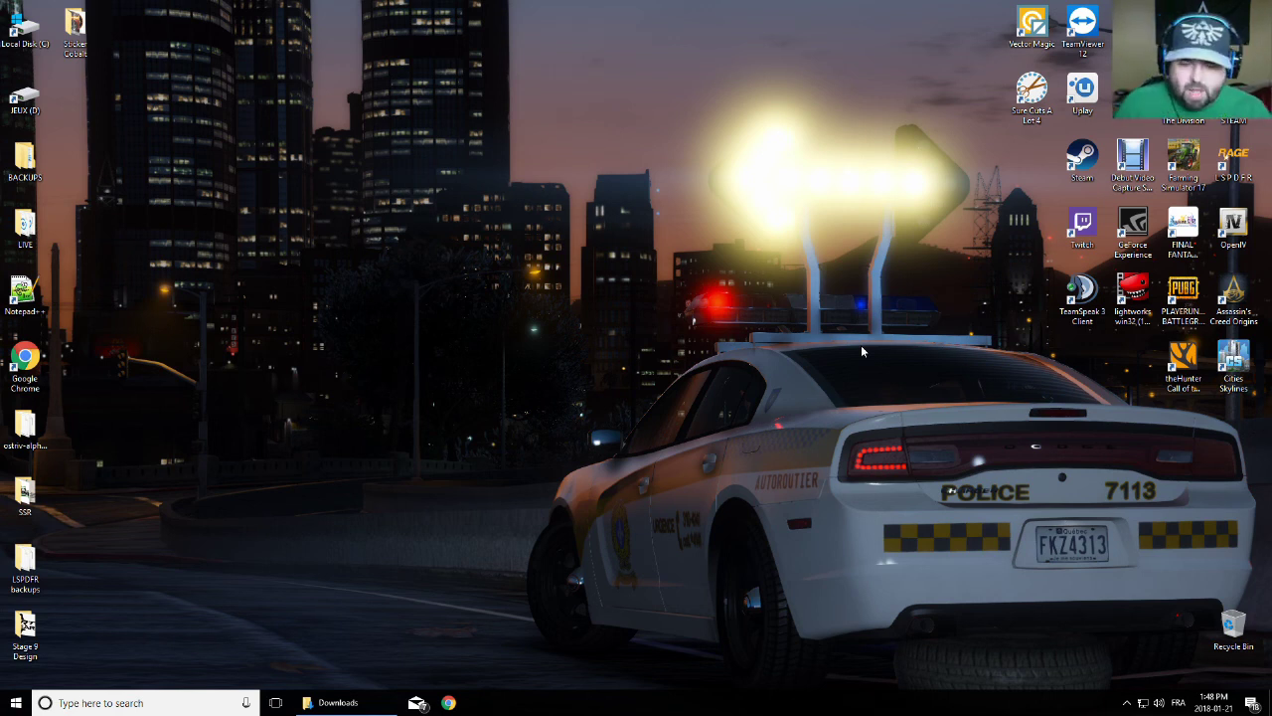
Open the JEUX (D:) drive in File Explorer and look through the game files in its root
mouse_move(367, 709)
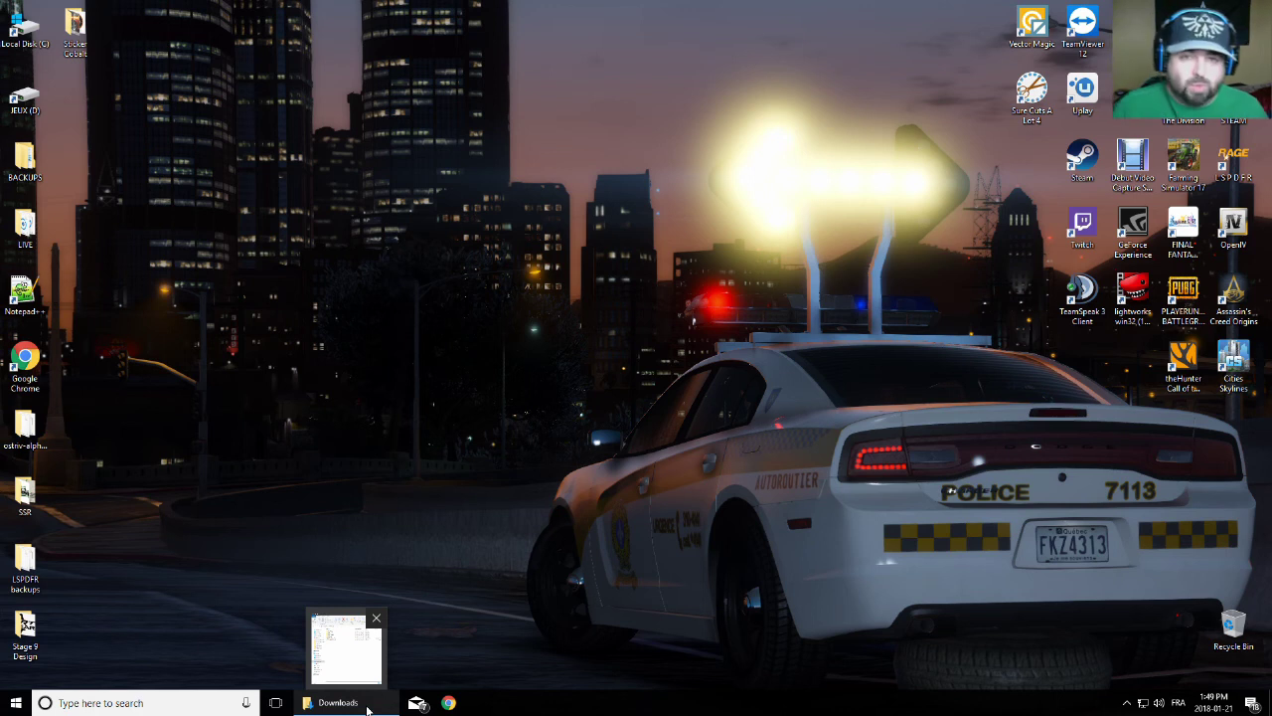
left_click(367, 704)
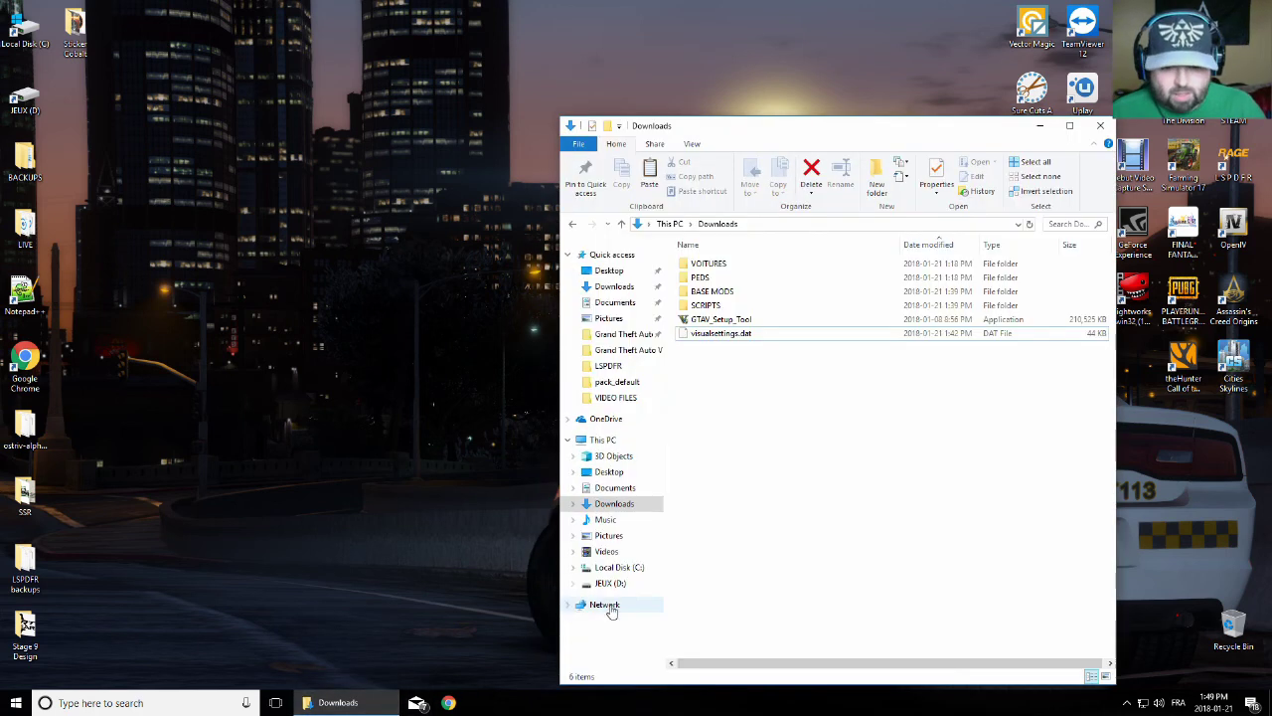
left_click(611, 582)
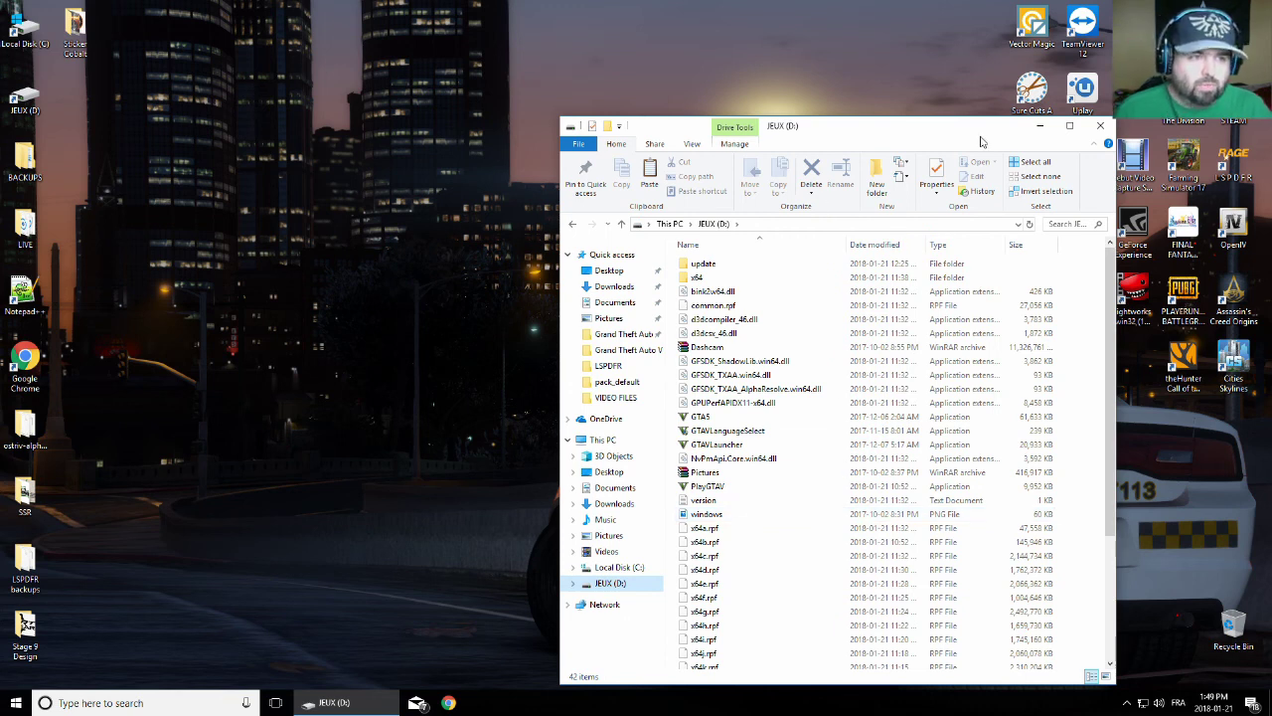
left_click_drag(881, 129, 765, 88)
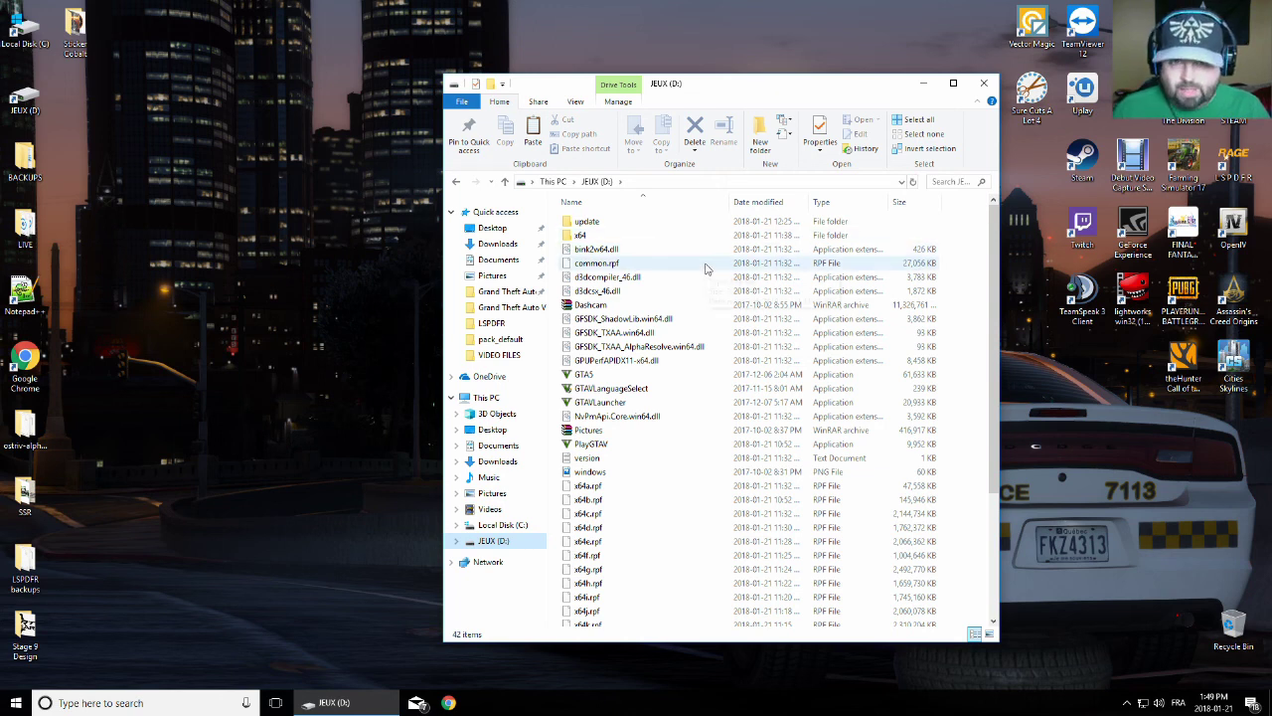
scroll(706, 268, "down", 4)
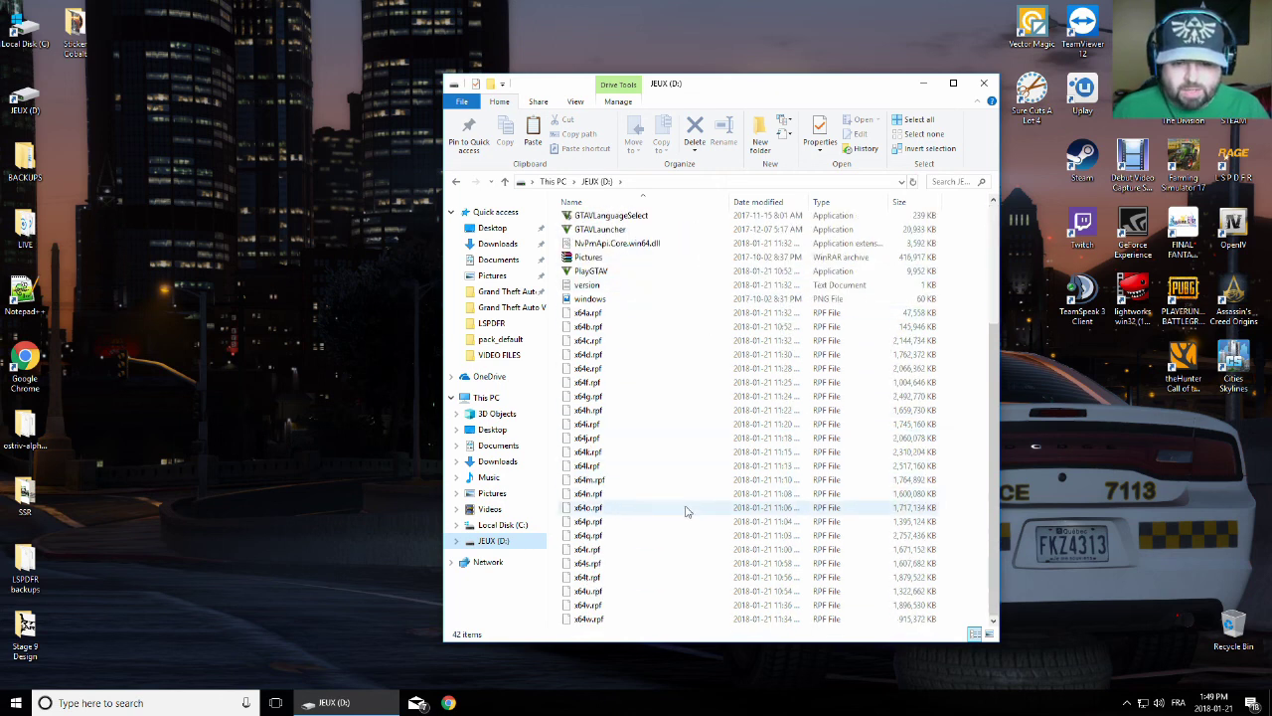
scroll(685, 511, "up", 4)
scroll(686, 511, "down", 4)
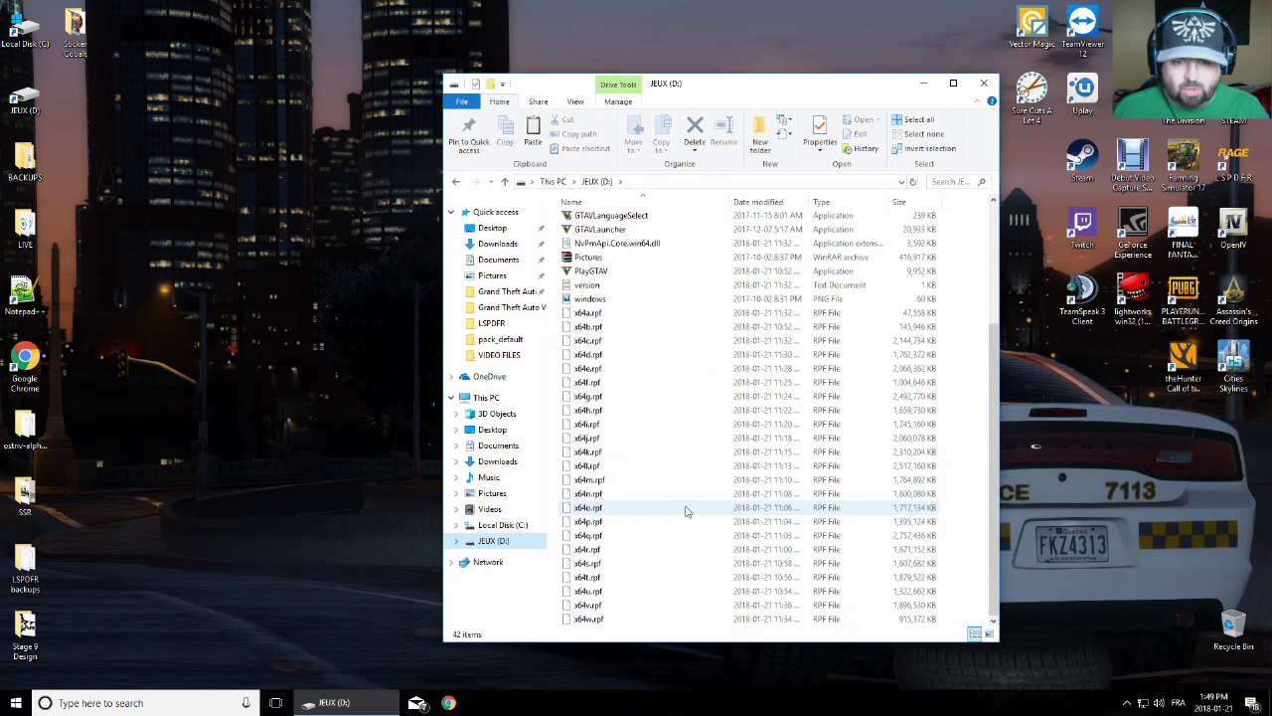
scroll(736, 527, "up", 4)
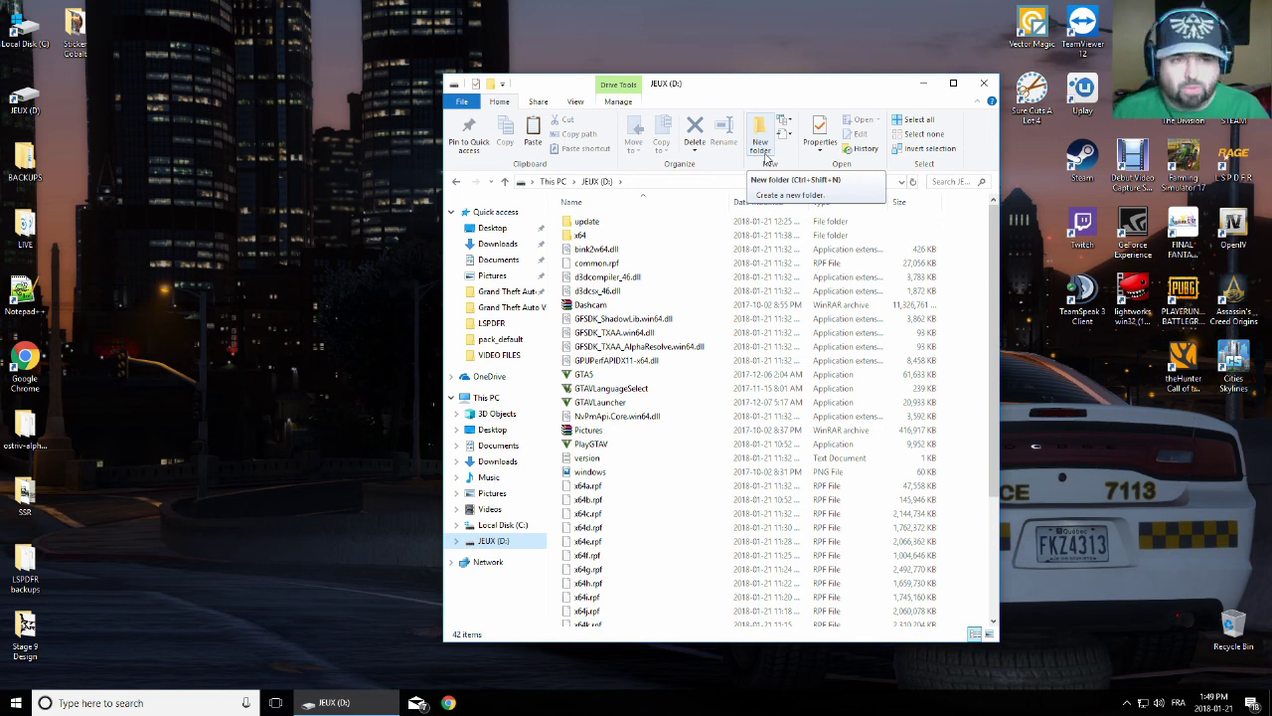
Create two folders named MODS and SCRIPTS in the root of the JEUX (D:) drive
left_click(762, 149)
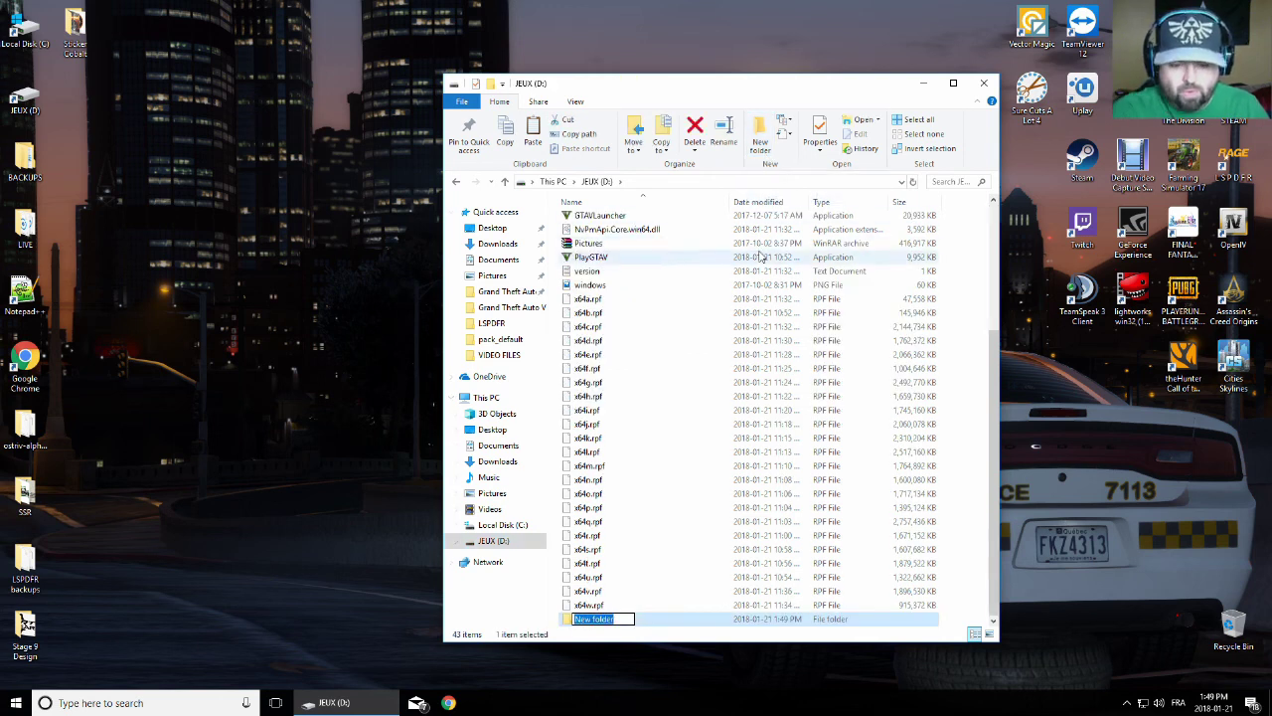
type("MODS")
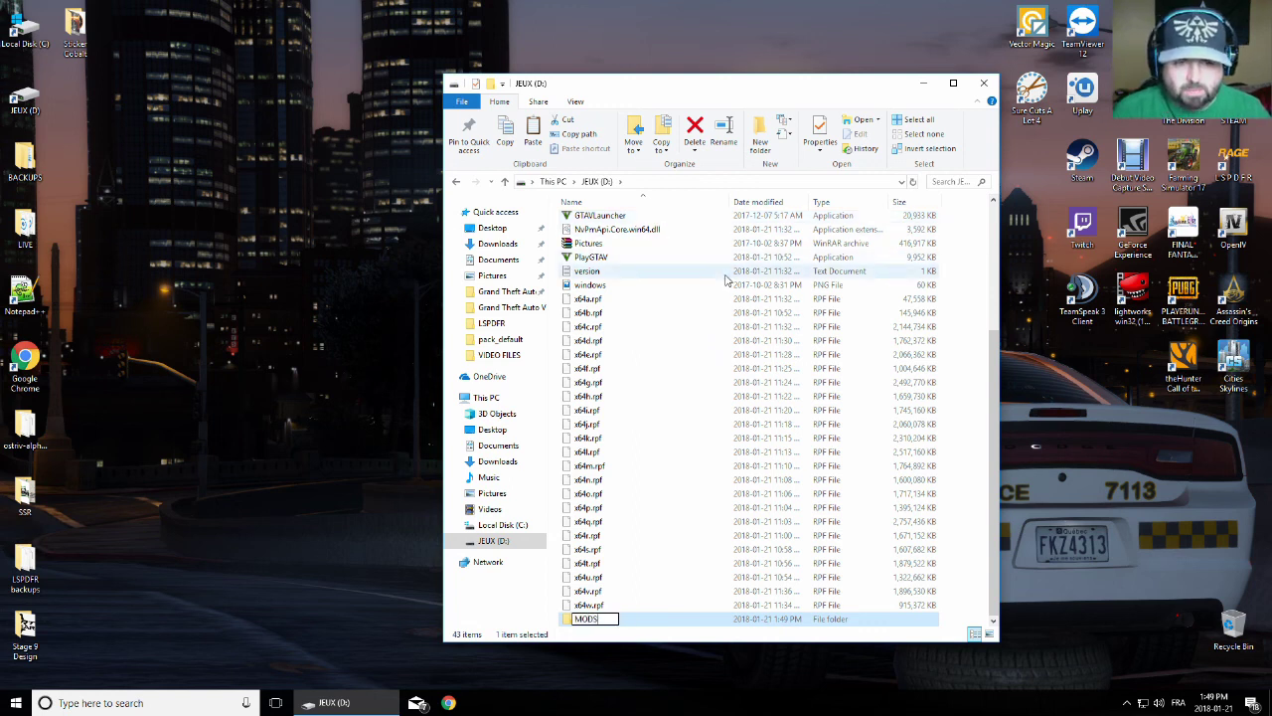
key("Return")
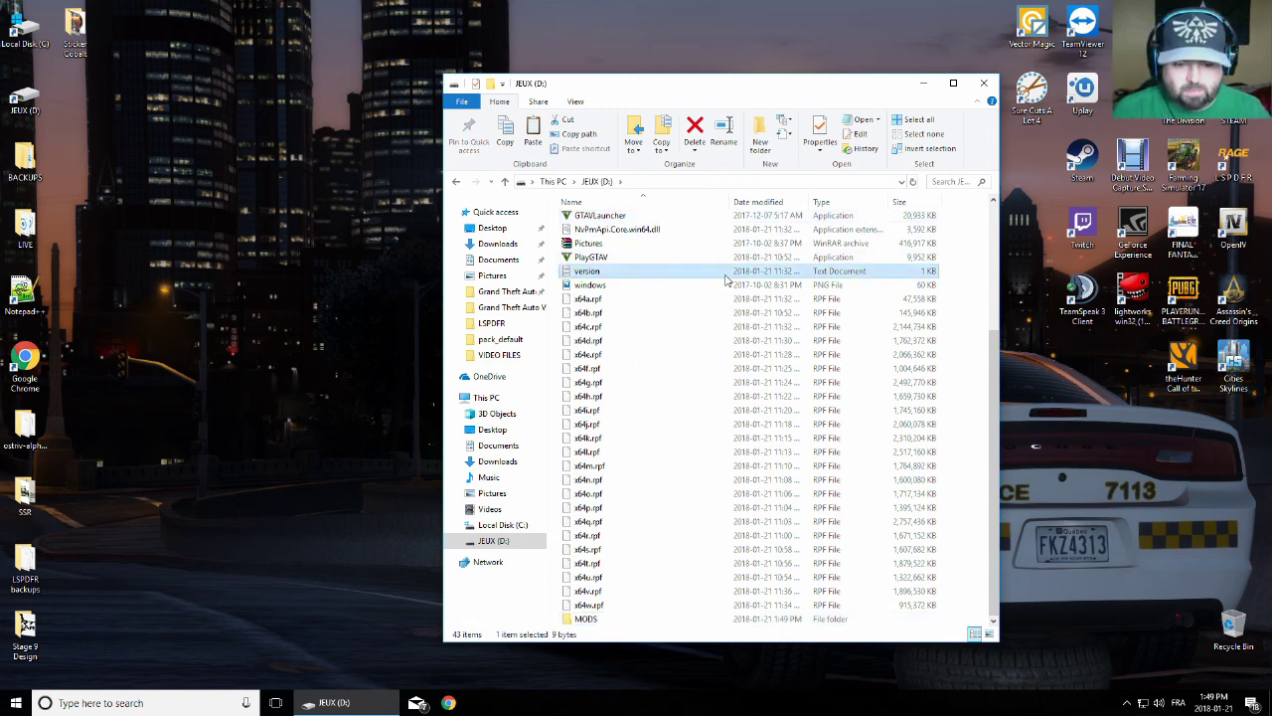
left_click(760, 145)
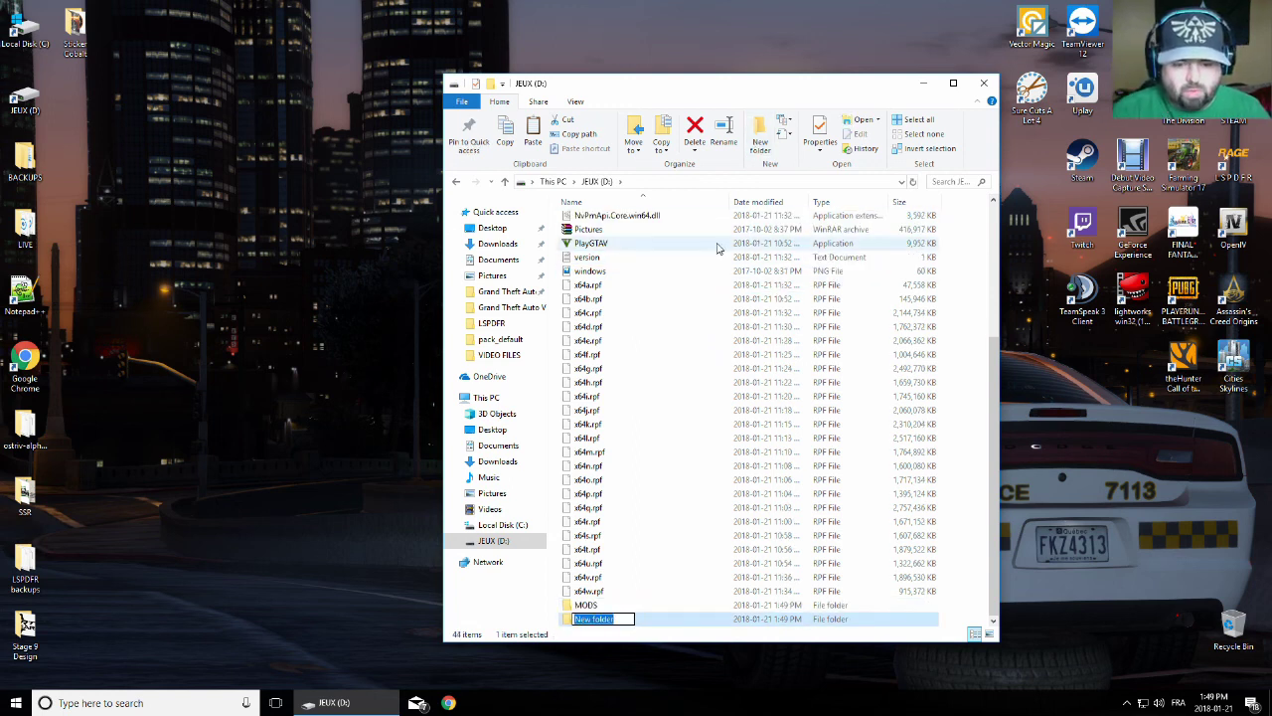
type("SCRIPTS")
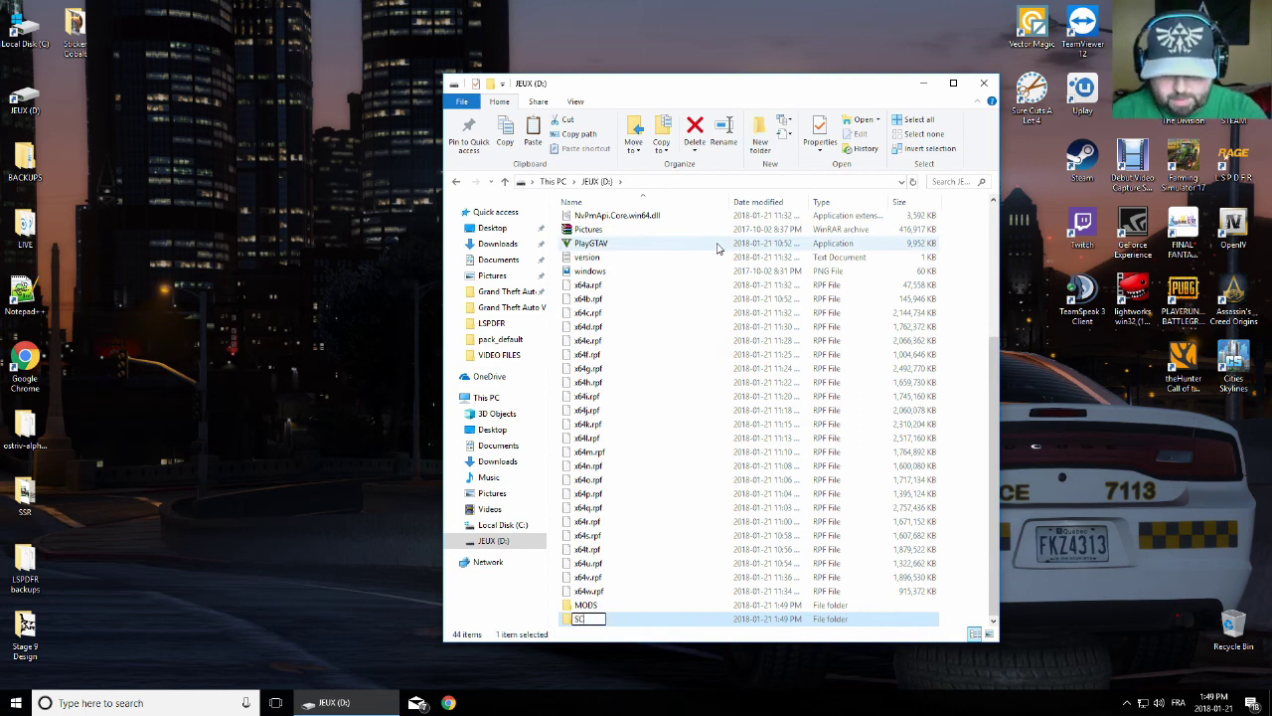
left_click(700, 341)
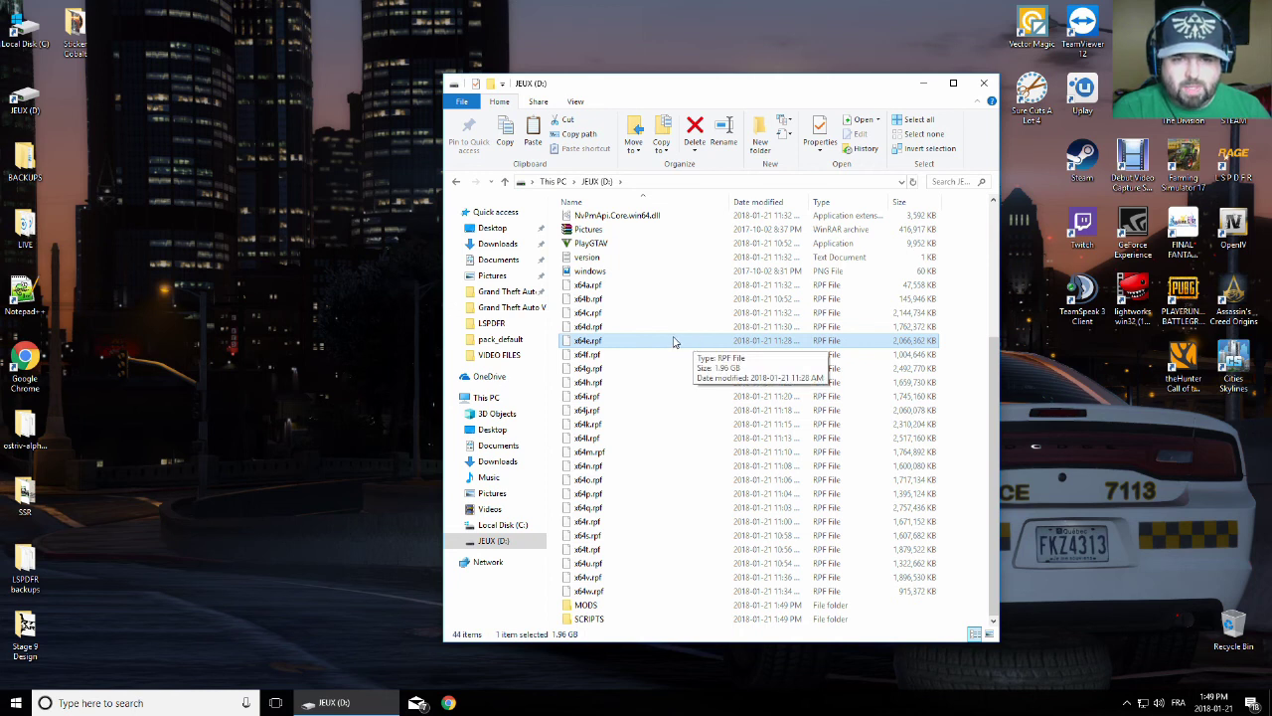
Copy the update and x64 folders together with x64e.rpf into the MODS folder
scroll(678, 344, "up", 5)
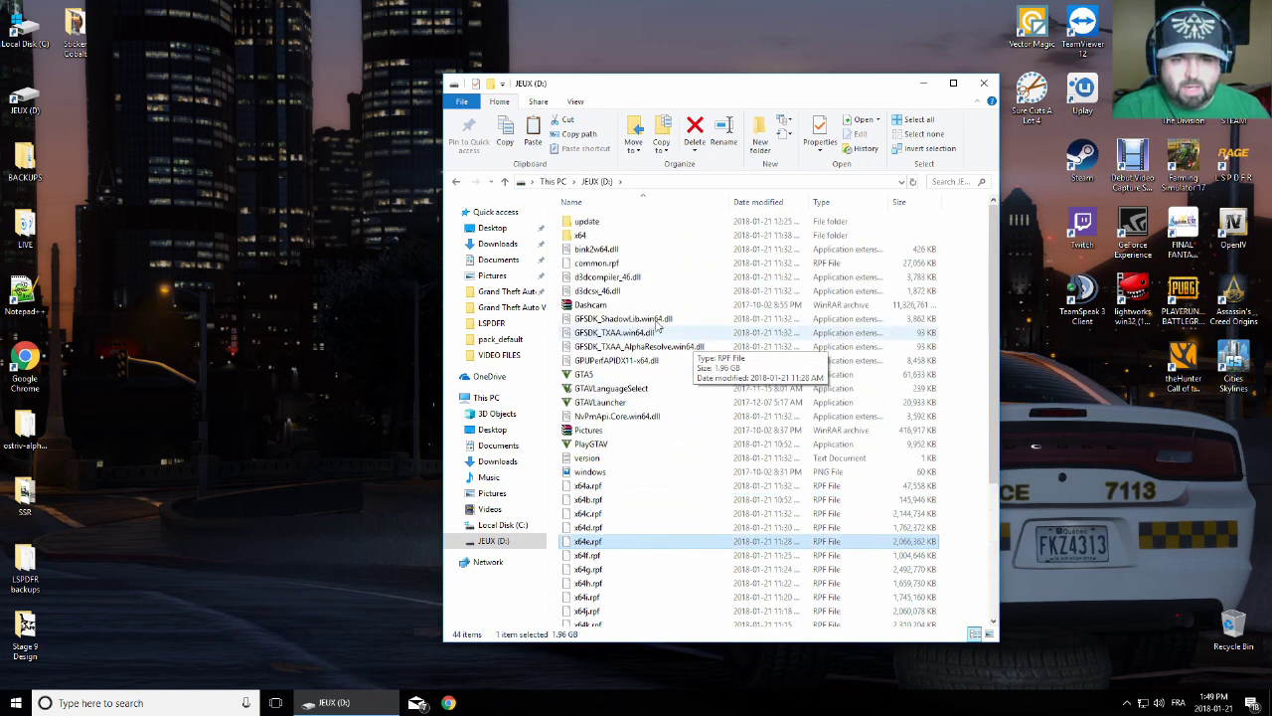
left_click(582, 221)
left_click(582, 236, "shift")
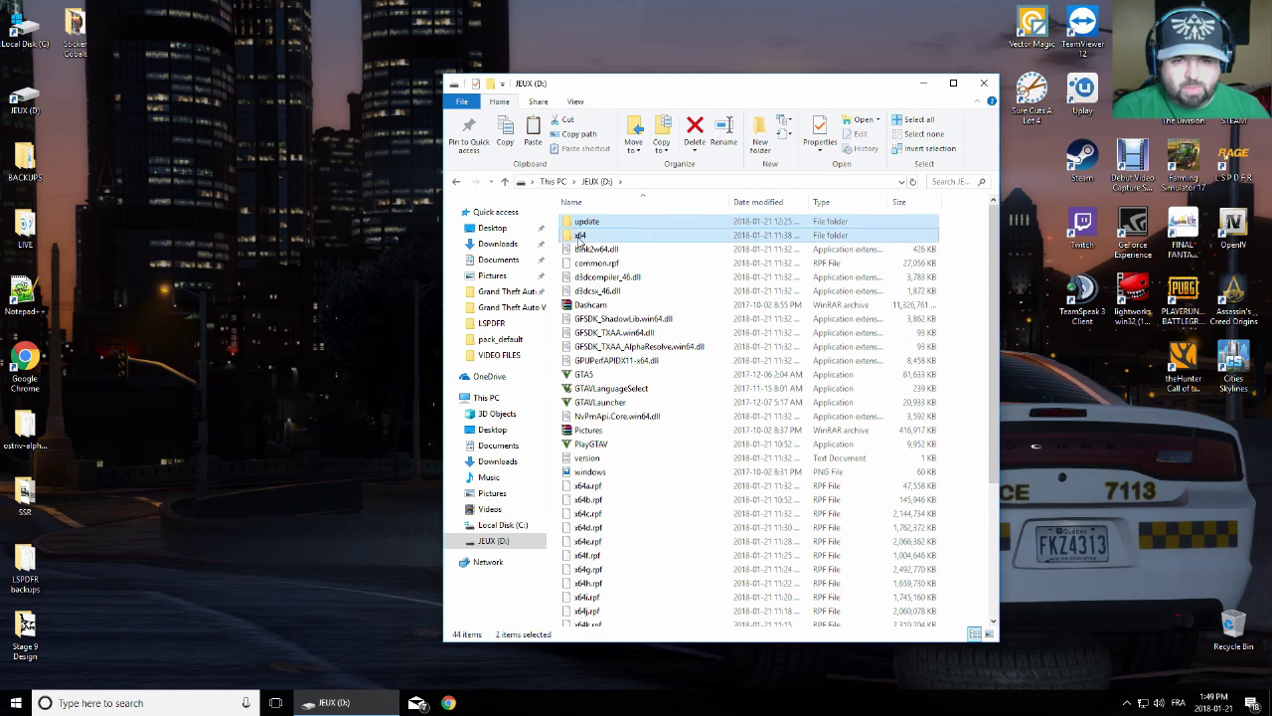
scroll(712, 316, "down", 1)
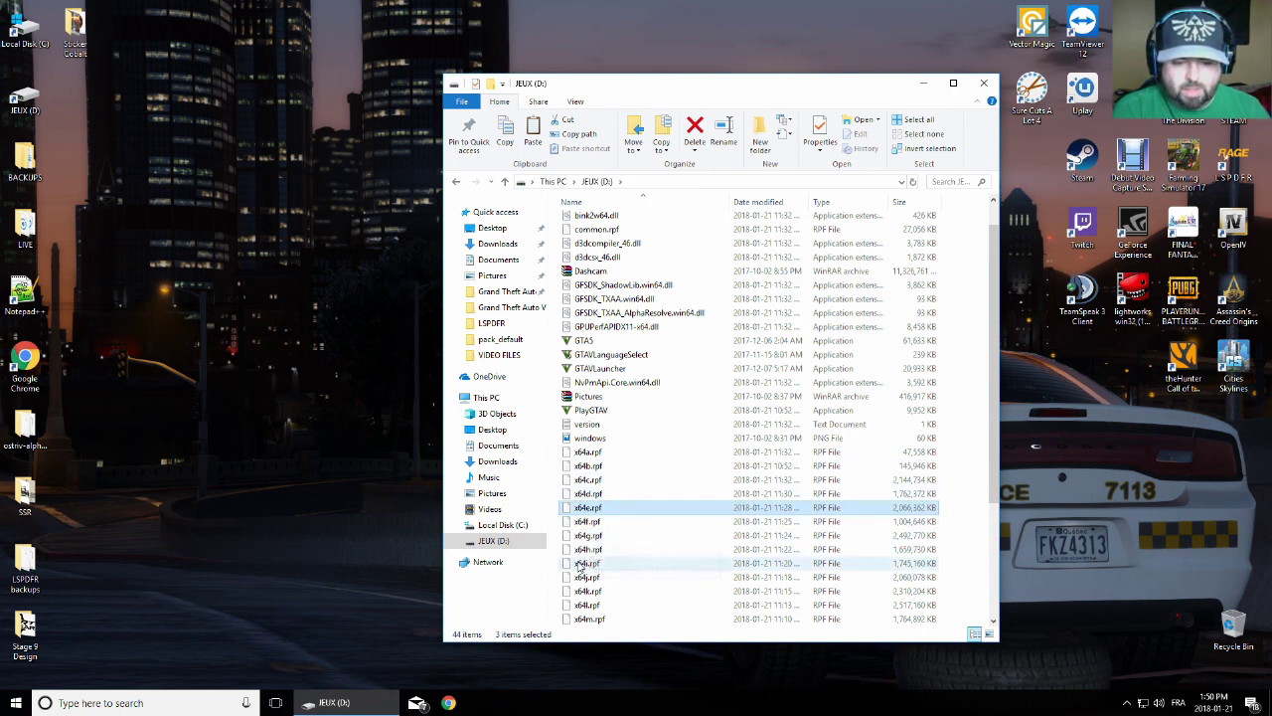
scroll(592, 428, "up", 1)
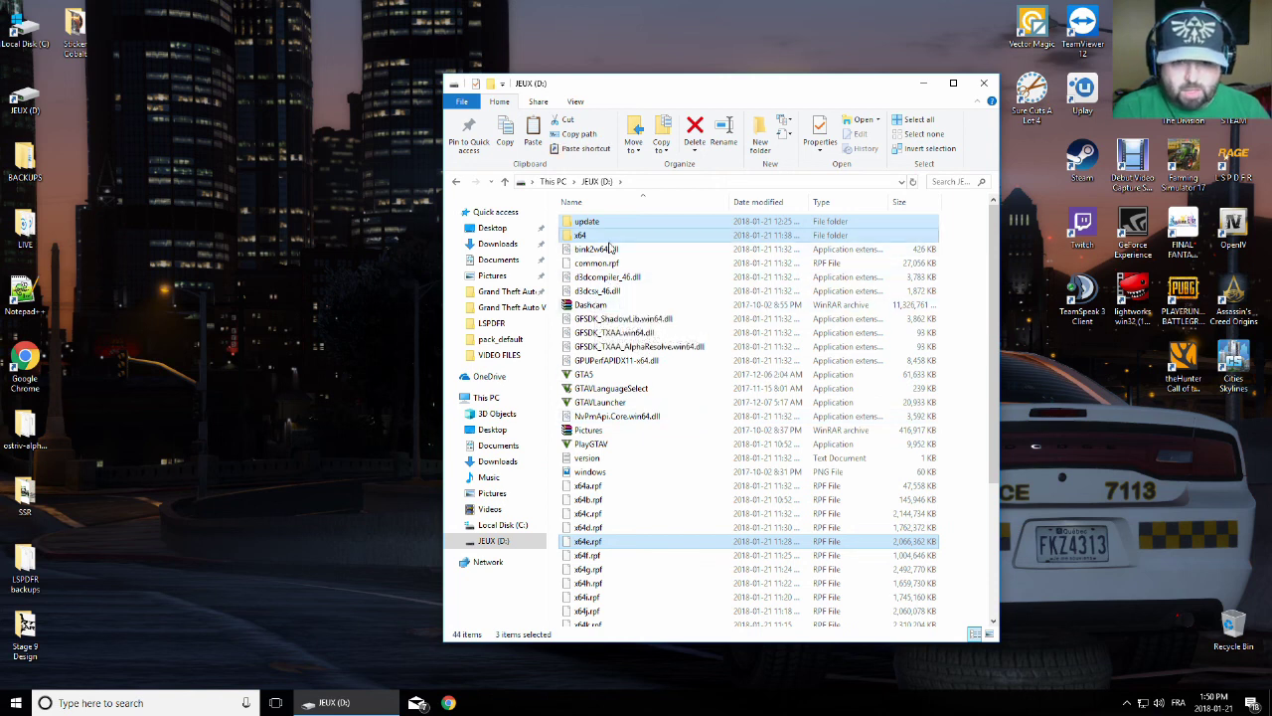
right_click(612, 236)
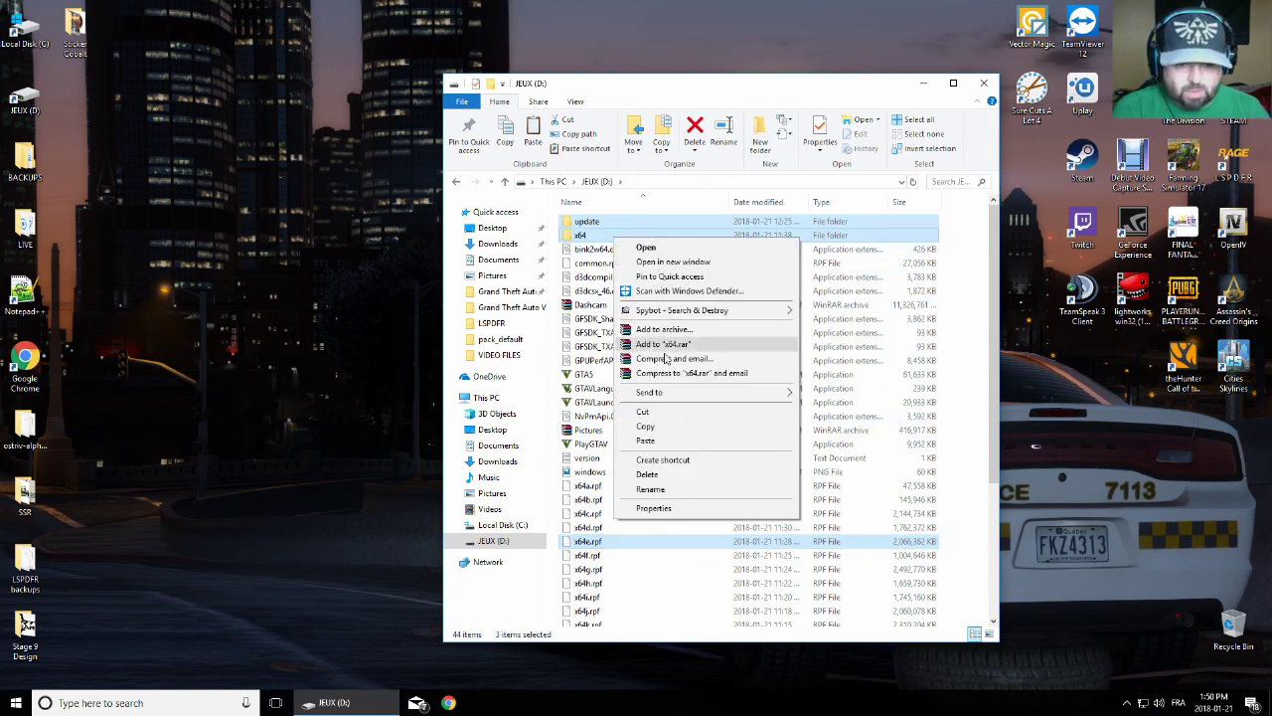
left_click(660, 425)
scroll(681, 428, "down", 5)
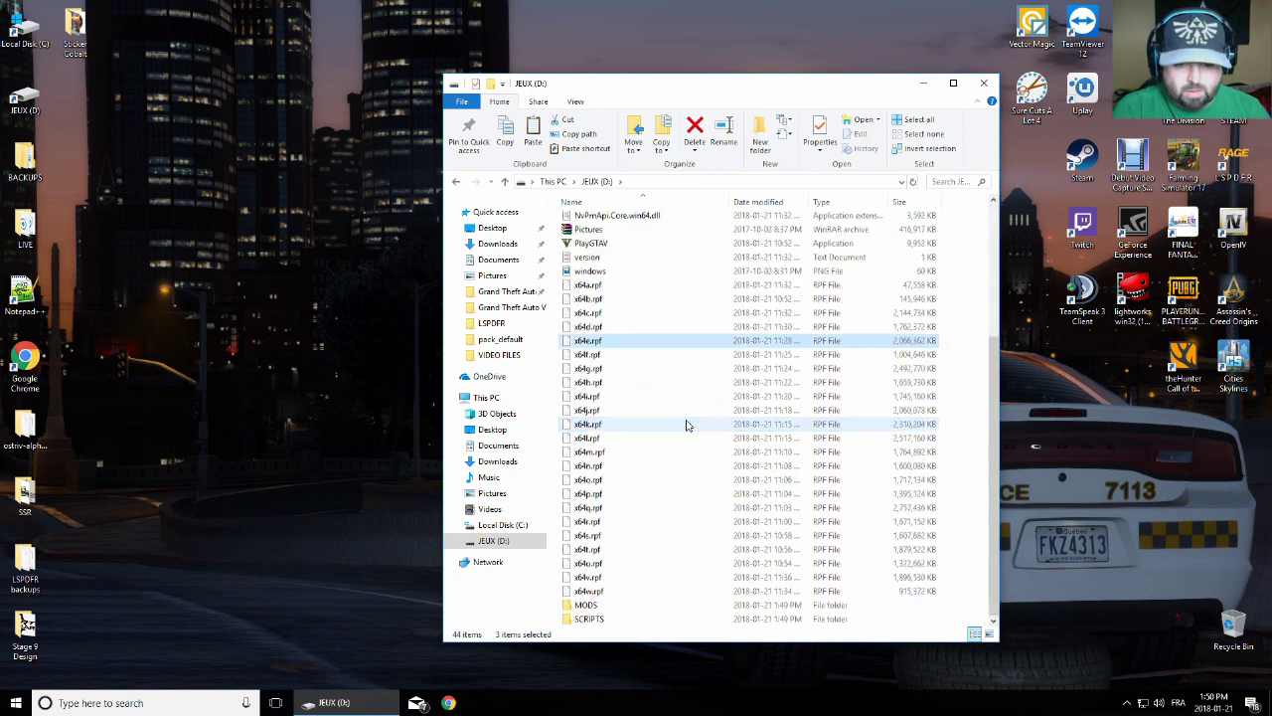
double_click(594, 608)
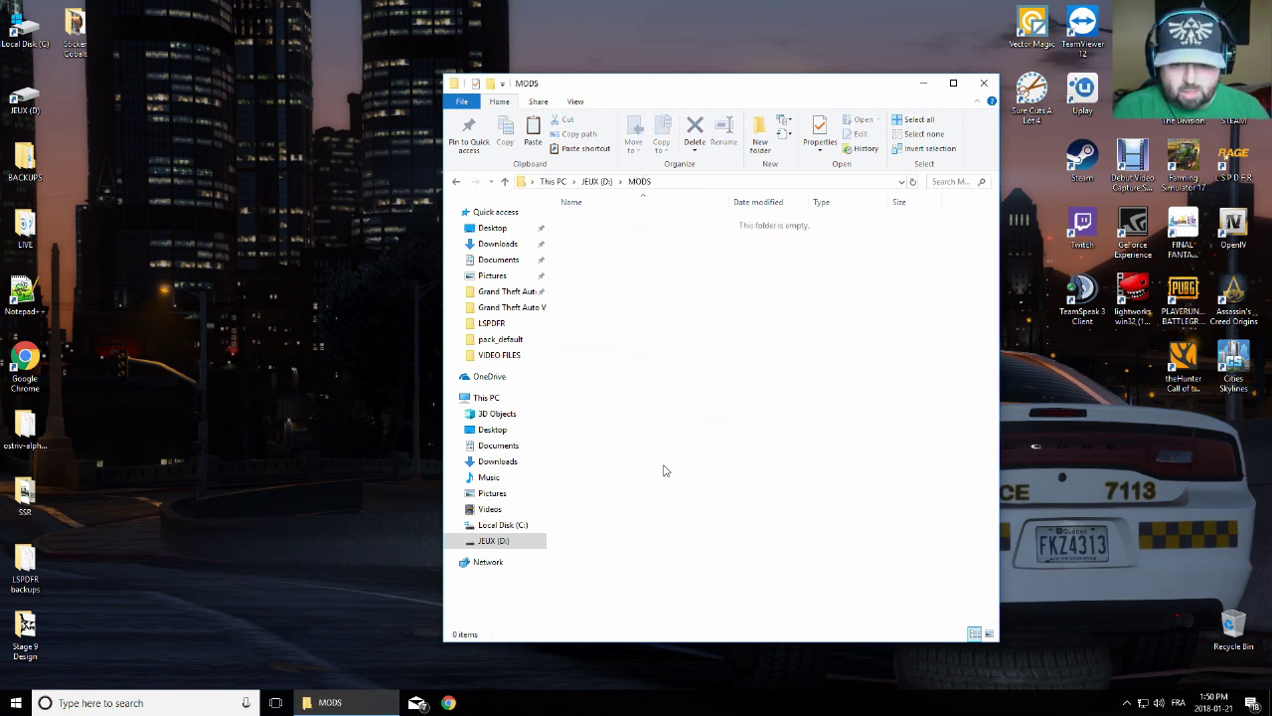
key("ctrl+v")
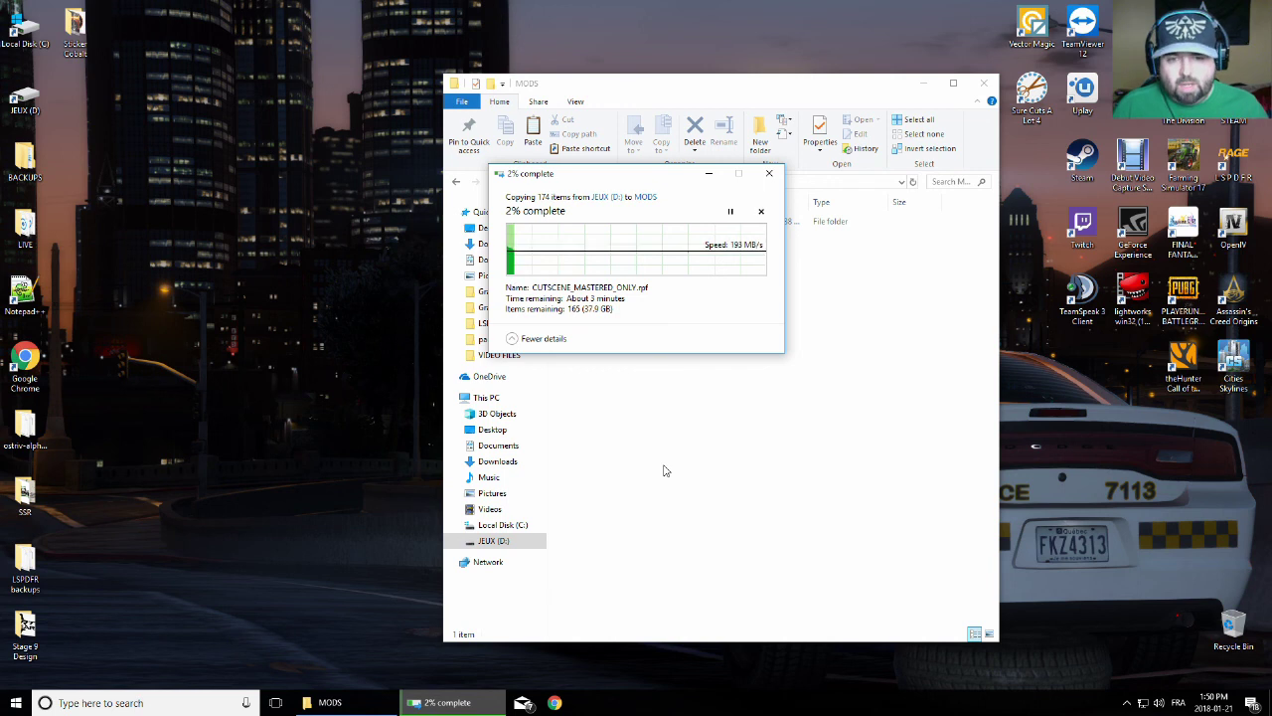
Examine the downloaded vehicle packs in VOITURES and the plugin archives in SCRIPTS inside the Downloads folder
left_click(750, 93)
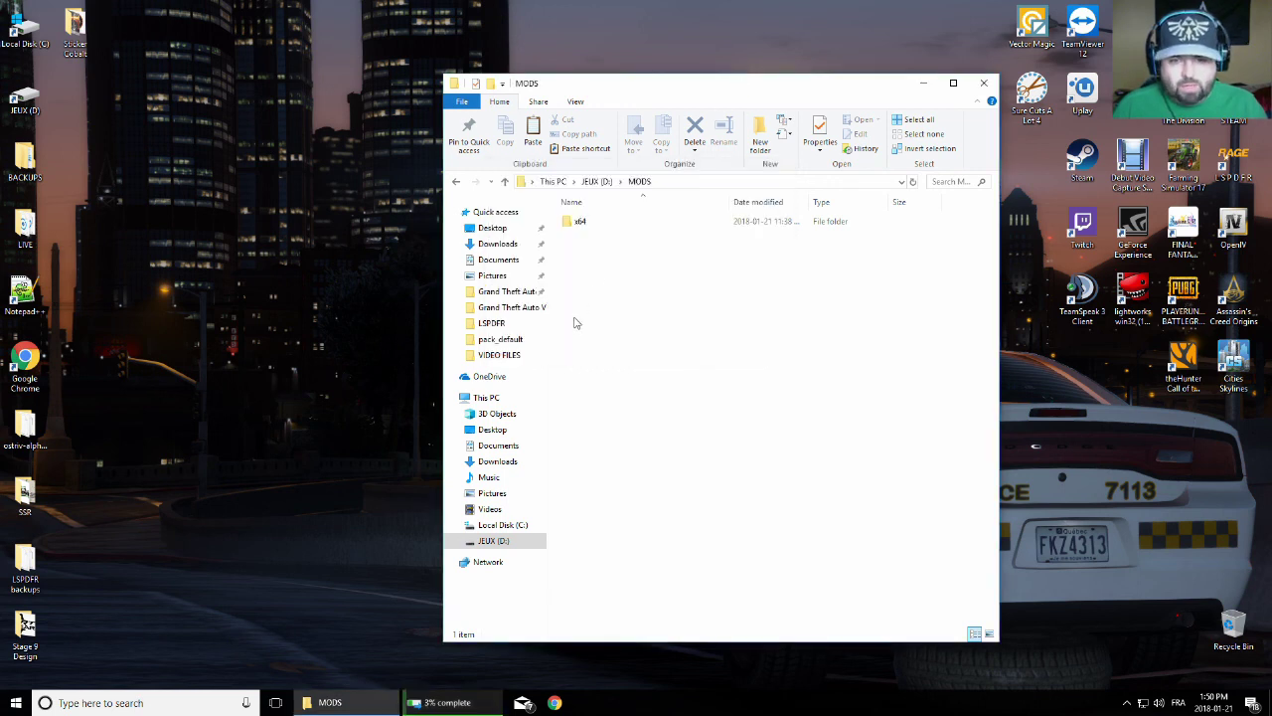
left_click(497, 461)
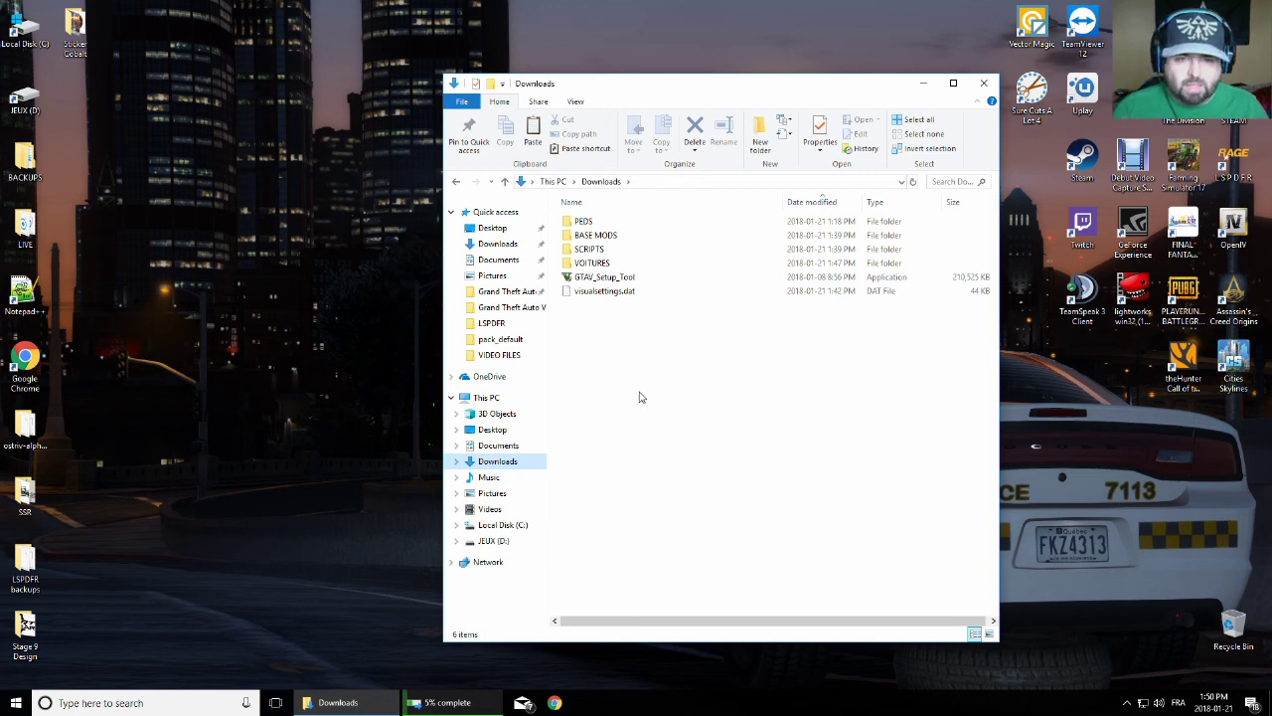
double_click(593, 263)
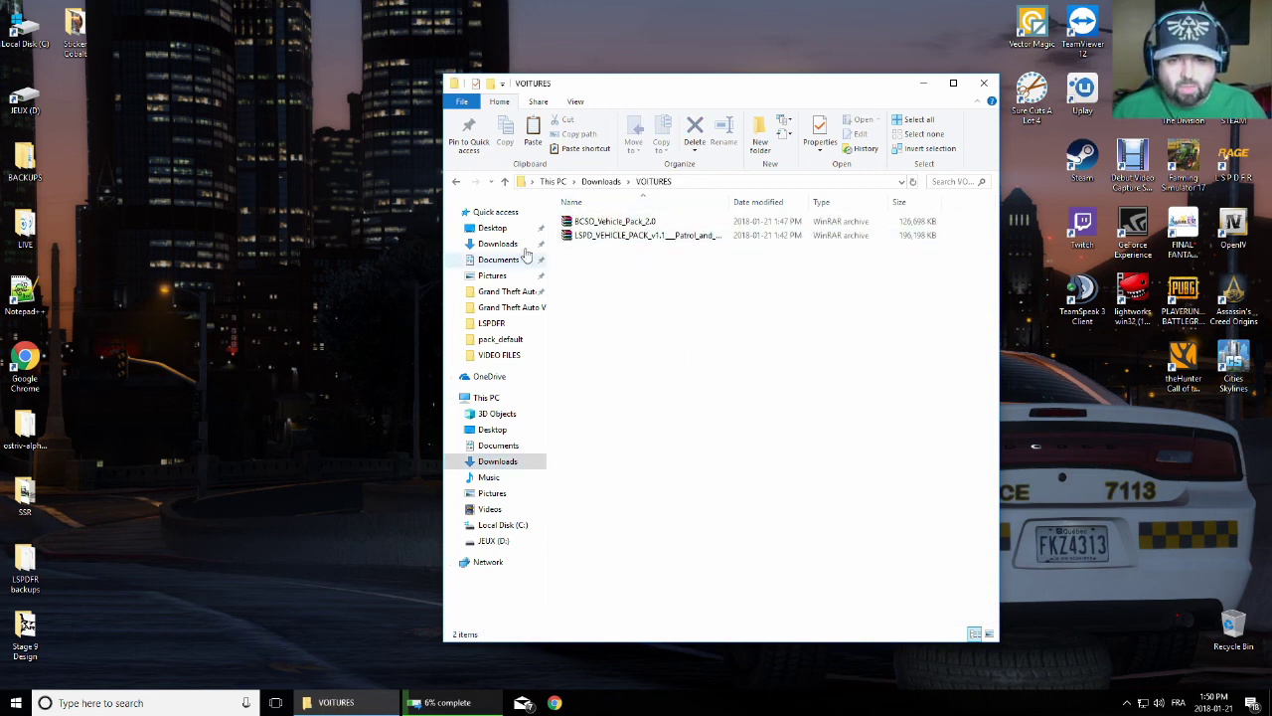
left_click(505, 182)
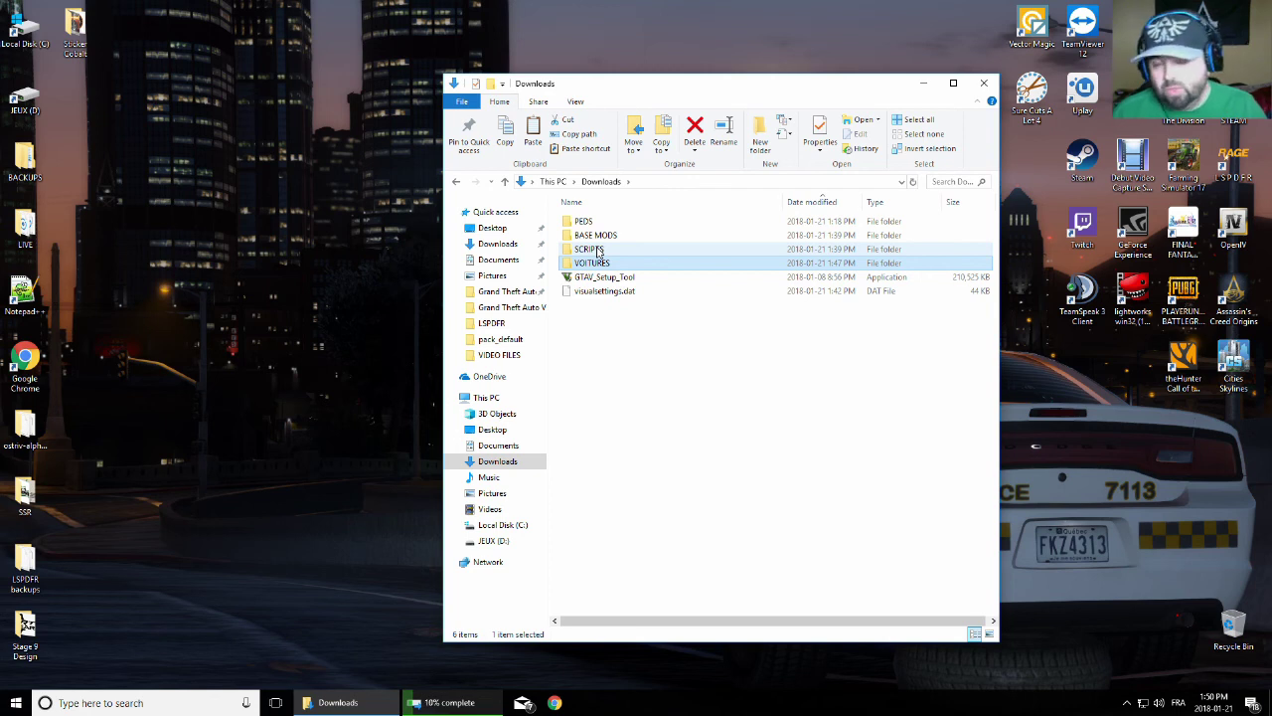
double_click(598, 252)
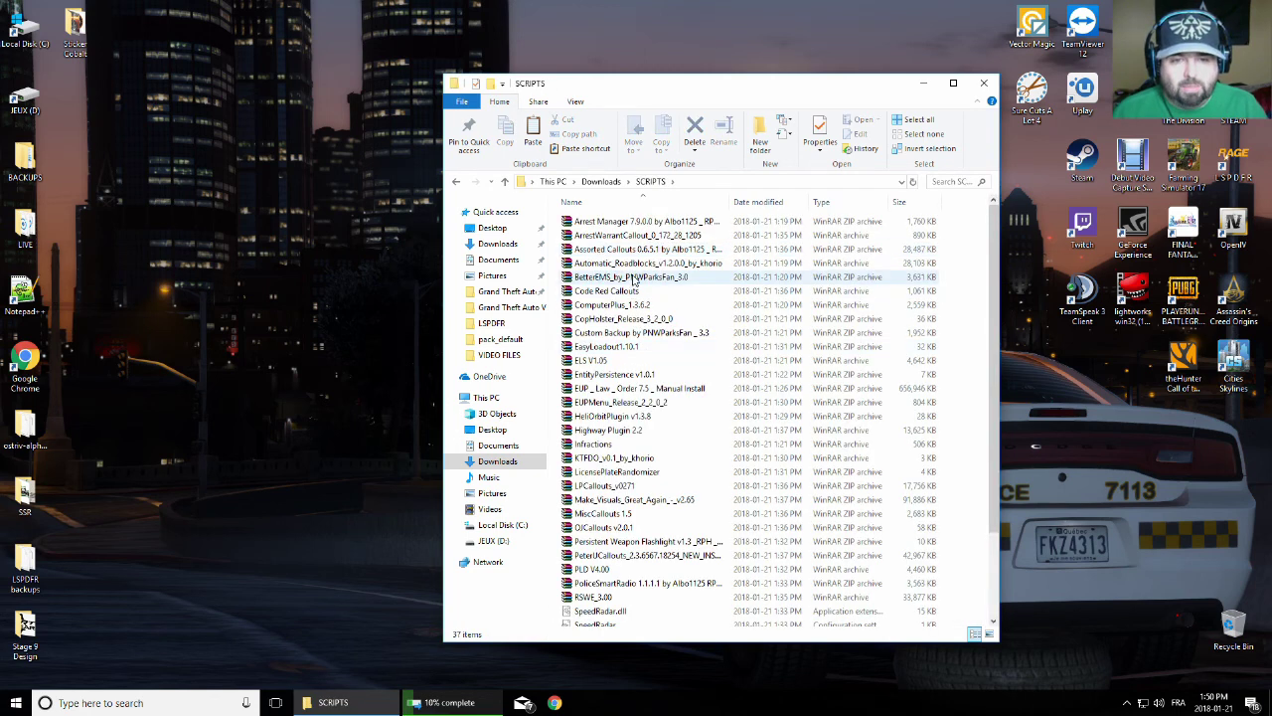
scroll(637, 282, "down", 2)
scroll(648, 557, "up", 3)
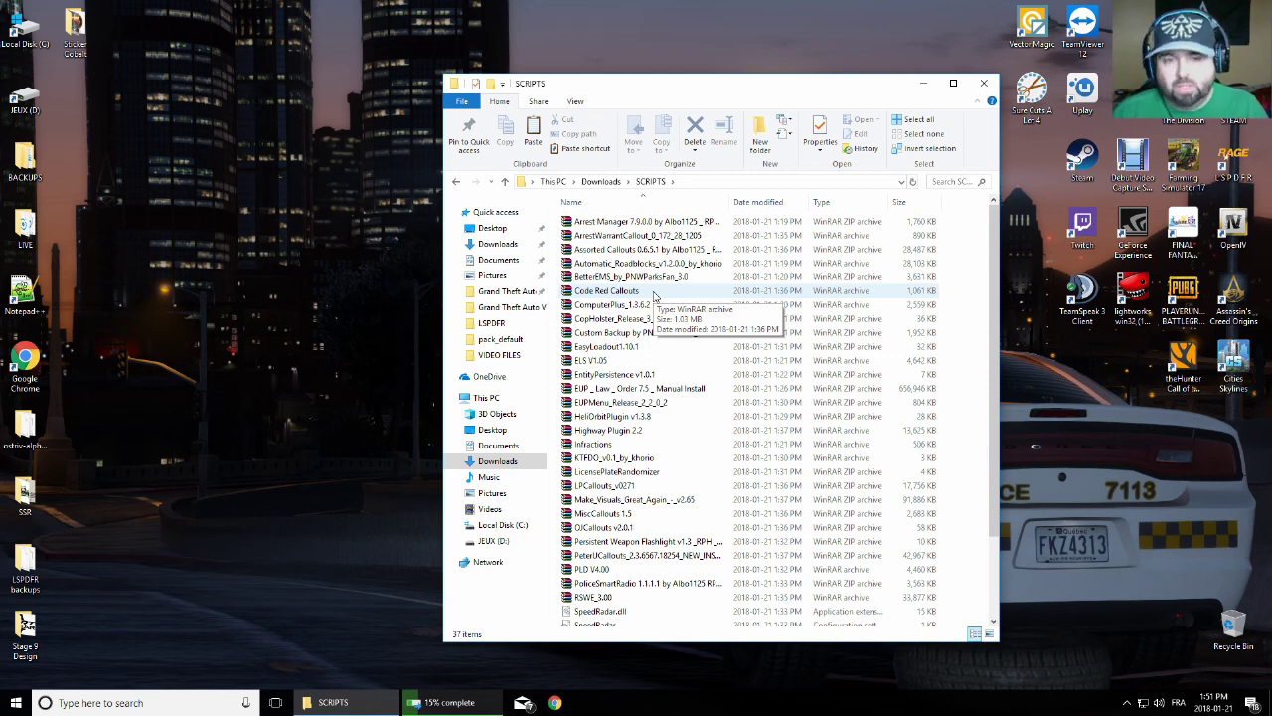
Examine the contents of the BASE MODS and PEDS folders in Downloads
left_click(506, 183)
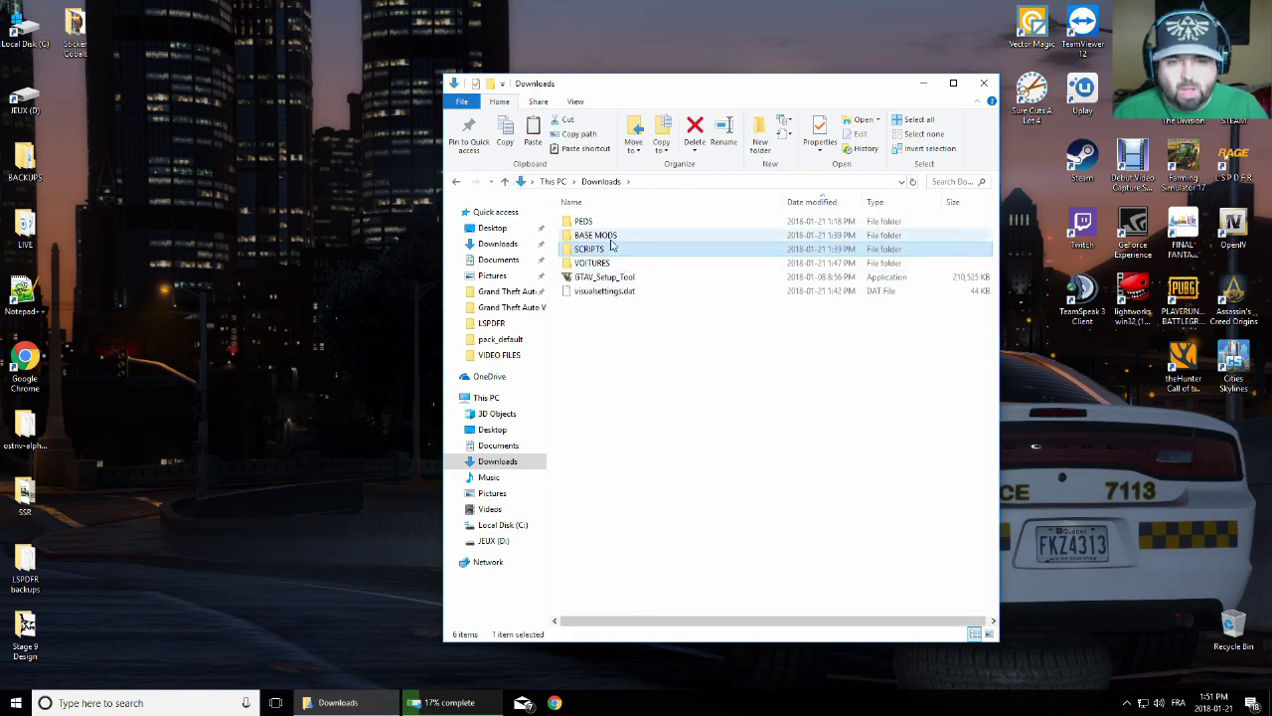
double_click(609, 237)
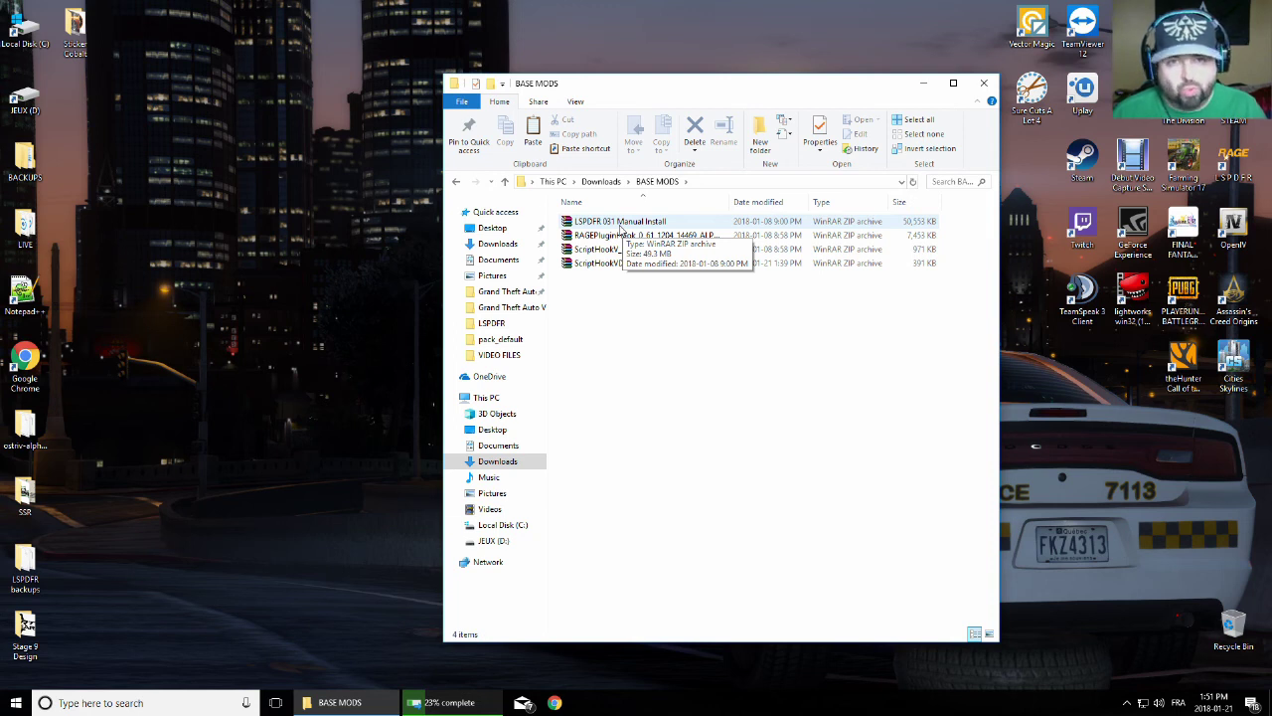
key("BackSpace")
left_click(593, 223)
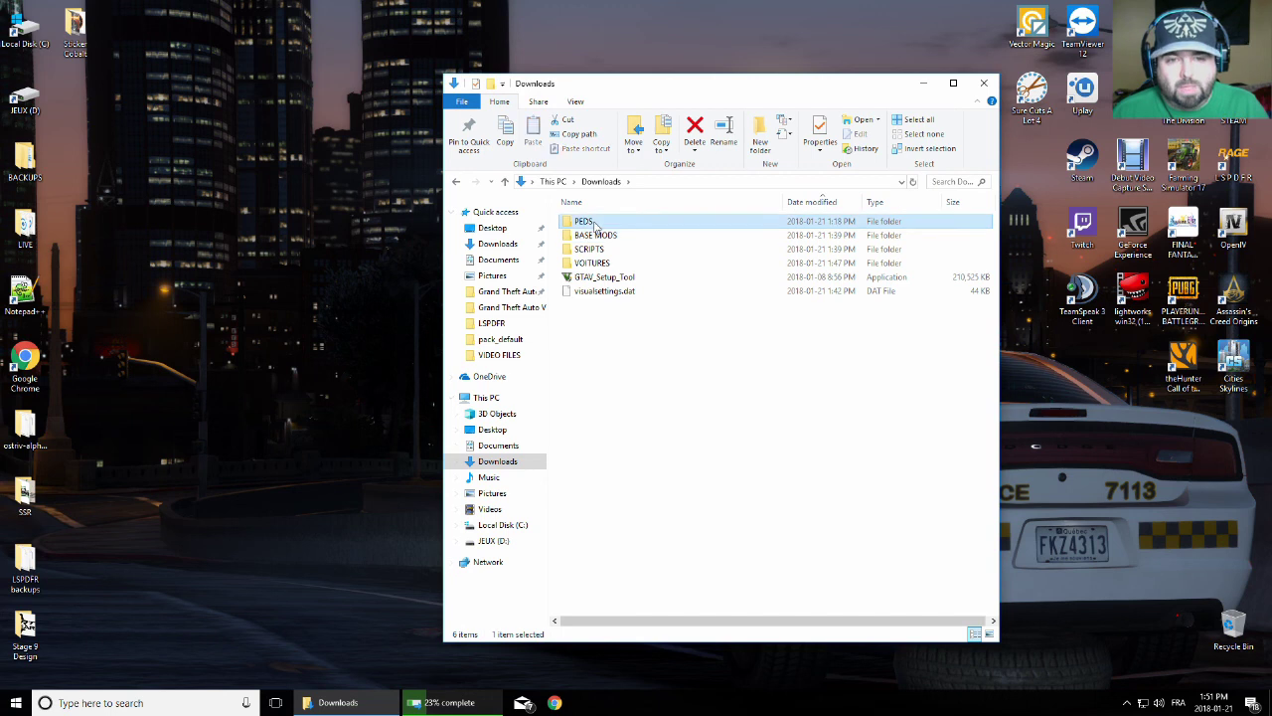
double_click(593, 224)
left_click(505, 182)
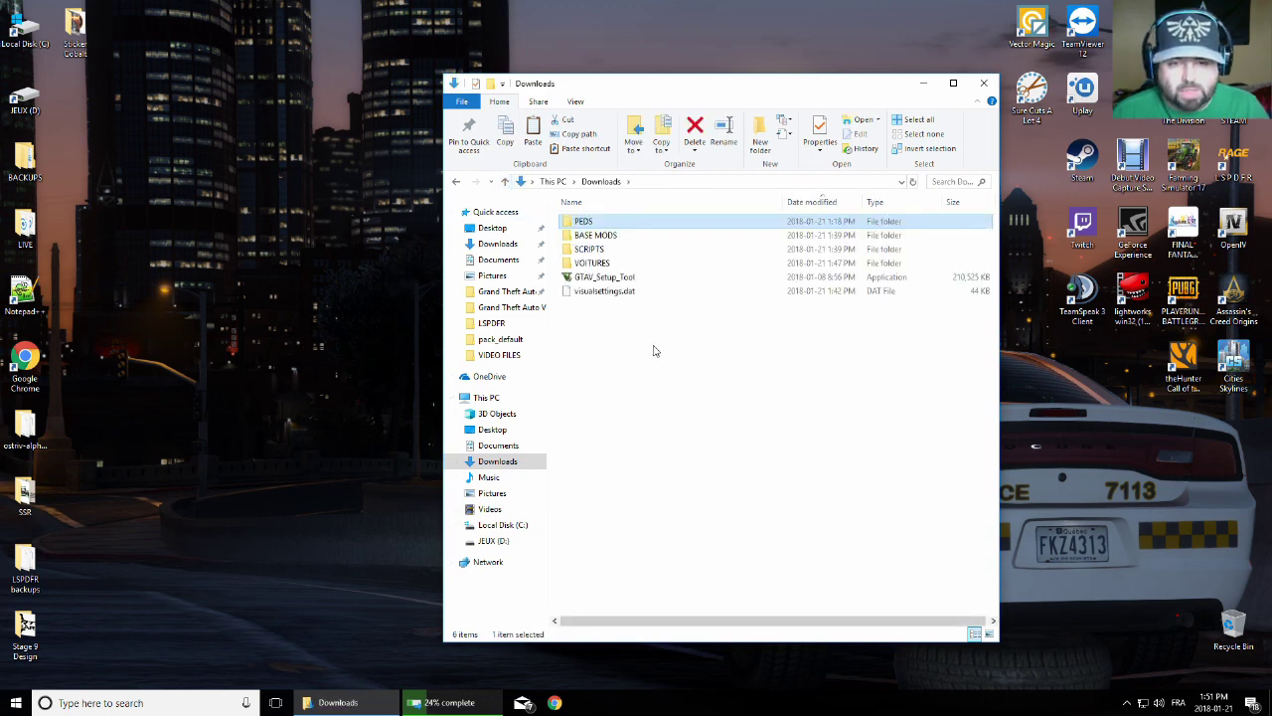
Minimize the Downloads window and move the OpenIV shortcut to the empty desktop area over the police car
left_click(450, 701)
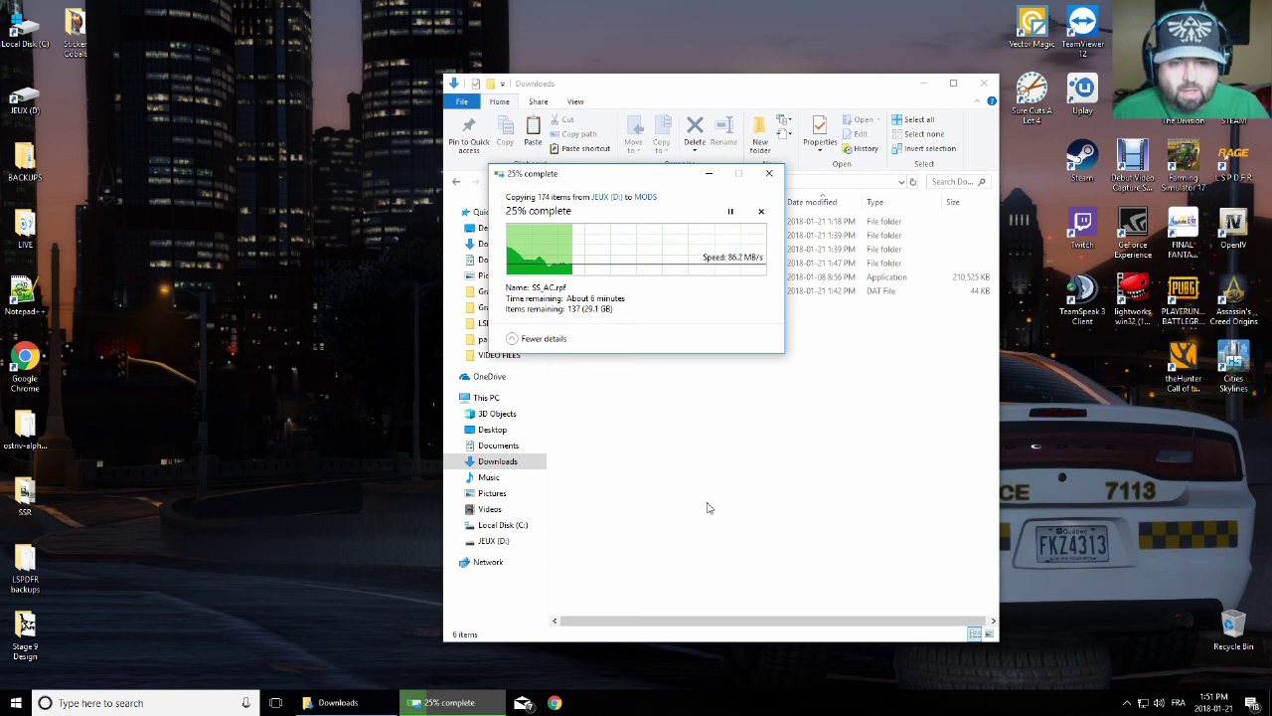
left_click(923, 82)
left_click_drag(1232, 227, 884, 430)
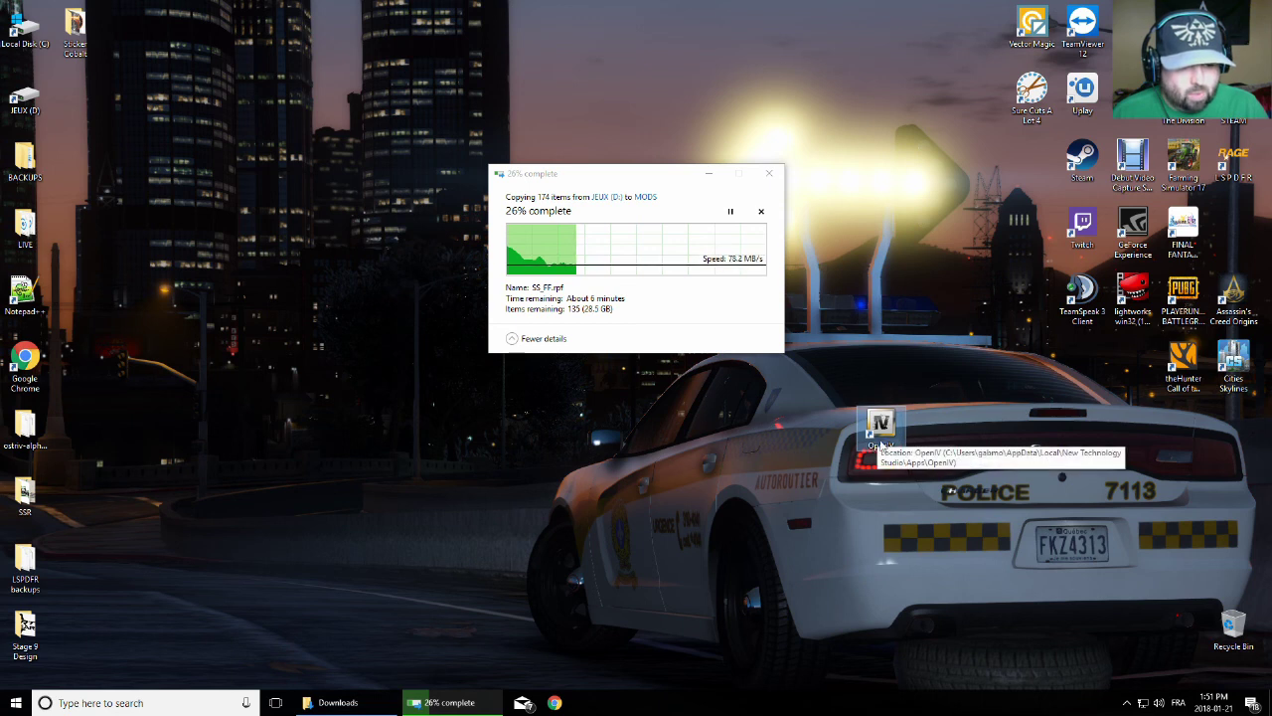
left_click(879, 522)
Switch to Chrome, search Google for openIV and open the official openiv.com website
left_click(554, 702)
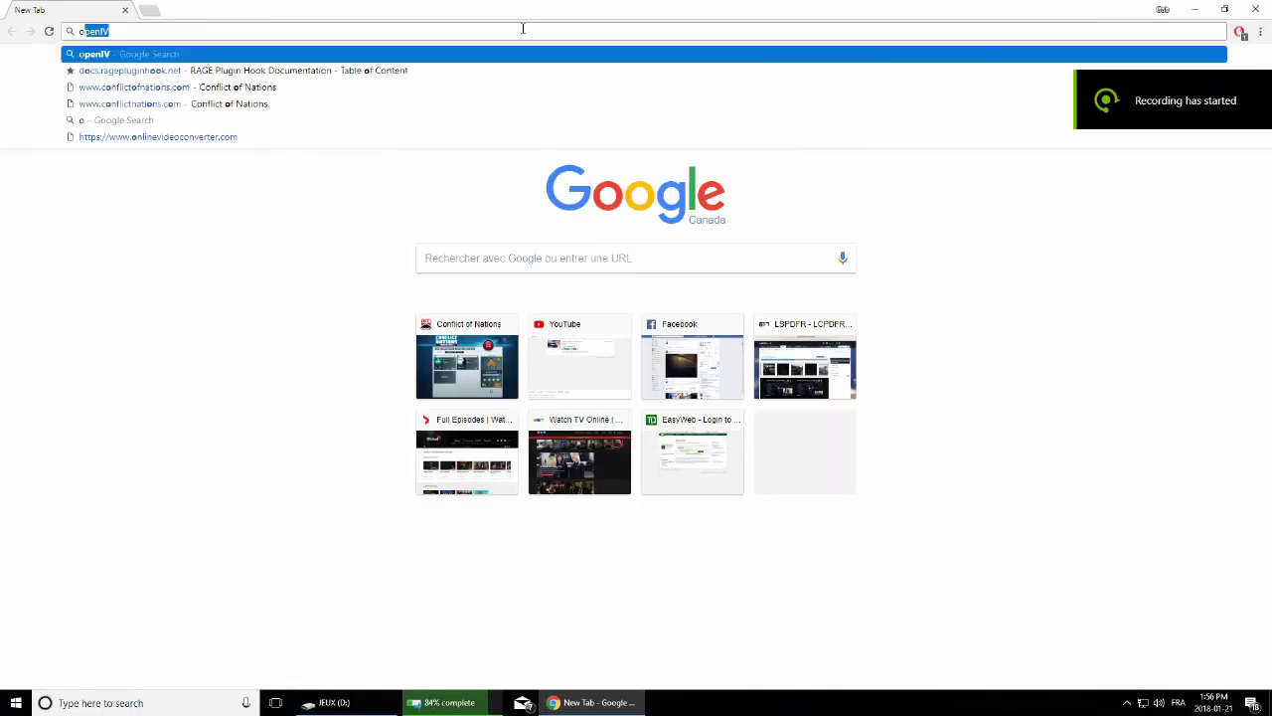
type("open")
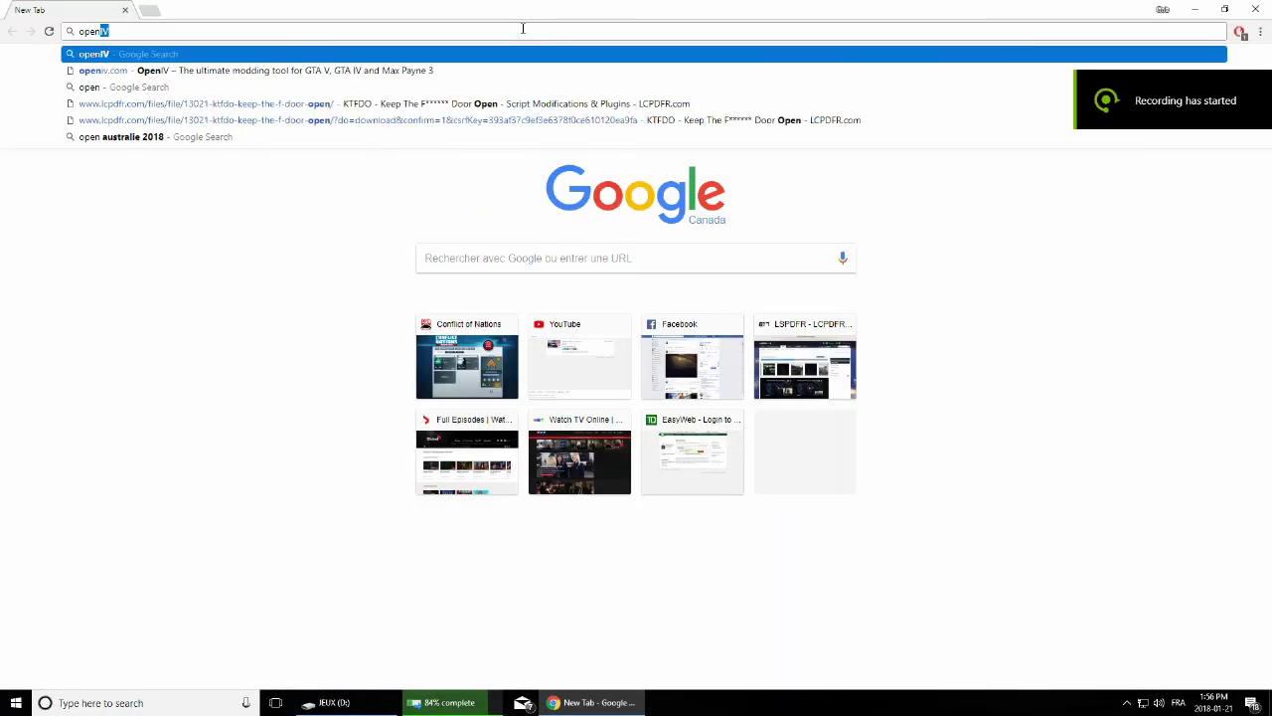
key("Return")
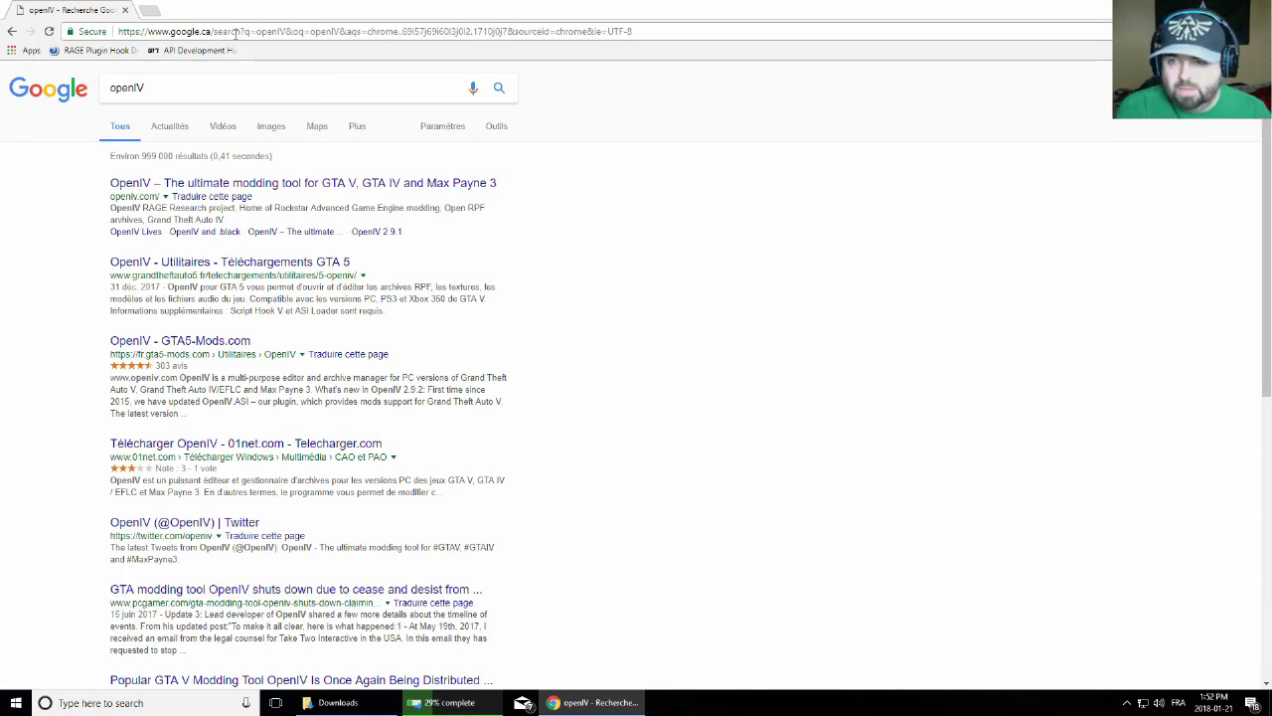
left_click(221, 185)
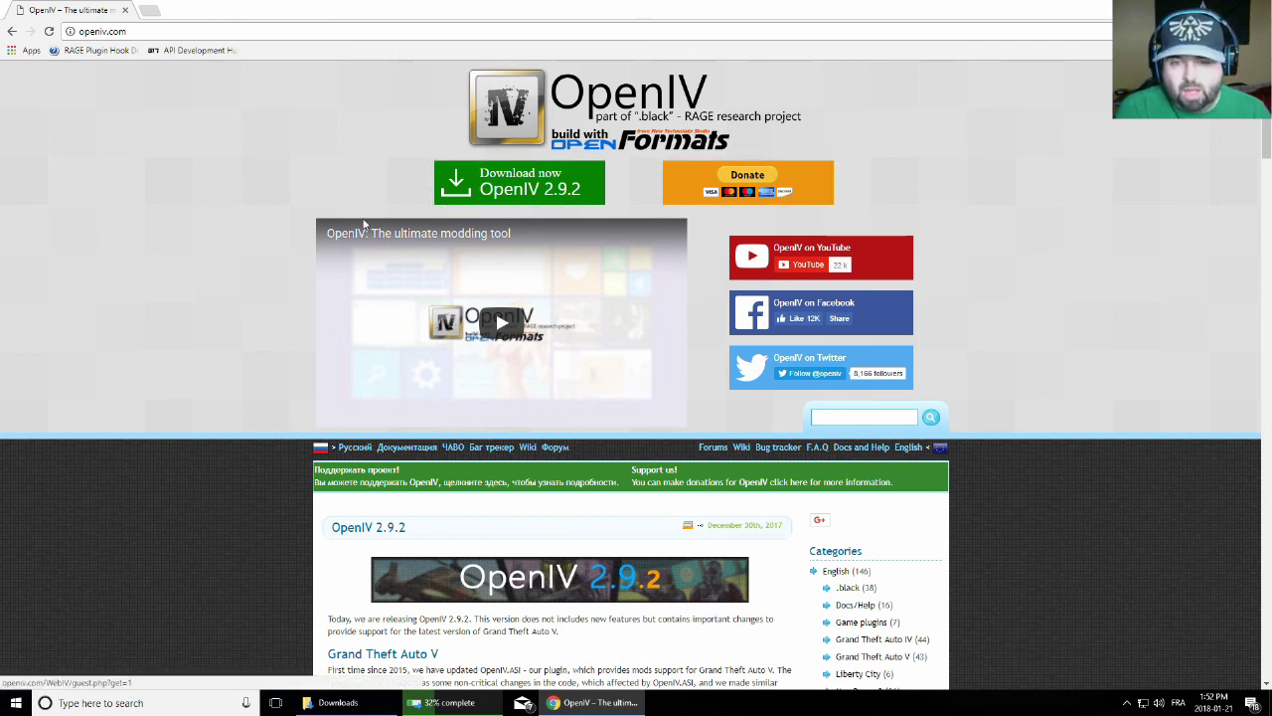
Start the OpenIV 2.9.2 download from the OpenIV home page and close the browser
scroll(539, 577, "down", 2)
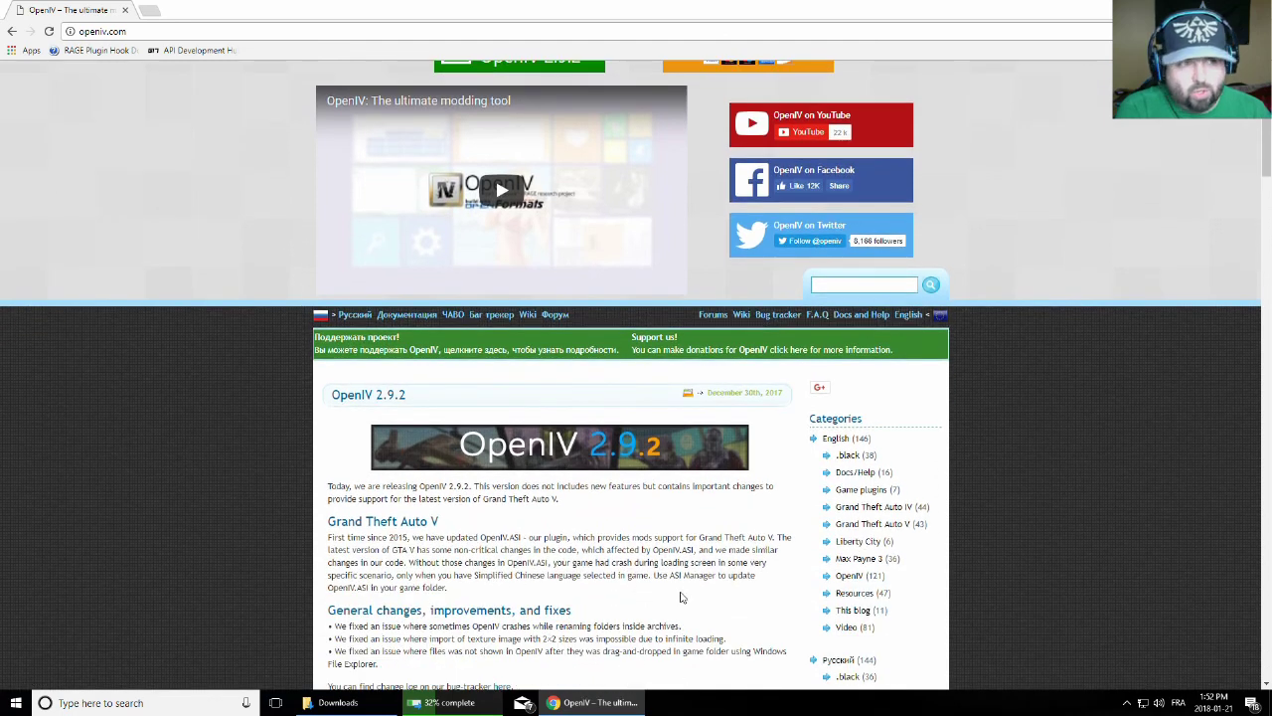
scroll(681, 596, "up", 2)
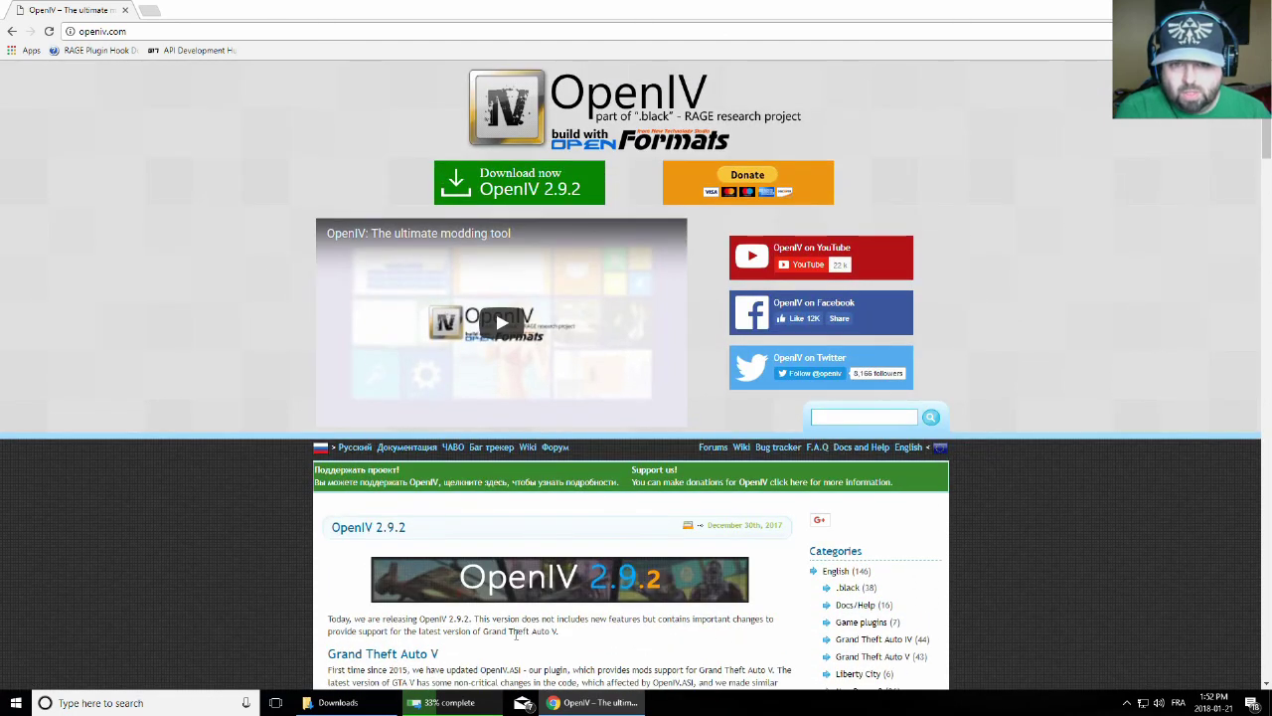
left_click(490, 190)
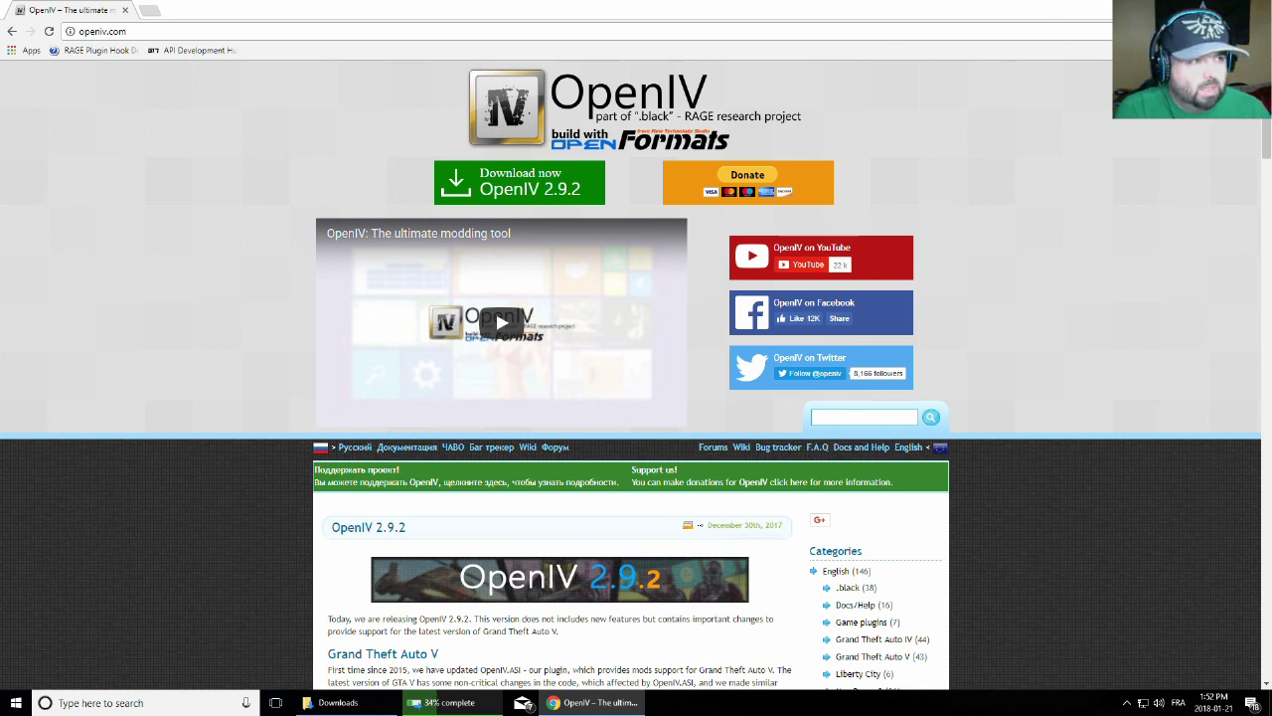
key("alt+F4")
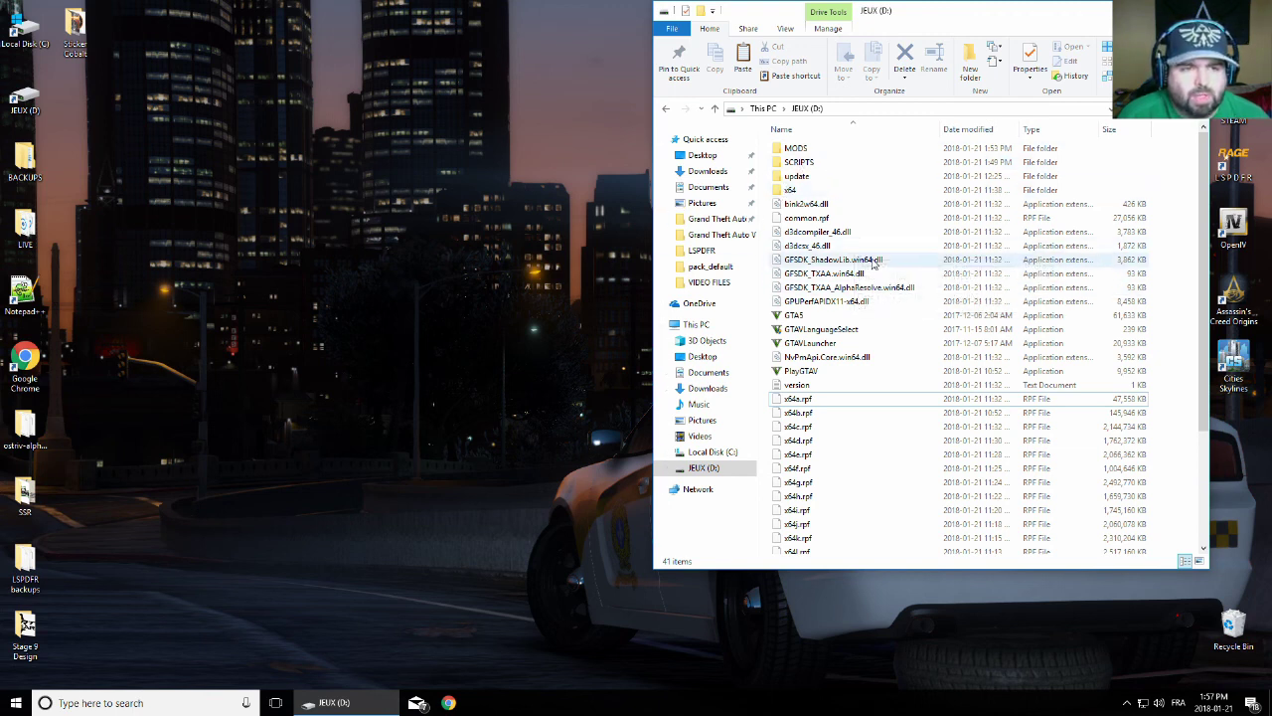
Review x64e.rpf and the update and x64 folders on JEUX (D:), and check the contents of MODS and SCRIPTS
scroll(872, 253, "down", 3)
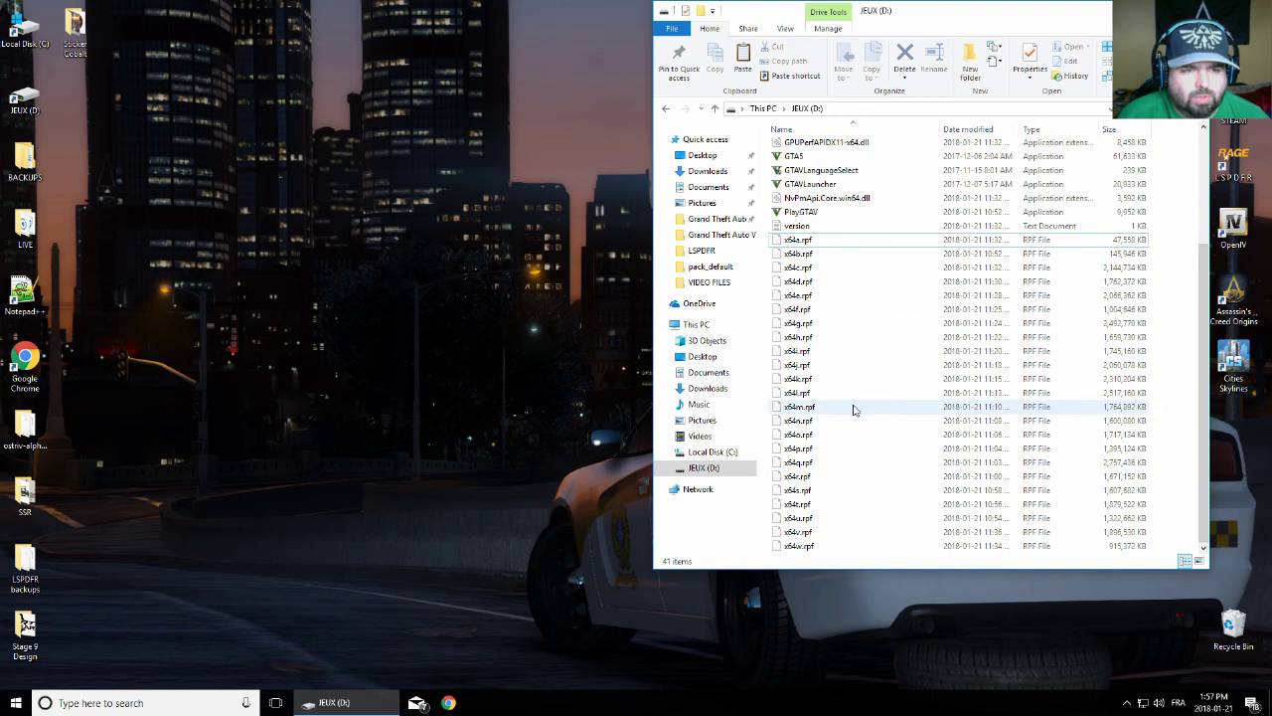
scroll(835, 343, "down", 1)
left_click(805, 327)
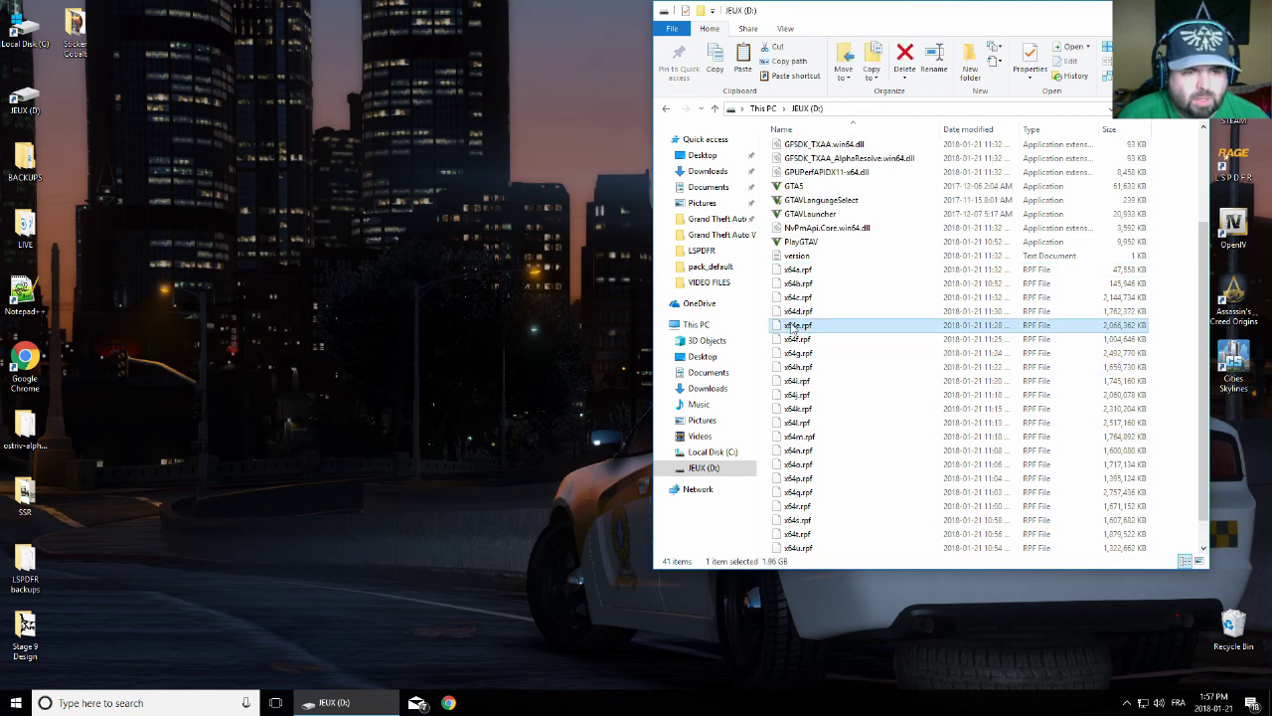
scroll(800, 328, "up", 3)
left_click(799, 179)
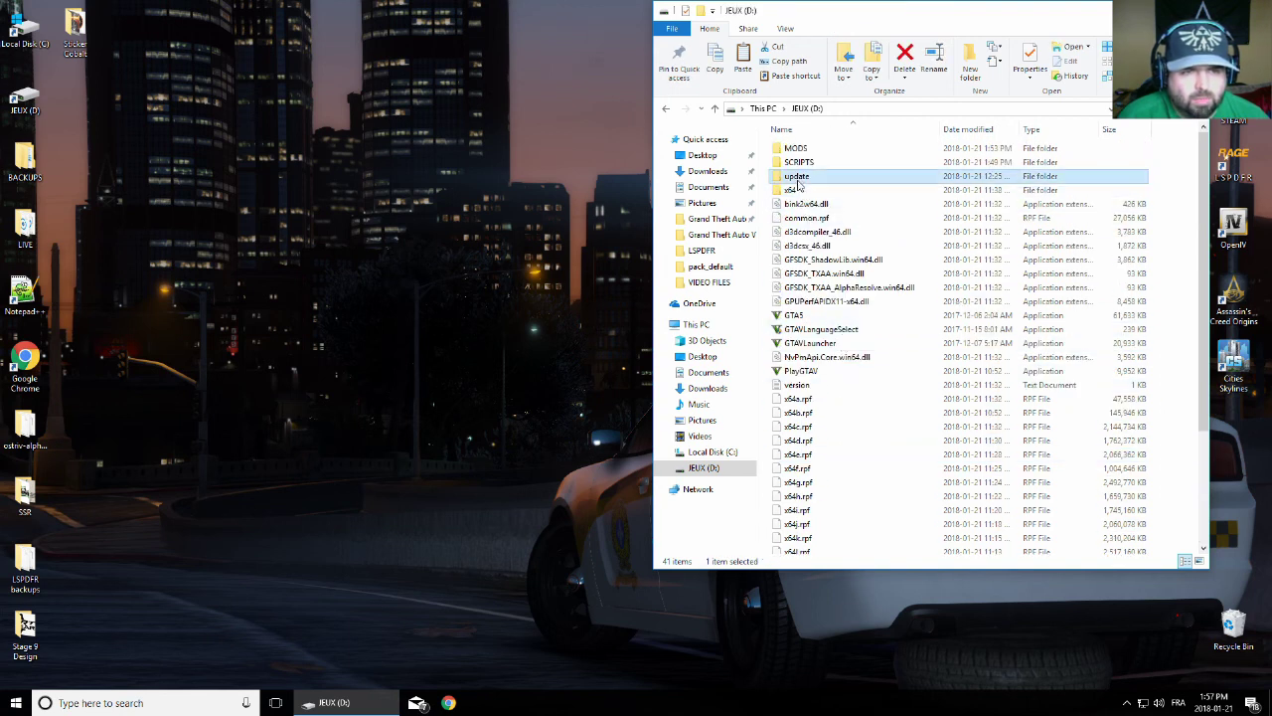
left_click(798, 189)
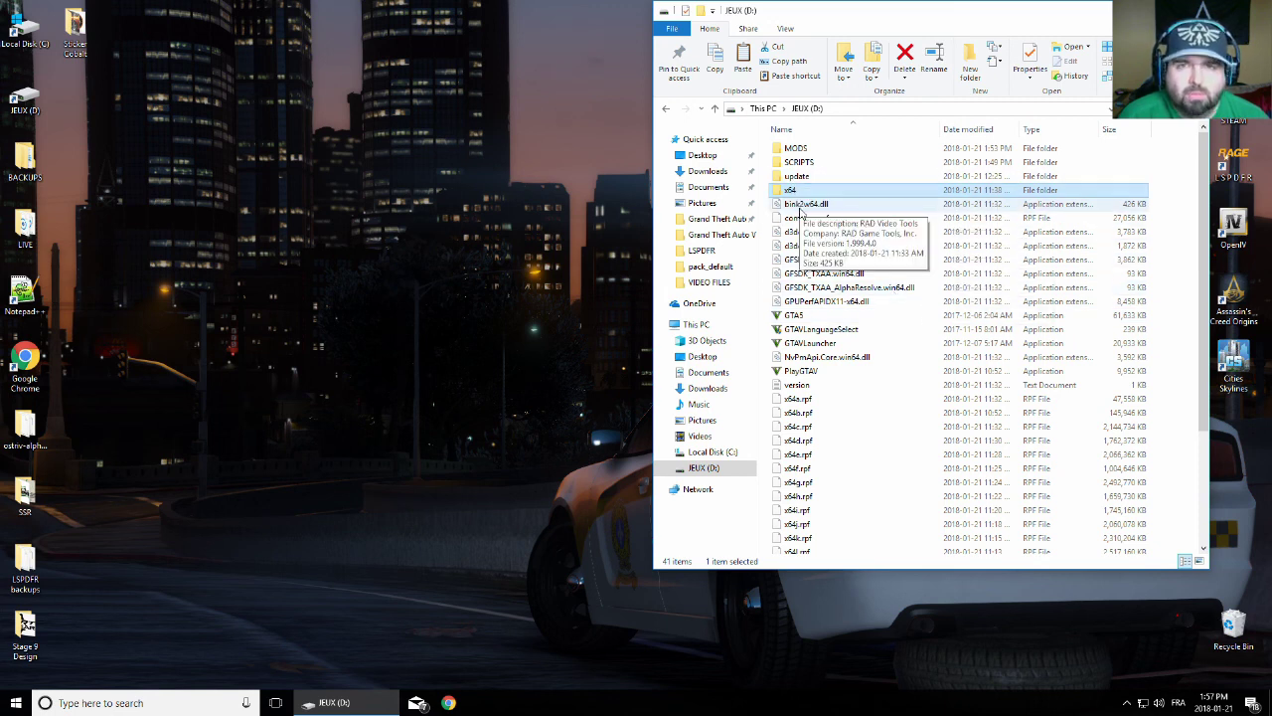
double_click(807, 148)
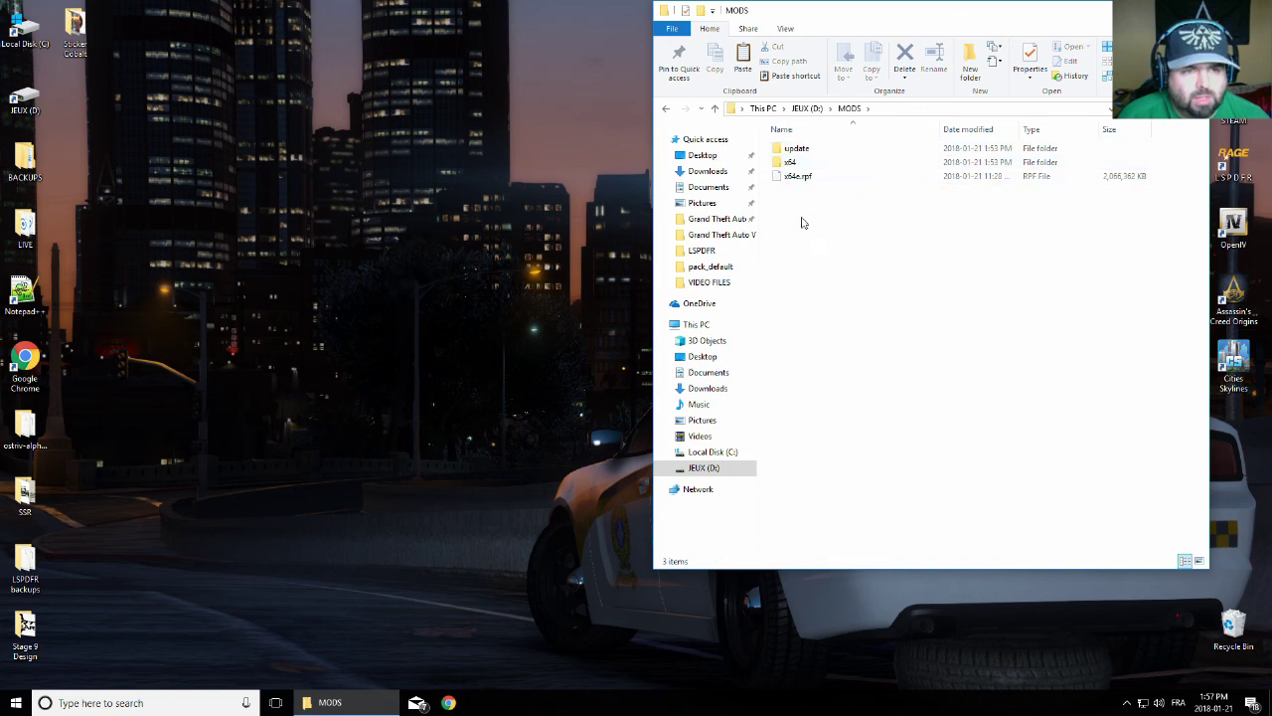
left_click(715, 108)
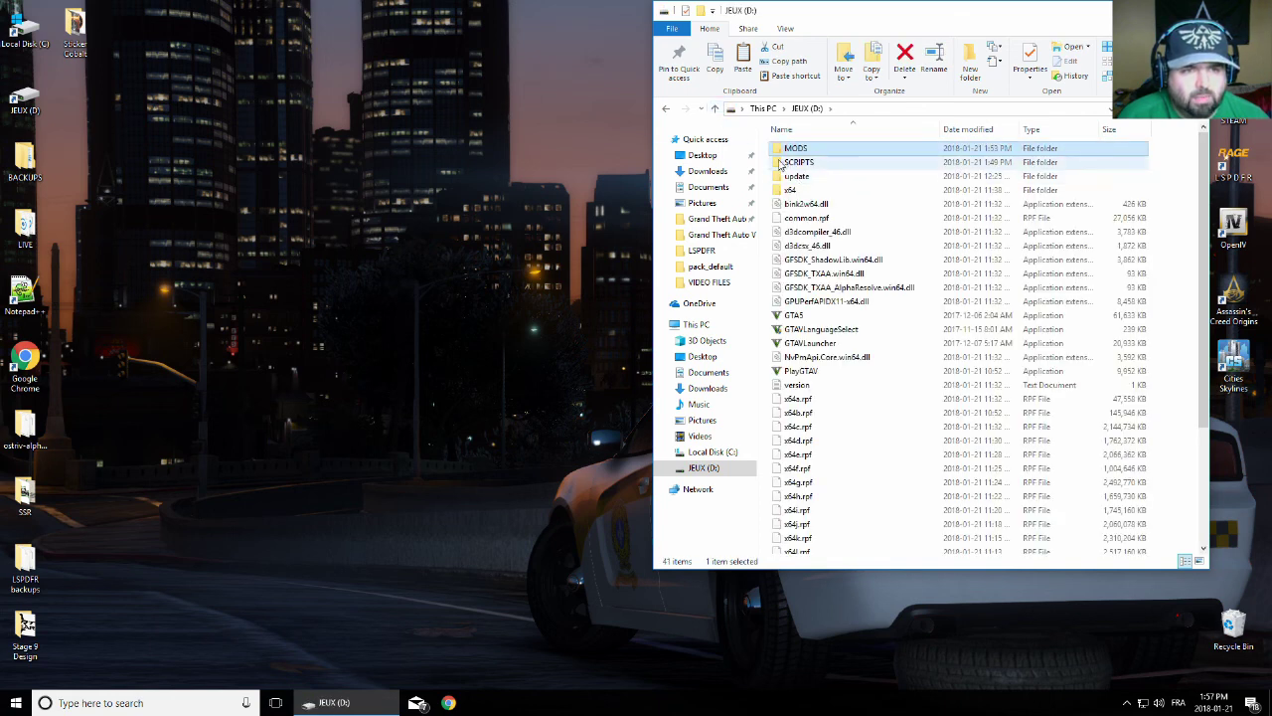
double_click(784, 164)
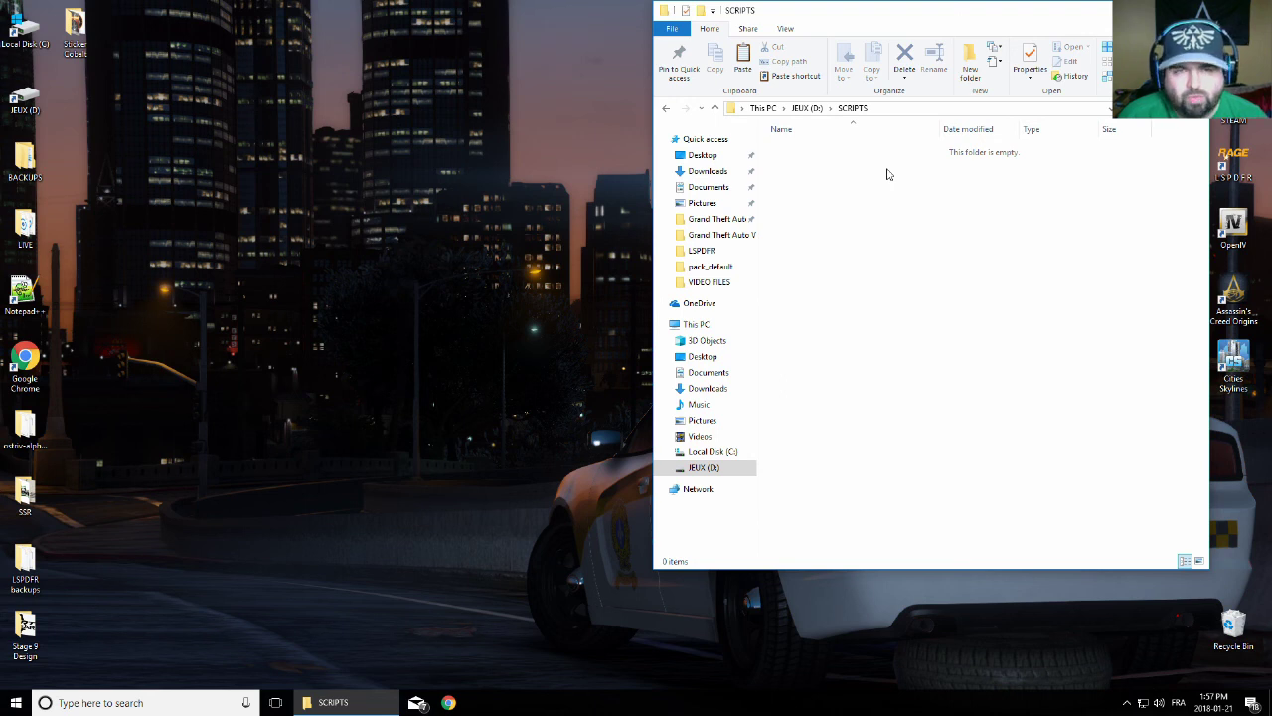
left_click(715, 109)
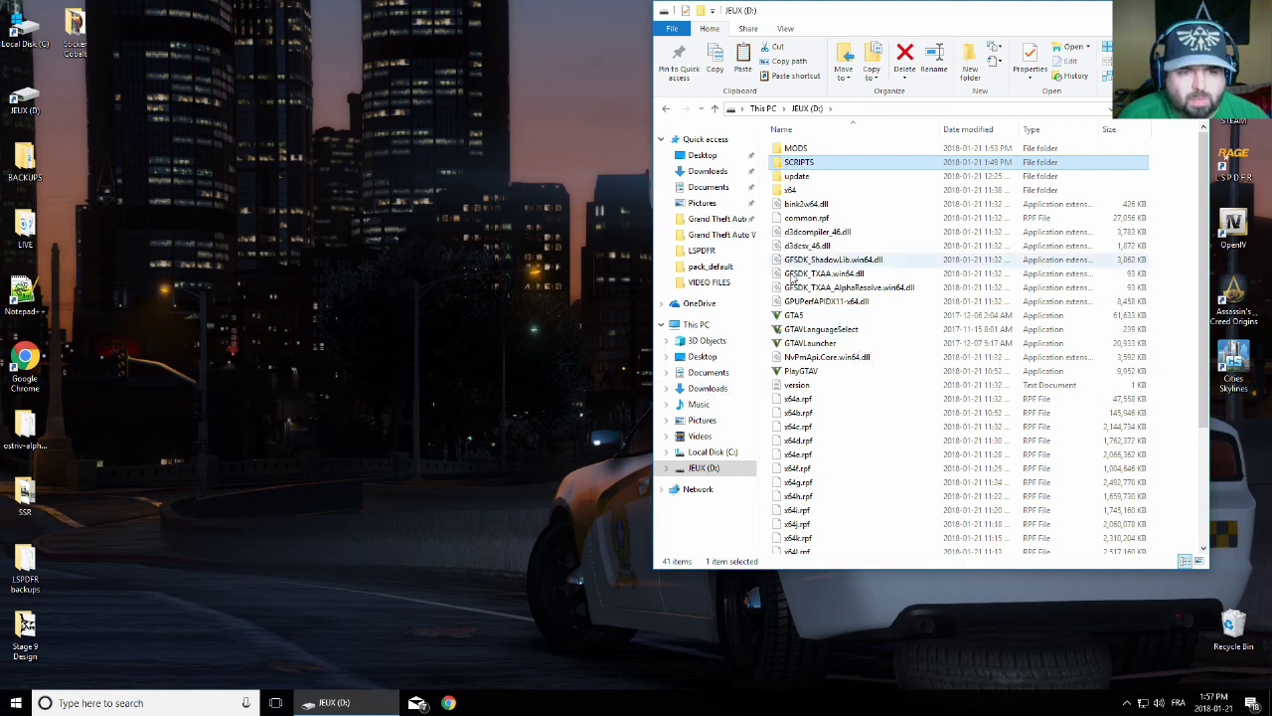
Open Downloads in a separate window placed beside the JEUX (D:) window and go into its BASE MODS folder
right_click(720, 390)
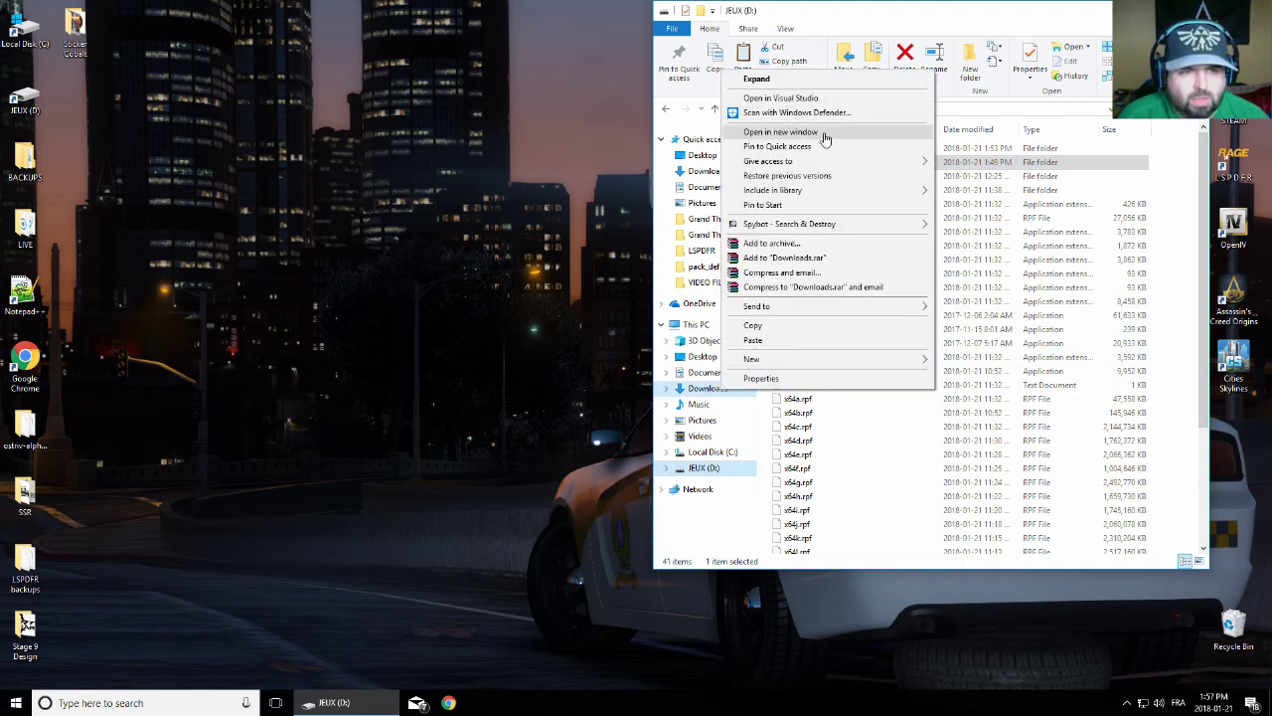
left_click(825, 136)
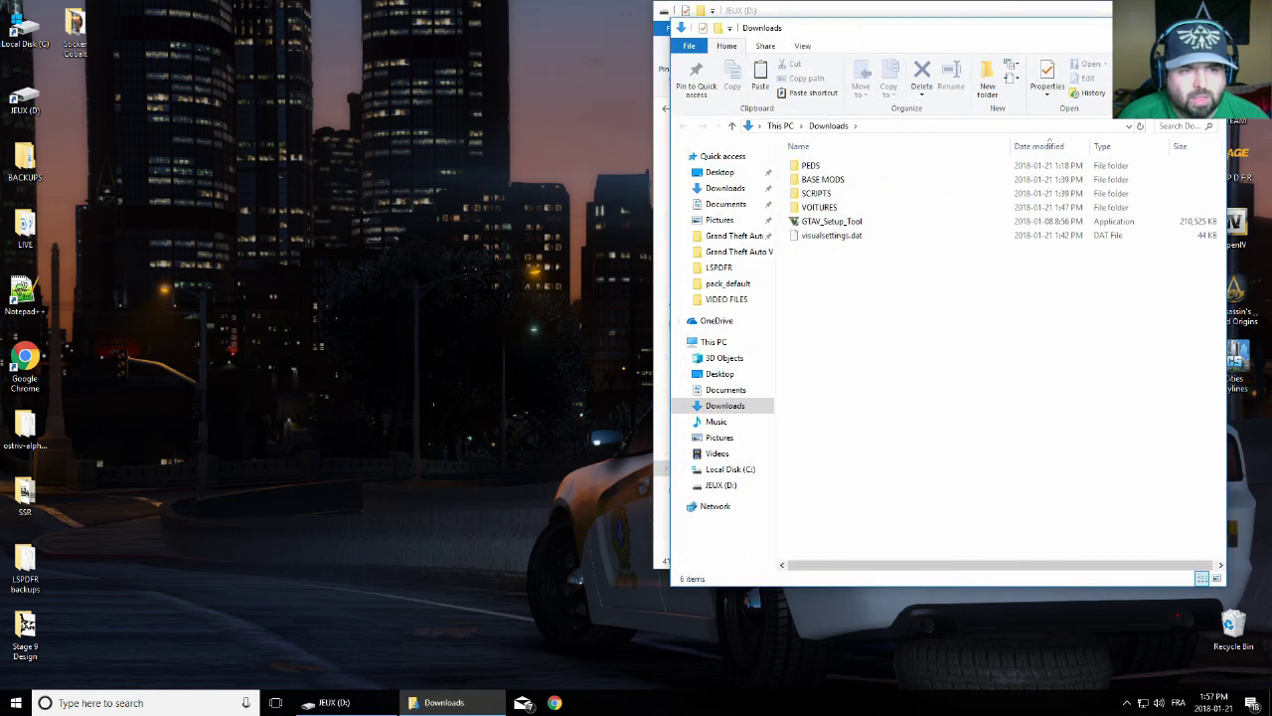
left_click_drag(1079, 37, 461, 89)
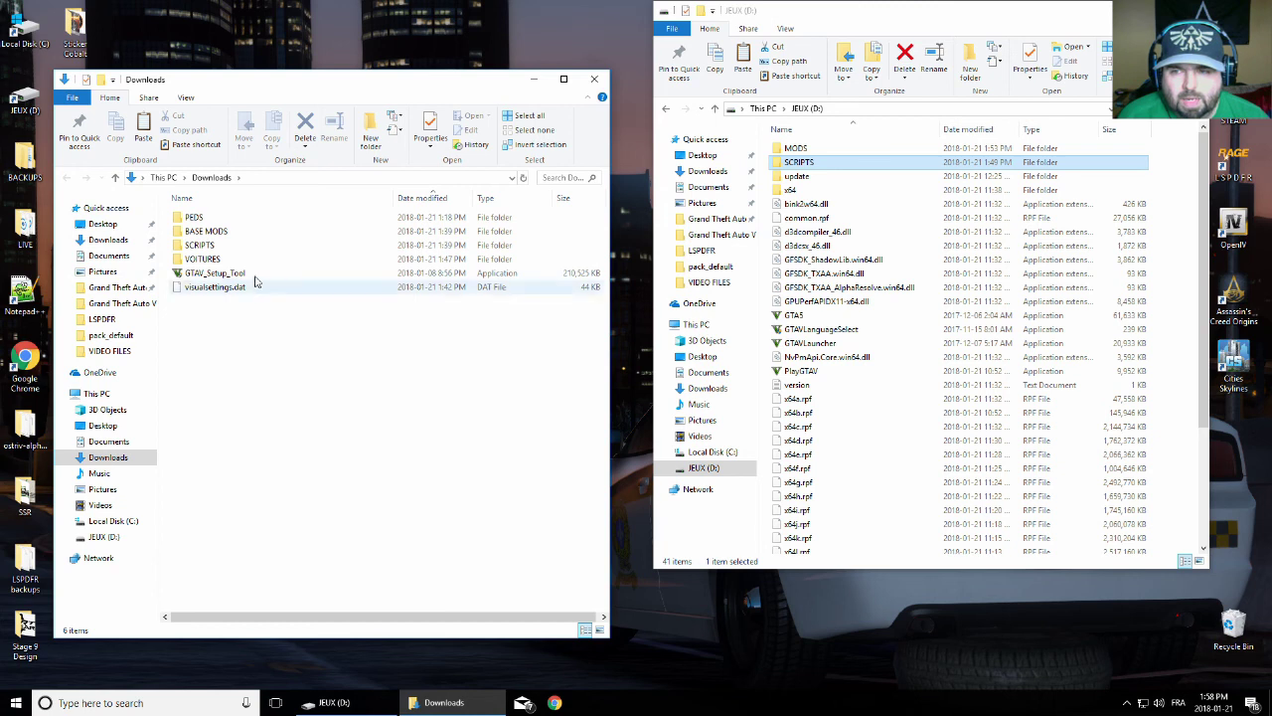
double_click(206, 231)
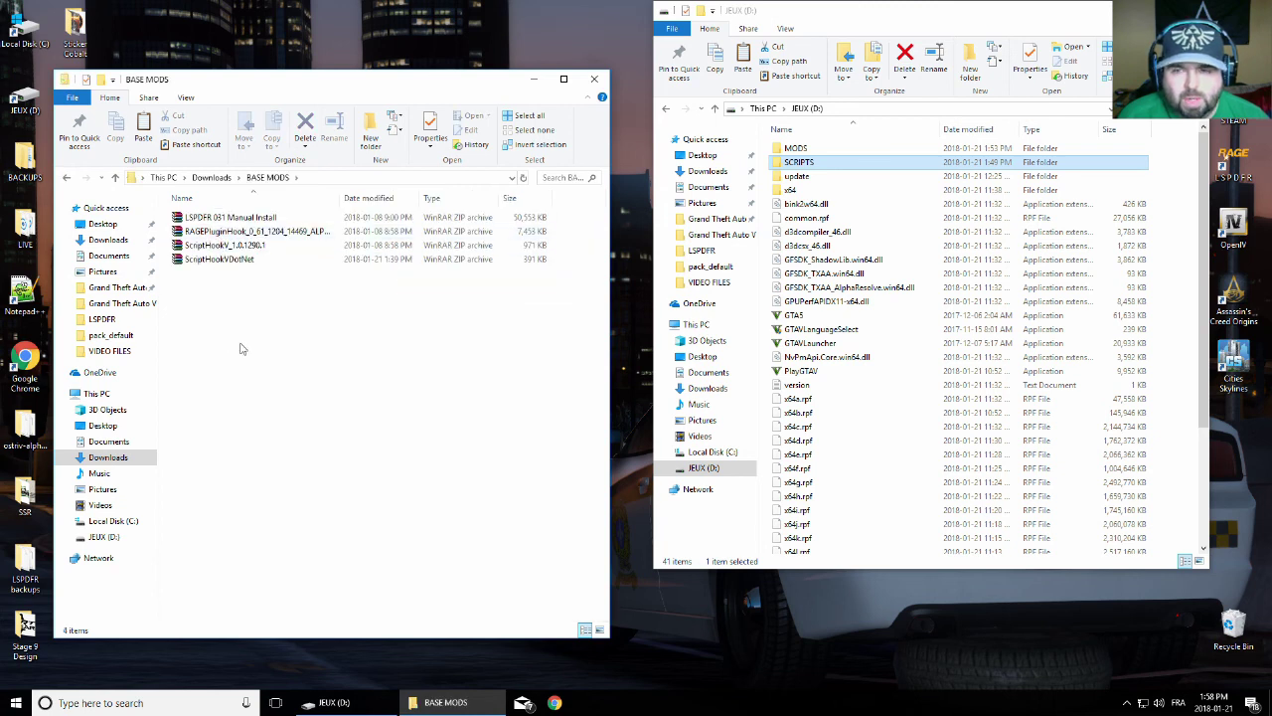
Examine the LSPDFR, RAGEPluginHook, ScriptHookV and ScriptHookVDotNet archives in the BASE MODS folder
left_click(216, 217)
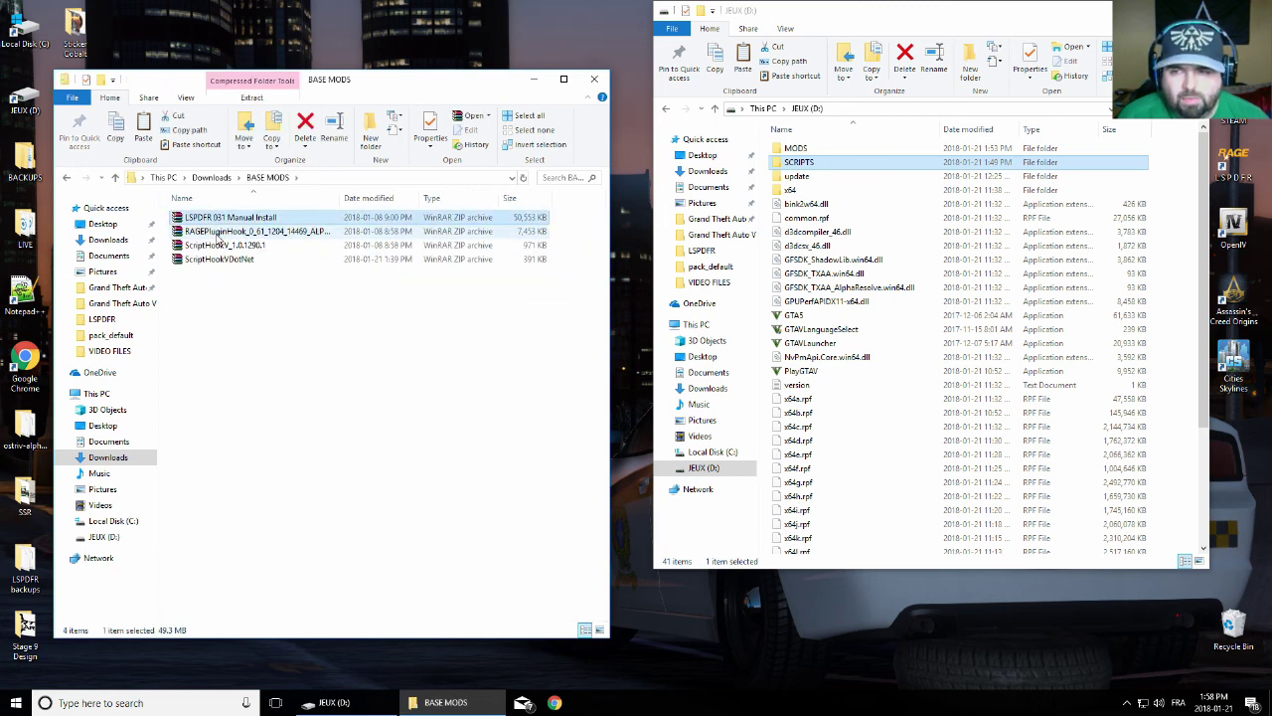
left_click(216, 232)
left_click(213, 246)
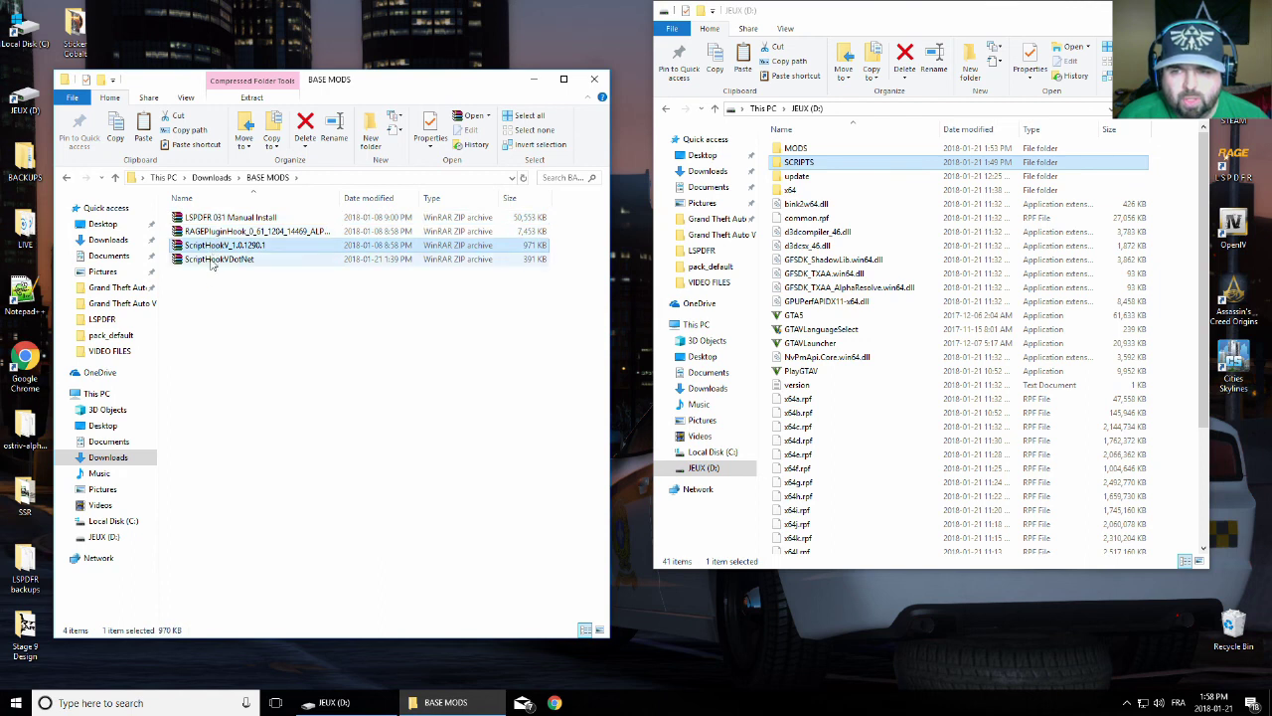
left_click(214, 260)
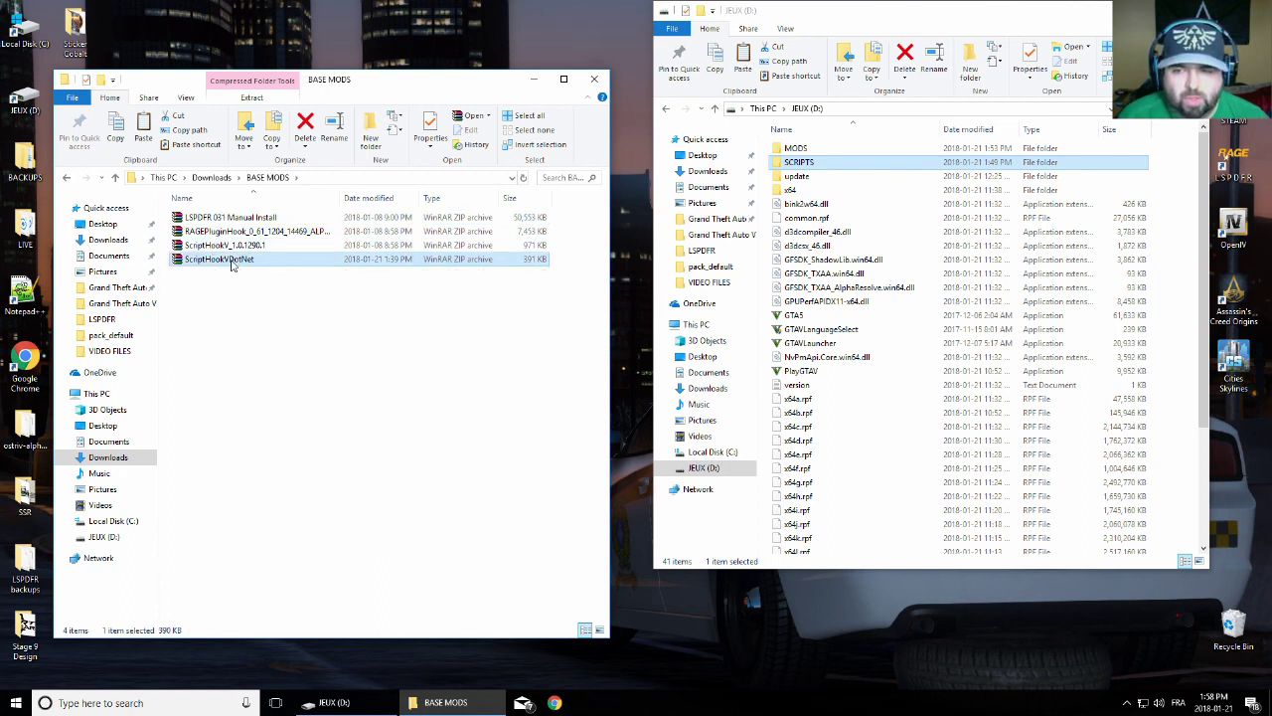
left_click_drag(231, 261, 231, 348)
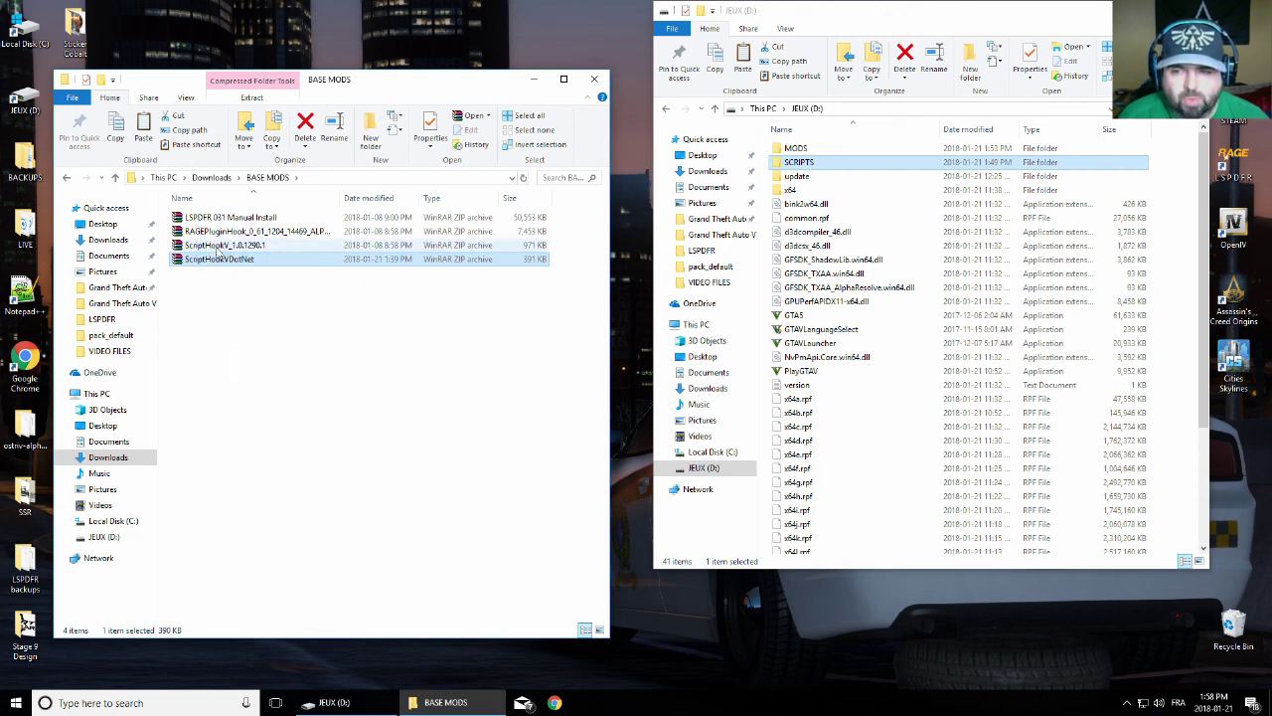
left_click(217, 247)
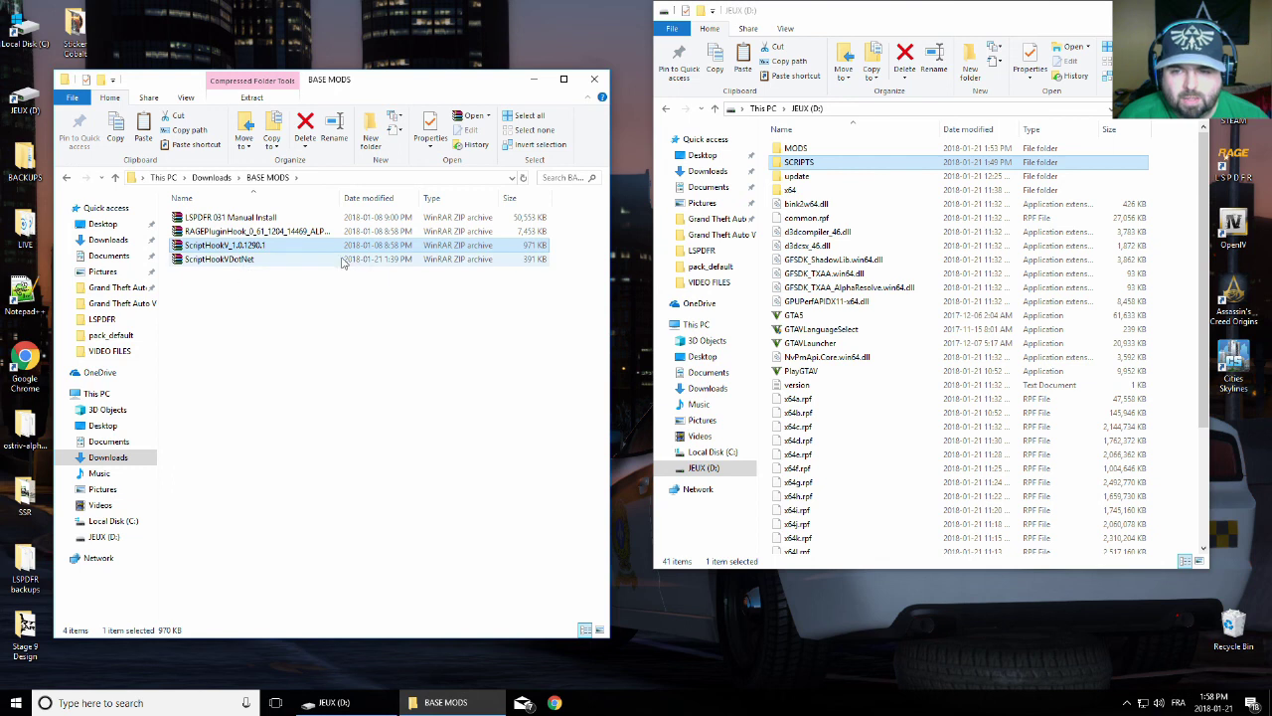
mouse_move(344, 251)
left_mouse_down()
mouse_move(348, 227)
mouse_move(344, 260)
left_mouse_up()
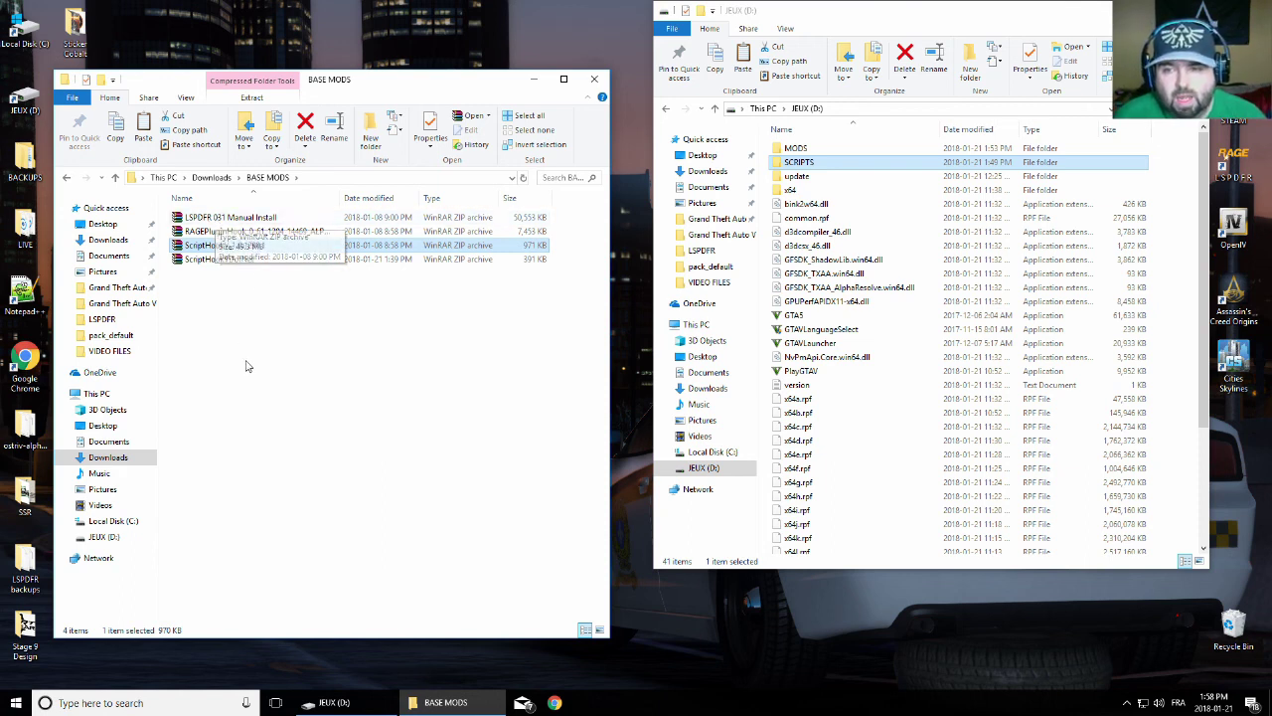
Open the LSPDFR 031 Manual Install archive, dismiss the licence reminder, and reposition and enlarge the archive window to show all its files
double_click(255, 220)
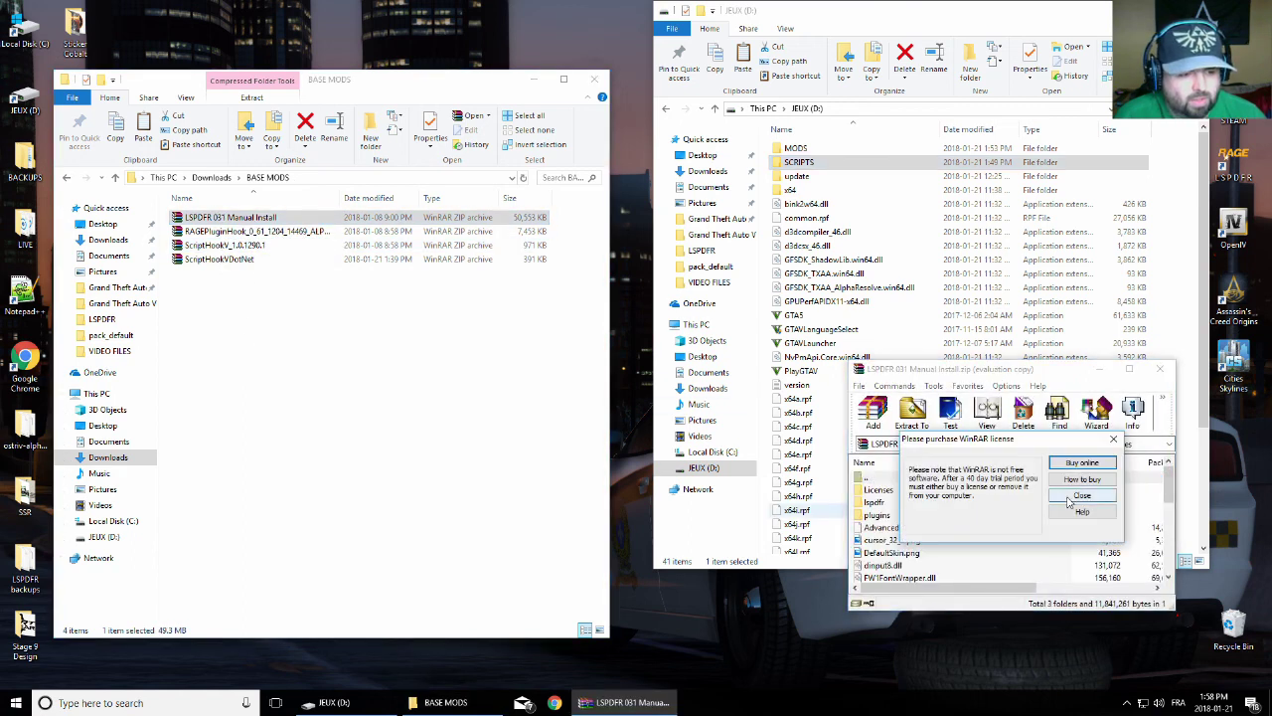
left_click(1083, 497)
left_click_drag(994, 373, 355, 173)
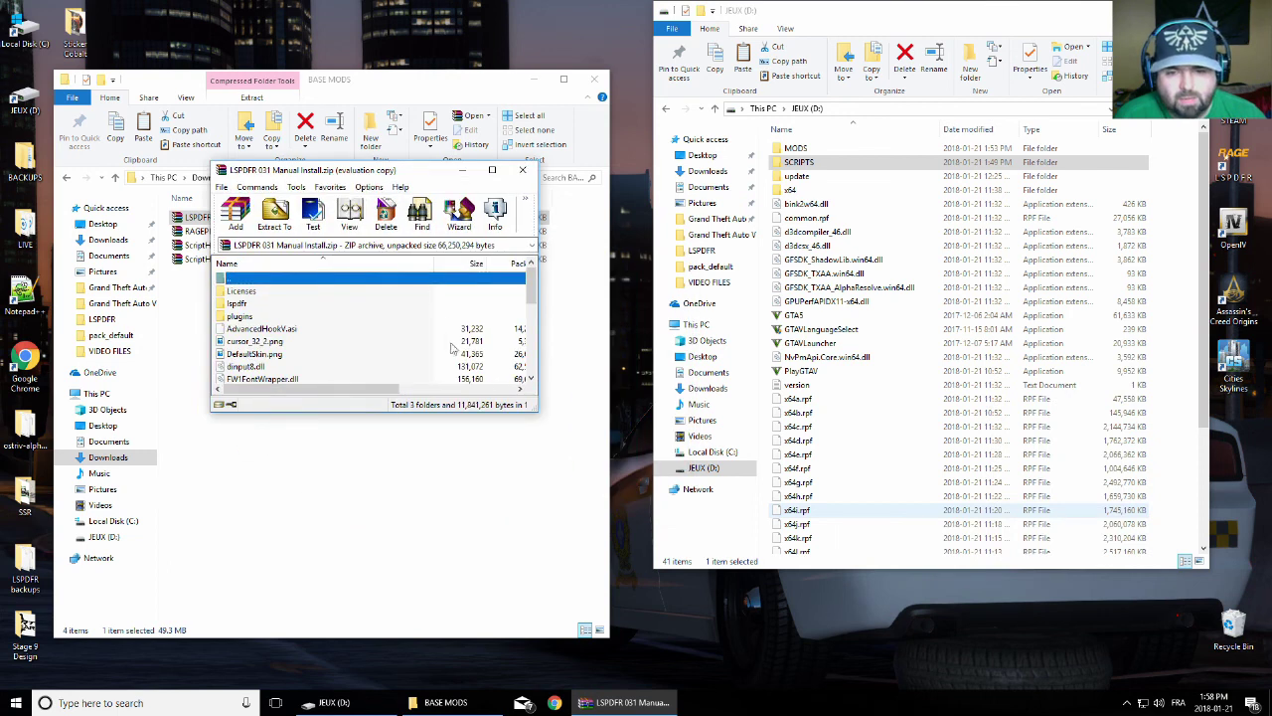
left_click_drag(534, 408, 681, 621)
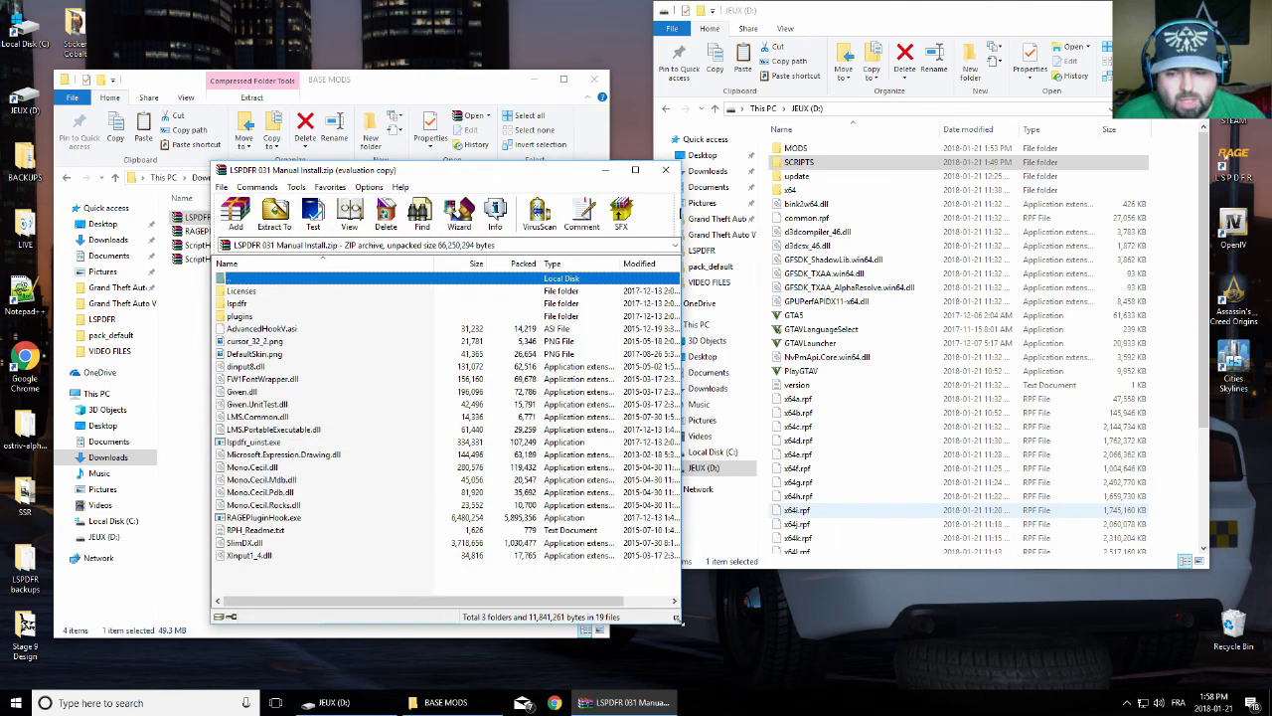
Extract all folders and files of the LSPDFR 031 Manual Install archive, including RAGEPluginHook.exe, into the root of JEUX (D:)
left_click(250, 518)
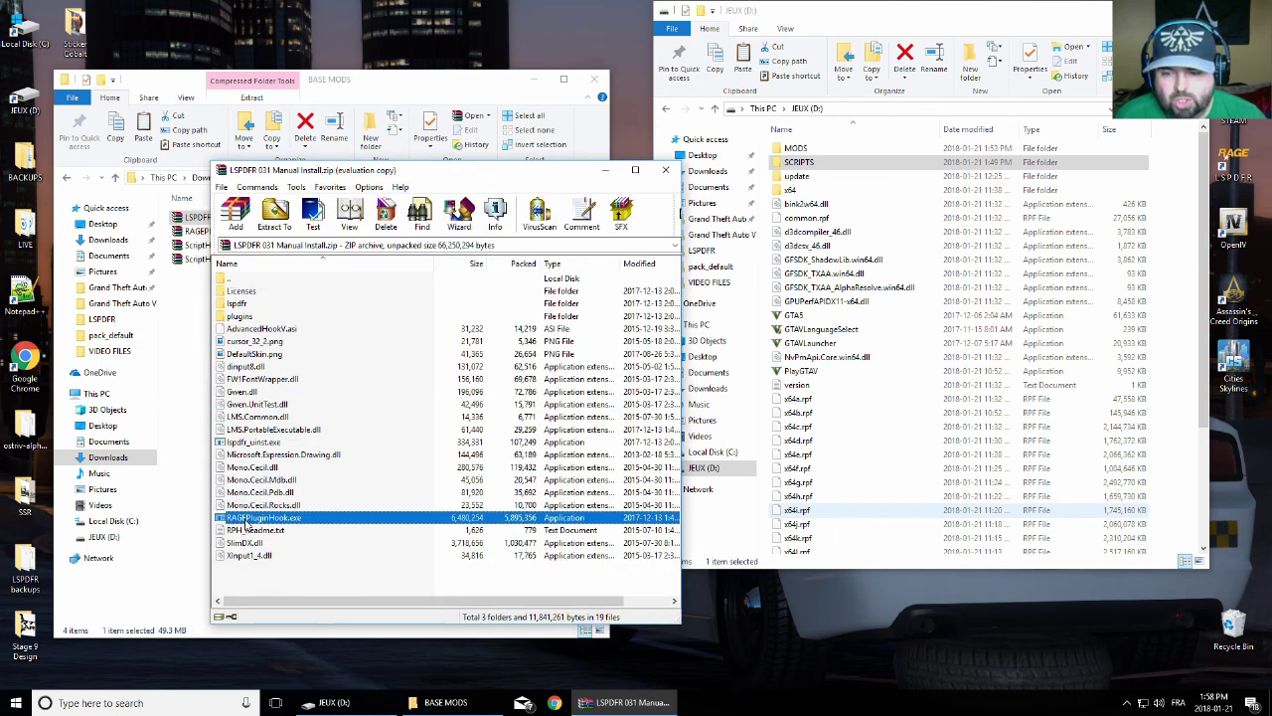
left_click(257, 530)
left_click(262, 518)
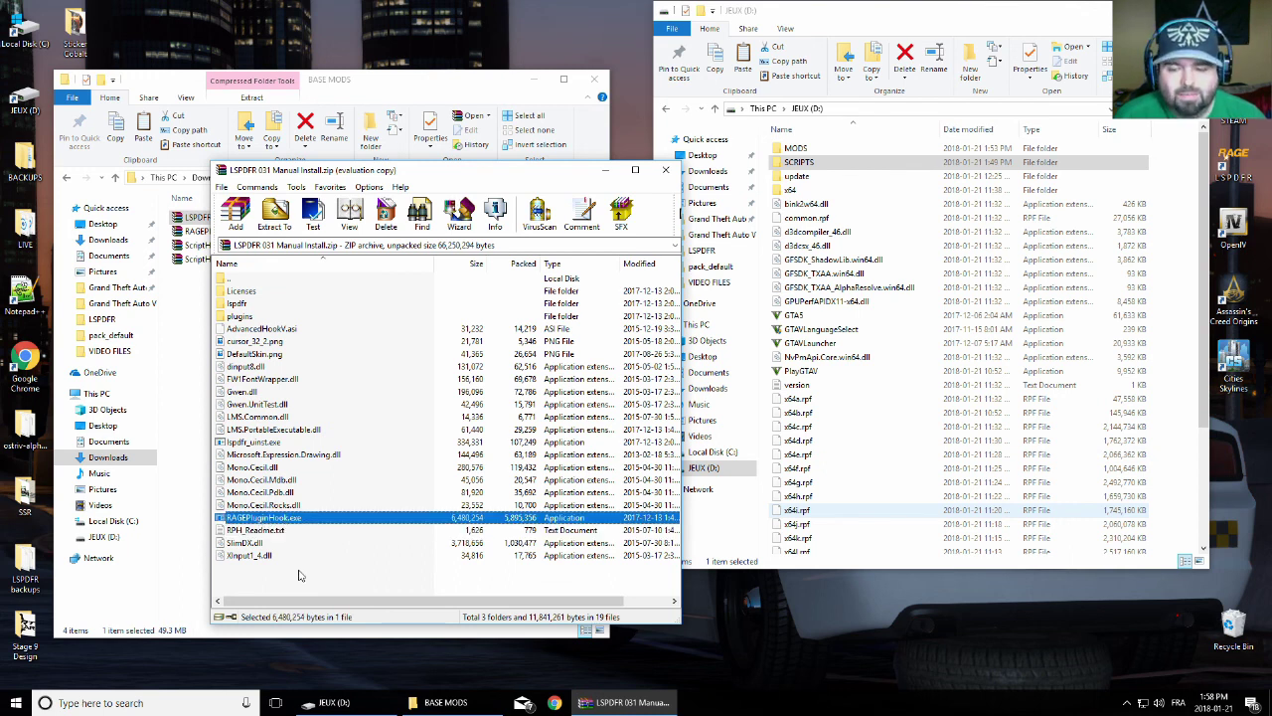
left_click_drag(306, 581, 244, 291)
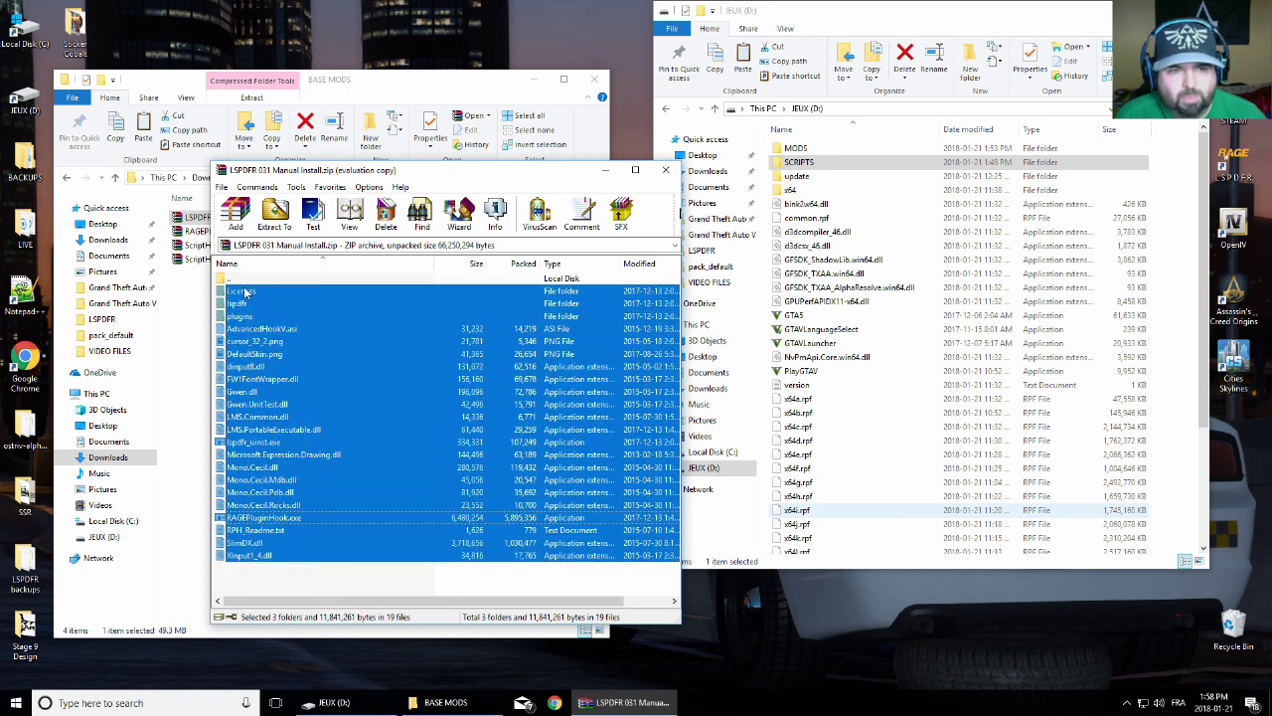
left_click_drag(346, 311, 958, 422)
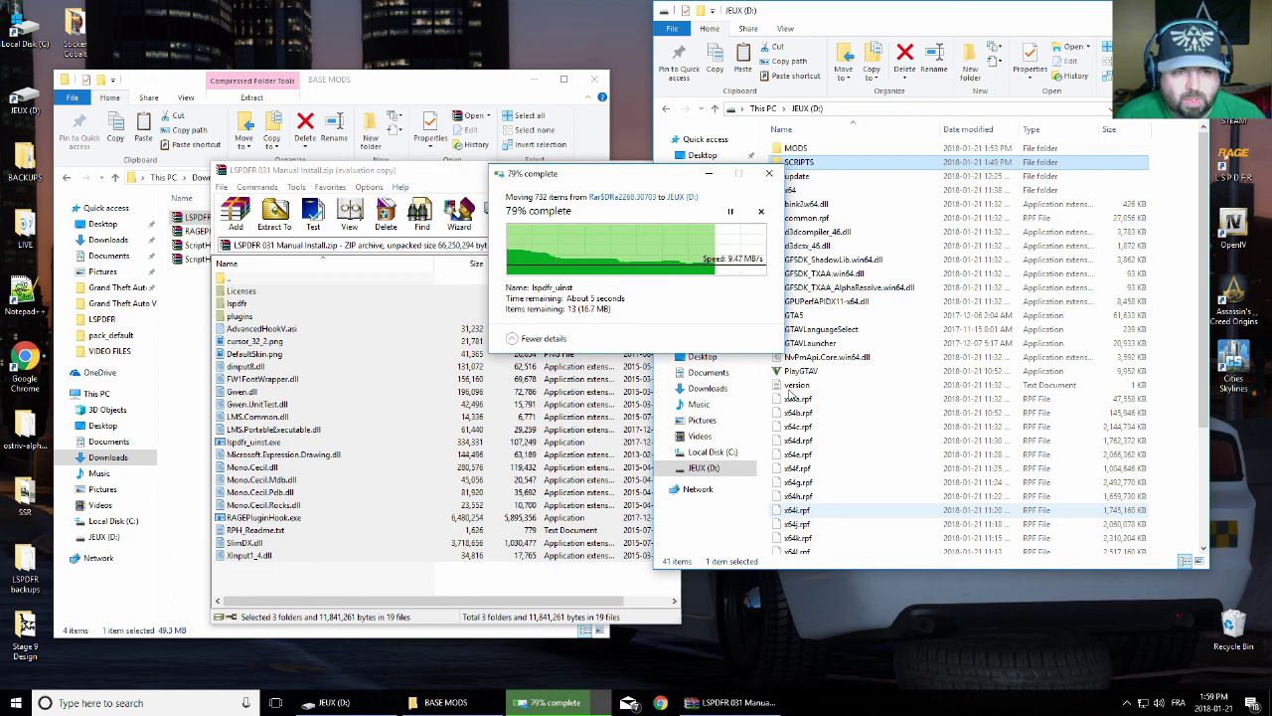
scroll(805, 397, "down", 5)
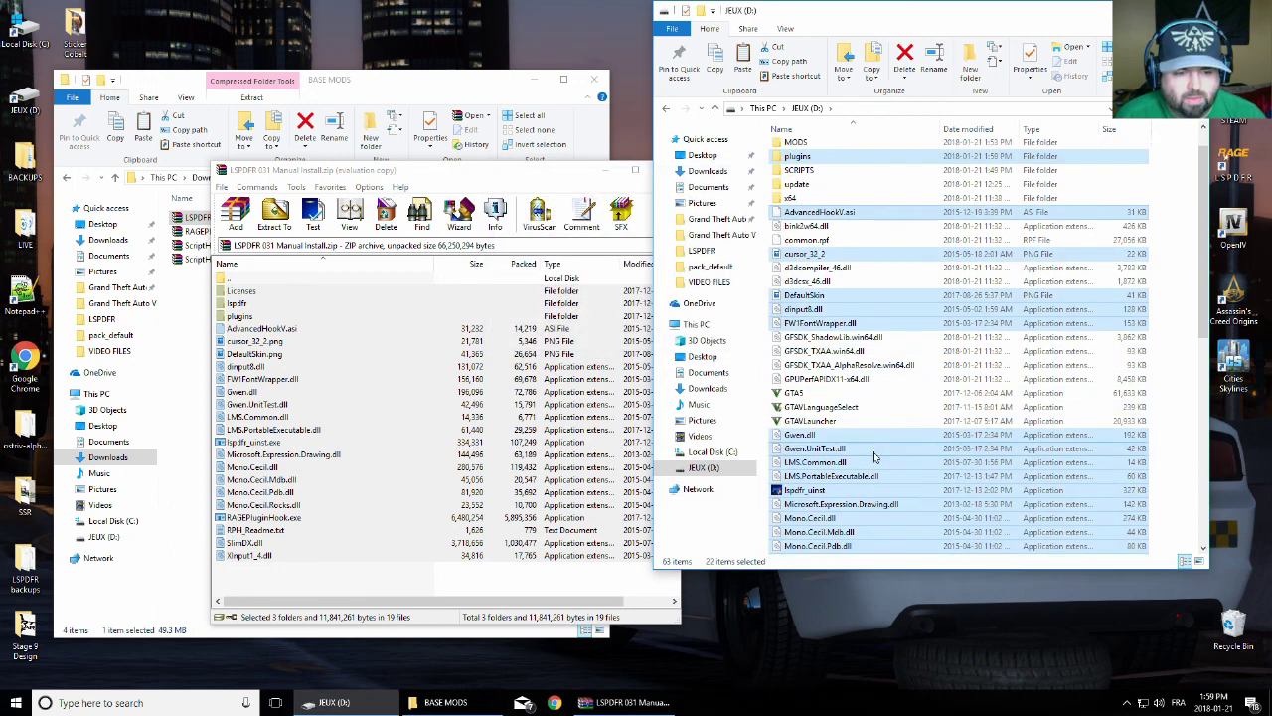
scroll(820, 330, "up", 5)
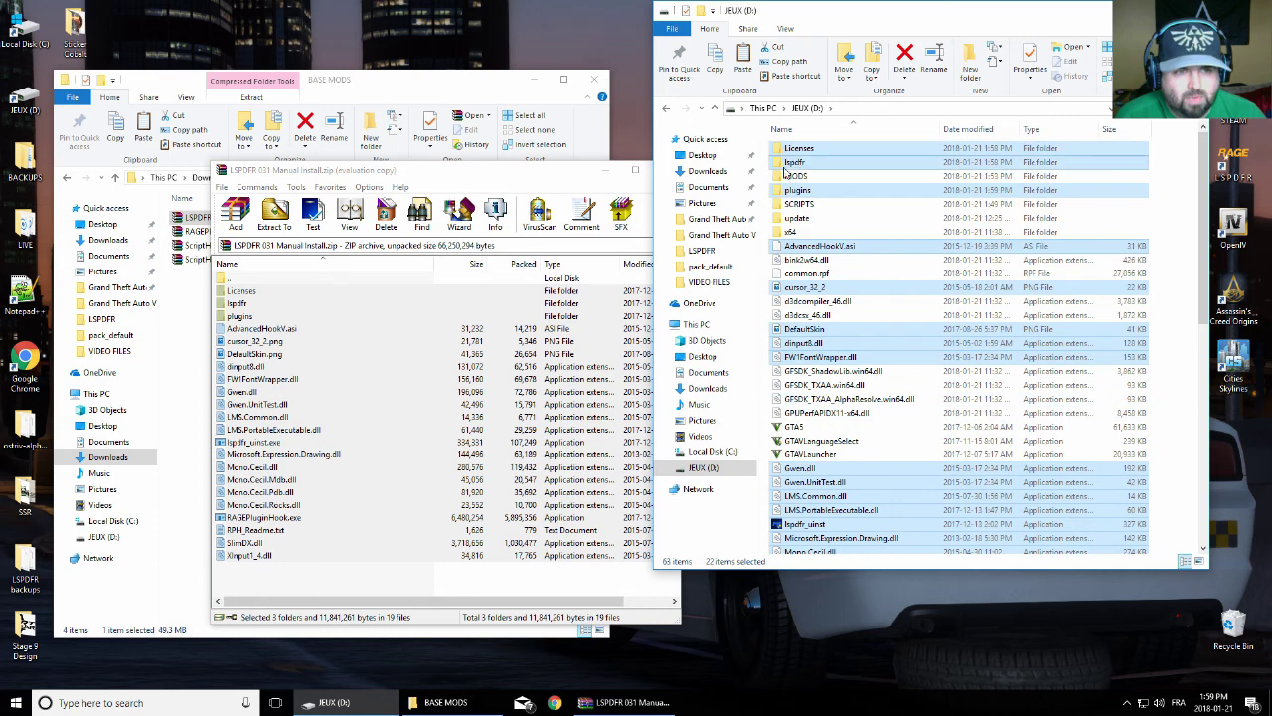
Check the extracted LSPDFR files in the root of JEUX (D:) and close the LSPDFR 031 Manual Install archive
scroll(853, 342, "down", 10)
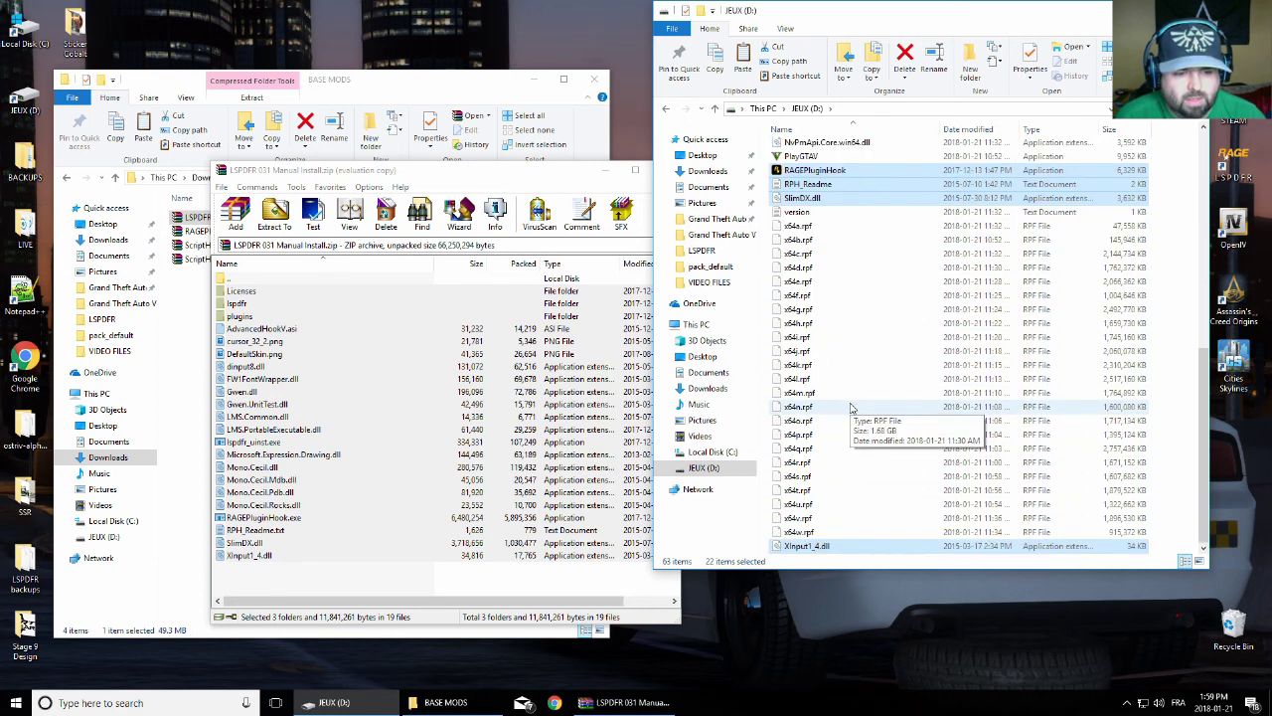
scroll(853, 418, "up", 9)
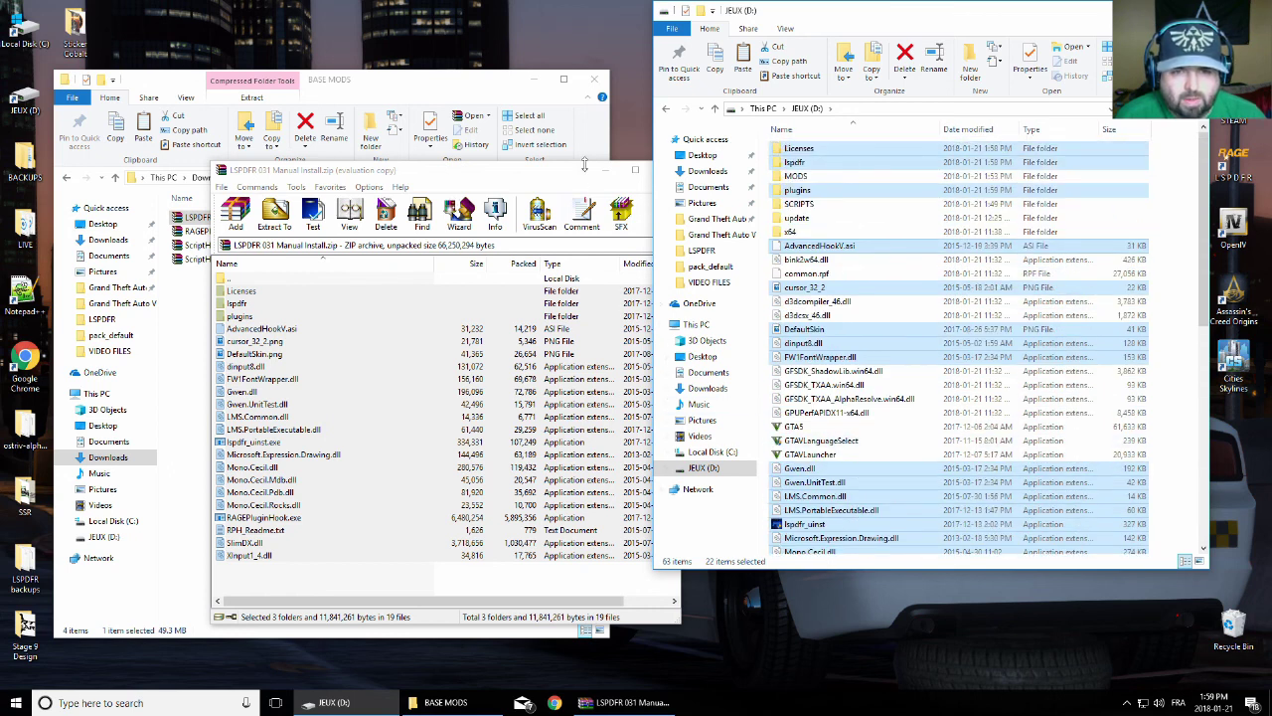
left_click(556, 176)
key("ctrl+a")
left_click(665, 169)
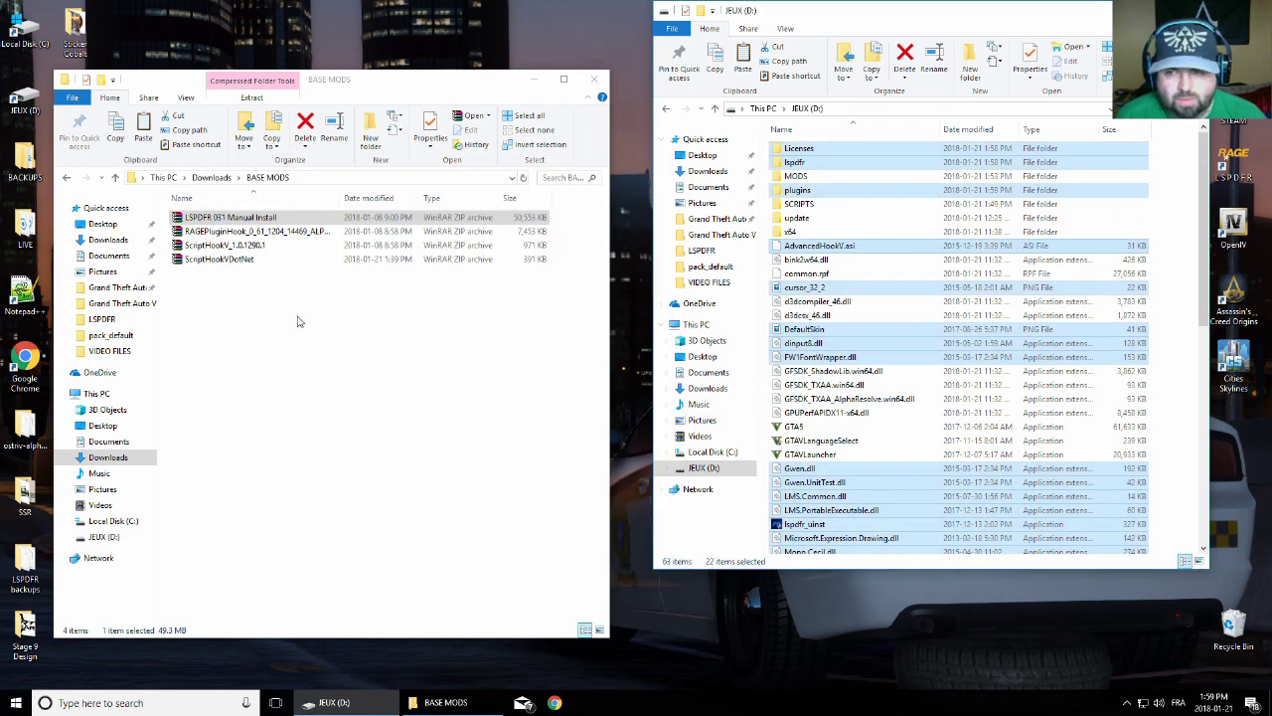
Open the RAGEPluginHook archive, dismiss the licence reminder, and extract all its contents into the root of JEUX (D:), replacing the existing files
double_click(238, 232)
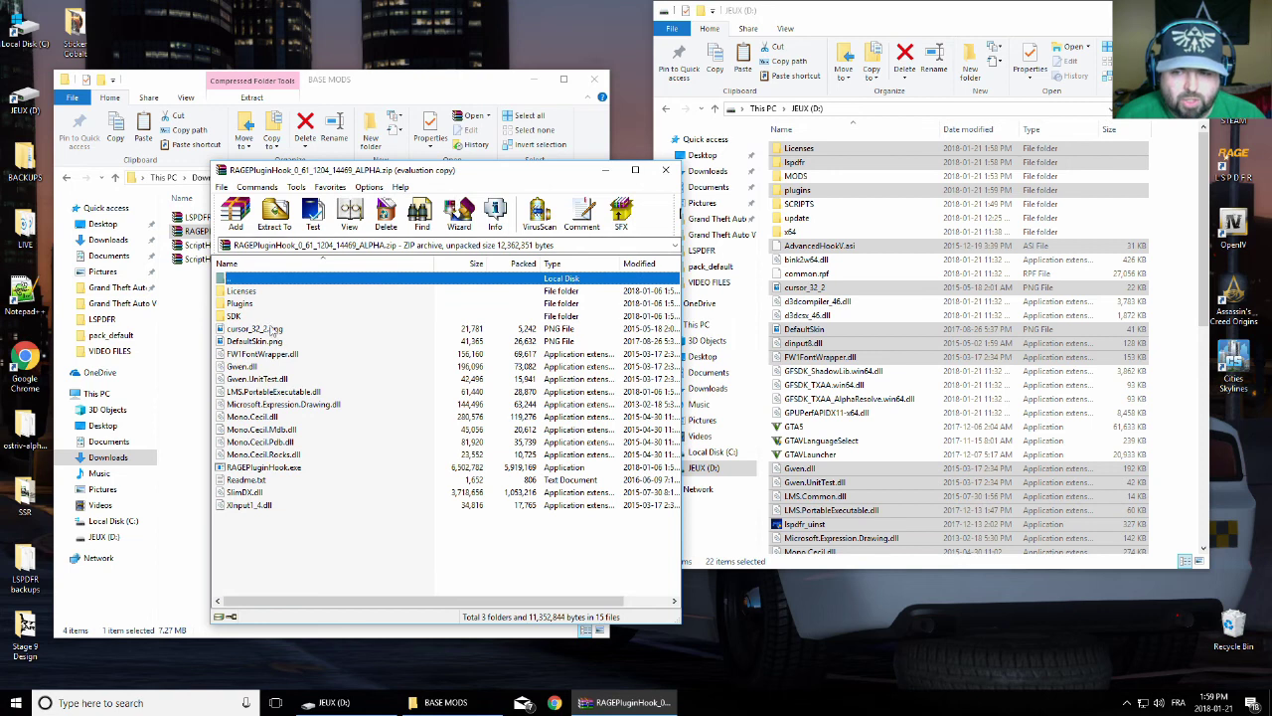
left_click(516, 407)
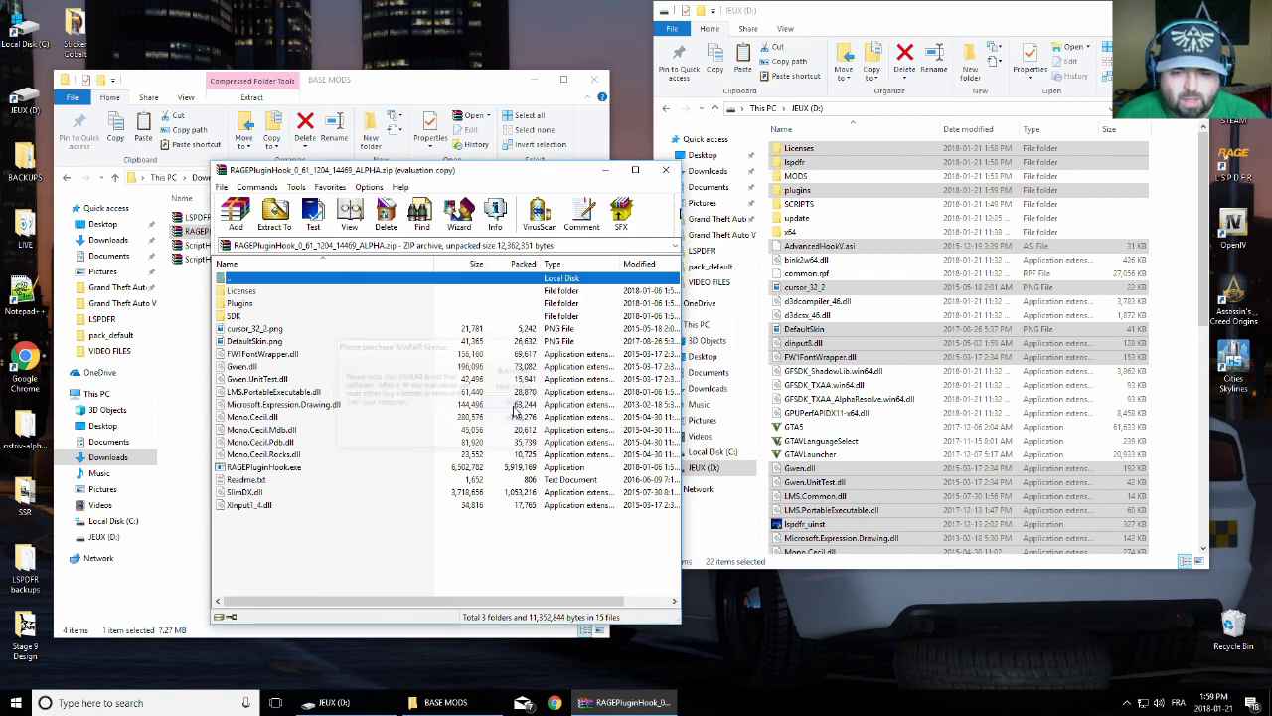
left_click_drag(392, 550, 264, 292)
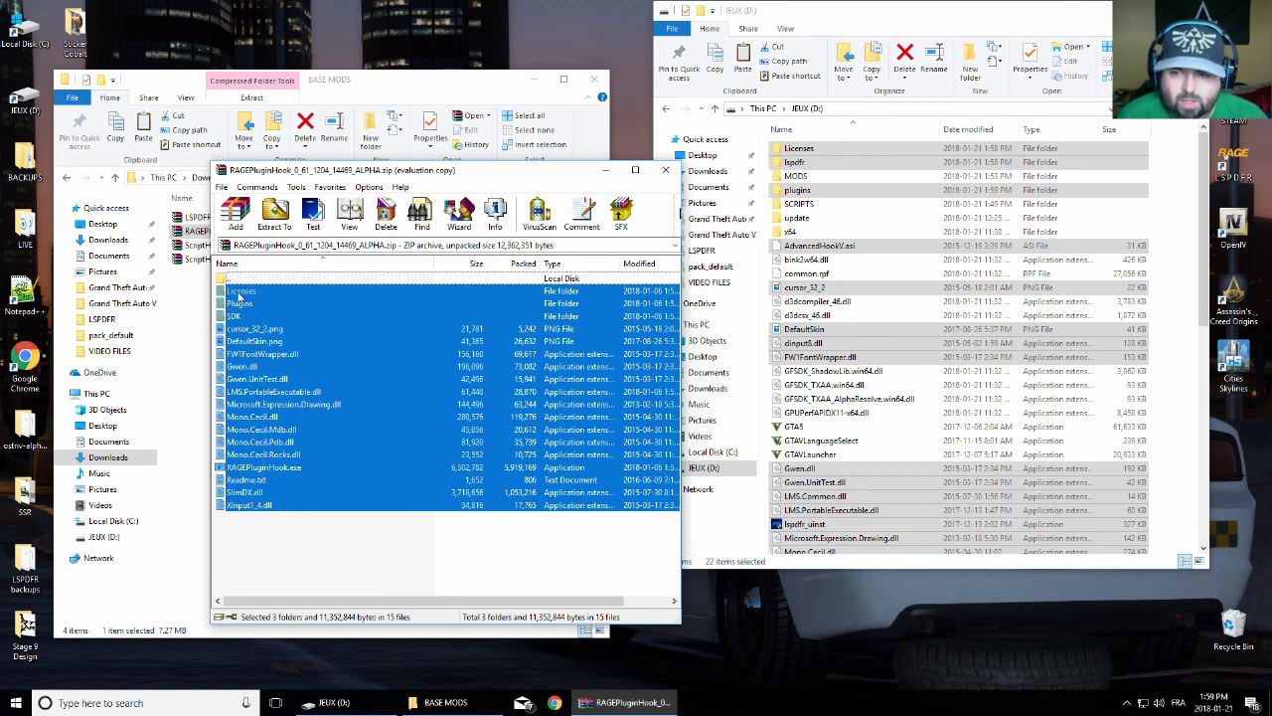
left_click_drag(242, 294, 947, 408)
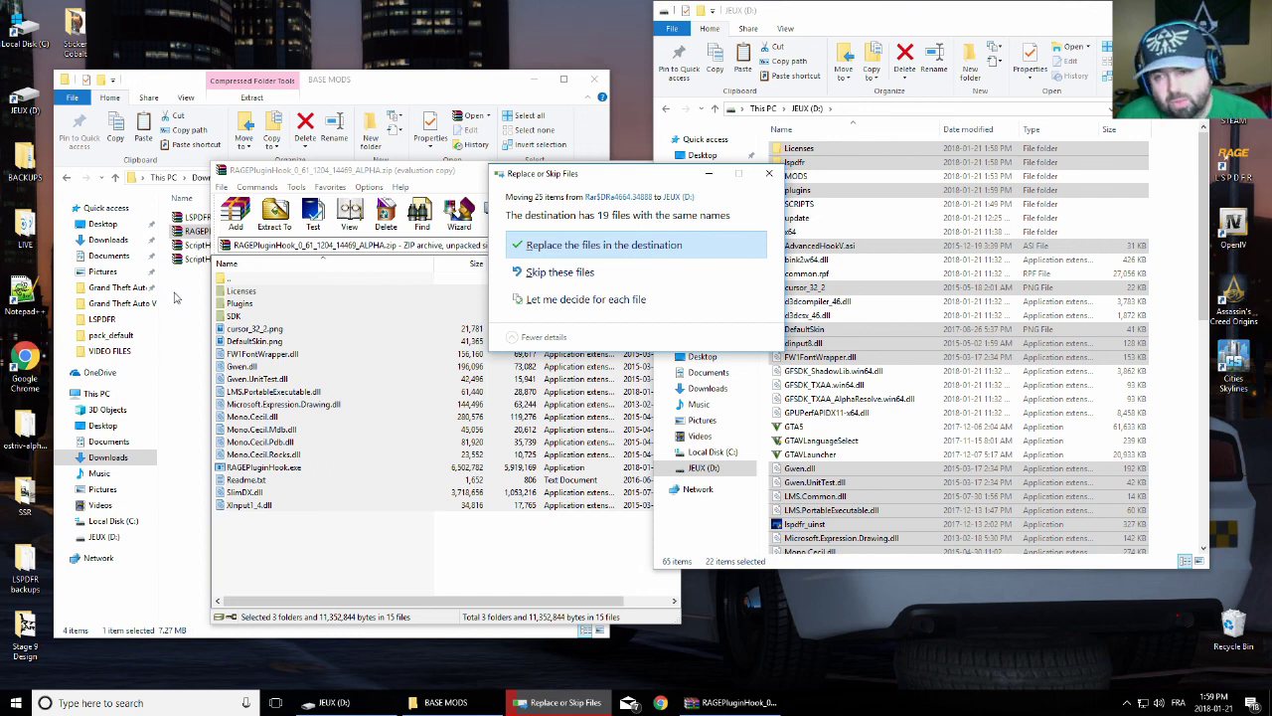
left_click(599, 246)
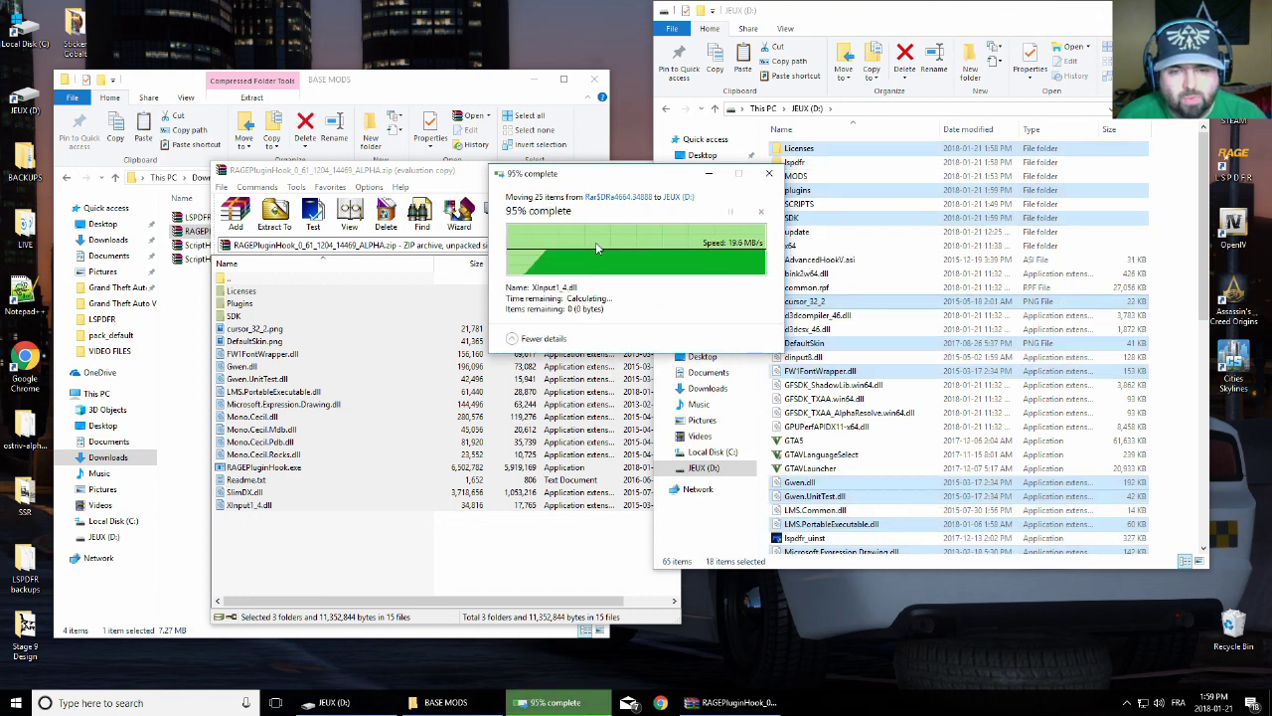
Examine the game folder on JEUX (D:) for the extracted RAGEPluginHook and LSPDFR files and folders
left_click(875, 412)
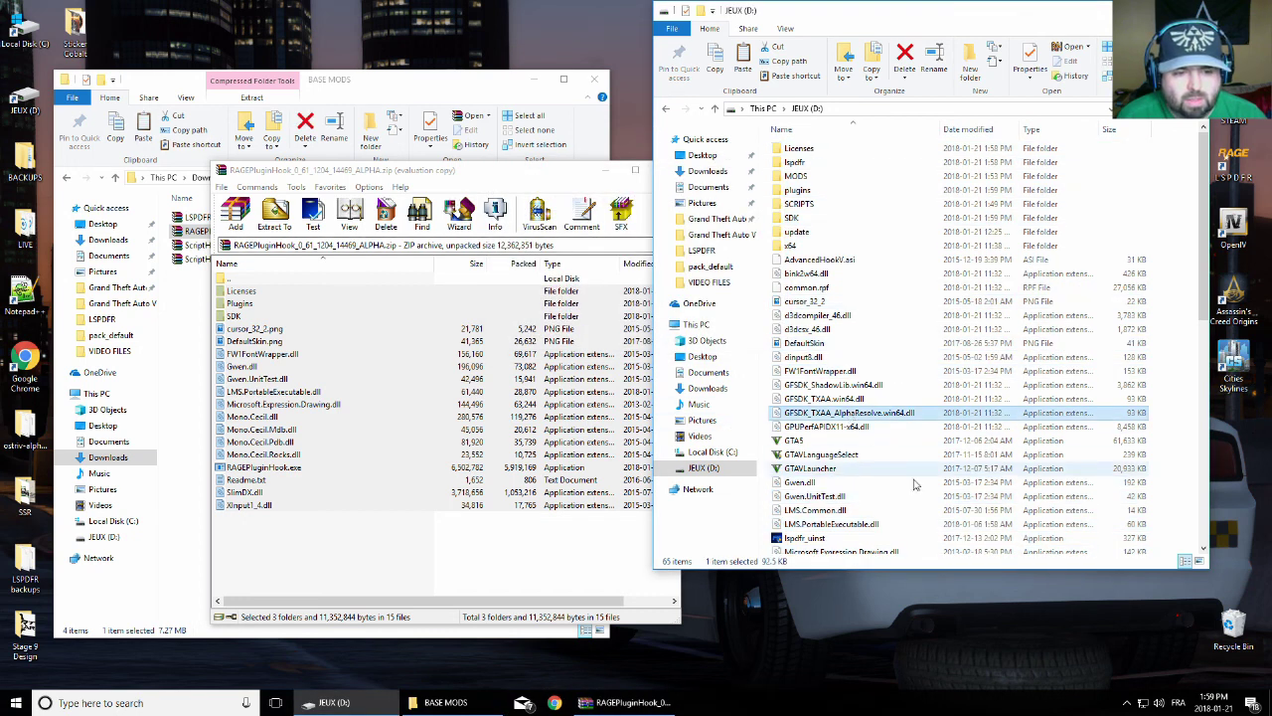
scroll(892, 527, "down", 5)
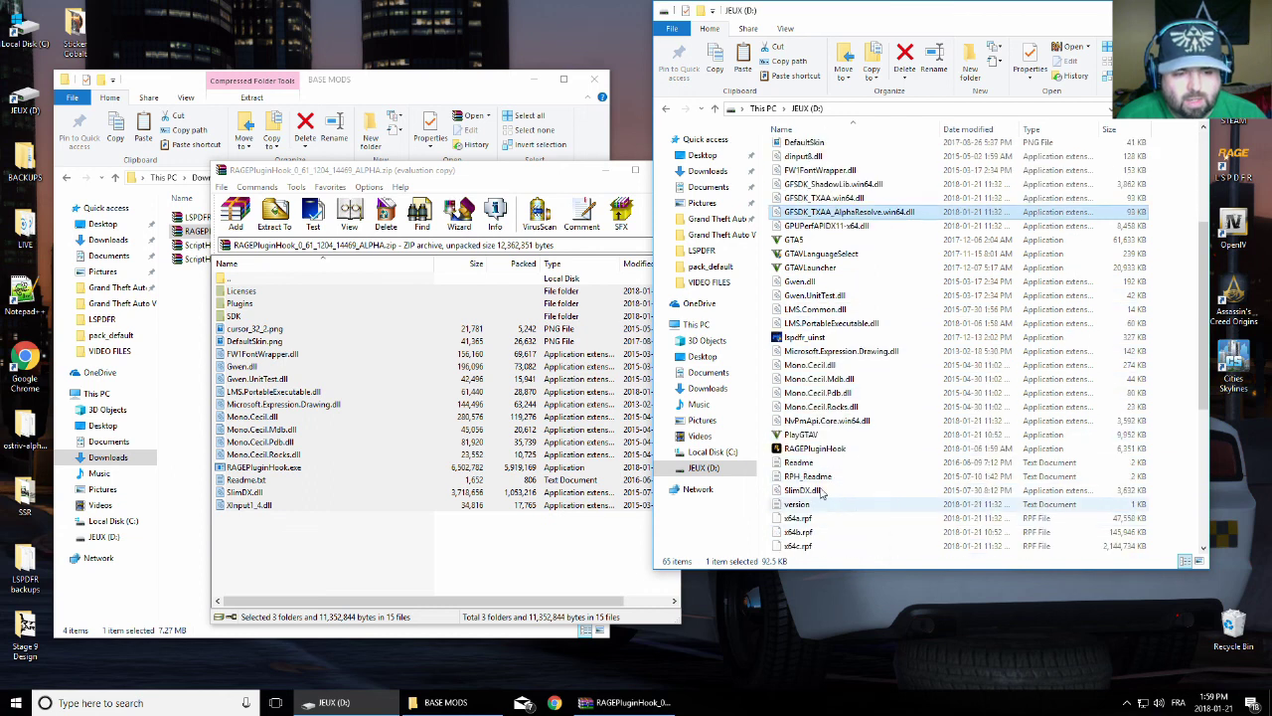
left_click(814, 450)
scroll(843, 502, "down", 5)
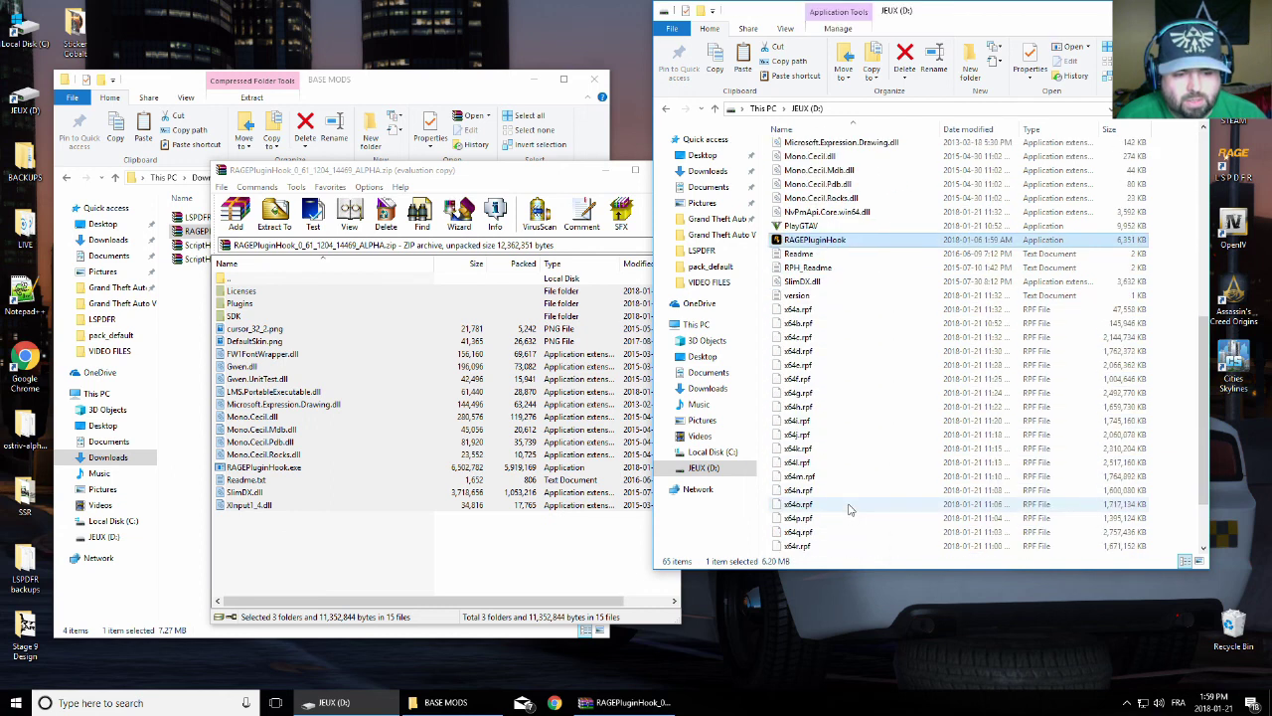
scroll(843, 502, "up", 5)
left_click(805, 325)
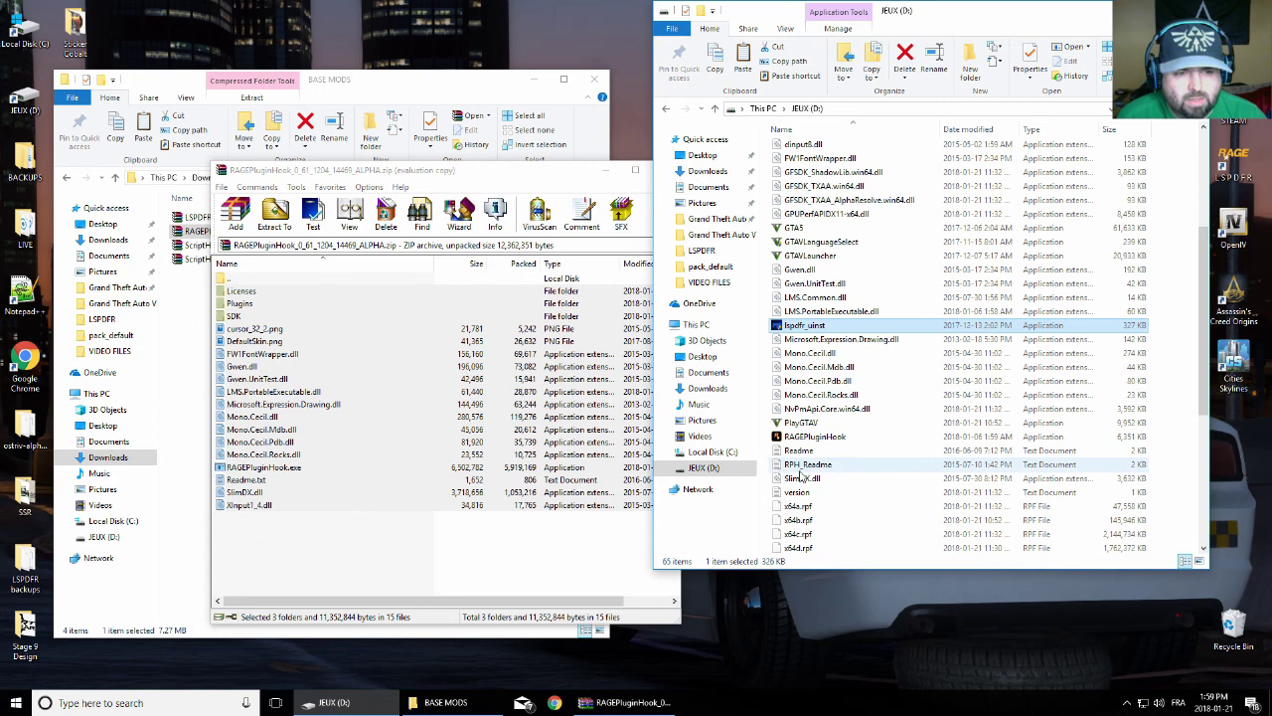
scroll(795, 475, "up", 5)
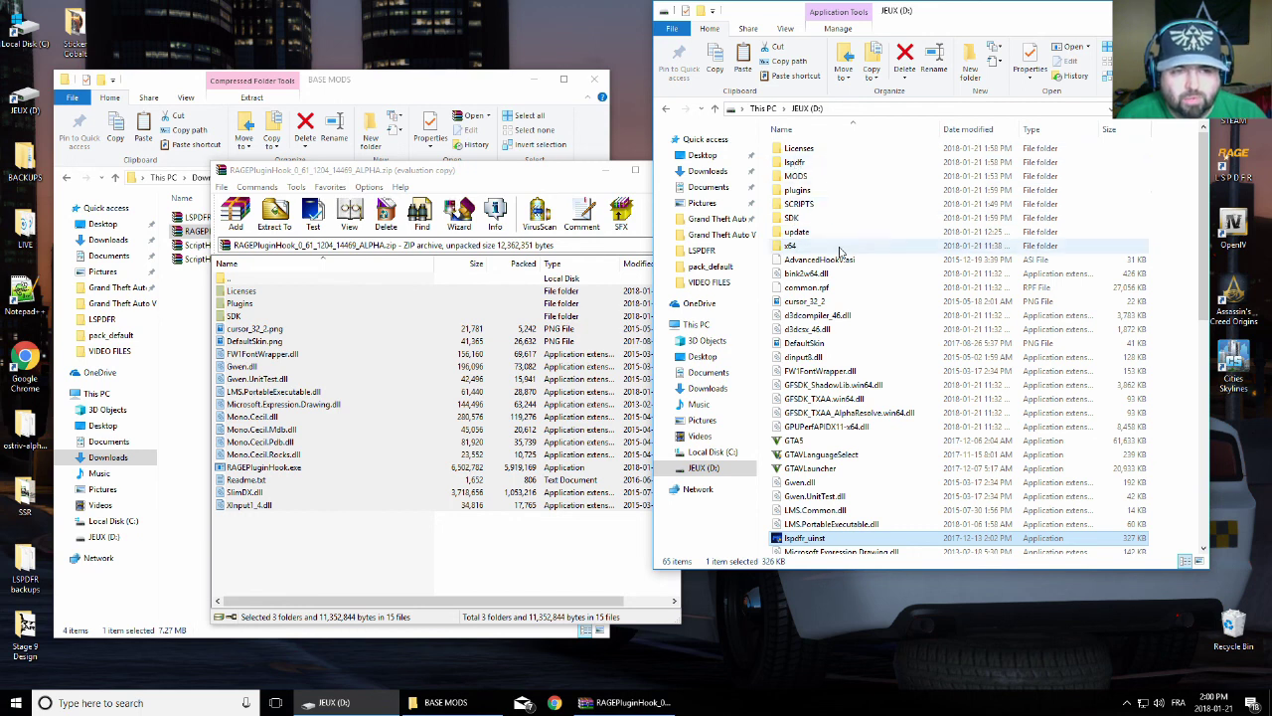
scroll(874, 298, "down", 12)
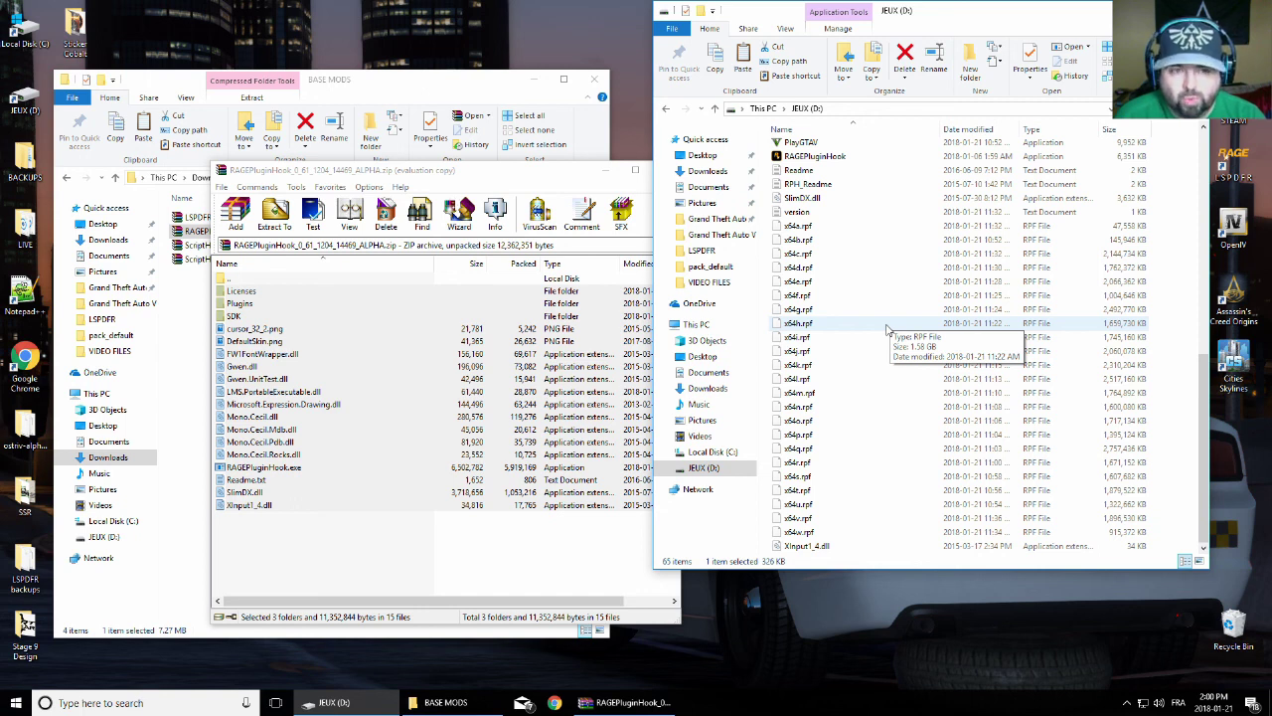
scroll(888, 330, "up", 9)
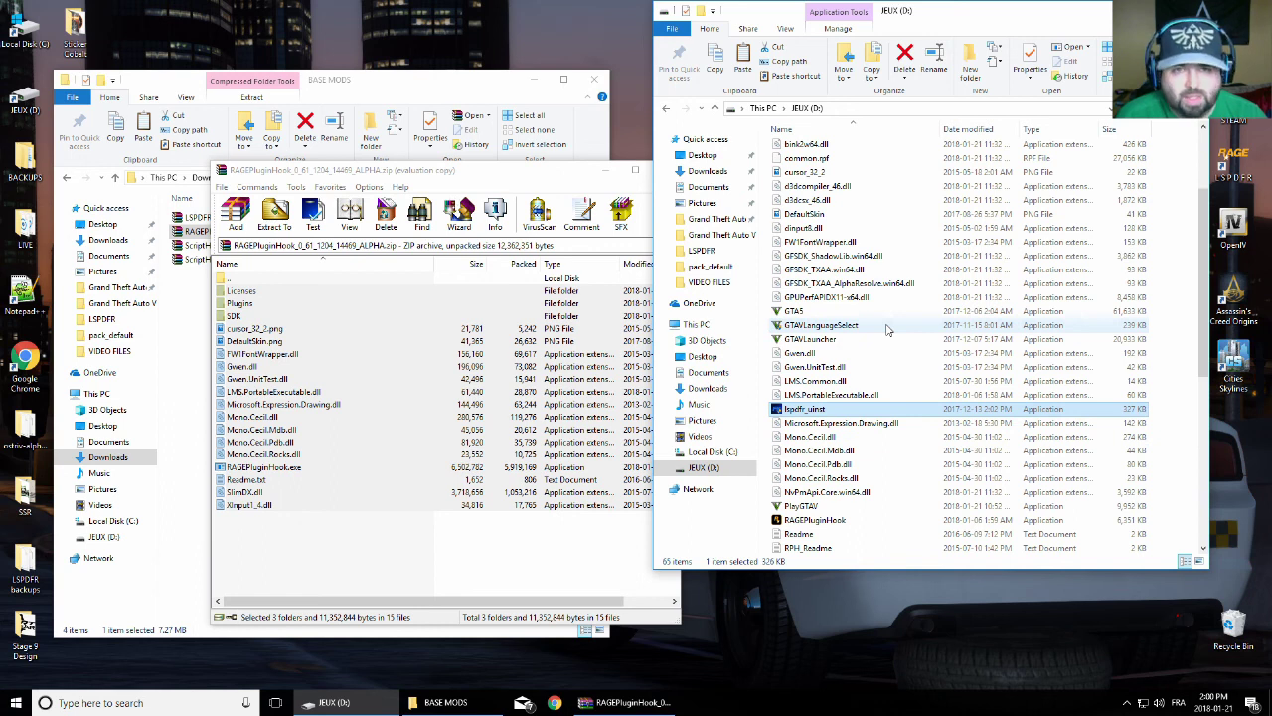
scroll(887, 330, "up", 3)
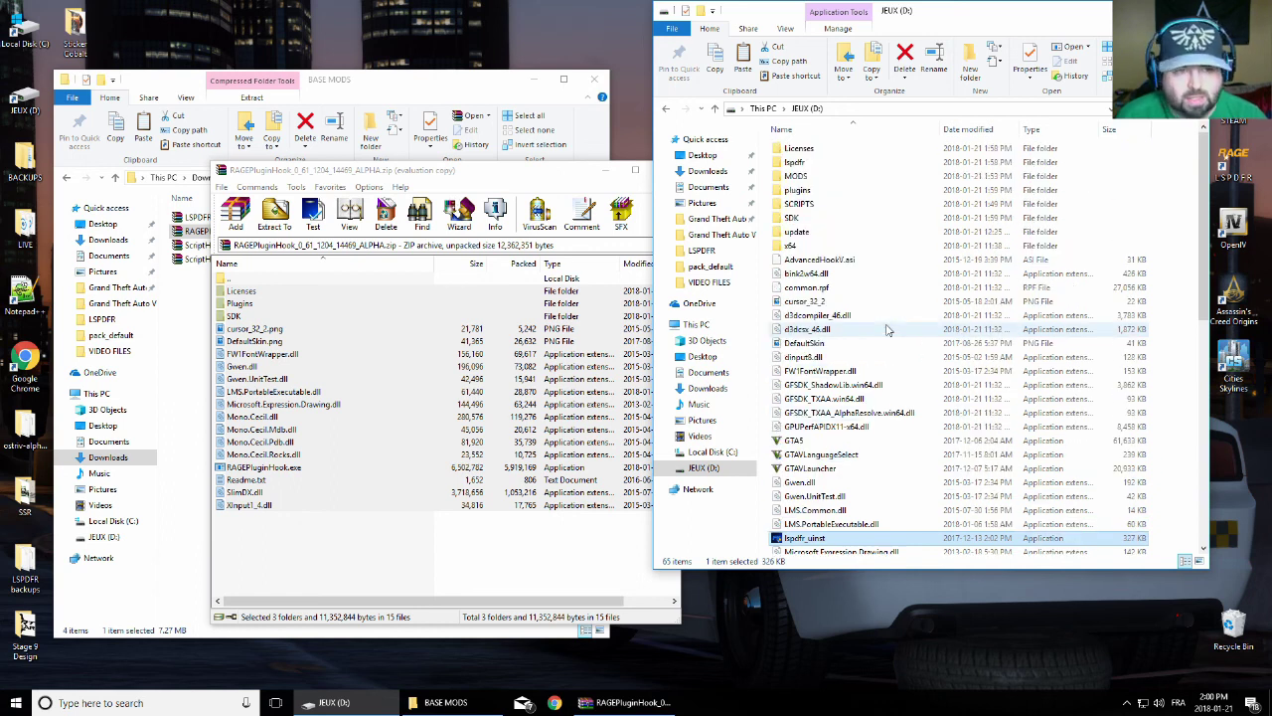
Close the RAGEPluginHook archive and open the bin folder of the ScriptHookV_1.0.1290.1 archive, dismissing the licence reminder
left_click_drag(497, 174, 443, 195)
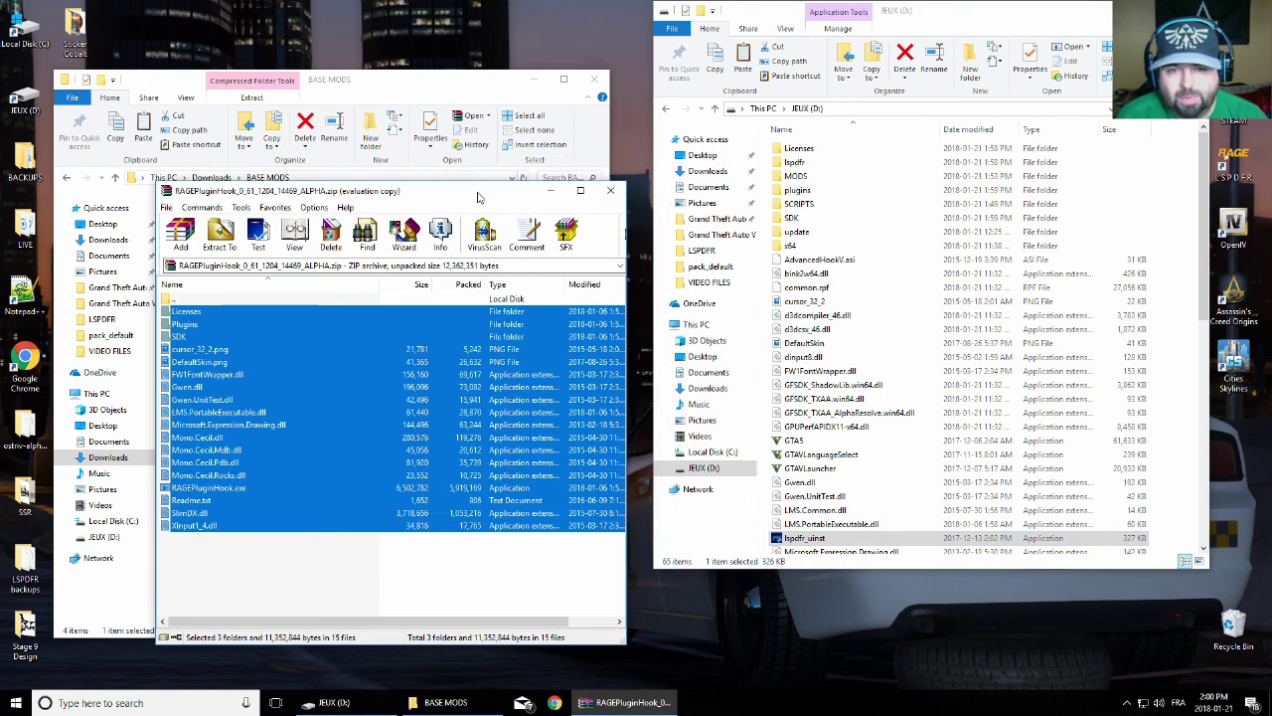
left_click(611, 191)
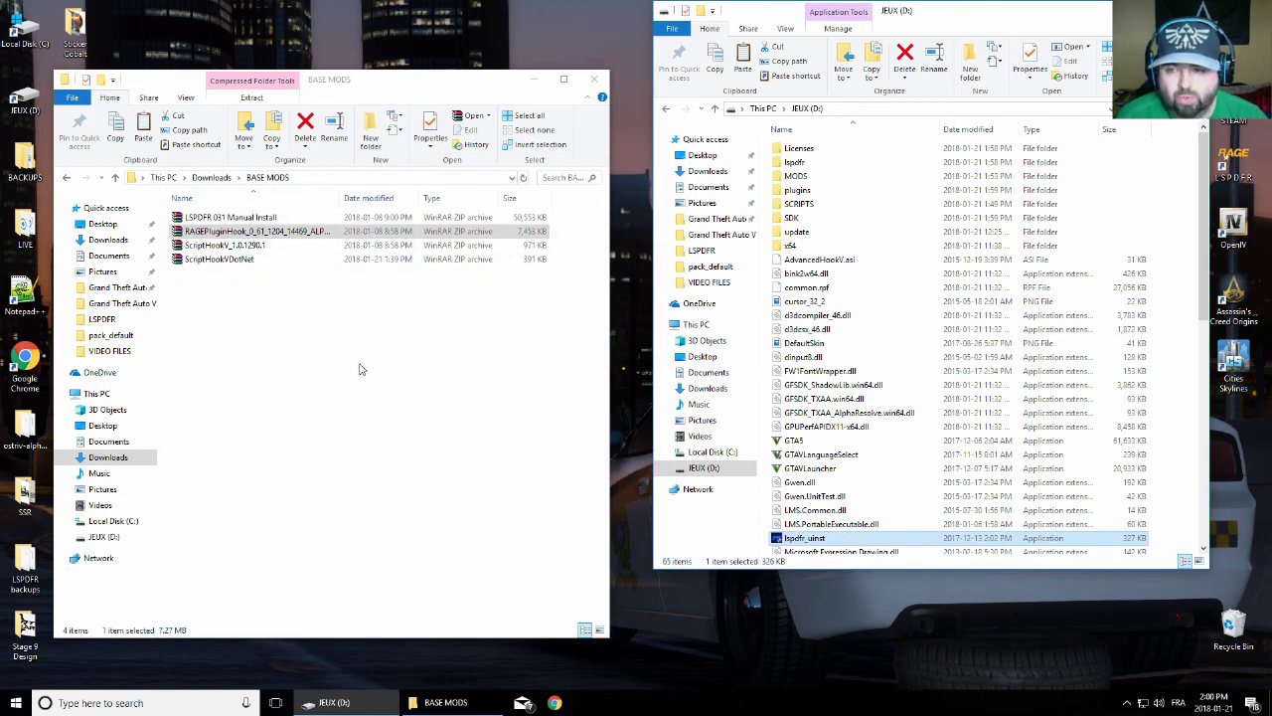
double_click(230, 245)
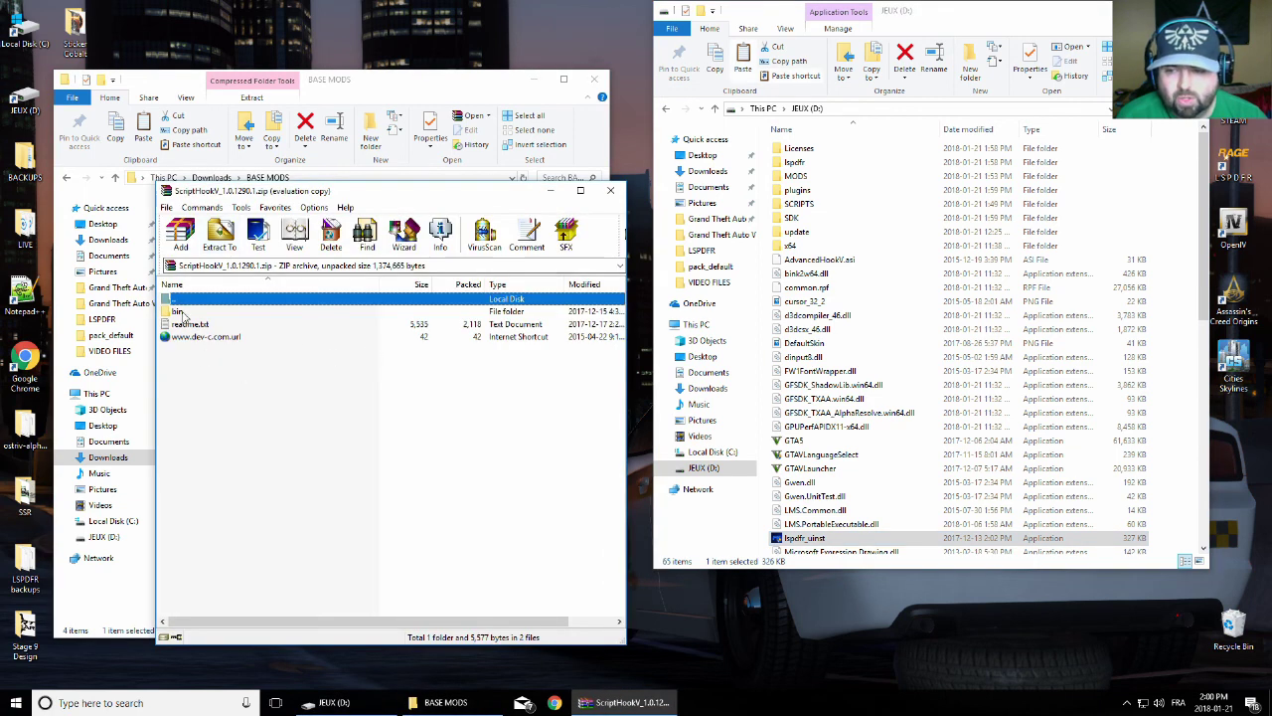
left_click(462, 423)
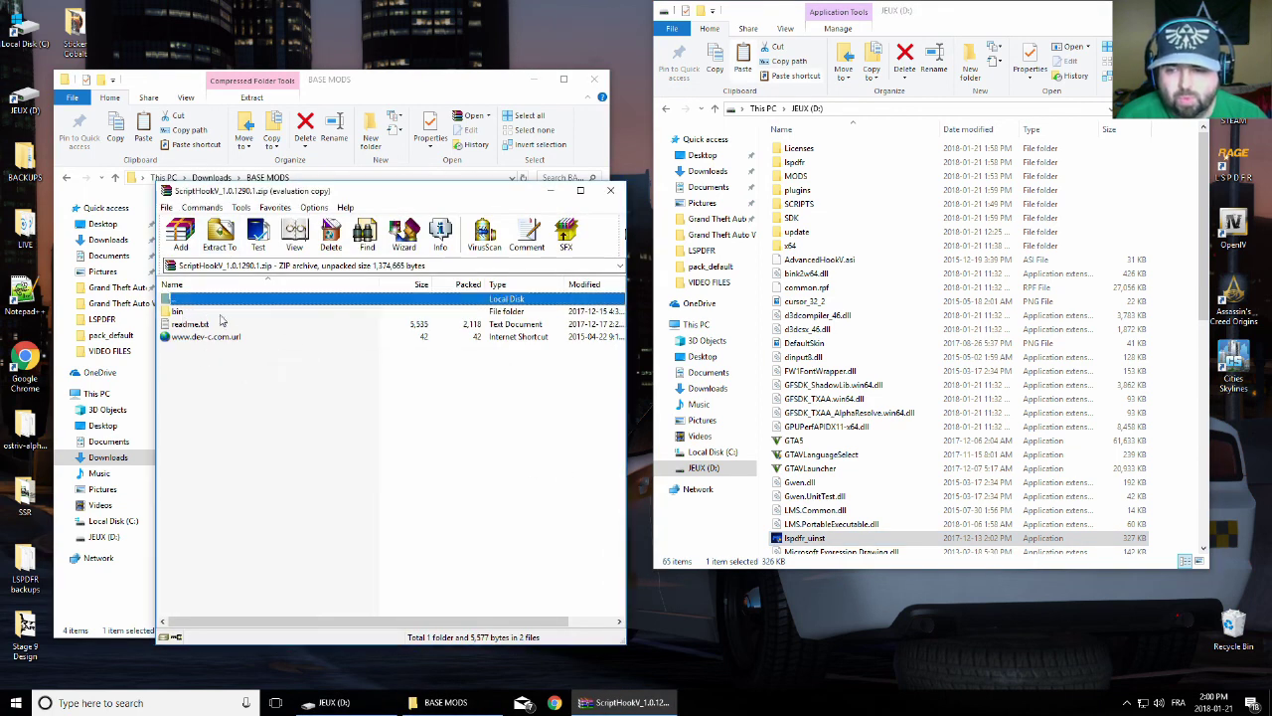
left_click(202, 316)
double_click(198, 317)
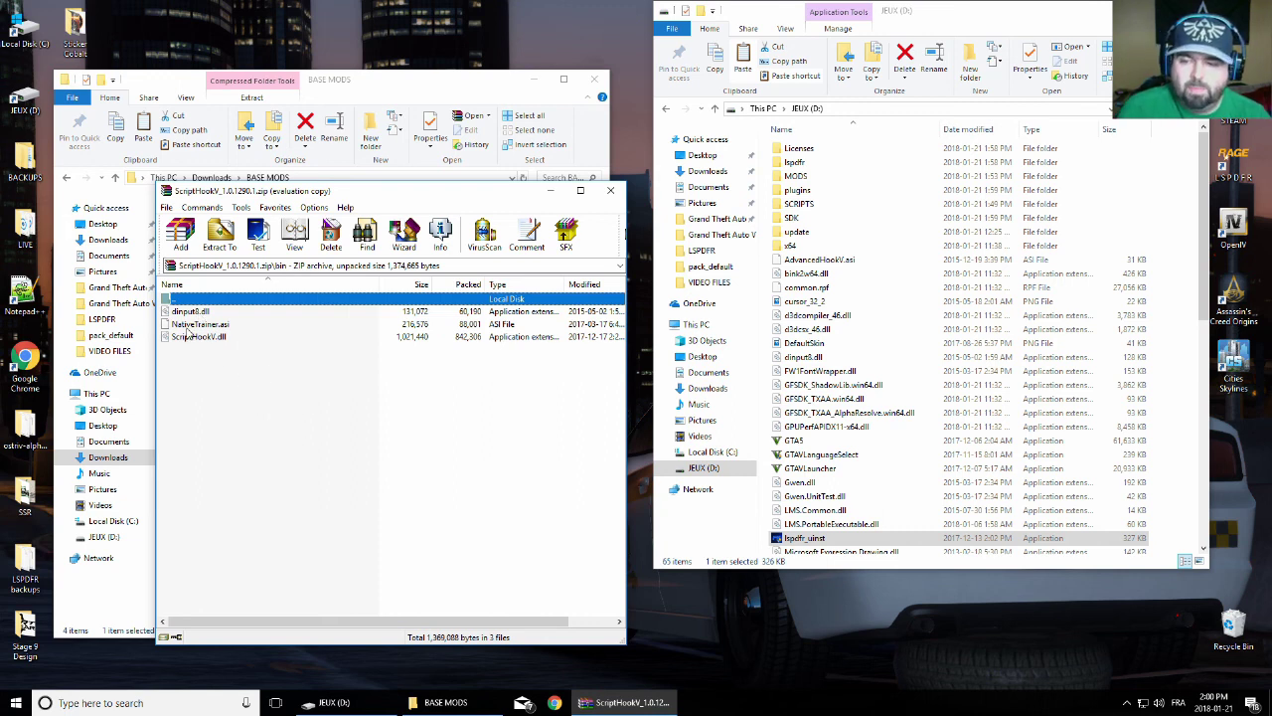
Extract only dinput8.dll and ScriptHookV.dll into the root of JEUX (D:), replacing the existing file, and close the ScriptHookV archive
left_click(191, 325)
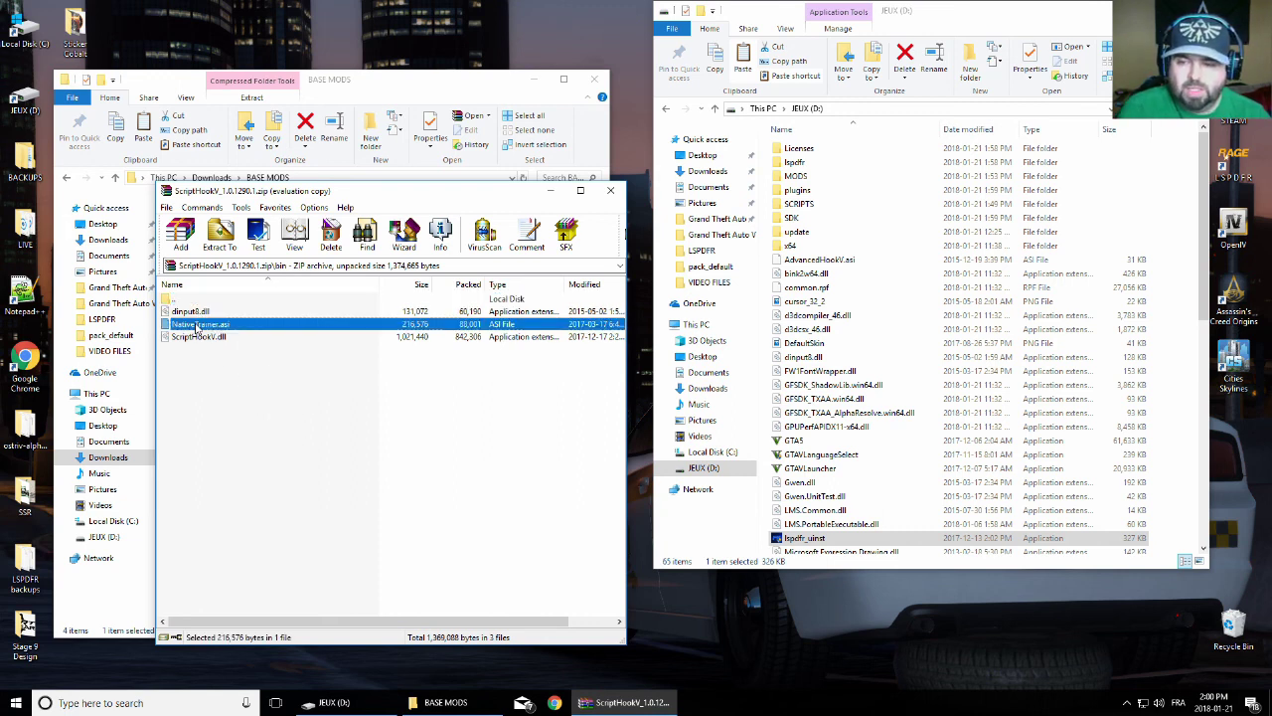
left_click(195, 348)
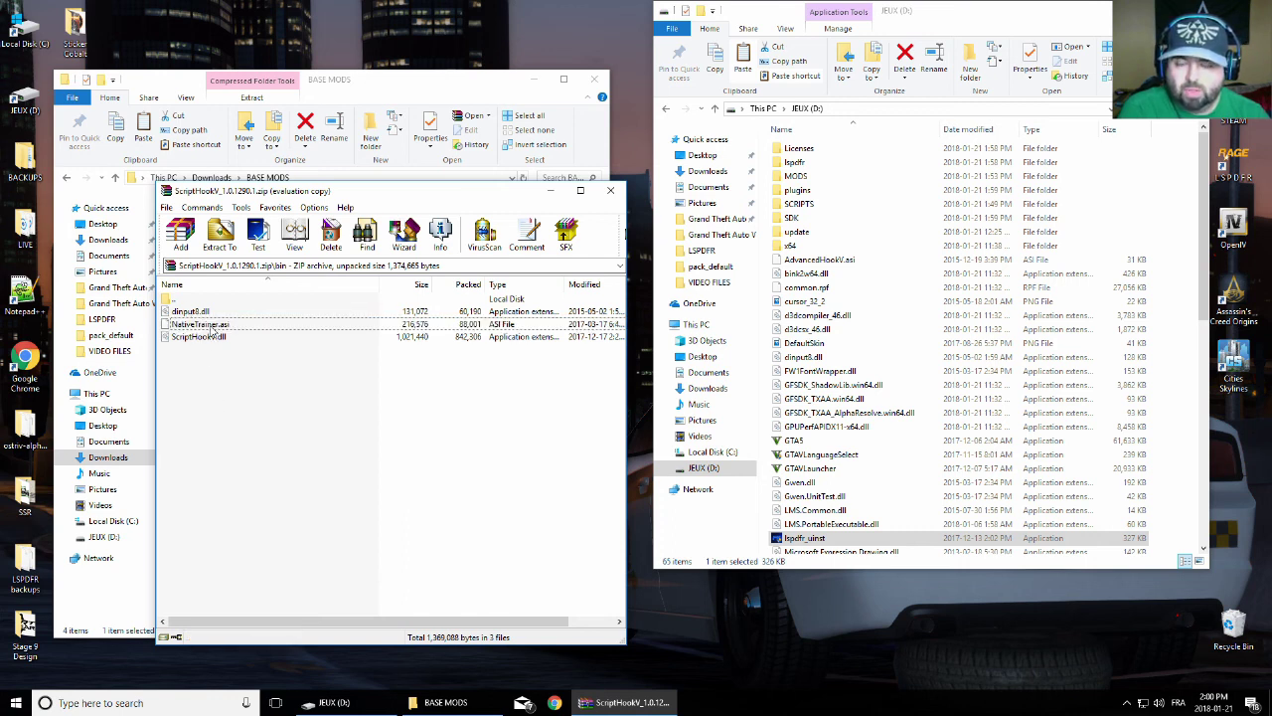
left_click(203, 338)
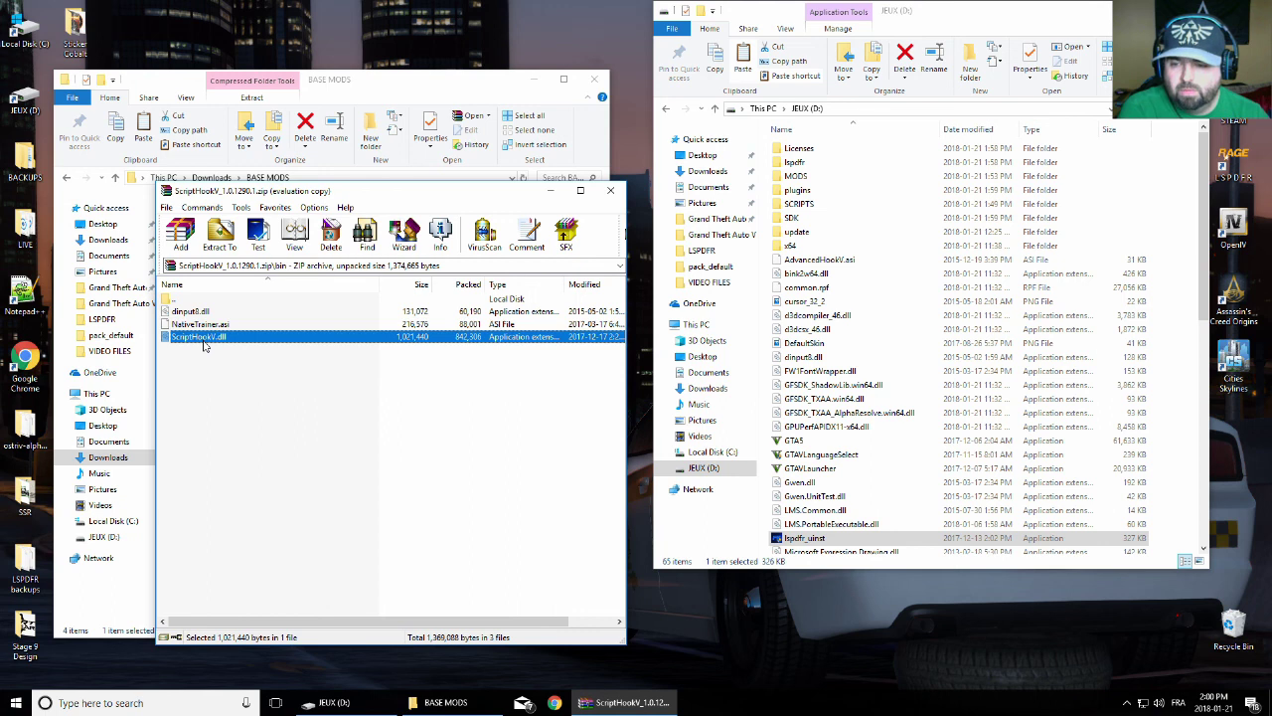
left_click(197, 313, "ctrl")
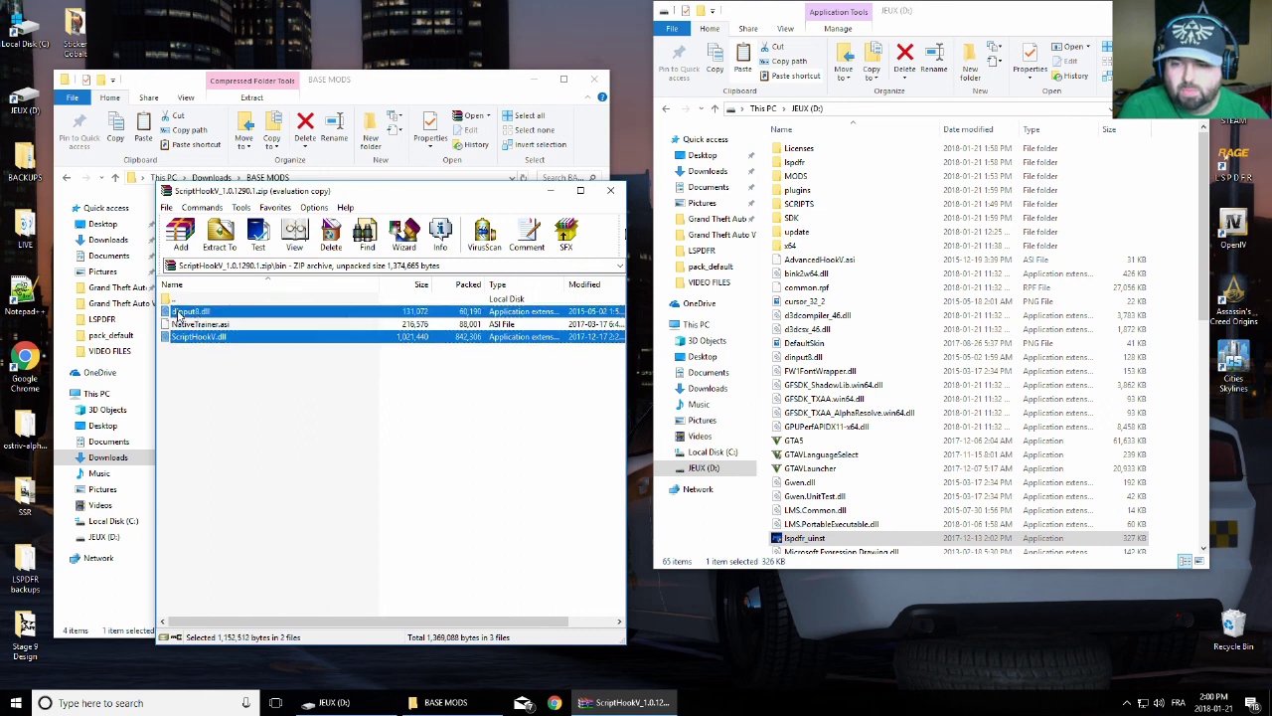
left_click_drag(187, 314, 929, 373)
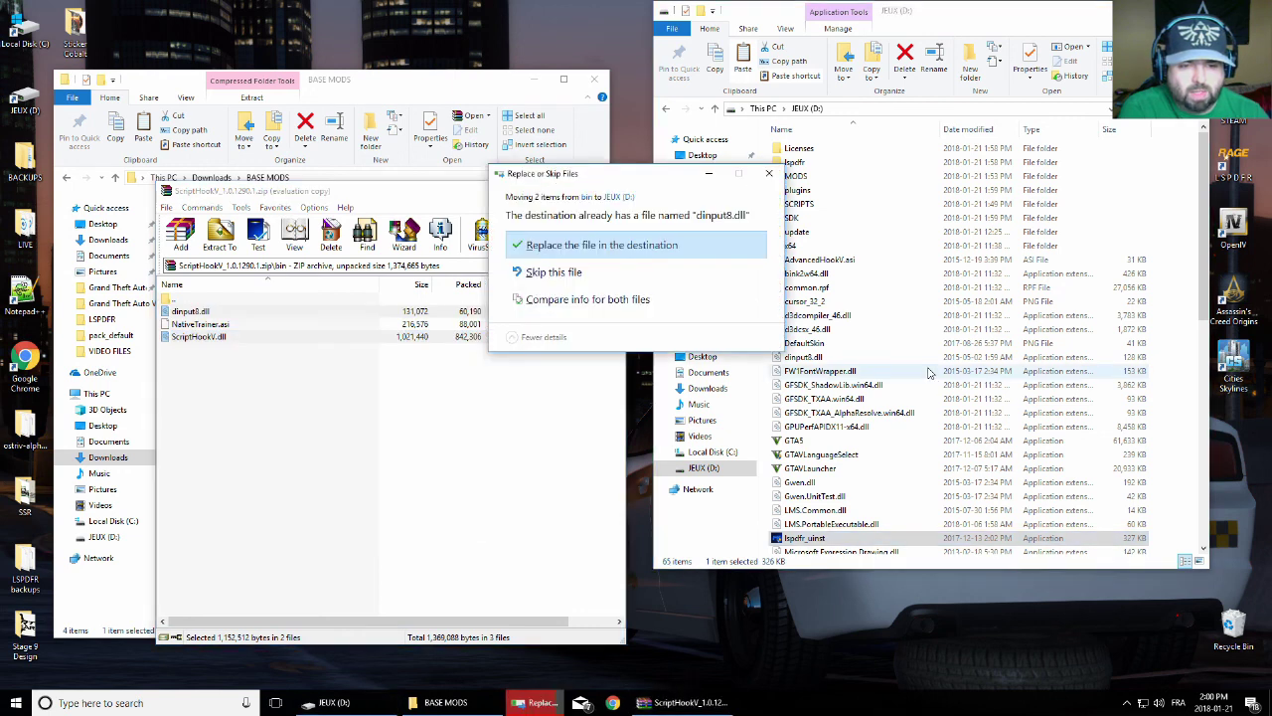
left_click(642, 247)
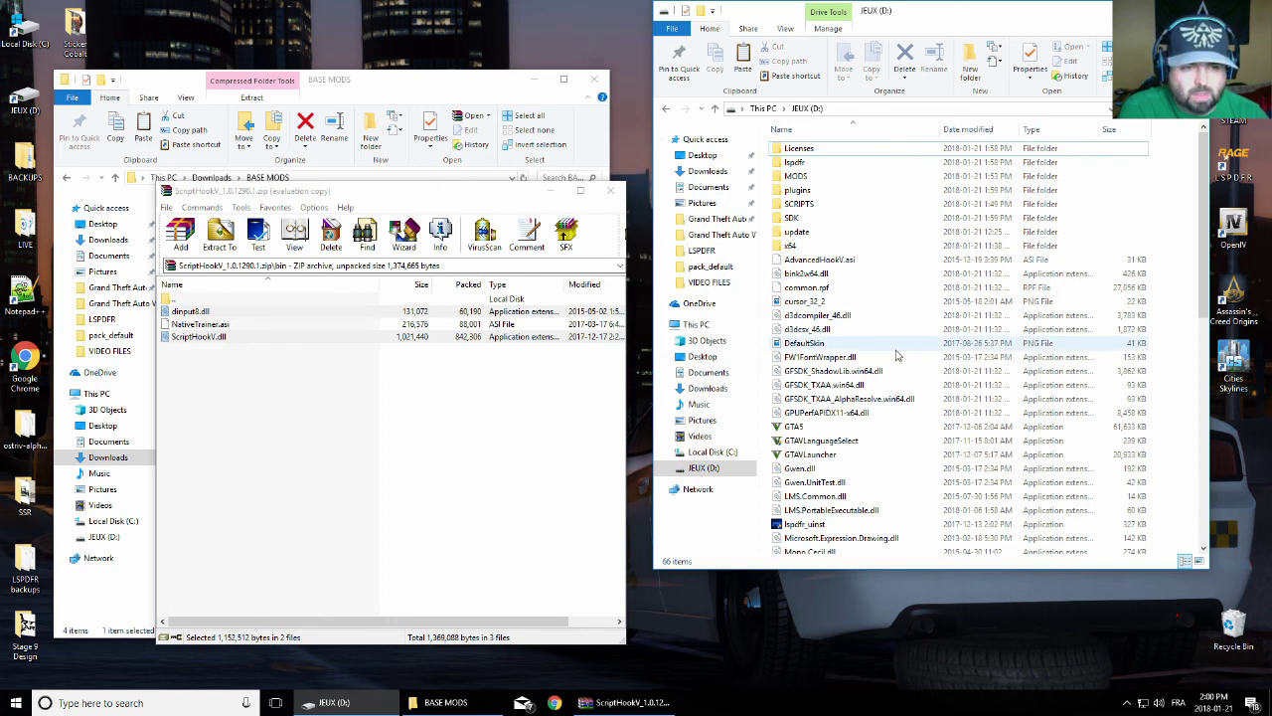
left_click(207, 325)
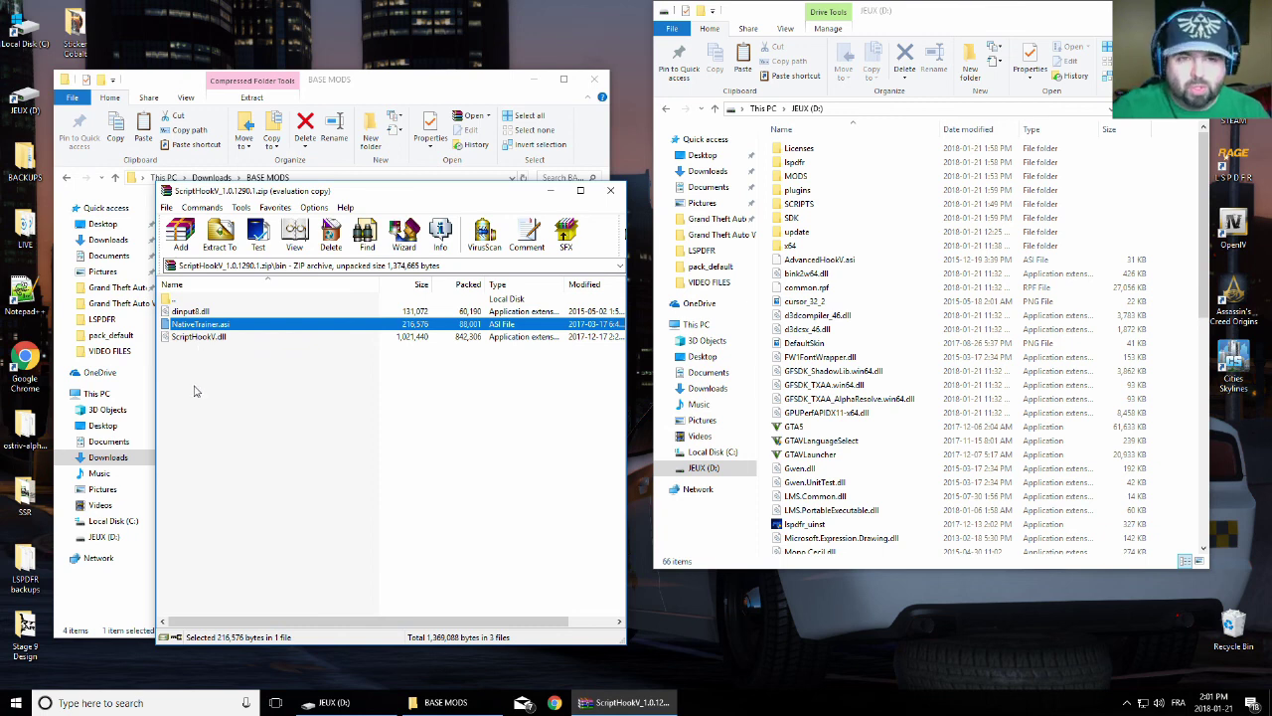
left_click(610, 192)
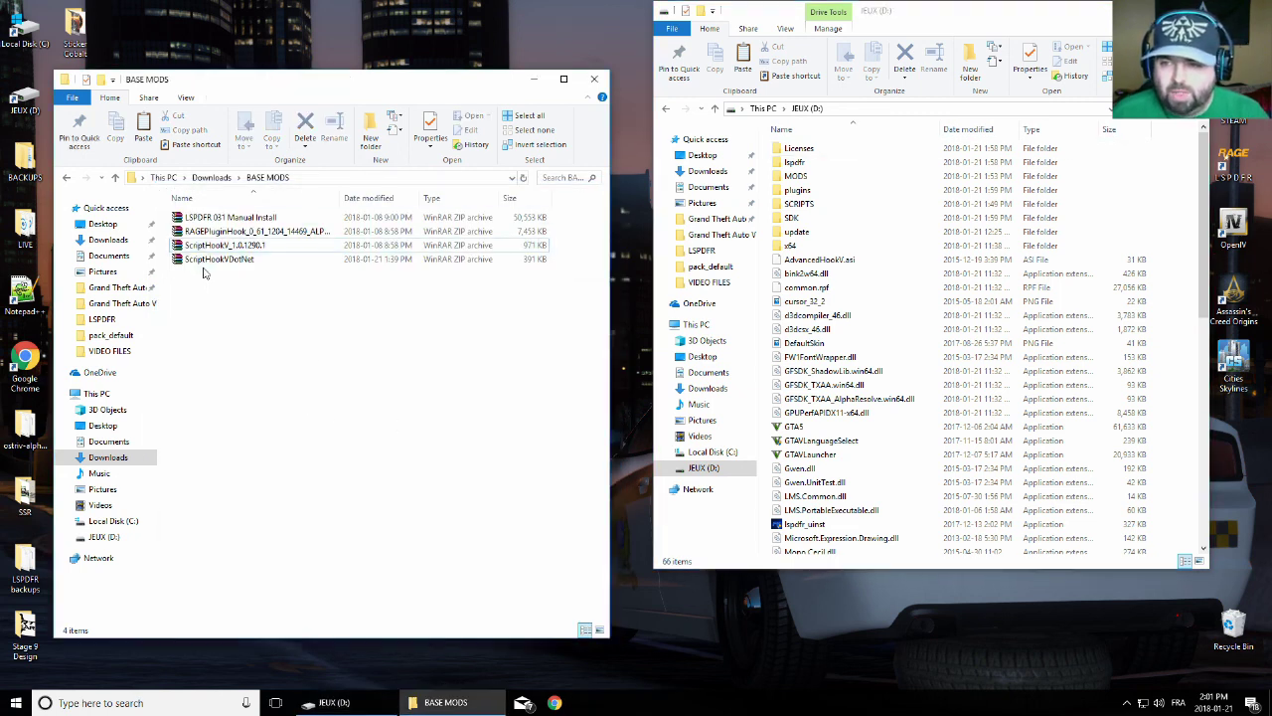
Go back to Downloads, open its SCRIPTS folder and look through the plugin archives it contains
left_click(116, 177)
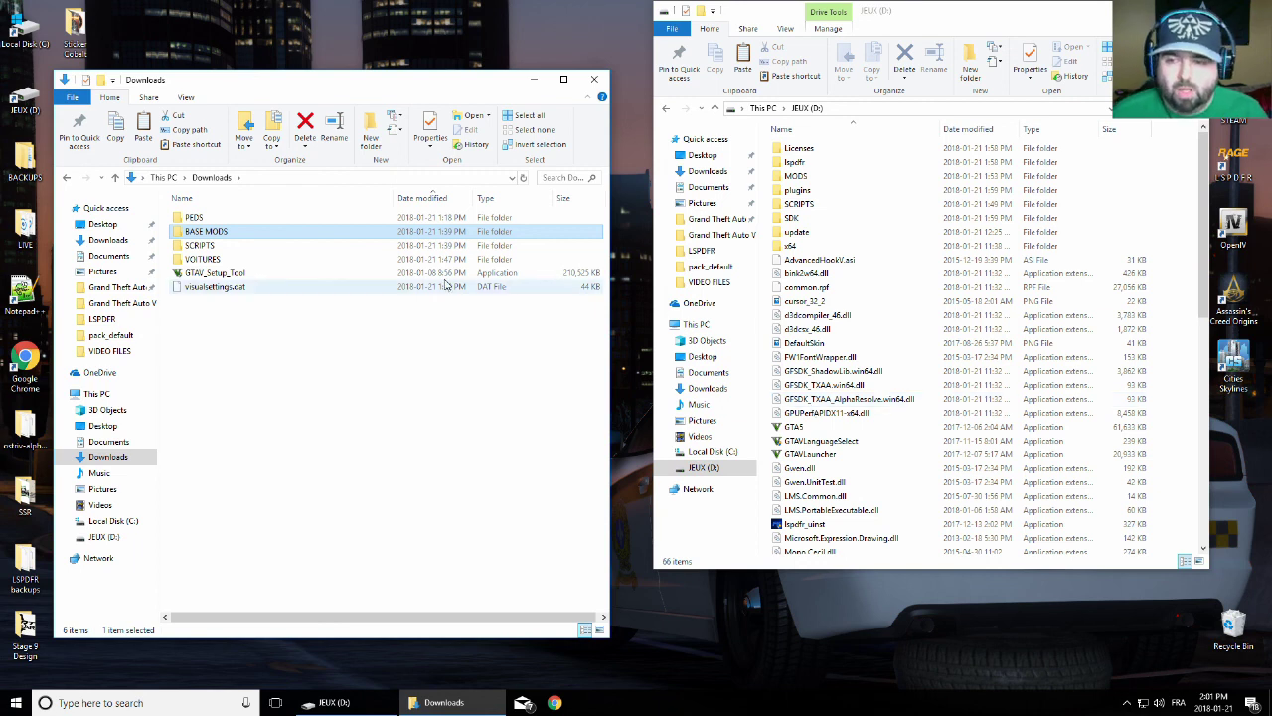
double_click(241, 246)
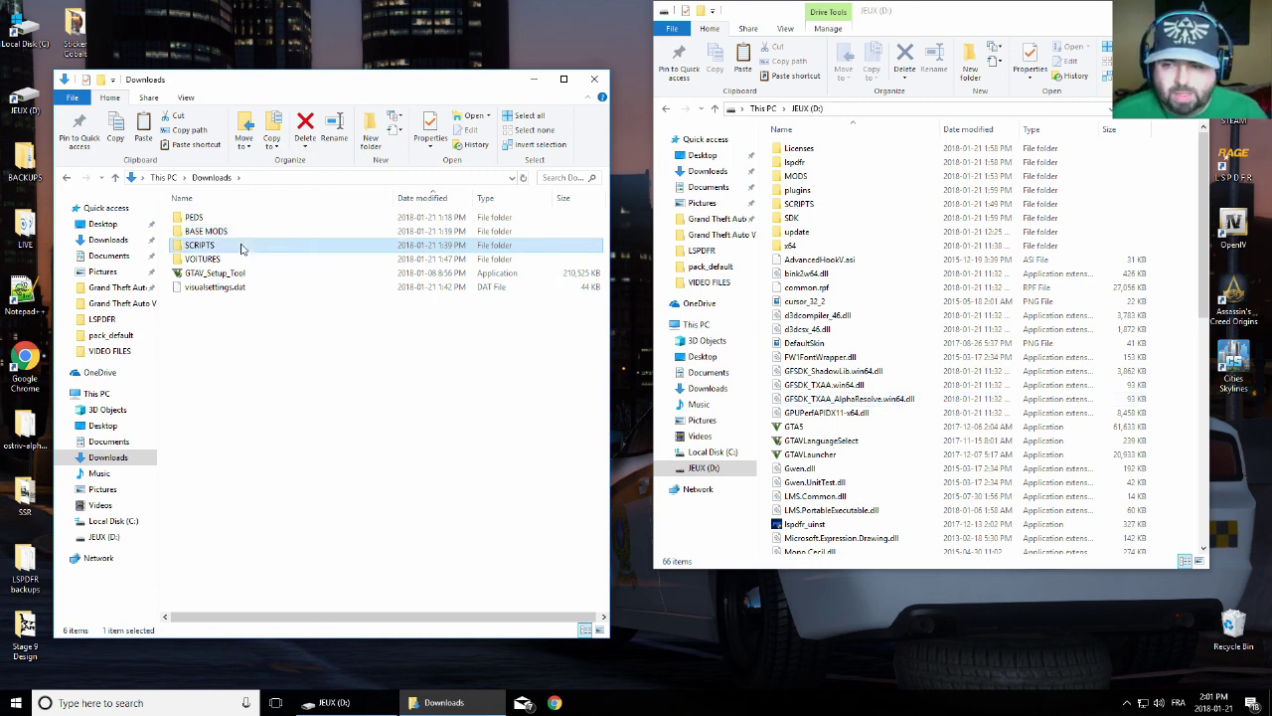
scroll(263, 318, "down", 3)
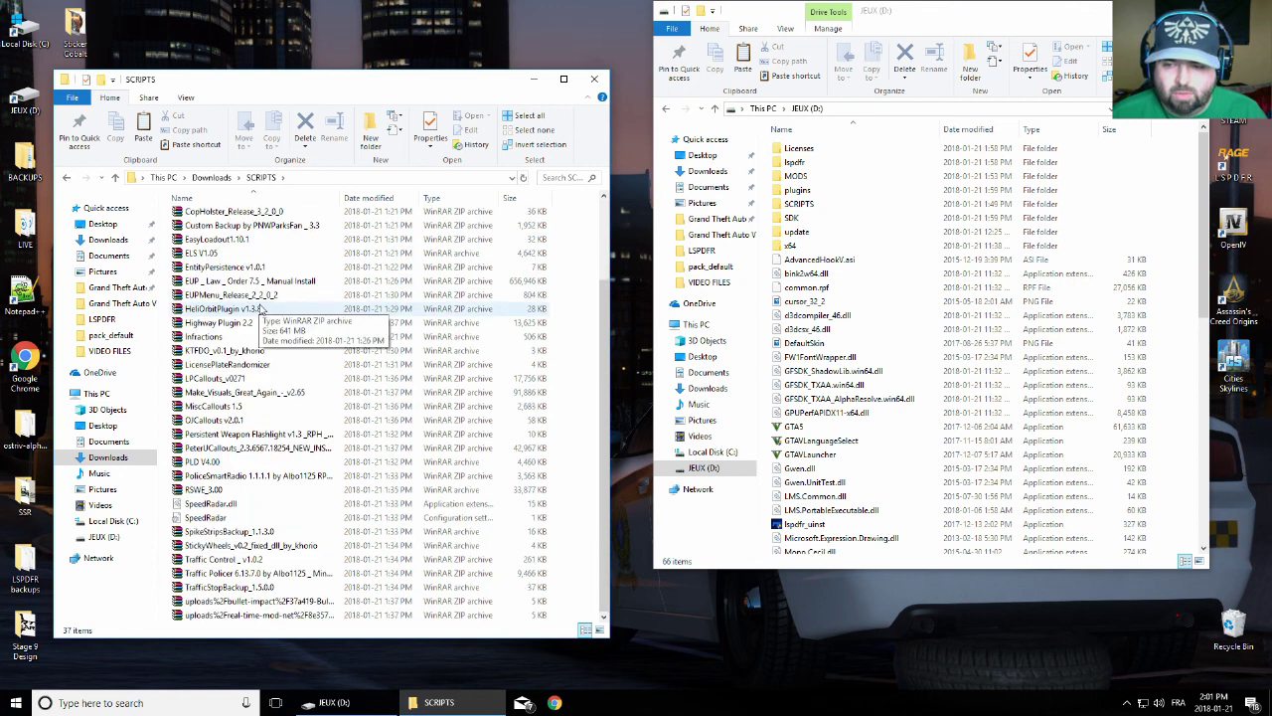
scroll(263, 545, "up", 3)
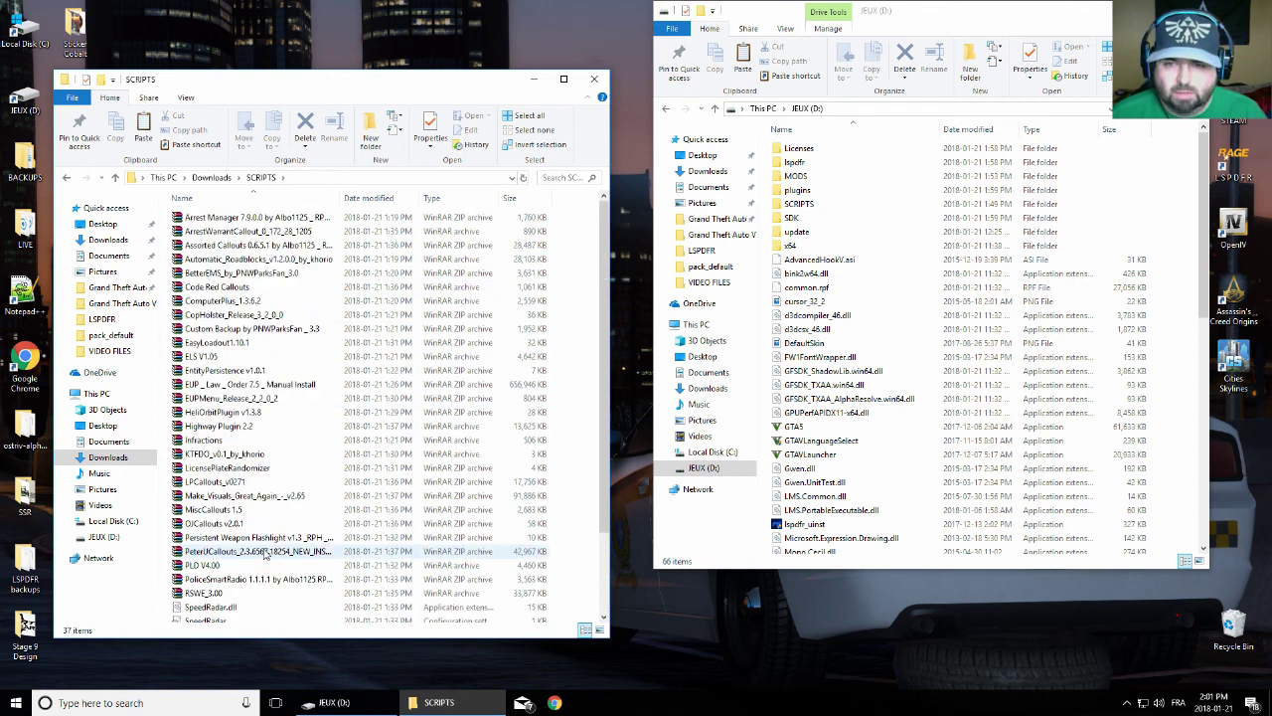
scroll(266, 358, "down", 3)
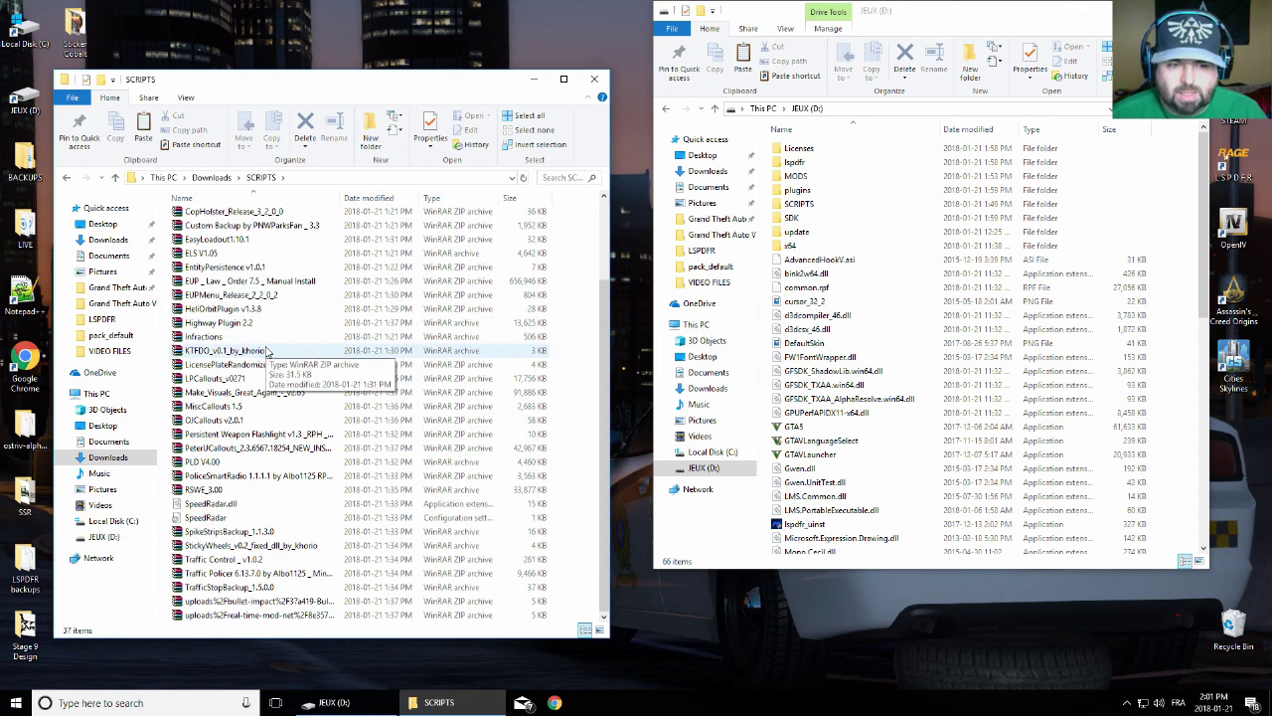
scroll(321, 427, "up", 3)
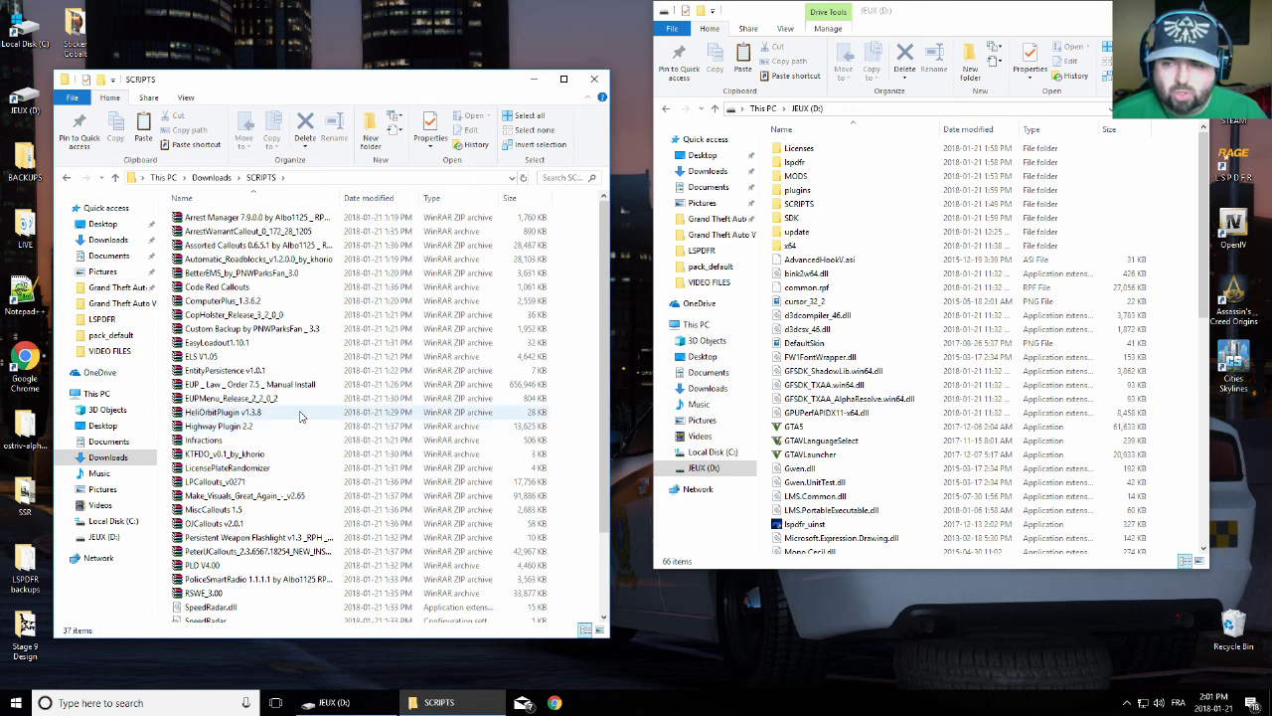
Open the Arrest Manager 7.9.0.0 archive from the SCRIPTS folder and go into its inner Grand Theft Auto V folder
left_click(247, 219)
double_click(246, 218)
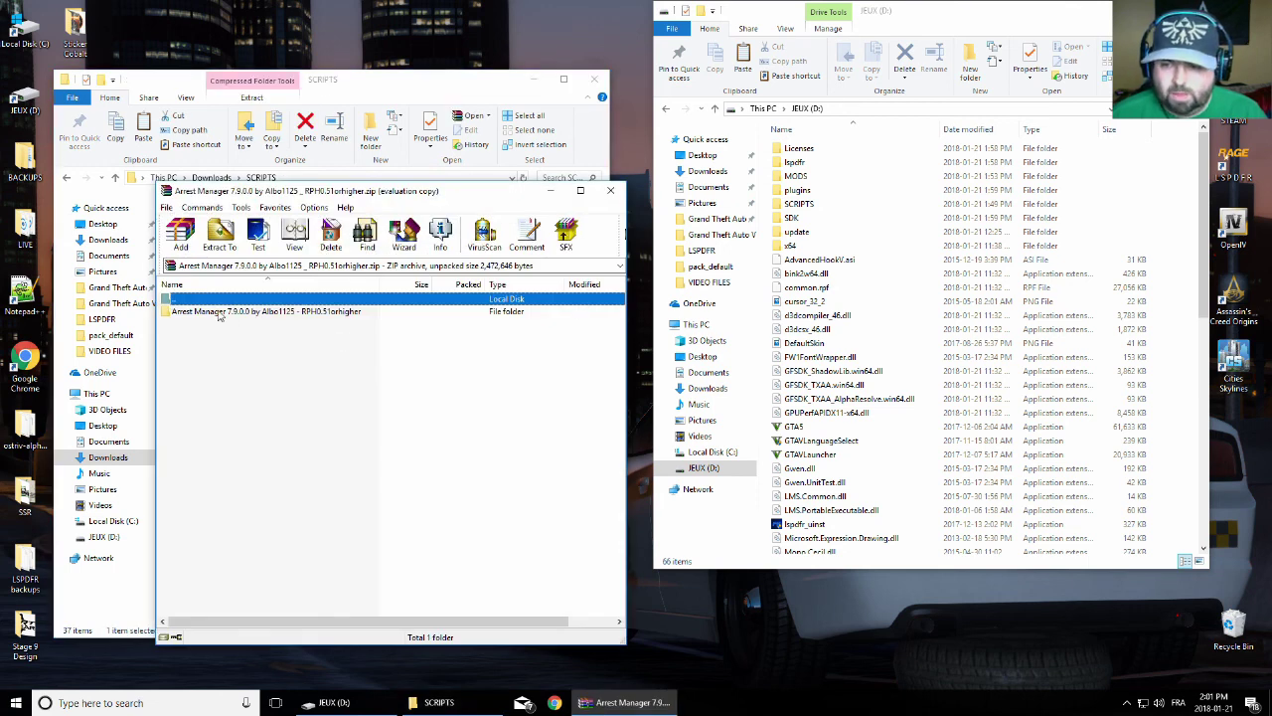
left_click(435, 422)
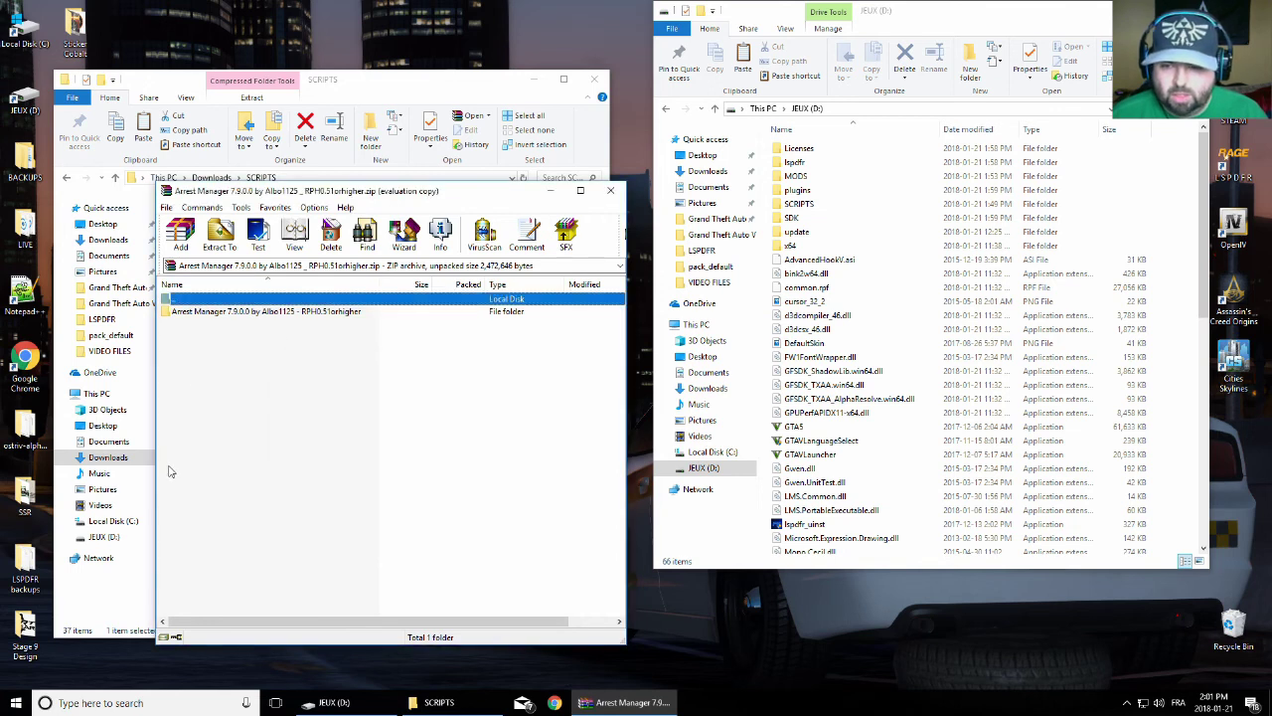
double_click(226, 314)
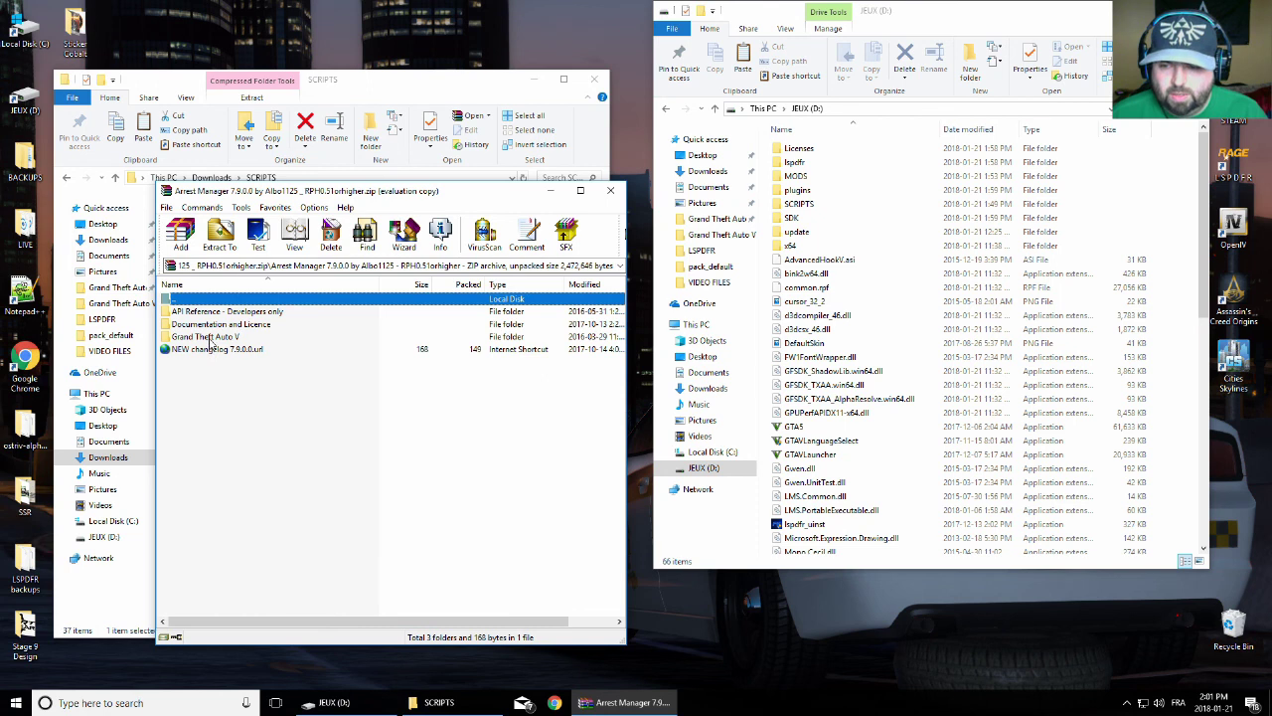
double_click(210, 338)
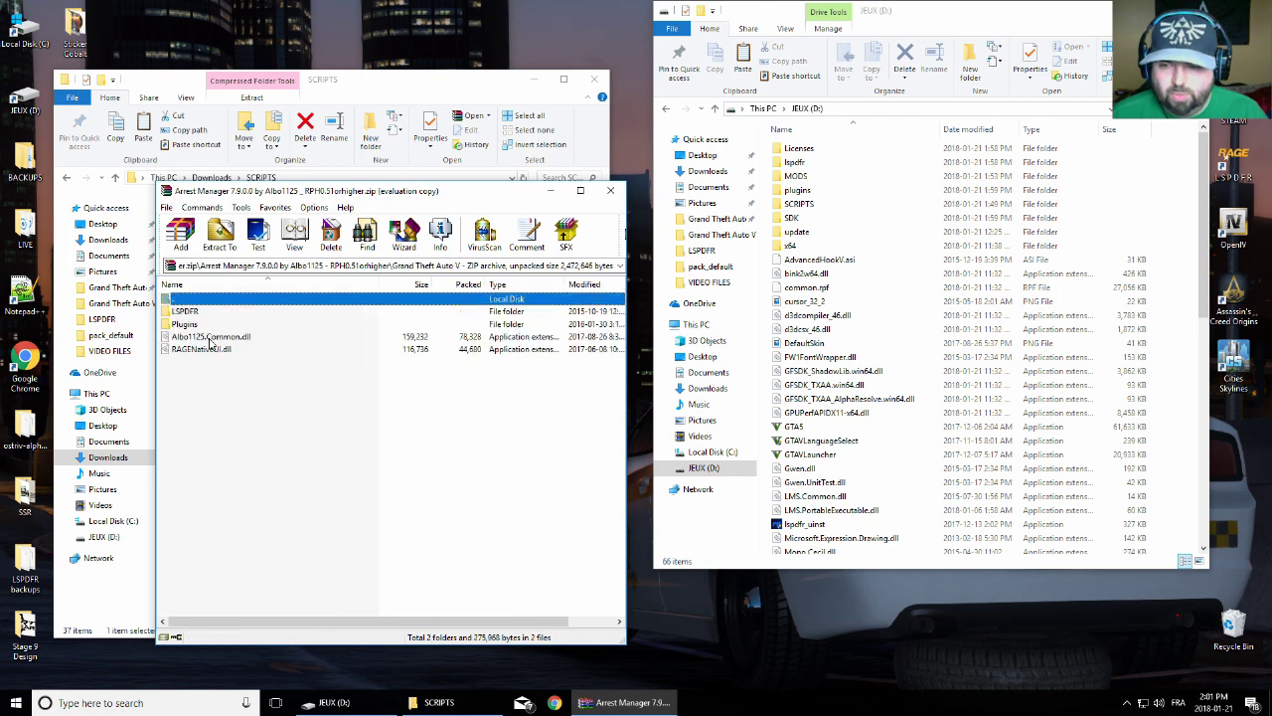
Extract the LSPDFR and Plugins folders and both DLL files from the Arrest Manager archive into the root of JEUX (D:)
left_click(179, 324)
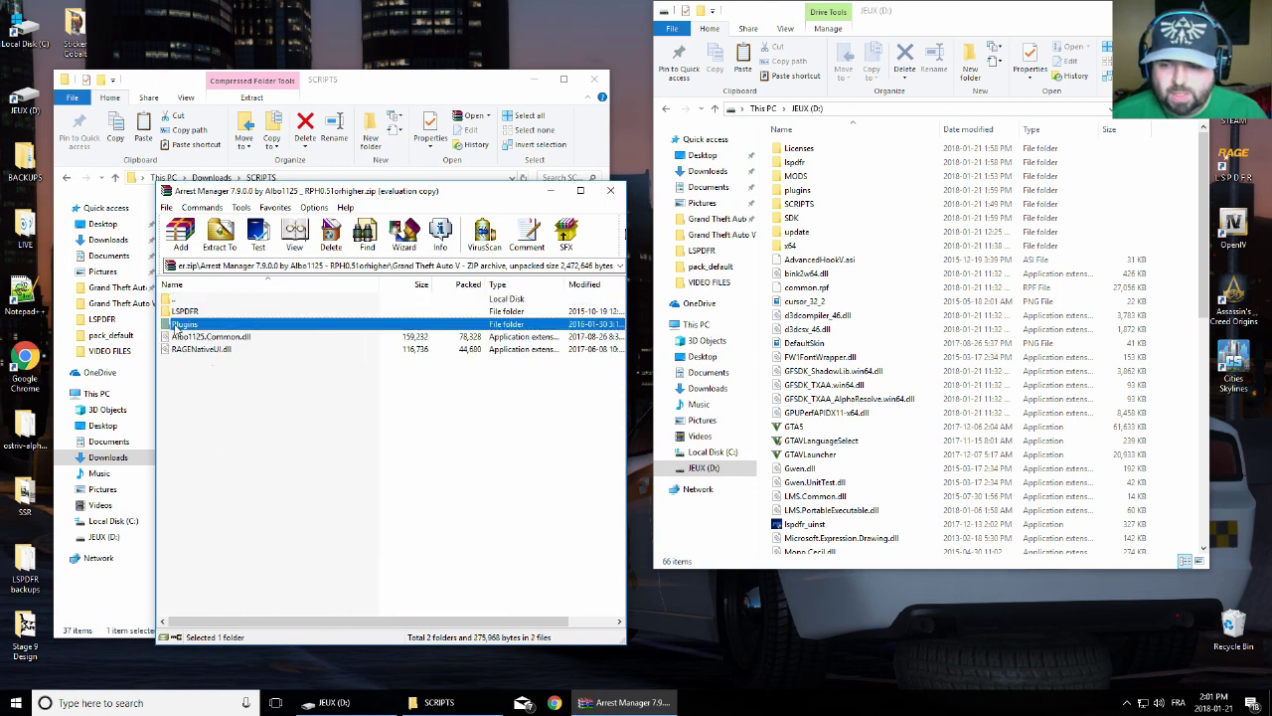
left_click(203, 424)
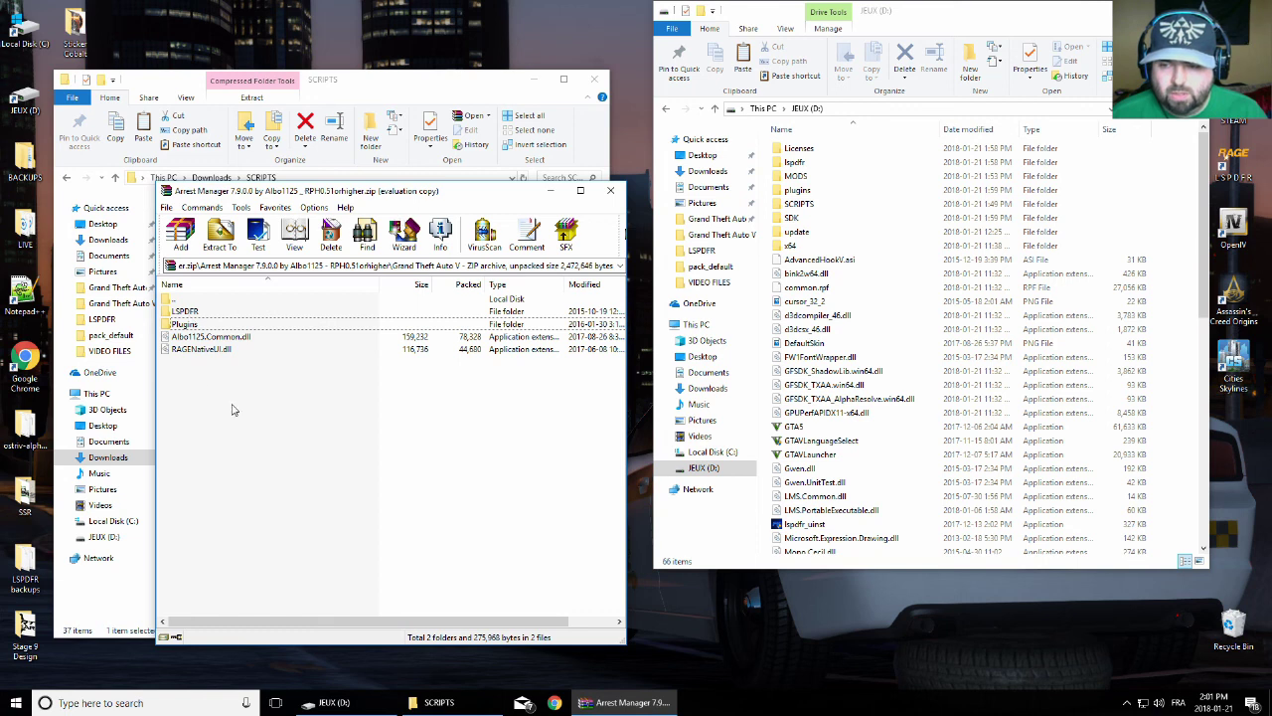
left_click_drag(251, 412, 188, 312)
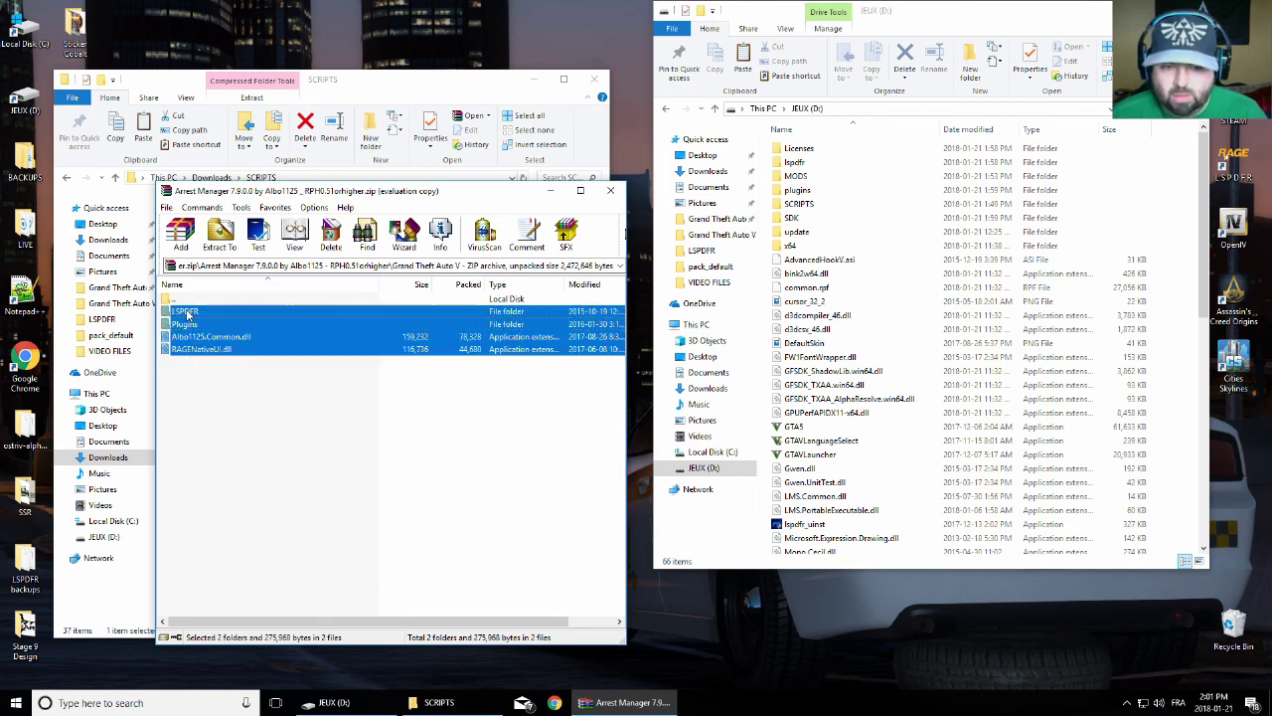
left_click_drag(186, 314, 904, 400)
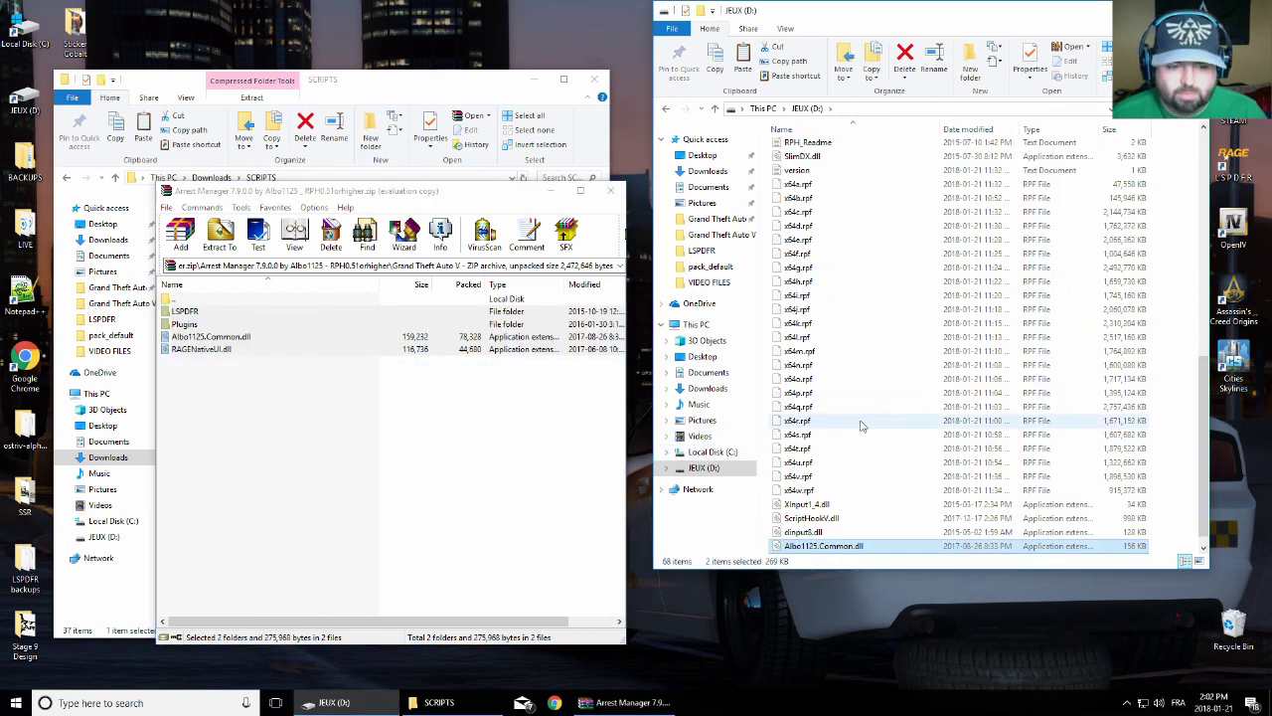
Check the extracted Arrest Manager files in the game root and its plugins\LSPDFR folder, and close the archive
left_click(822, 547)
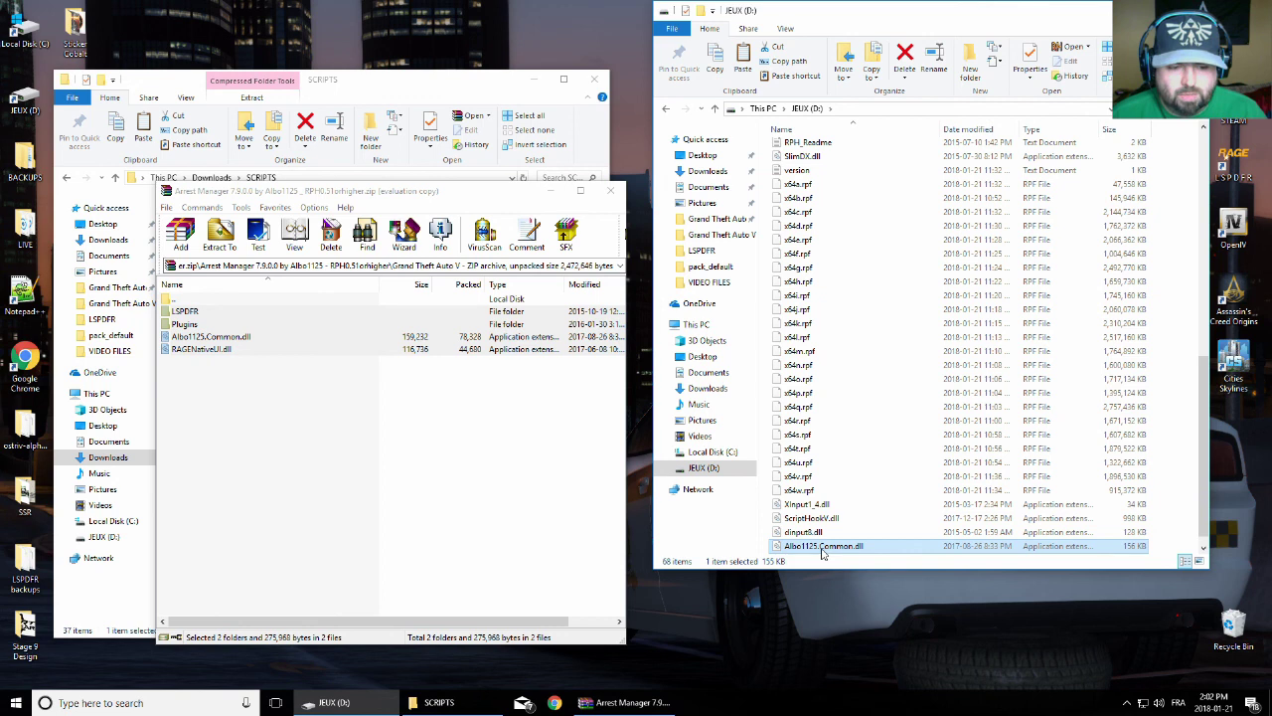
scroll(823, 550, "up", 12)
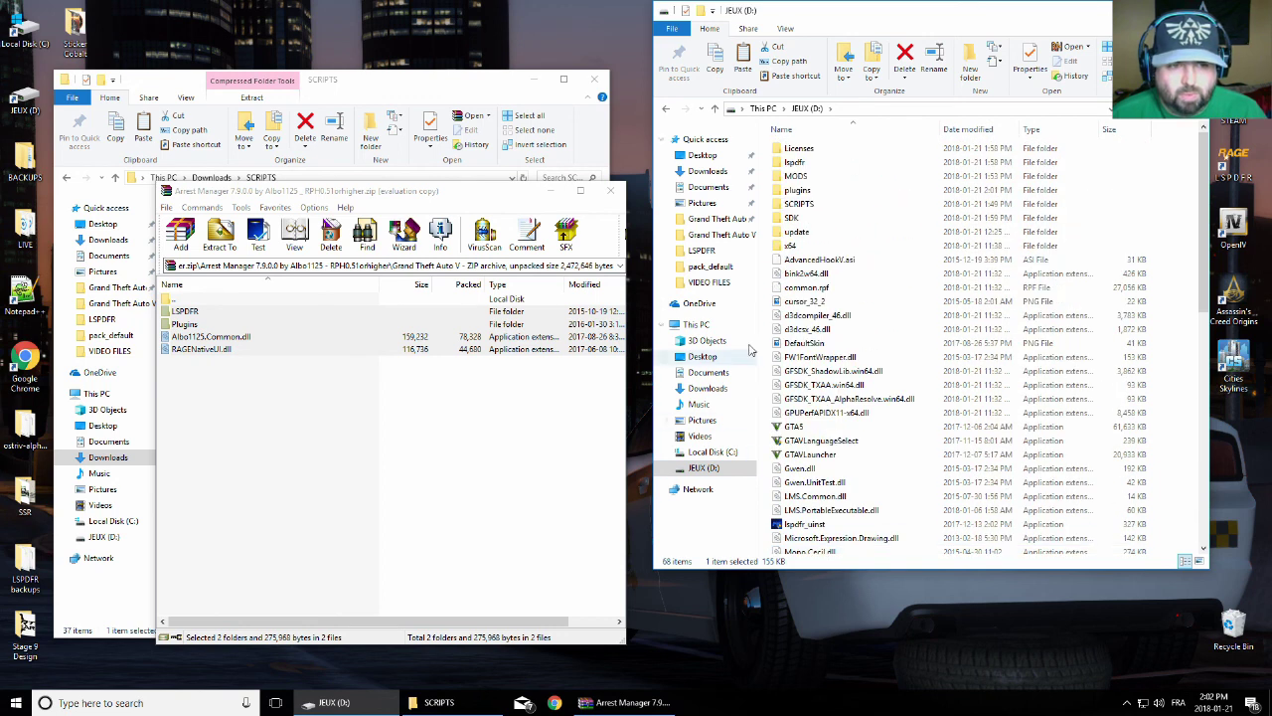
double_click(801, 192)
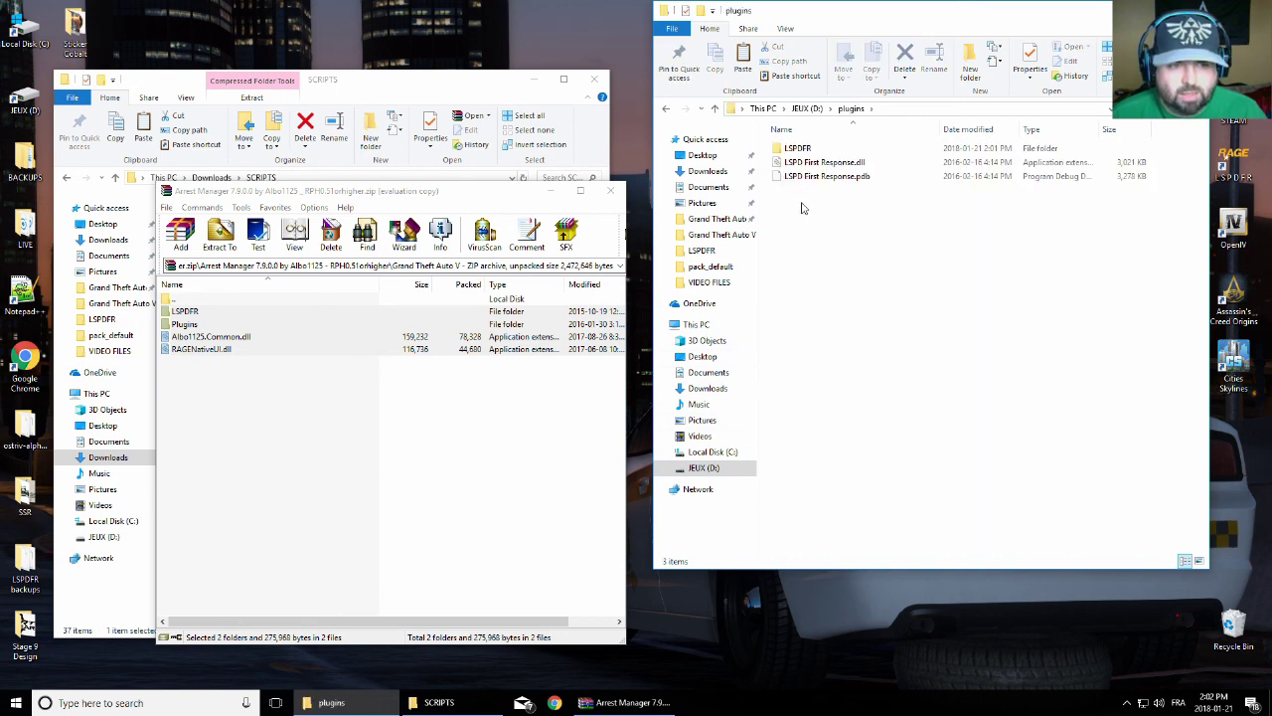
double_click(797, 149)
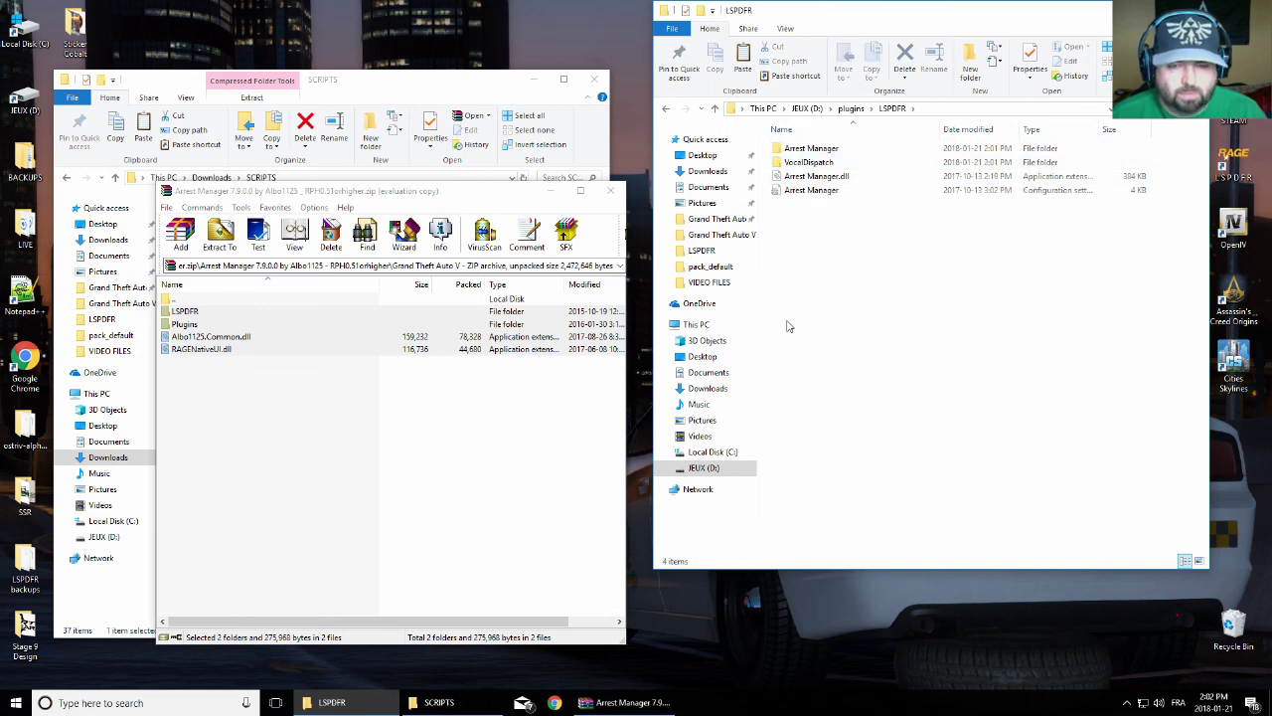
left_click(610, 190)
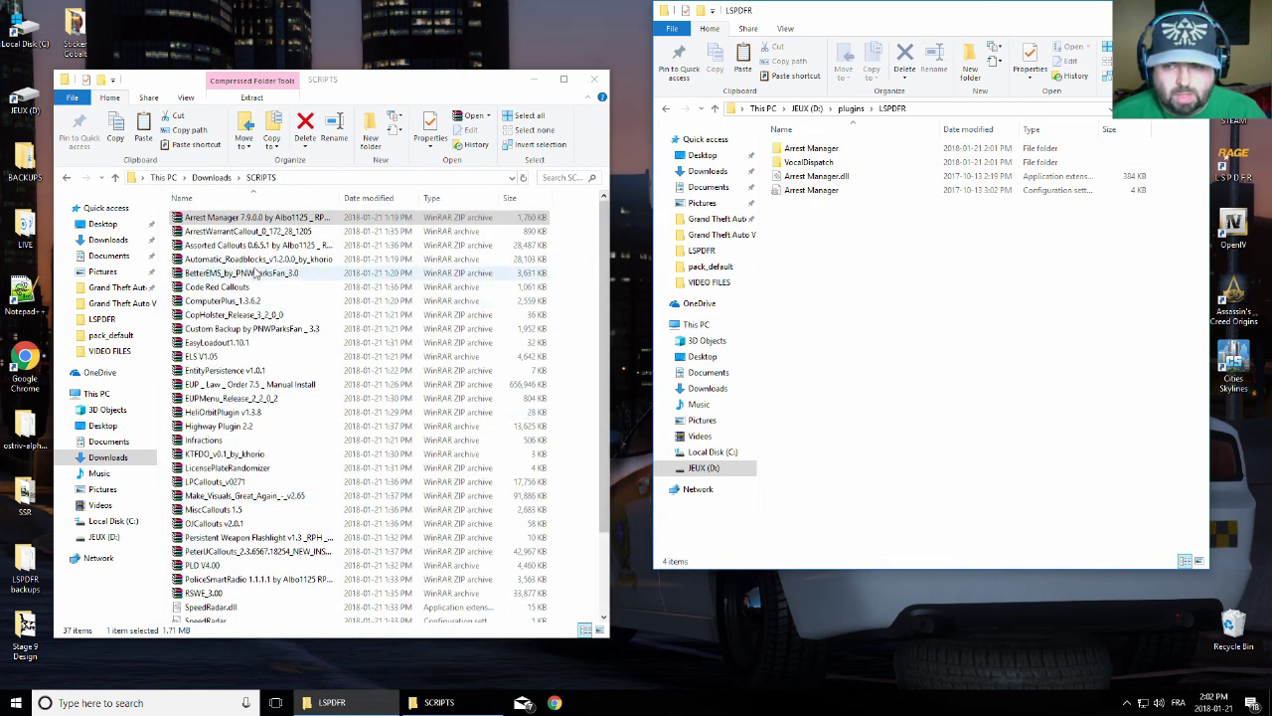
Open the ArrestWarrantCallout_0_172_28_1205 archive, dismissing the licence reminder, and read the installation instructions in its README.txt
double_click(269, 233)
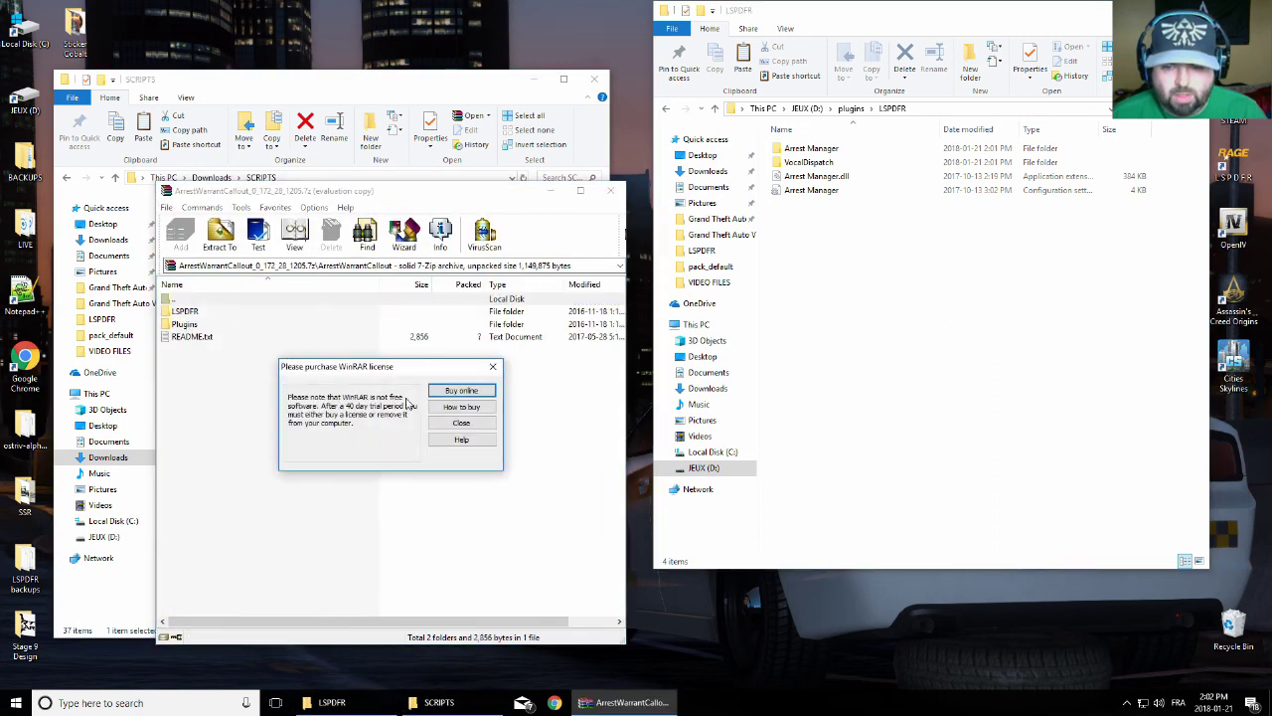
left_click(461, 422)
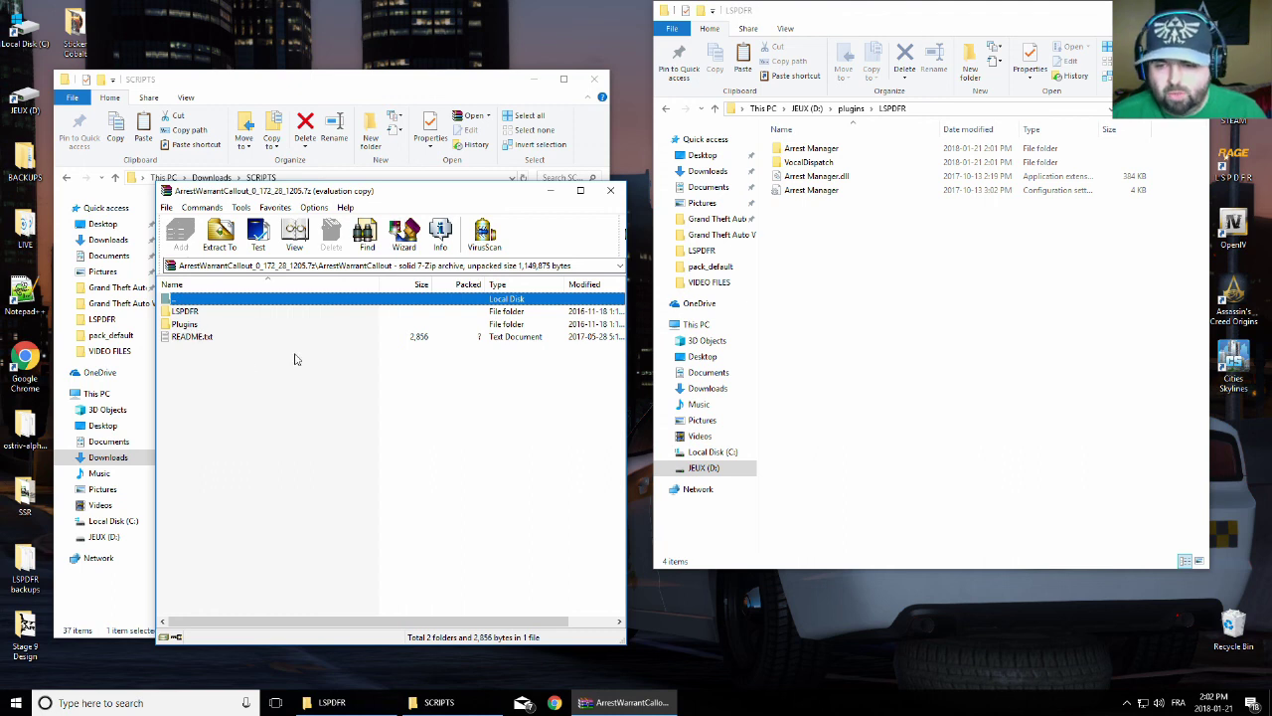
mouse_move(196, 316)
left_mouse_down()
mouse_move(203, 337)
mouse_move(191, 336)
left_mouse_up()
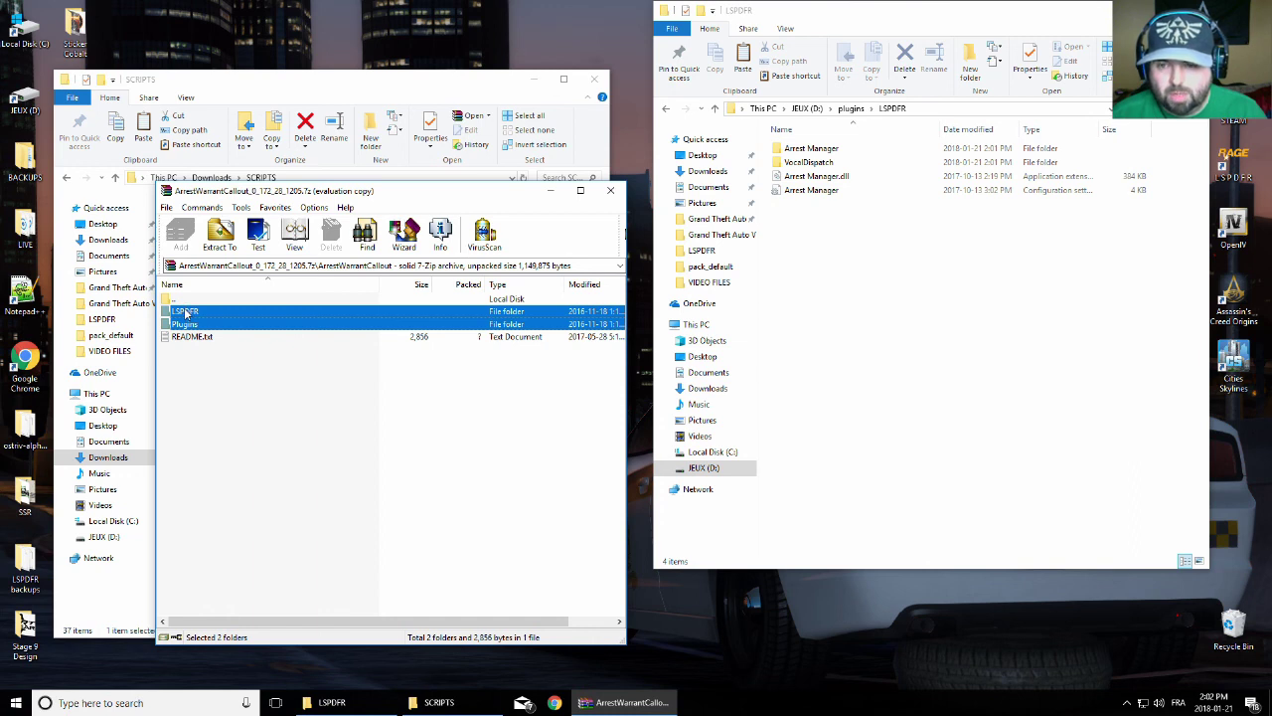
double_click(194, 337)
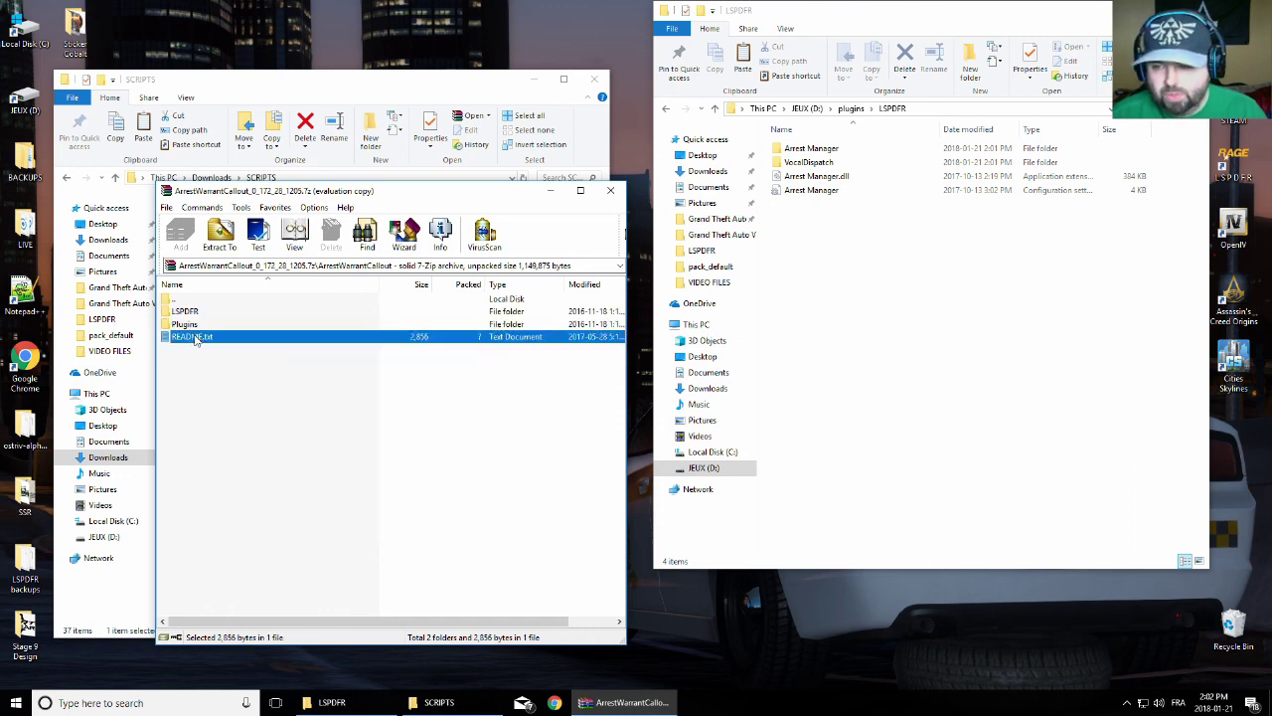
scroll(204, 204, "down", 4)
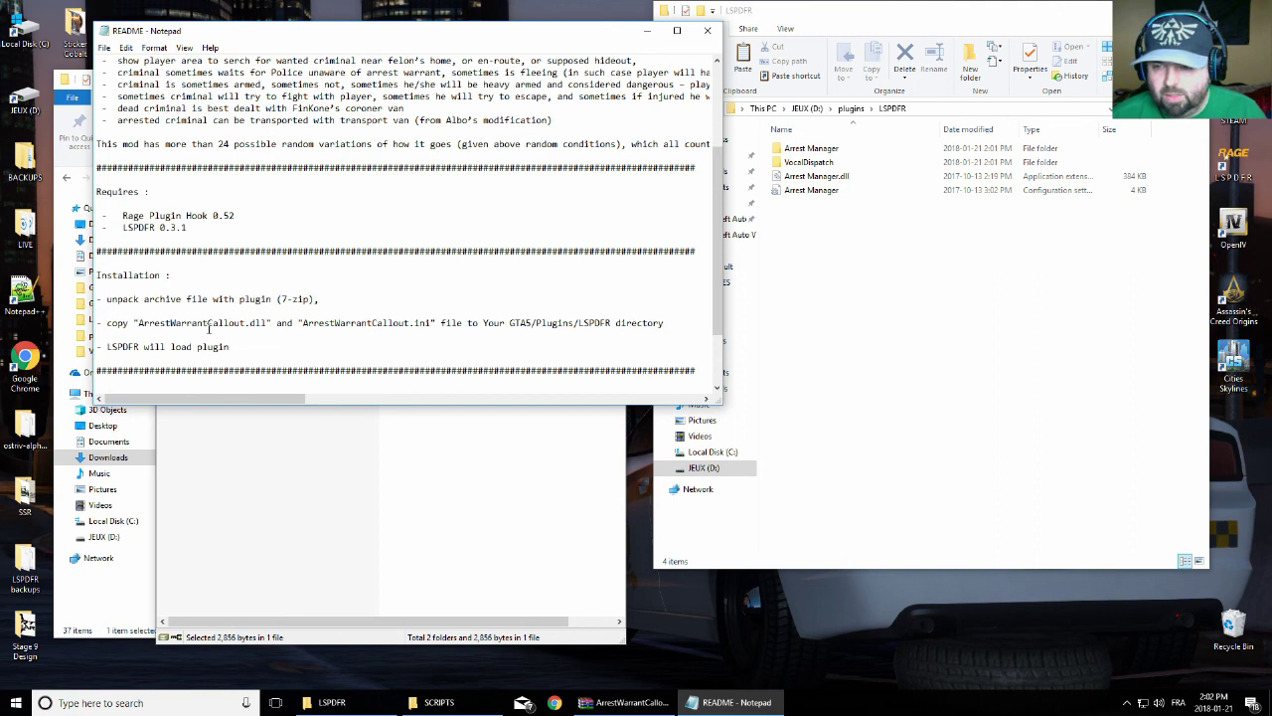
left_click_drag(516, 327, 653, 333)
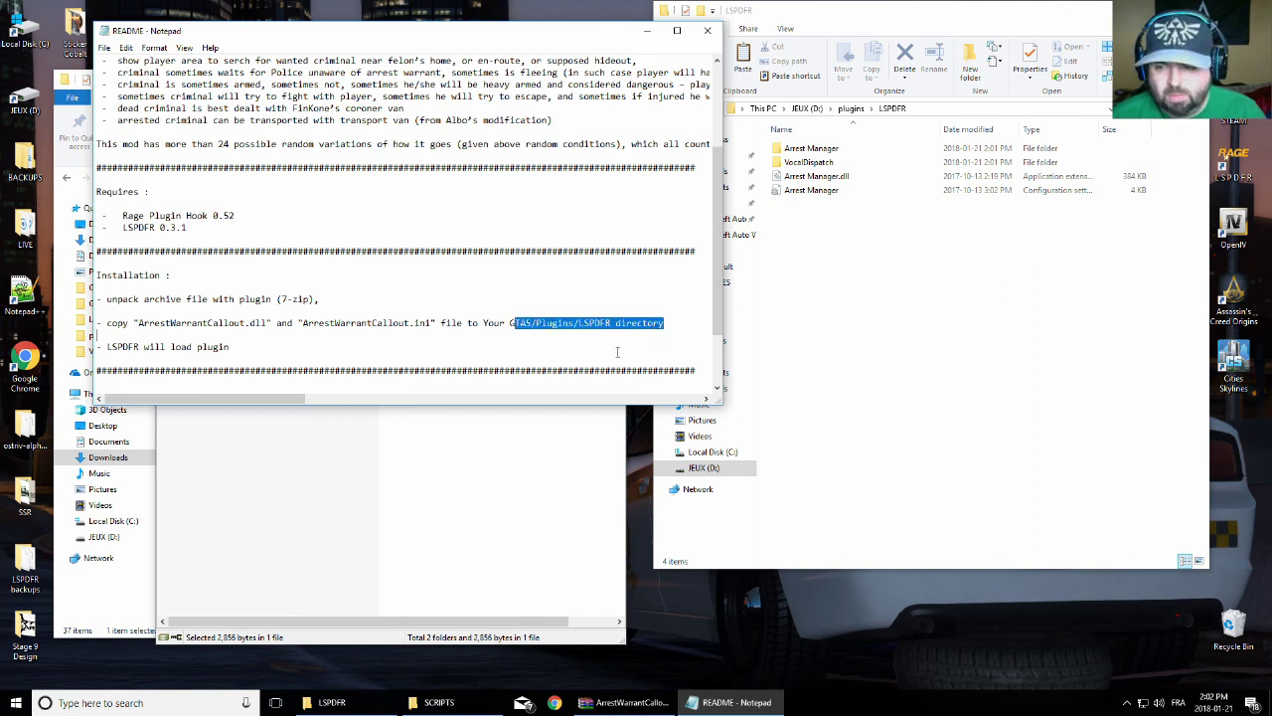
left_click(581, 350)
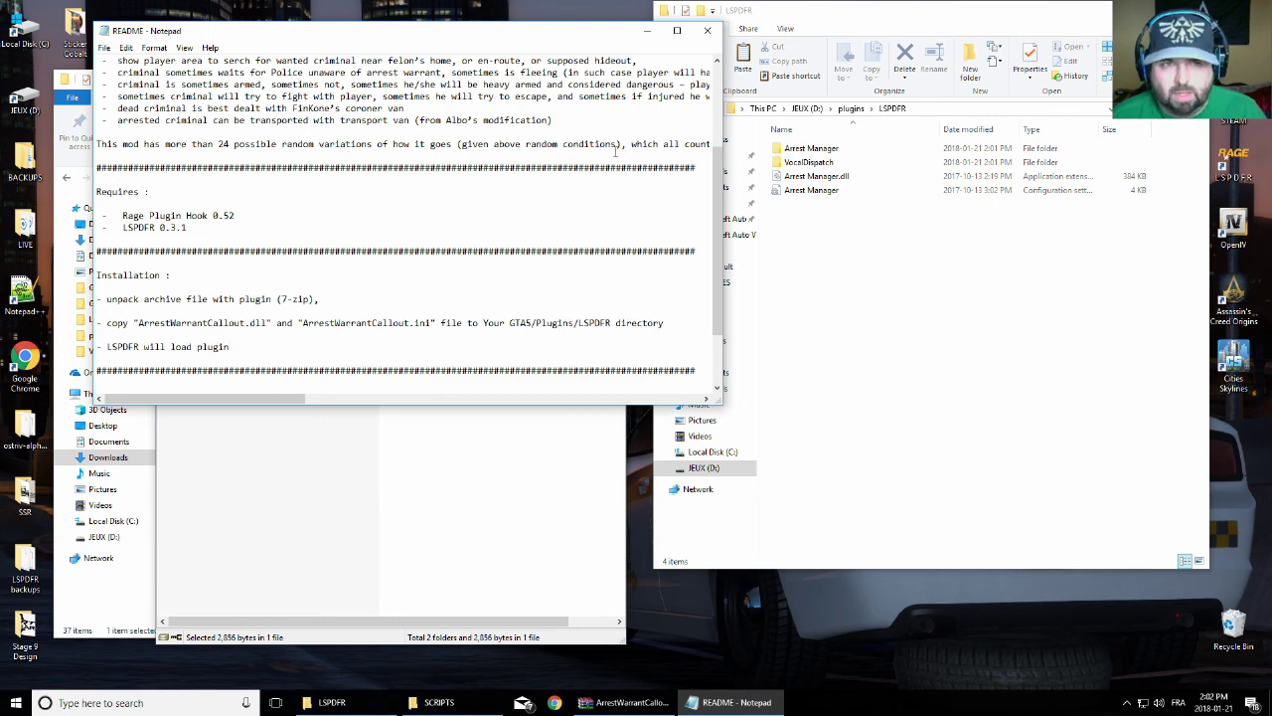
left_click(699, 33)
Extract only the LSPDFR and Plugins folders of the ArrestWarrantCallout archive into the root of JEUX (D:)
left_click(205, 325)
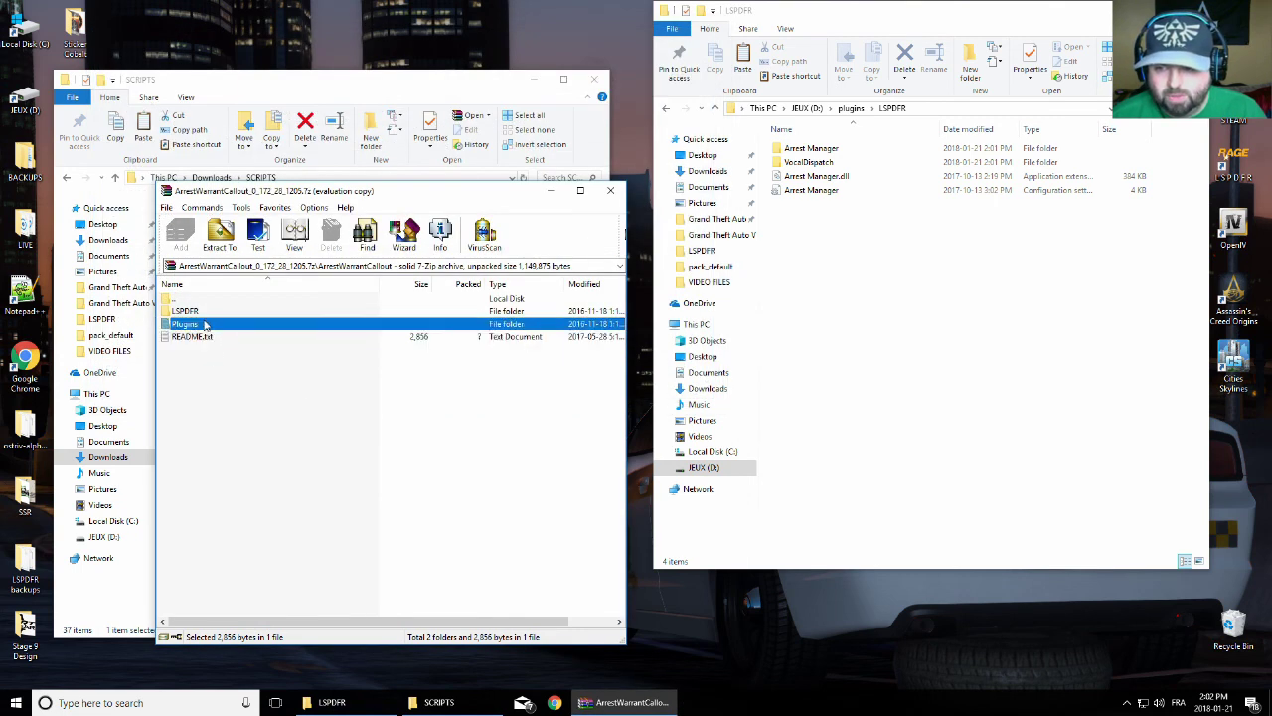
left_click(185, 314, "ctrl")
left_click(184, 314)
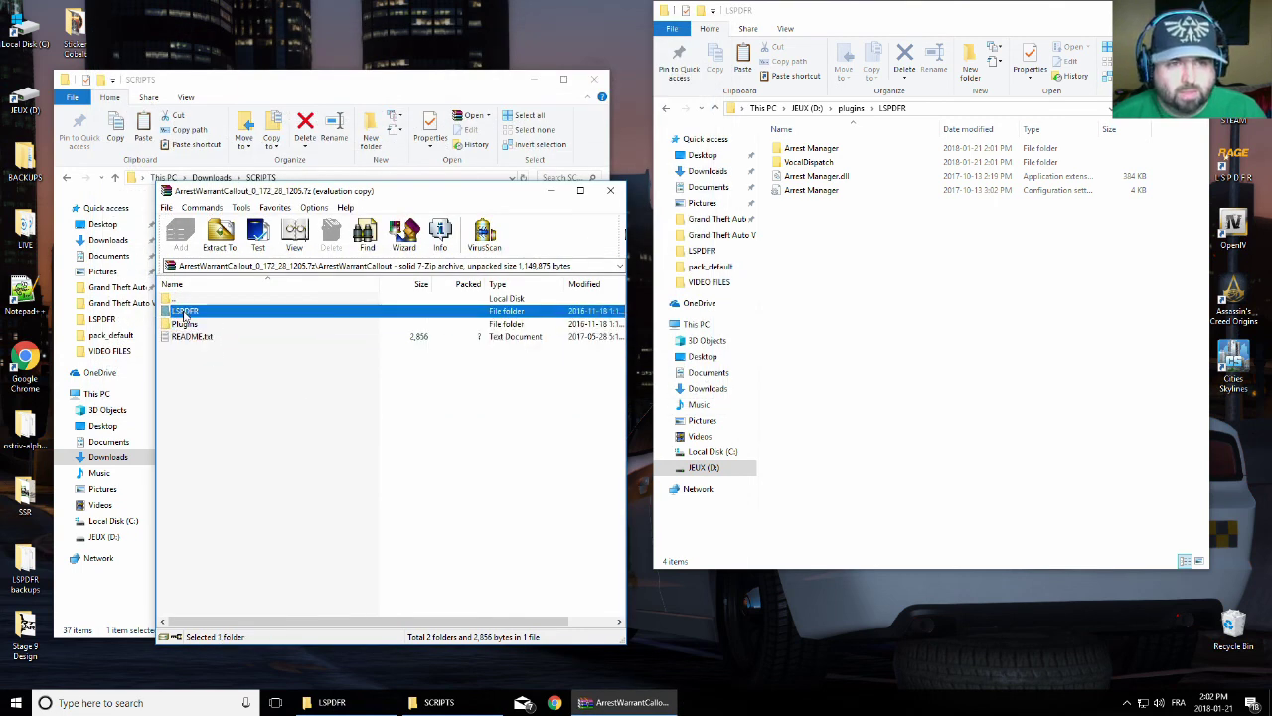
left_click(713, 110)
left_click(713, 110)
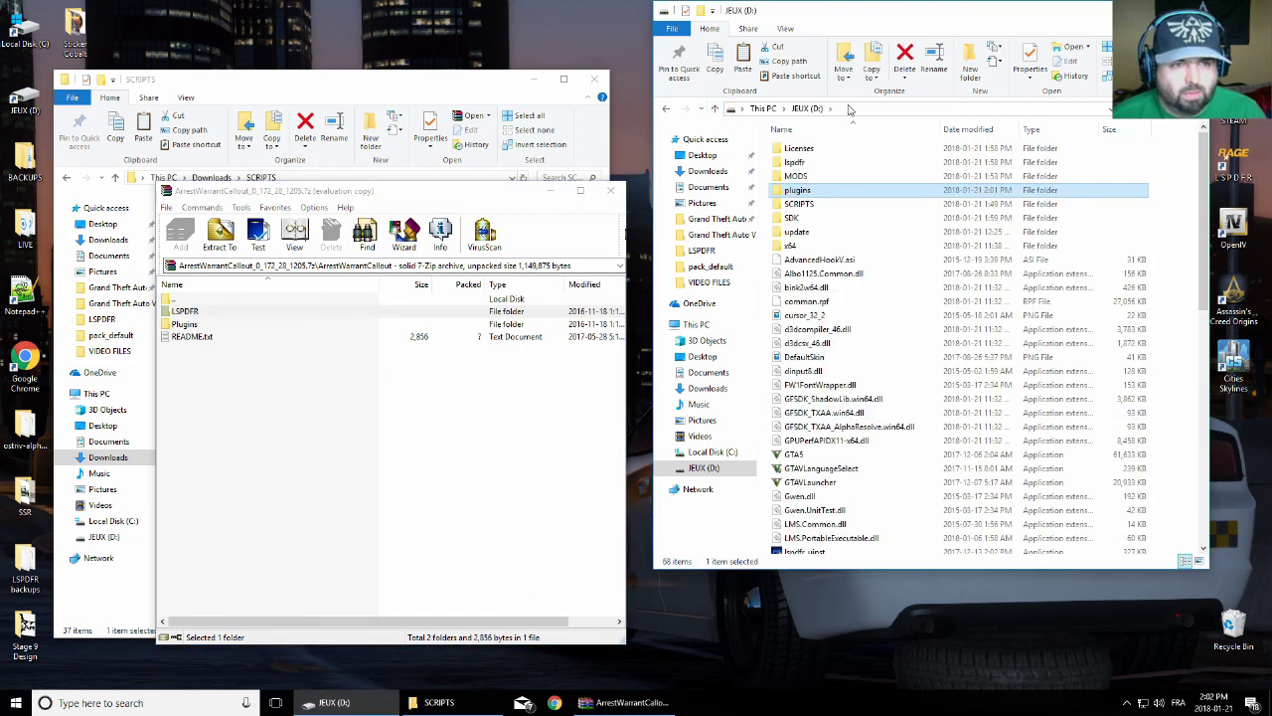
left_click(184, 316, "shift")
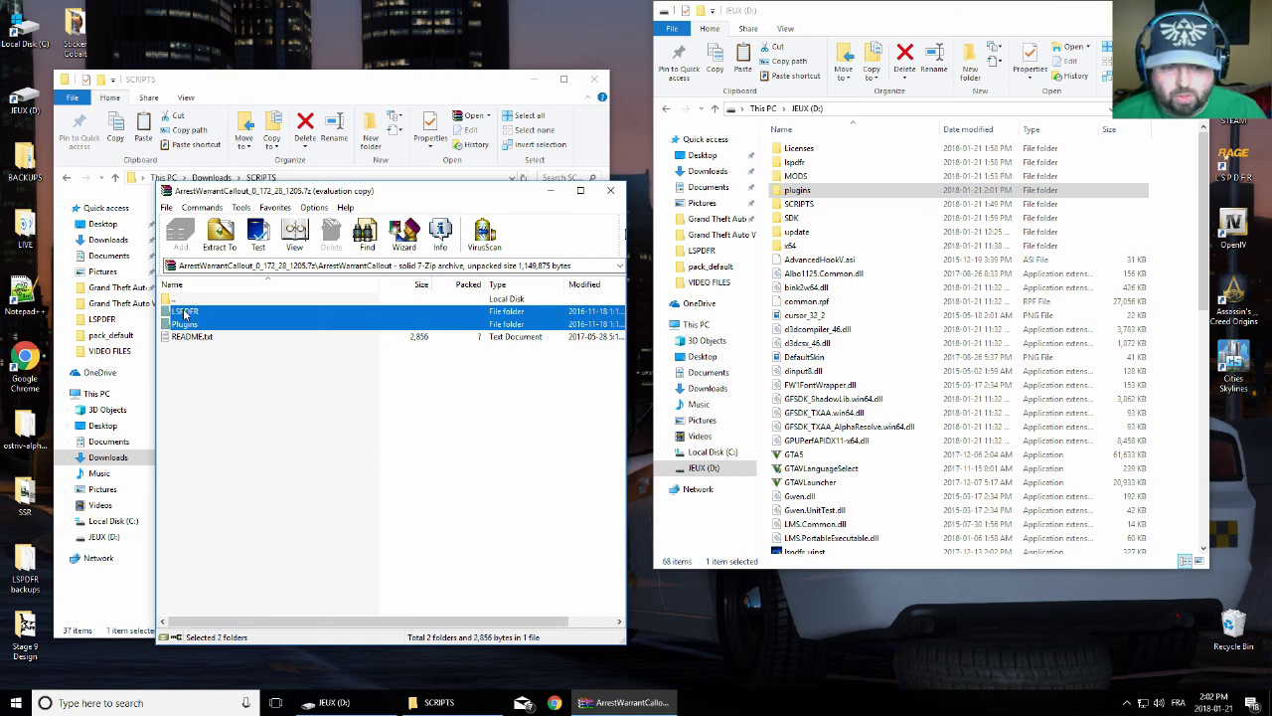
left_click_drag(183, 314, 1042, 410)
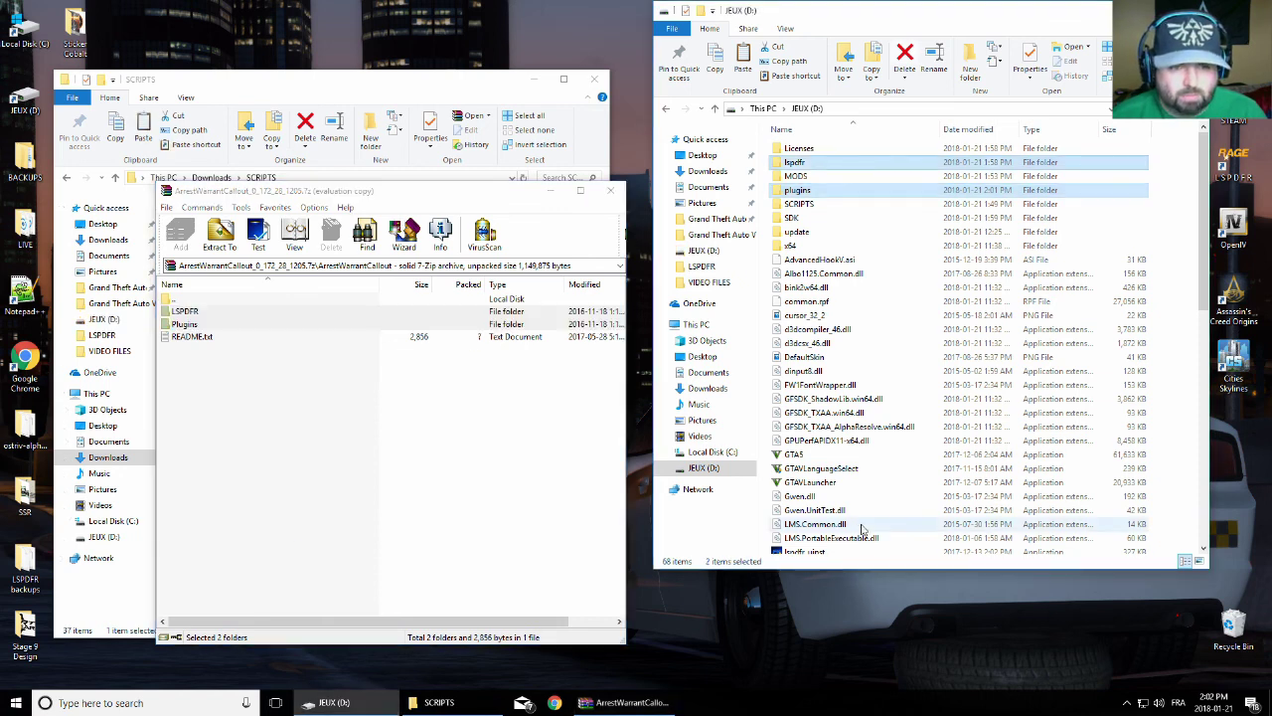
Close the ArrestWarrantCallout archive and open the inner Grand Theft Auto V folder of the Assorted Callouts 0.6.5.1 archive, dismissing the trial notification
left_click(609, 190)
double_click(218, 246)
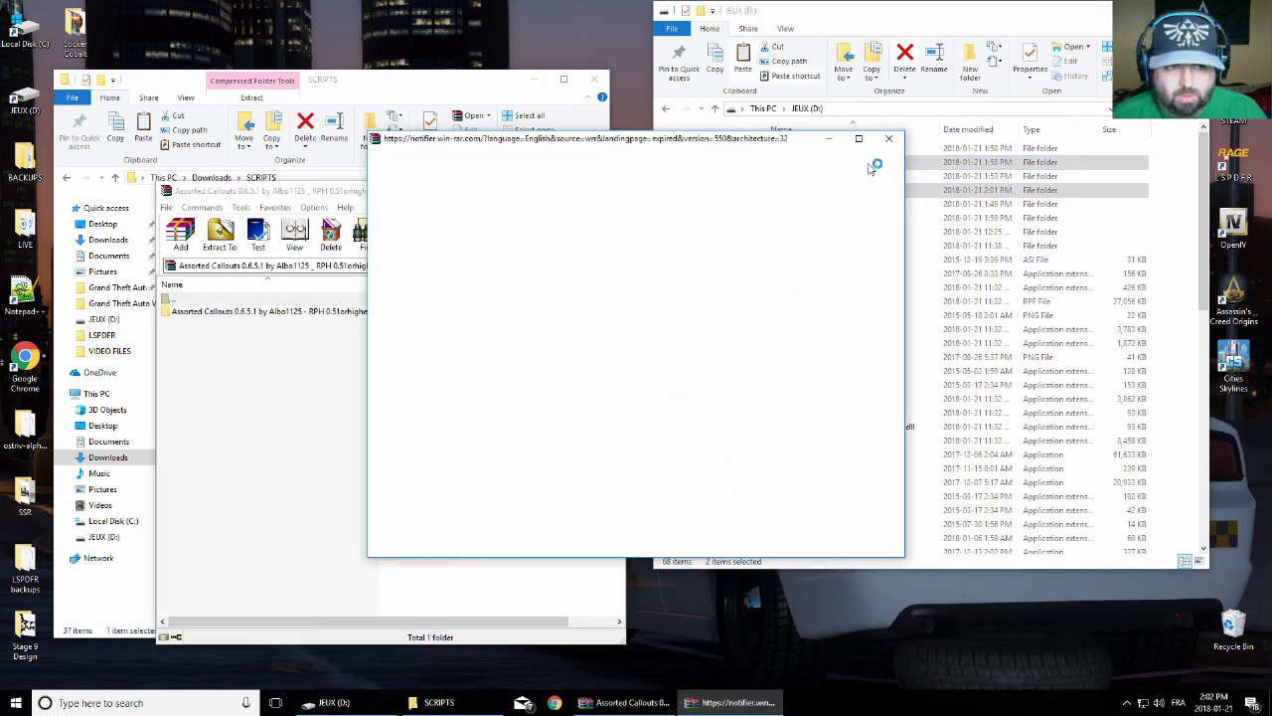
left_click(890, 140)
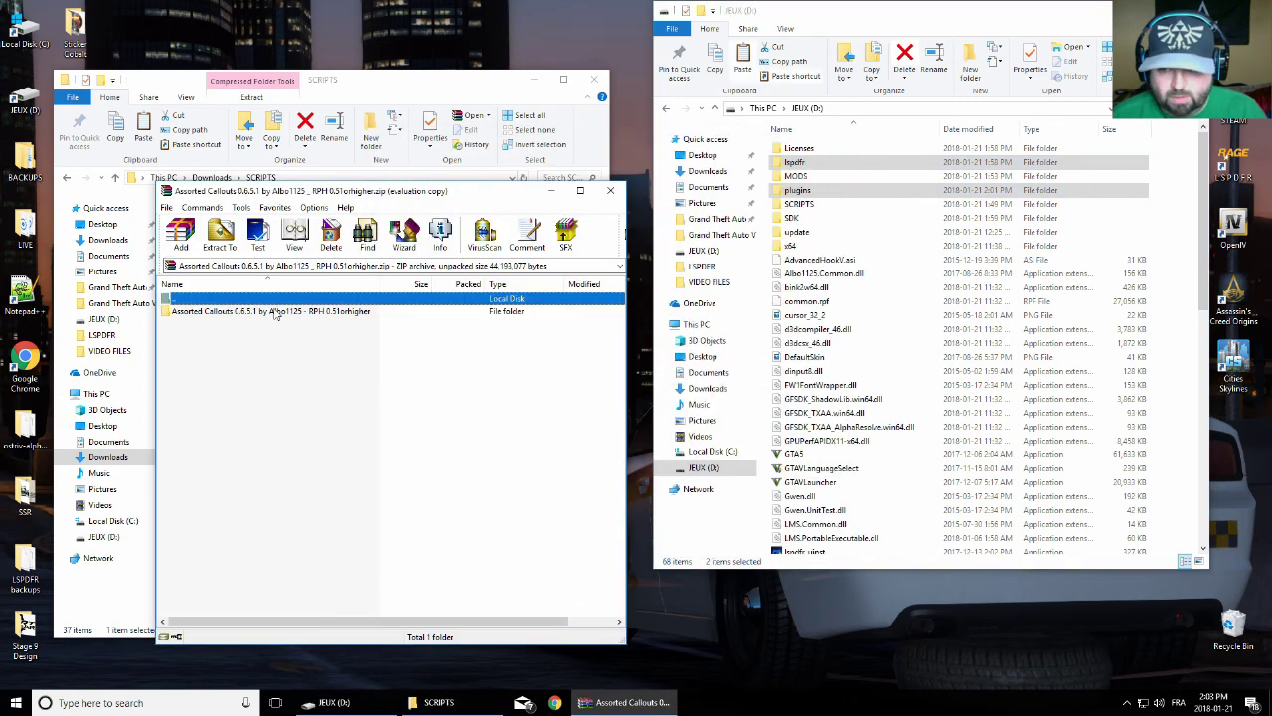
double_click(276, 311)
double_click(228, 325)
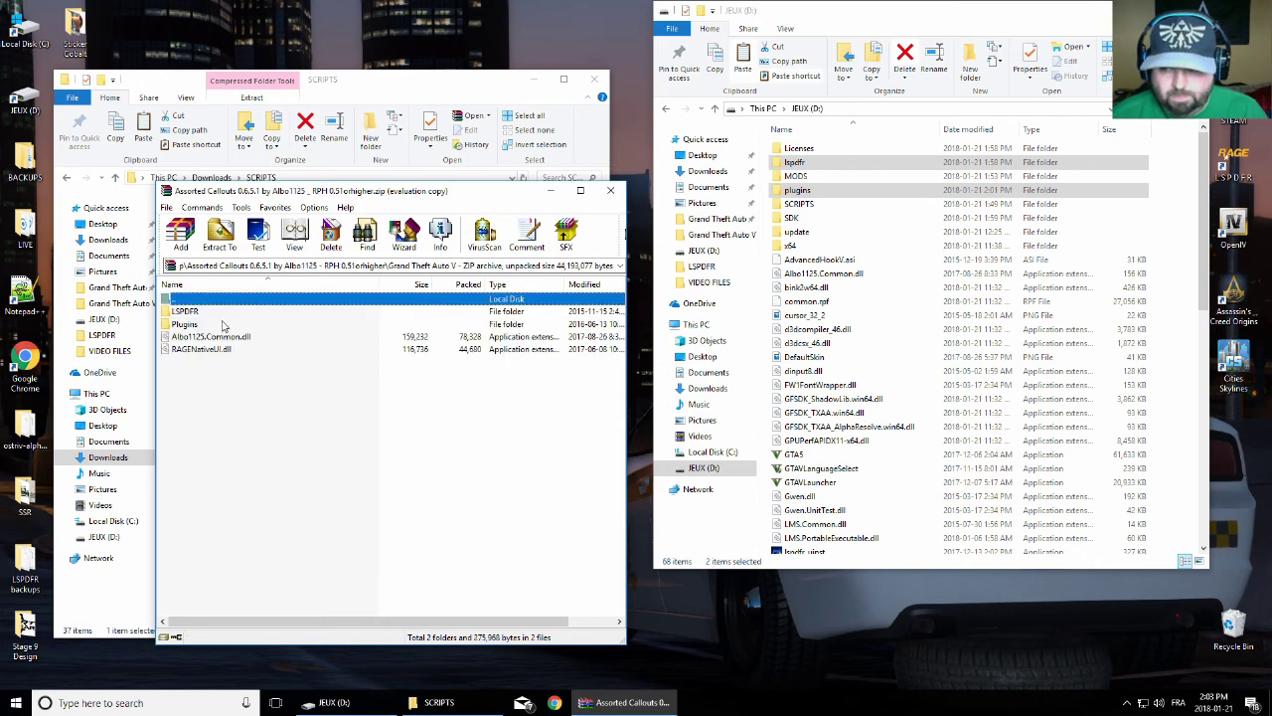
Extract the LSPDFR and Plugins folders and both DLL files from Assorted Callouts into the root of JEUX (D:), and close the archive
left_click(198, 314)
left_click(201, 349, "shift")
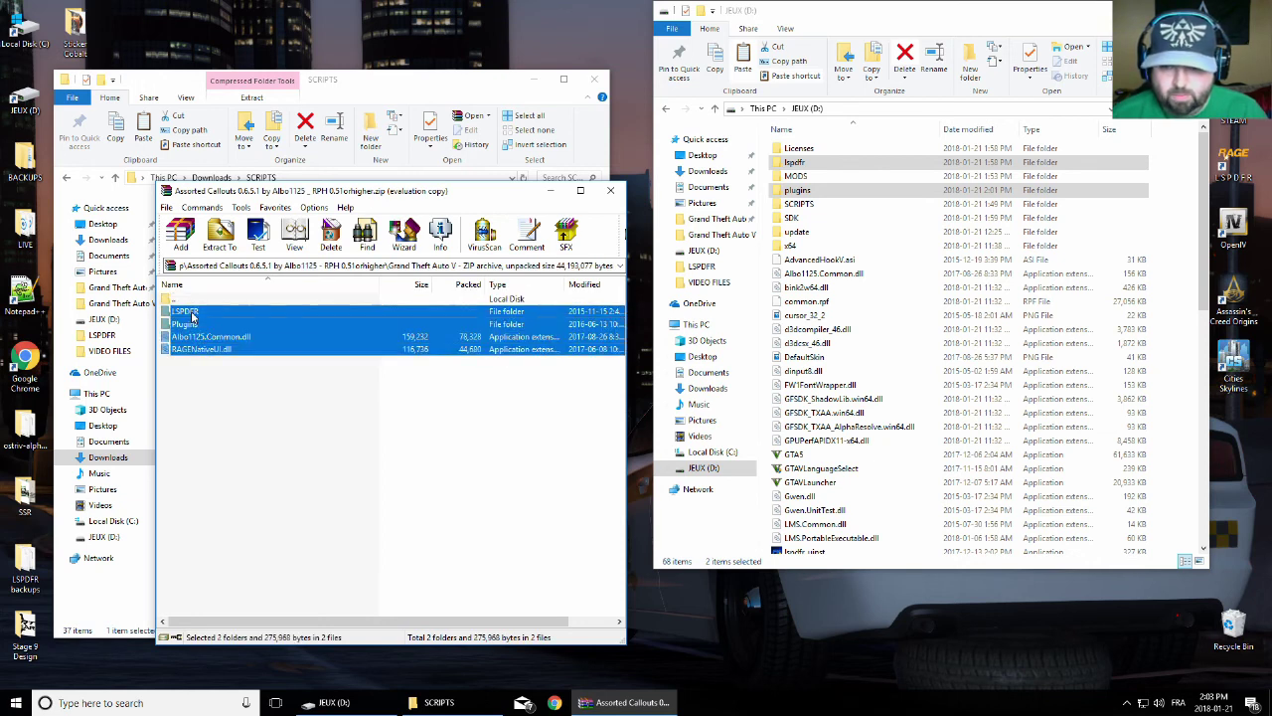
left_click_drag(201, 343, 855, 397)
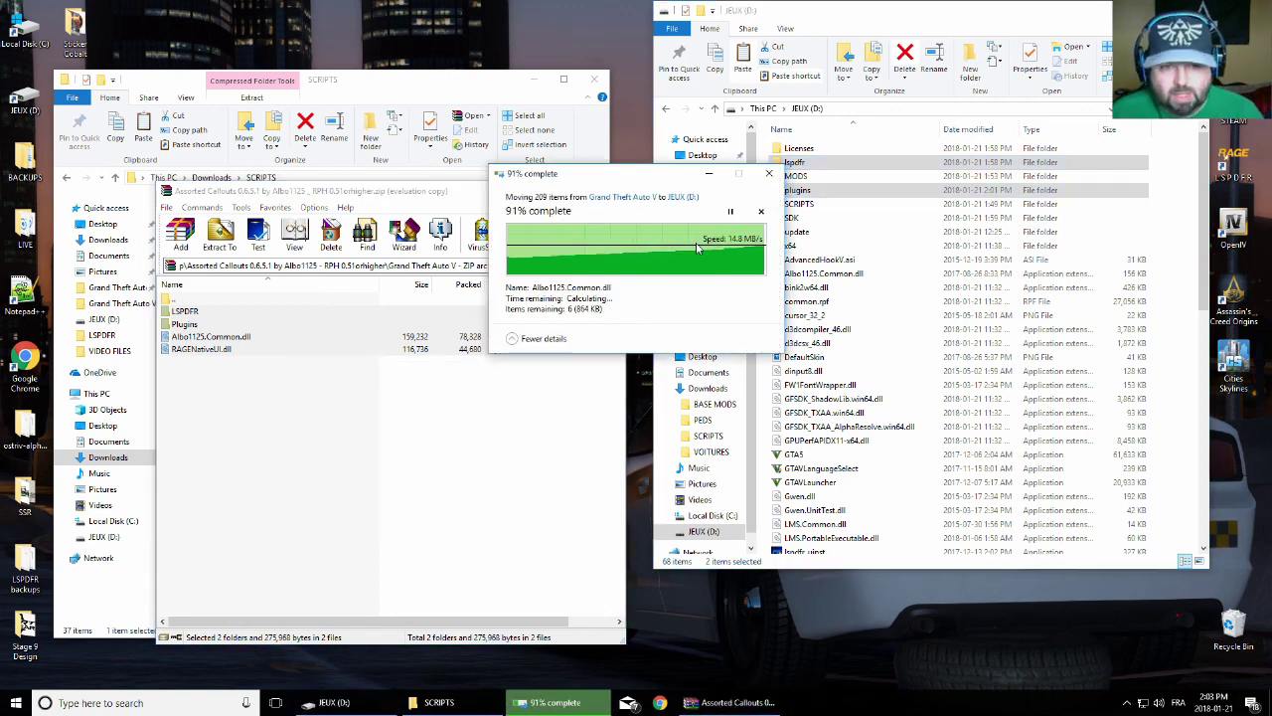
left_click(666, 248)
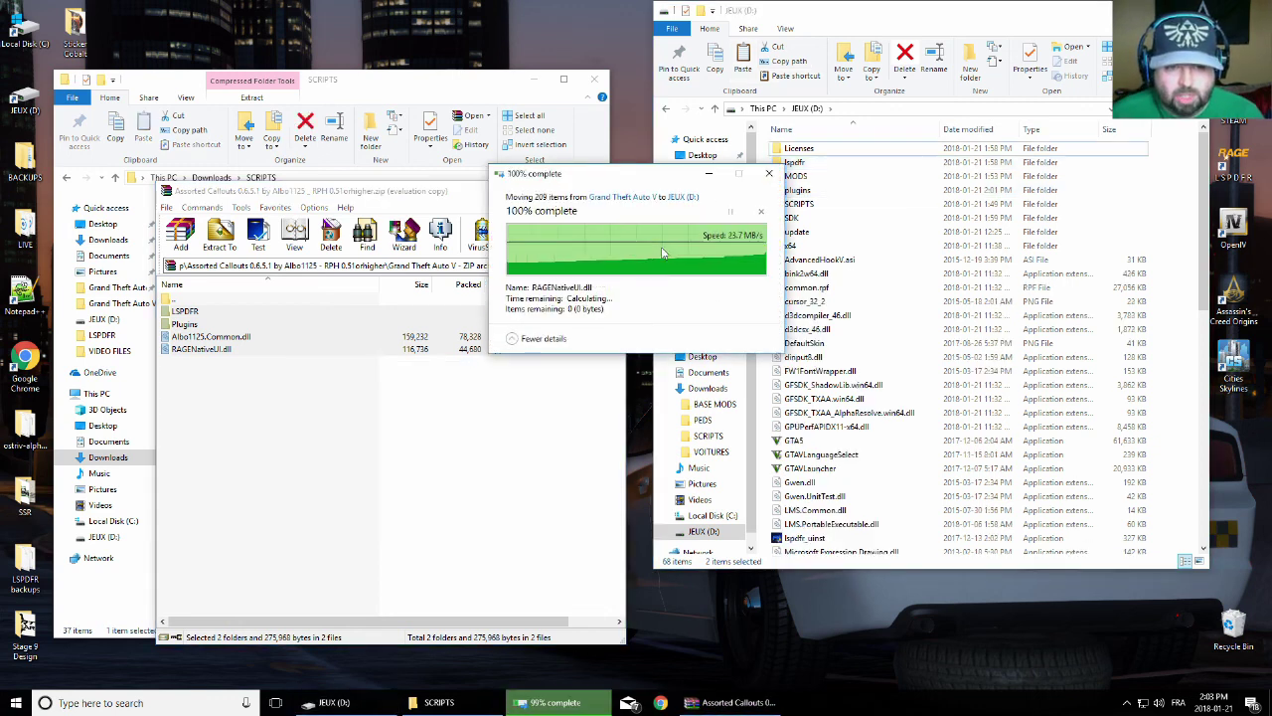
left_click(613, 191)
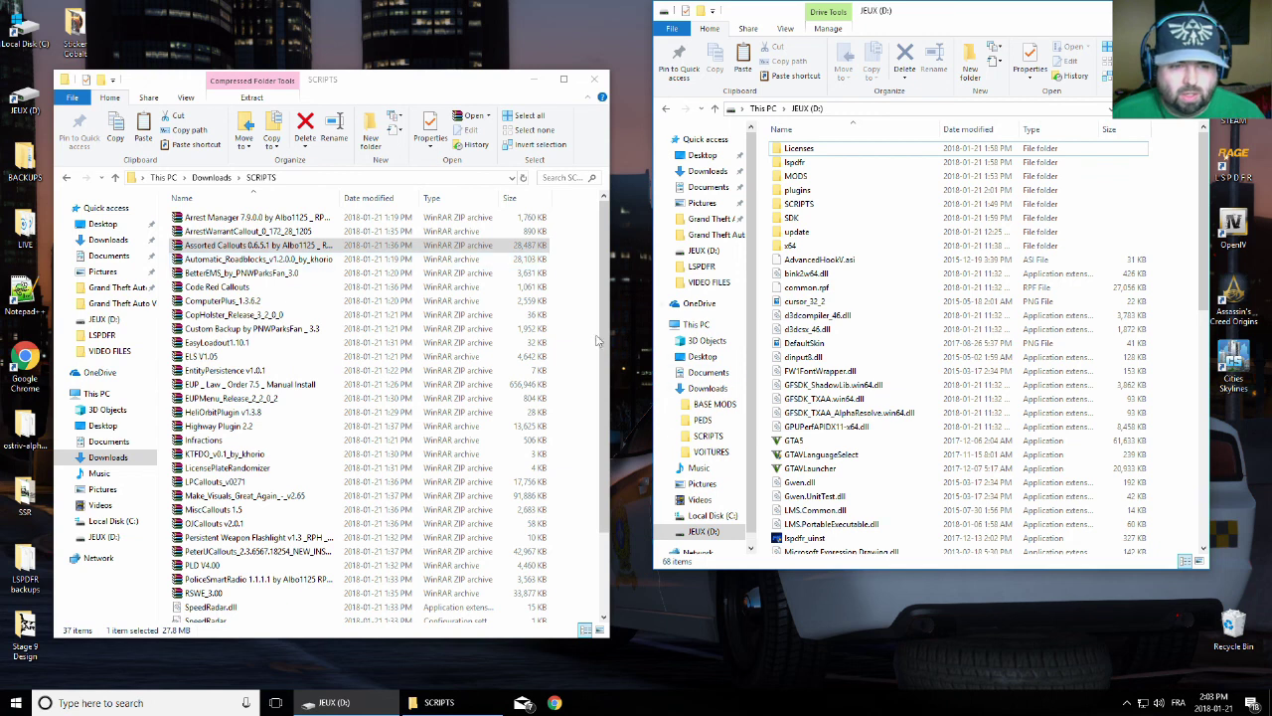
left_click(250, 261)
double_click(251, 261)
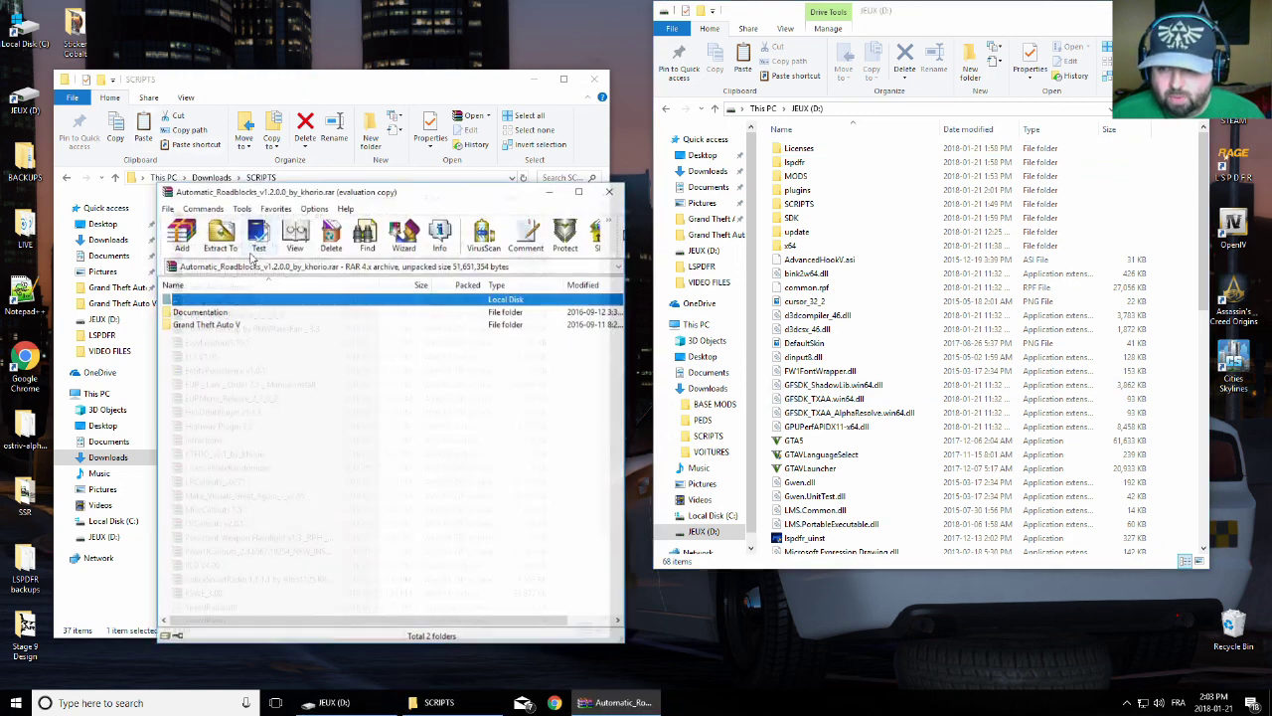
left_click(614, 189)
Reopen the Assorted Callouts 0.6.5.1 archive, dismissing the trial notification, check the two DLL files in its Grand Theft Auto V folder, and close it
double_click(241, 245)
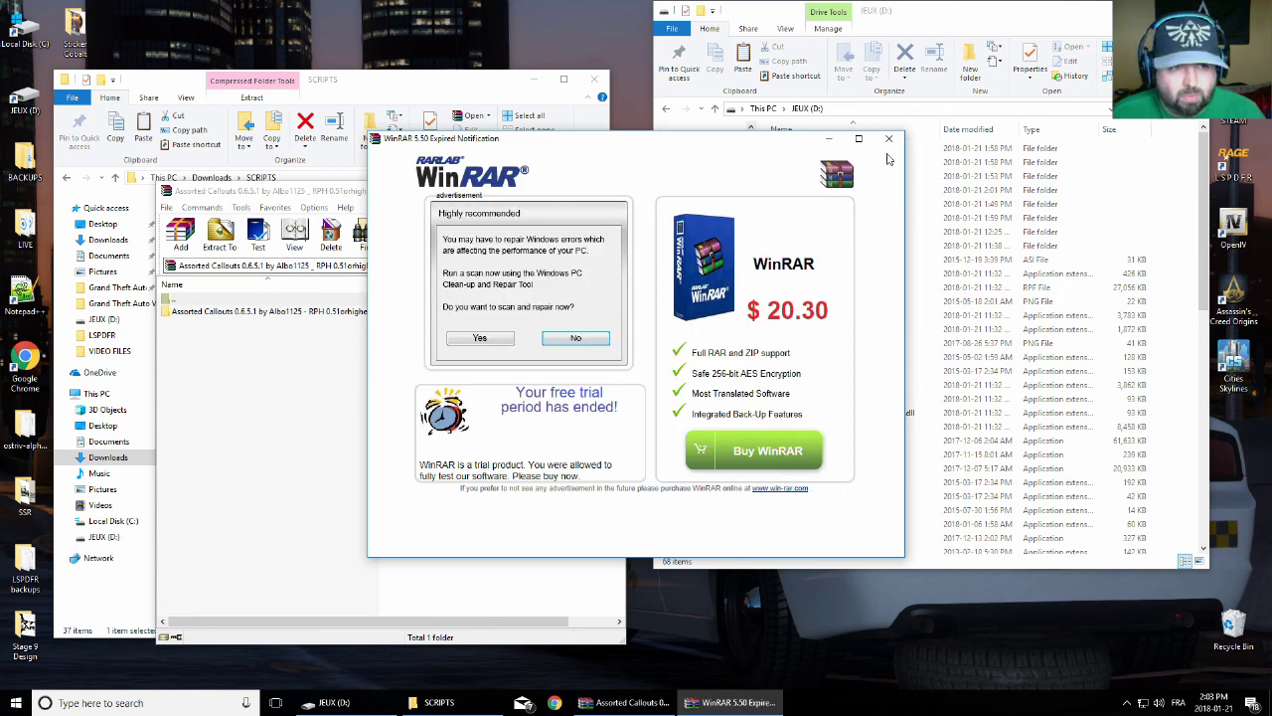
left_click(888, 139)
double_click(279, 312)
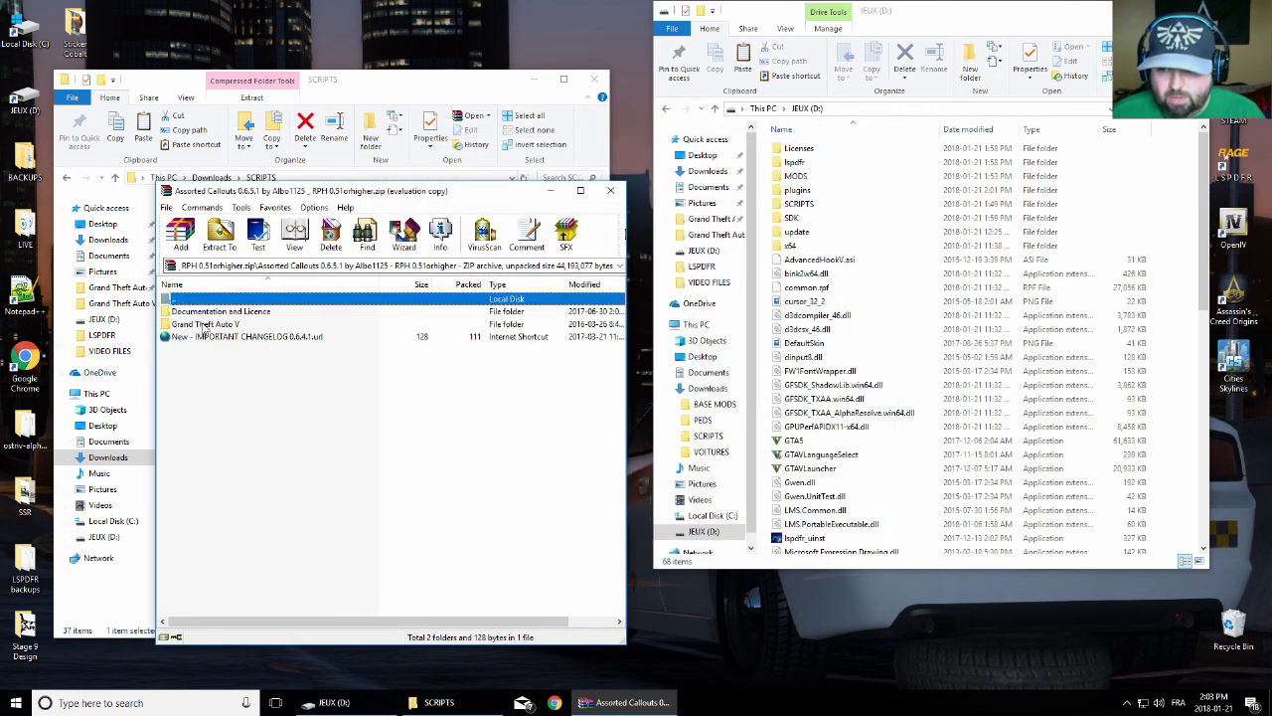
double_click(206, 324)
left_click(197, 350)
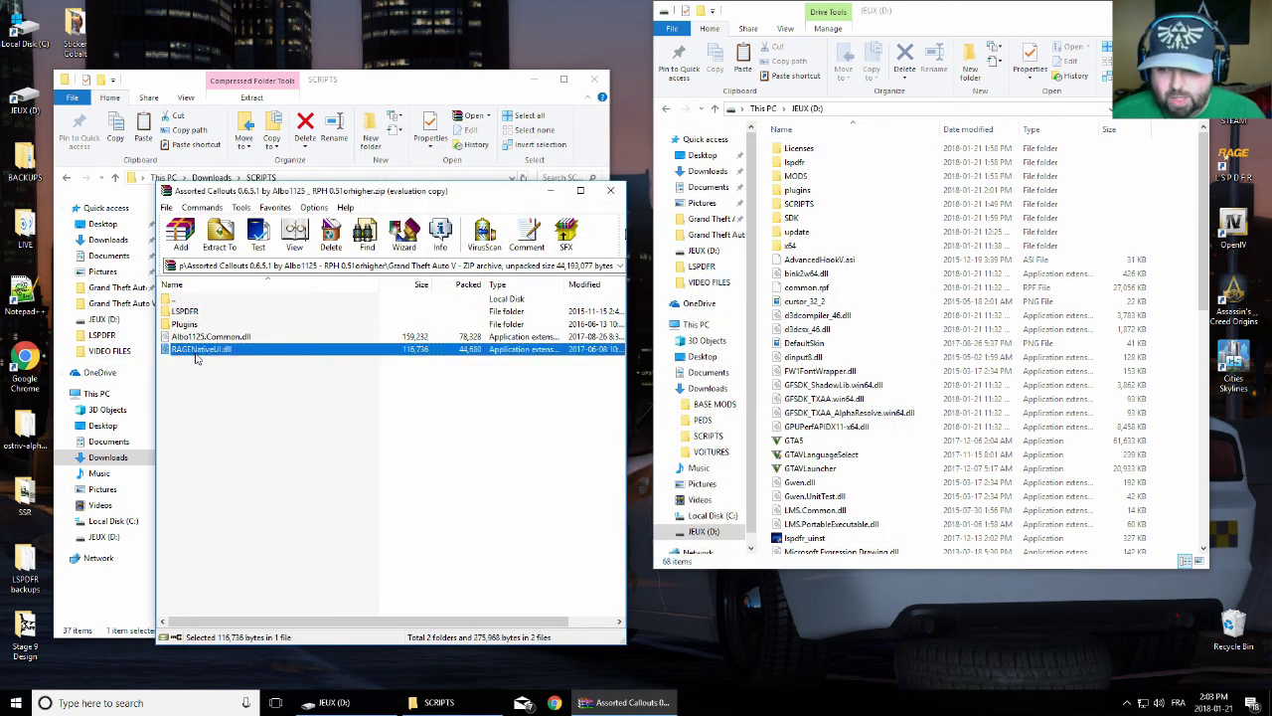
left_click(201, 339)
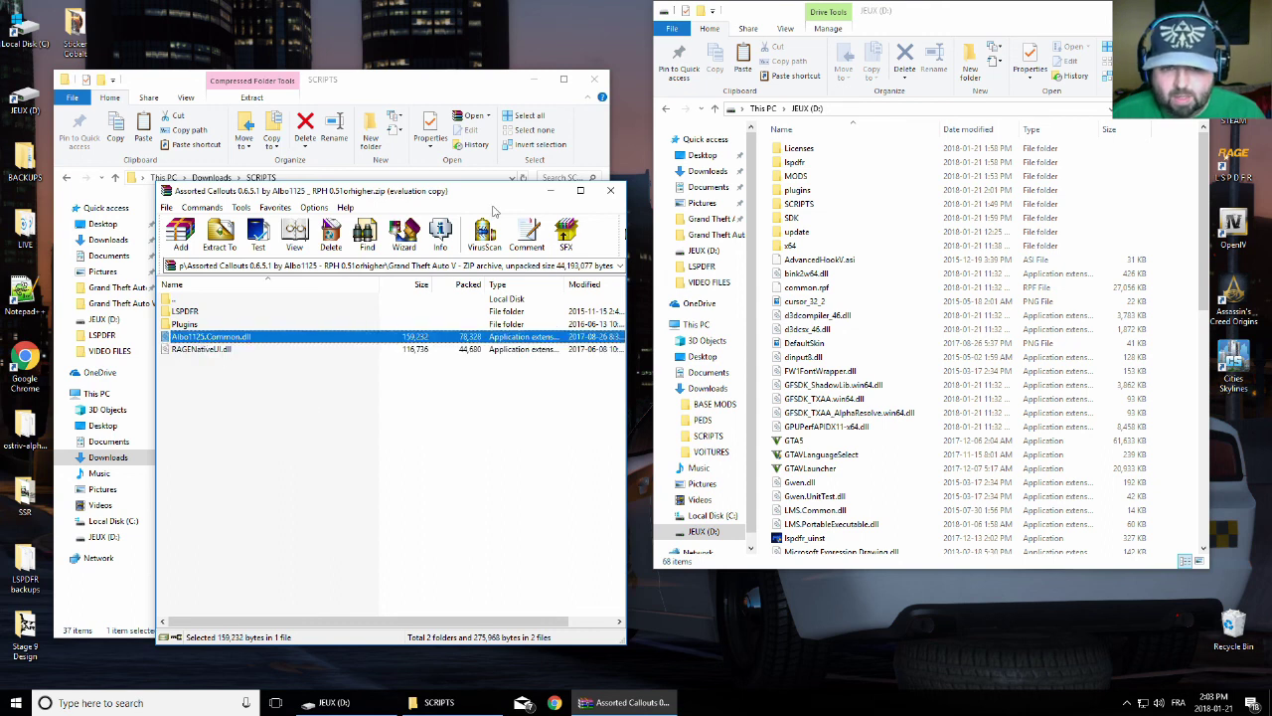
left_click(610, 190)
Reopen the ArrestWarrantCallout_0_172_28_1205 archive, check the contents of its ArrestWarrantCallout folder, and close the archive
left_click(257, 231)
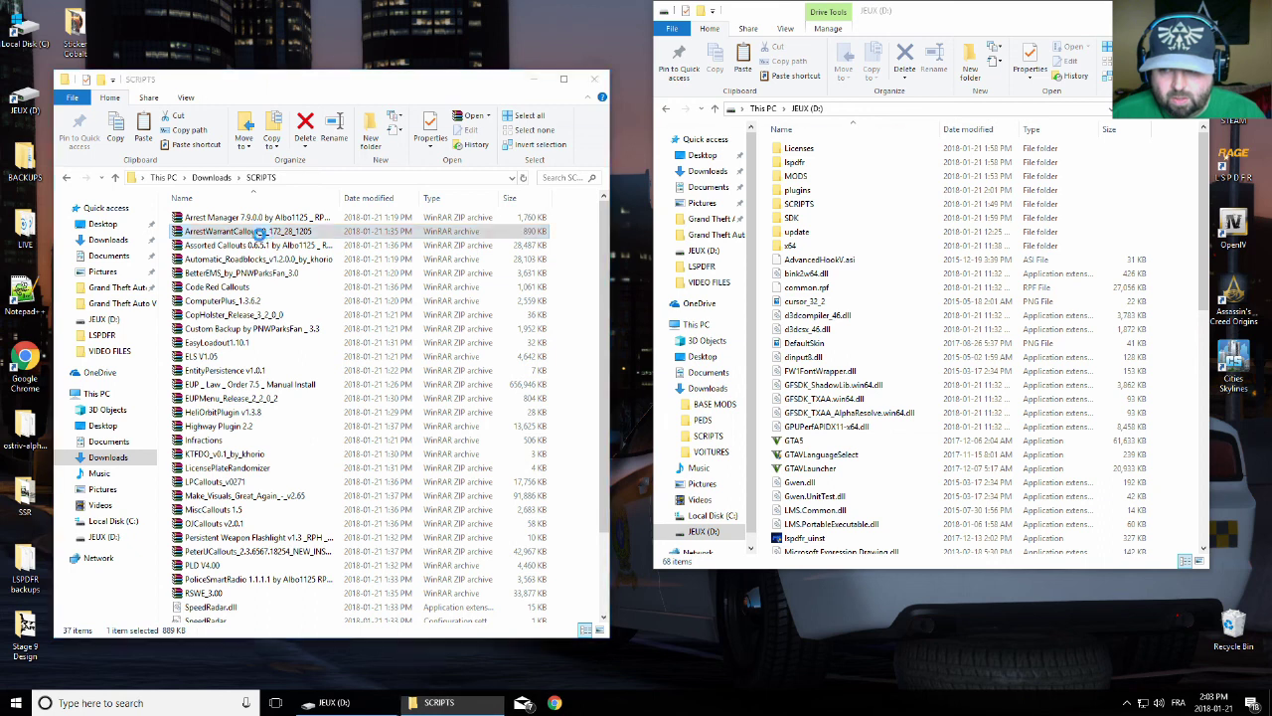
double_click(257, 231)
key("Escape")
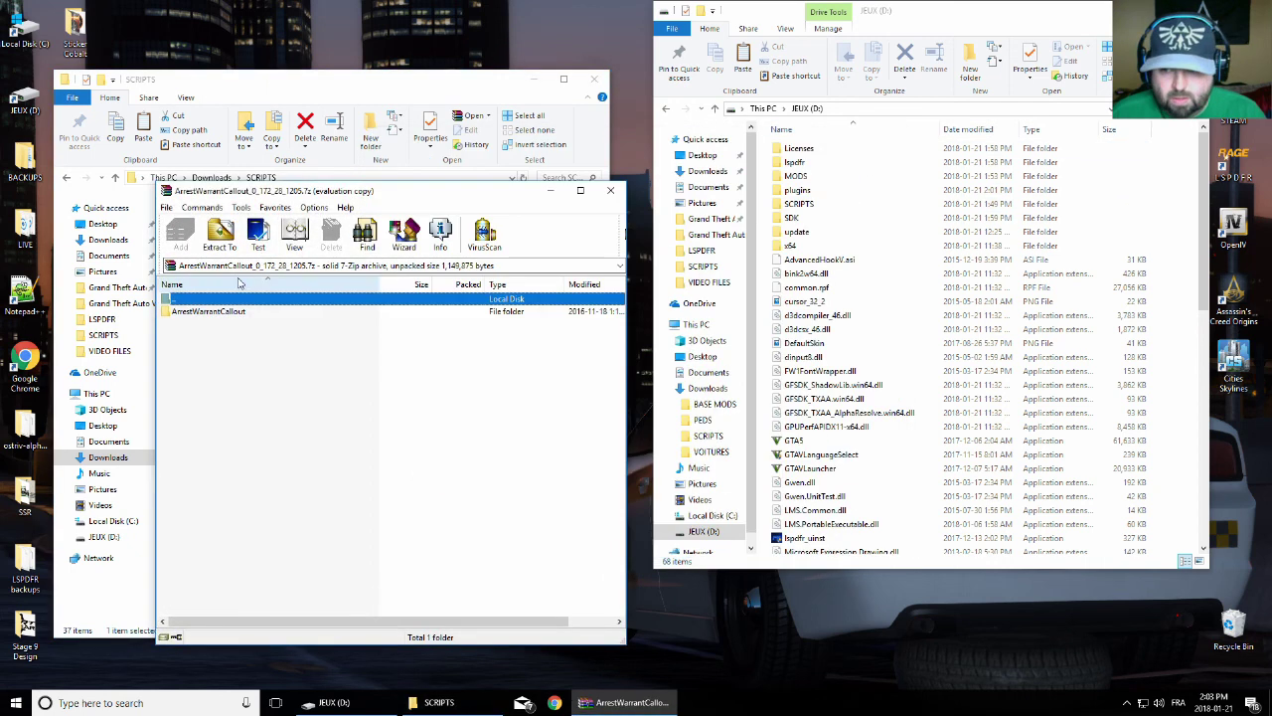
double_click(242, 311)
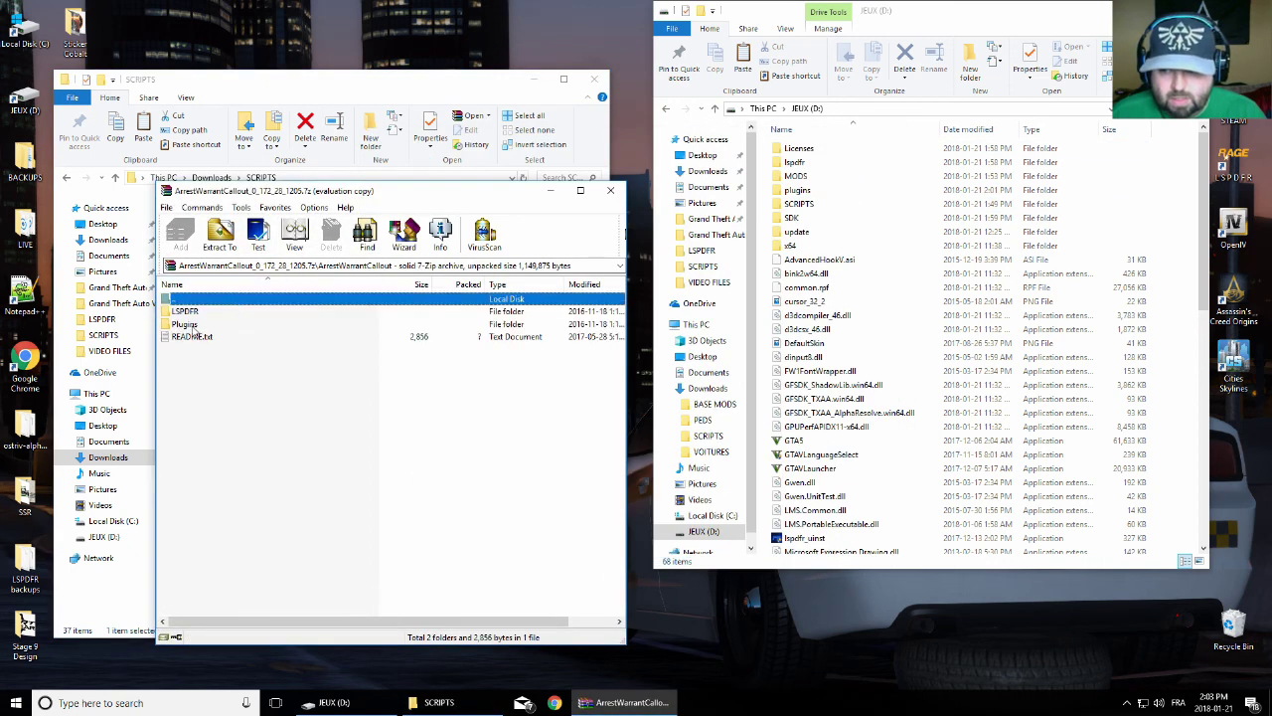
left_click(611, 190)
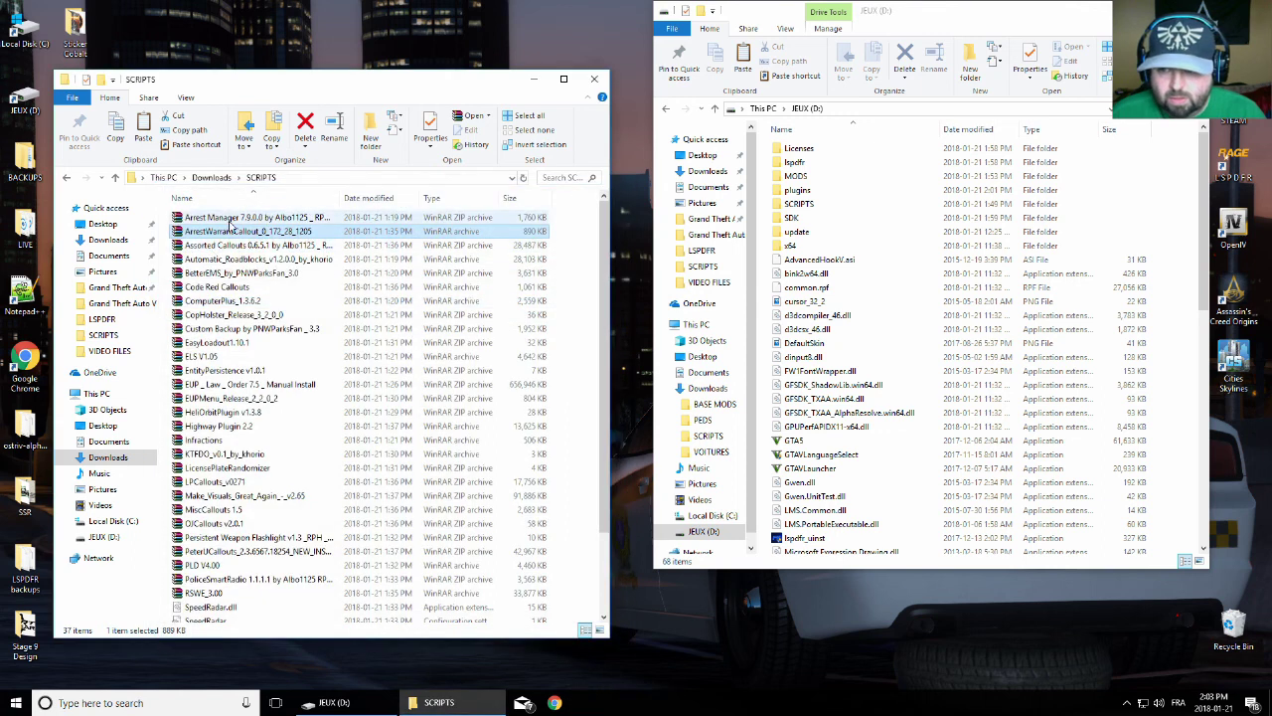
Open the Arrest Manager 7.9.0.0 archive, dismissing the licence reminder, check the DLL files in its Grand Theft Auto V folder, and close it
double_click(231, 218)
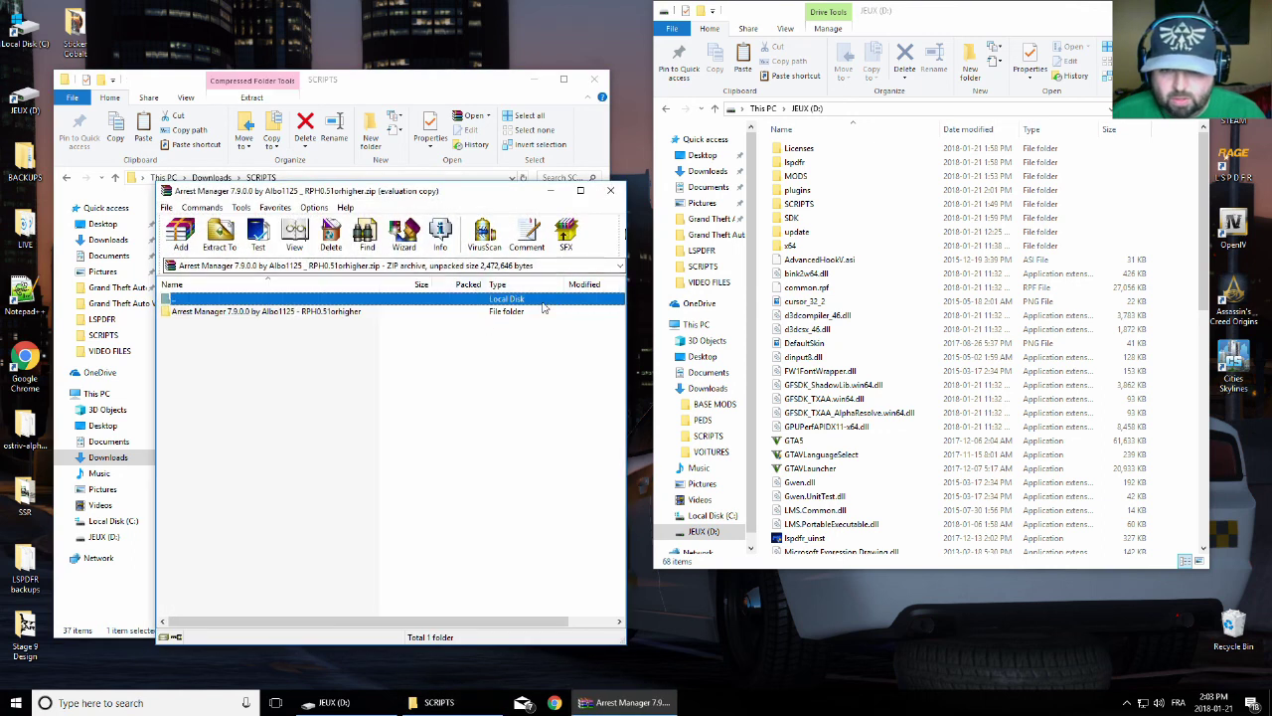
left_click(460, 424)
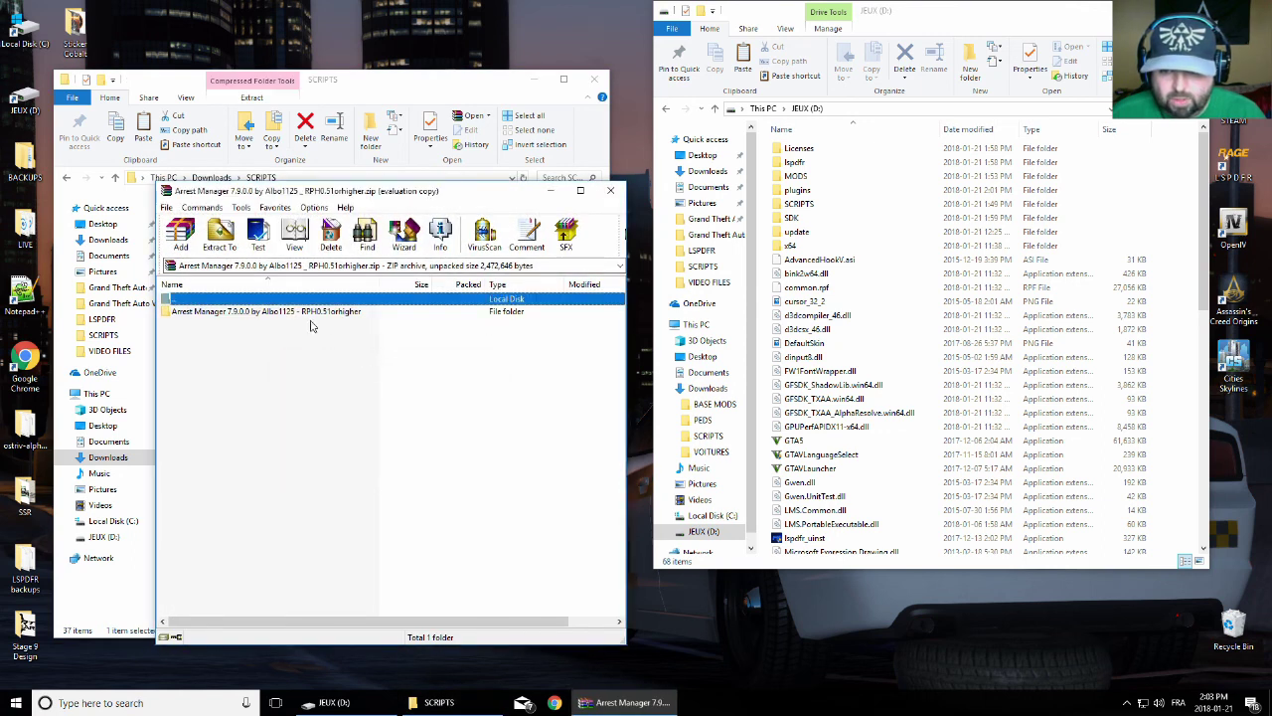
double_click(310, 313)
double_click(213, 338)
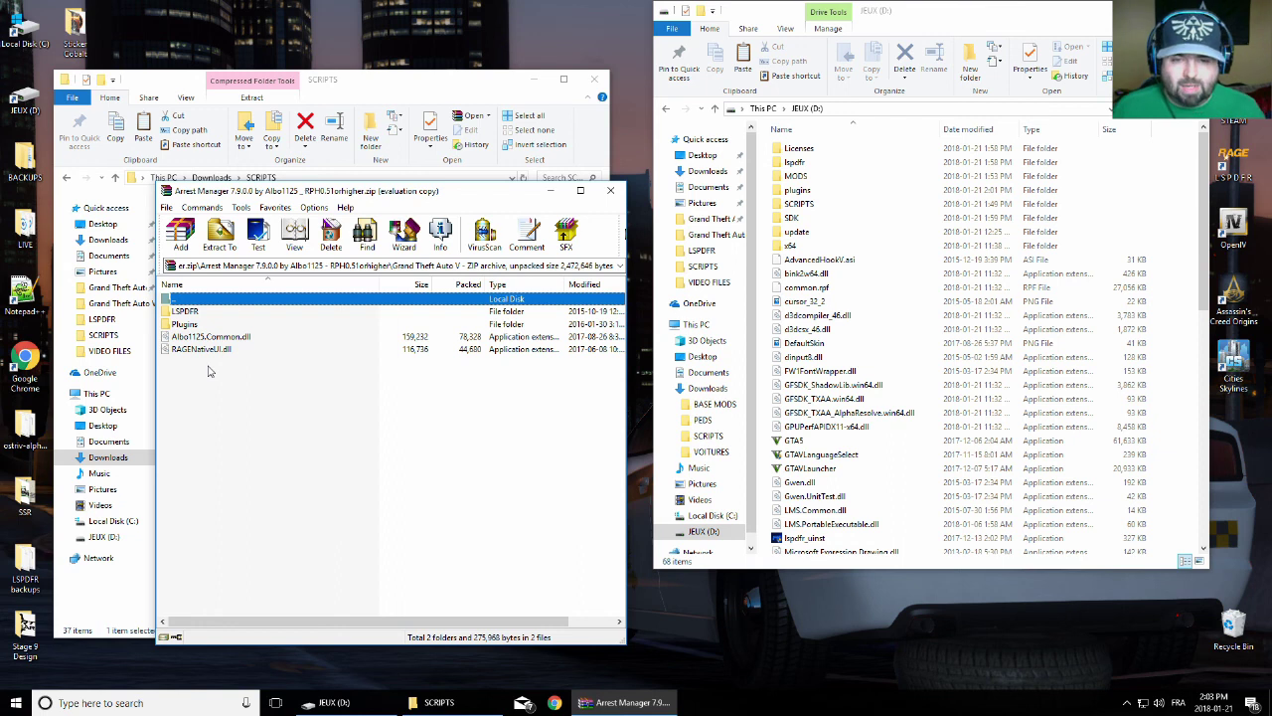
left_click(194, 349)
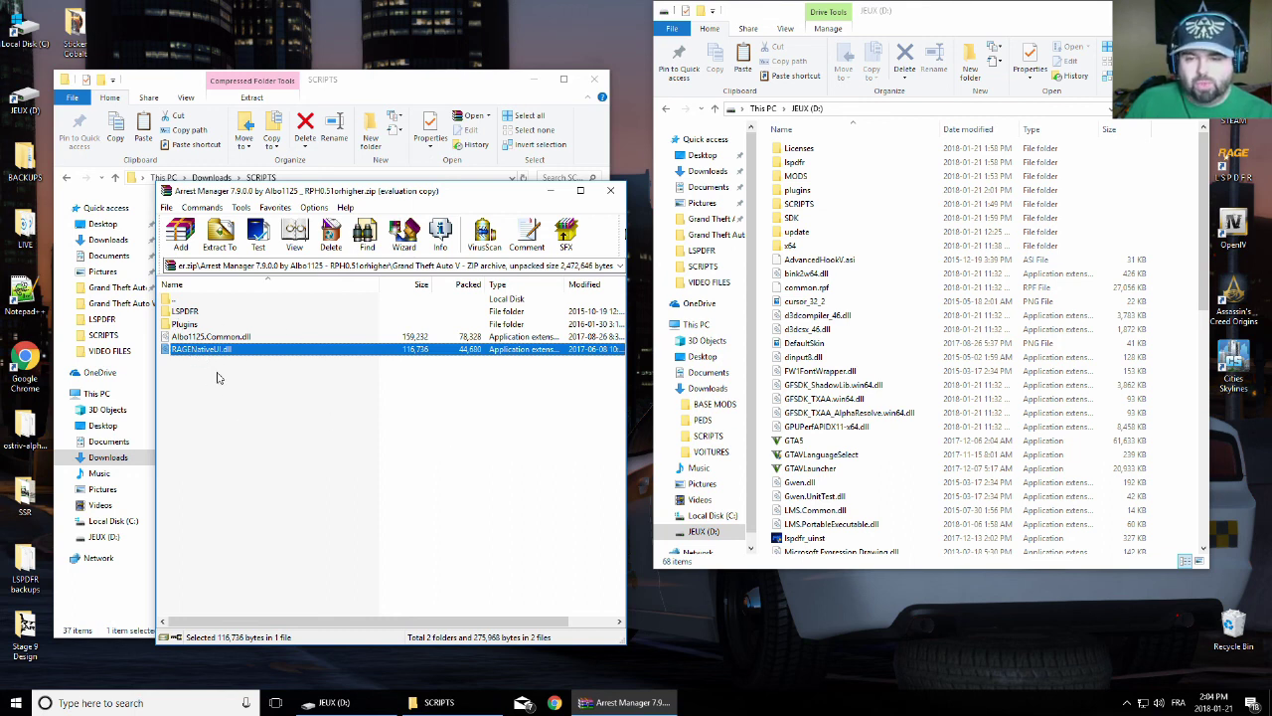
left_click(611, 190)
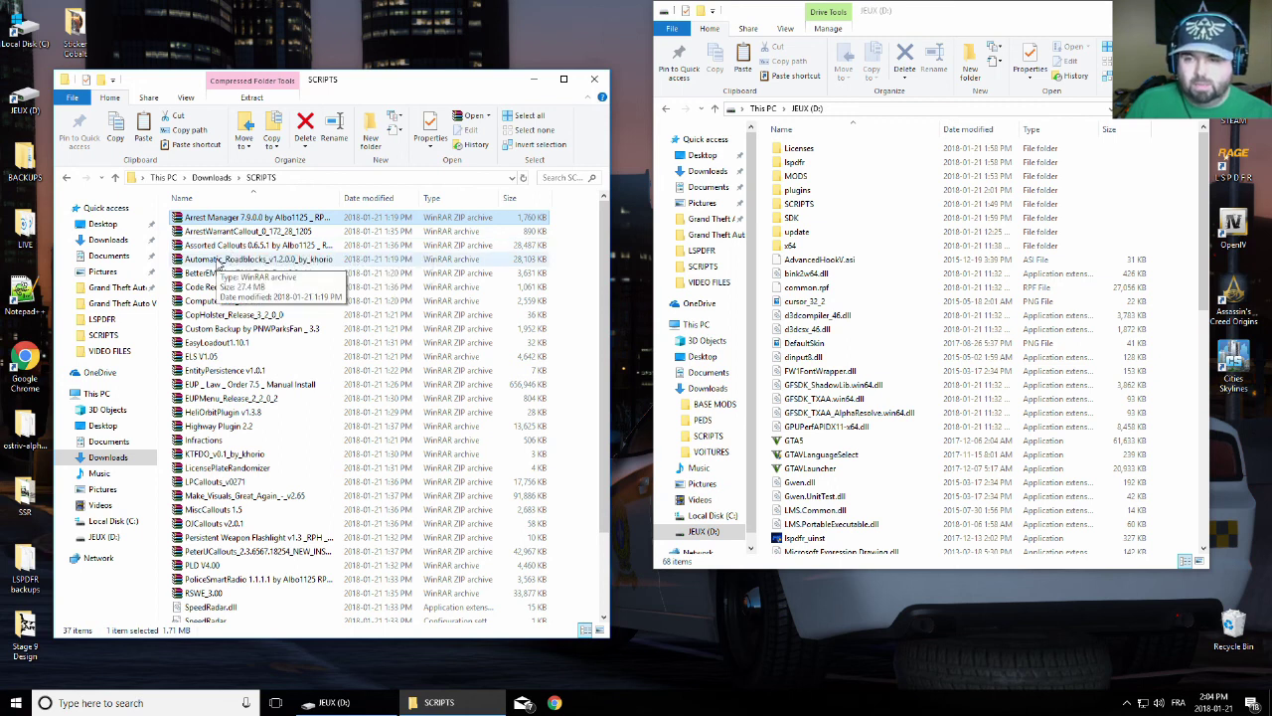
Extract the LSPDFR and Plugins folders and Khorio.Common.dll from the Automatic Roadblocks v1.2.0.0 archive into the root of JEUX (D:), and close the archive
double_click(217, 261)
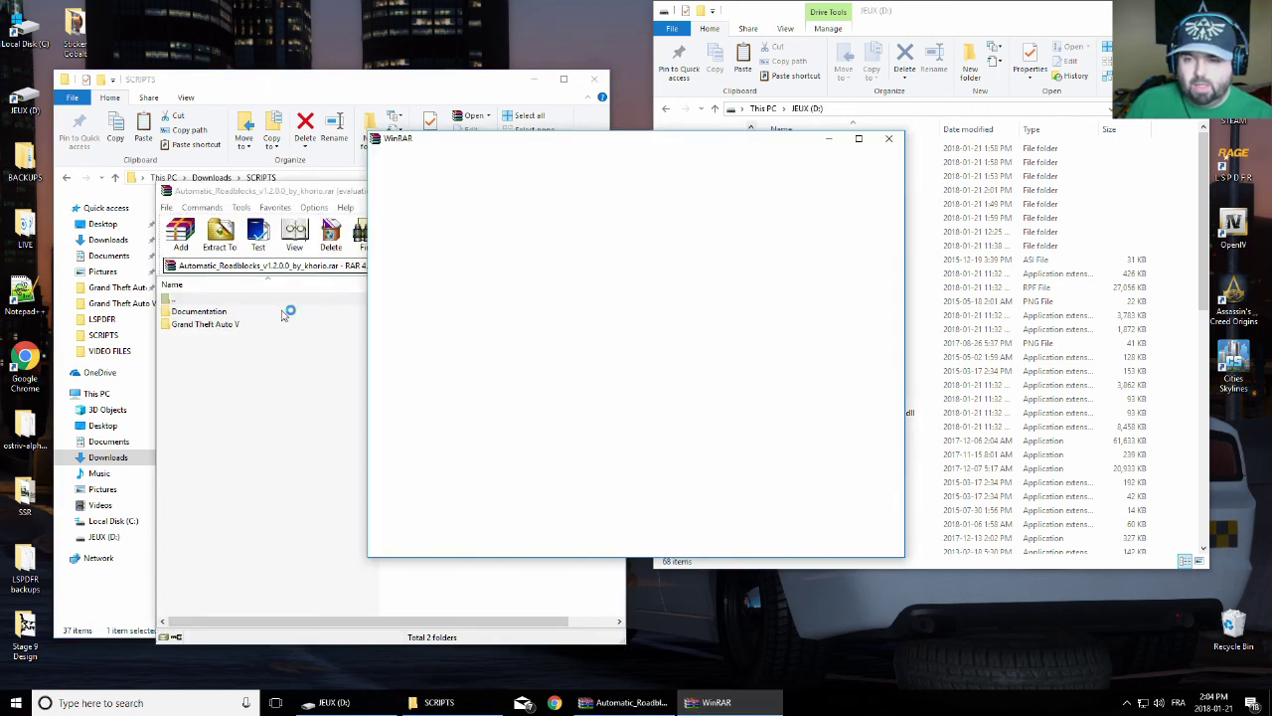
key("Escape")
key("Escape")
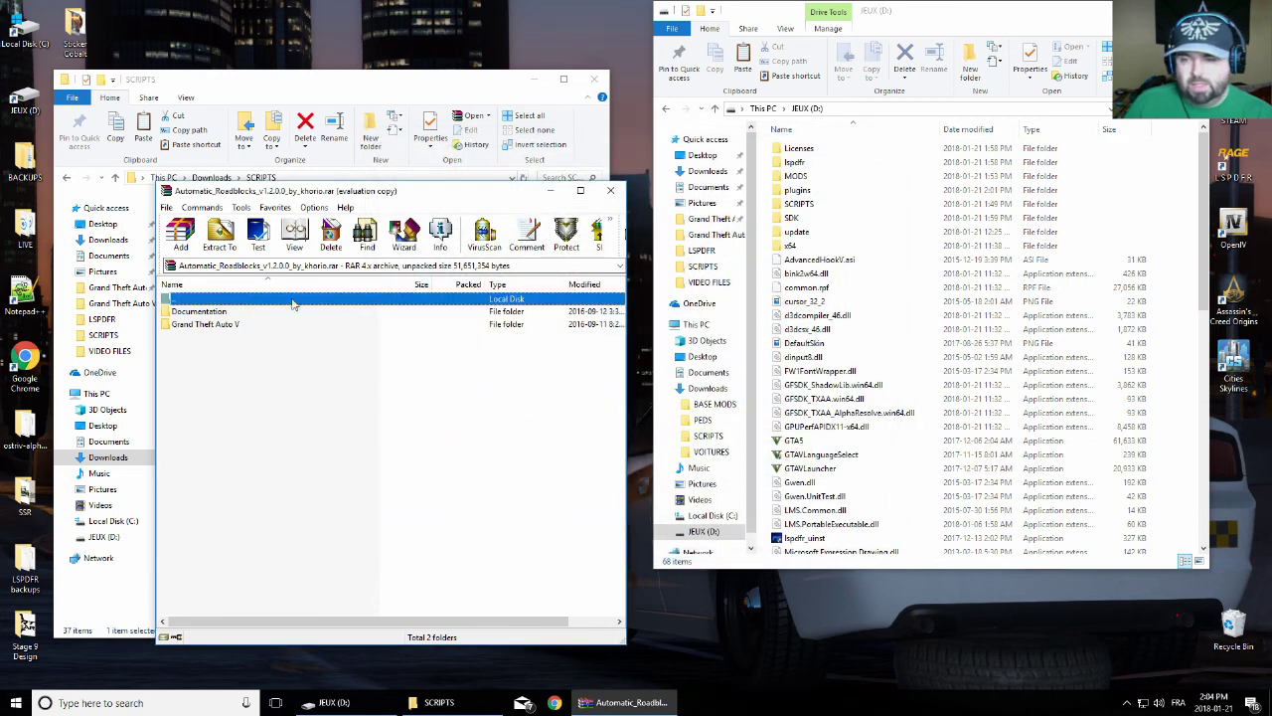
double_click(230, 325)
left_click_drag(222, 383, 954, 342)
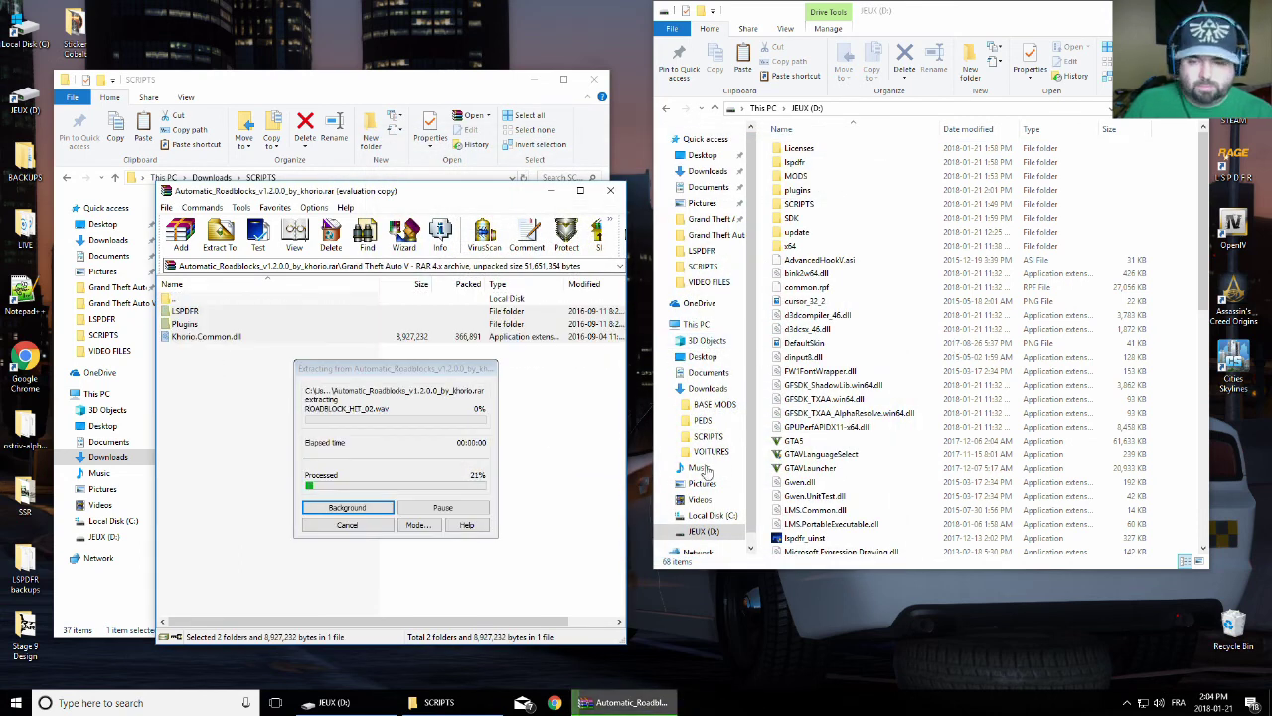
left_click(610, 190)
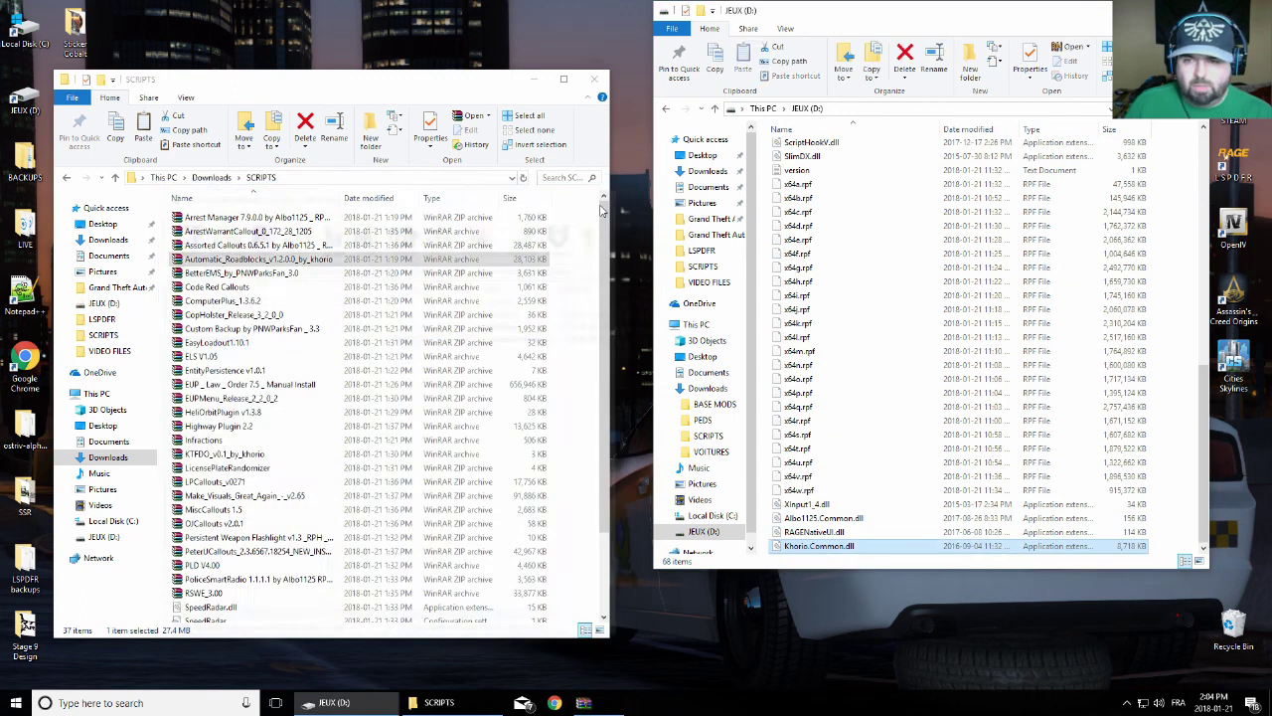
Open the GTA V folder inside the BetterEMS 3.0 archive, dismissing the licence reminder
double_click(230, 276)
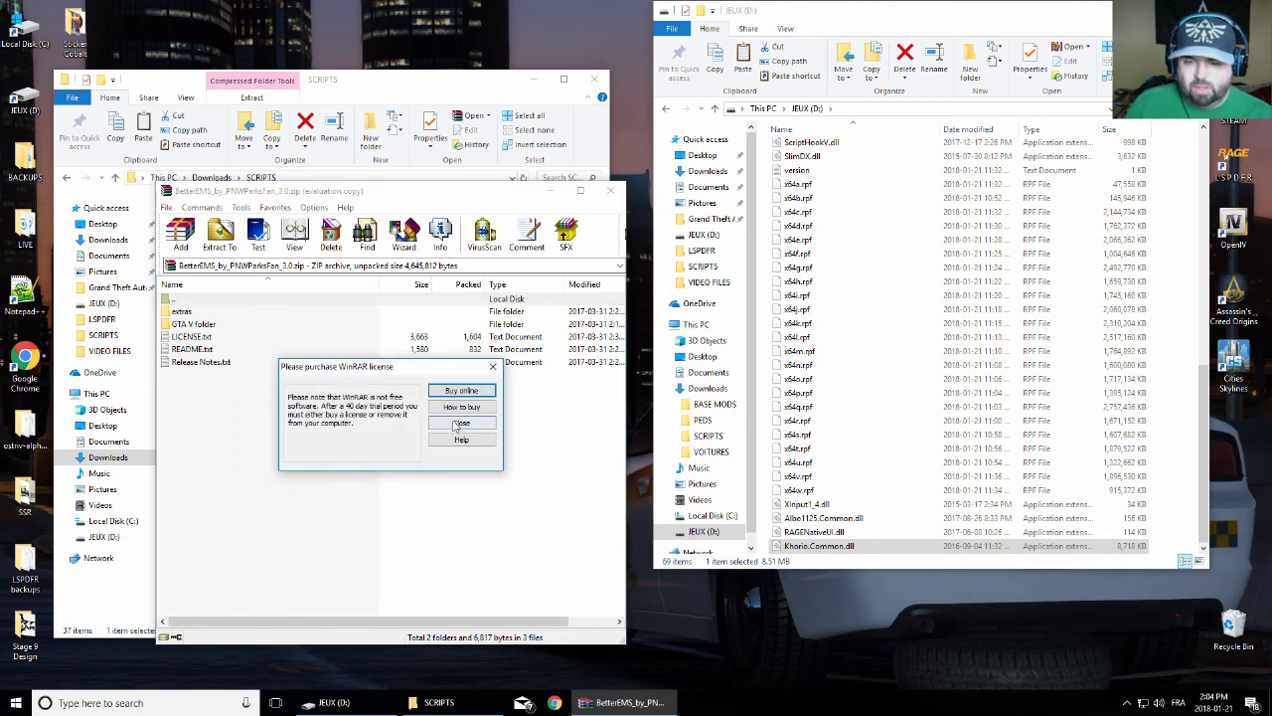
left_click(460, 424)
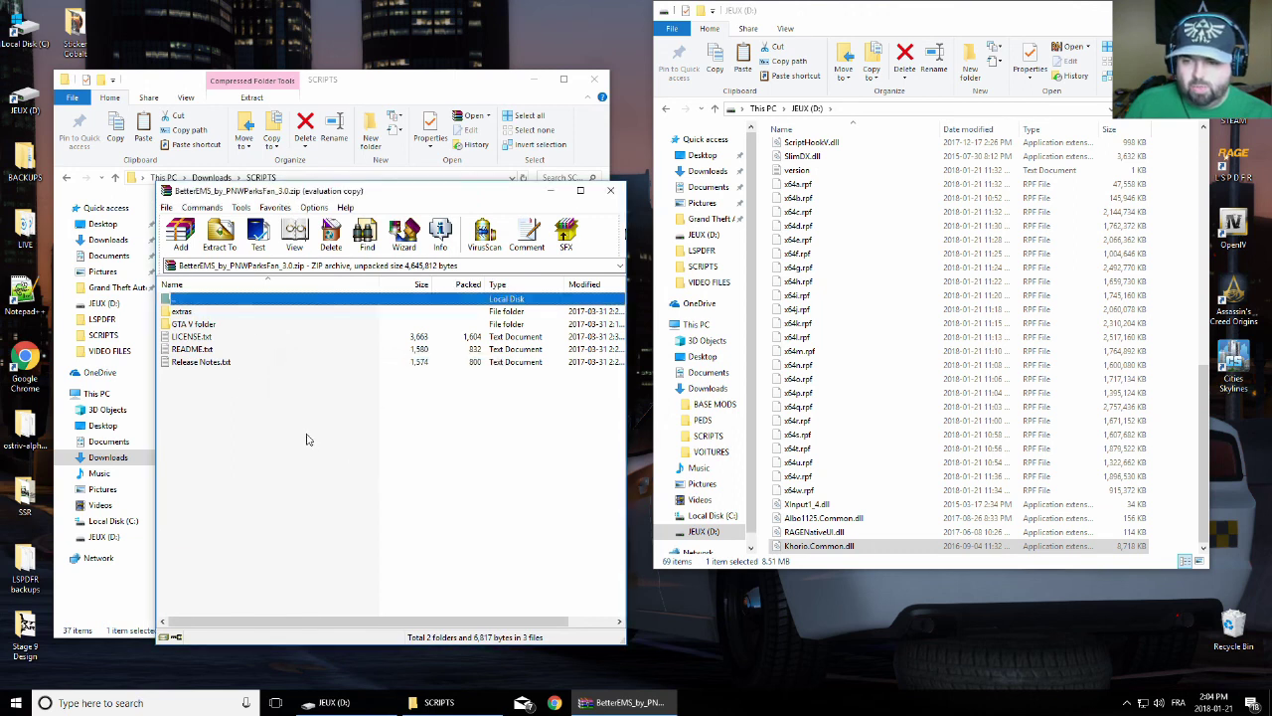
double_click(194, 324)
left_click_drag(209, 407, 184, 332)
left_click(199, 343)
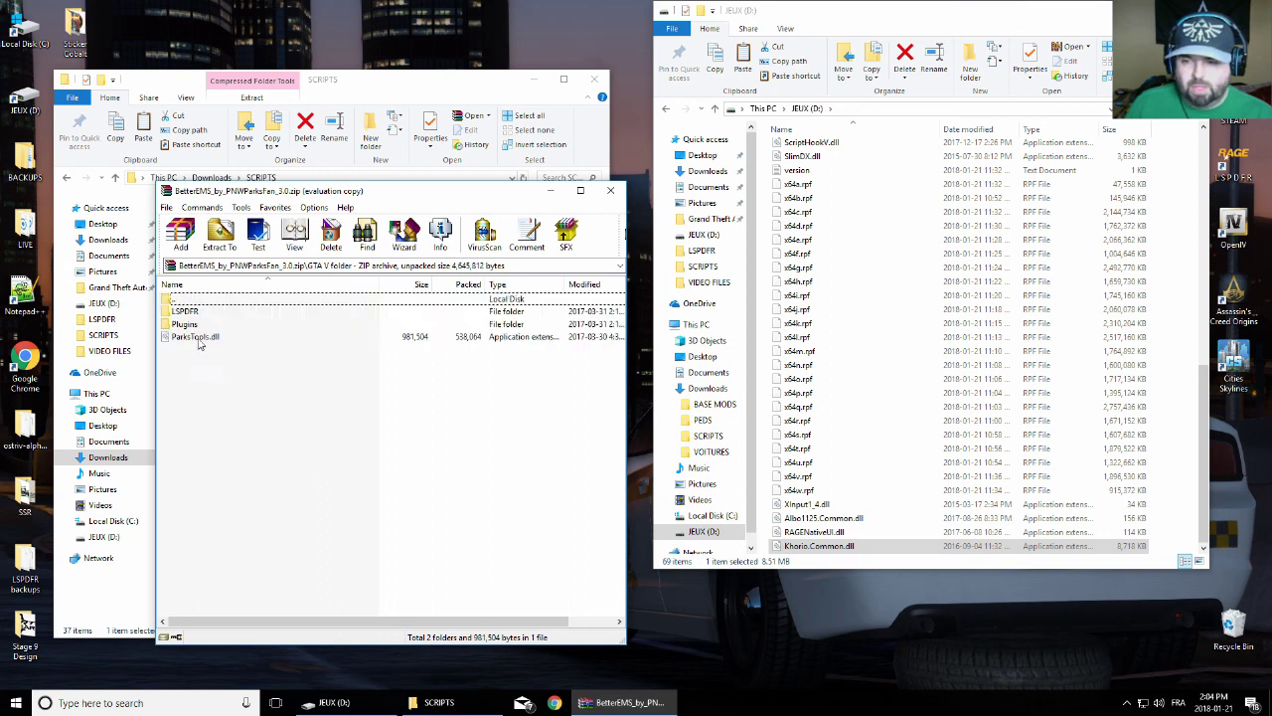
Examine the BetterEMS DLL and INI files in the archive's Plugins\LSPDFR folder
double_click(194, 324)
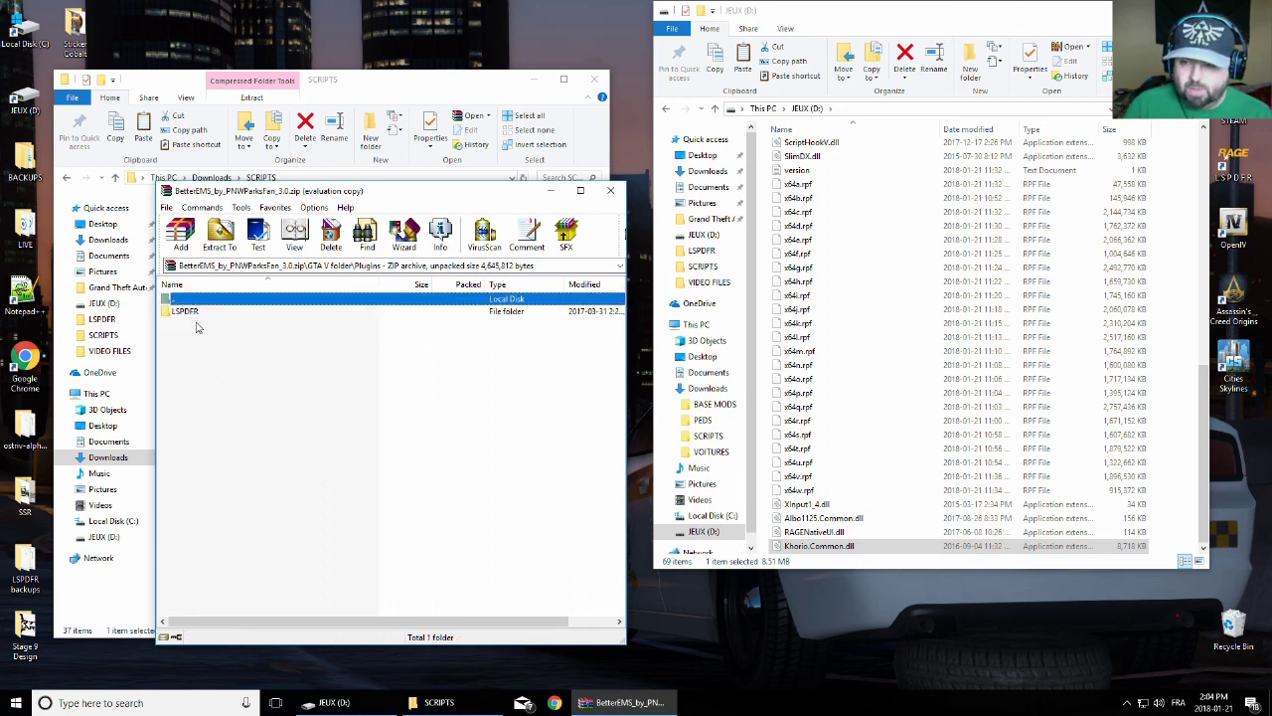
double_click(185, 311)
left_click(257, 406)
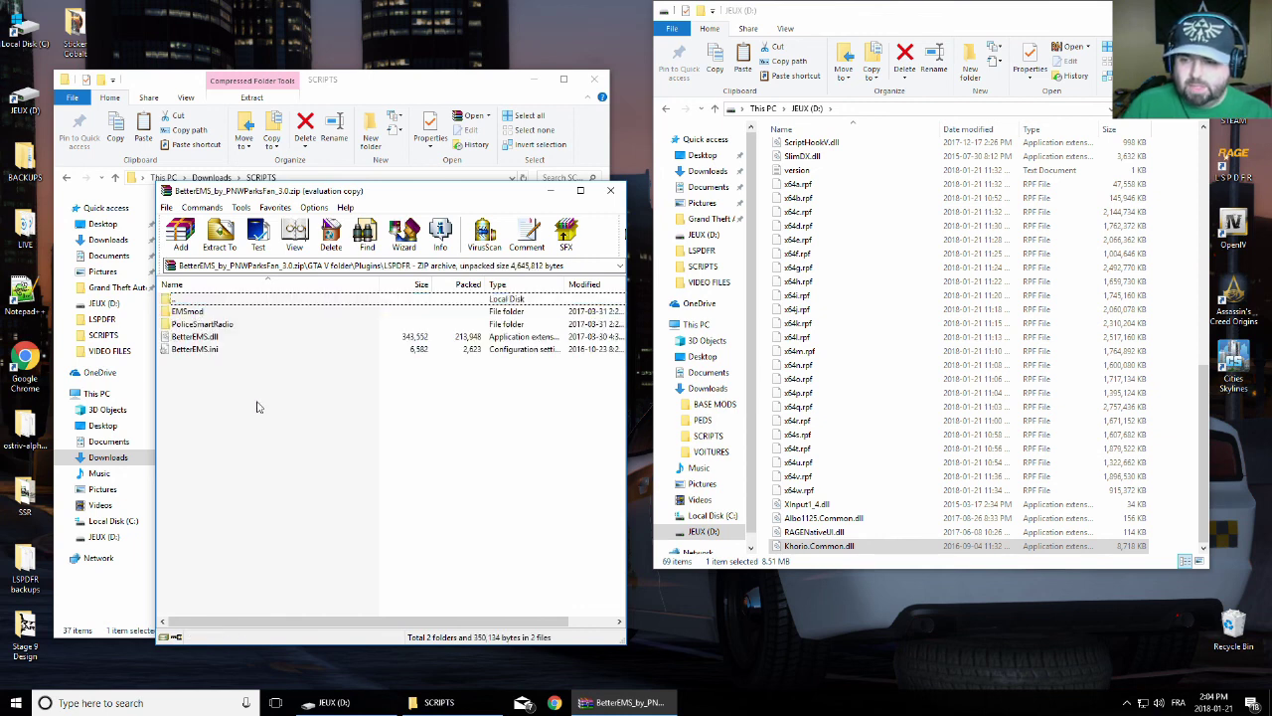
left_click(206, 348)
left_click(206, 337)
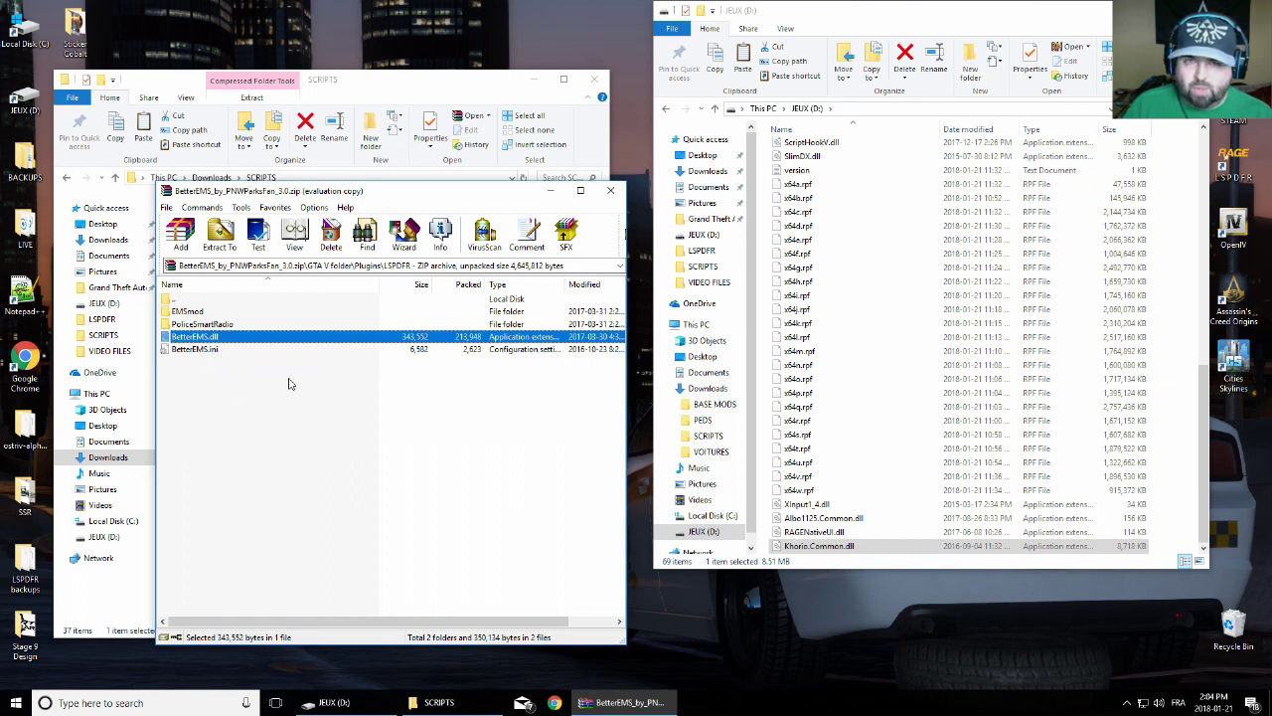
Inspect the installed plugin files in the plugins\LSPDFR folder on JEUX (D:), and return to the drive's root
scroll(880, 327, "up", 13)
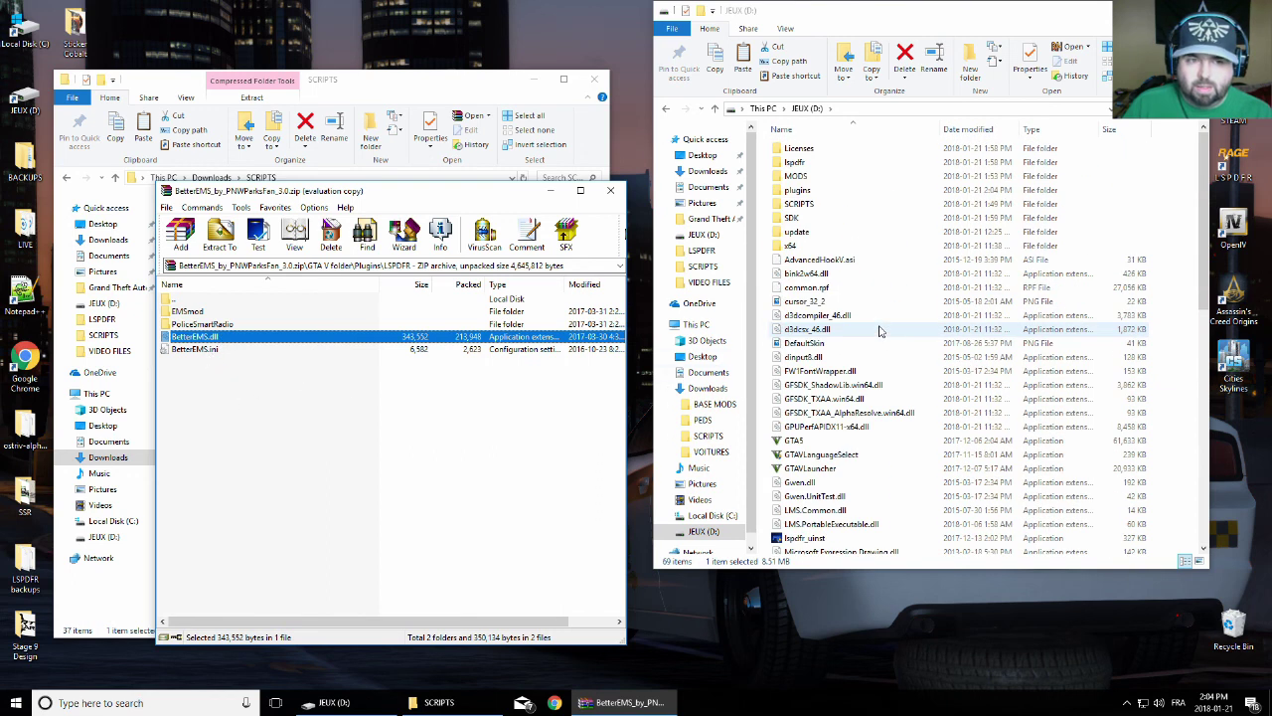
double_click(801, 190)
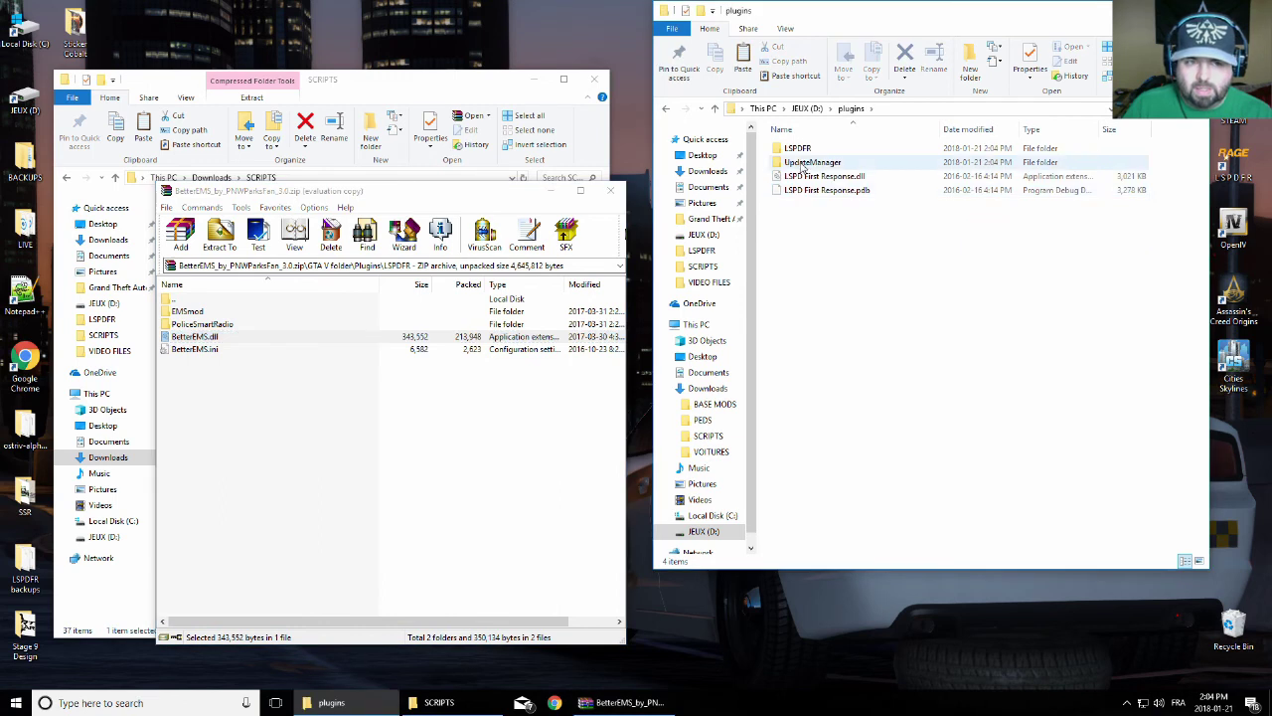
double_click(813, 272)
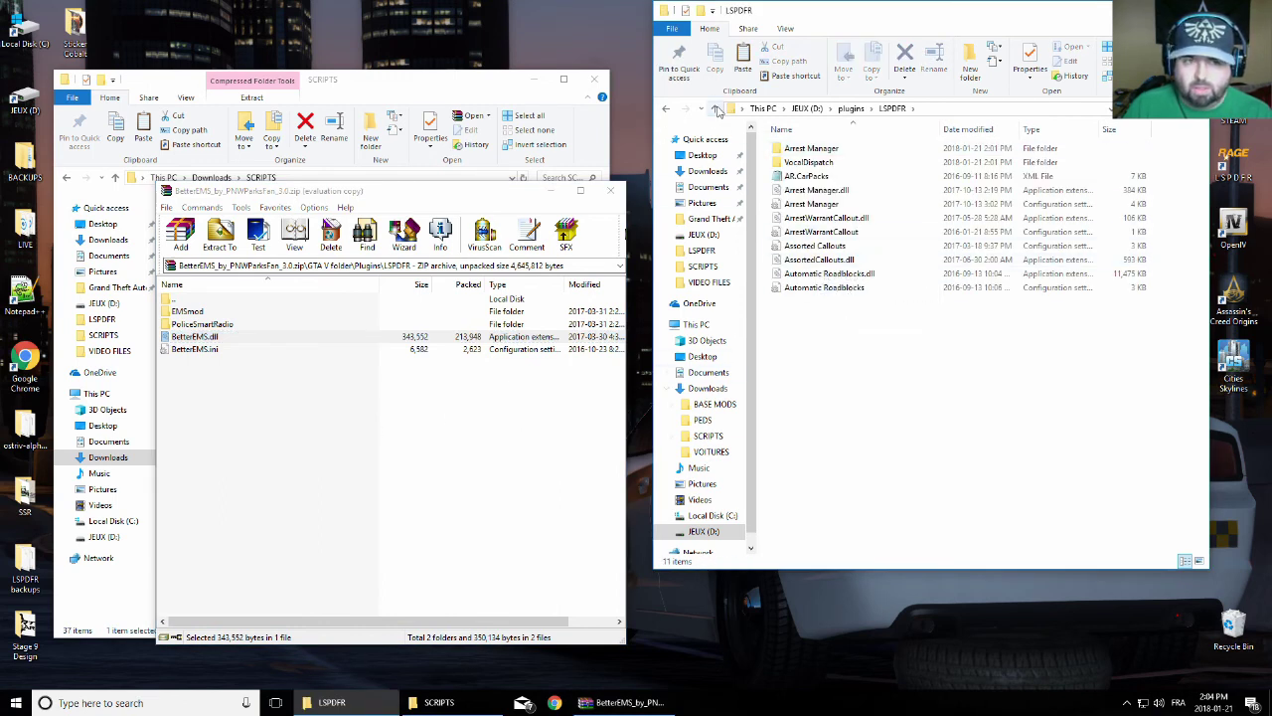
left_click(717, 109)
left_click(718, 109)
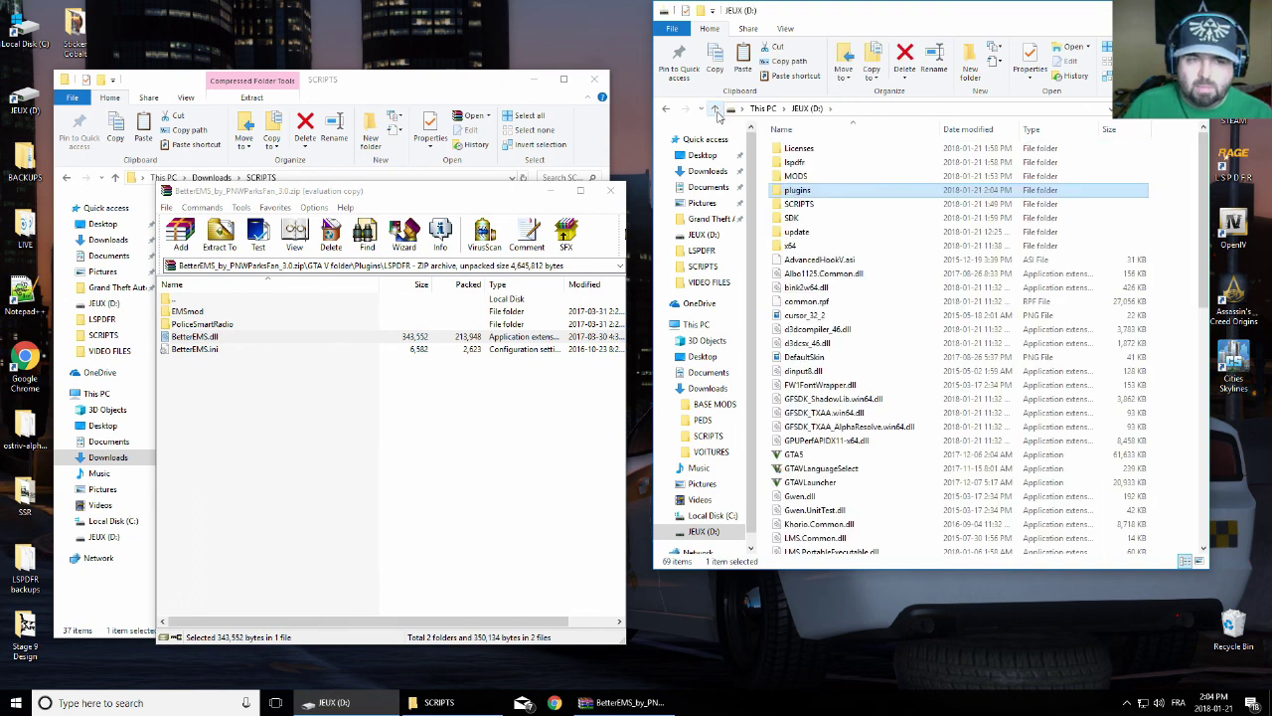
left_click(292, 450)
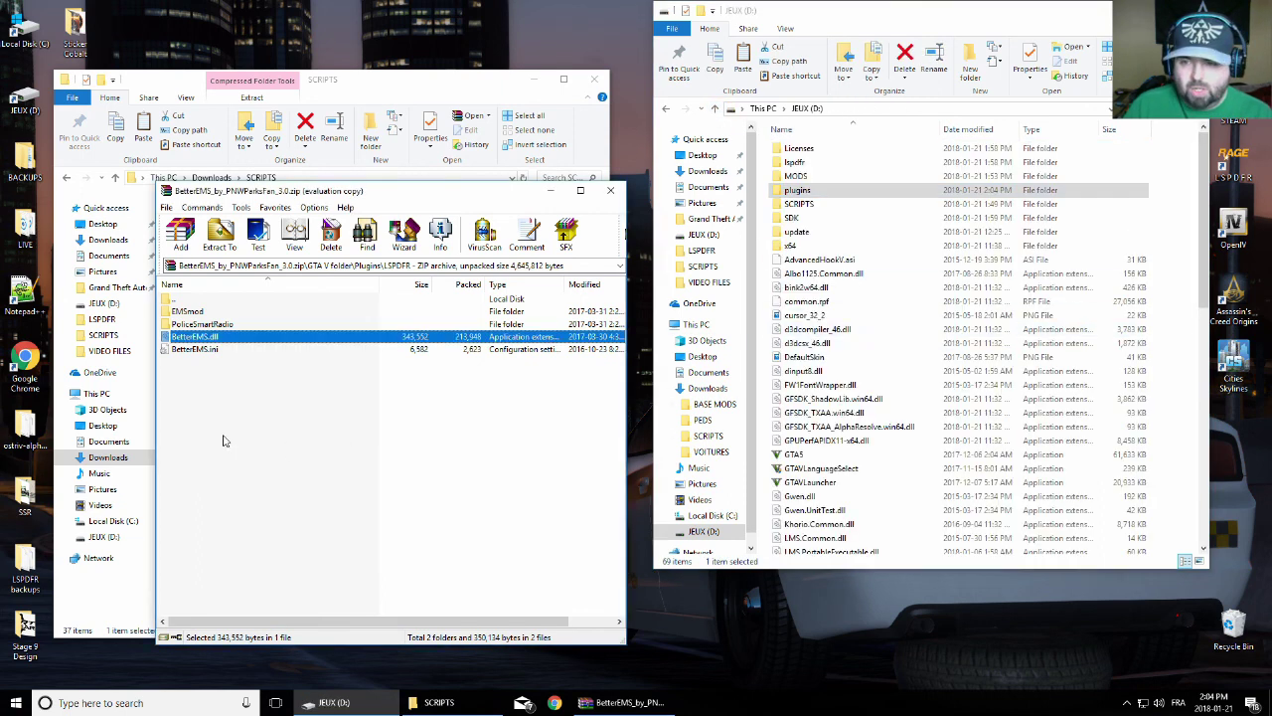
Extract the LSPDFR and Plugins folders and ParksTools.dll from the BetterEMS archive's GTA V folder into the root of JEUX (D:), and close the archive
double_click(183, 300)
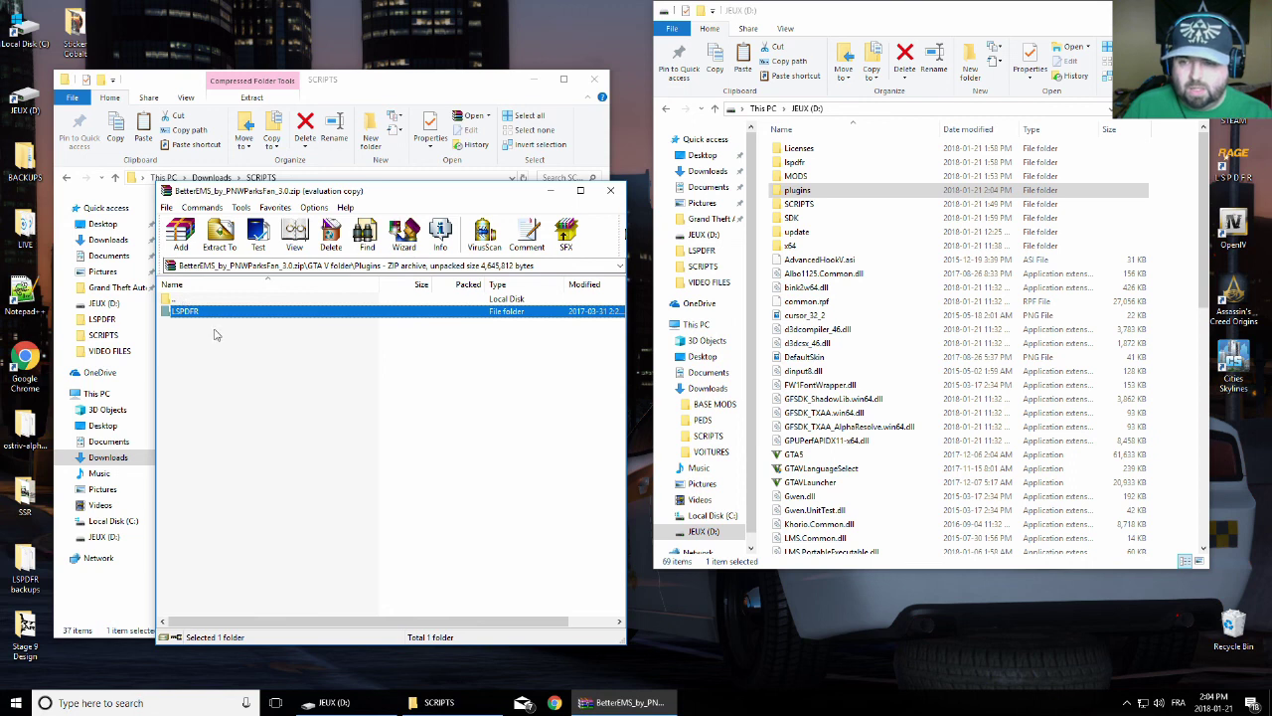
double_click(183, 300)
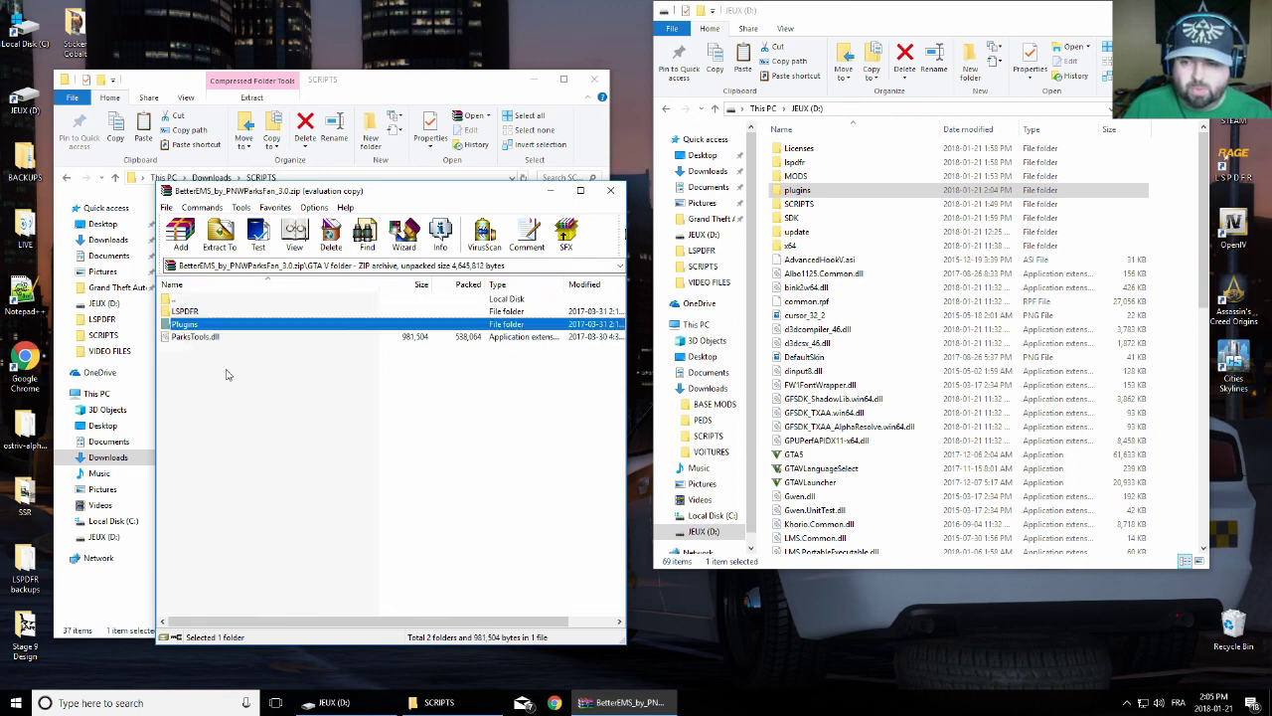
left_click_drag(243, 402, 923, 360)
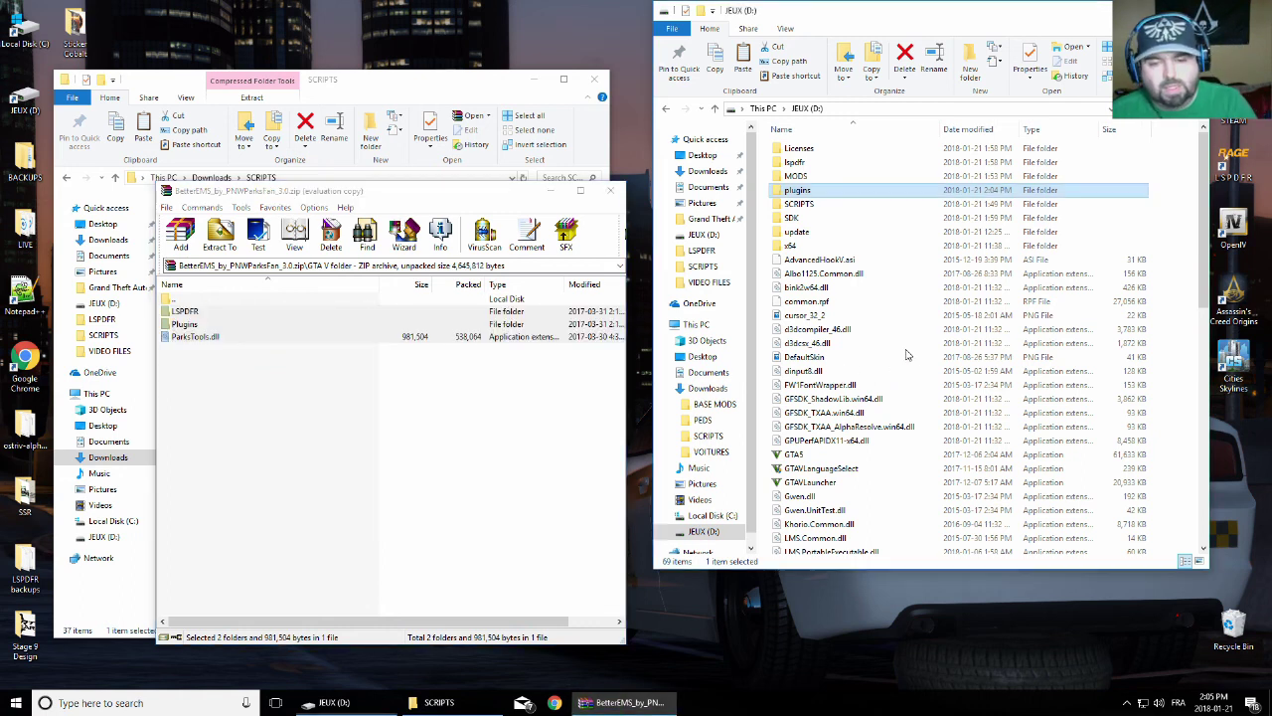
left_click(611, 190)
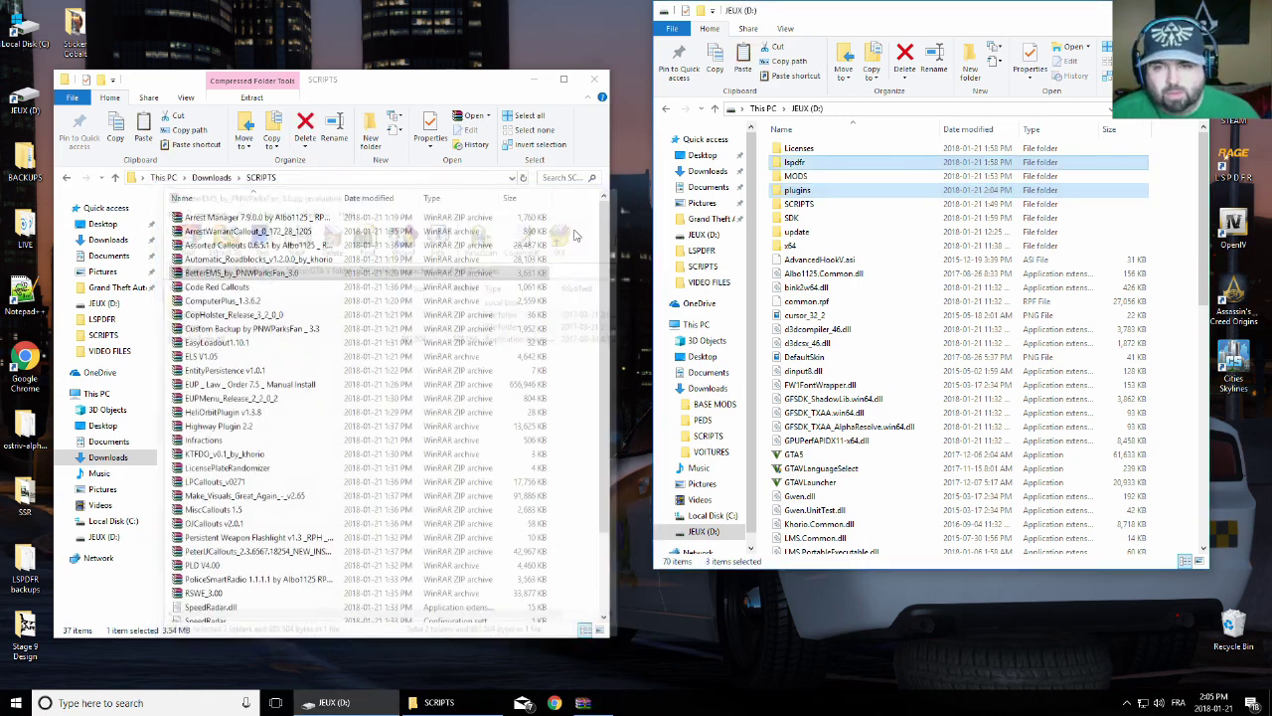
Extract the LSPDFR and Plugins folders from the Code Red Callouts archive into the root of JEUX (D:), dismissing the licence reminder
left_click(219, 287)
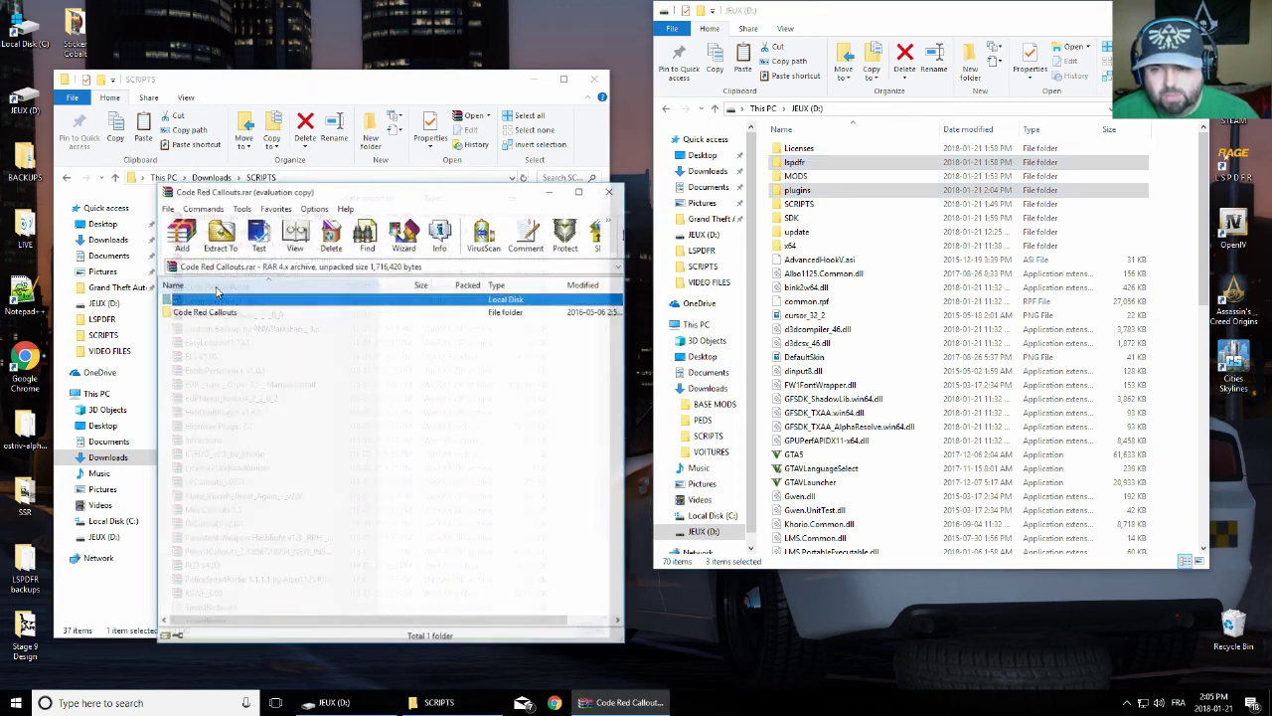
double_click(215, 310)
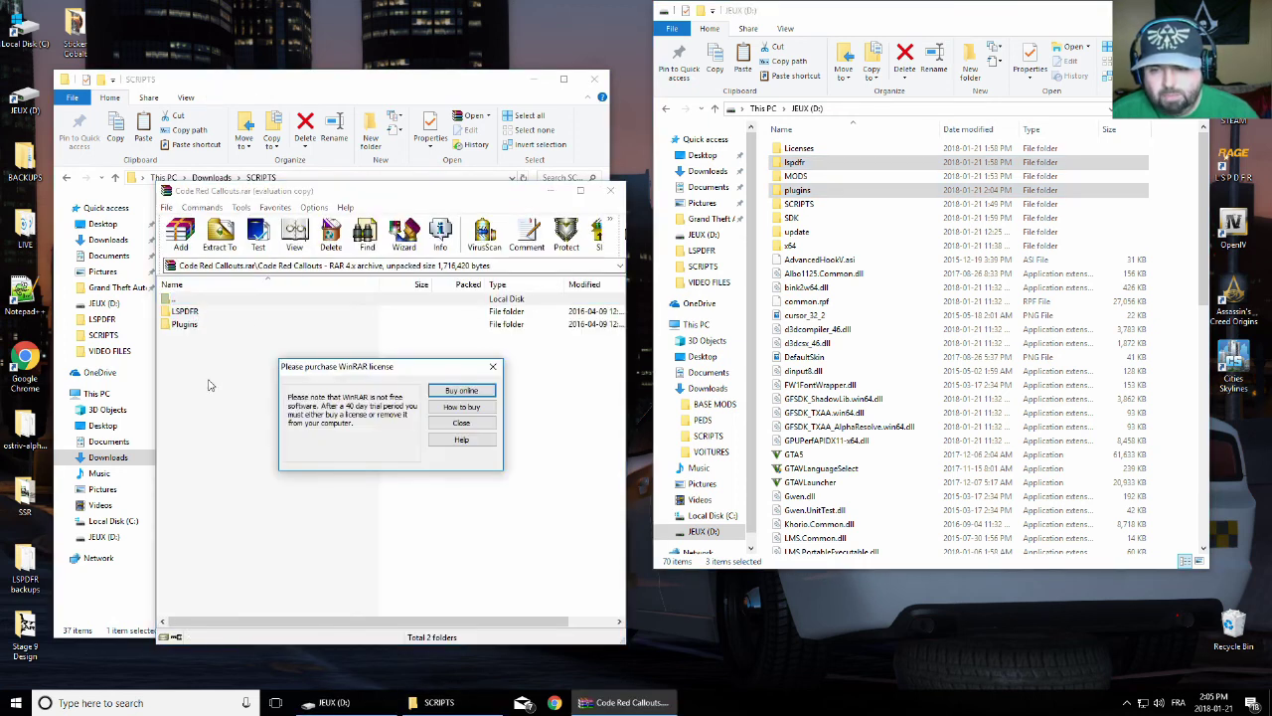
left_click(460, 407)
left_click_drag(289, 407, 898, 359)
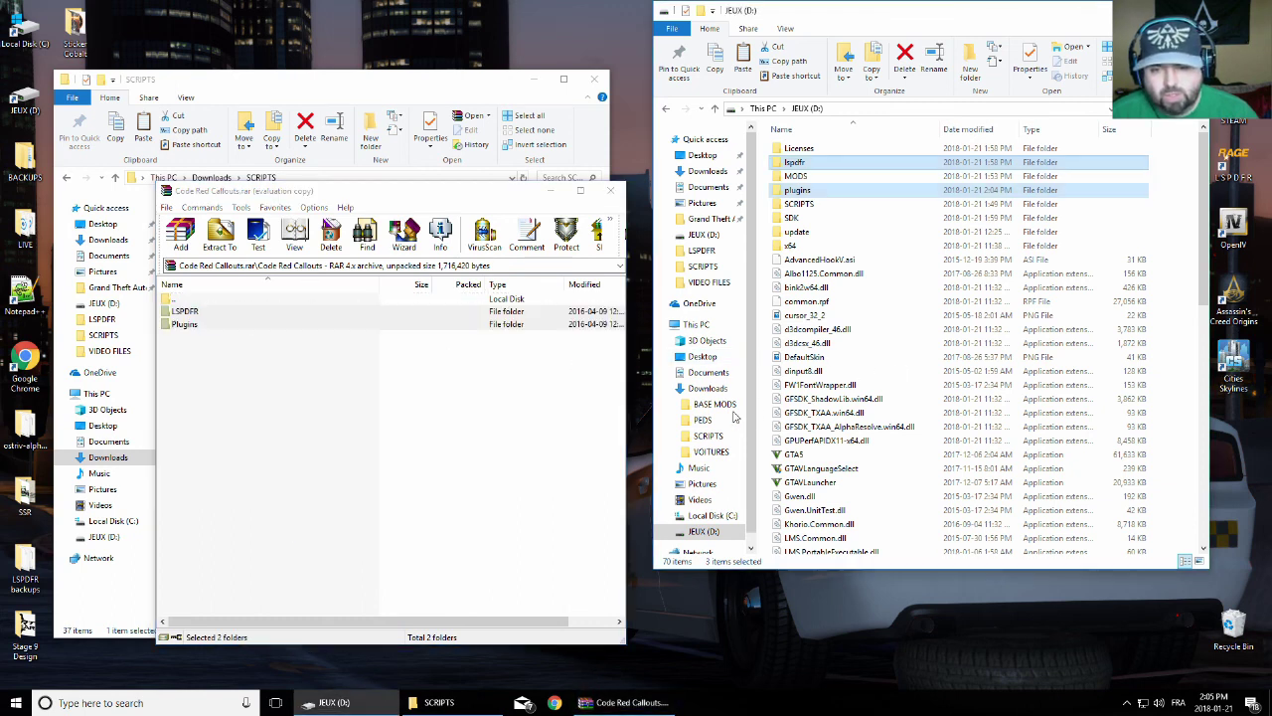
Close the Code Red Callouts archive and extract the Plugins folder from ComputerPlus_1.3.6.2's GTA V Main Folder into the root of JEUX (D:)
left_click(610, 190)
left_click(224, 302)
double_click(224, 308)
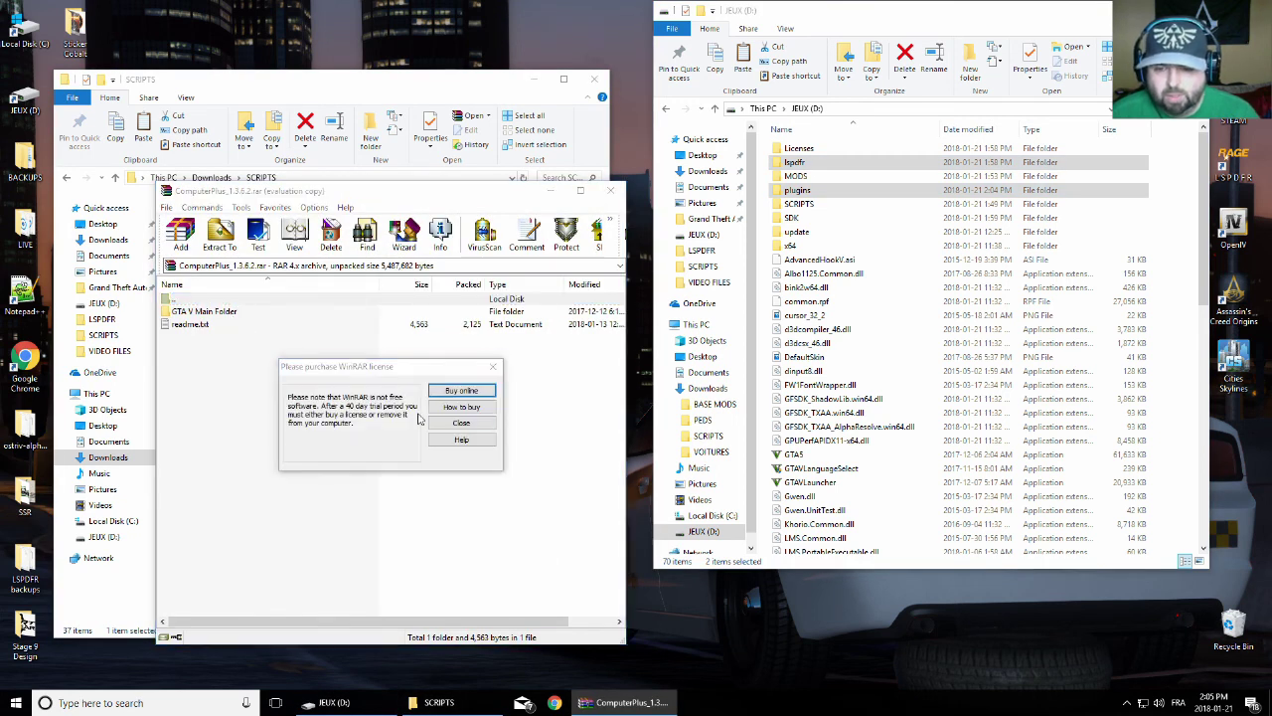
key("Escape")
double_click(235, 313)
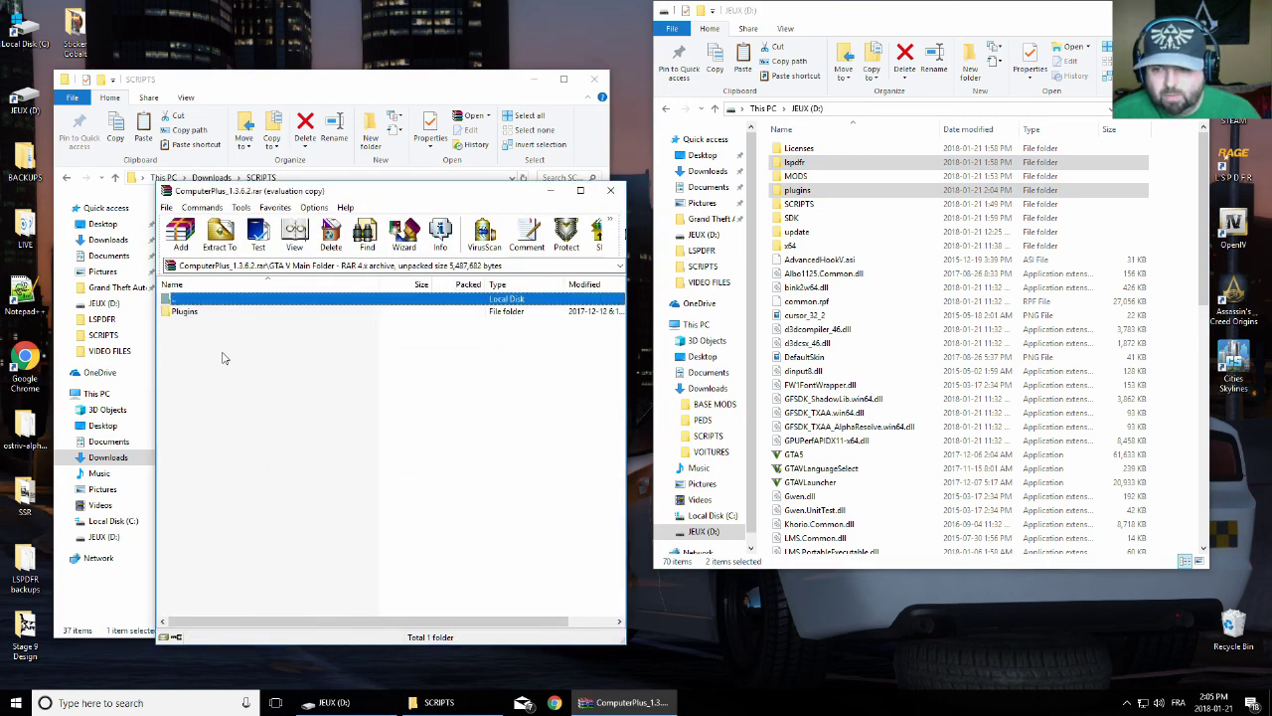
left_click(183, 312)
left_click_drag(184, 314, 948, 380)
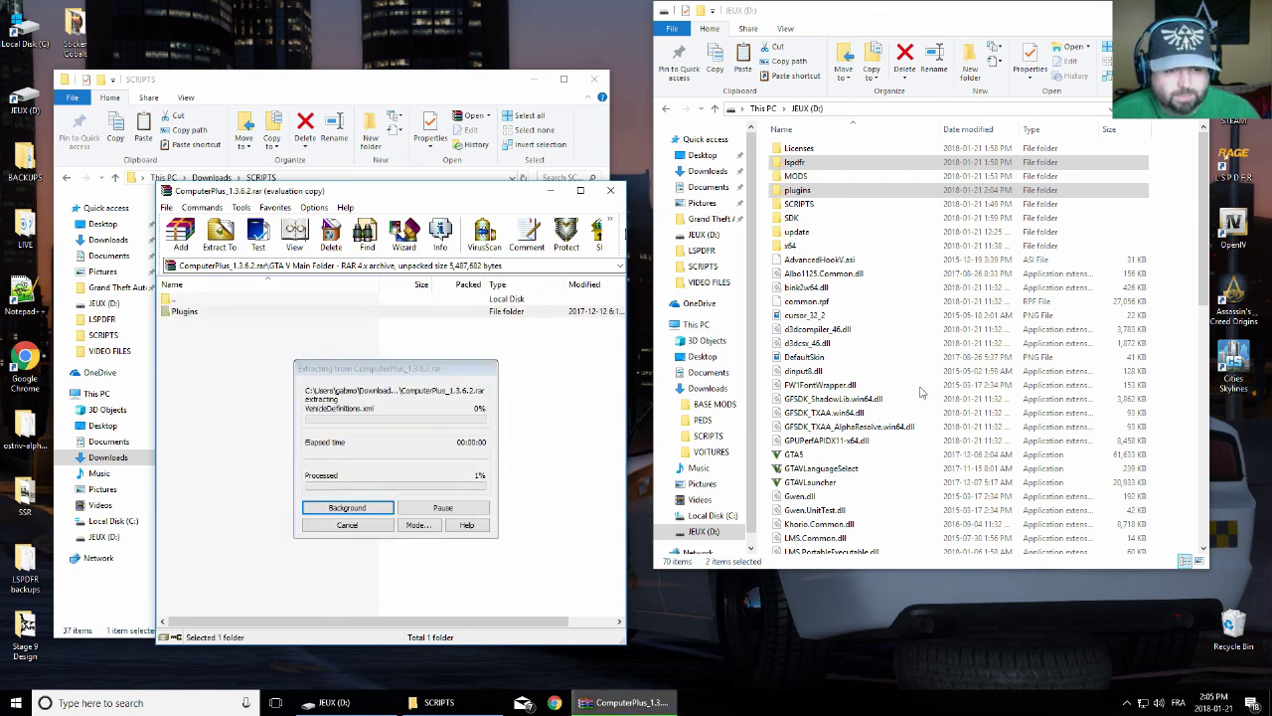
left_click(609, 190)
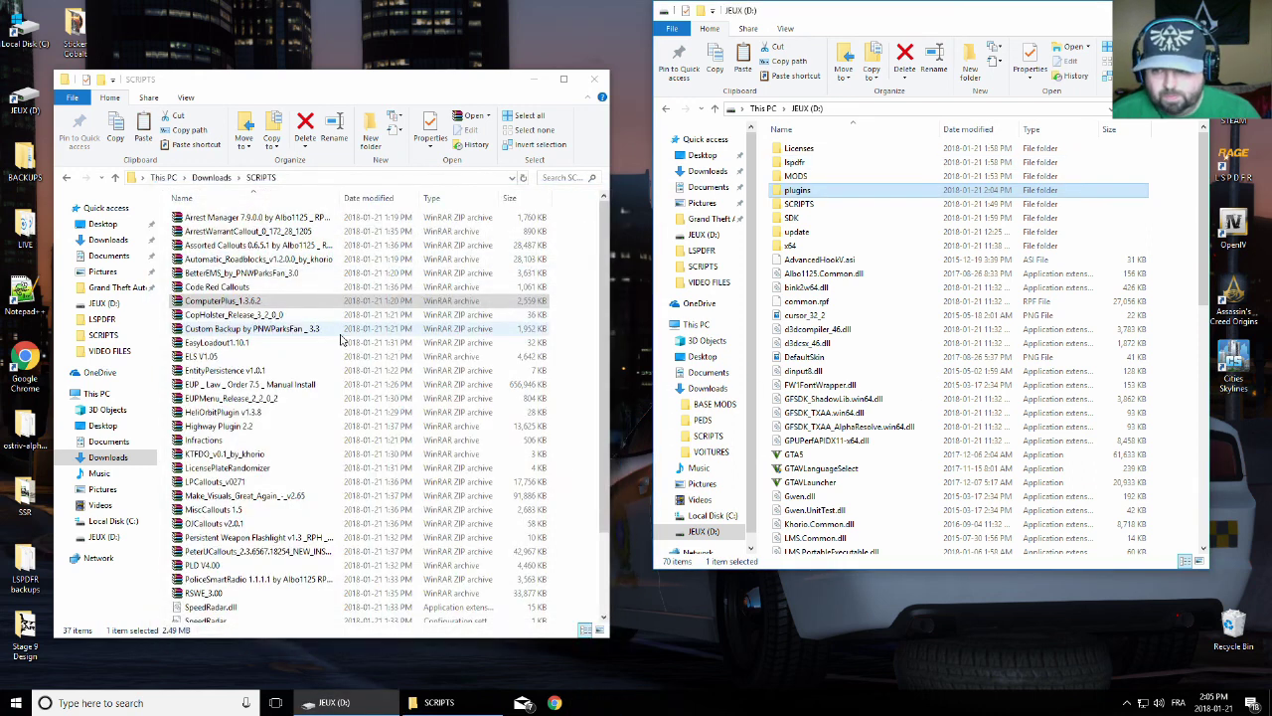
Extract the Plugins folder from the CopHolster_Release_3_2_0_0 archive into the root of JEUX (D:), and close the archive
double_click(237, 315)
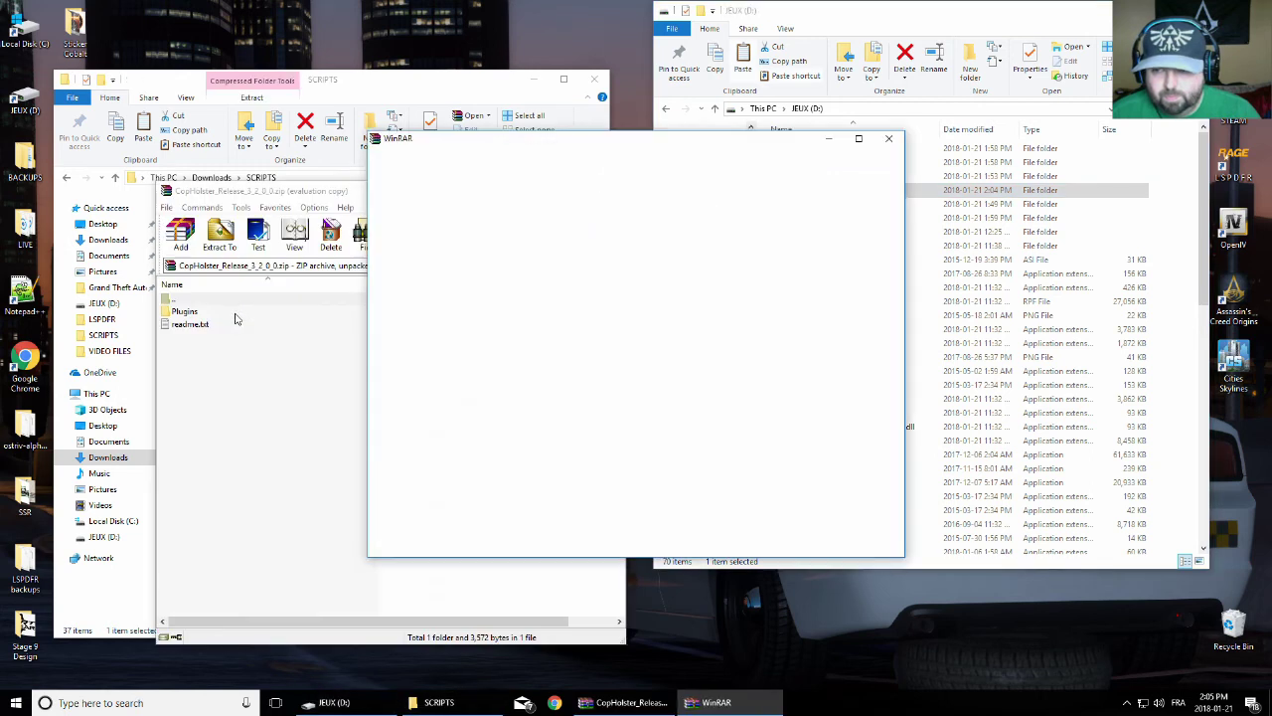
left_click(888, 138)
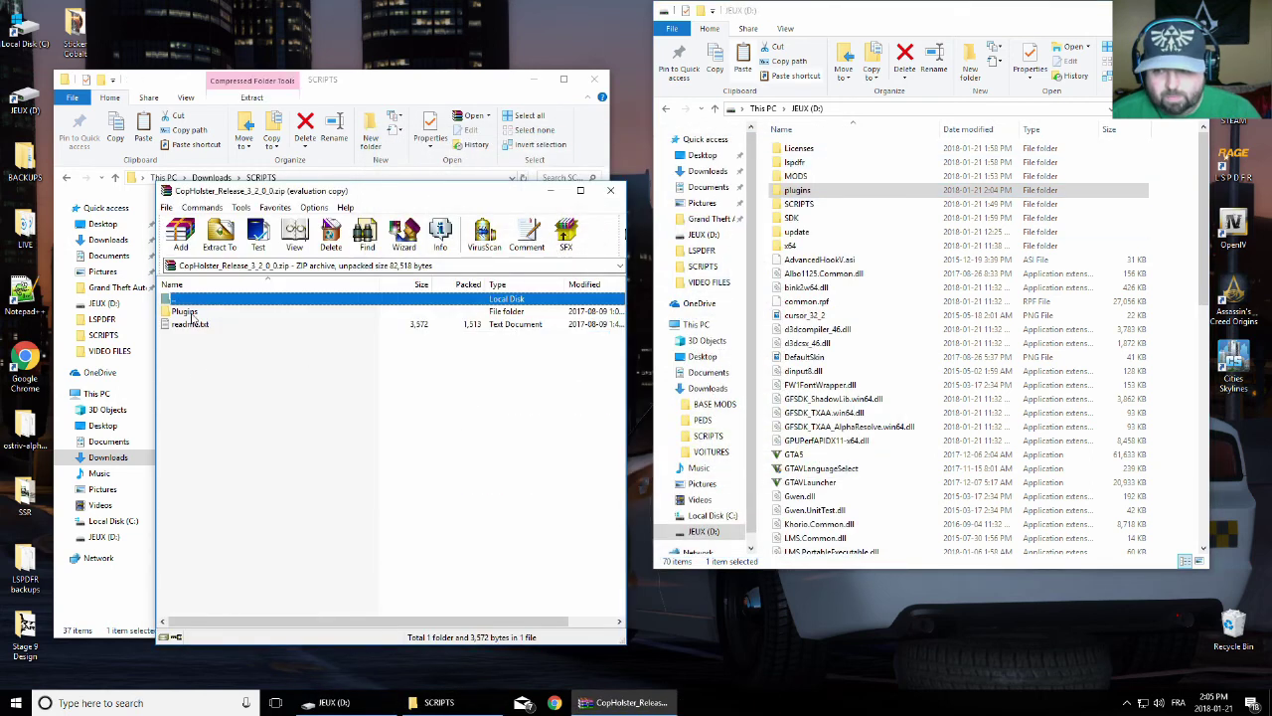
left_click_drag(195, 315, 902, 361)
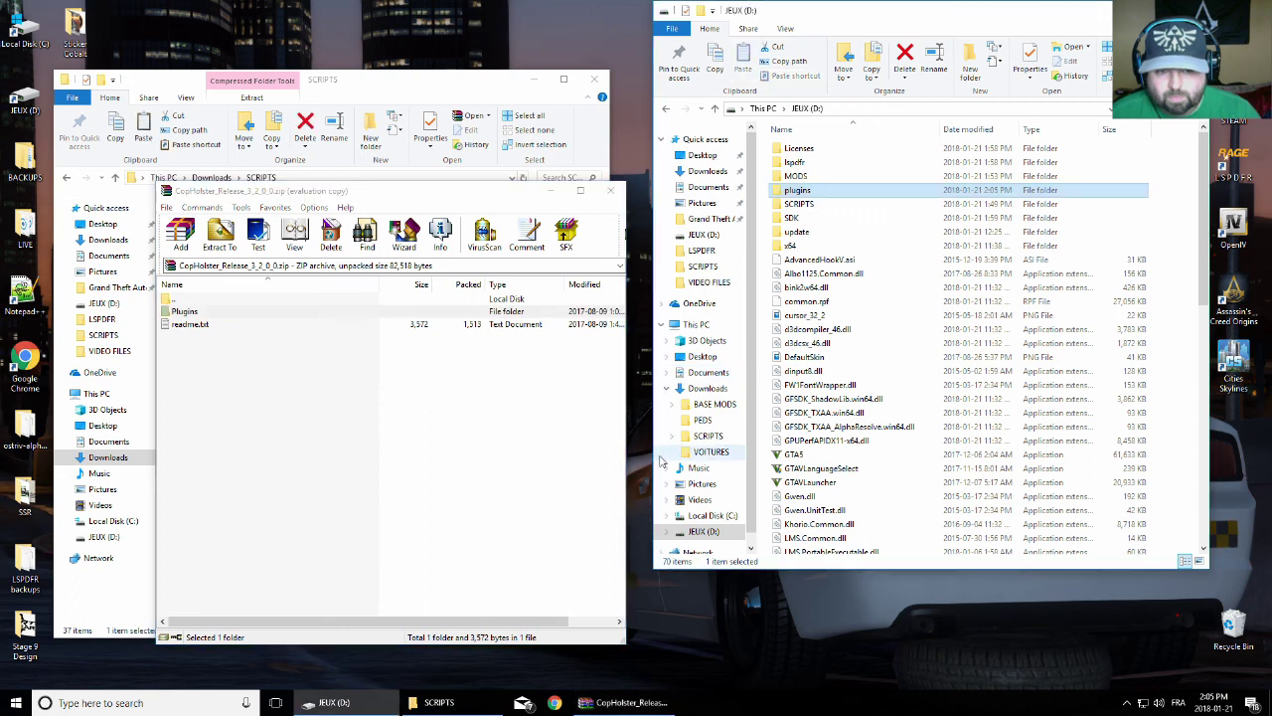
left_click(611, 190)
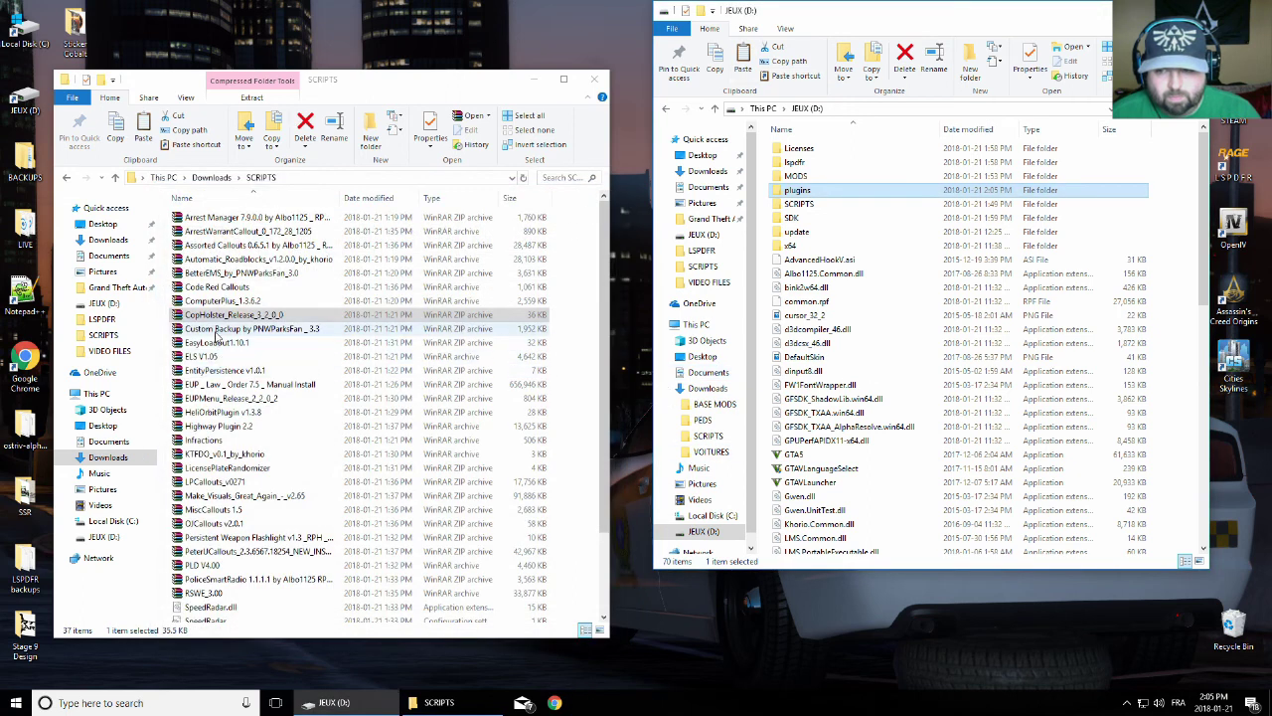
Extract the Plugins folder and all DLL files from the Custom Backup archive's COPY INTO GTA V FOLDER into the root of JEUX (D:)
left_click(221, 331)
double_click(220, 331)
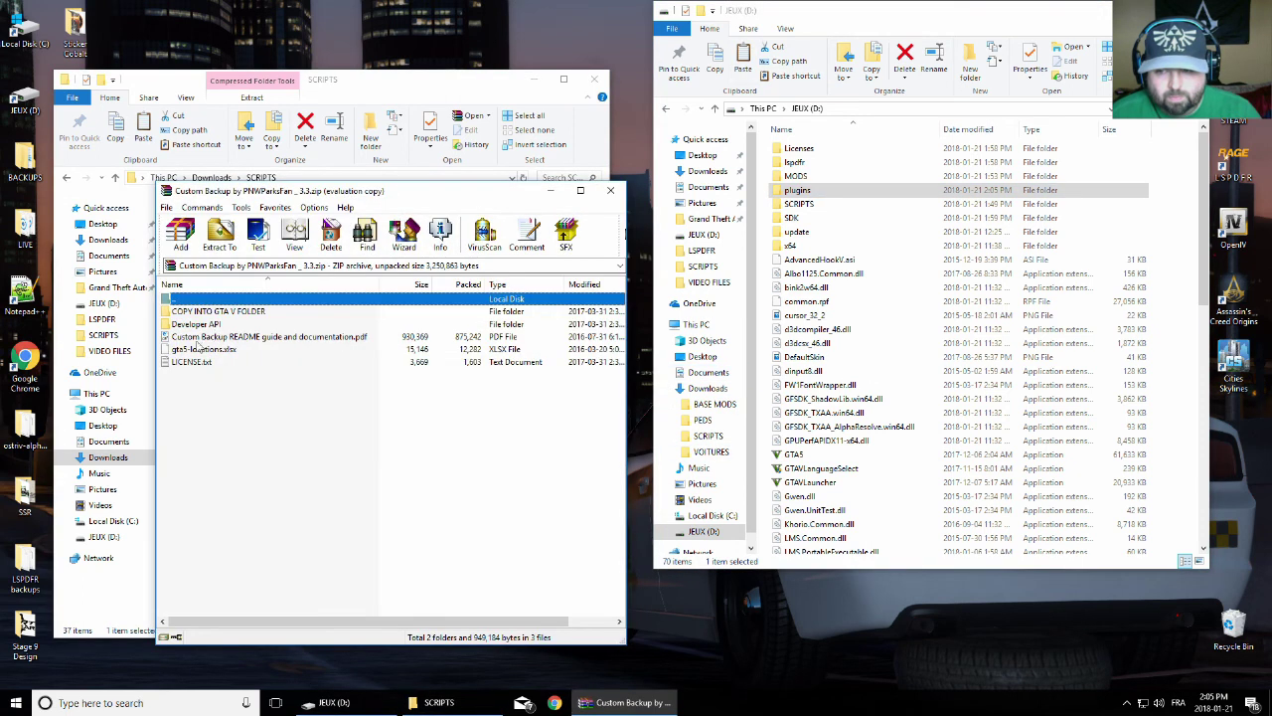
left_click(448, 424)
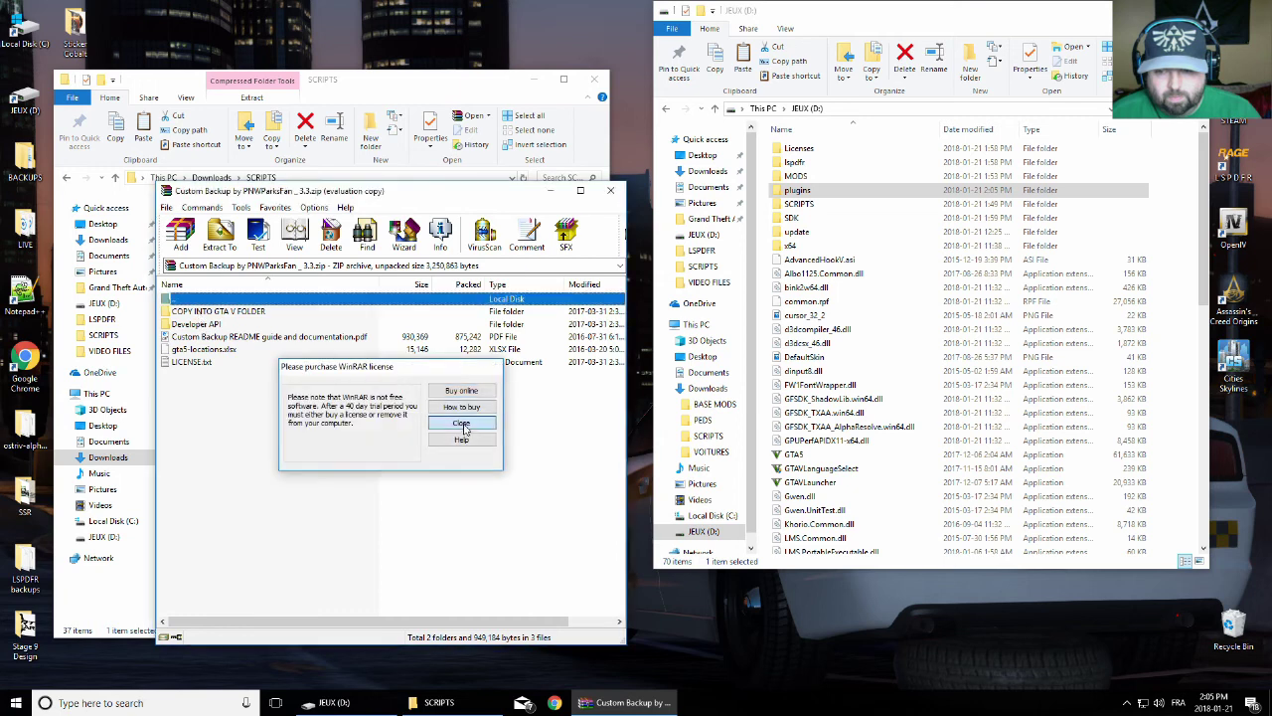
double_click(238, 312)
left_click_drag(243, 425, 187, 310)
left_click_drag(676, 392, 944, 390)
left_click(612, 248)
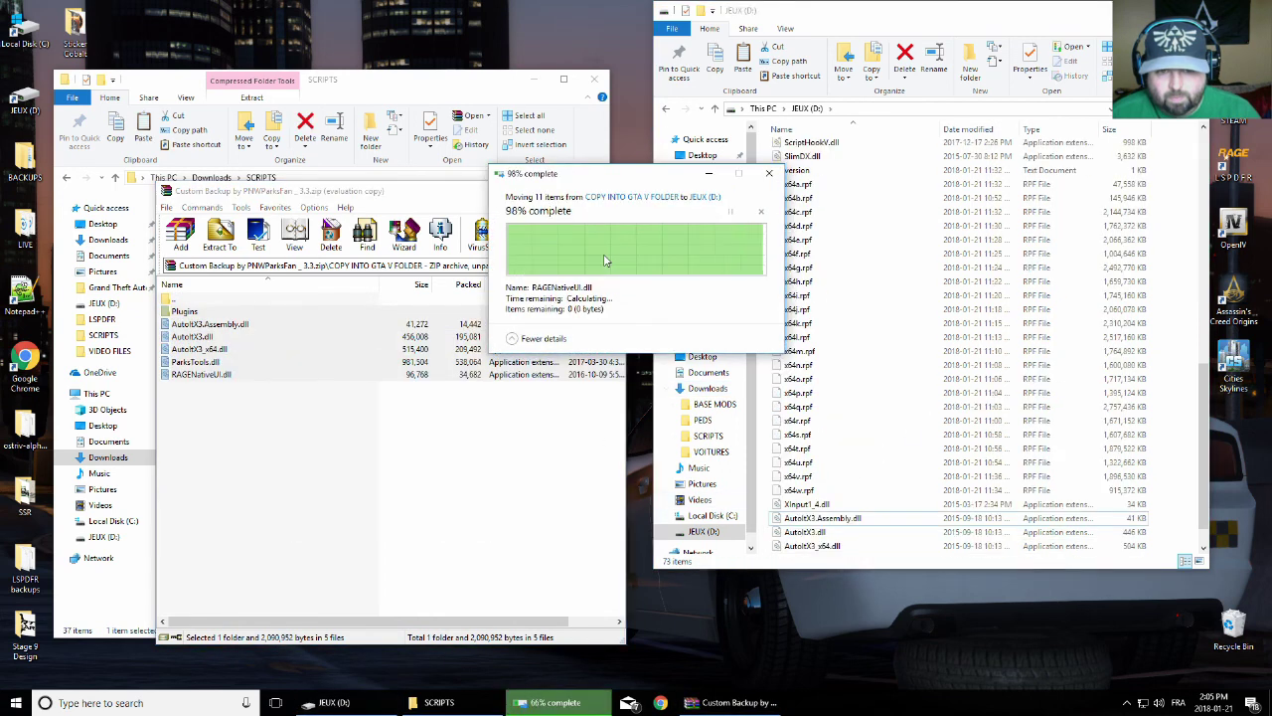
left_click(610, 192)
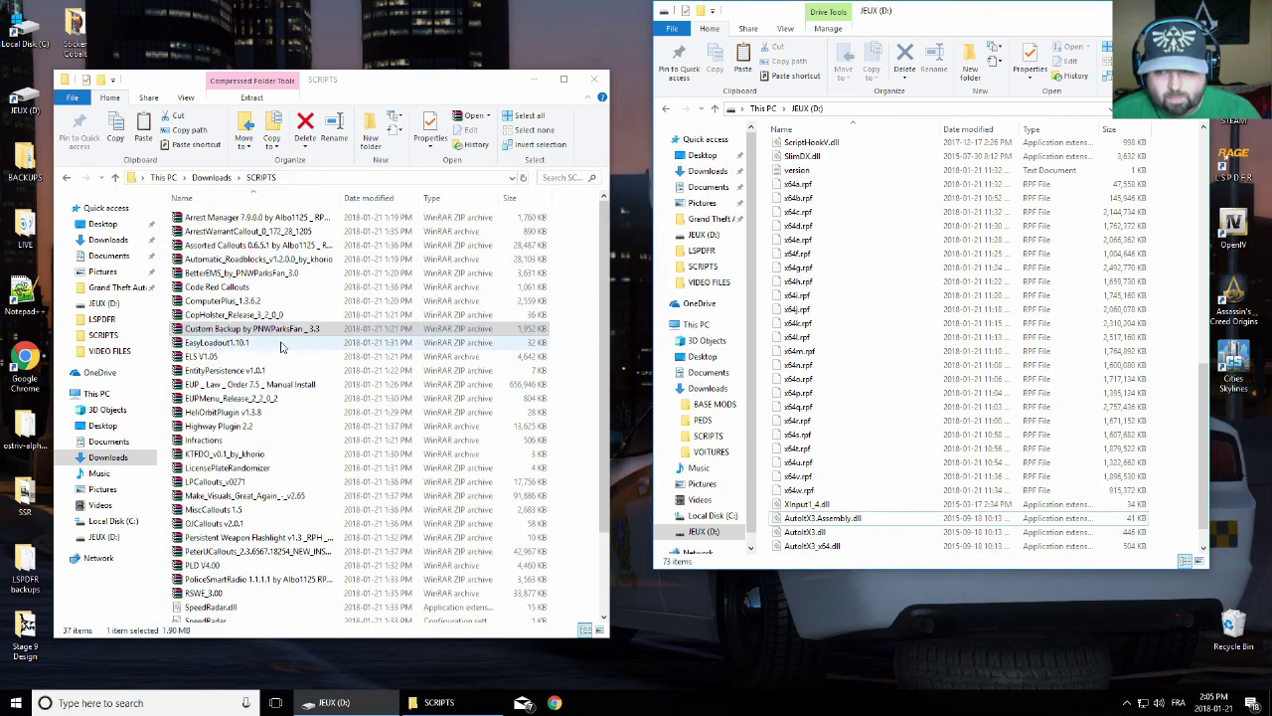
Extract the Plugins folder from the EasyLoadout1.10.1 archive's Grand Theft Auto V folder into the root of JEUX (D:), and close the archive
double_click(213, 343)
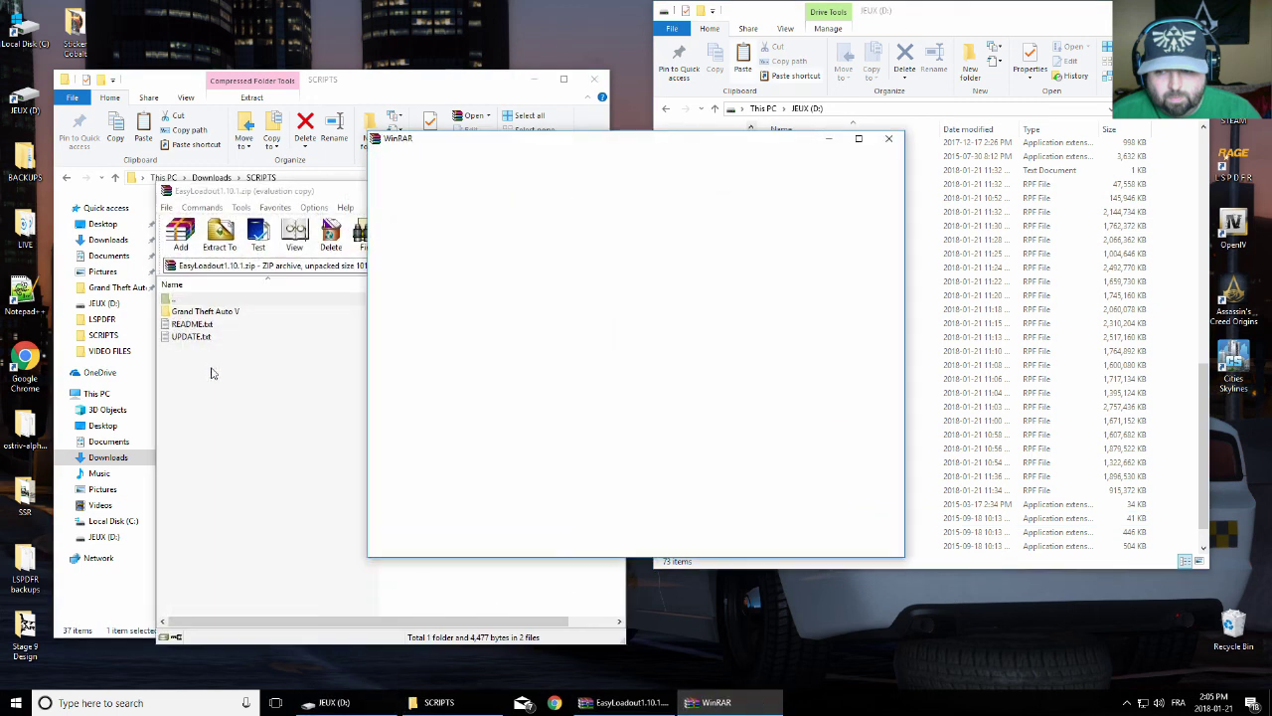
left_click(888, 138)
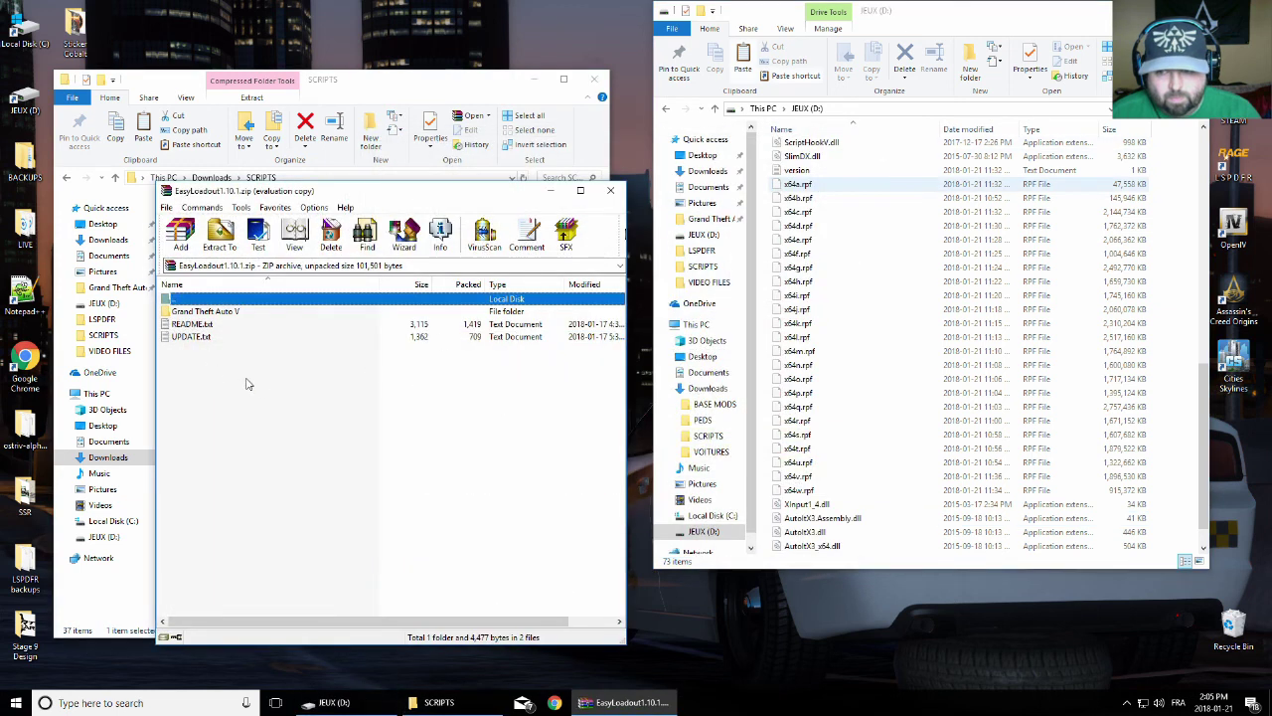
double_click(204, 311)
left_click_drag(189, 311, 947, 408)
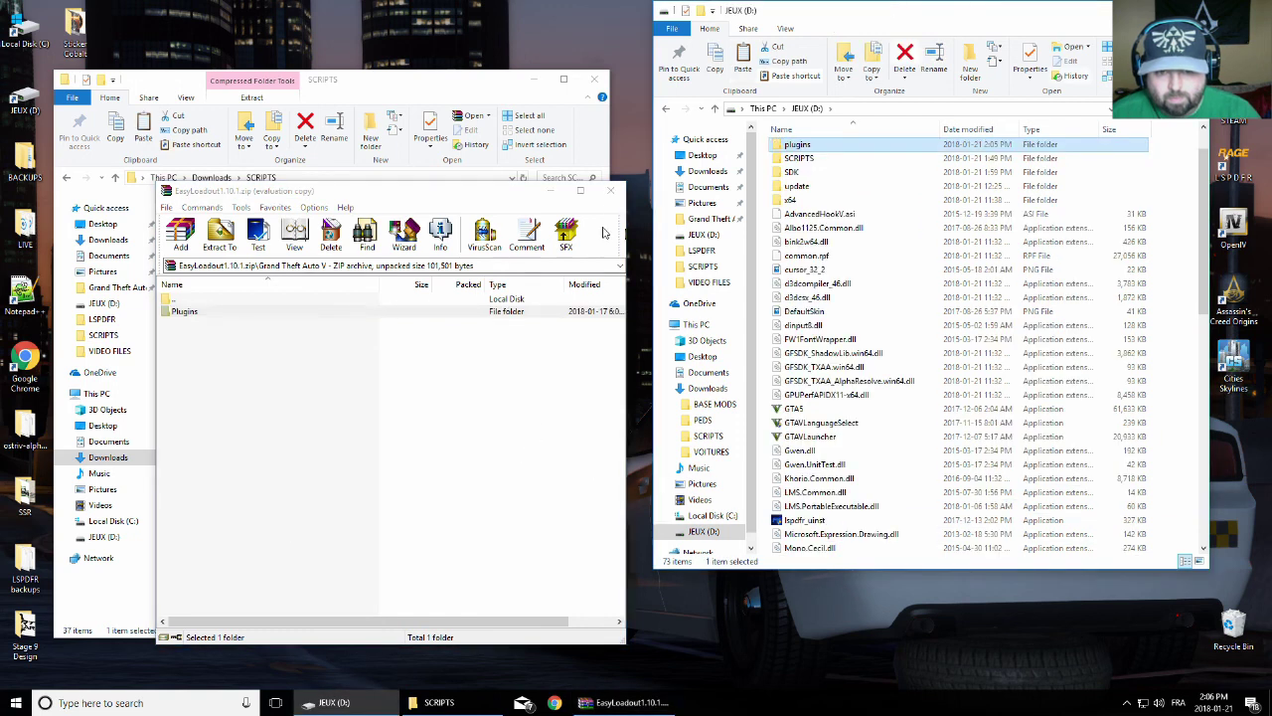
left_click(610, 190)
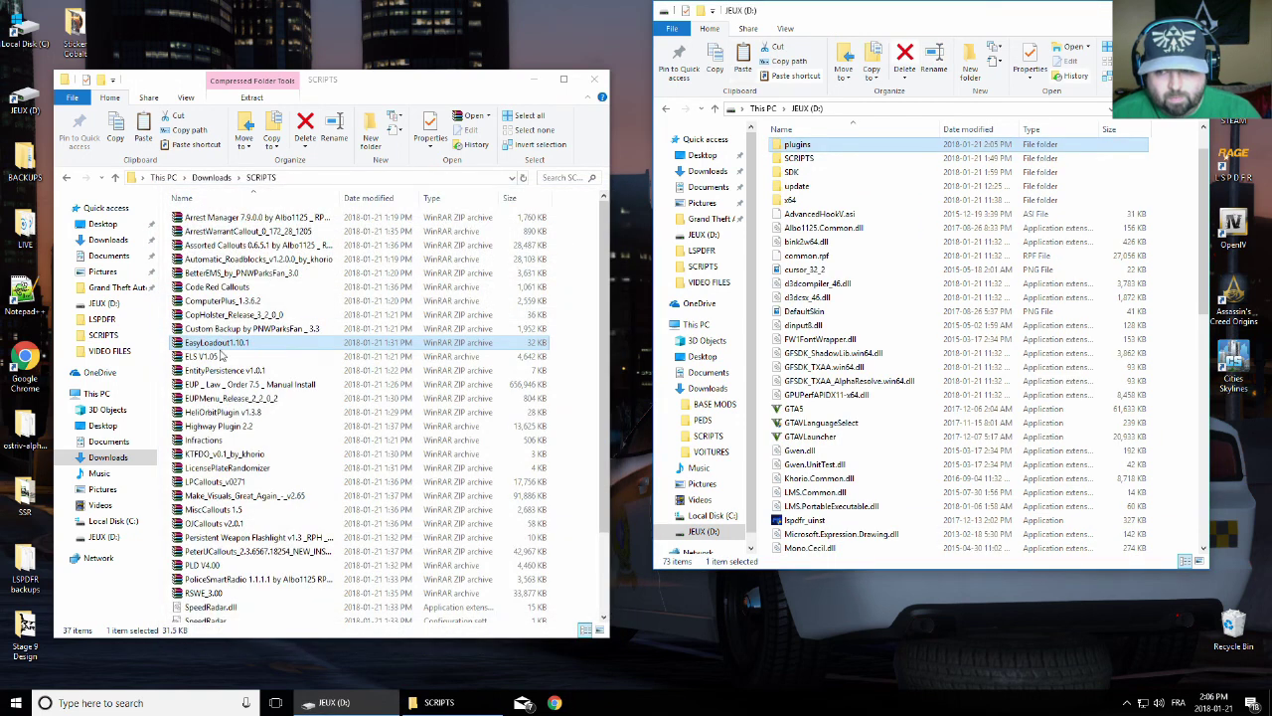
Extract the ELS folder, AdvancedHookV.dll, ELS.asi and ELS.ini from the ELS V1.05 installation files into the root of JEUX (D:)
double_click(204, 356)
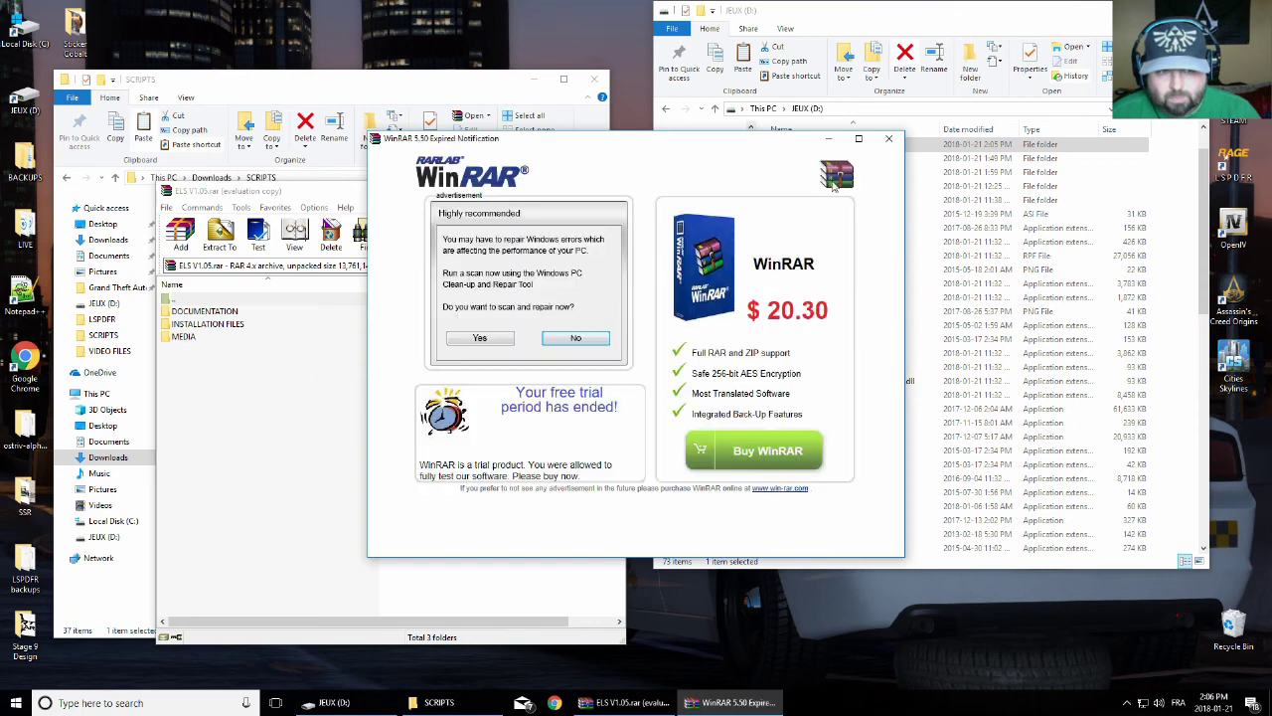
left_click(889, 138)
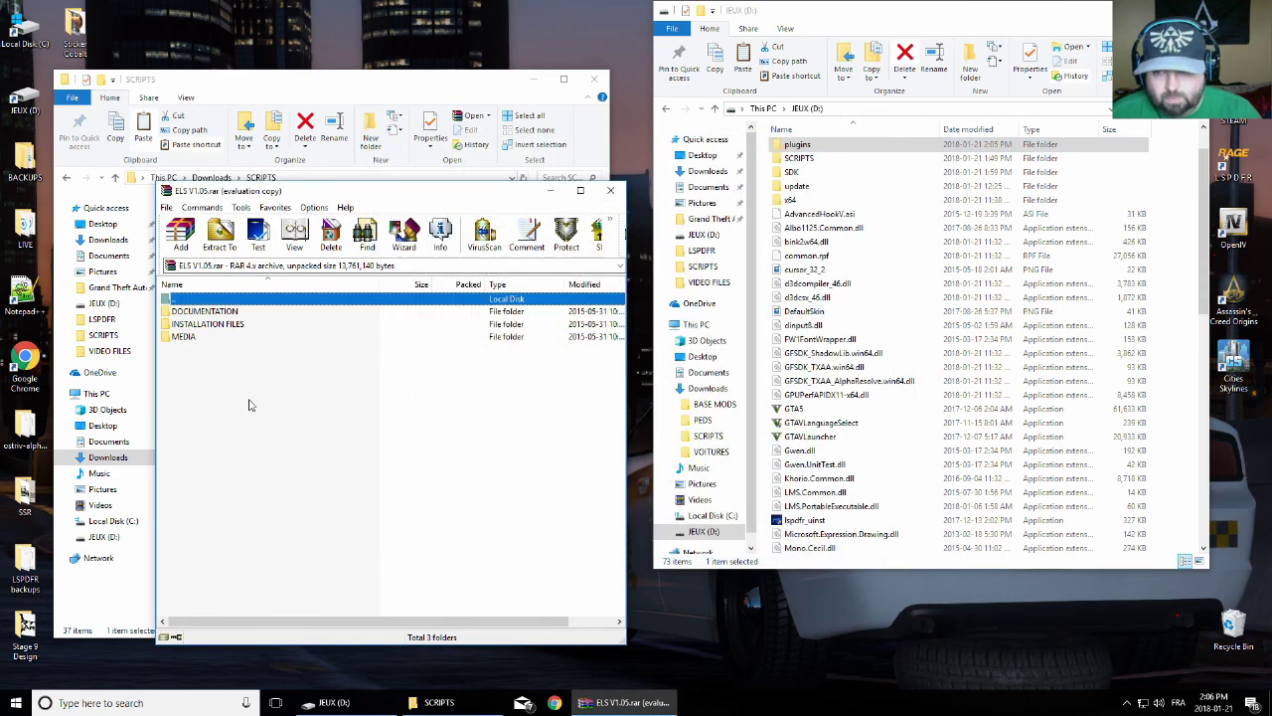
double_click(204, 325)
double_click(209, 312)
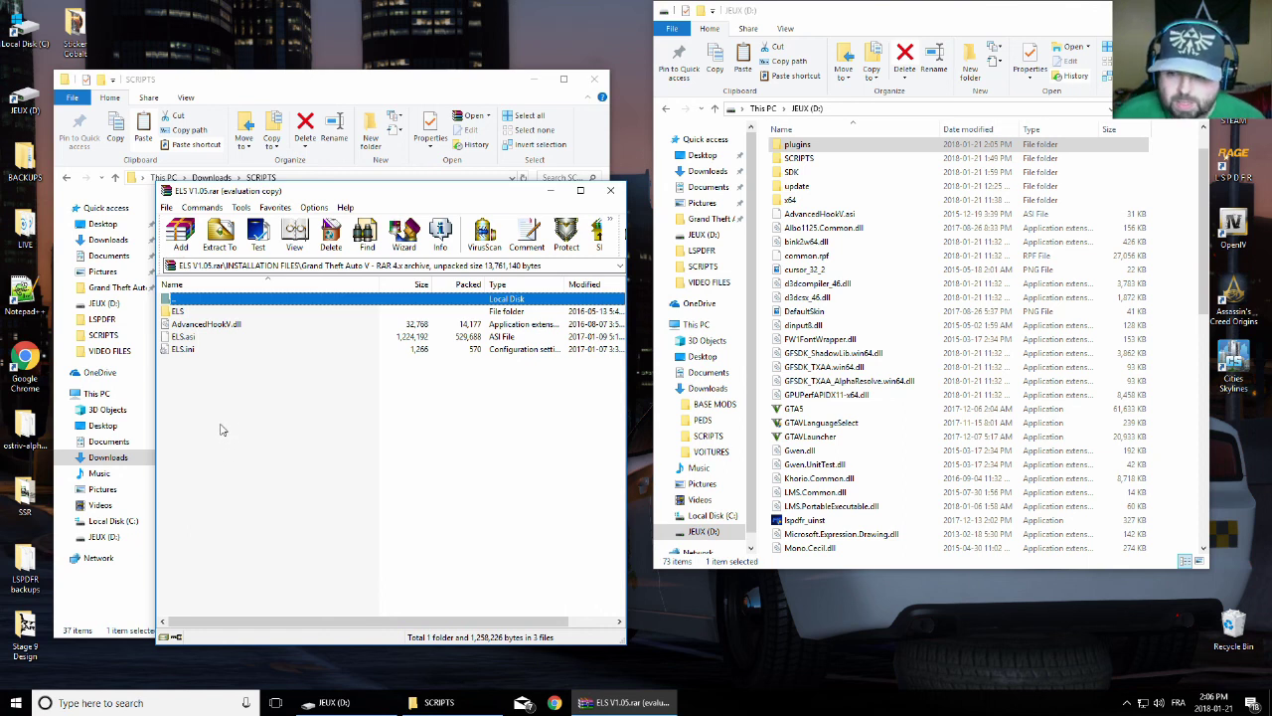
left_click_drag(216, 399, 175, 316)
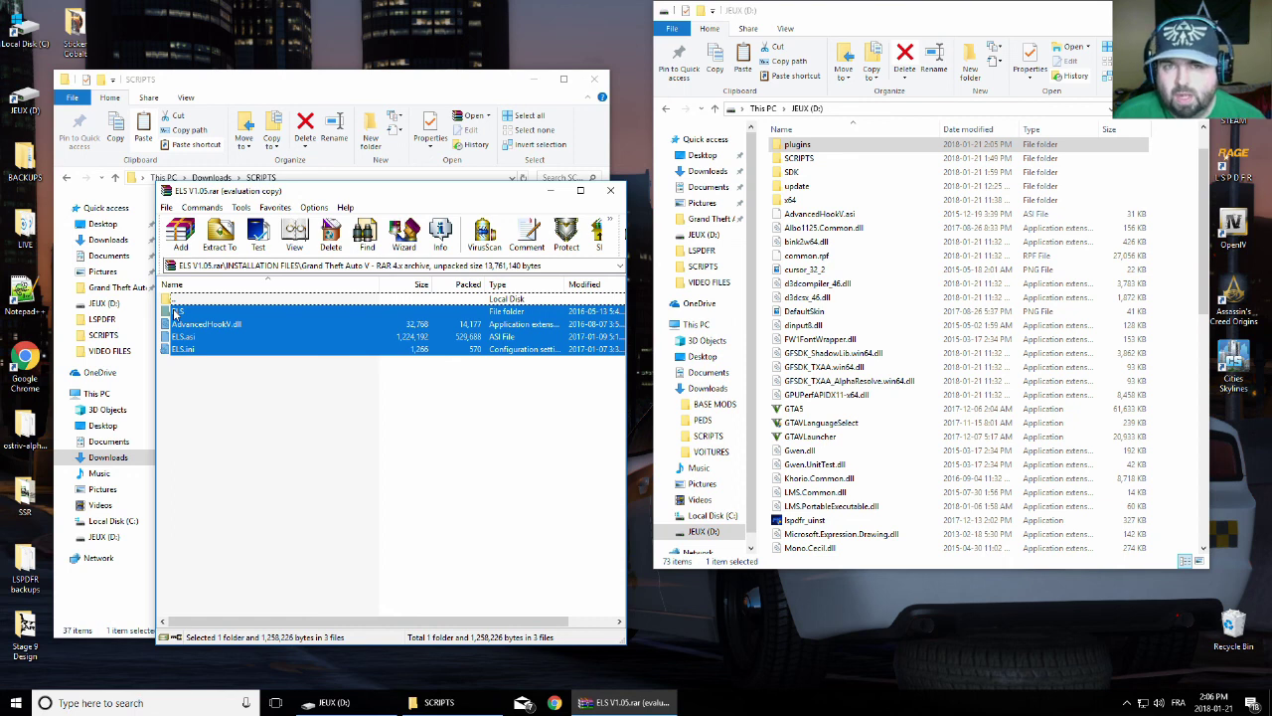
left_click_drag(178, 309, 905, 349)
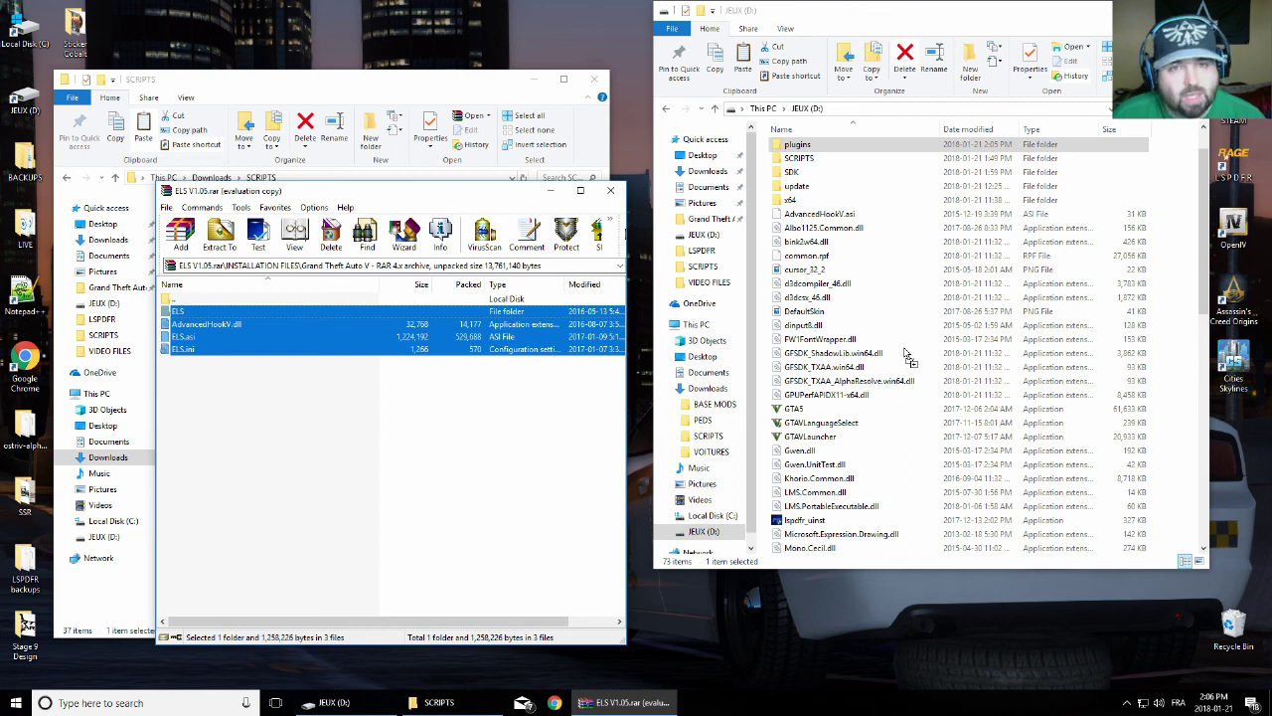
left_click_drag(905, 348, 908, 350)
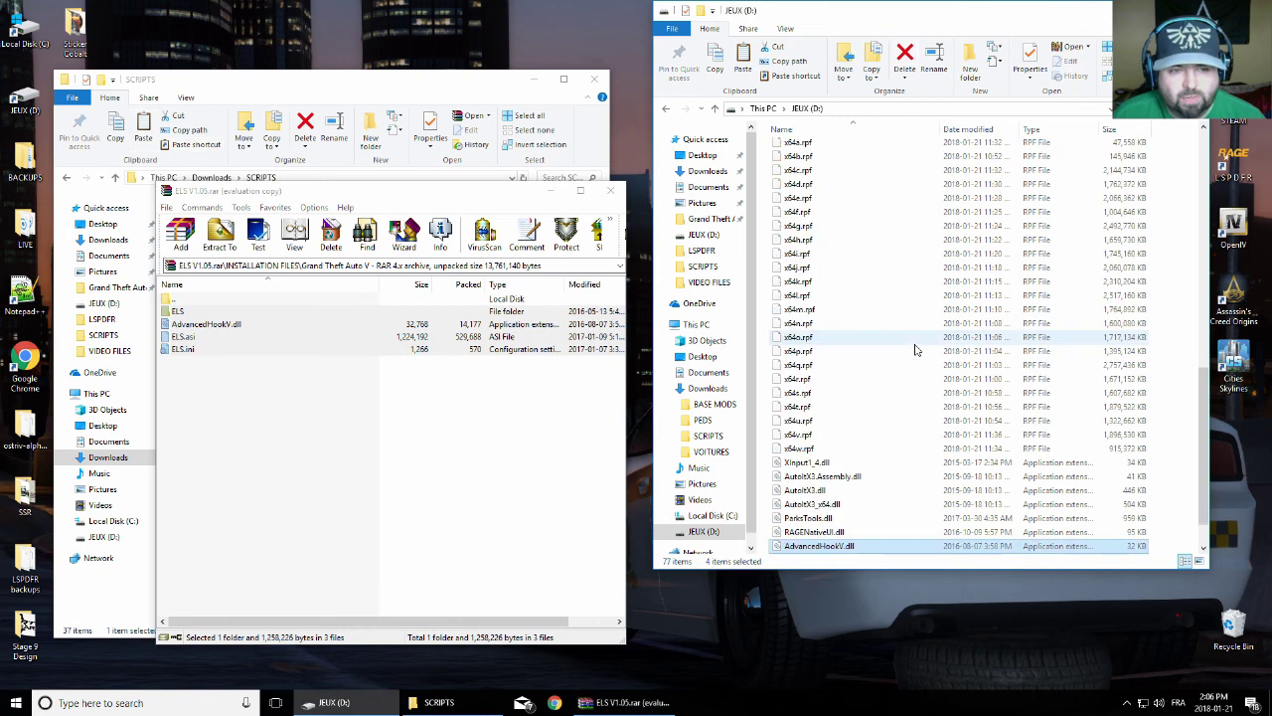
scroll(899, 362, "down", 1)
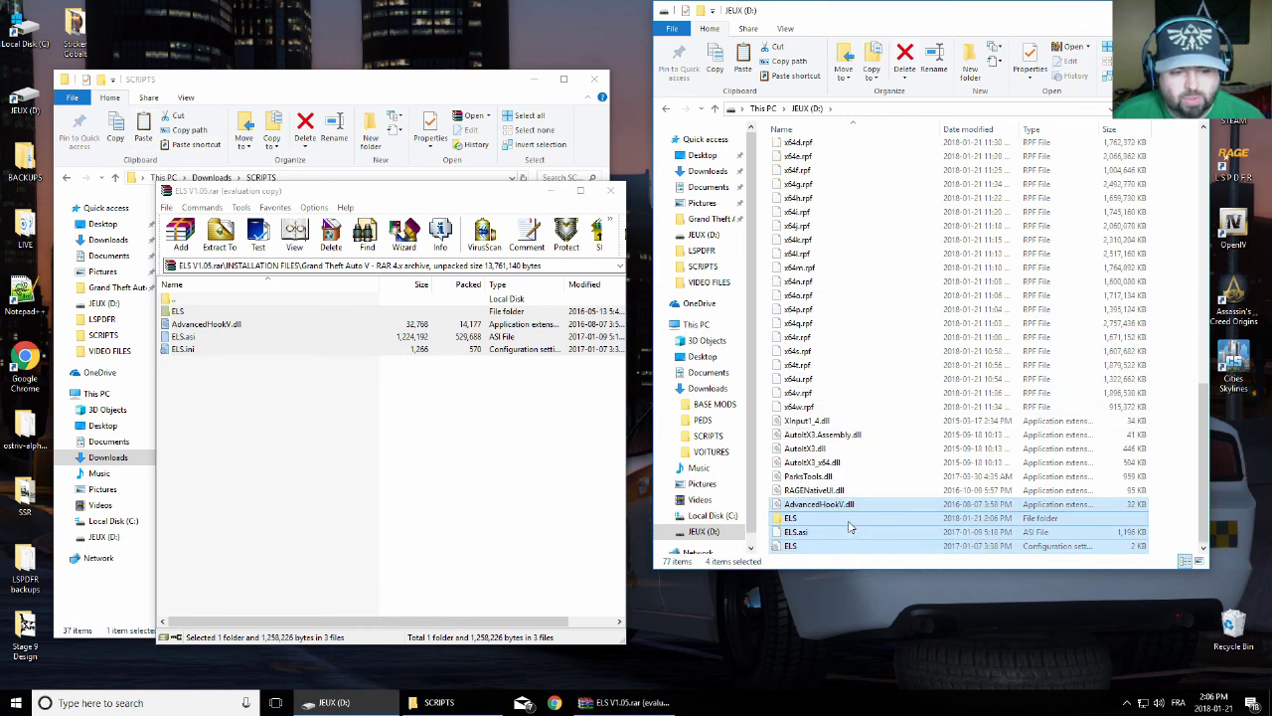
left_click(795, 518)
scroll(850, 323, "up", 9)
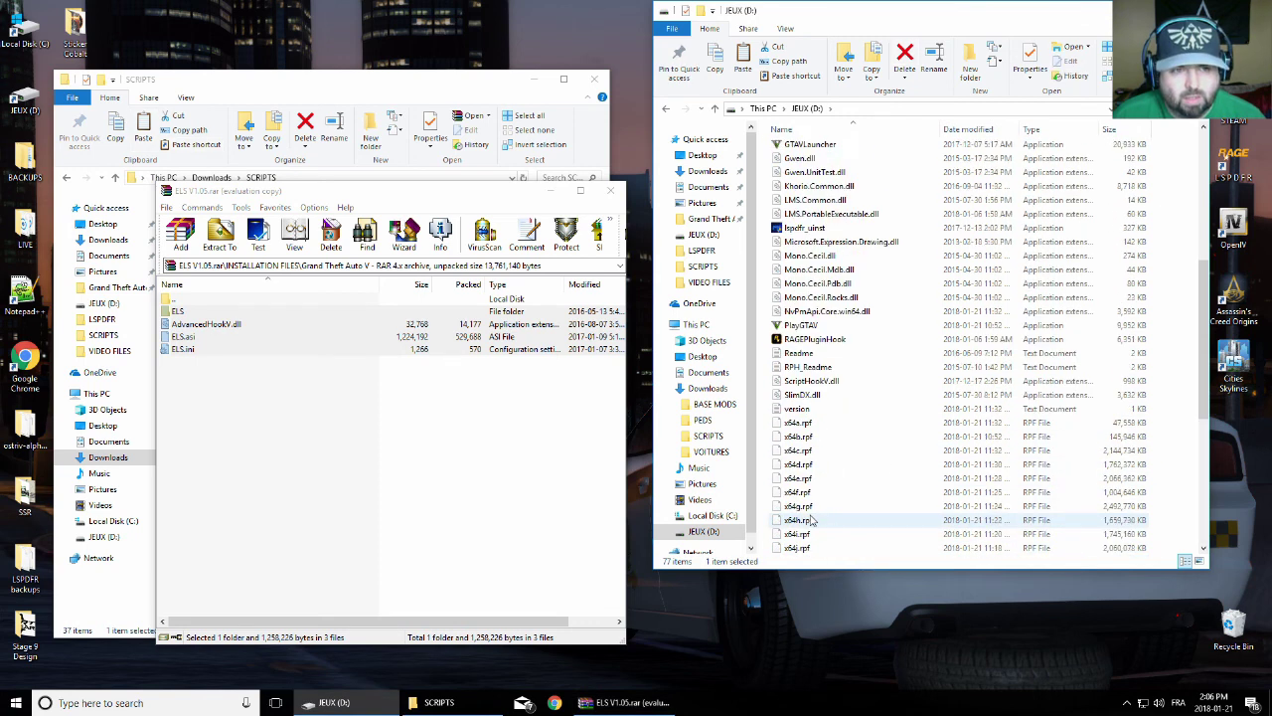
scroll(850, 323, "up", 5)
scroll(840, 316, "down", 14)
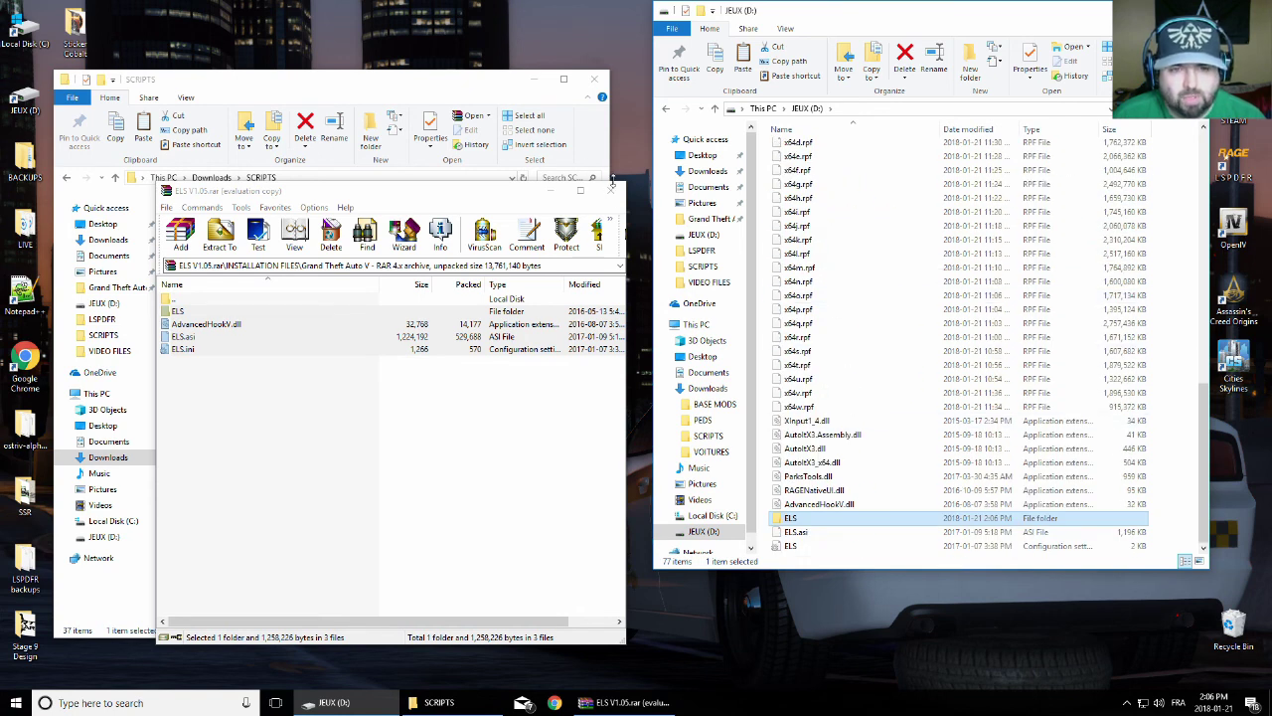
left_click(610, 191)
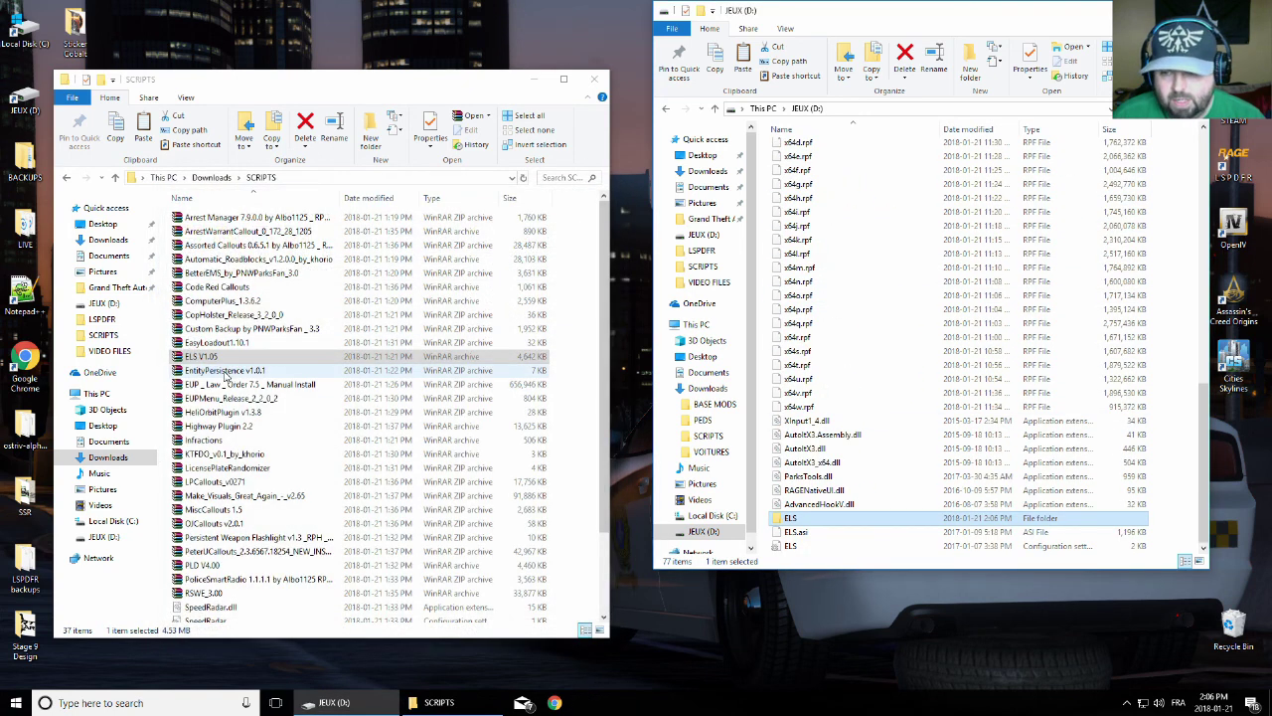
Extract PLD.asi and PLD.ini from the PLD V4.00 archive's INSTALLATION FILES\Grand Theft Auto V folder into the root of JEUX (D:)
left_click(195, 567)
double_click(194, 567)
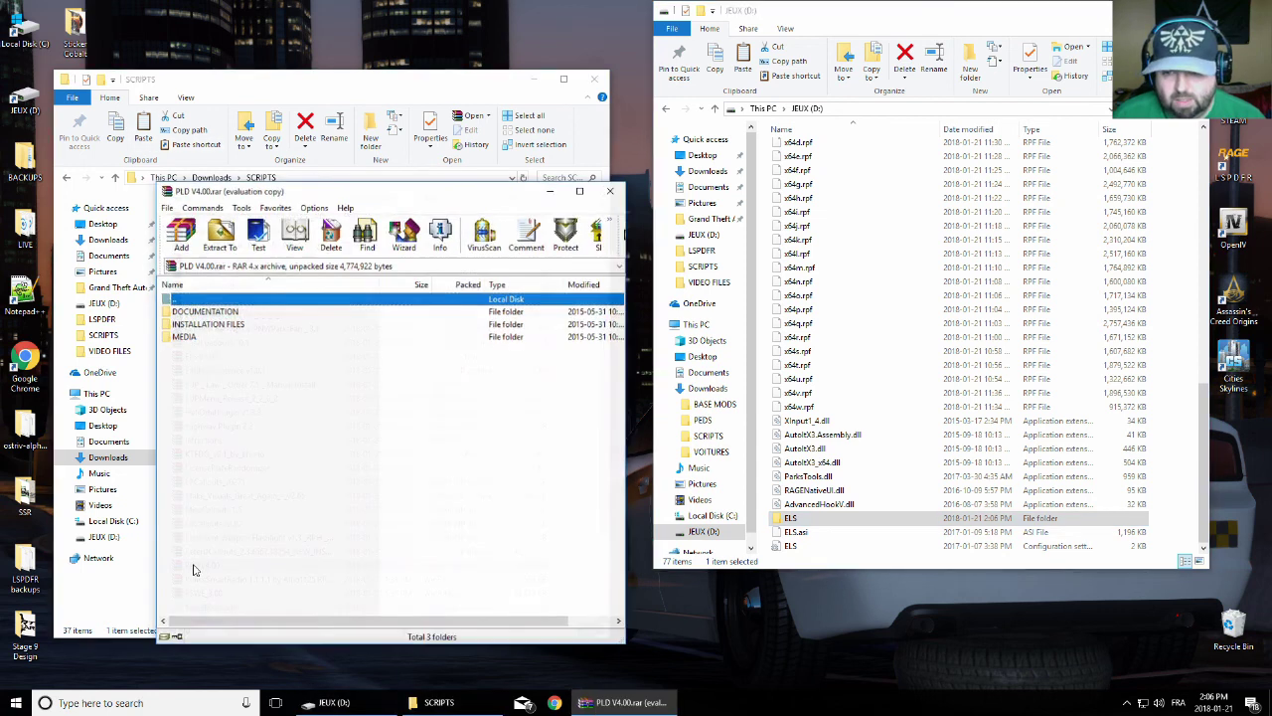
left_click(197, 326)
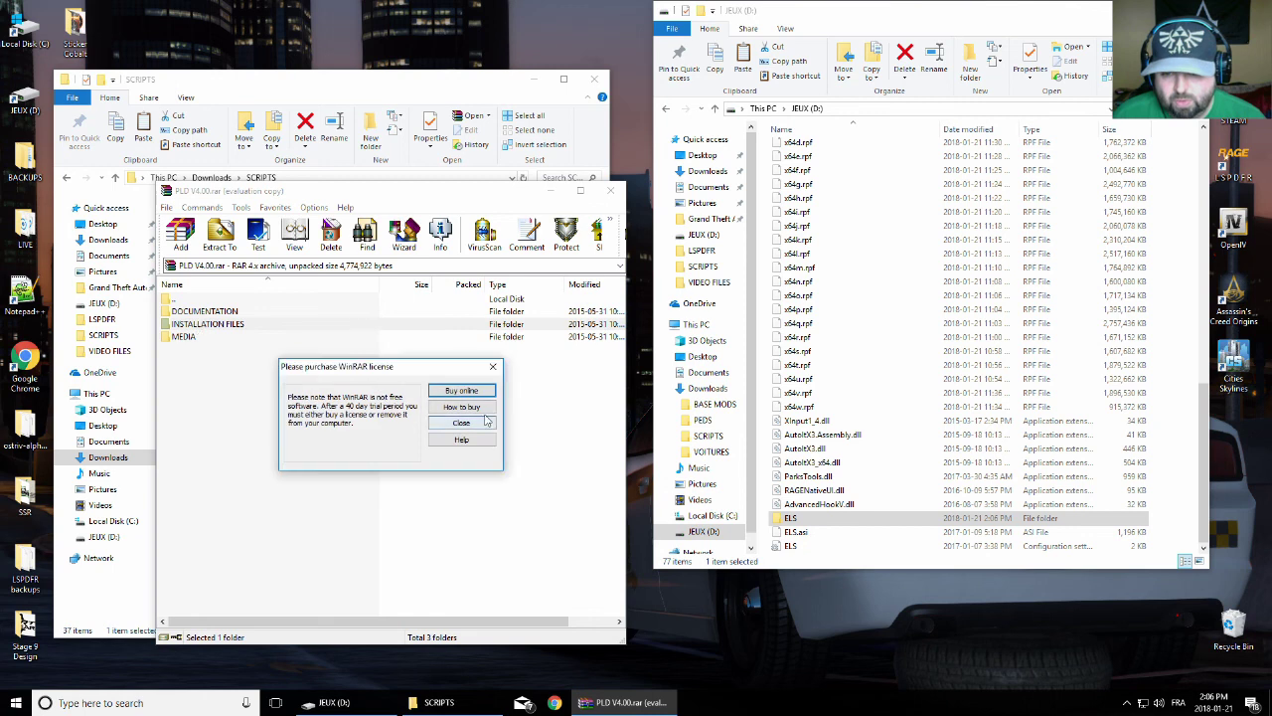
key("Escape")
double_click(226, 326)
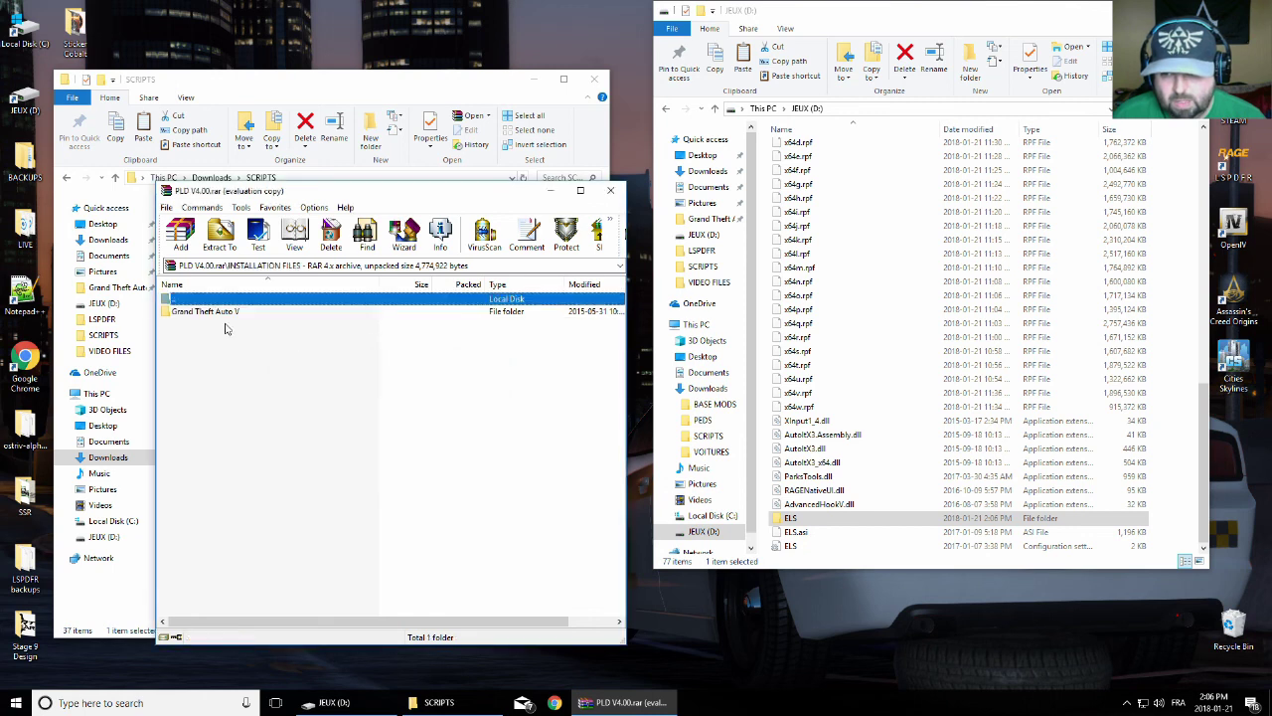
left_click(224, 319)
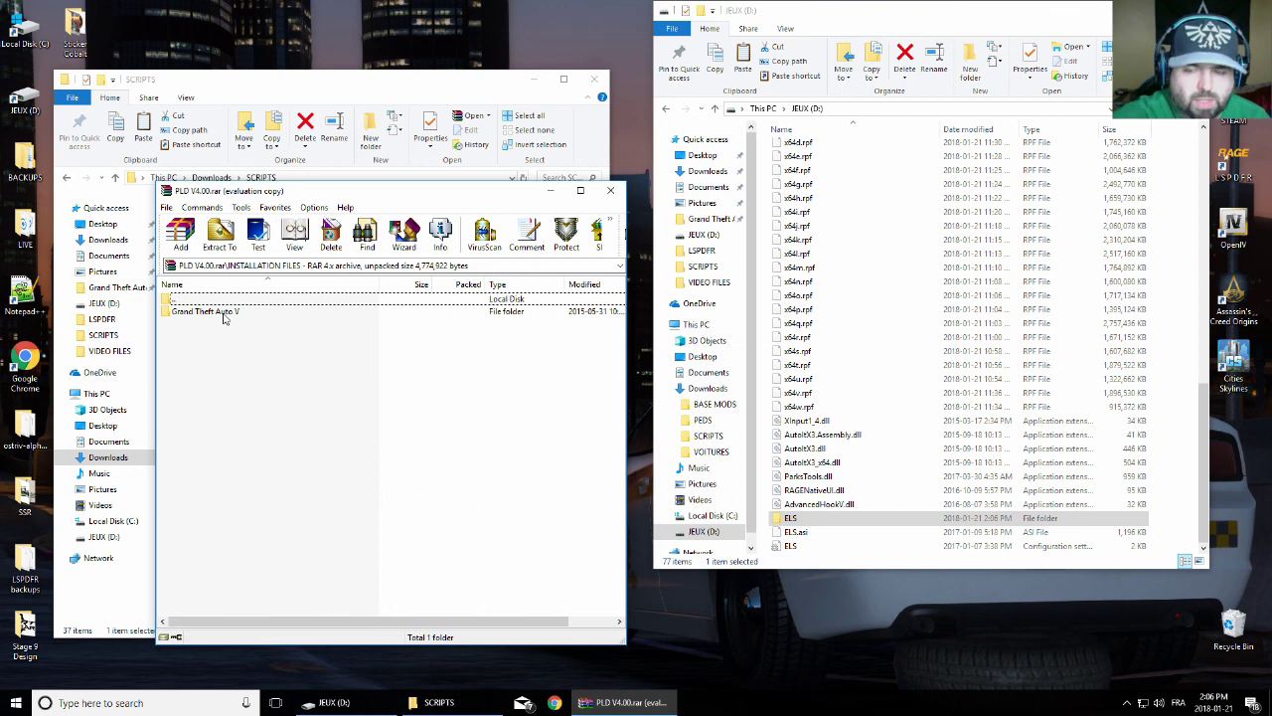
double_click(224, 313)
left_click_drag(217, 364, 930, 458)
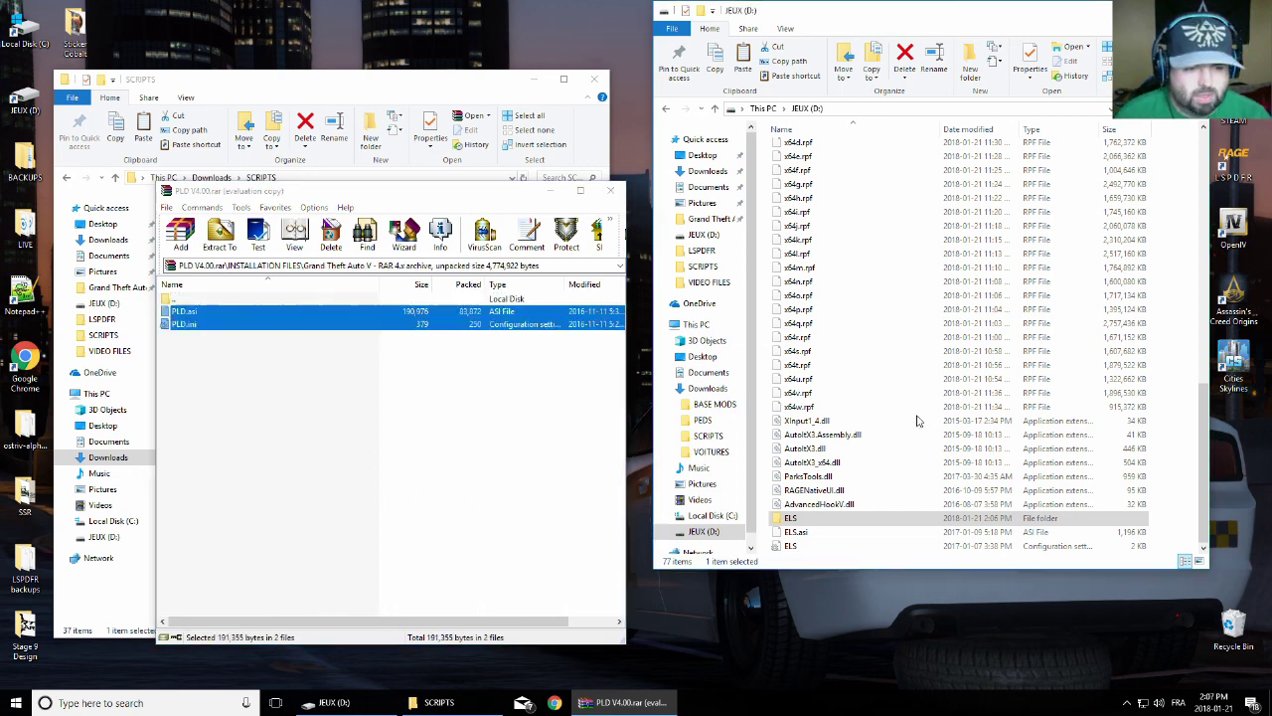
left_click(609, 190)
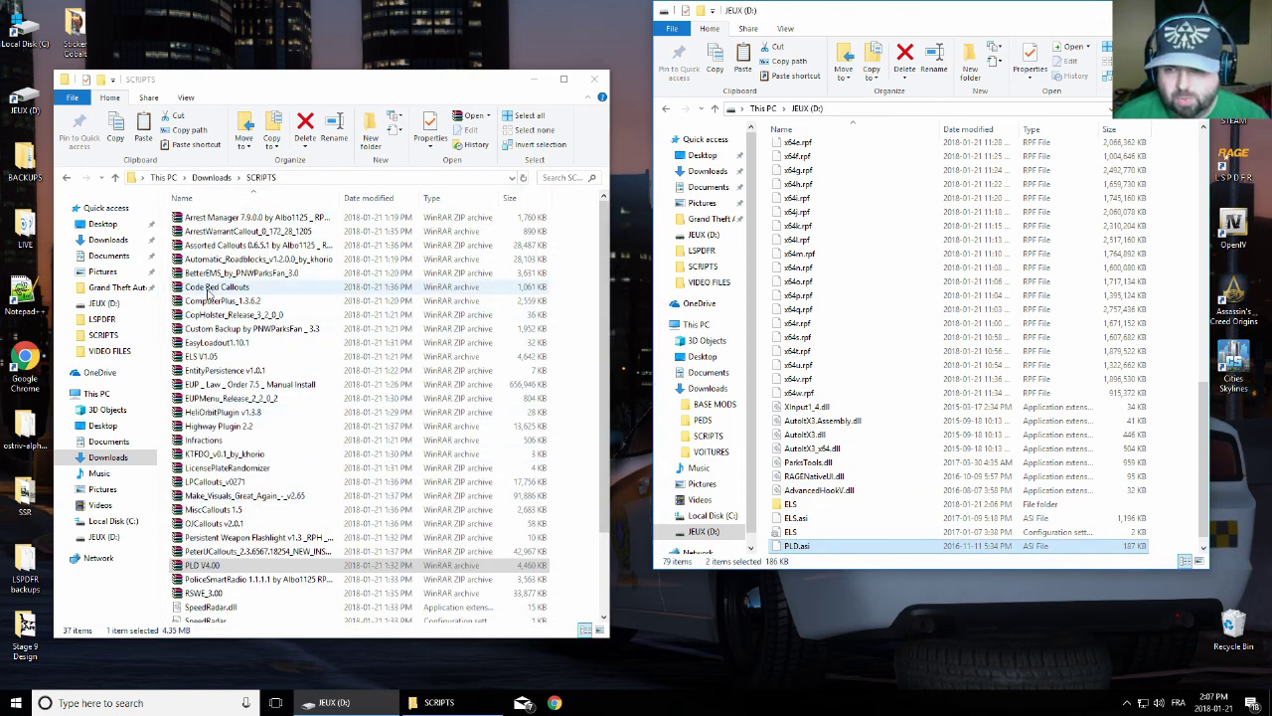
Open the EntityPersistence v1.0.1 archive and read the installation instructions in its readme.txt
double_click(206, 371)
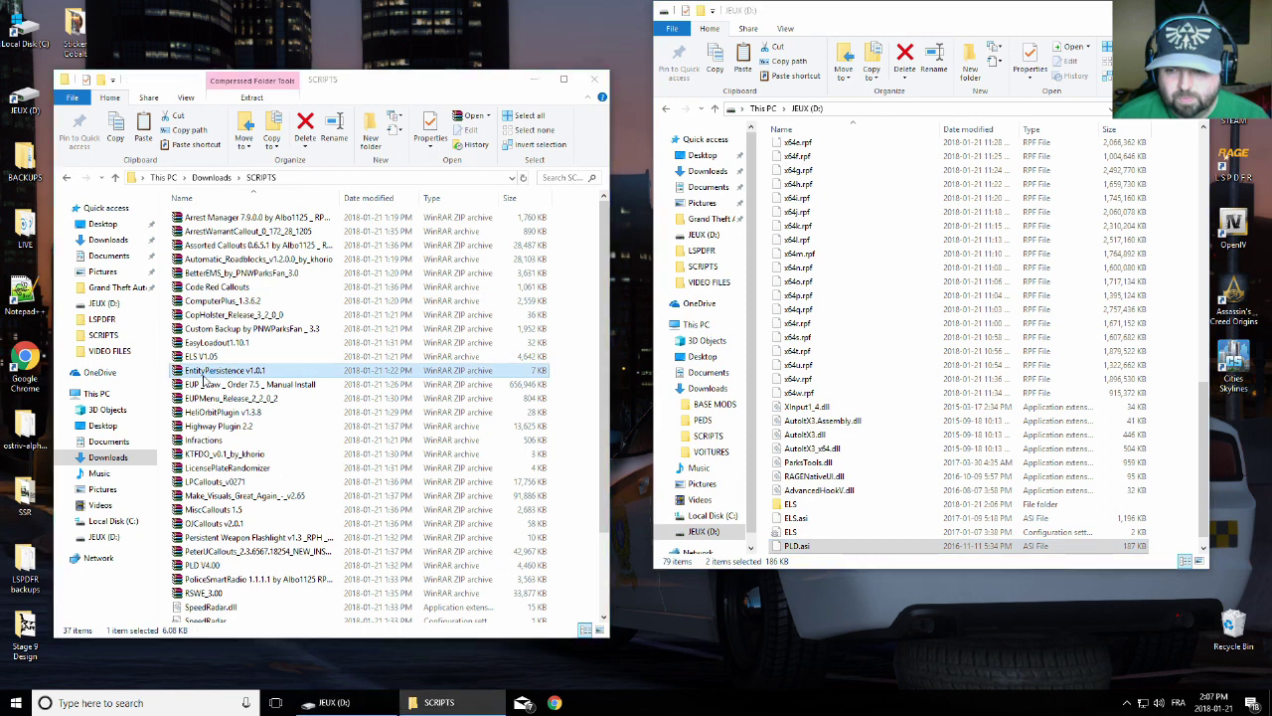
left_click(889, 139)
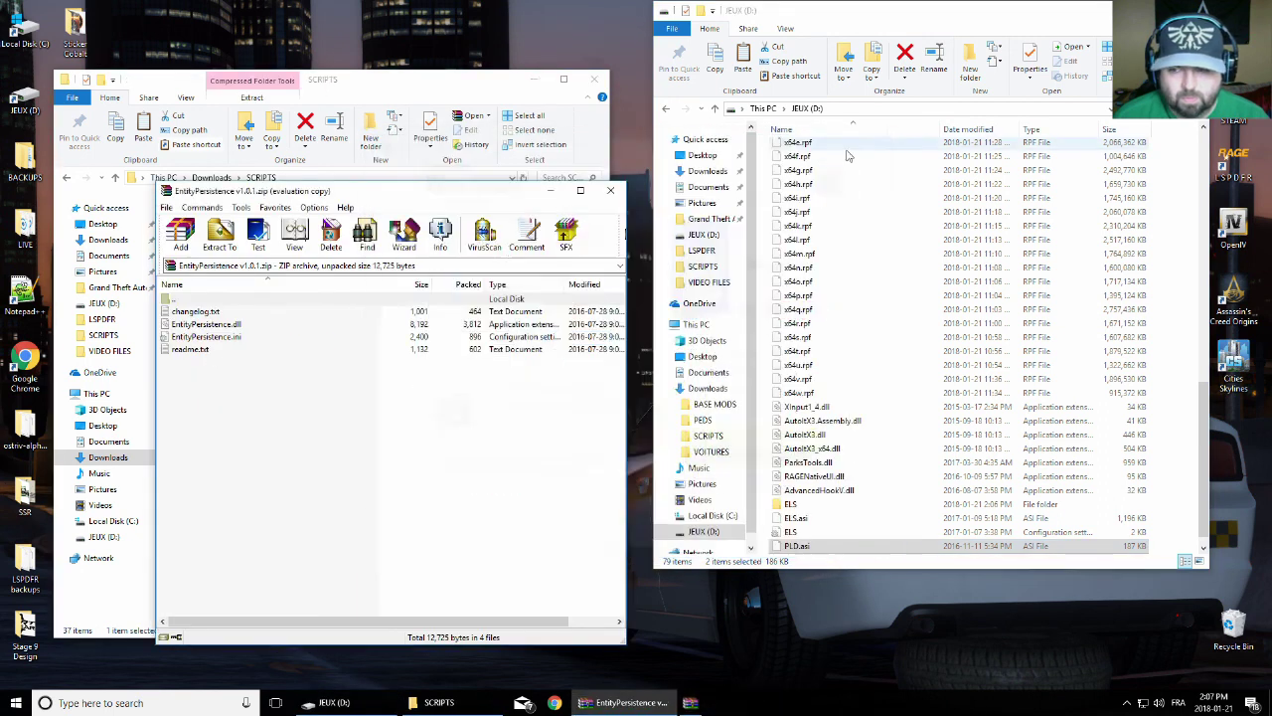
double_click(194, 350)
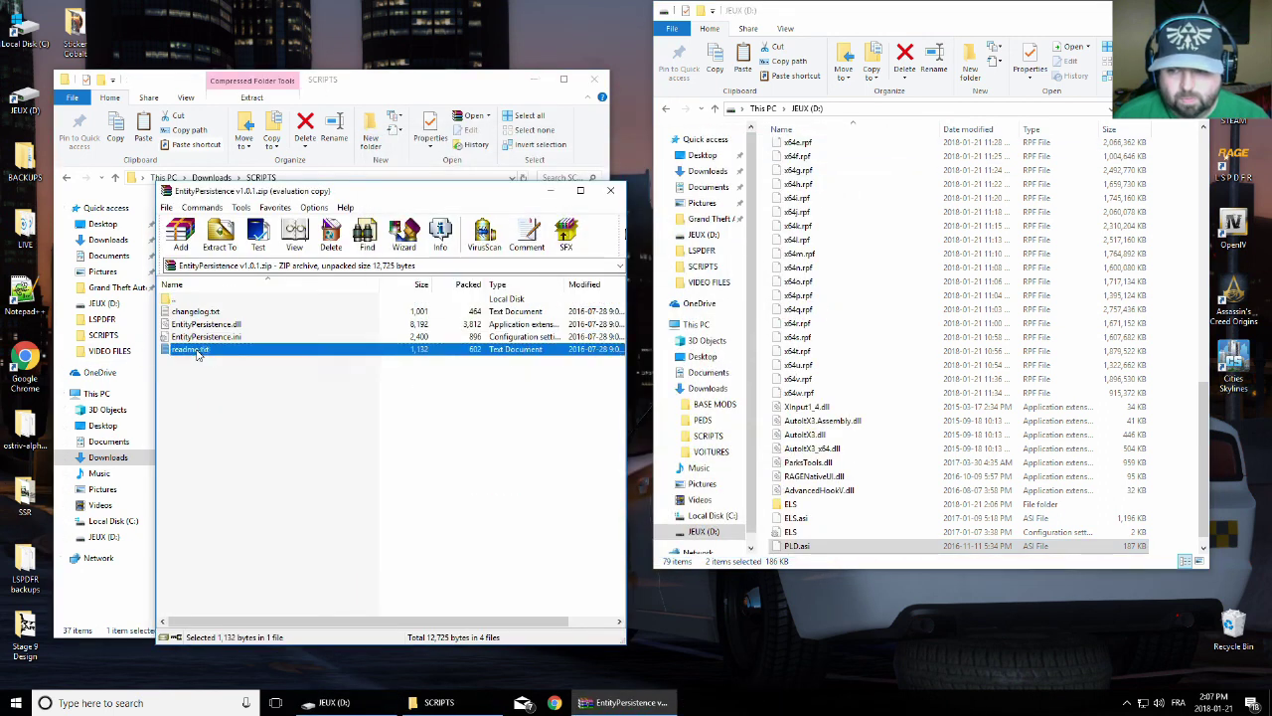
scroll(172, 291, "down", 1)
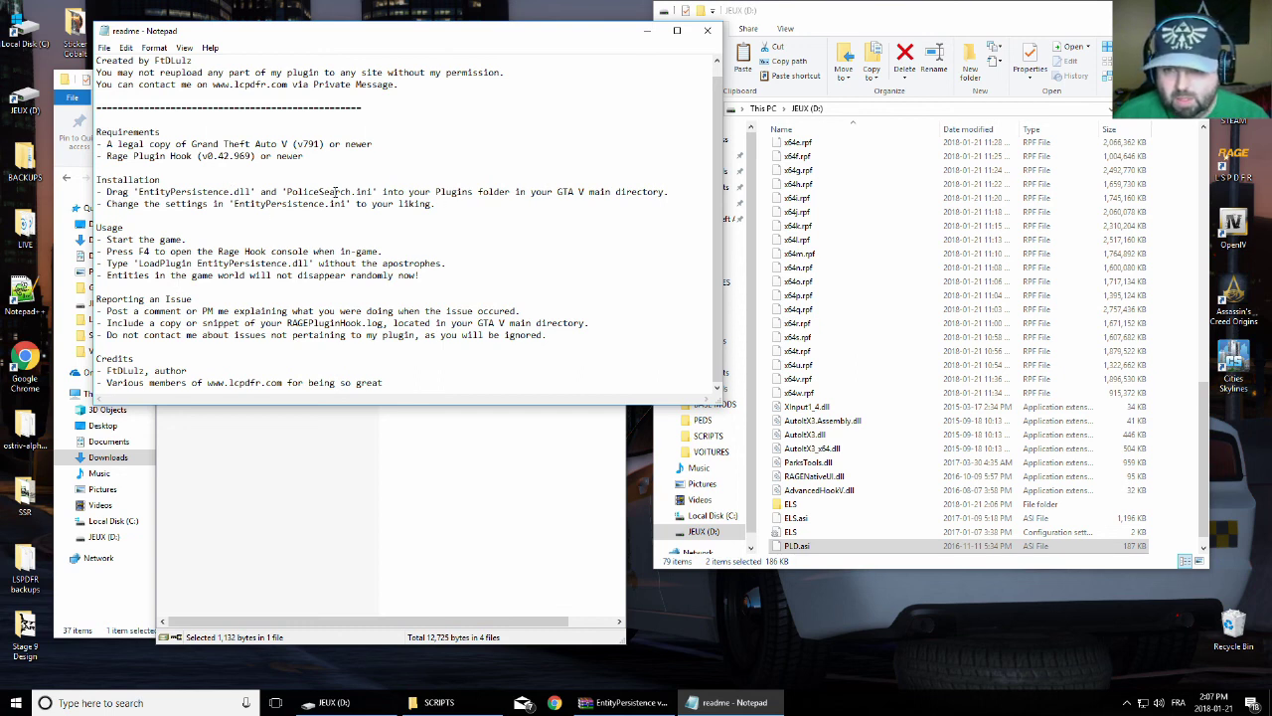
left_click_drag(435, 192, 473, 190)
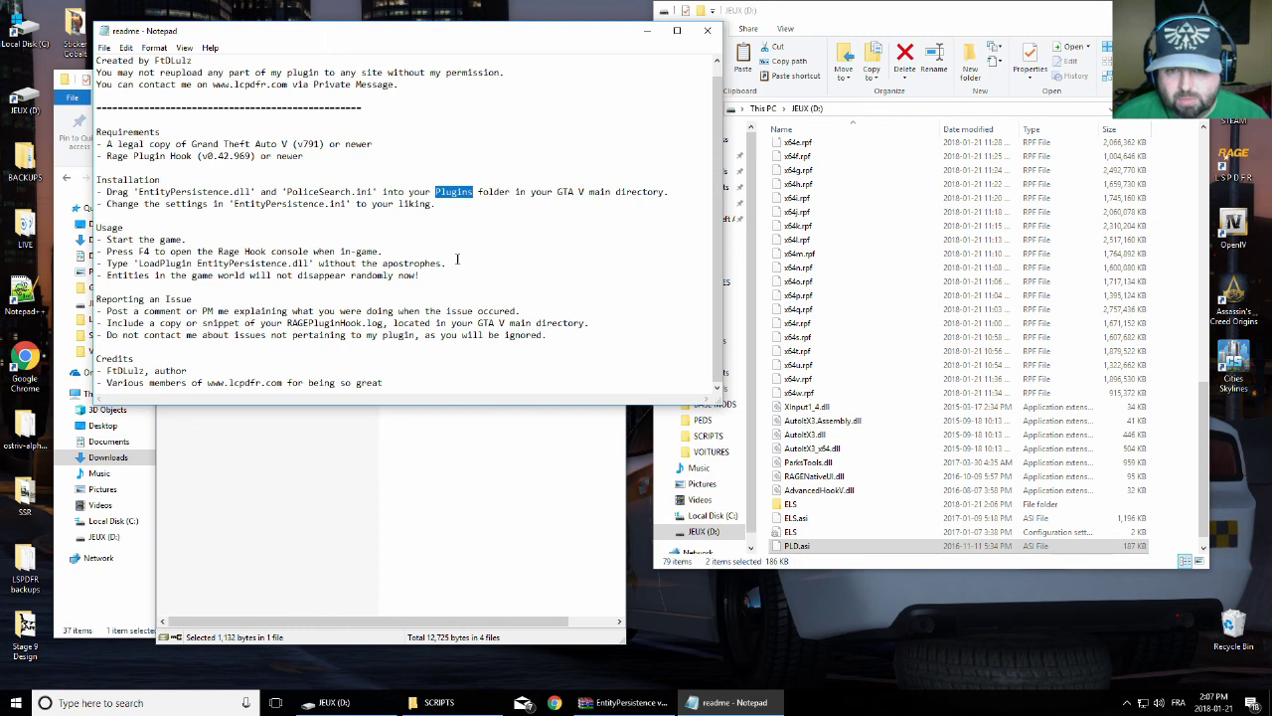
left_click(707, 30)
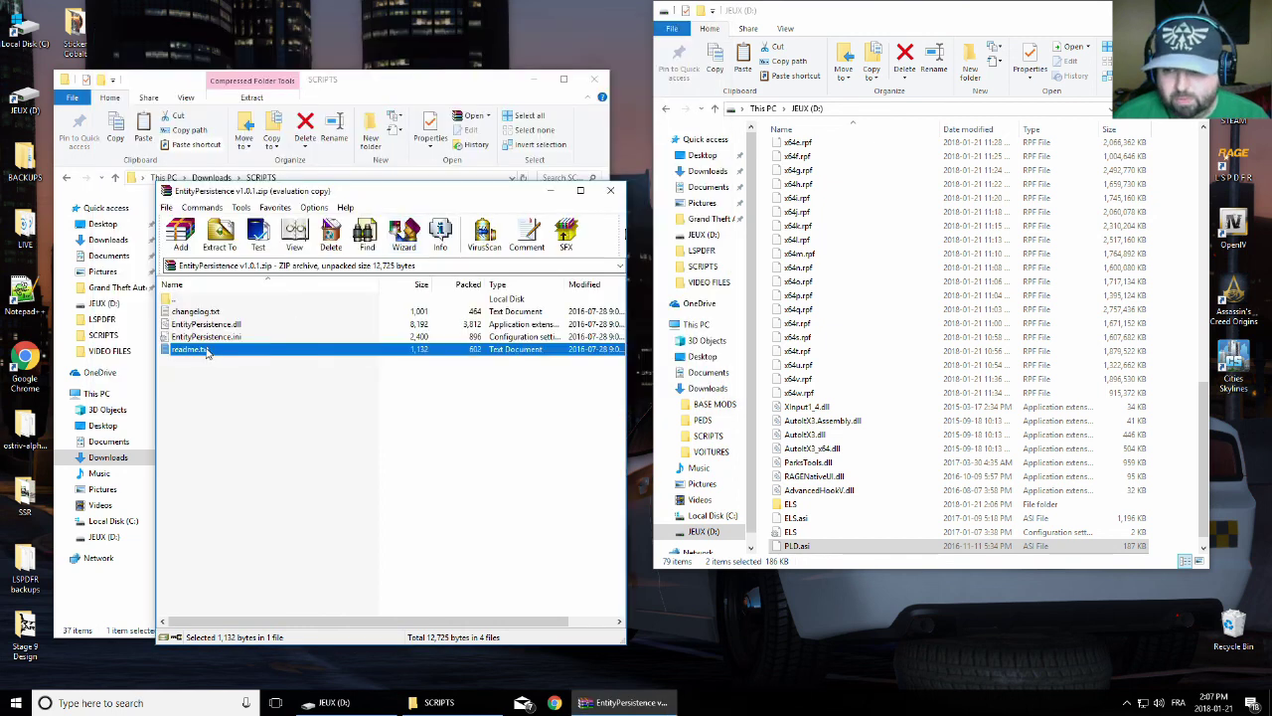
Extract EntityPersistence.dll and EntityPersistence.ini into the plugins folder on JEUX (D:), return to the drive's root and close the archive
left_click(210, 337)
left_click(207, 325, "shift")
scroll(780, 256, "up", 15)
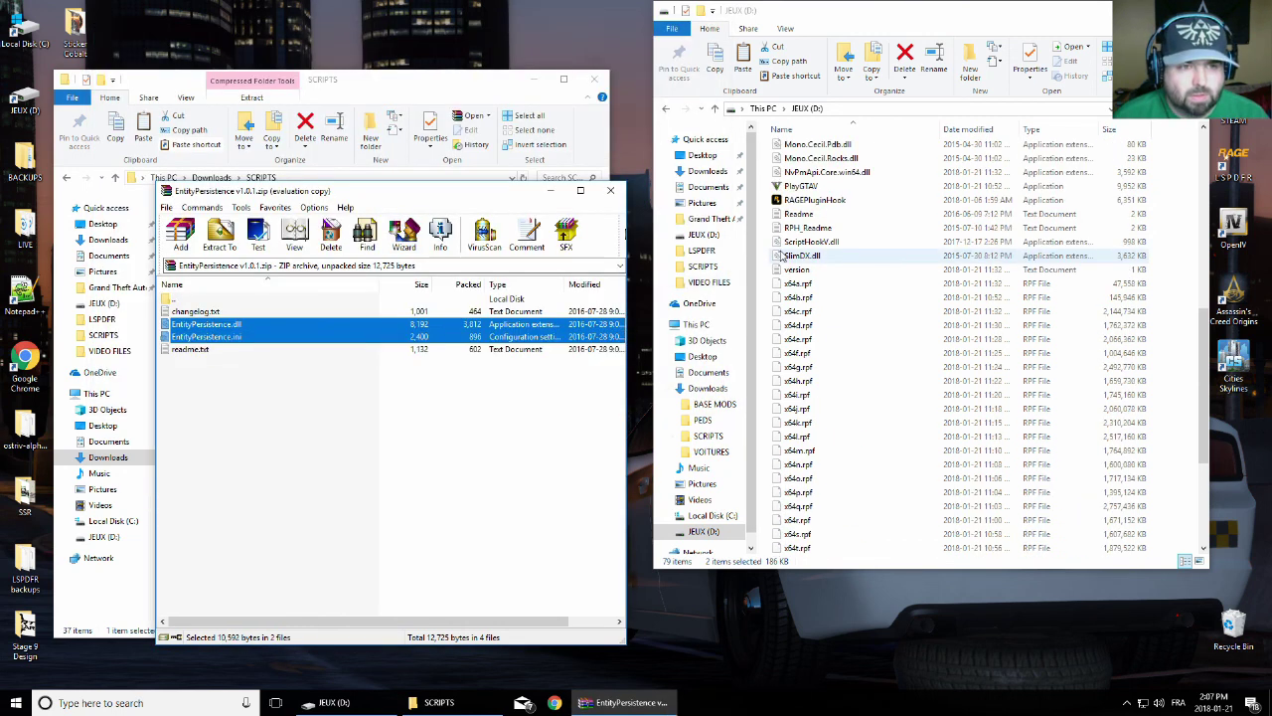
scroll(781, 255, "up", 3)
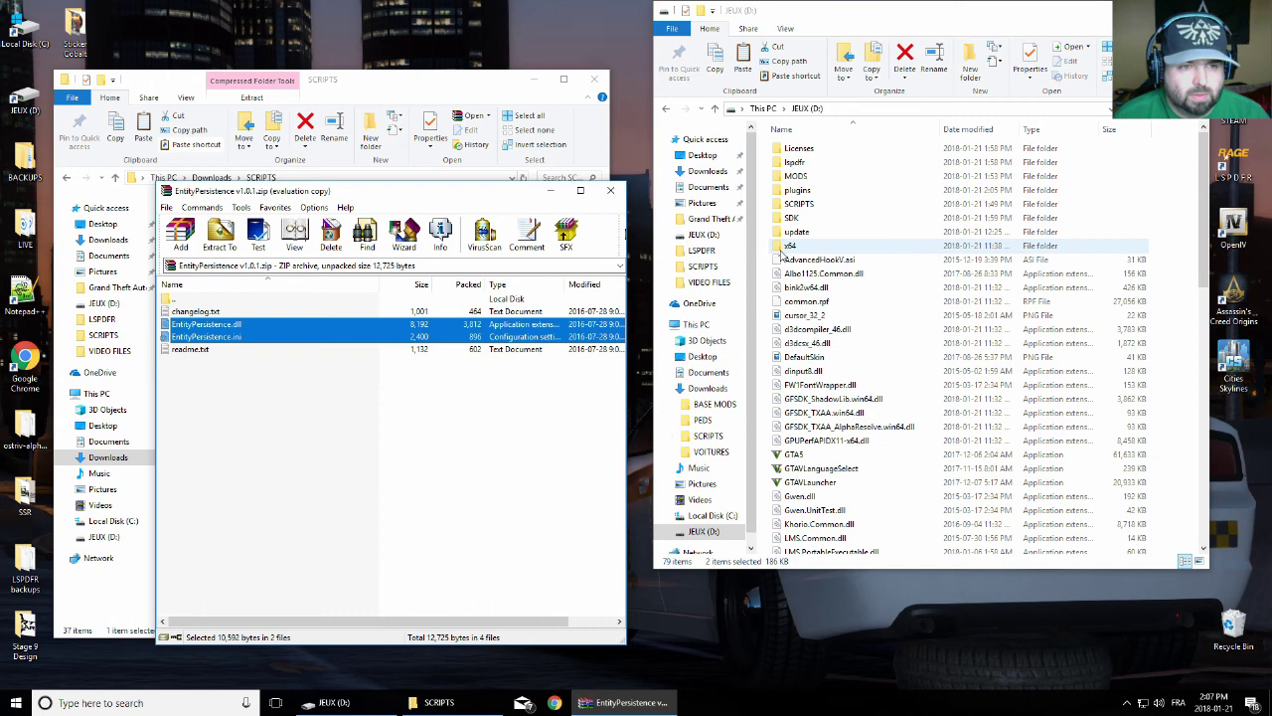
left_click(790, 190)
double_click(790, 190)
left_click_drag(213, 329, 893, 341)
left_click(792, 408)
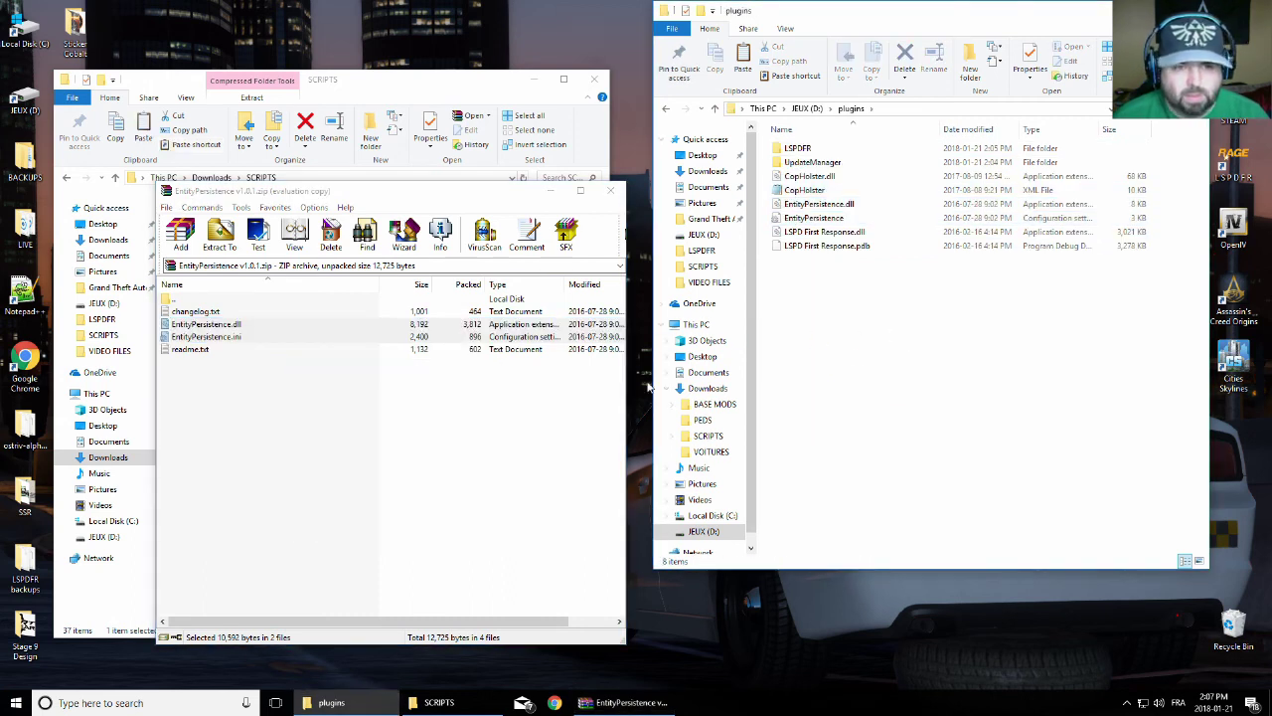
left_click(715, 108)
left_click(610, 192)
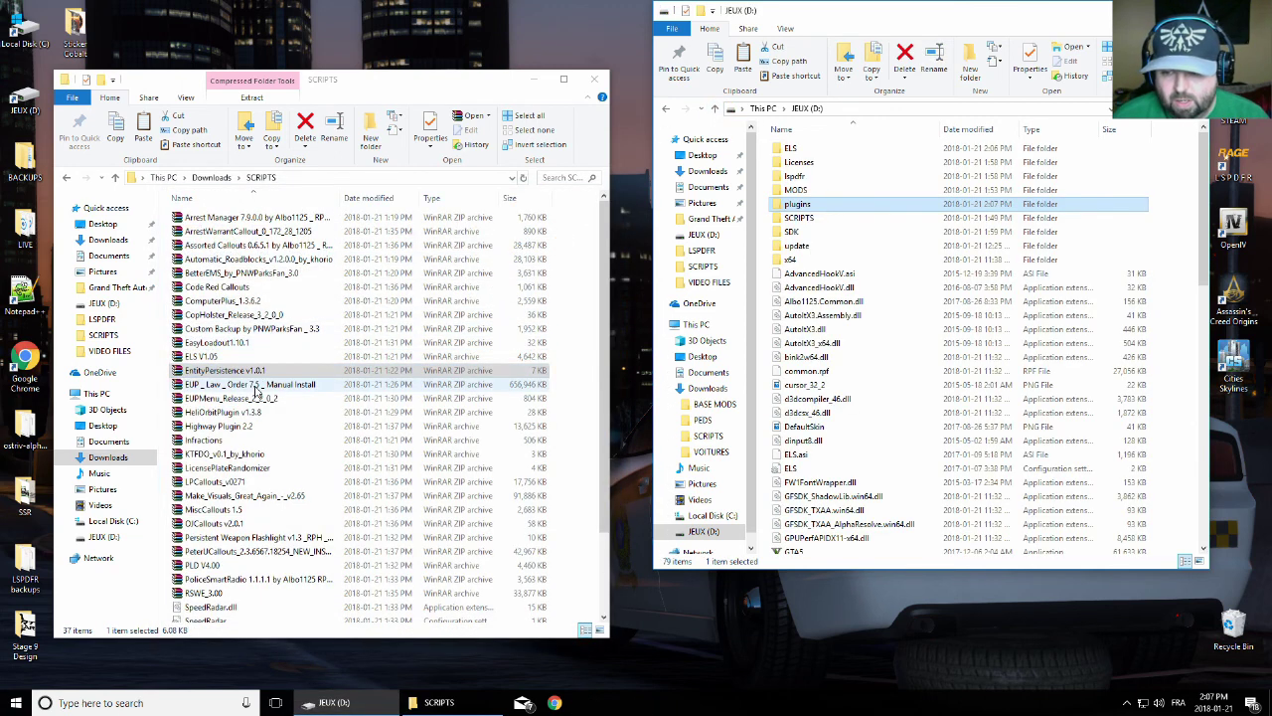
Extract HeliOrbitPlugin.dll from the HeliOrbitPlugin v1.3.8 archive into the plugins folder on JEUX (D:), and close the archive
double_click(238, 411)
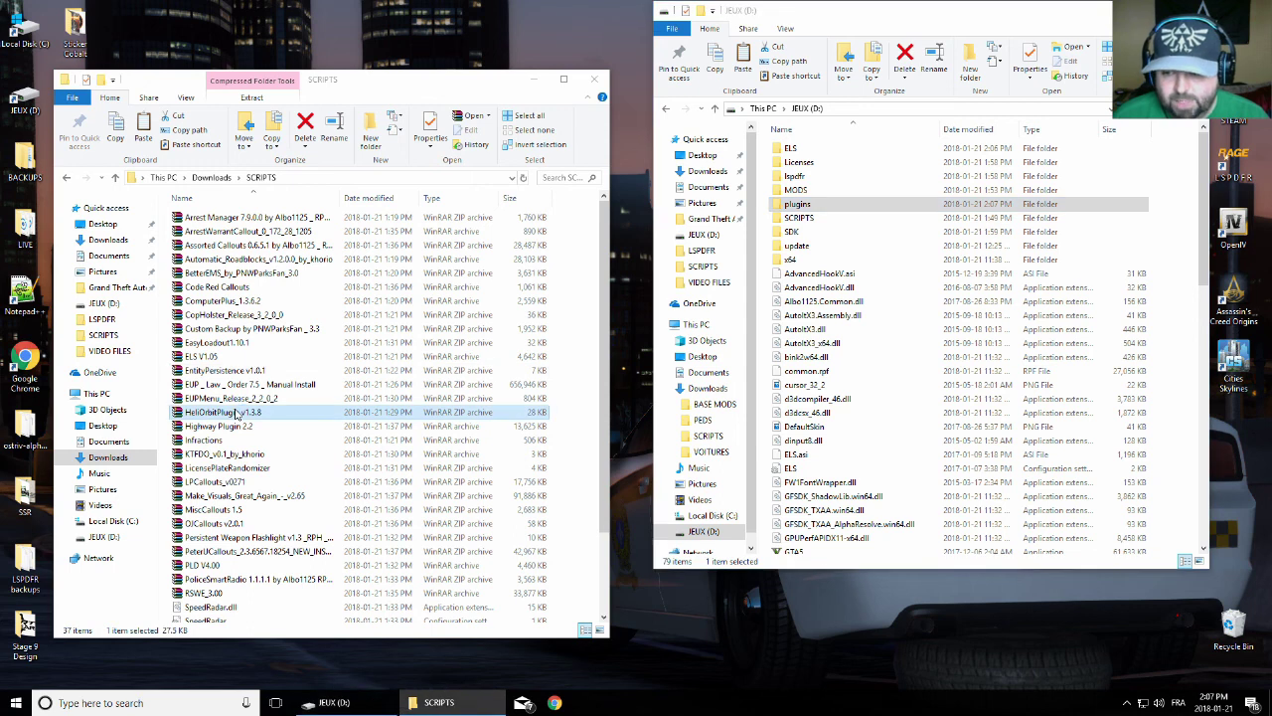
left_click(200, 326)
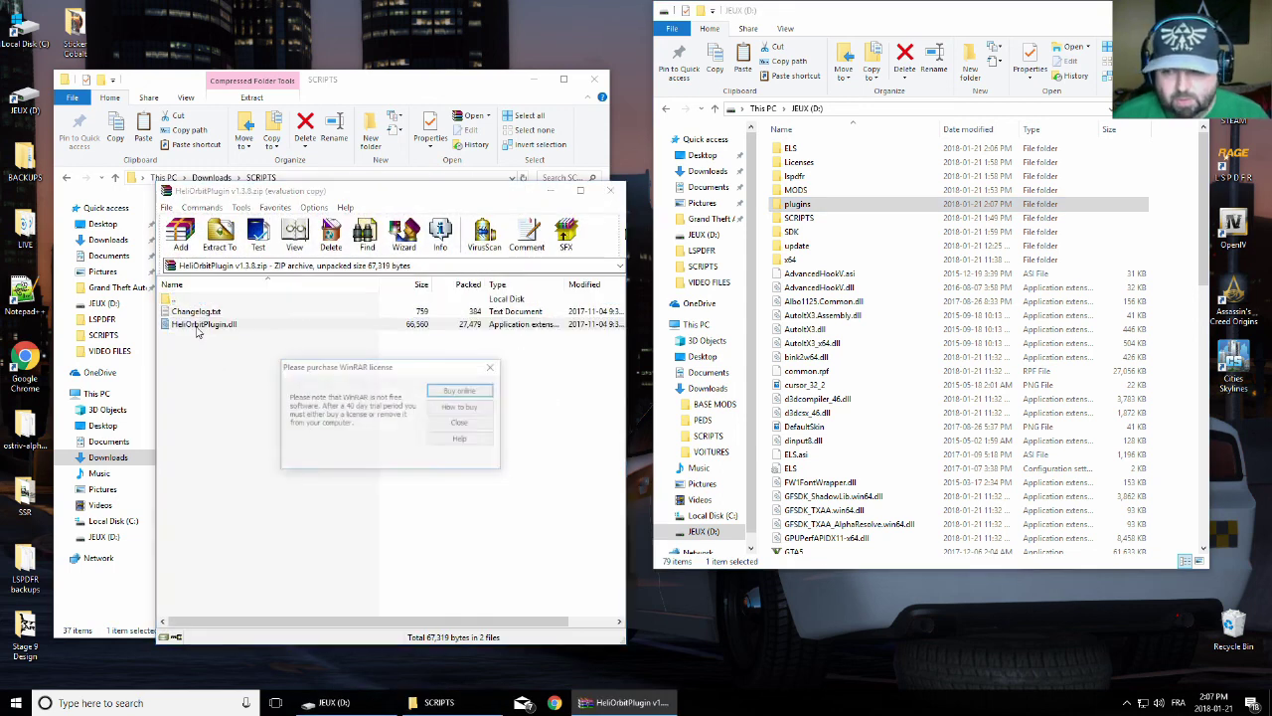
left_click(449, 424)
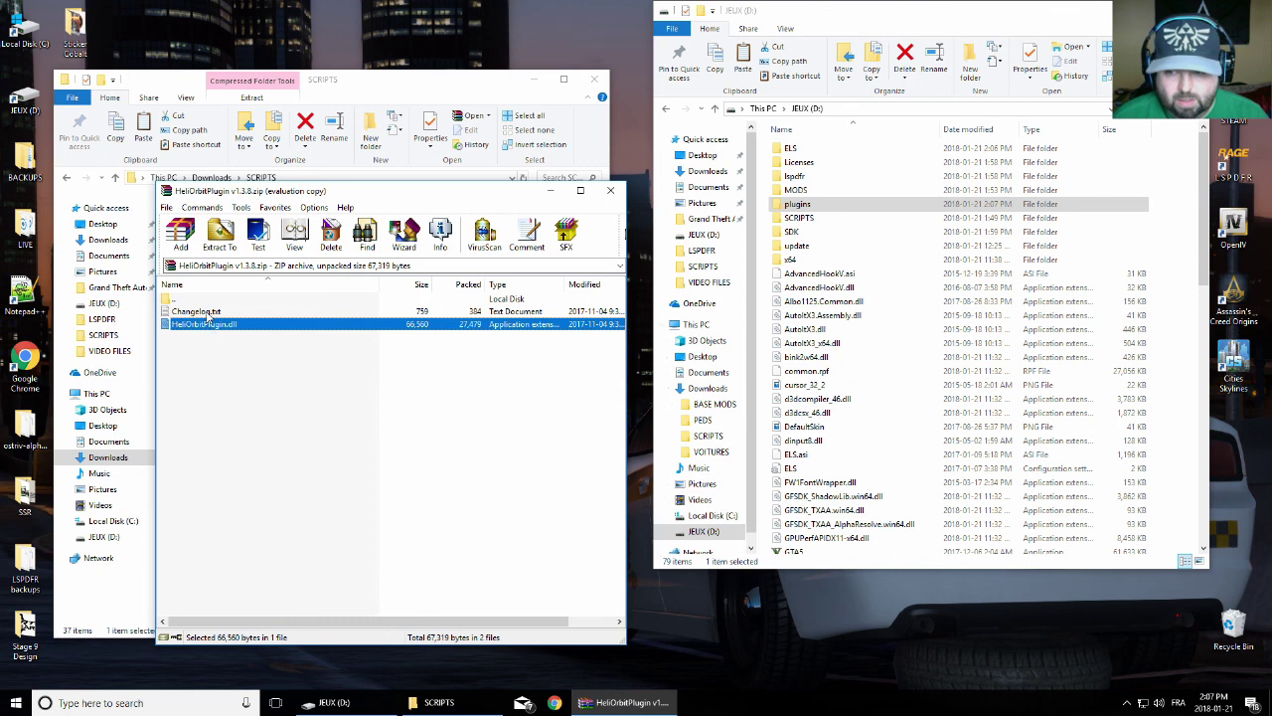
left_click_drag(200, 331, 804, 205)
left_click(303, 447)
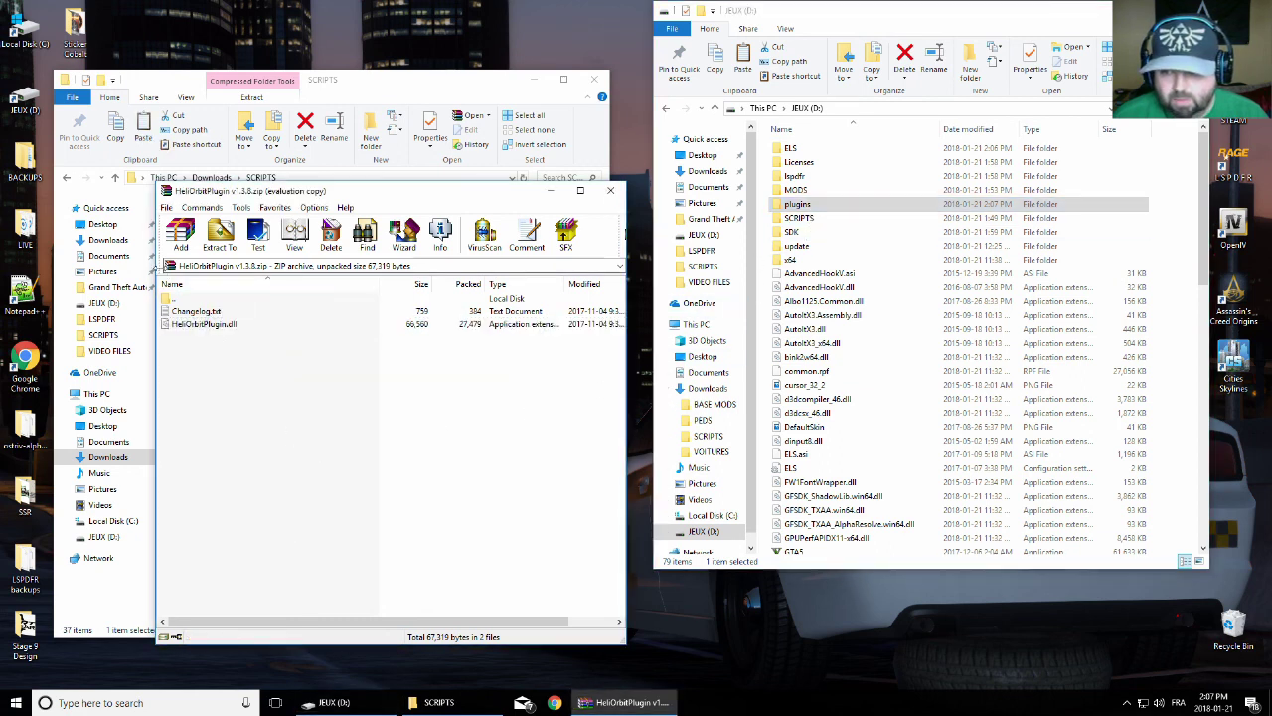
double_click(174, 303)
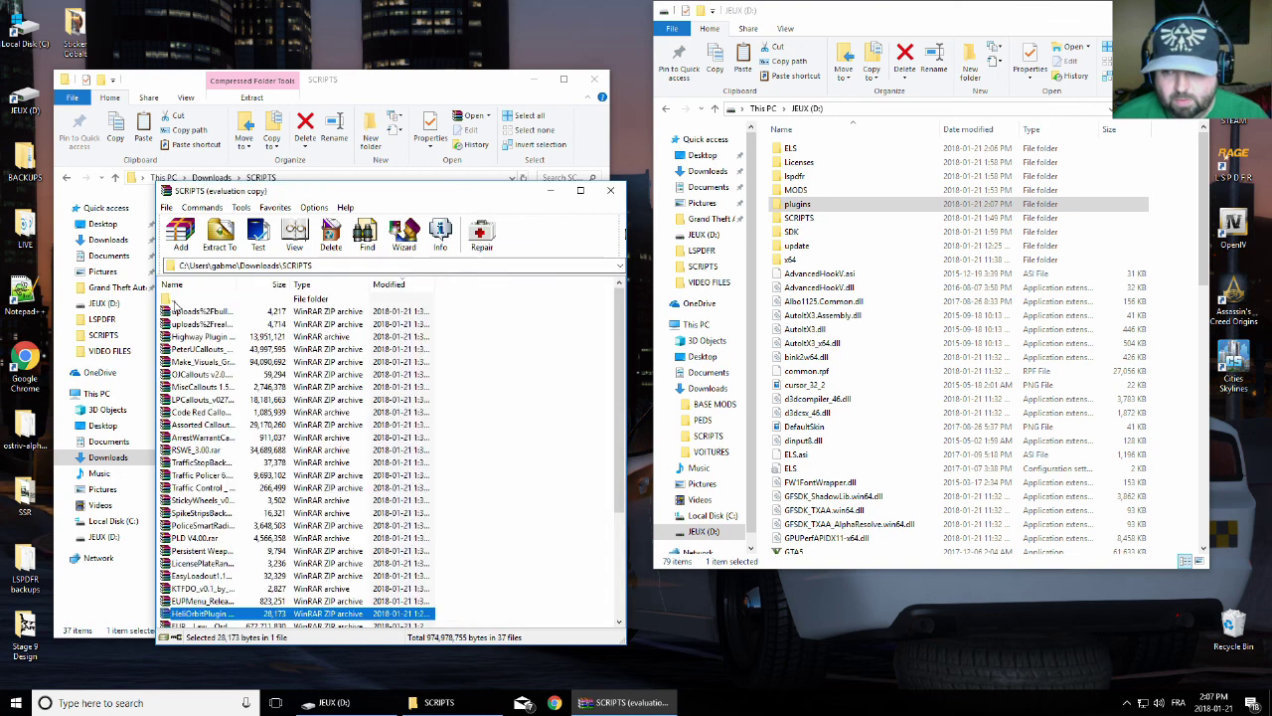
scroll(258, 499, "down", 4)
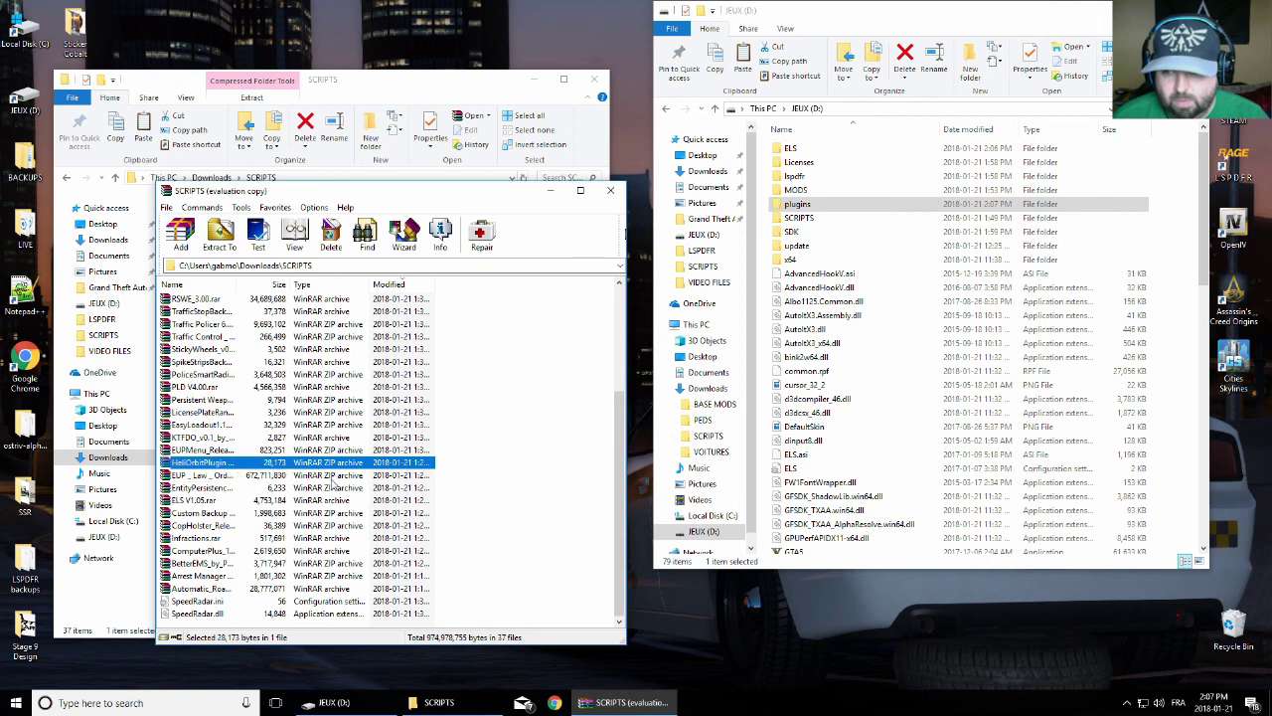
left_click(610, 190)
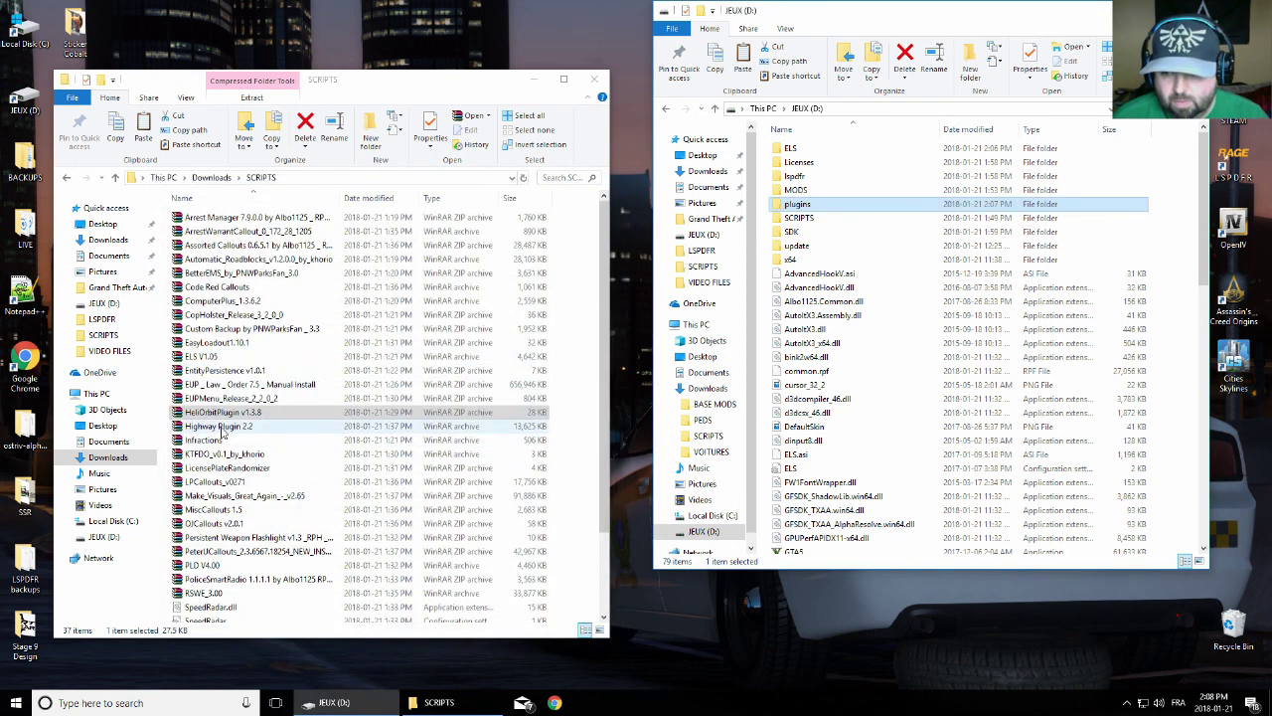
Extract tacco_highway_callouts.dll from the Highway Plugin 2.2 archive's install folder into plugins\LSPDFR on JEUX (D:)
double_click(222, 429)
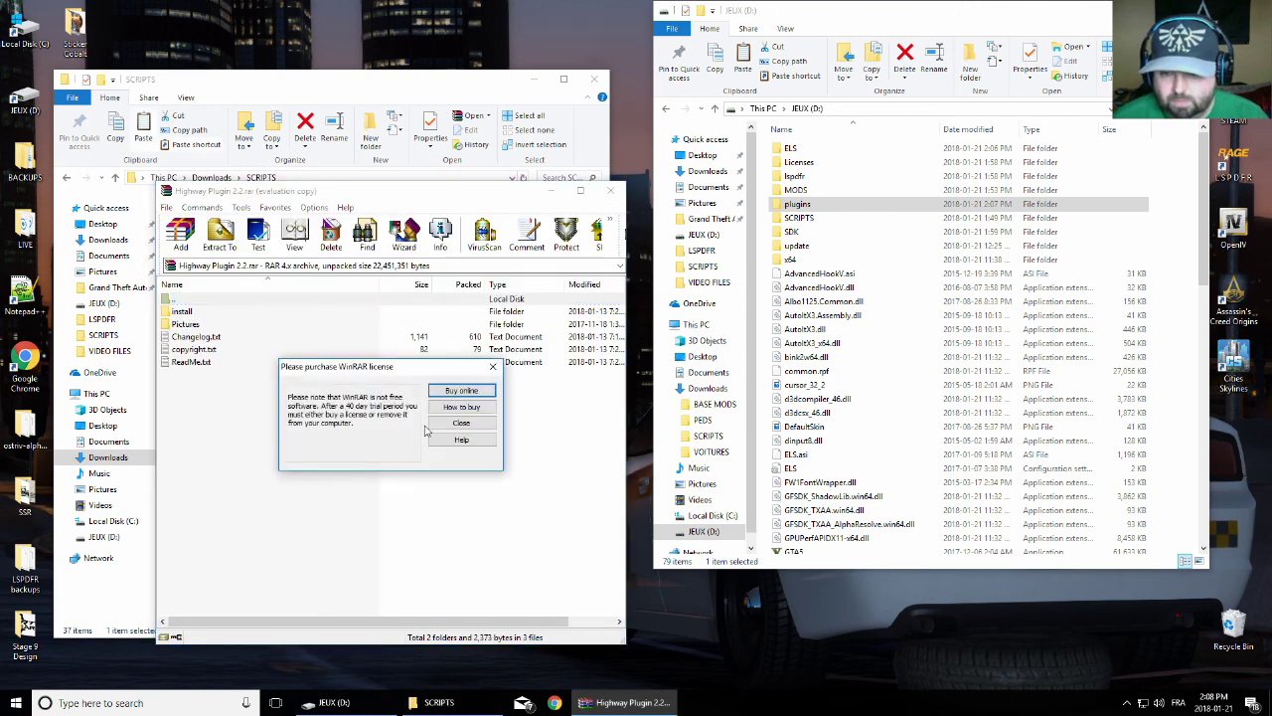
left_click(442, 424)
double_click(183, 311)
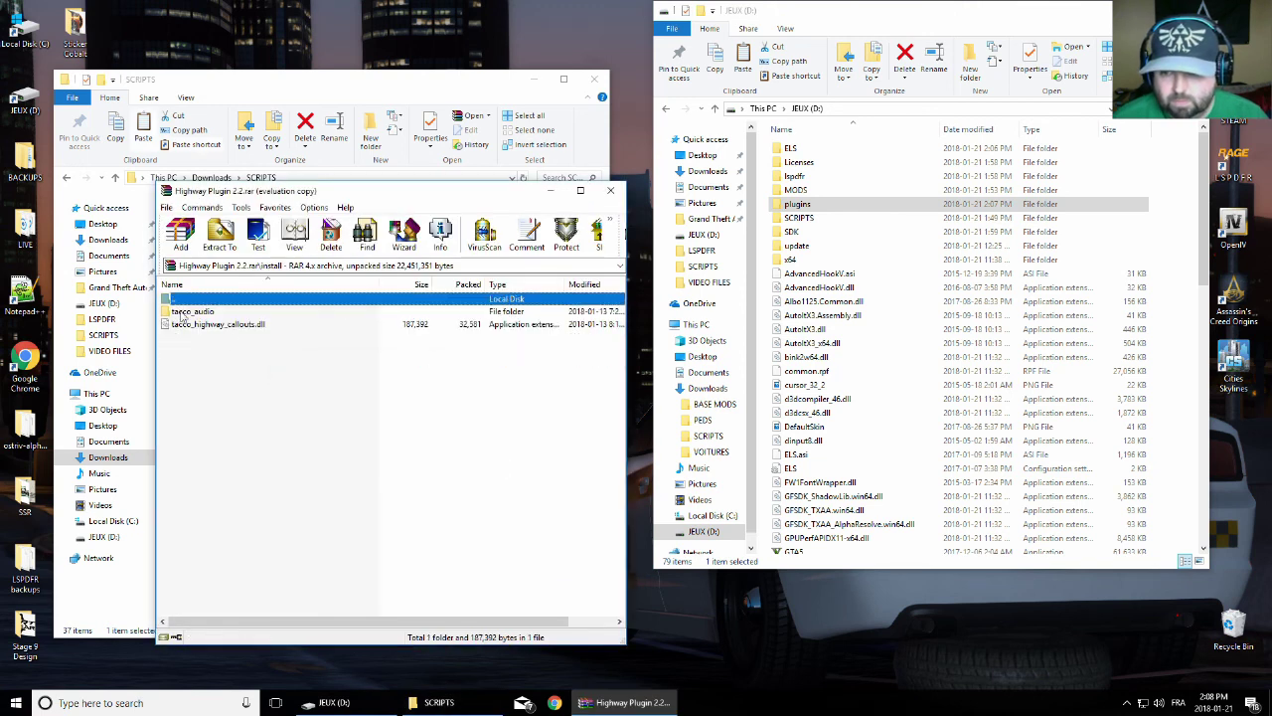
left_click(198, 326)
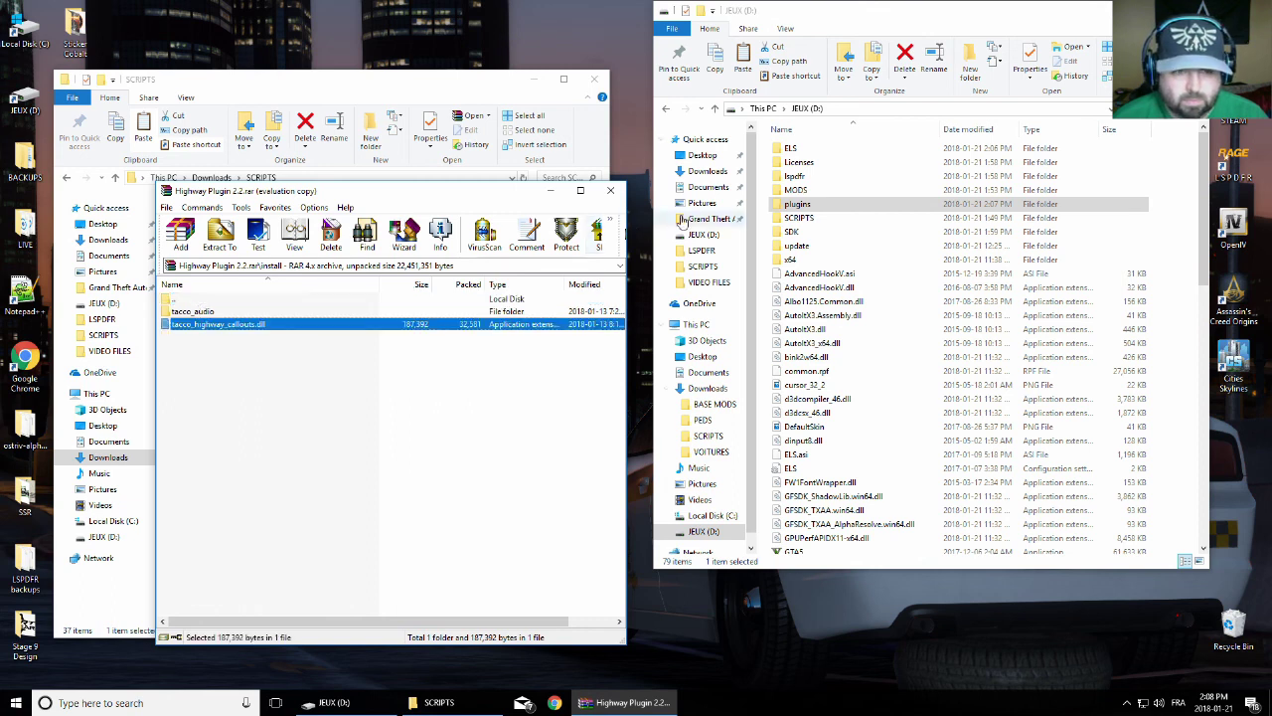
double_click(810, 204)
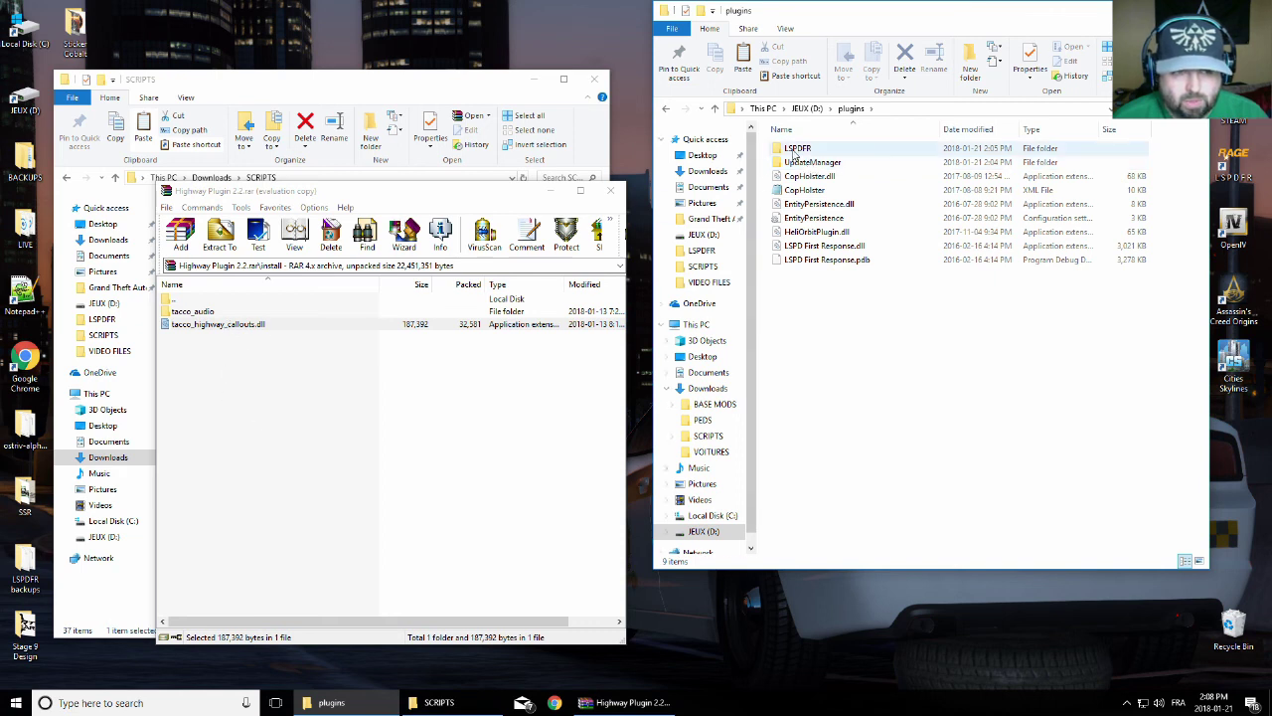
double_click(795, 150)
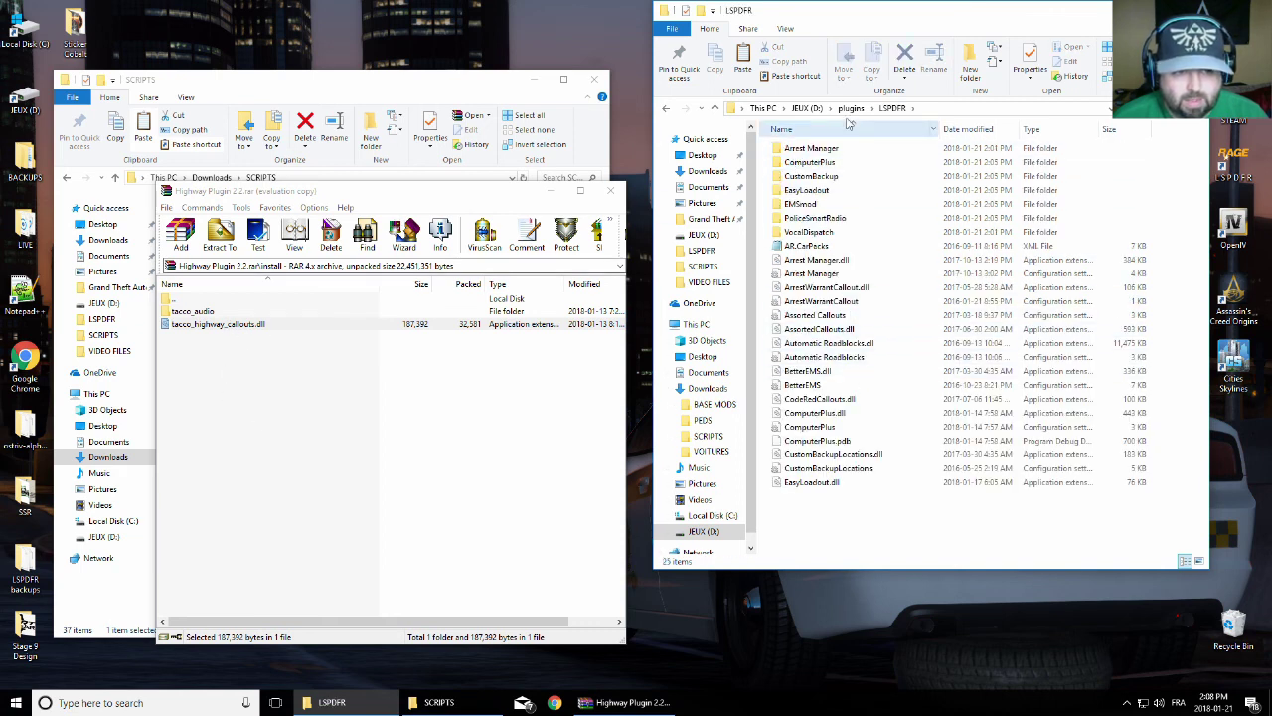
left_click(196, 327)
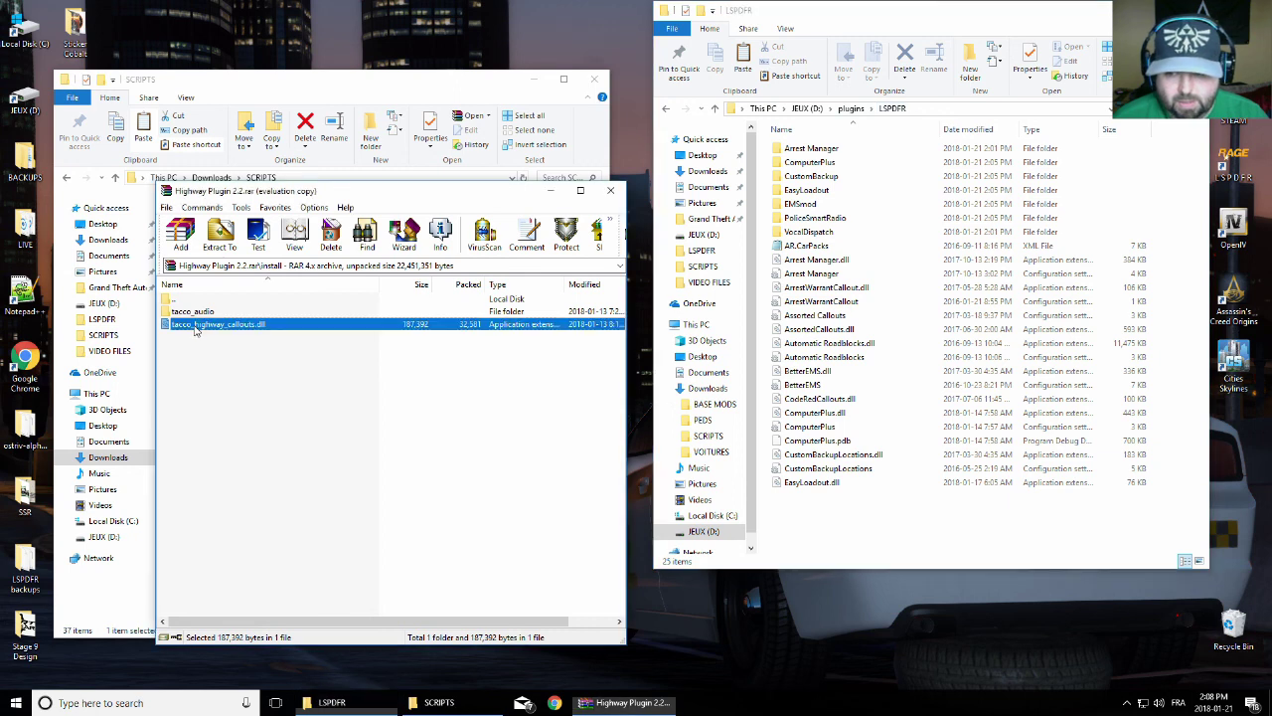
left_click_drag(196, 331, 912, 418)
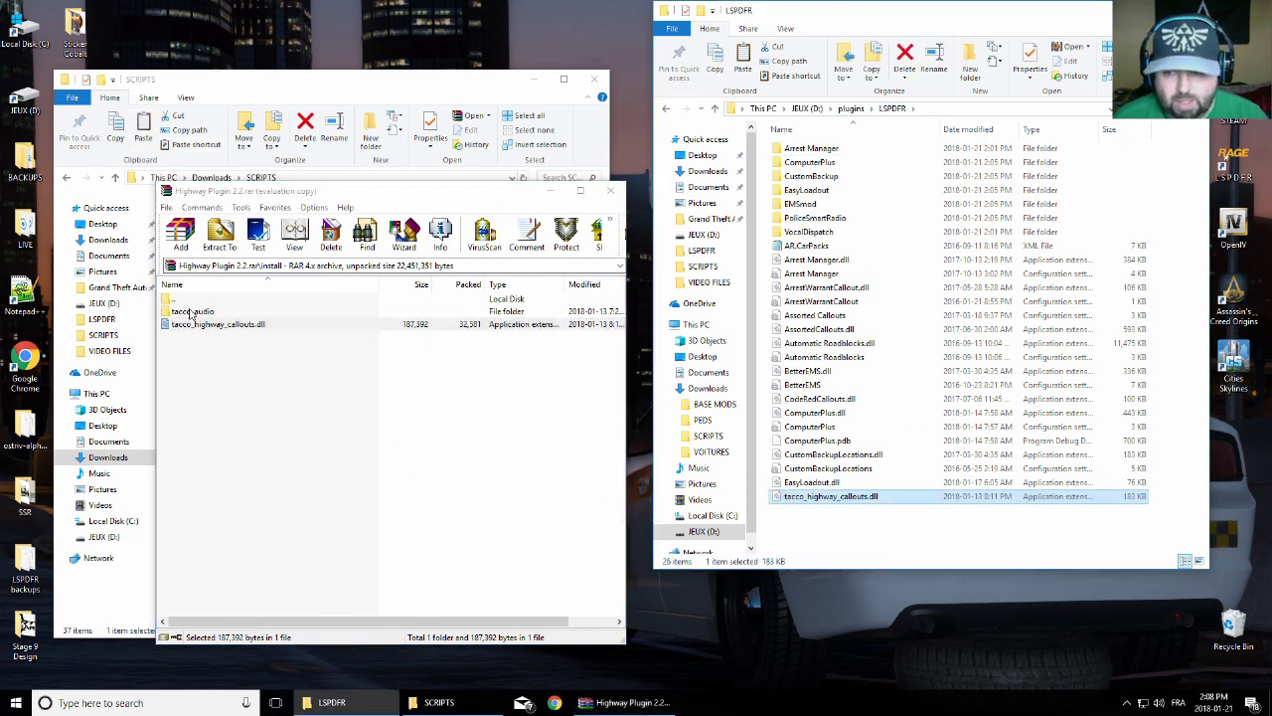
Extract the tacco_audio folder from the Highway Plugin 2.2 archive into lspdfr\Police Scanner on JEUX (D:), and close the archive
double_click(813, 218)
left_click(716, 109)
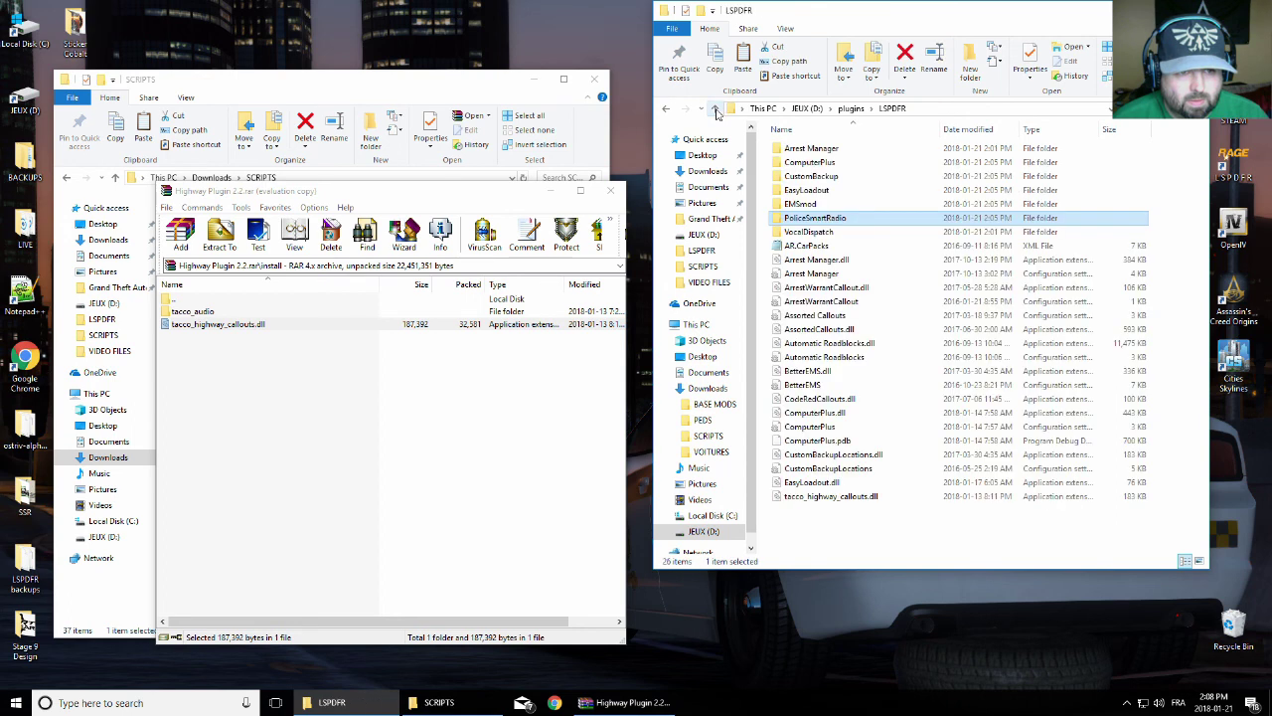
left_click(716, 109)
left_click(715, 109)
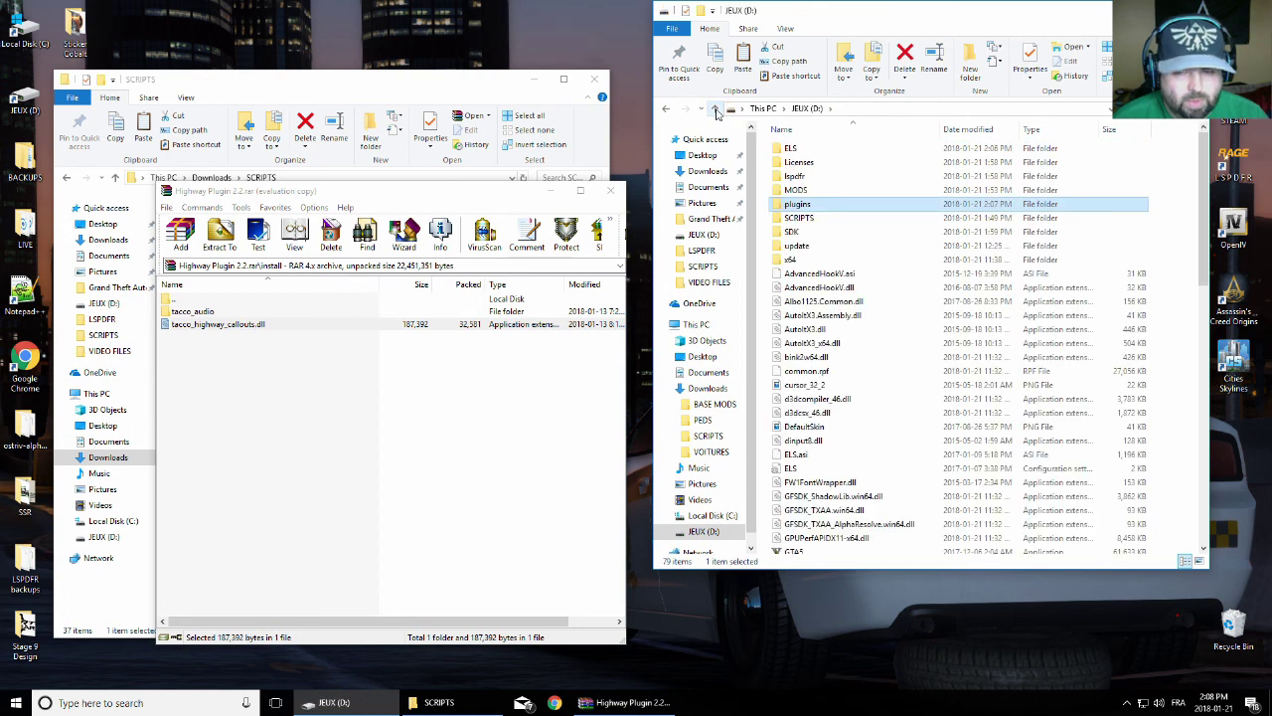
left_click(802, 176)
double_click(802, 176)
double_click(800, 149)
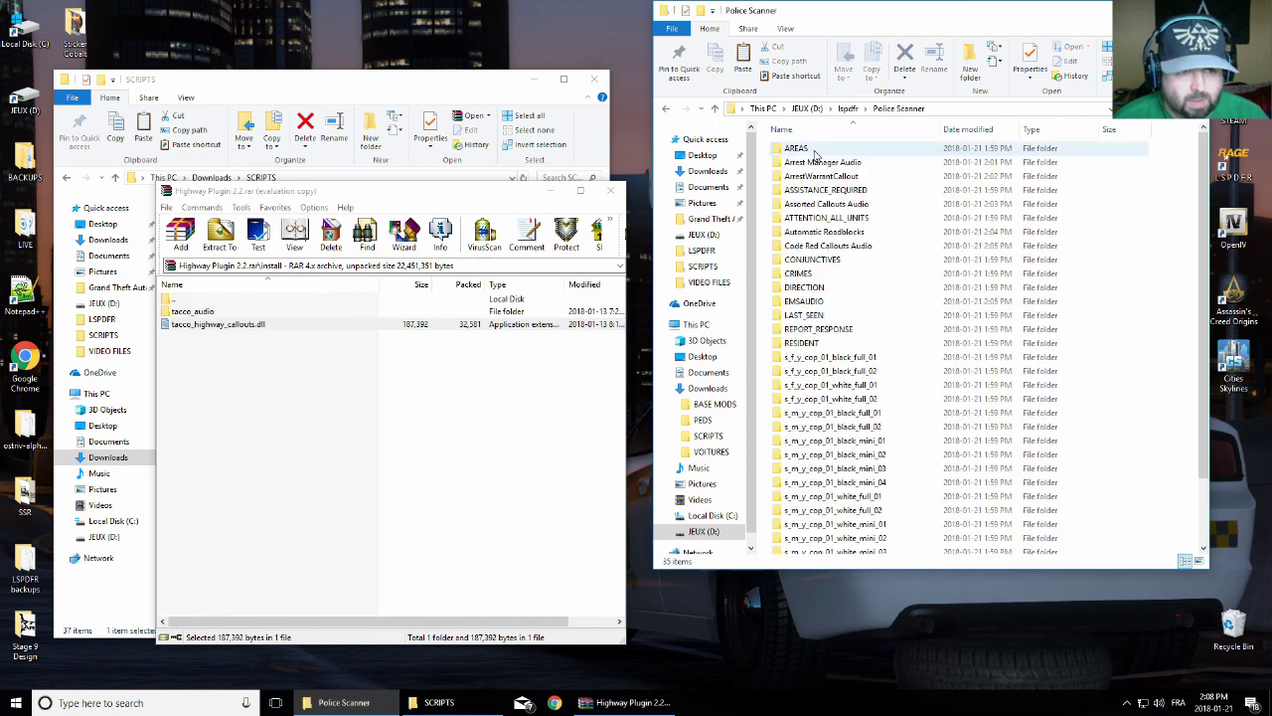
left_click_drag(200, 309, 1195, 264)
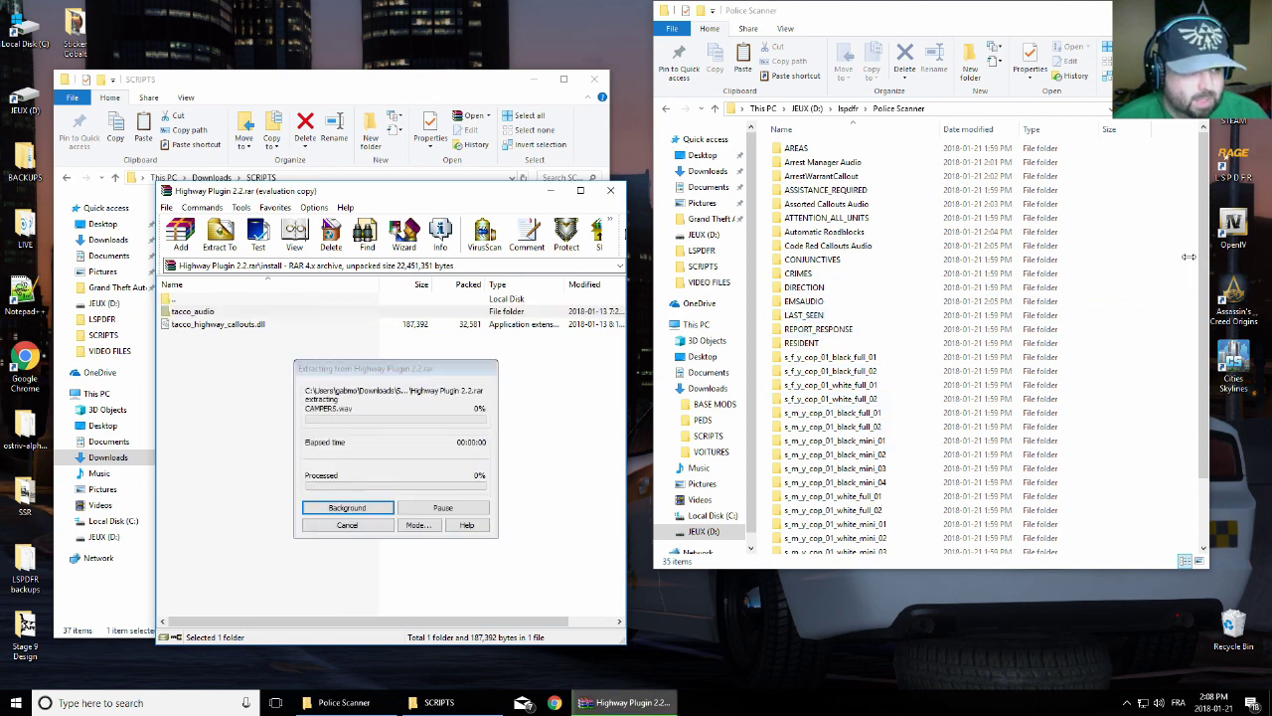
left_click(1063, 462)
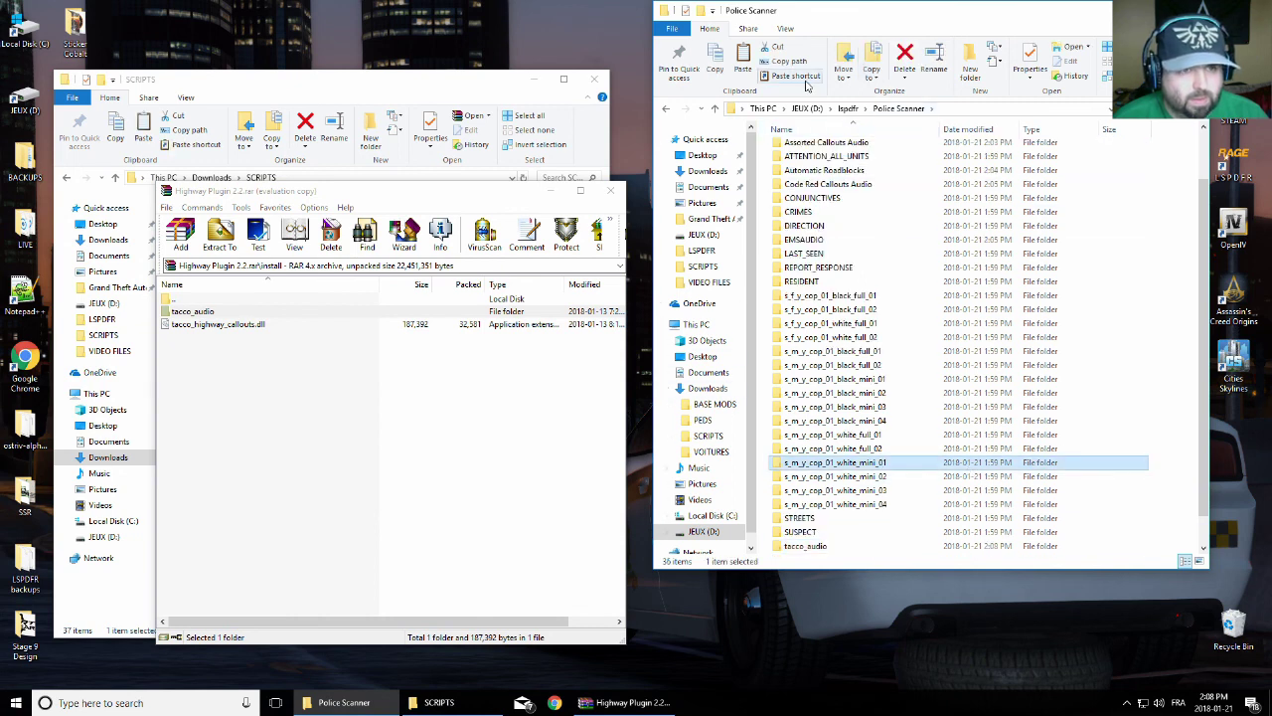
left_click(714, 108)
left_click(715, 108)
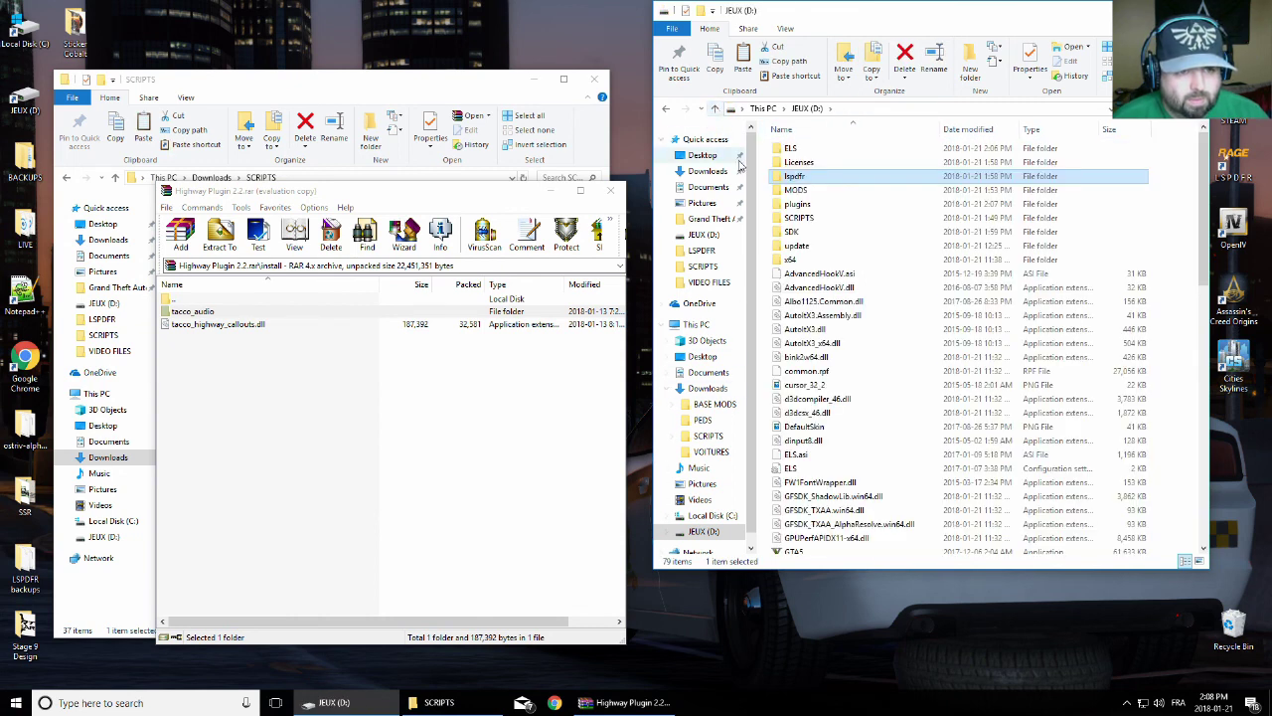
left_click(610, 190)
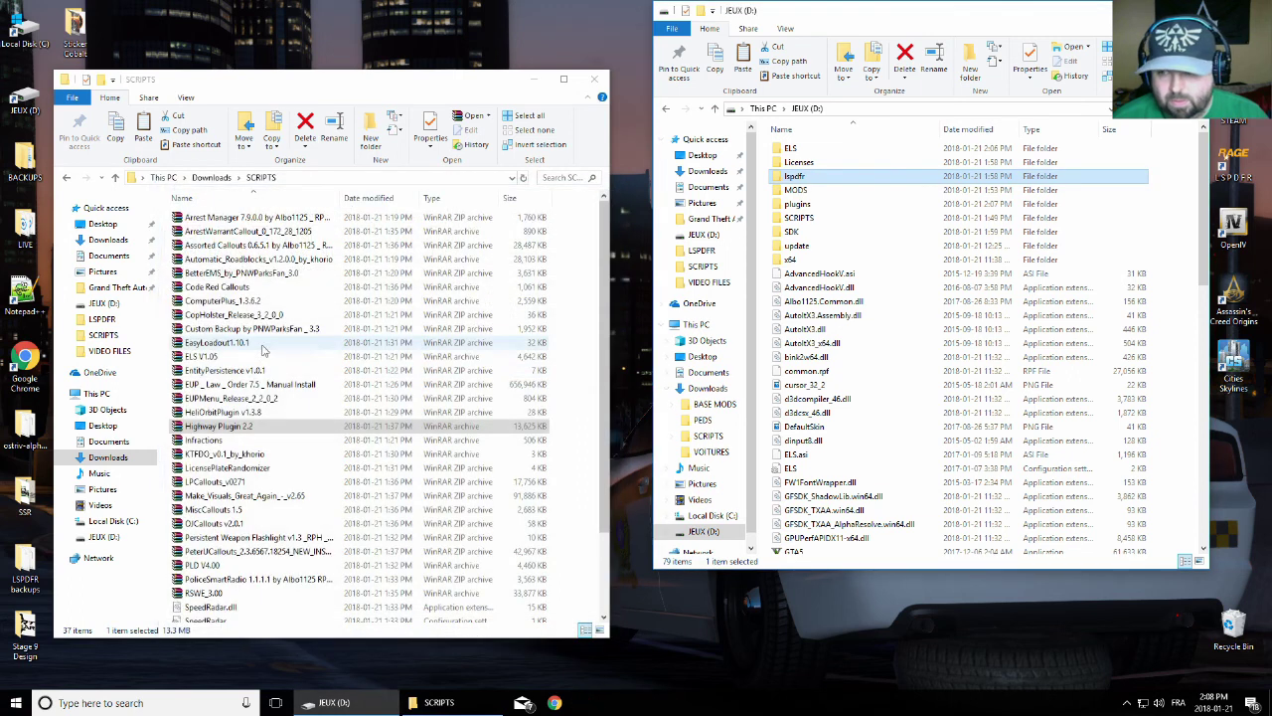
Extract the Plugins folder from the KTFDO_v0.1_by_khorio archive's Grand Theft Auto V folder into the root of JEUX (D:)
double_click(213, 455)
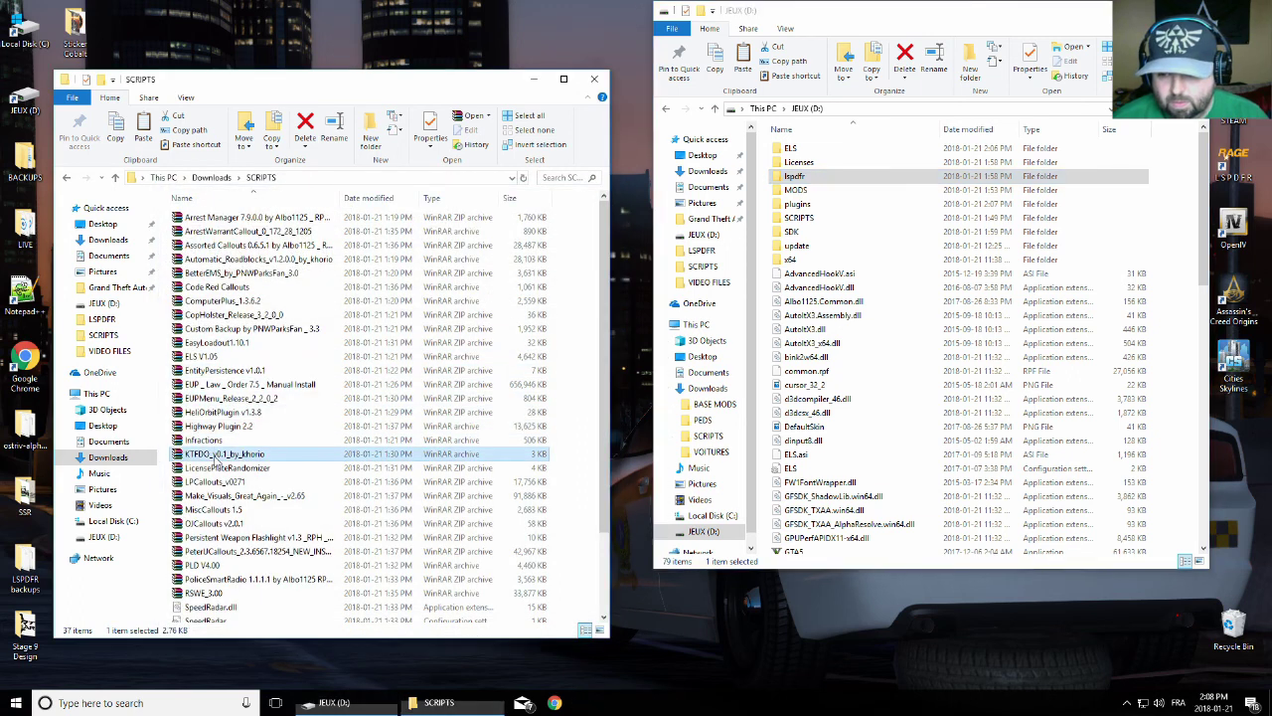
left_click(214, 312)
double_click(213, 312)
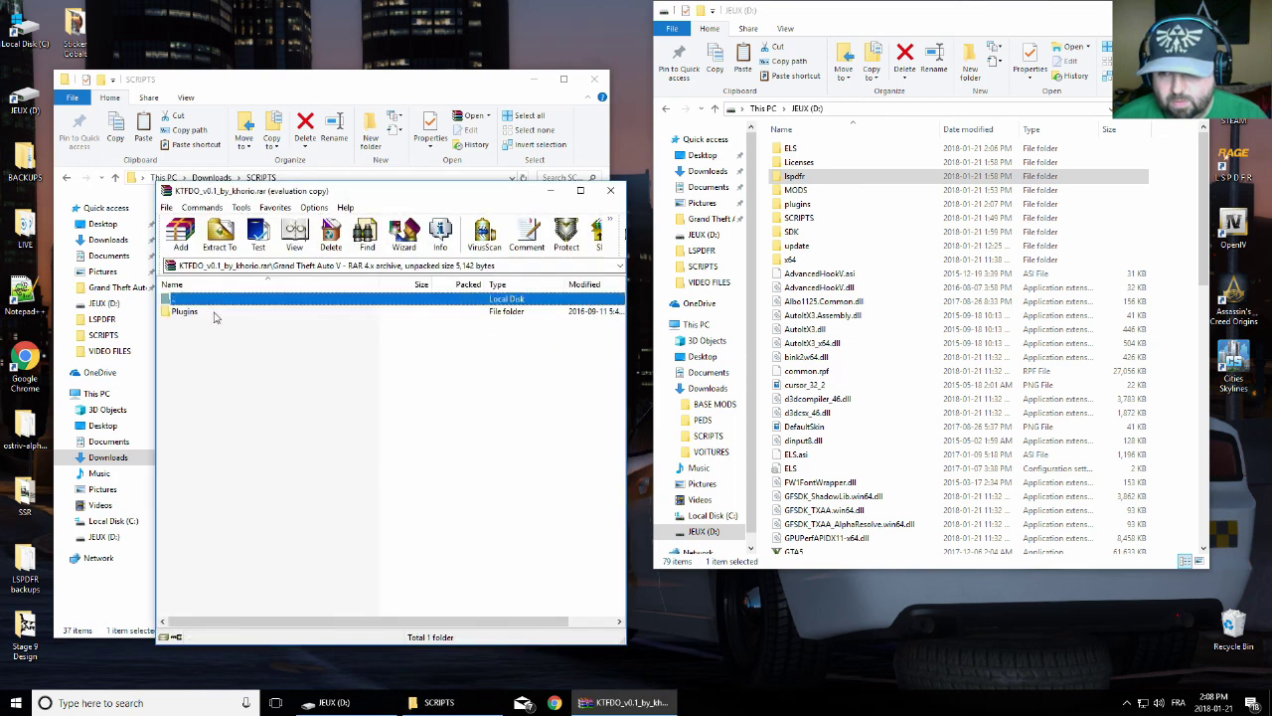
left_click(463, 424)
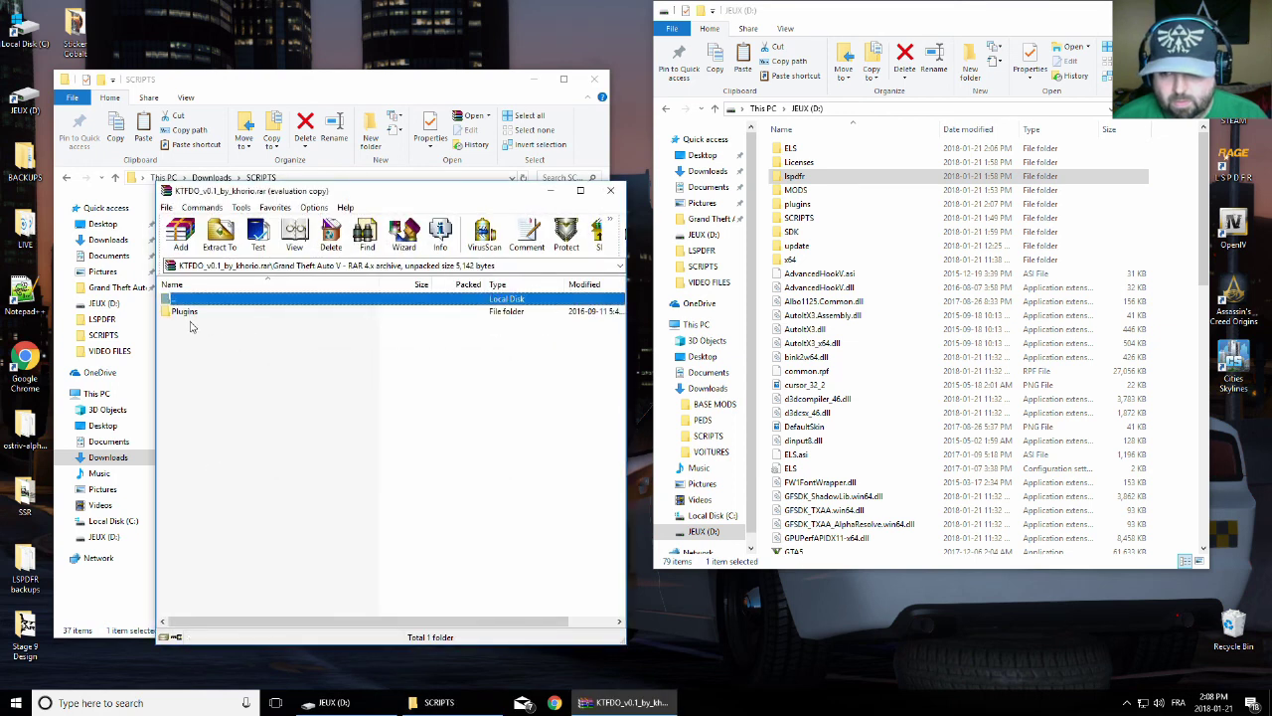
left_click(219, 312)
left_click(705, 507)
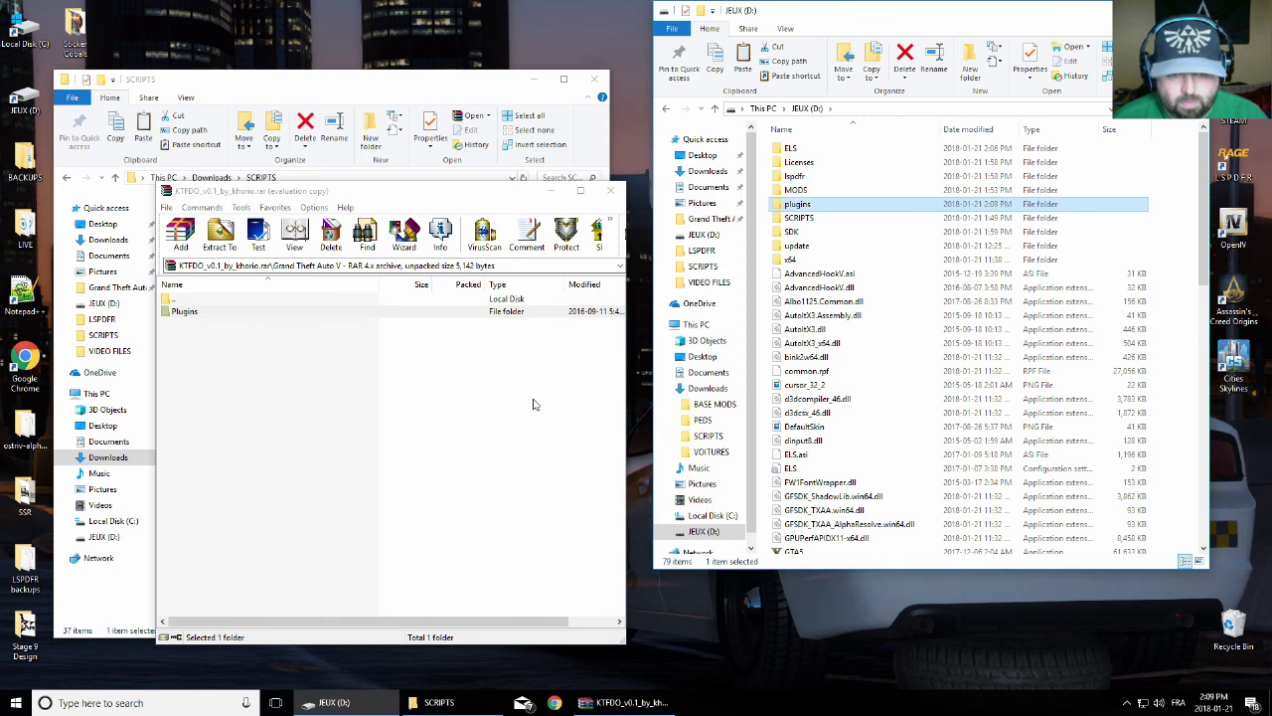
Close the KTFDO archive, and extract LicensePlateRandomizer.dll from the LicensePlateRandomizer archive into the plugins folder on JEUX (D:)
left_click(611, 190)
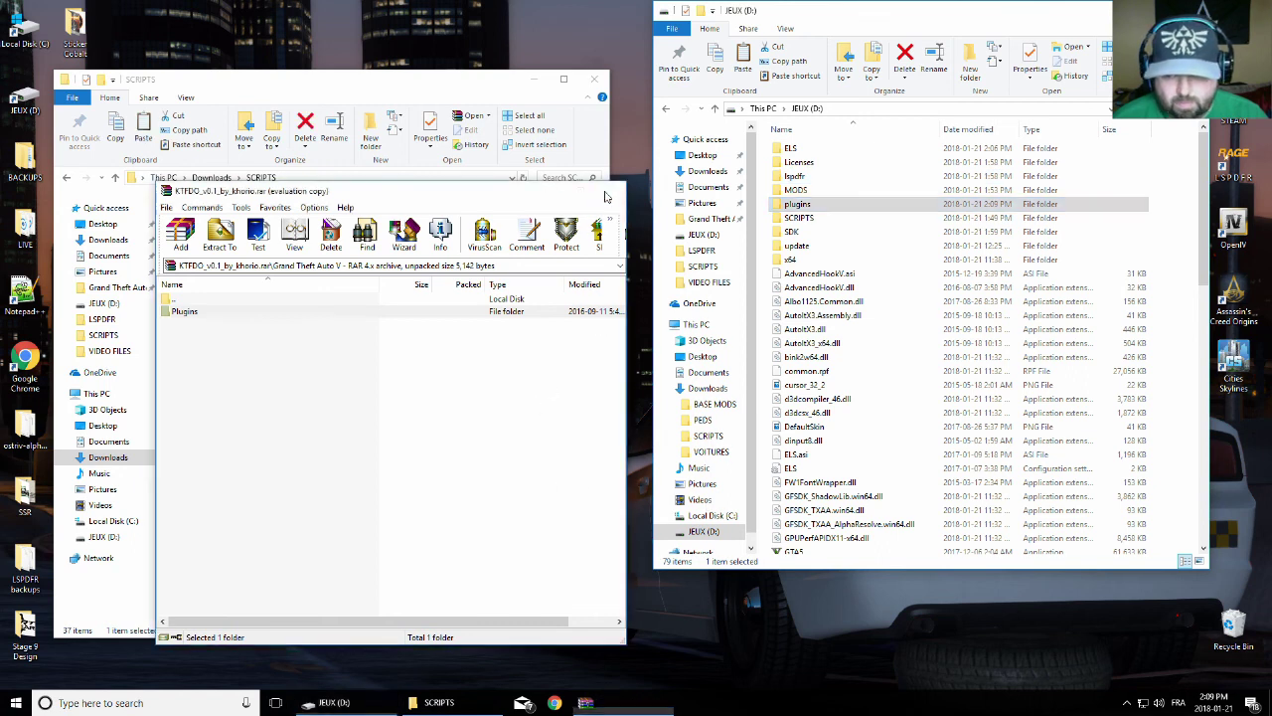
double_click(234, 470)
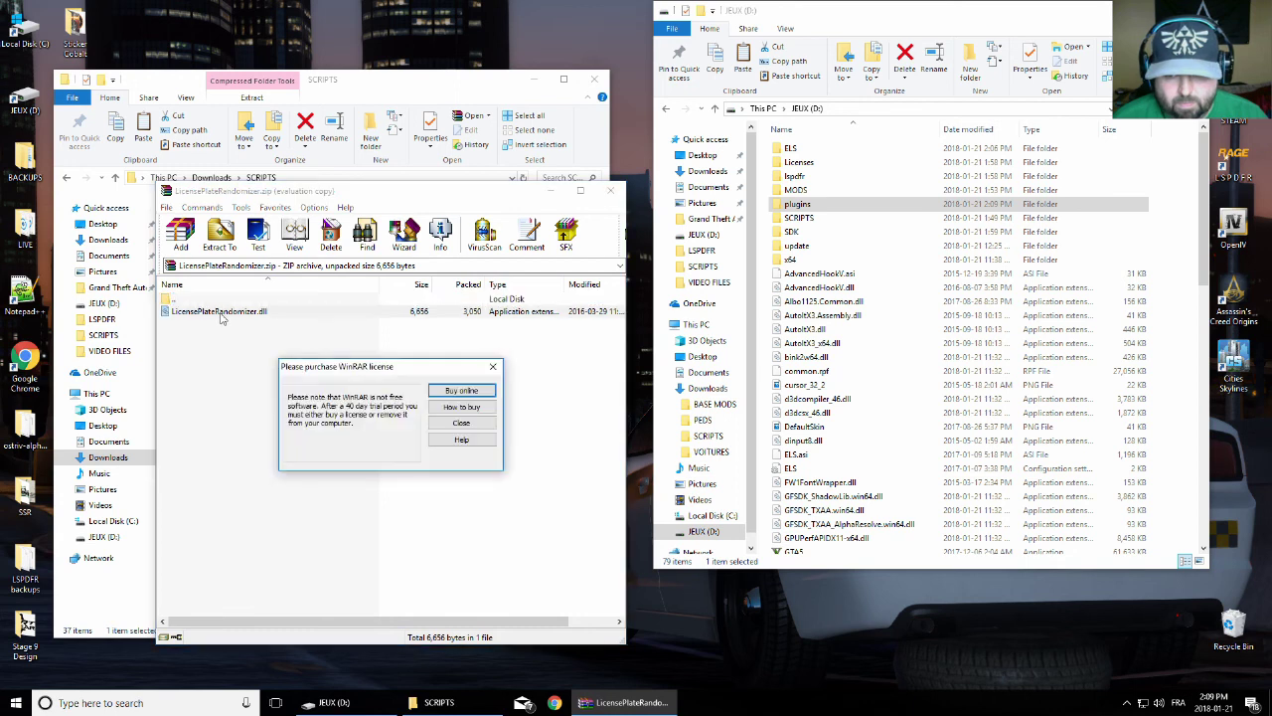
left_click(461, 424)
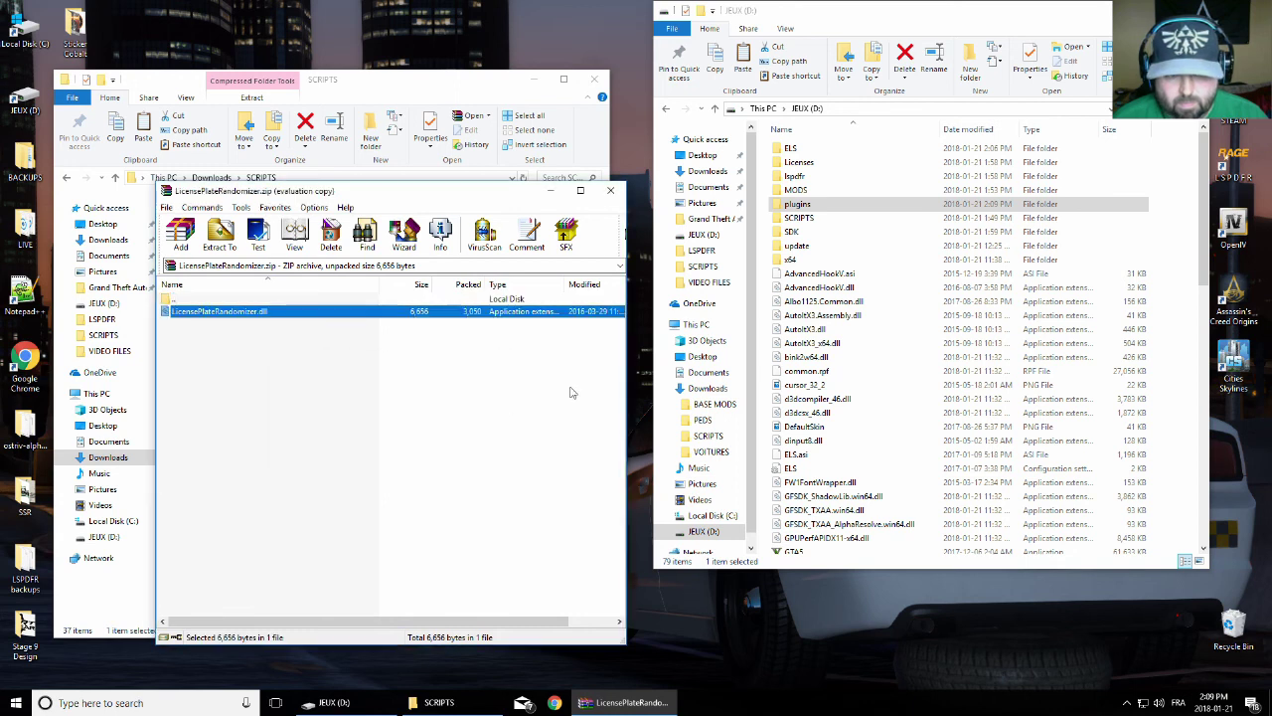
double_click(819, 204)
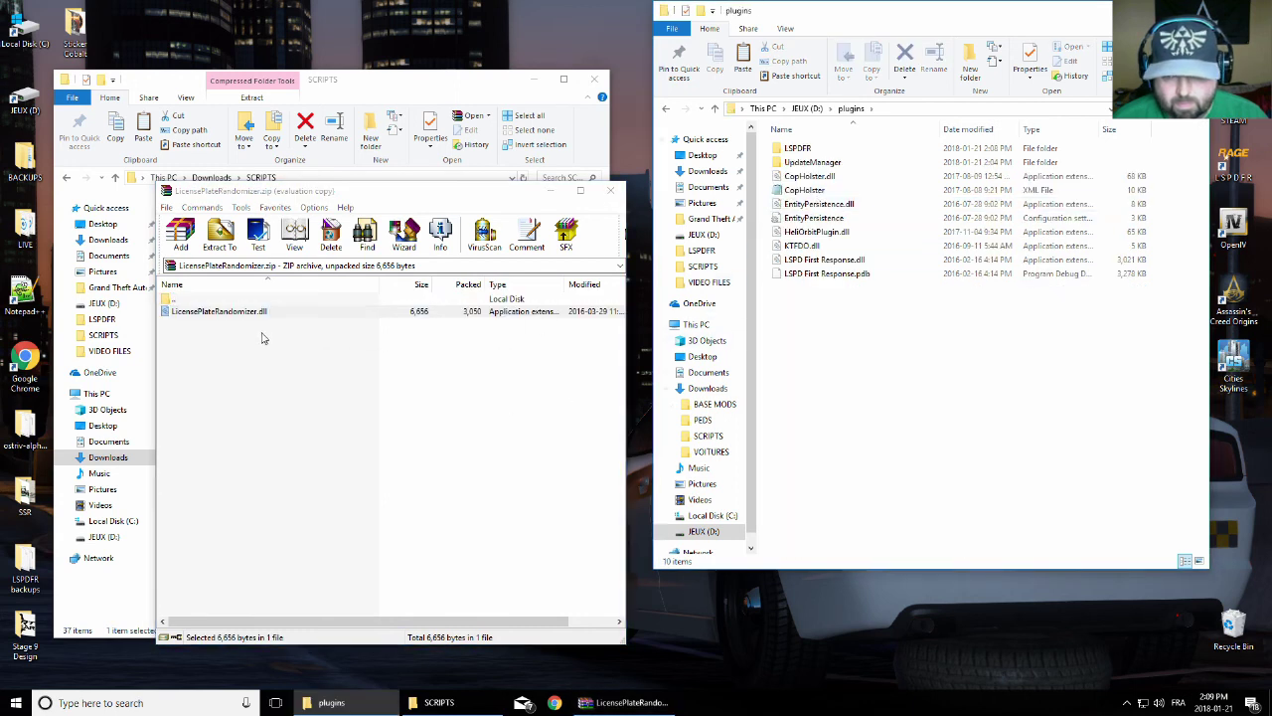
left_click(215, 311)
left_click_drag(677, 311, 842, 308)
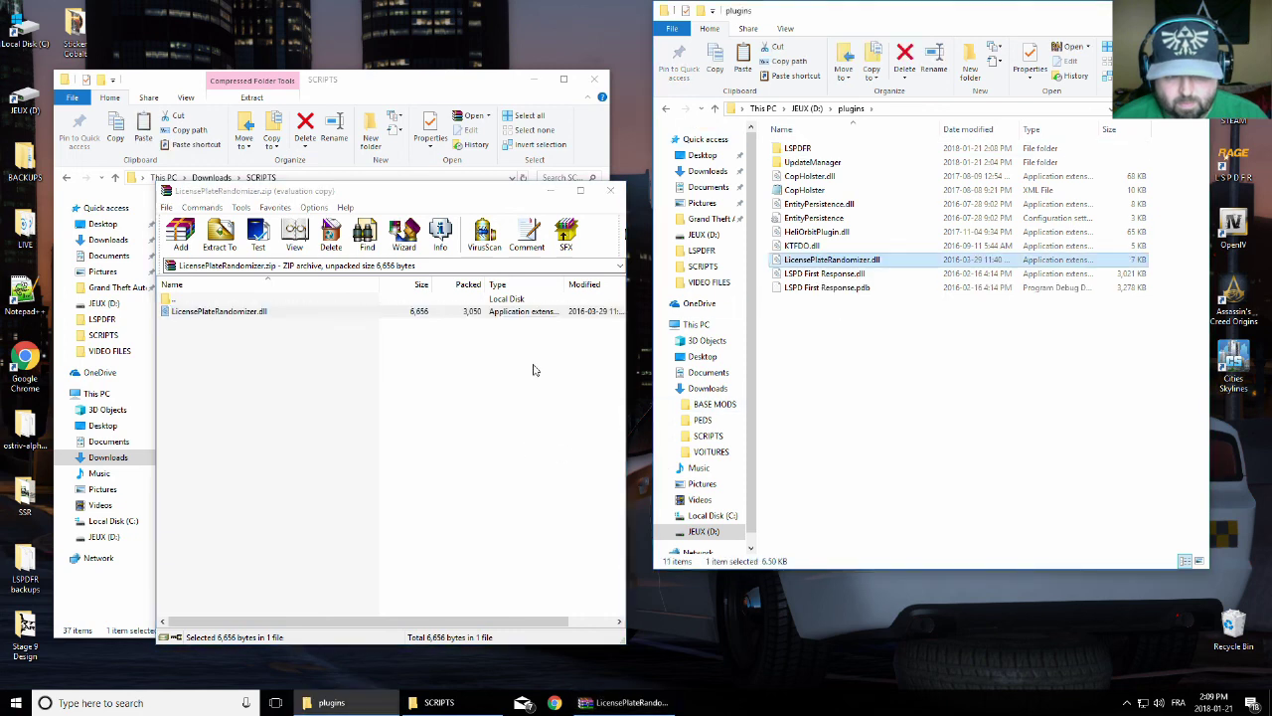
left_click(618, 199)
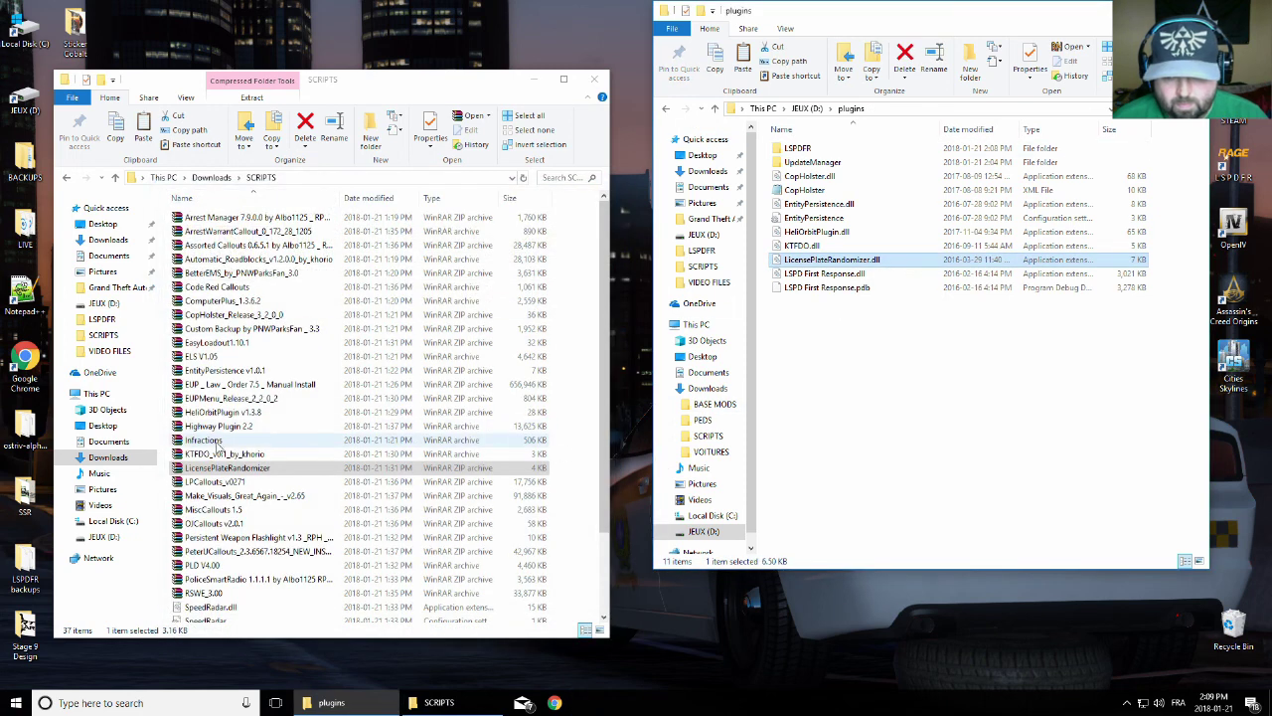
Extract everything in the LPCallouts_v0271 archive's Files into GTA5 Directory folder into the root of JEUX (D:), replacing the existing RAGENativeUI.dll
left_click(226, 484)
double_click(227, 485)
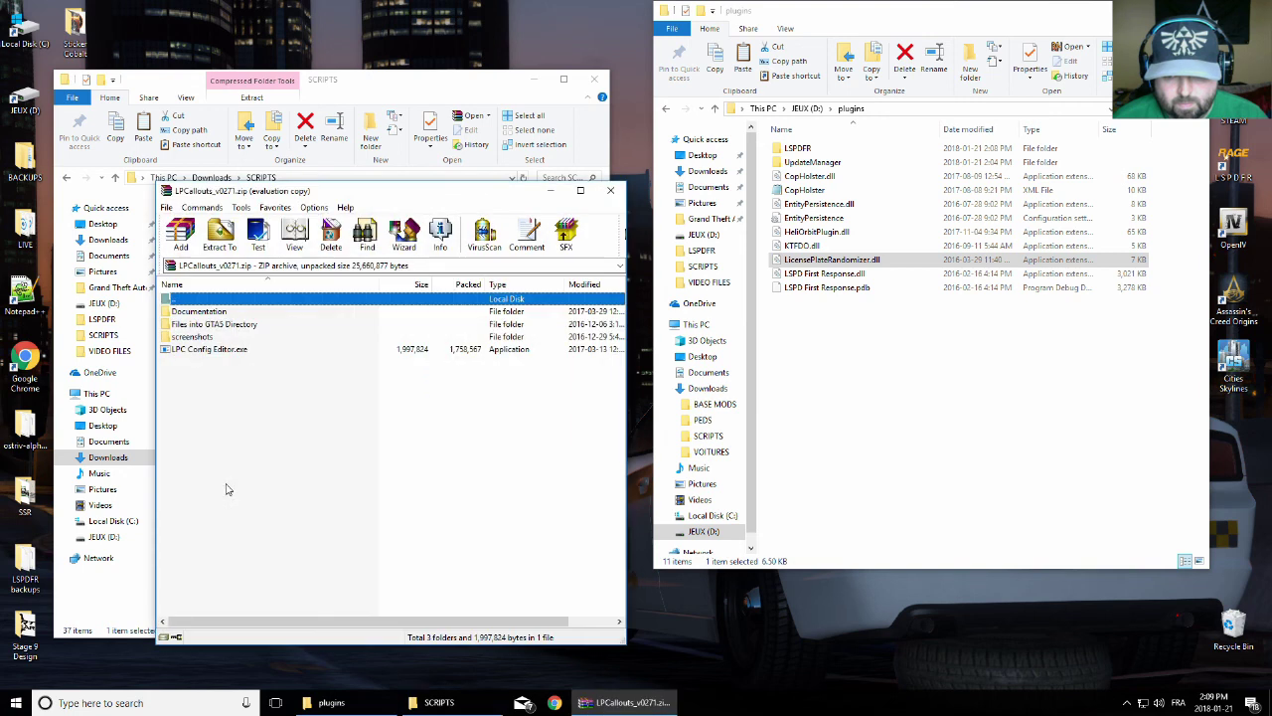
double_click(213, 325)
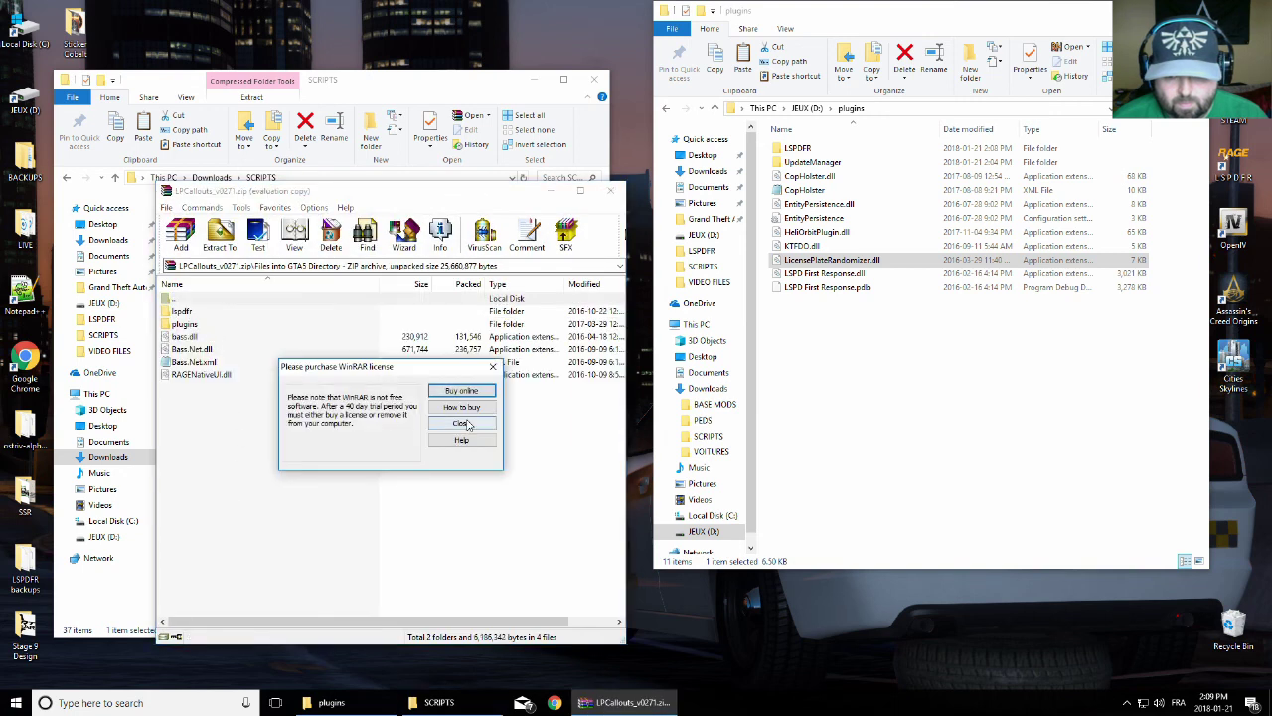
left_click(462, 412)
left_click_drag(265, 435, 926, 422)
left_click(715, 109)
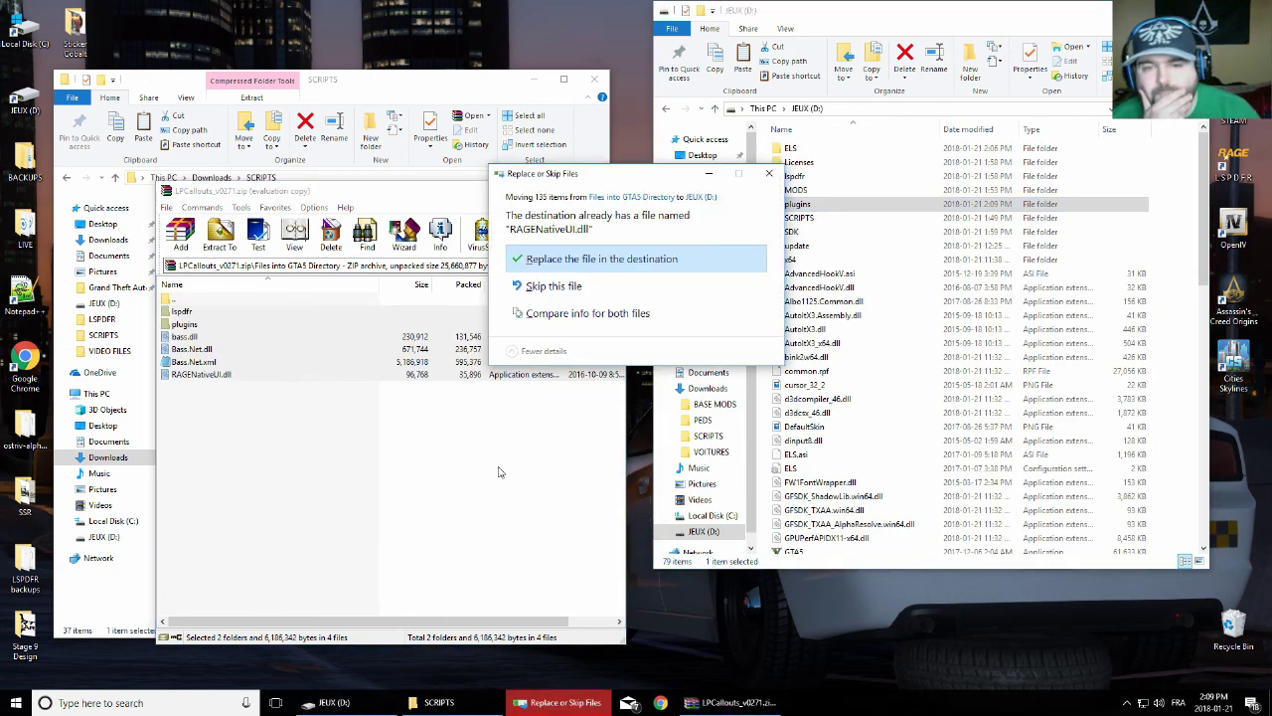
left_click(582, 259)
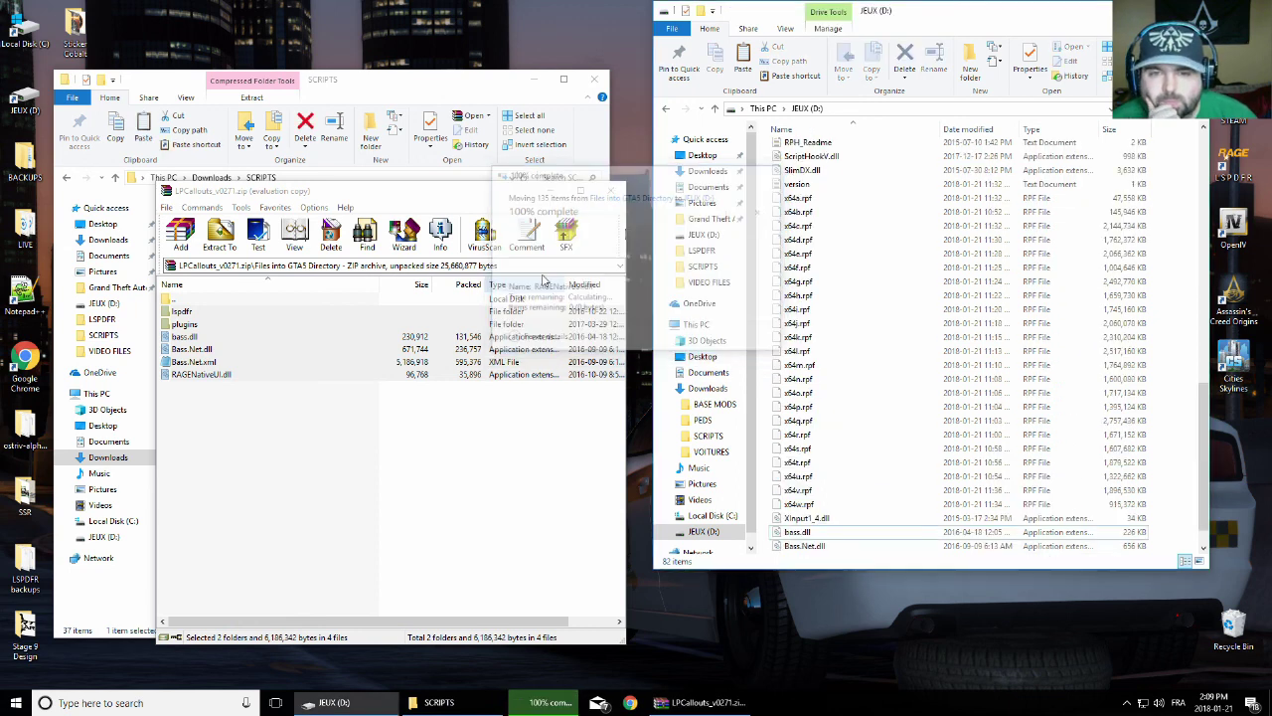
left_click(605, 188)
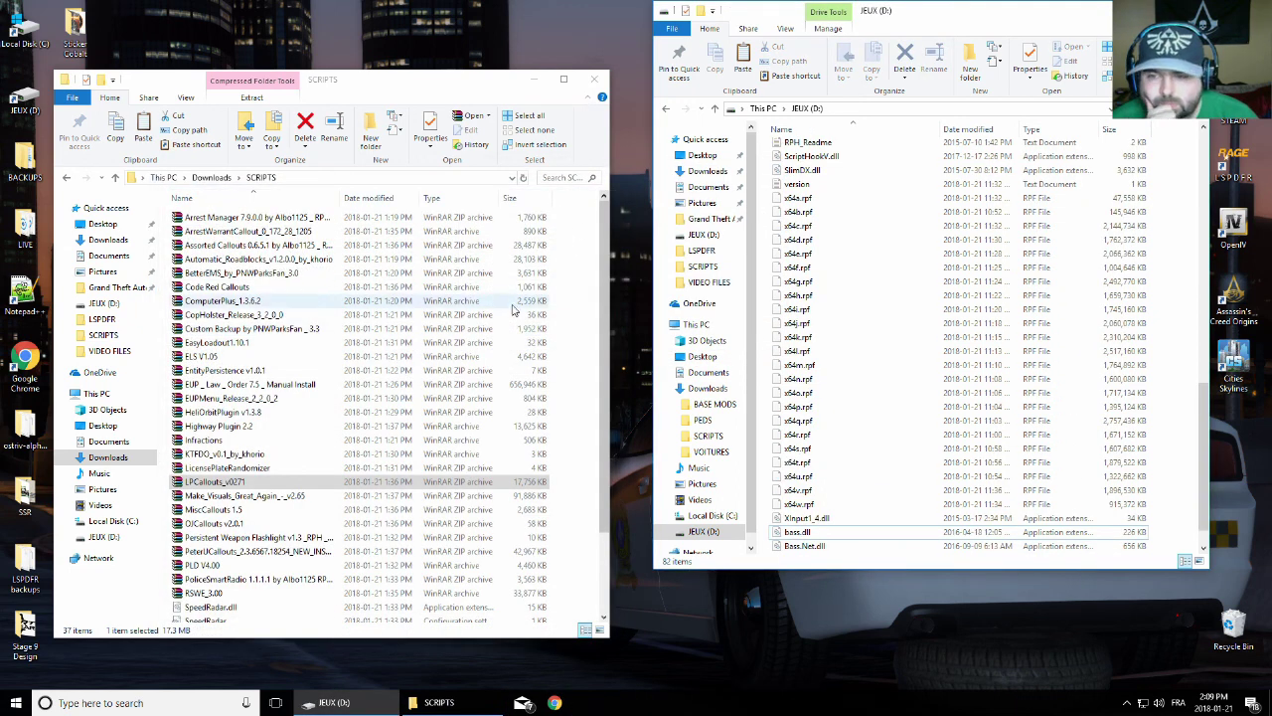
Extract the plugins folder from the MiscCallouts 1.5 archive's Grand Theft Auto V folder into the root of JEUX (D:), and close the archive
double_click(231, 510)
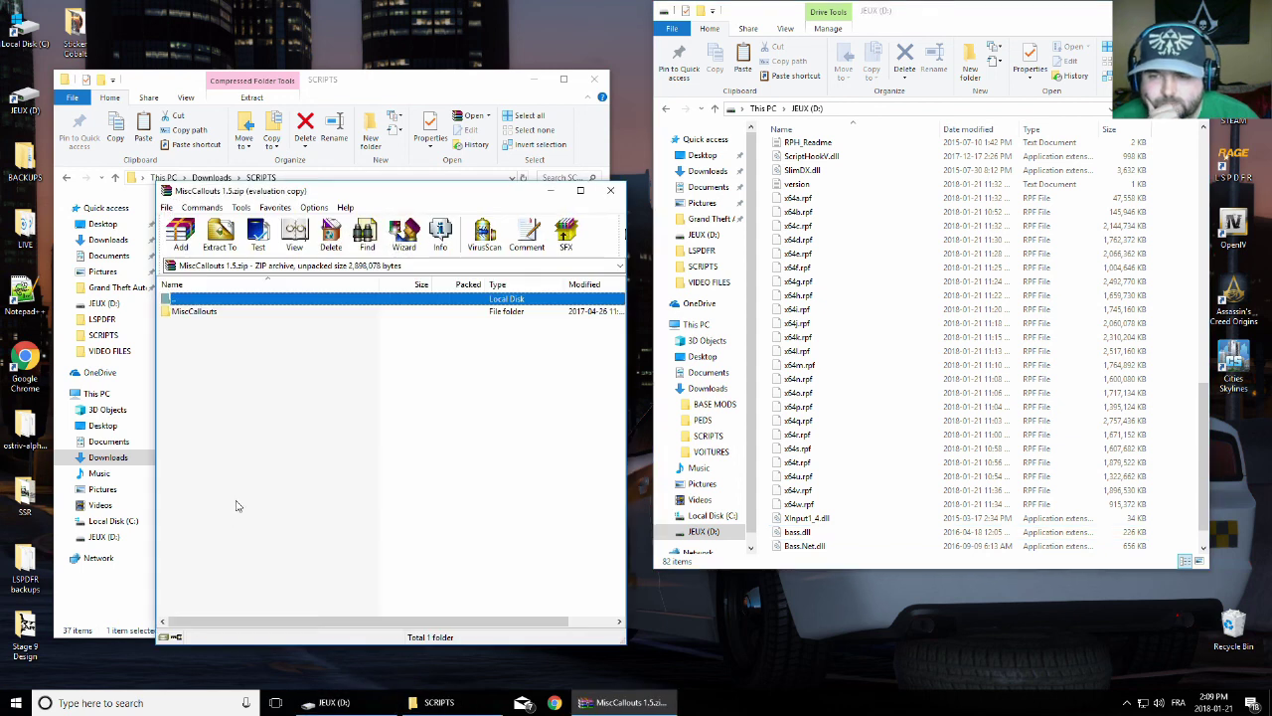
double_click(223, 315)
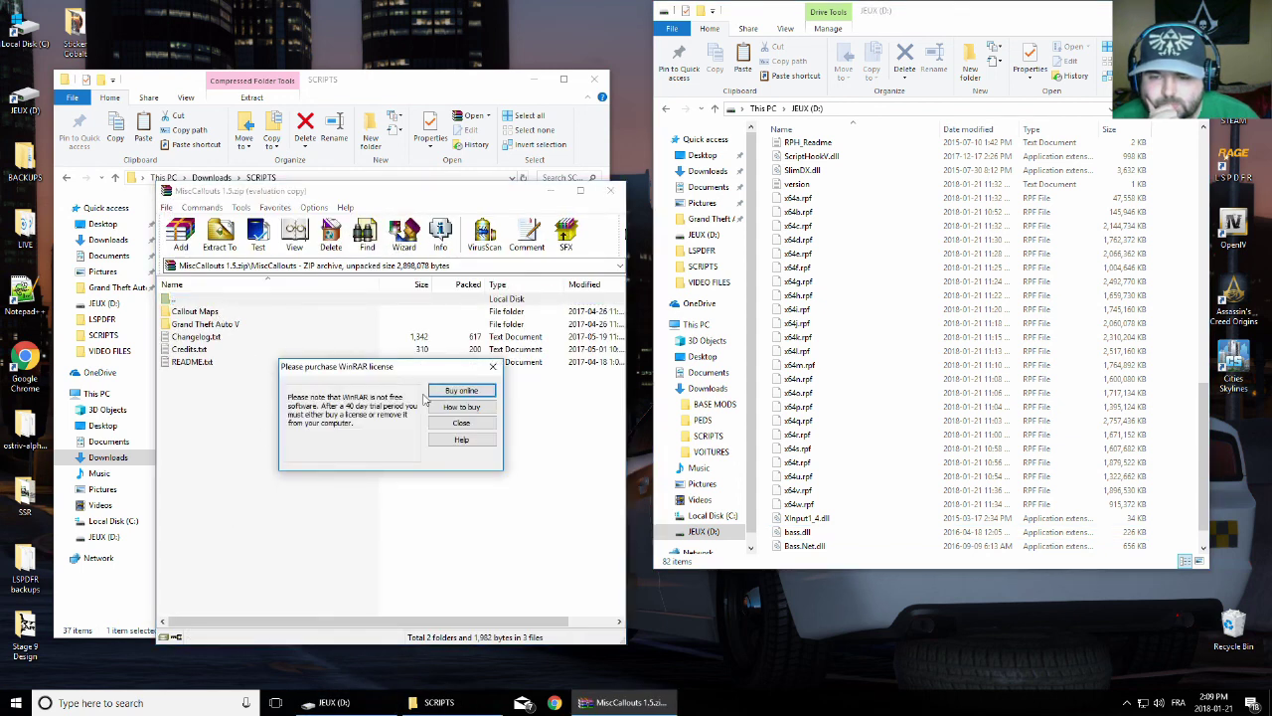
left_click(461, 422)
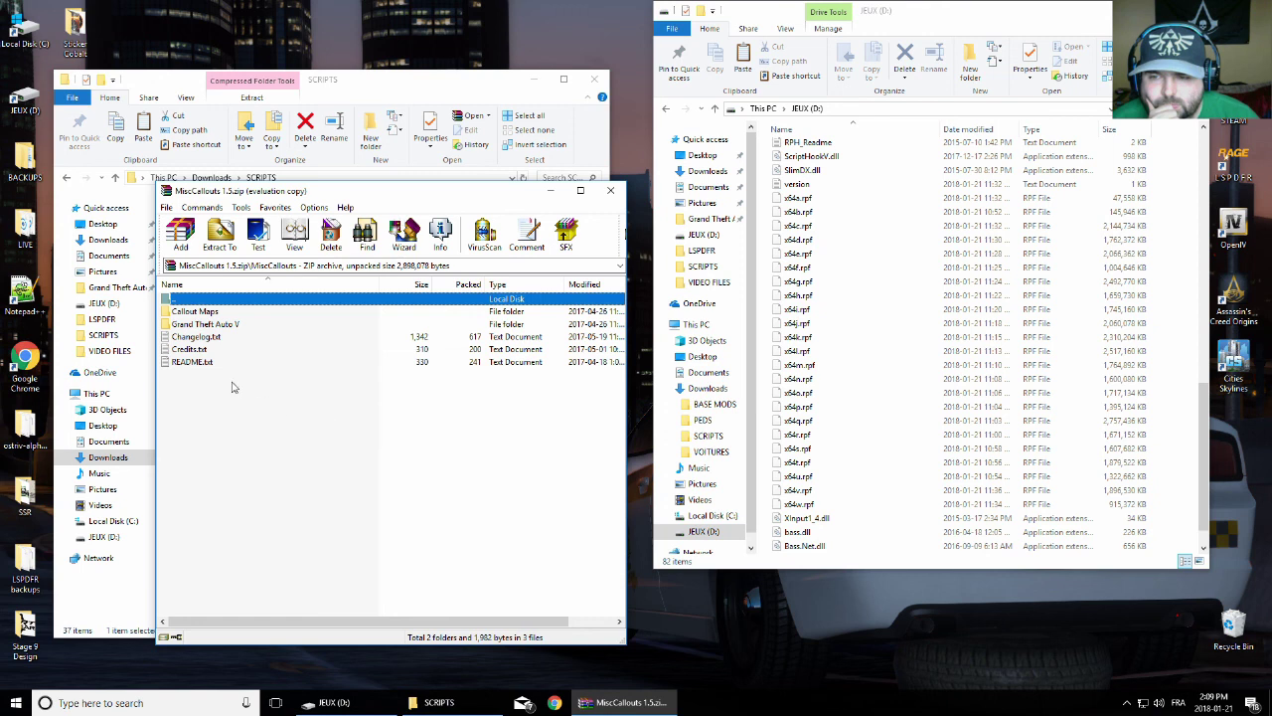
double_click(230, 326)
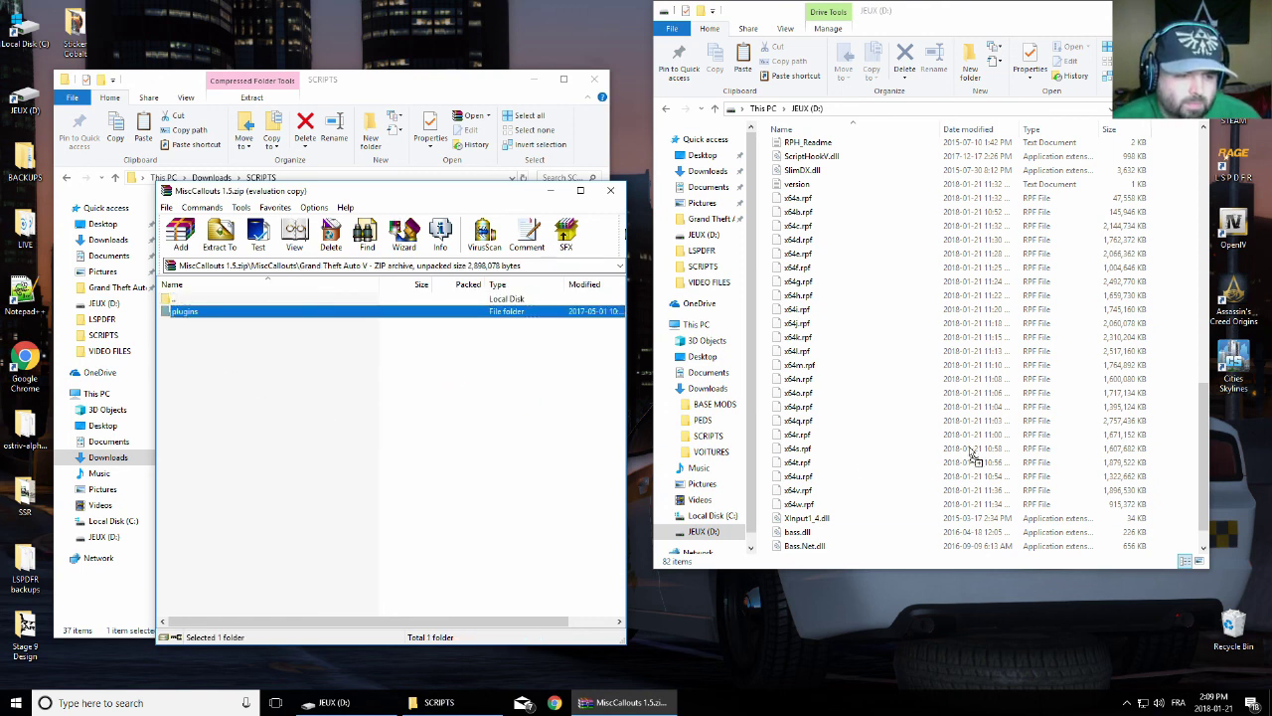
left_click(689, 502)
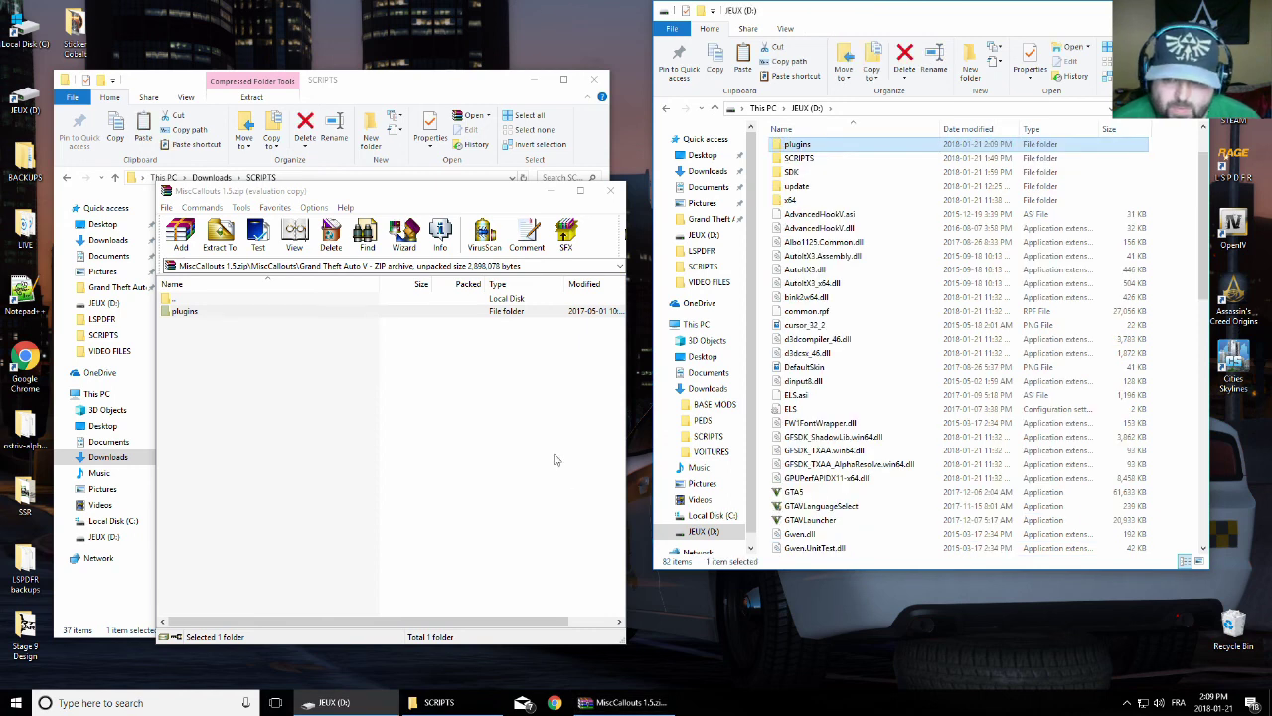
left_click(611, 190)
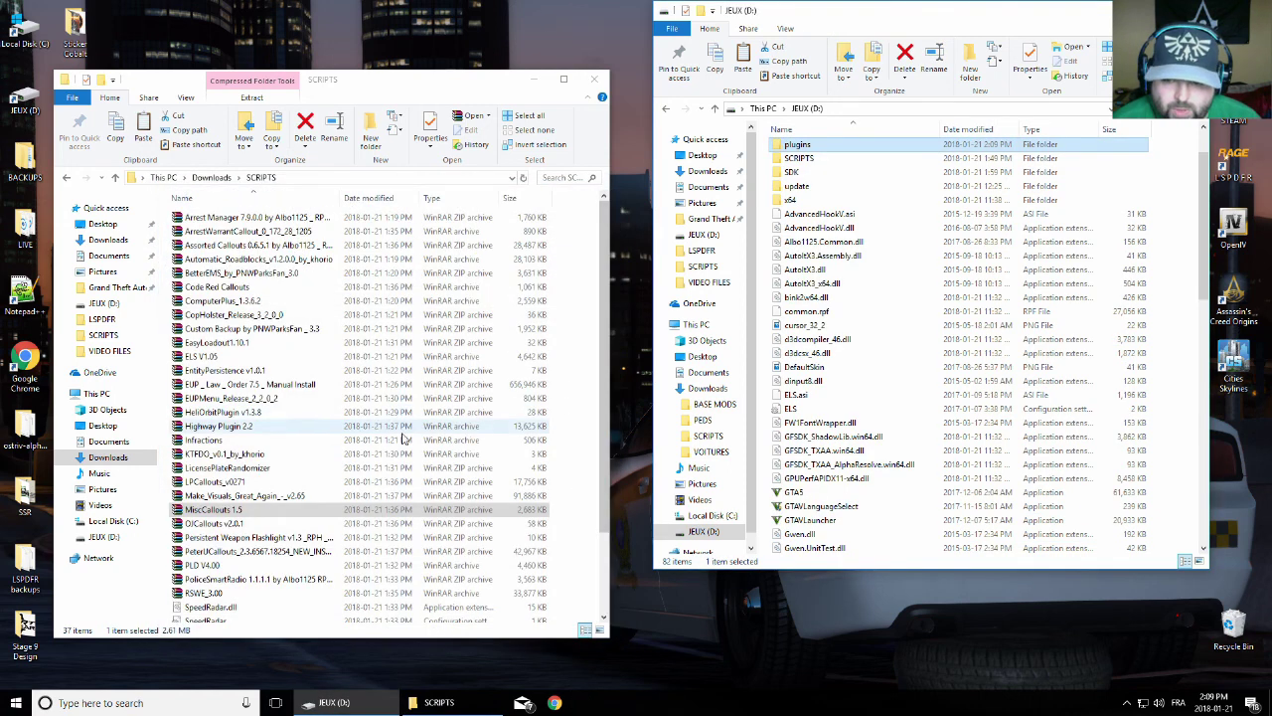
Extract OJCallouts.dll from the OJCallouts v2.0.1 archive into plugins\LSPDFR on JEUX (D:), and close the archive
double_click(229, 523)
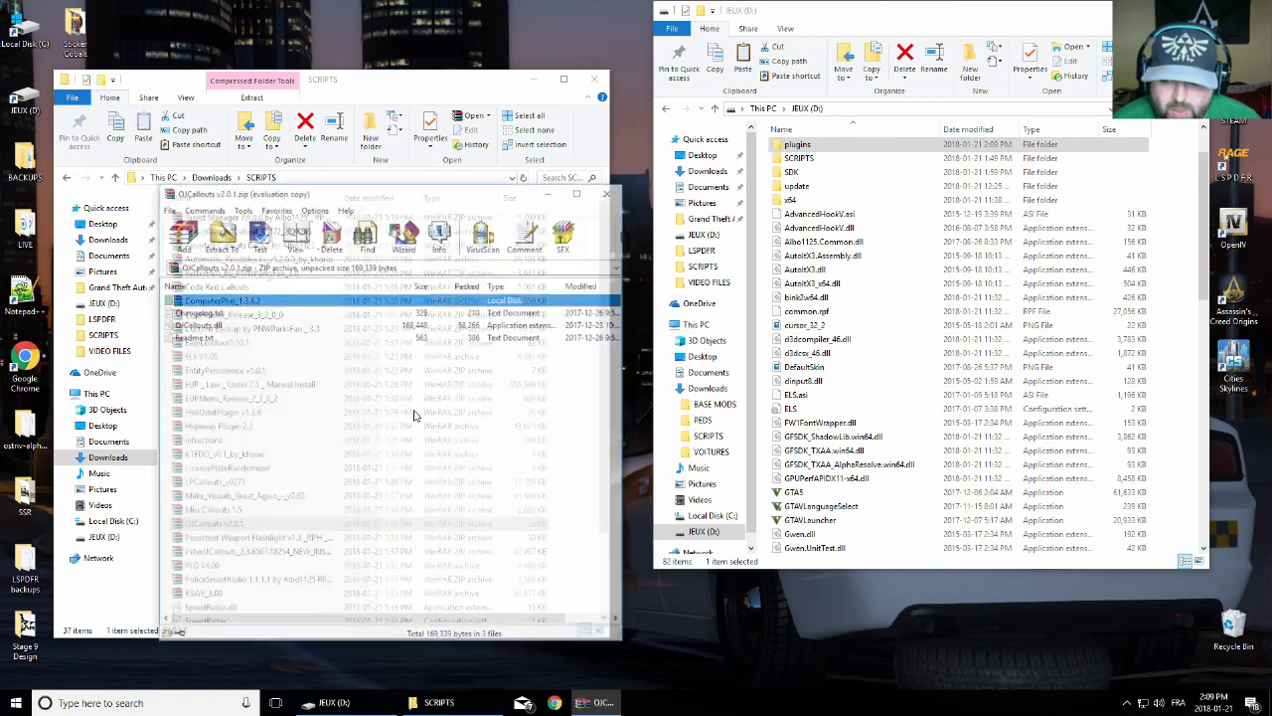
left_click(210, 325)
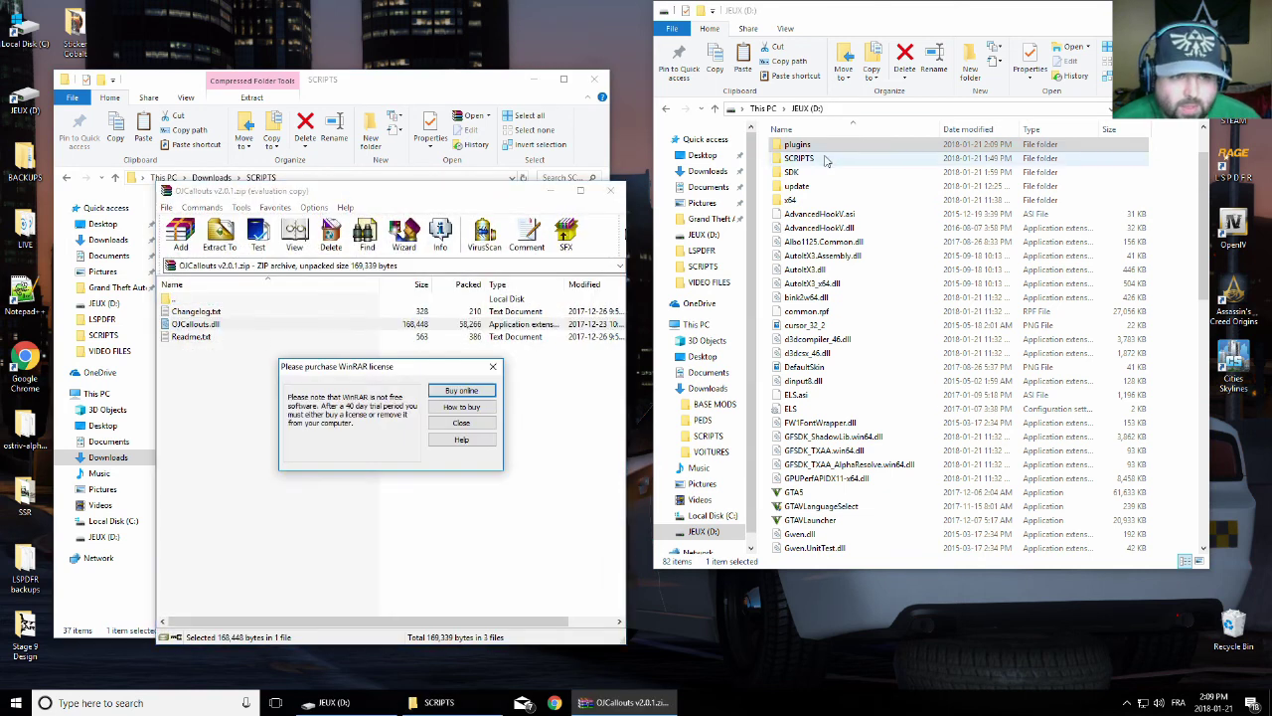
left_click(461, 422)
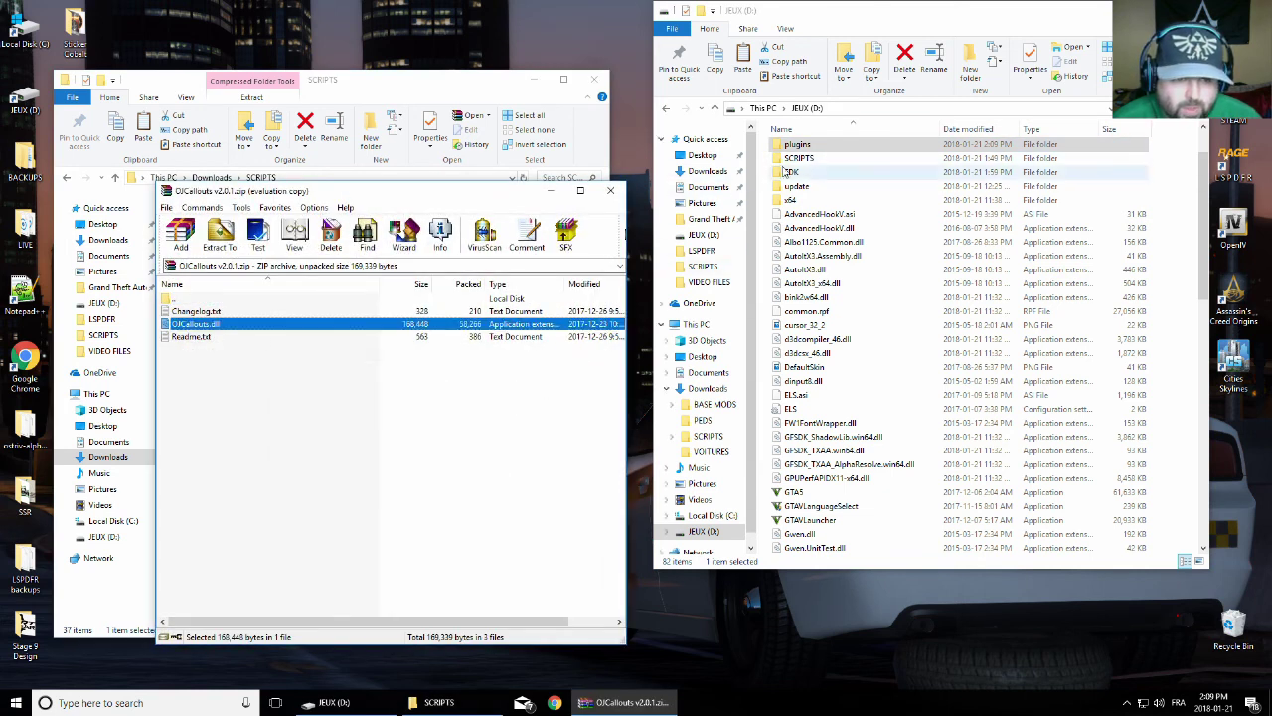
left_click(797, 146)
double_click(796, 146)
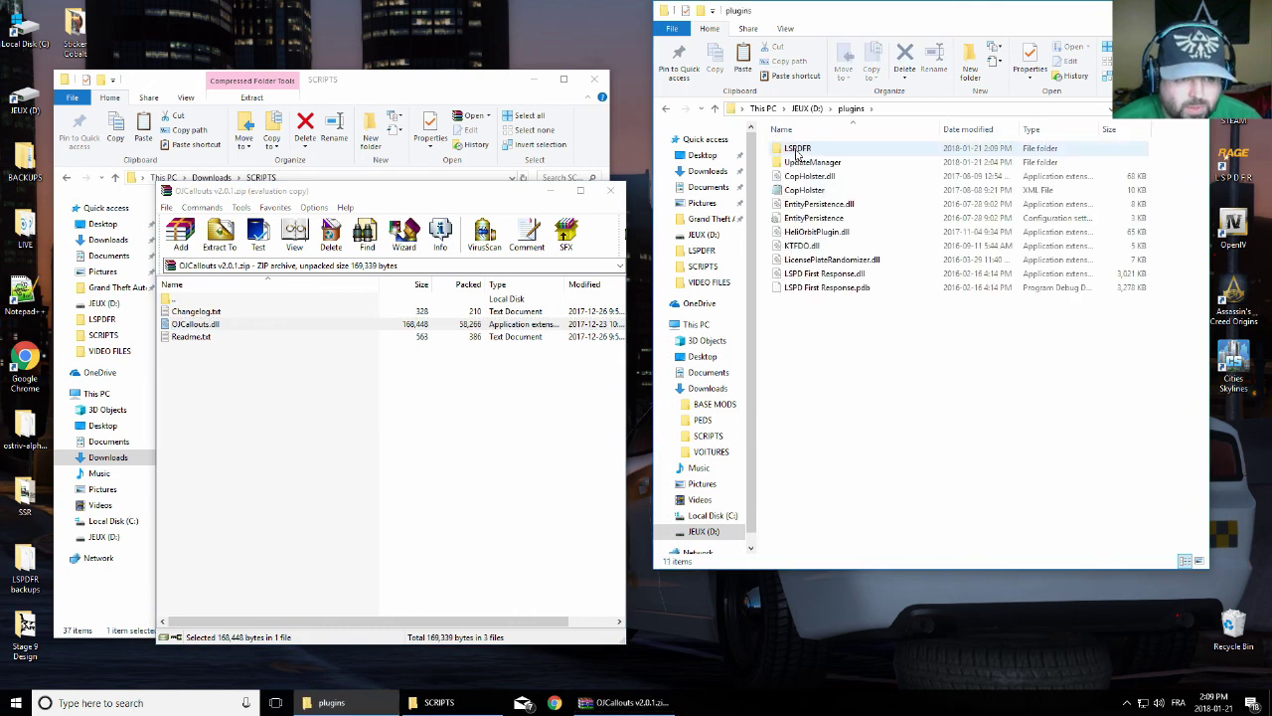
double_click(797, 149)
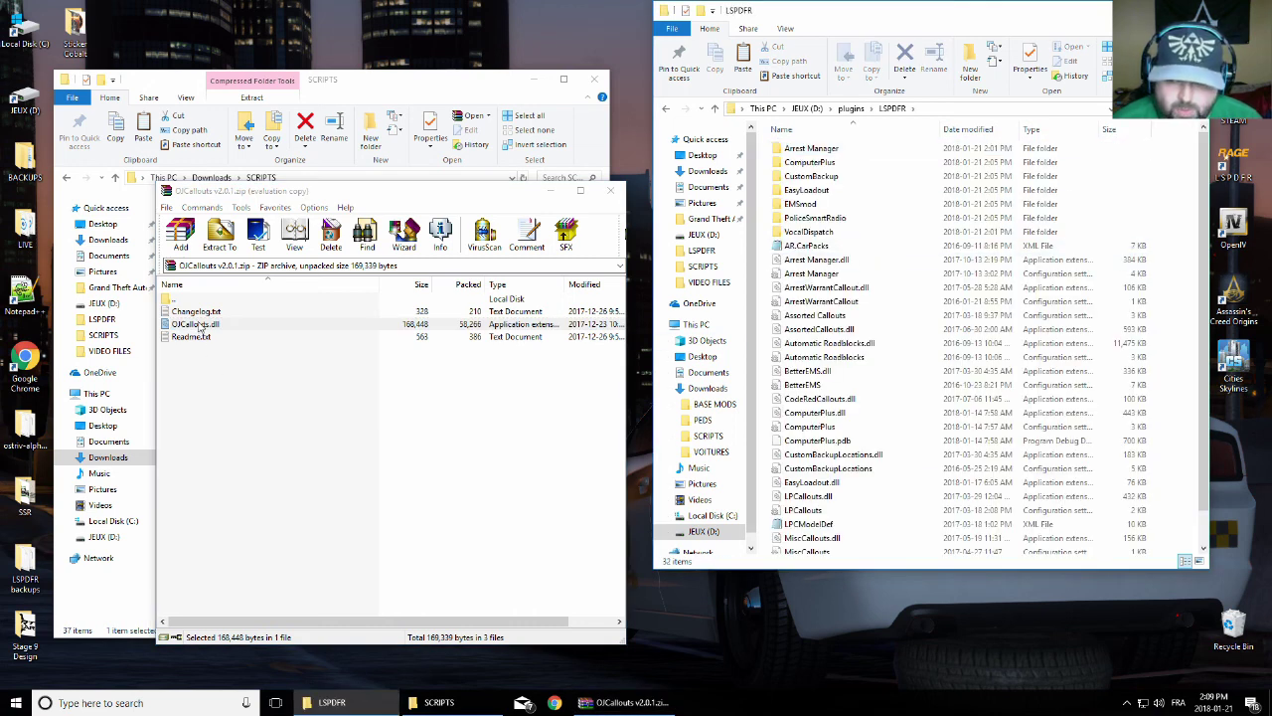
left_click_drag(202, 328, 880, 399)
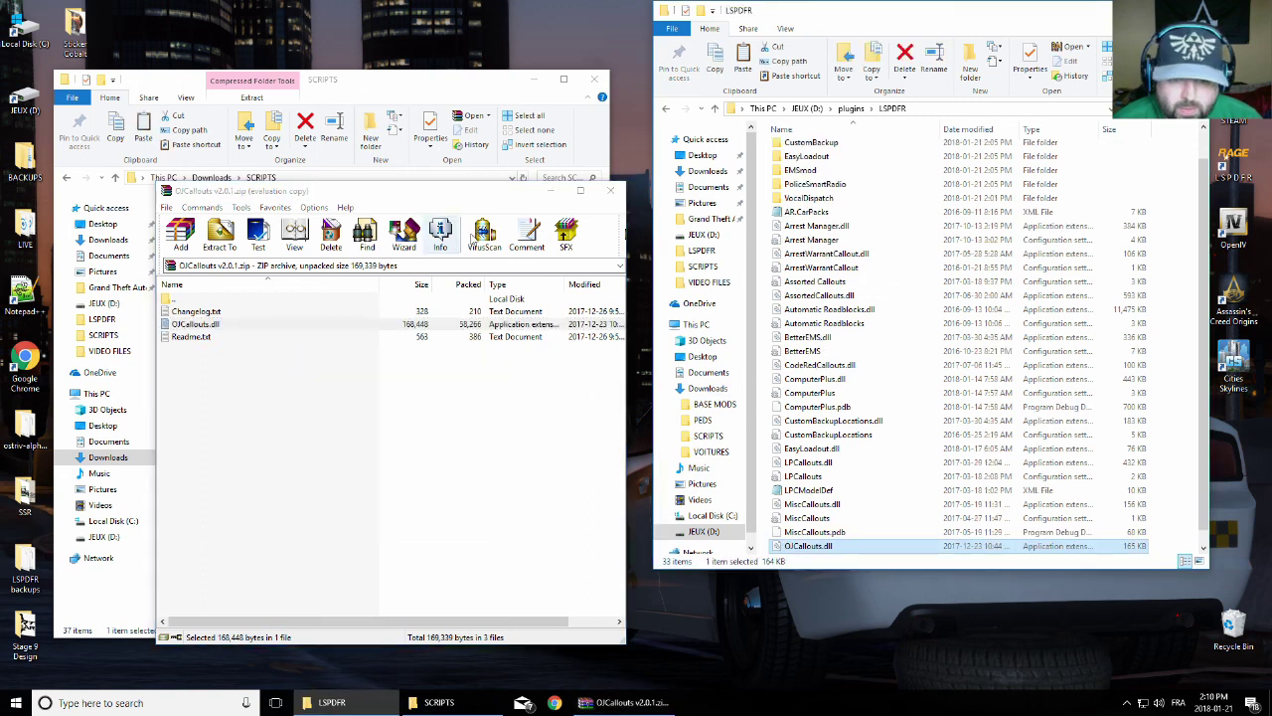
left_click(610, 190)
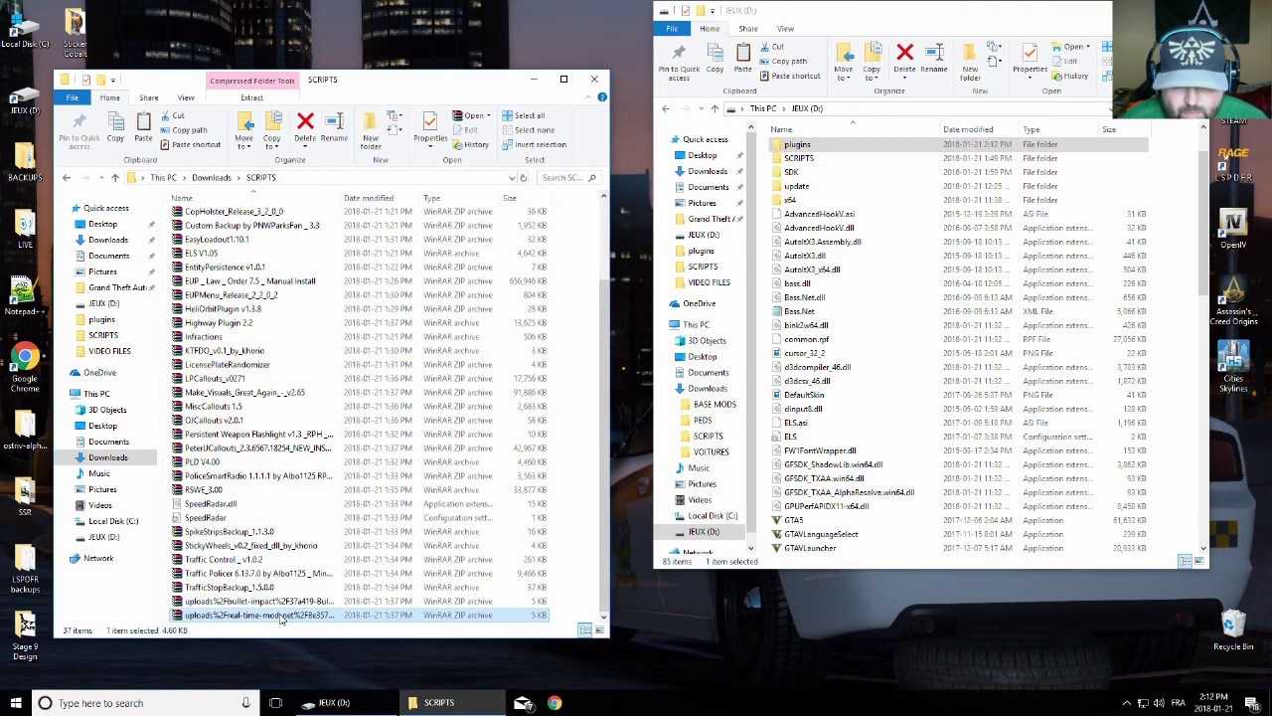
Extract RealTimeMod.dll and RealTimeMod.ini from the RealTimeMod2.0 archive into the SCRIPTS folder on JEUX (D:), and close the archive
double_click(417, 480)
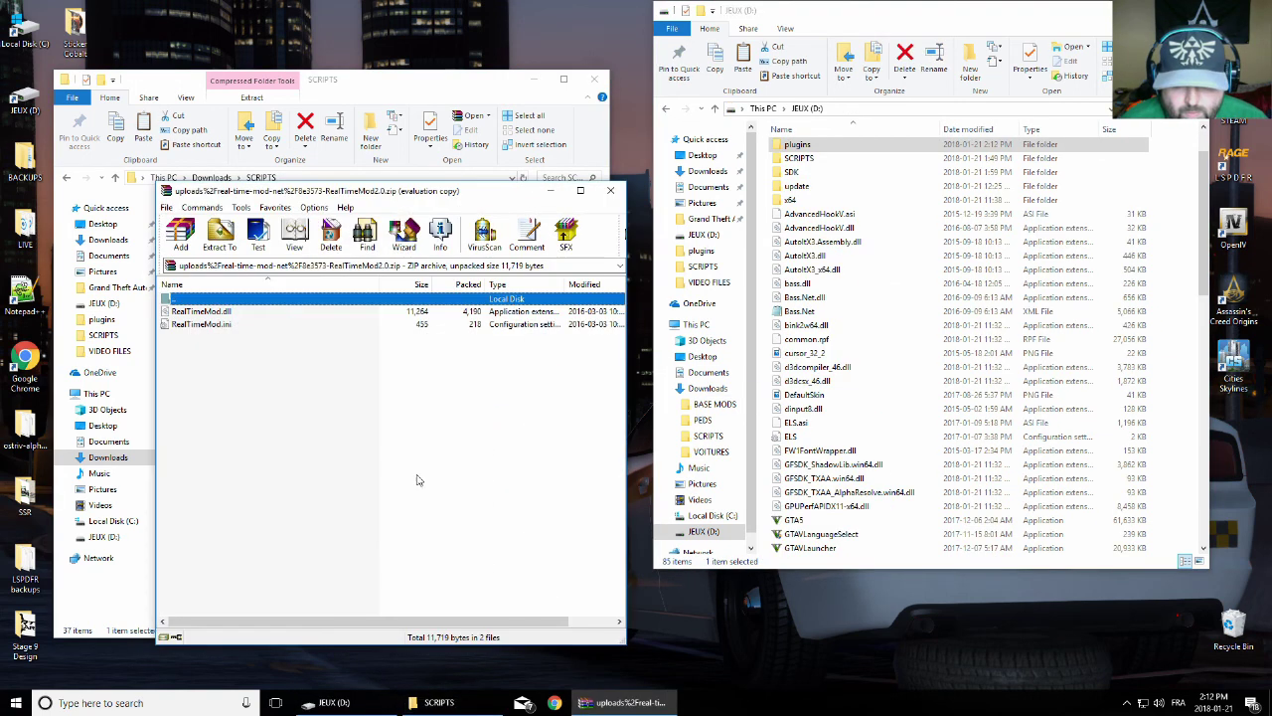
left_click(611, 190)
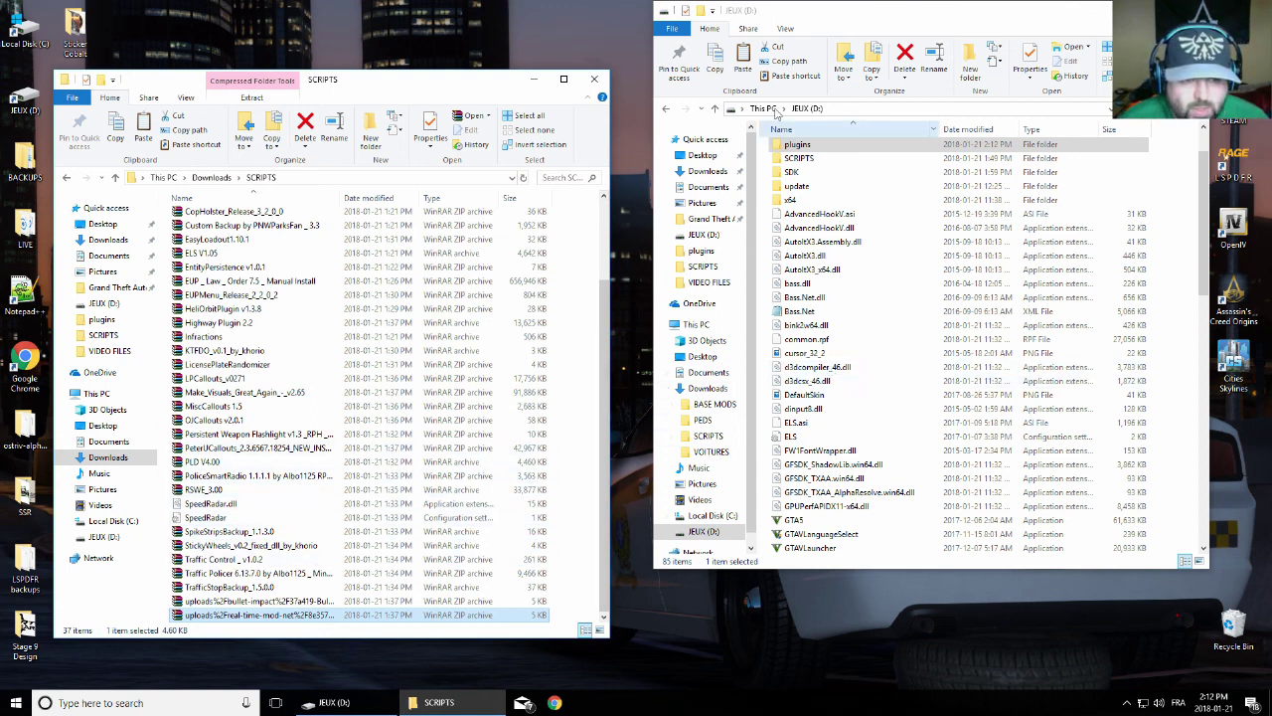
scroll(863, 249, "up", 2)
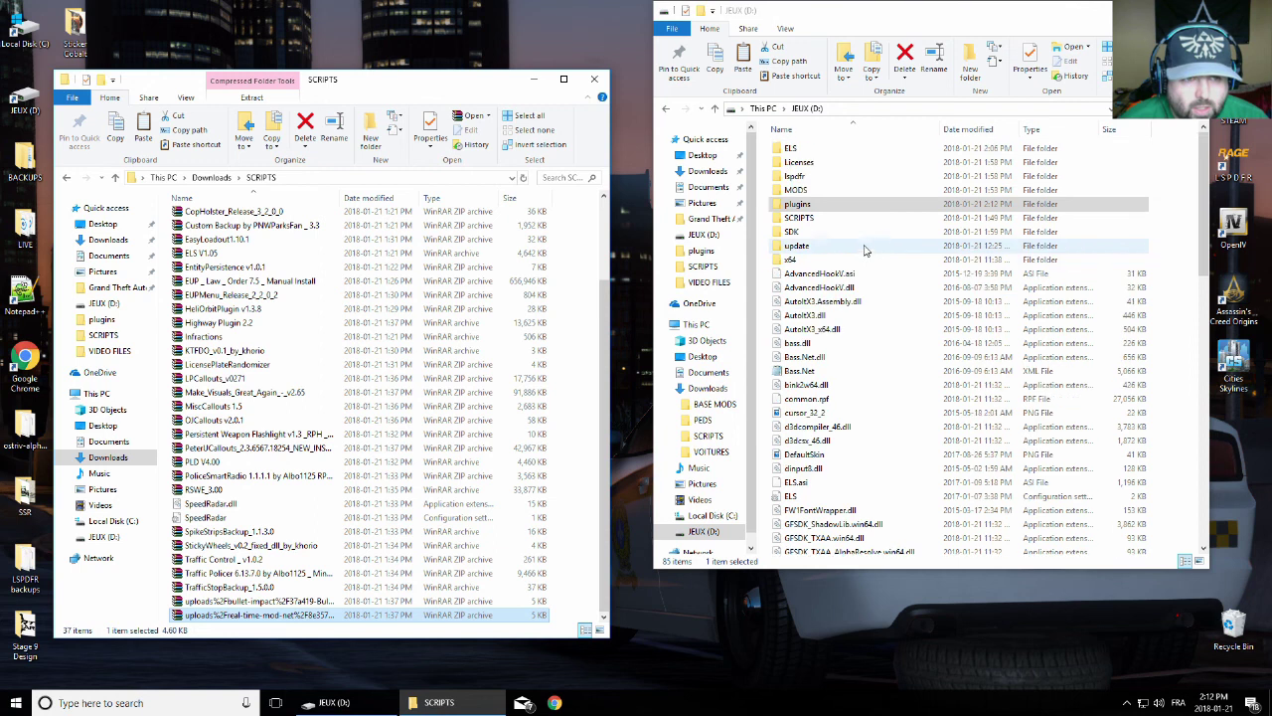
double_click(799, 218)
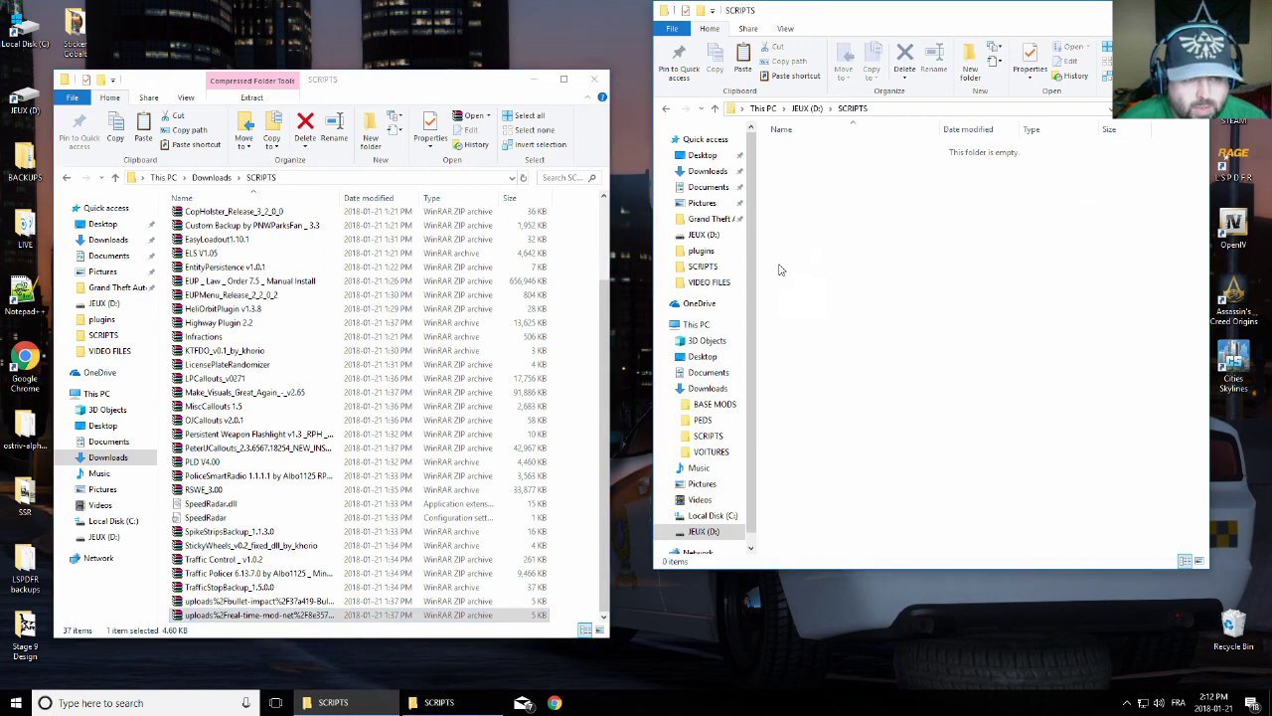
double_click(258, 616)
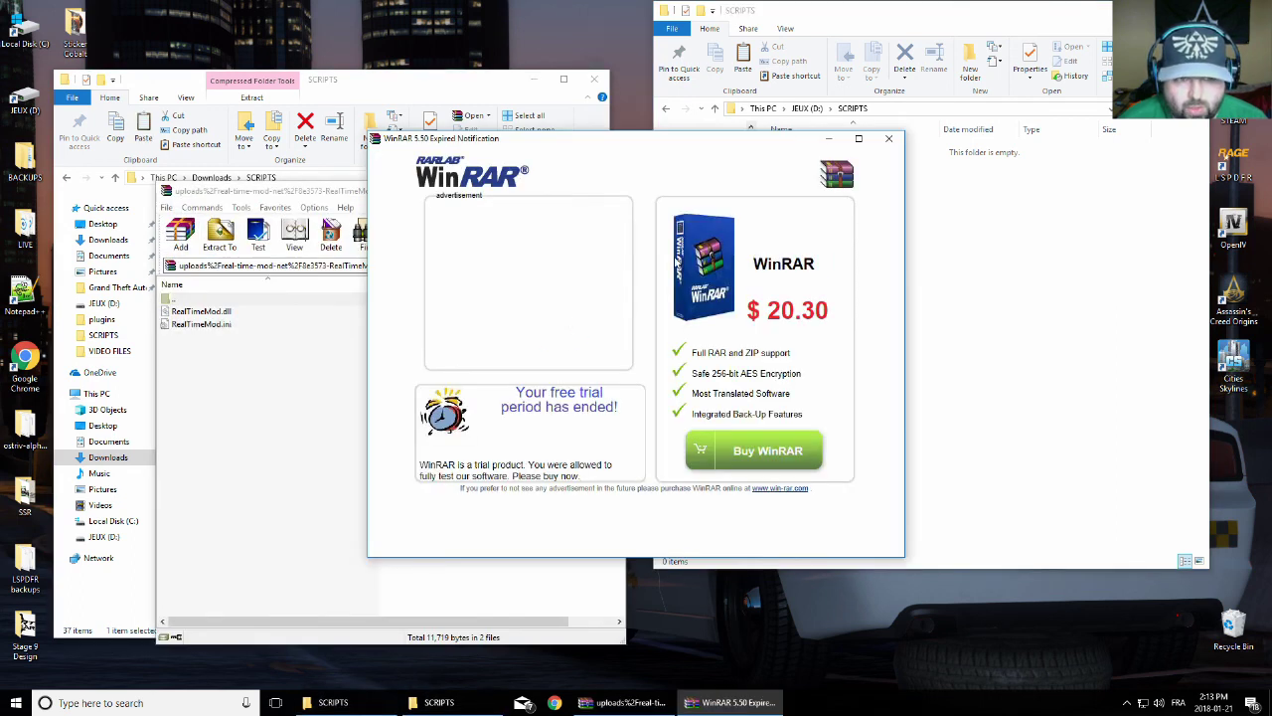
left_click(887, 138)
left_click_drag(307, 364, 223, 311)
left_click_drag(863, 269, 865, 260)
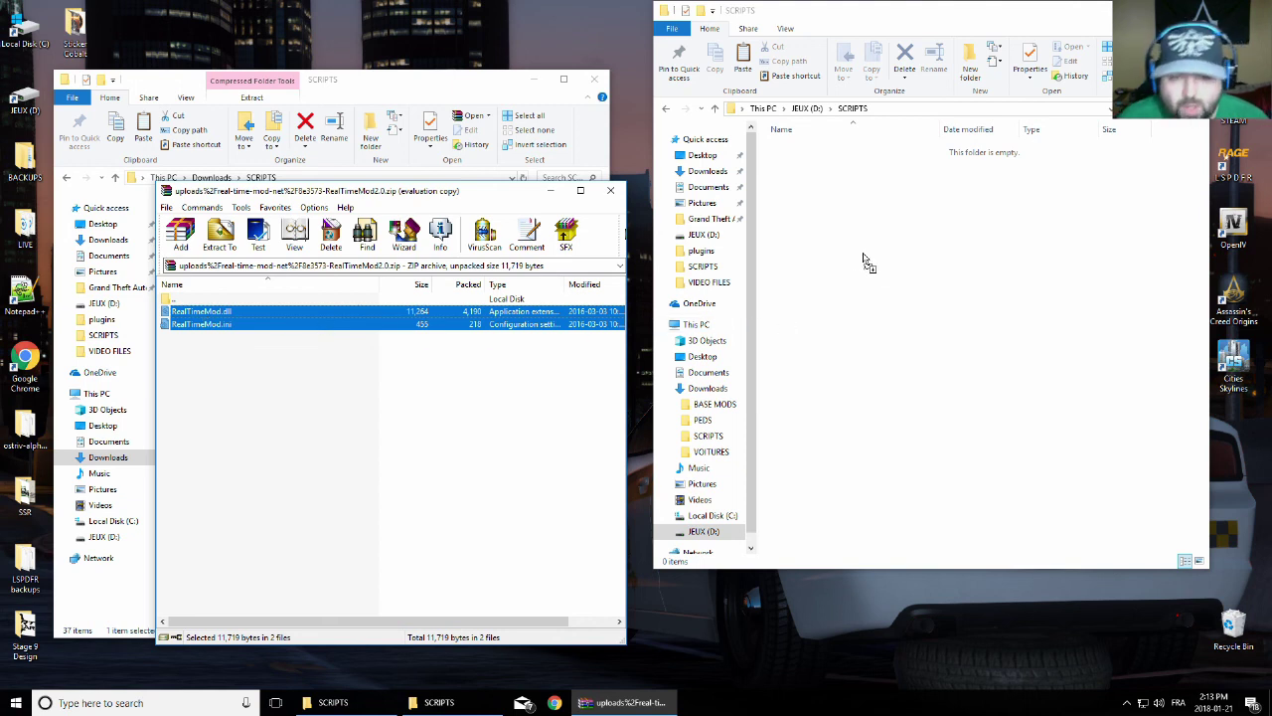
left_click_drag(865, 261, 864, 259)
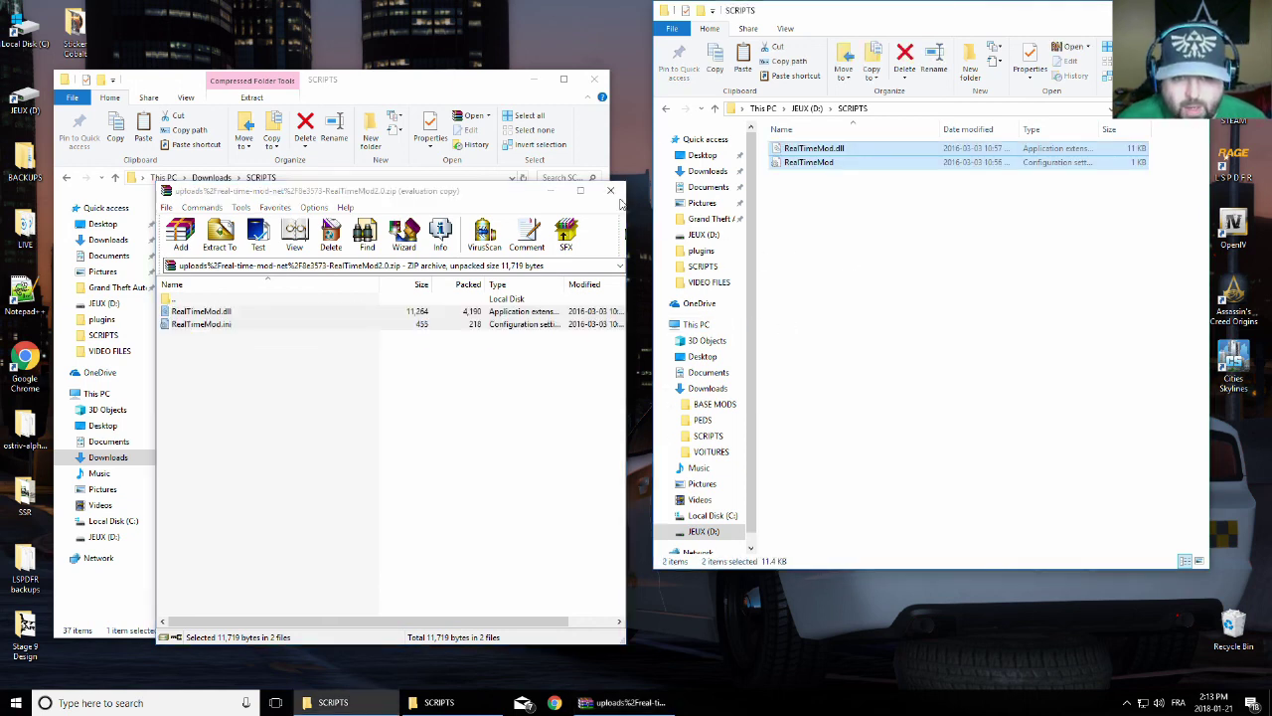
left_click(611, 190)
Extract BulletImpact.dll and BulletImpact.ini from the BulletImpact1.4 archive into the SCRIPTS folder on JEUX (D:)
double_click(256, 613)
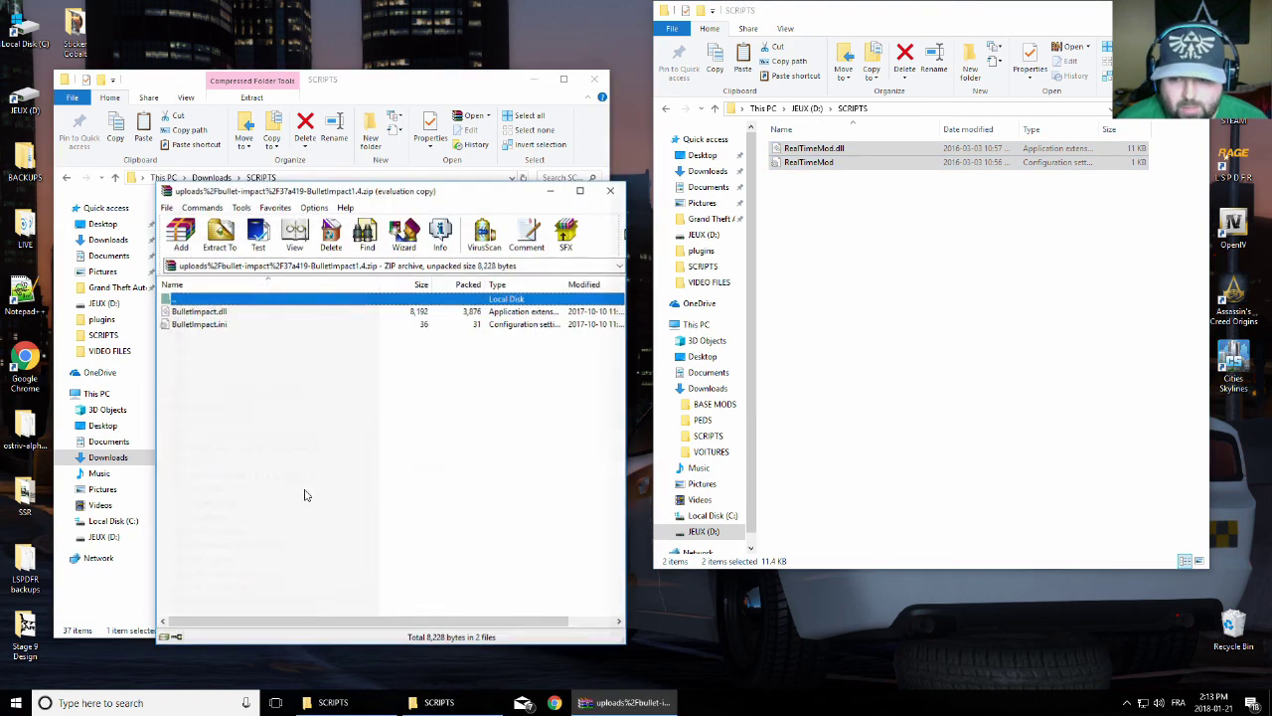
left_click_drag(233, 350, 214, 316)
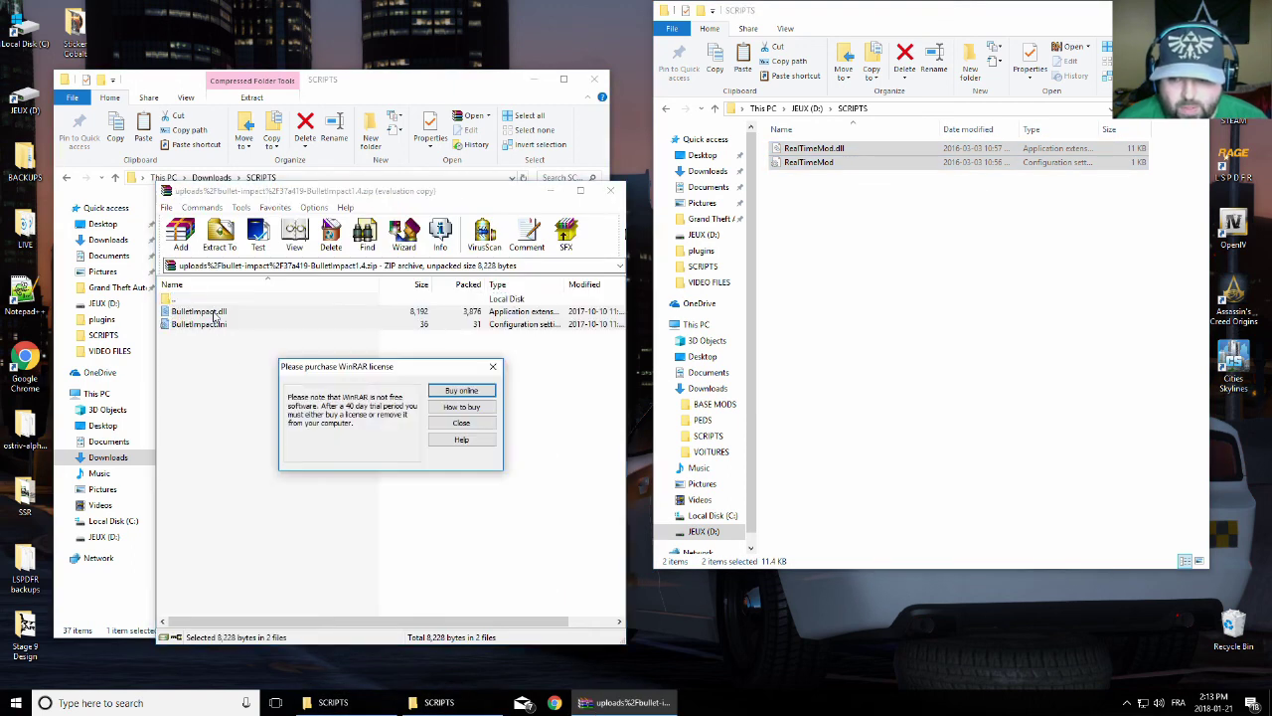
left_click(462, 424)
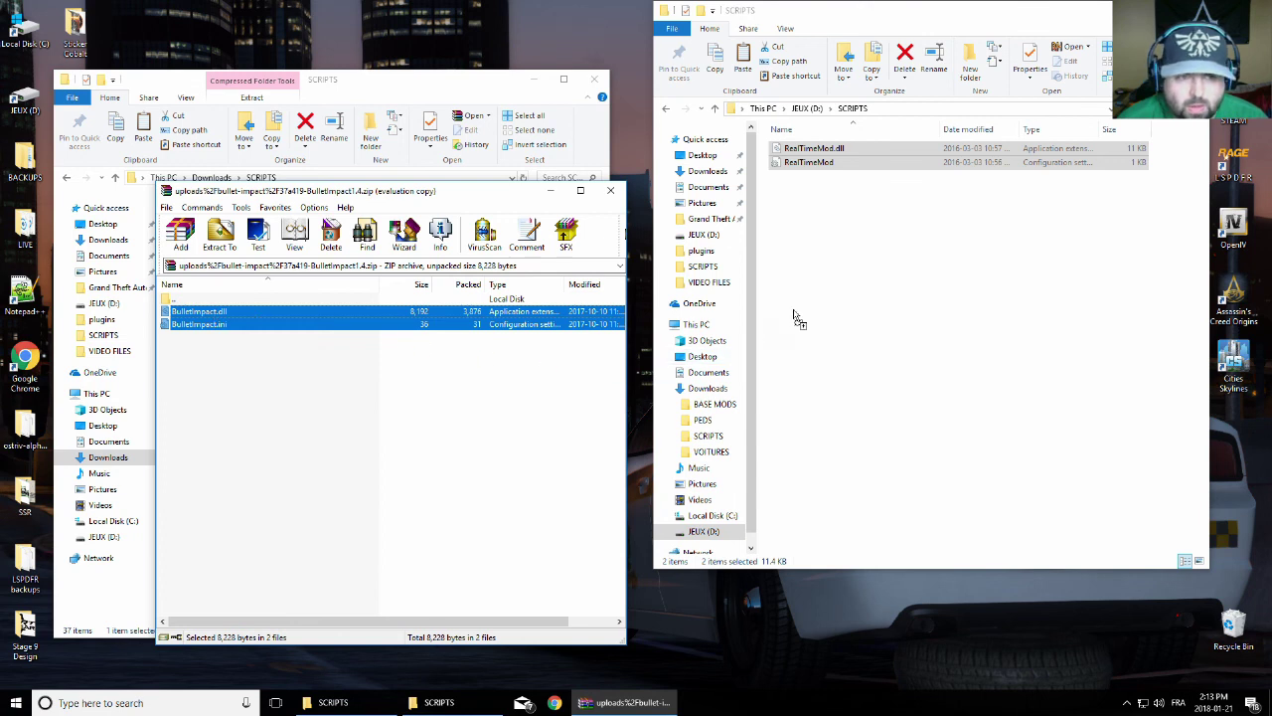
left_click_drag(795, 316, 794, 319)
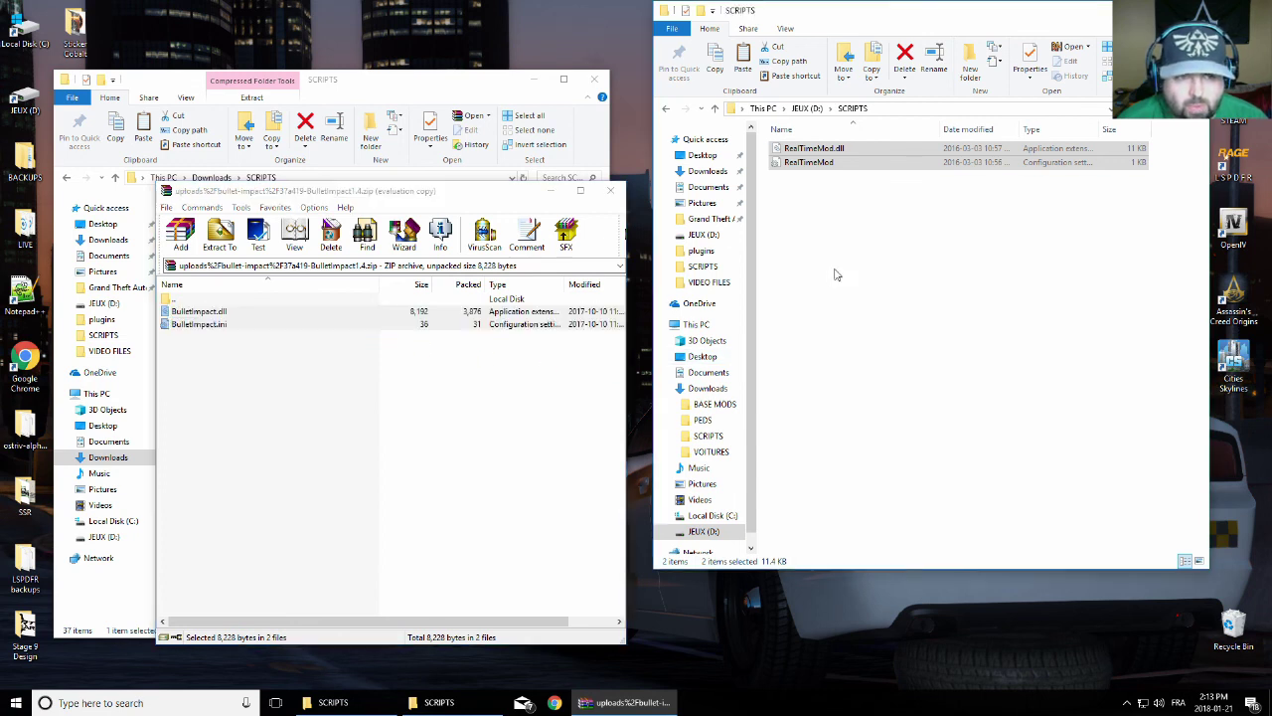
Close the BulletImpact archive and copy SpeedRadar.dll and the SpeedRadar configuration file from Downloads\SCRIPTS into the SCRIPTS folder on JEUX (D:)
left_click(616, 190)
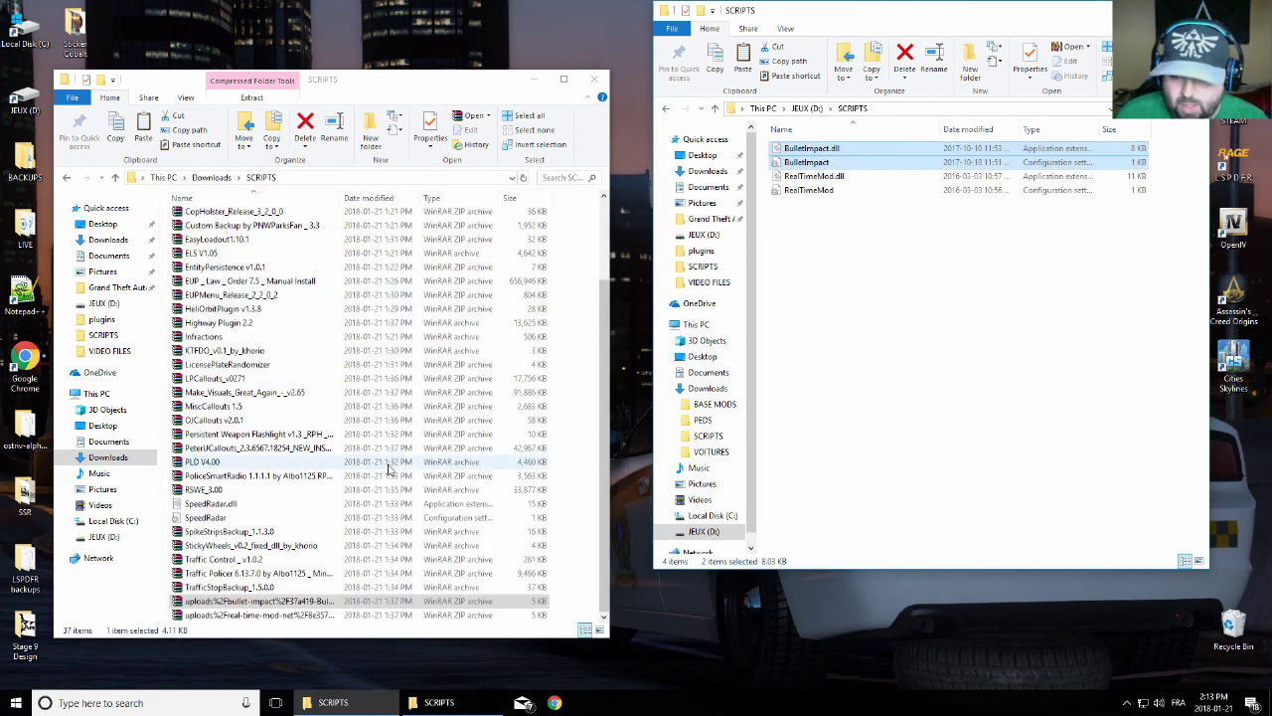
left_click(262, 516)
left_click(231, 503, "ctrl")
left_click_drag(231, 505, 874, 328)
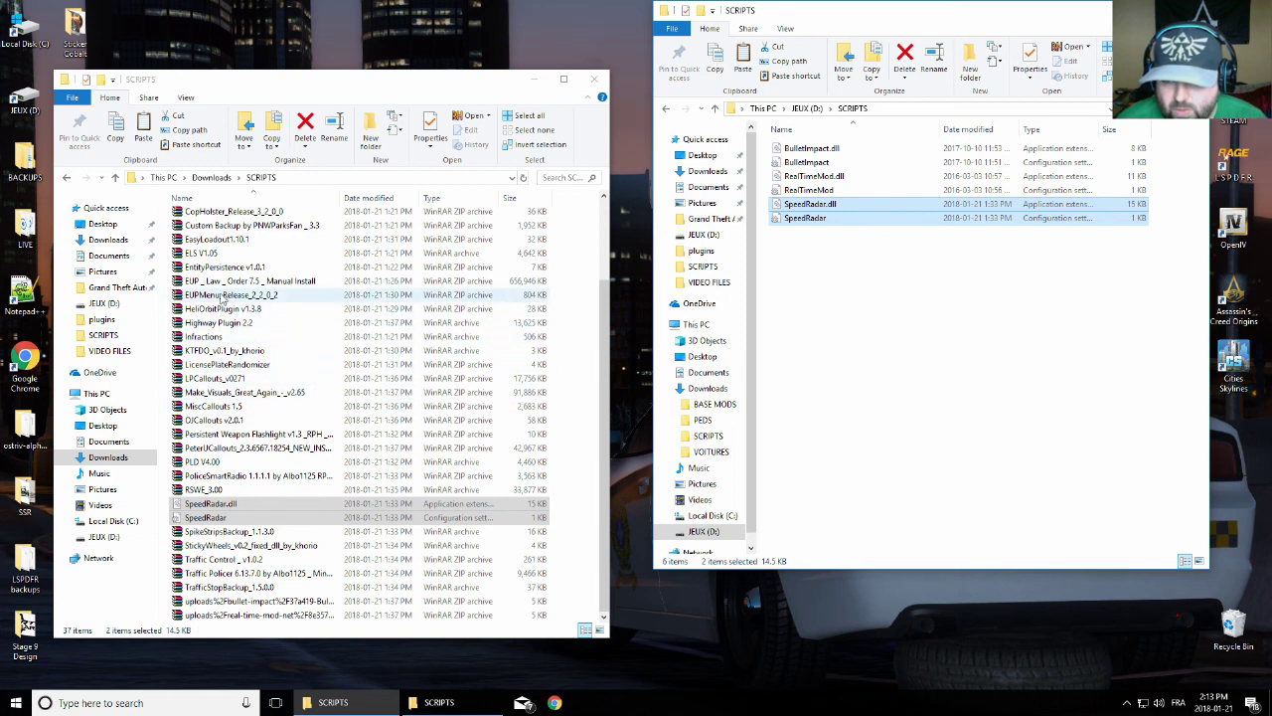
Check the archives in Downloads\SCRIPTS against the installed files in plugins and plugins\LSPDFR on JEUX (D:)
scroll(221, 298, "up", 1)
scroll(220, 298, "up", 1)
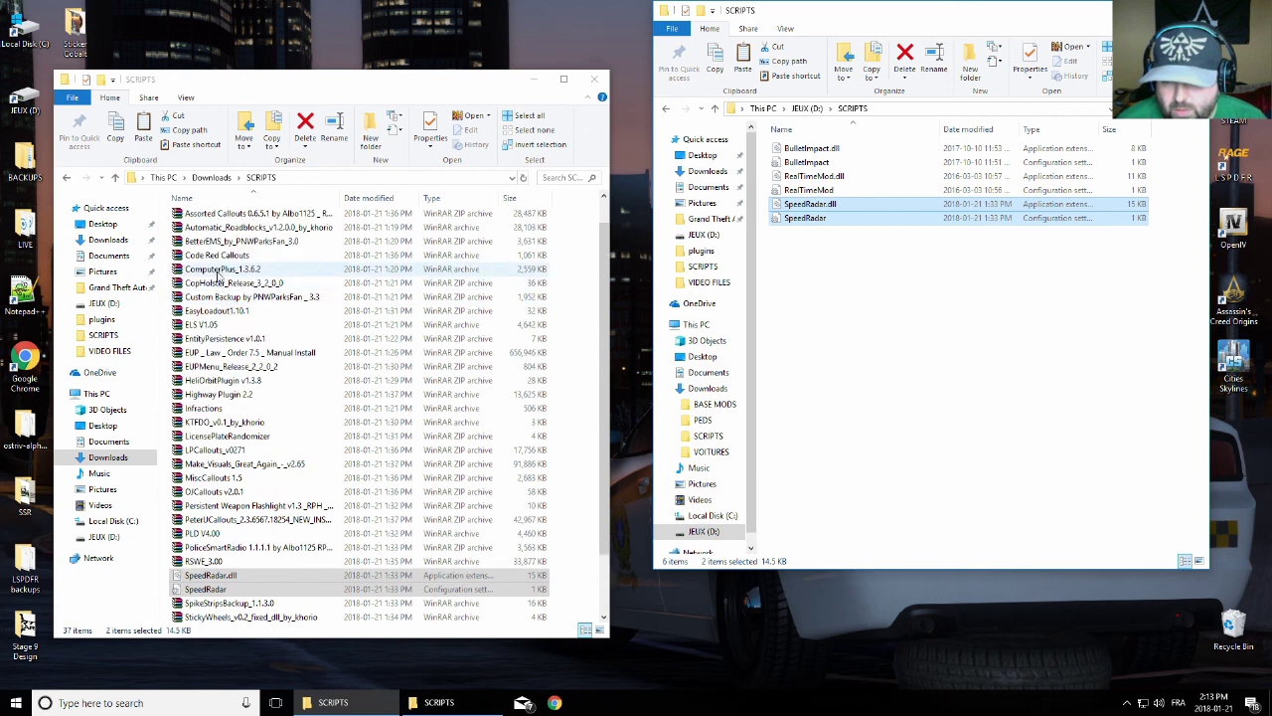
scroll(219, 271, "up", 1)
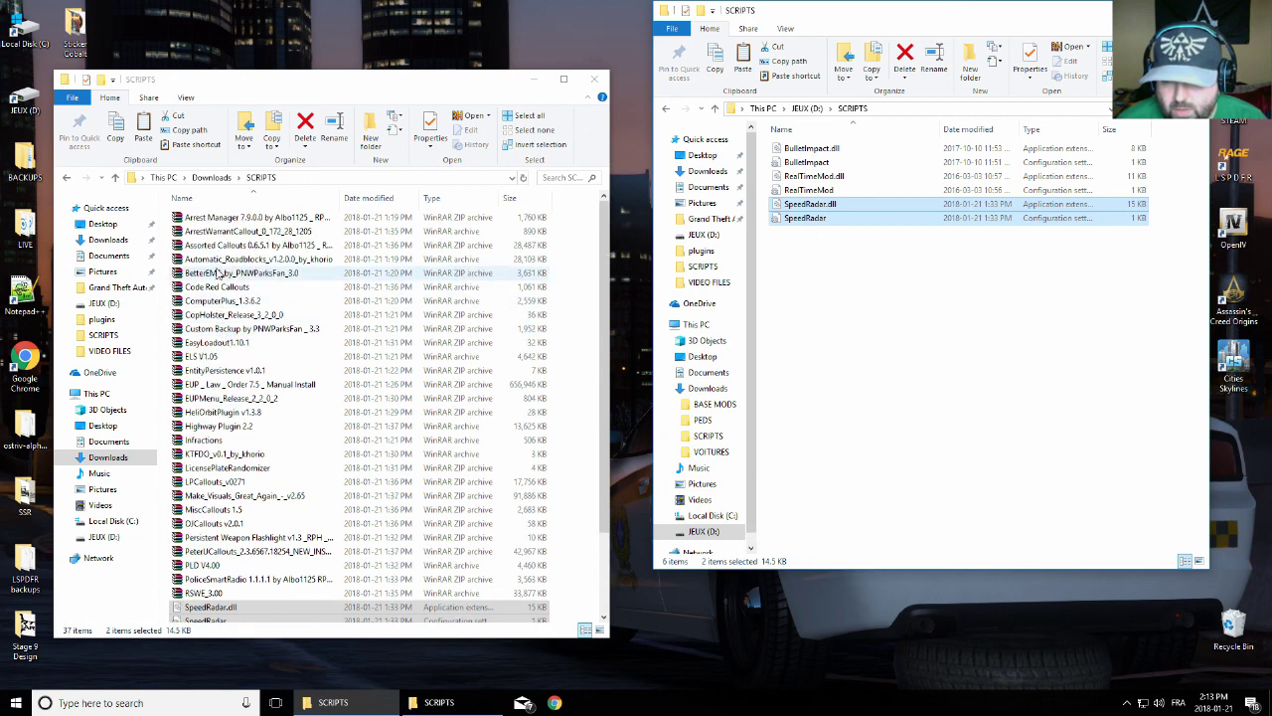
left_click(1004, 344)
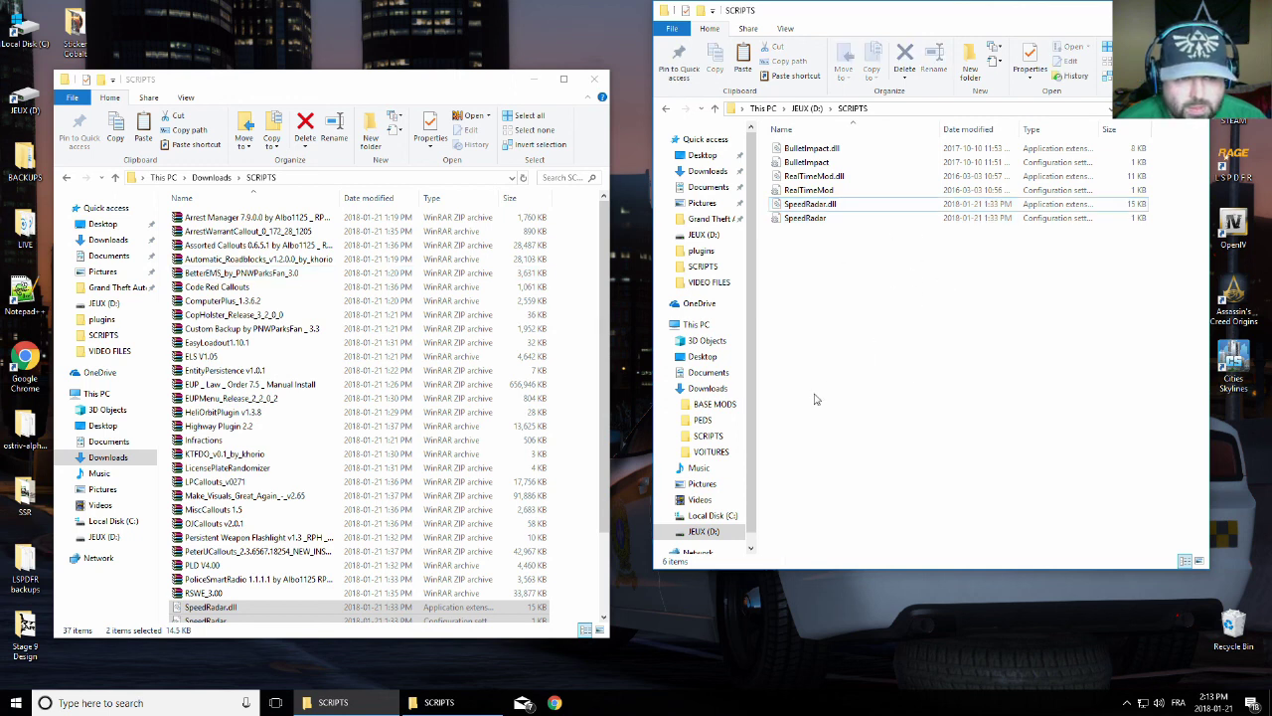
left_click(715, 107)
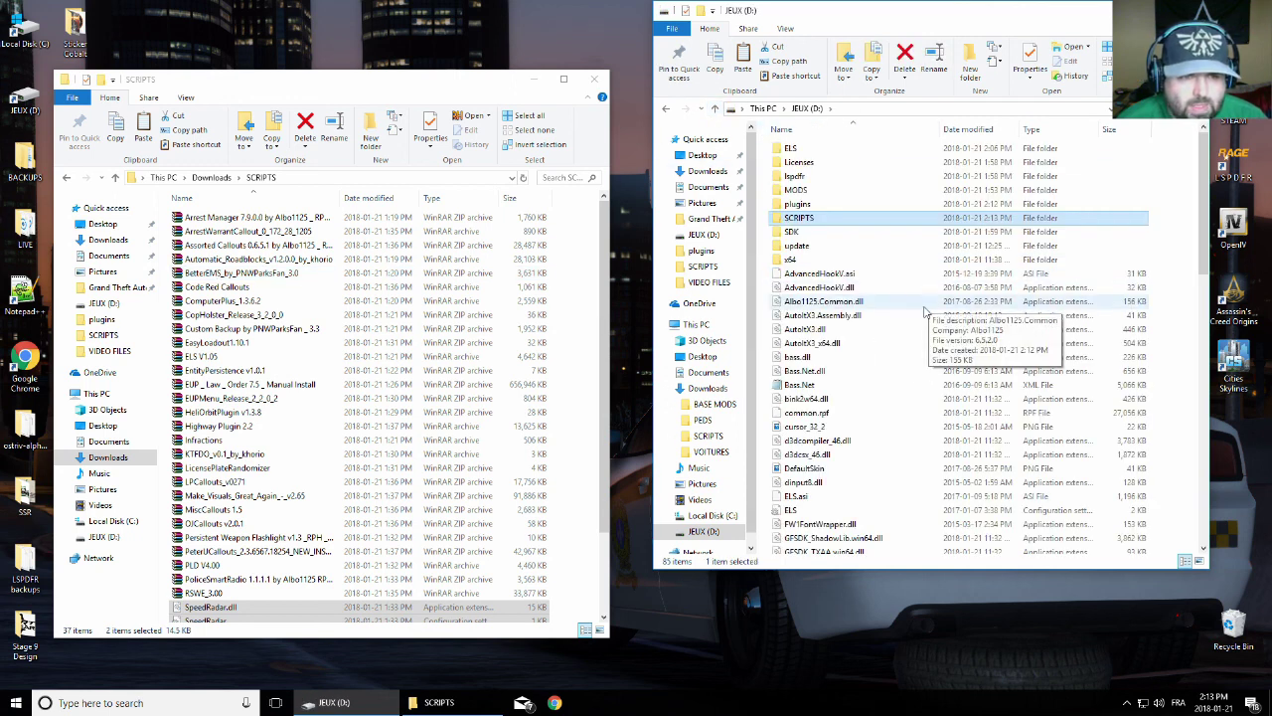
left_click(810, 206)
double_click(811, 205)
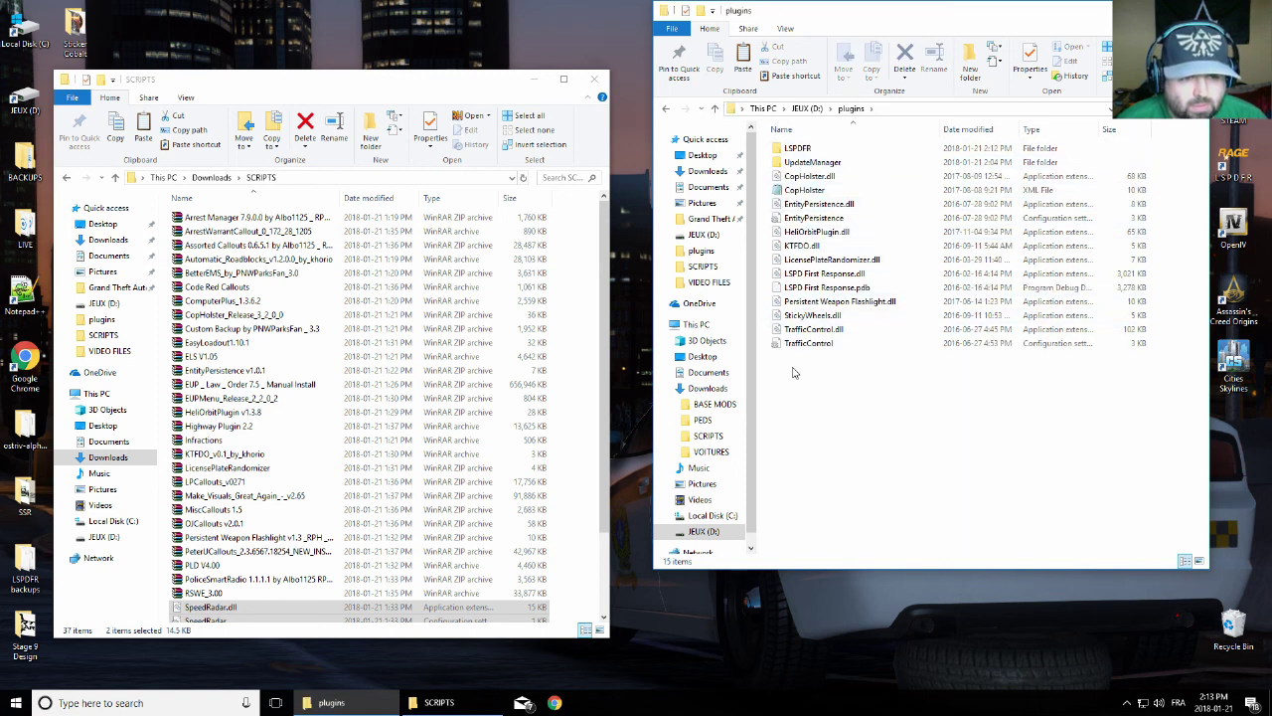
double_click(800, 149)
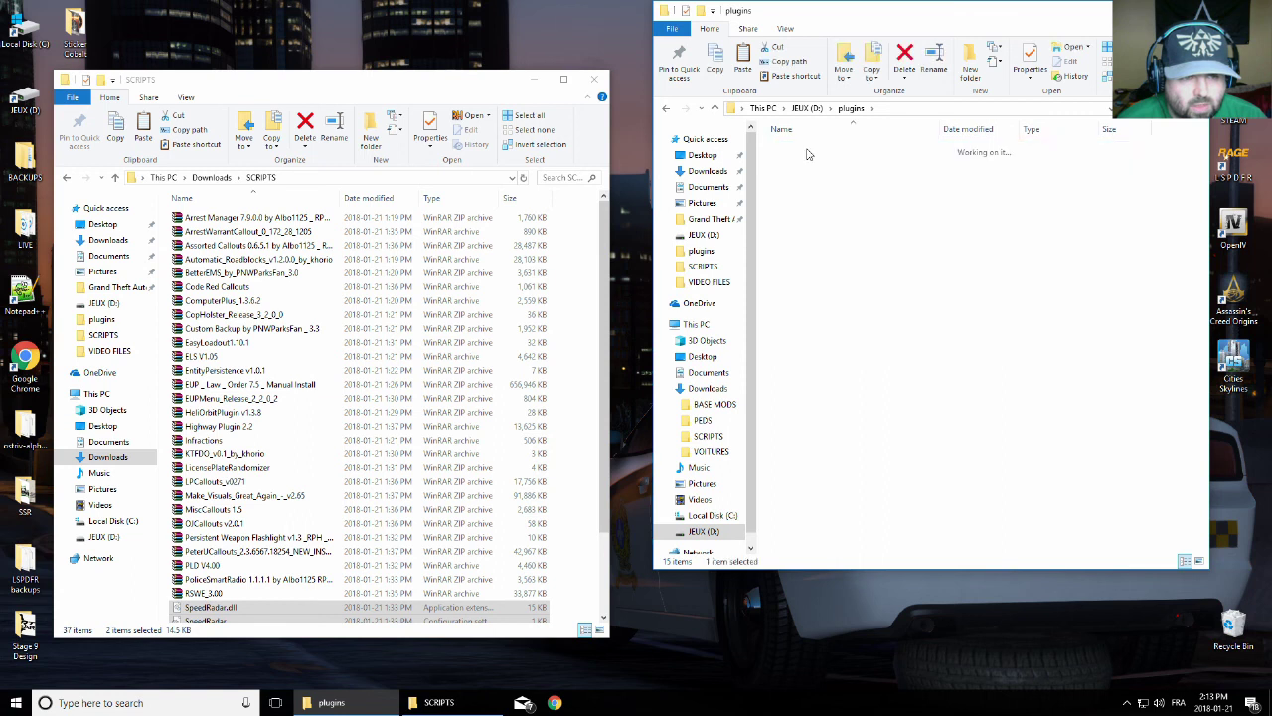
scroll(820, 259, "down", 5)
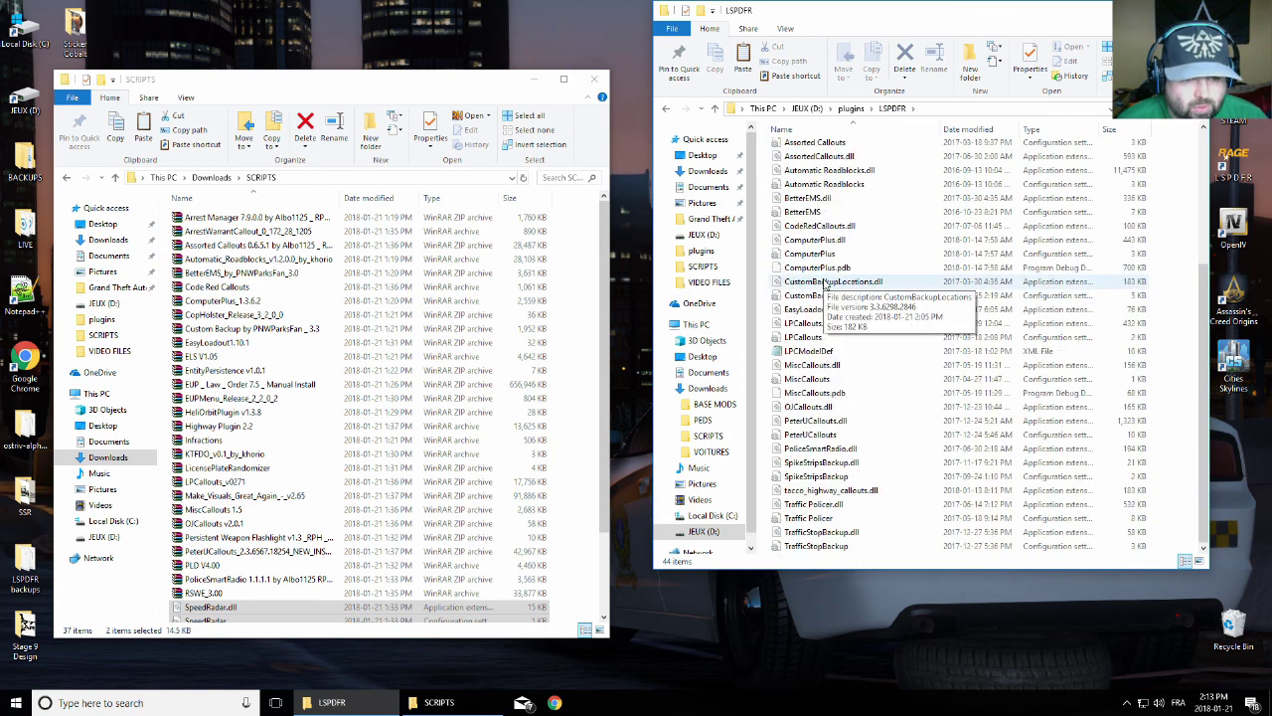
scroll(835, 298, "up", 5)
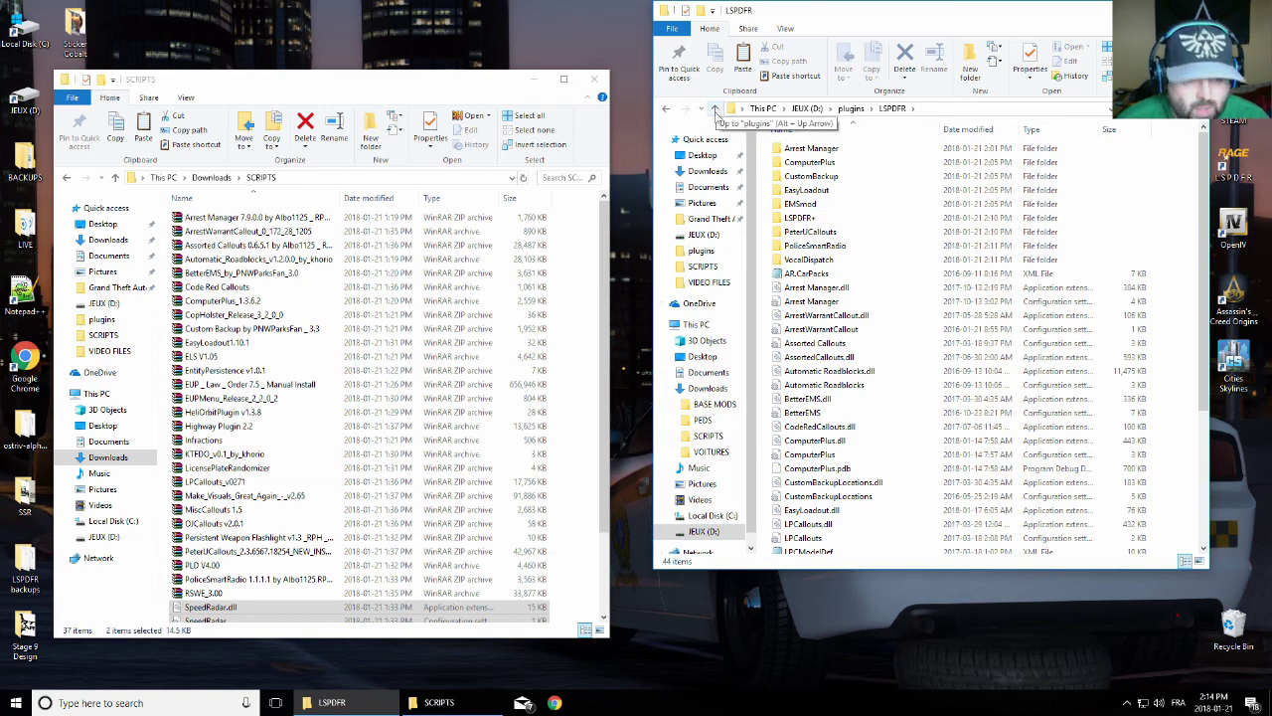
Display the plugins folder with extra large icons and review the settings in the EntityPersistence configuration file
left_click(717, 110)
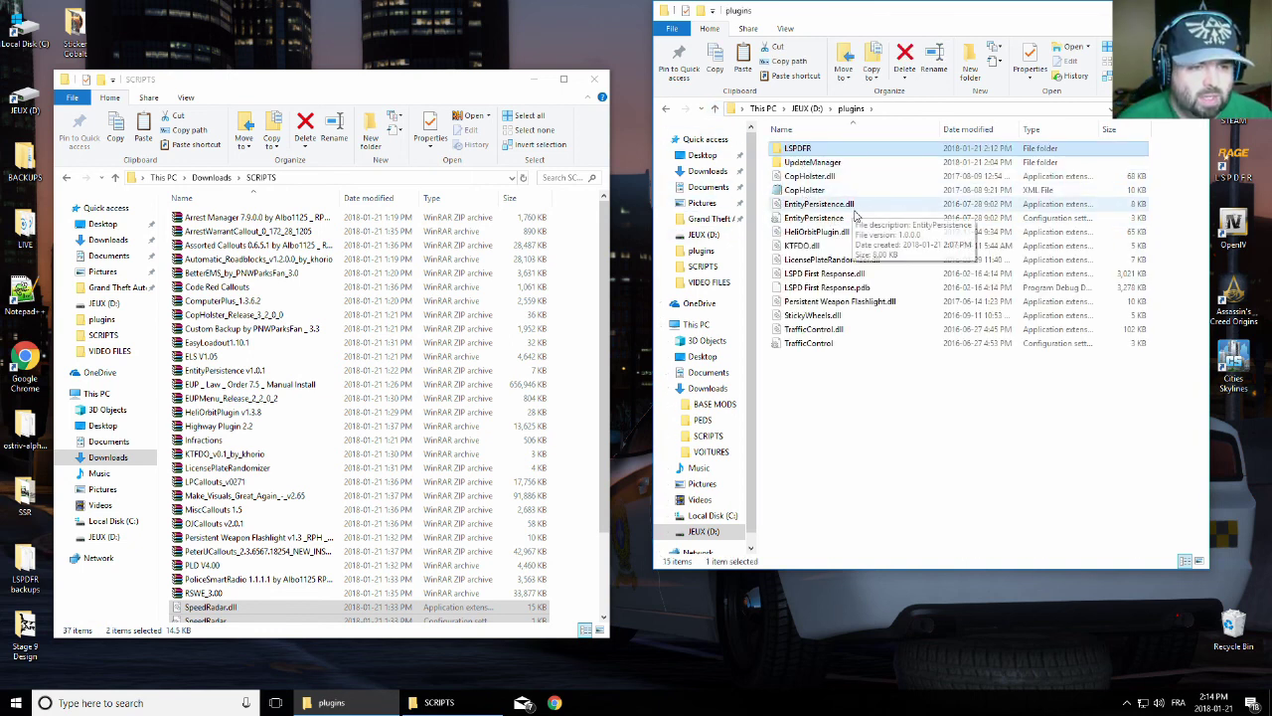
left_click(775, 223)
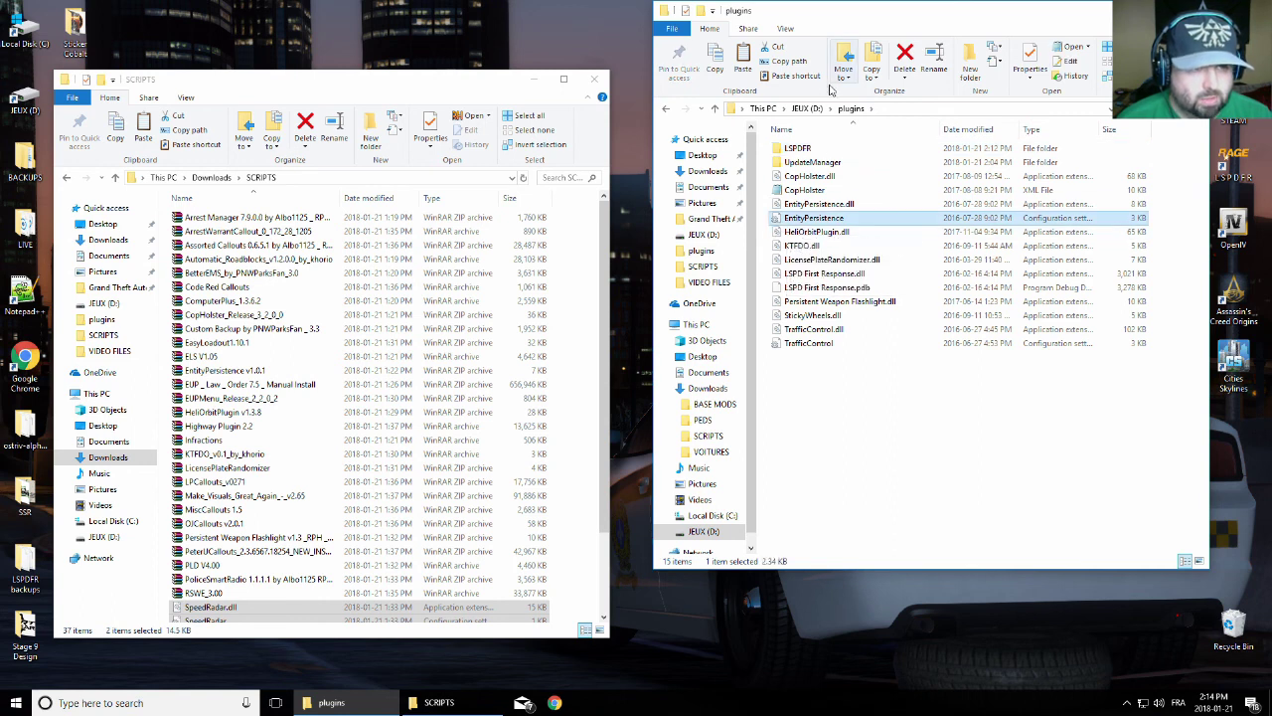
left_click(779, 30)
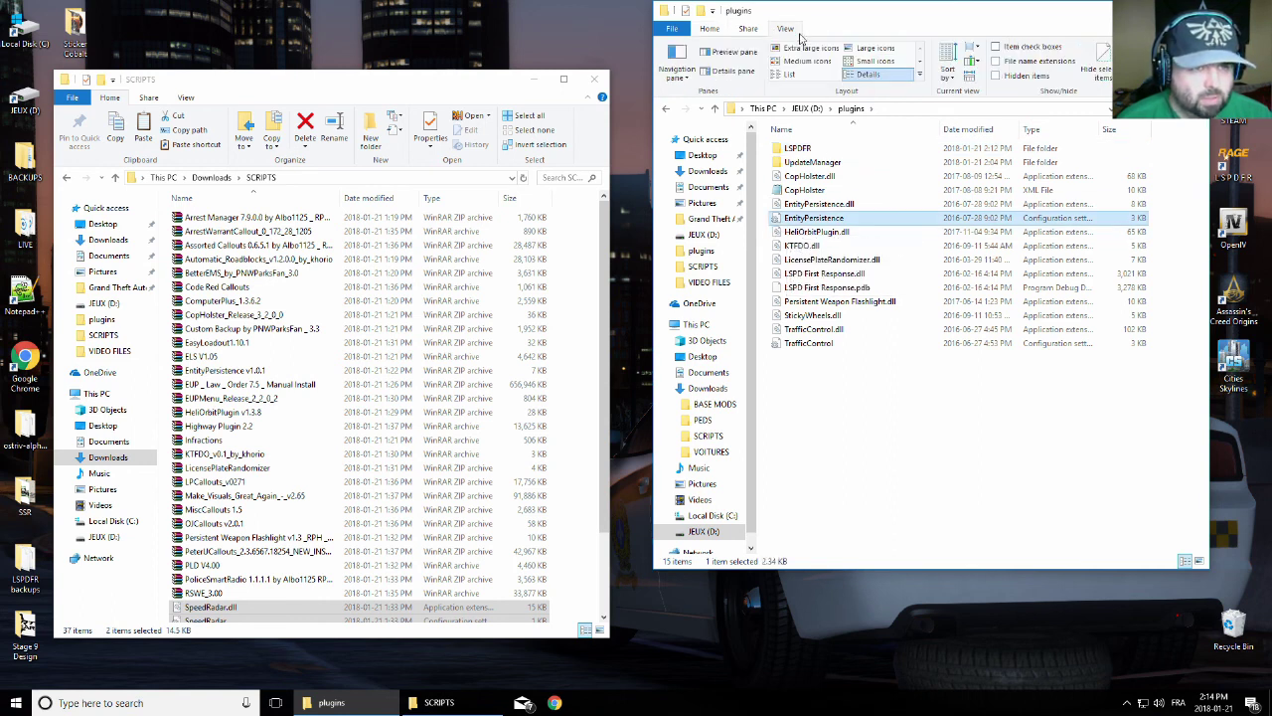
left_click(805, 48)
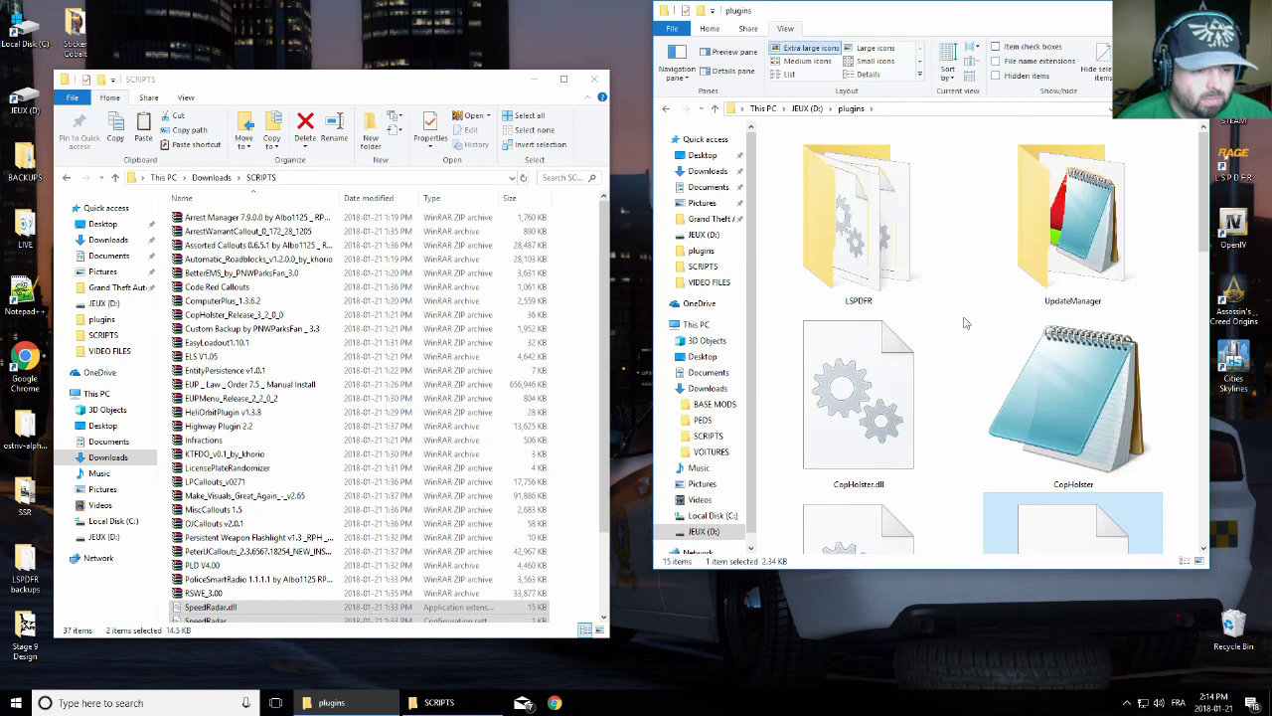
scroll(964, 323, "down", 5)
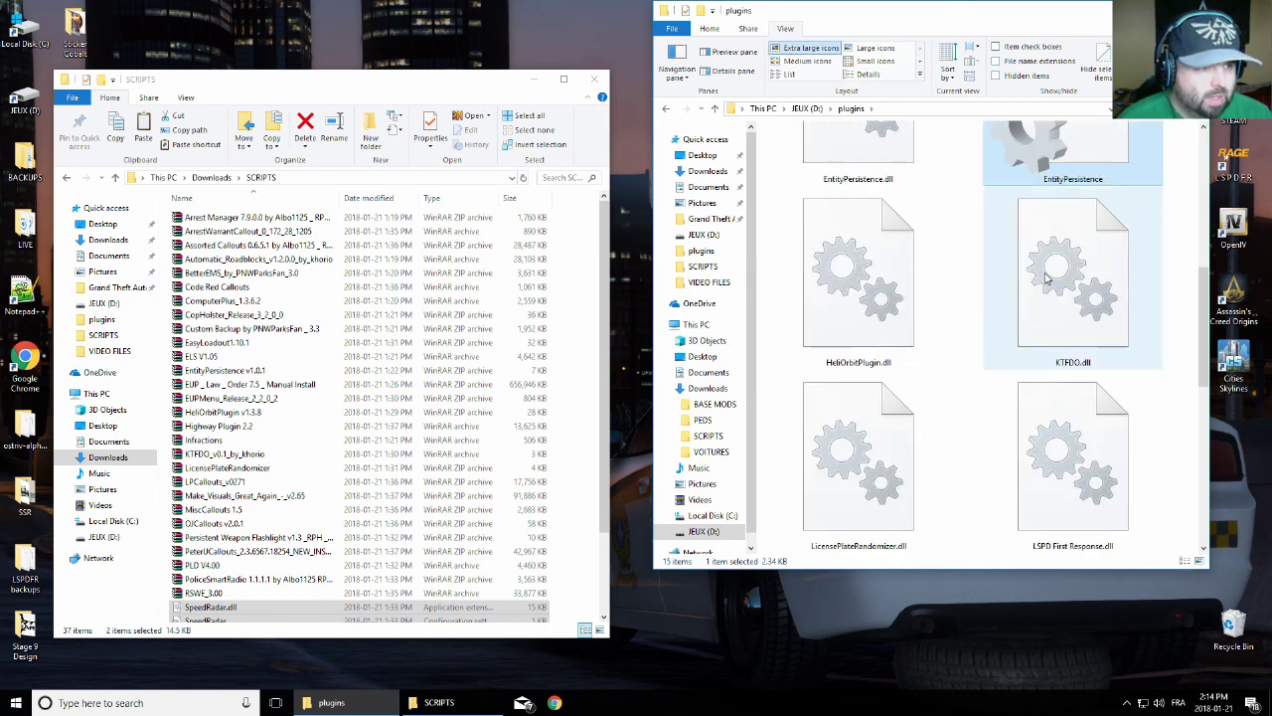
scroll(1044, 296, "up", 2)
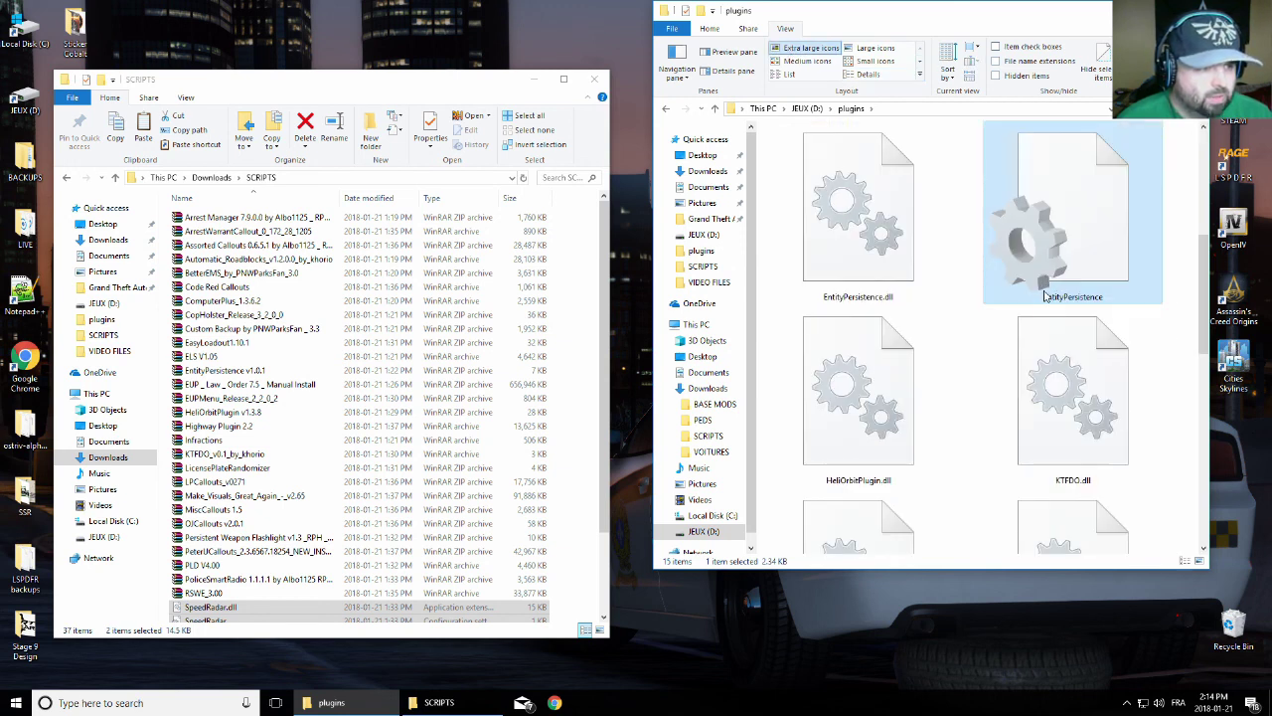
double_click(1039, 240)
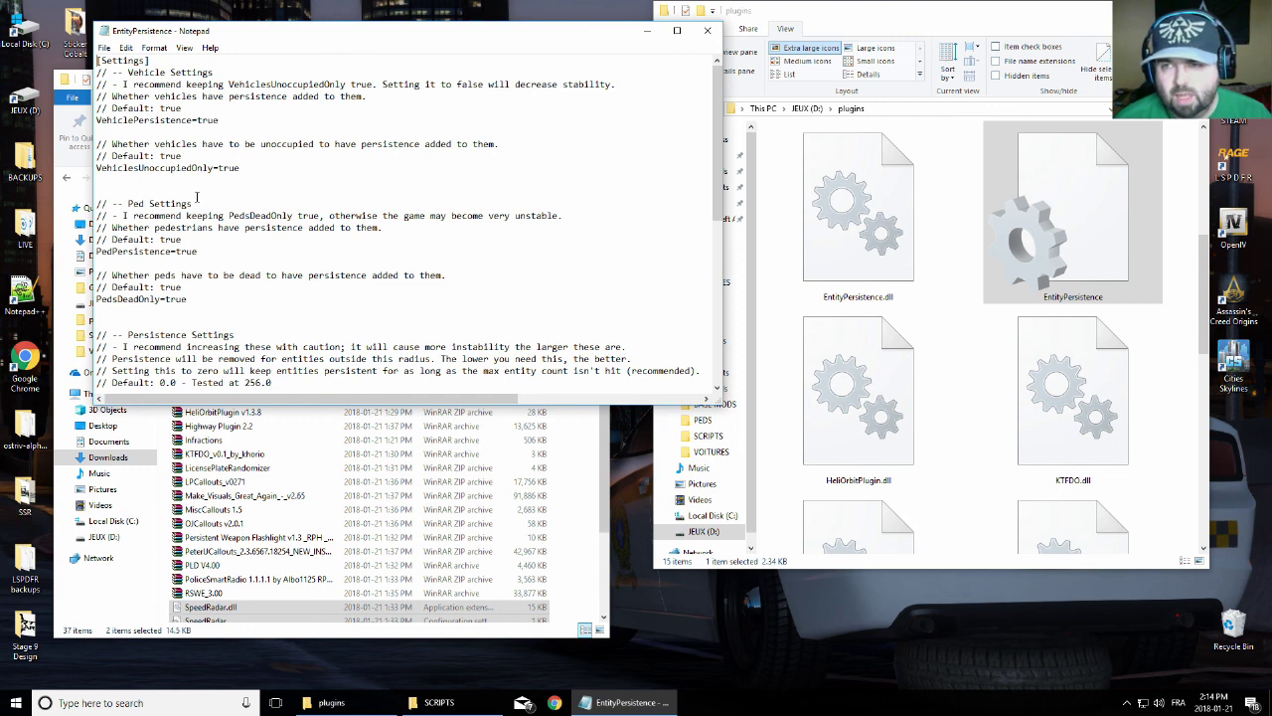
scroll(195, 250, "down", 8)
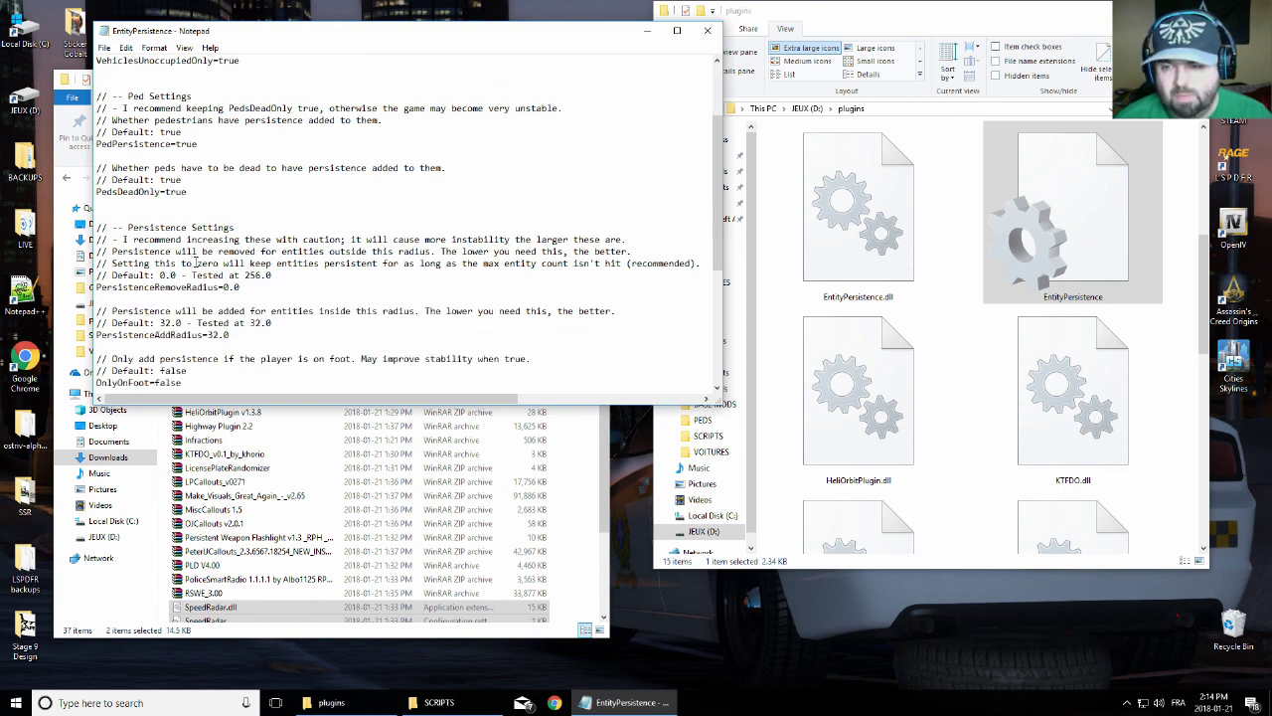
scroll(195, 263, "down", 2)
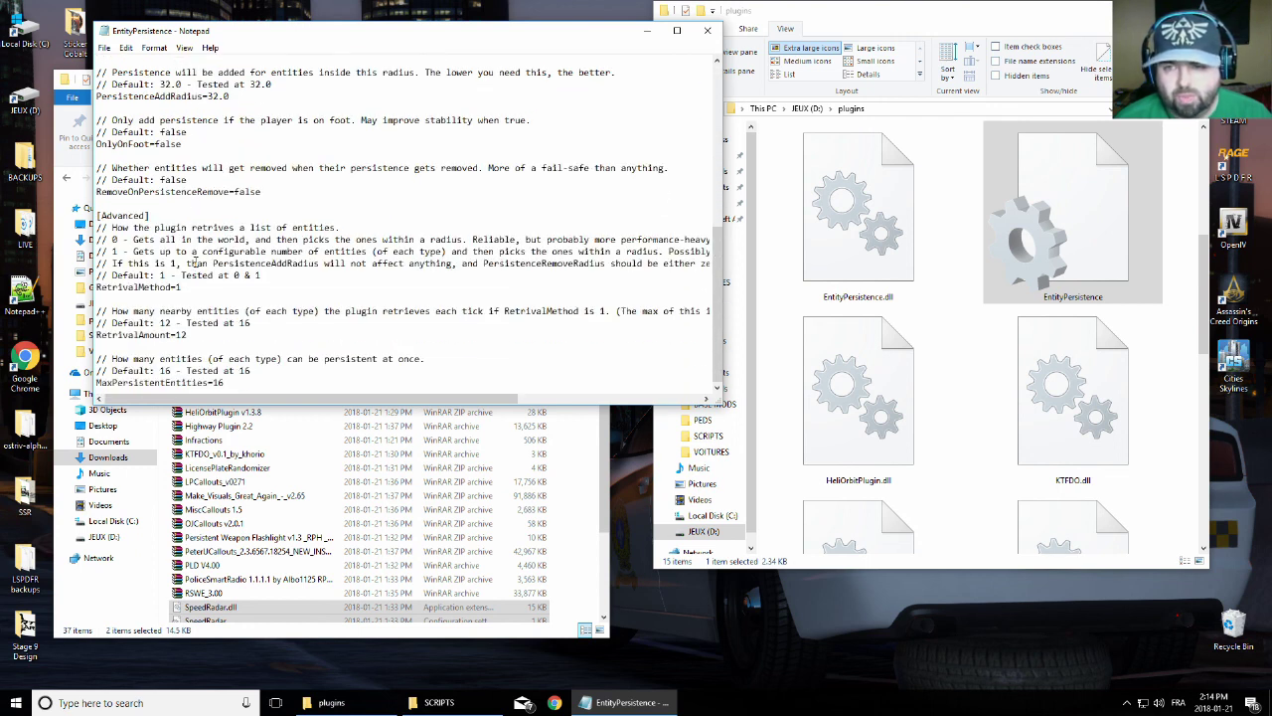
left_click(707, 30)
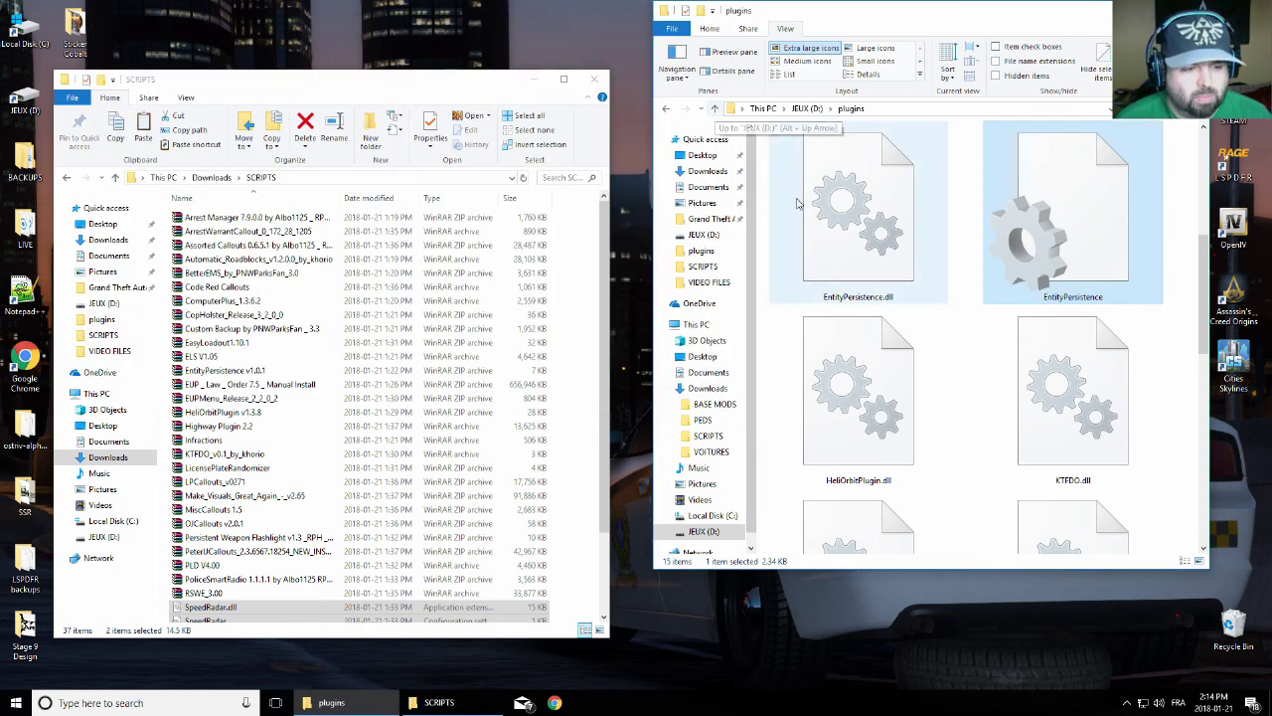
Display the plugins folder with medium icons, and set SpeedZoneRadius to 30 in TrafficControl.ini, saving the file
scroll(935, 367, "down", 3, "ctrl")
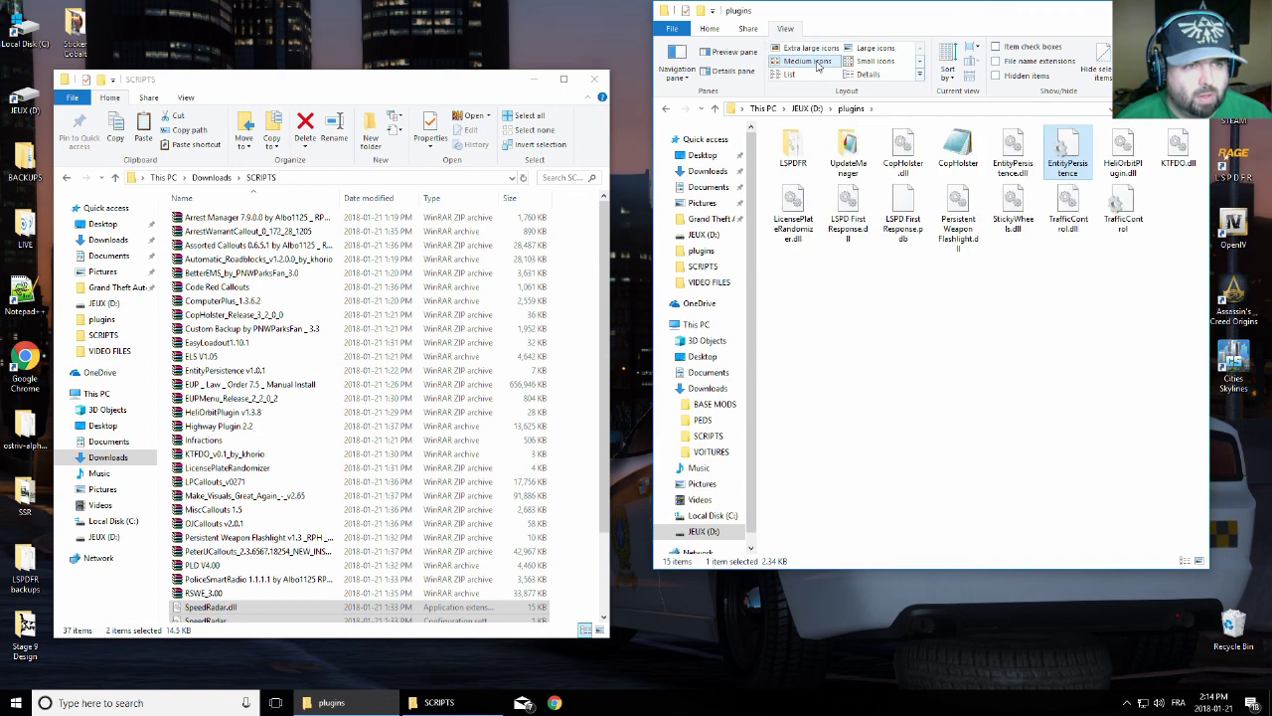
left_click(929, 385)
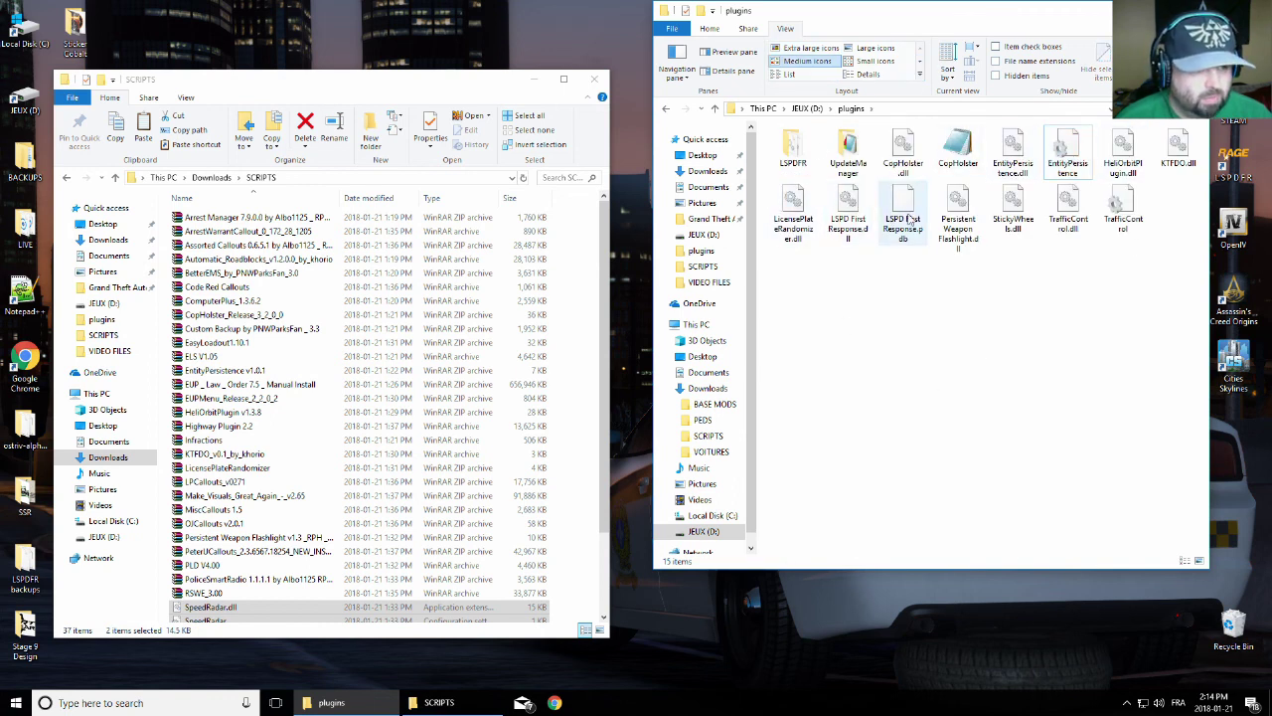
double_click(1123, 206)
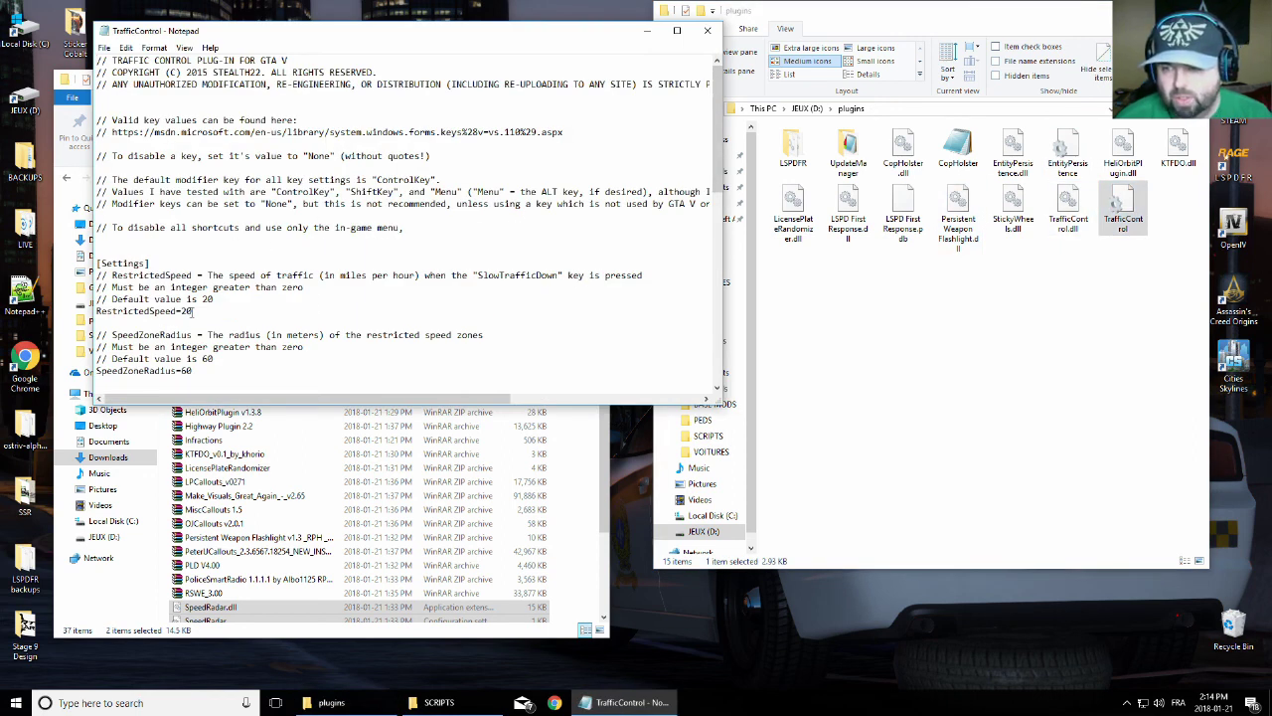
scroll(196, 315, "down", 1)
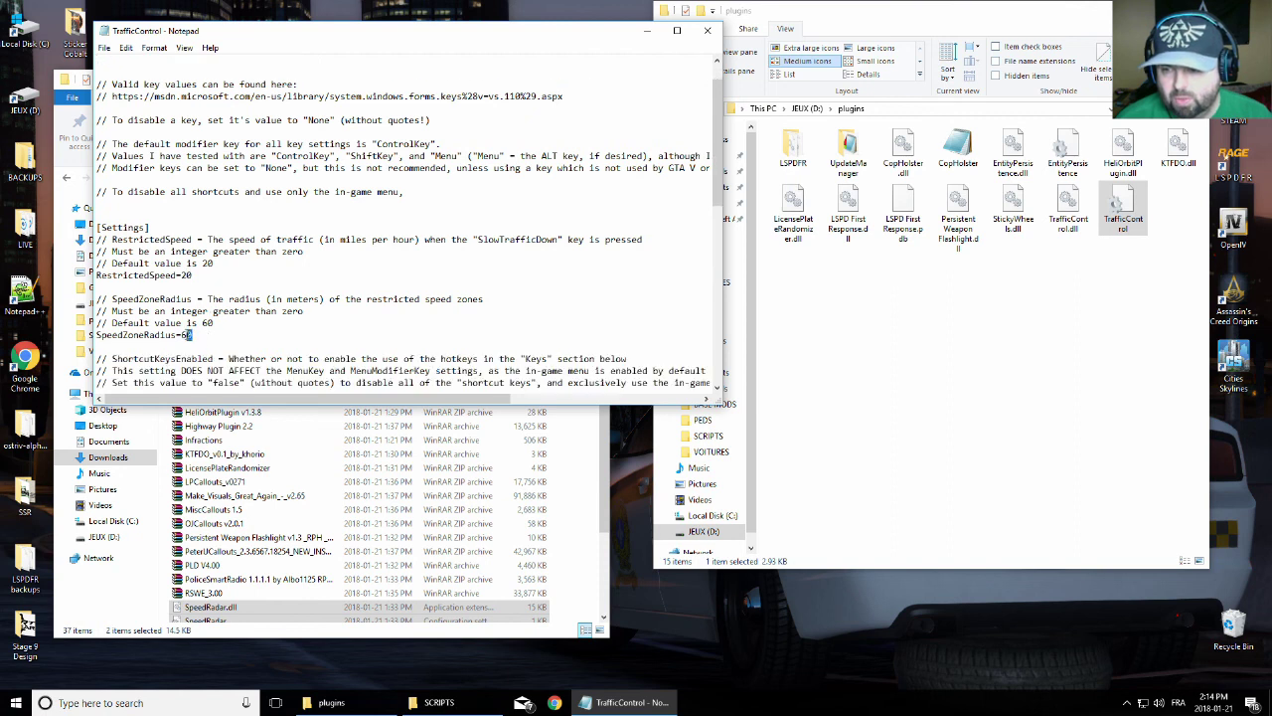
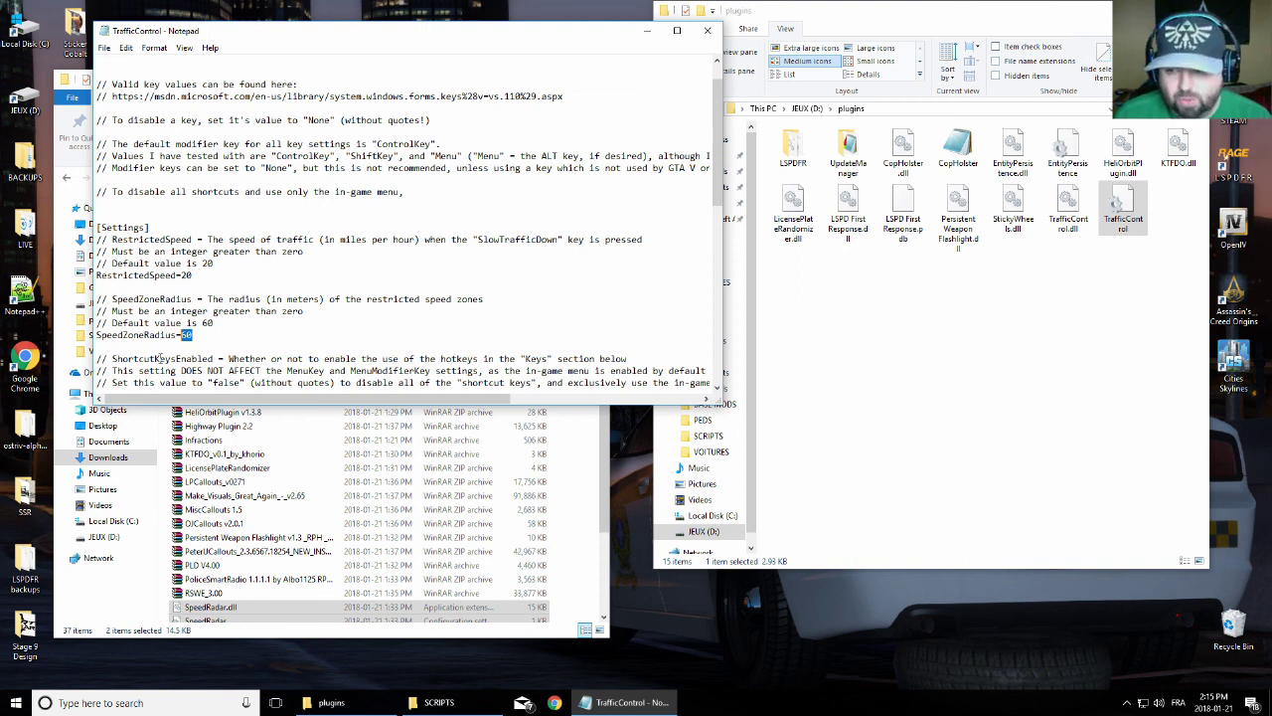
type("30")
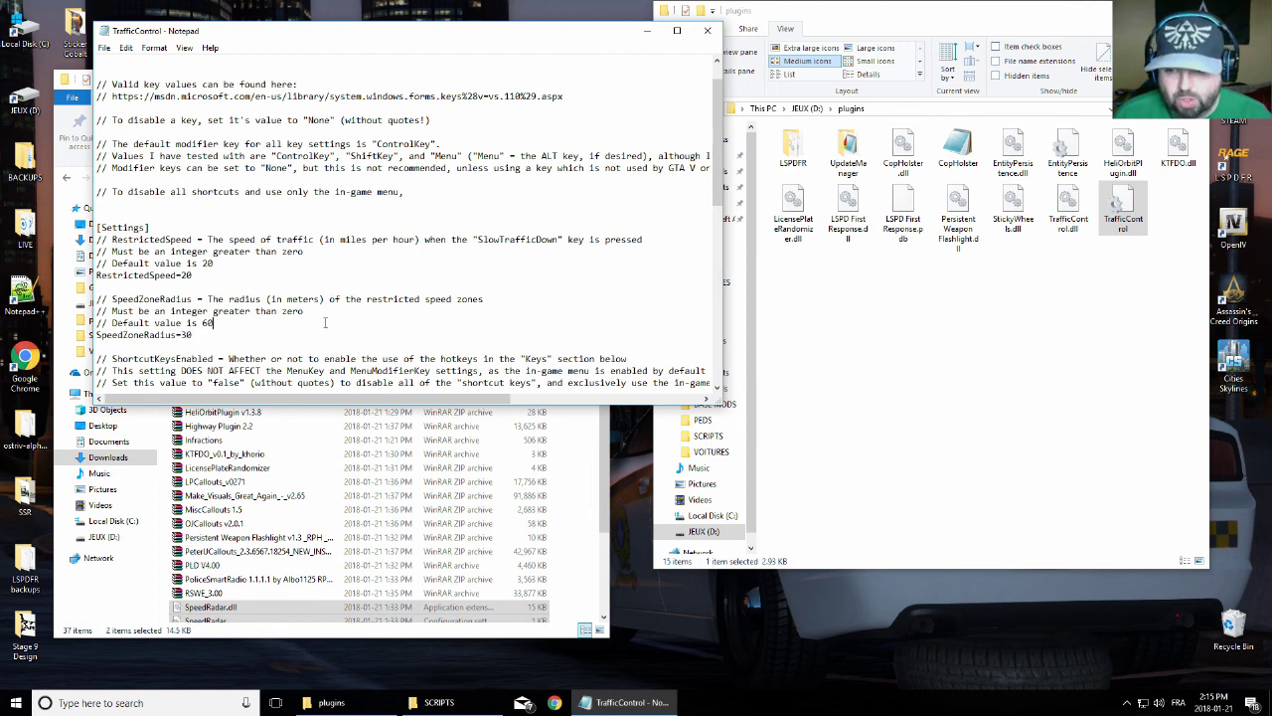
left_click(324, 322)
scroll(324, 322, "down", 1)
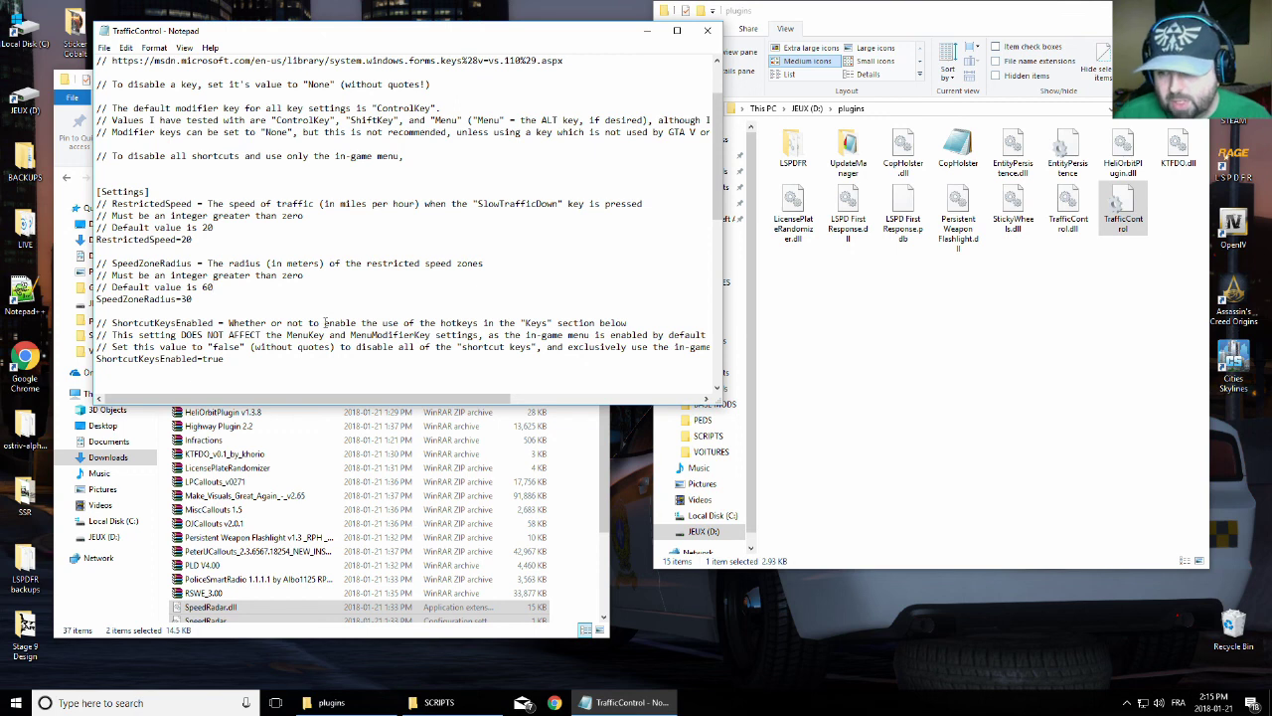
scroll(325, 322, "down", 5)
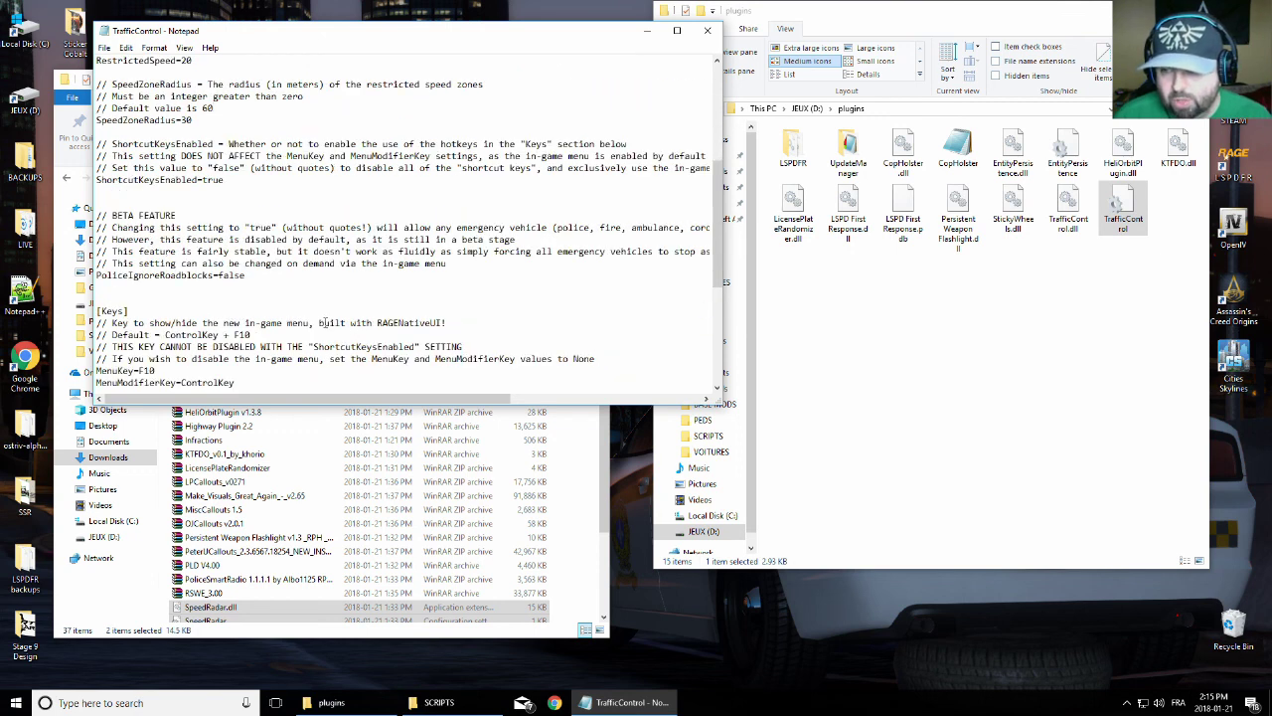
scroll(324, 322, "down", 3)
left_click(706, 30)
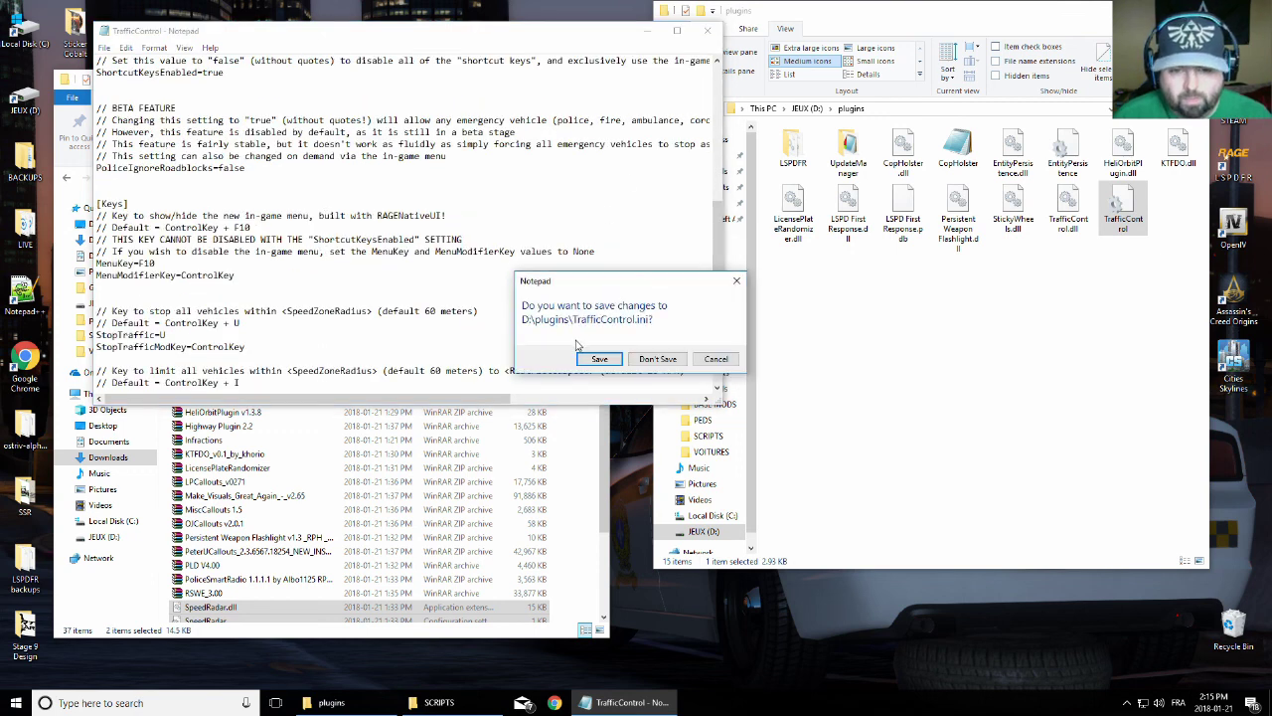
left_click(598, 359)
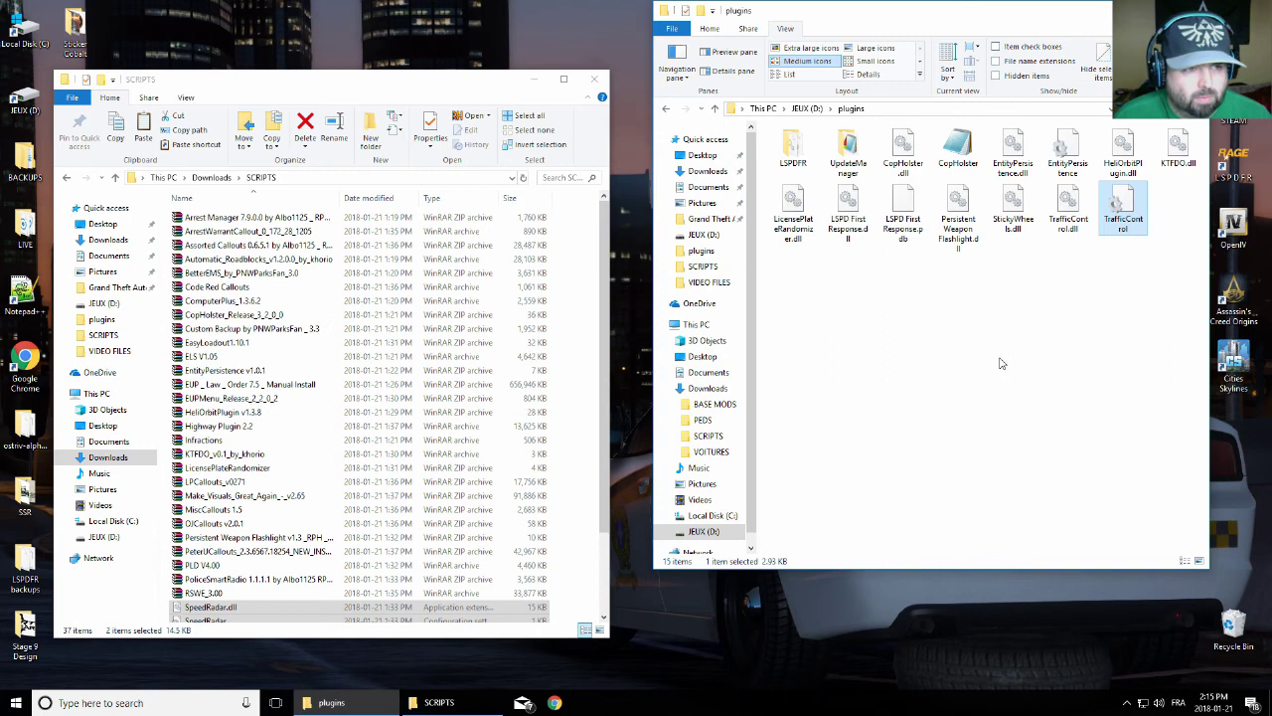
Review the settings in the Arrest Manager and ArrestWarrantCallout configuration files in the plugins\LSPDFR folder
double_click(793, 154)
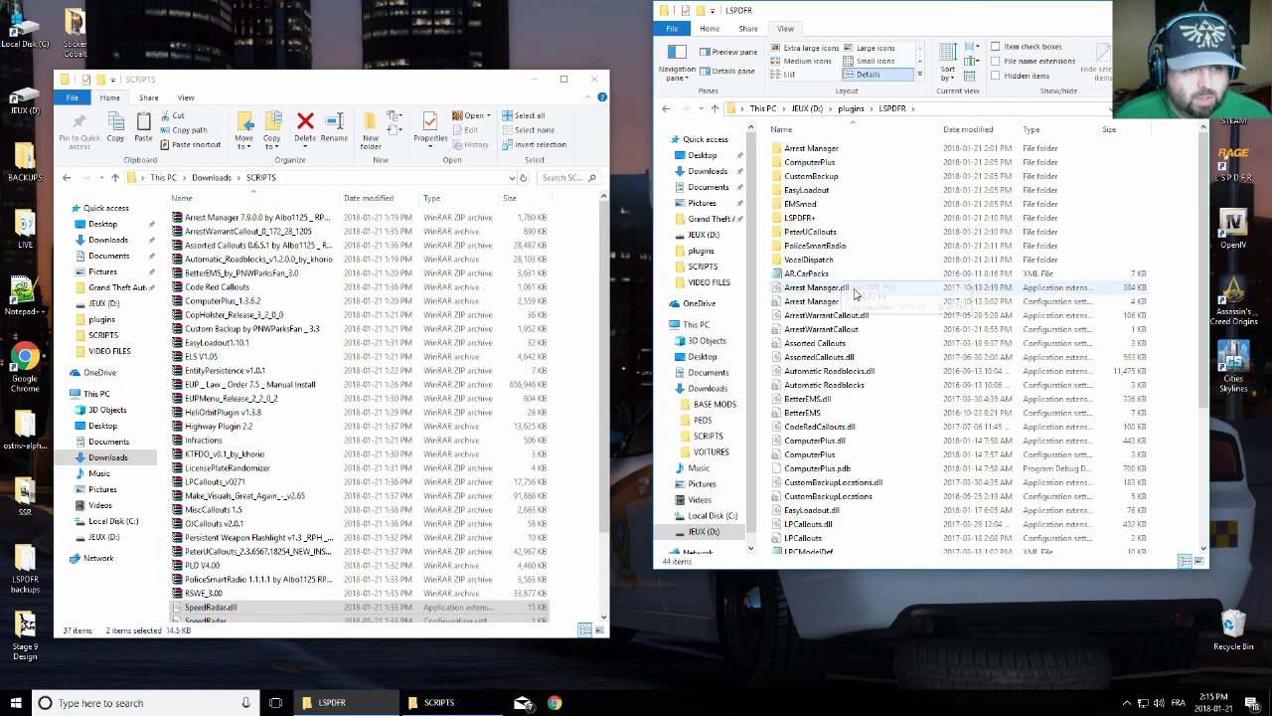
double_click(802, 302)
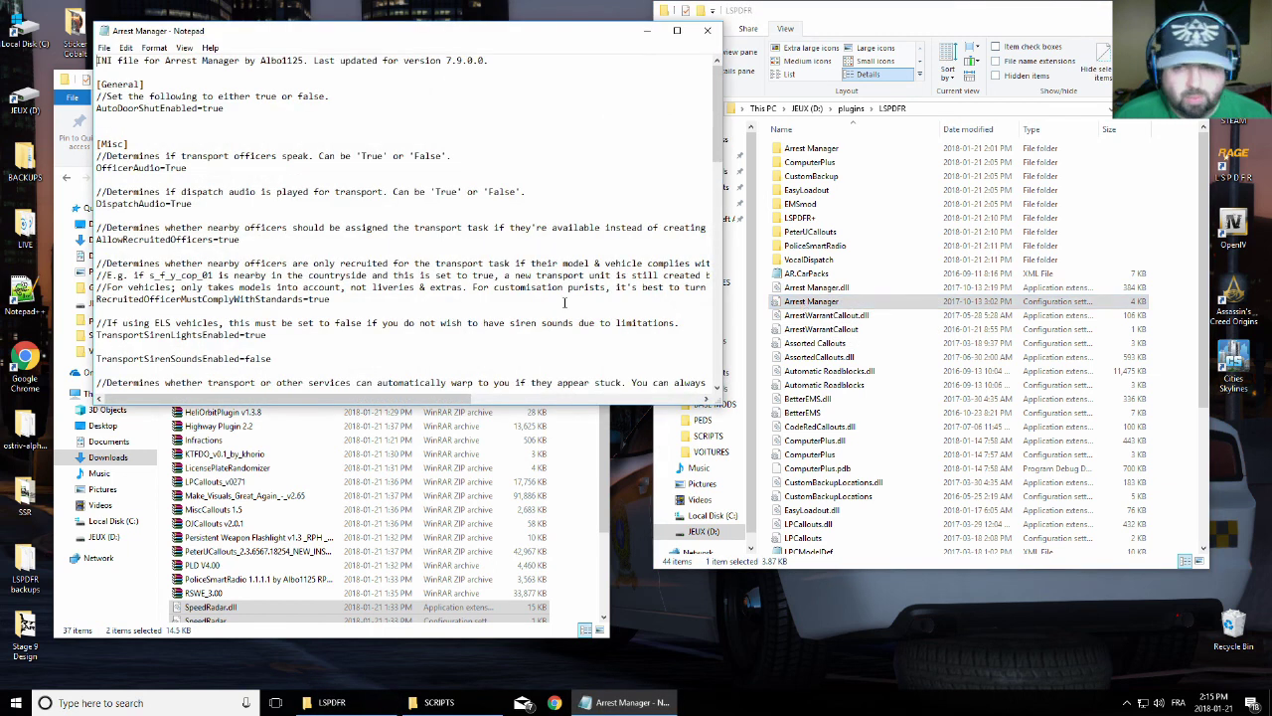
left_click(677, 30)
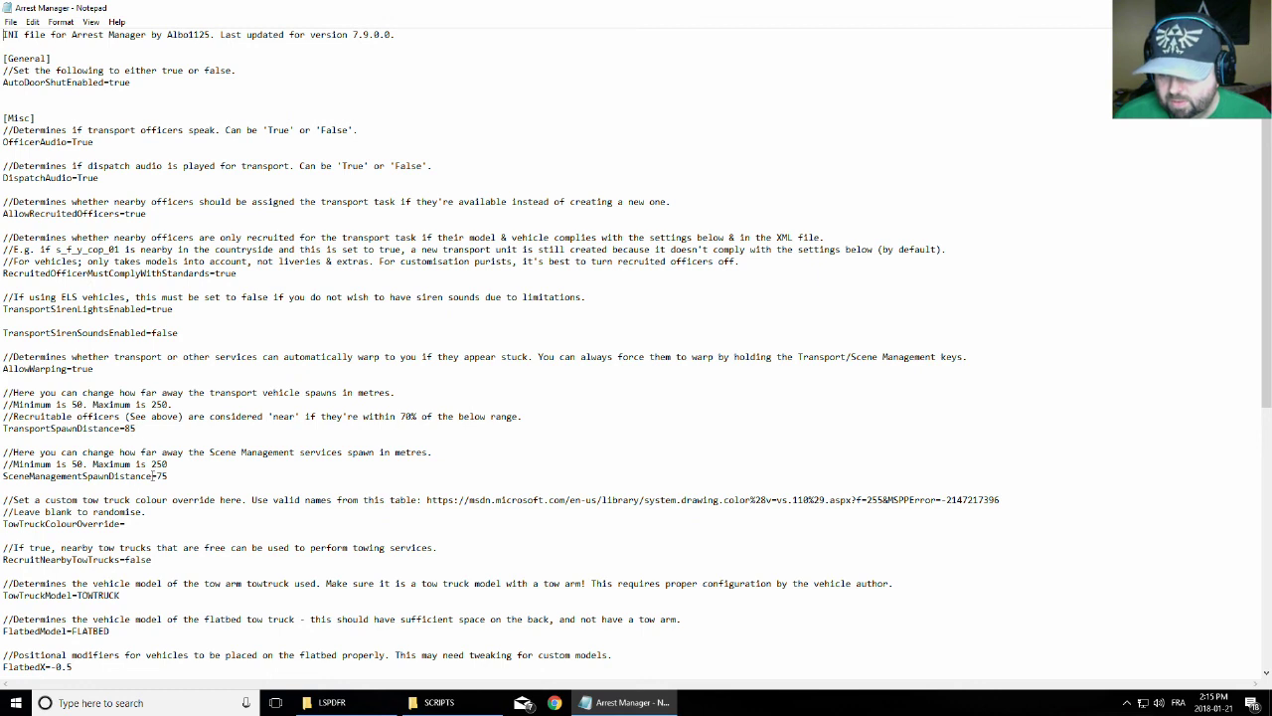
scroll(162, 511, "down", 4)
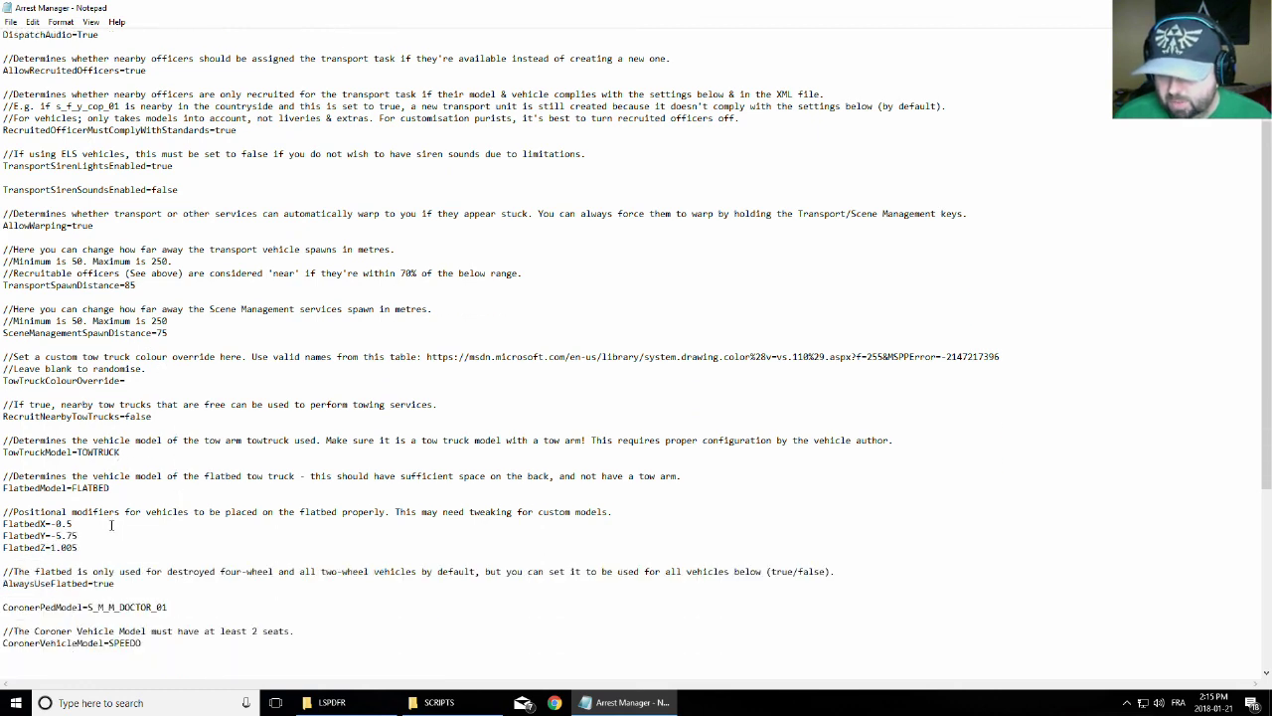
scroll(119, 502, "down", 2)
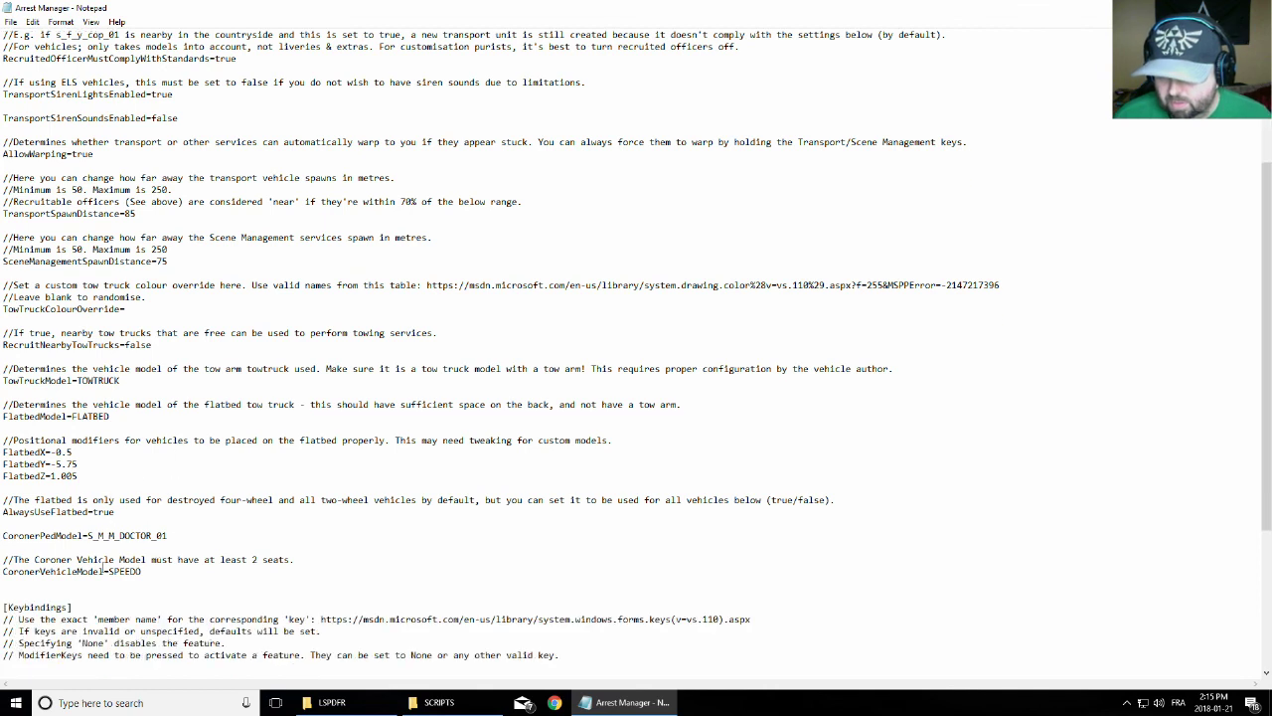
scroll(103, 569, "down", 1)
scroll(169, 552, "down", 4)
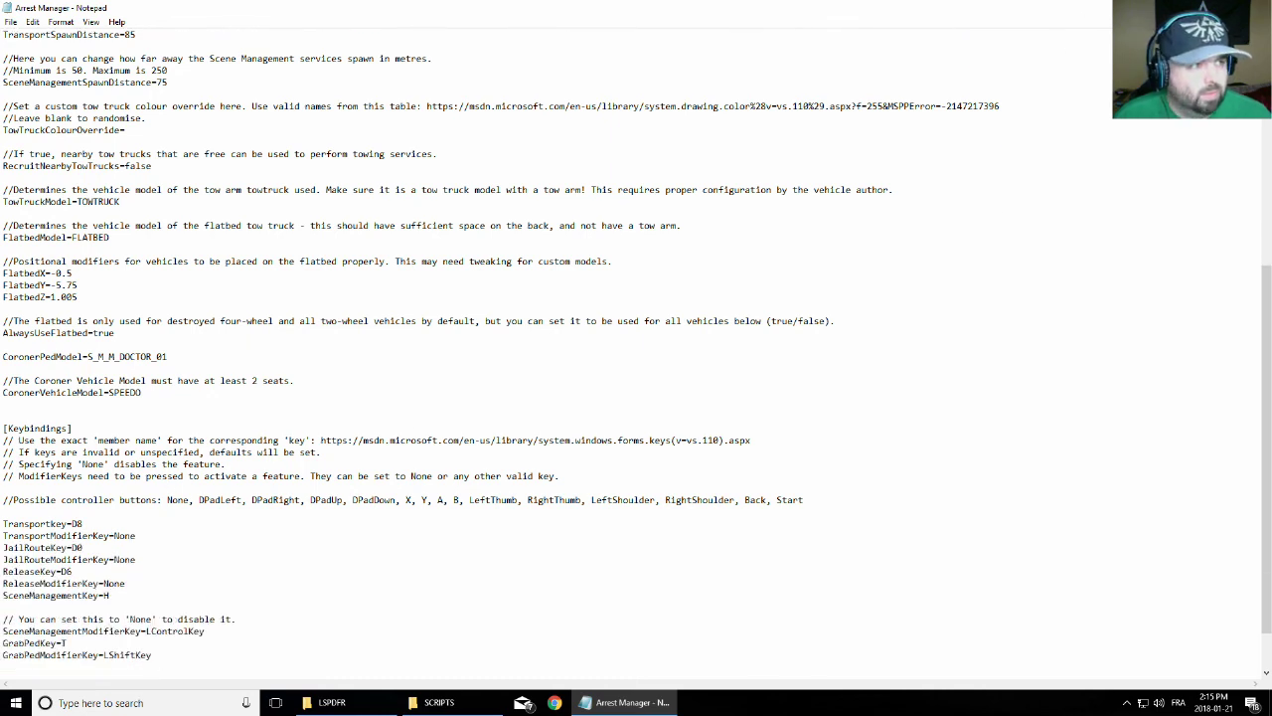
key("alt+F4")
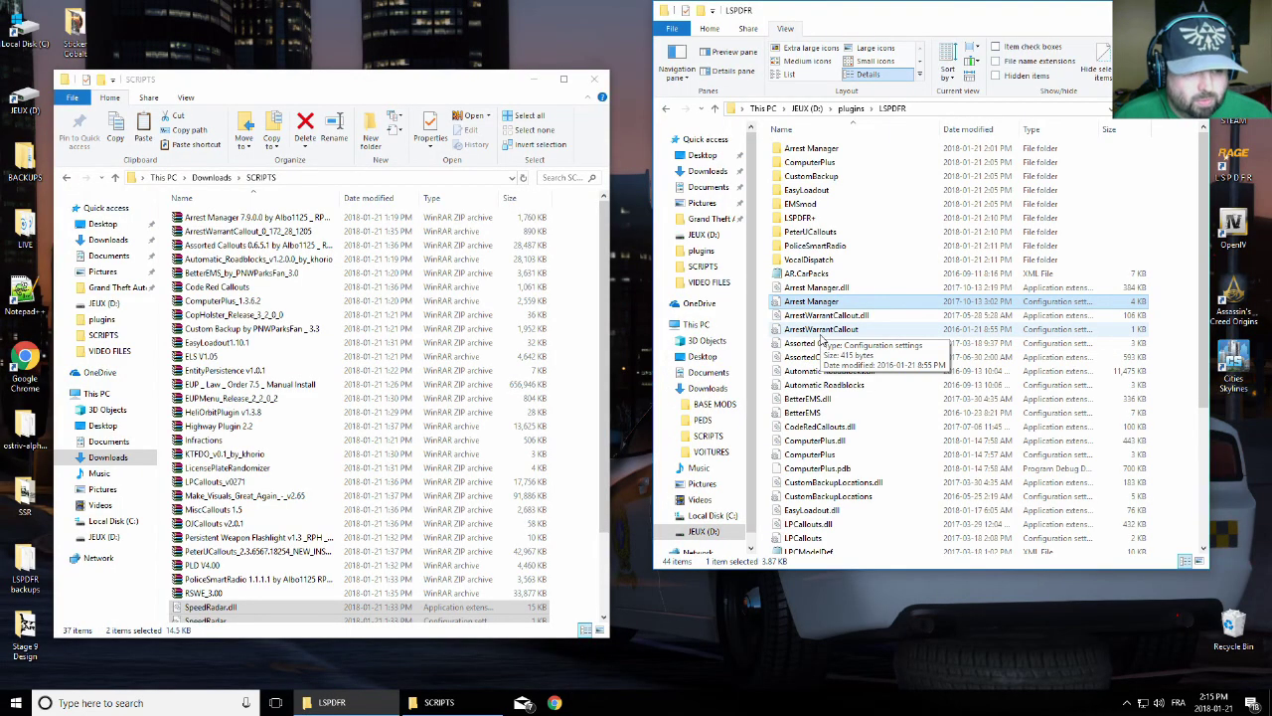
double_click(821, 331)
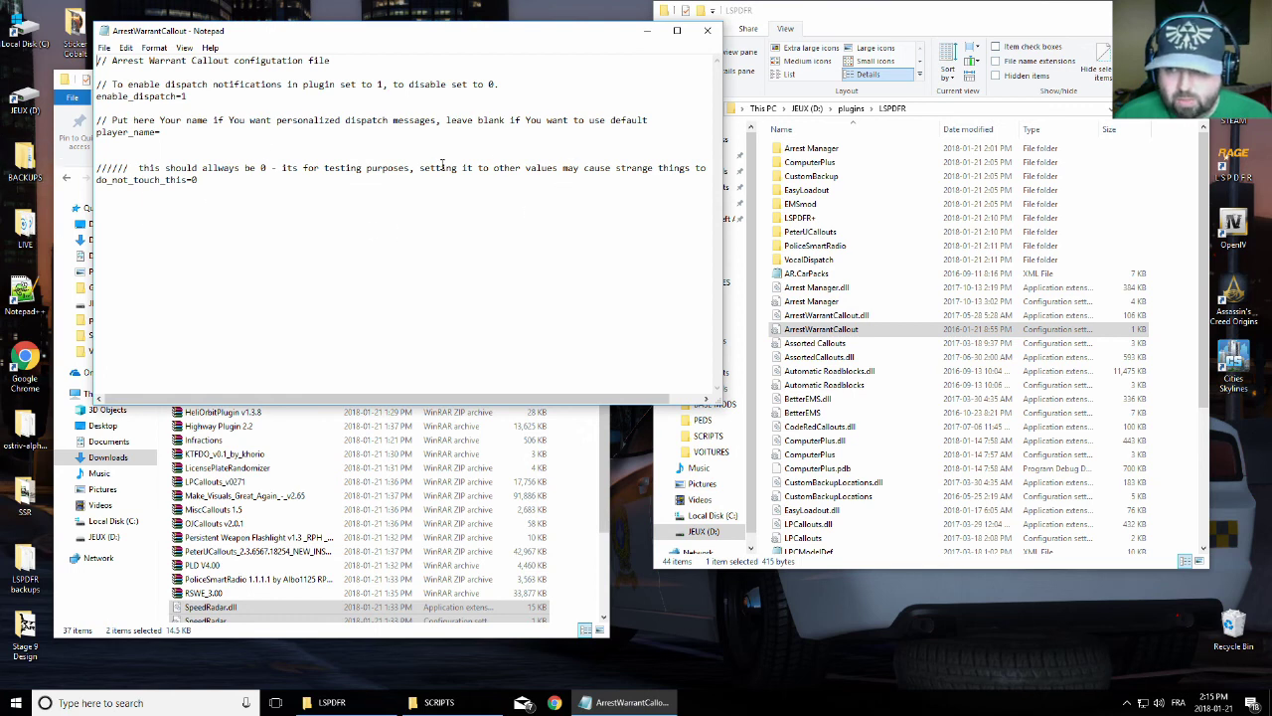
left_click(707, 30)
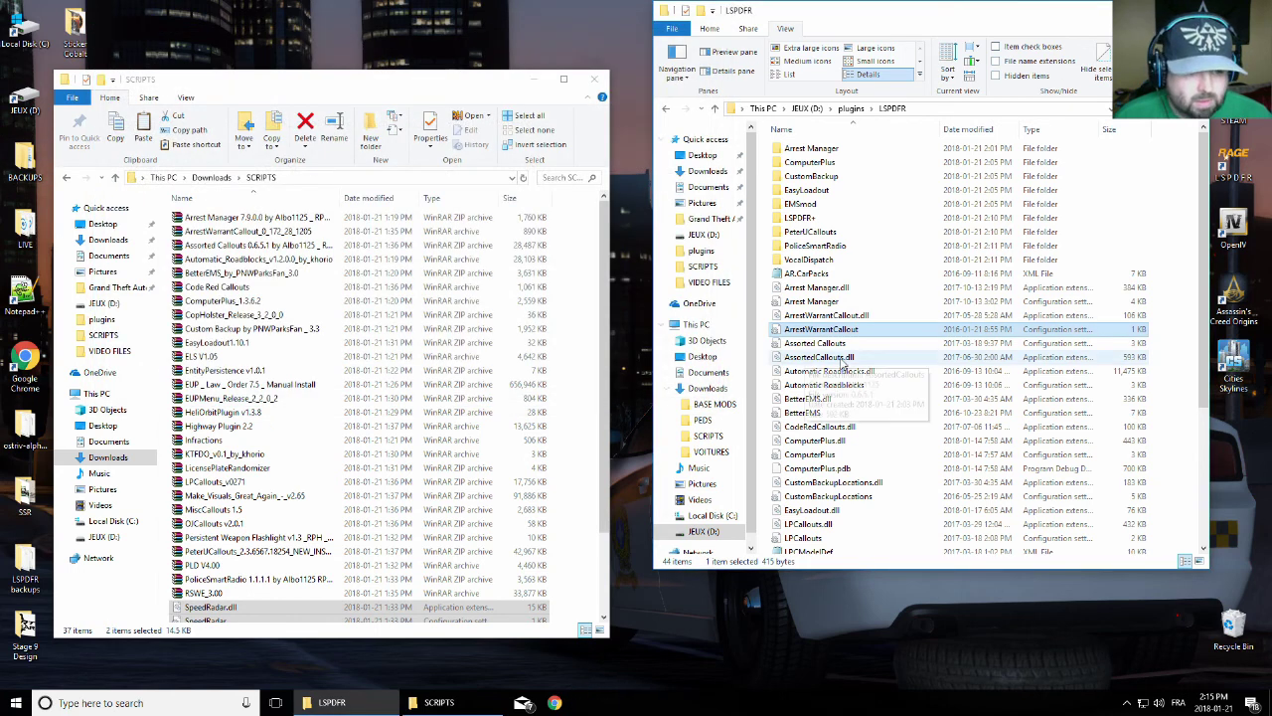
Set UnitType to KING in the Assorted Callouts configuration file, check its remaining settings, and save the file
double_click(810, 343)
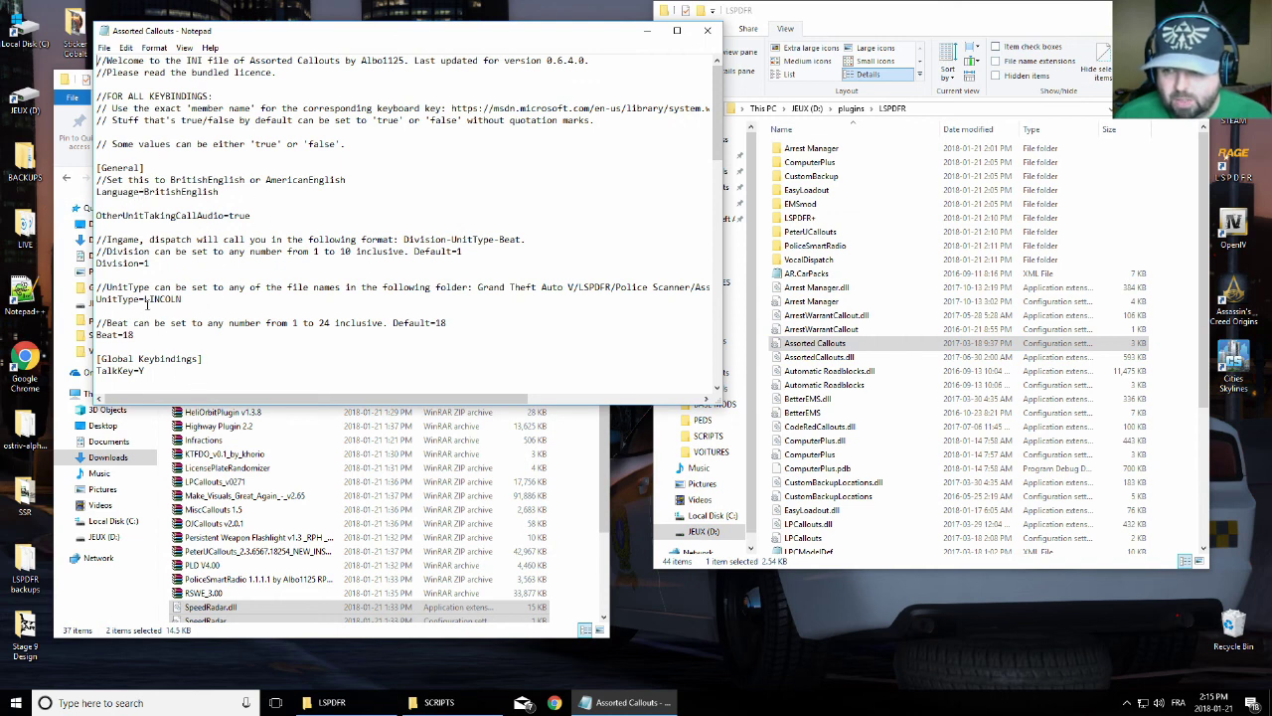
left_click_drag(146, 300, 183, 300)
type("KING")
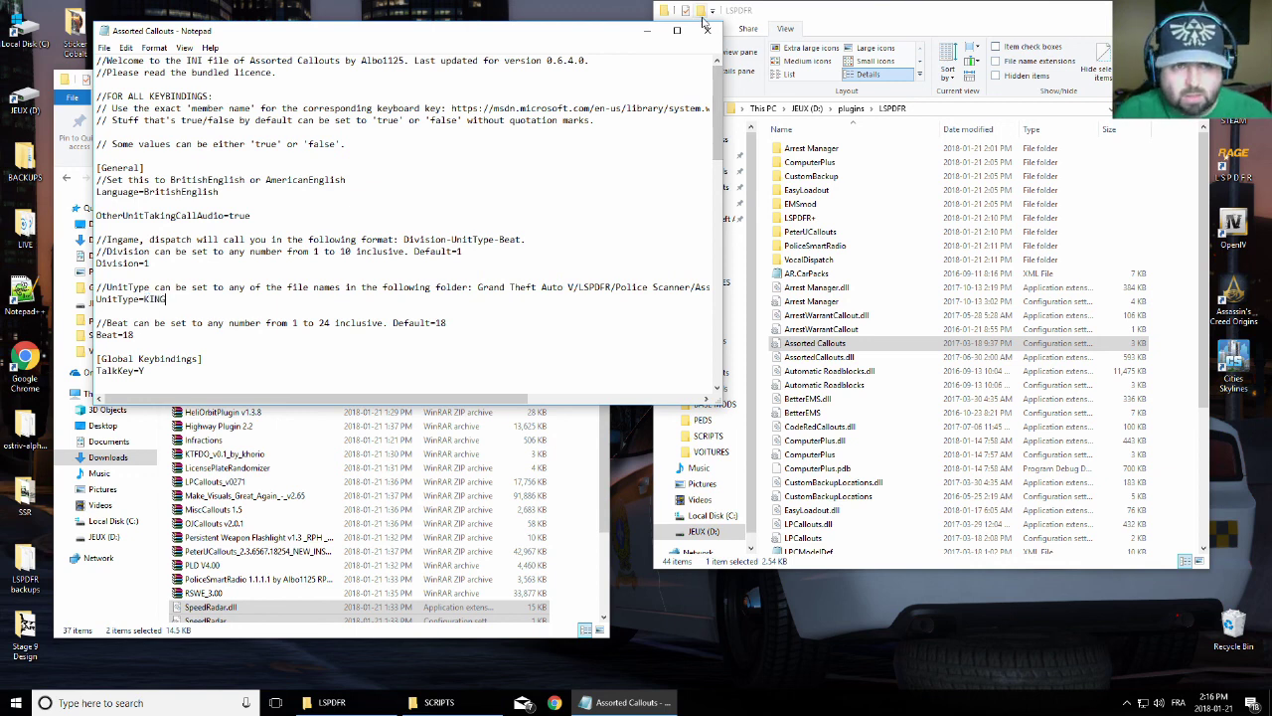
scroll(433, 242, "down", 2)
scroll(433, 241, "down", 8)
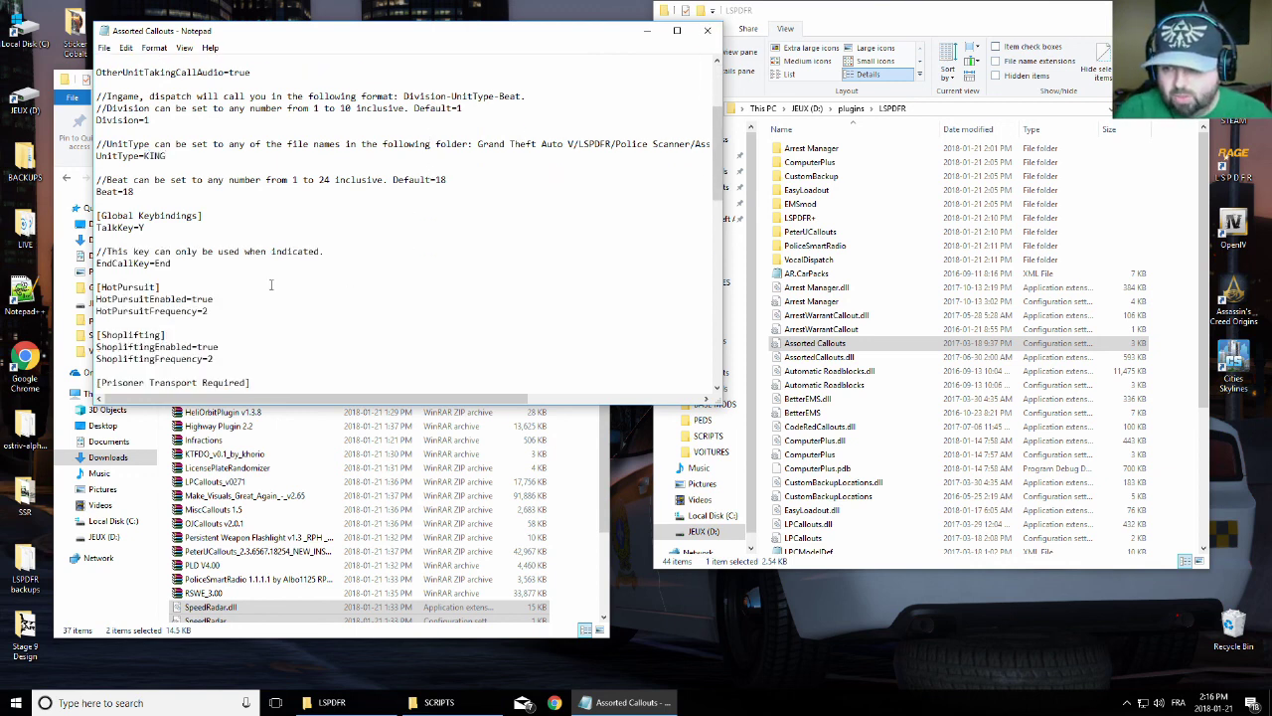
scroll(275, 314, "down", 6)
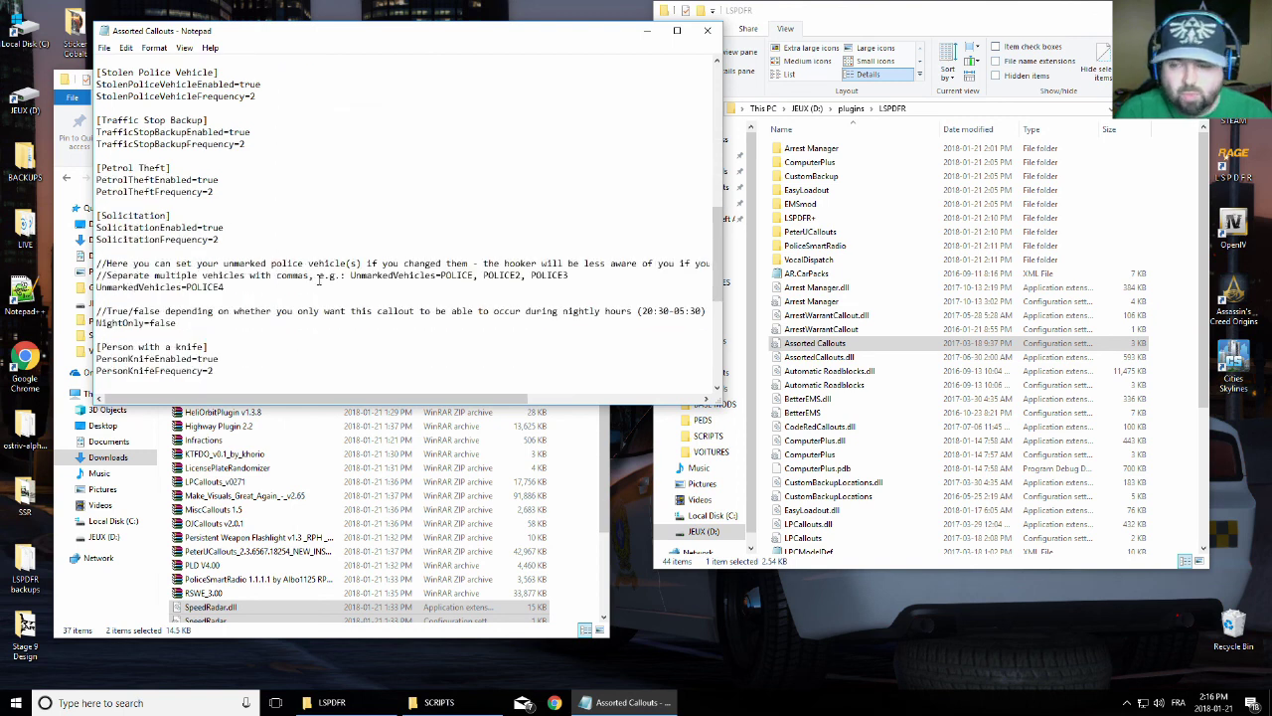
scroll(318, 280, "down", 8)
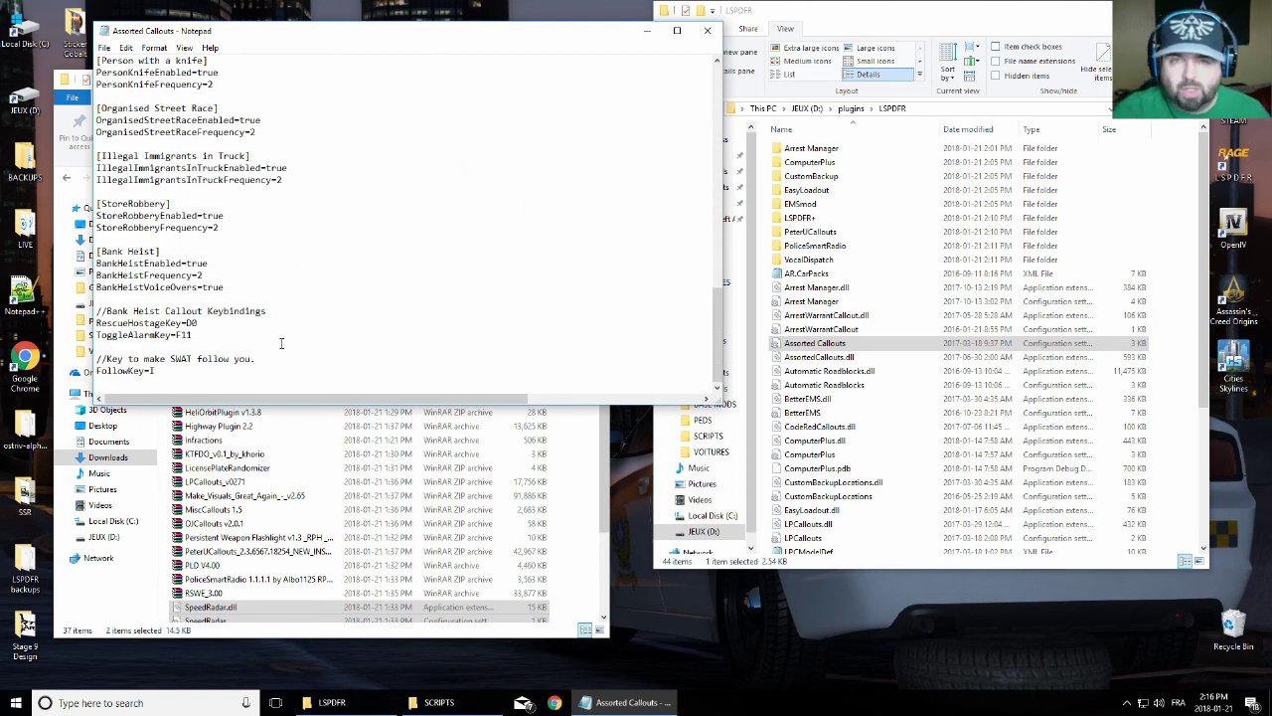
left_click(706, 29)
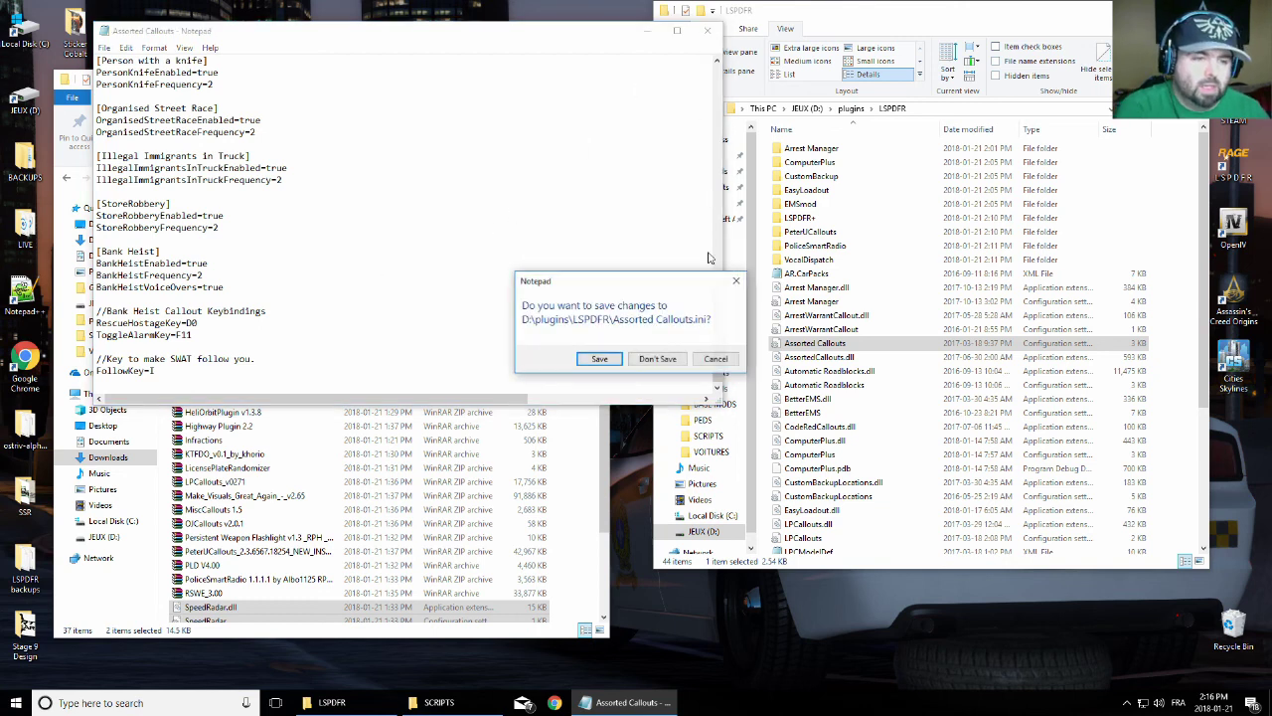
left_click(600, 359)
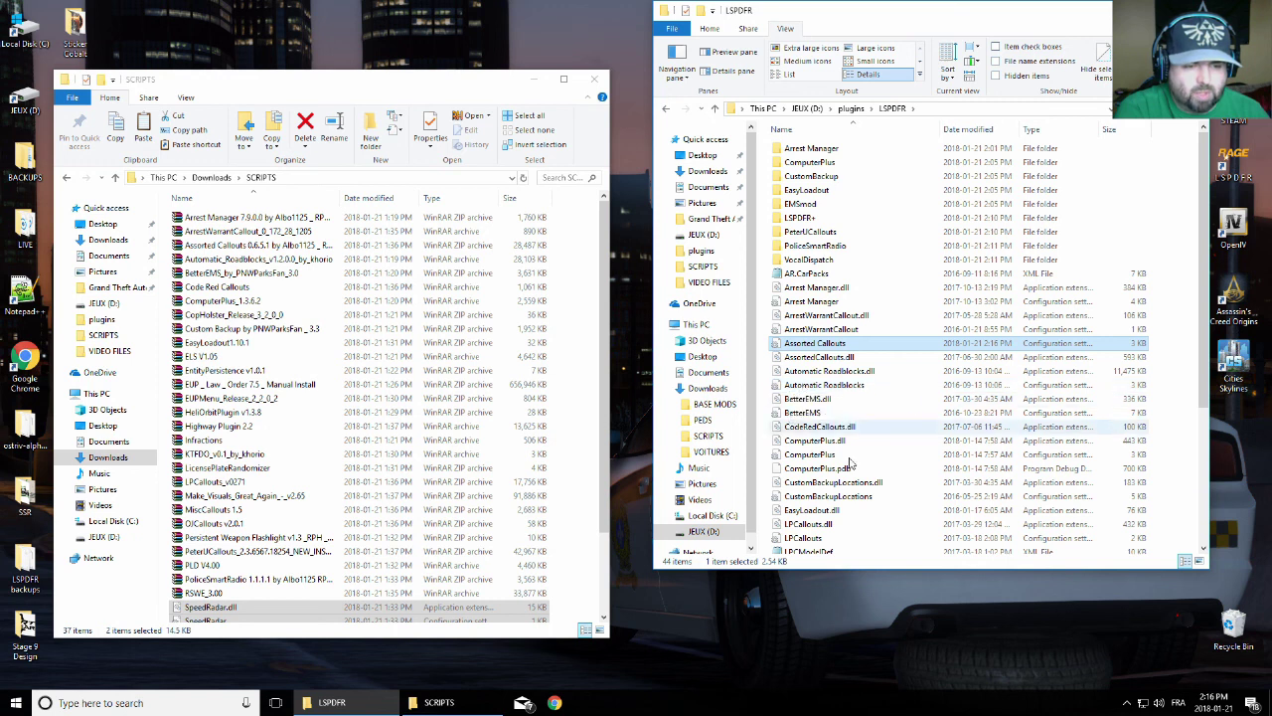
Set DispatchEMSKey, DispatchBothUnitsKey and DispatchAmbulanceOnlyKey to None in the BetterEMS configuration file in plugins\LSPDFR
double_click(811, 416)
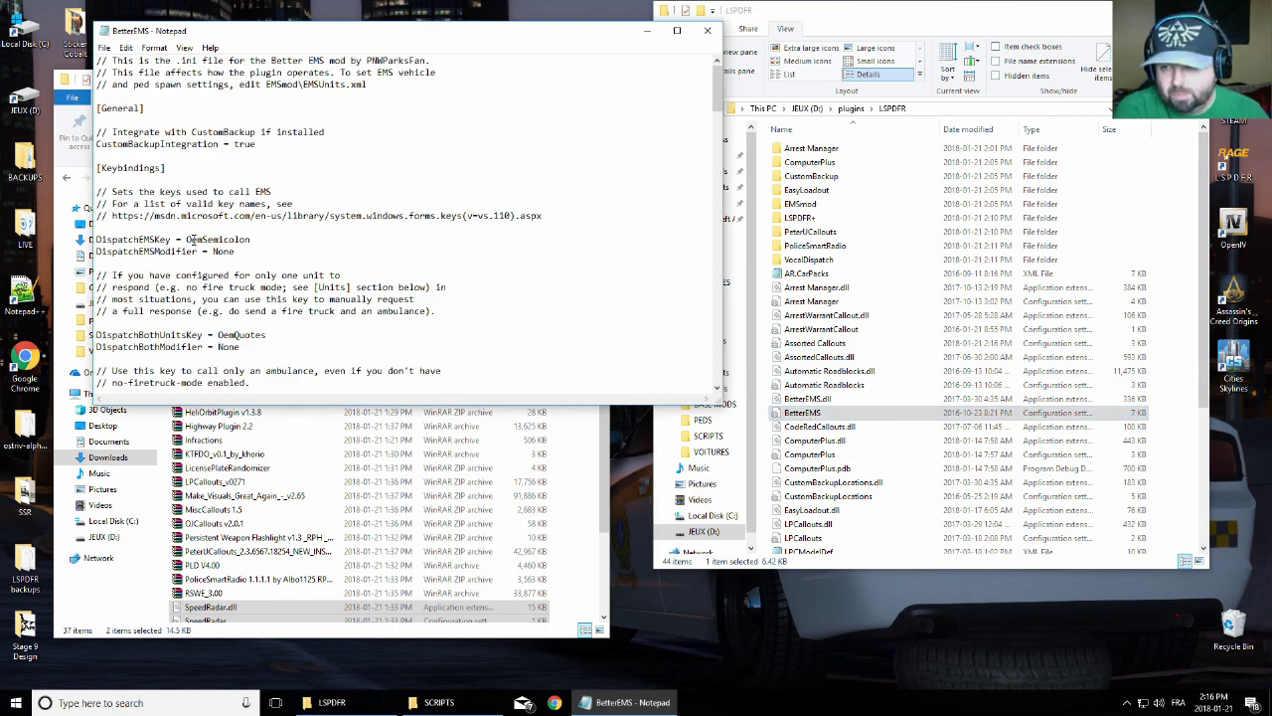
left_click_drag(186, 240, 251, 239)
type("None")
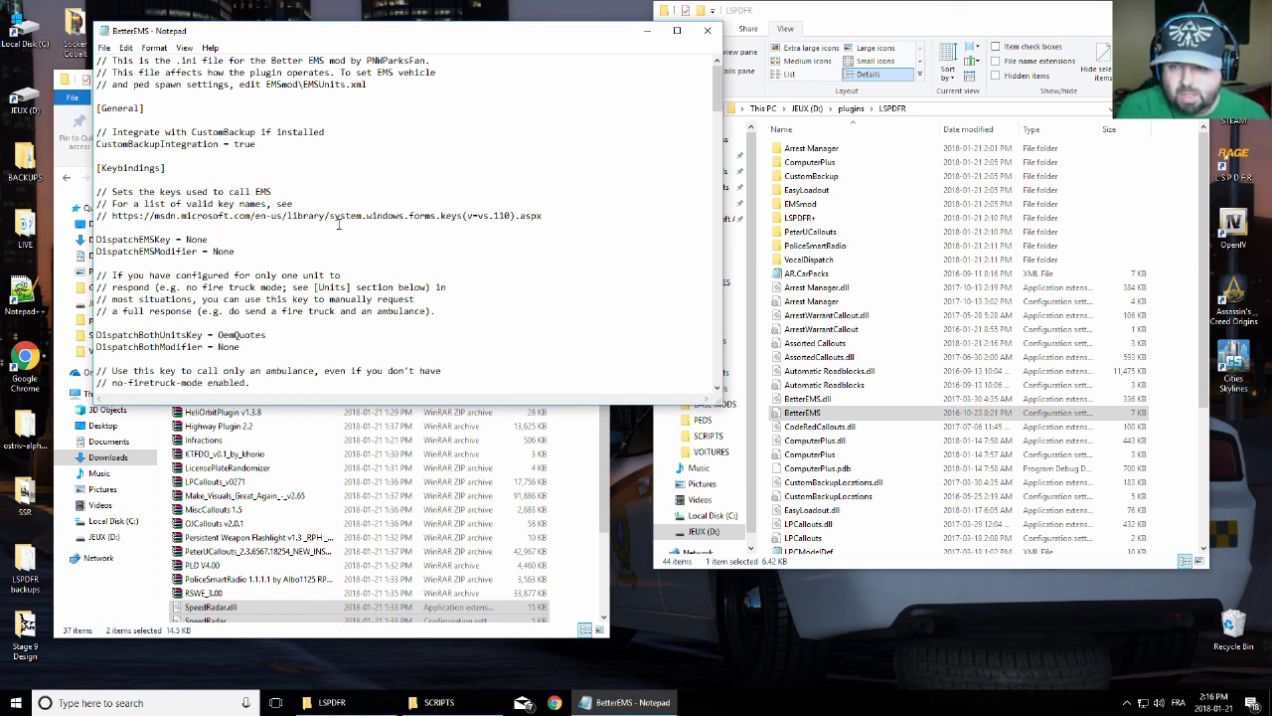
scroll(252, 275, "down", 1)
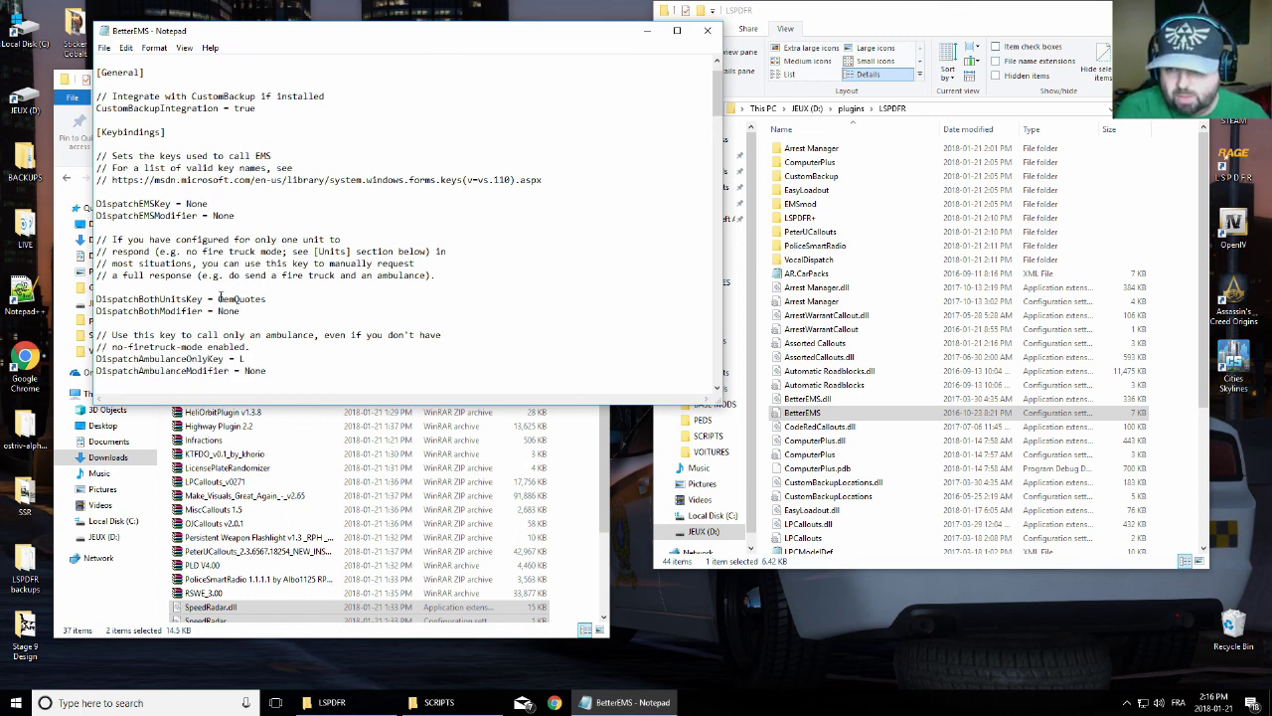
left_click_drag(218, 298, 267, 298)
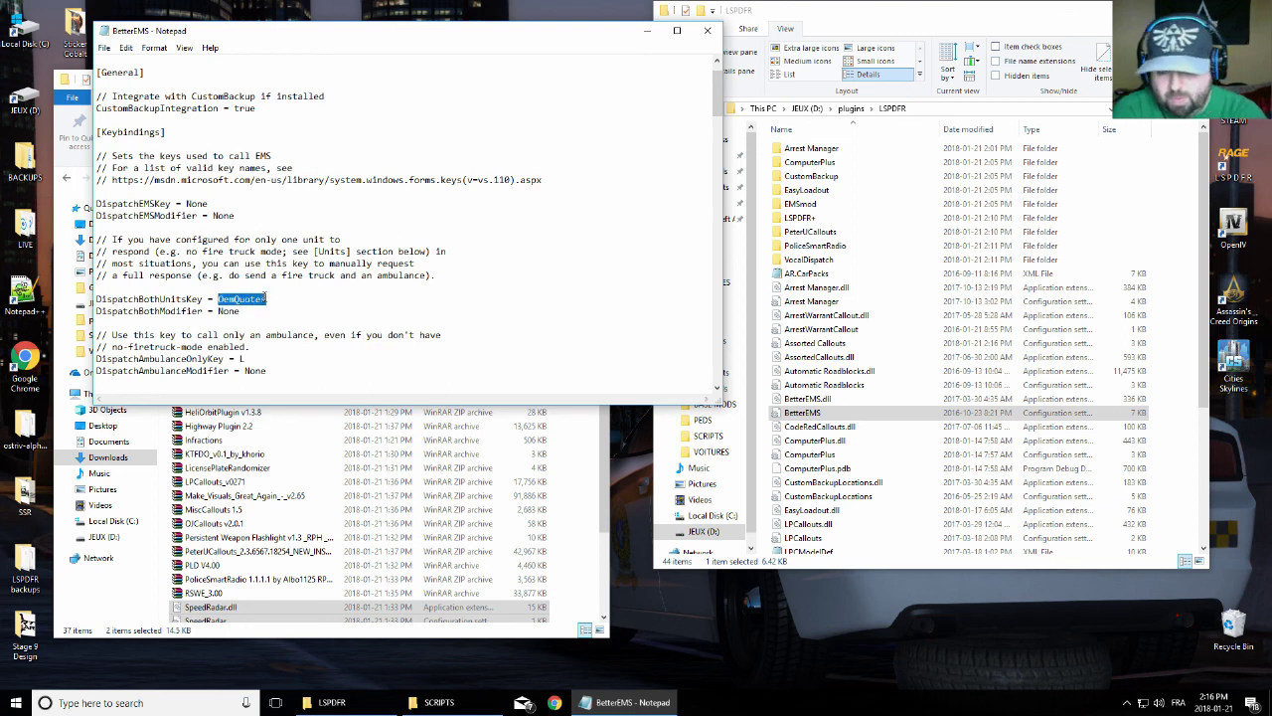
type("None")
scroll(267, 316, "down", 1)
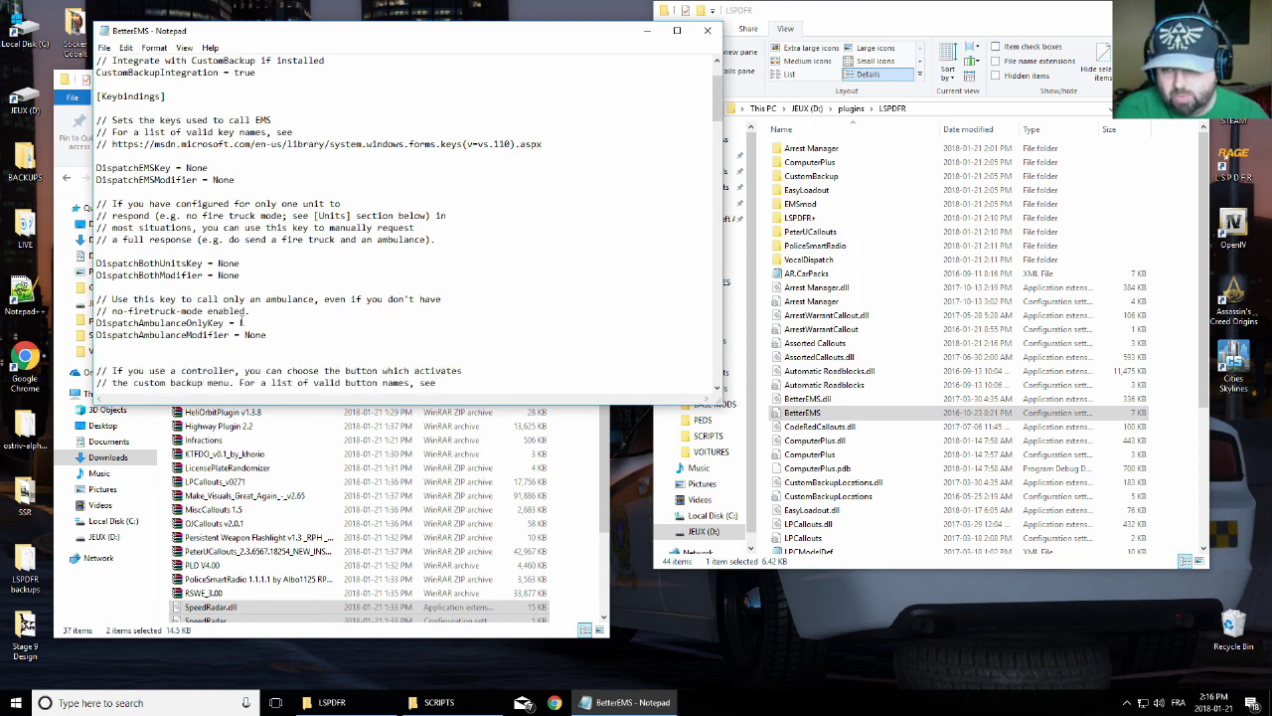
double_click(240, 322)
type("None")
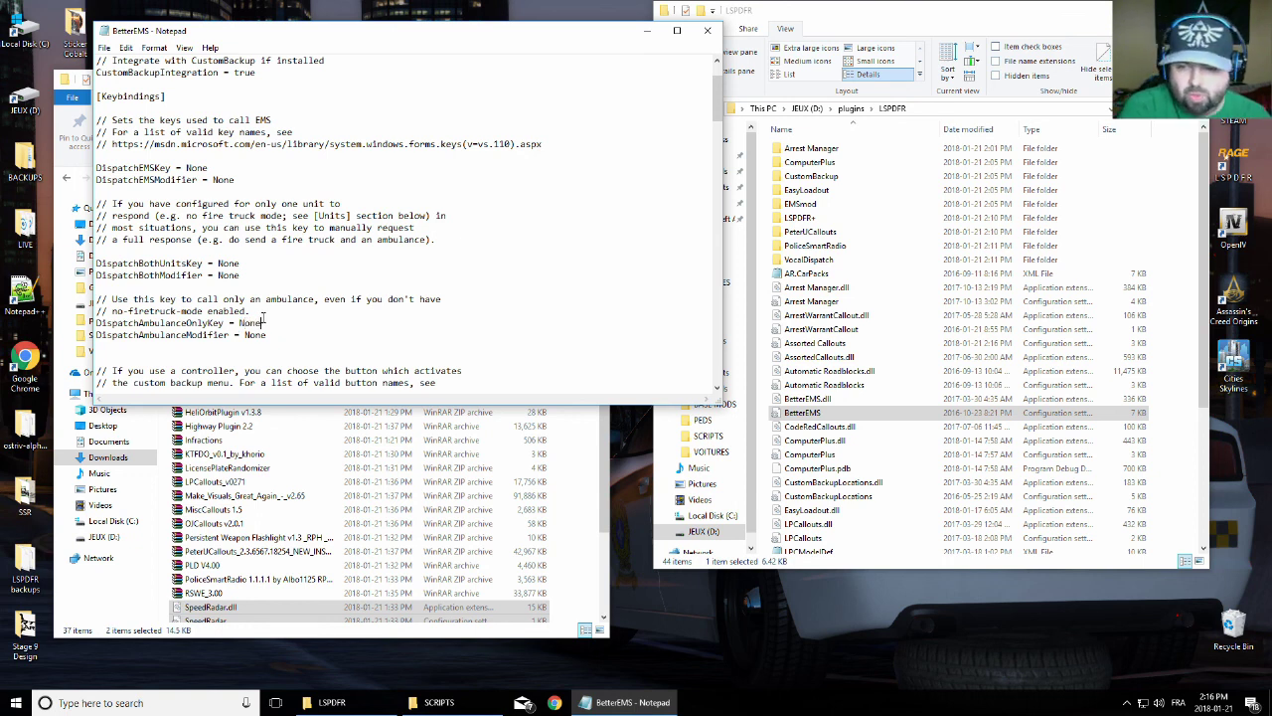
Review the remaining player, unit and dispatch settings in BetterEMS.ini, and close the file with its changes saved
scroll(268, 314, "down", 5)
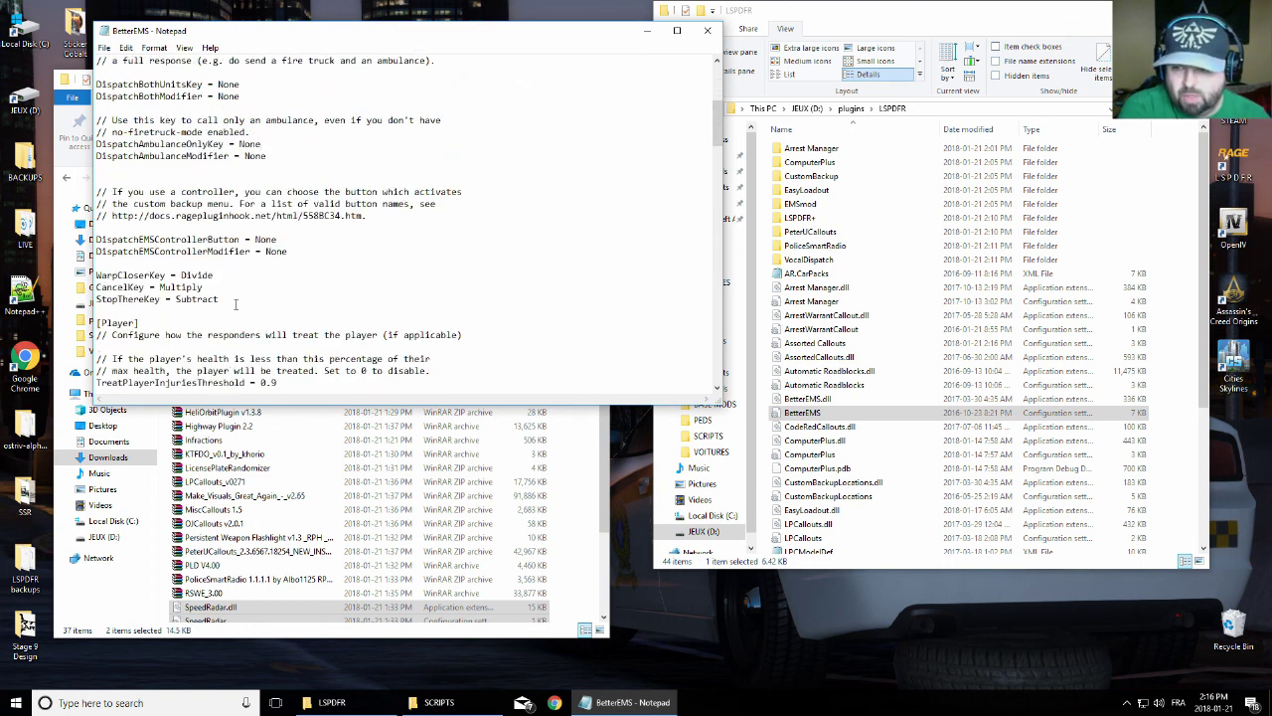
scroll(338, 312, "down", 12)
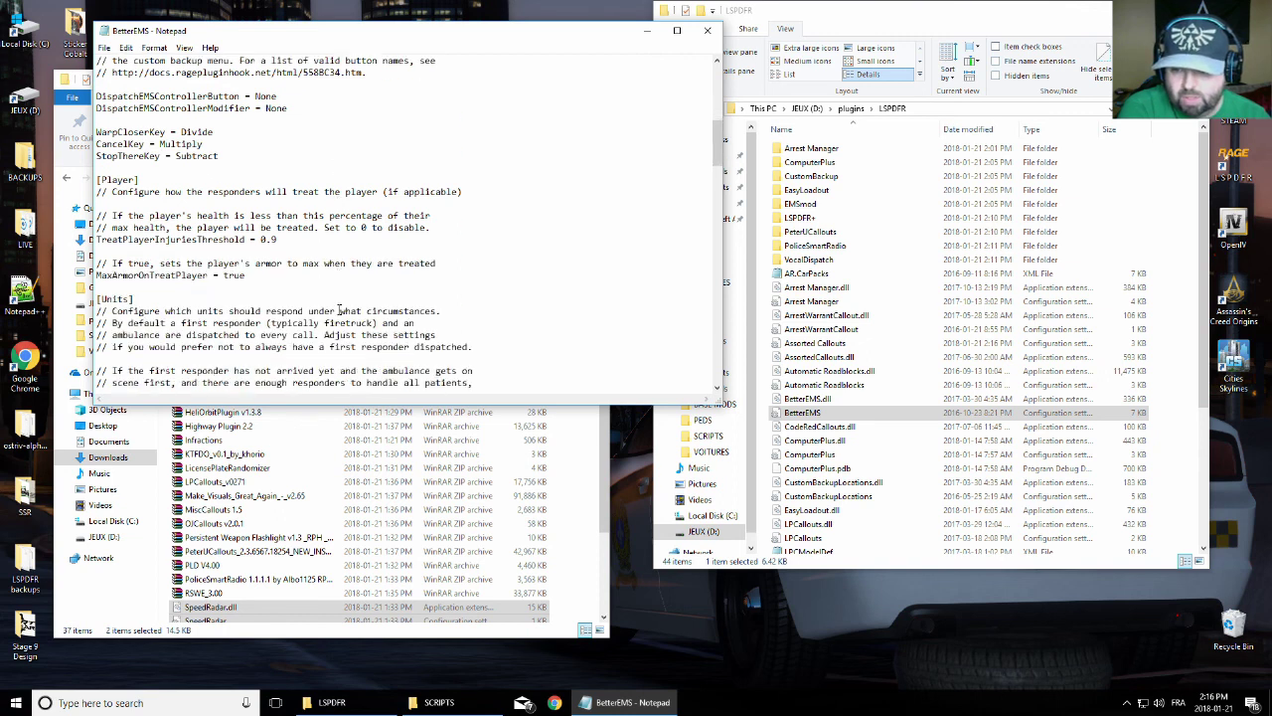
scroll(338, 312, "down", 12)
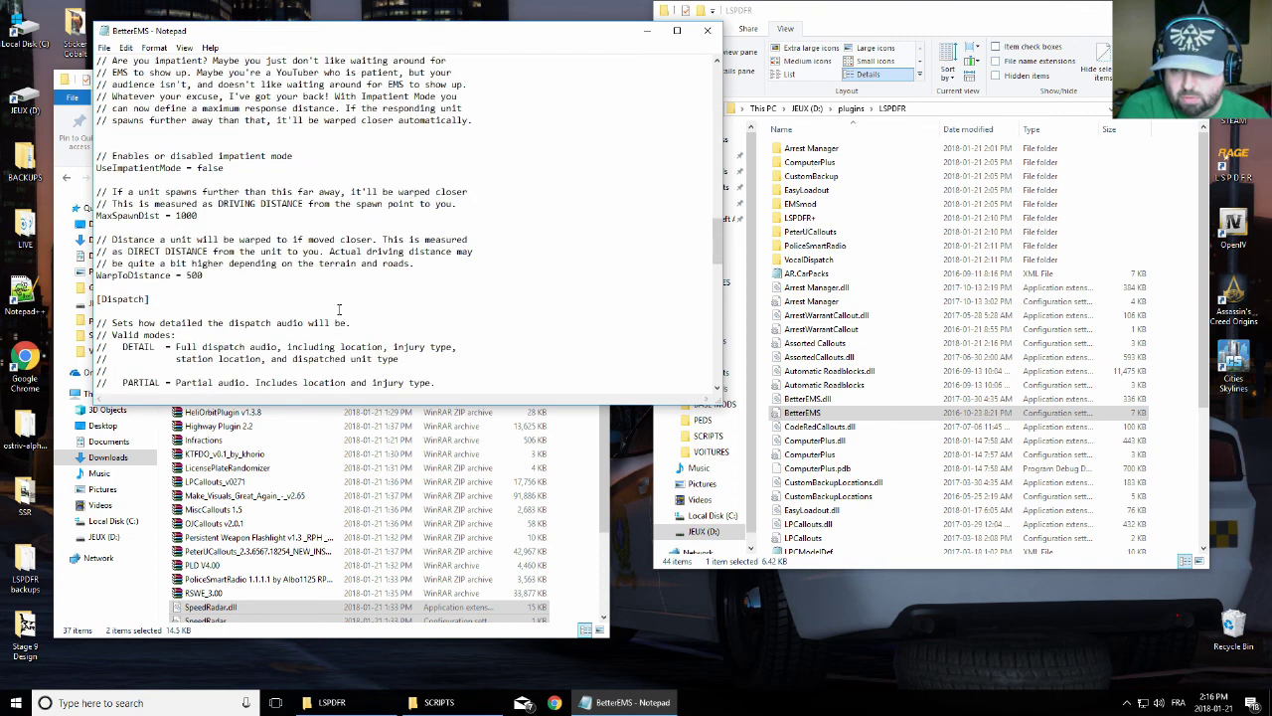
left_click(707, 30)
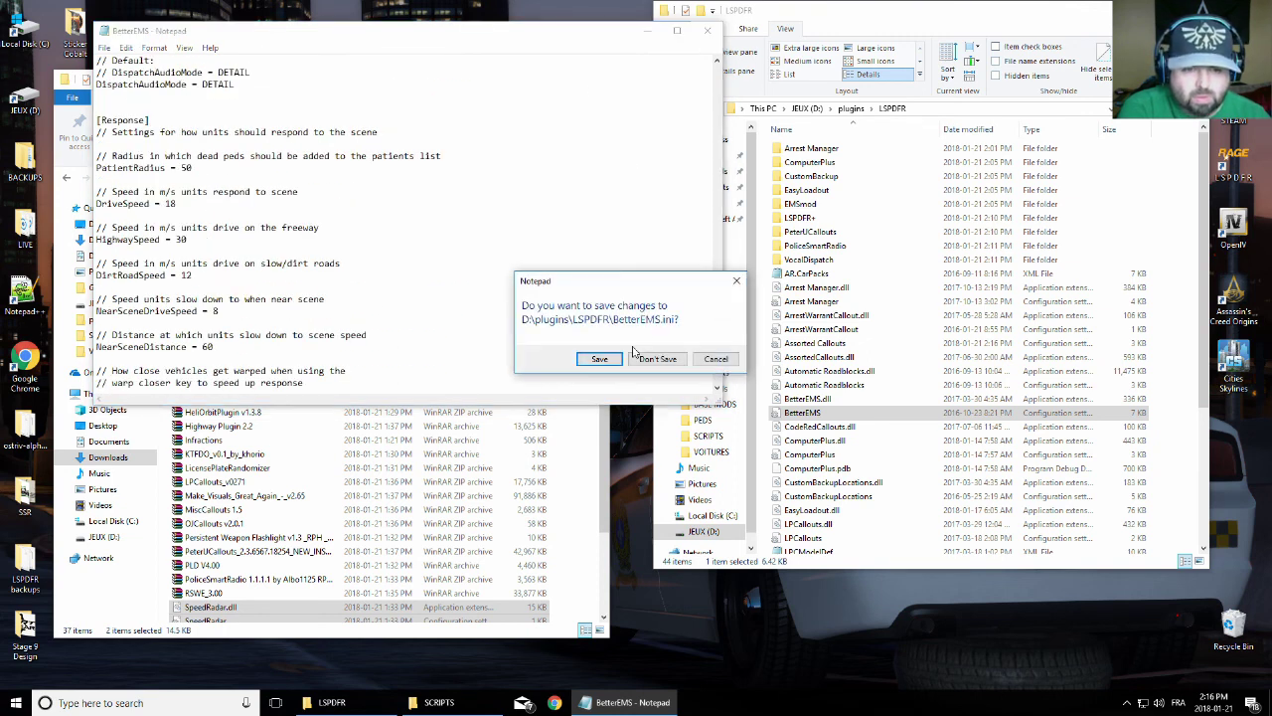
left_click(611, 357)
Set UnitNumber to 1-K-18 in the ComputerPlus configuration file, check its keybindings, and save and close the file
scroll(918, 433, "down", 1)
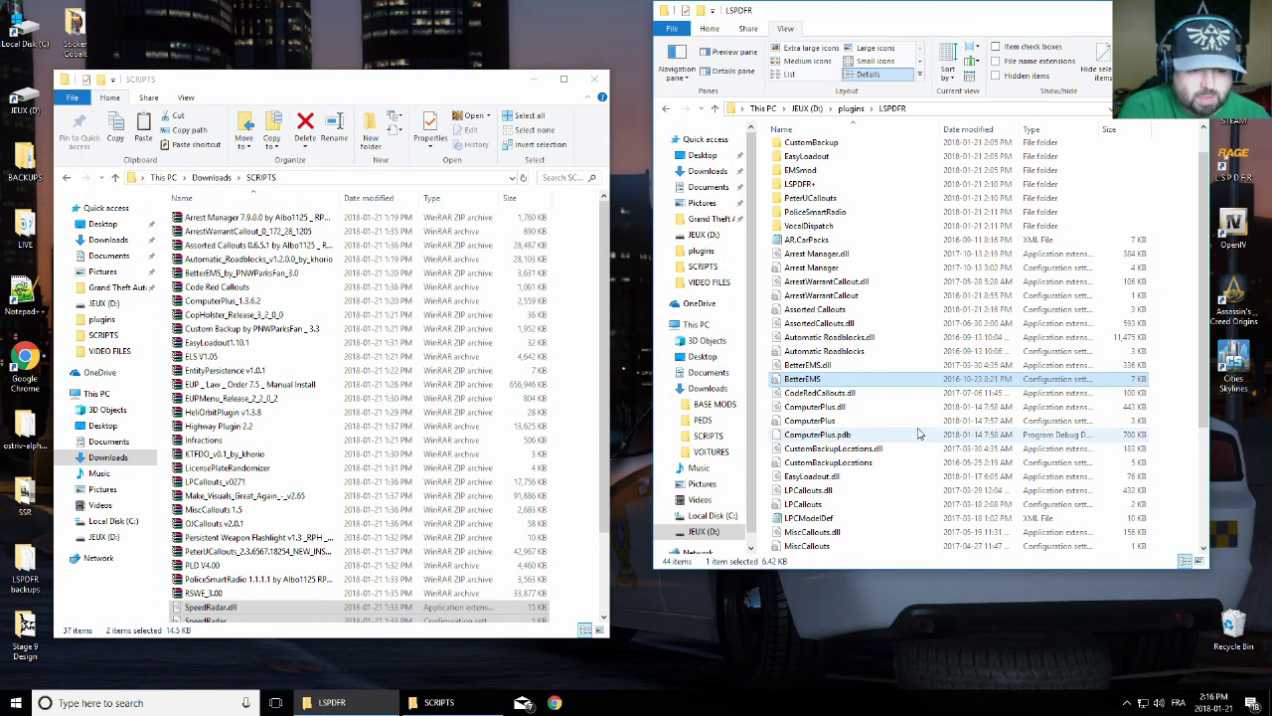
double_click(845, 420)
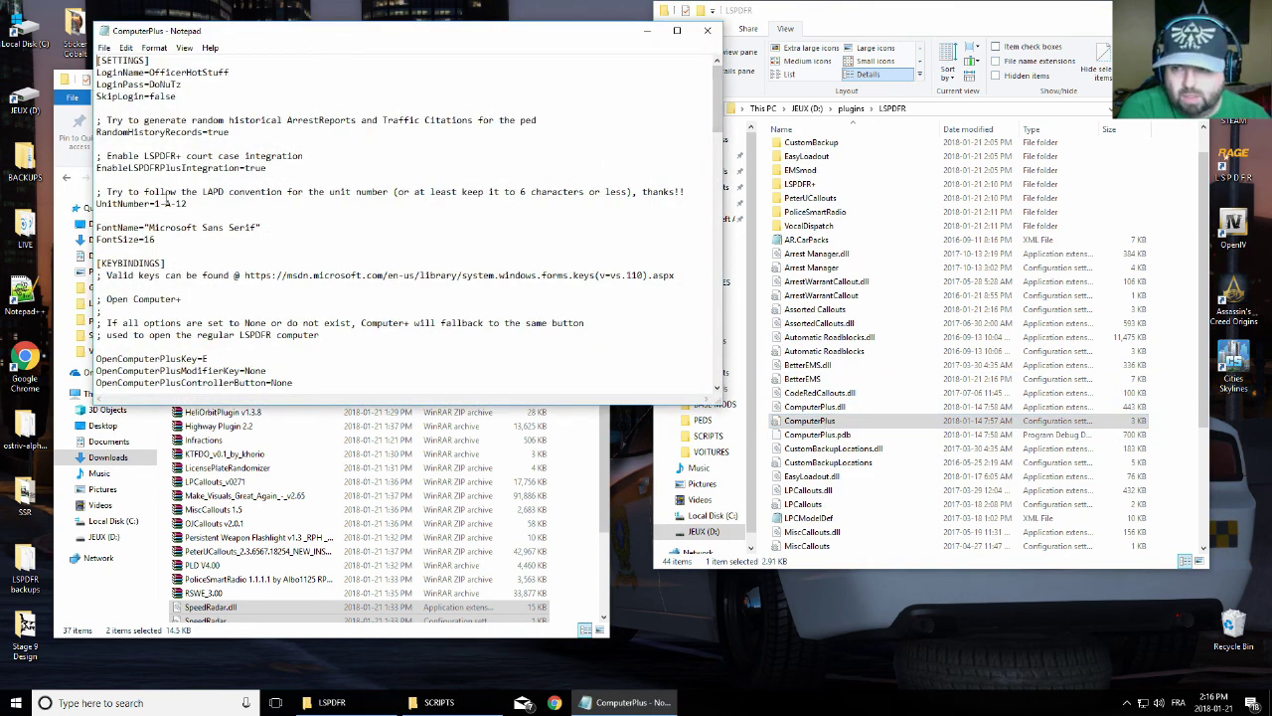
double_click(167, 203)
type("K")
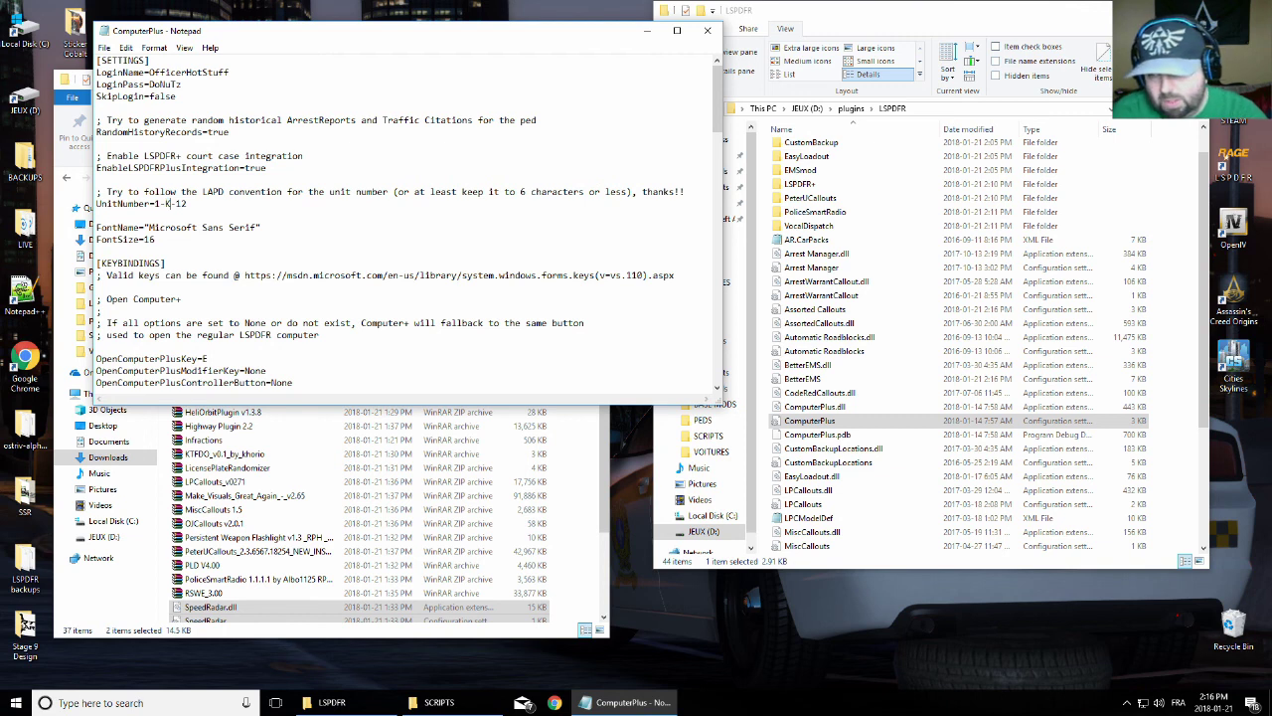
double_click(183, 202)
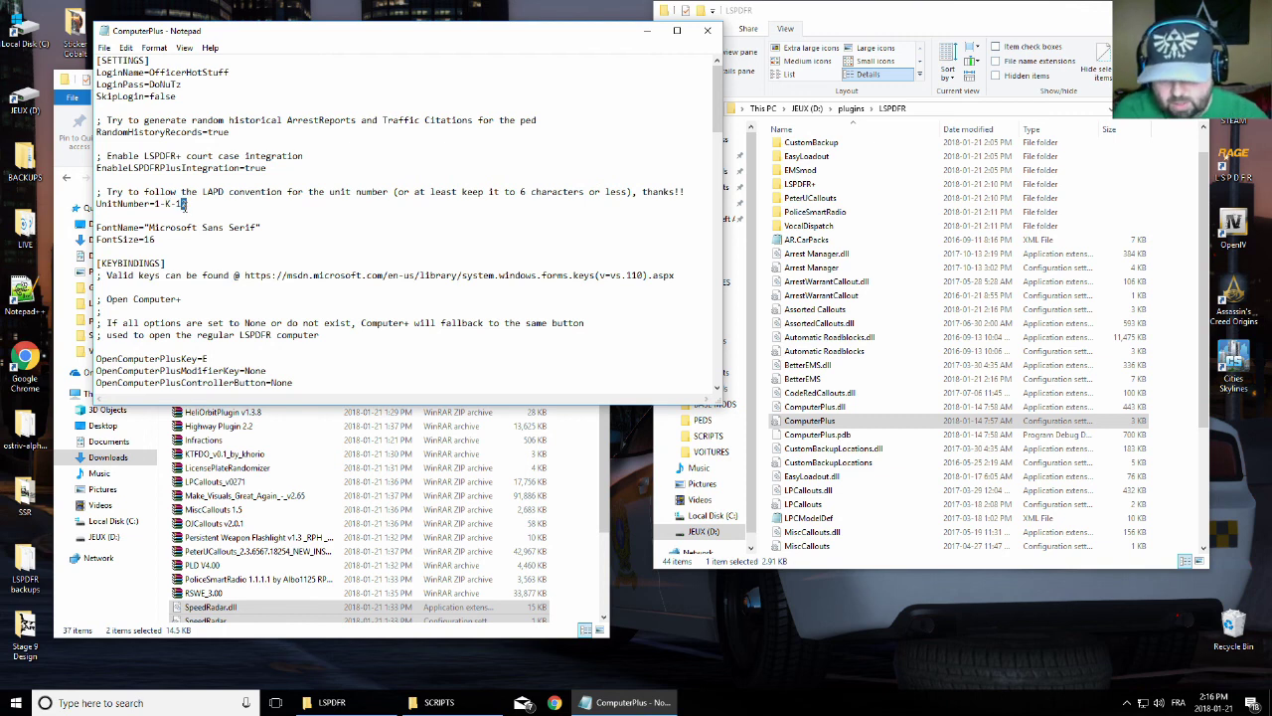
type("18")
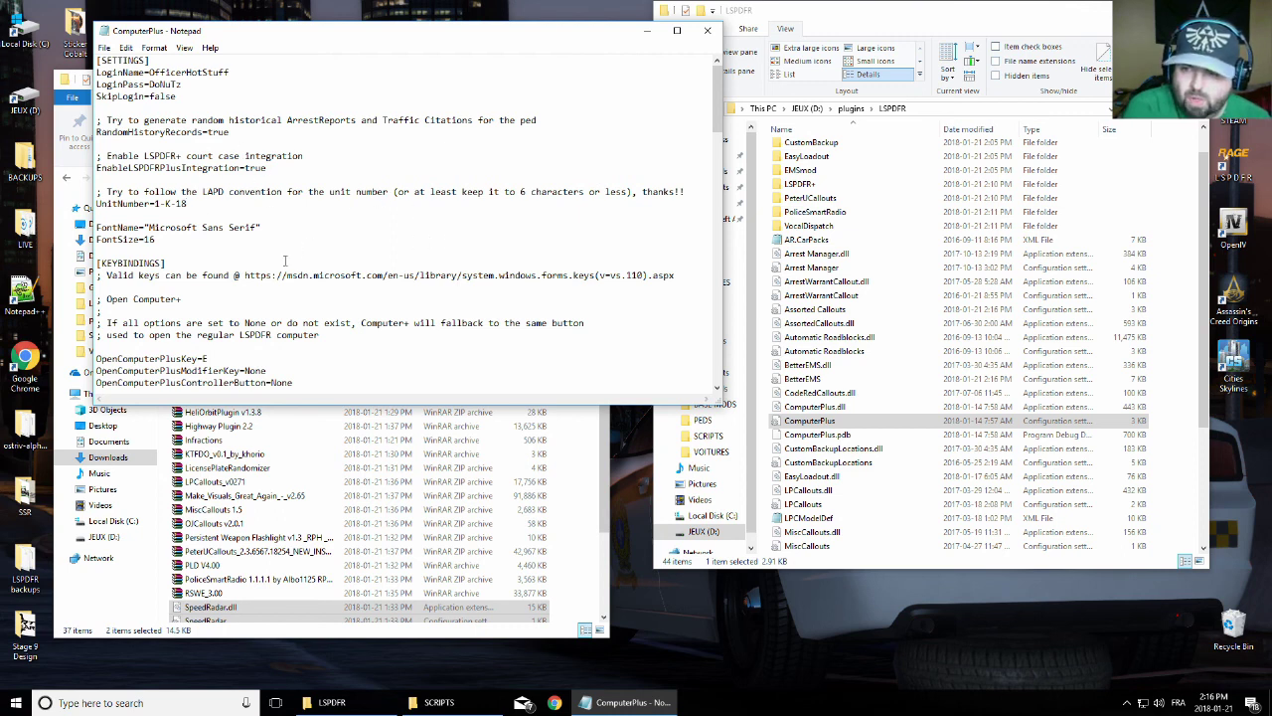
scroll(240, 289, "down", 2)
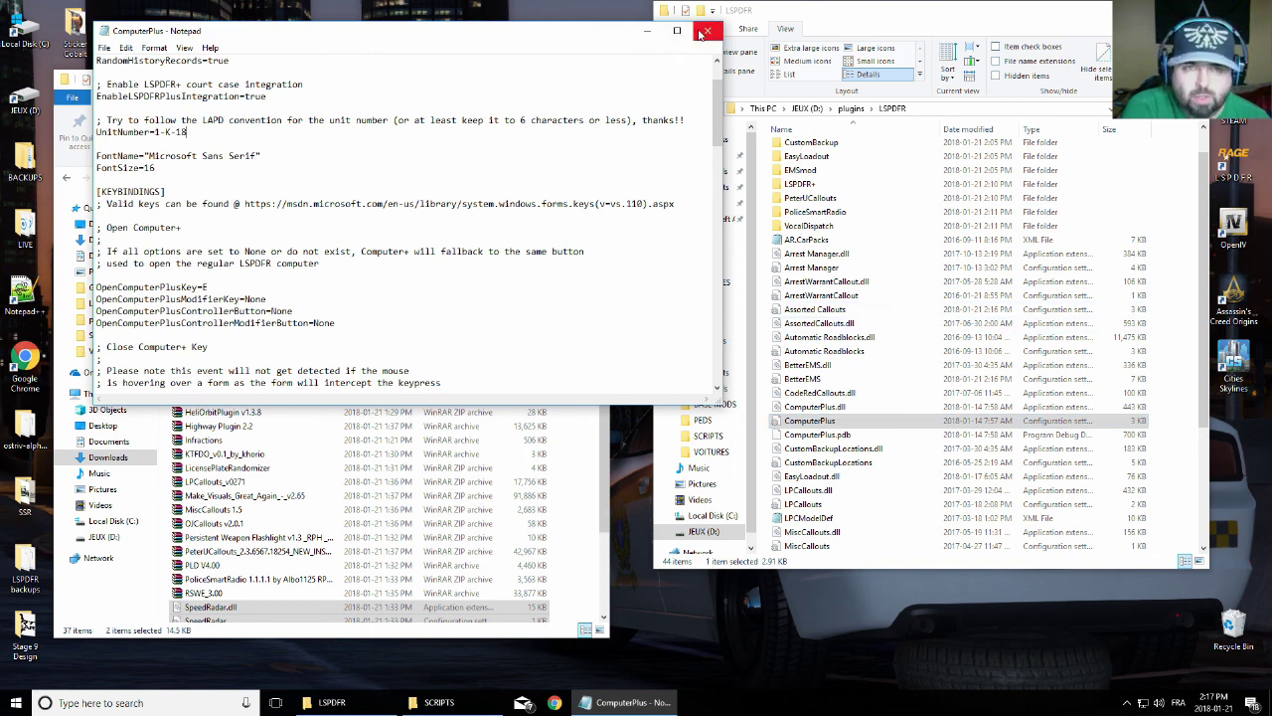
scroll(701, 35, "down", 3)
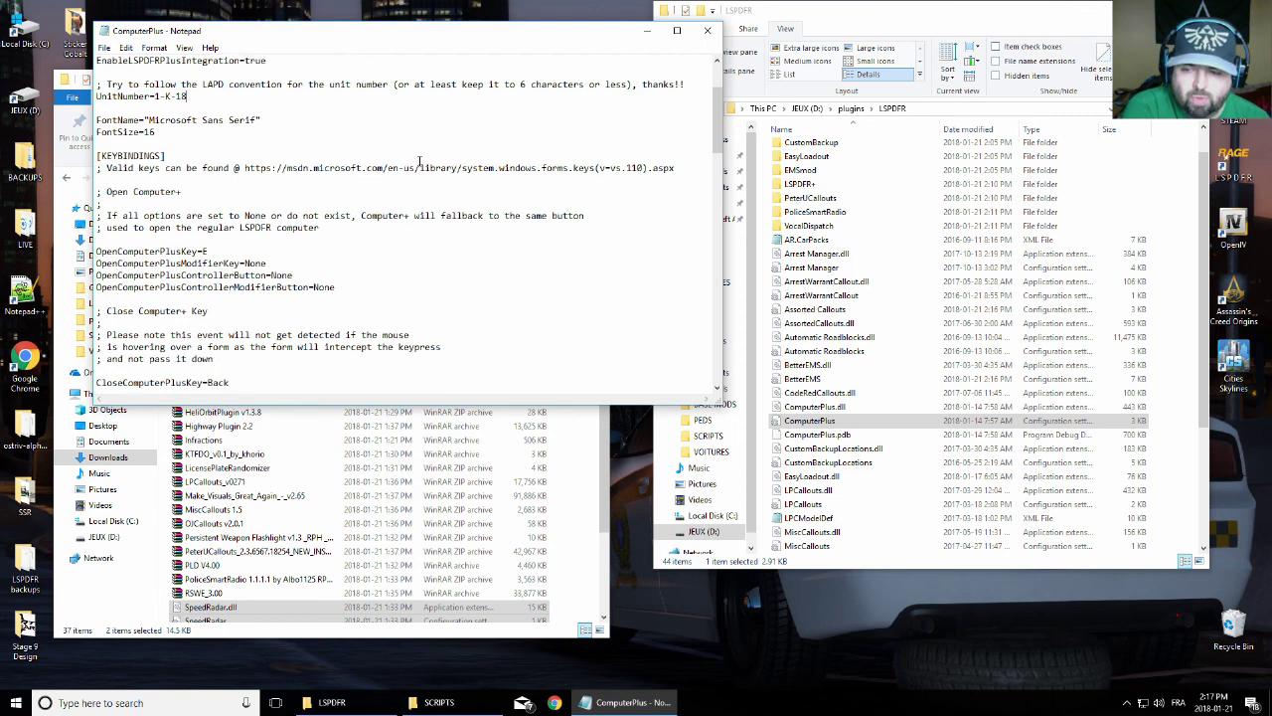
left_click(698, 33)
left_click(599, 362)
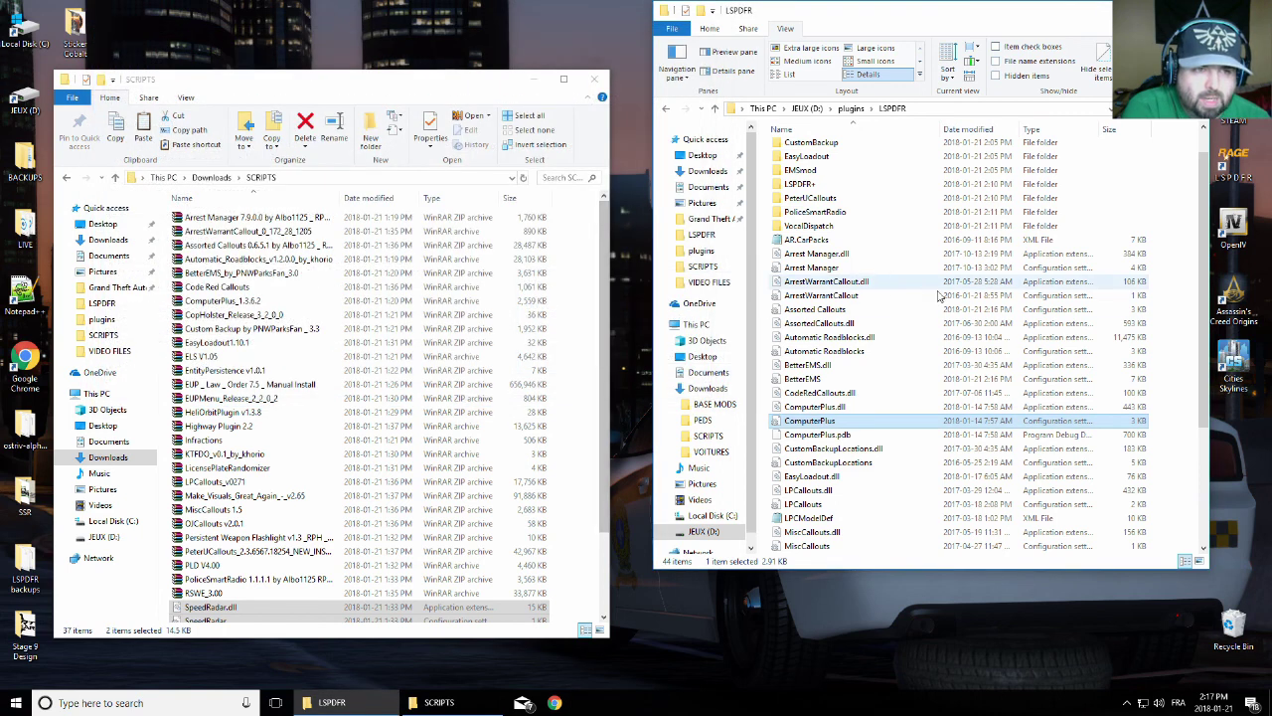
scroll(823, 429, "down", 1)
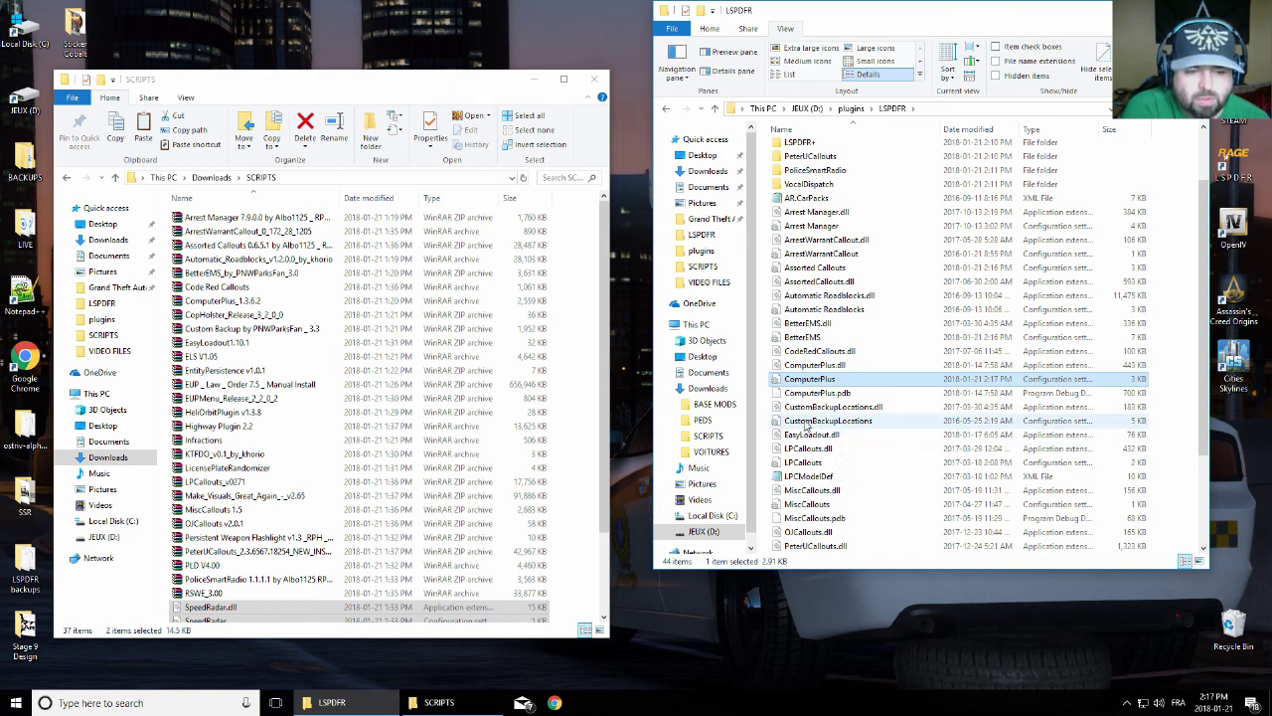
scroll(899, 402, "down", 1)
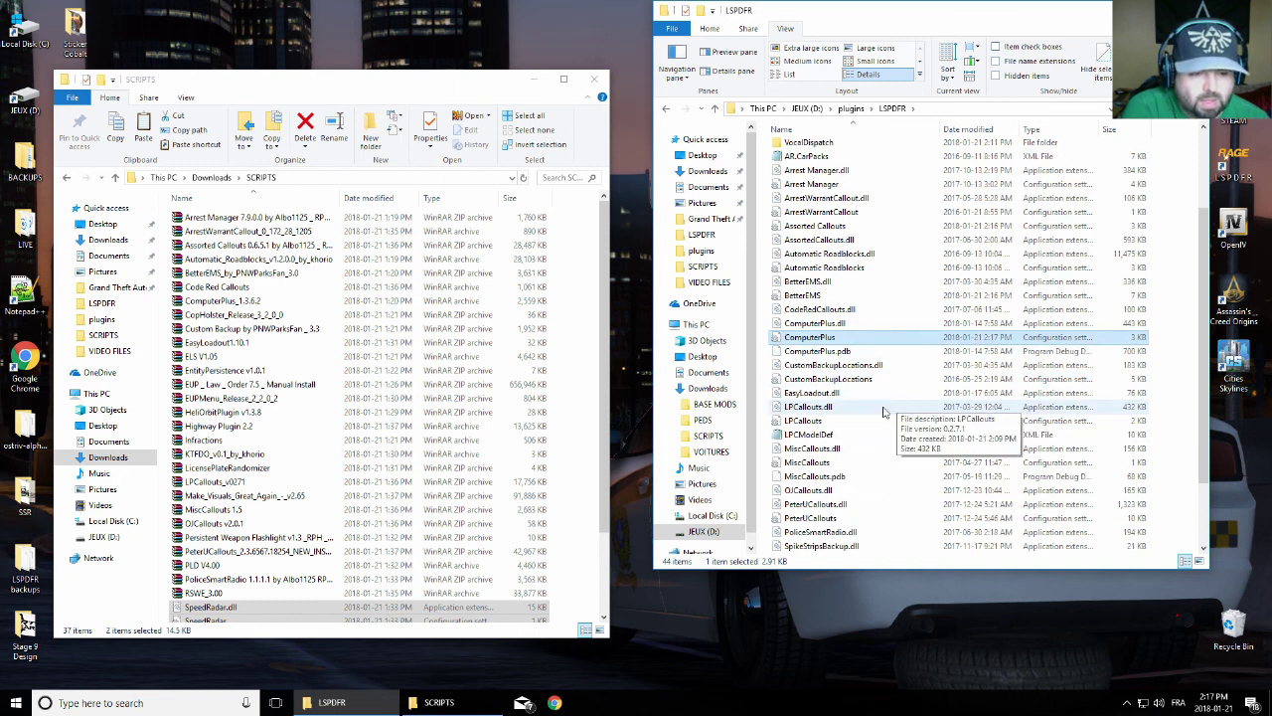
scroll(883, 413, "down", 2)
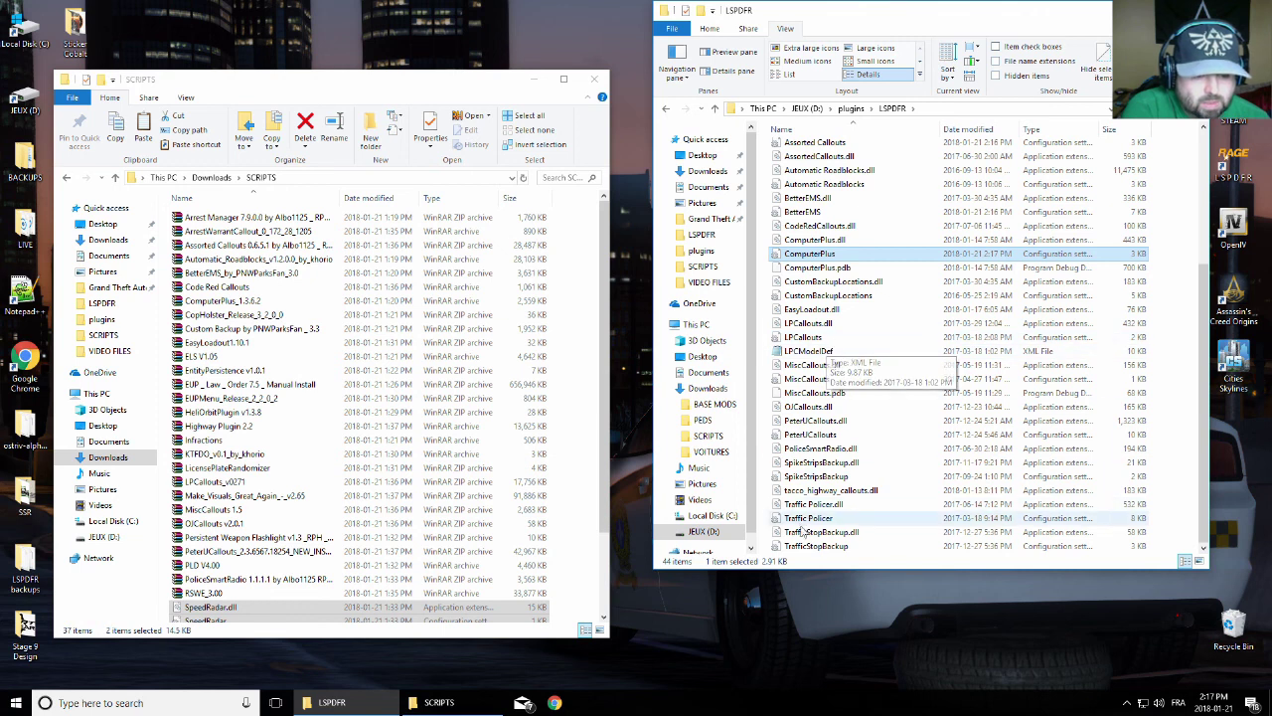
scroll(842, 272, "up", 5)
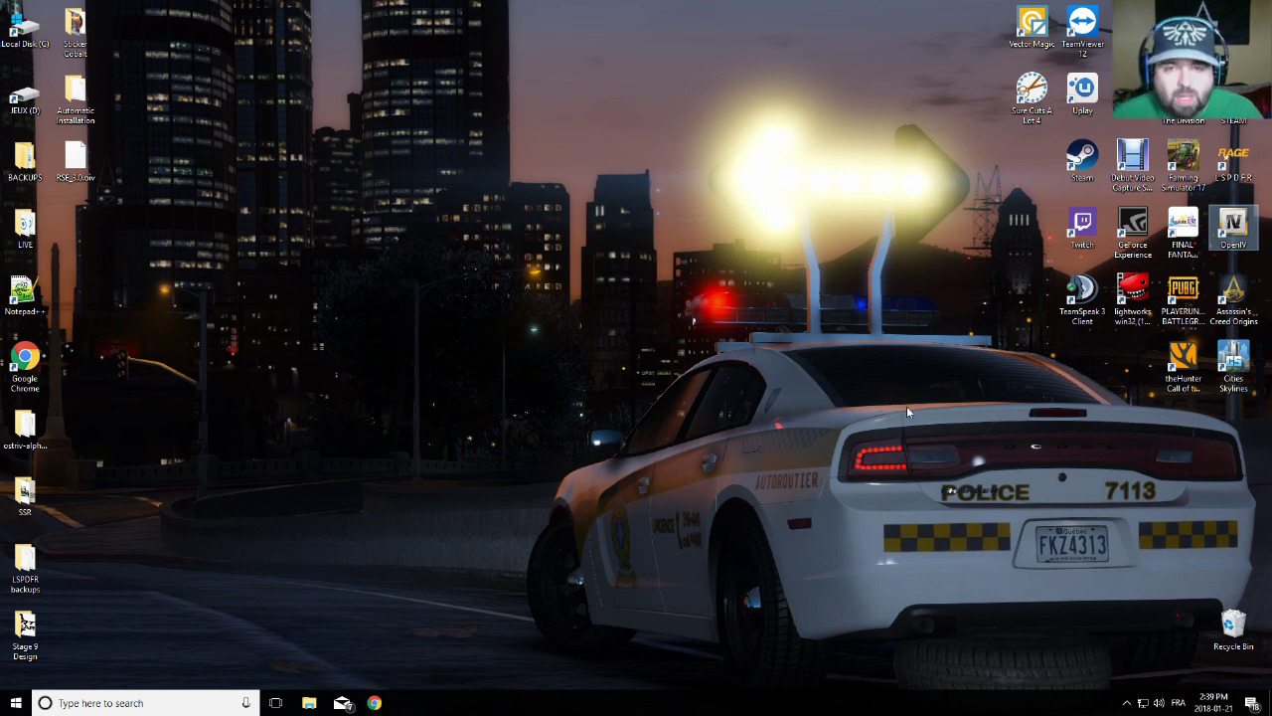
Switch to OpenIV and load the Windows version of Grand Theft Auto V
double_click(1245, 236)
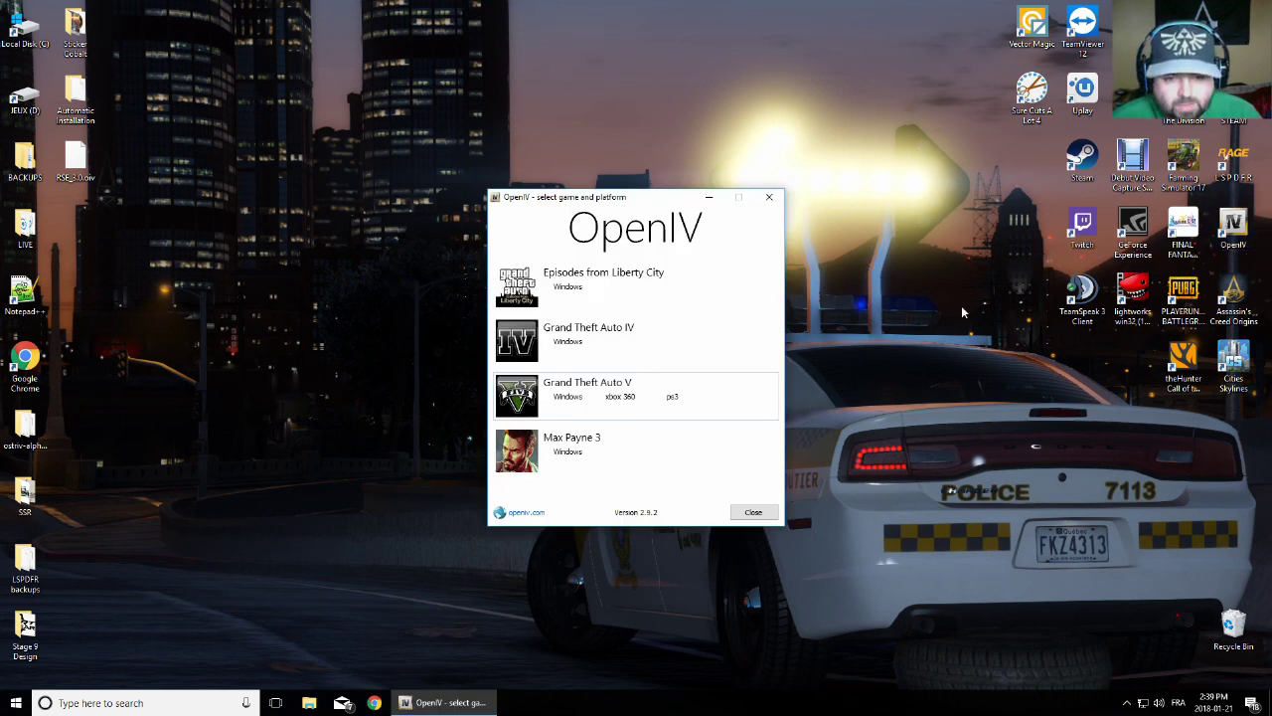
left_click(572, 399)
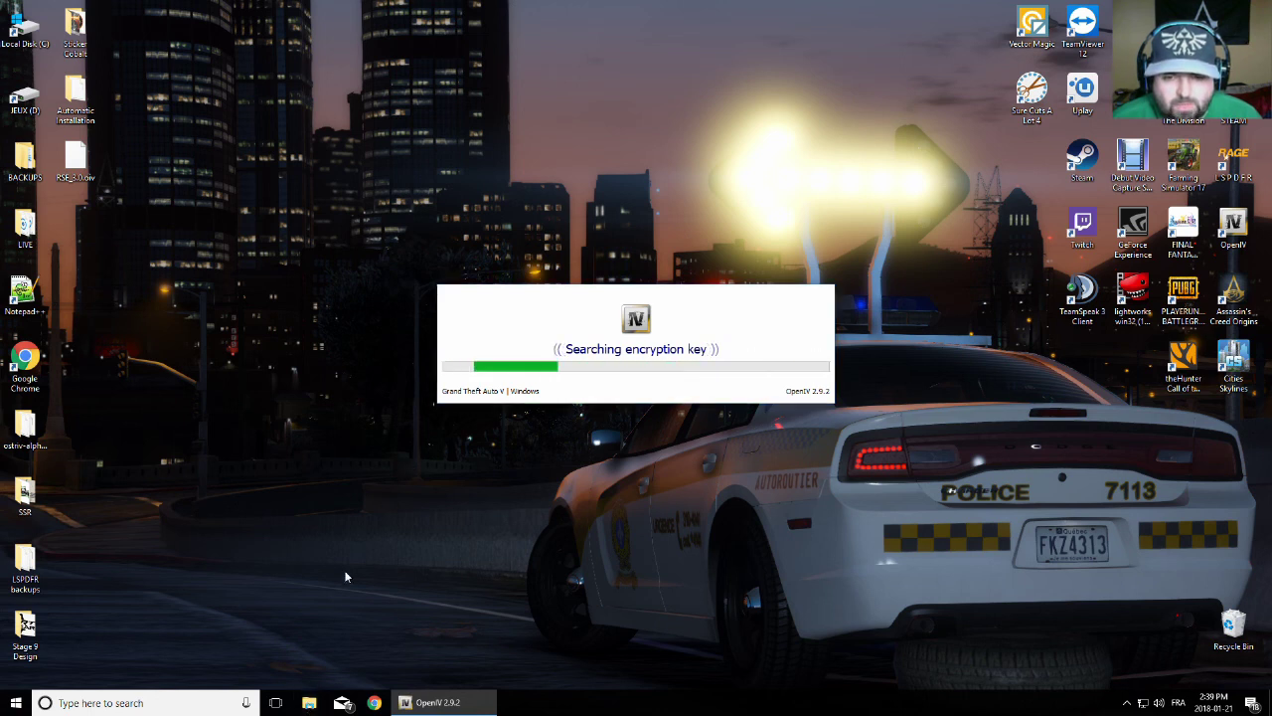
Inspect the Automatic Installation folder inside the Make_Visuals_Great_Again_-_v2.65 archive in Downloads\SCRIPTS and its extracted copy on the desktop
key("super+e")
left_click(62, 418)
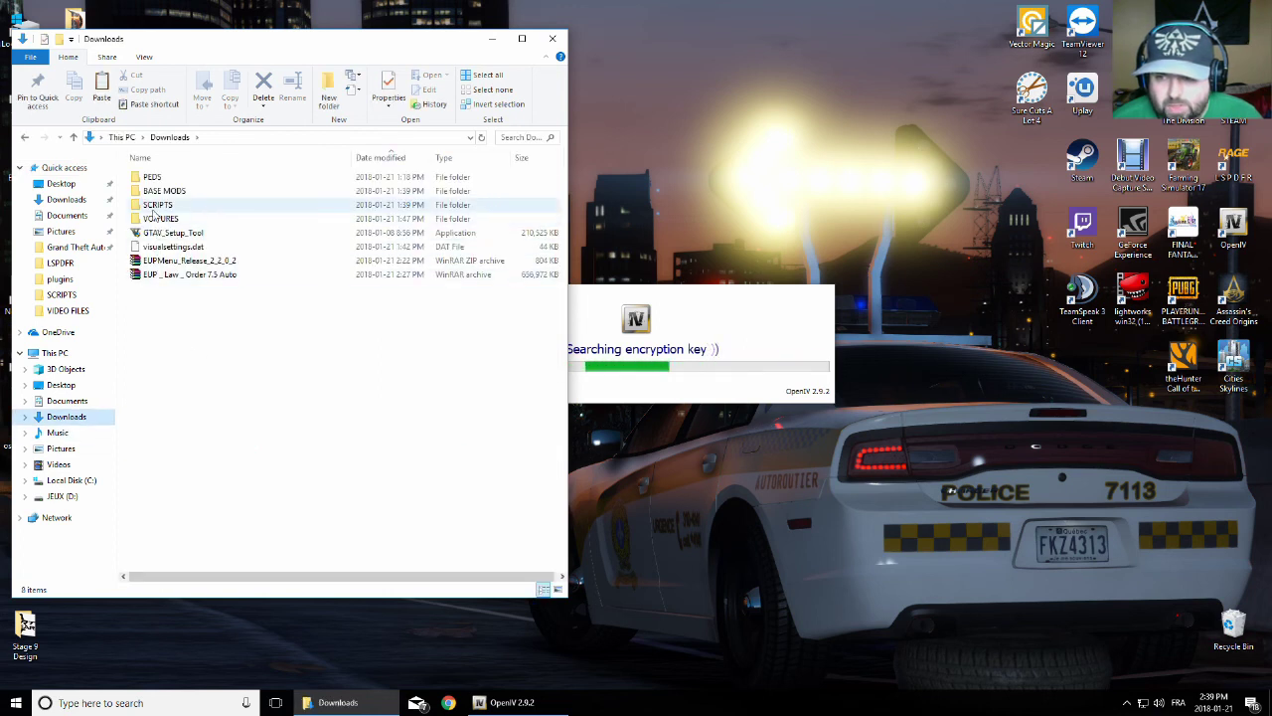
left_click(157, 206)
double_click(172, 208)
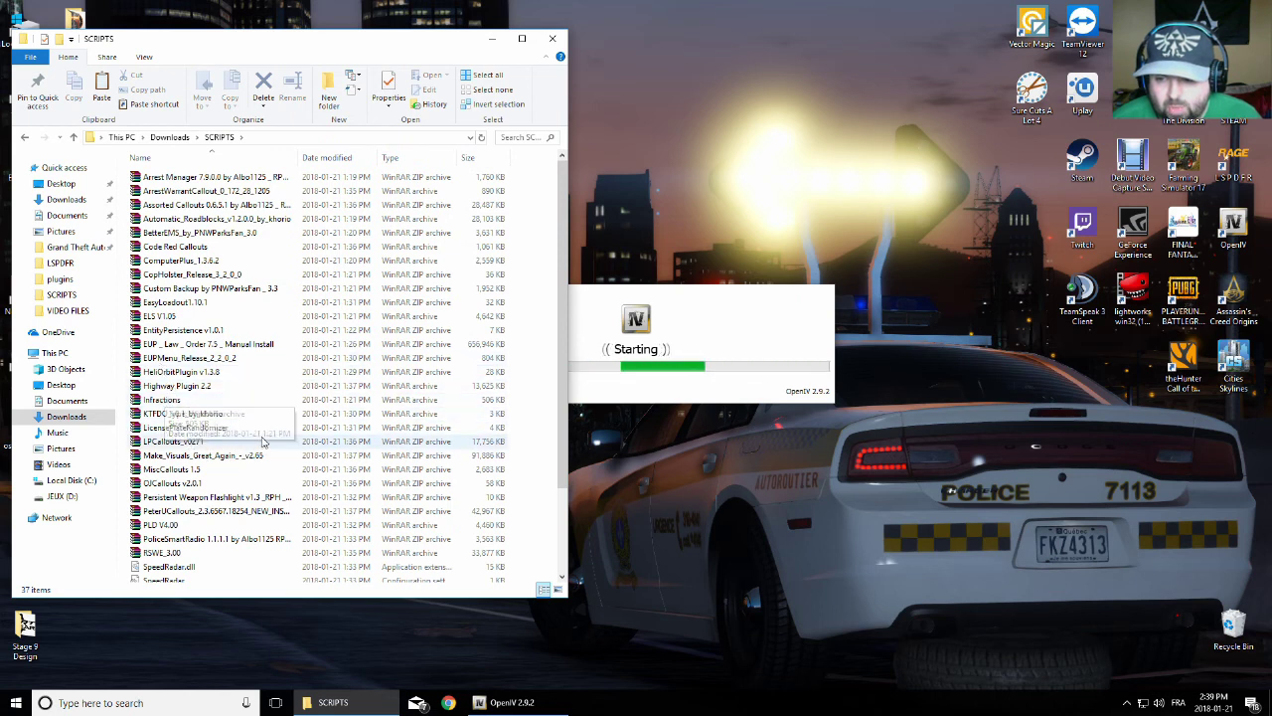
left_click(224, 456)
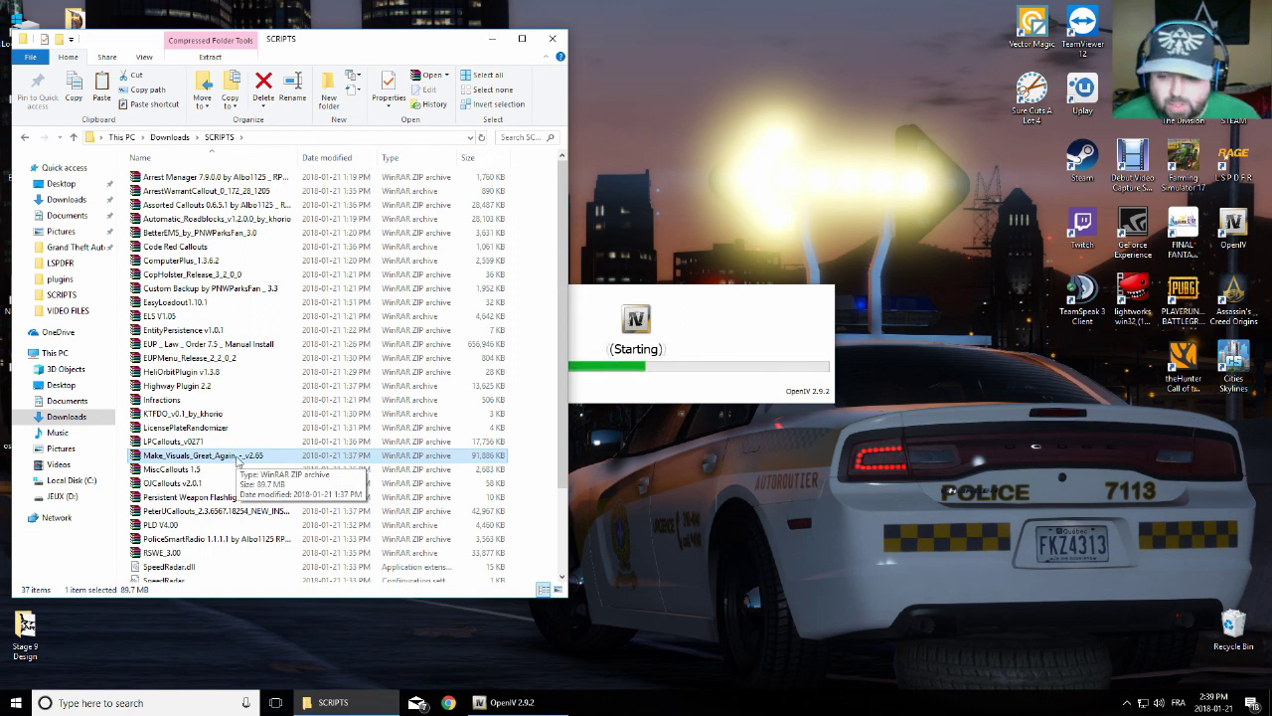
double_click(237, 458)
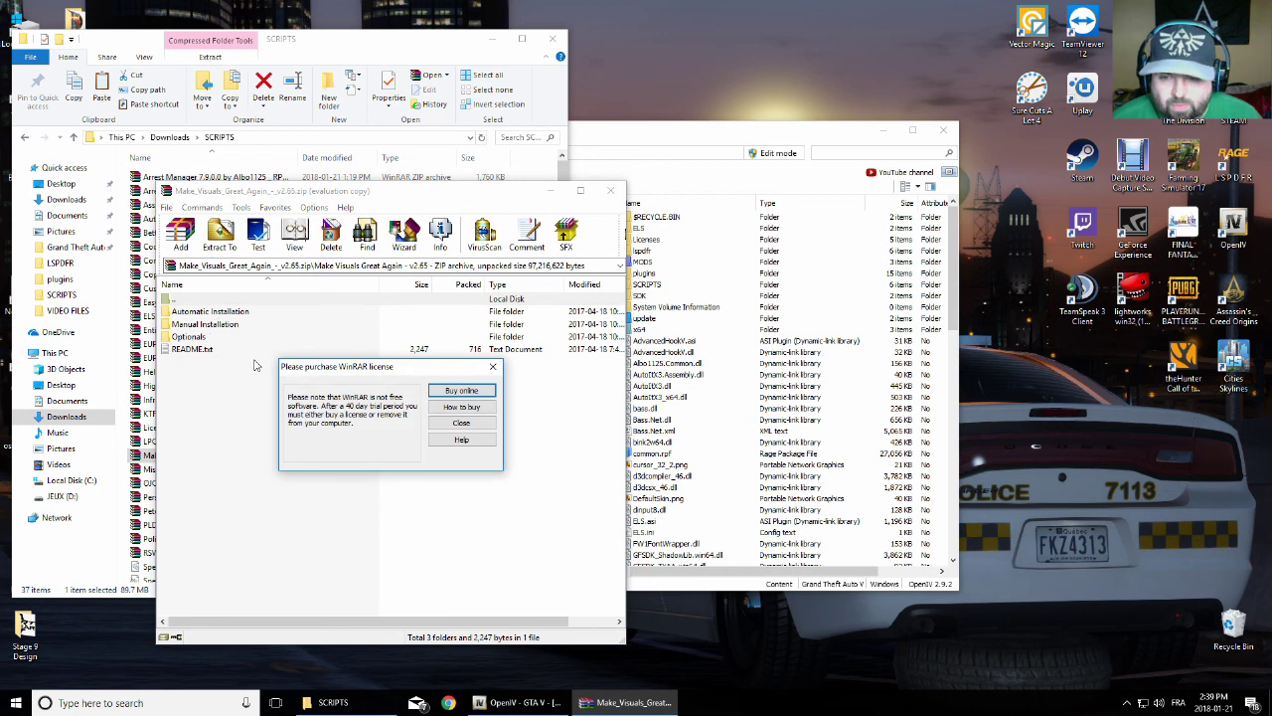
left_click(460, 424)
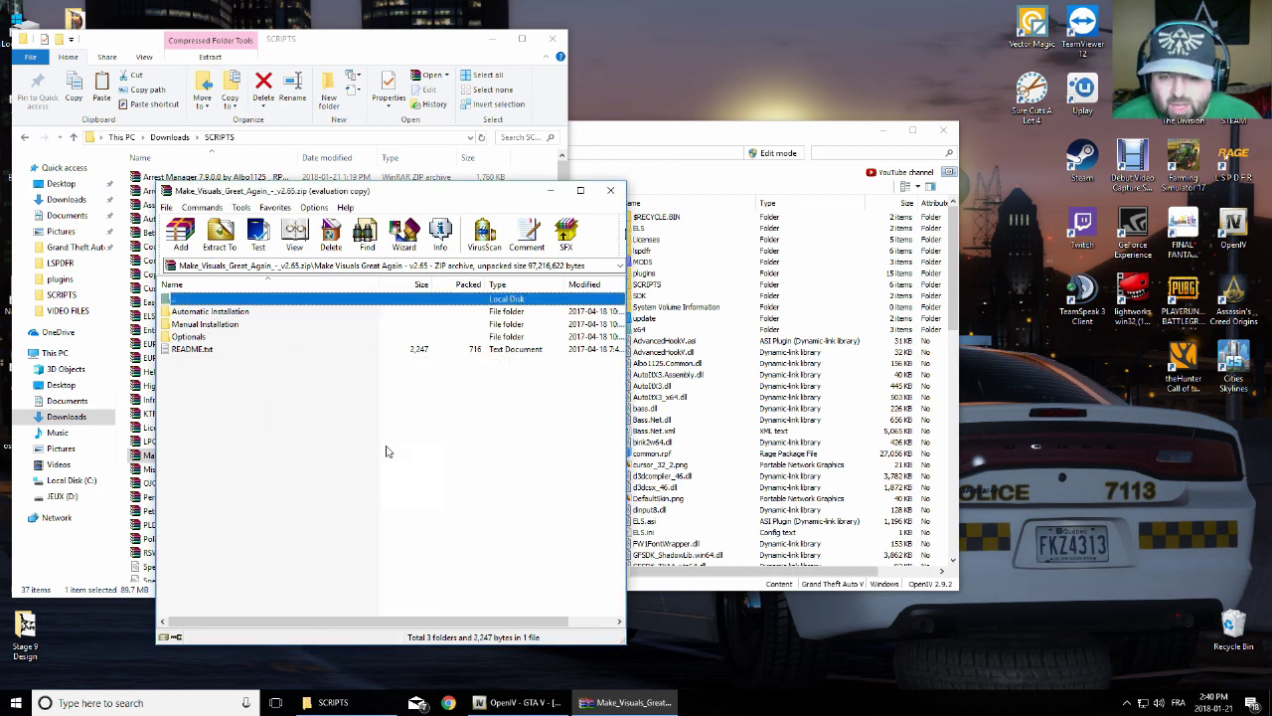
double_click(241, 312)
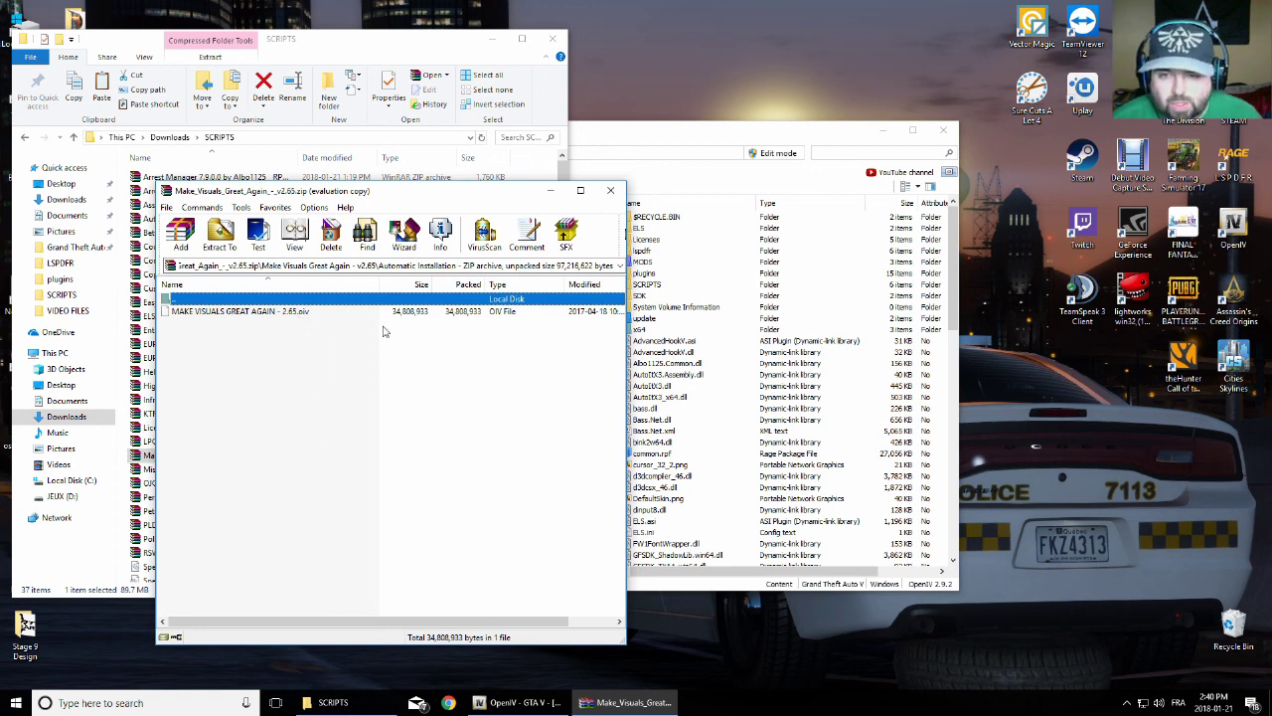
left_click(610, 195)
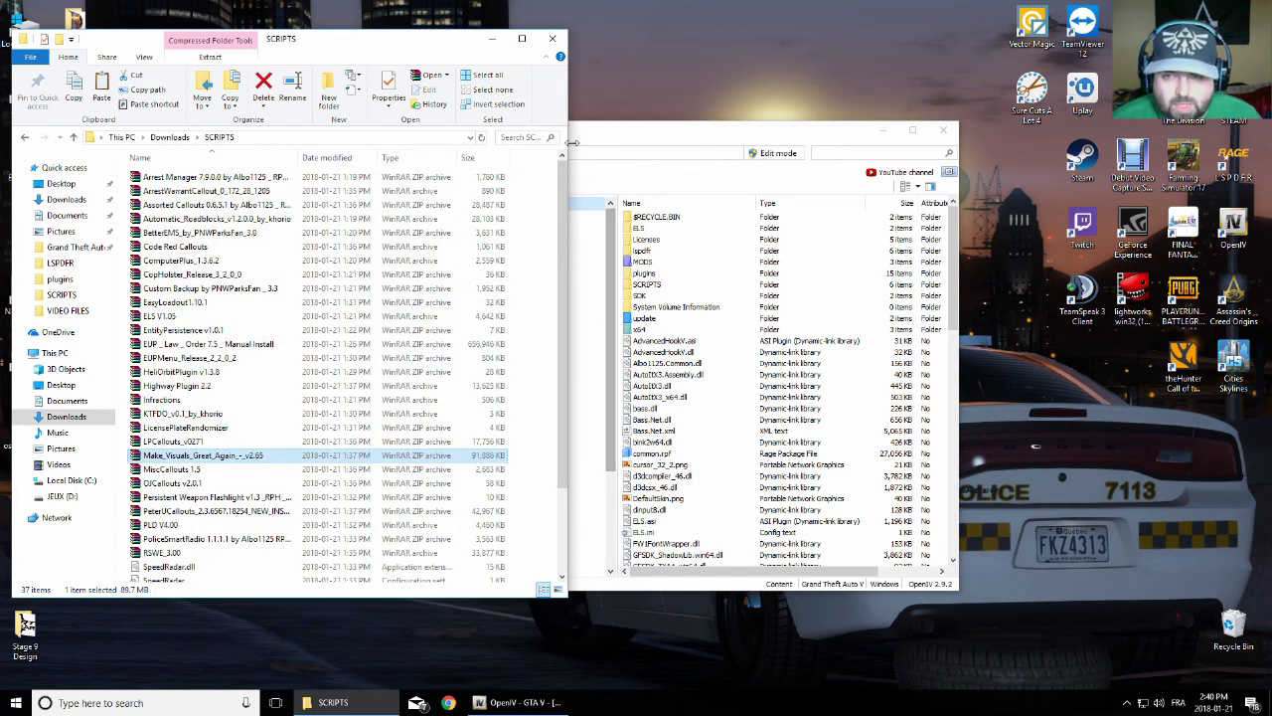
left_click(553, 45)
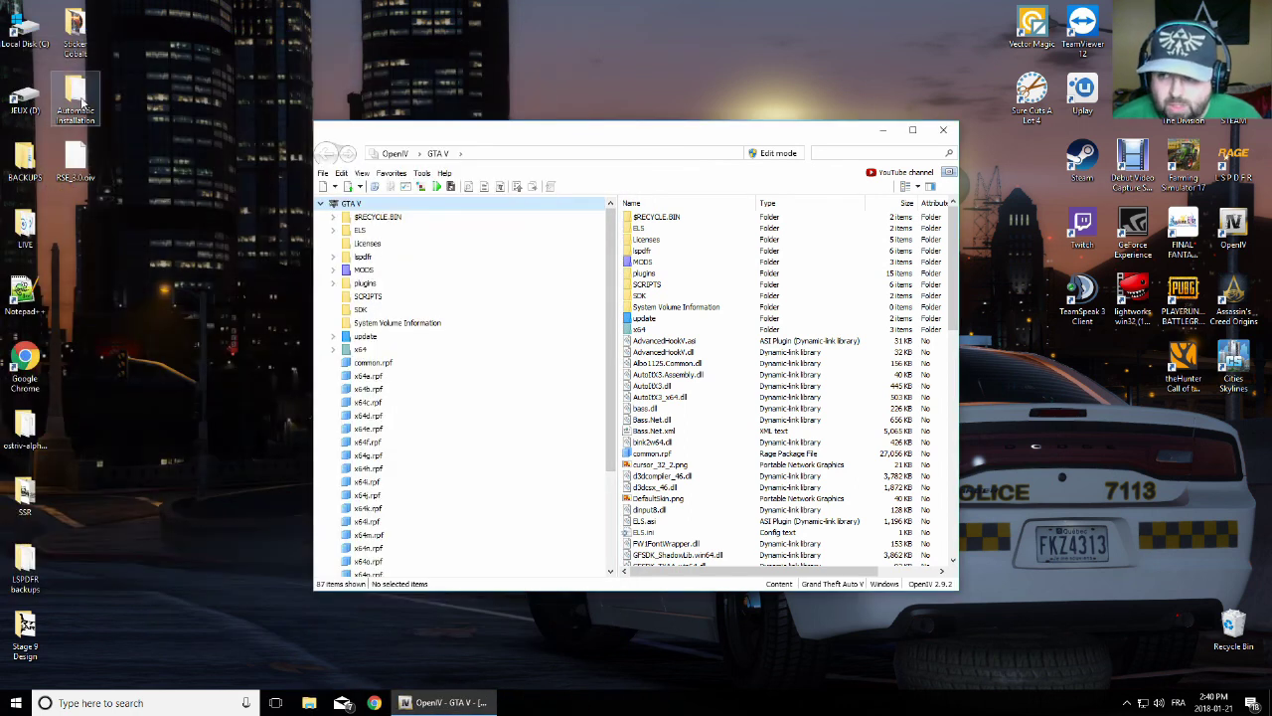
double_click(79, 99)
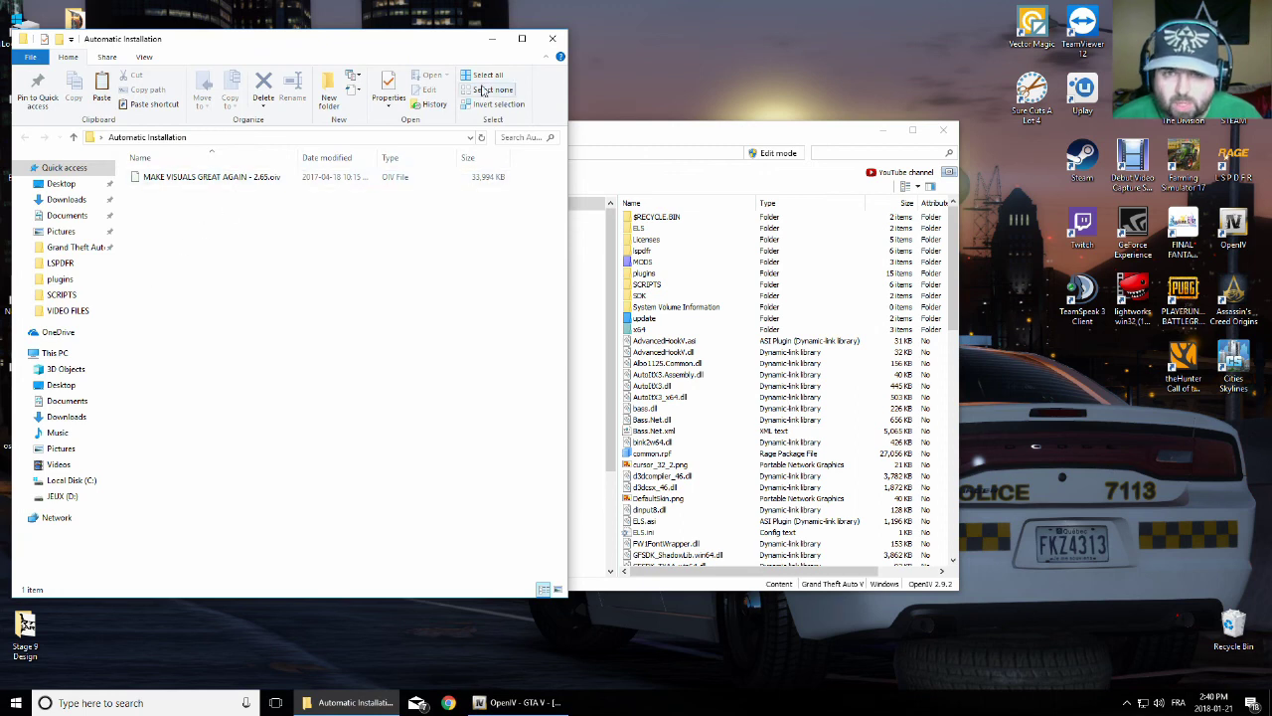
left_click(553, 38)
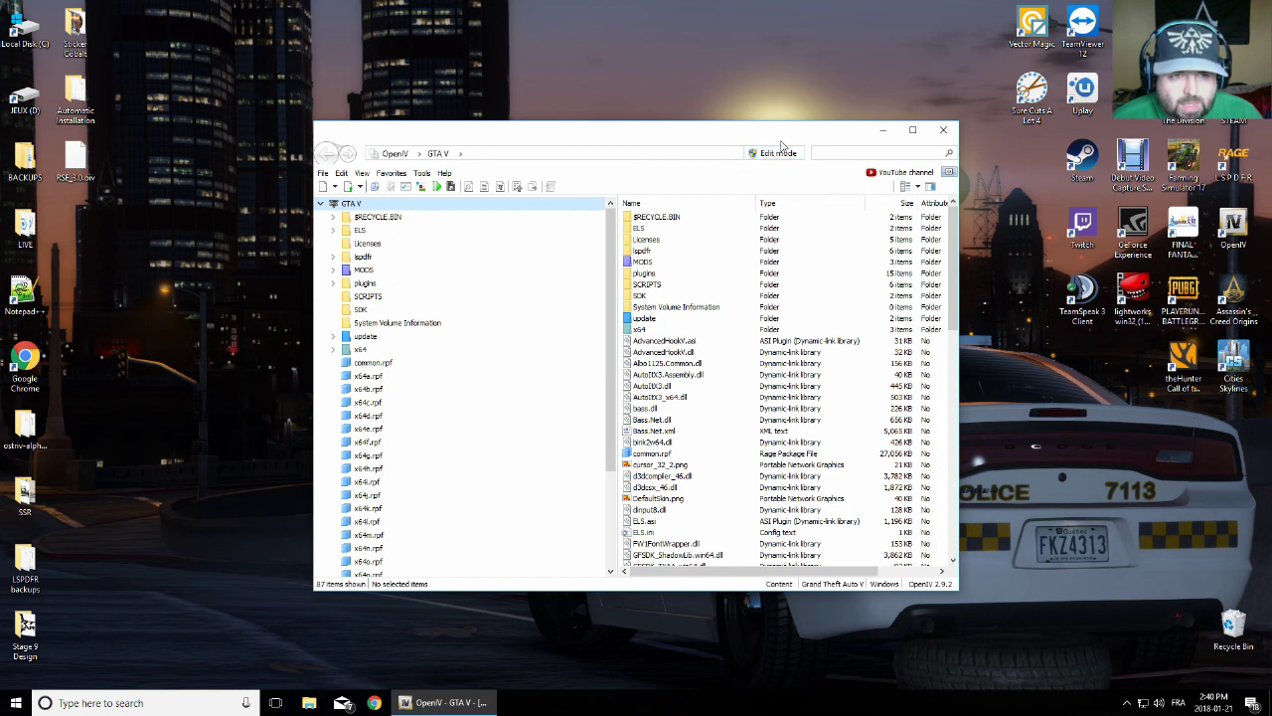
Enable edit mode for GTA V and install the OpenIV.ASI and openCamera plugins with the ASI Manager
left_click(791, 153)
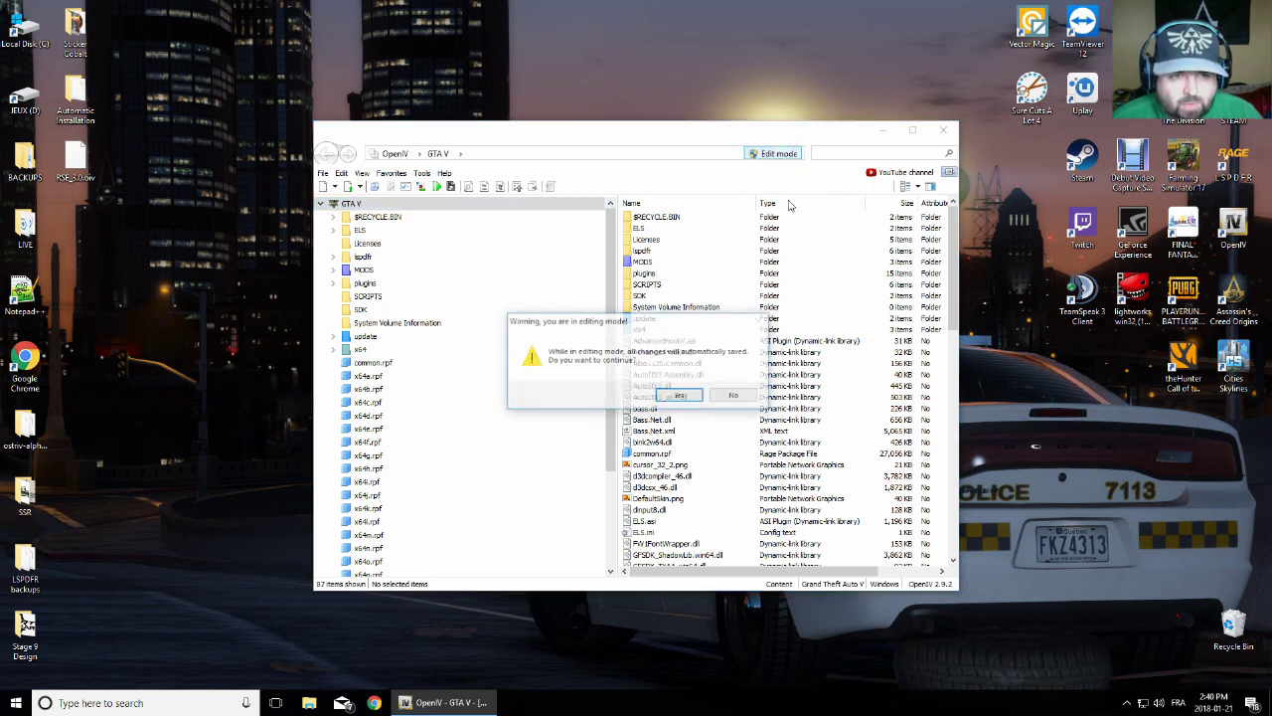
left_click(682, 396)
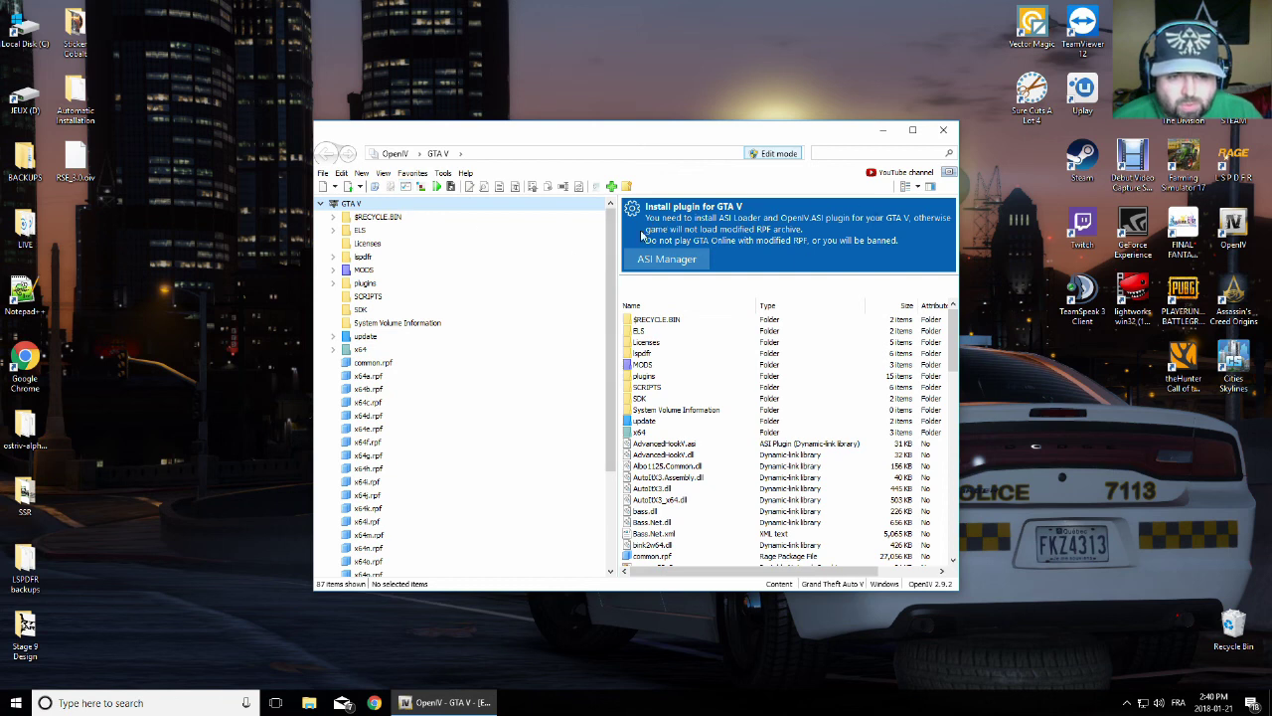
left_click(668, 259)
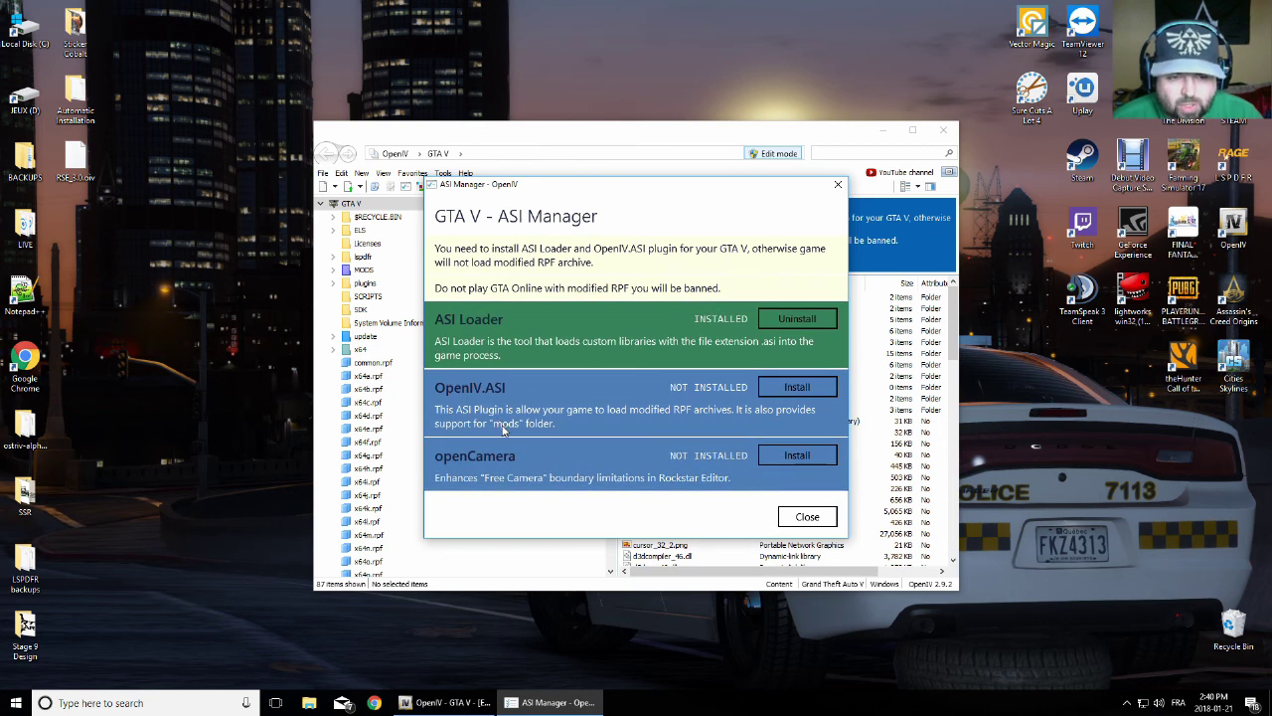
left_click(795, 387)
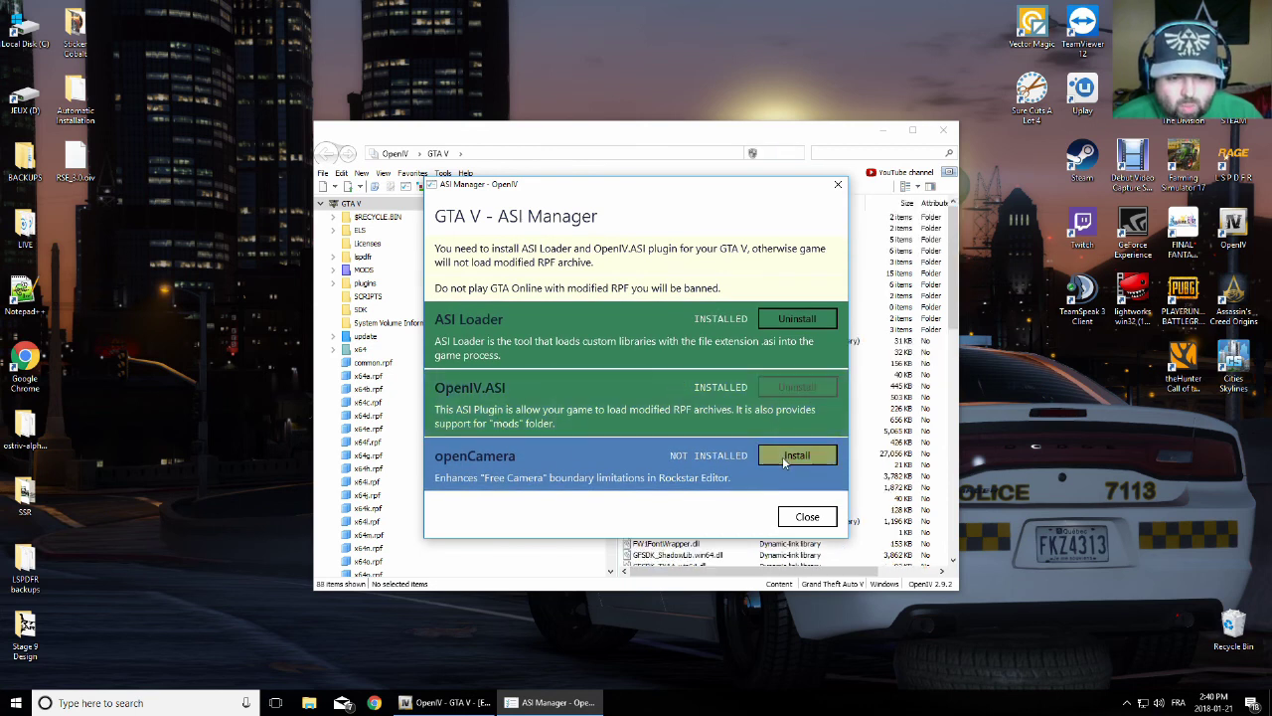
left_click(782, 456)
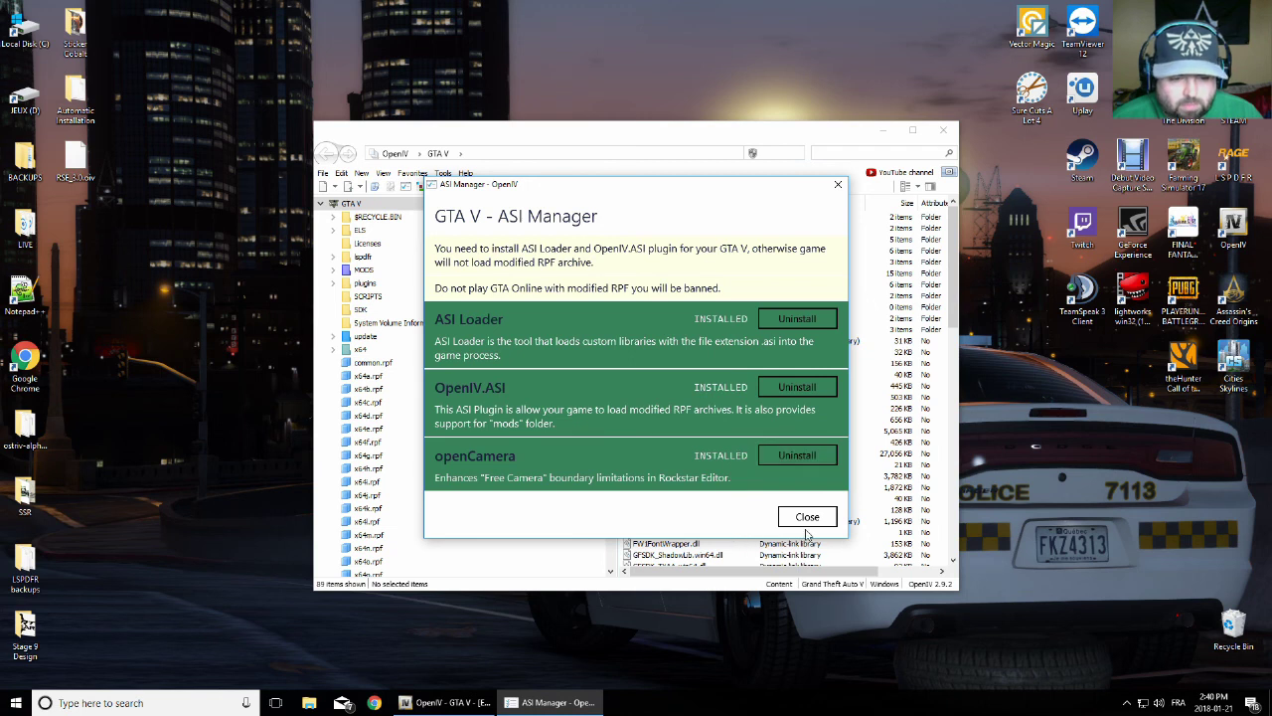
left_click(807, 519)
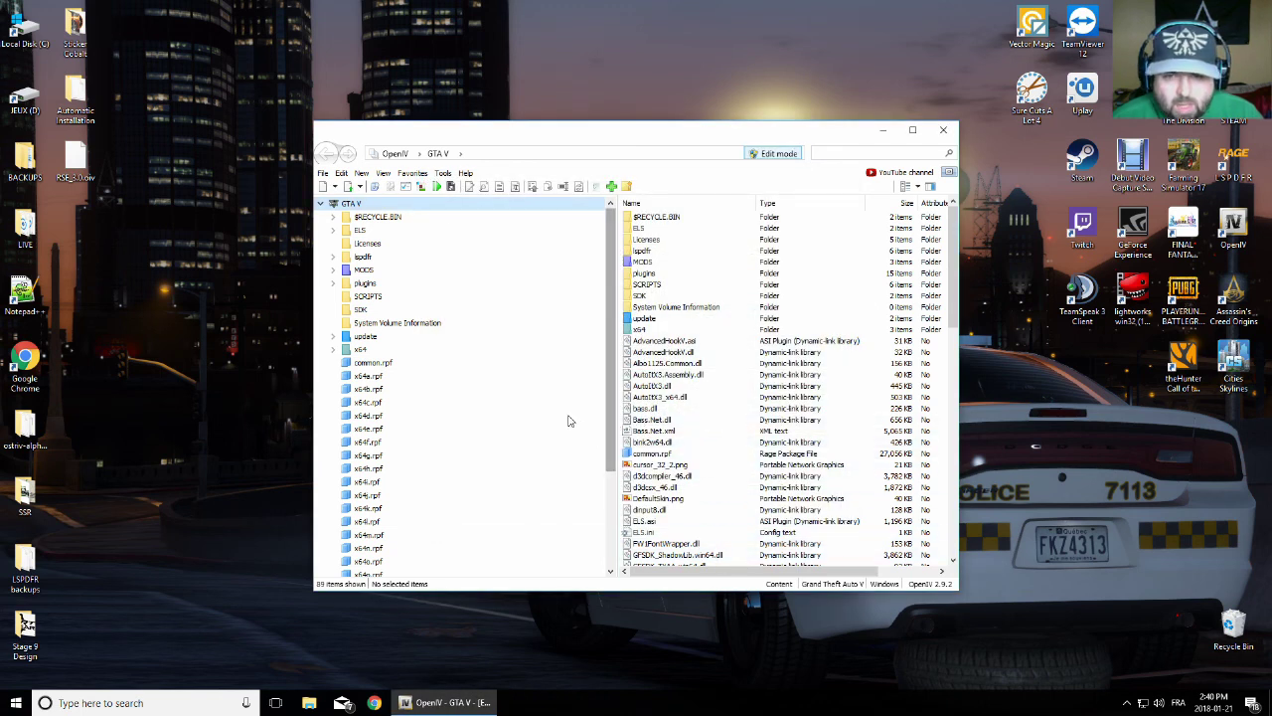
Install the package MAKE VISUALS GREAT AGAIN - 2.65.oiv from the desktop's Automatic Installation folder into the "mods" folder
left_click(423, 188)
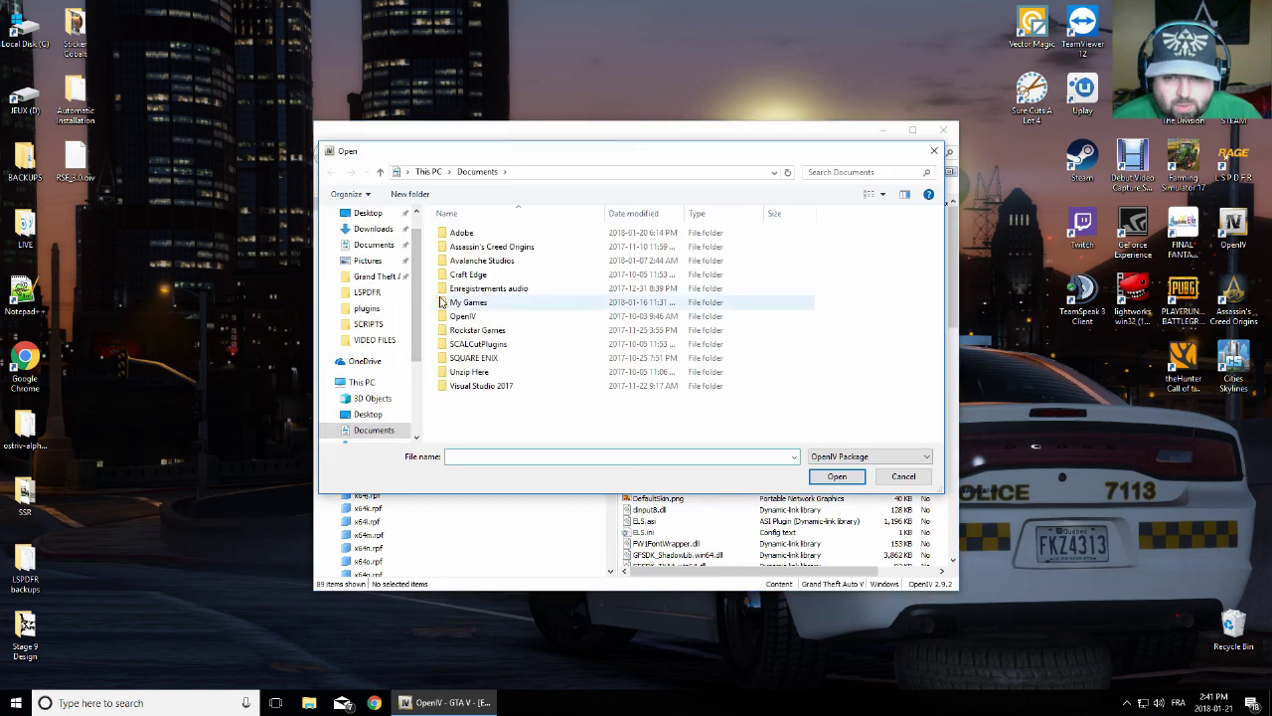
left_click(367, 416)
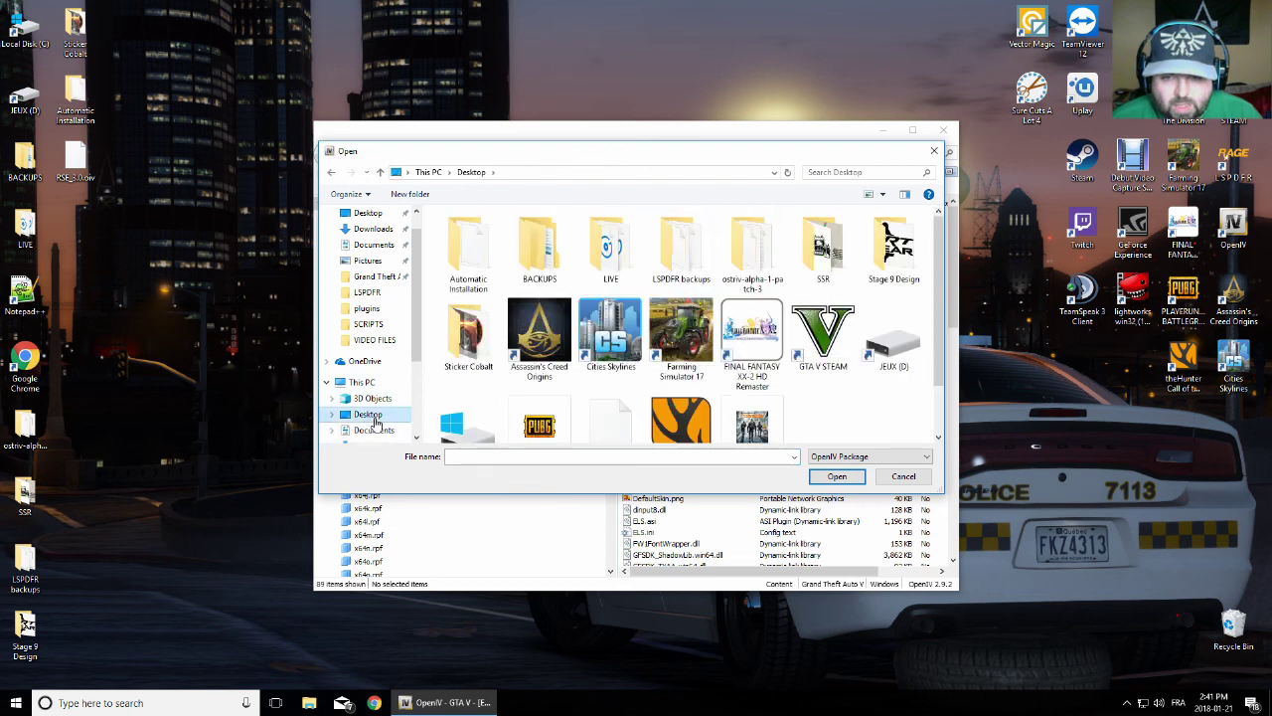
double_click(475, 259)
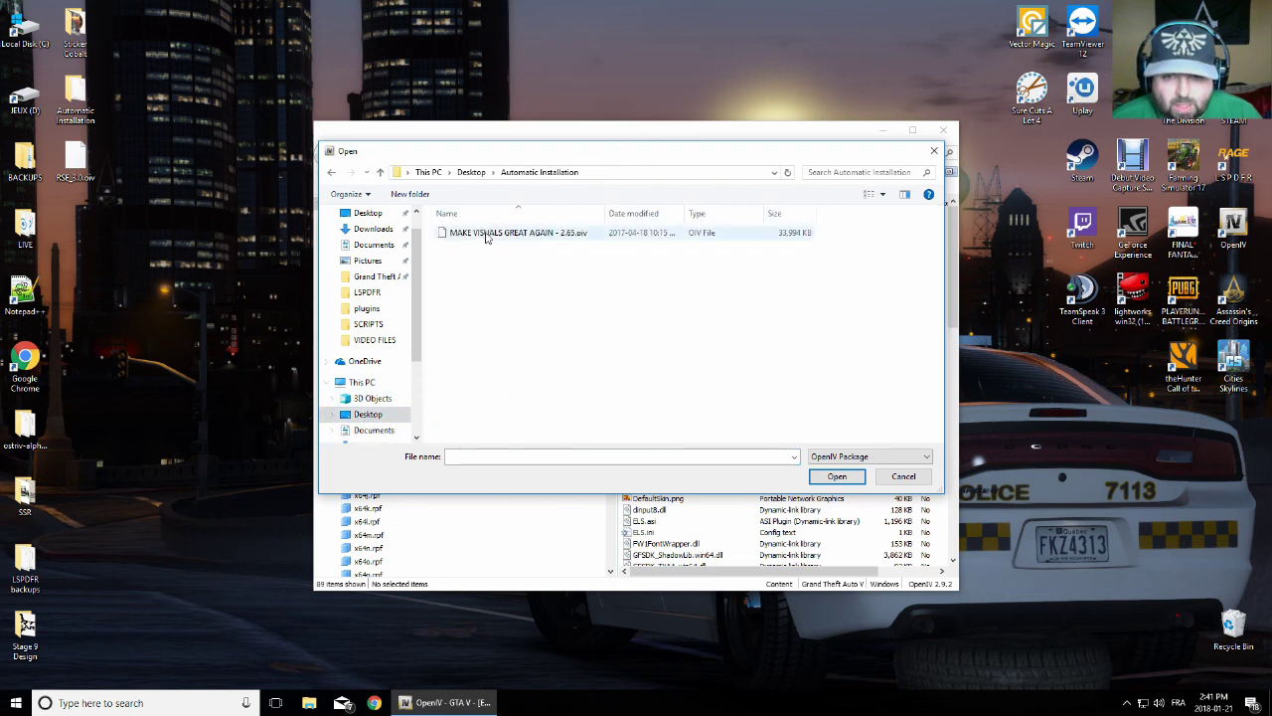
double_click(585, 235)
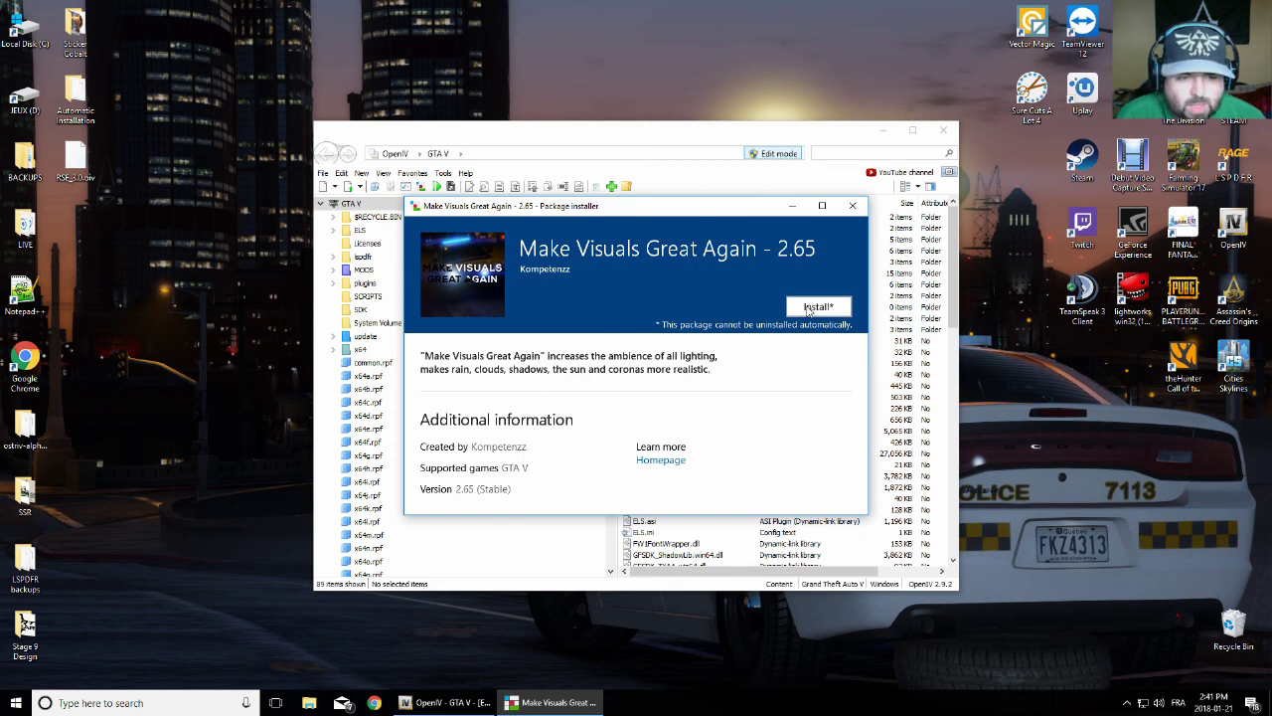
left_click(810, 310)
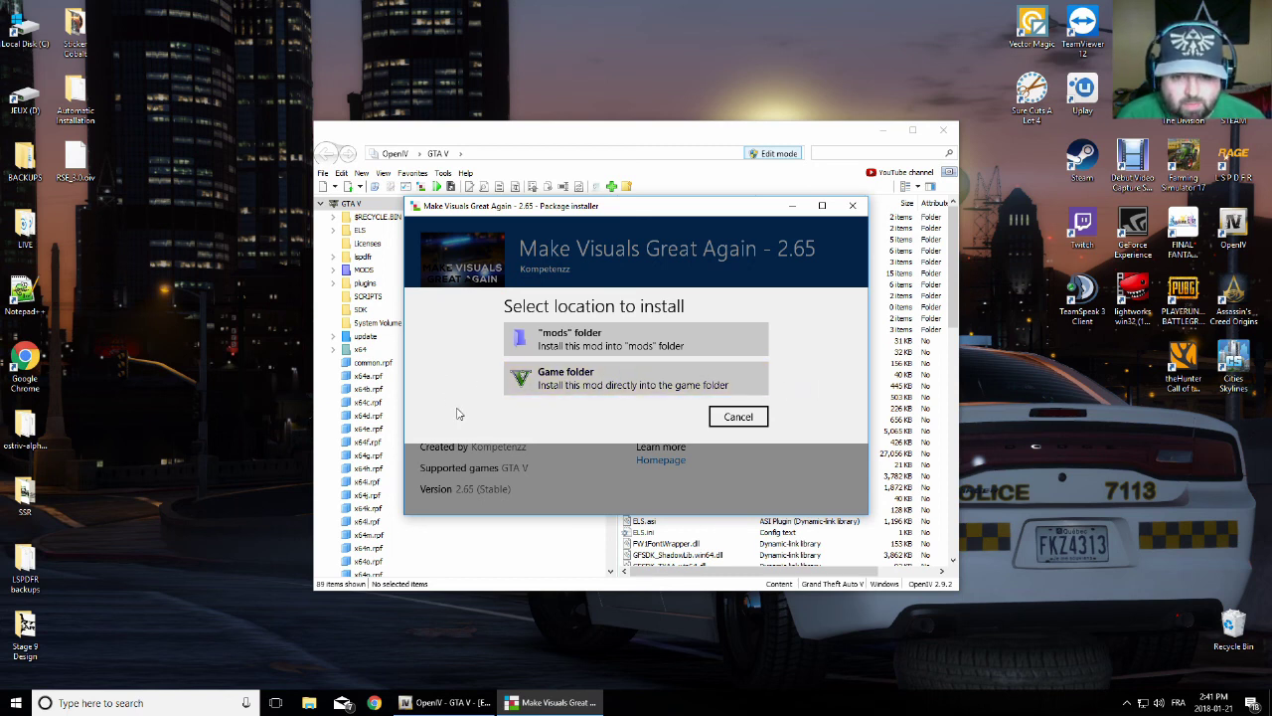
left_click(575, 344)
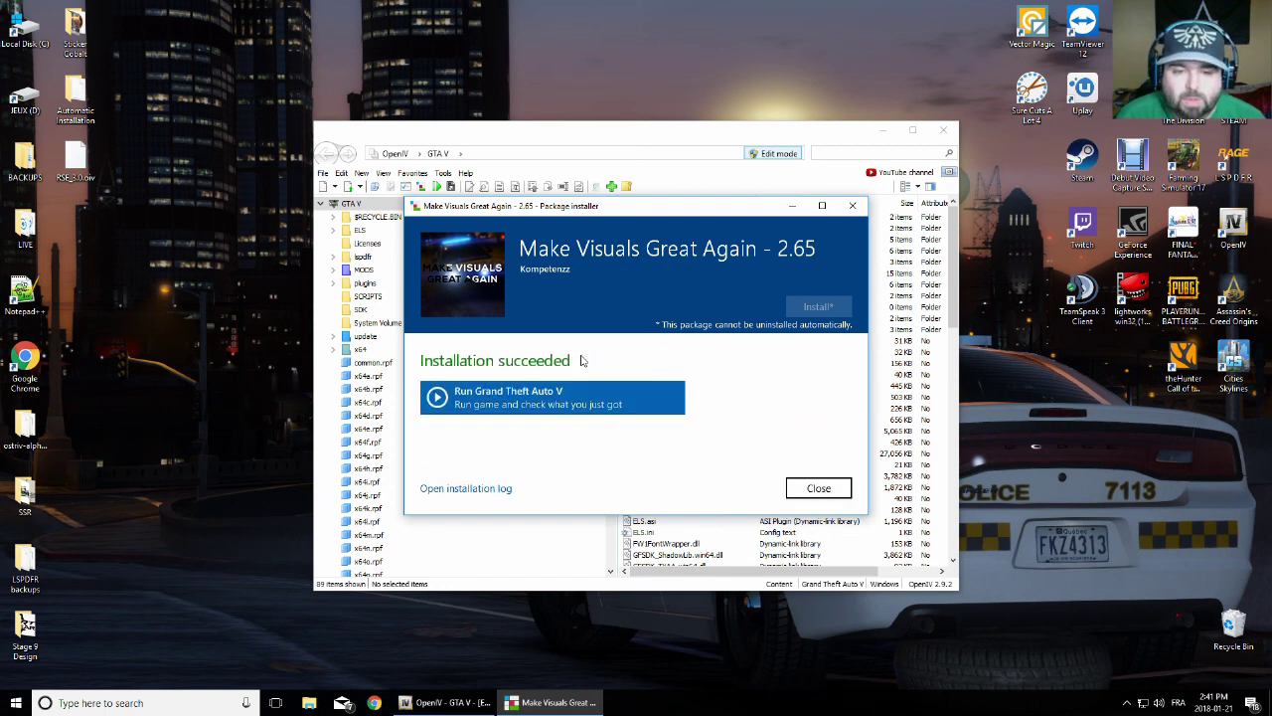
left_click(818, 490)
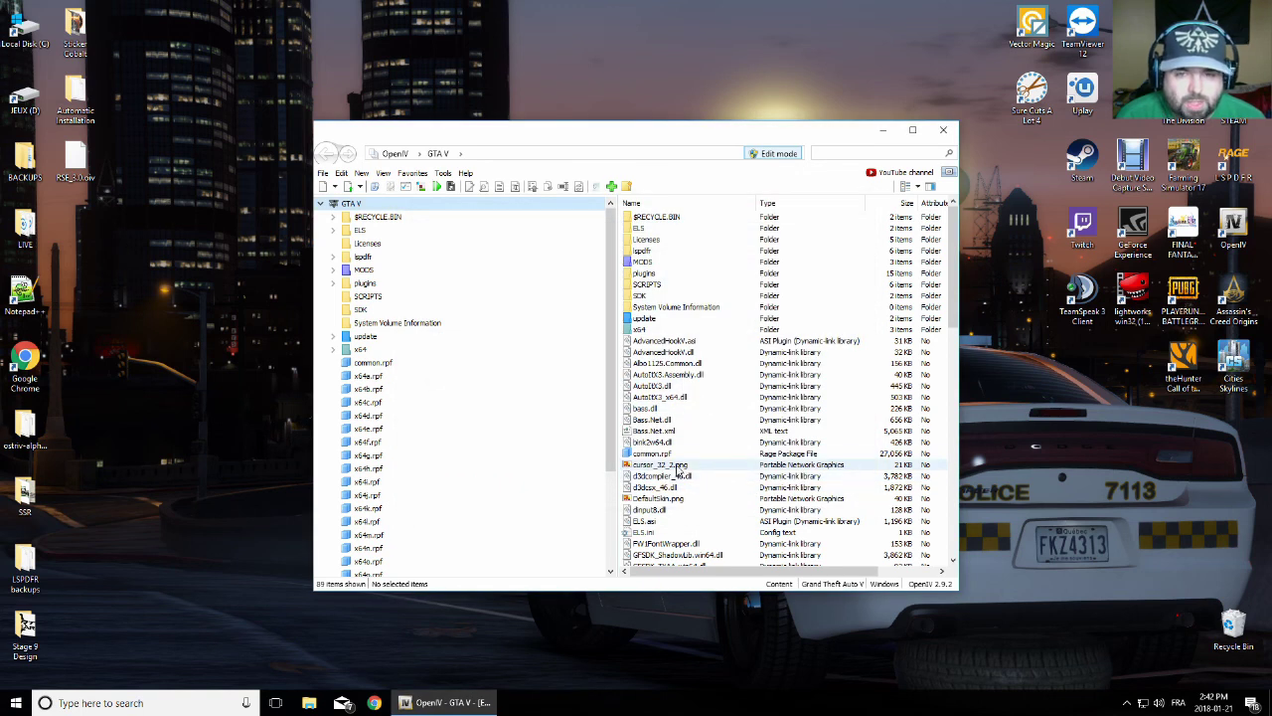
Start the Package Installer to choose another OpenIV package
left_click(421, 188)
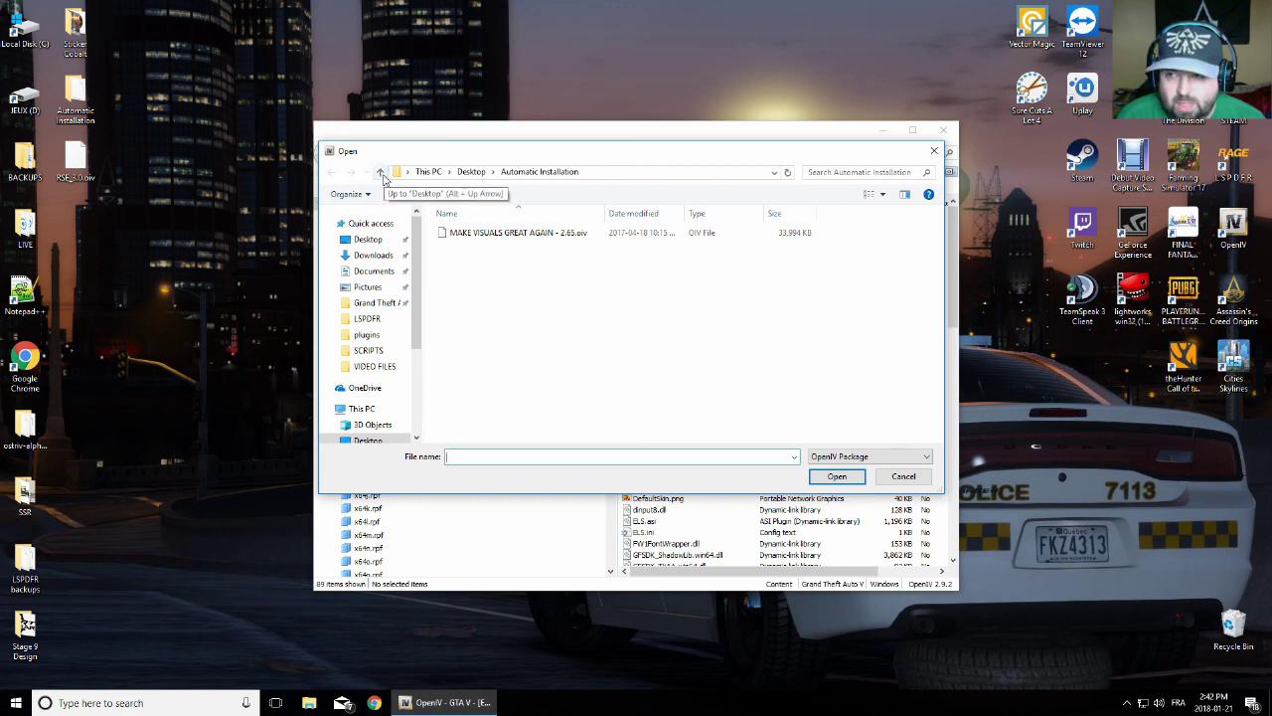
Load the RSE_3.0.oiv package from the desktop into the package installer
left_click(368, 240)
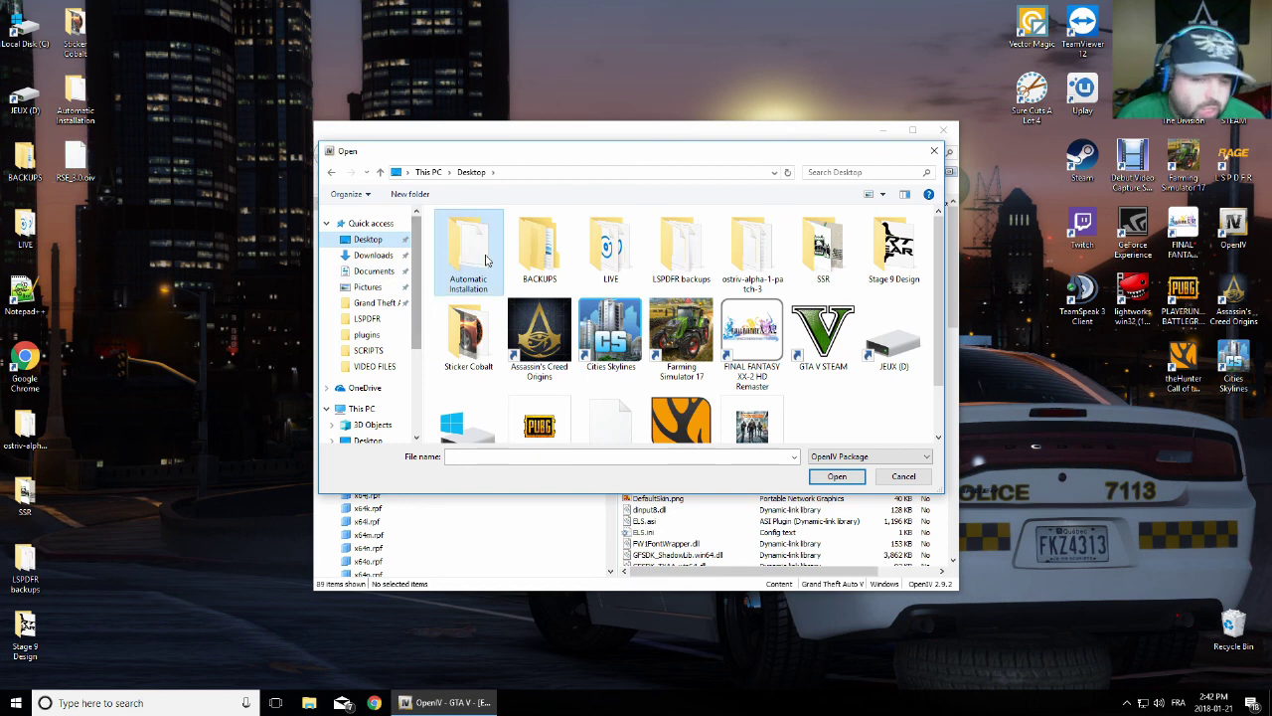
scroll(626, 395, "down", 1)
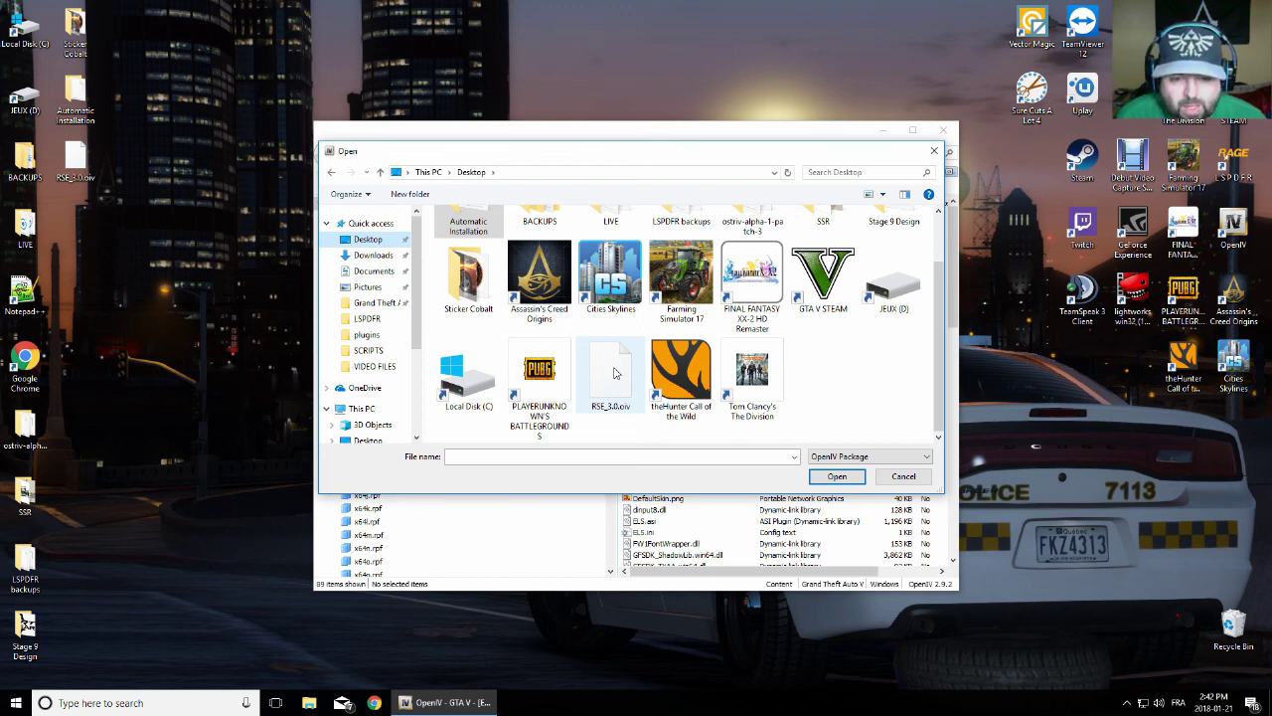
double_click(613, 373)
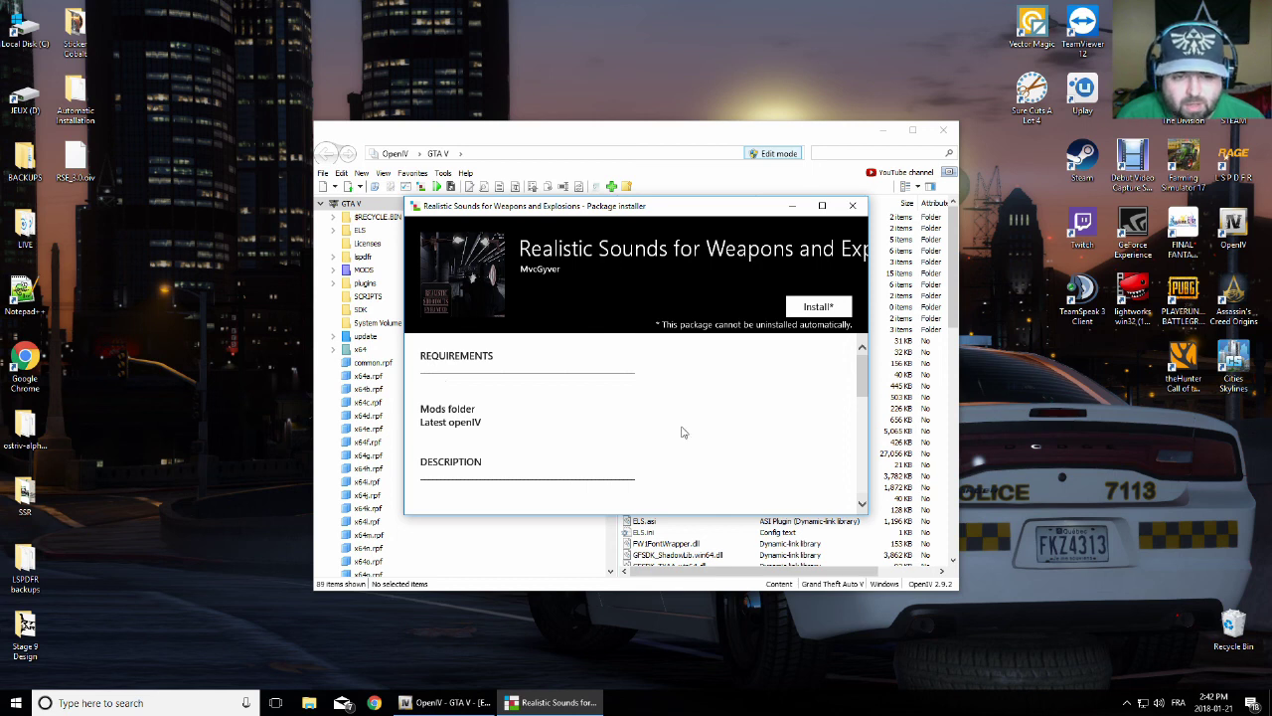
Install the Realistic Sounds for Weapons and Explosions package into the "mods" folder, and close the installer
scroll(594, 410, "down", 10)
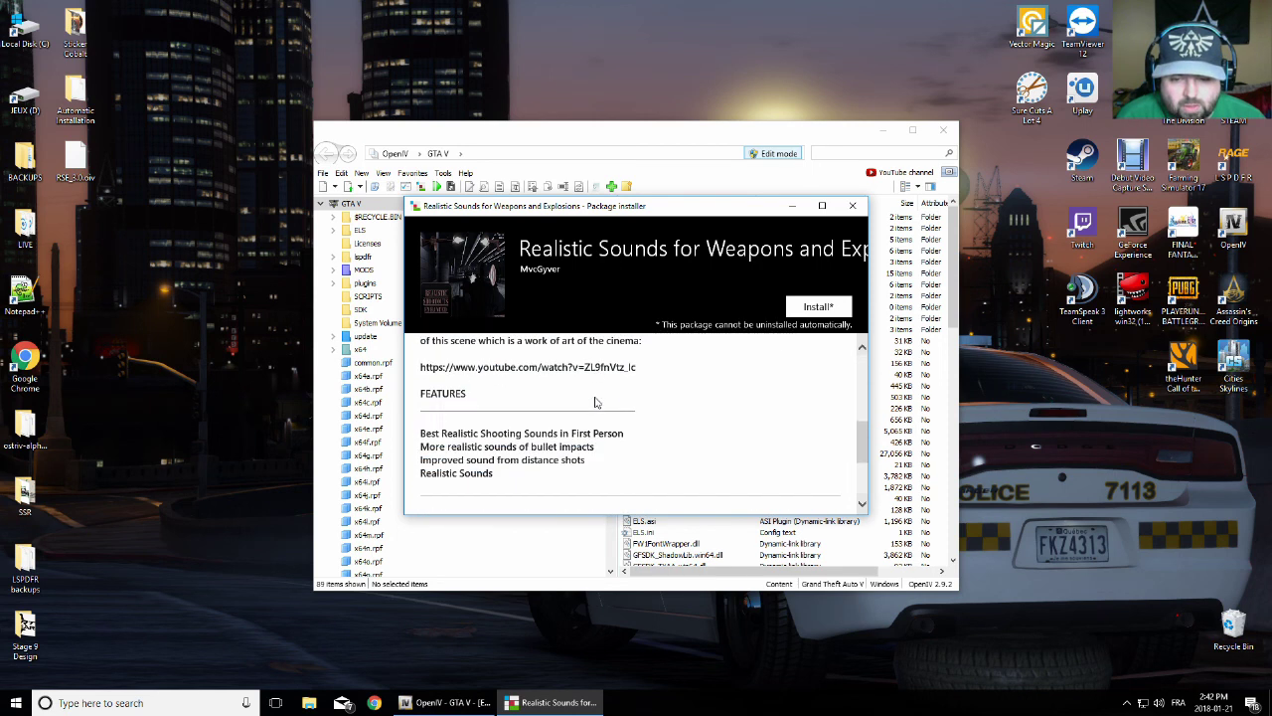
scroll(595, 402, "up", 5)
left_click(818, 307)
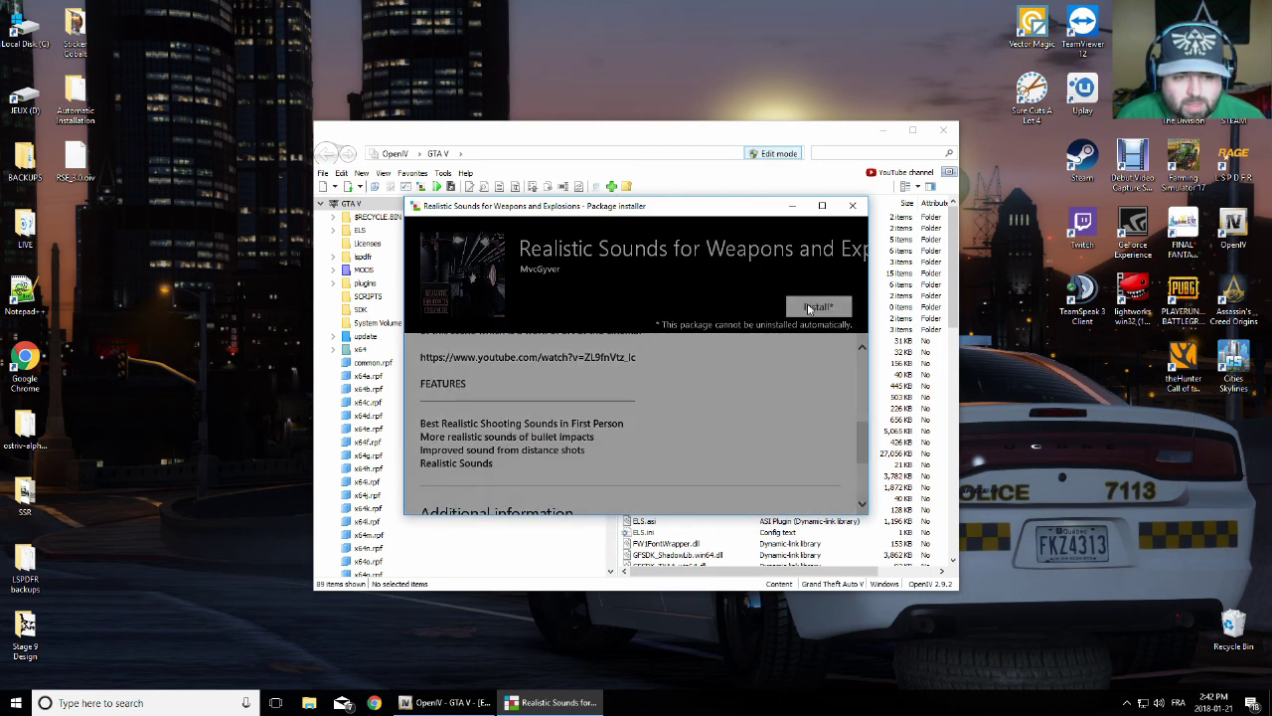
left_click(658, 338)
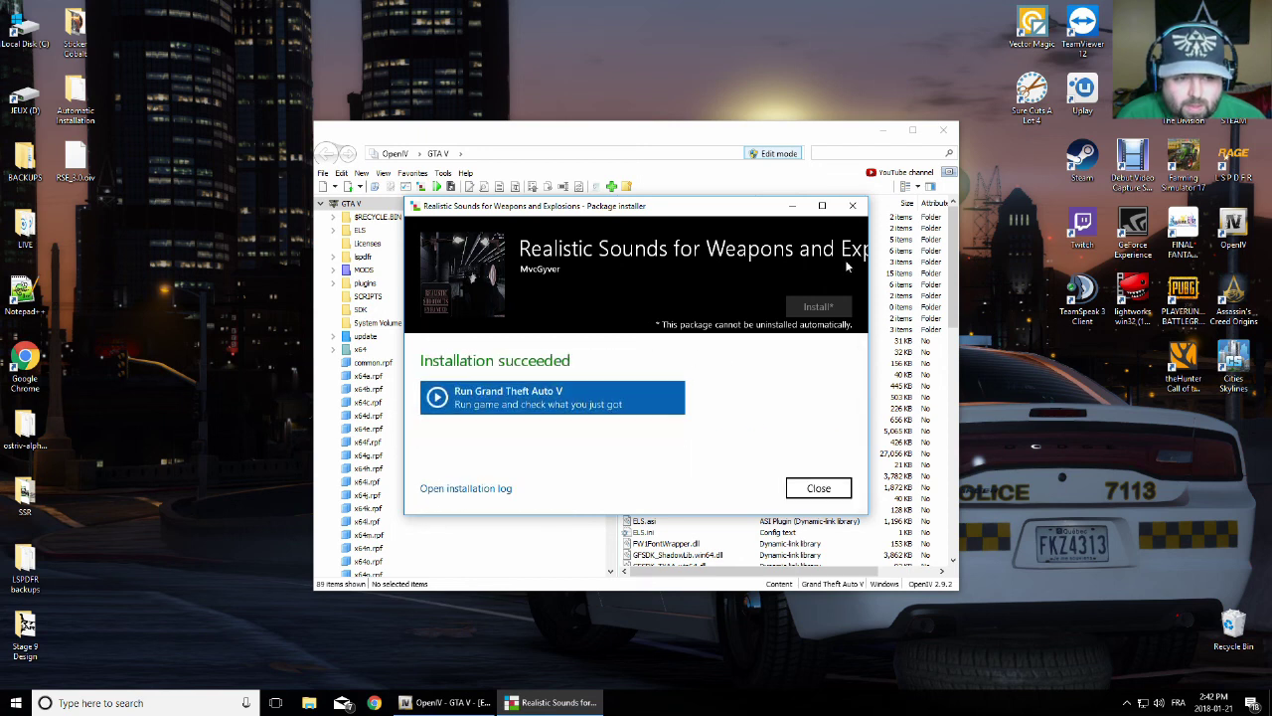
left_click(852, 206)
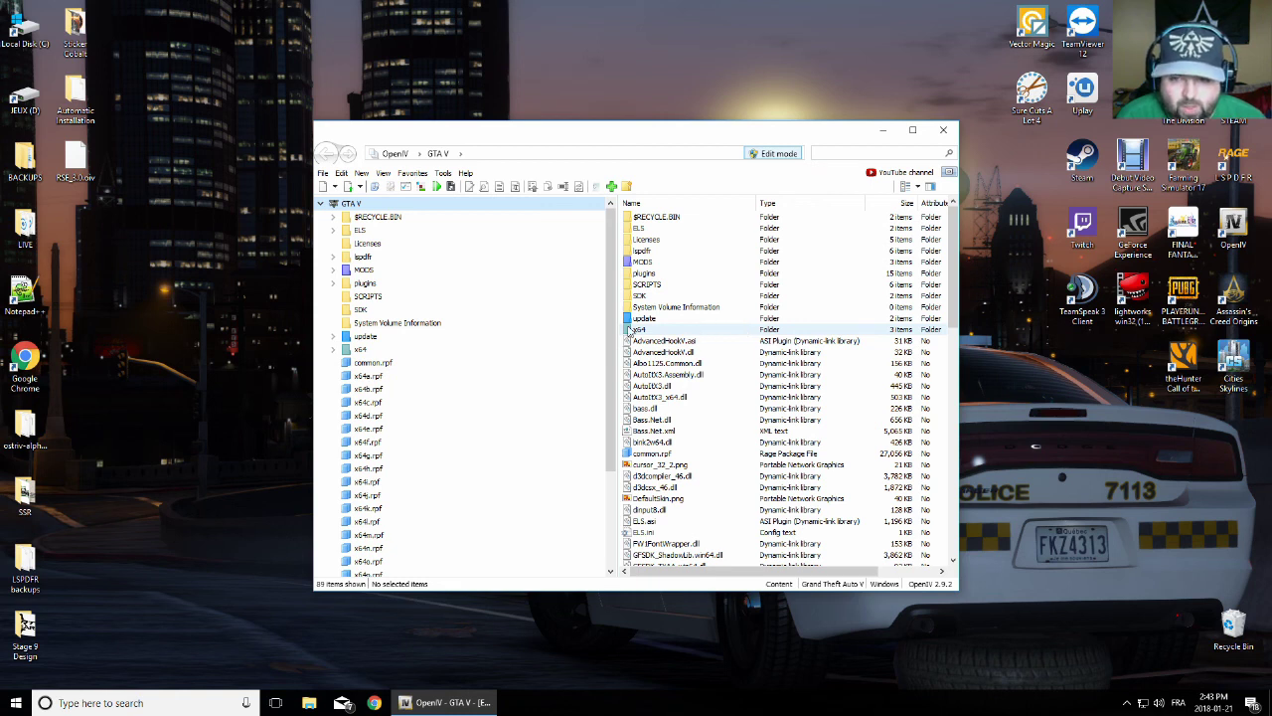
Switch to File Explorer and open the EUP _ Law _ Order 7.5 Auto archive from Downloads in WinRAR, dismissing the licence reminder
left_click(402, 632)
key("super+e")
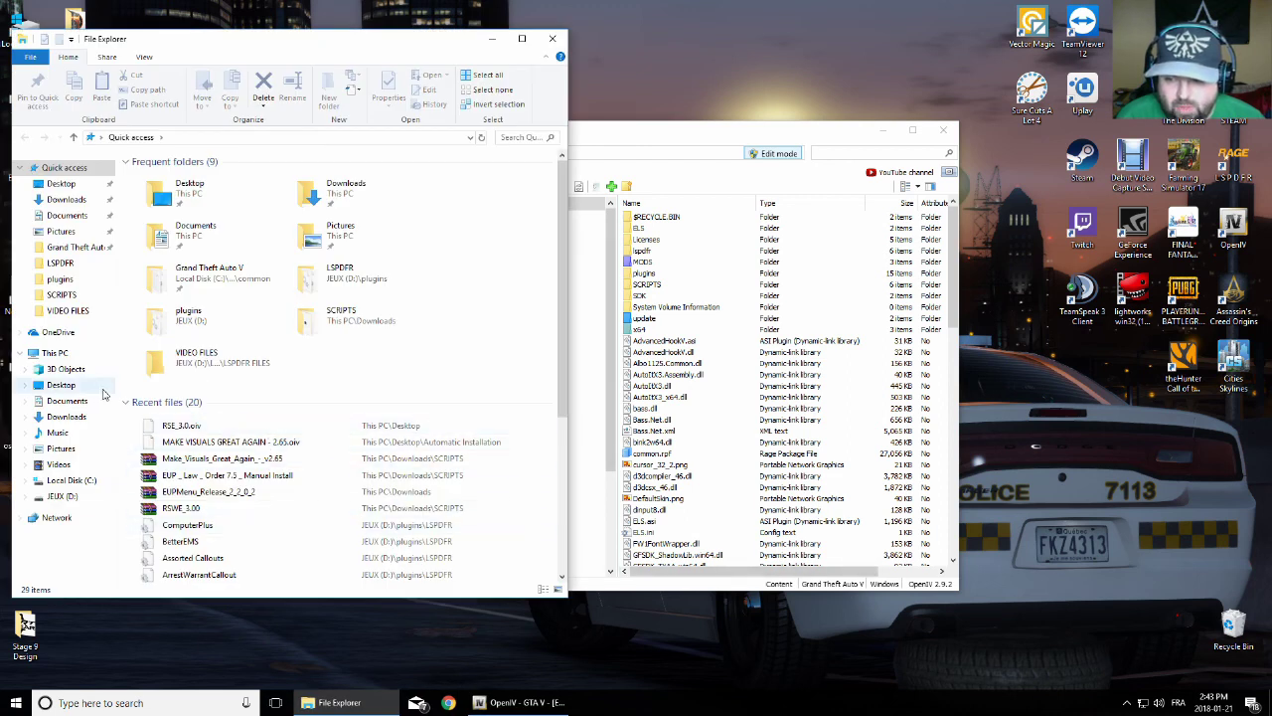
left_click(61, 418)
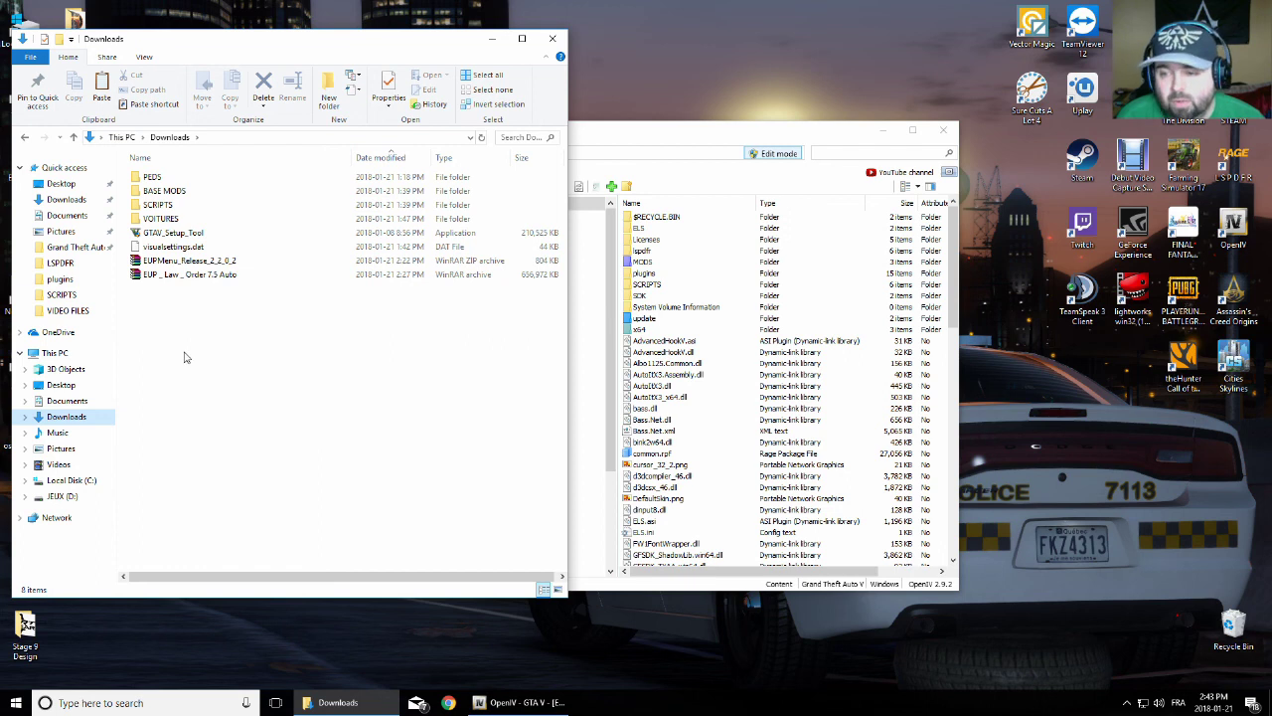
left_click(194, 275)
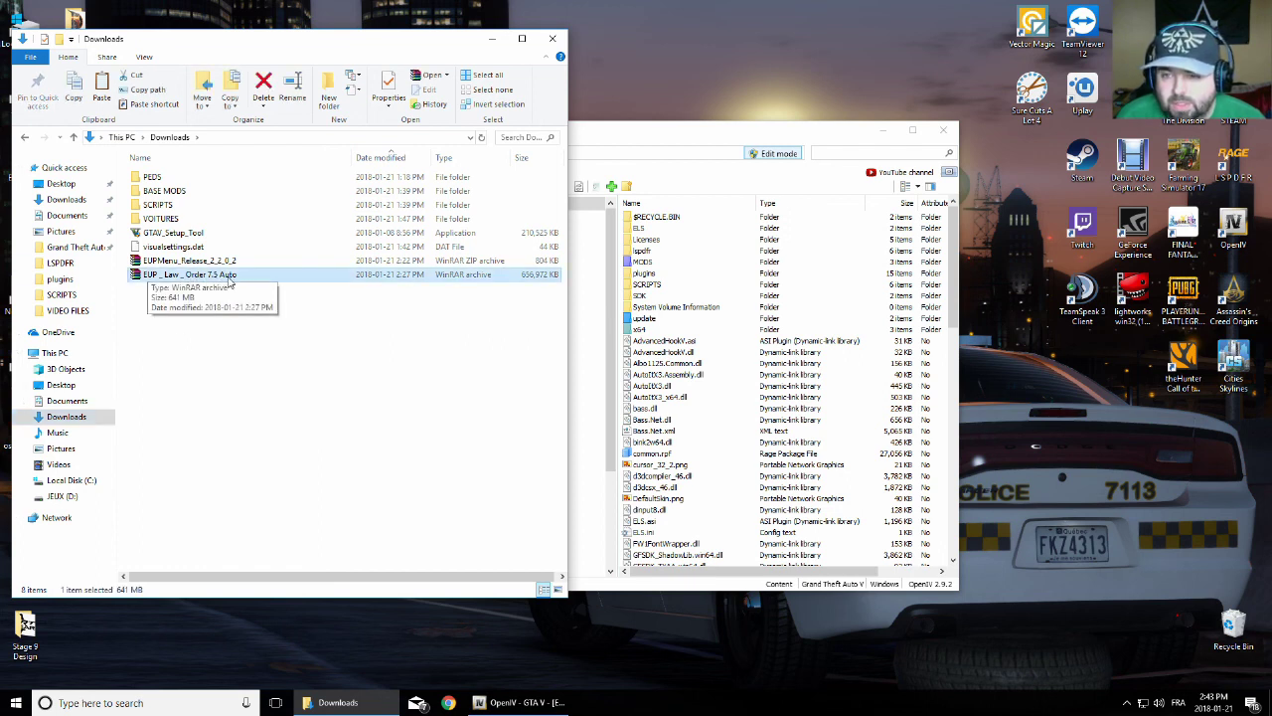
double_click(232, 277)
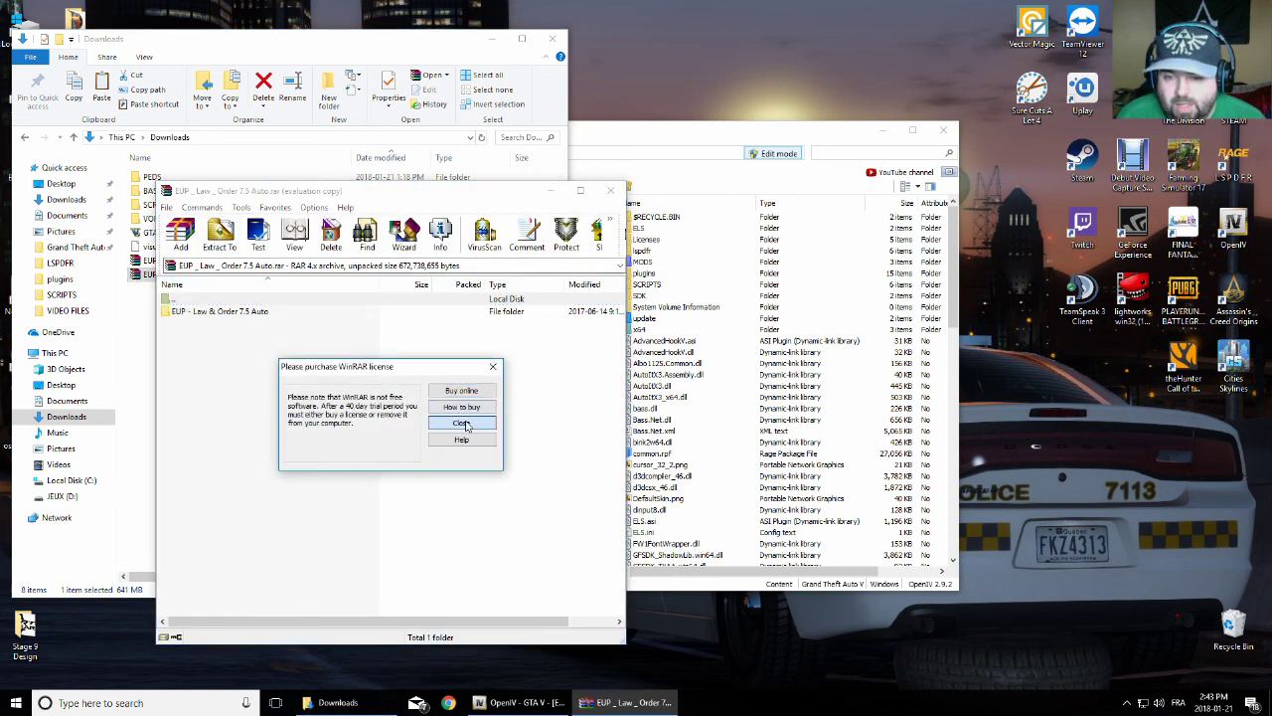
left_click(463, 425)
Extract the EUP _ Law _ Order 7.5 Auto archive to the Desktop, and close the archive and Downloads windows
left_click(219, 236)
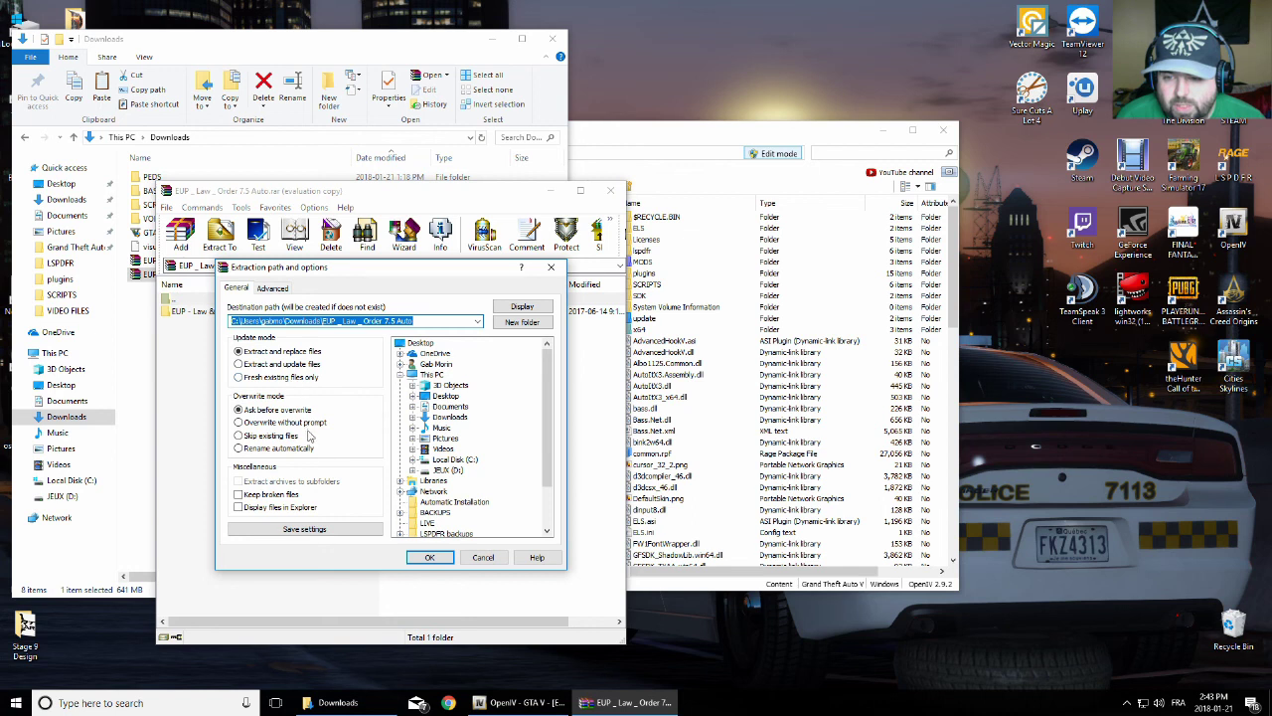
left_click(447, 396)
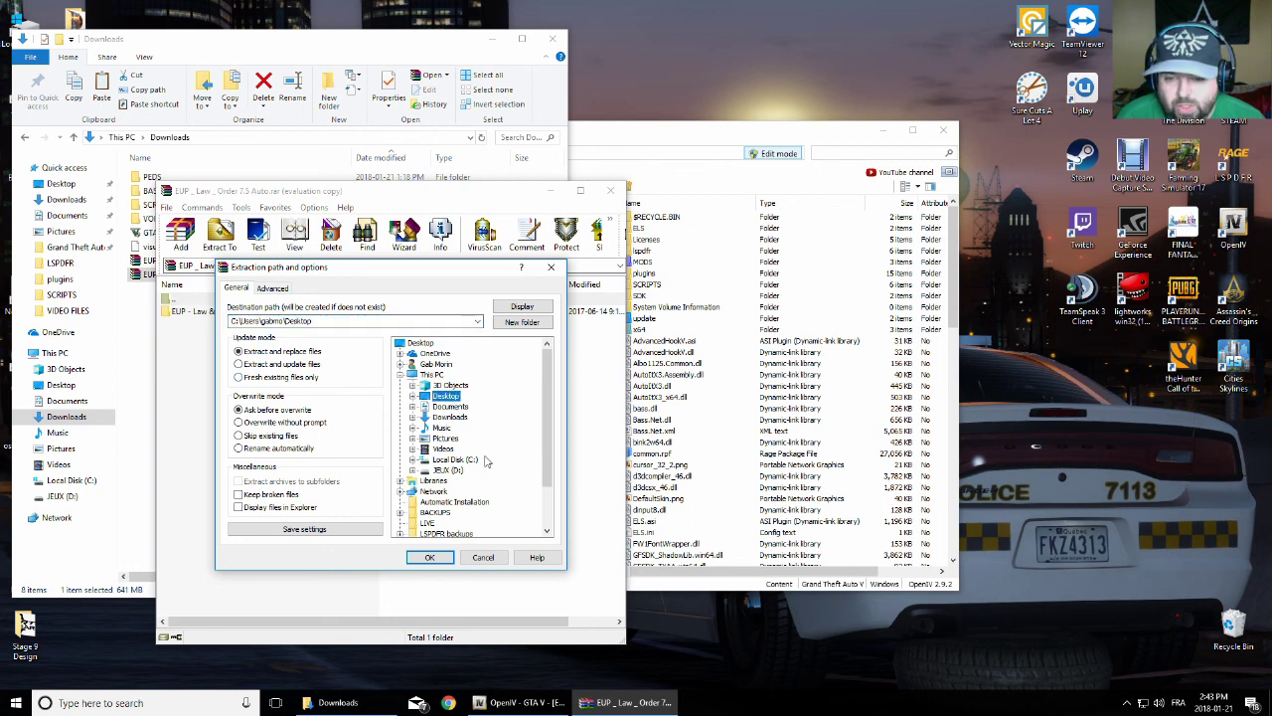
left_click(430, 557)
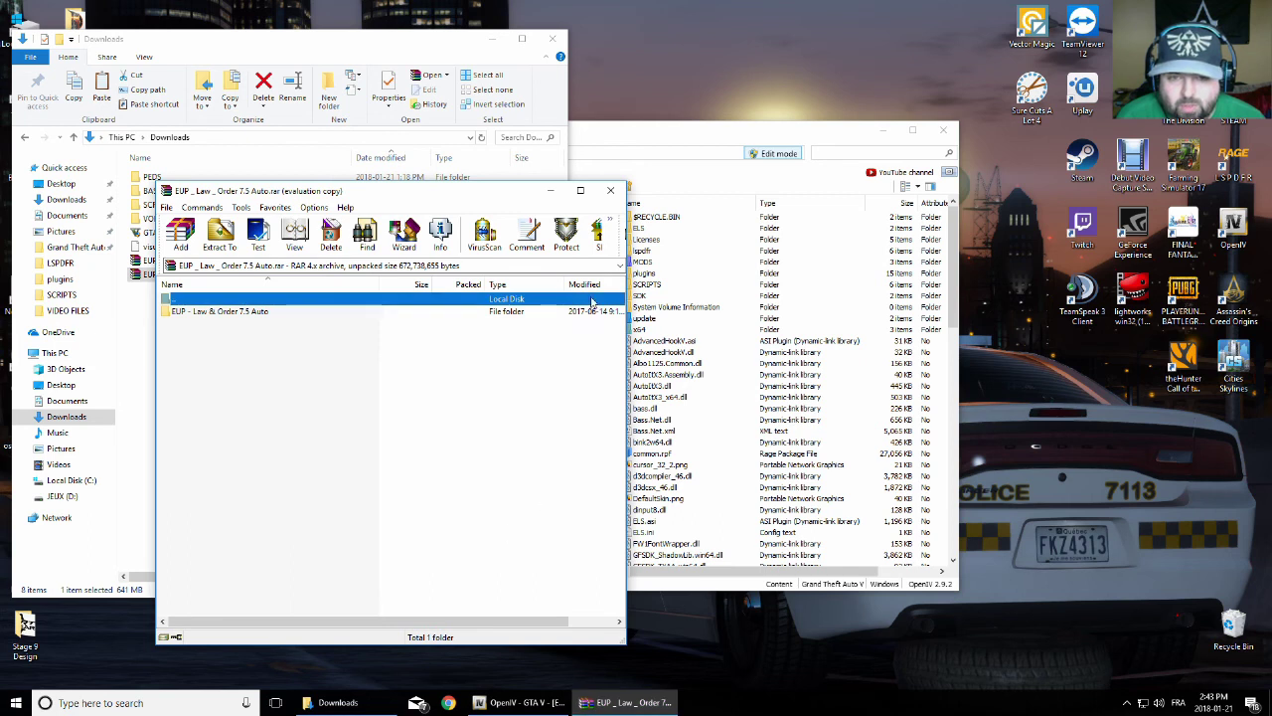
left_click(611, 190)
left_click(553, 38)
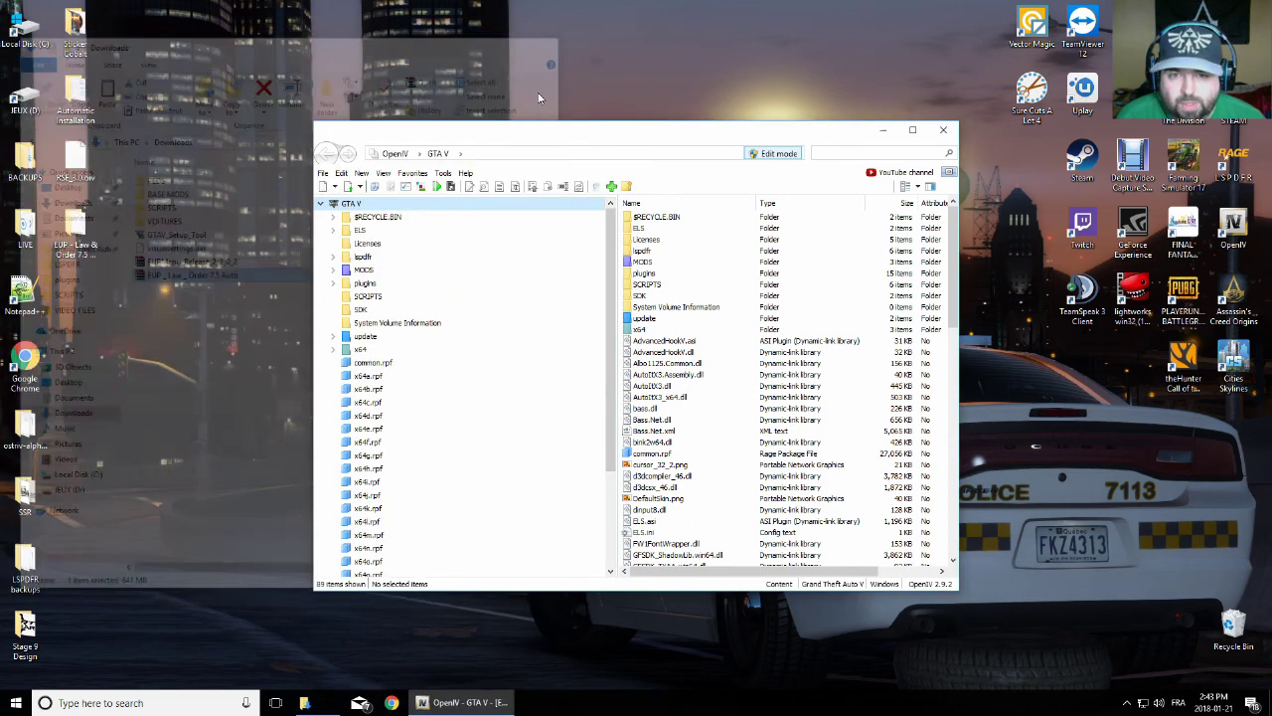
Install the EUP - LEO 7.5.oiv package from the desktop's EUP - Law & Order 7.5 Auto folder into the "mods" folder
left_click(422, 190)
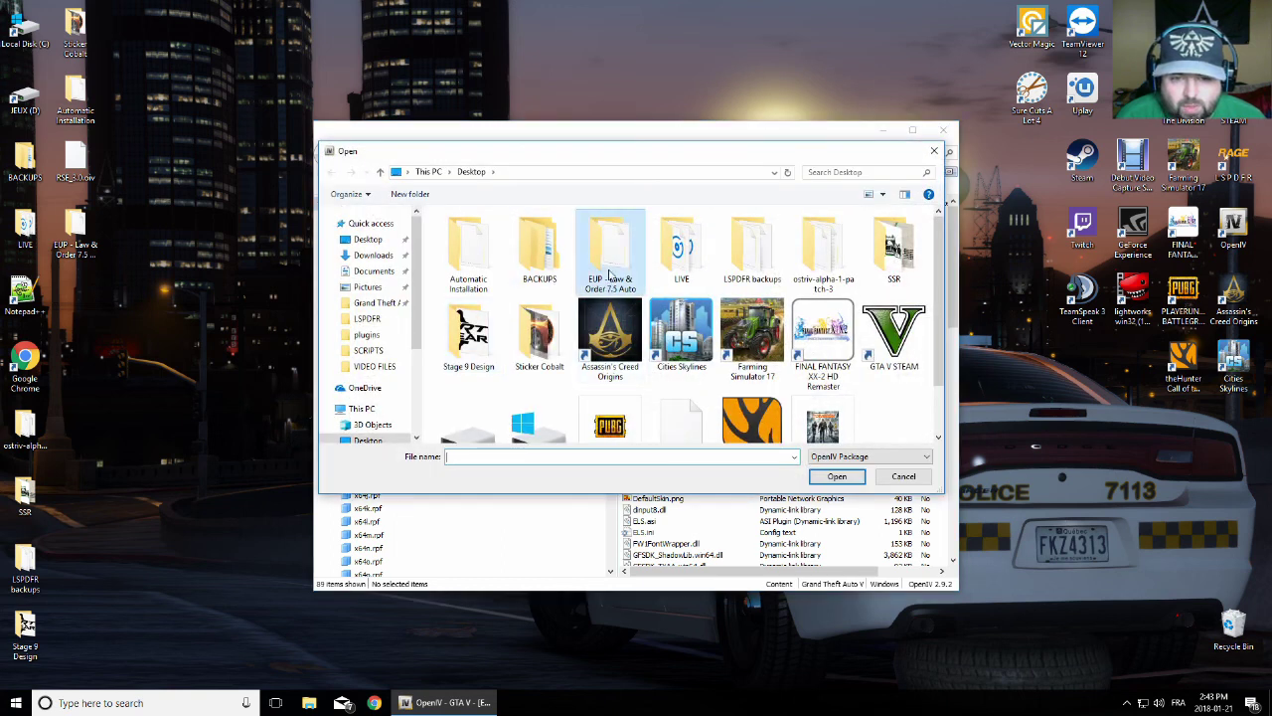
double_click(611, 274)
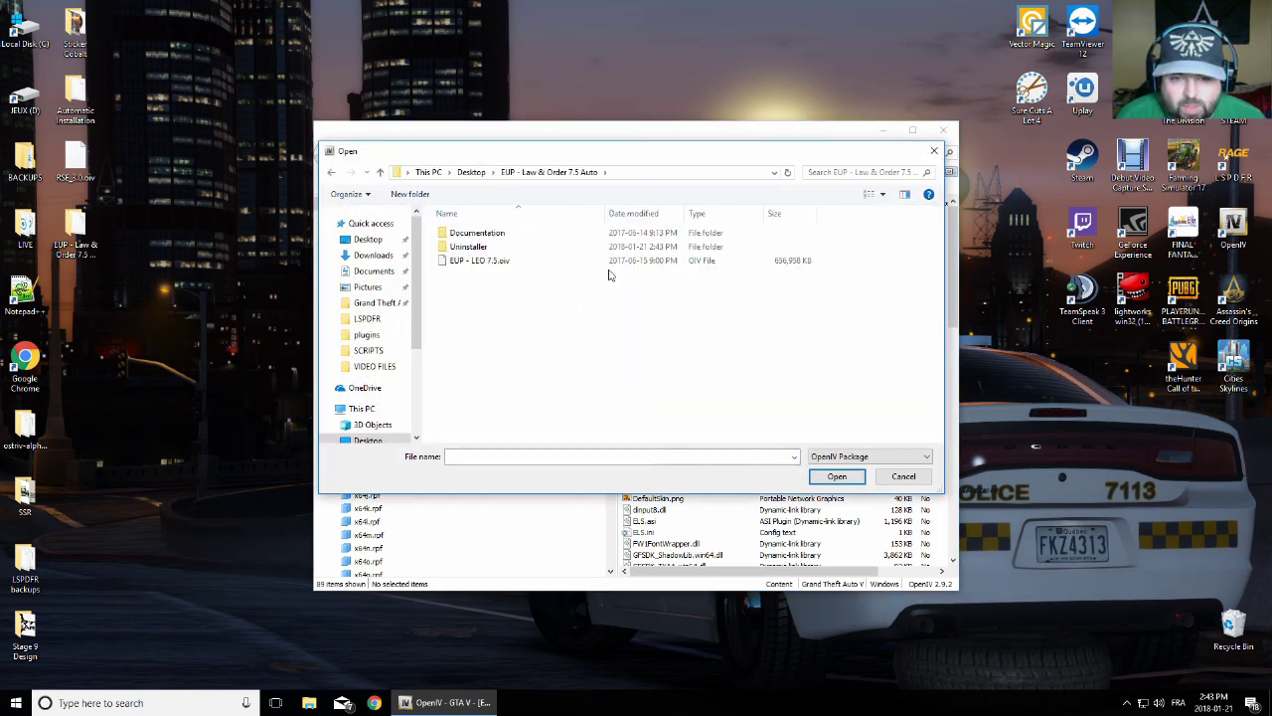
double_click(503, 262)
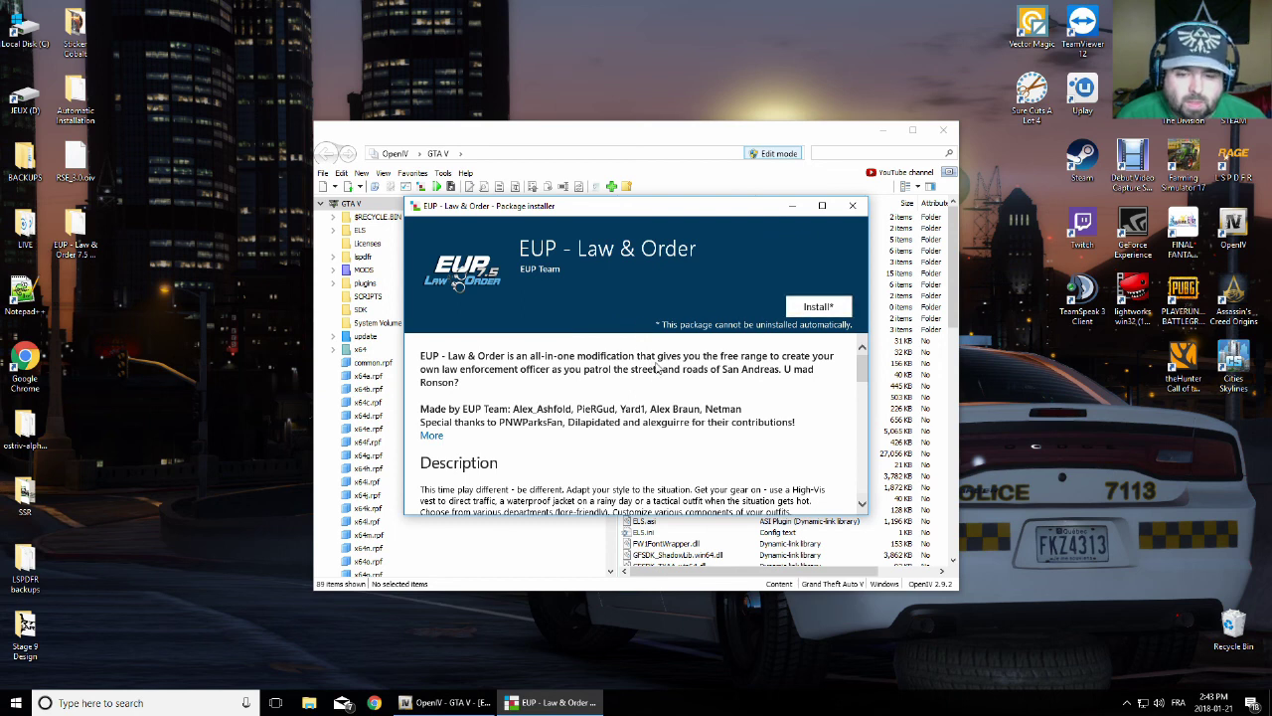
left_click(819, 307)
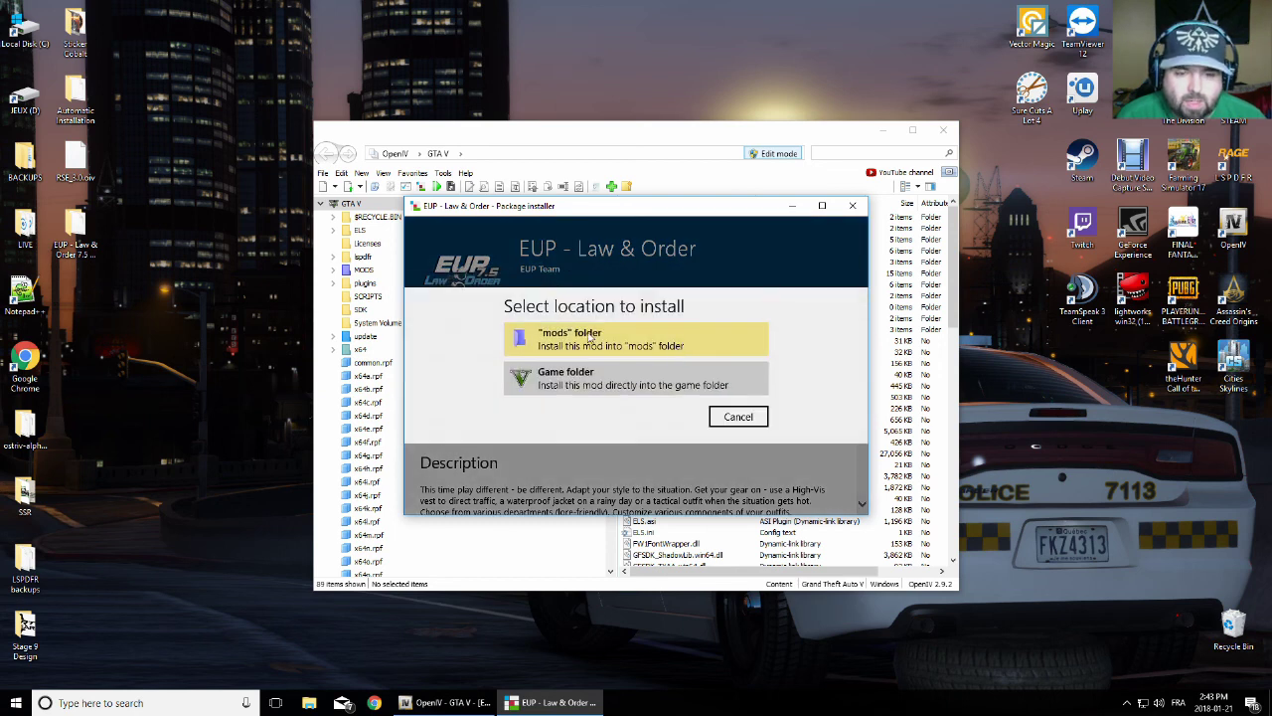
left_click(589, 338)
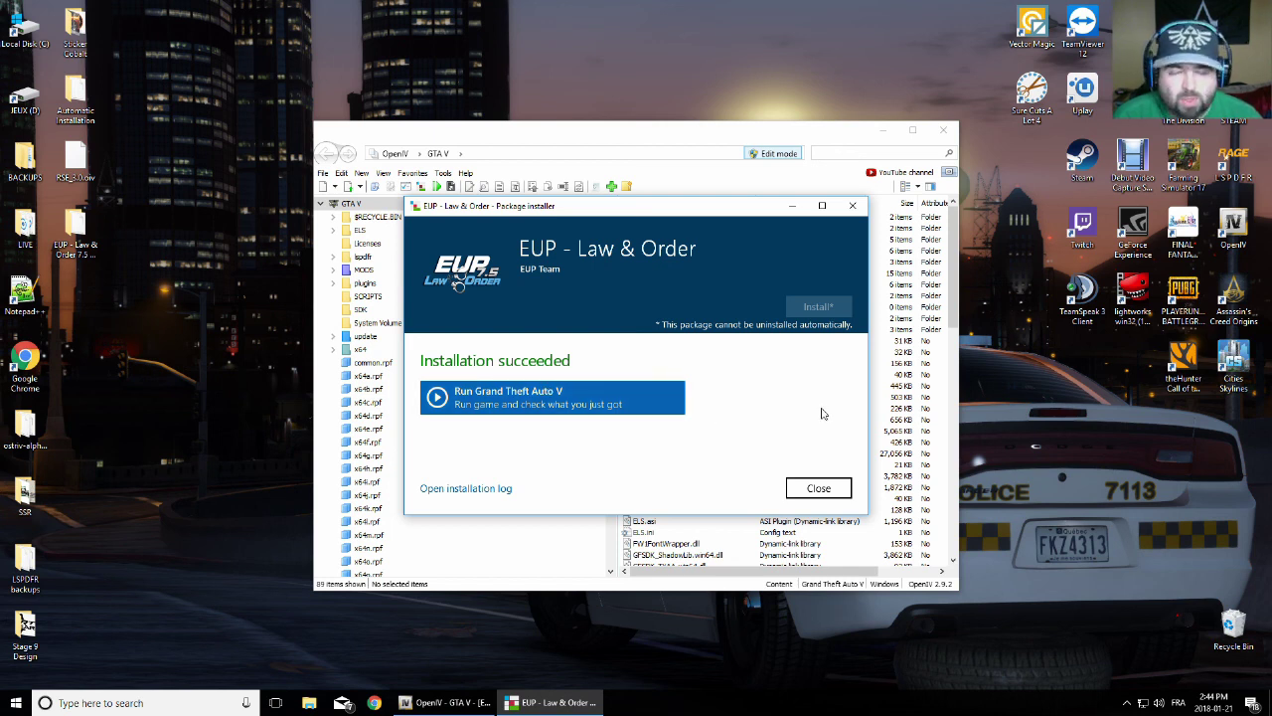
left_click(855, 212)
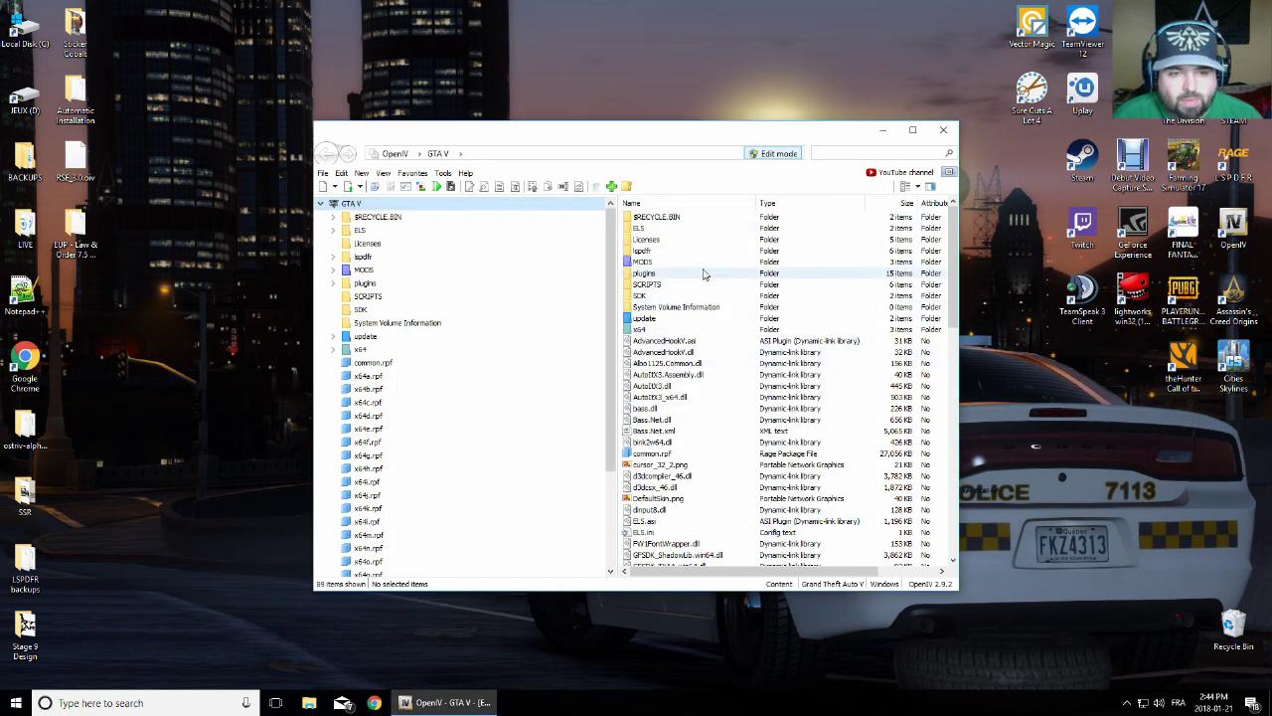
Examine the dlcpacks folder under MODS > update > x64, and collapse the update branch
double_click(643, 263)
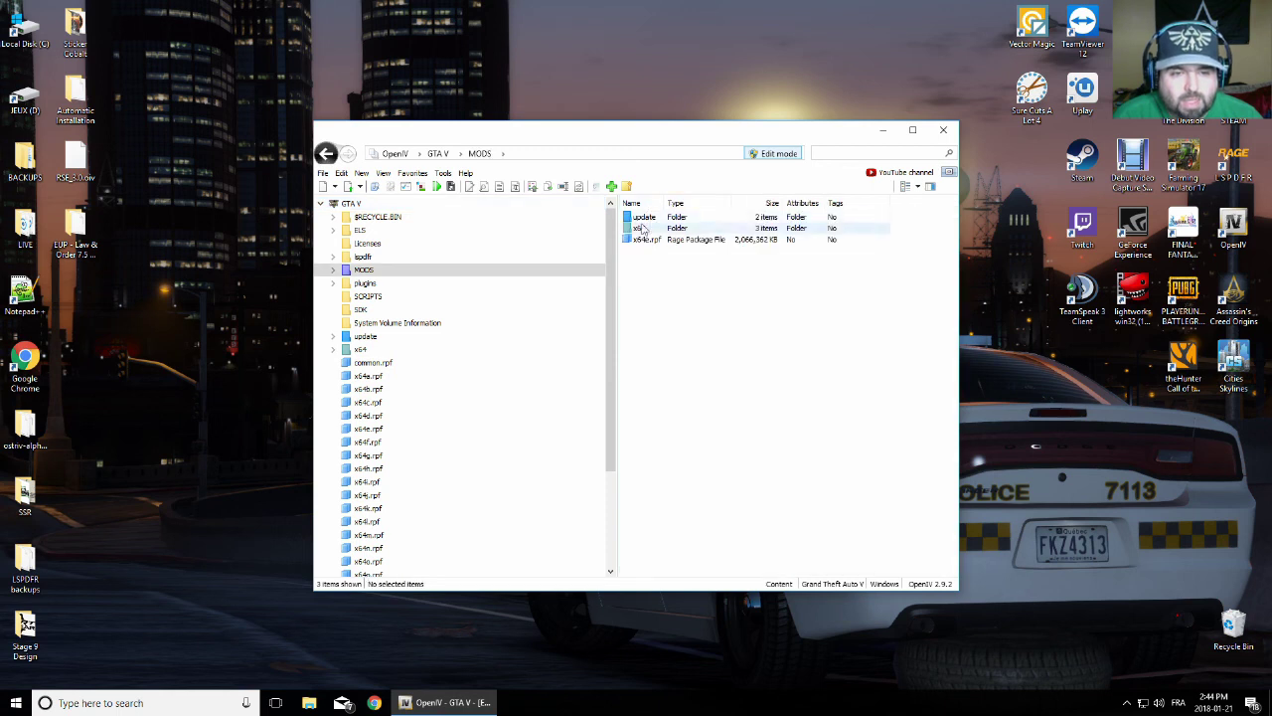
double_click(642, 229)
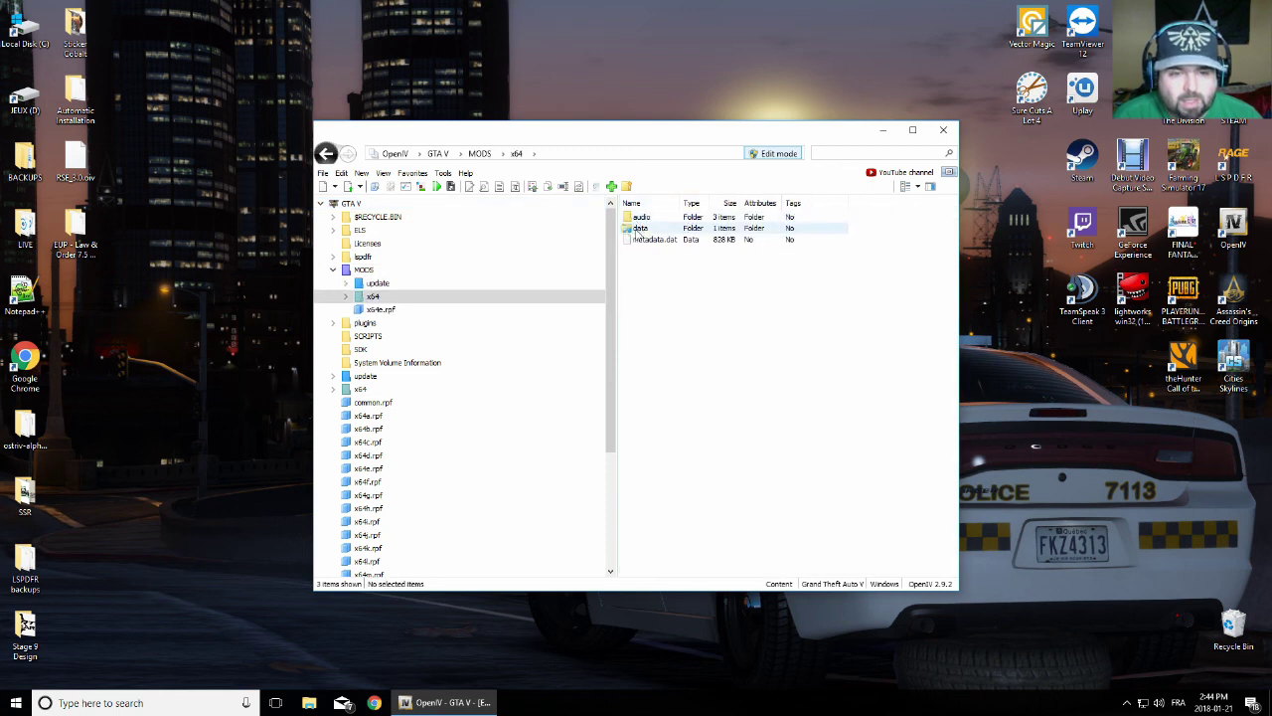
left_click(346, 283)
left_click(359, 297)
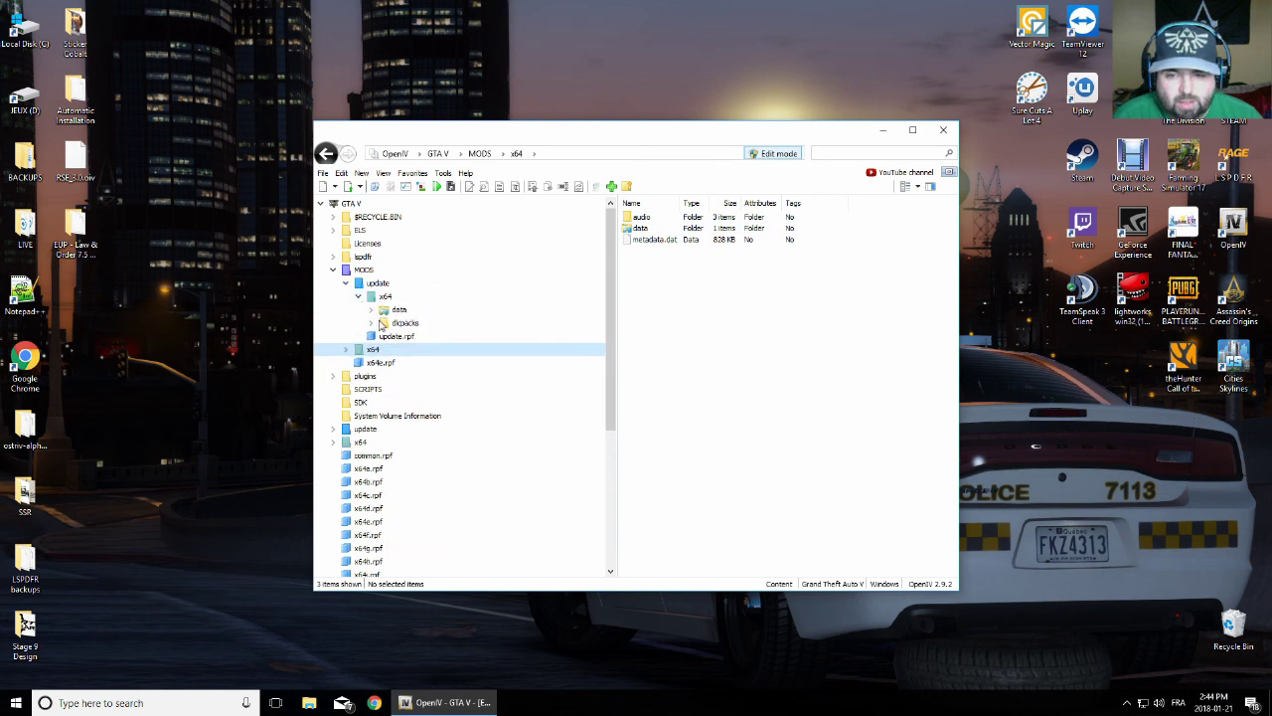
left_click(386, 324)
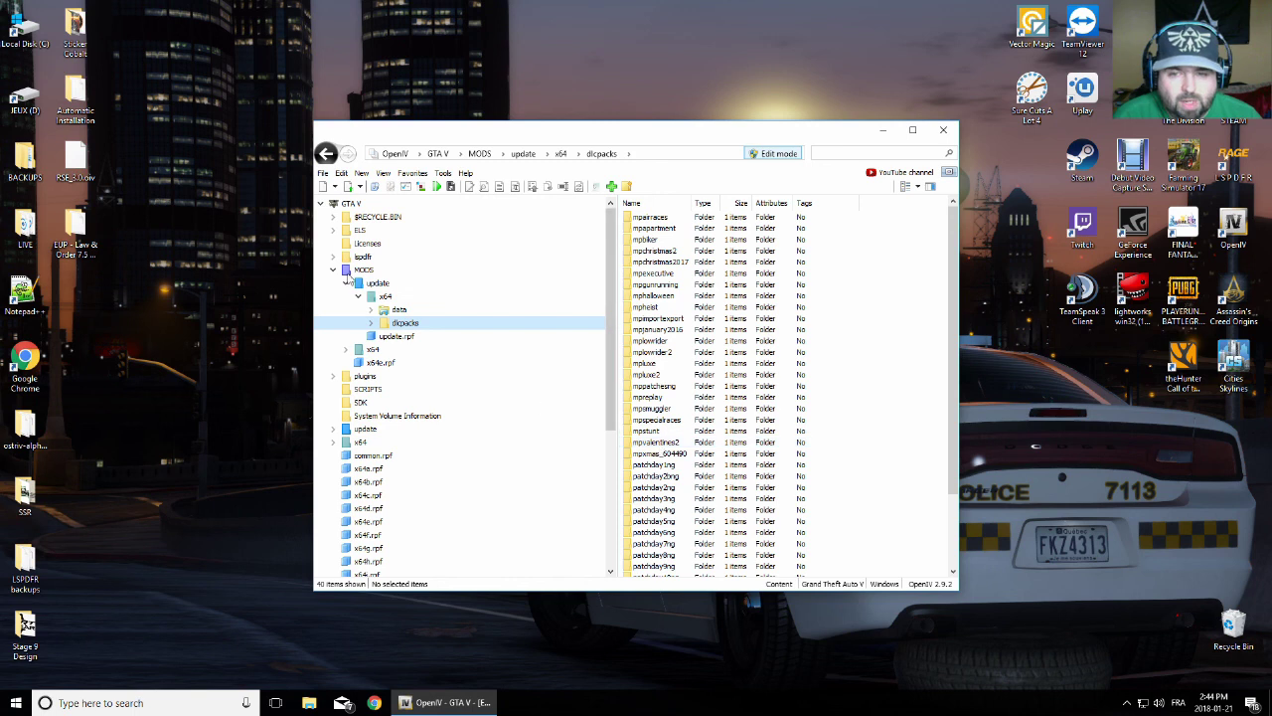
left_click(347, 284)
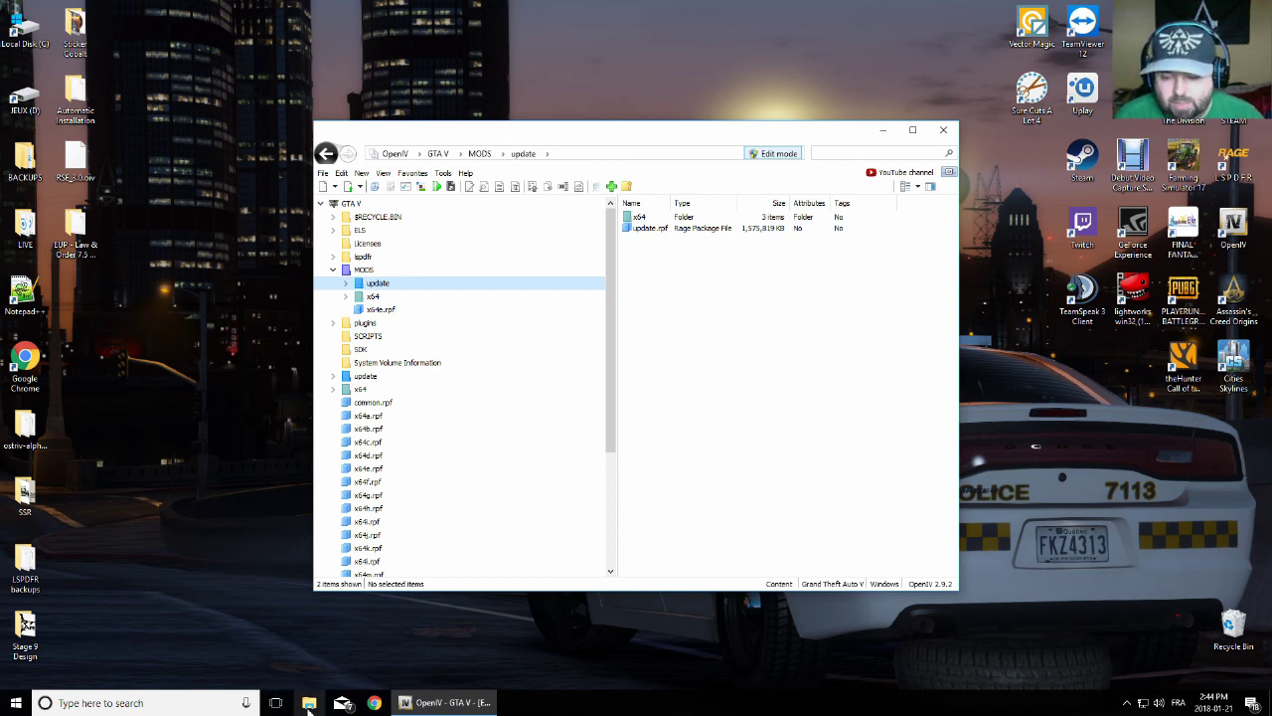
Switch to Chrome and open the lspdfr.com website
left_click(375, 702)
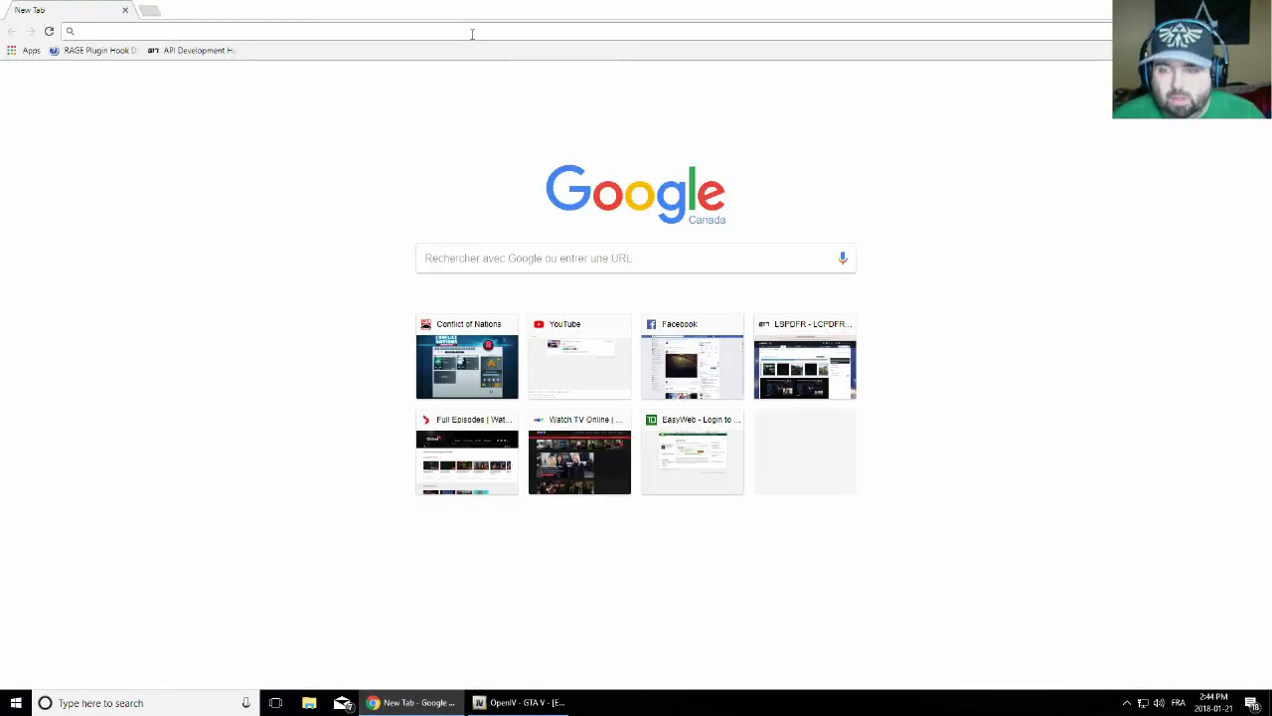
type("lspdfr")
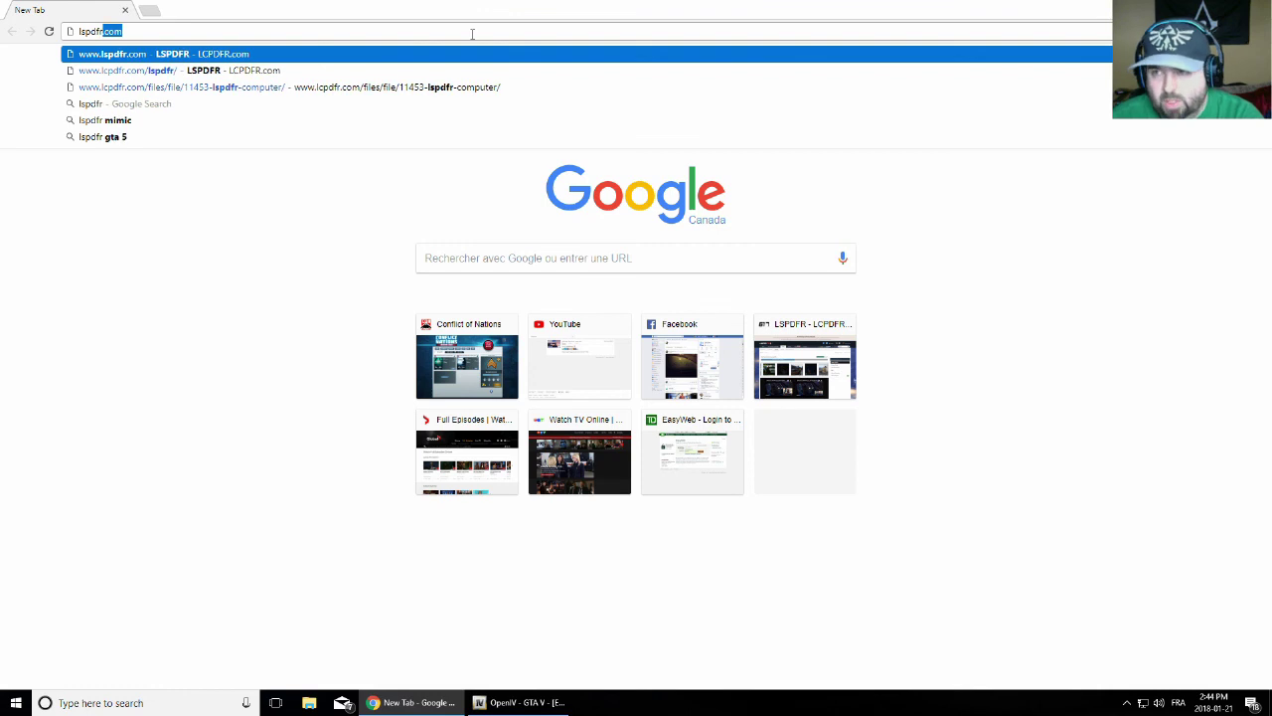
key("Return")
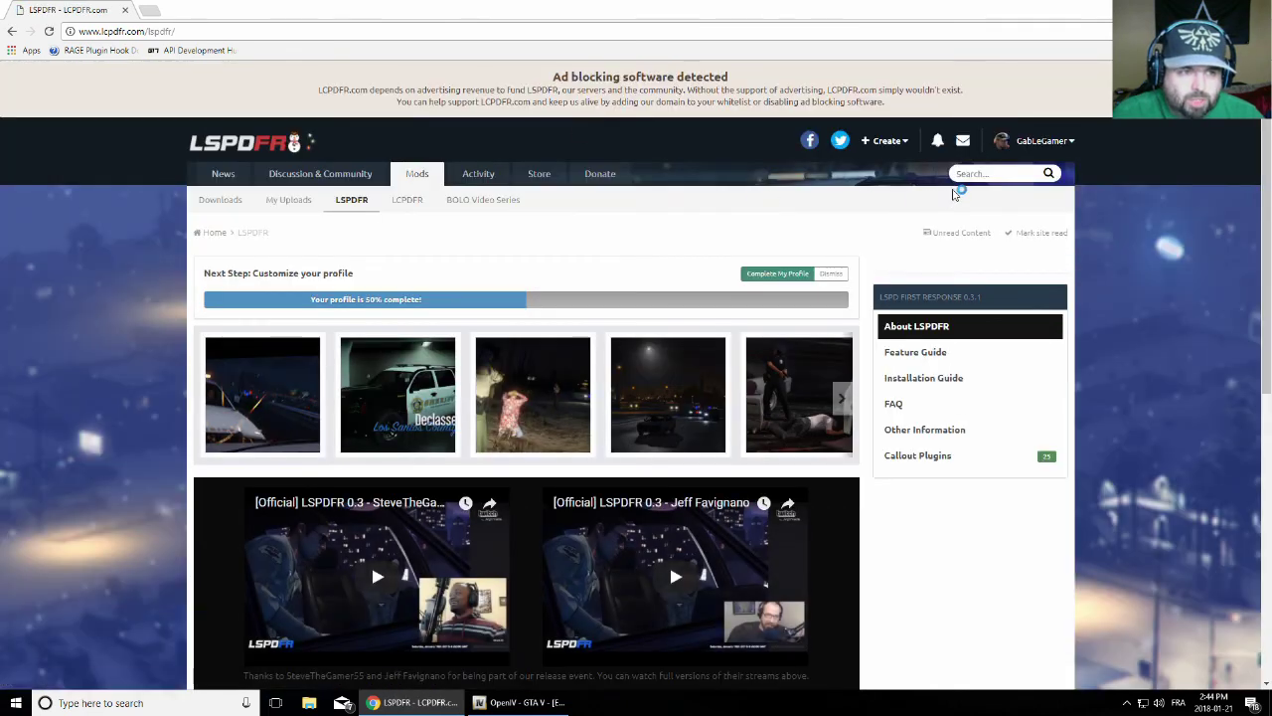
Search the site for "SPVM EUP" and open SwiftnessQc's SPVM & SQ Uniforms file page
type("SPVM")
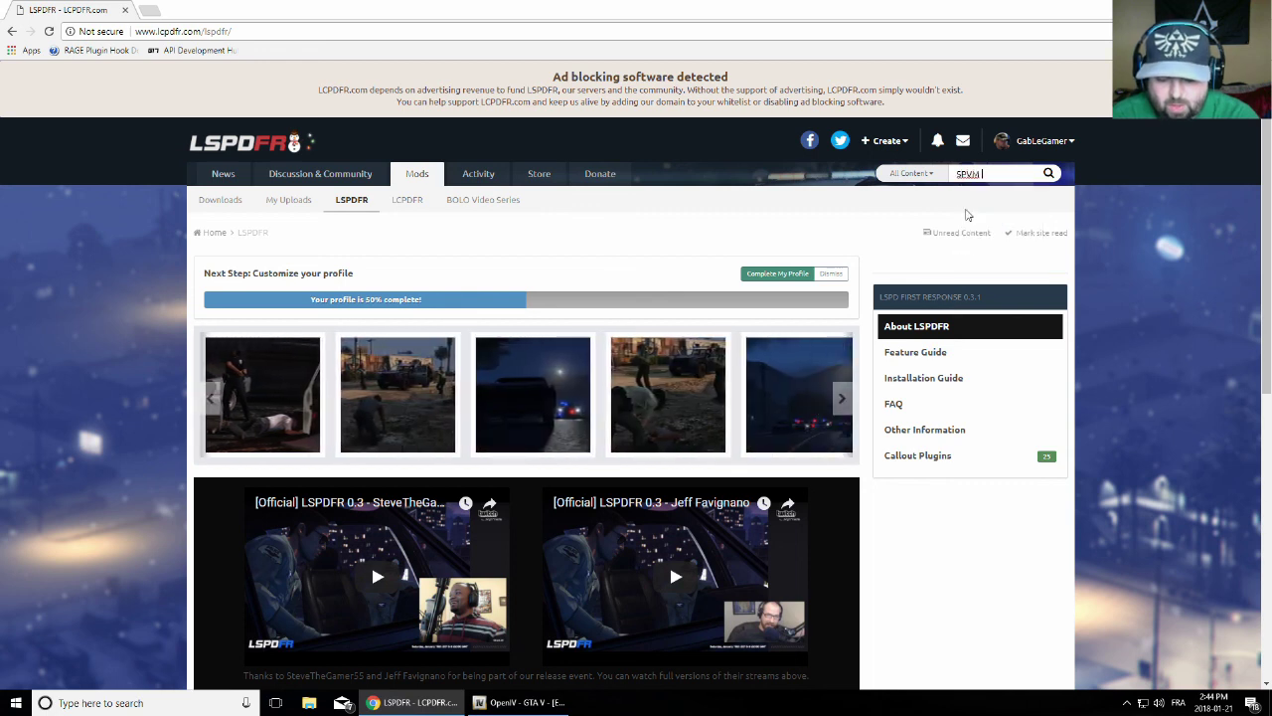
type(" EUP")
key("Return")
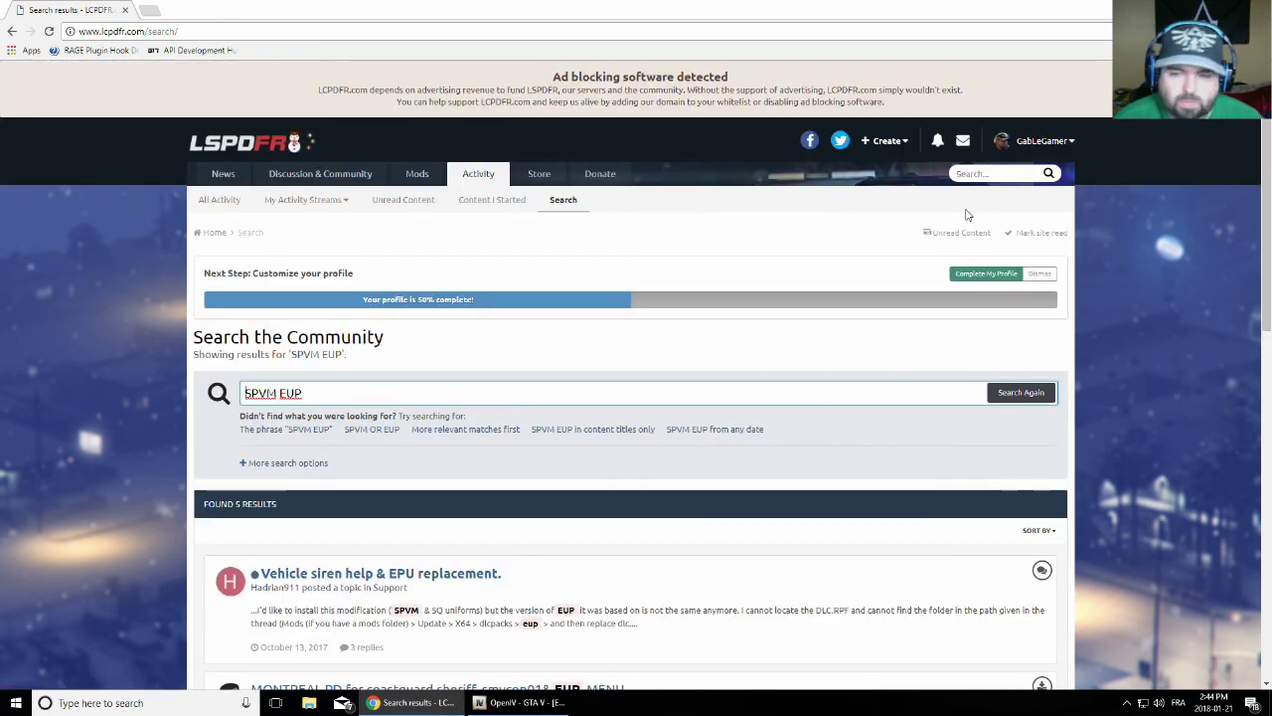
scroll(515, 418, "down", 6)
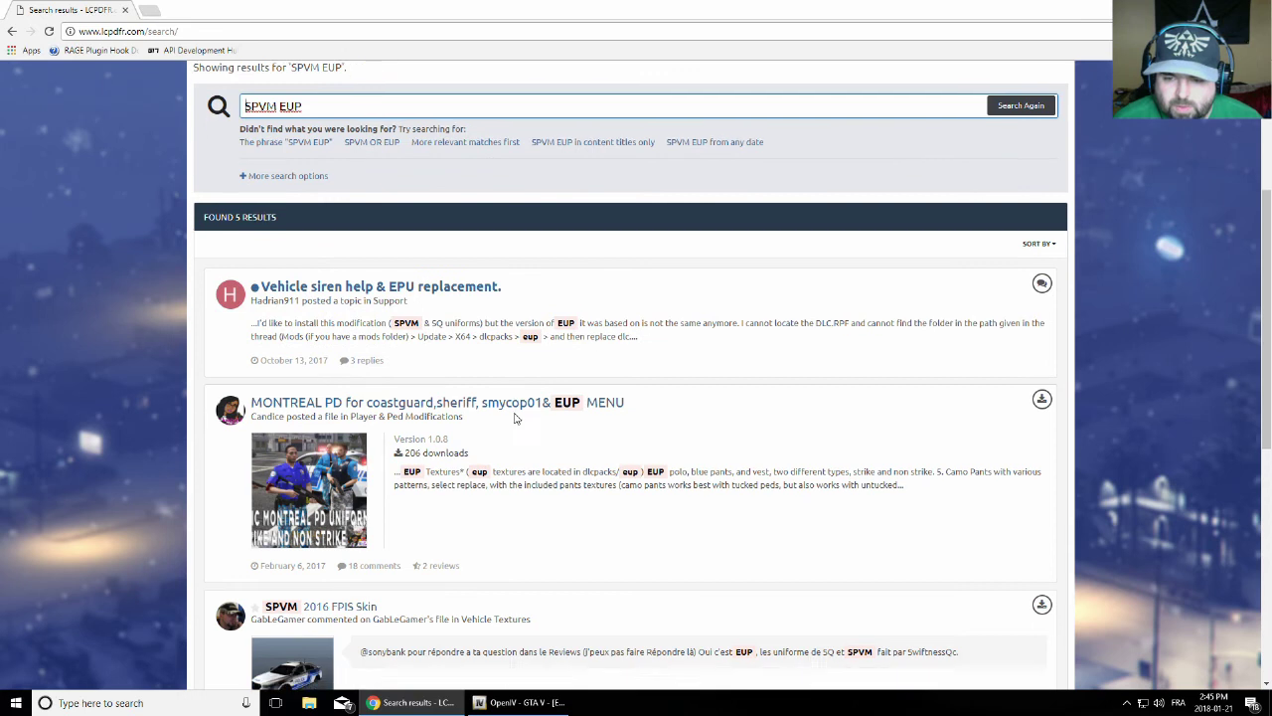
scroll(515, 418, "down", 2)
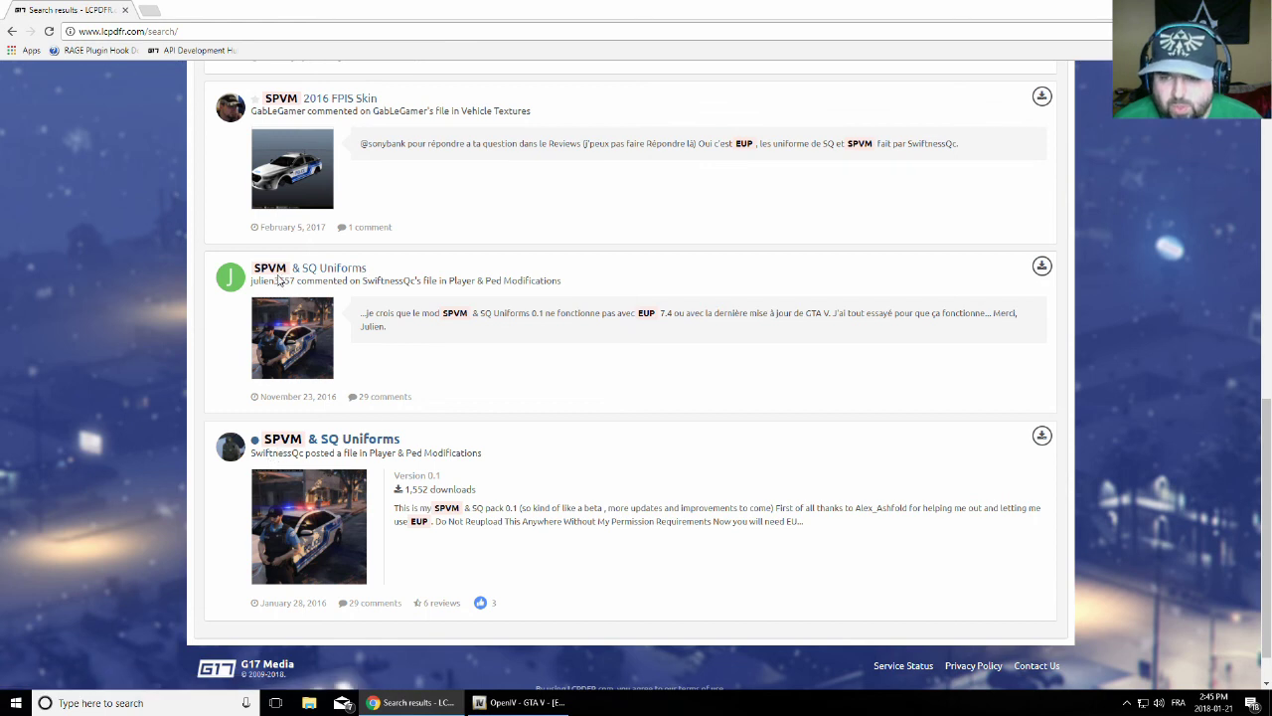
left_click(316, 439)
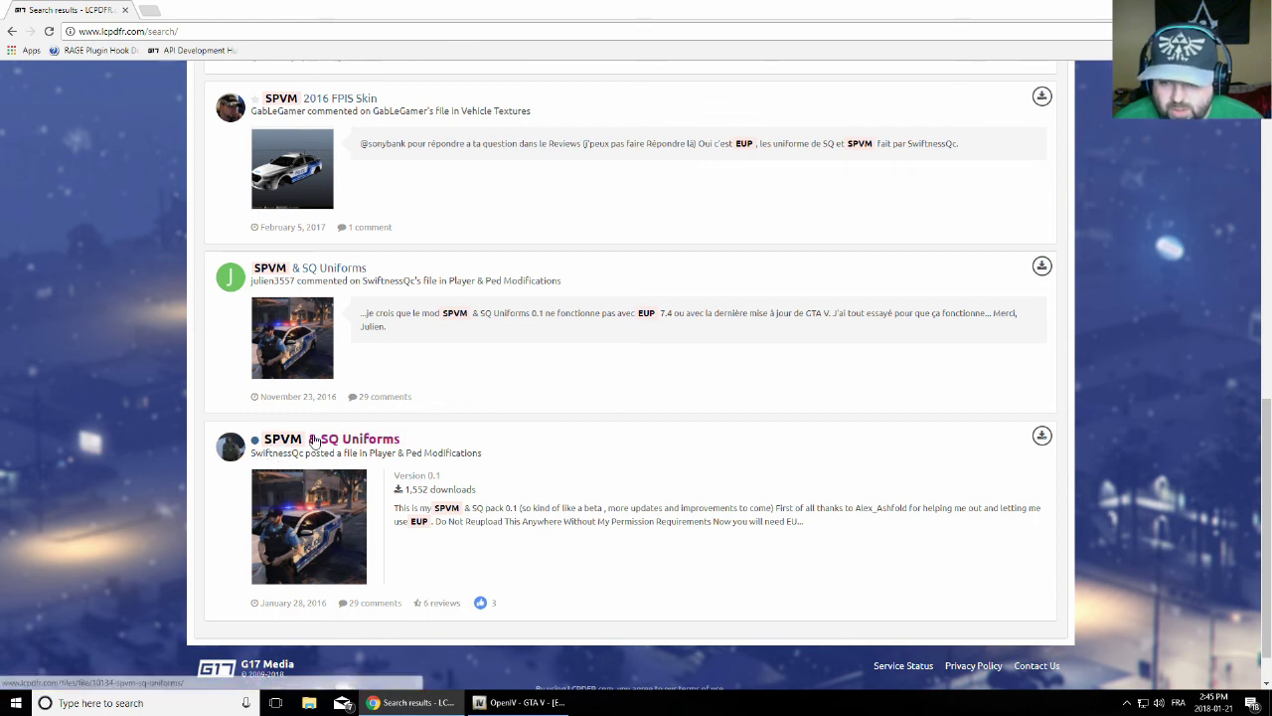
scroll(328, 452, "down", 3)
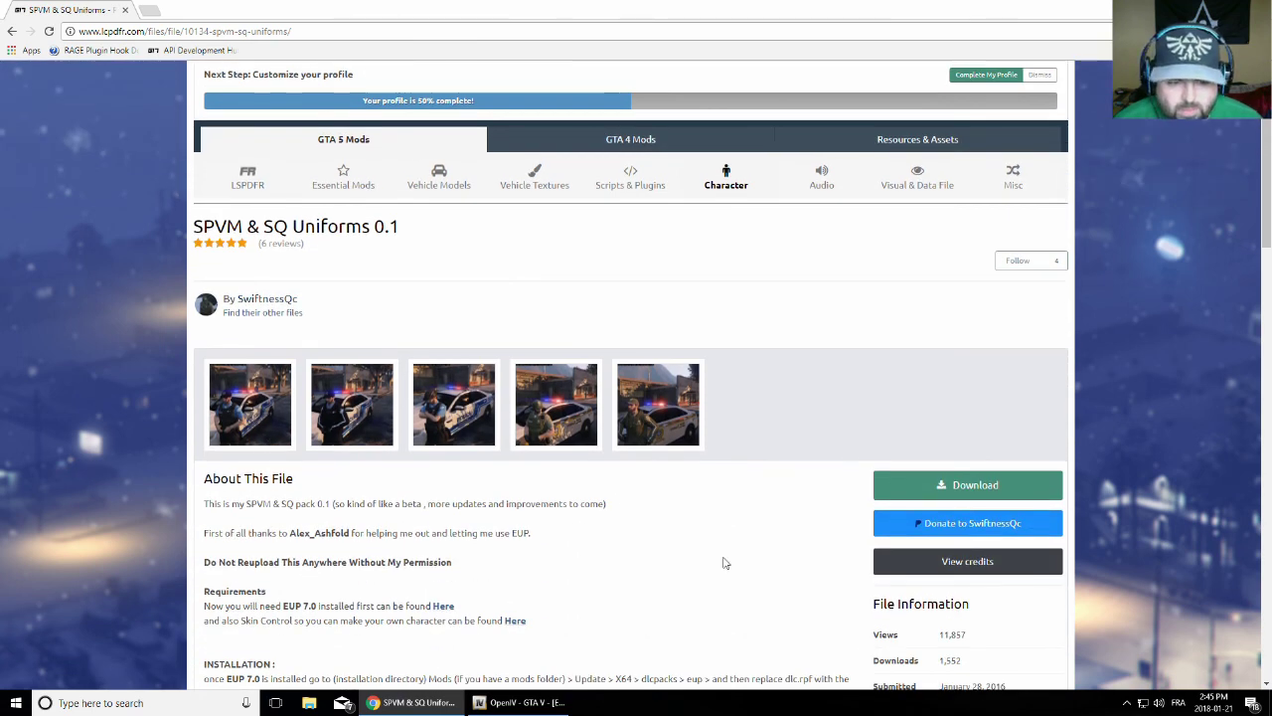
Download the SPVM & SQ Uniforms file, completing the CAPTCHA security check with the displayed code
left_click(974, 493)
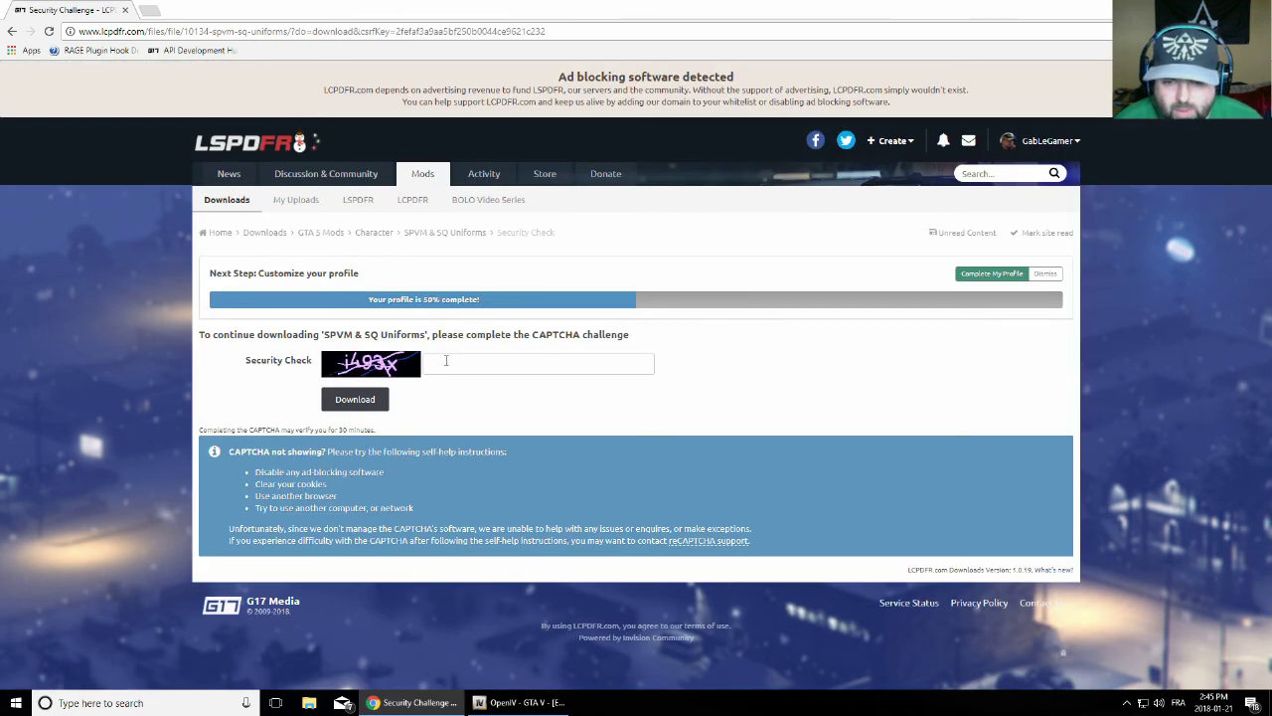
left_click(445, 361)
type("i493x")
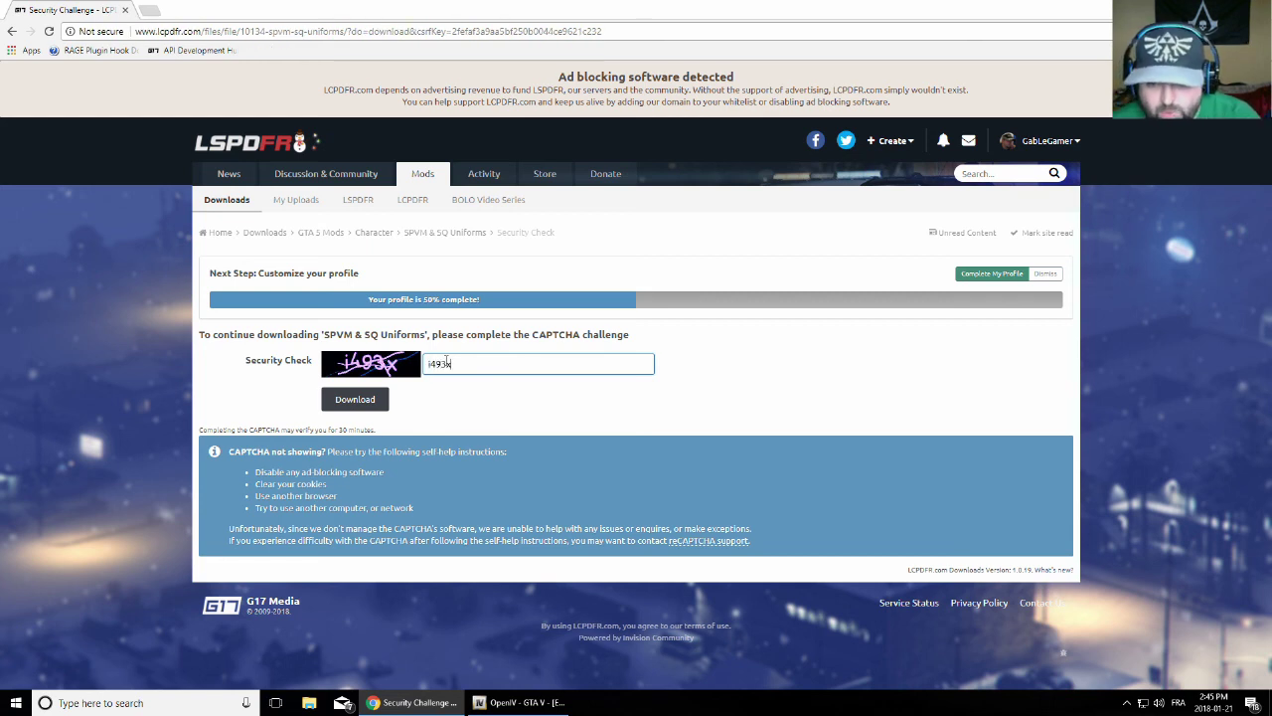
left_click(378, 398)
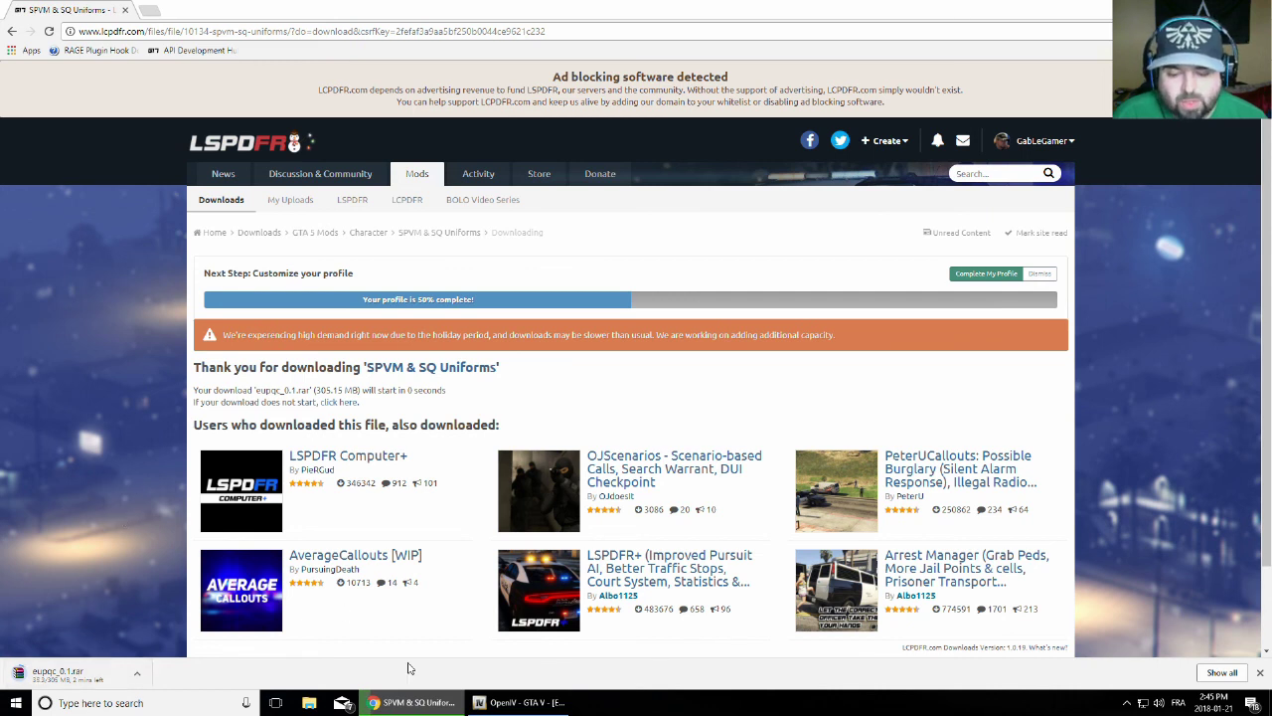
Switch to OpenIV, open the eup folder under MODS > update > update.rpf > x64, and narrow the folder tree
left_click(521, 701)
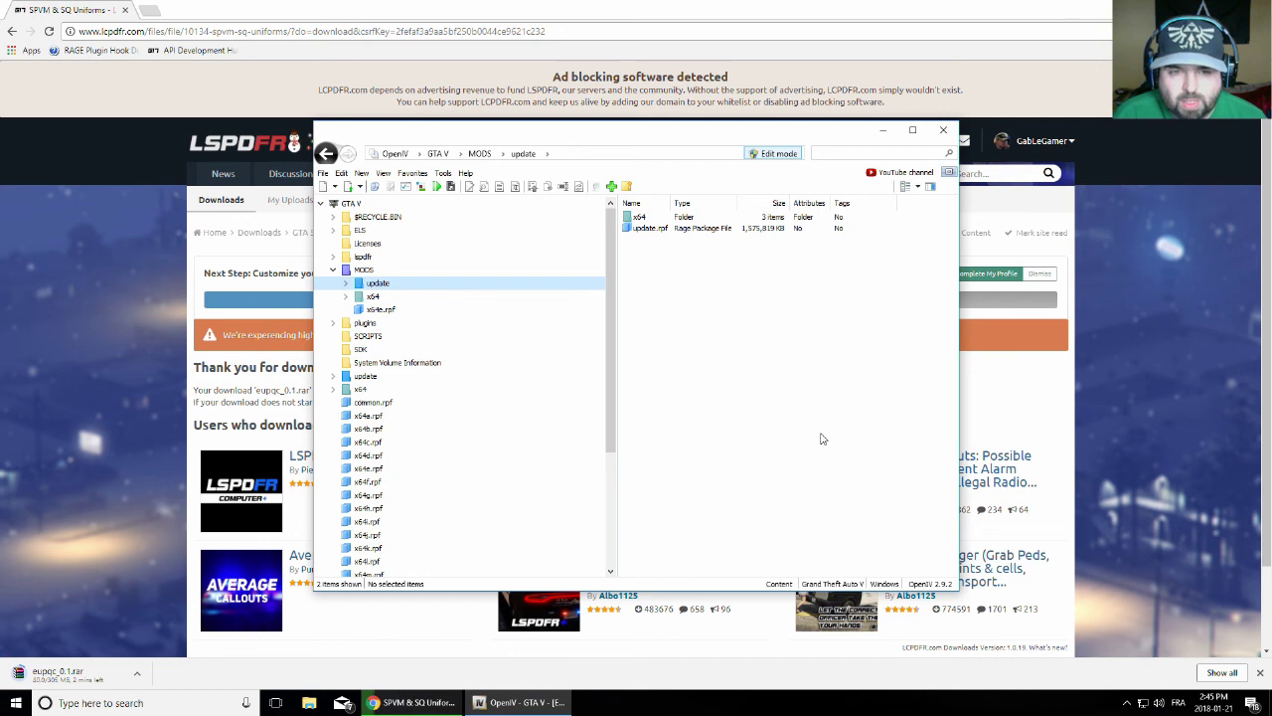
left_click(333, 271)
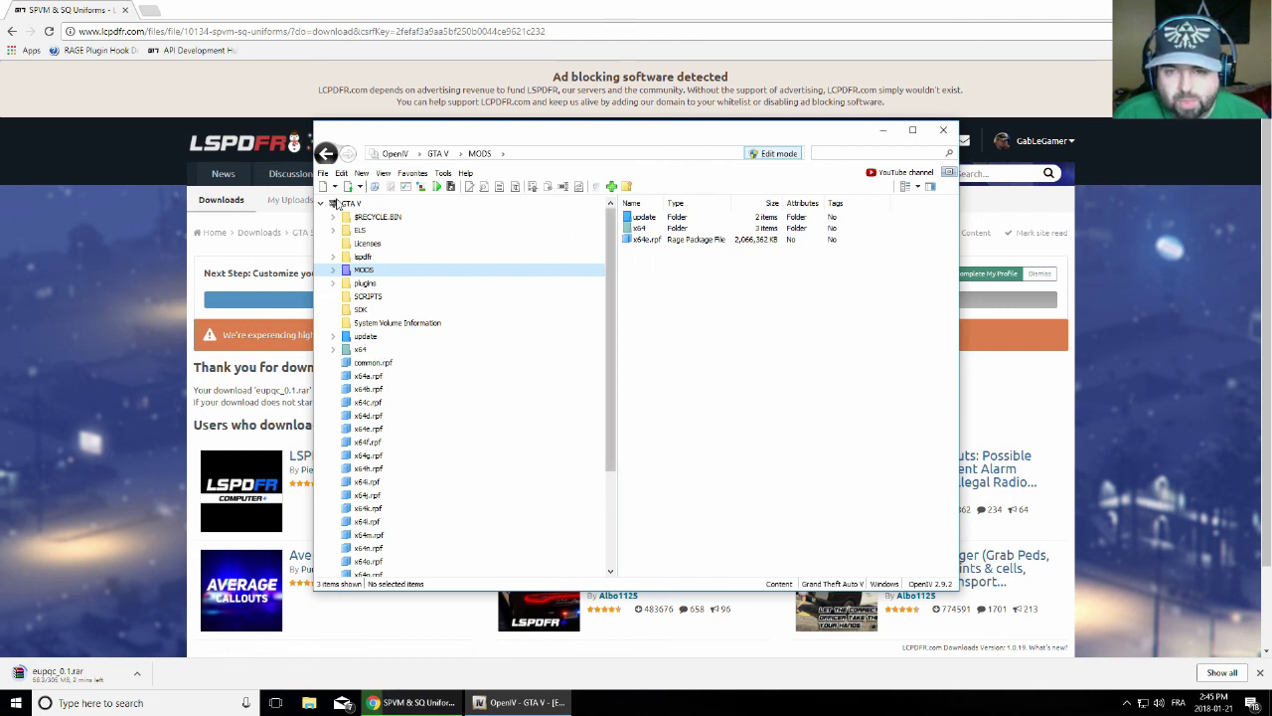
left_click(334, 271)
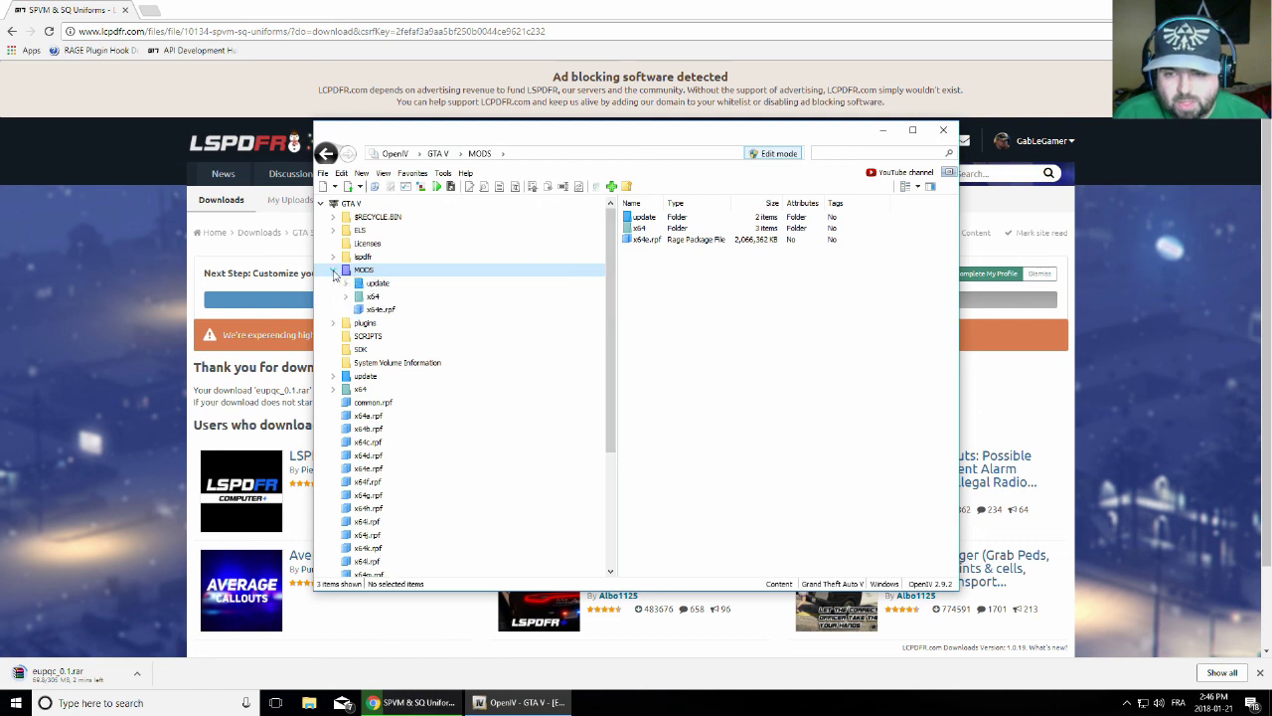
left_click(346, 284)
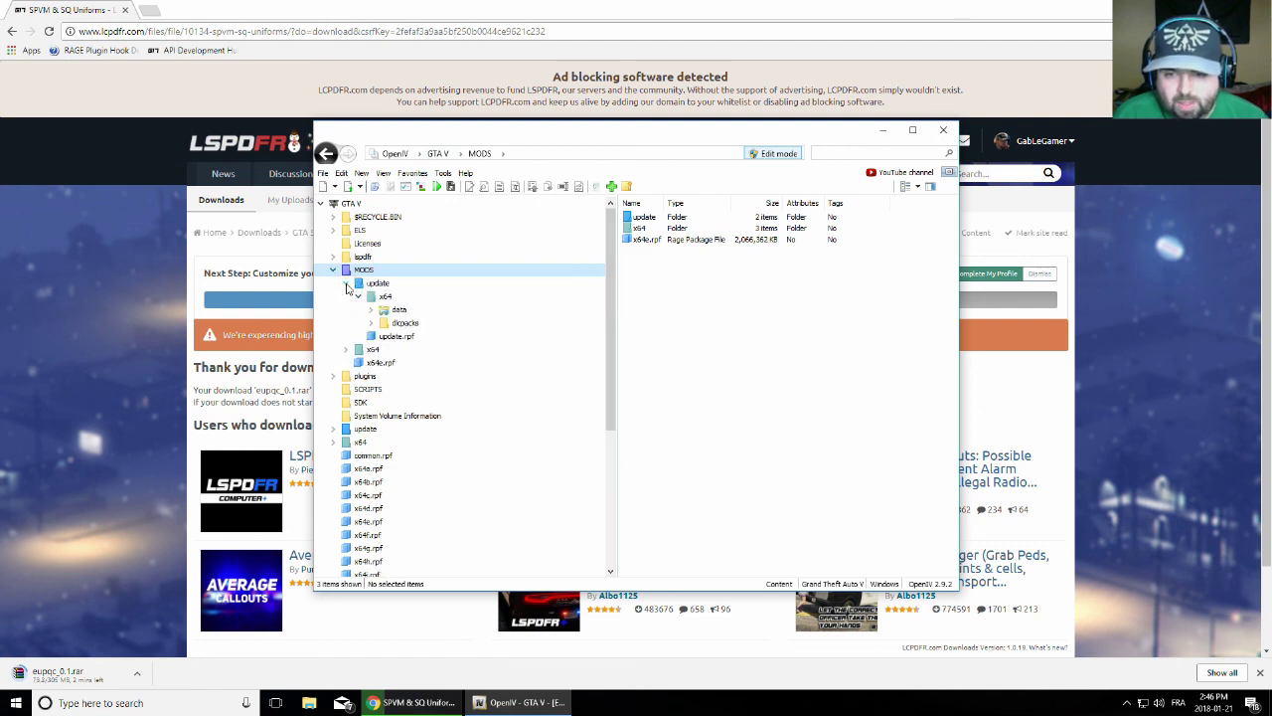
left_click(359, 296)
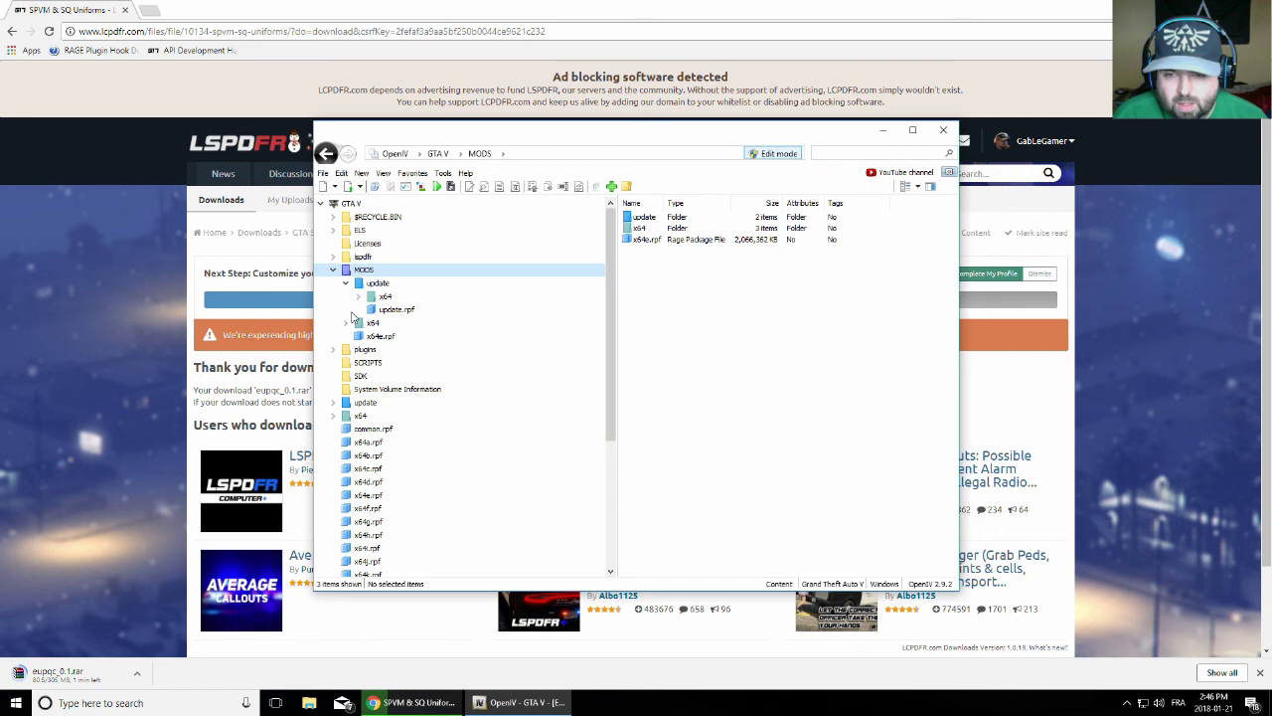
left_click(402, 311)
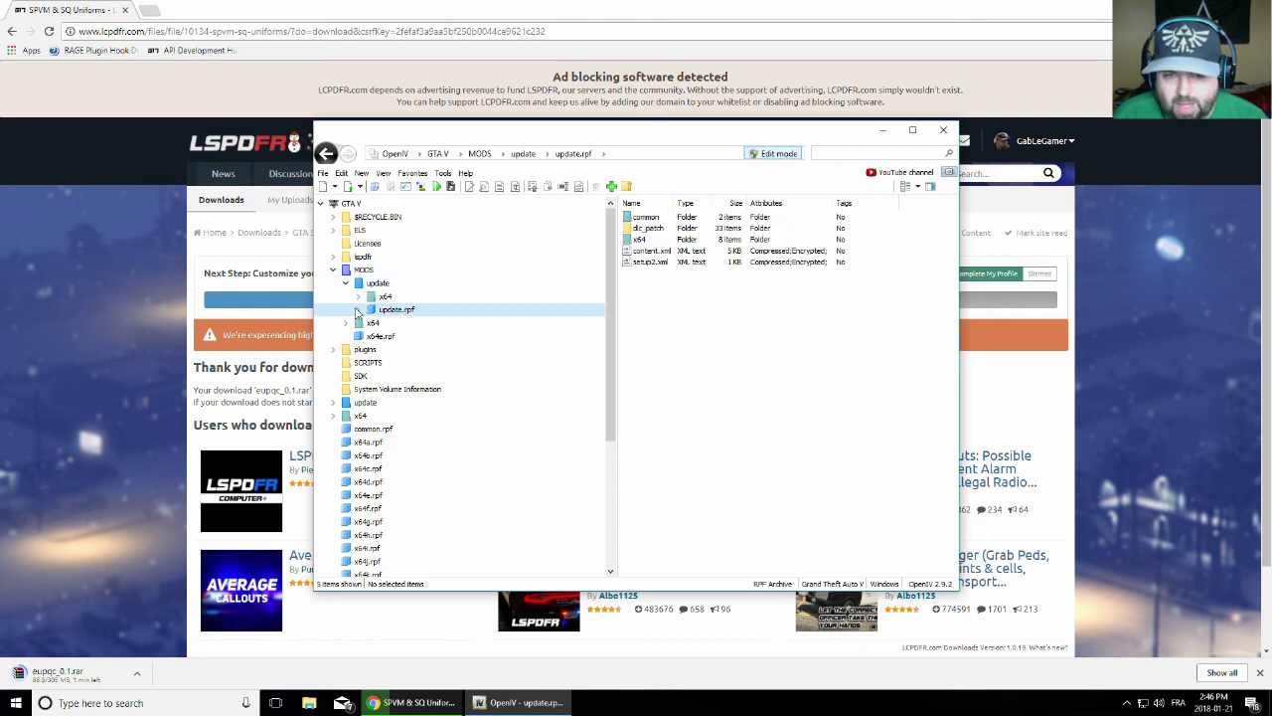
left_click(358, 311)
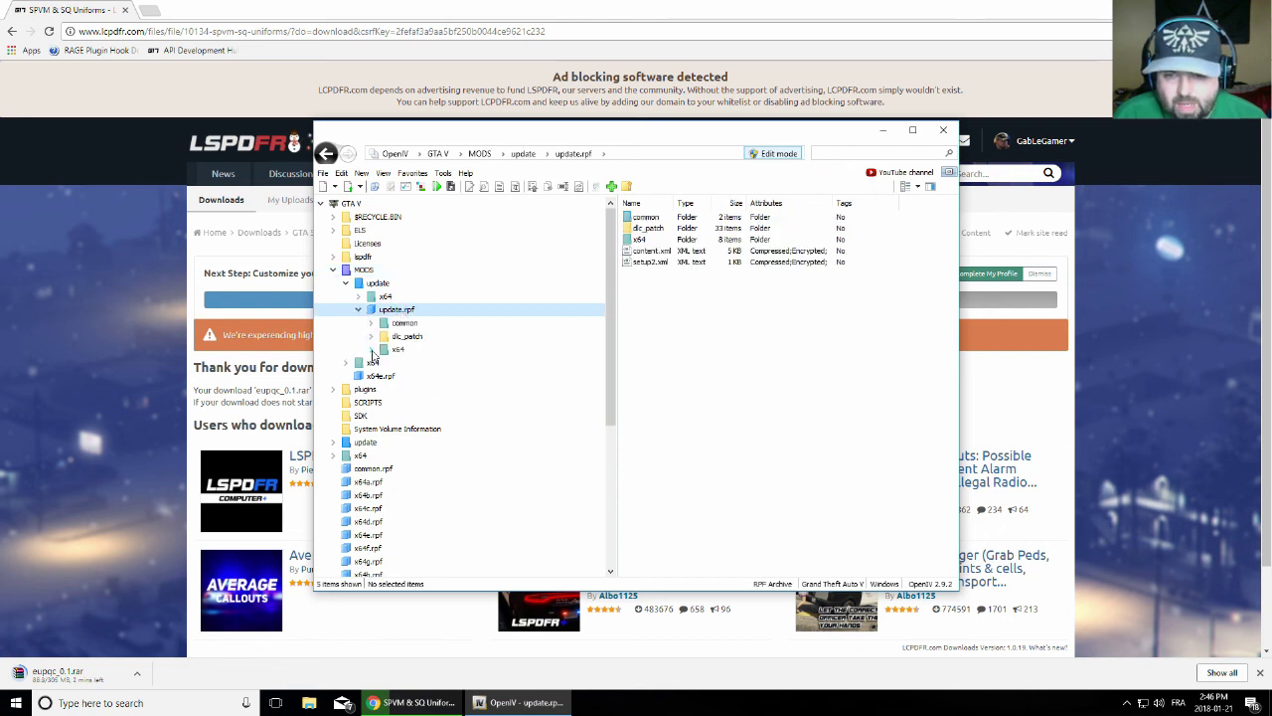
left_click(371, 350)
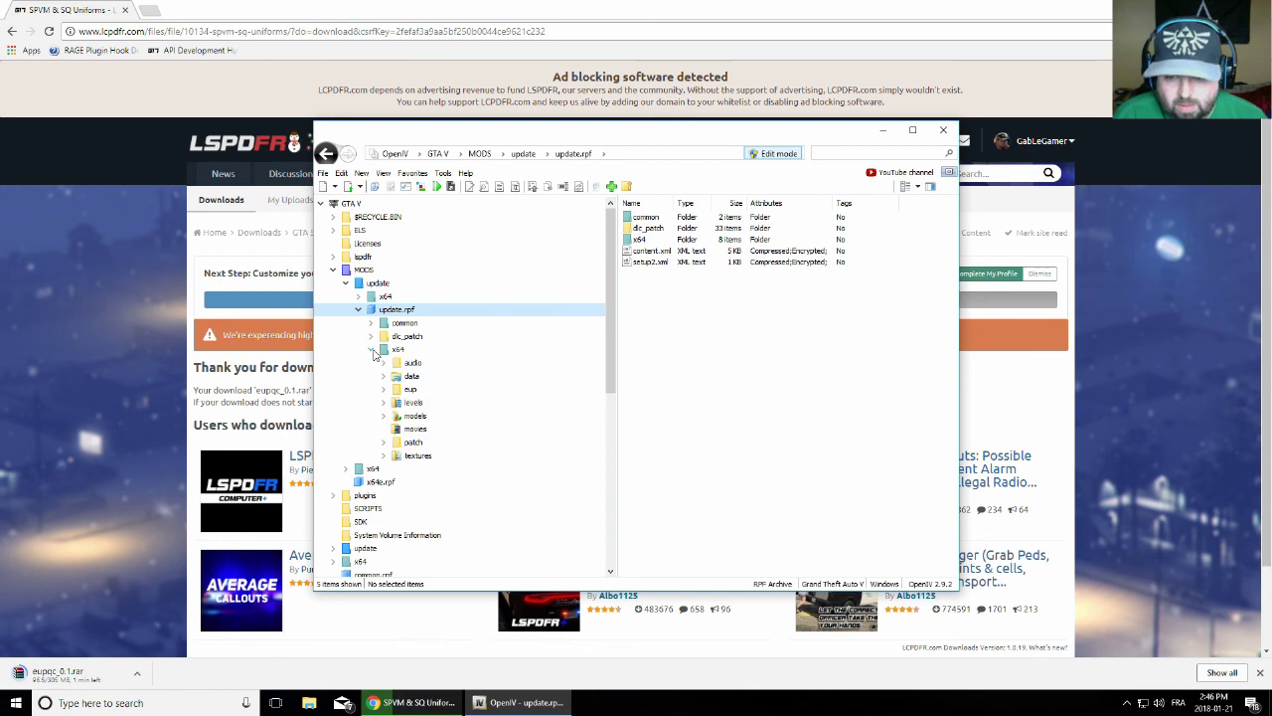
left_click(412, 391)
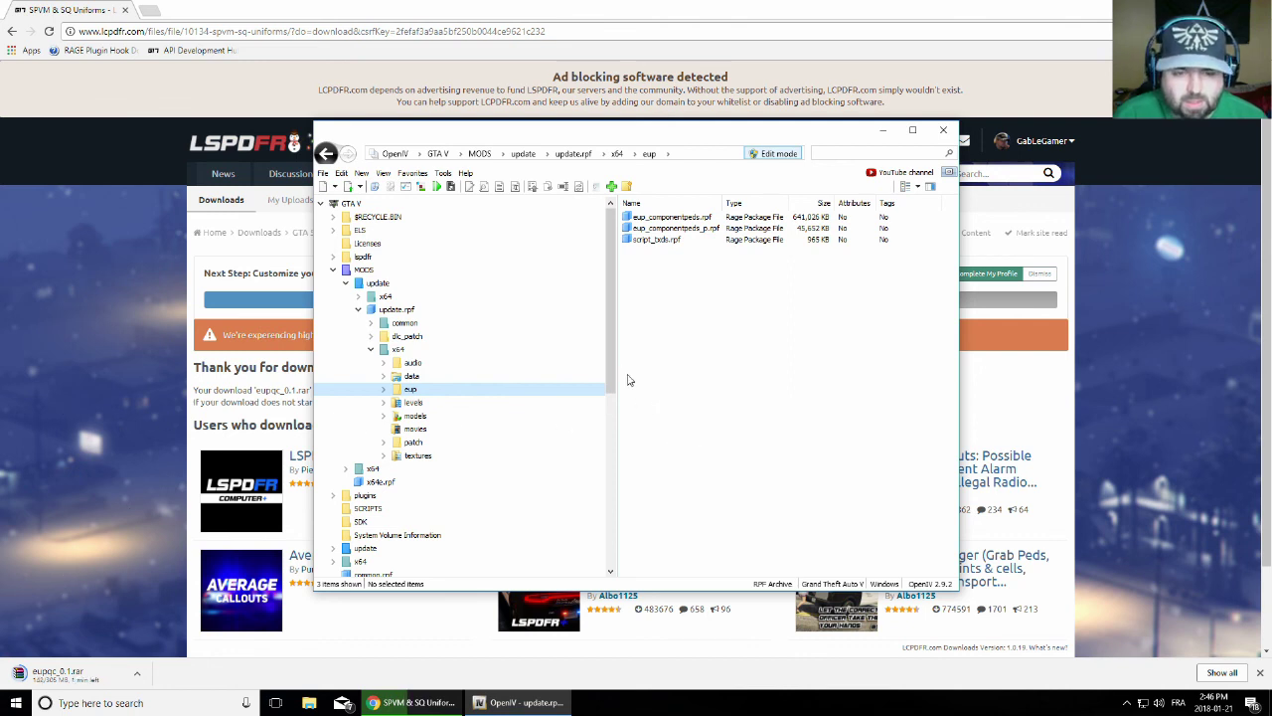
left_click_drag(617, 358, 492, 390)
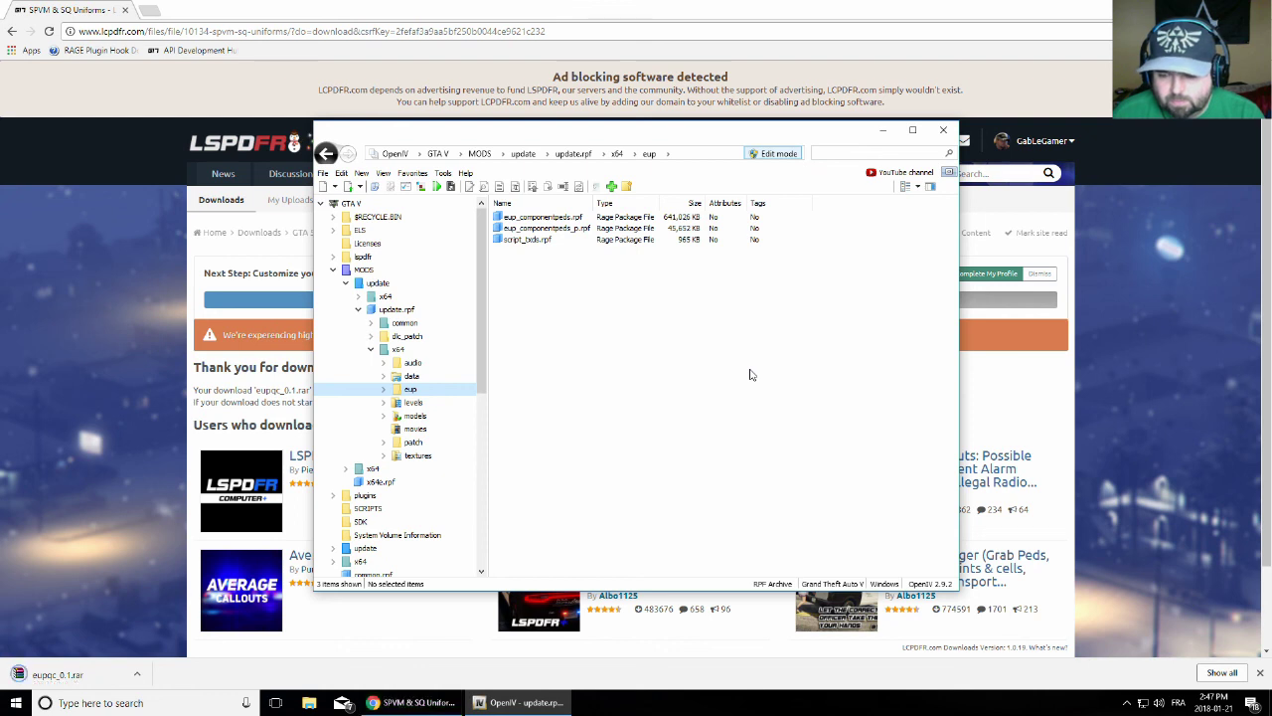
Open the downloaded eupqc_0.1.rar in WinRAR, close Chrome and the licence reminder, and open the archive's eupqc folder
left_click(97, 682)
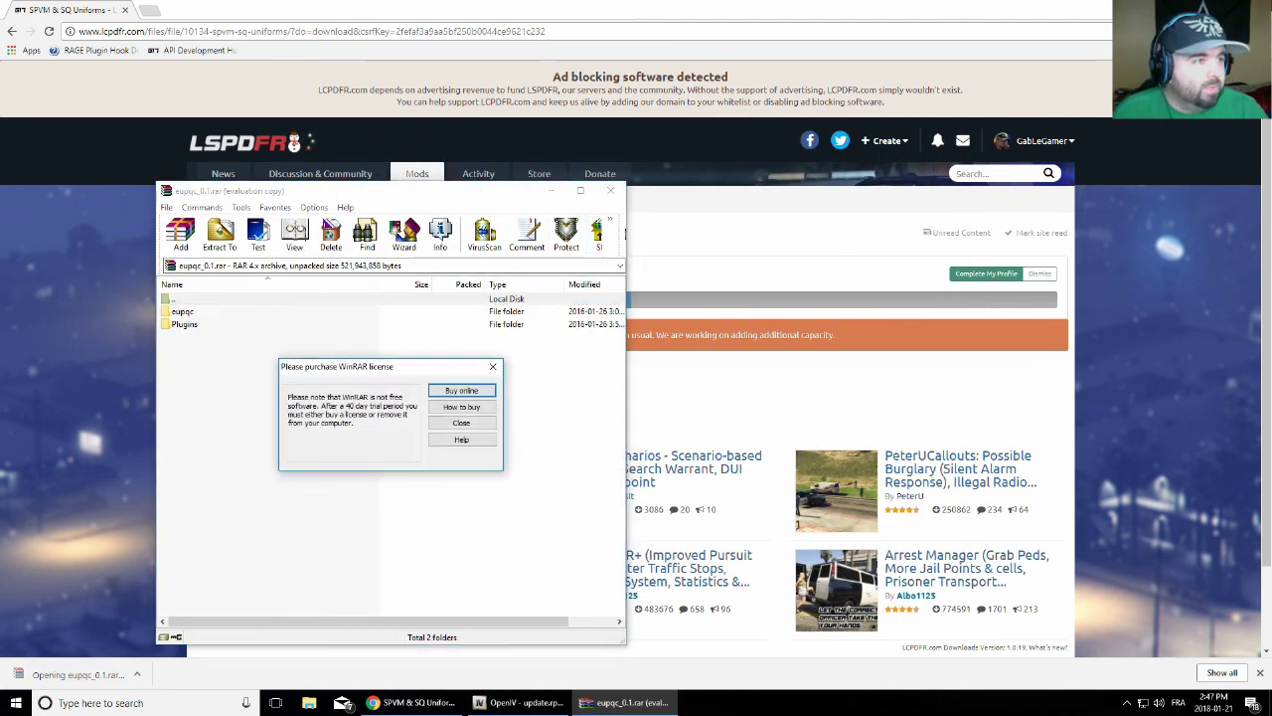
left_click(841, 58)
key("alt+F4")
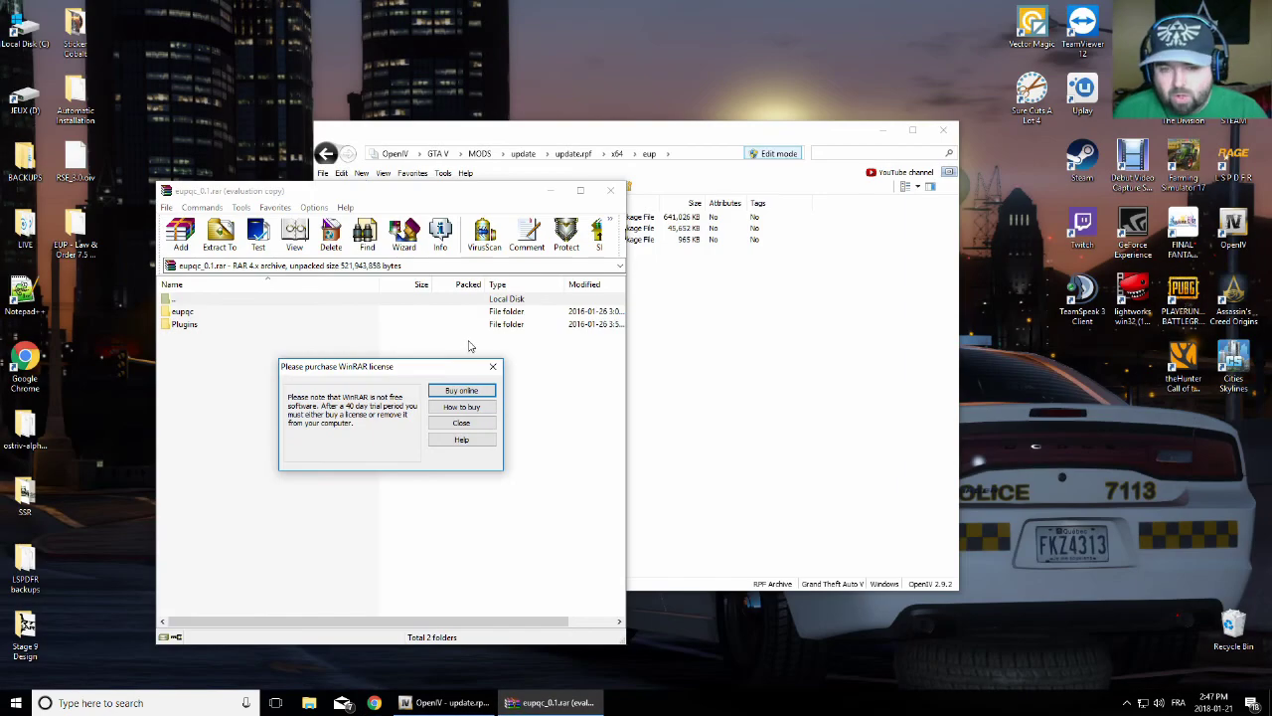
left_click(461, 423)
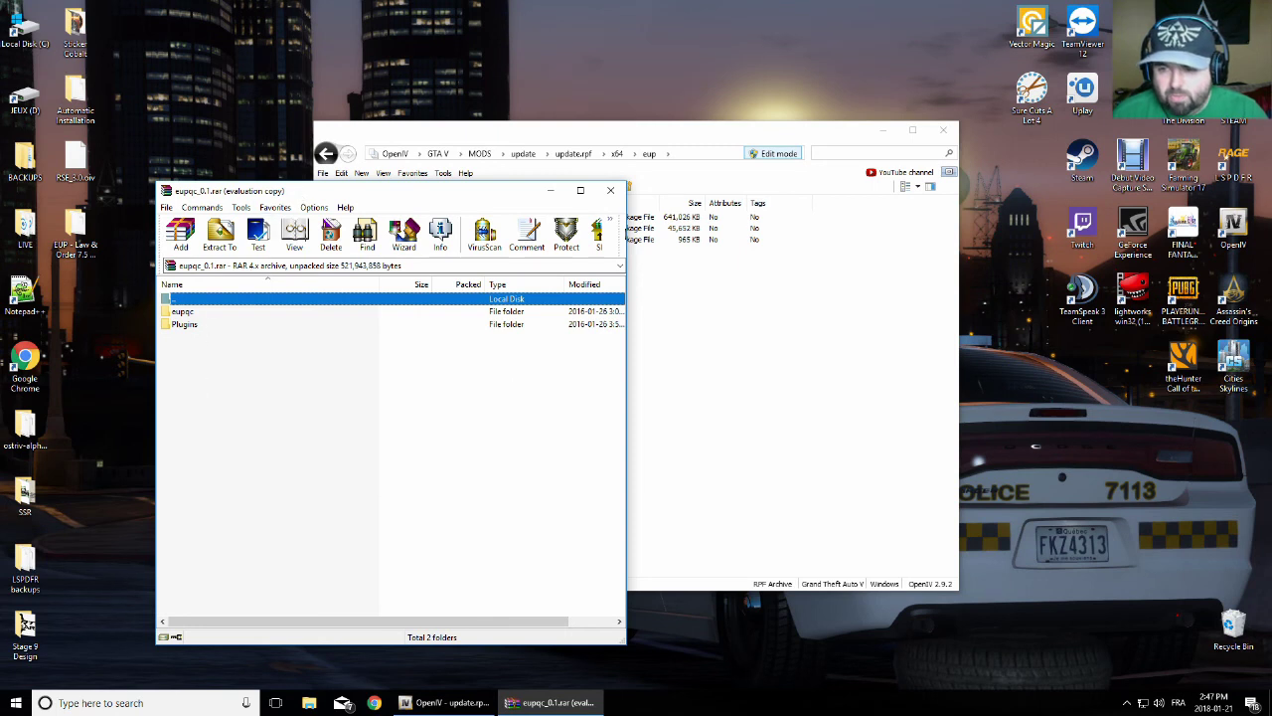
left_click_drag(295, 196, 226, 191)
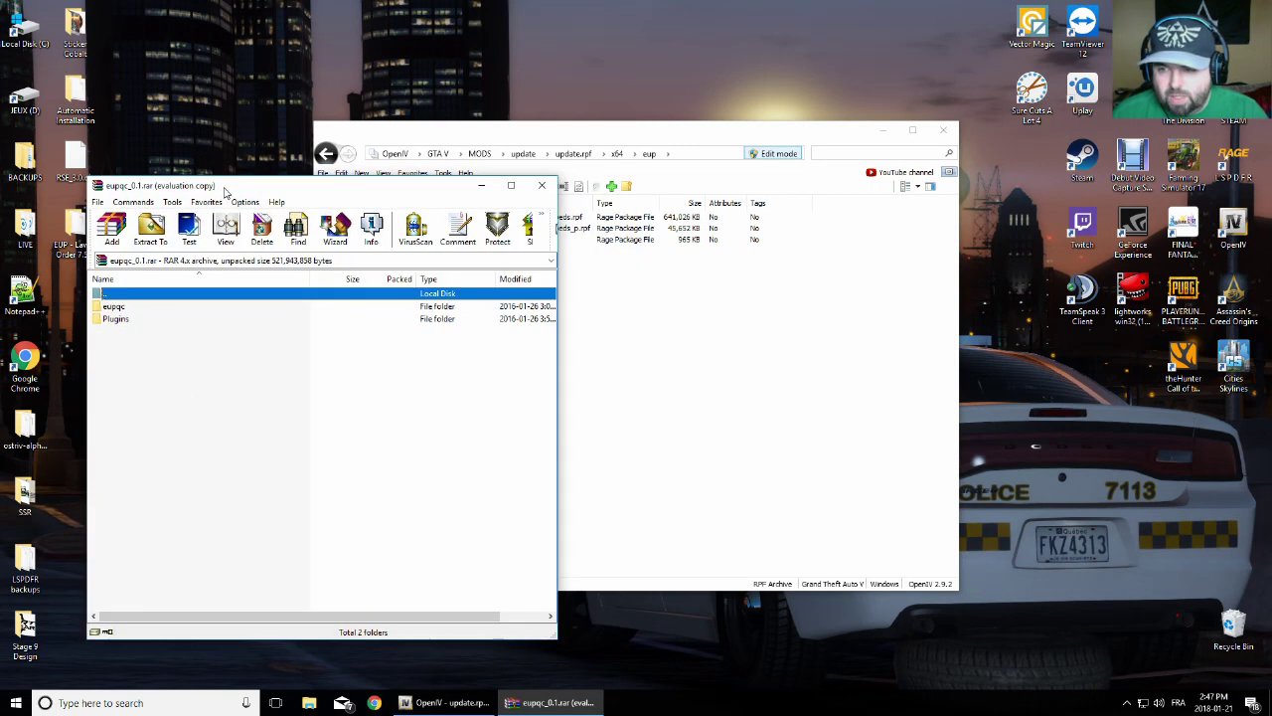
double_click(123, 310)
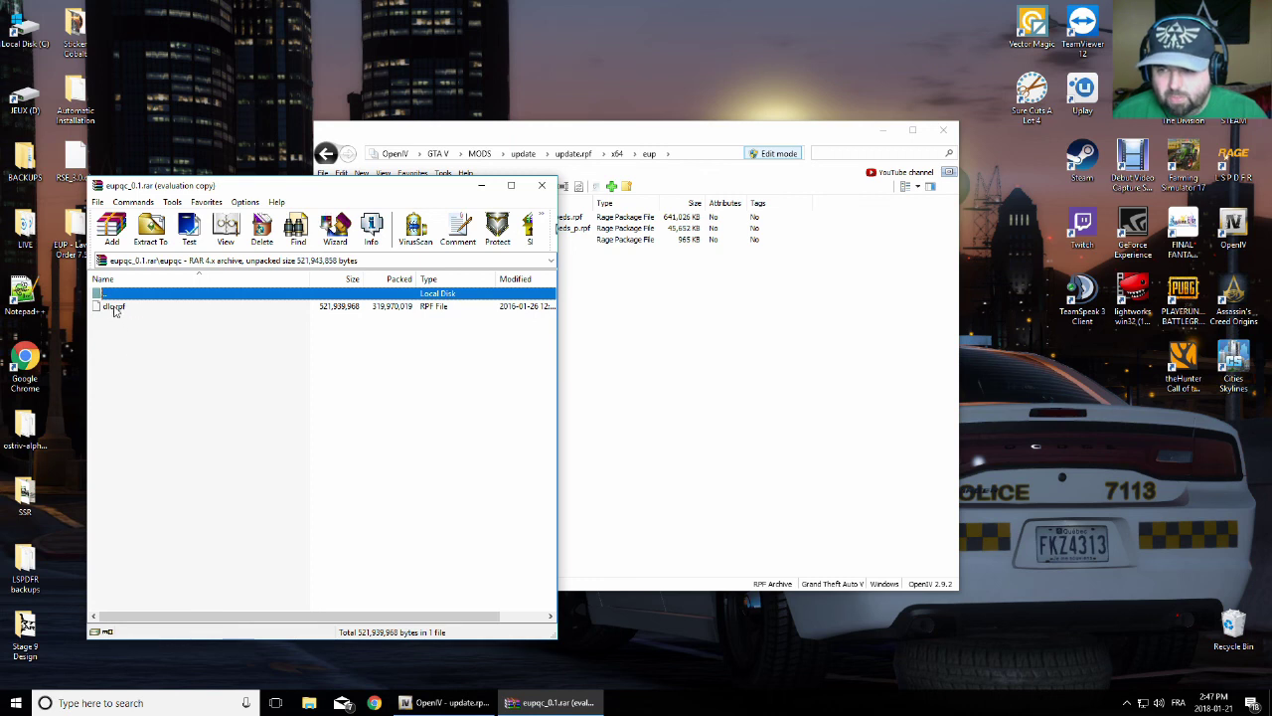
Place the OpenIV window beside the archive and add dlc.rpf from the archive to the eup folder
left_click_drag(564, 137, 842, 139)
left_click(116, 308)
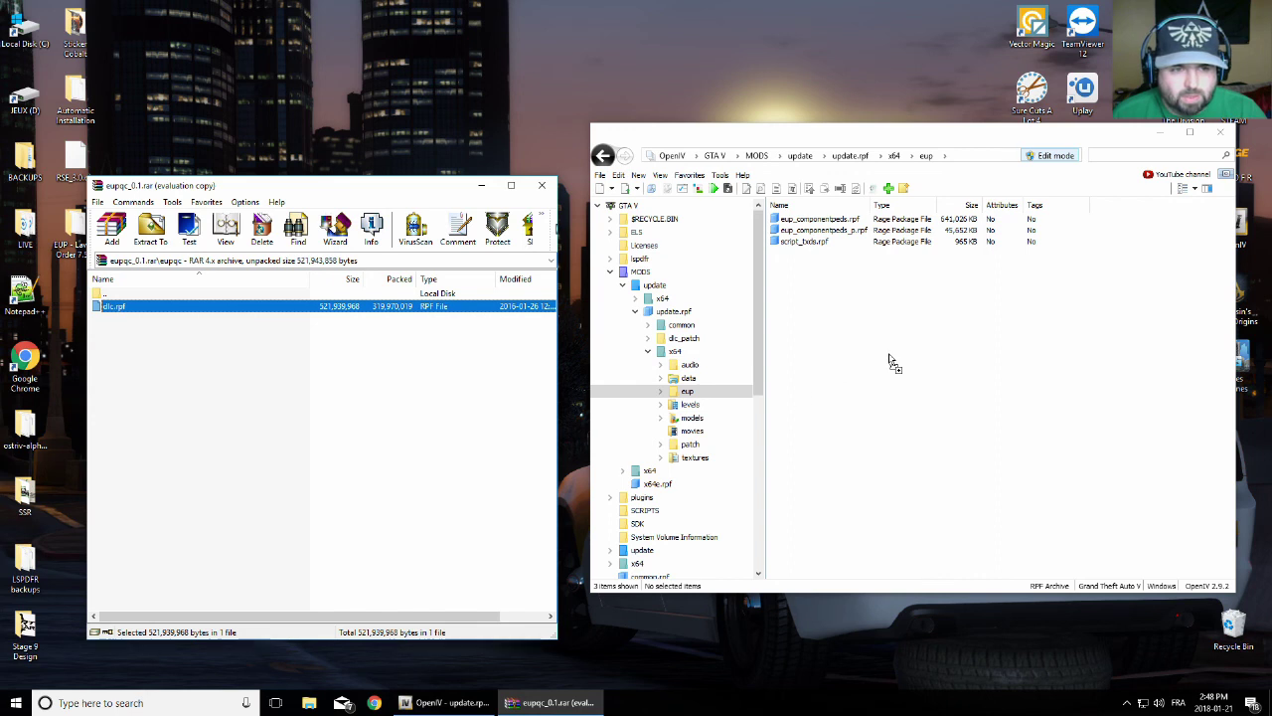
left_click_drag(894, 363, 824, 463)
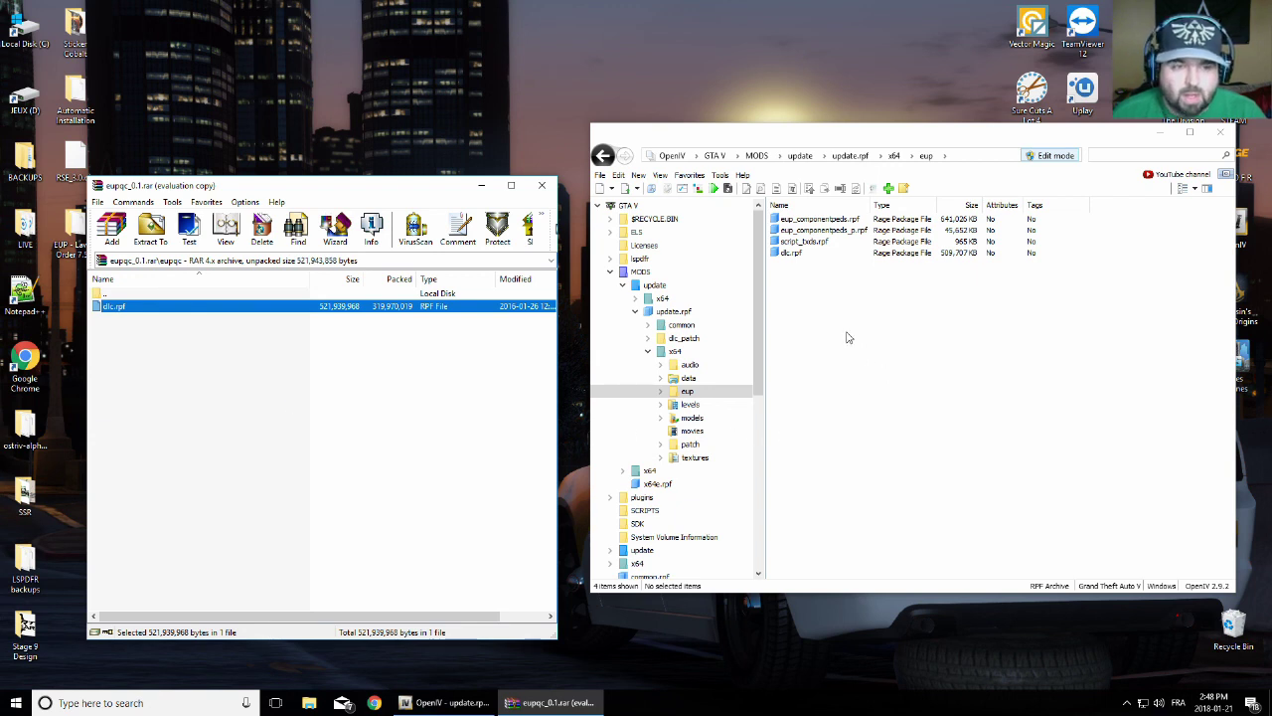
Open x64 > models > cdimages inside dlc.rpf and compare its package files with those in the eup folder
double_click(789, 253)
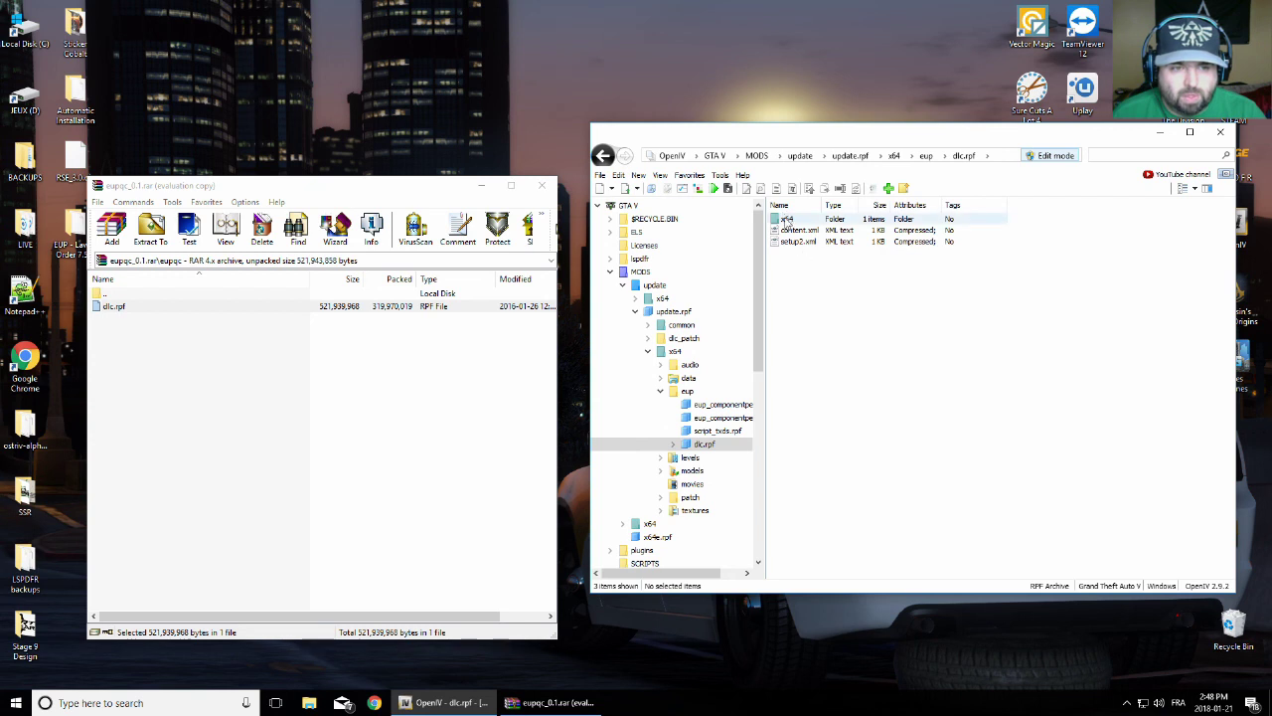
double_click(787, 221)
double_click(790, 222)
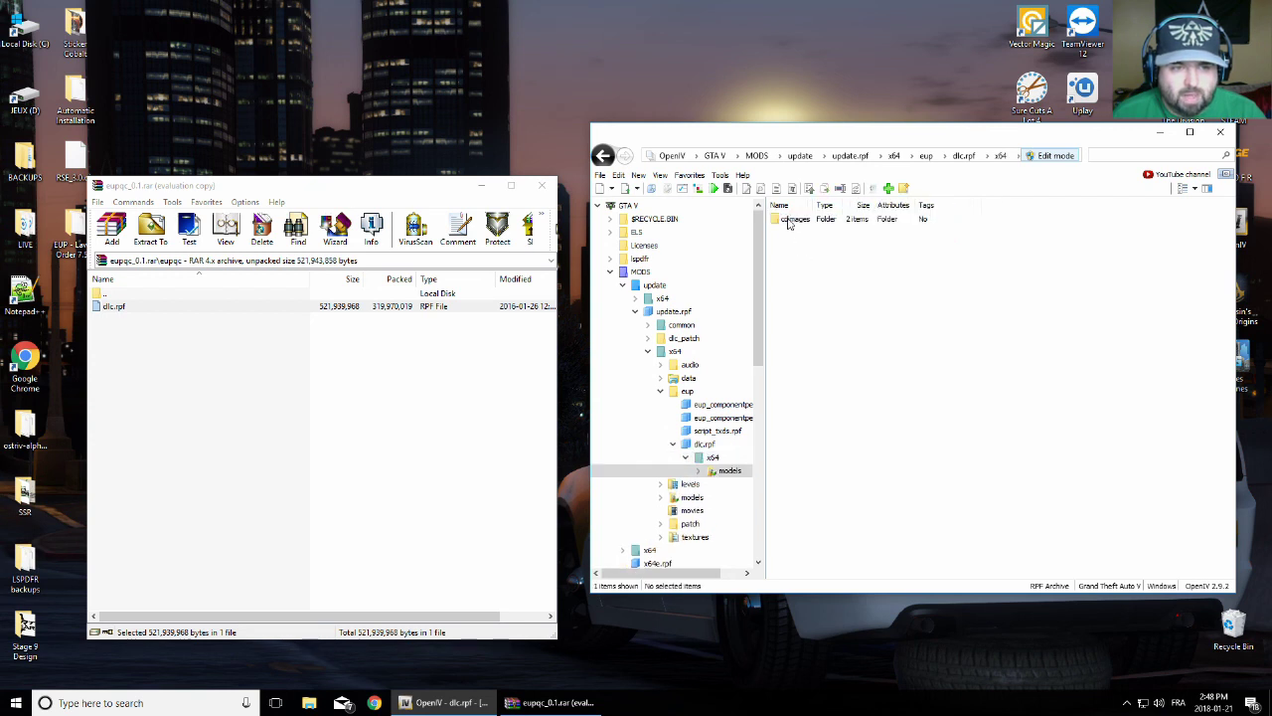
double_click(790, 223)
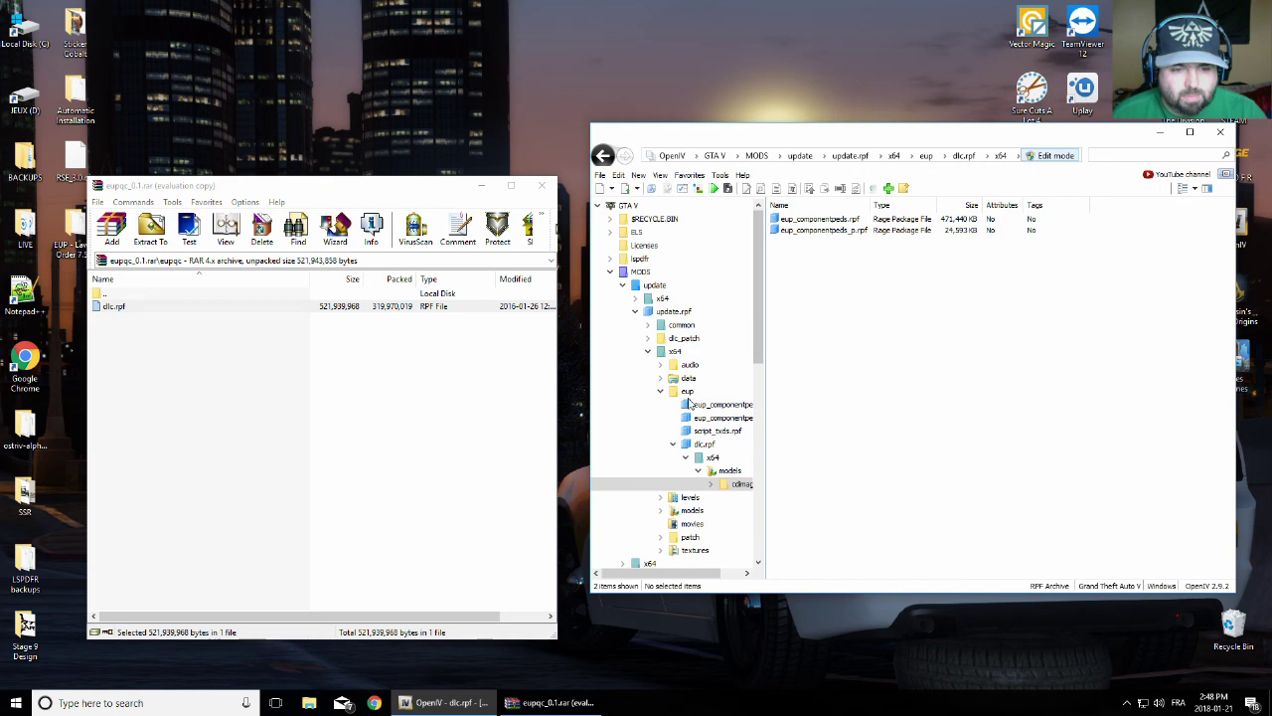
left_click(692, 393)
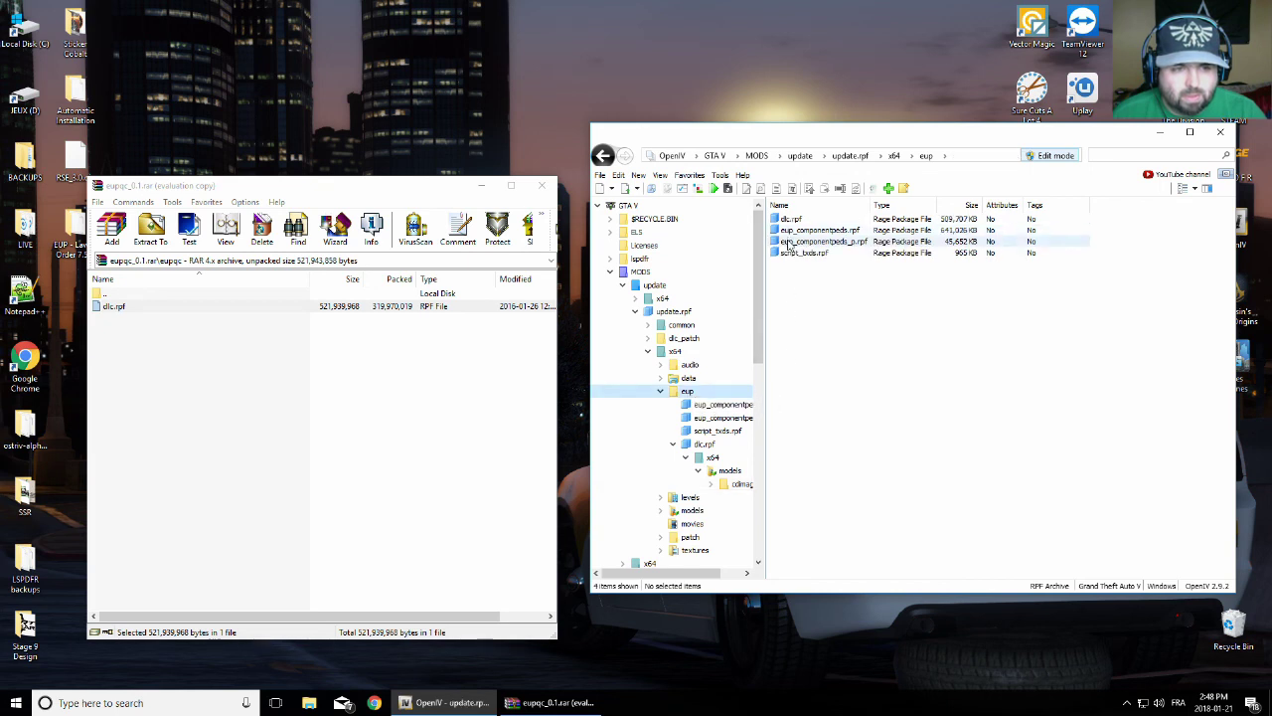
left_click(734, 487)
Extract eup_componentpeds.rpf and eup_componentpeds_p.rpf from cdimages to the Desktop, and close the WinRAR archive
left_click(819, 230)
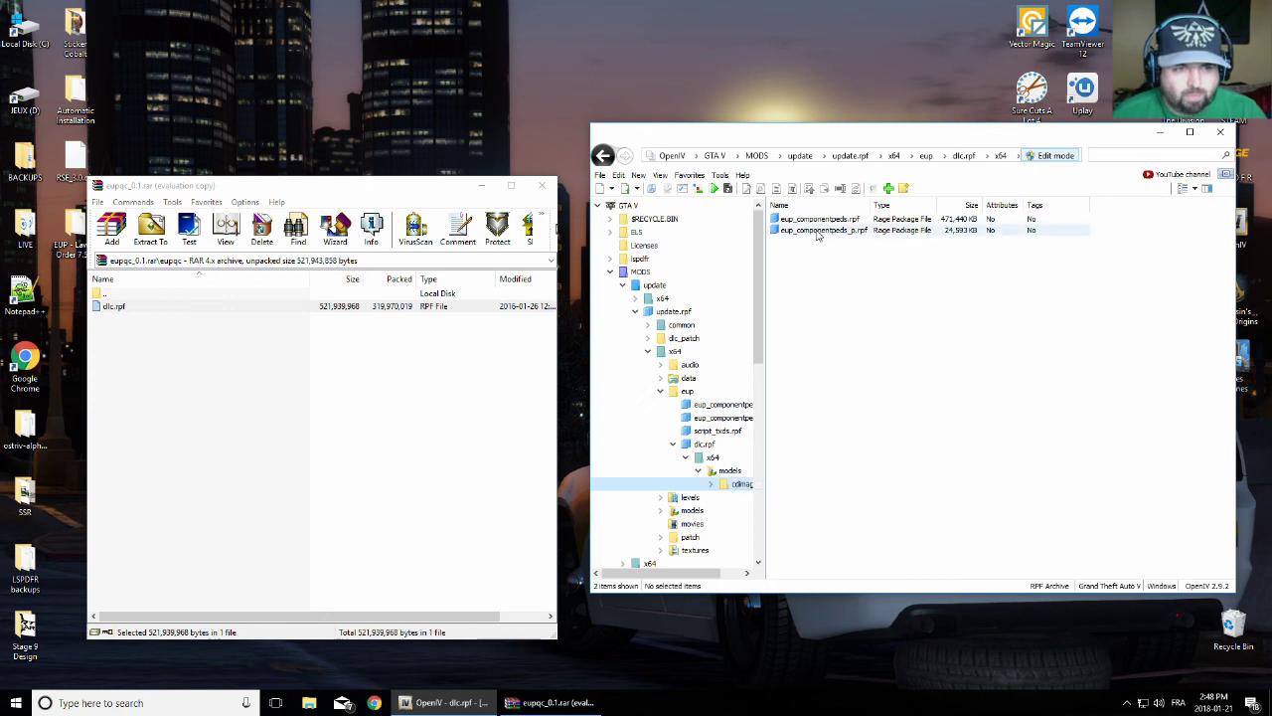
left_click(819, 222, "shift")
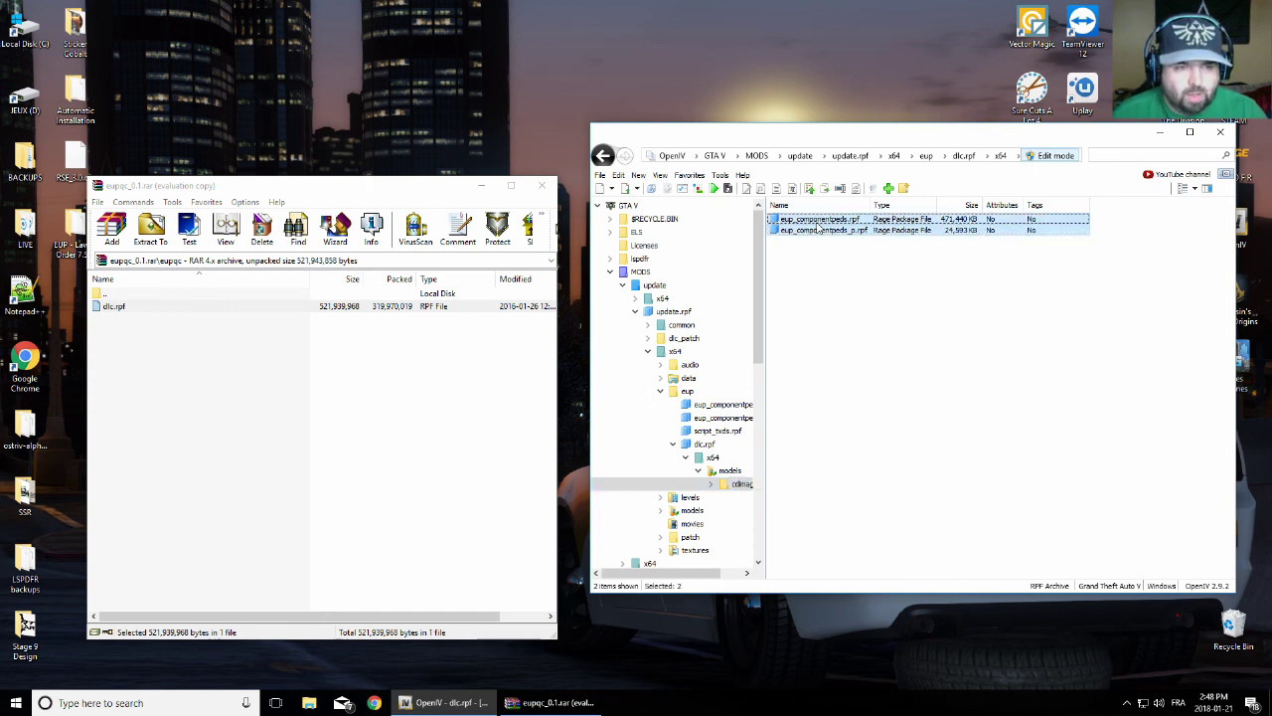
right_click(819, 229)
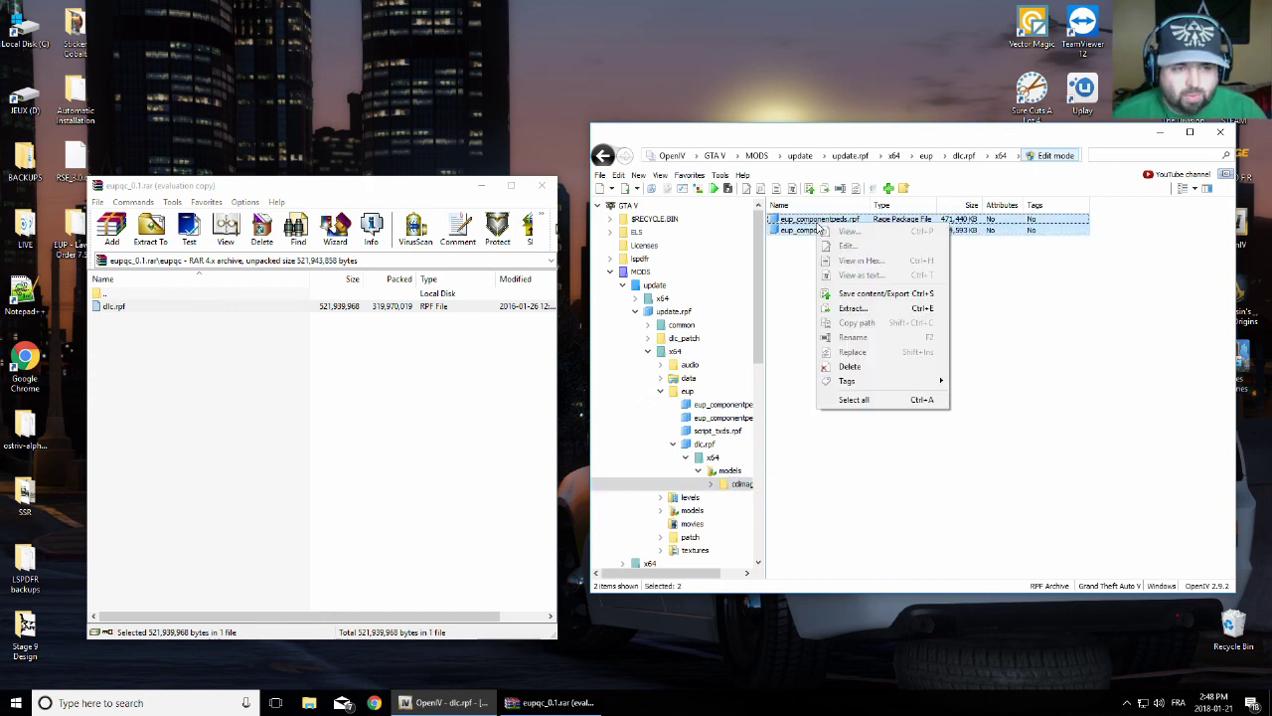
left_click(852, 309)
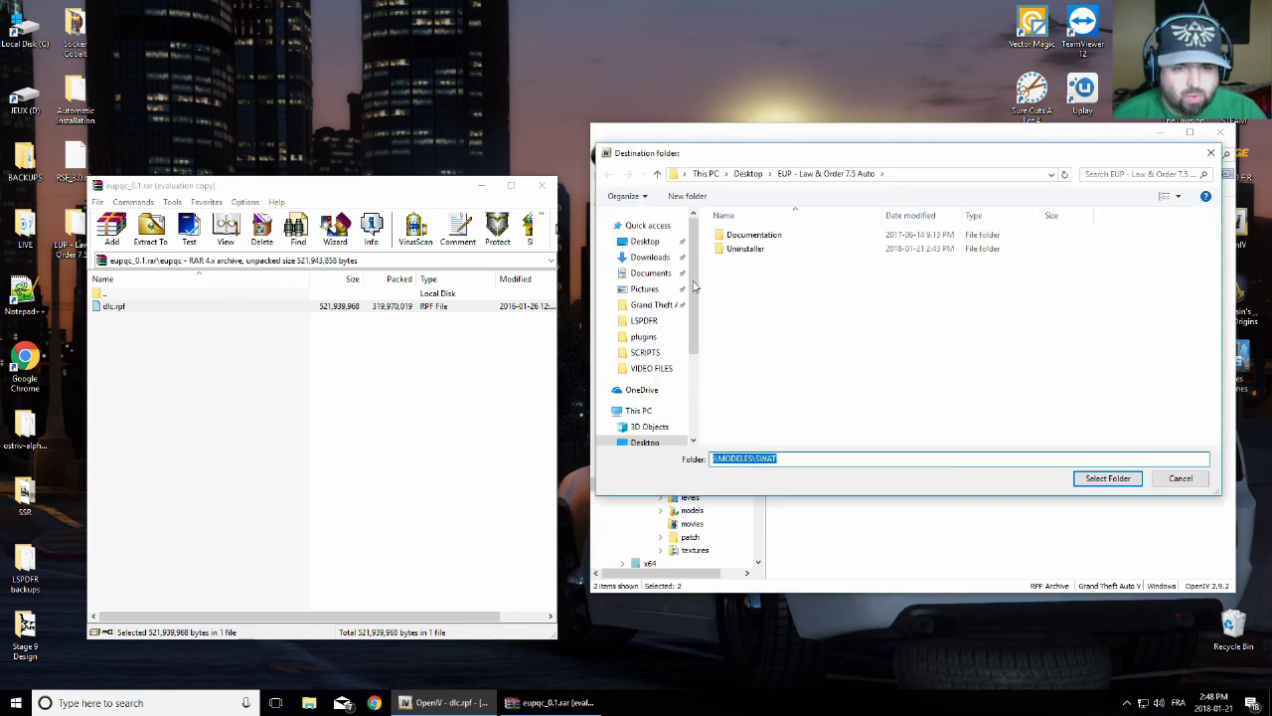
left_click(641, 242)
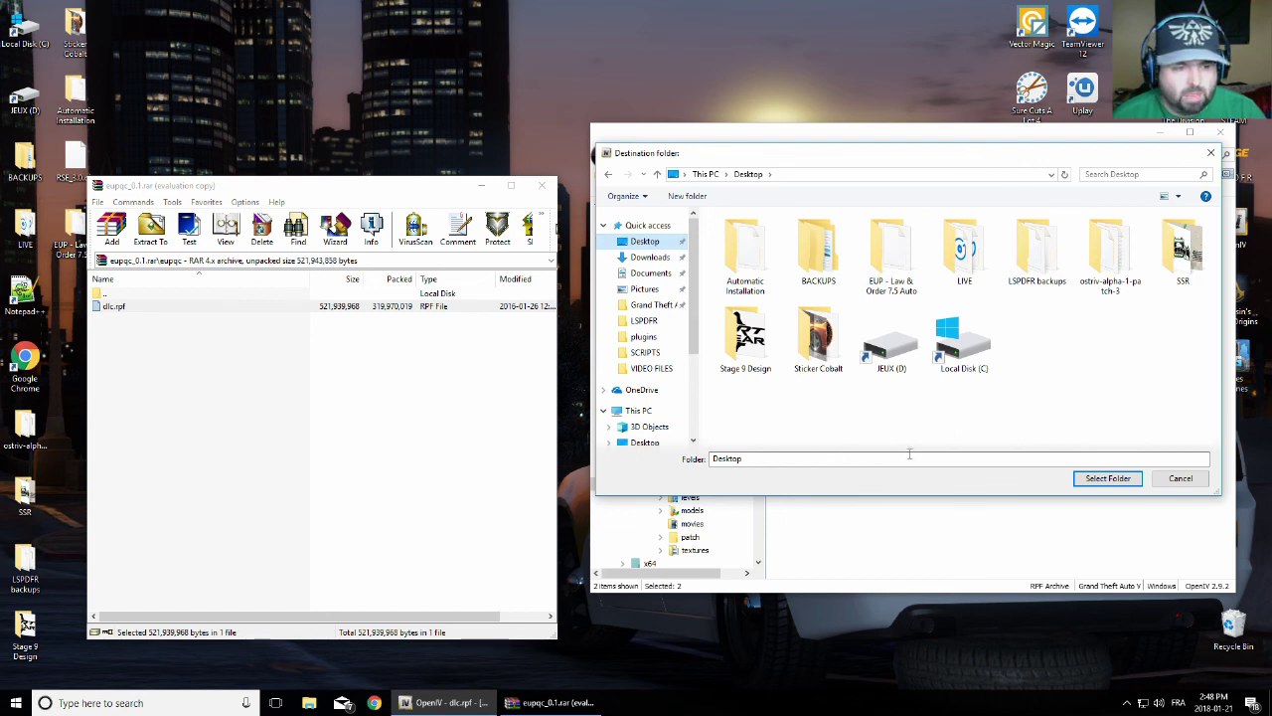
left_click(1106, 478)
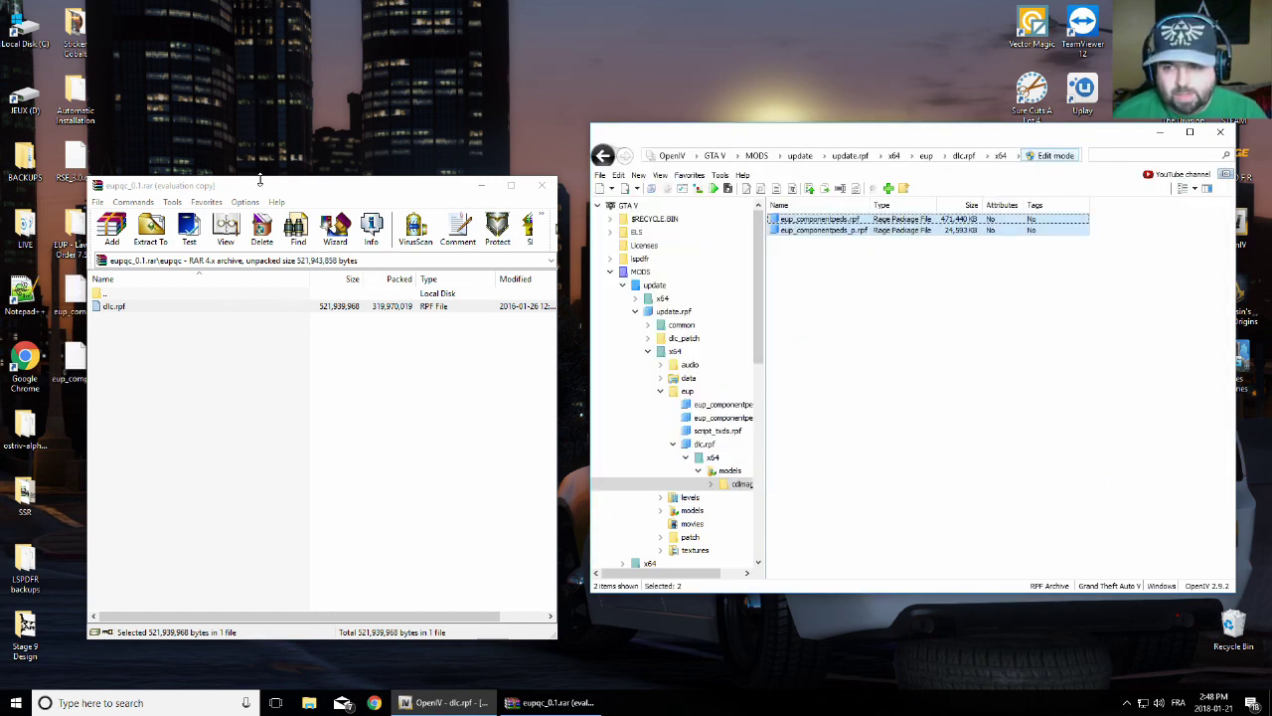
left_click(542, 186)
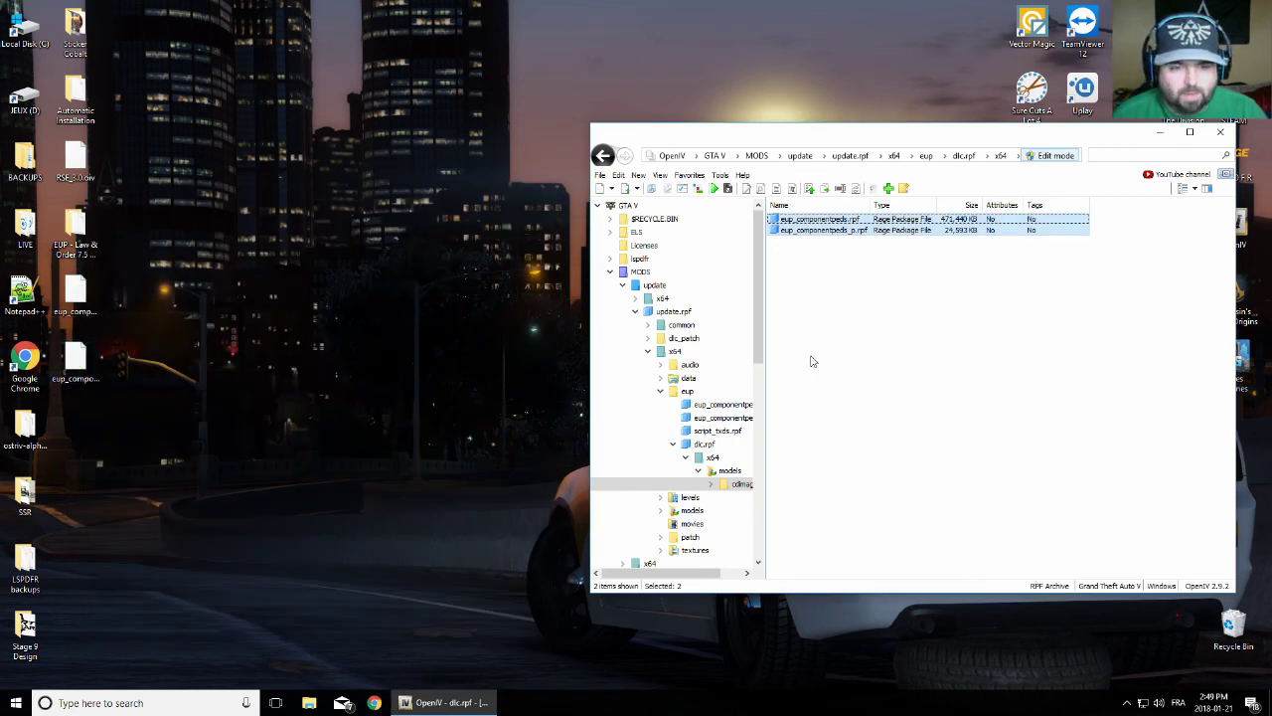
Delete dlc.rpf from the eup folder of update.rpf
left_click(677, 392)
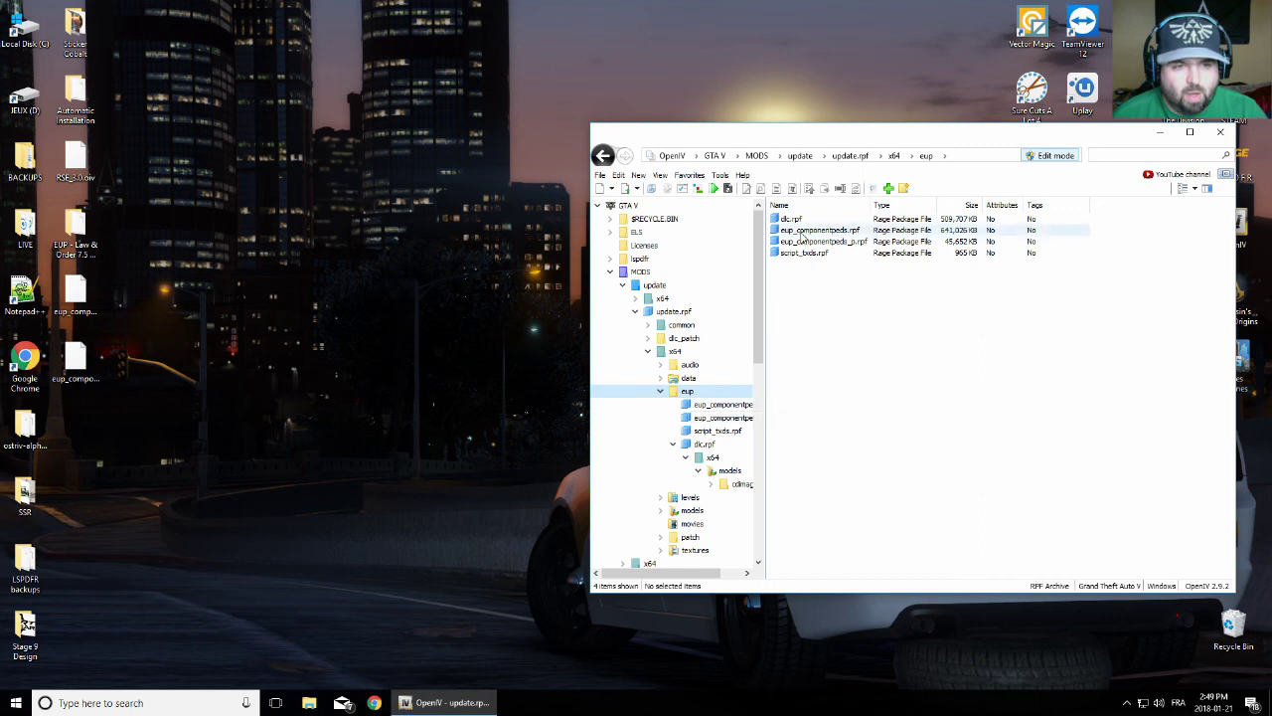
left_click(795, 221)
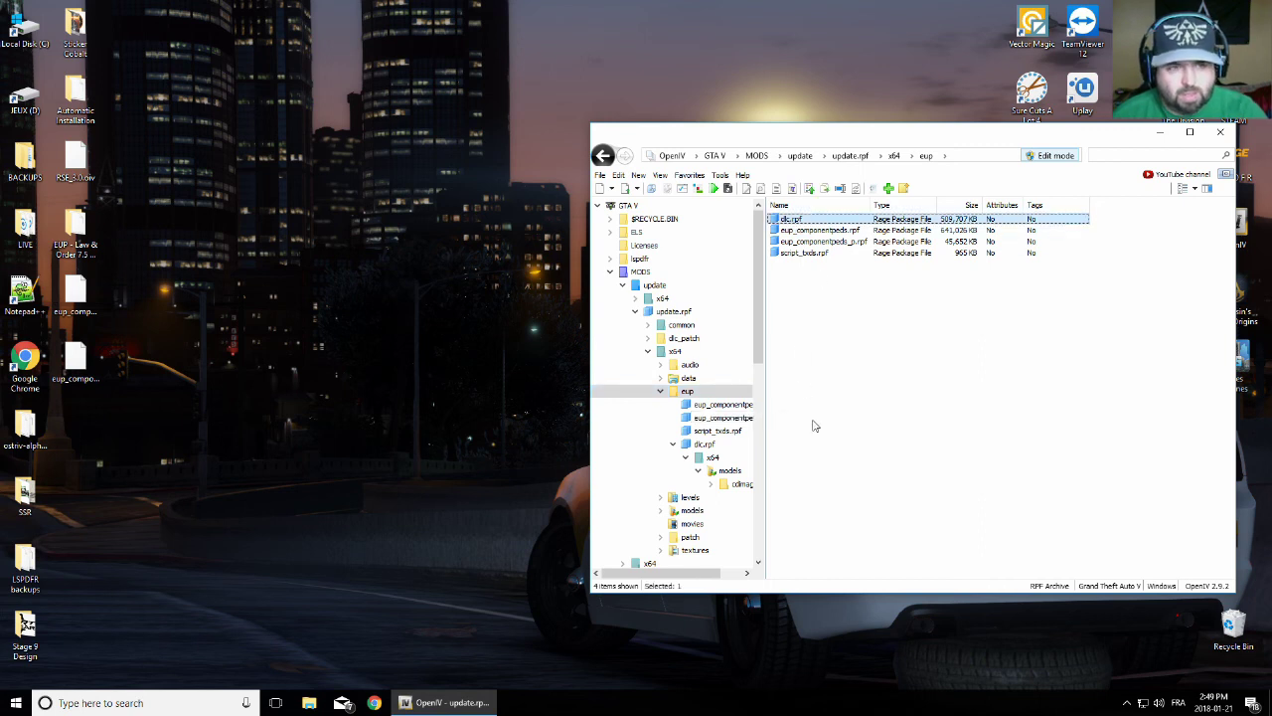
key("Delete")
Replace eup_componentpeds.rpf and eup_componentpeds_p.rpf in the eup folder with the two extracted copies from the desktop
left_click(676, 394)
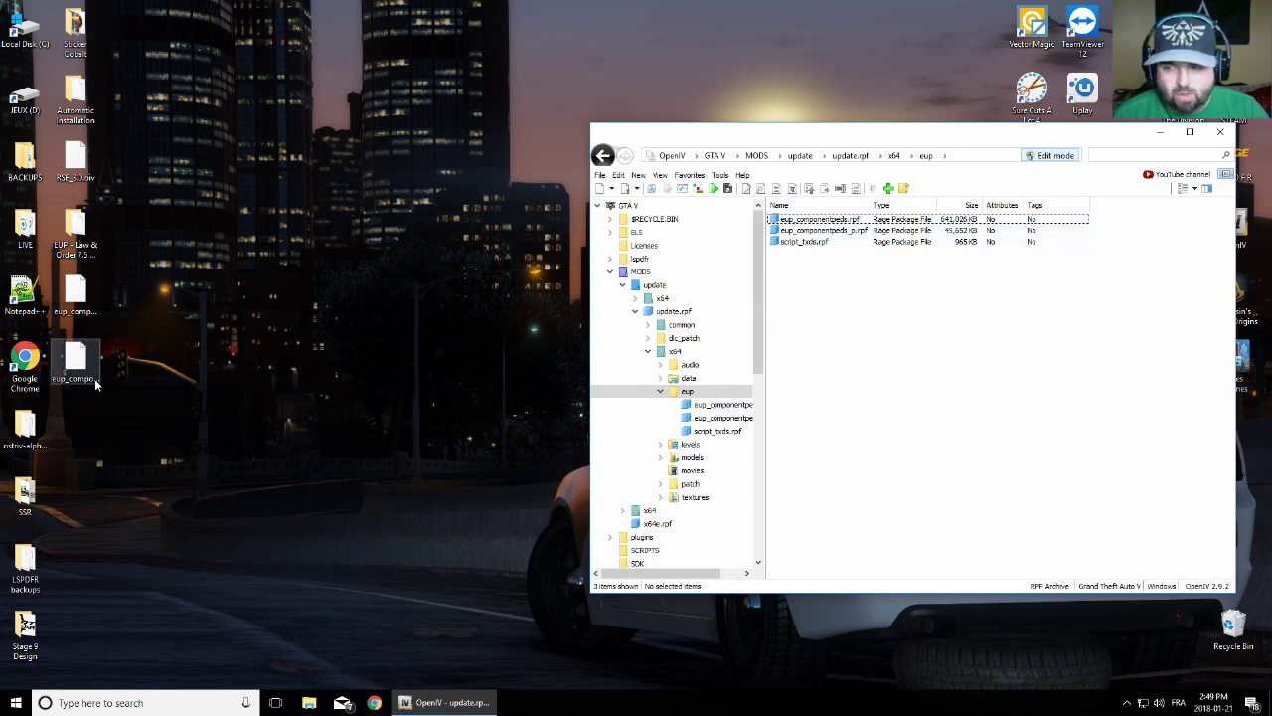
left_click_drag(113, 469, 44, 320)
left_click_drag(149, 411, 831, 448)
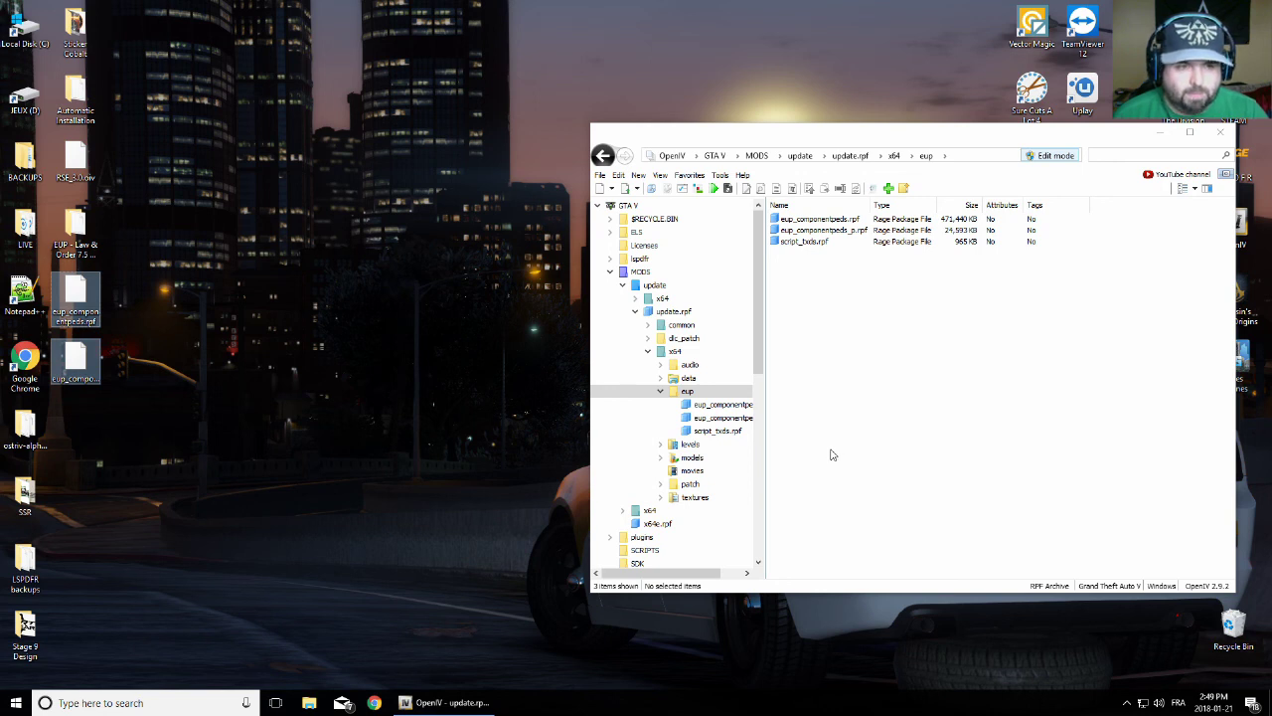
Open mp_f_freemode_01 inside eup_componentpeds.rpf and inspect the task_diff_003_c_uni.ytd texture, closing the preview when done
double_click(817, 219)
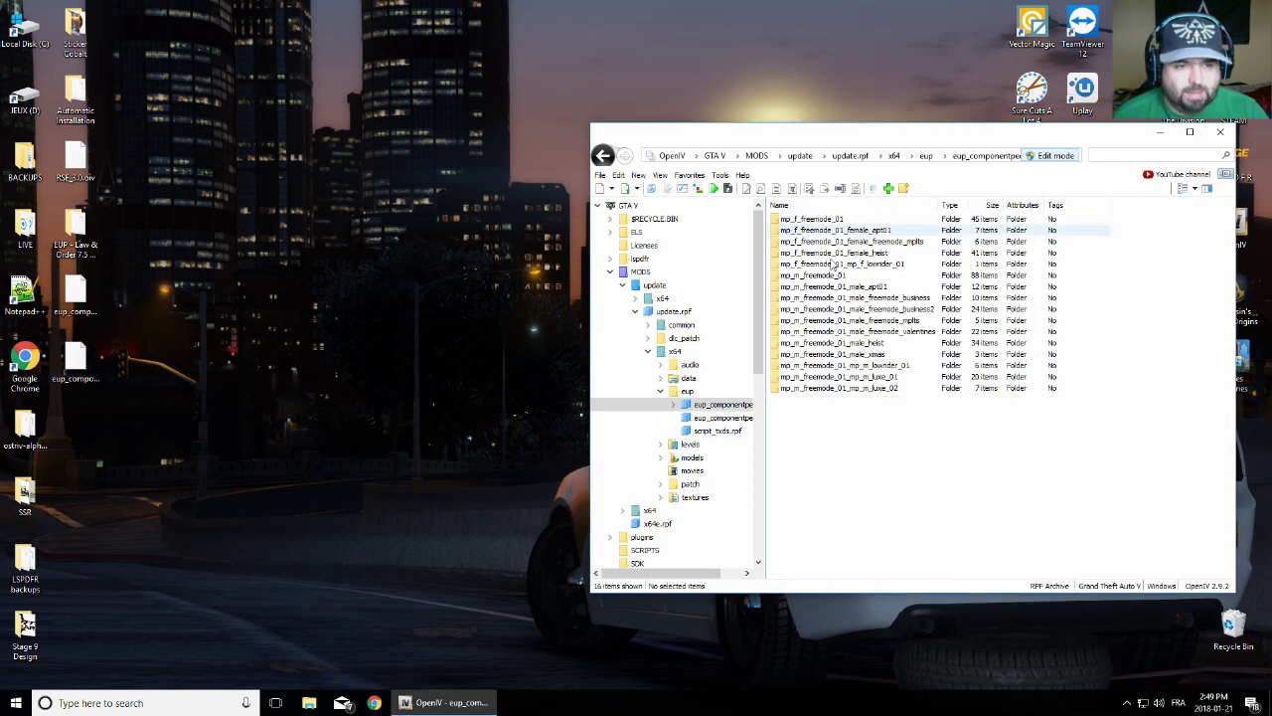
double_click(810, 219)
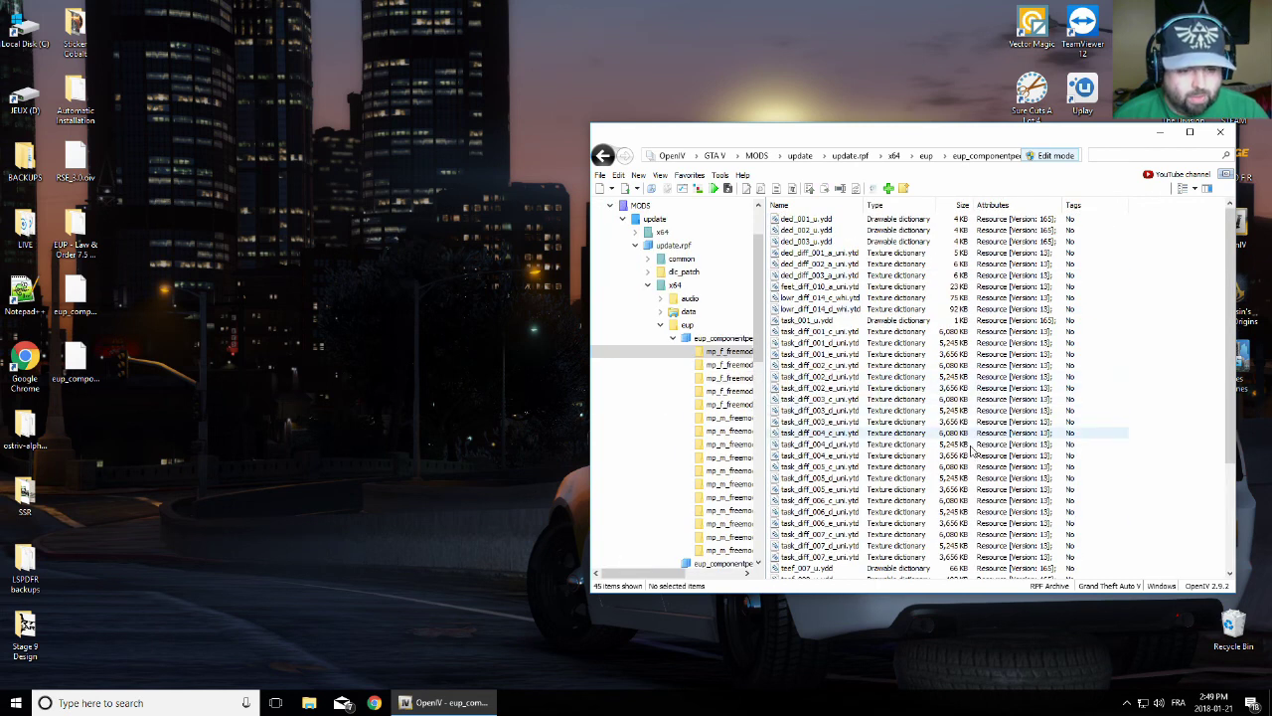
left_click(828, 398)
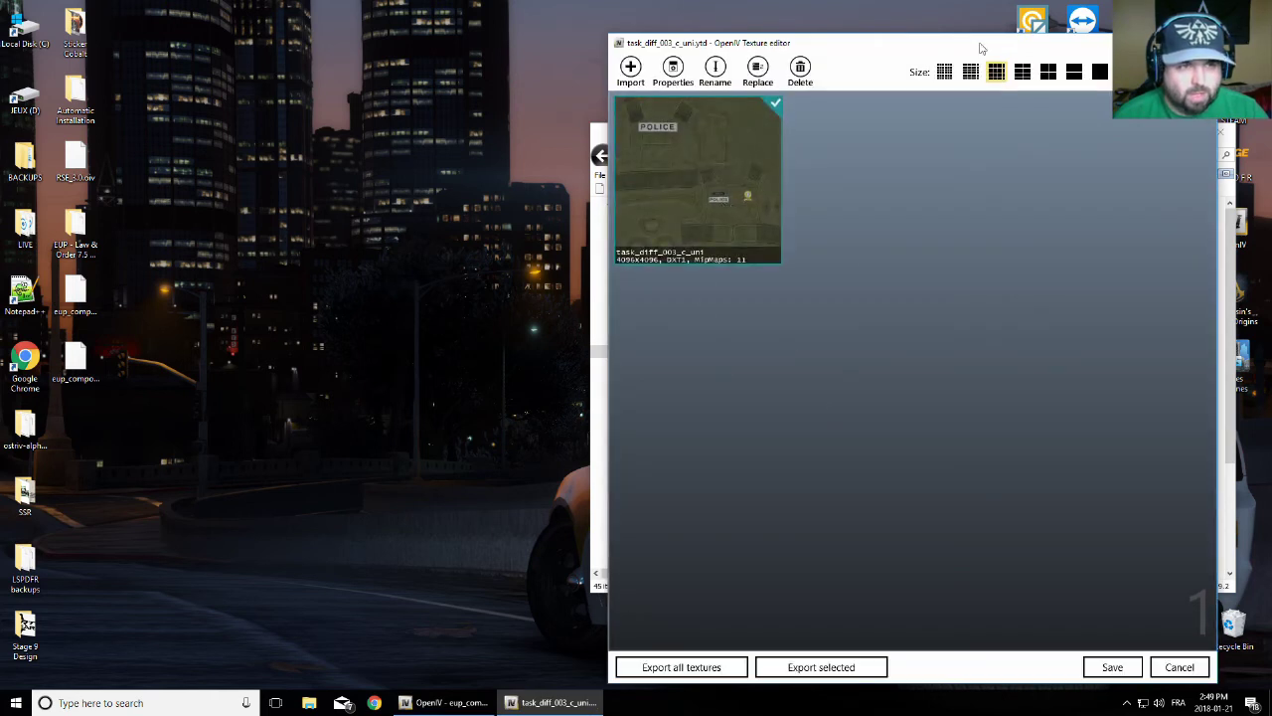
left_click_drag(974, 43, 773, 68)
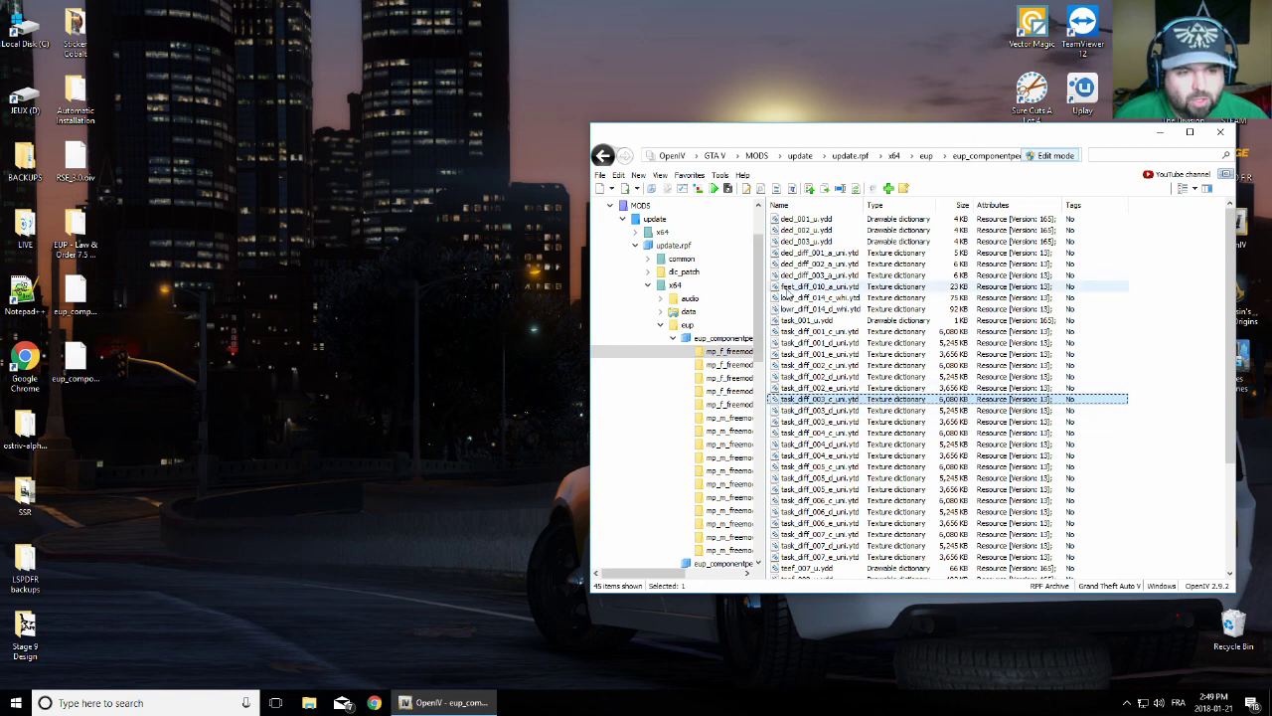
Look through the folder's files, preview the decl_diff_003_a_uni.ytd texture and close the texture editor
scroll(792, 318, "down", 4)
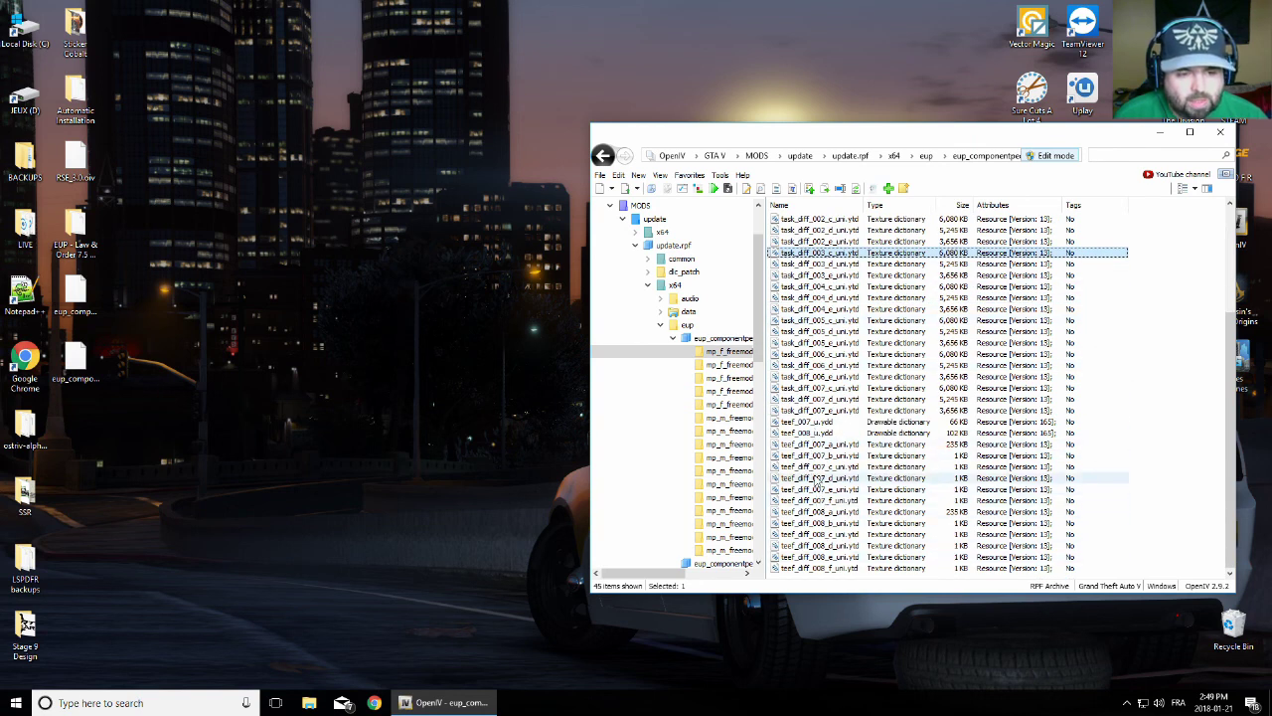
scroll(825, 502, "up", 4)
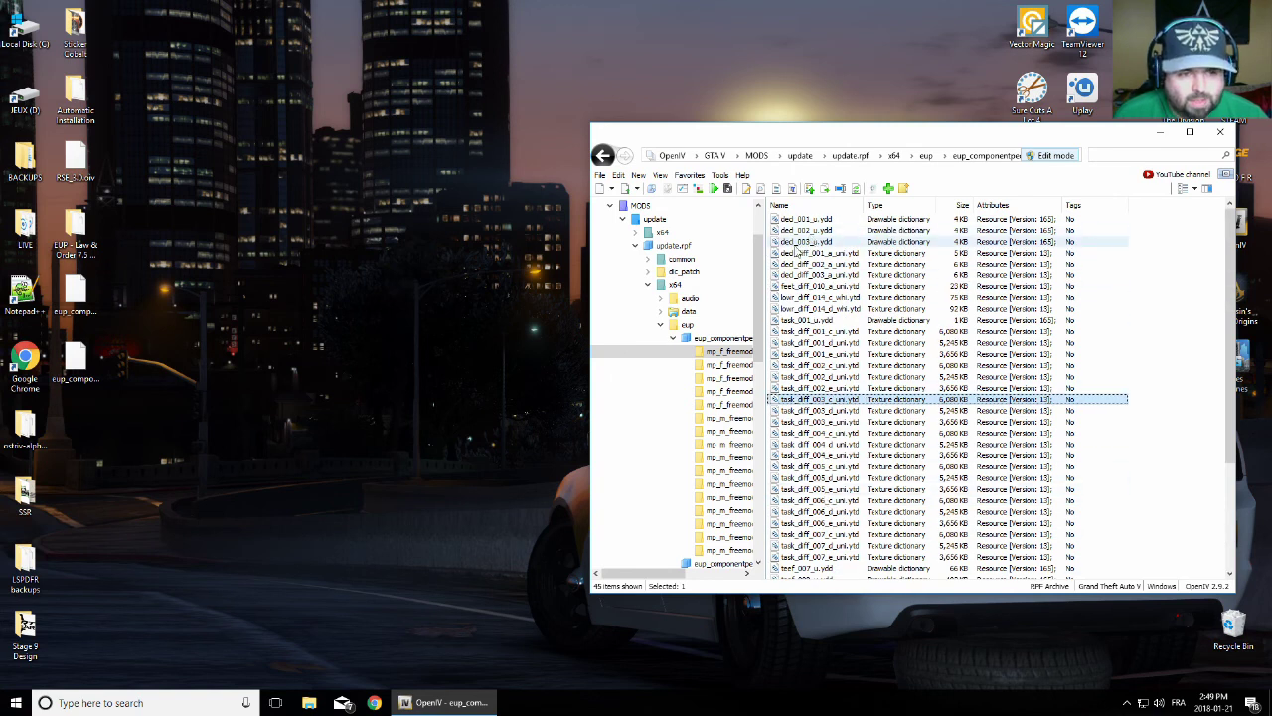
double_click(811, 275)
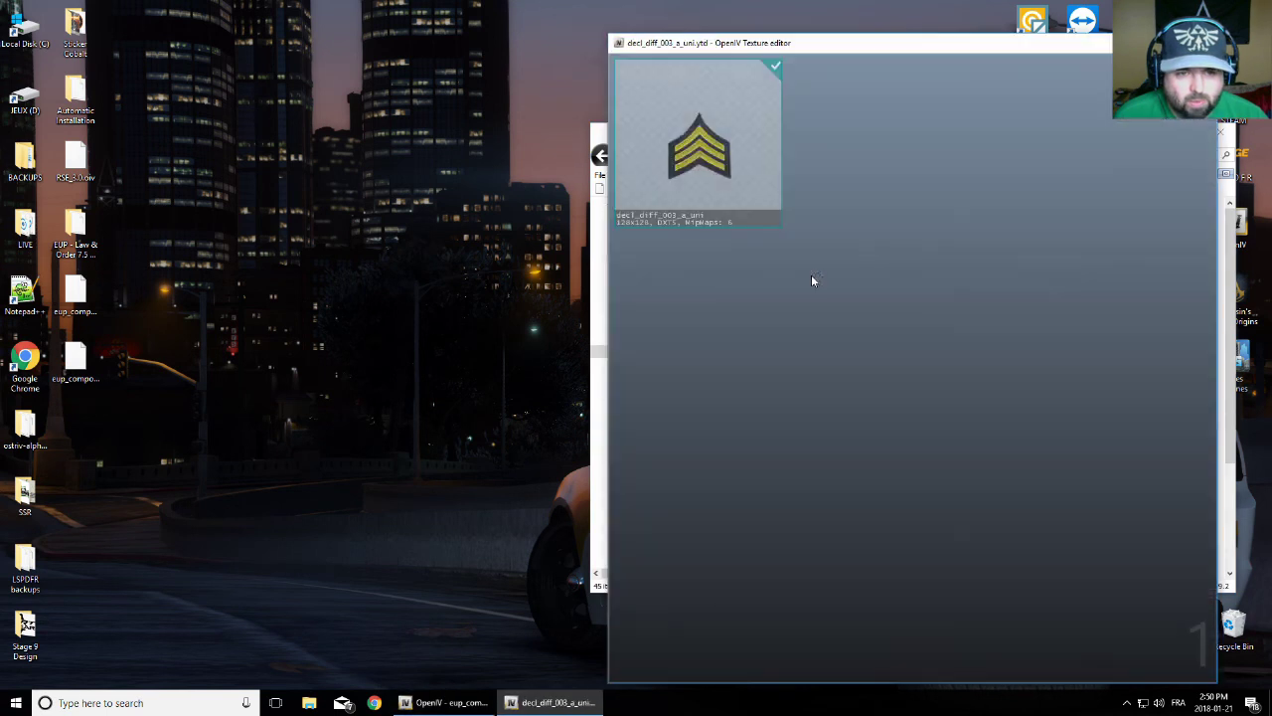
left_click_drag(1053, 43, 913, 43)
left_click(1067, 42)
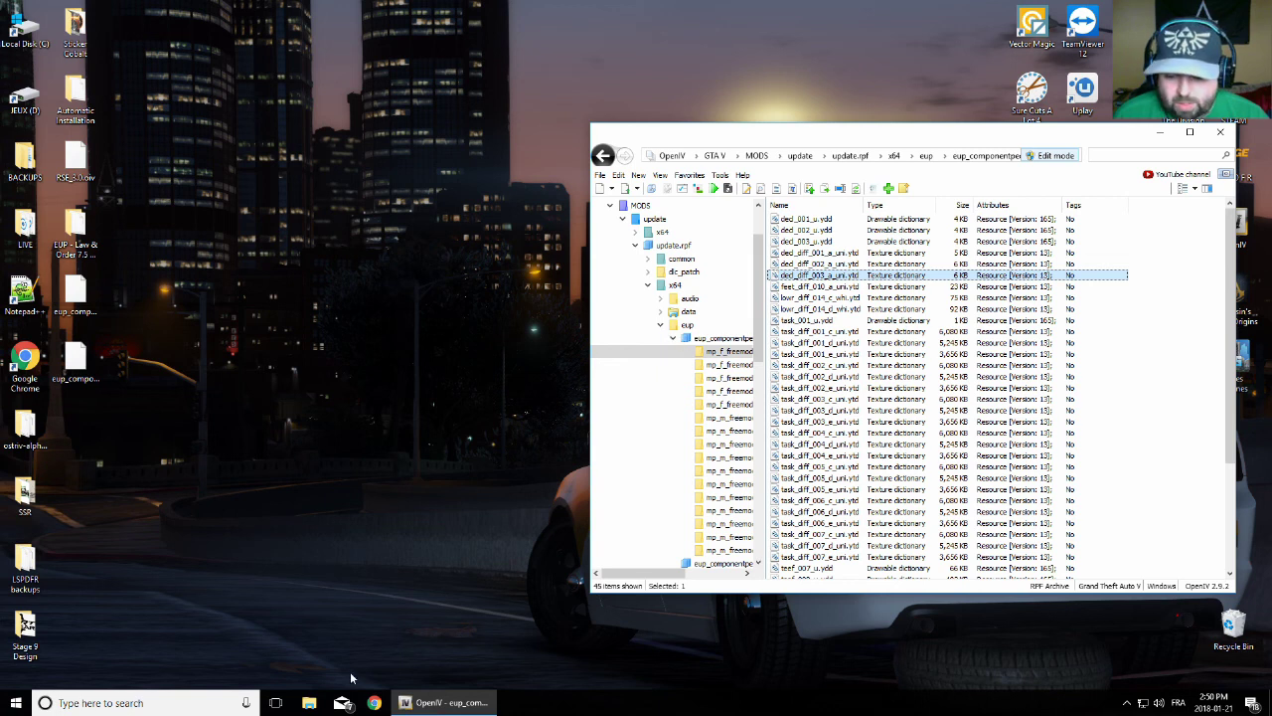
Open the recent eupqc_0.1 archive in File Explorer and view EUPClothingMenu.ini from its Plugins folder
left_click(309, 703)
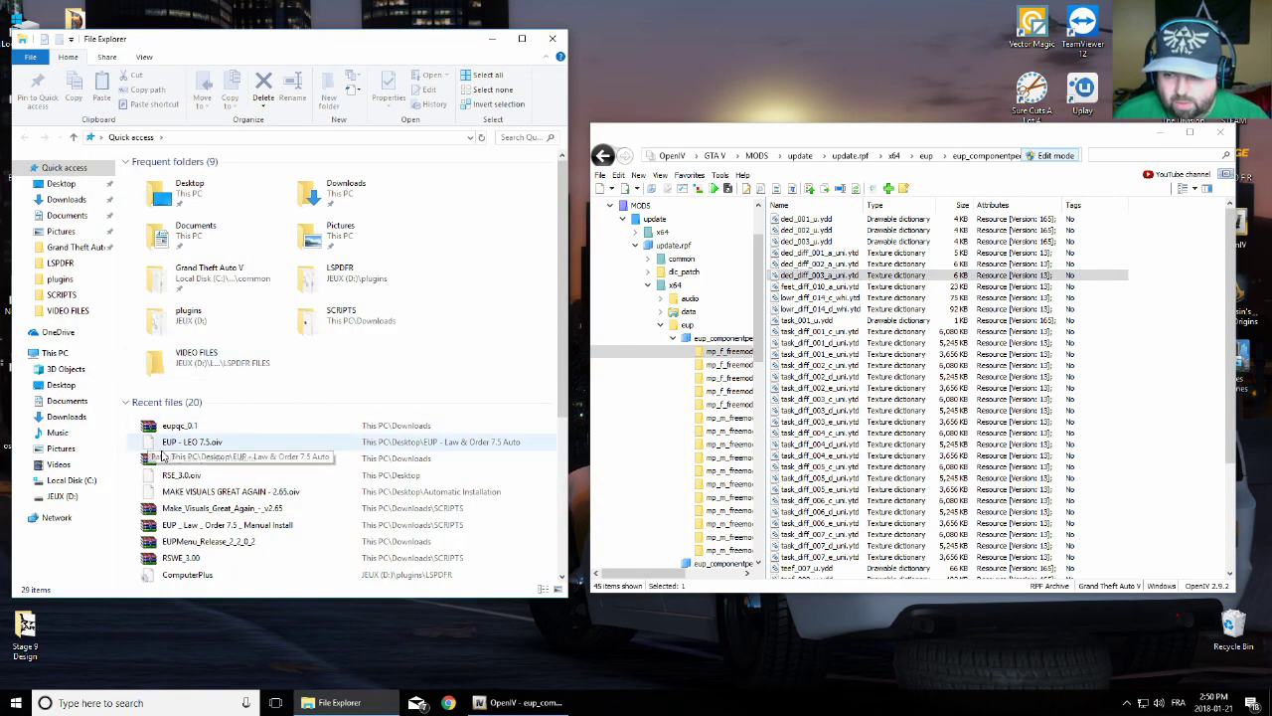
left_click(175, 427)
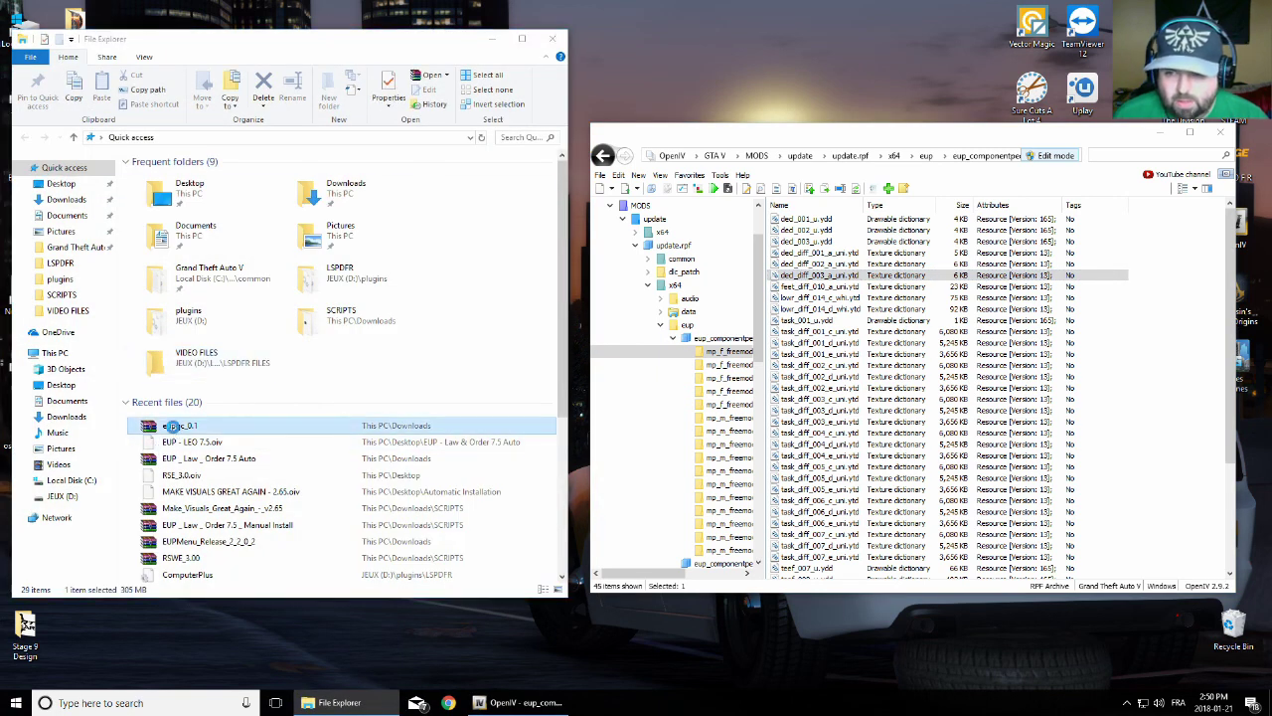
double_click(175, 426)
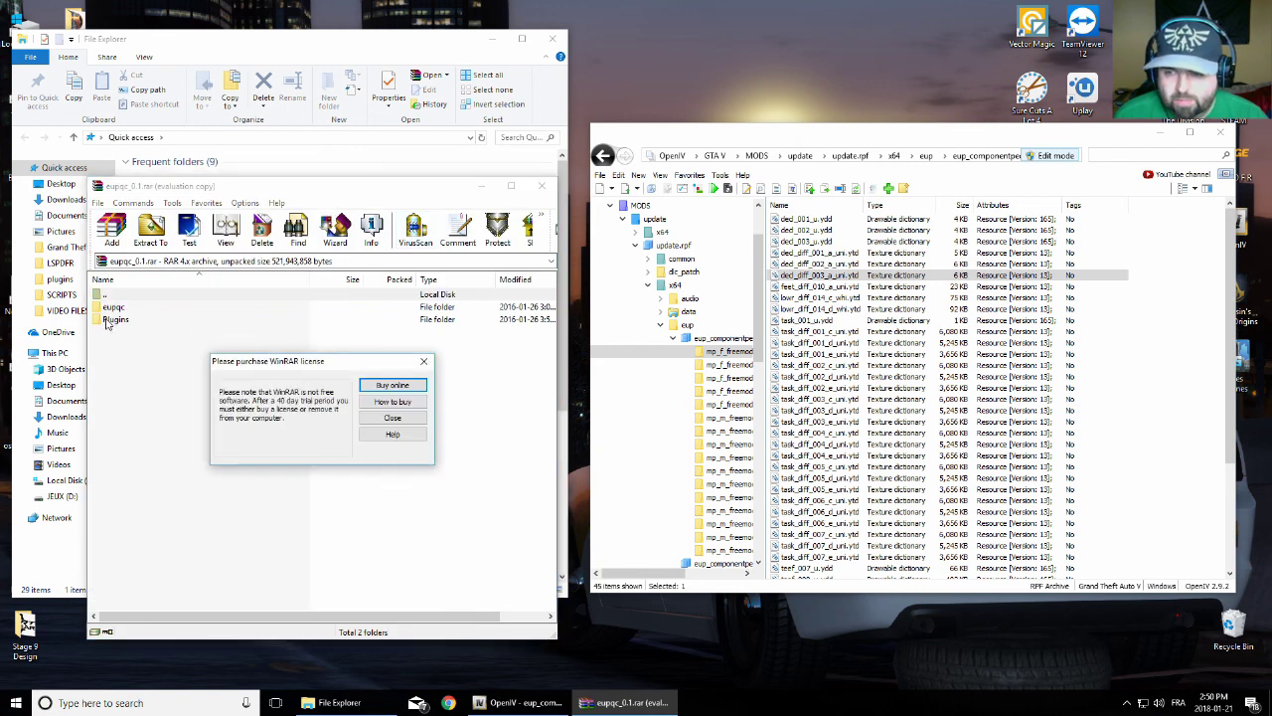
left_click(374, 421)
left_click(130, 323)
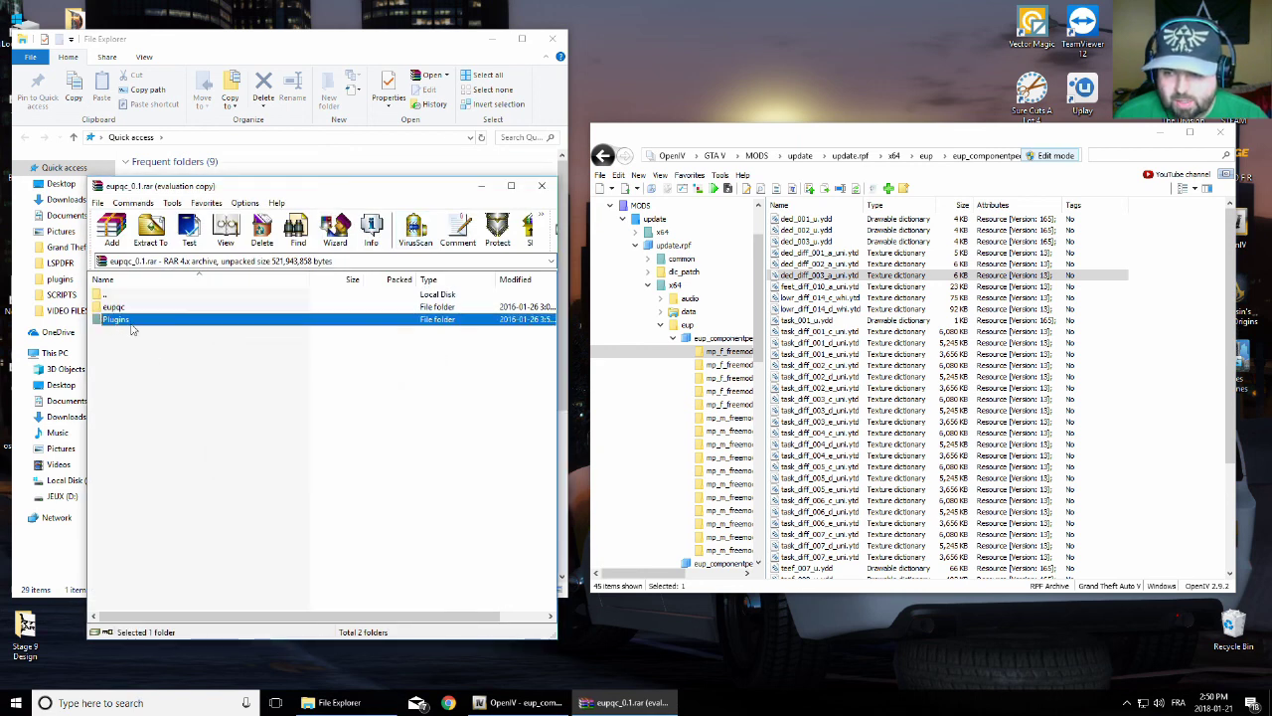
double_click(114, 321)
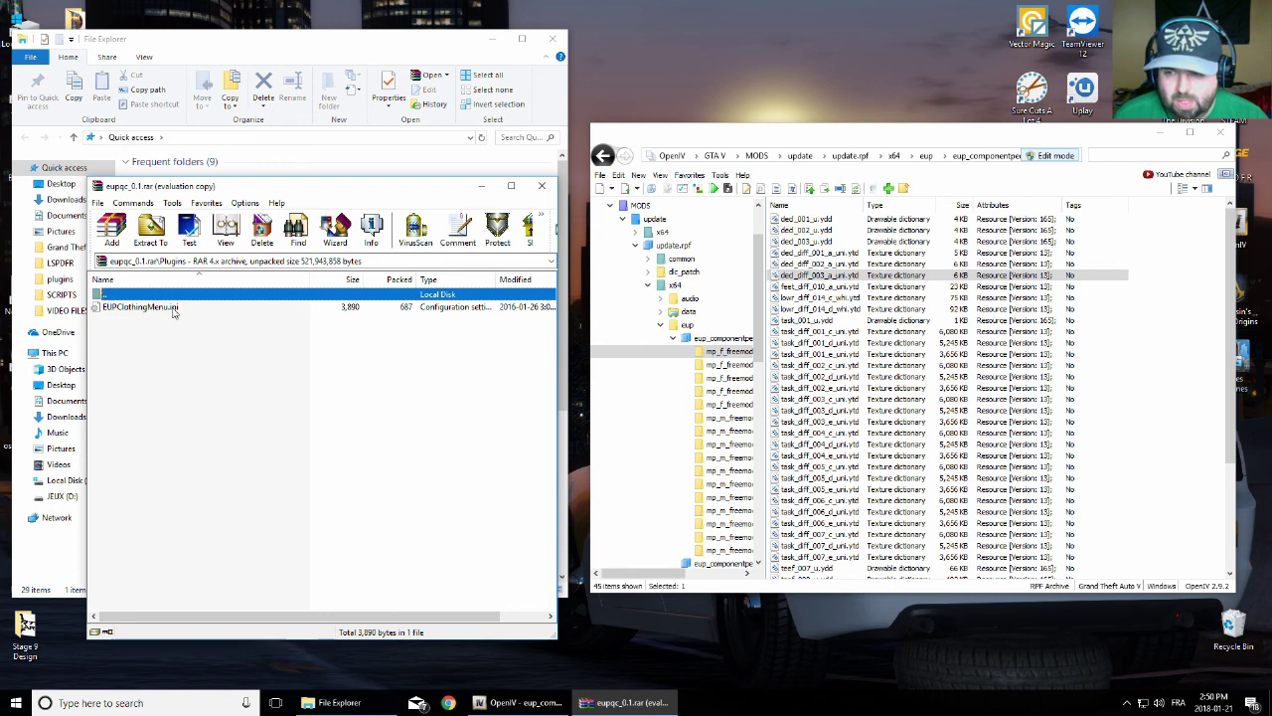
double_click(161, 312)
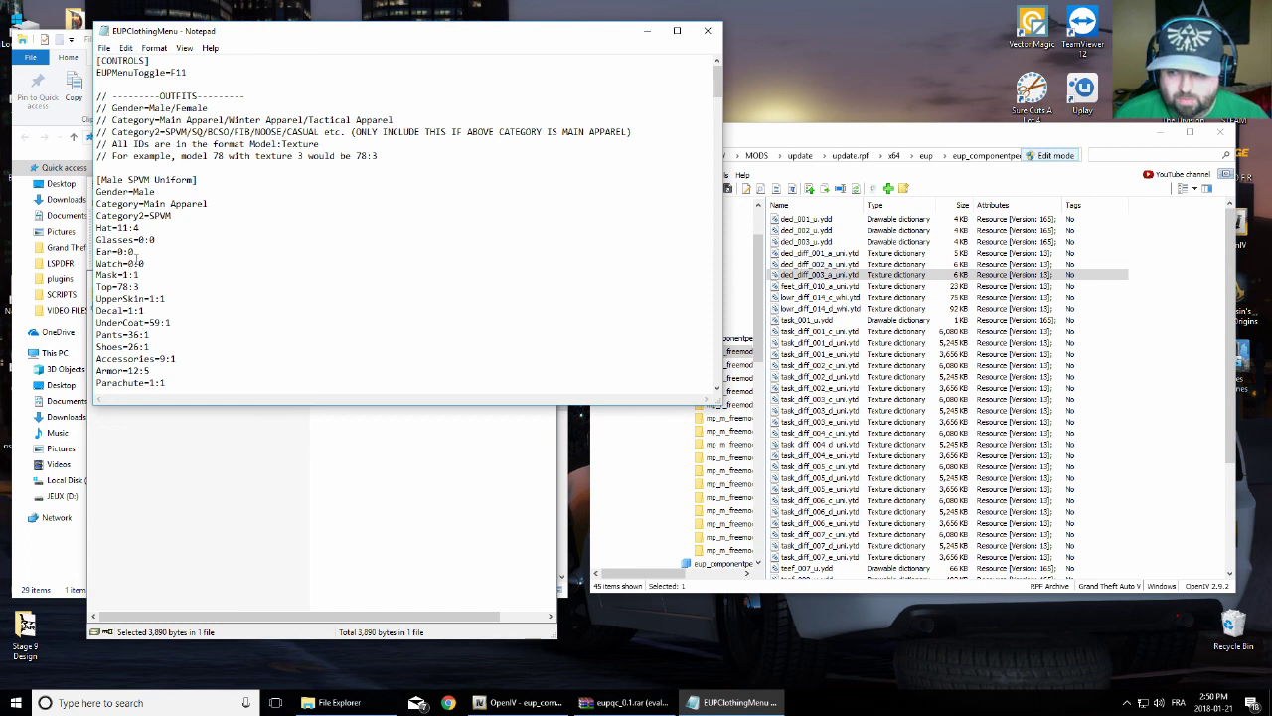
Review the SPVM and SQ outfit definitions in EUPClothingMenu.ini through to the end of the file
scroll(135, 258, "down", 8)
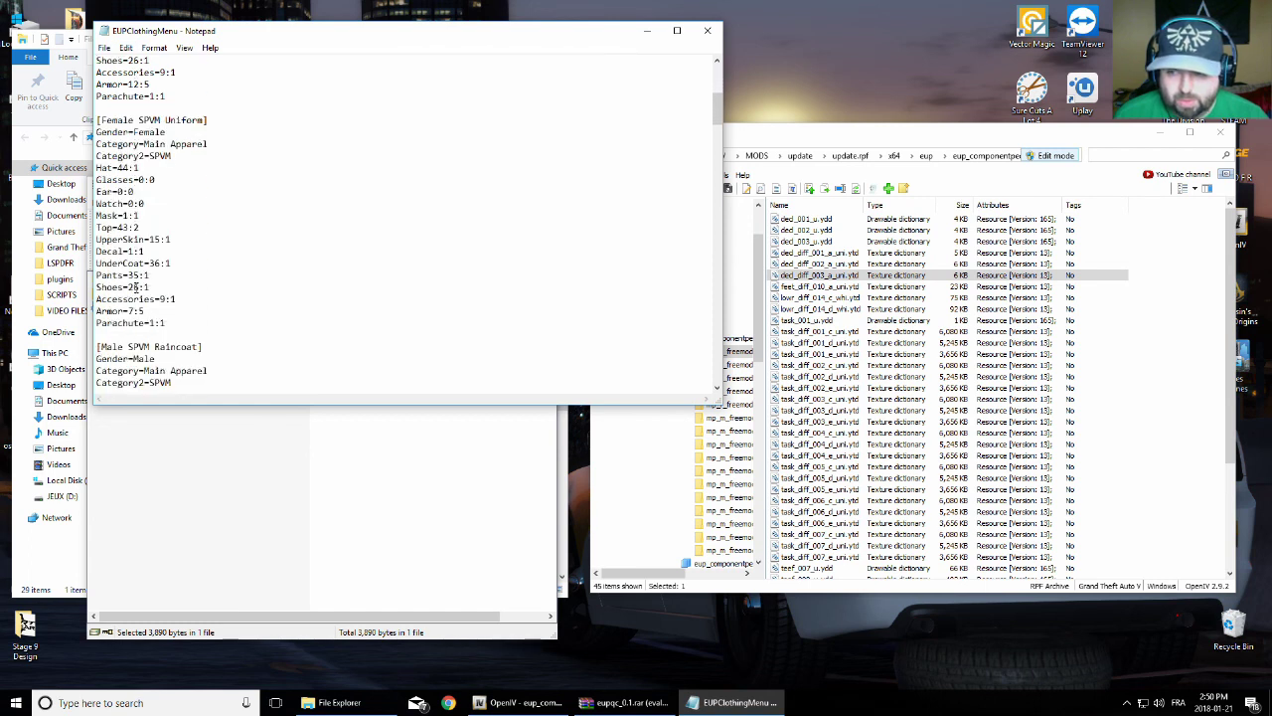
scroll(135, 287, "down", 18)
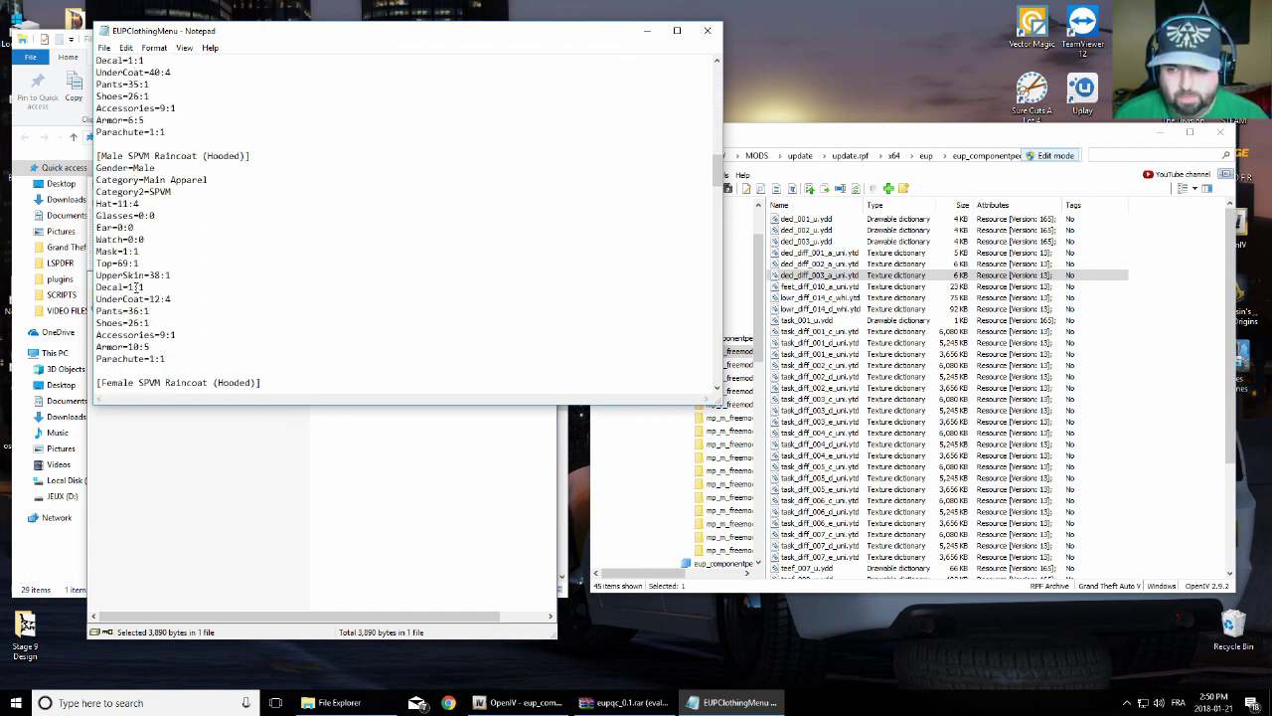
scroll(137, 286, "down", 20)
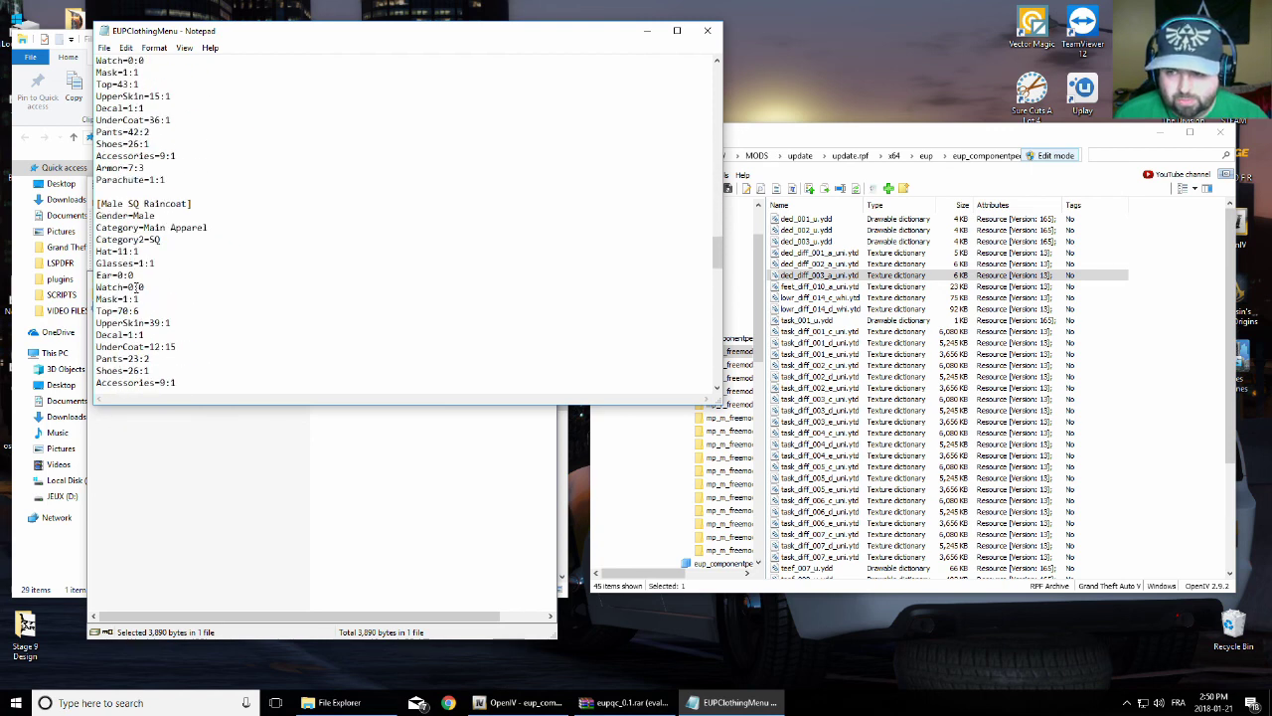
scroll(138, 286, "down", 18)
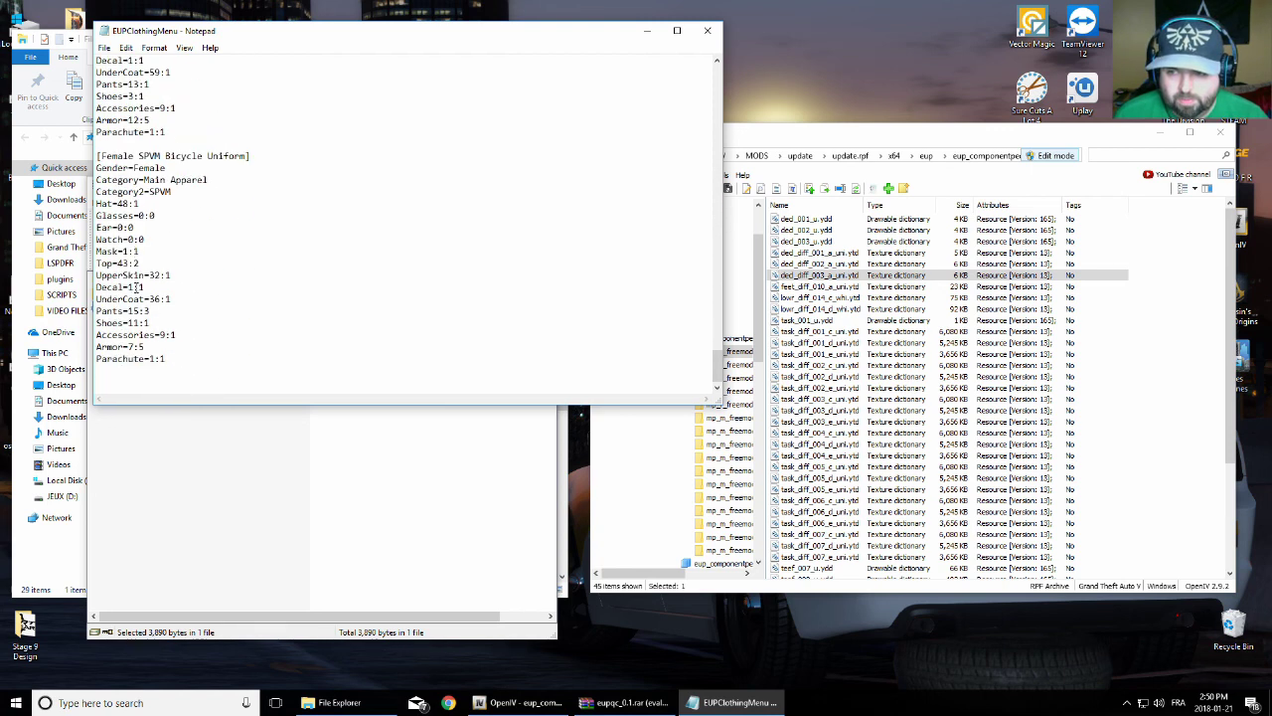
scroll(138, 286, "up", 10)
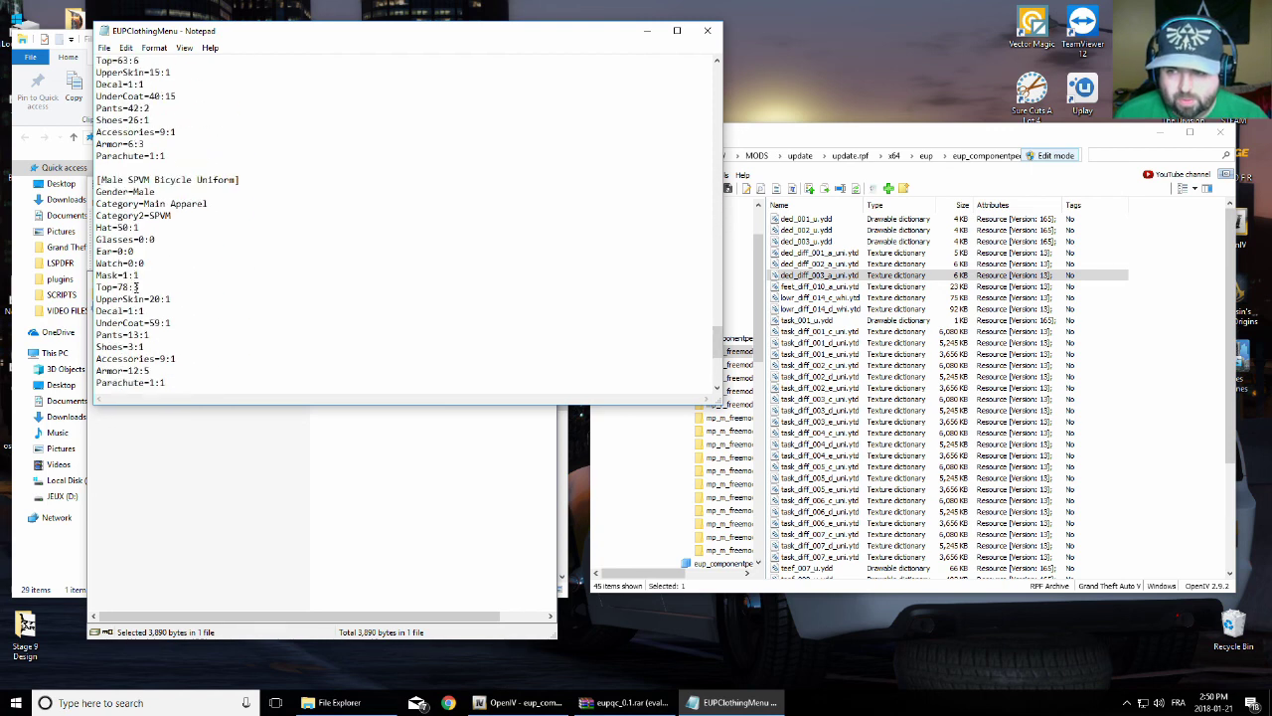
Minimize OpenIV and bring the File Explorer window to the front
left_click(780, 136)
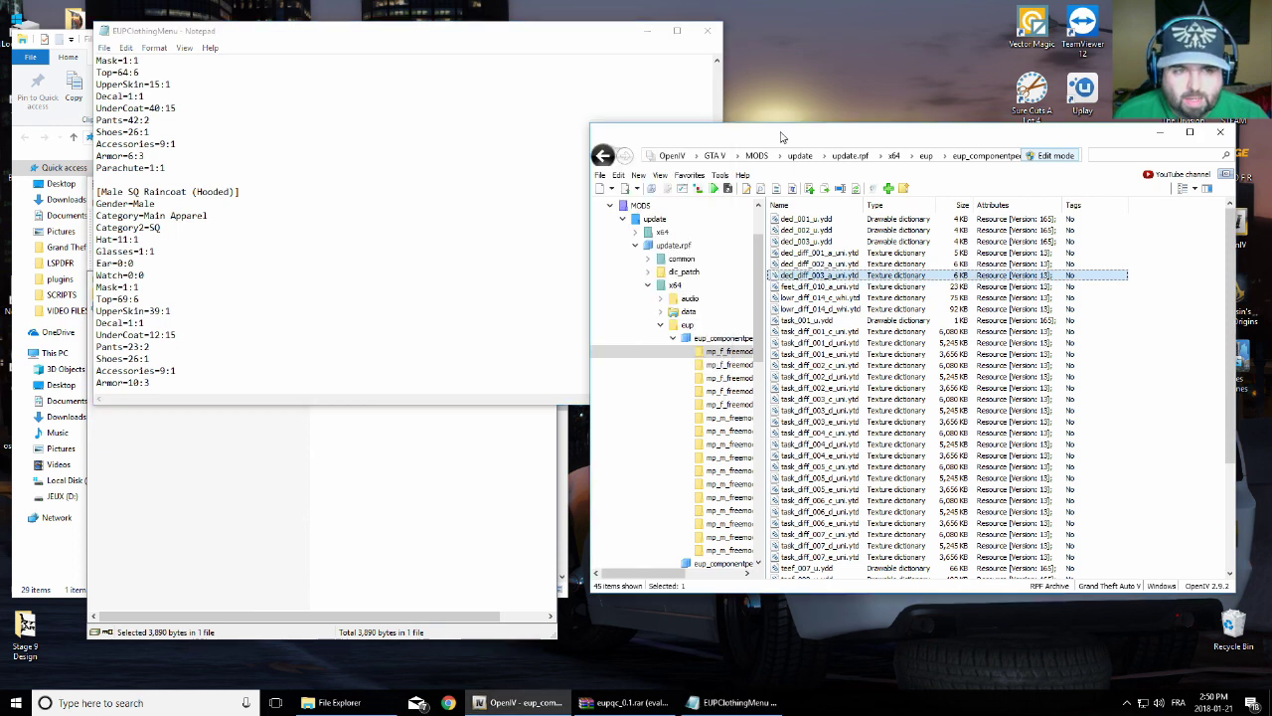
left_click(1161, 133)
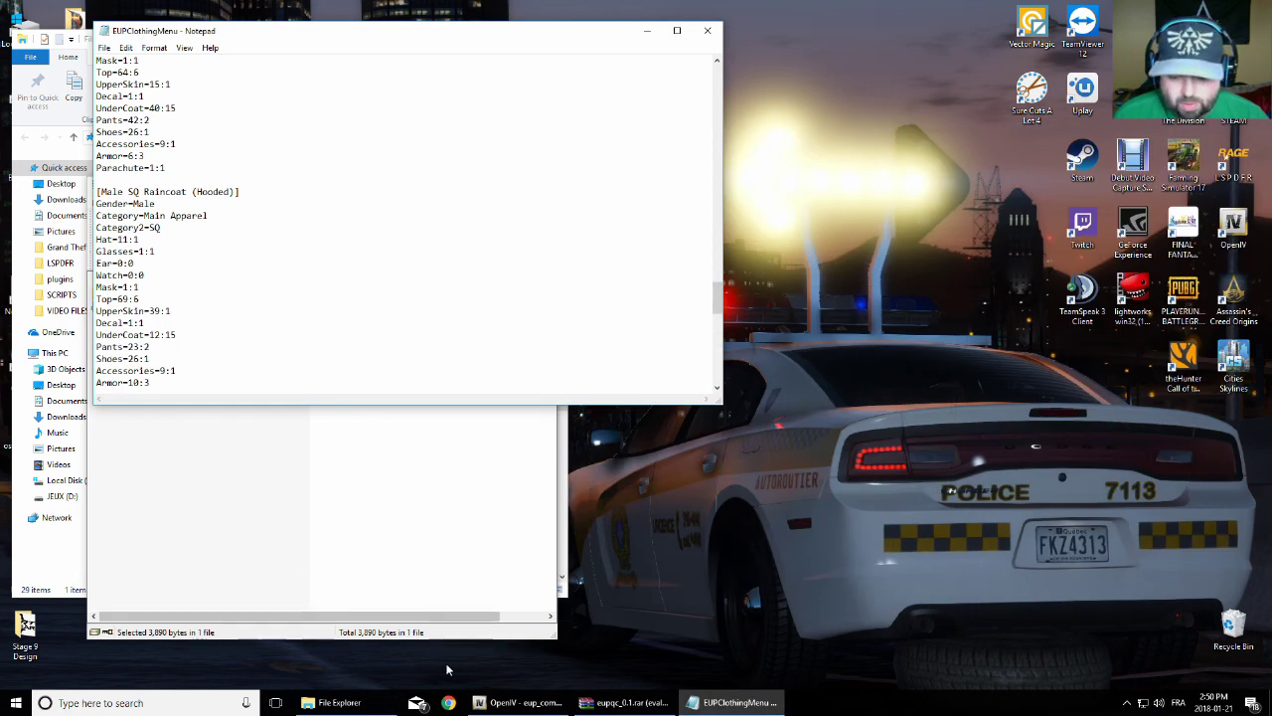
left_click(339, 702)
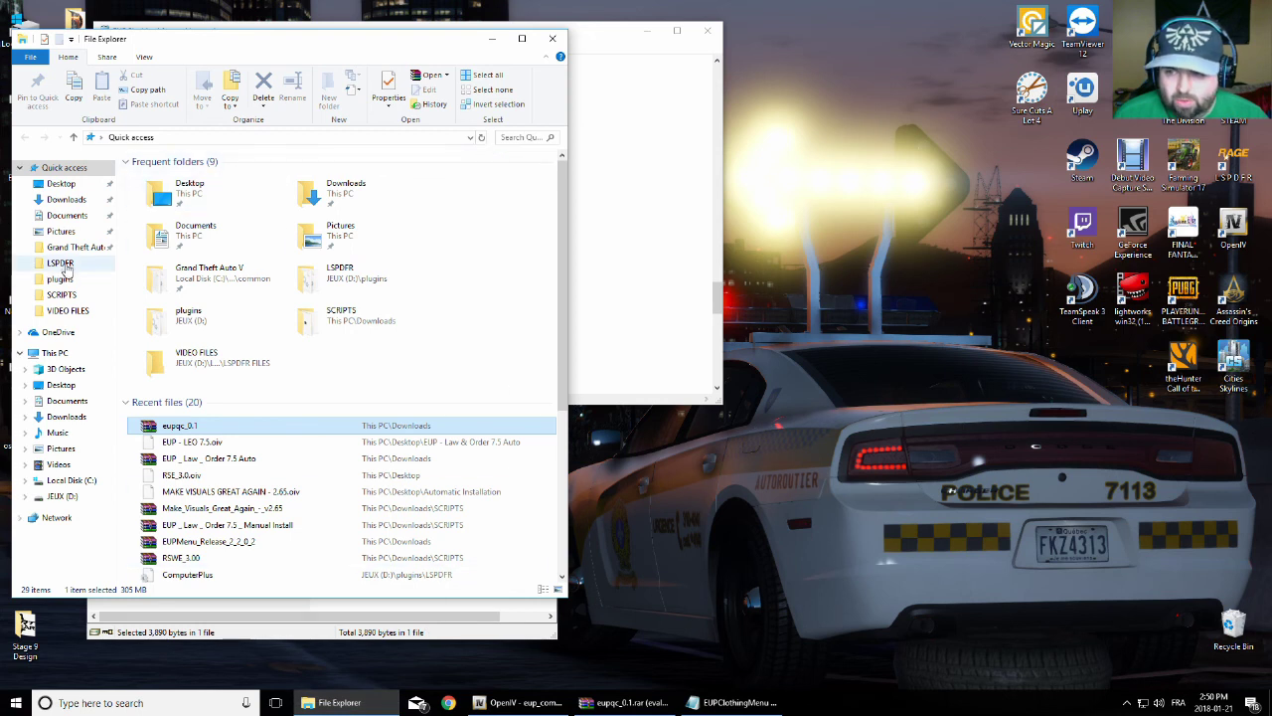
left_click(71, 481)
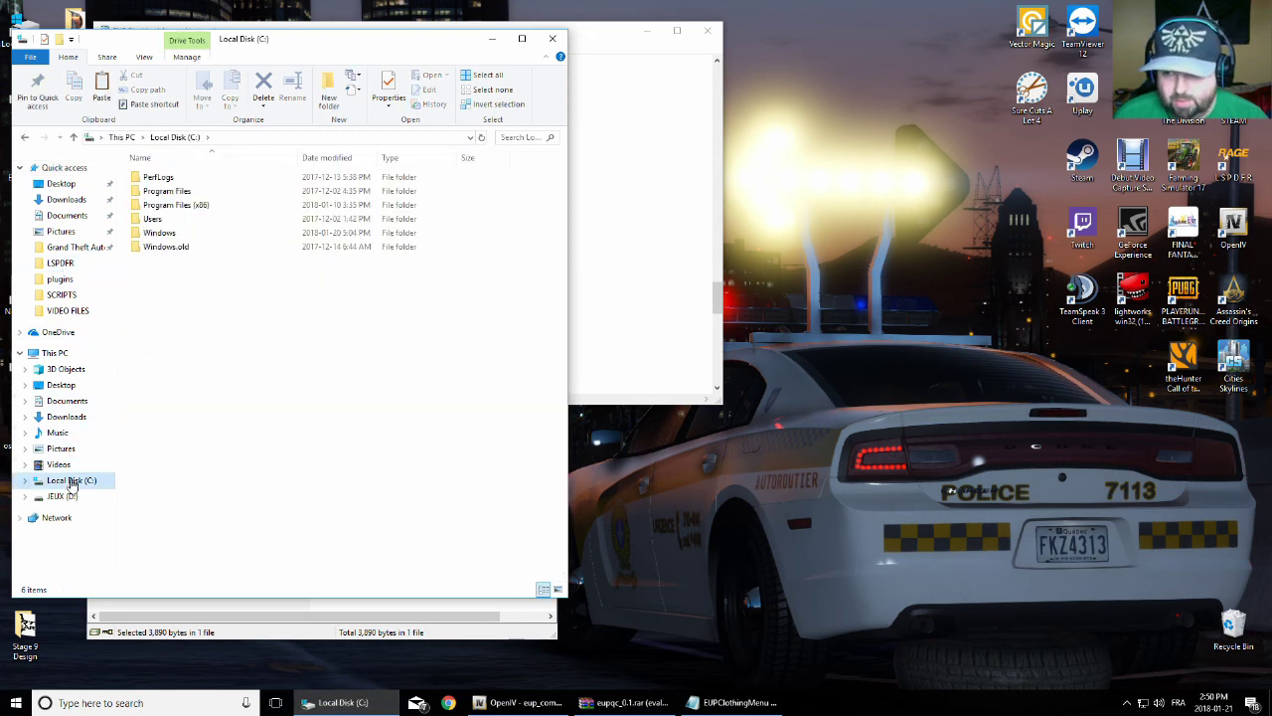
double_click(197, 207)
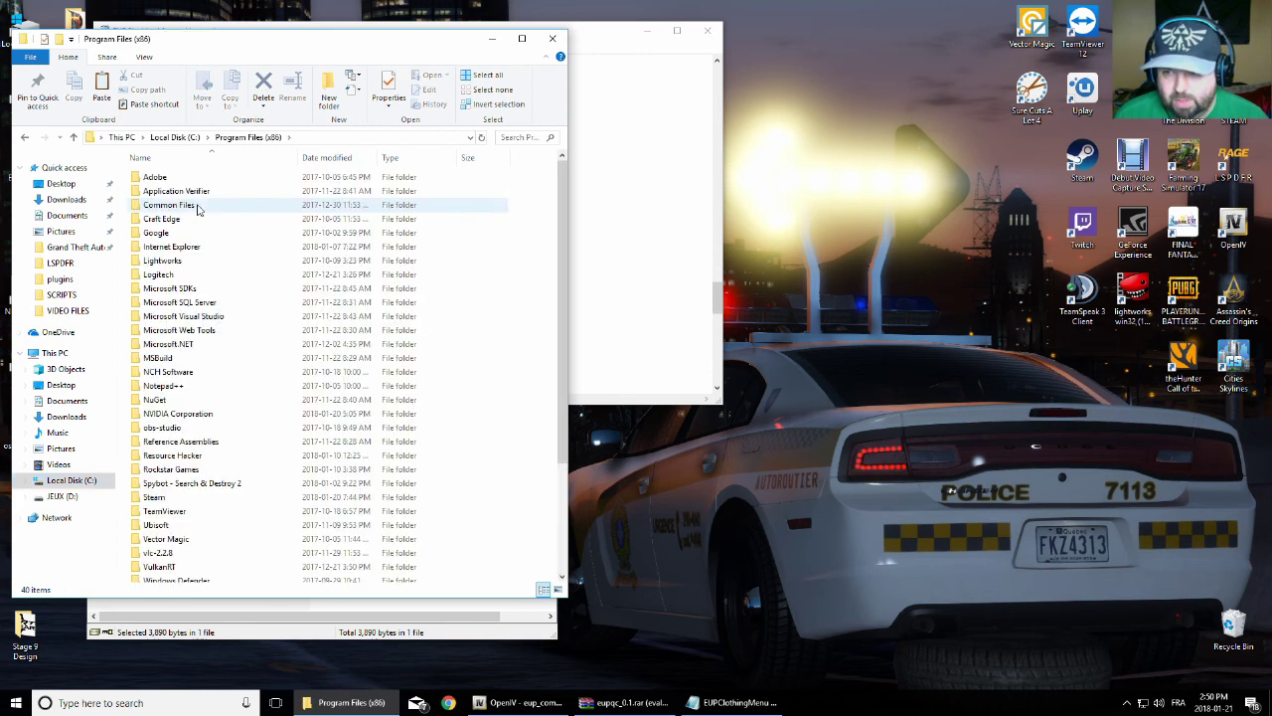
double_click(175, 469)
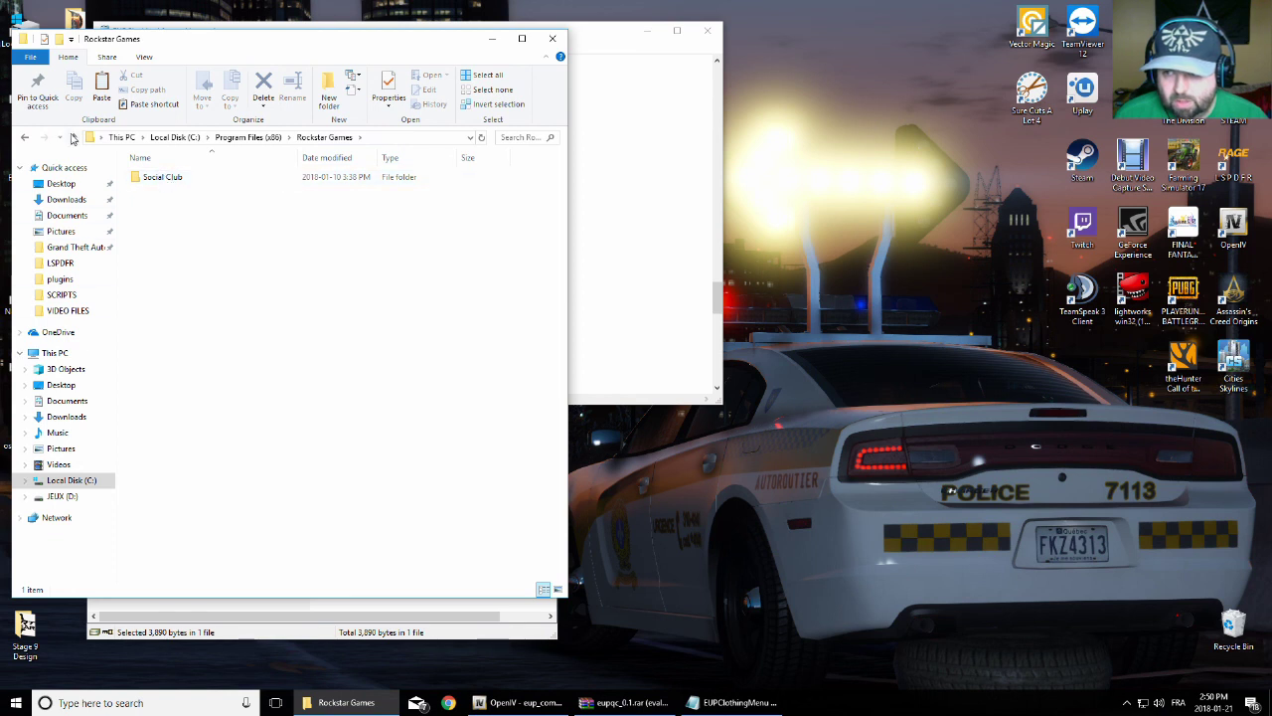
left_click(72, 137)
left_click(73, 137)
double_click(167, 190)
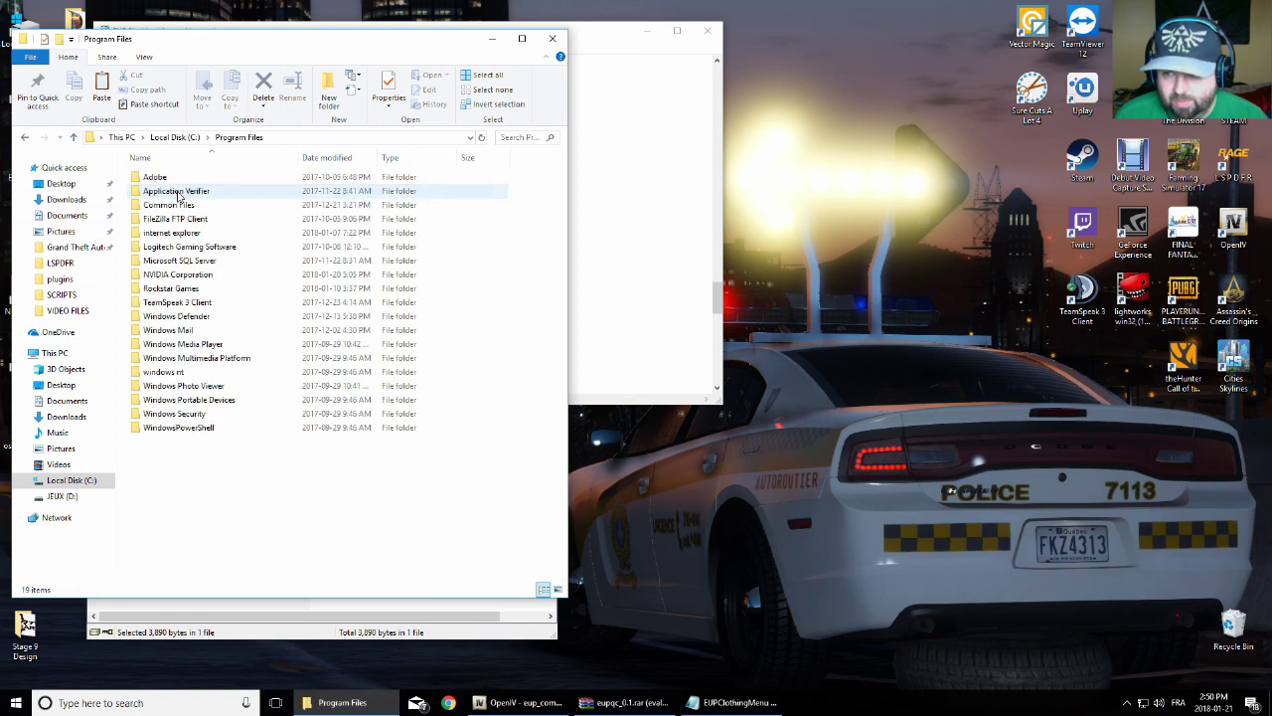
Open the plugins > LSPDFR folder on the JEUX (D:) drive and move its window beside the outfit file
left_click(61, 496)
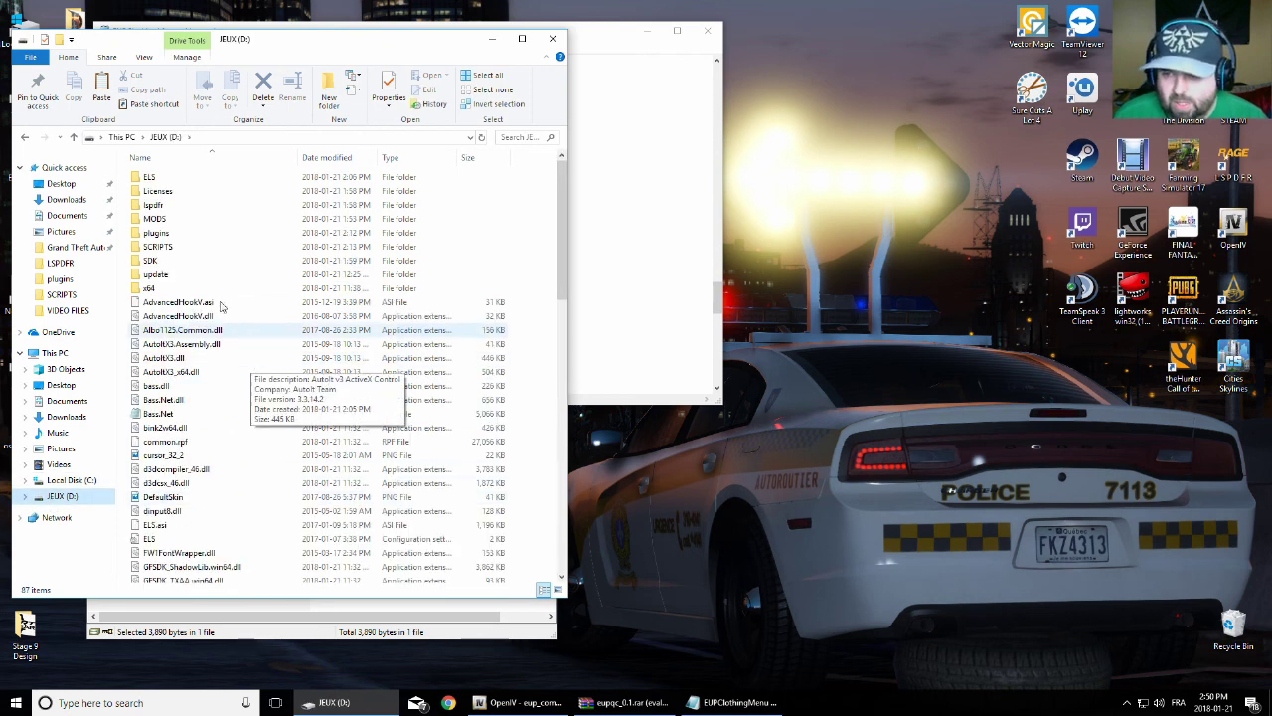
double_click(164, 232)
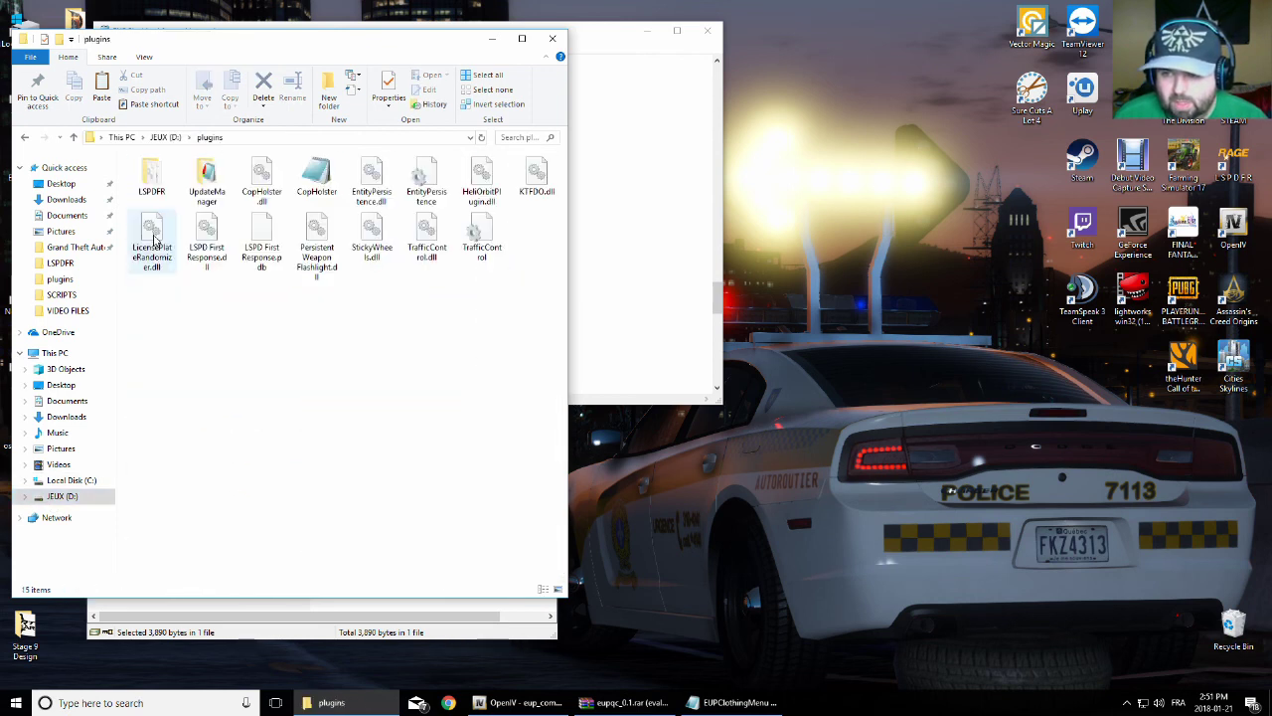
double_click(159, 191)
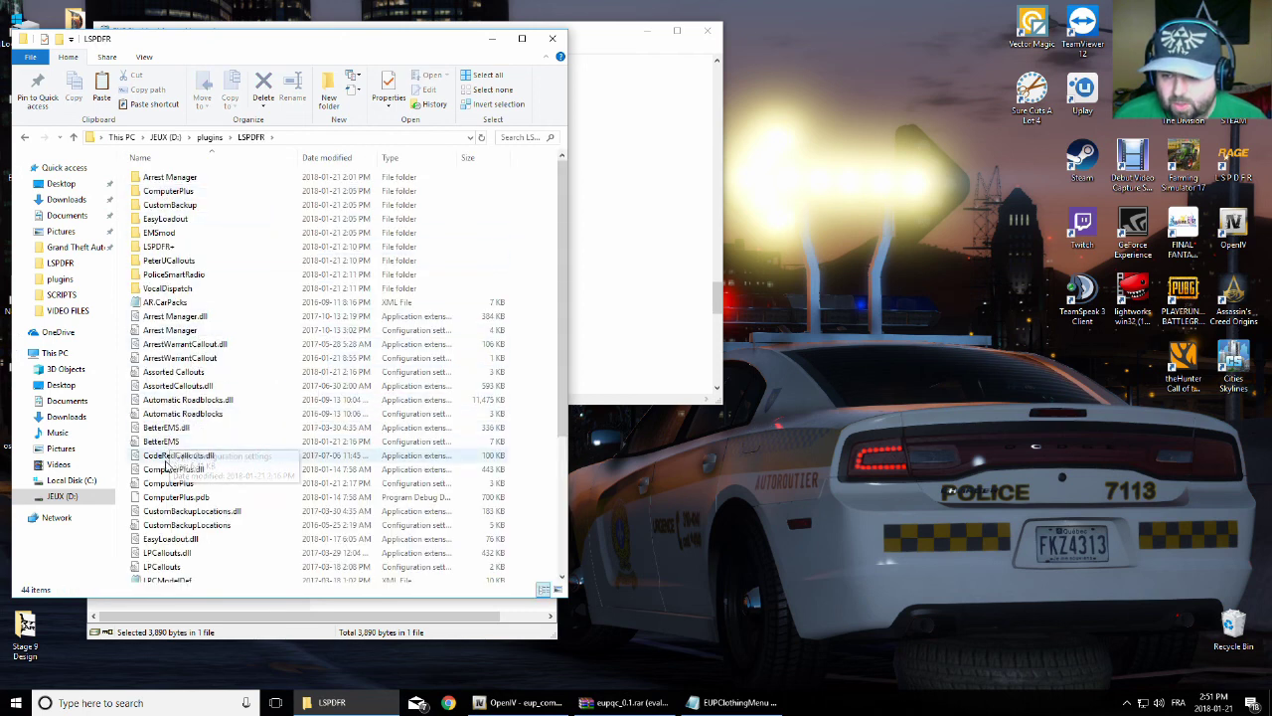
scroll(181, 437, "down", 1)
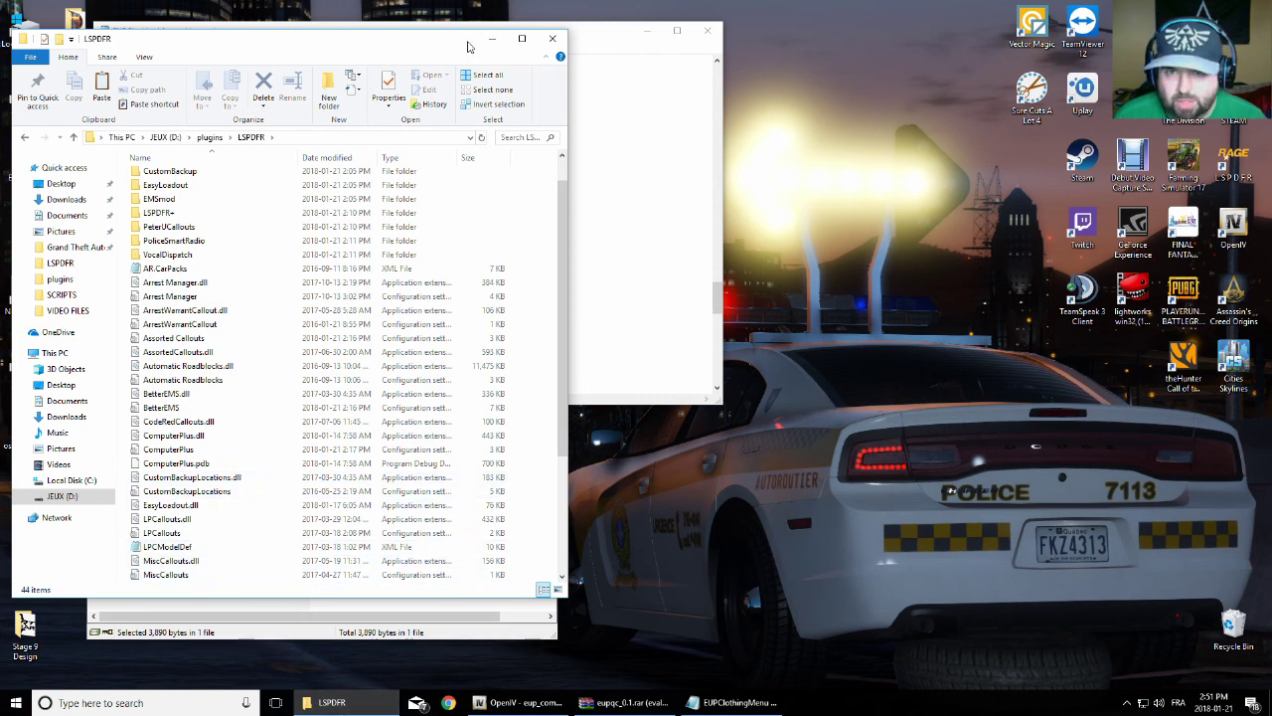
left_click_drag(471, 44, 1044, 19)
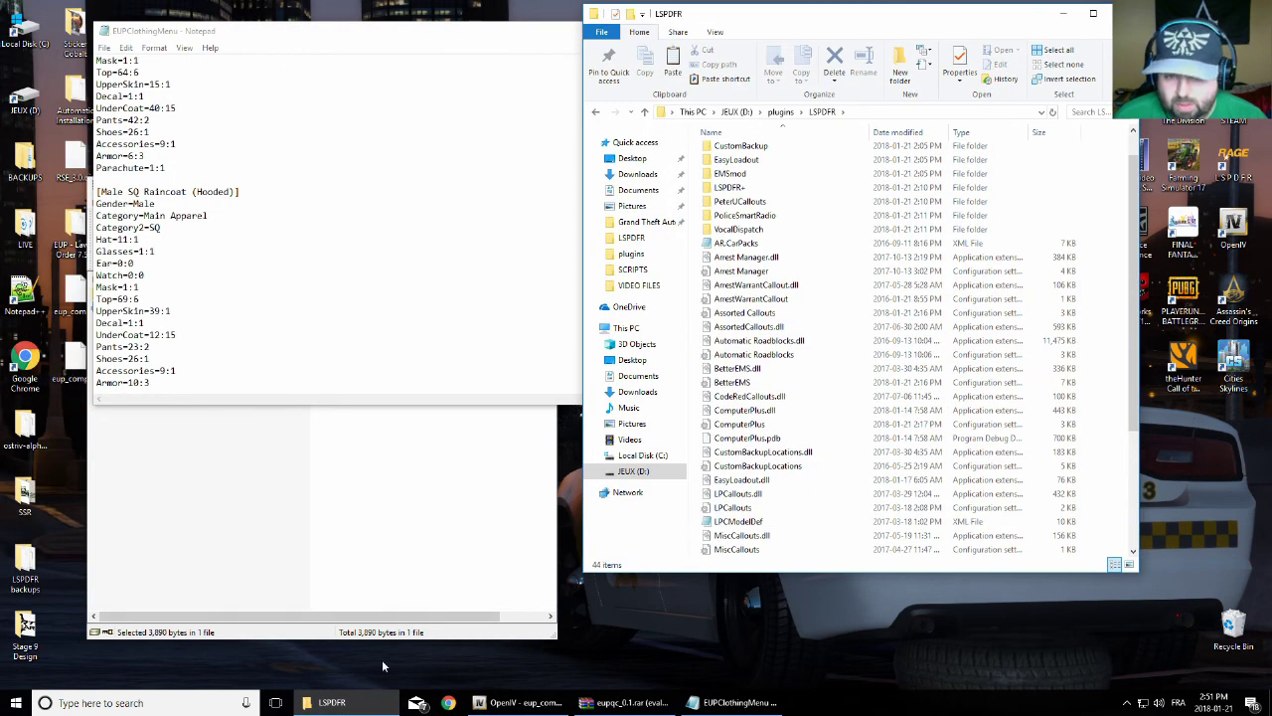
Open Downloads in a separate window, open the EUPMenu_Release_2_2_0_2 archive and dismiss the WinRAR licence reminder
right_click(633, 394)
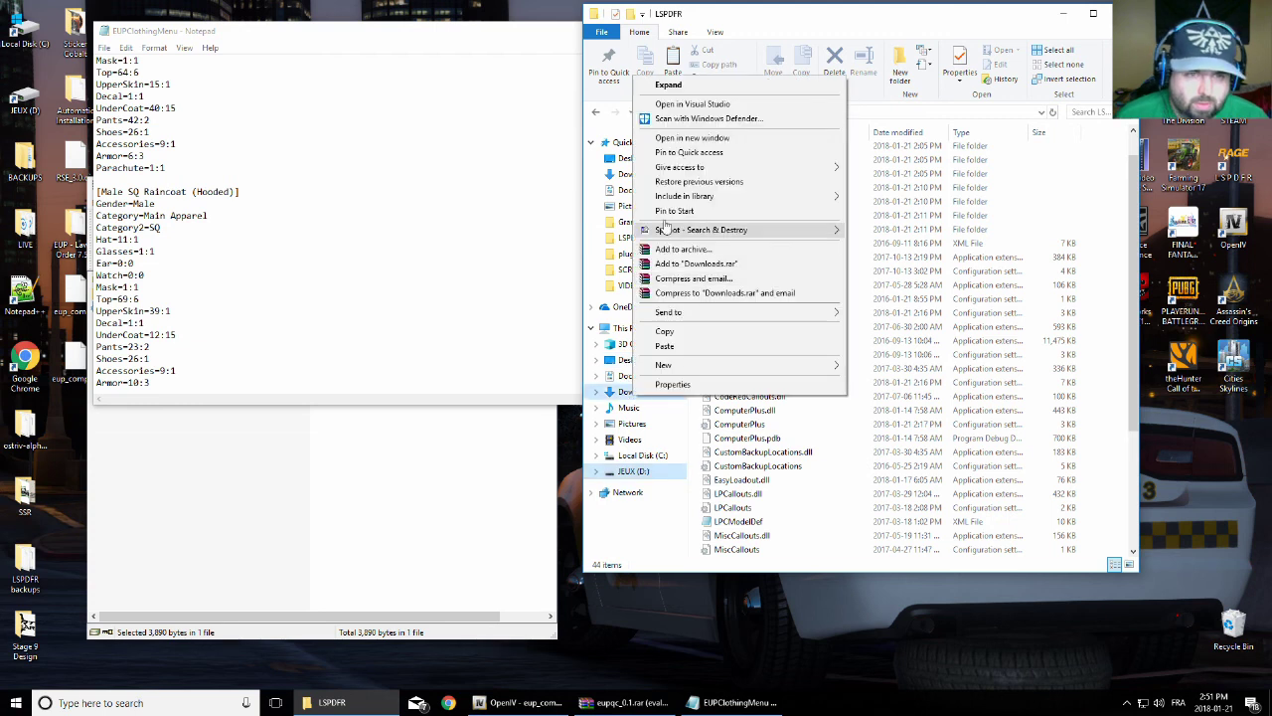
left_click(692, 137)
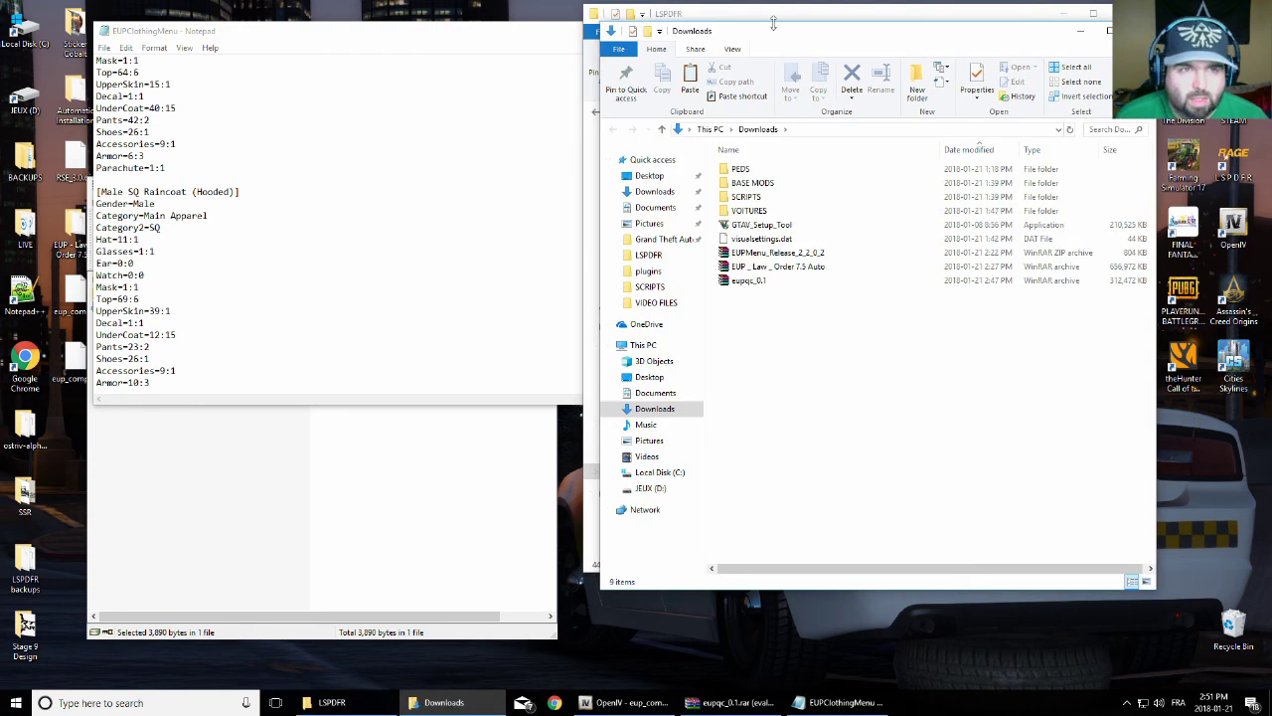
left_click_drag(778, 41, 223, 75)
double_click(212, 287)
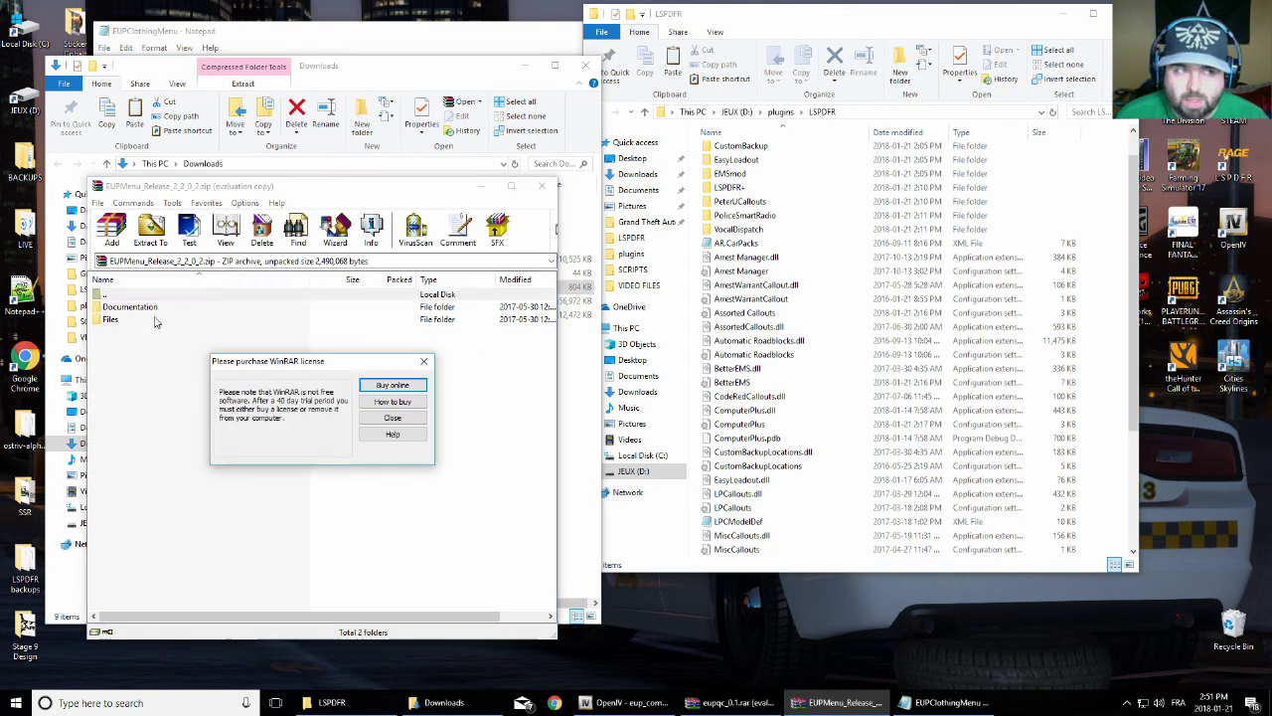
left_click(393, 419)
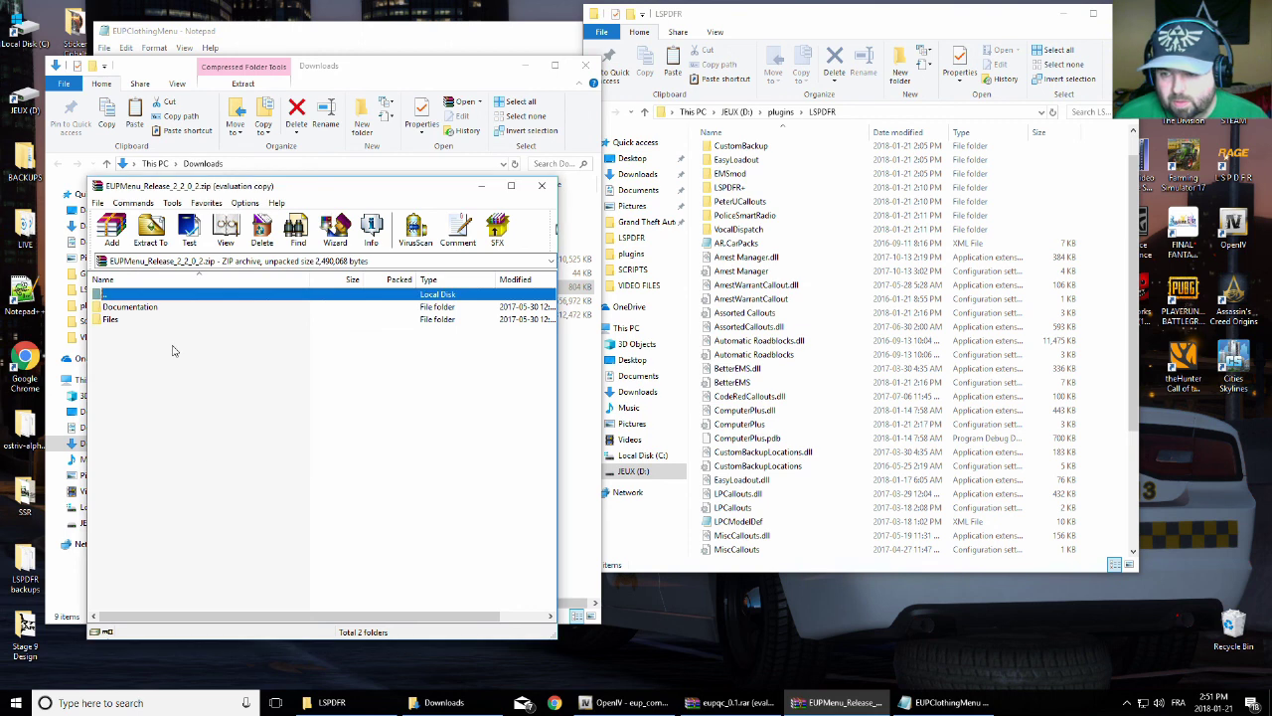
Open Files > Plugins in the EUPMenu archive and show the plugins folder on JEUX (D:) to compare their contents
double_click(110, 319)
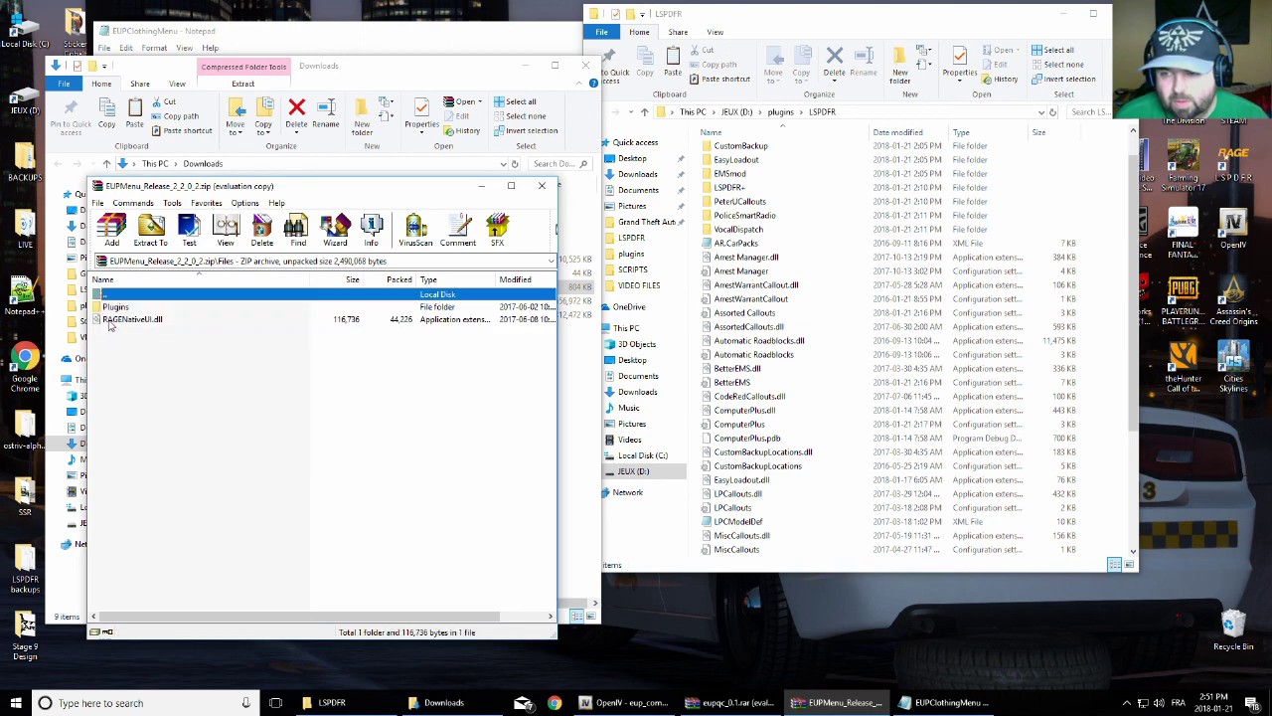
left_click(117, 307)
double_click(117, 308)
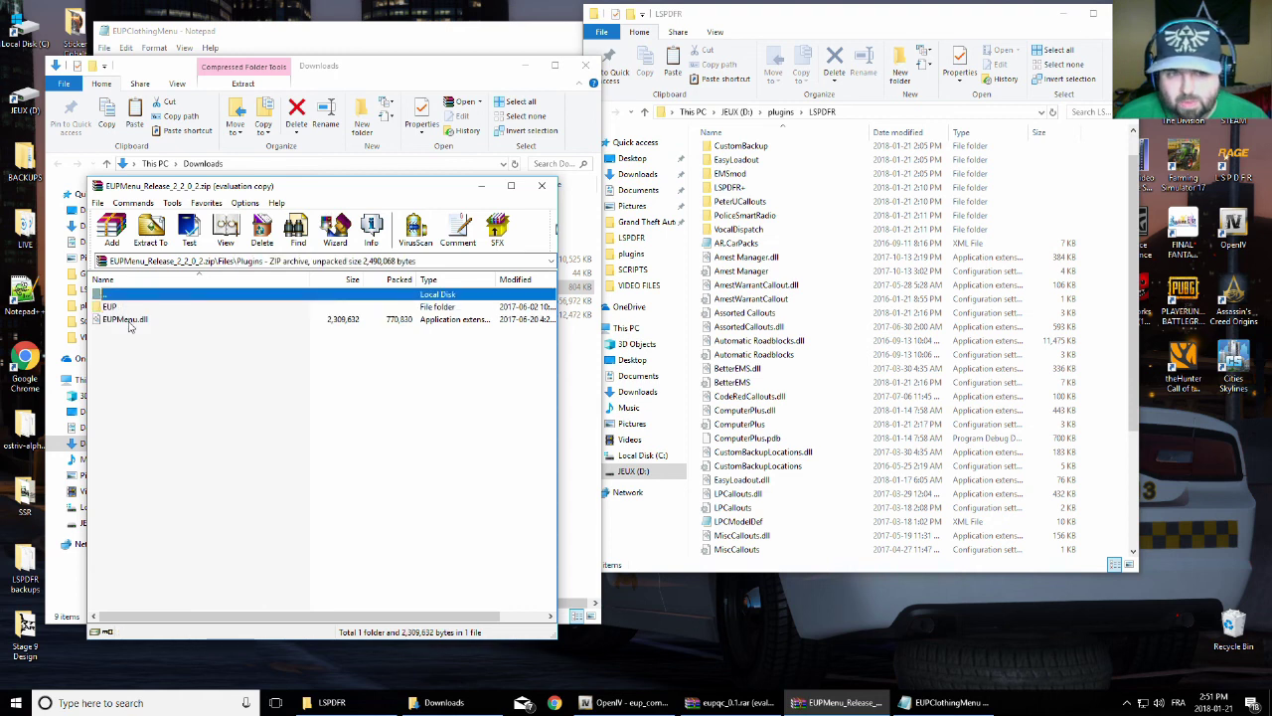
left_click(781, 111)
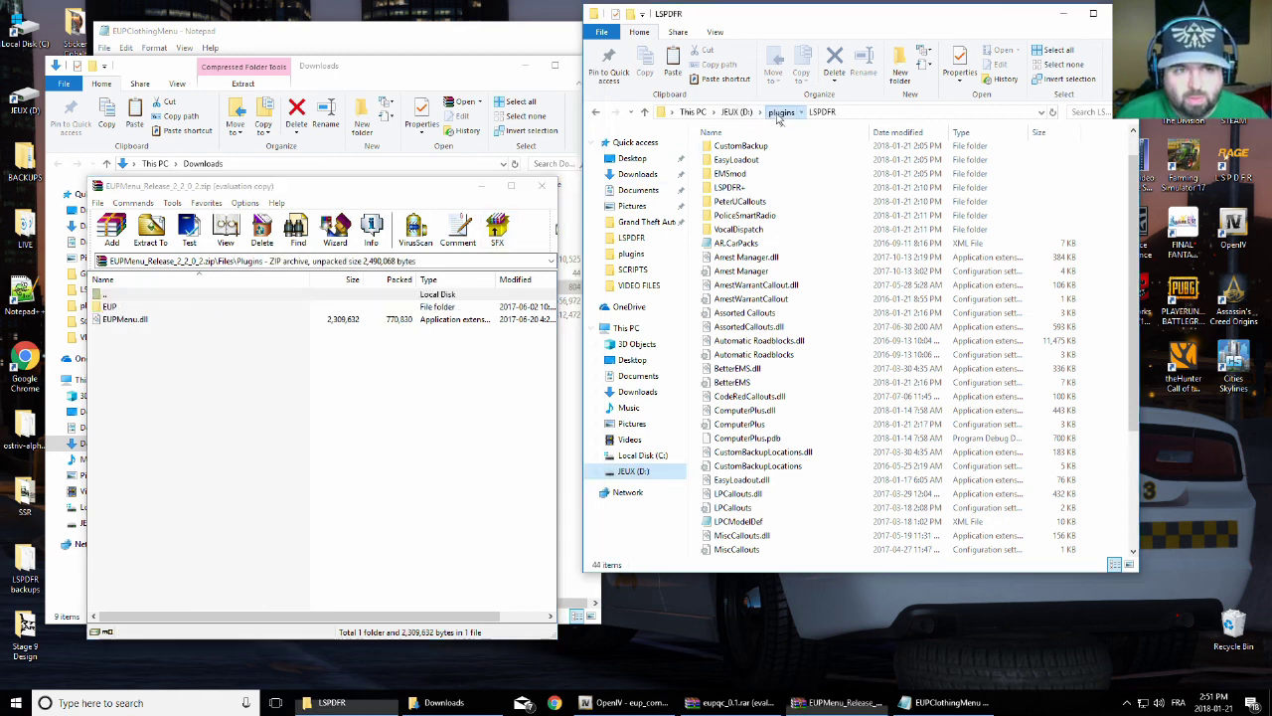
left_click(300, 413)
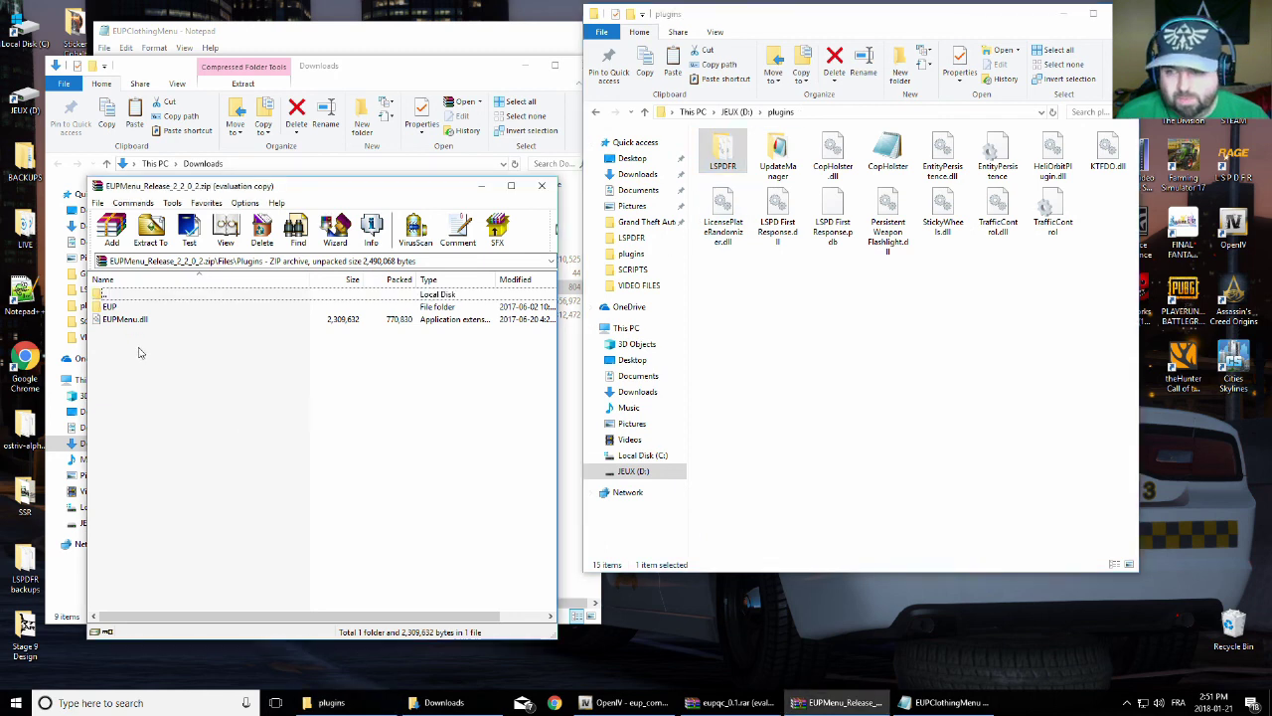
left_click(117, 309)
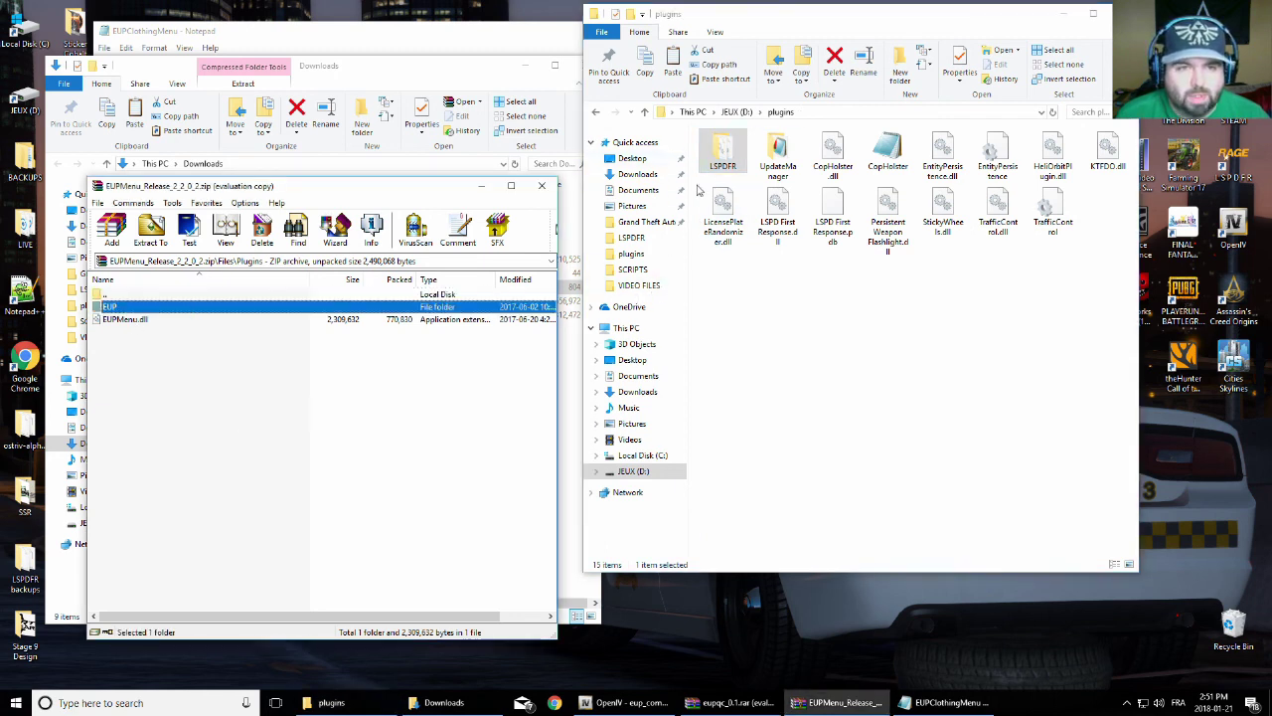
Copy the Plugins folder and RAGENativeUI.dll from the archive's Files folder to the root of JEUX (D:), replacing the existing file
left_click(646, 111)
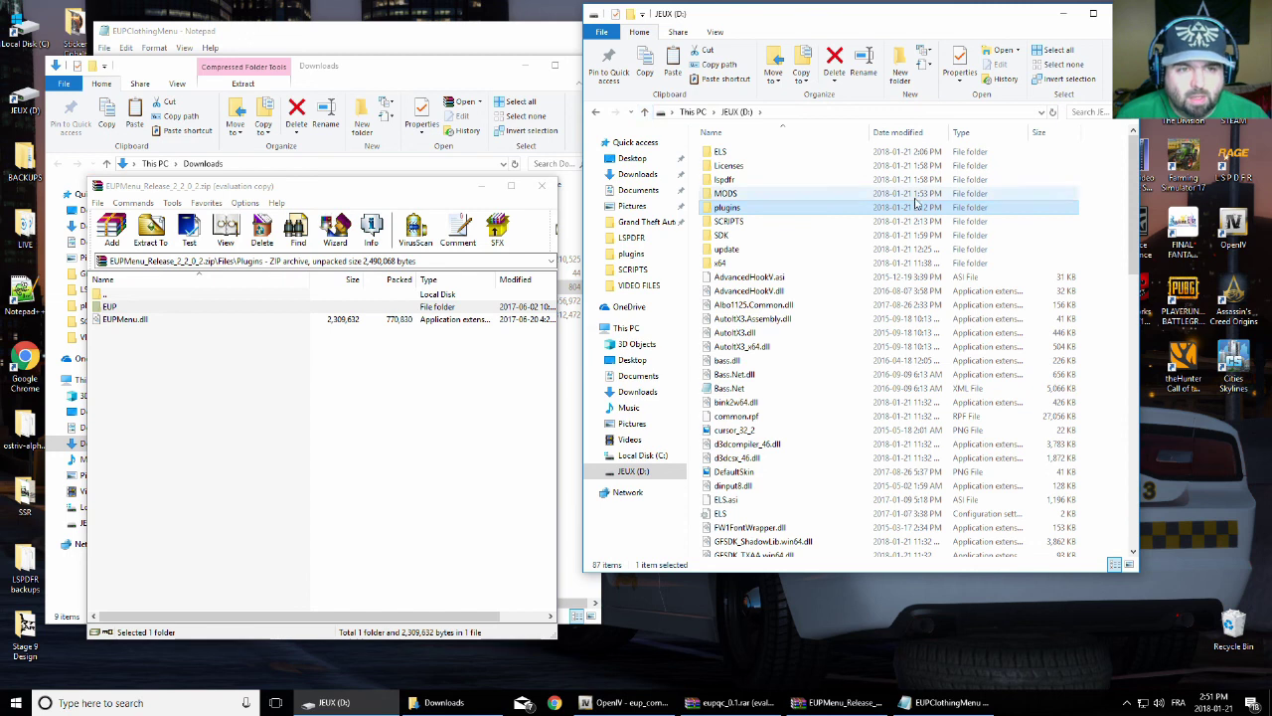
double_click(107, 295)
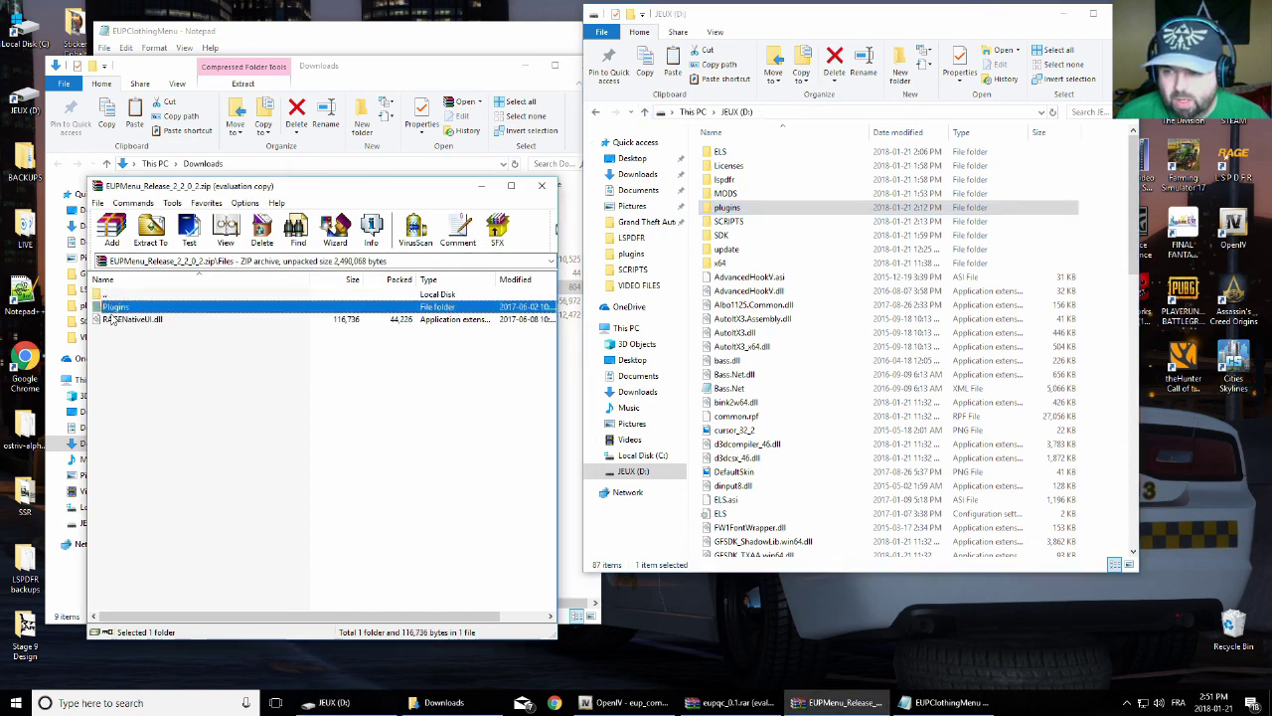
left_click(133, 319, "ctrl")
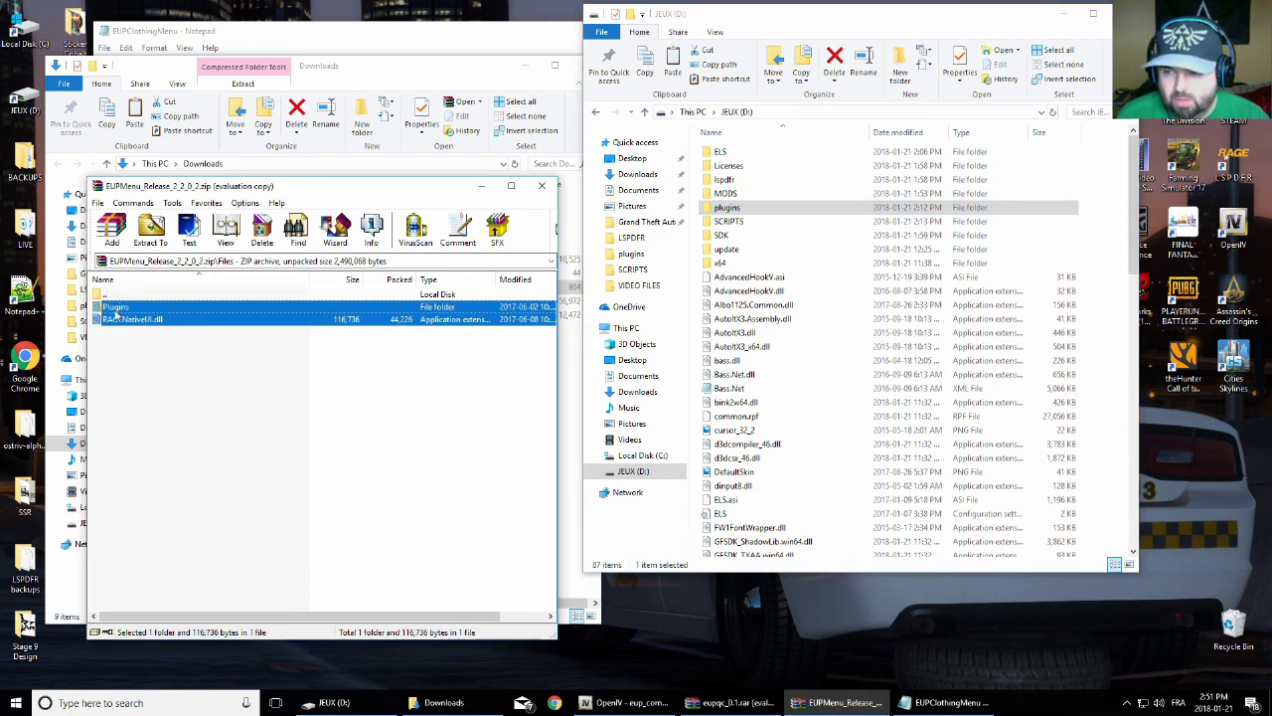
left_click_drag(118, 312, 801, 462)
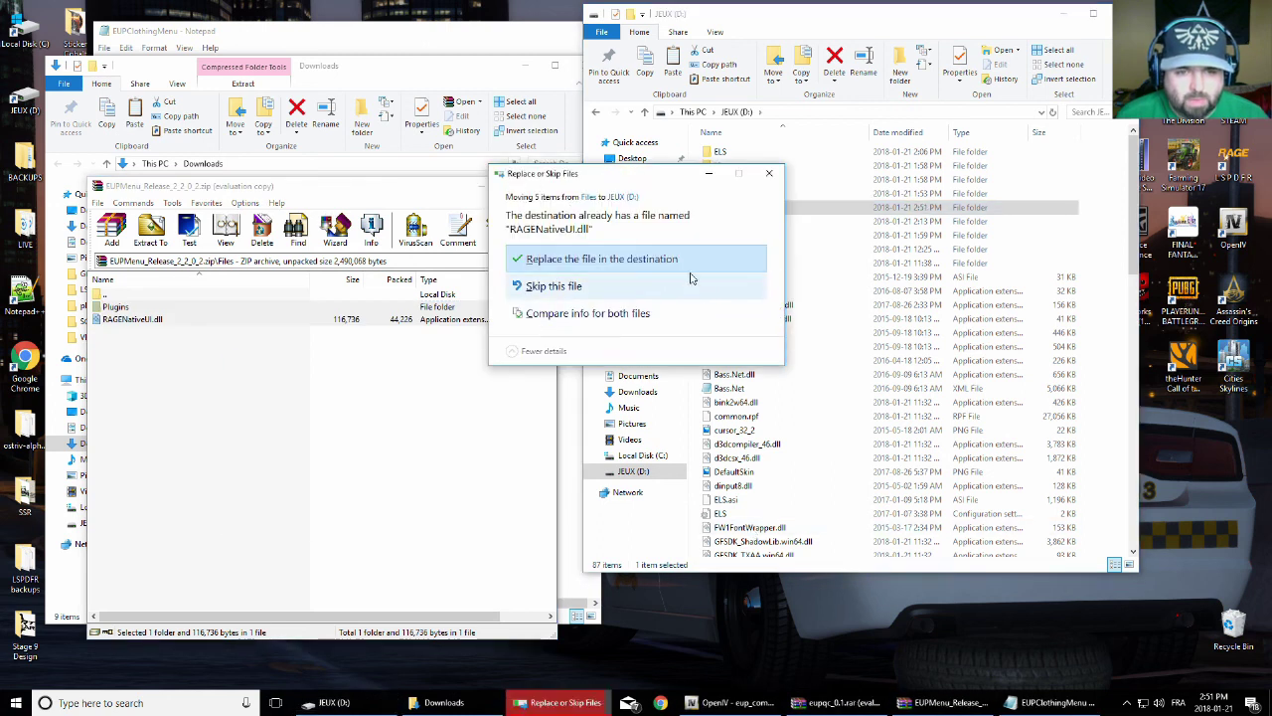
left_click(683, 258)
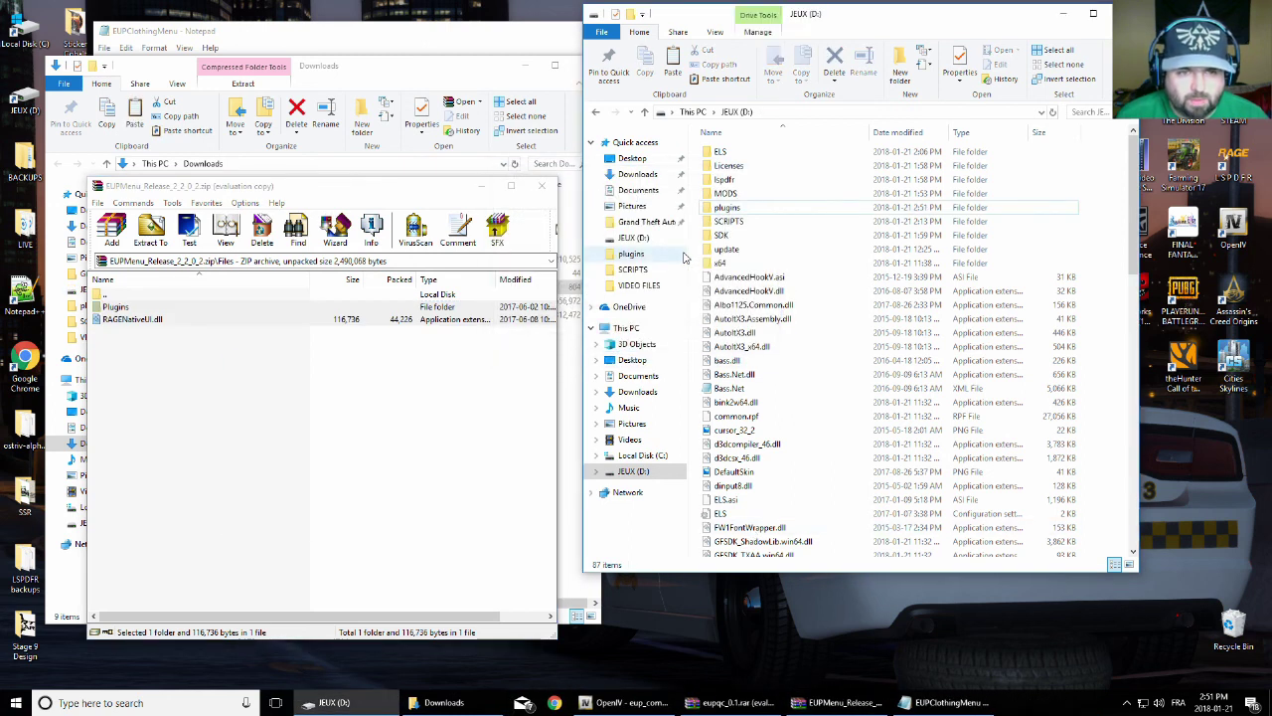
Open presetoutfits from the plugins > EUP folder on JEUX (D:) and move its window clear of the archive window
double_click(748, 209)
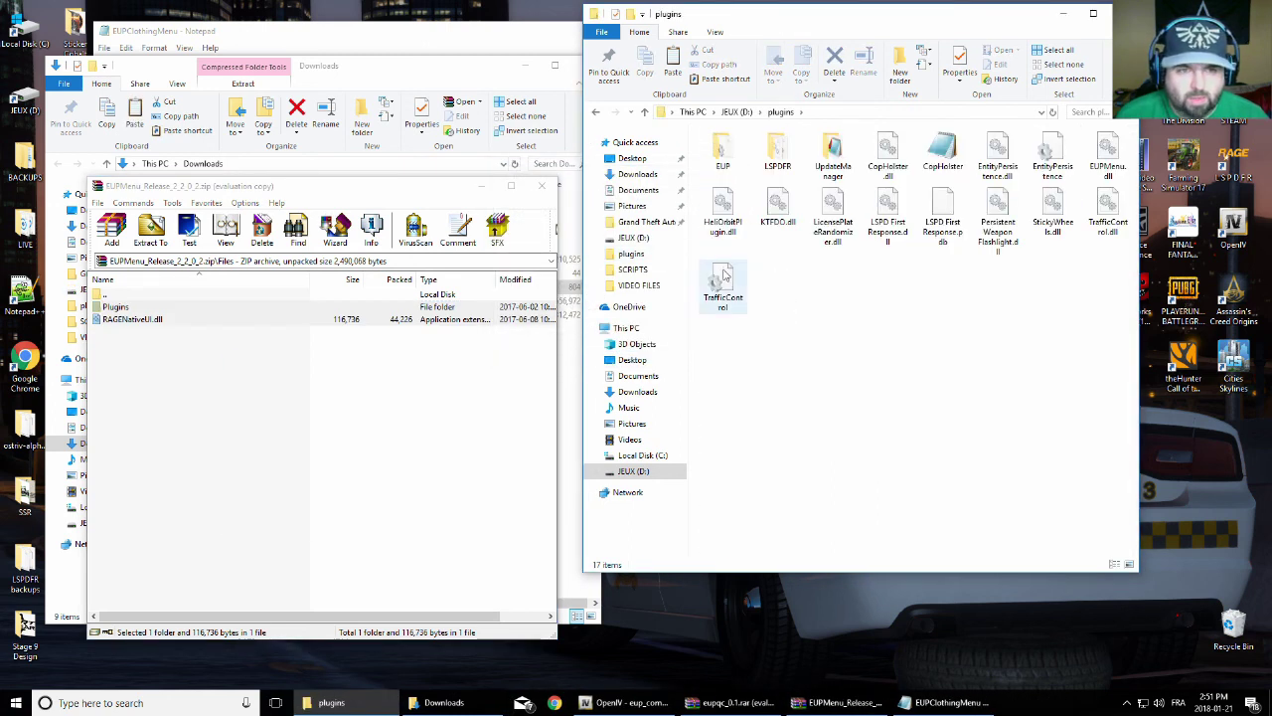
double_click(724, 154)
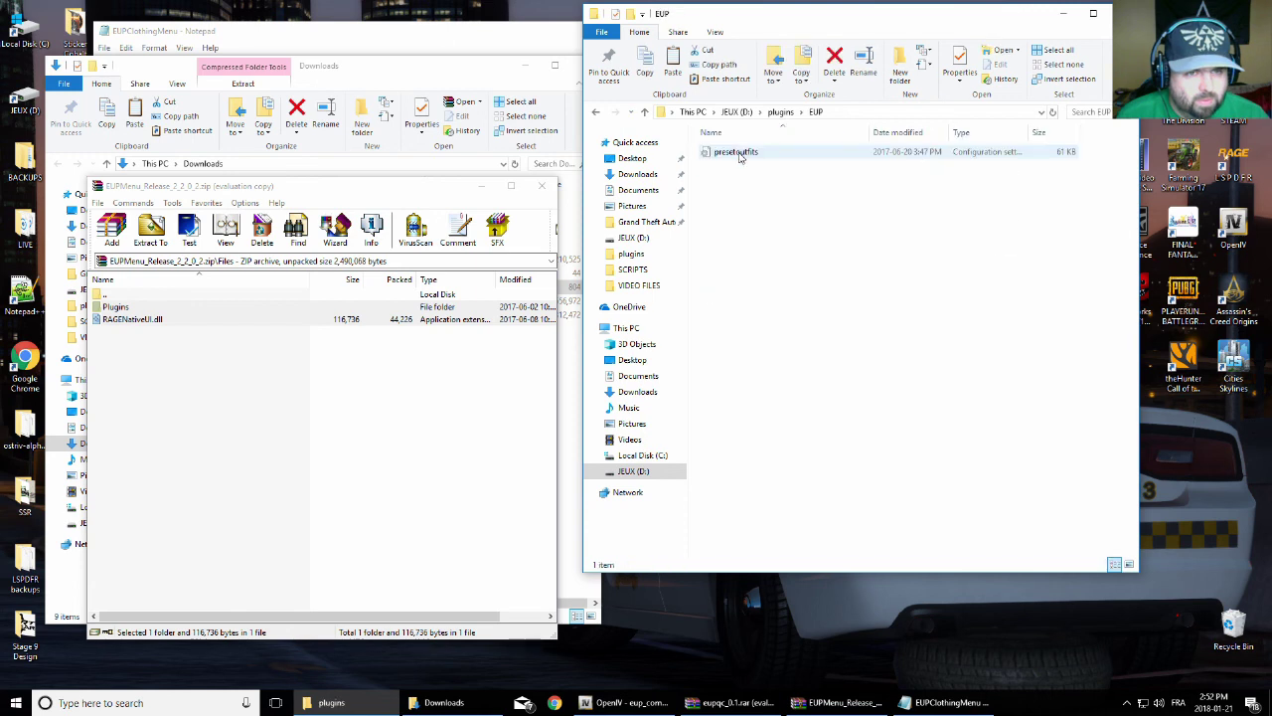
left_click(738, 155)
double_click(739, 155)
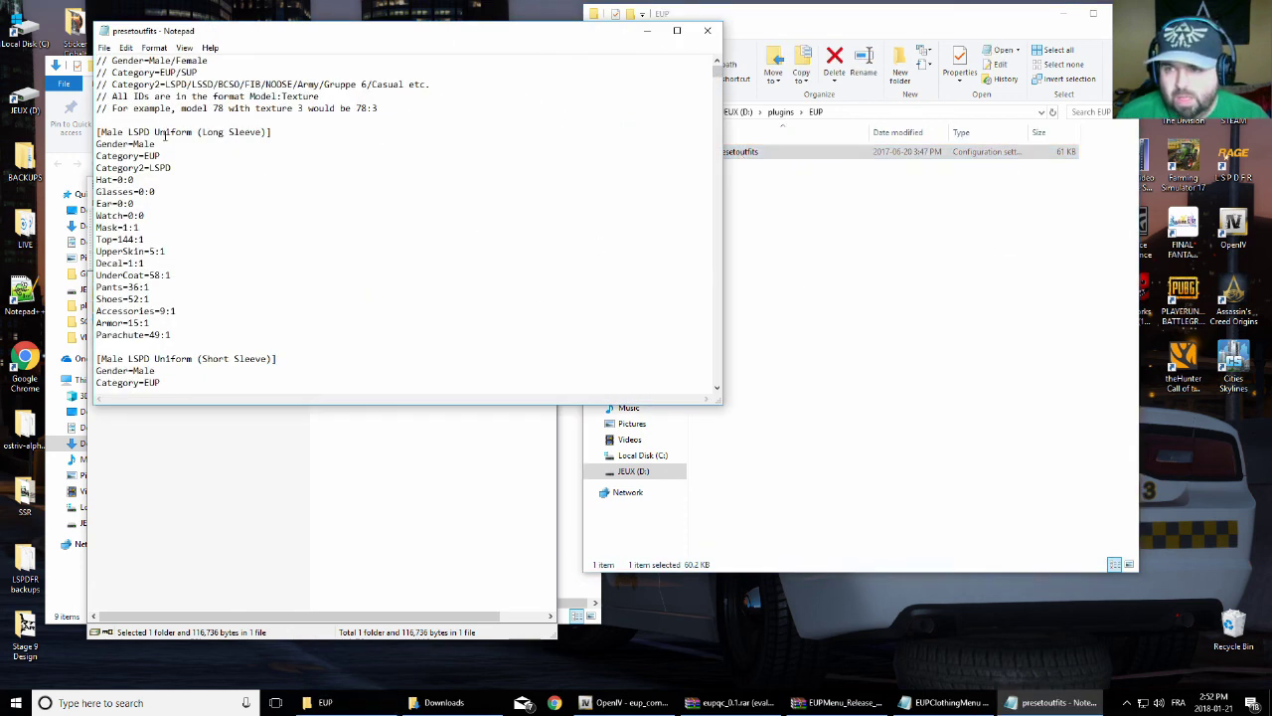
left_click_drag(283, 24, 722, 71)
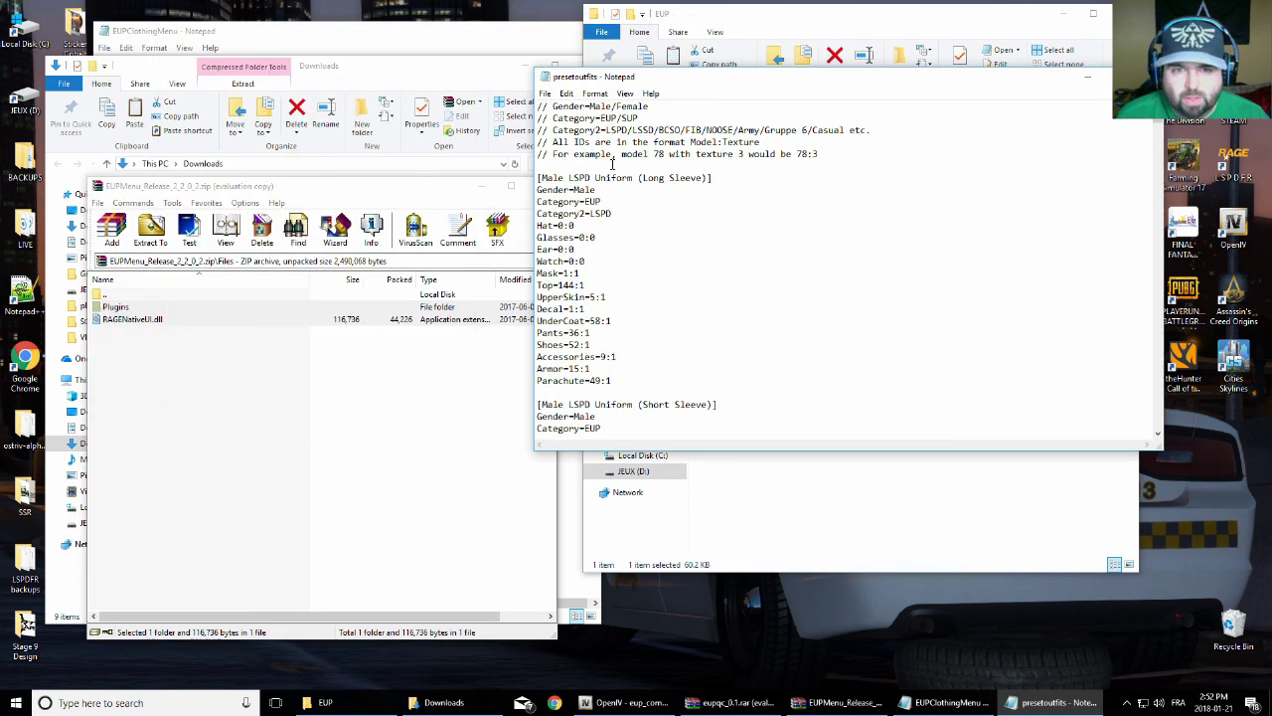
Examine the Male LSPD Uniform (Long Sleeve) definition in presetoutfits, including the Pants model and texture values
left_click_drag(571, 178, 586, 290)
left_click_drag(549, 333, 555, 333)
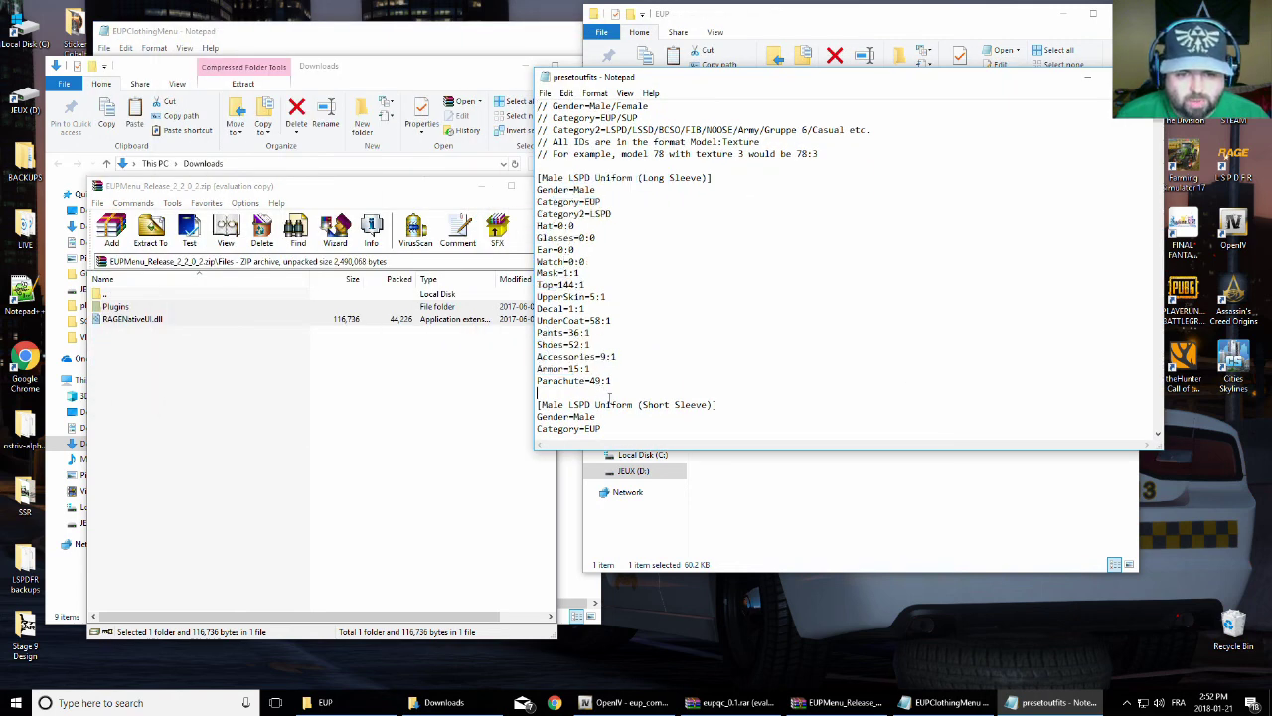
left_click_drag(537, 404, 610, 404)
left_click(592, 381)
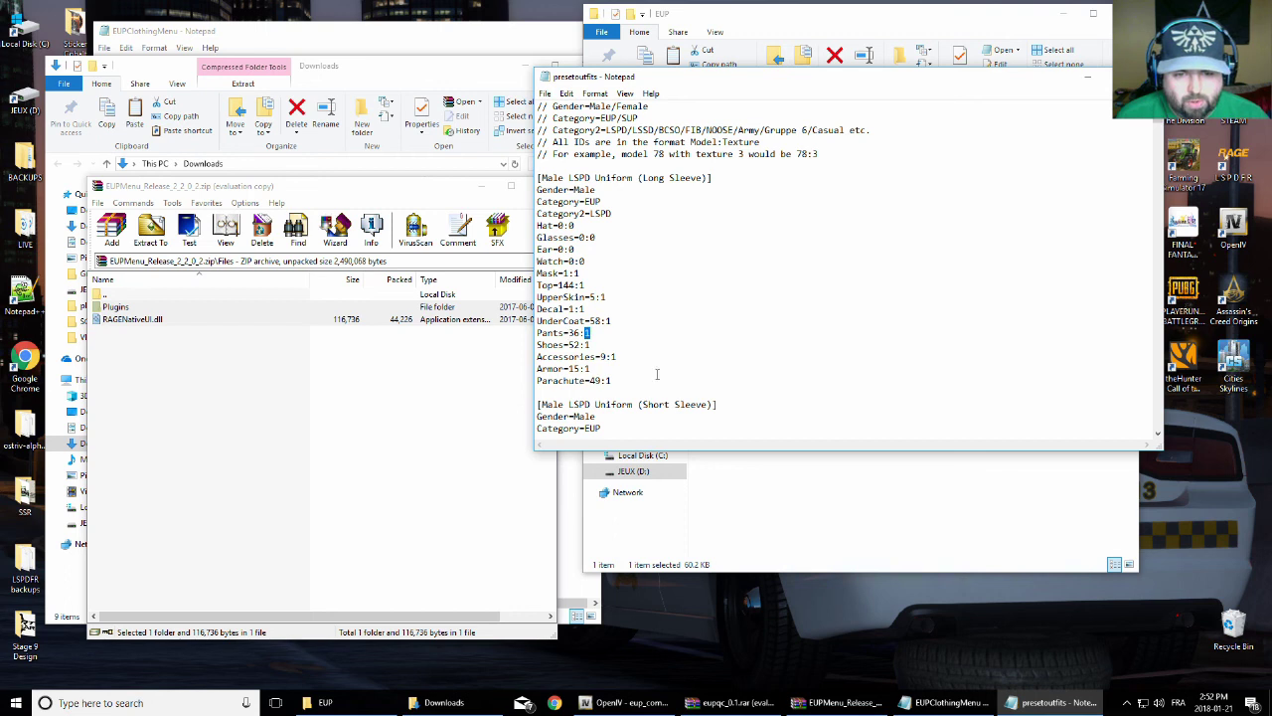
Close the EUPMenu archive and look through the SQ outfit entries in EUPClothingMenu for comparison with the preset format
left_click(428, 191)
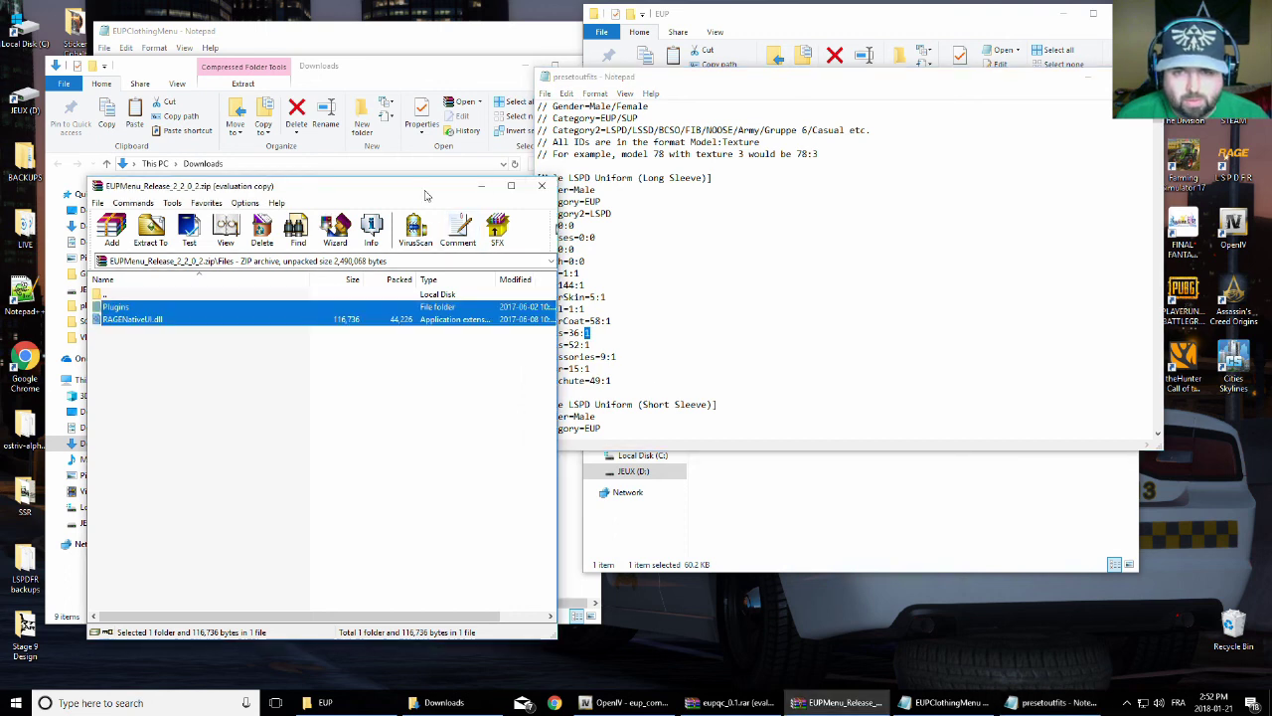
left_click(541, 186)
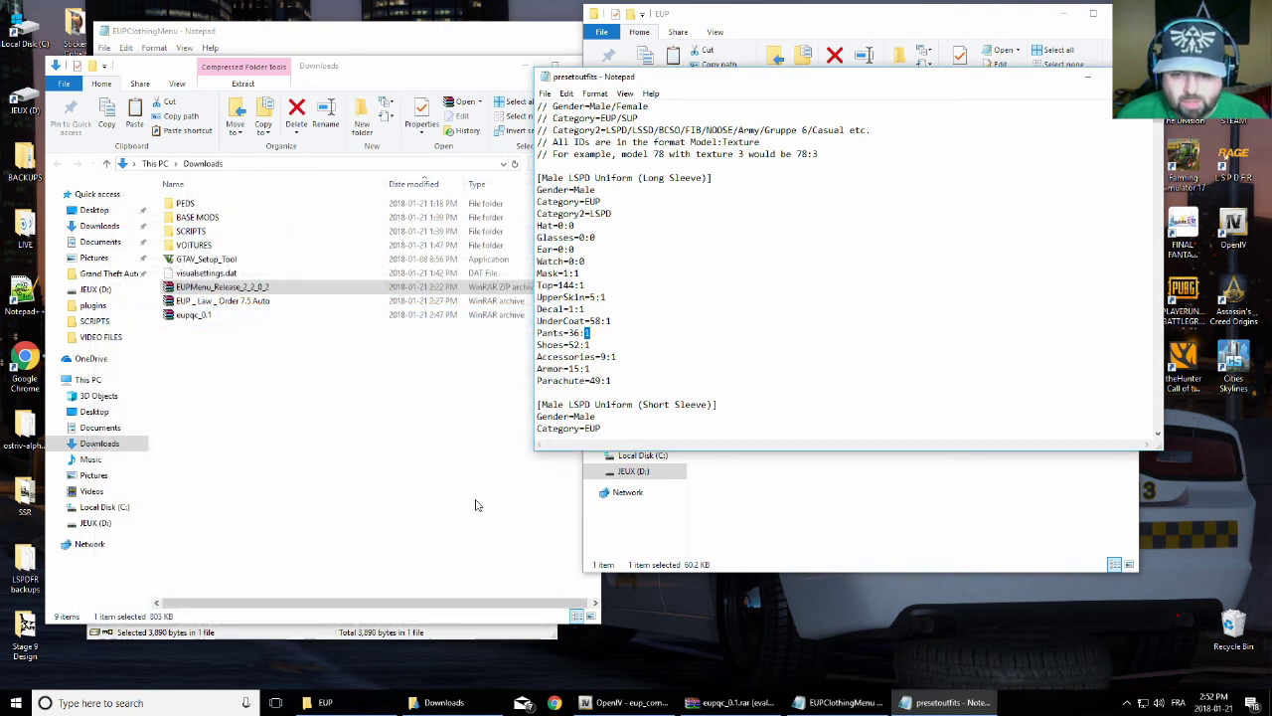
left_click(843, 702)
scroll(205, 204, "up", 20)
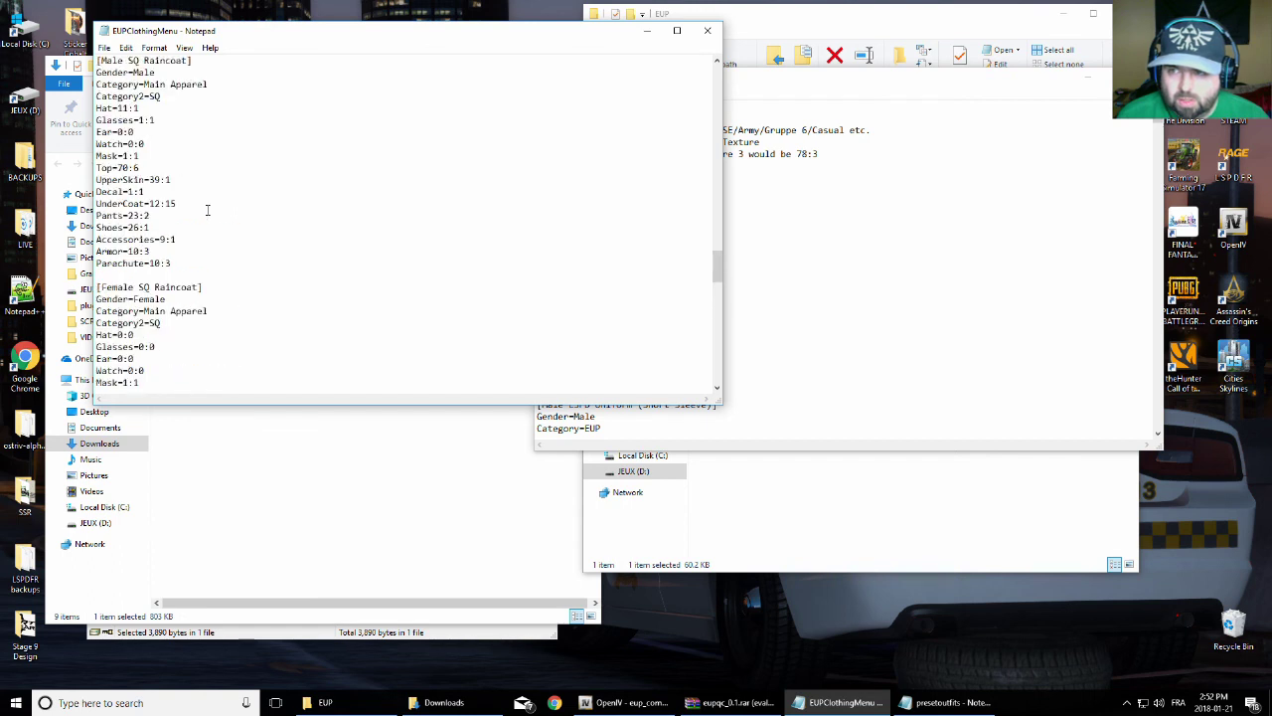
scroll(208, 209, "down", 10)
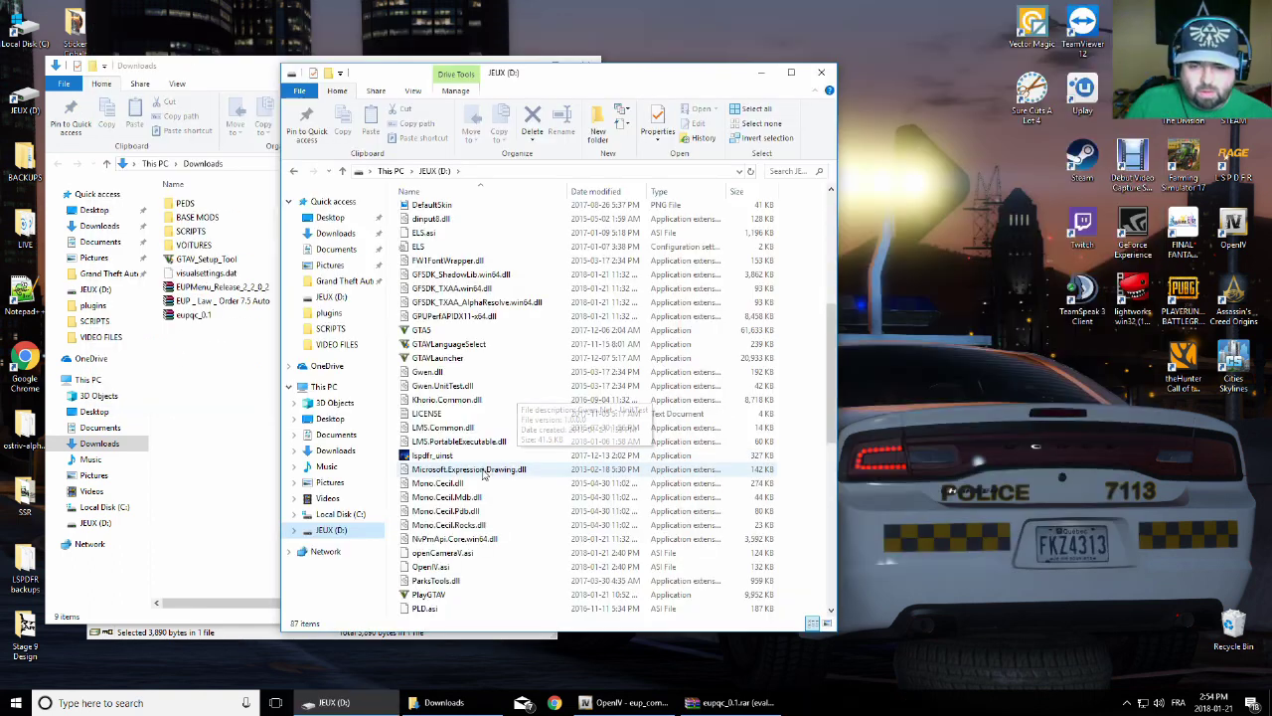
Launch RAGEPluginHook from JEUX (D:), accept its disclaimer and decline the game version backup
scroll(485, 475, "down", 4)
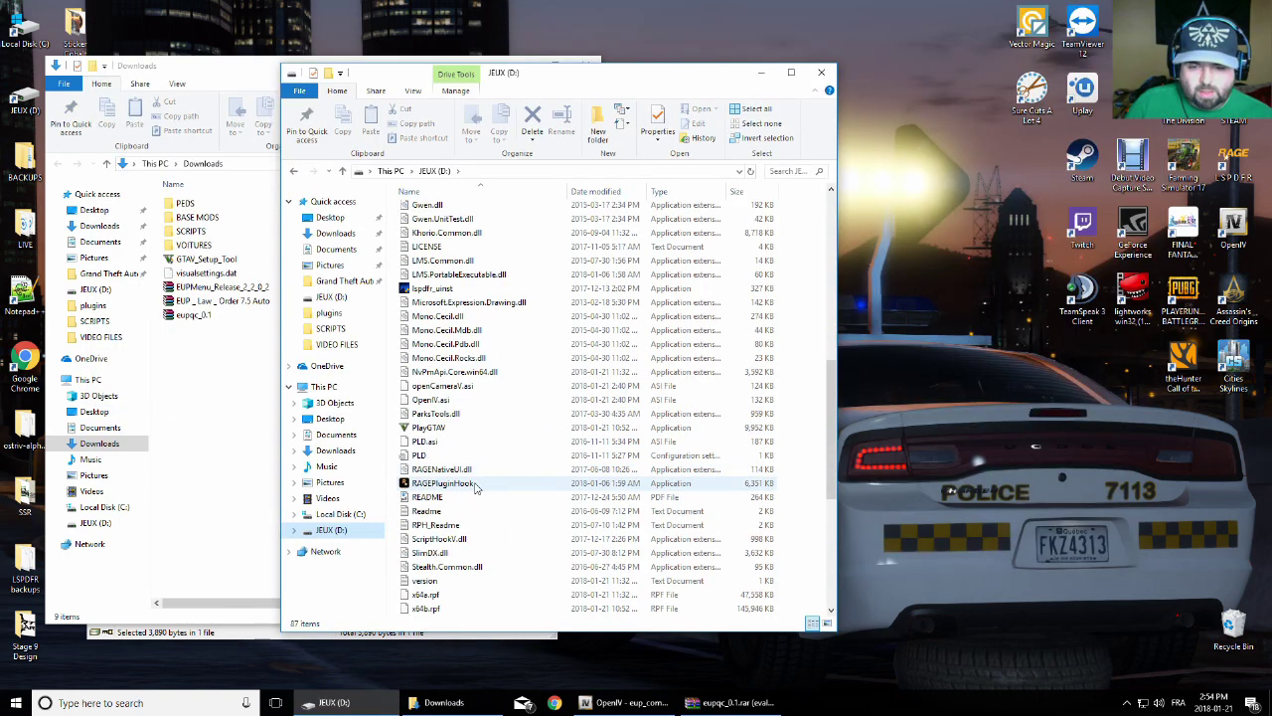
left_click(475, 485)
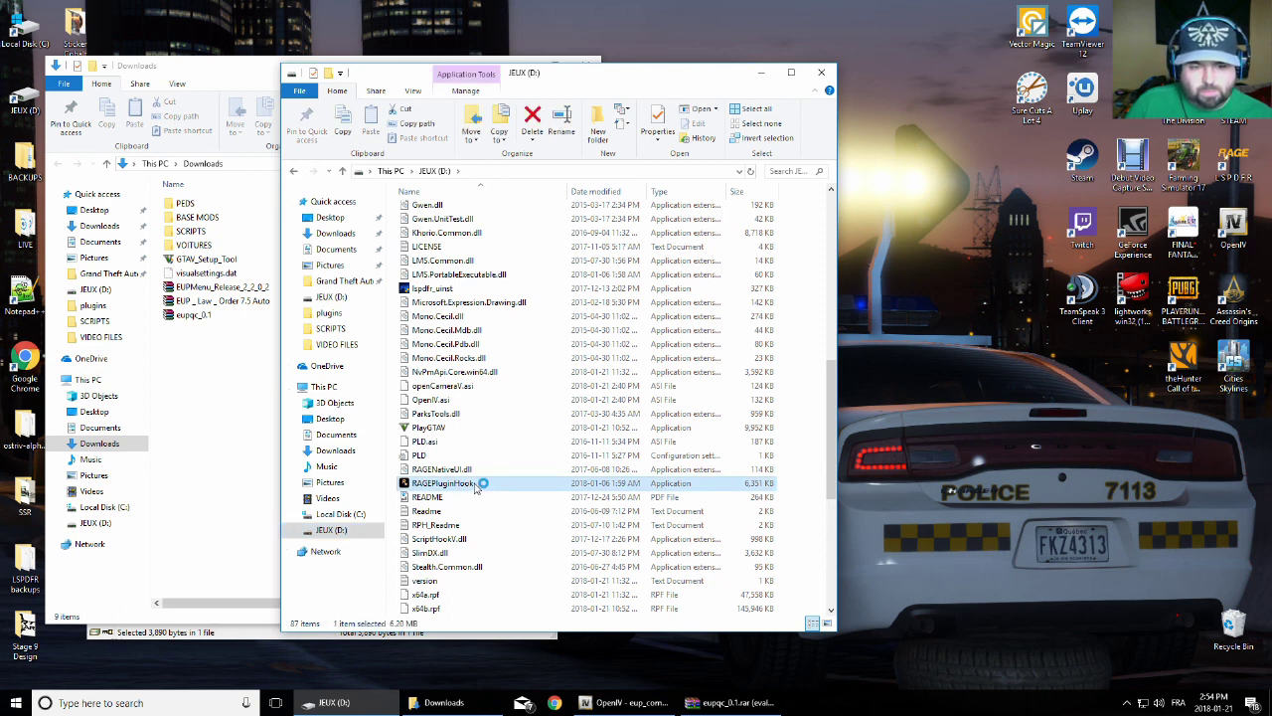
double_click(475, 485)
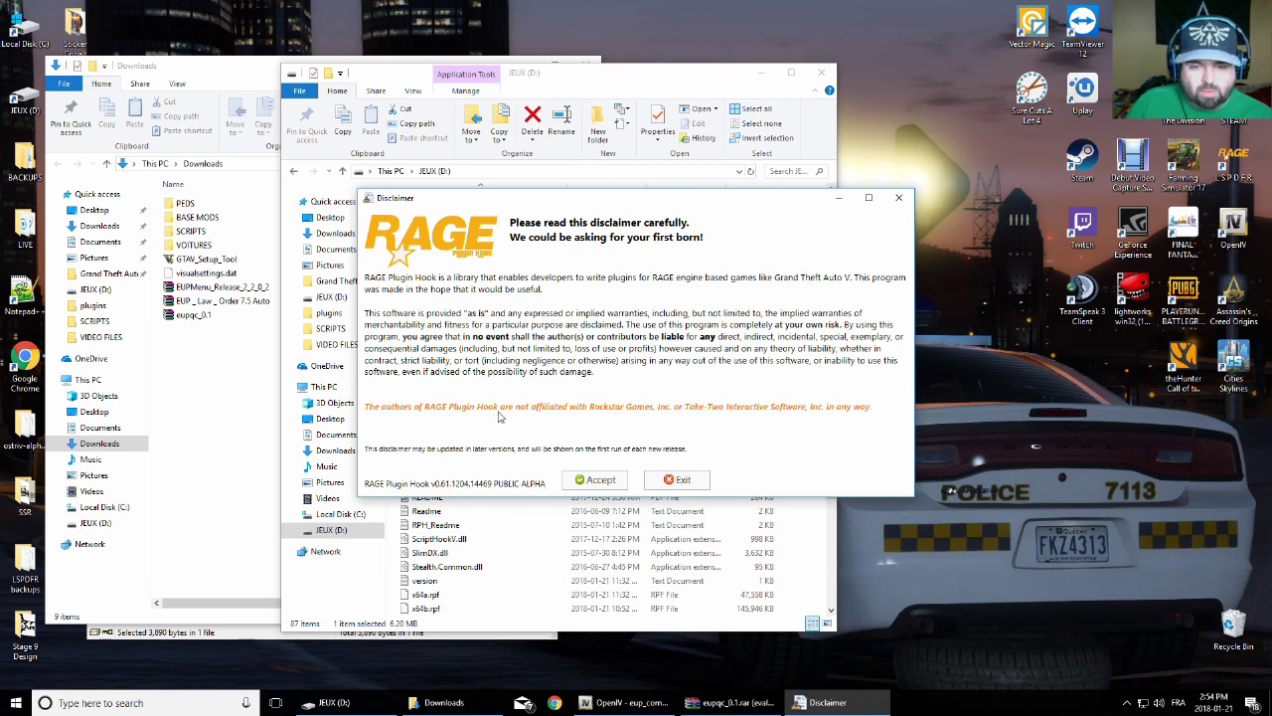
left_click(596, 483)
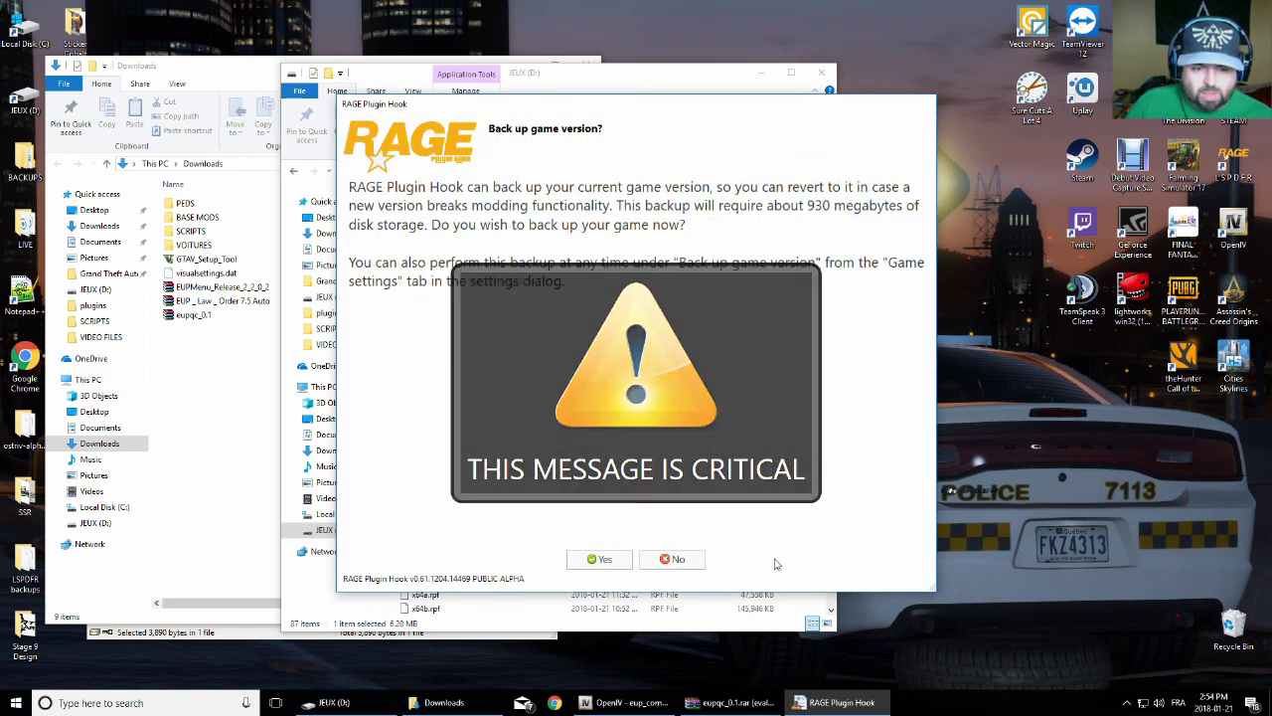
left_click(684, 561)
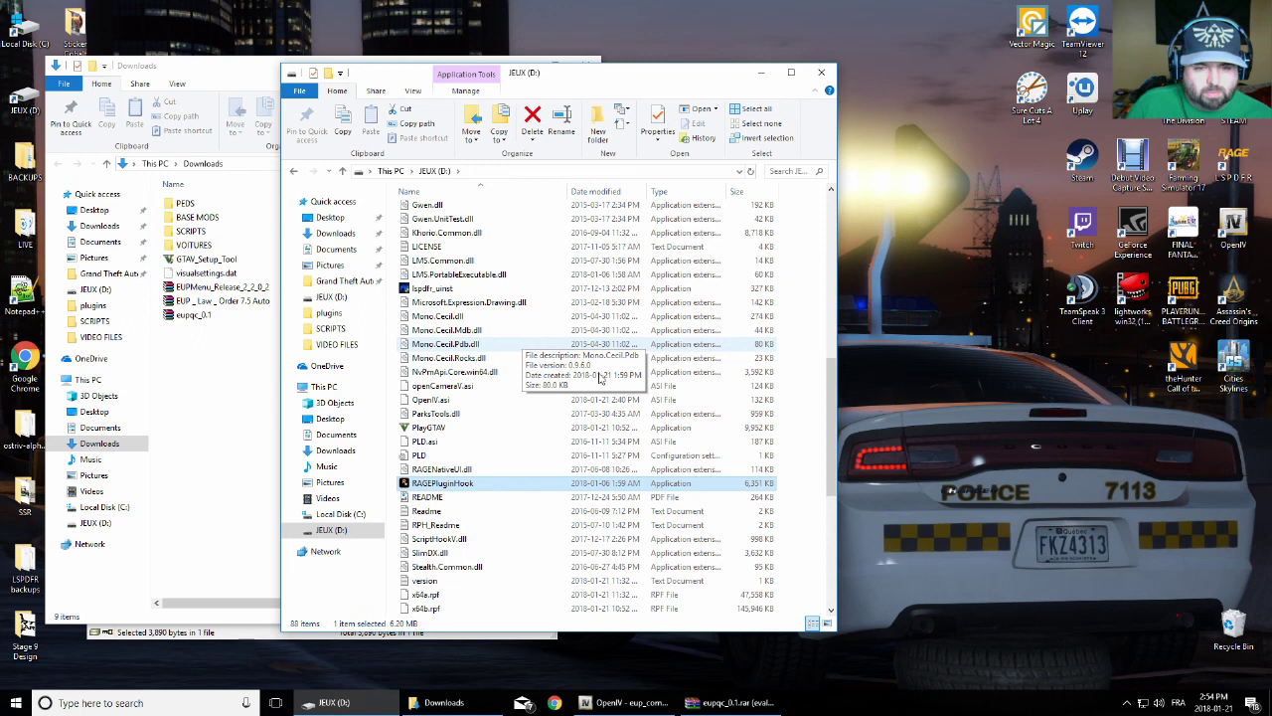
Minimize the JEUX (D:), Downloads and eupqc_0.1 archive windows to clear the desktop
left_click(761, 71)
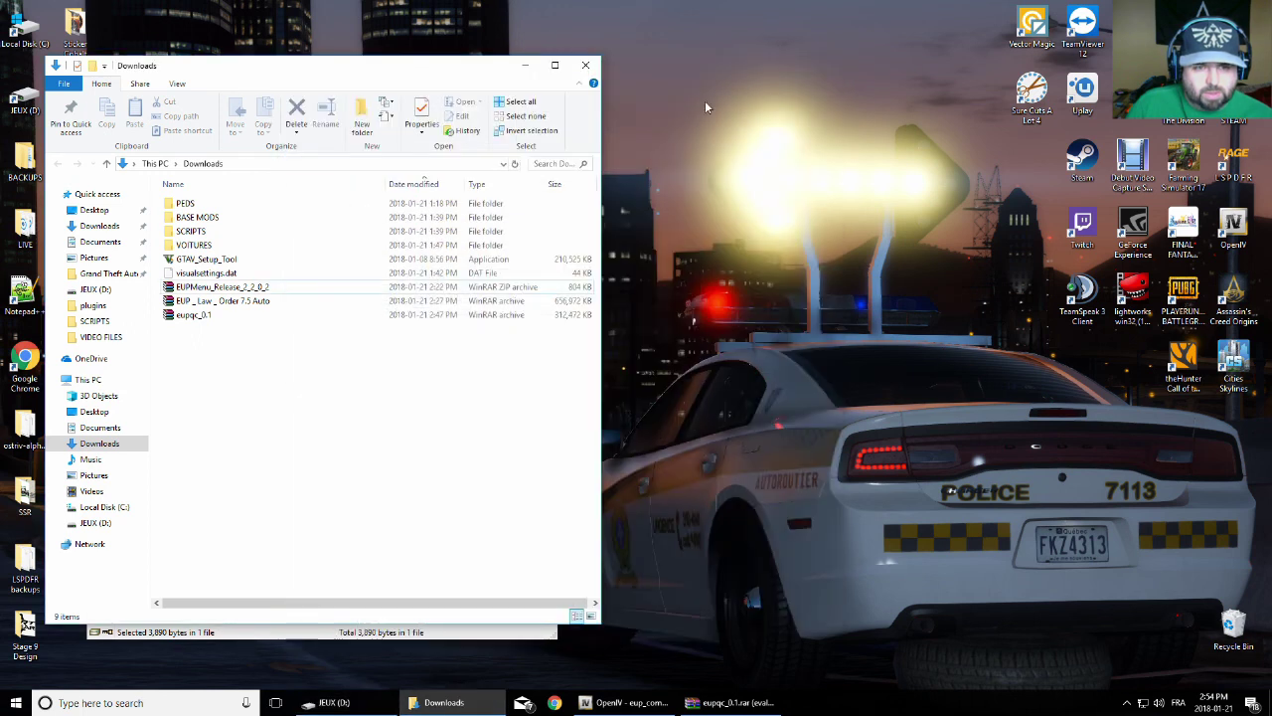
left_click(525, 64)
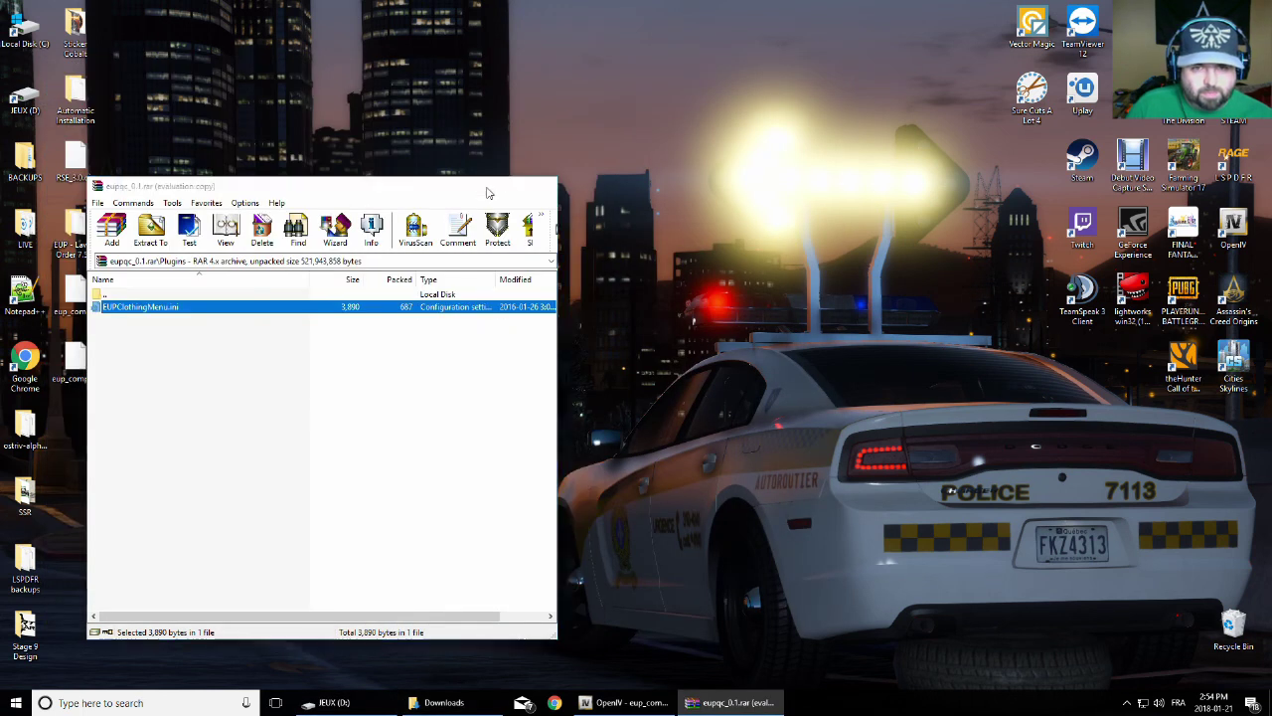
left_click(486, 191)
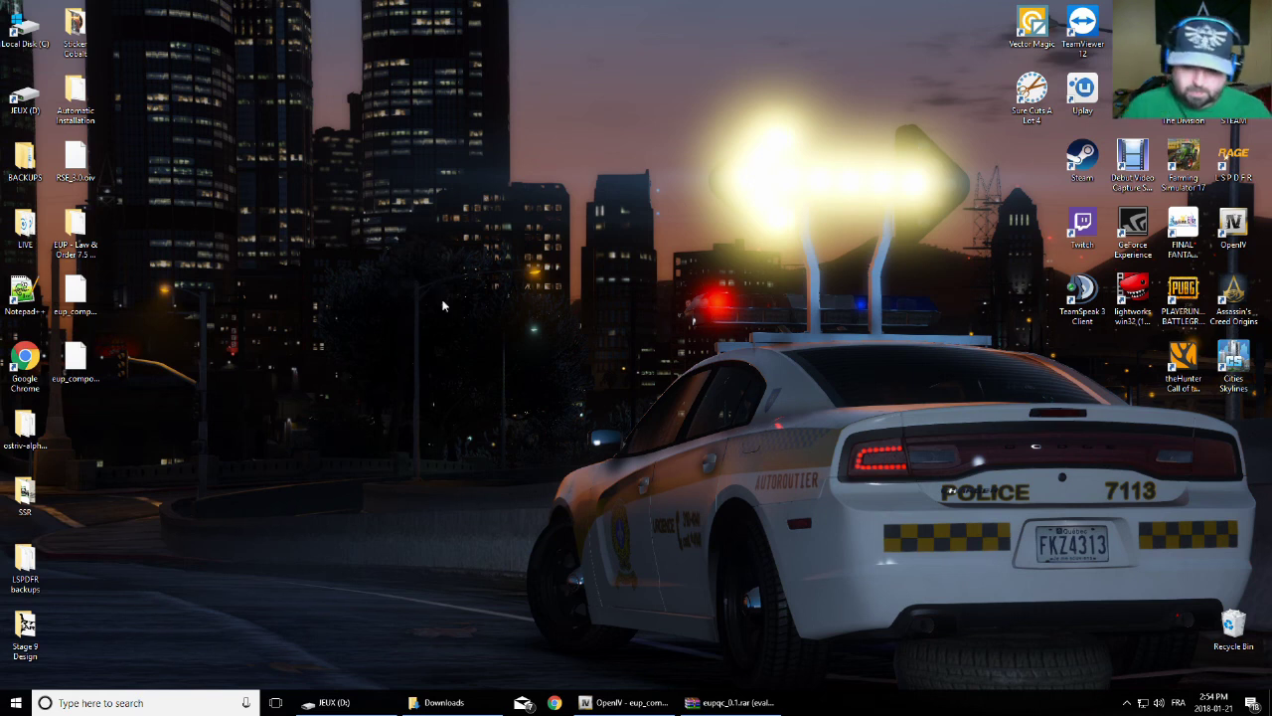
Bring up the RAGE Plugin Hook settings from JEUX (D:), check the plugin startup options, and save and launch the game
scroll(699, 512, "down", 6)
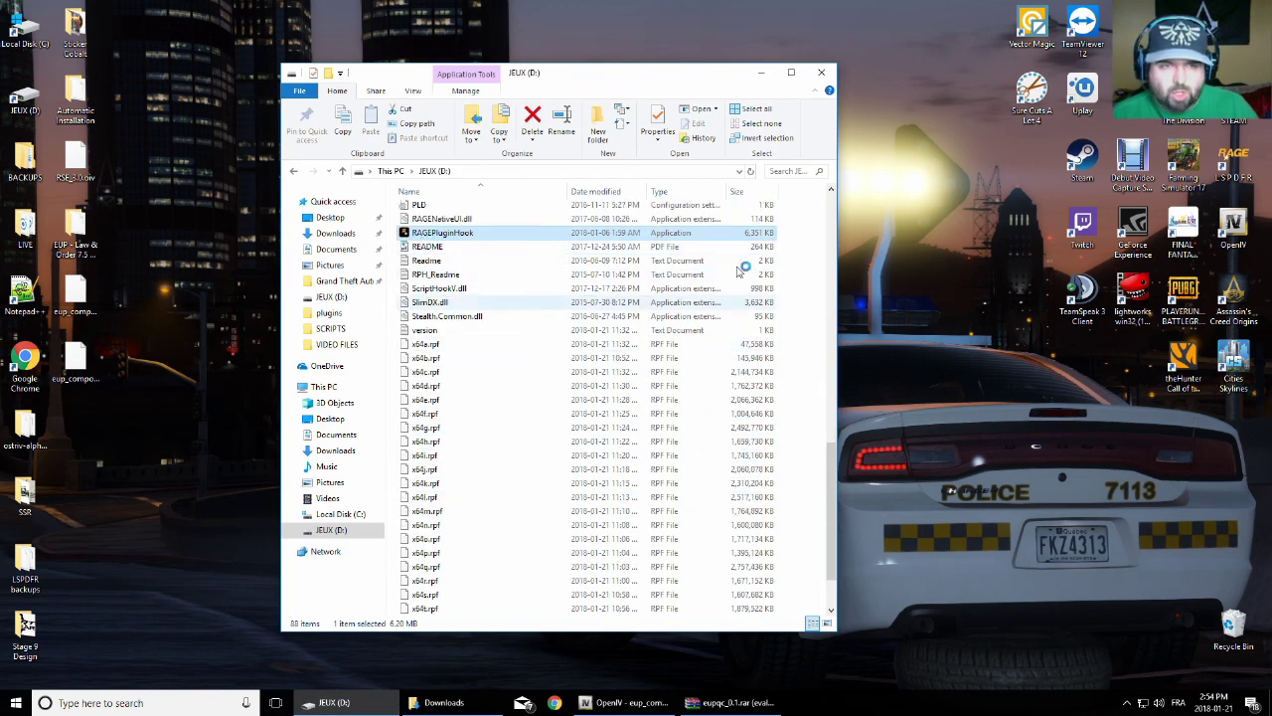
left_click(825, 74)
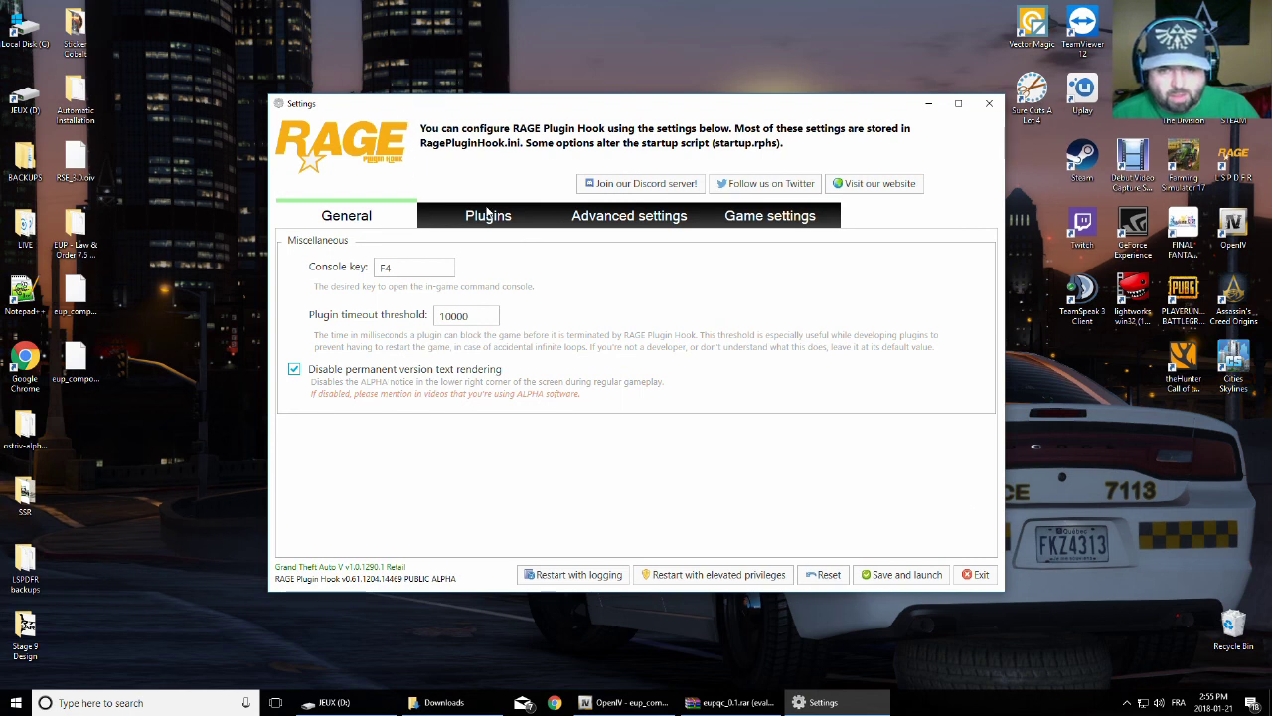
left_click(487, 212)
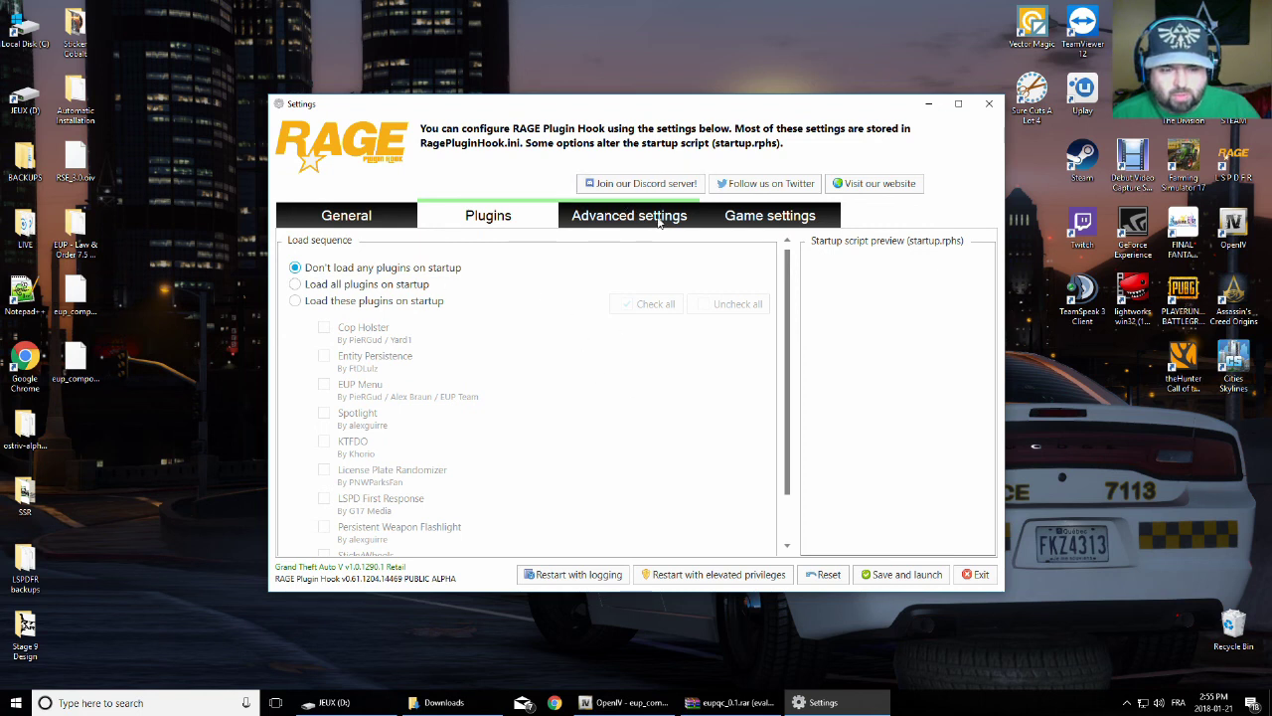
left_click(900, 573)
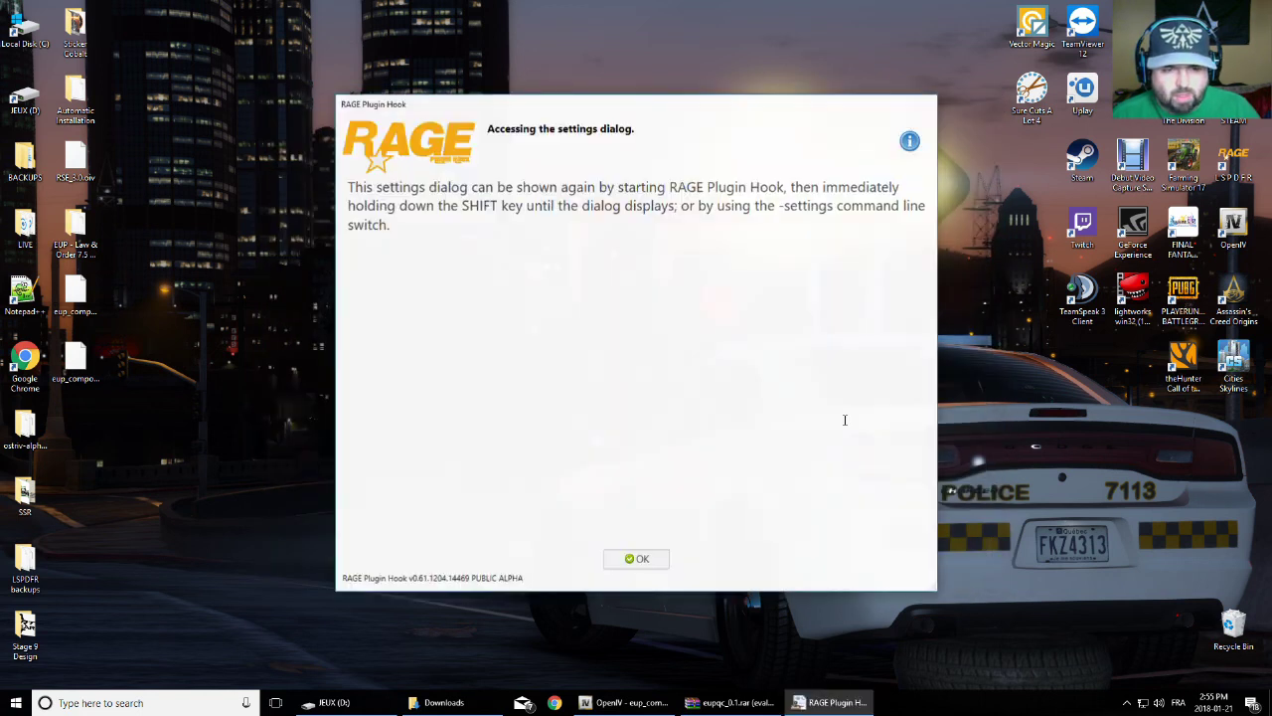
left_click(636, 558)
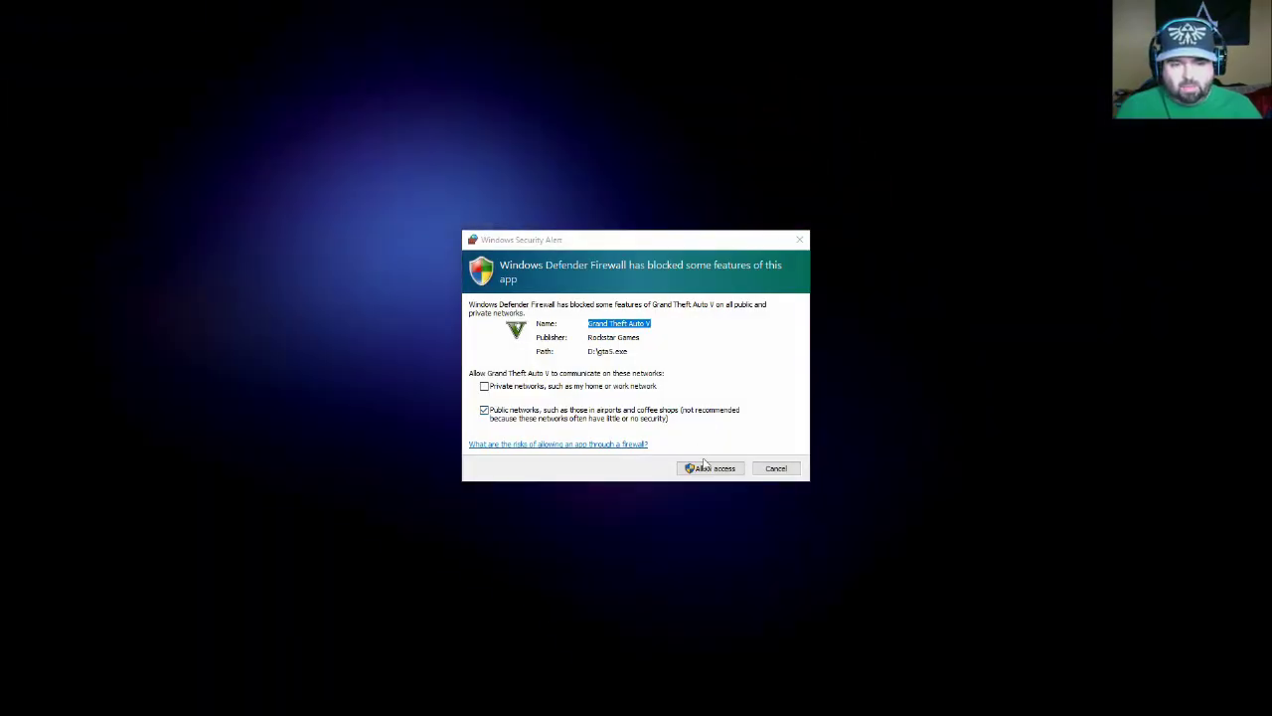
Answer the Windows Defender Firewall alert for Grand Theft Auto V and continue loading the game
left_click(726, 419)
key("Return")
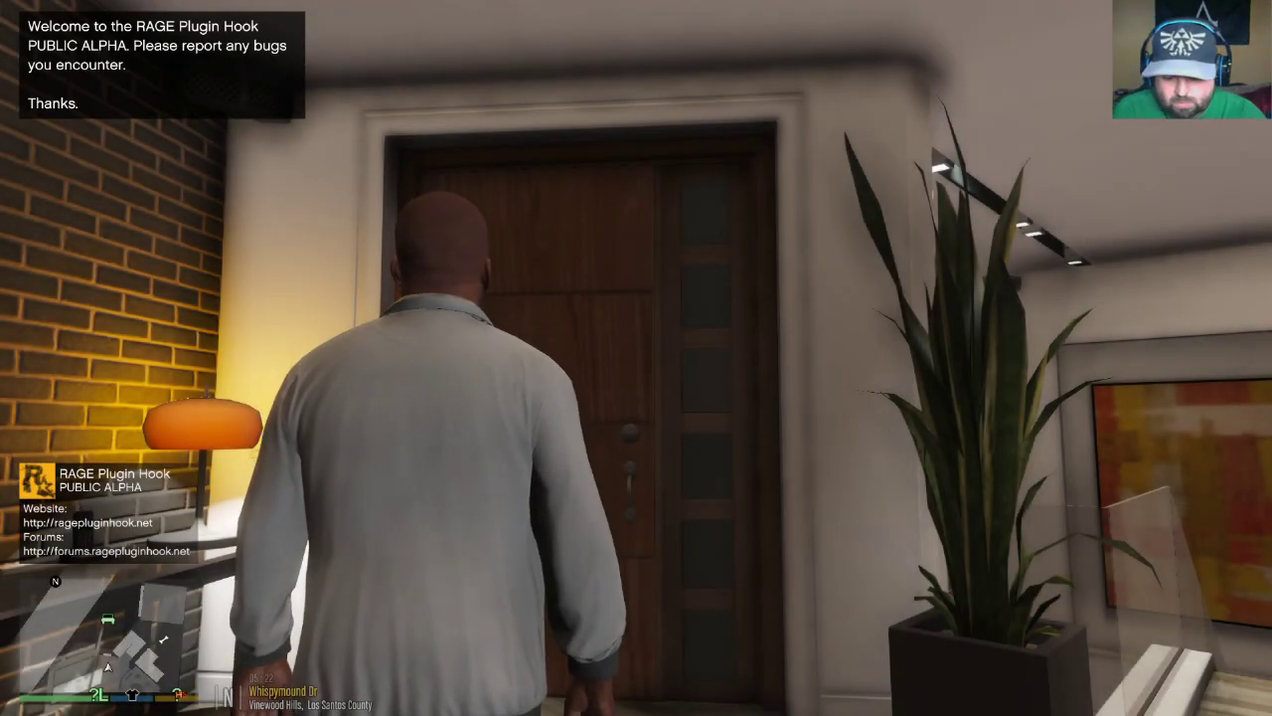
key("w")
key("w")
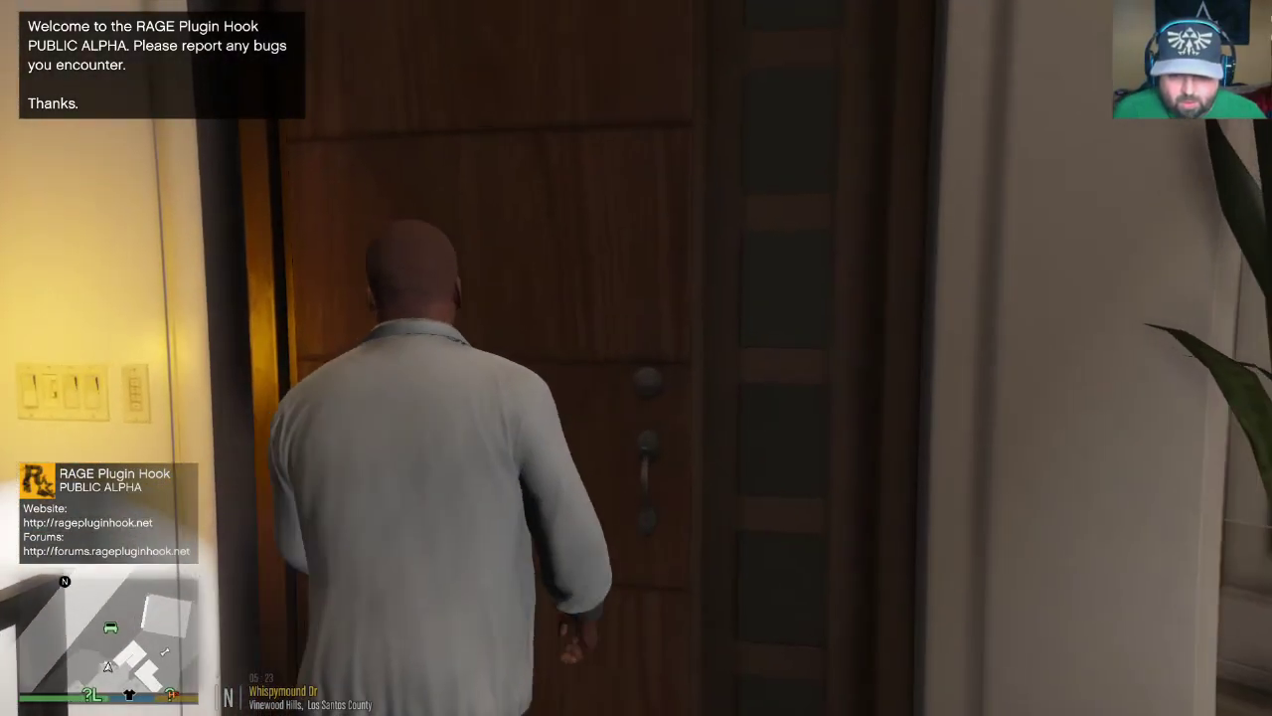
Walk the character out through the front door and overwrite the autosave slot with the current game progress
key("w")
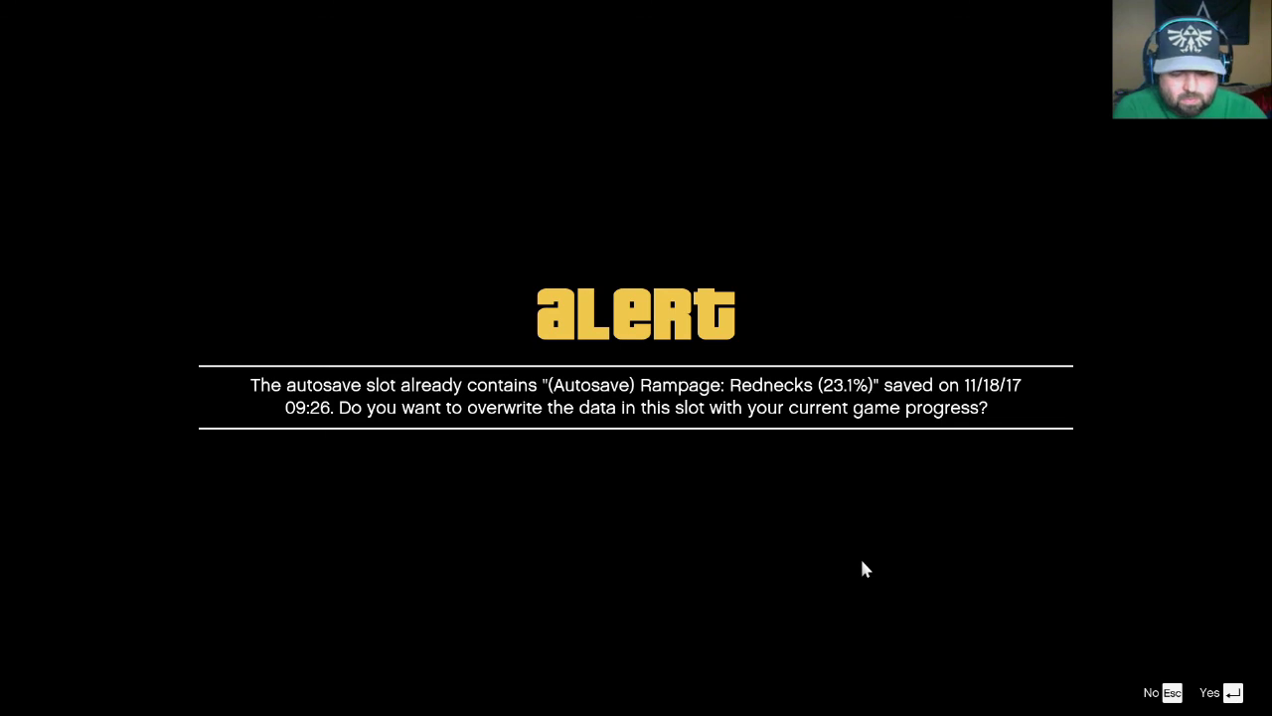
key("Return")
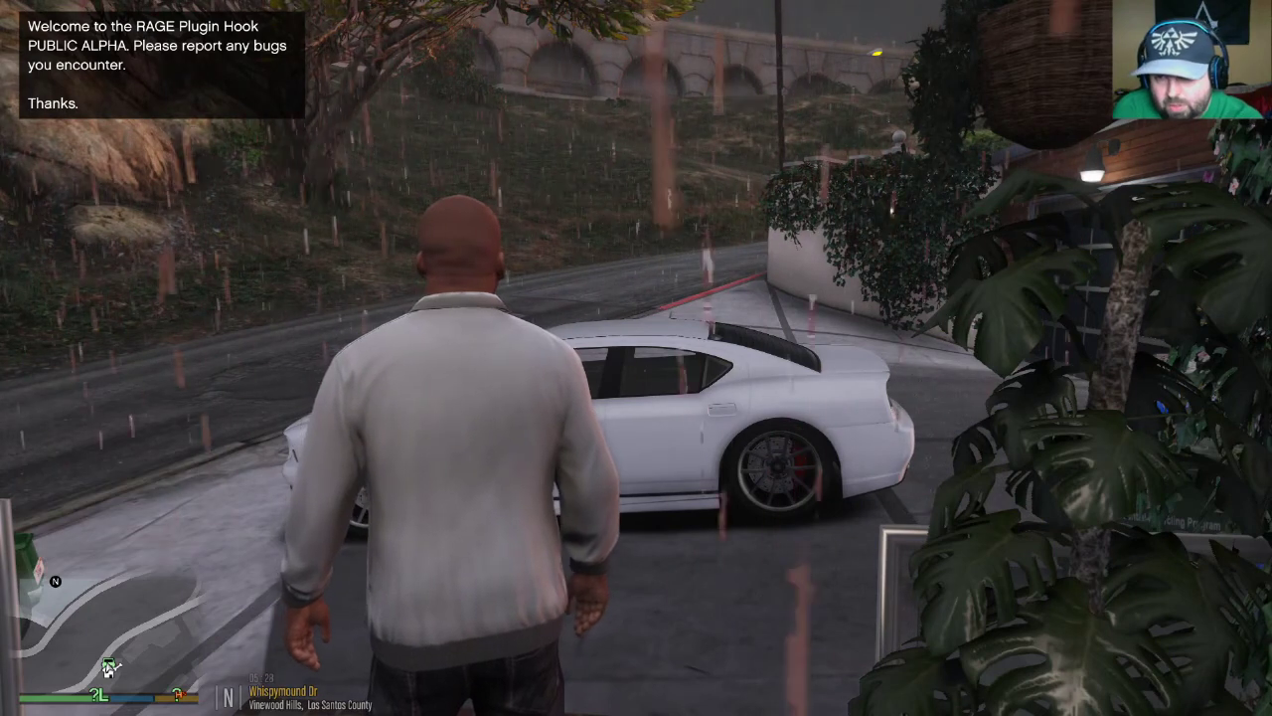
Load the EUPMenu.dll plugin from the RAGE Plugin Hook console with the LoadPlugin command and close the console
key("F4")
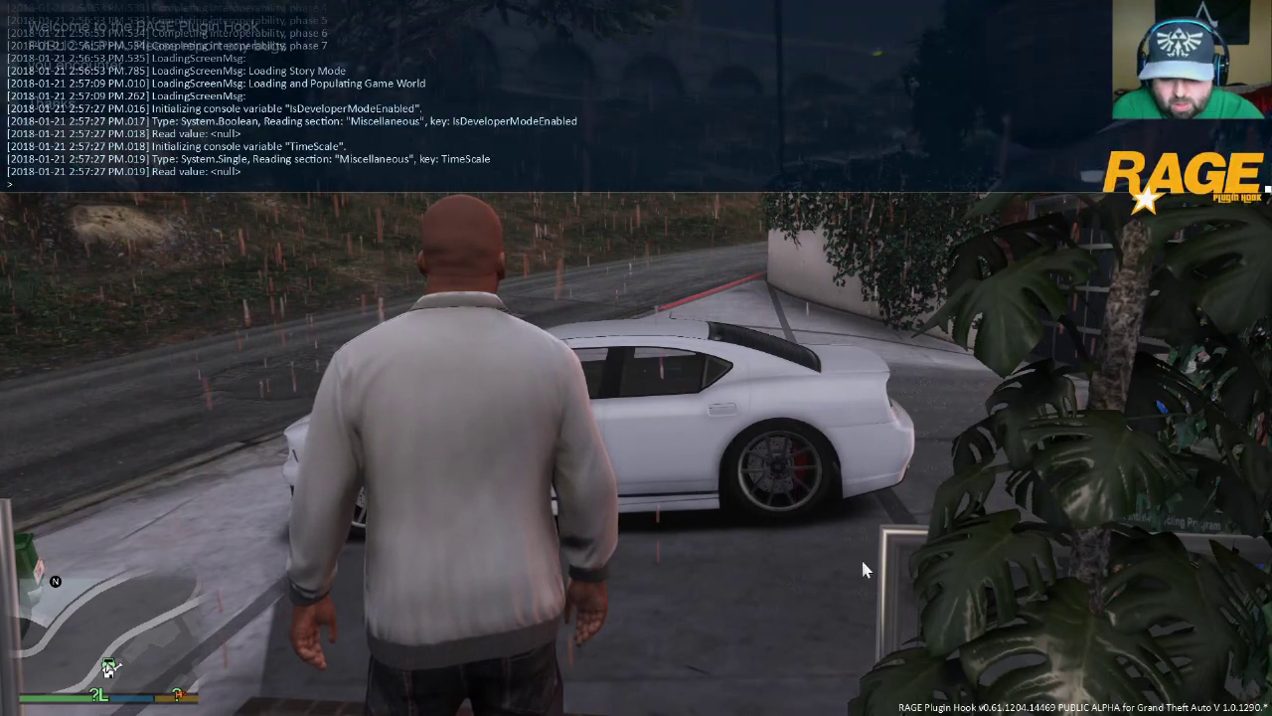
type("load")
key("Tab")
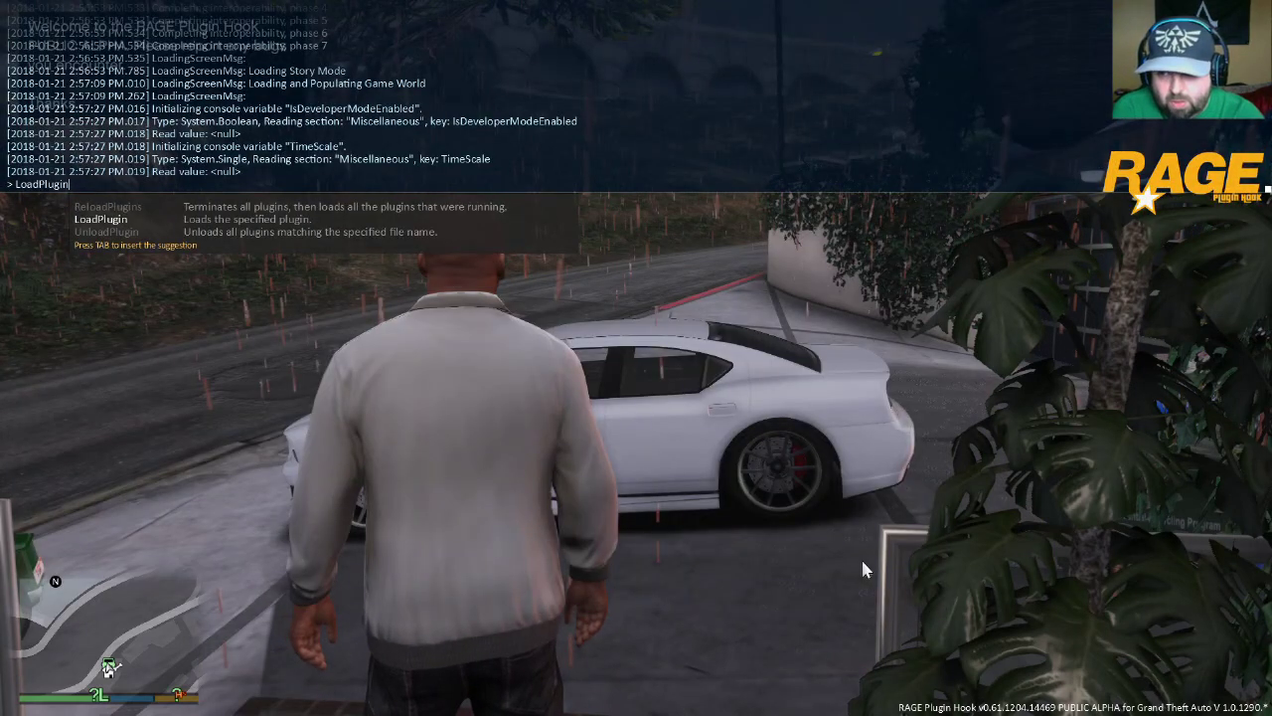
type("e")
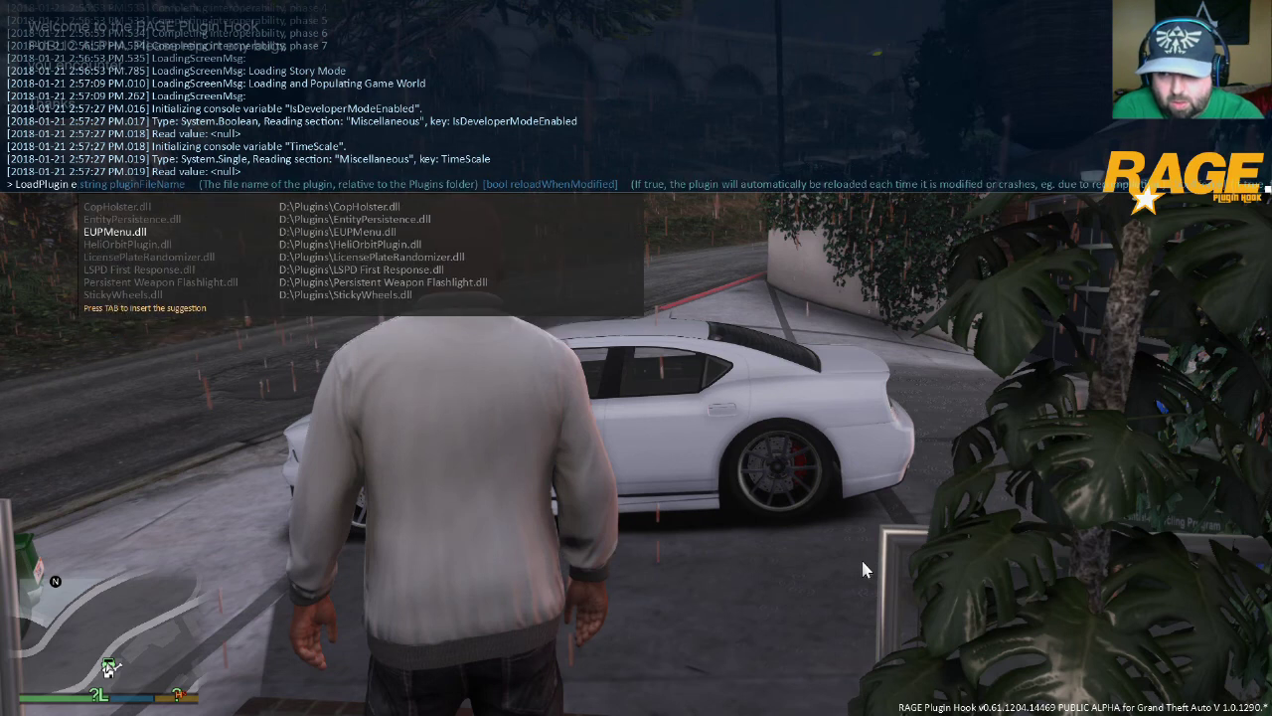
key("Return")
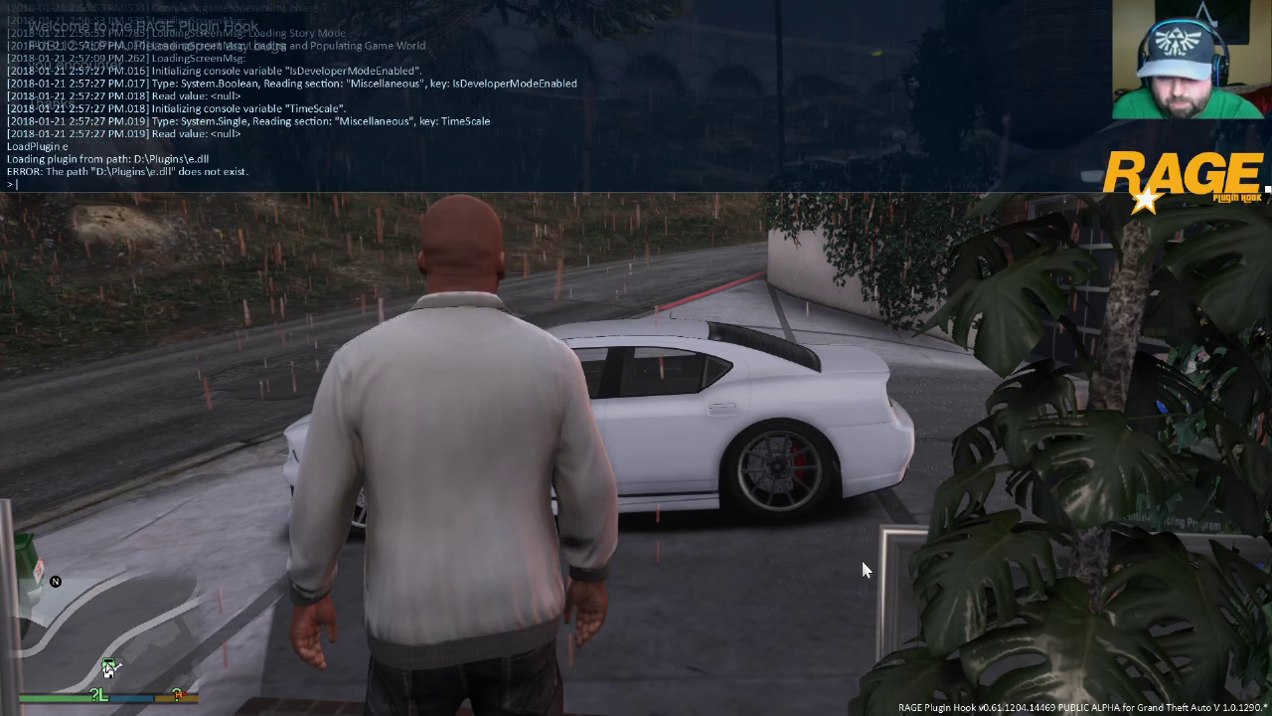
type("load")
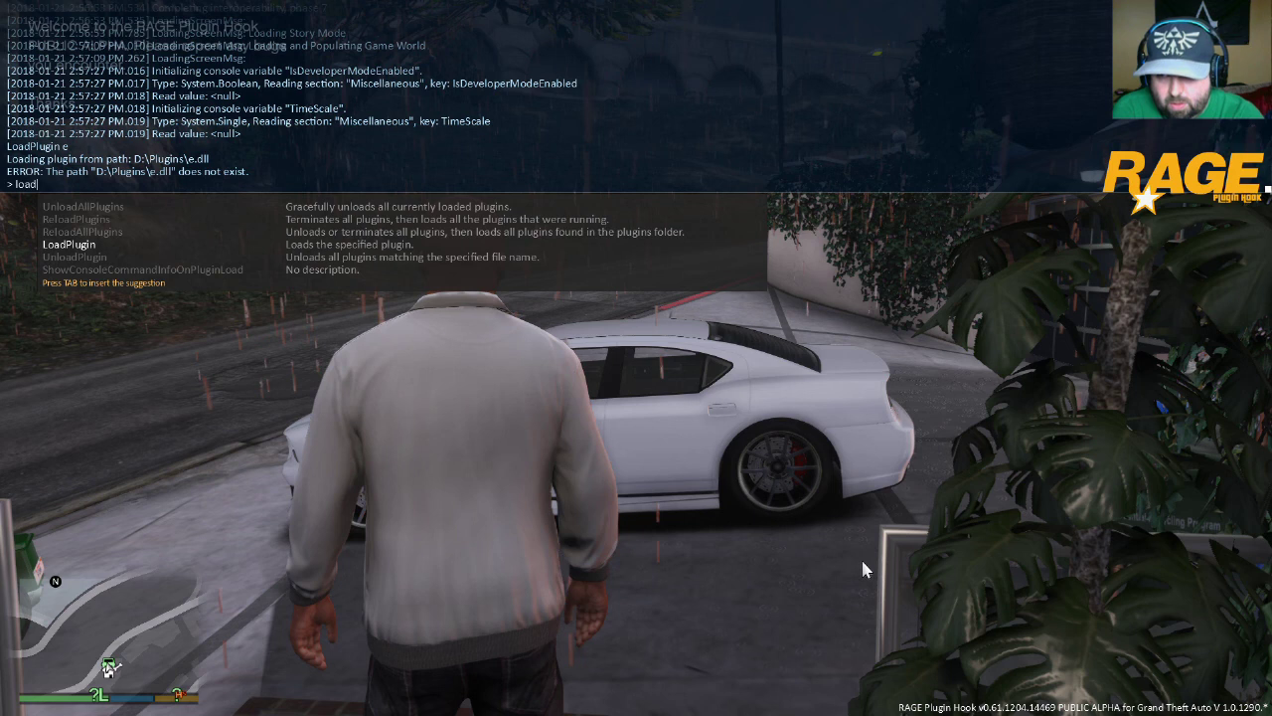
key("Tab")
type("ei")
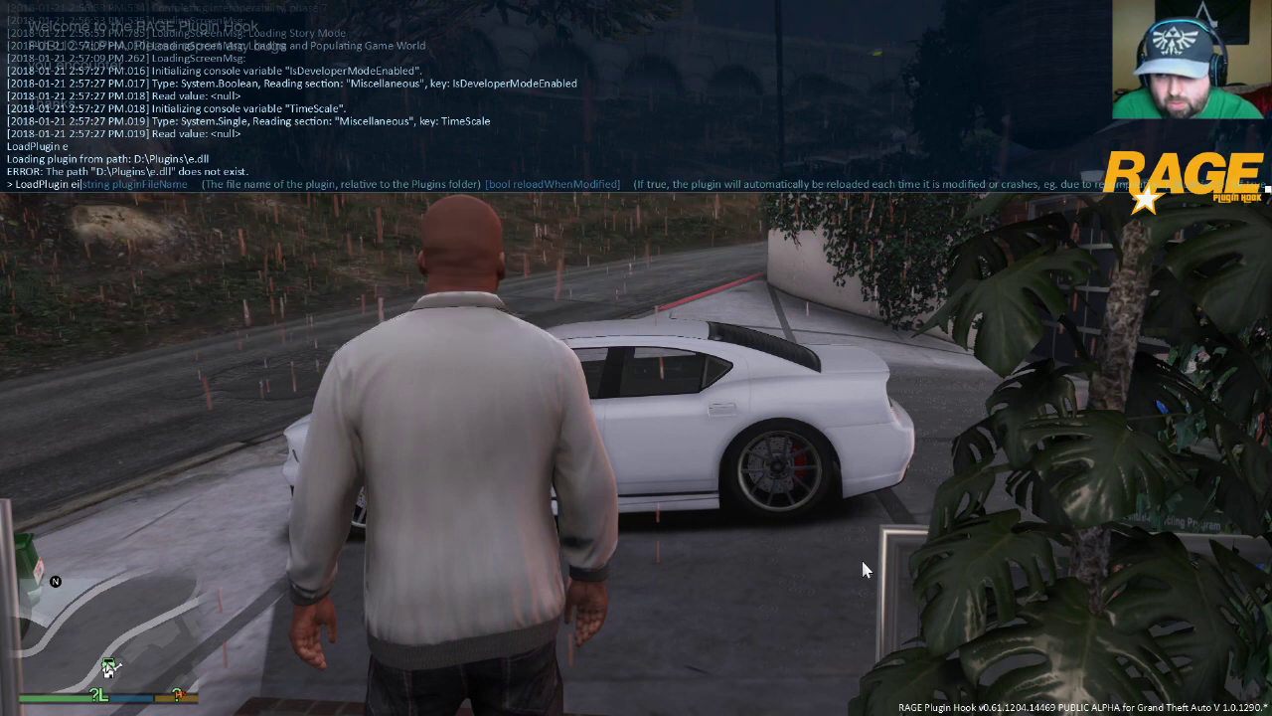
type("up")
key("Tab")
key("Return")
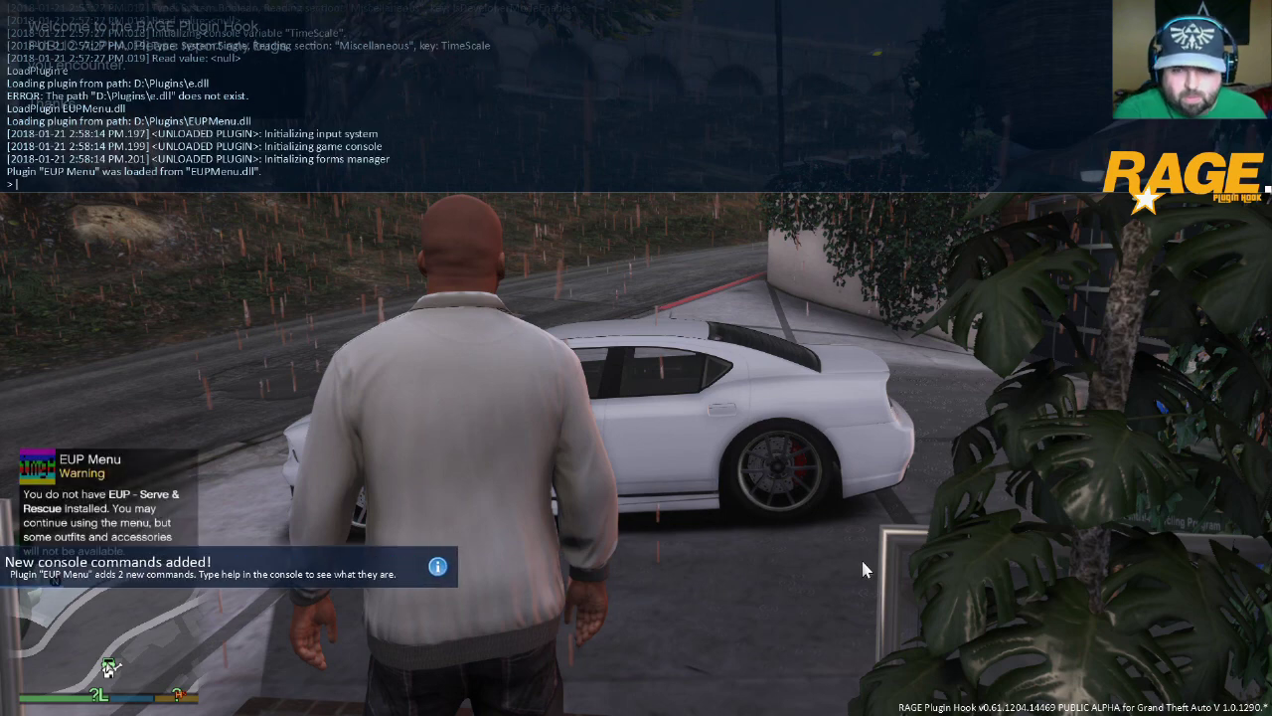
key("F4")
Bring up the EUP Menu and start creating a new custom character
key("F8")
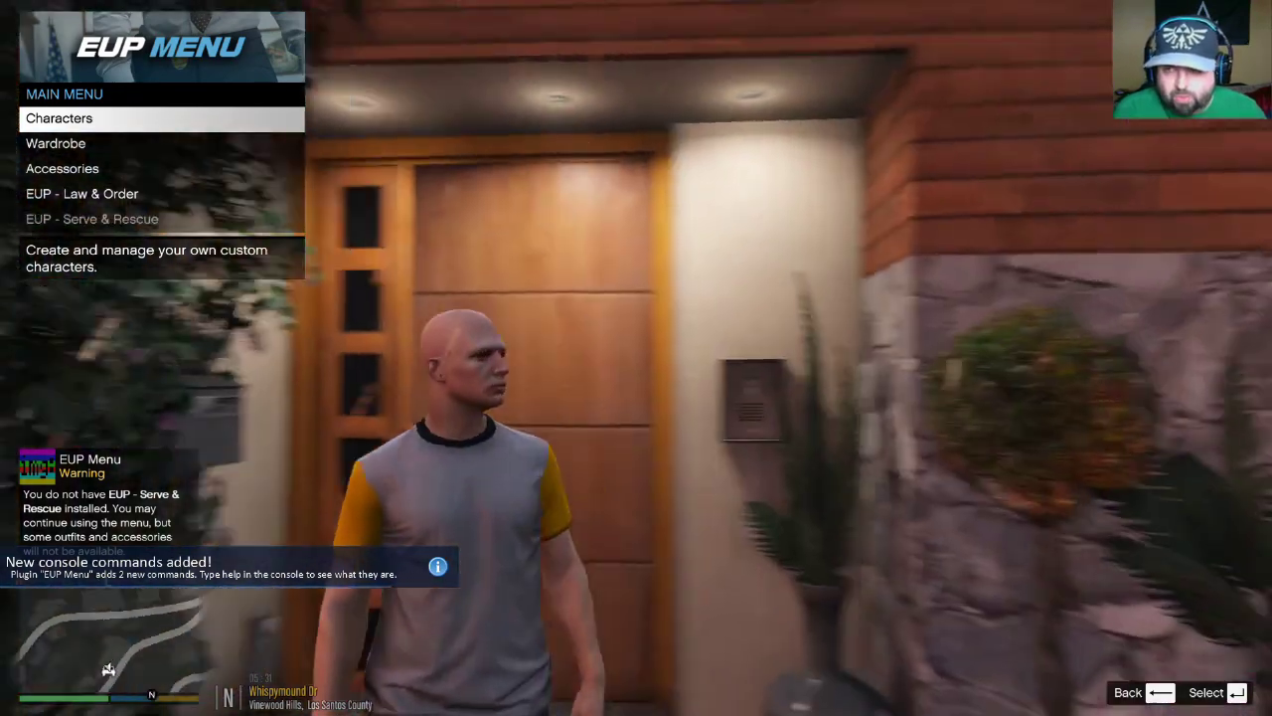
key("Return")
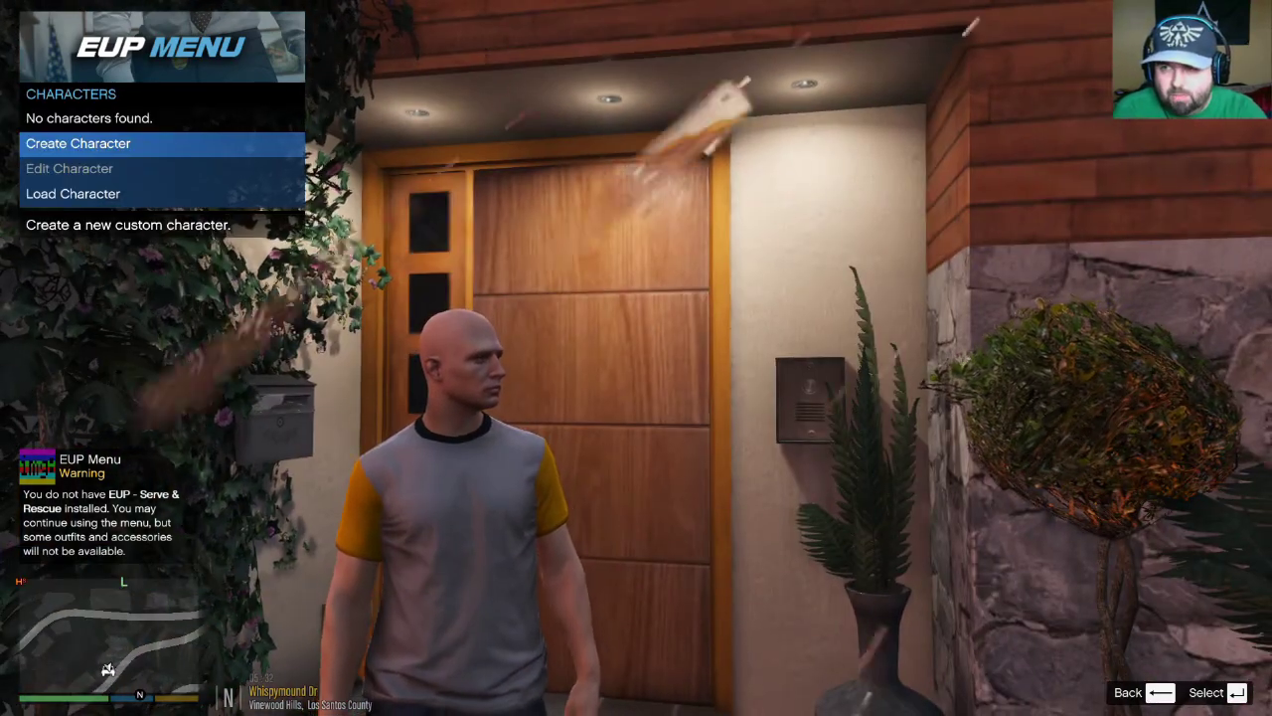
key("Return")
key("Down")
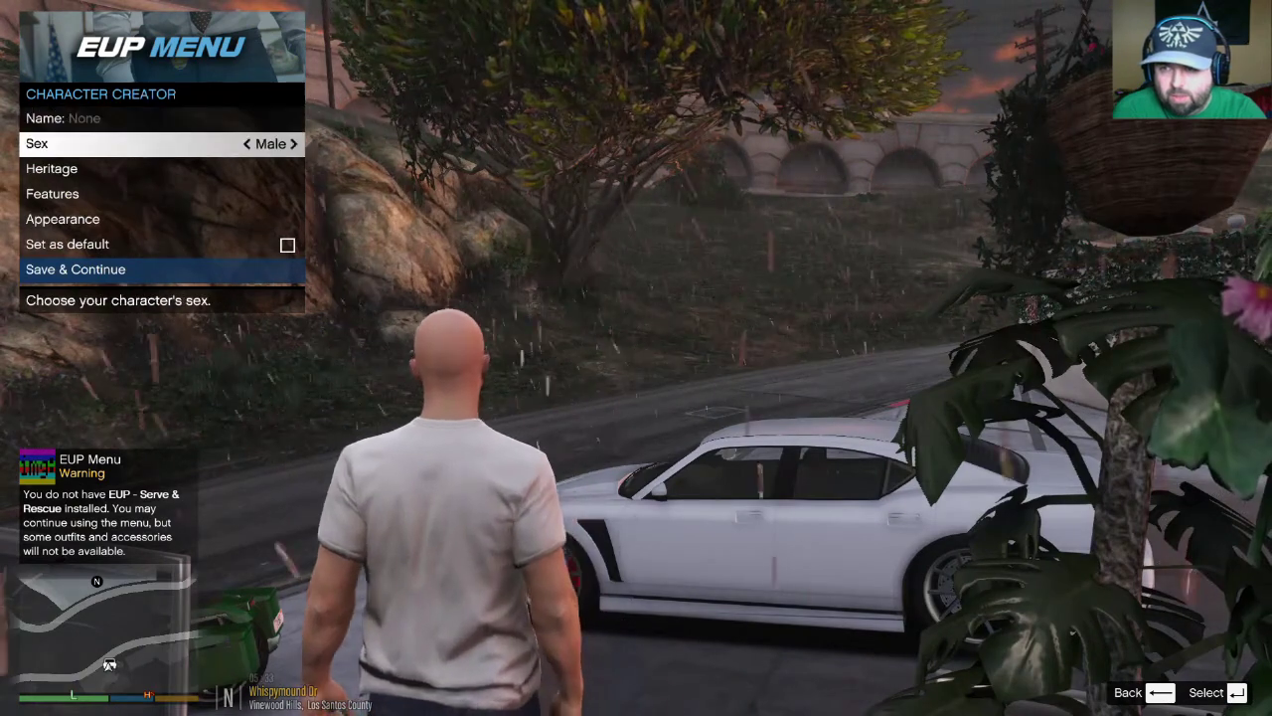
Set the new character's heritage to Father 3 and Mother 19 and adjust the parental resemblance
key("Down")
key("Return")
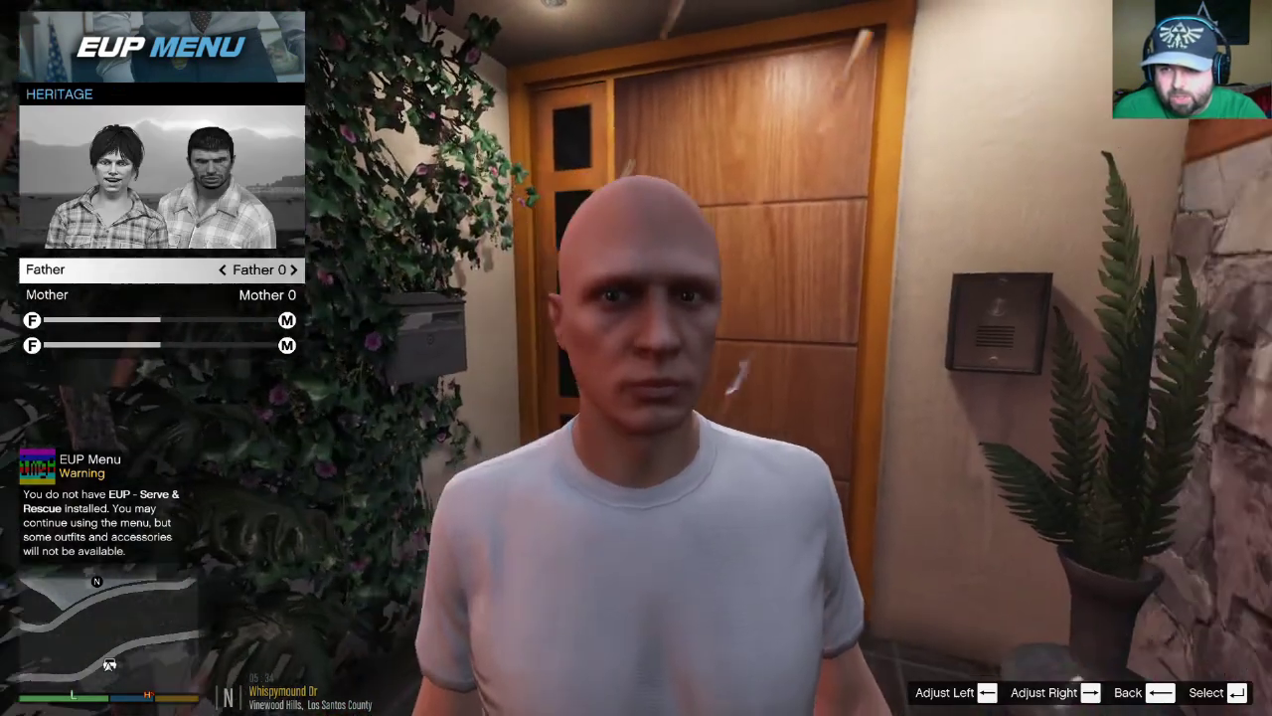
key("Right")
key("Right")
key("Right")
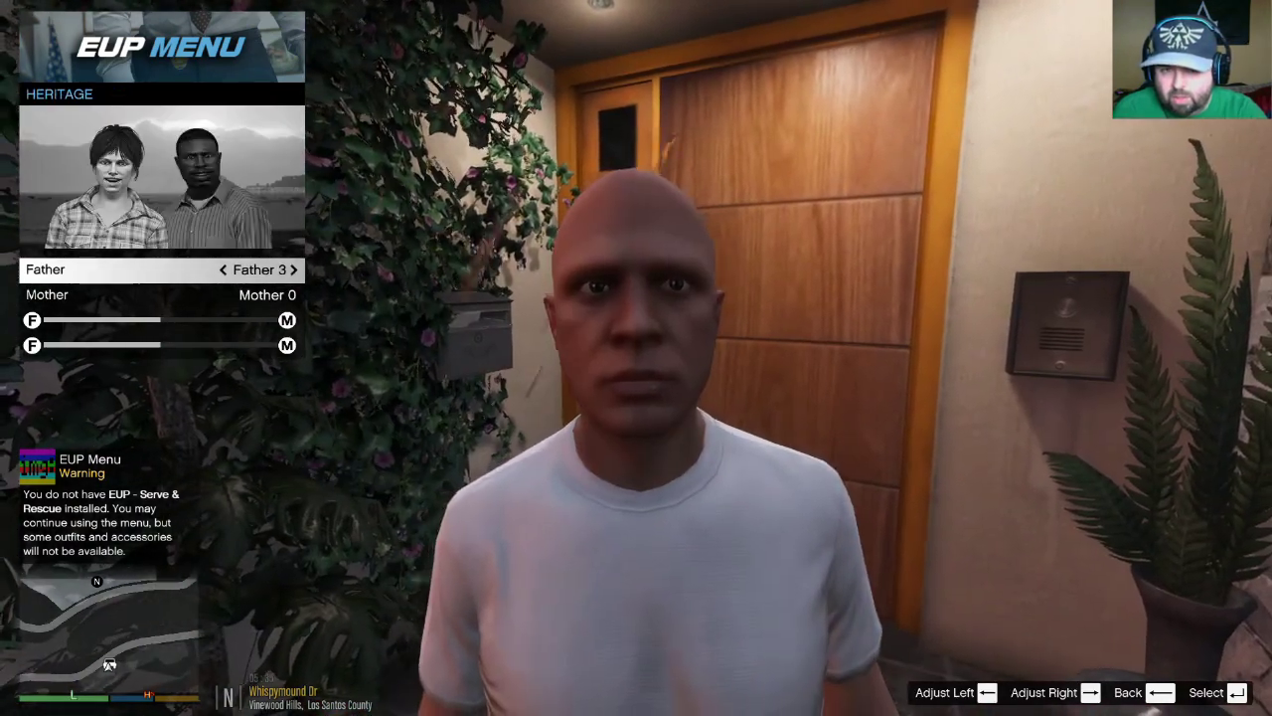
key("Down")
key("Left")
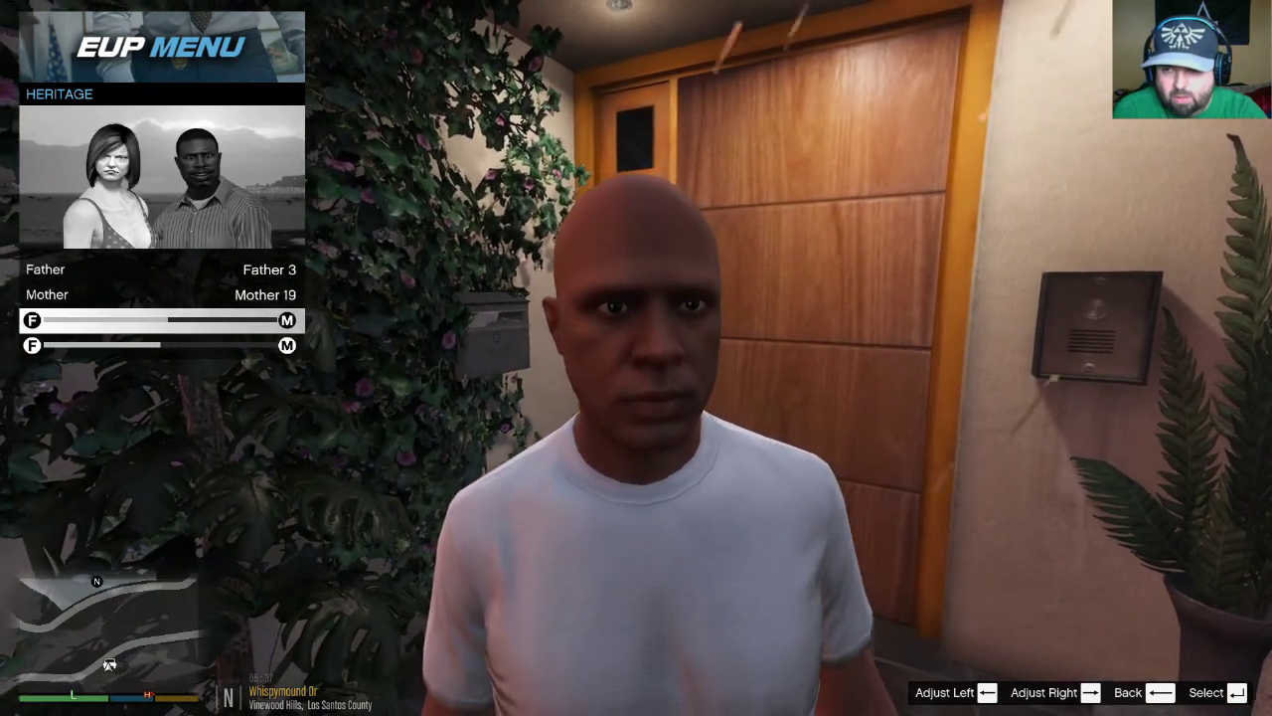
key("Left")
key("Left")
key("Left")
key("Left")
key("Left")
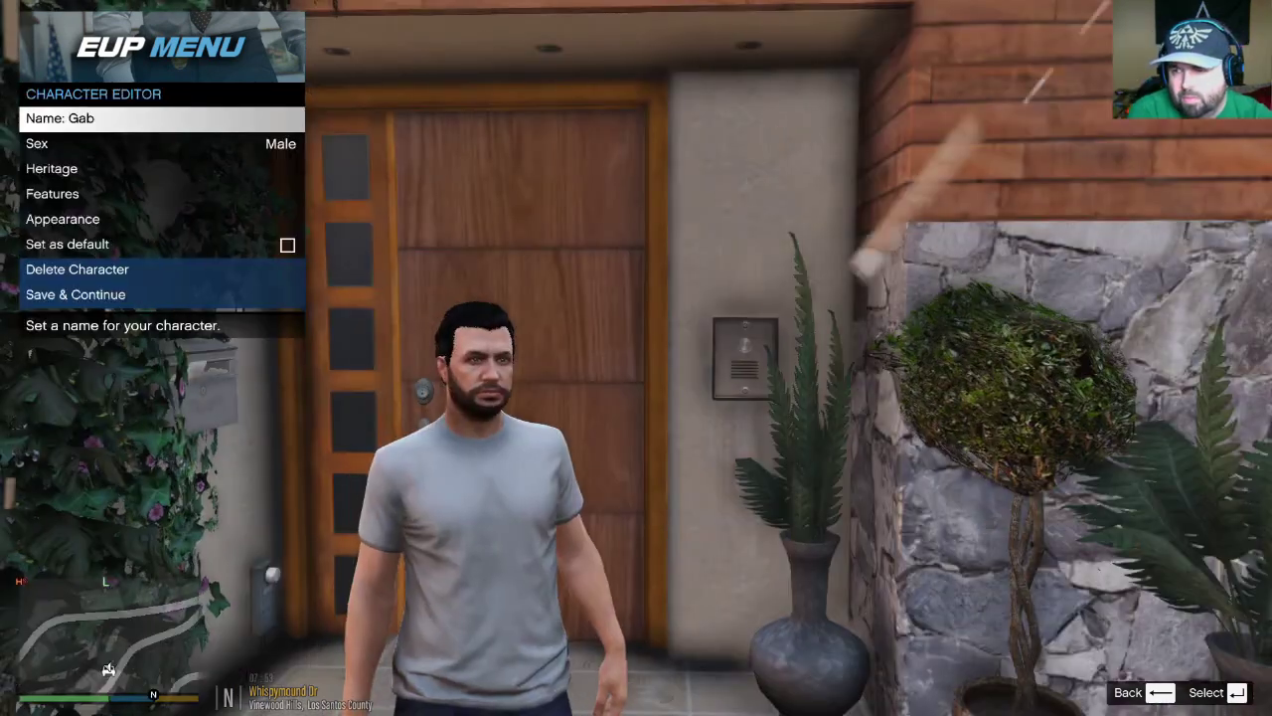
Save the finished custom character and go to the Wardrobe in the EUP Menu
key("Down")
key("Down")
key("Down")
key("Return")
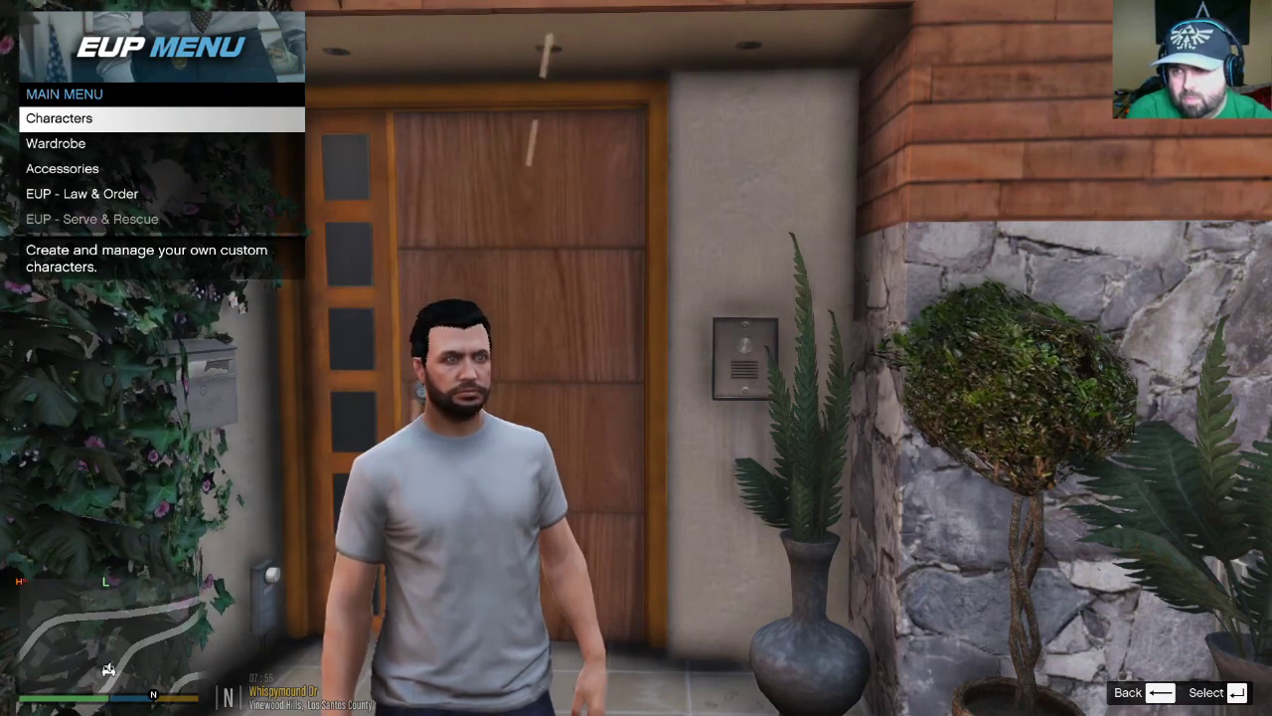
key("Down")
key("Down")
key("Return")
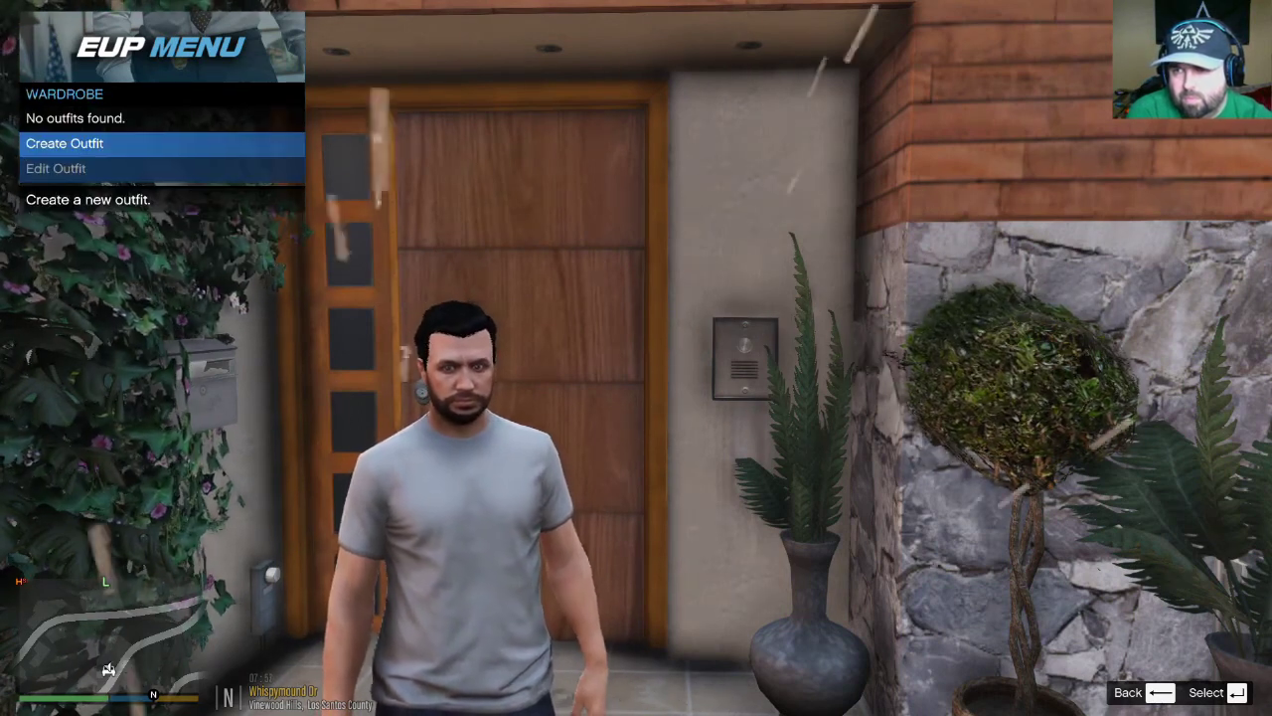
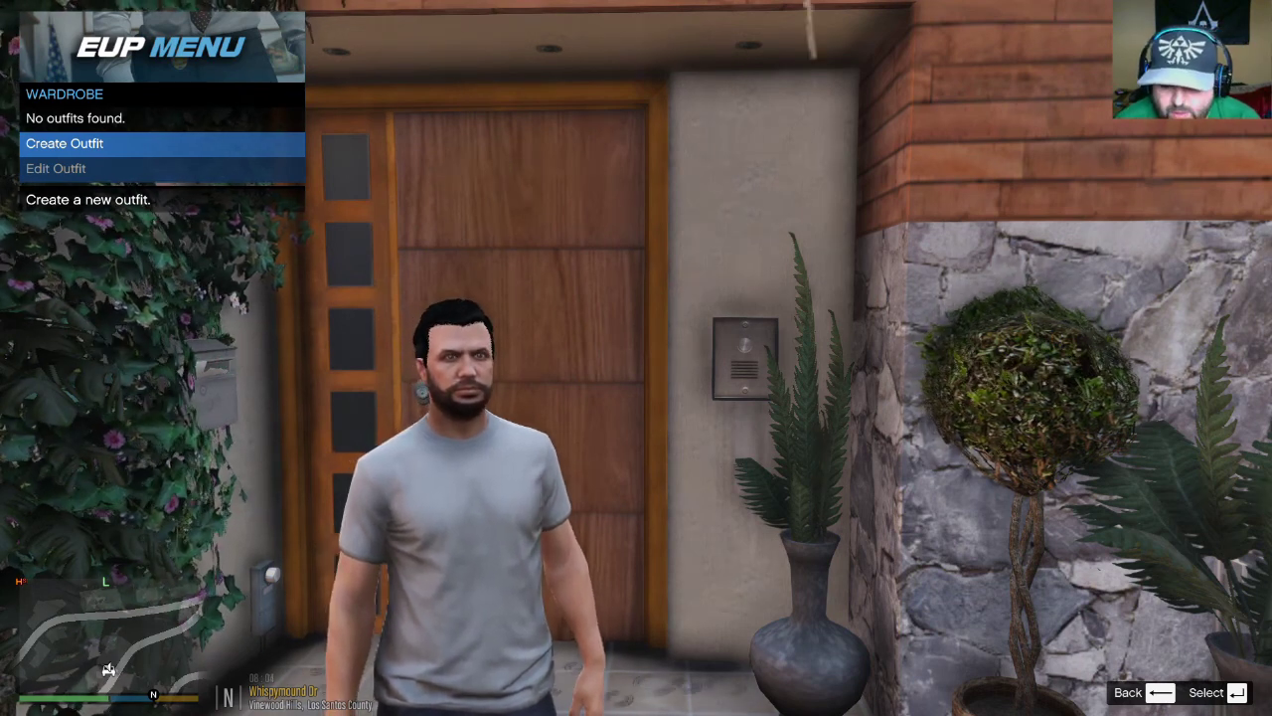
Check the Male SPVM Uniform entries in presetoutfits in Notepad, return to the game and create an outfit named SPVM
key("alt+Tab")
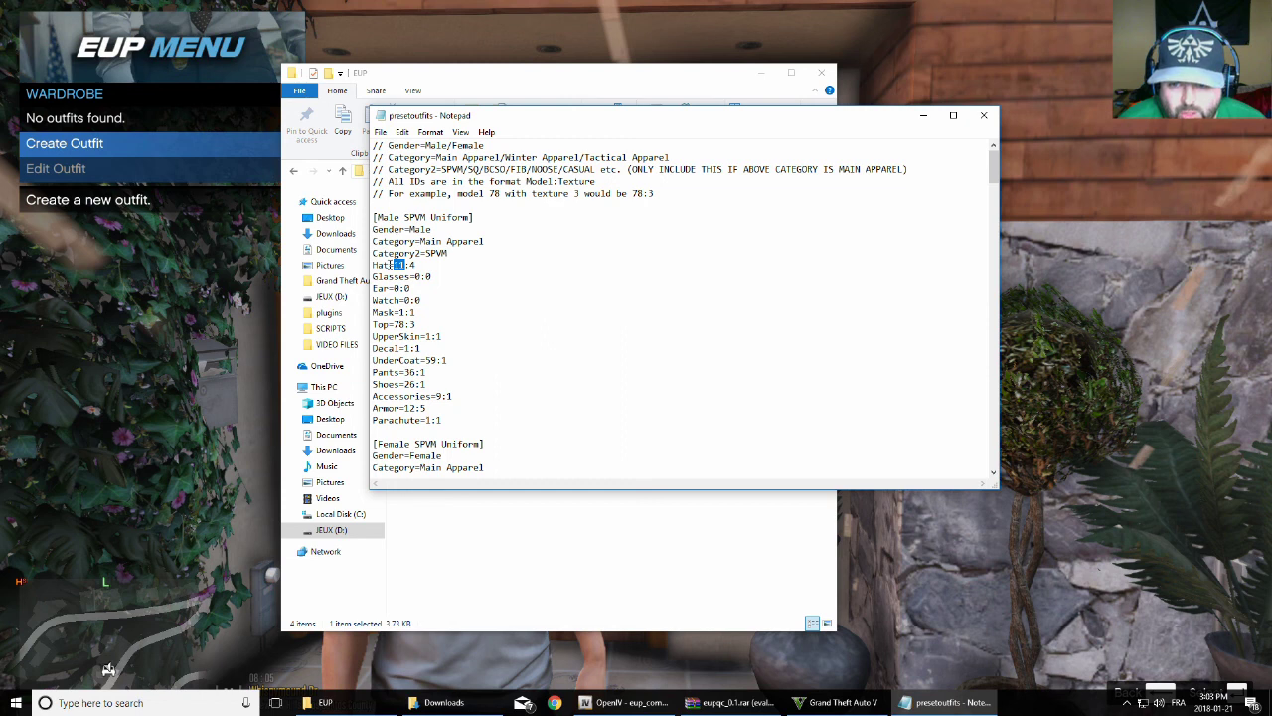
key("alt+Tab")
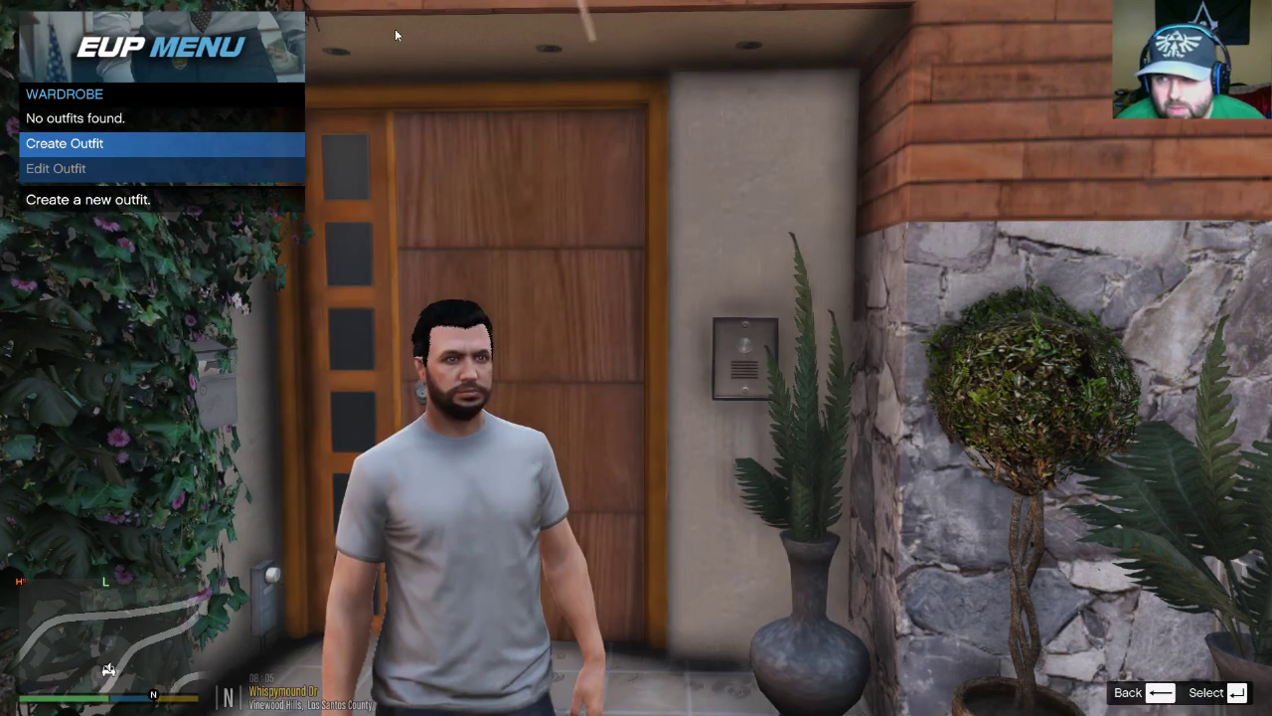
key("Return")
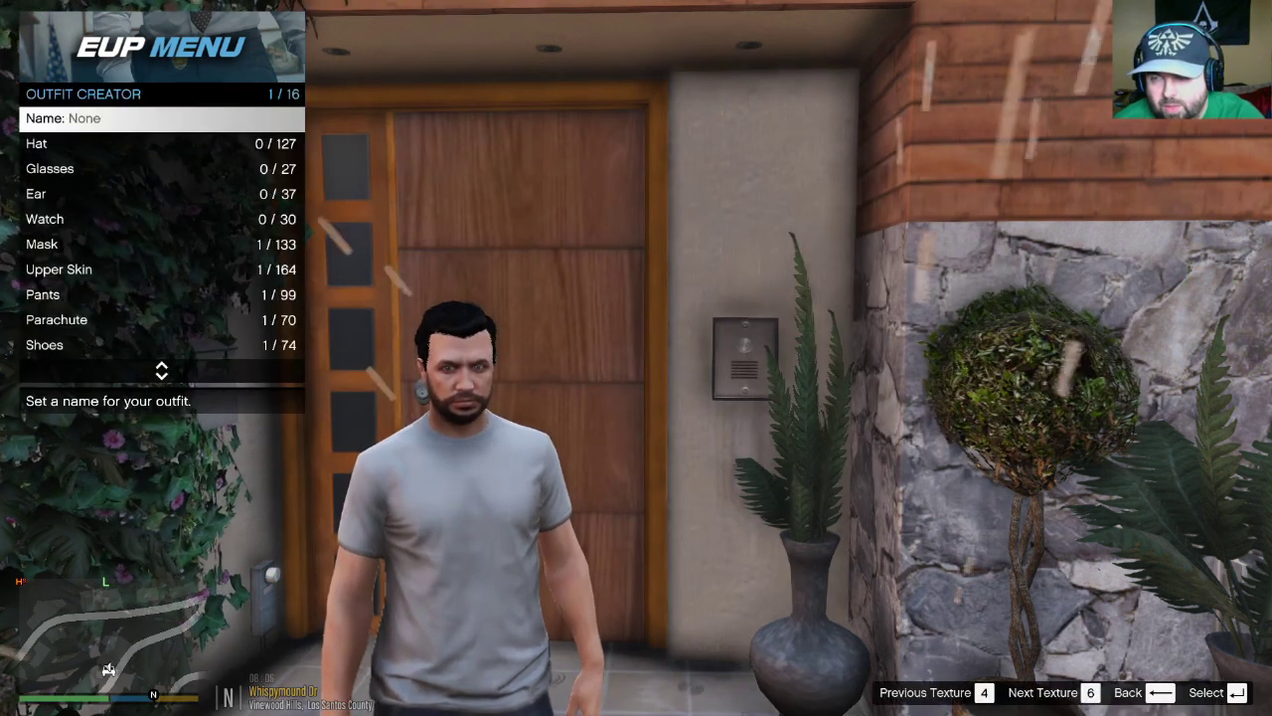
key("Return")
type("SPVM")
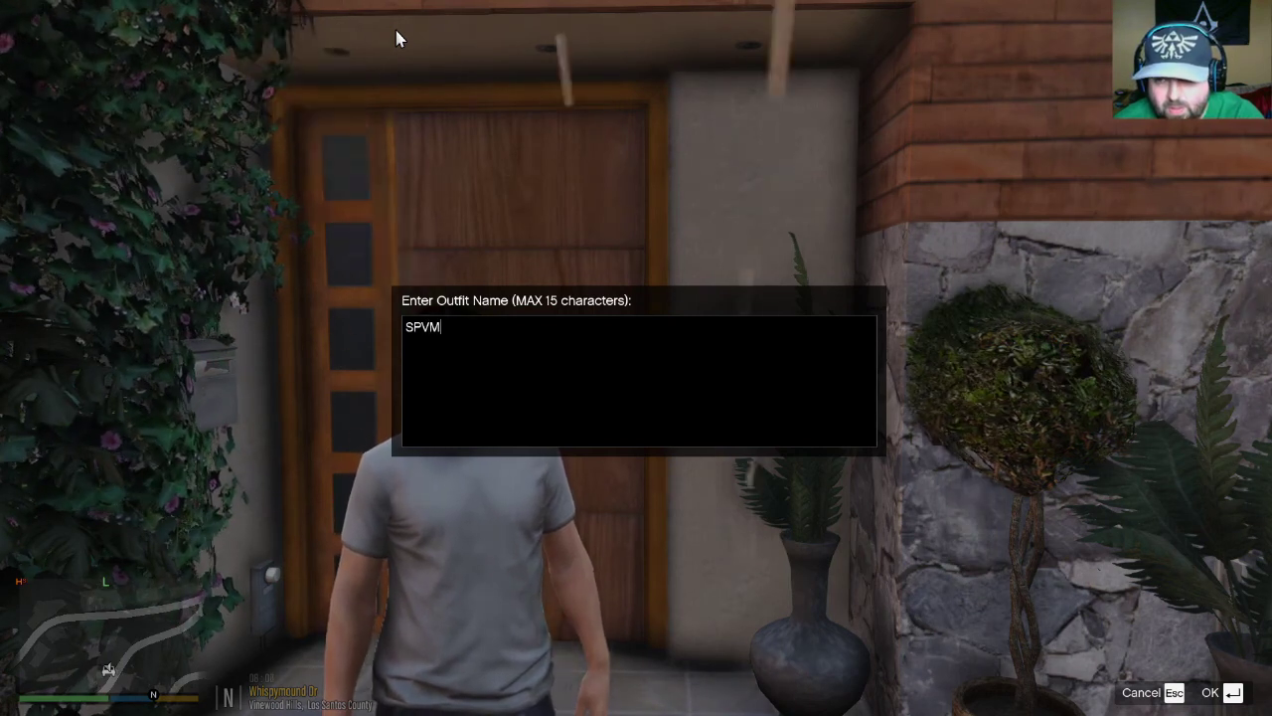
key("Return")
Set the SPVM outfit's hat to model 11
key("Down")
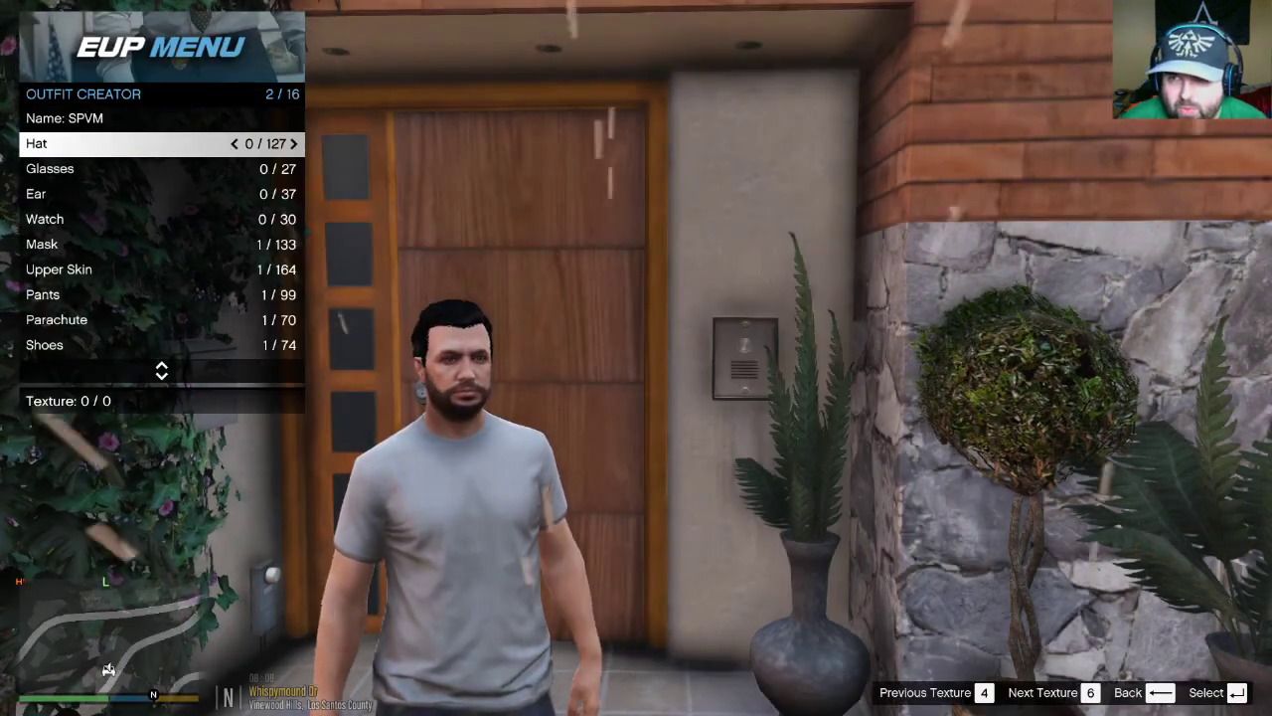
key("Right")
key("Right")
key("Right")
key("Right")
key("Right")
key("Right")
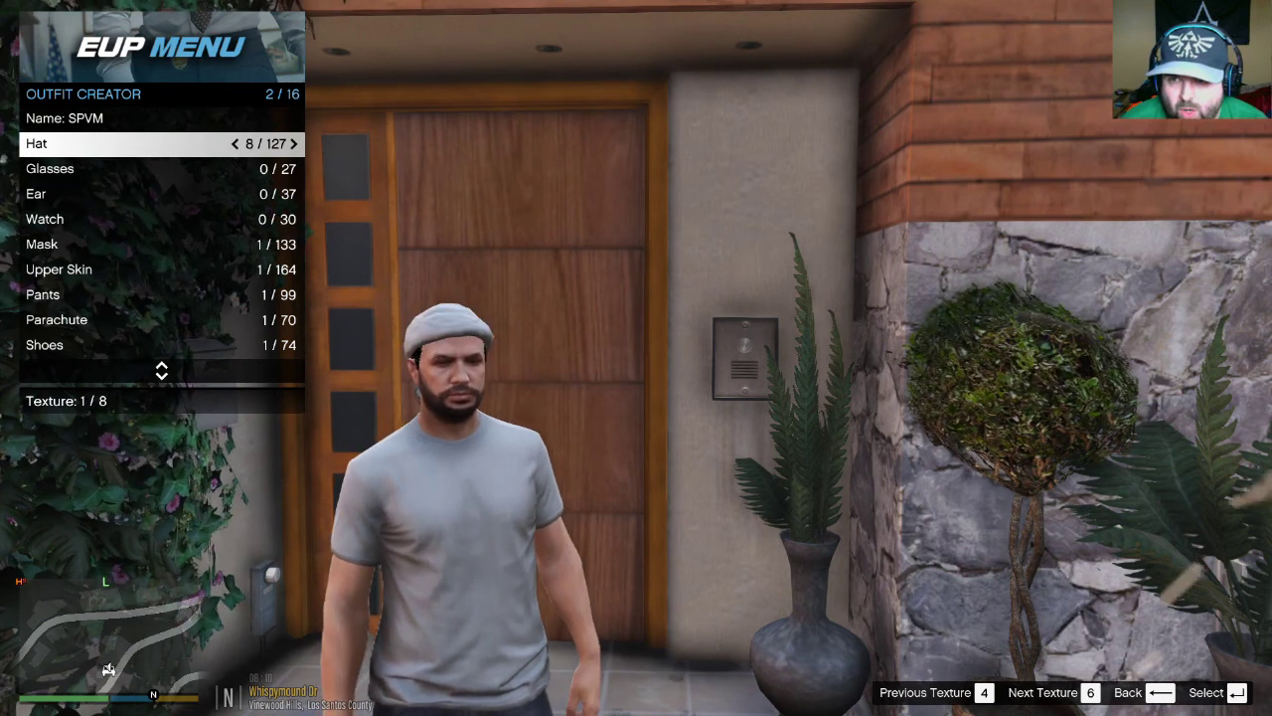
key("Right")
key("Right")
key("Right")
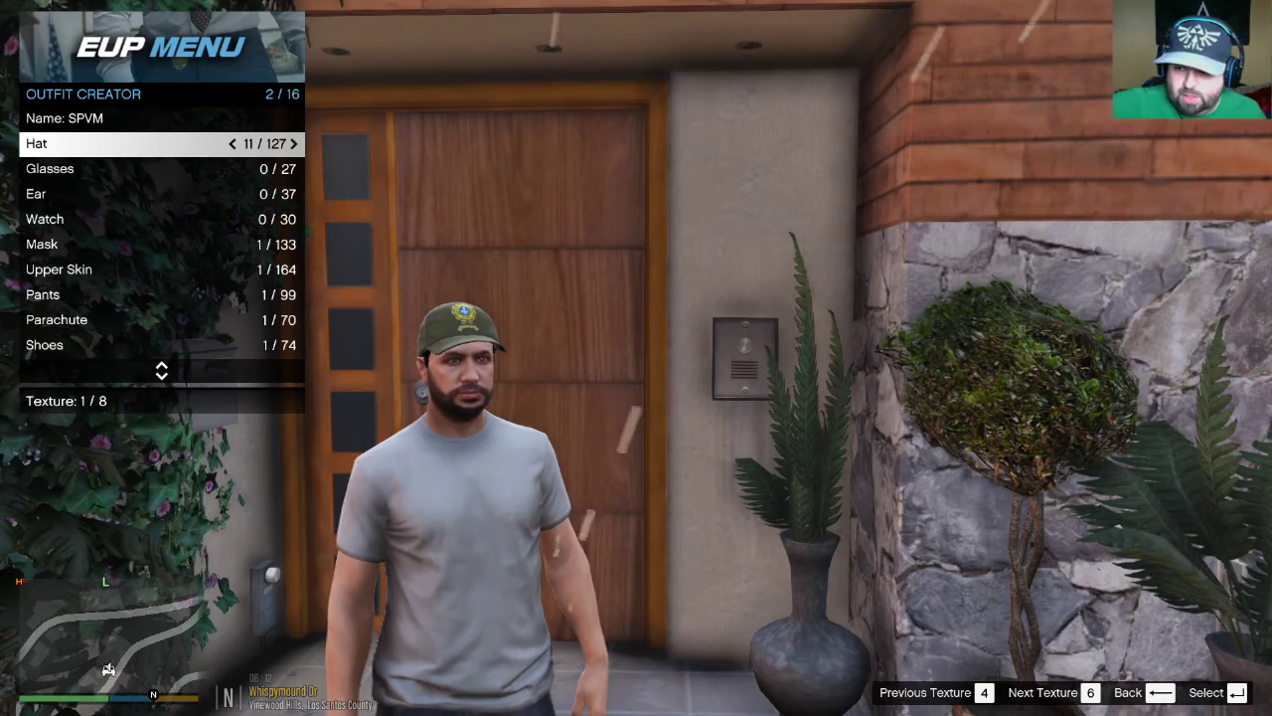
Compare the textures of the outfit's hat and set it to texture 4
key("6")
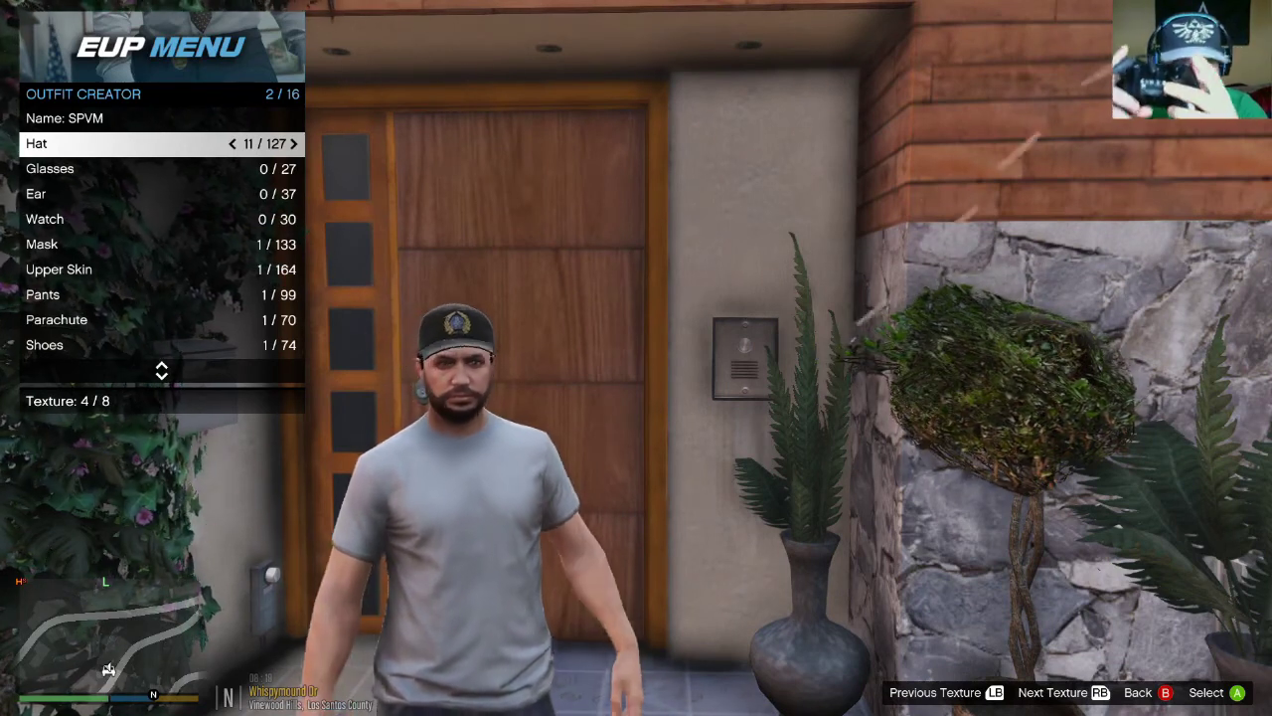
key("e")
key("e")
key("q")
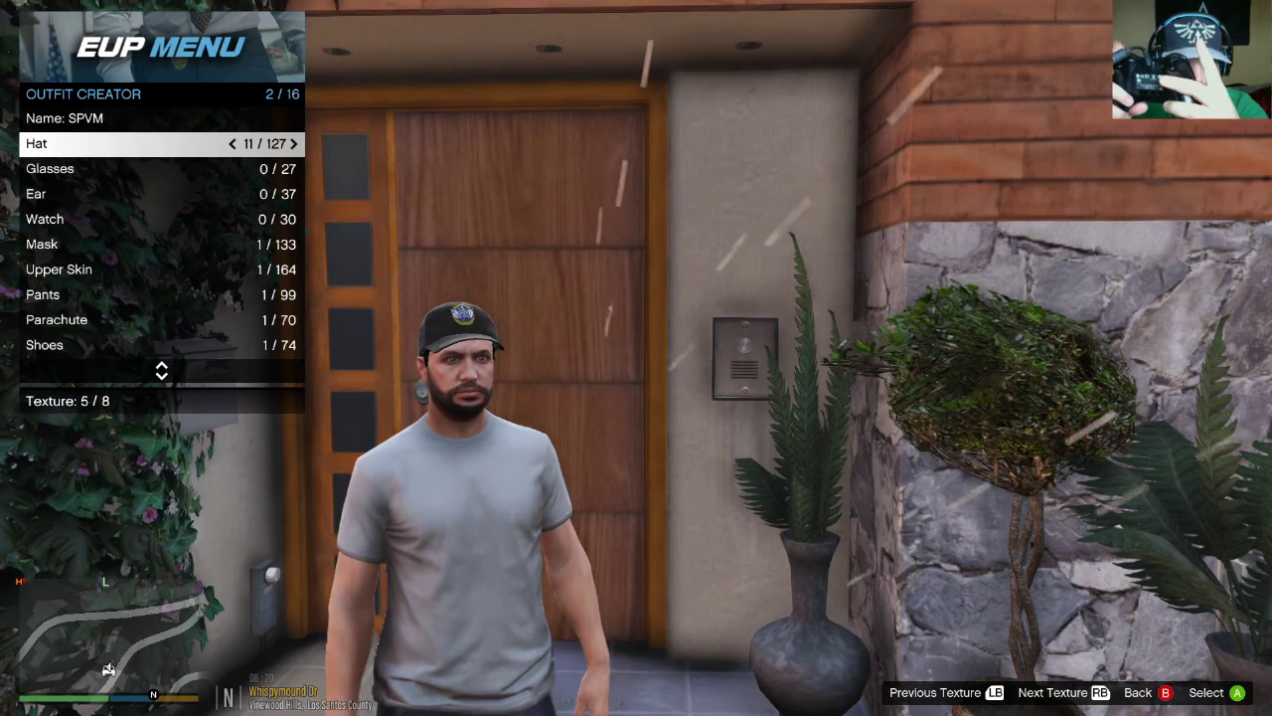
key("q")
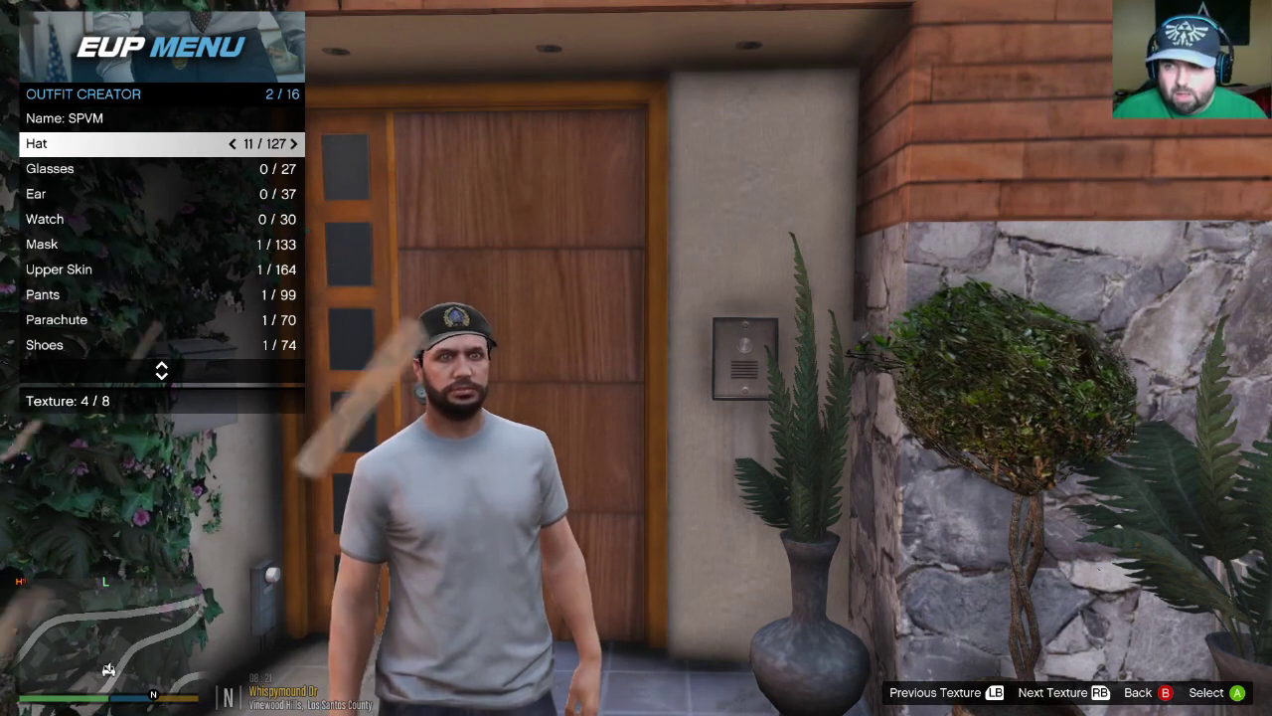
Go through the outfit items to Upper Skin and look up the Male SPVM Uniform's top in presetoutfits in Notepad
key("Down")
key("Down")
key("Down")
key("Down")
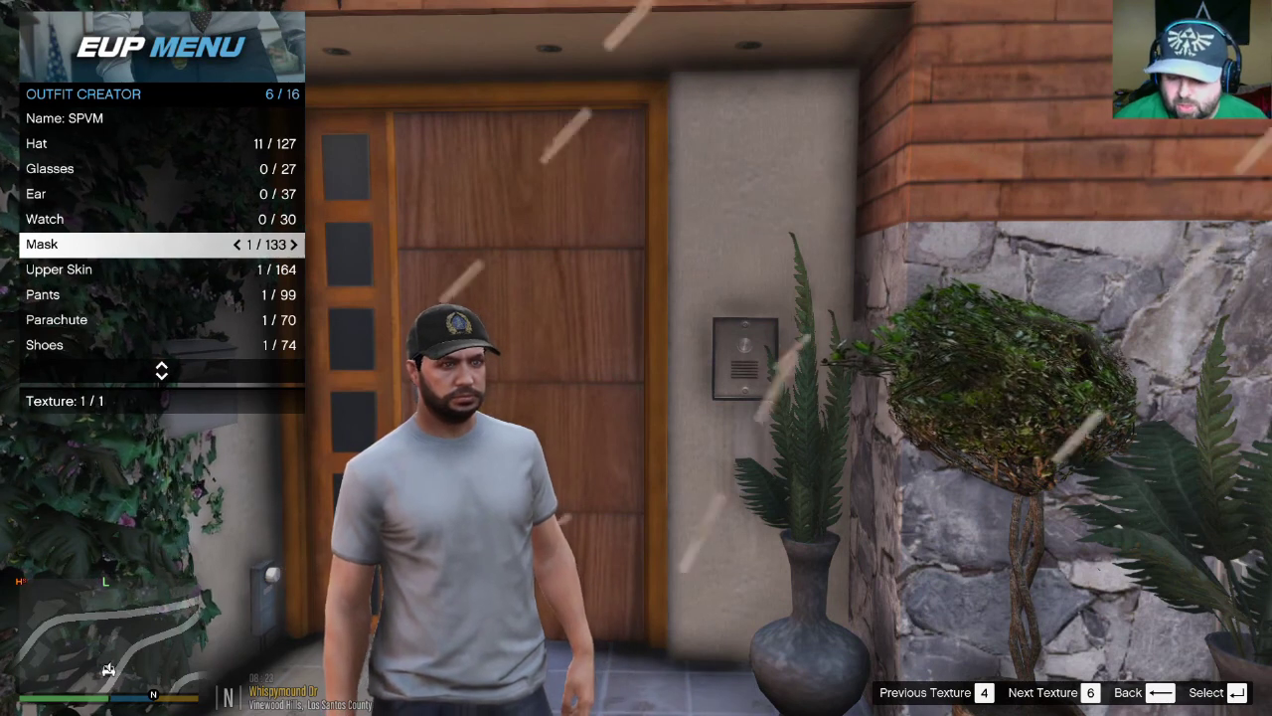
key("Down")
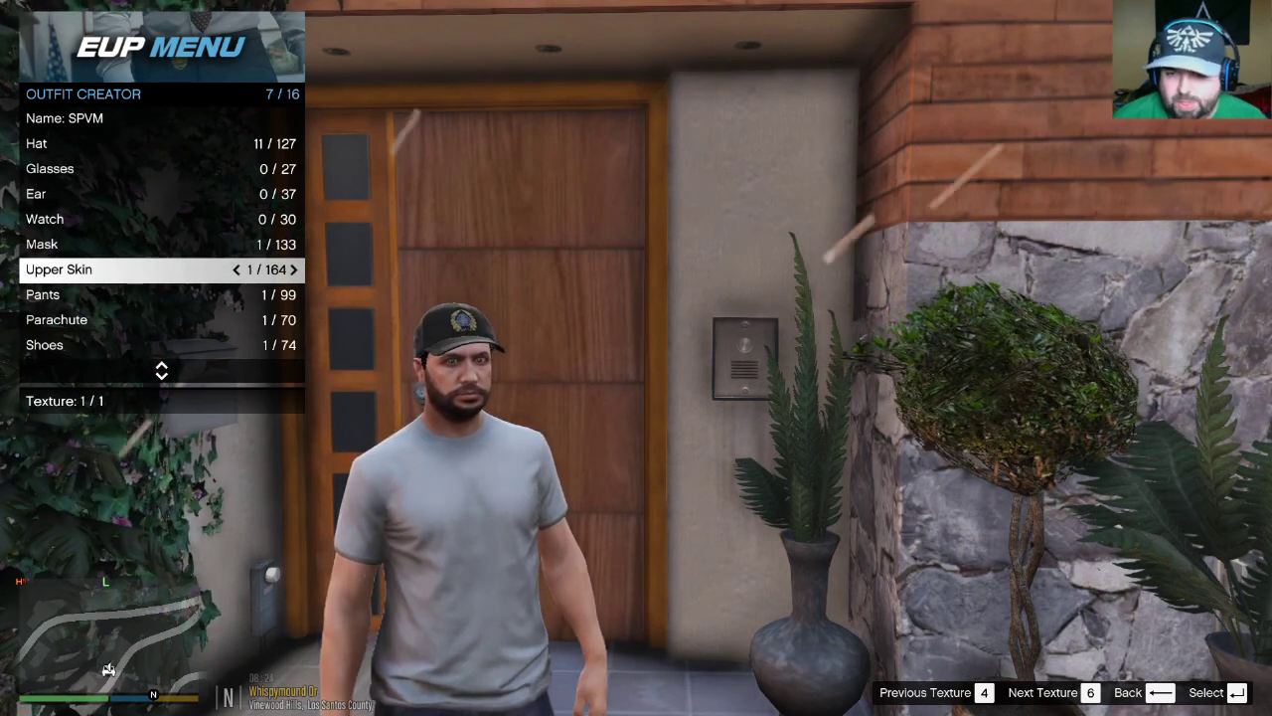
key("super+Tab")
left_click(395, 35)
key("super+Tab")
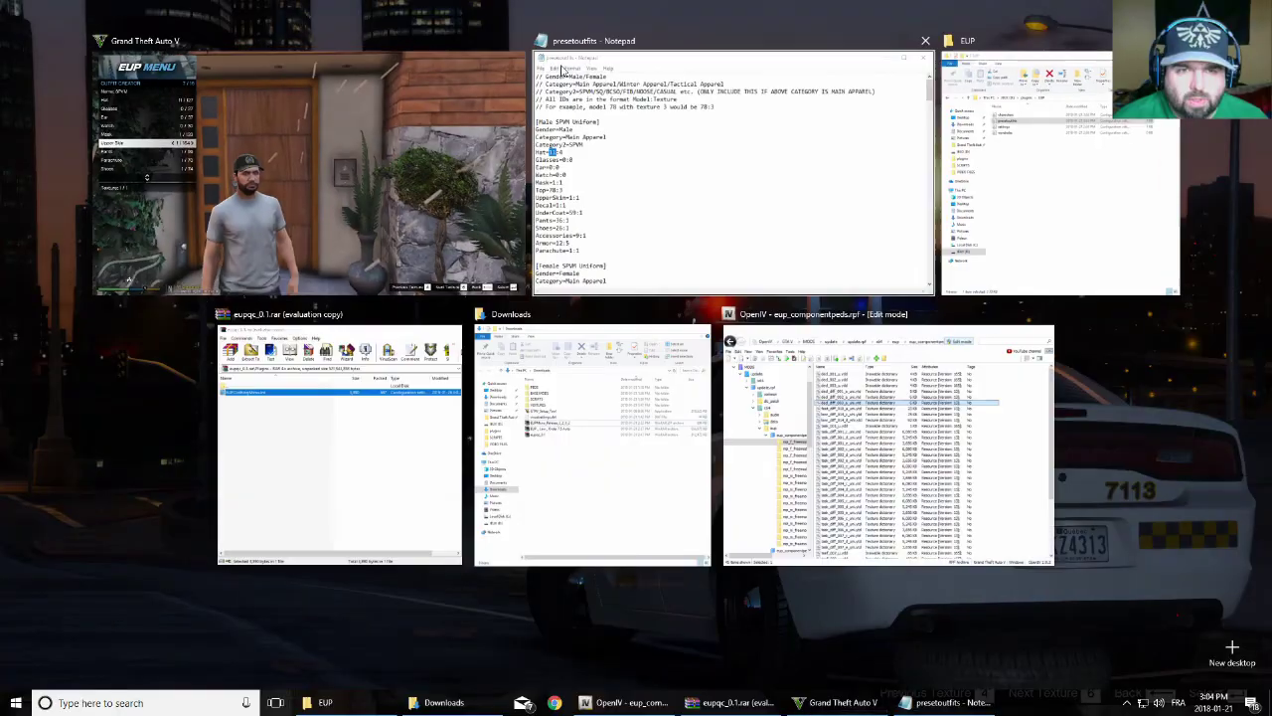
left_click(632, 131)
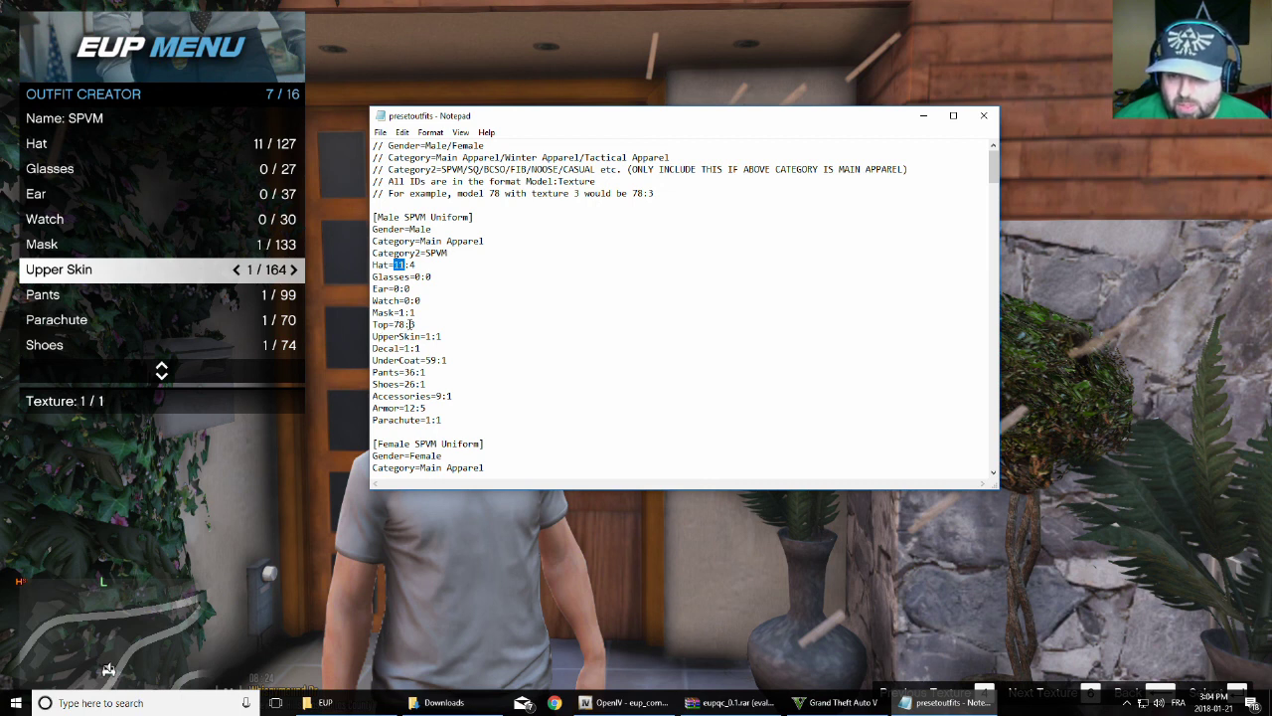
Return to the game and set the SPVM outfit's top to model 78 with texture 3
left_click(202, 87)
key("Down")
key("Down")
key("Down")
key("Down")
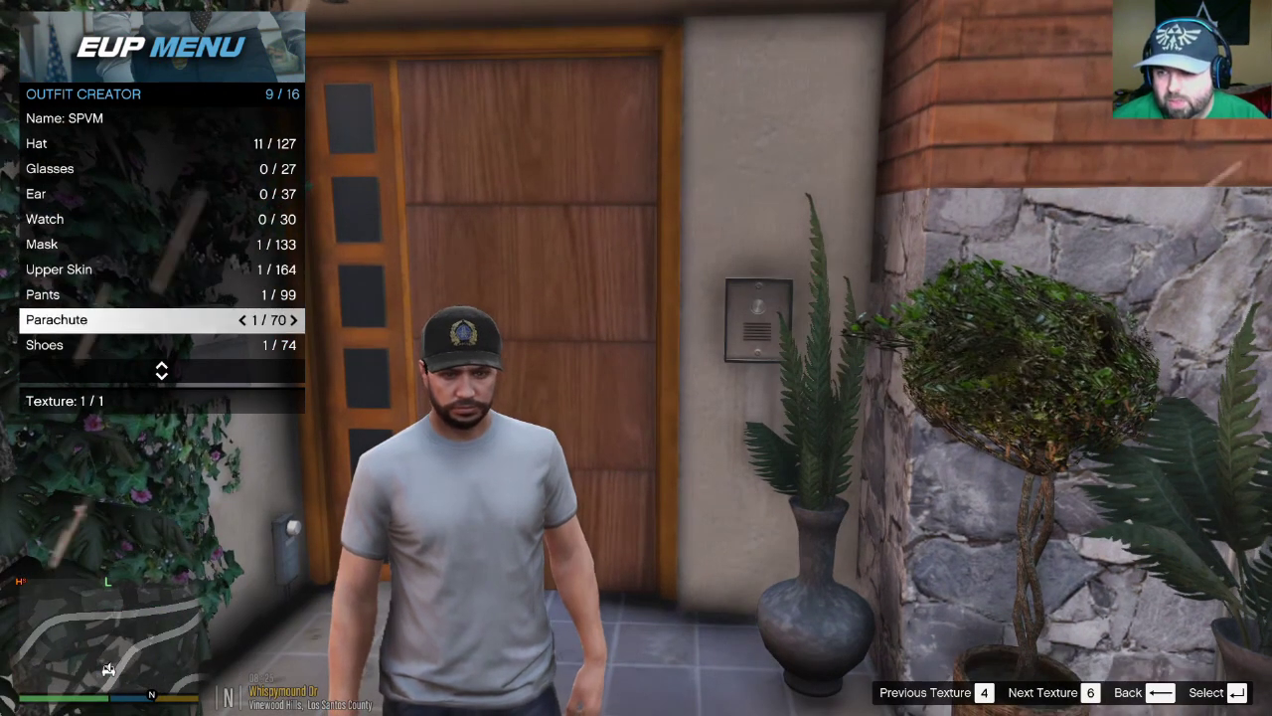
key("Down")
key("Down")
key("Down")
key("Down")
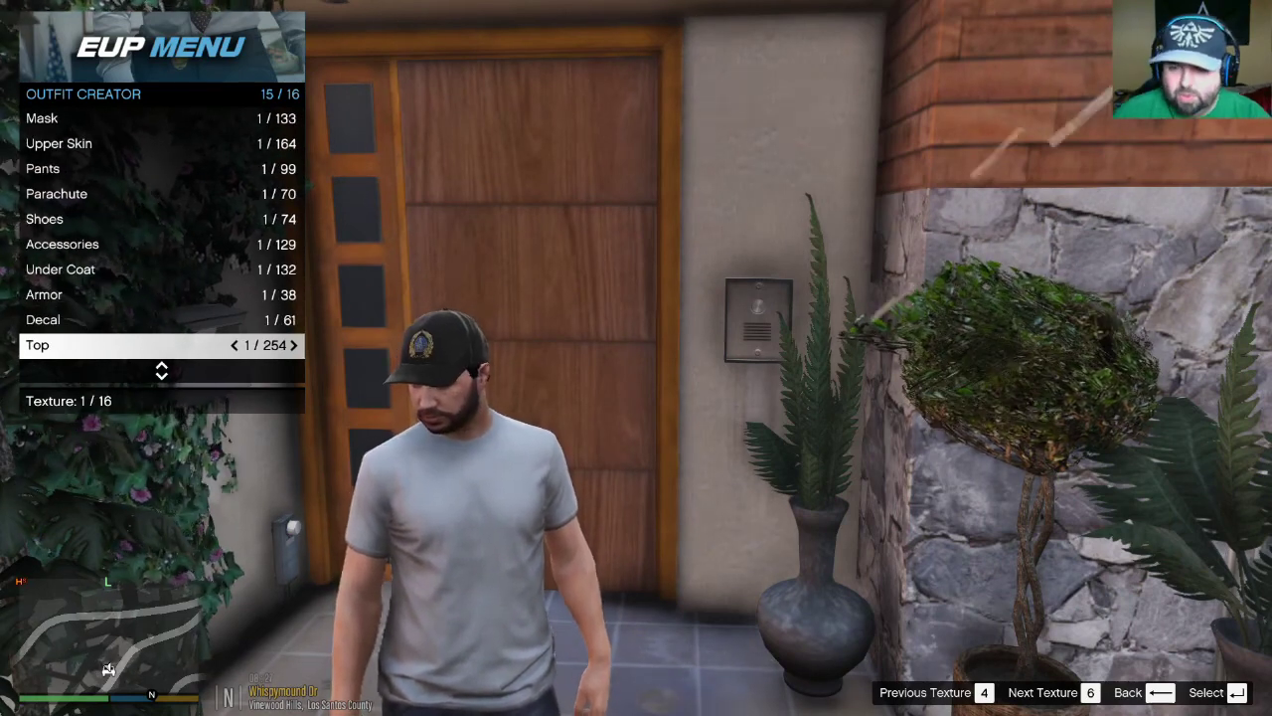
key("Right")
key("Right")
key("Right")
key("Right")
key("Right")
key("Right")
key("Right")
key("Right")
key("Right")
key("Right")
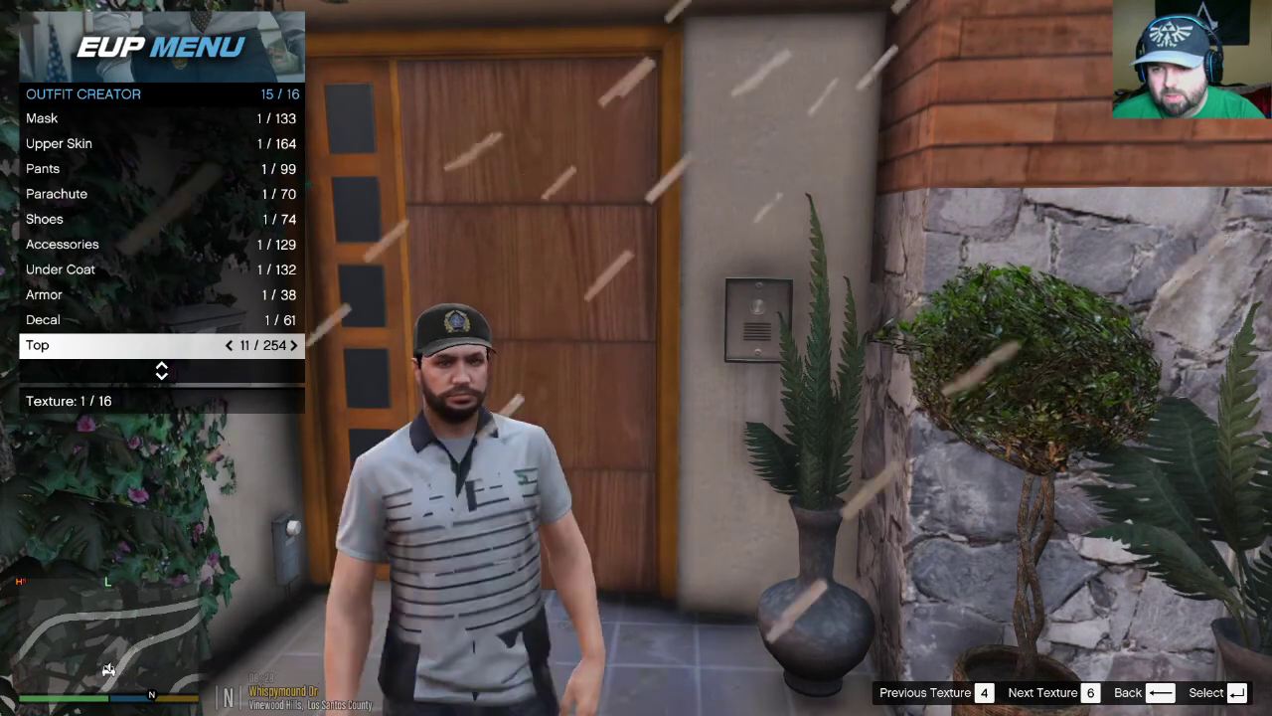
key("Right")
key("Right")
key("Right")
key("Right")
key("Right")
key("Right")
key("Right")
key("Right")
key("Right")
key("Right")
key("Right")
key("Right")
key("Right")
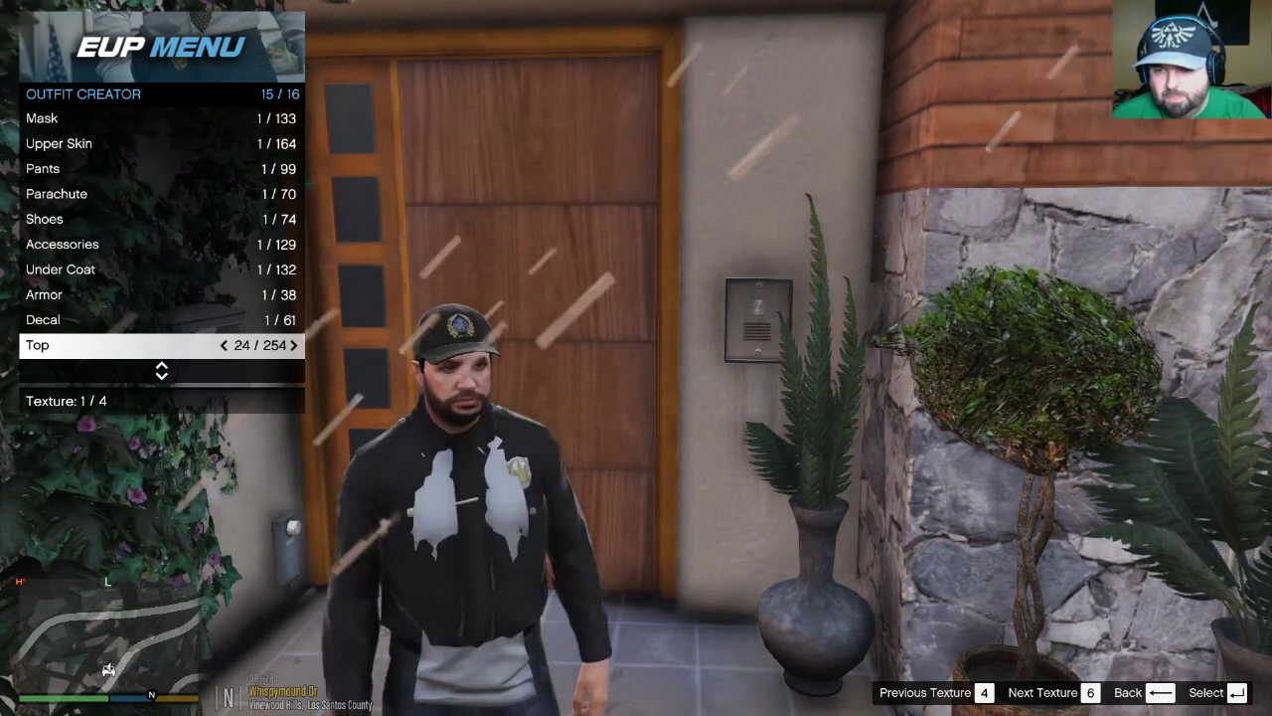
key("Right")
key("Right")
key("Right")
key("Right")
key("Right")
key("Right")
key("Right")
key("Right")
key("Right")
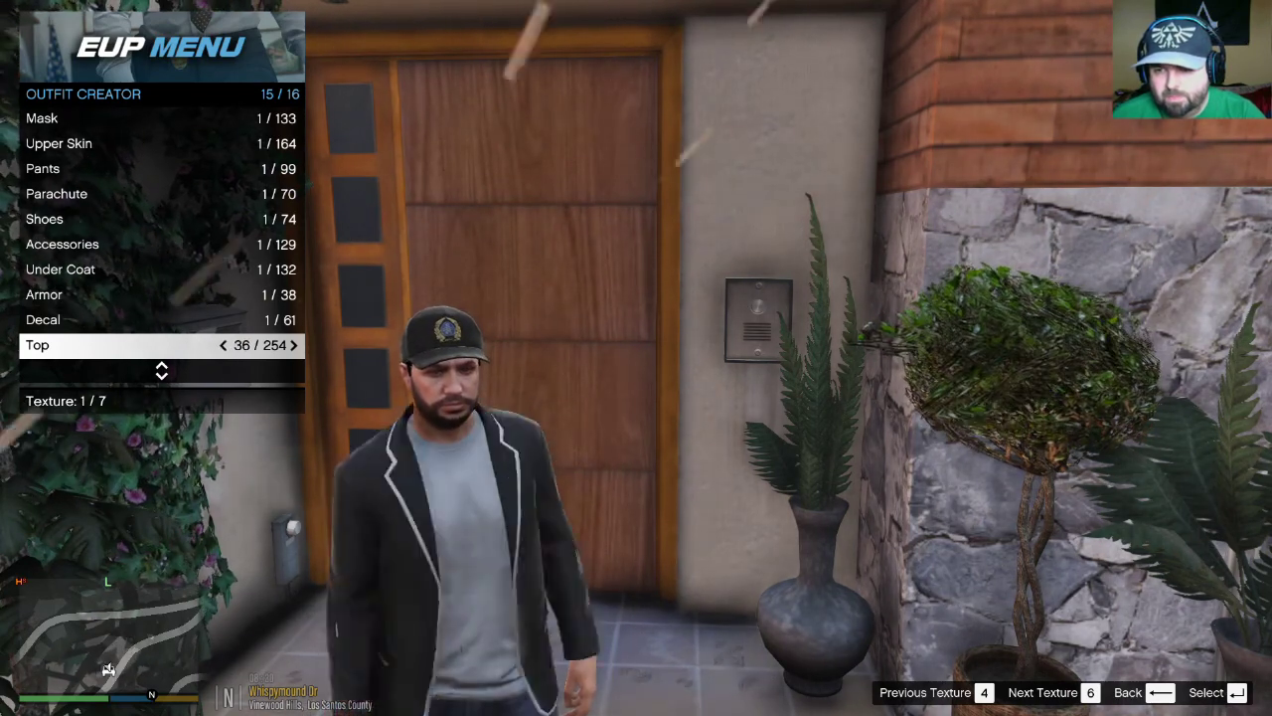
key("Right")
key("Right")
key("Right")
key("Right")
key("Right")
key("Right")
key("Right")
key("Right")
key("Right")
key("Right")
key("Right")
key("Right")
key("Right")
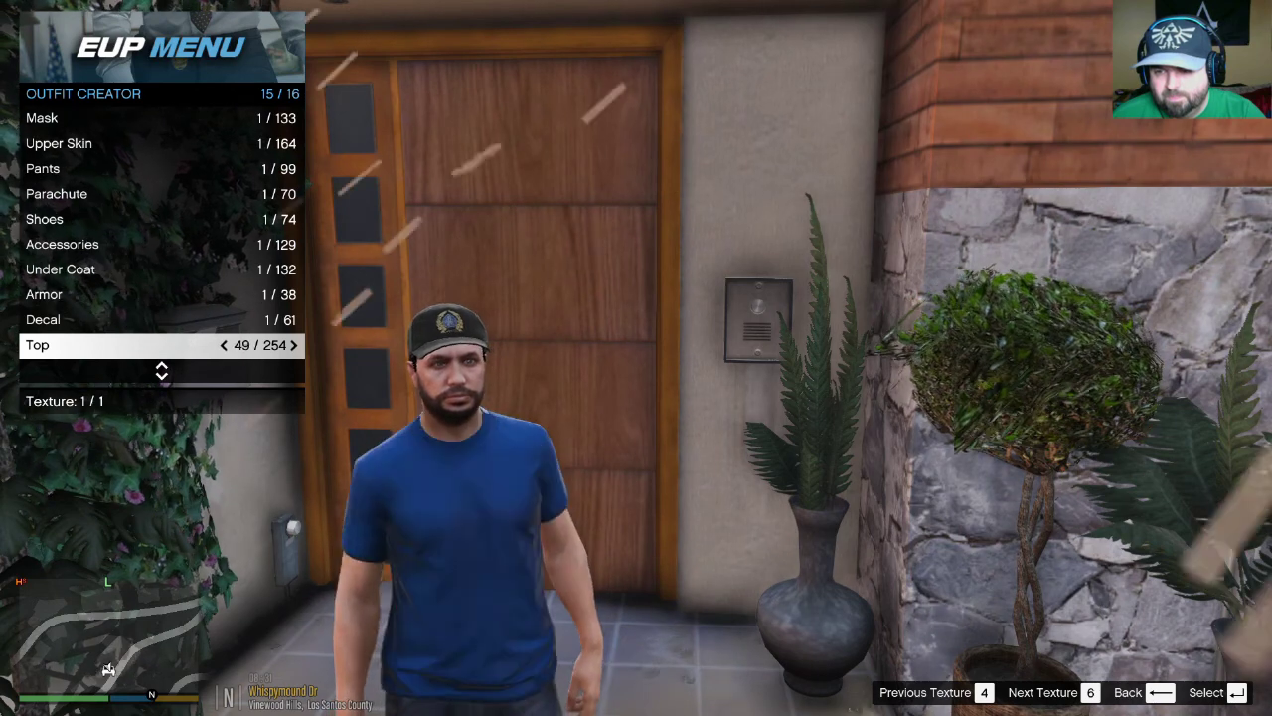
key("Right")
key("Right")
key("Right")
key("Right")
key("Right")
key("Right")
key("Right")
key("Right")
key("Right")
key("Right")
key("Right")
key("Right")
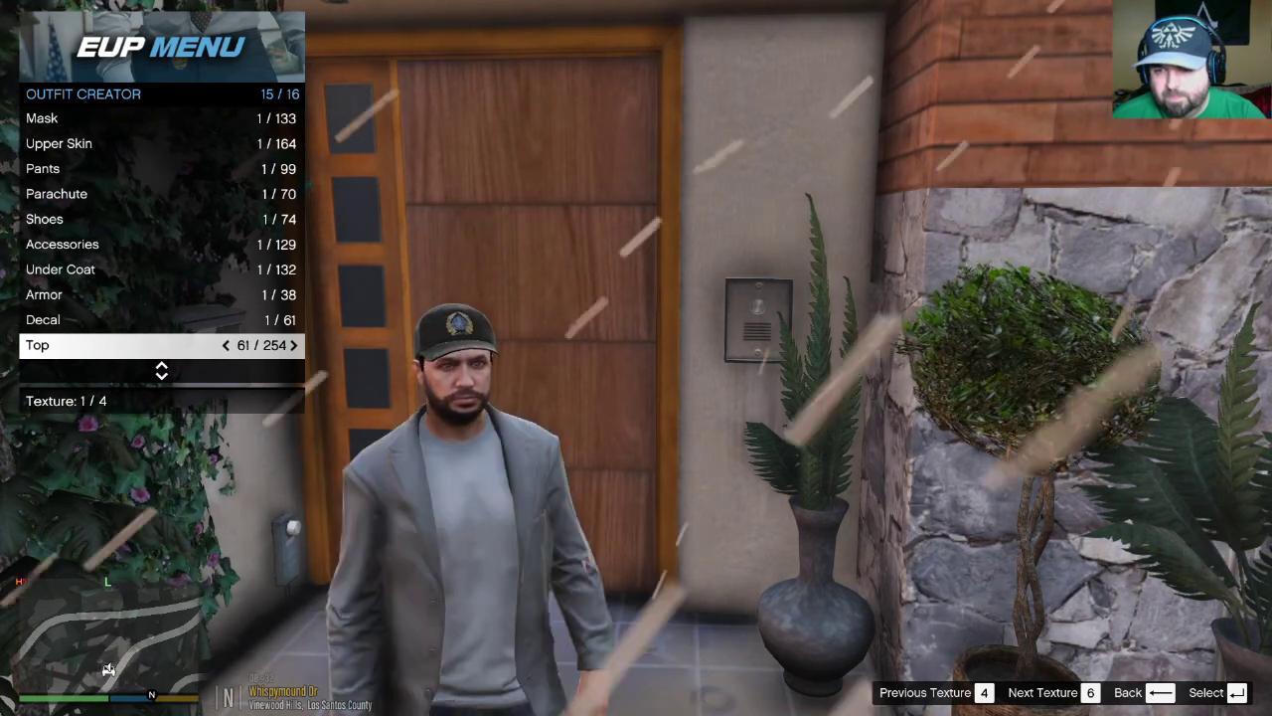
key("Right")
key("Right")
key("Right")
key("Right")
key("Right")
key("Right")
key("Right")
key("Right")
key("Right")
key("Right")
key("Right")
key("Right")
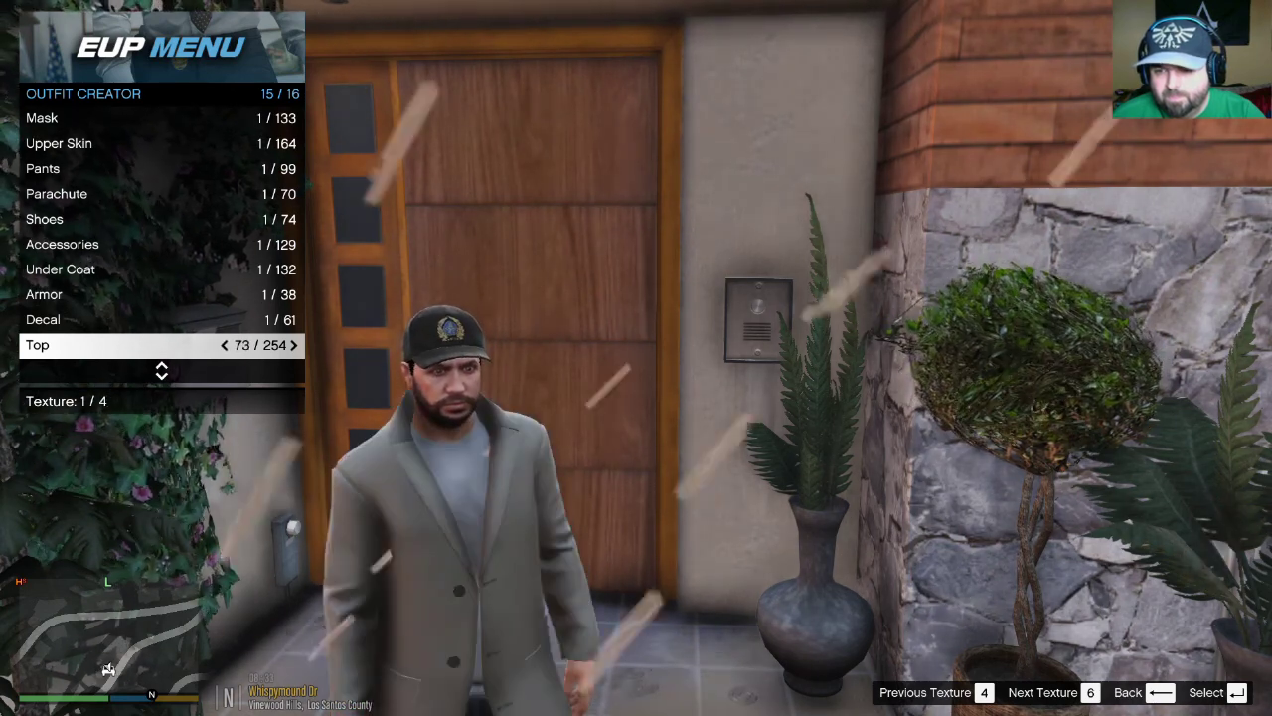
key("Right")
key("Right")
key("Right")
key("Right")
key("Right")
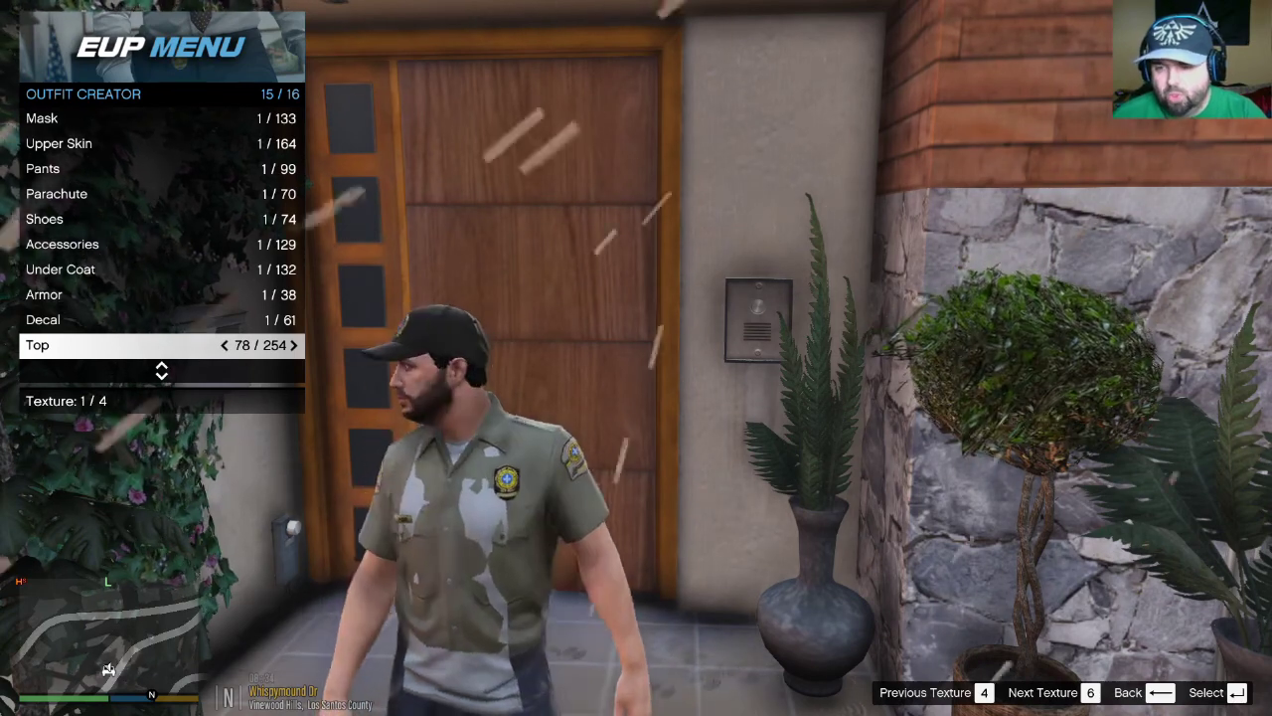
key("6")
key("6")
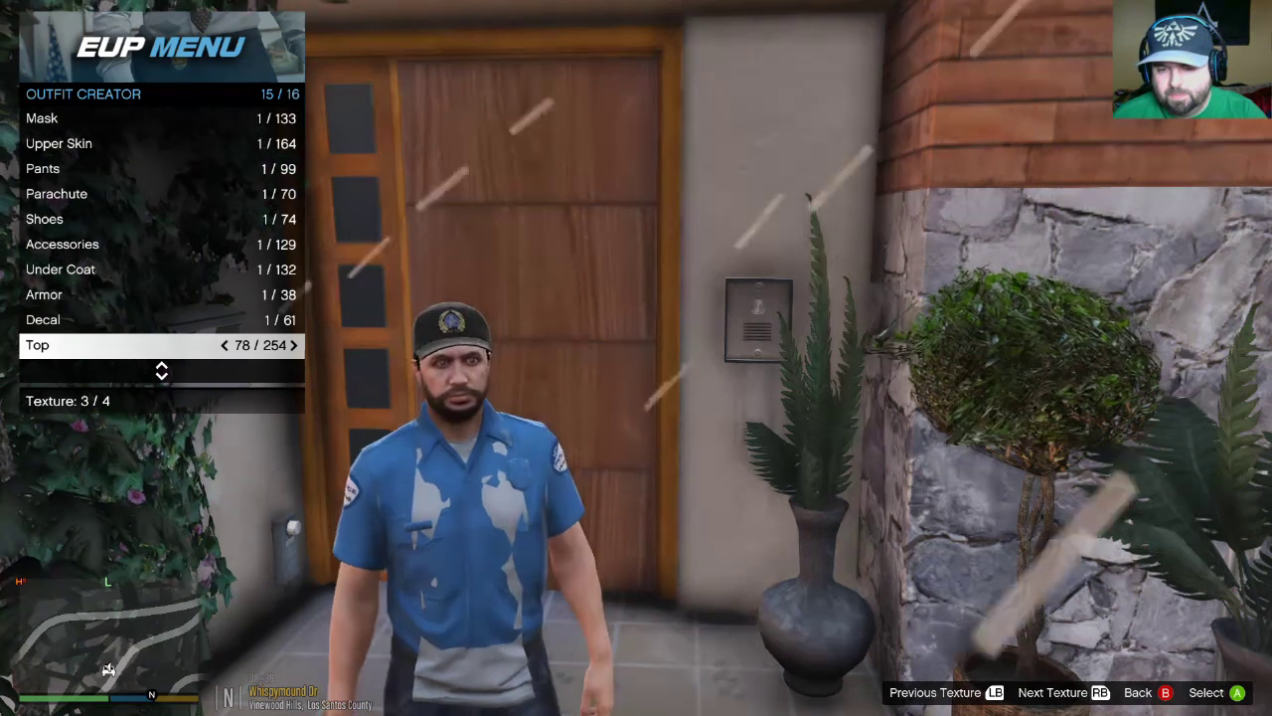
Go back to Upper Skin, check the Male SPVM Uniform's remaining entries in presetoutfits in Notepad, and return to the game
key("Up")
key("Up")
key("Up")
key("Up")
key("Up")
key("Up")
key("Up")
key("Up")
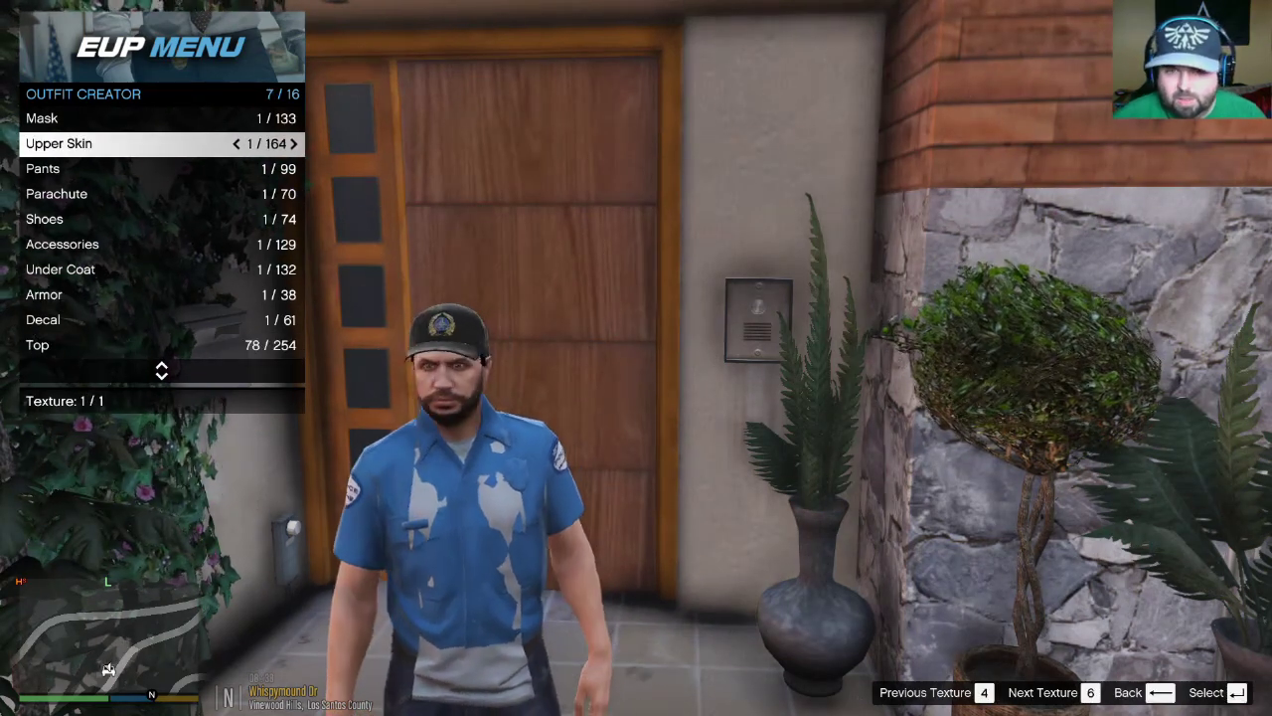
key("alt+Tab")
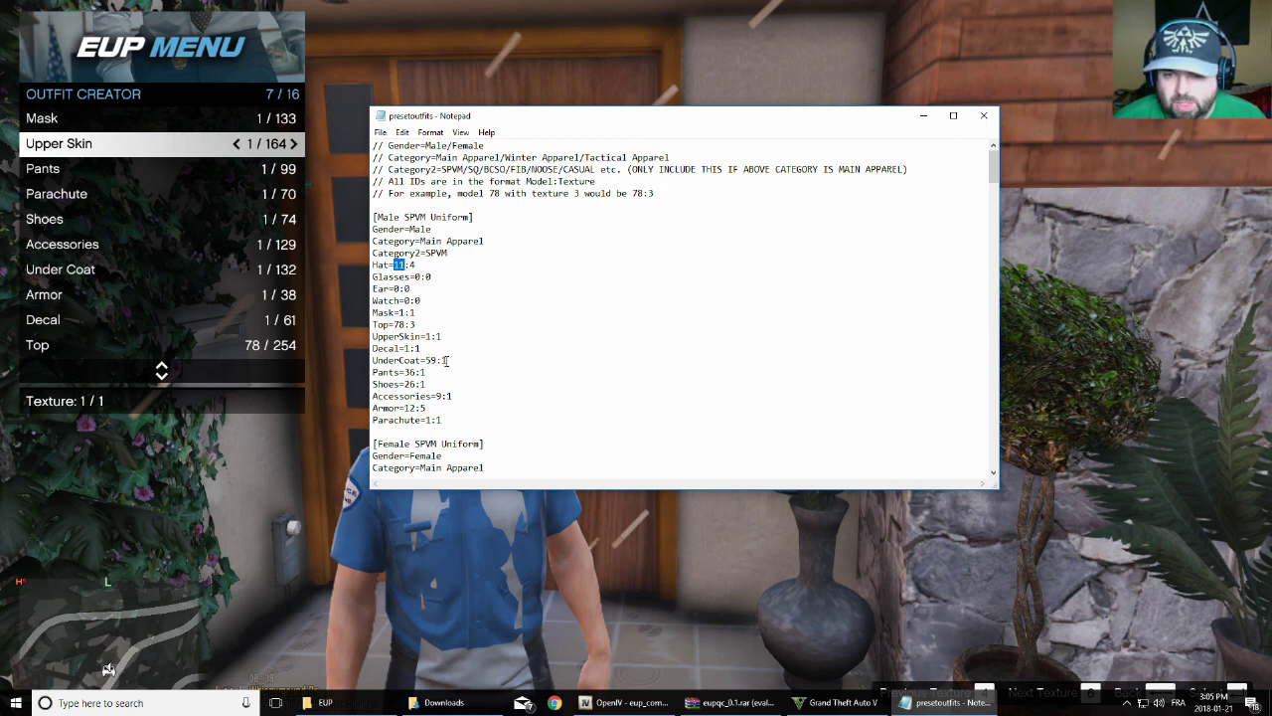
left_click(121, 277)
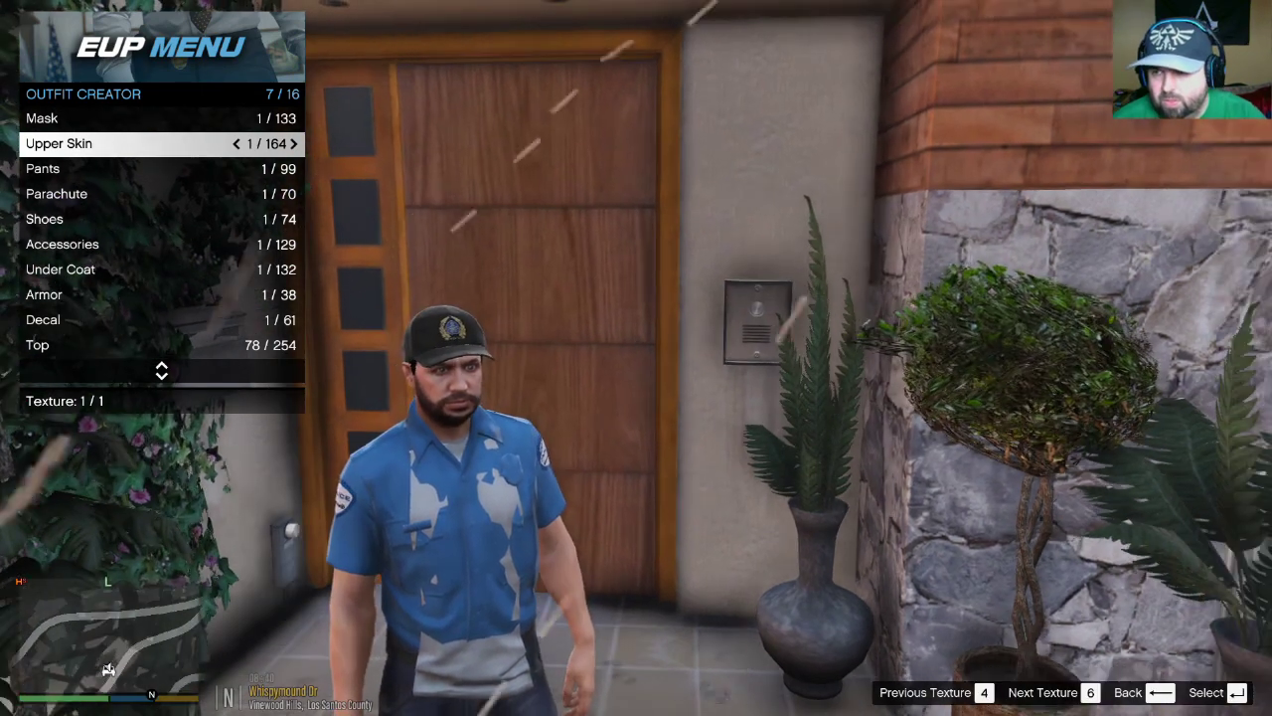
key("Left")
key("Down")
key("Up")
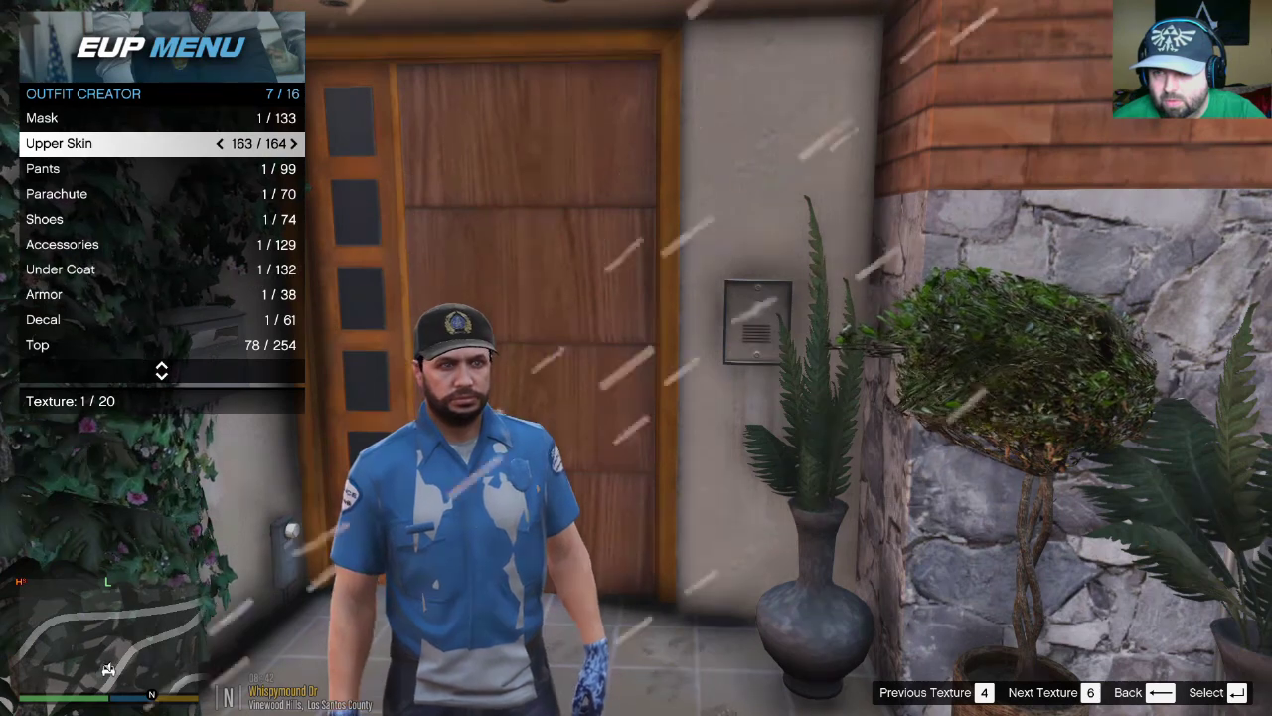
key("Right")
key("Right")
Set the SPVM outfit's under coat to model 59 with texture 1
key("Down")
key("Down")
key("Down")
key("Down")
key("Down")
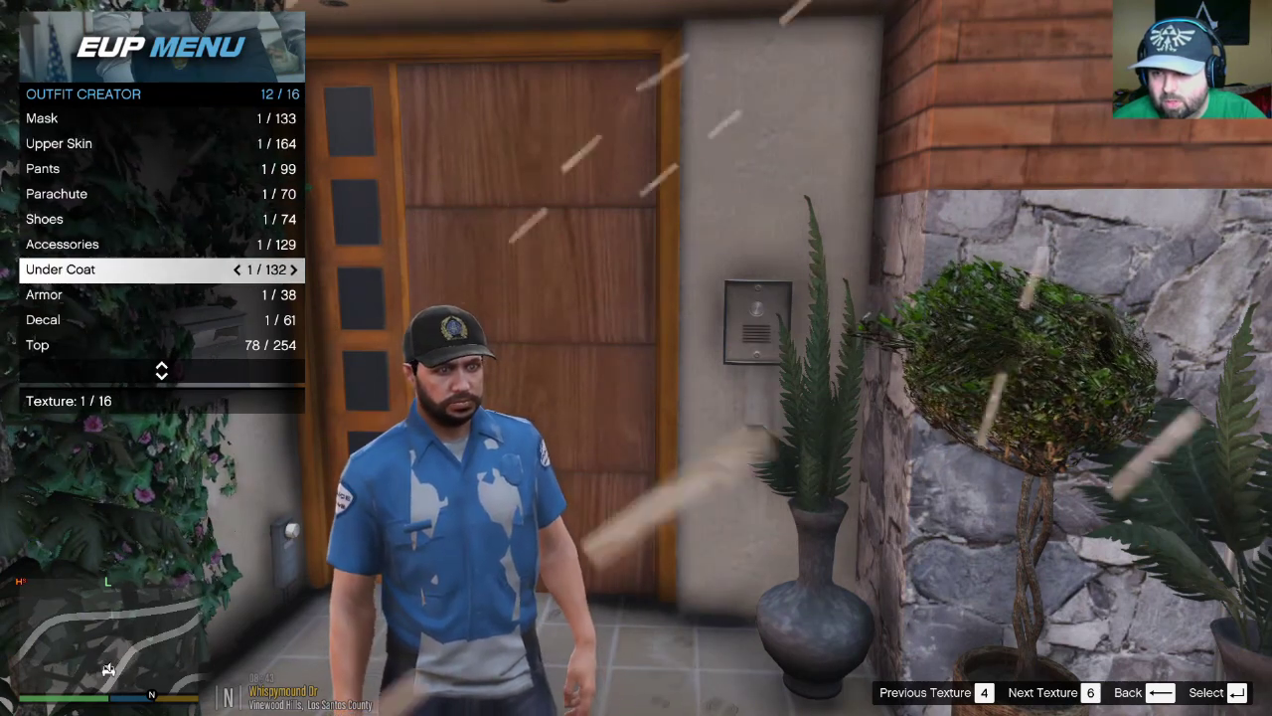
key("Right")
key("Right")
key("Right")
key("Right")
key("Right")
key("Right")
key("Right")
key("Right")
key("Right")
key("Right")
key("Right")
key("Right")
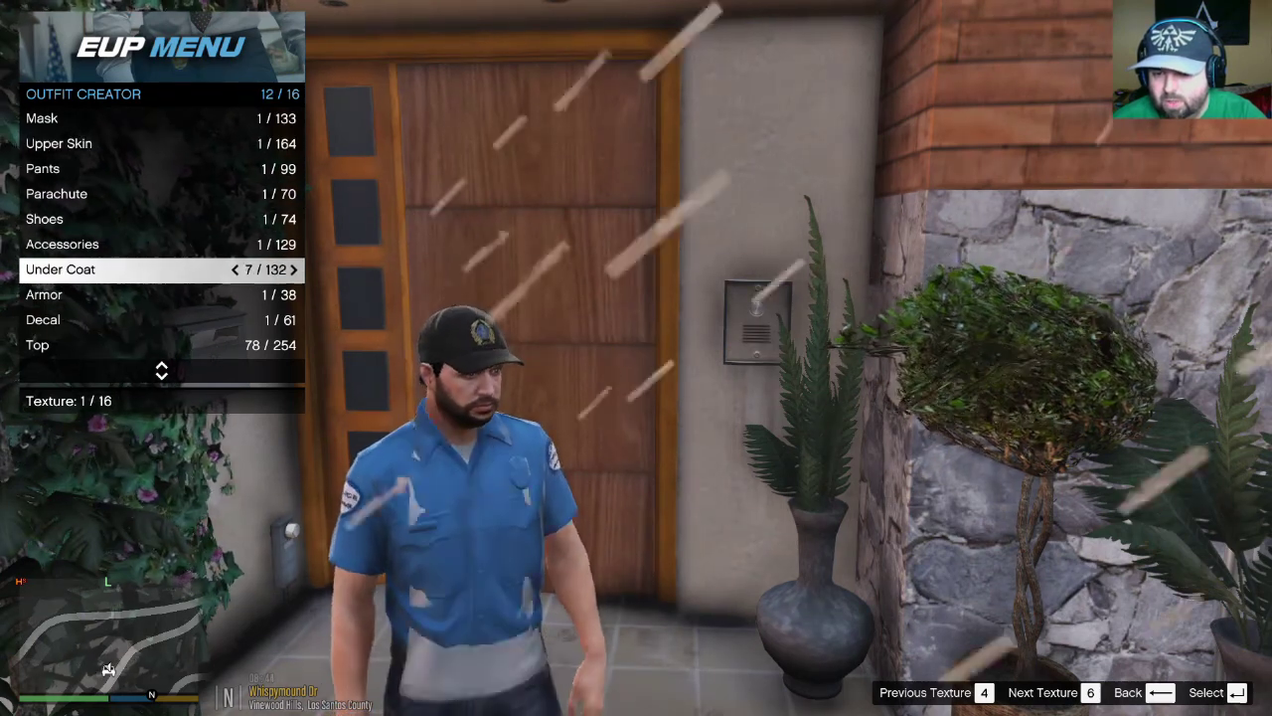
key("Right")
key("Right")
key("Right")
key("Right")
key("Right")
key("Right")
key("Right")
key("Right")
key("Right")
key("Right")
key("Right")
key("Right")
key("Right")
key("Right")
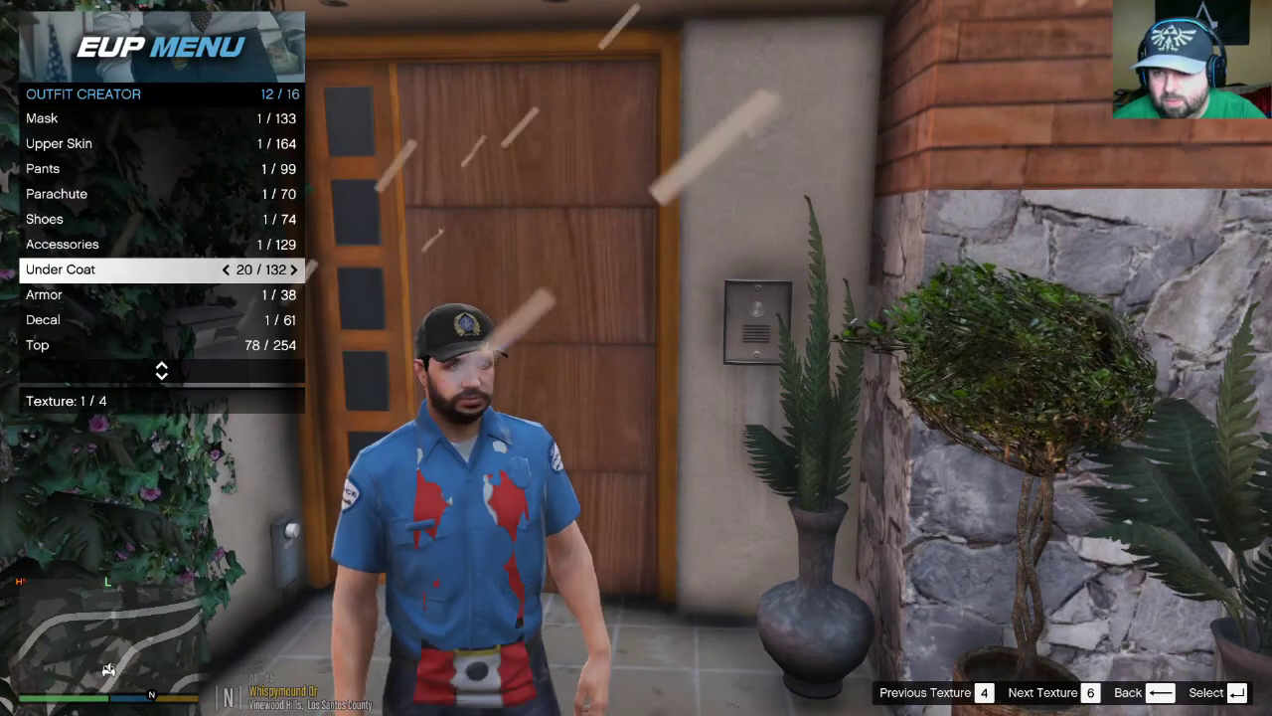
key("Right")
key("Right")
key("Right")
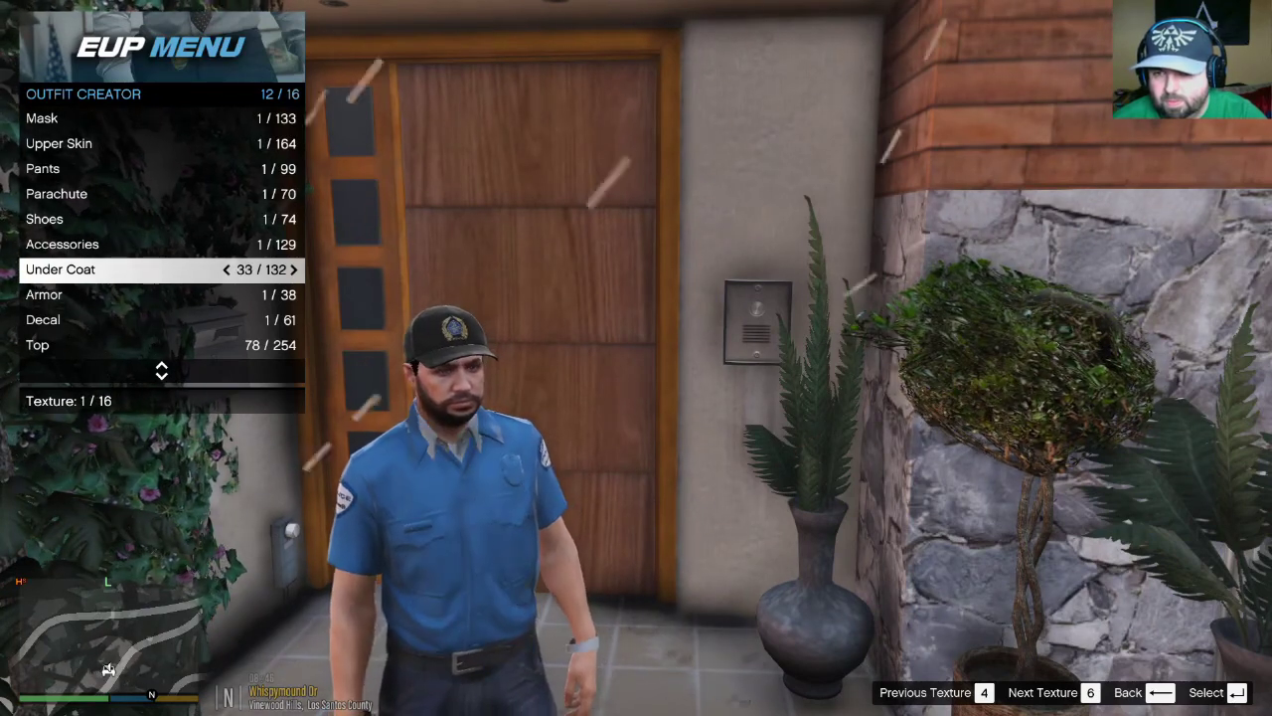
key("Right")
key("Right")
key("Right")
key("Right")
key("Right")
key("Right")
key("Right")
key("Right")
key("Right")
key("Right")
key("Right")
key("Right")
key("Right")
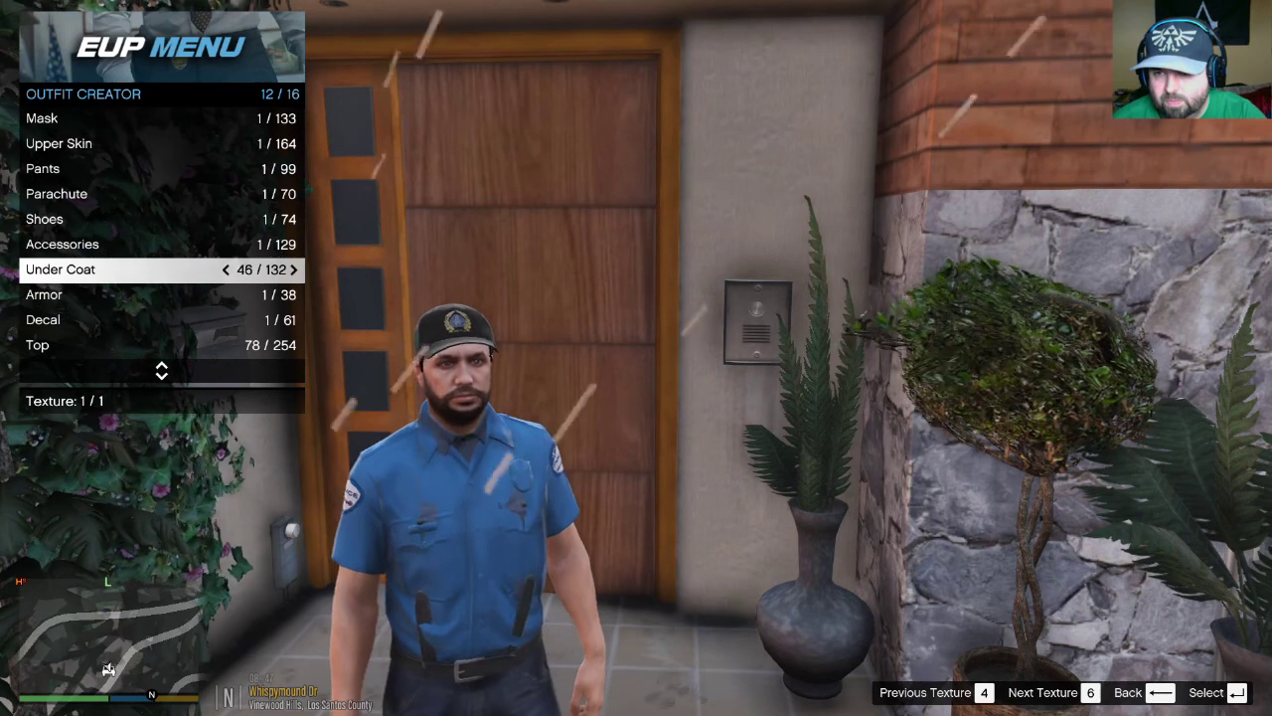
key("Right")
key("Right")
key("Right")
key("Right")
key("Right")
key("Right")
key("Right")
key("Right")
key("Right")
key("Right")
key("Right")
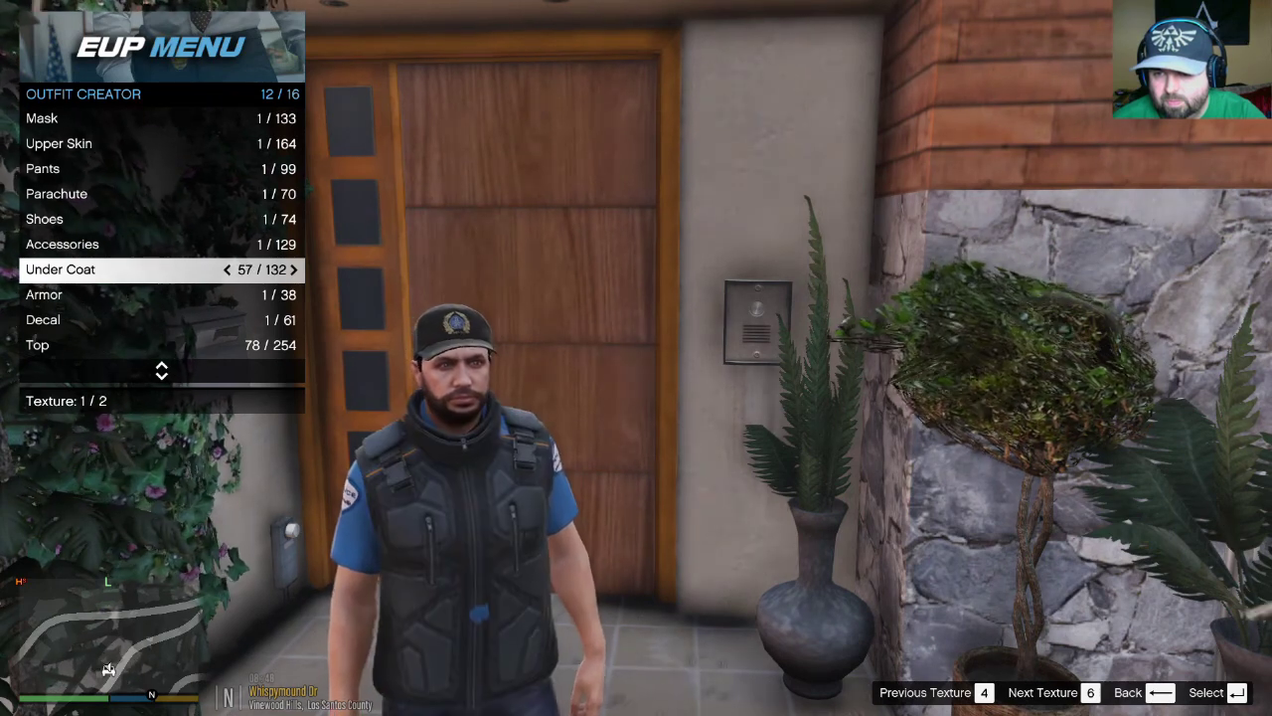
key("Right")
key("Right")
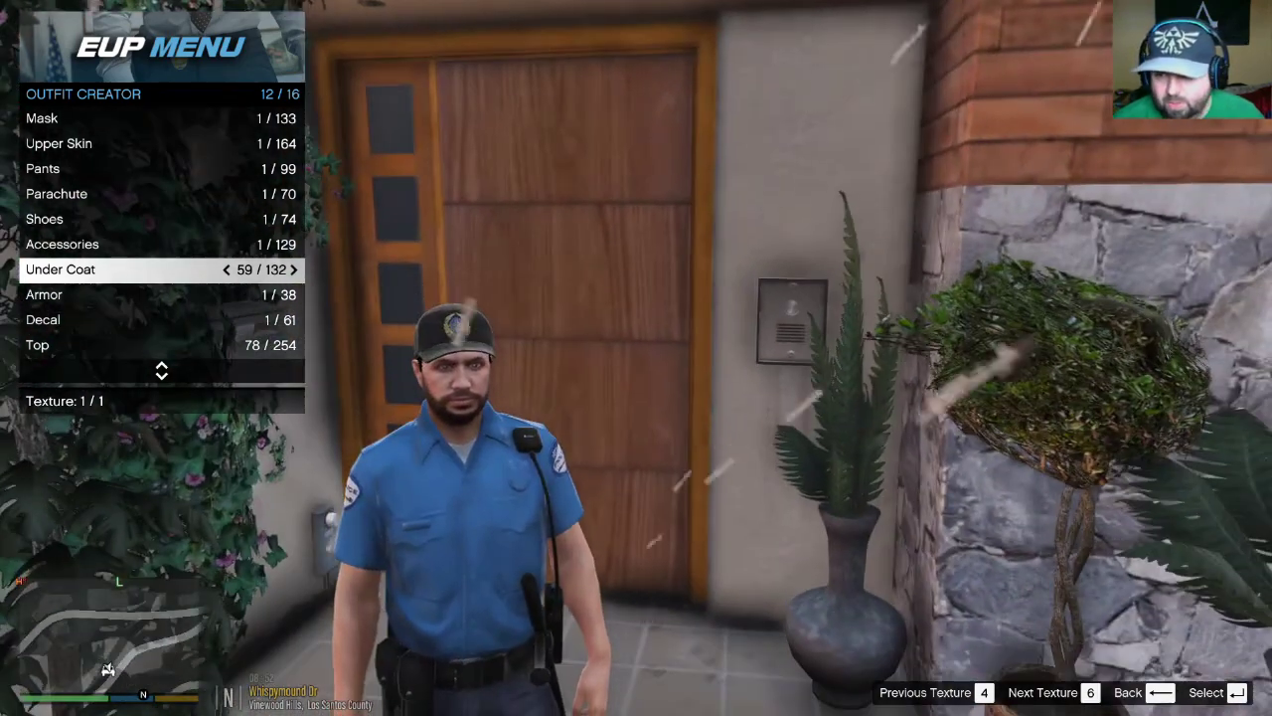
Look up the Male SPVM Uniform's armor in presetoutfits in Notepad and set the outfit's armor to model 12 with texture 5
key("Down")
key("alt+Tab")
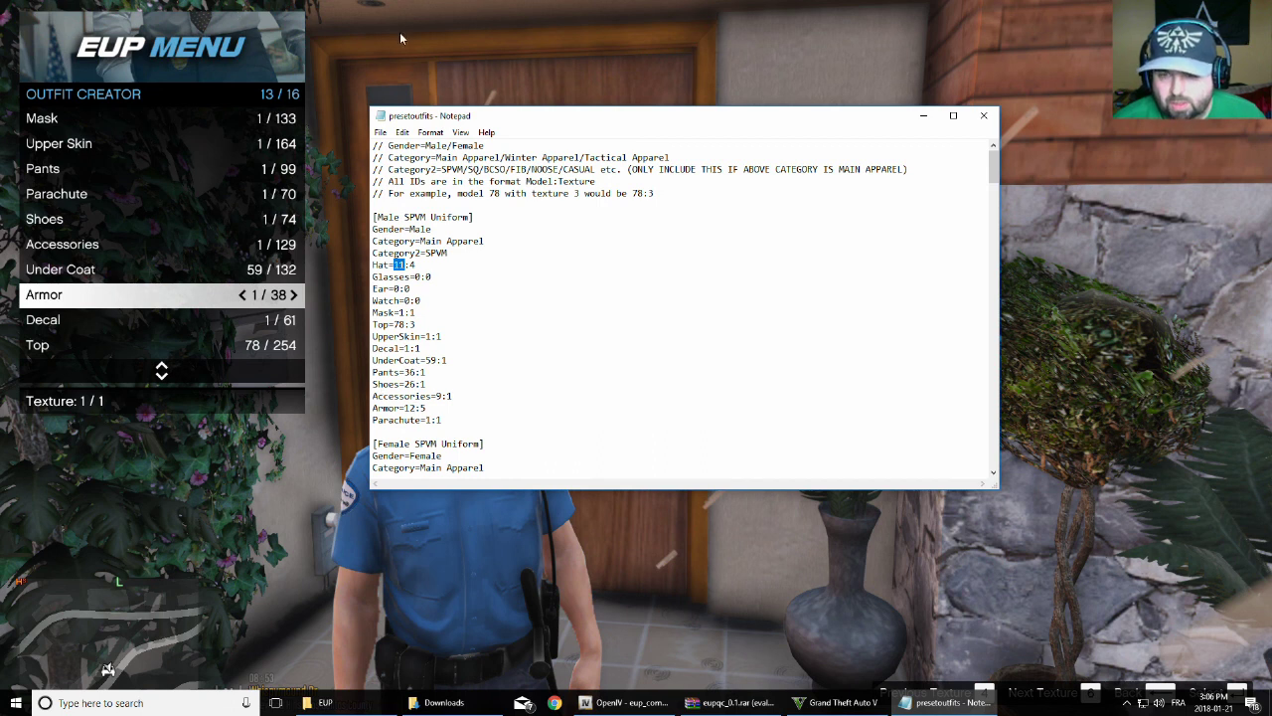
key("alt+Tab")
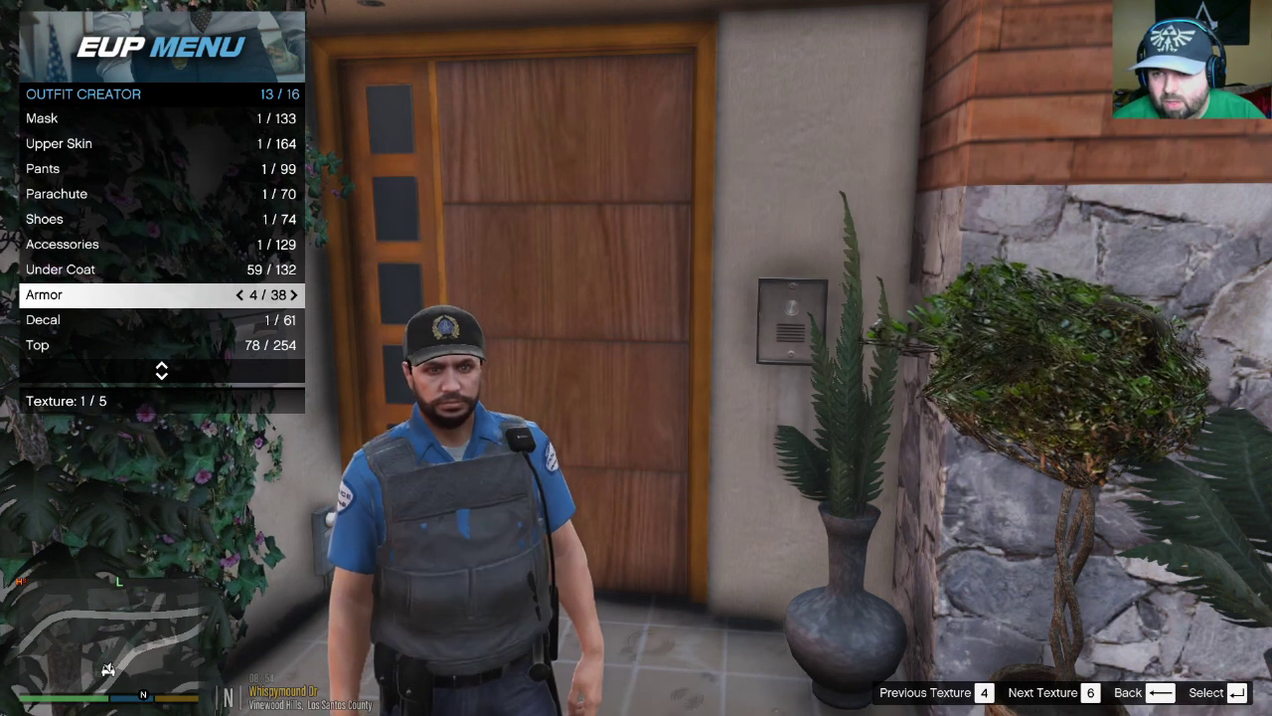
key("Right")
key("Right")
key("Right")
key("Right")
key("Right")
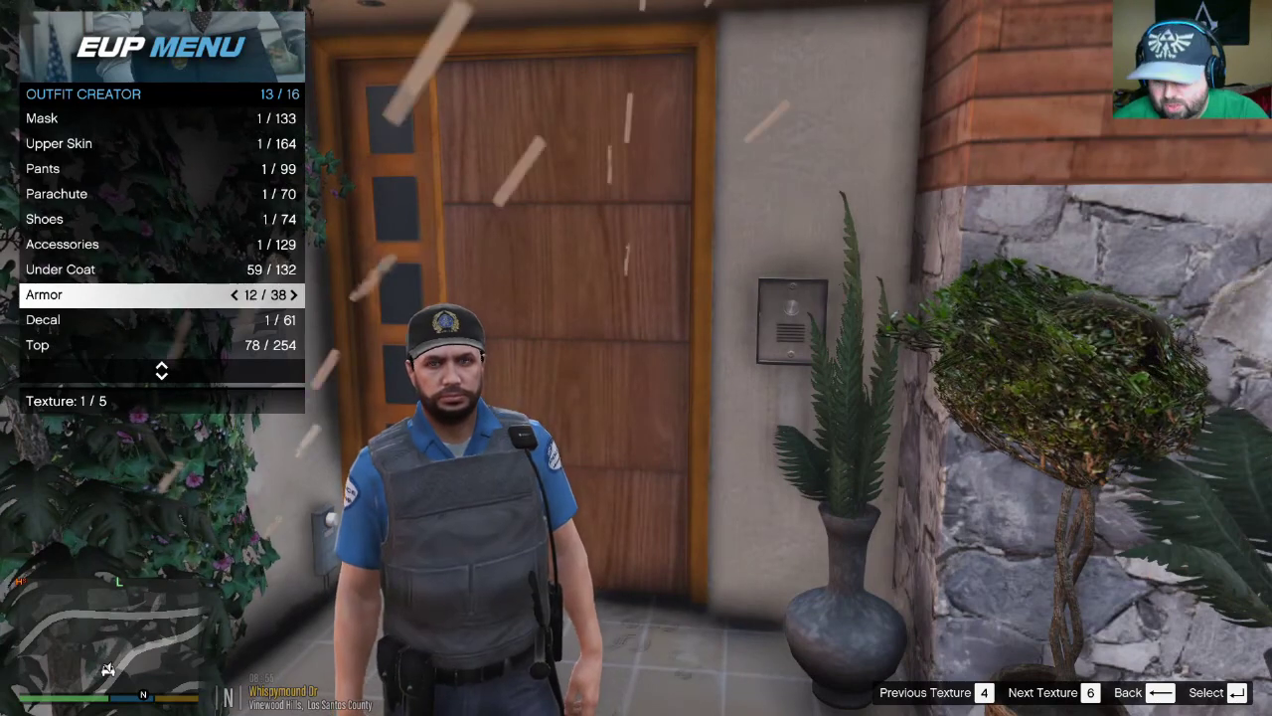
key("4")
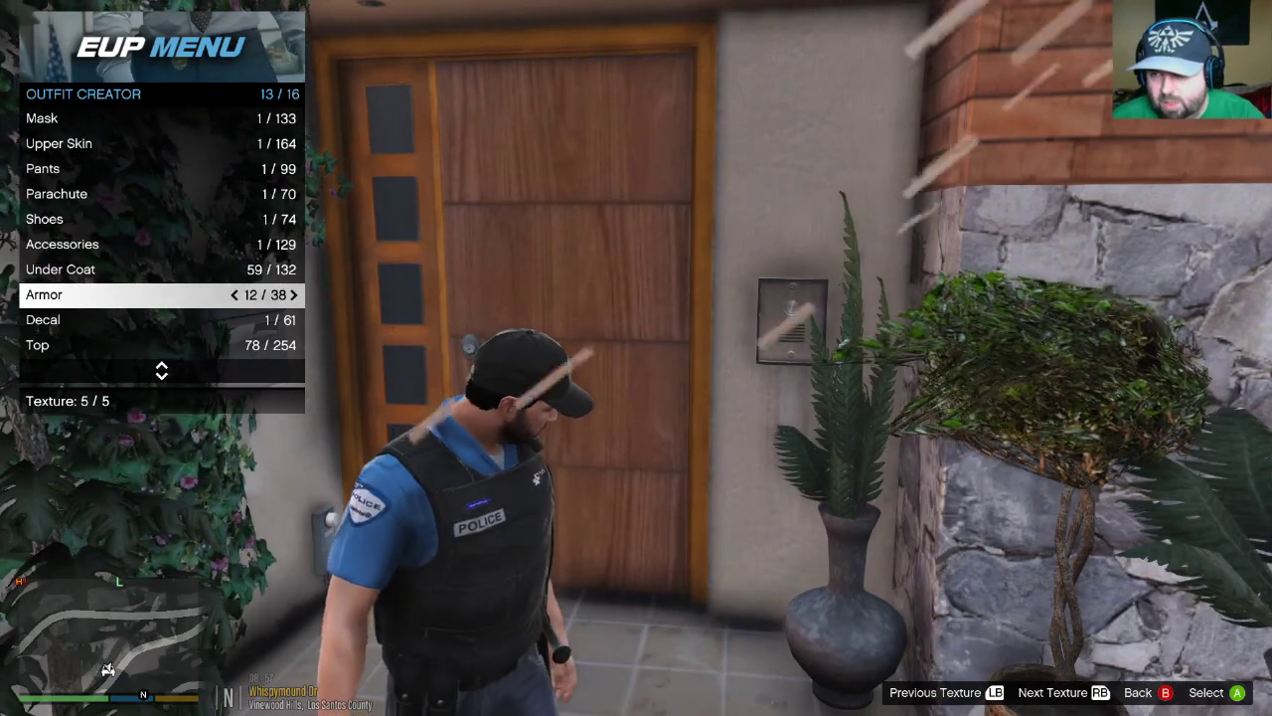
Set the SPVM outfit's pants to model 36 with texture 1
key("Down")
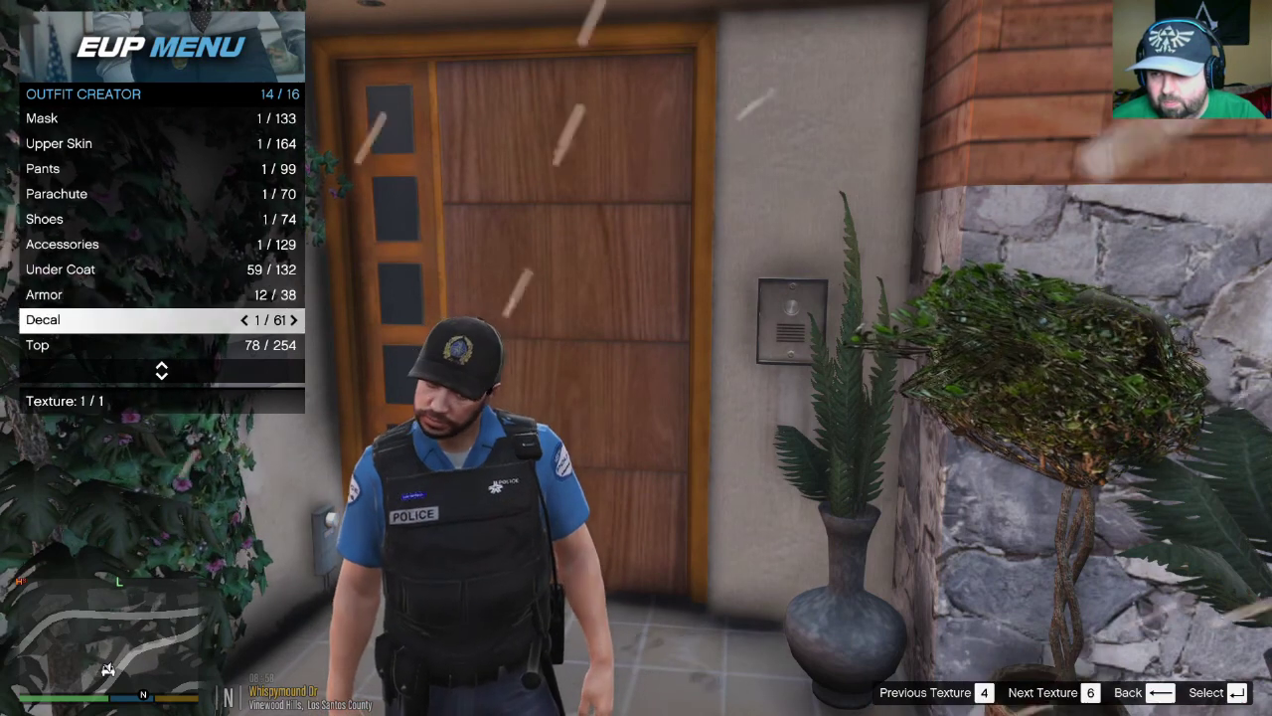
key("Up")
key("Up")
key("Up")
key("Up")
key("Up")
key("Up")
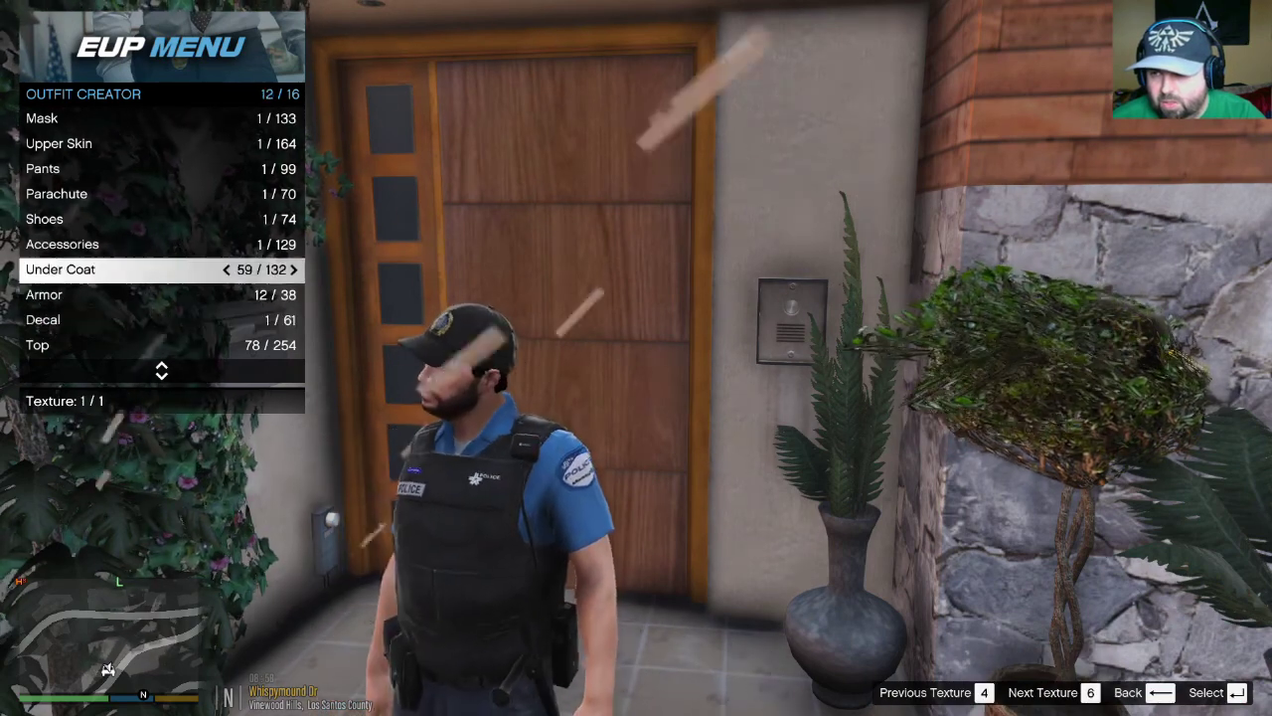
key("Right")
key("Right")
key("Right")
key("Right")
key("Right")
key("Right")
key("Right")
key("Right")
key("Right")
key("Right")
key("Right")
key("Right")
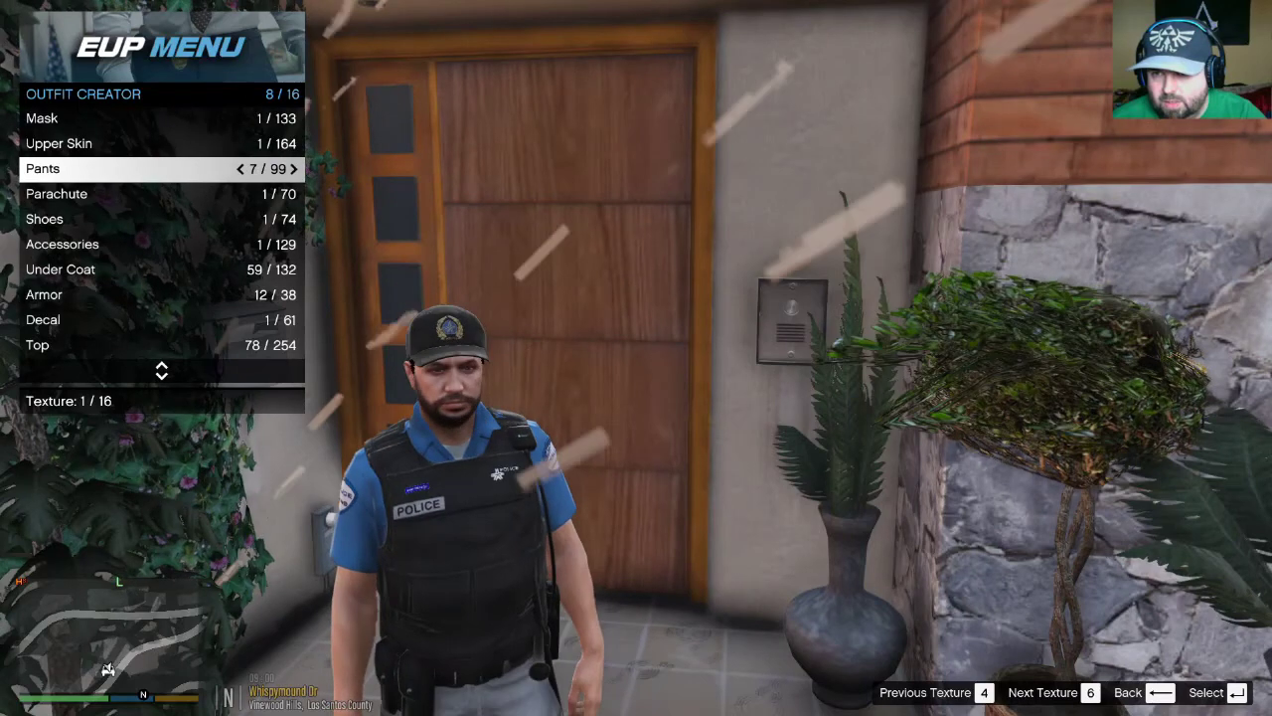
key("Right")
key("Right")
key("Right")
key("Right")
key("Right")
key("Right")
key("Right")
key("Right")
key("Right")
key("Right")
key("Right")
key("Right")
key("Right")
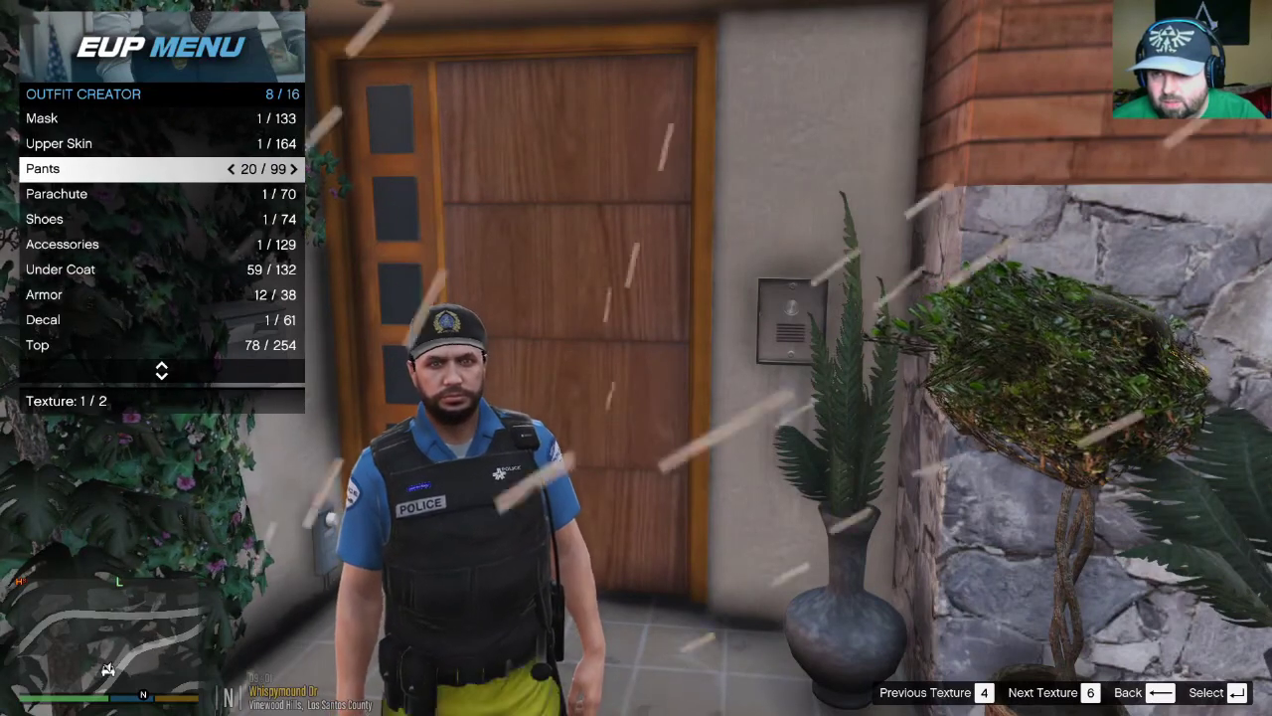
key("Right")
key("Right")
key("Right")
key("Right")
key("Right")
key("Right")
key("Right")
key("Right")
key("Right")
key("Right")
key("Right")
key("Right")
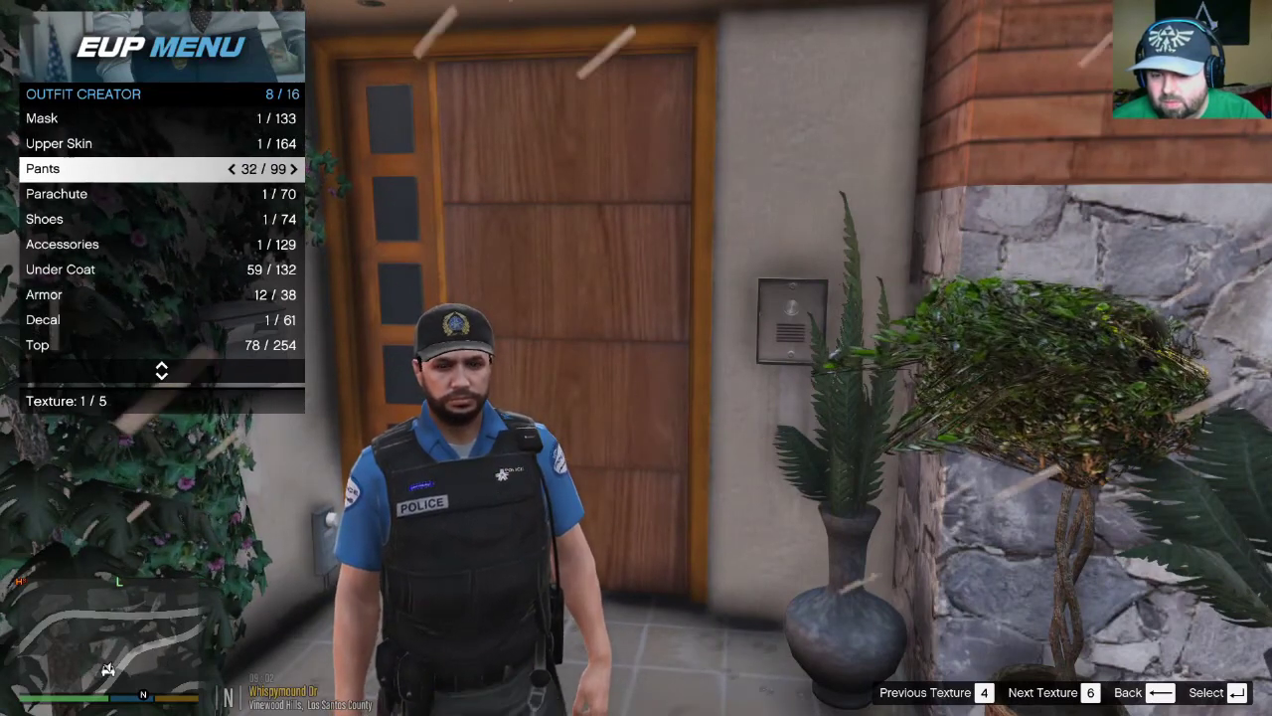
key("Right")
key("Right")
key("Right")
key("Left")
key("Left")
key("Left")
key("Left")
key("Left")
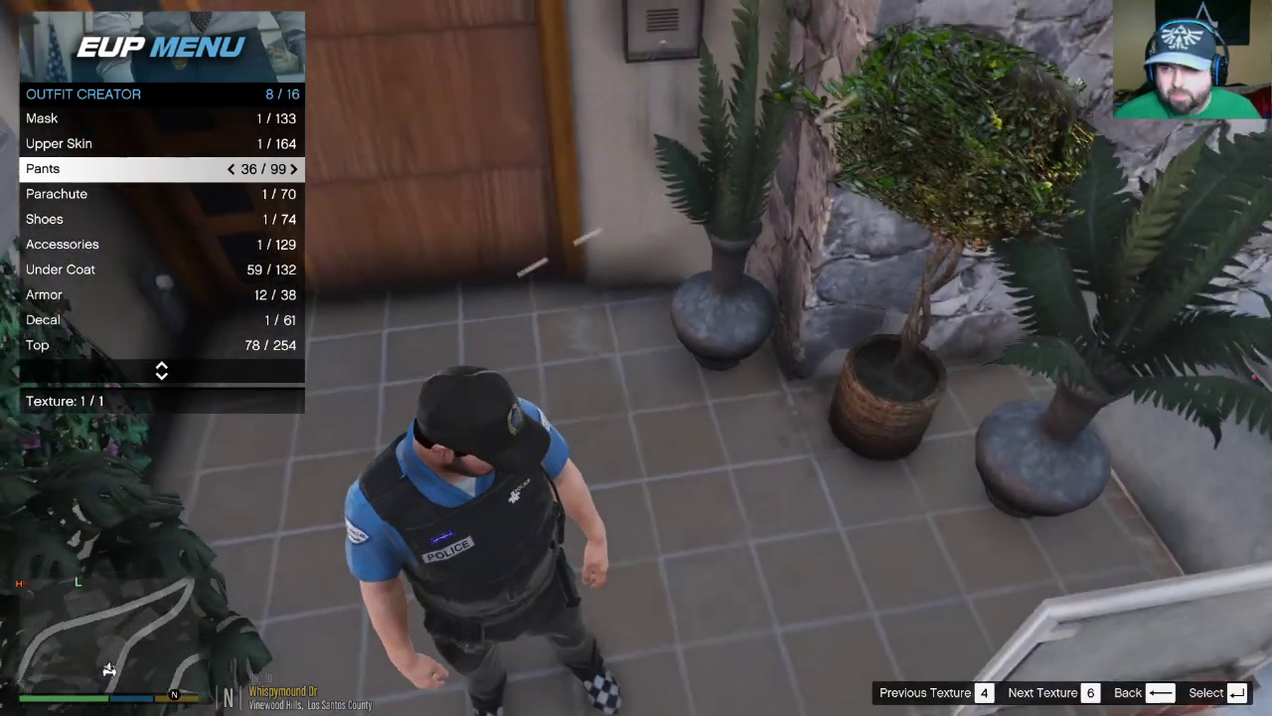
Check the Male SPVM Uniform's shoes entry in presetoutfits and set the outfit's shoes to model 26 with texture 1
key("alt+Tab")
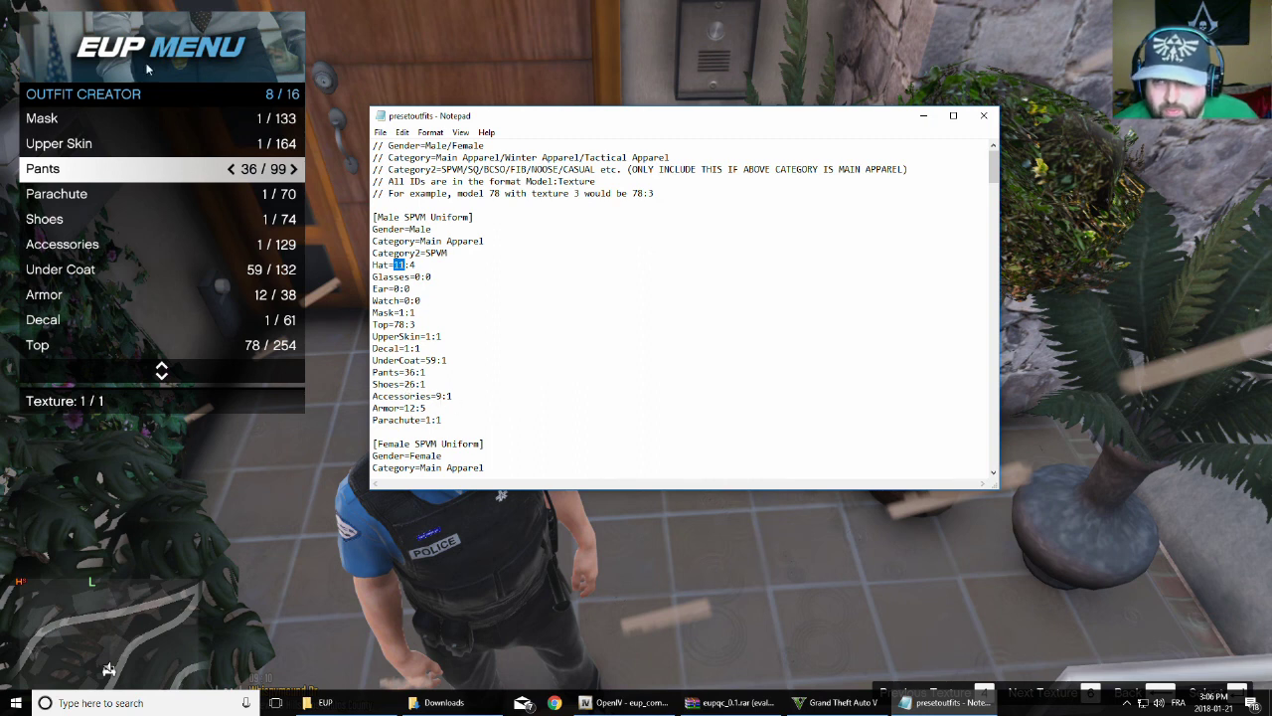
left_click(162, 41)
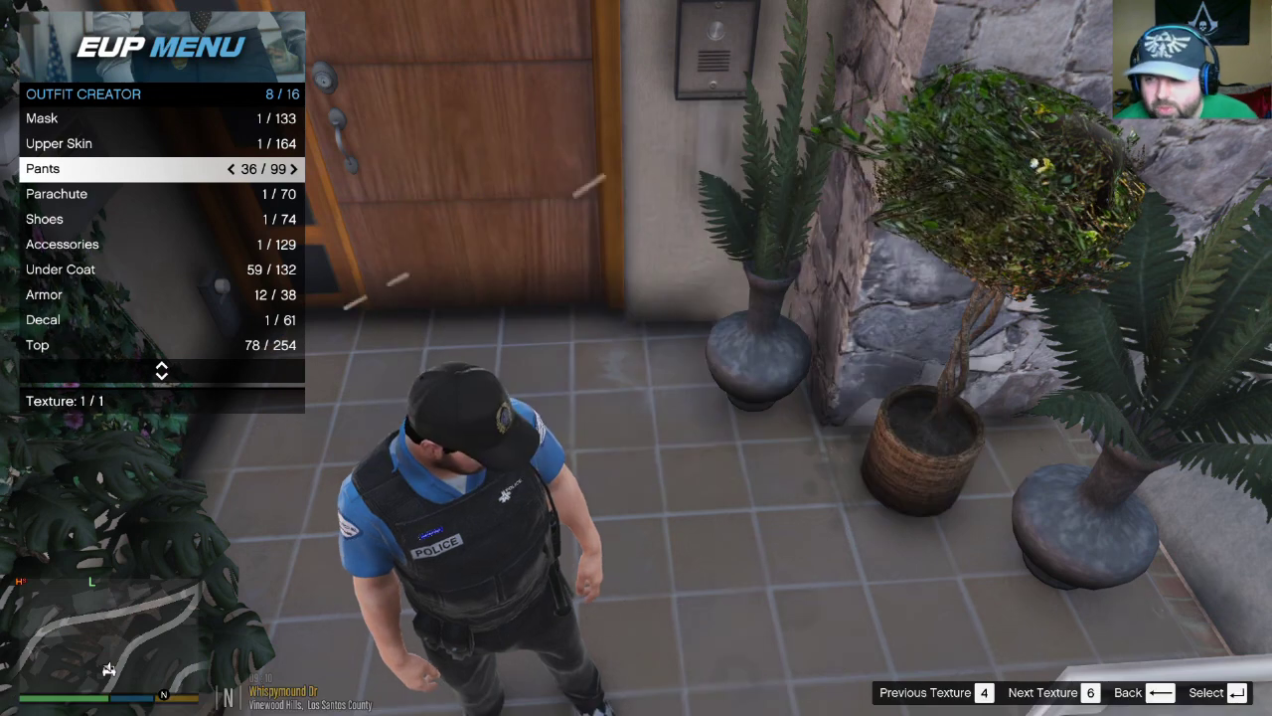
key("Down")
key("Down")
key("Right")
key("Right")
key("Right")
key("Right")
key("Right")
key("Right")
key("Right")
key("Right")
key("Right")
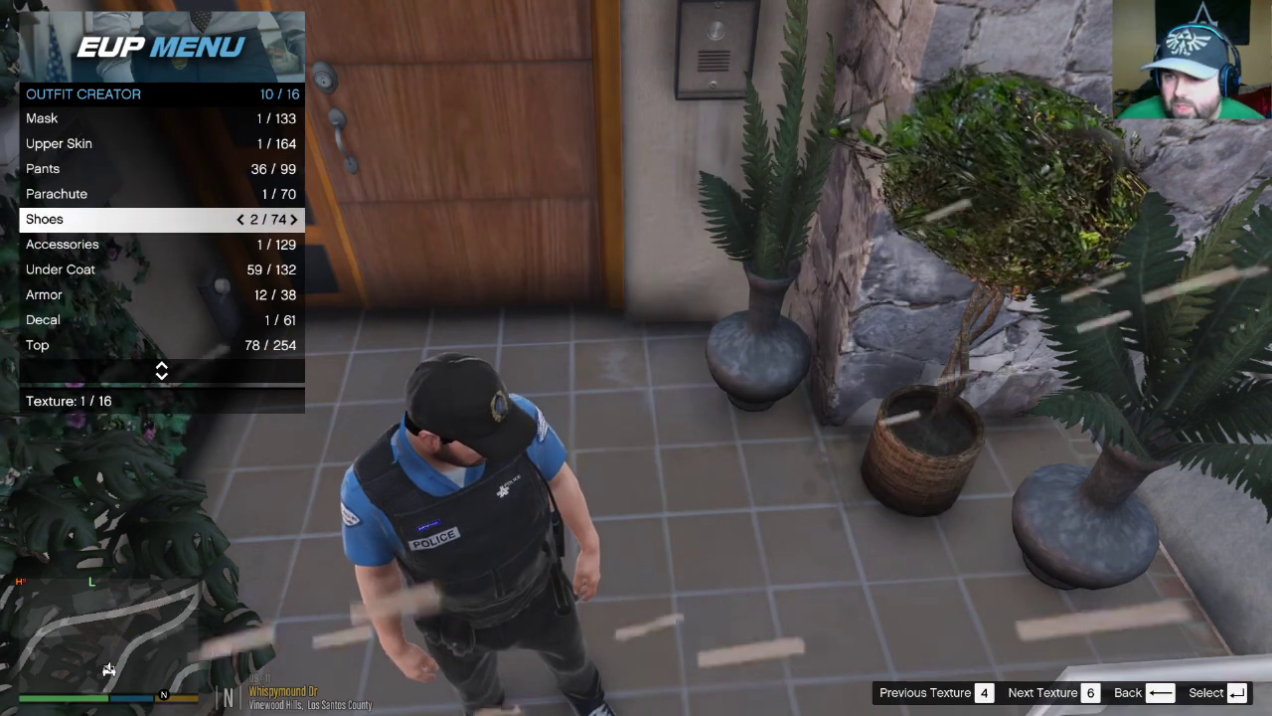
key("Right")
key("Right")
key("Right")
key("Right")
key("Right")
key("Right")
key("Right")
key("Right")
key("Right")
key("Right")
key("Right")
key("Right")
key("Right")
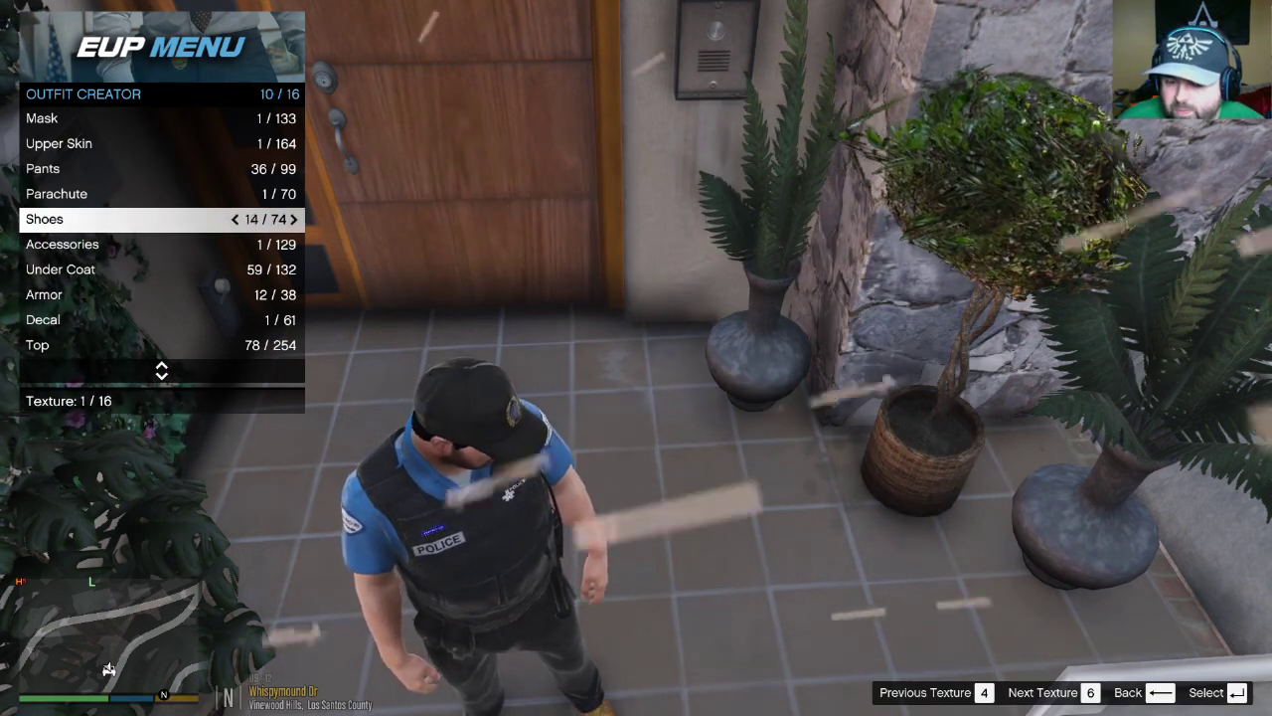
key("Right")
key("Right")
key("Right")
key("Right")
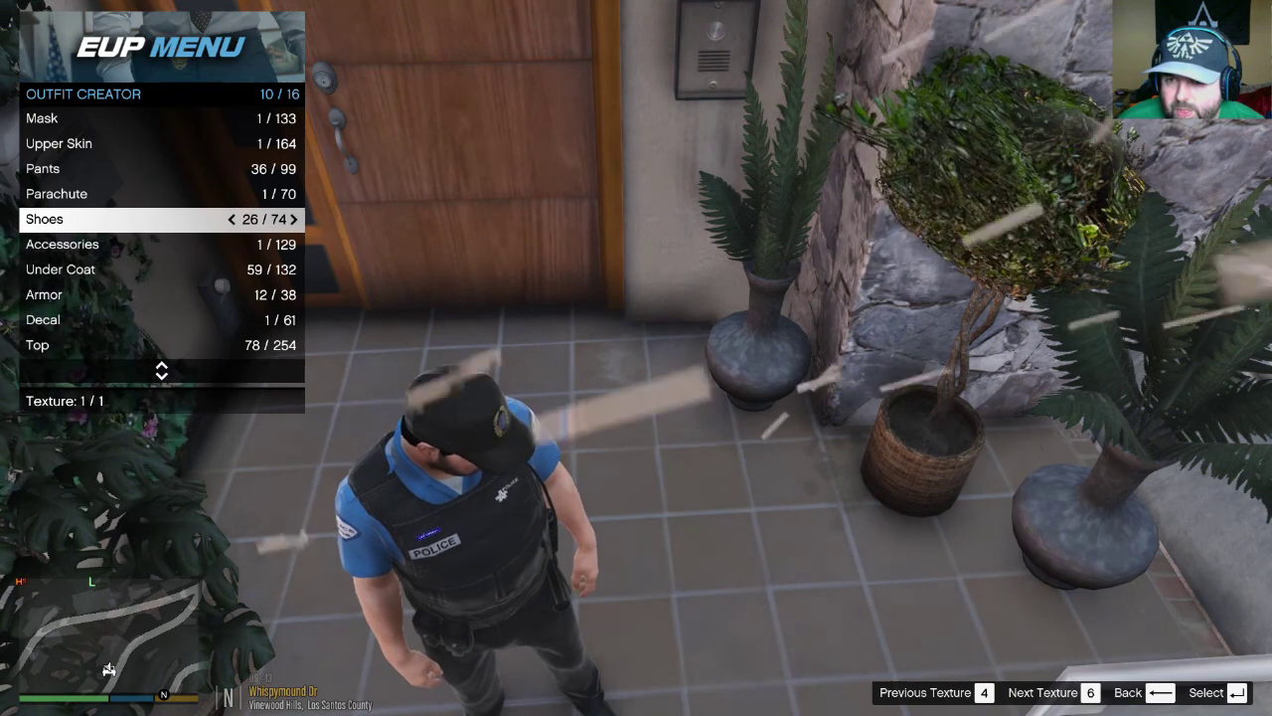
key("Left")
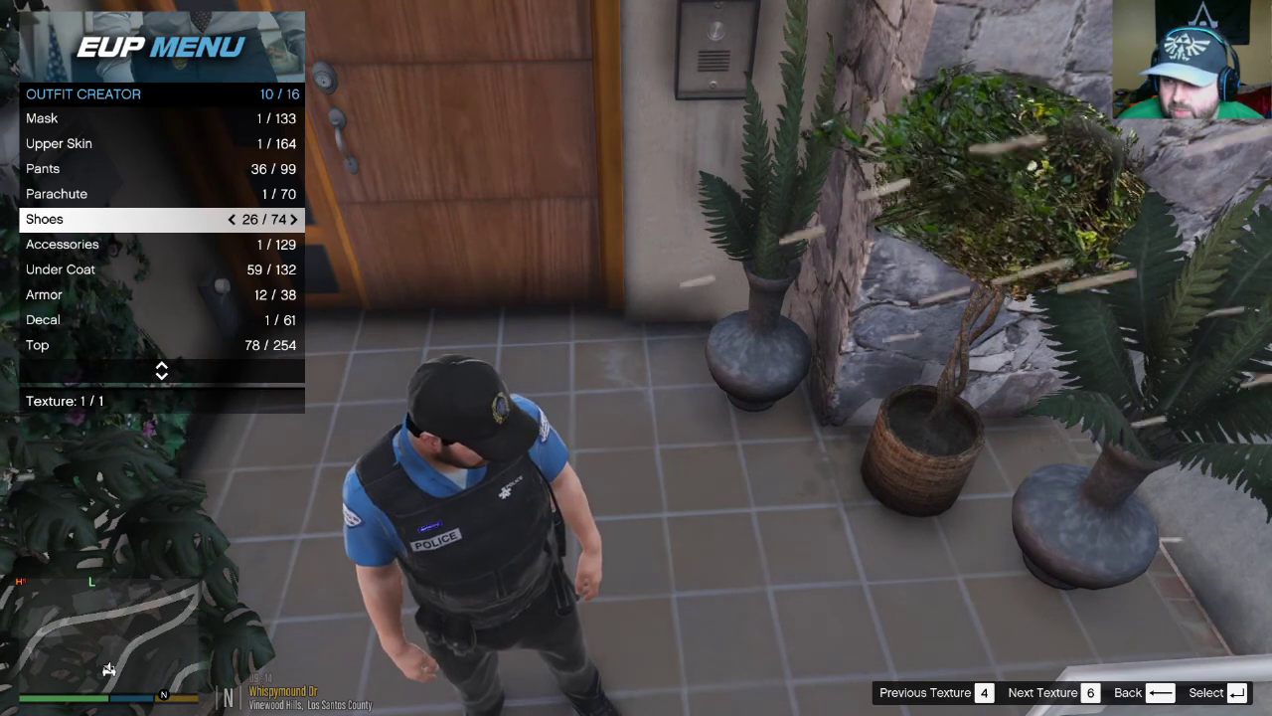
Set the SPVM outfit's accessories to model 9 with texture 1
key("Down")
key("Right")
key("Right")
key("Right")
key("Right")
key("Right")
key("Right")
key("Right")
key("Right")
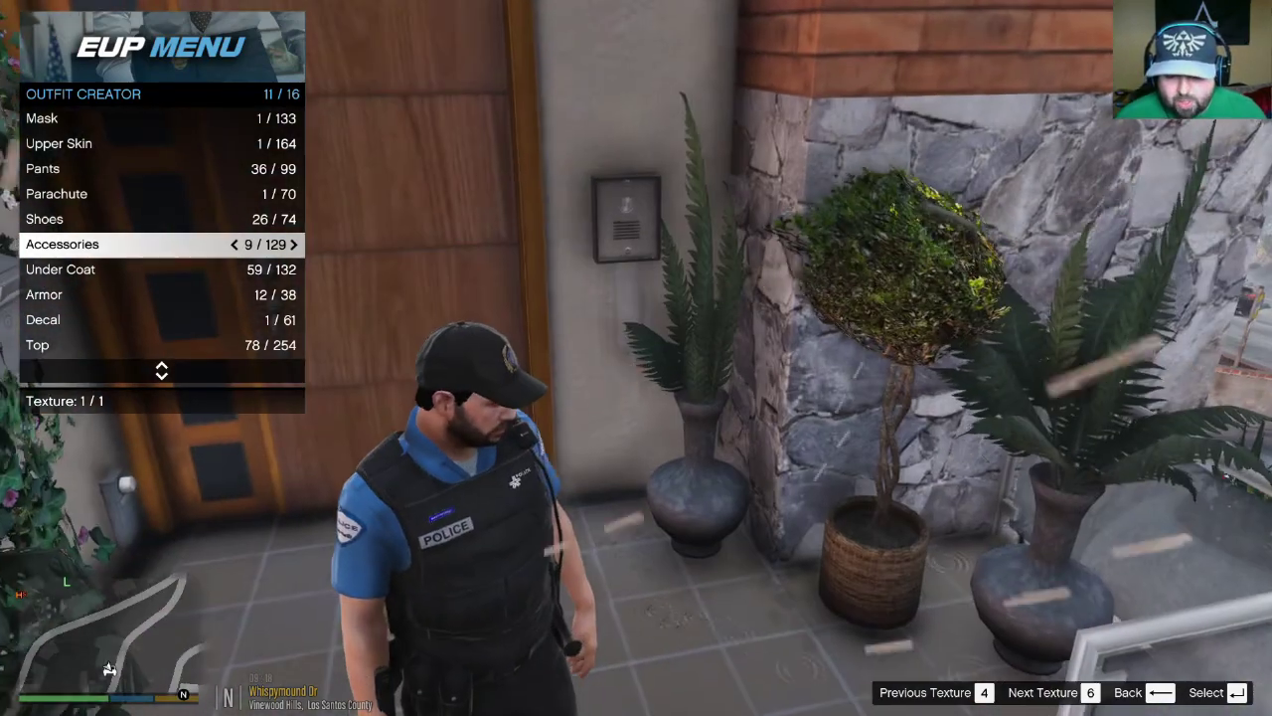
key("Left")
key("Right")
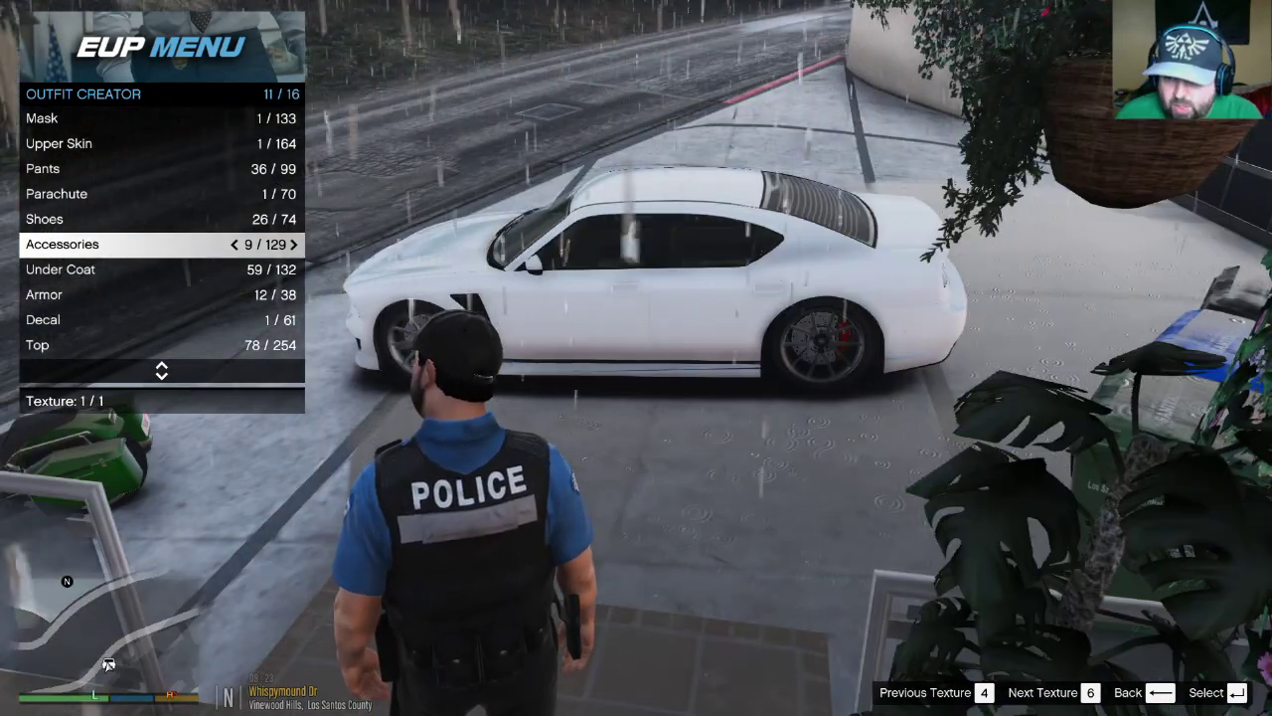
Try accessories model 8 on the outfit for comparison and restore model 9
key("Down")
key("Down")
key("Down")
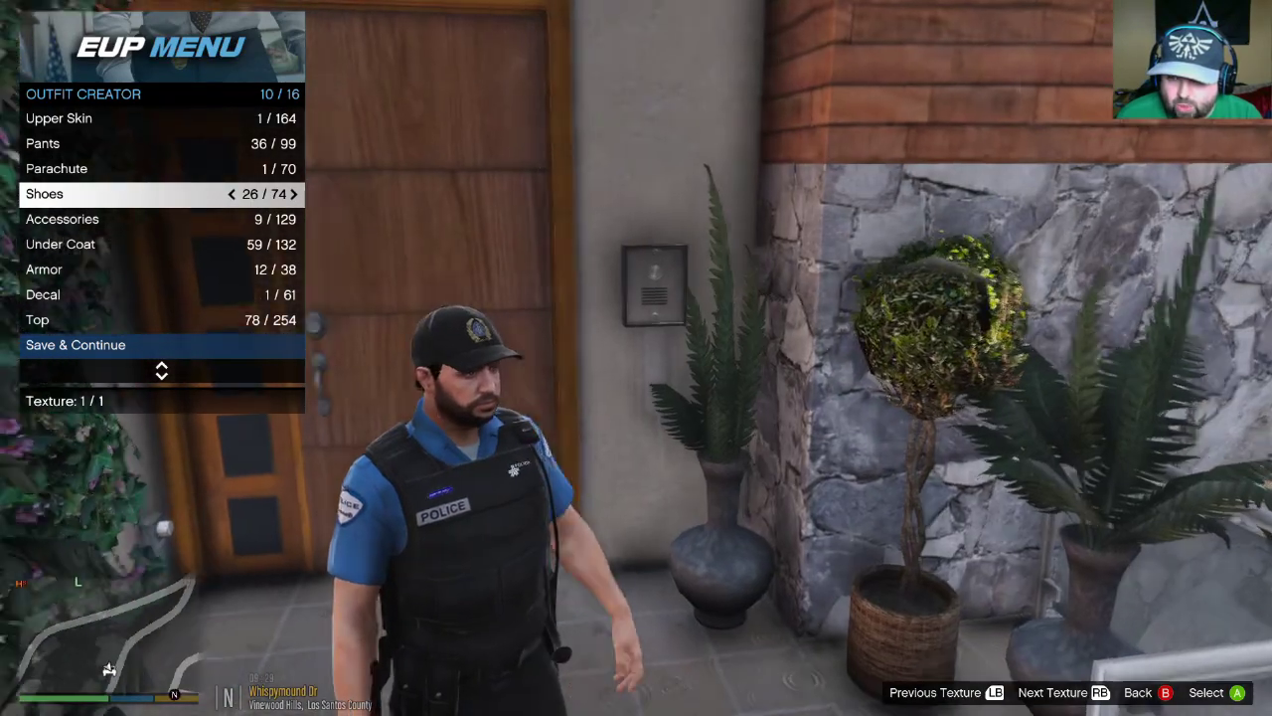
key("Down")
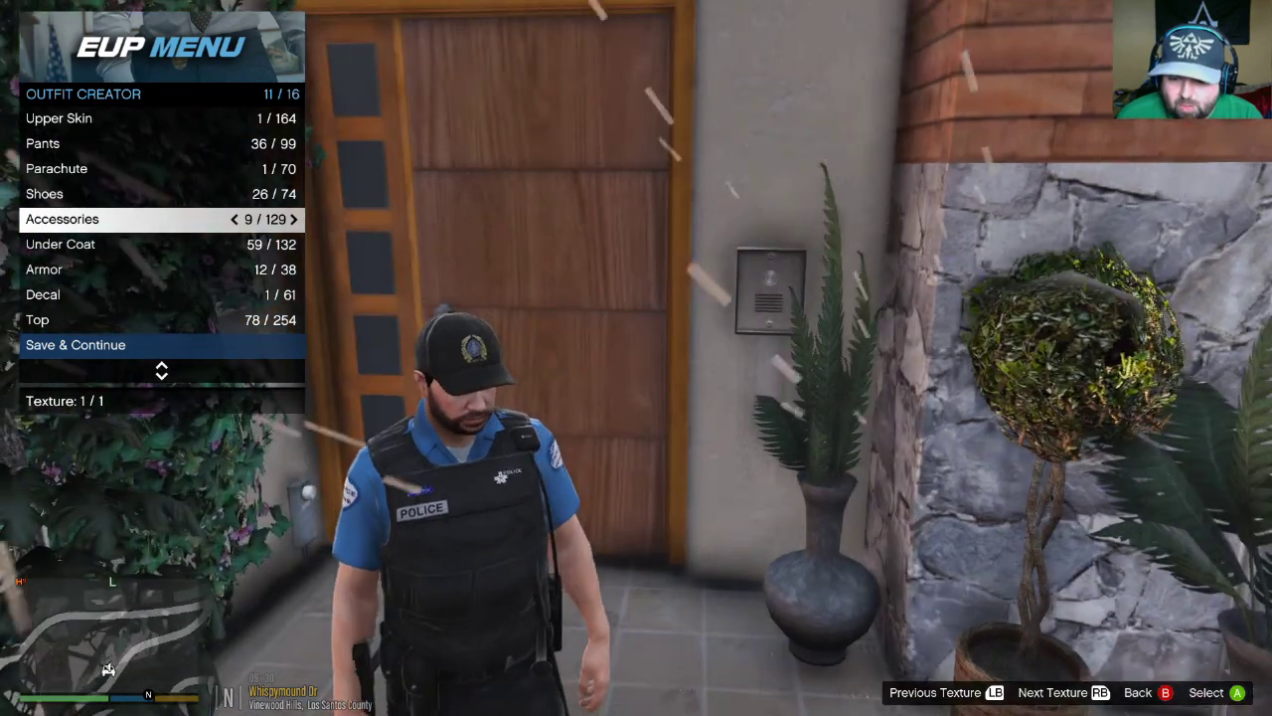
key("Left")
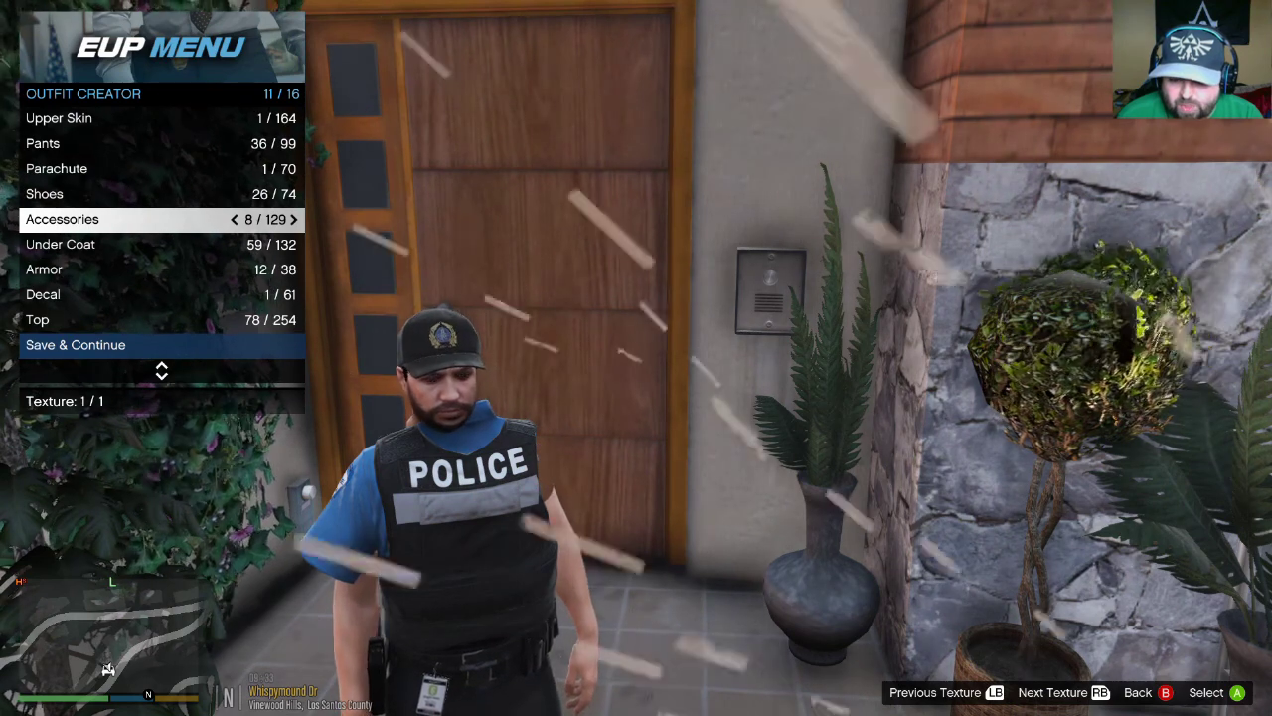
key("Right")
Save the finished outfit to the wardrobe as SPVM
key("Down")
key("Down")
key("Down")
key("Down")
key("Down")
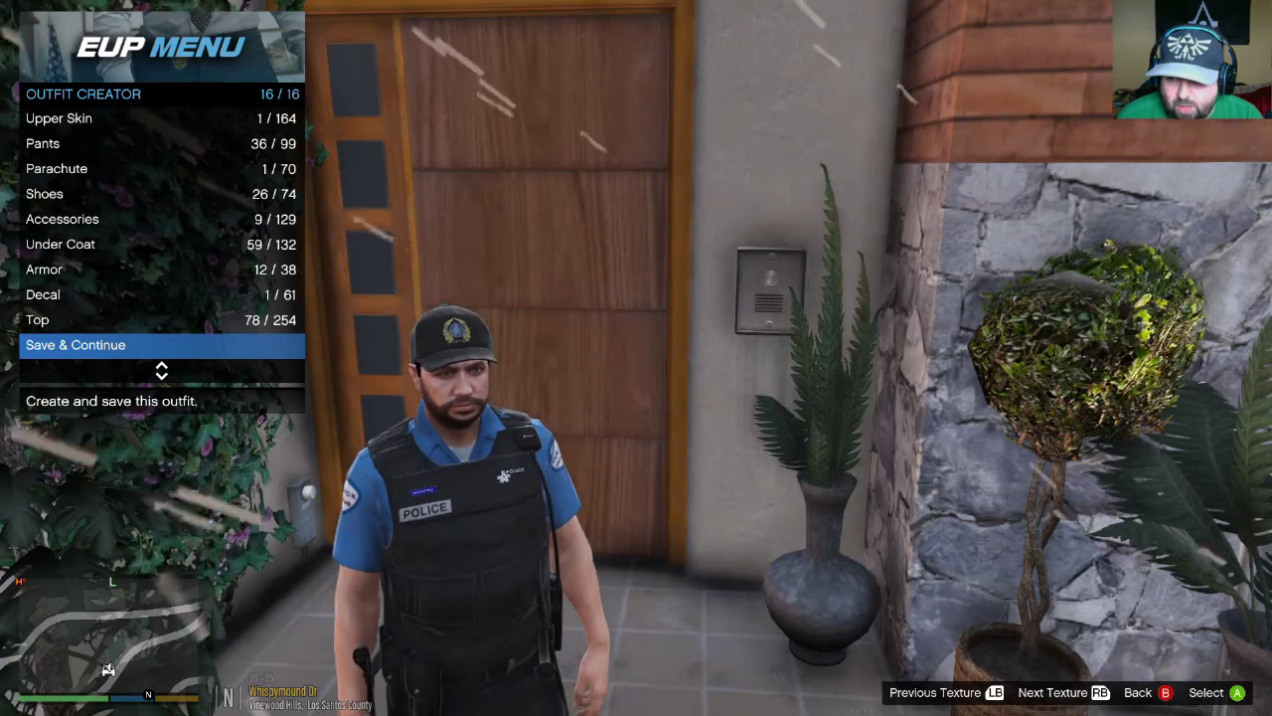
key("Return")
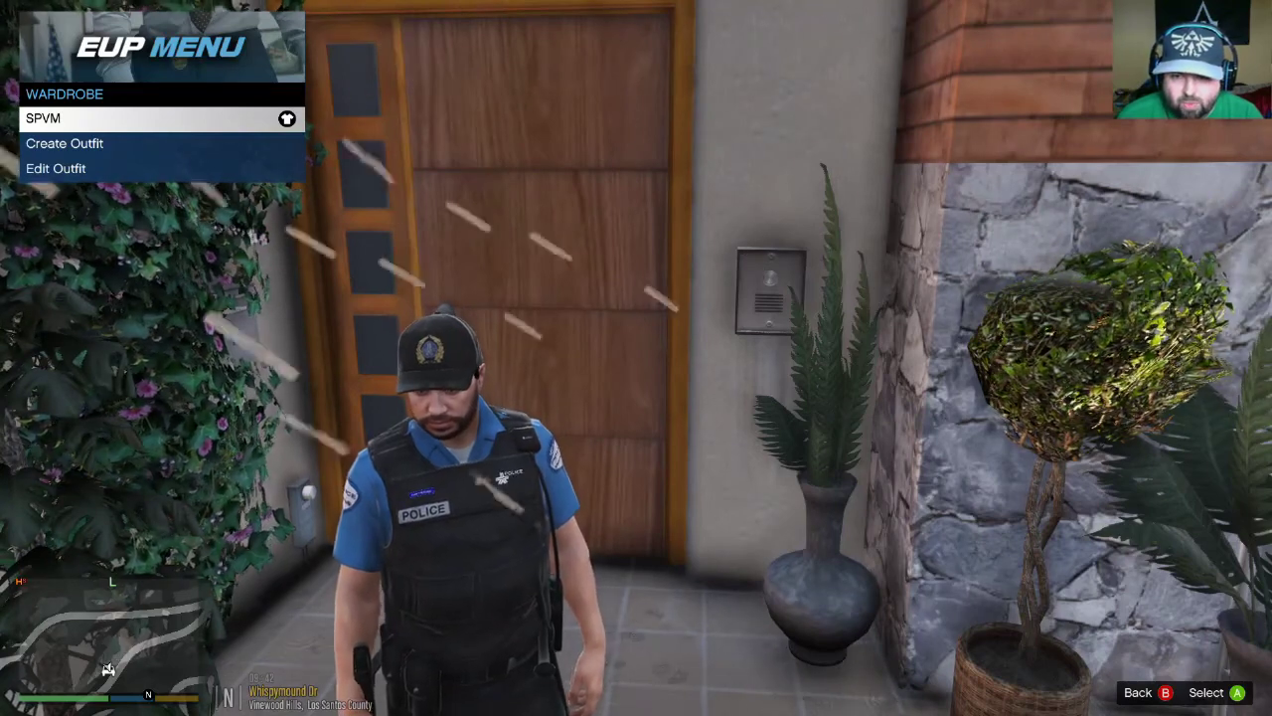
Try to load the current character as a new one under the existing character's name
key("BackSpace")
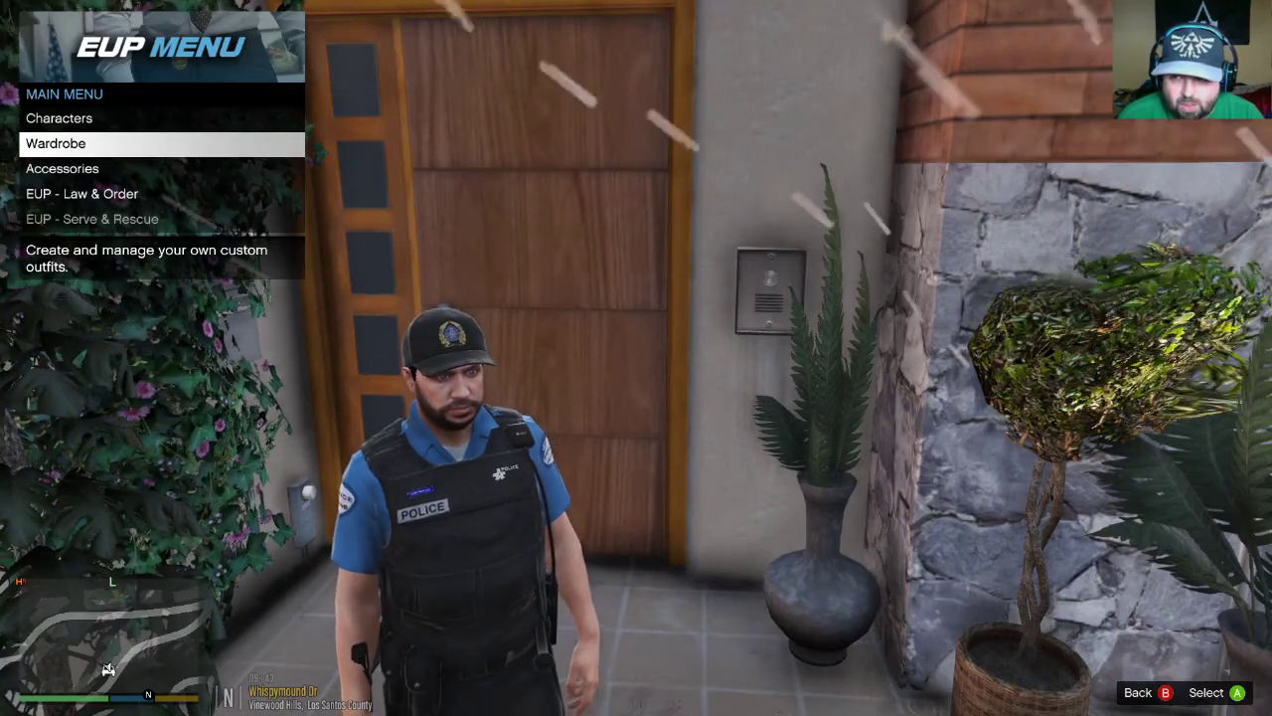
key("Up")
key("Return")
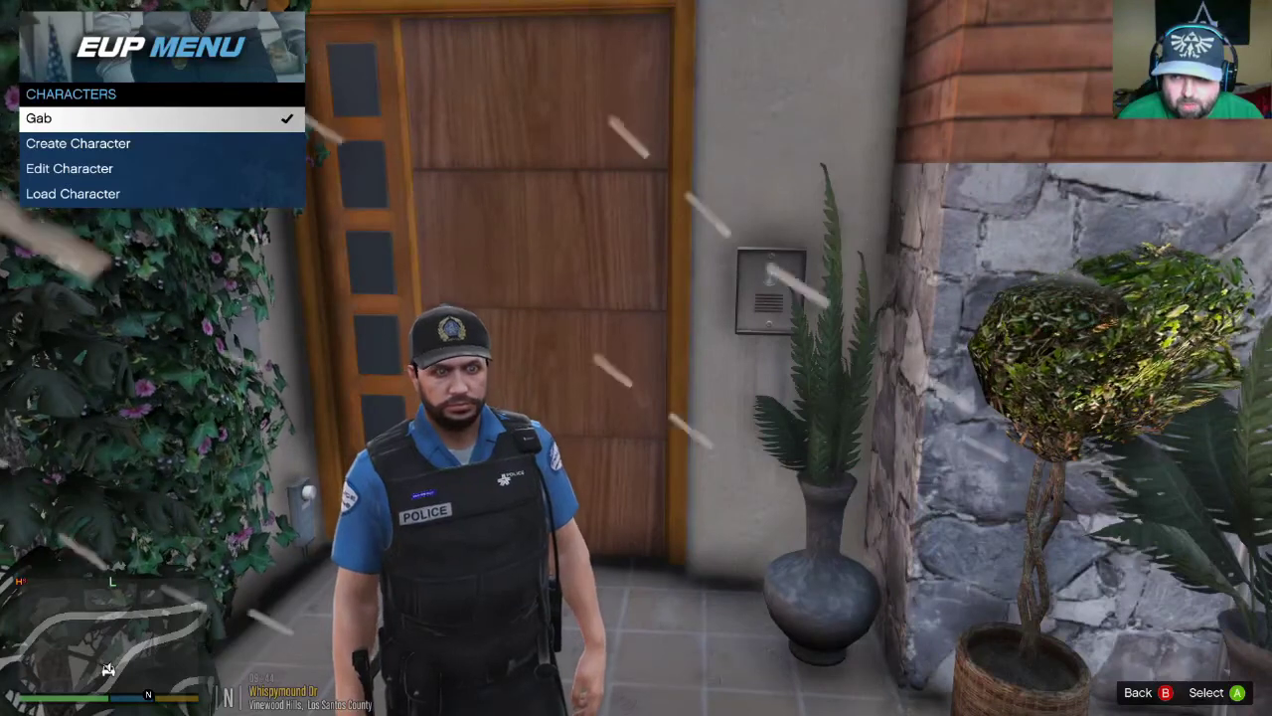
key("Down")
key("Down")
key("Return")
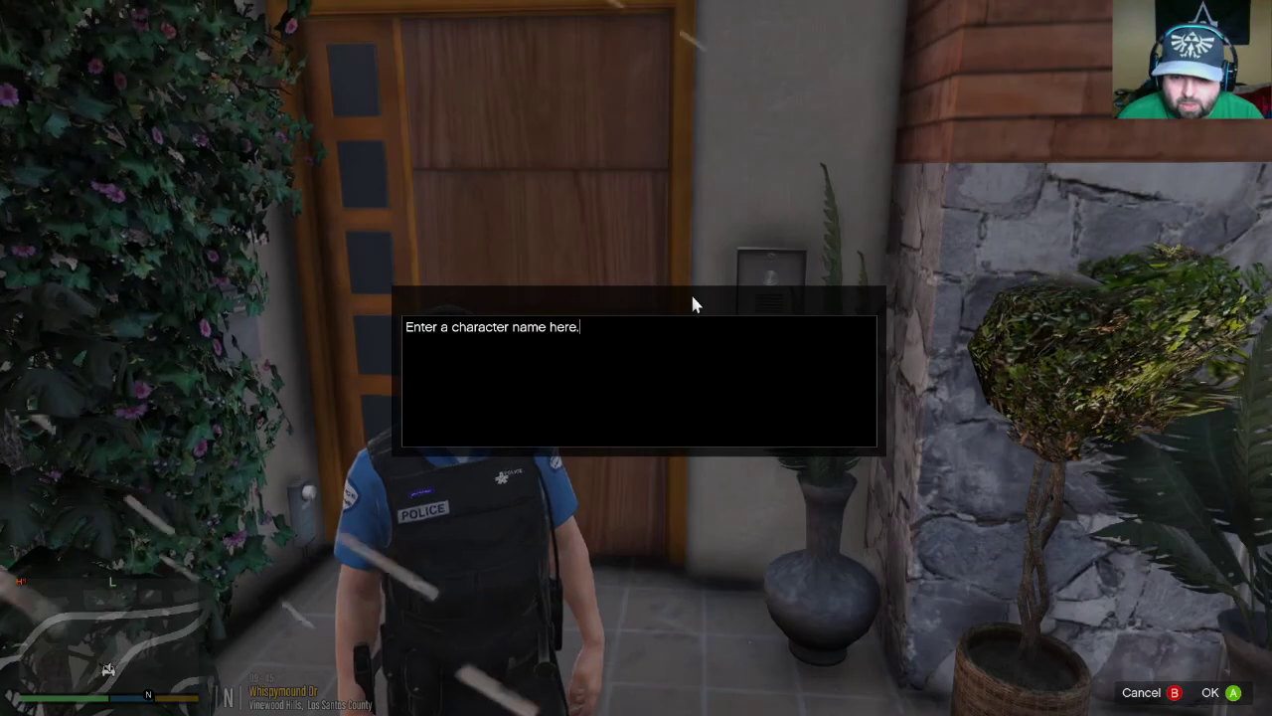
key("BackSpace")
key("BackSpace")
key("BackSpace")
key("BackSpace")
key("BackSpace")
key("BackSpace")
key("BackSpace")
key("BackSpace")
key("BackSpace")
key("BackSpace")
key("BackSpace")
key("BackSpace")
key("BackSpace")
key("BackSpace")
key("BackSpace")
key("BackSpace")
key("BackSpace")
key("BackSpace")
key("BackSpace")
key("BackSpace")
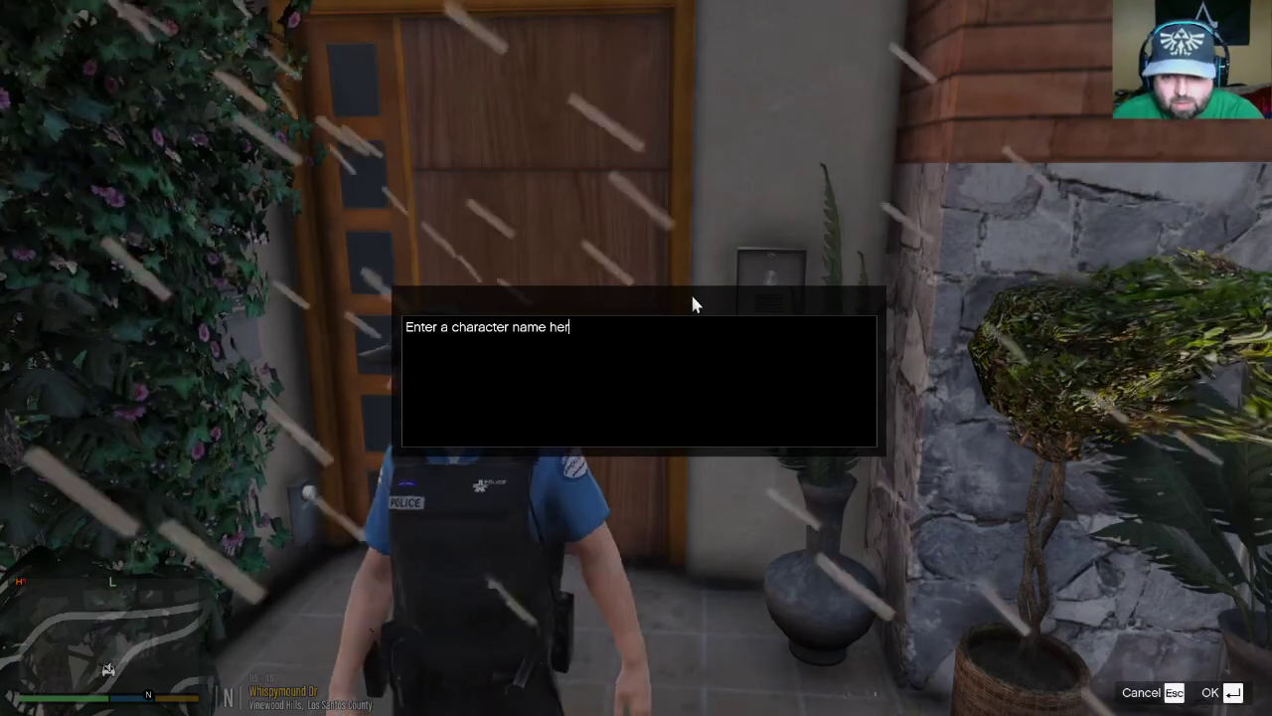
type("gab")
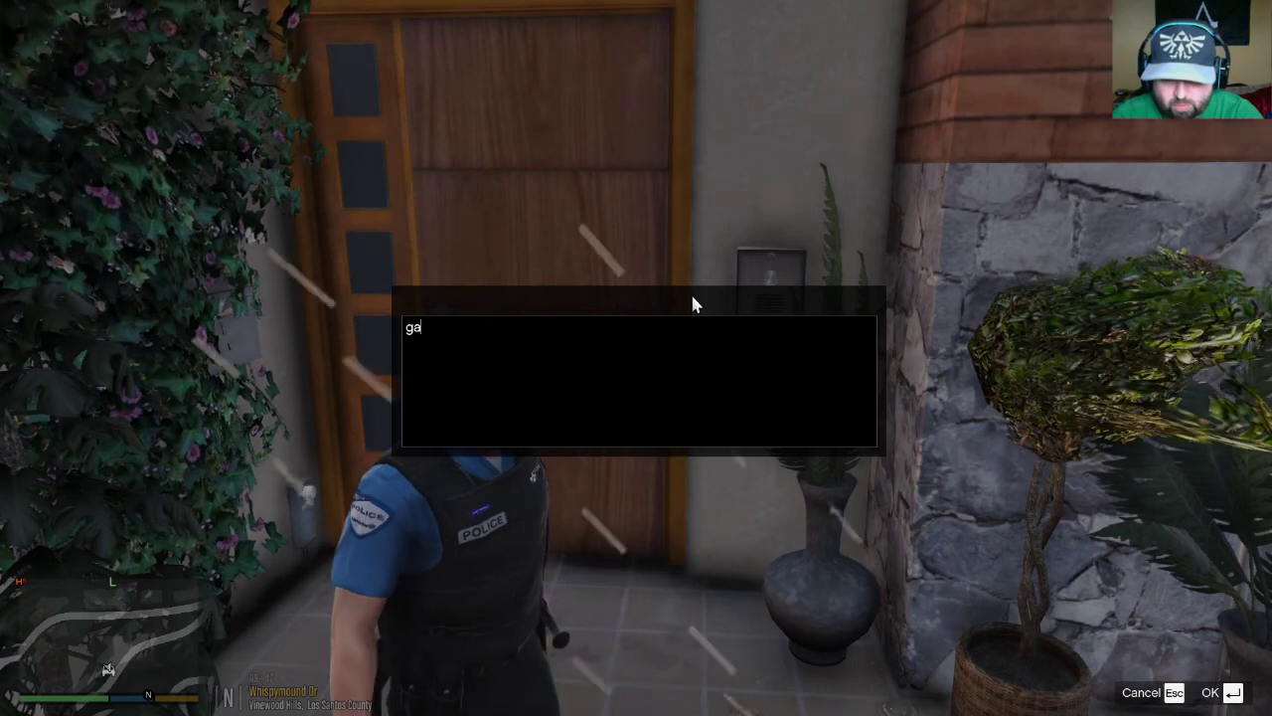
key("Return")
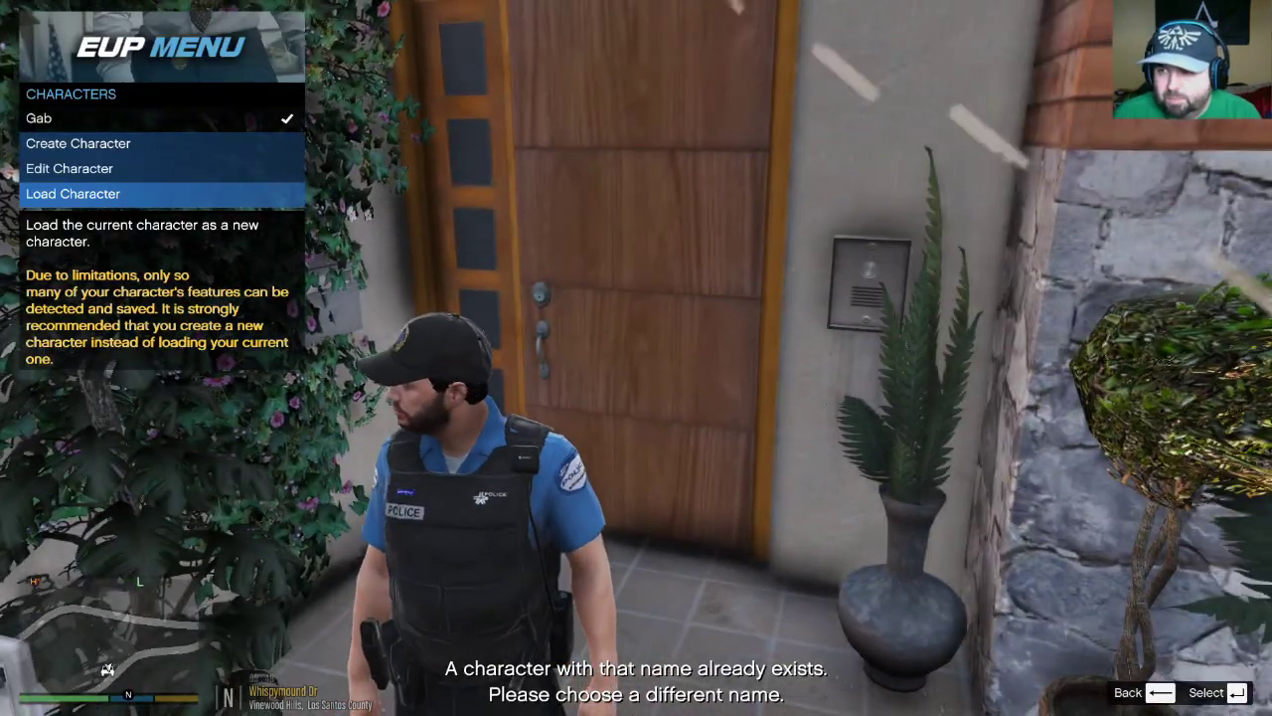
Apply the existing saved character from the character list
key("Up")
key("Up")
key("Up")
key("Return")
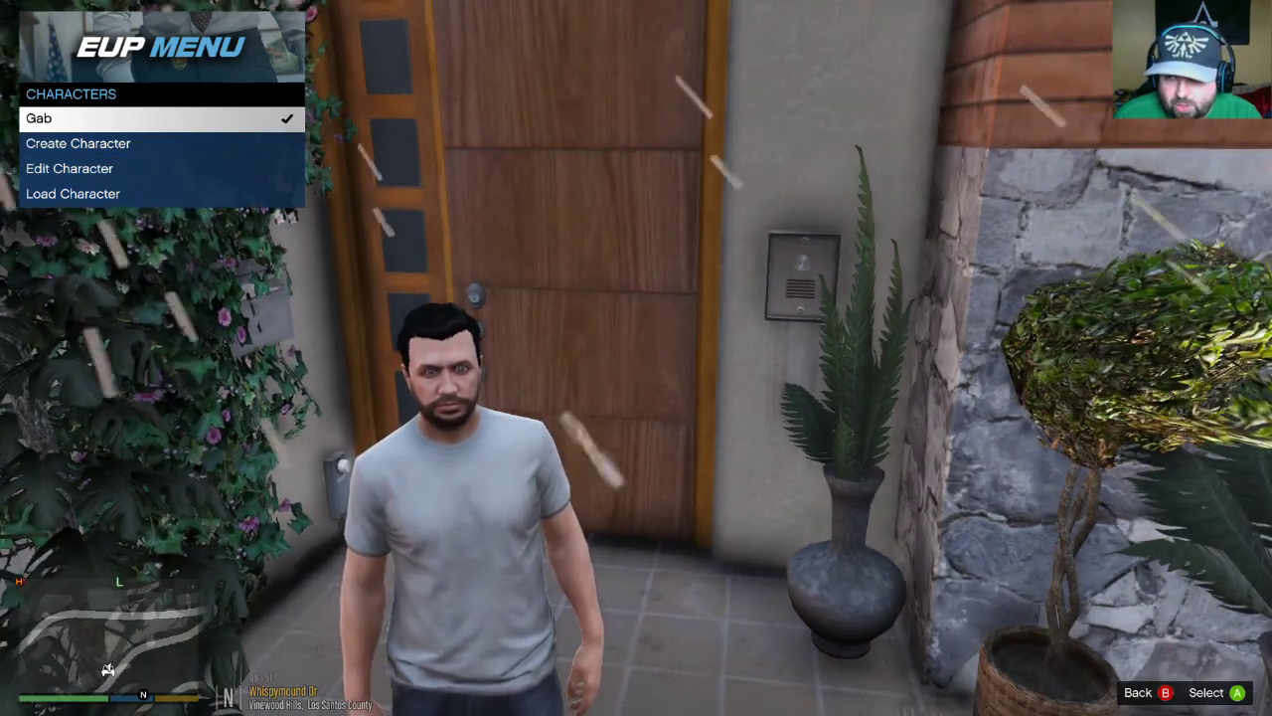
Put on the saved SPVM outfit from the wardrobe and close the EUP Menu
key("BackSpace")
key("Down")
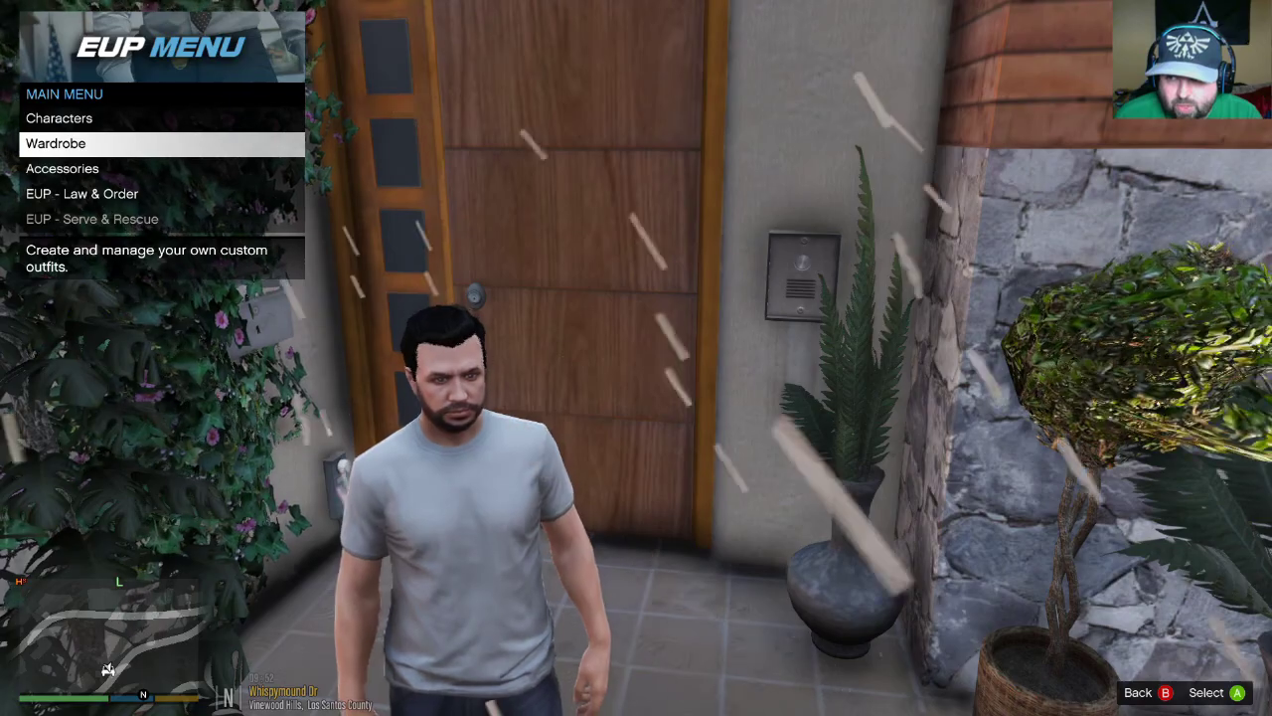
key("Return")
key("Return")
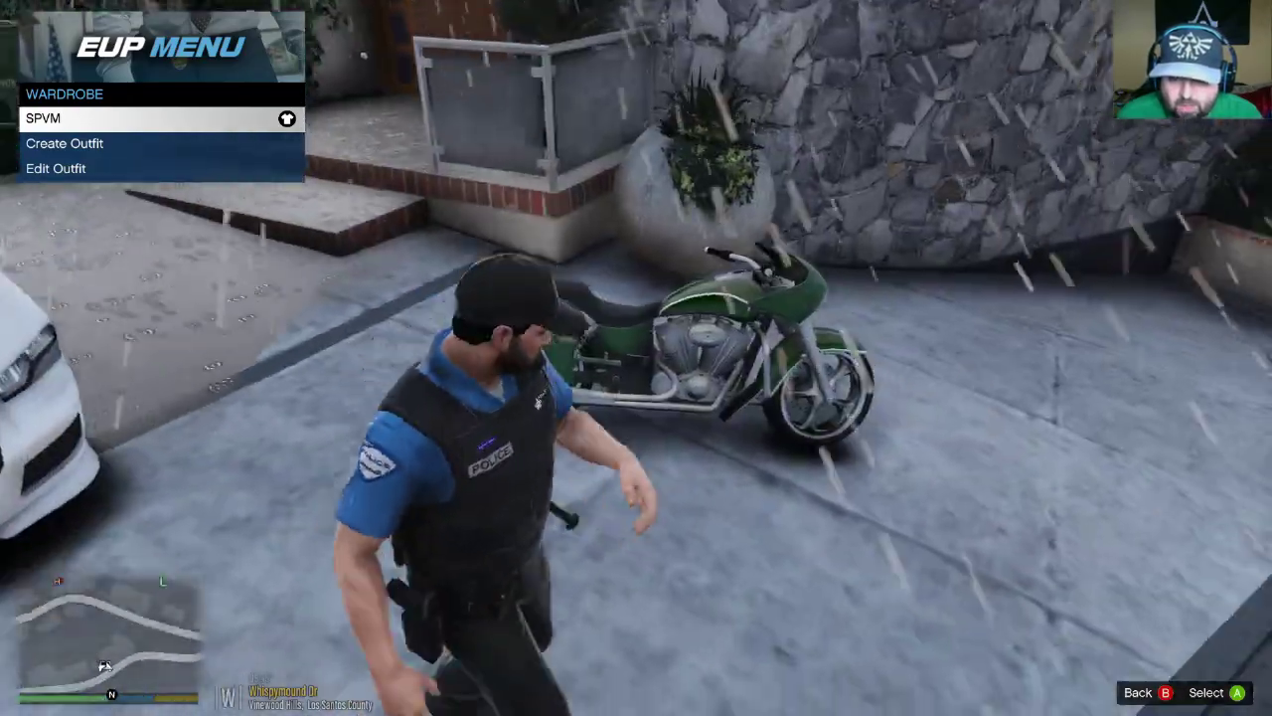
key("BackSpace")
key("BackSpace")
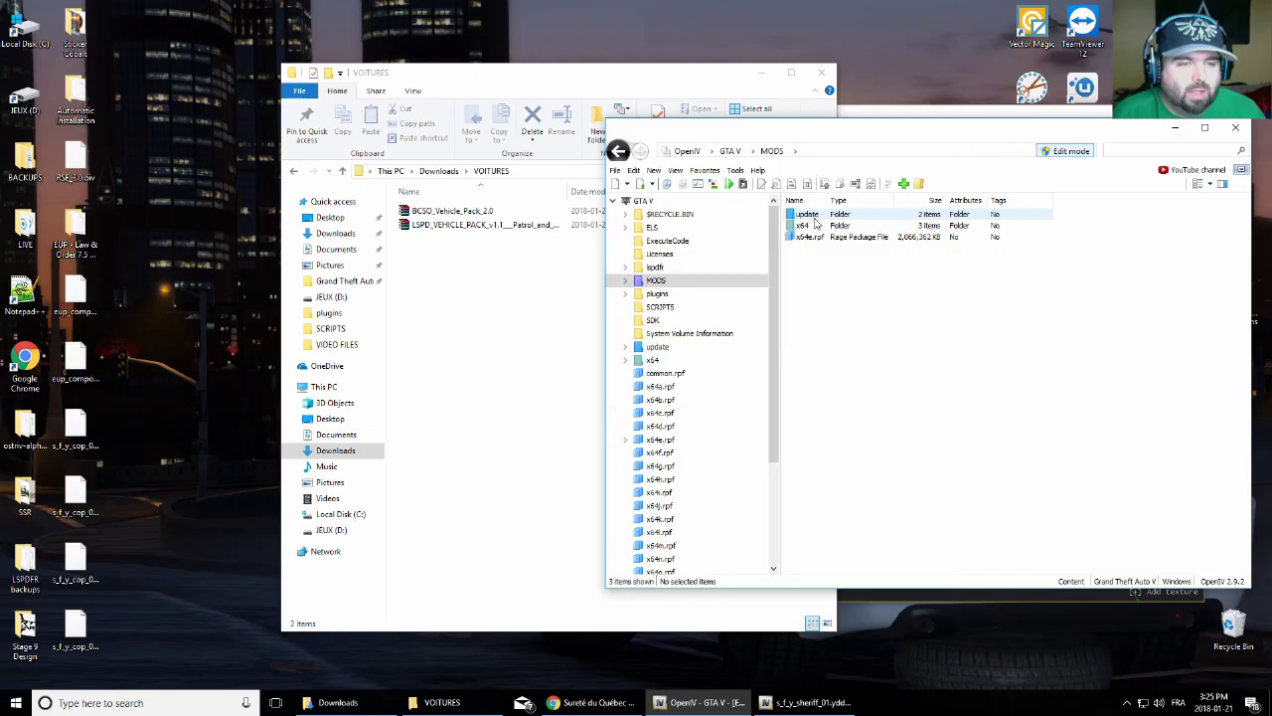
Open vehicles.rpf in the MODS folder under update/x64/dlcpacks/patchday17ng/dlc.rpf/x64/levels/gta5
left_click(626, 283)
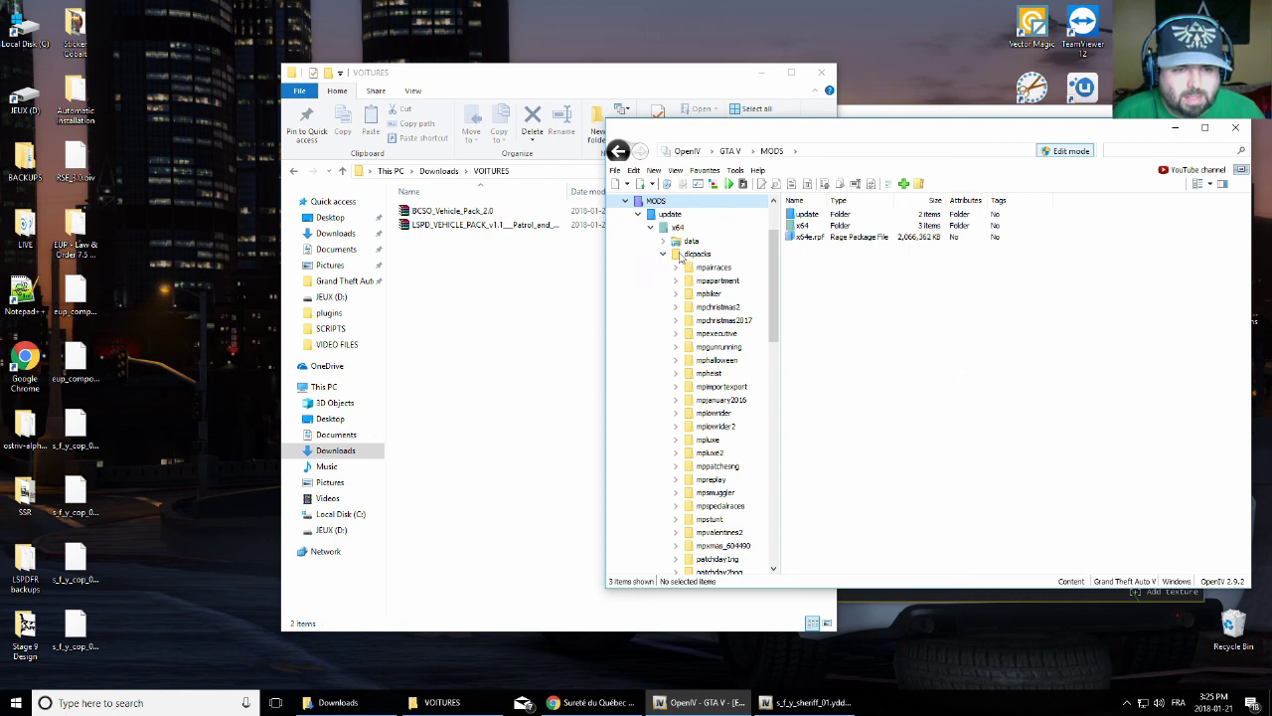
scroll(707, 392, "down", 10)
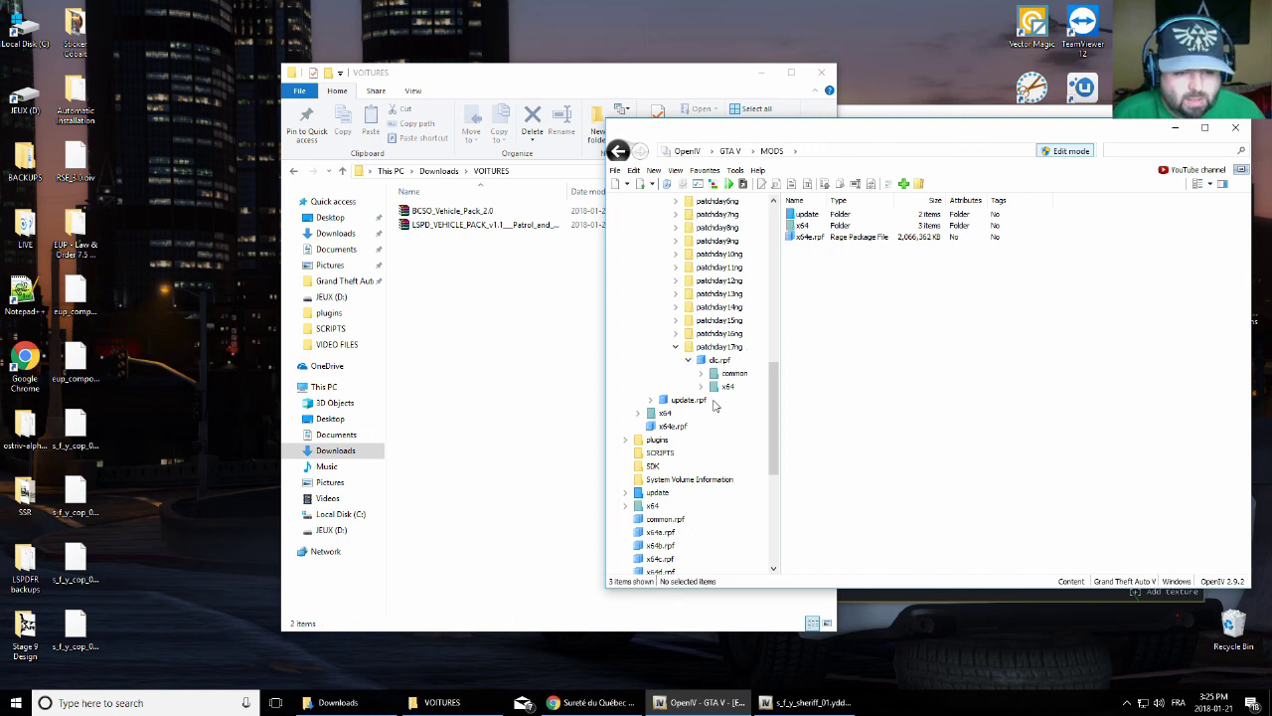
left_click(700, 388)
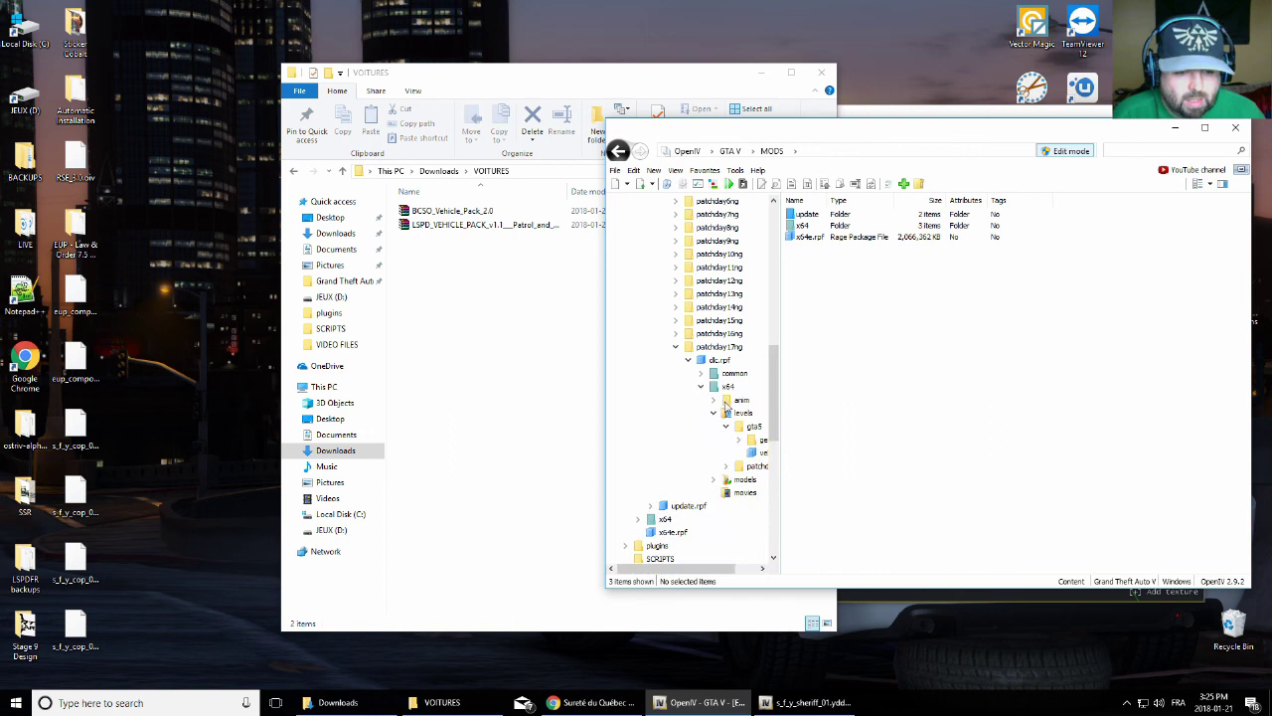
left_click(712, 413)
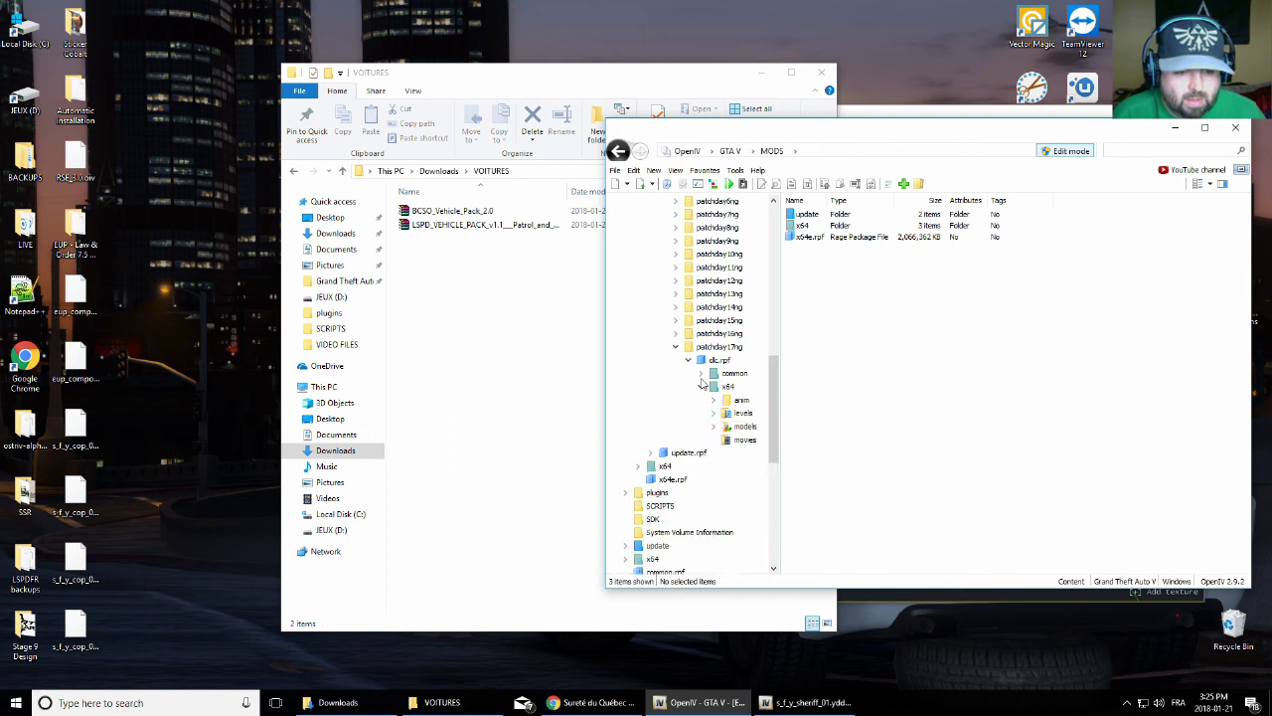
left_click(713, 414)
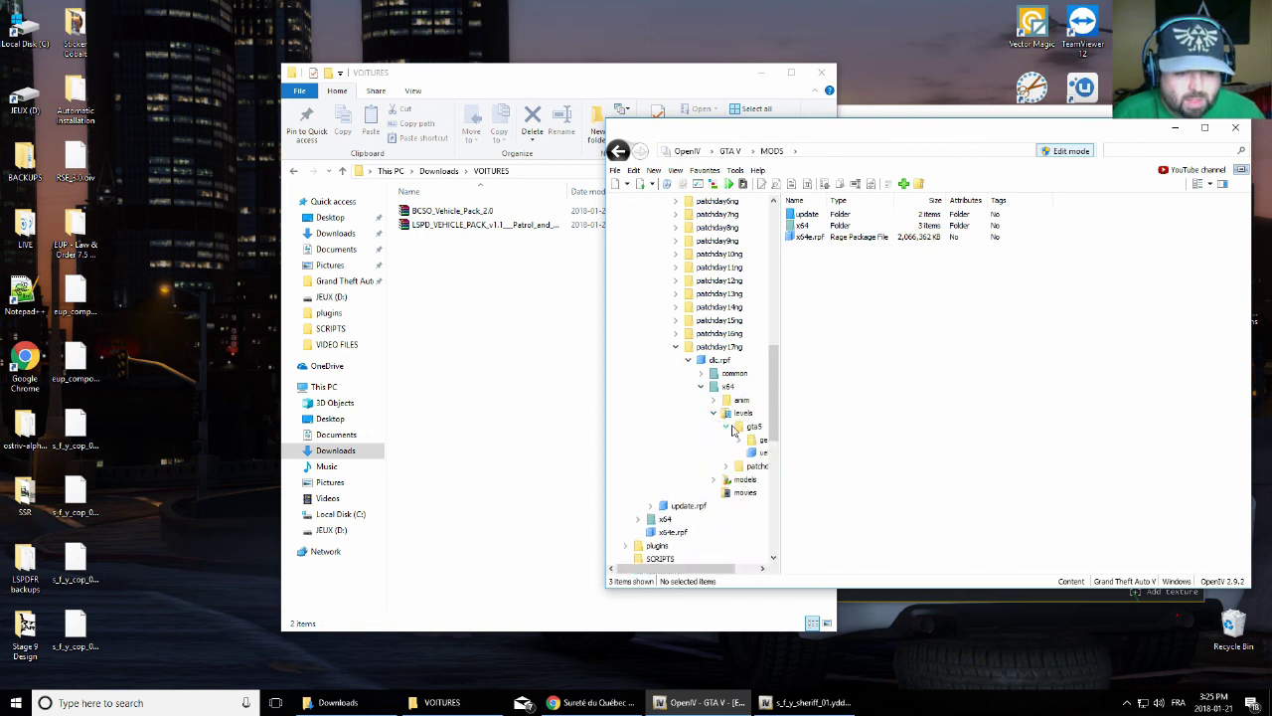
left_click(731, 429)
left_click(728, 429)
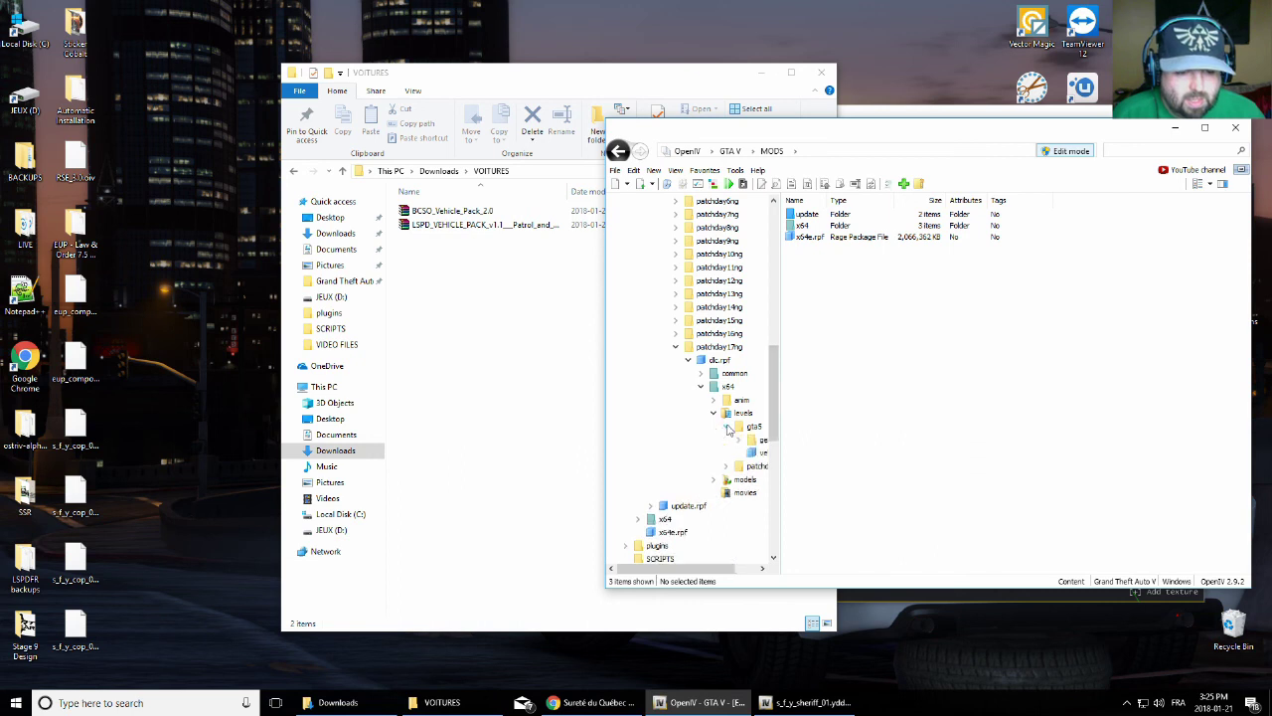
left_click(758, 453)
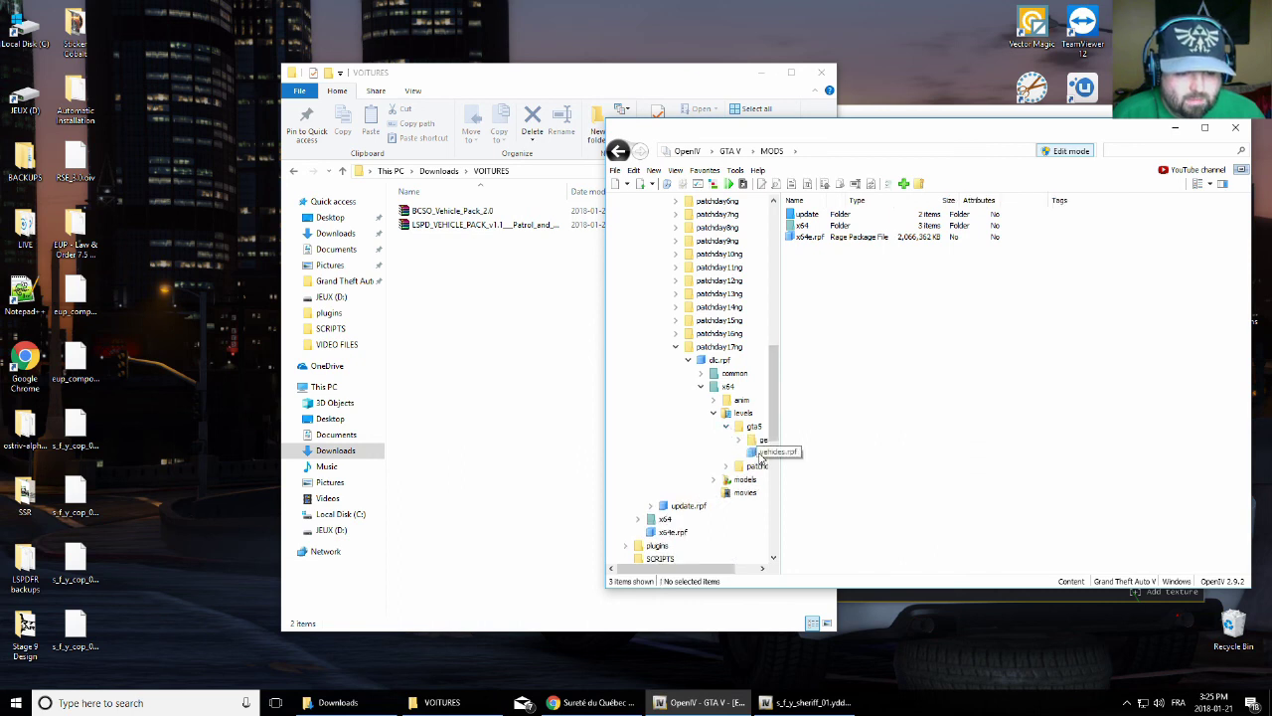
left_click(901, 454)
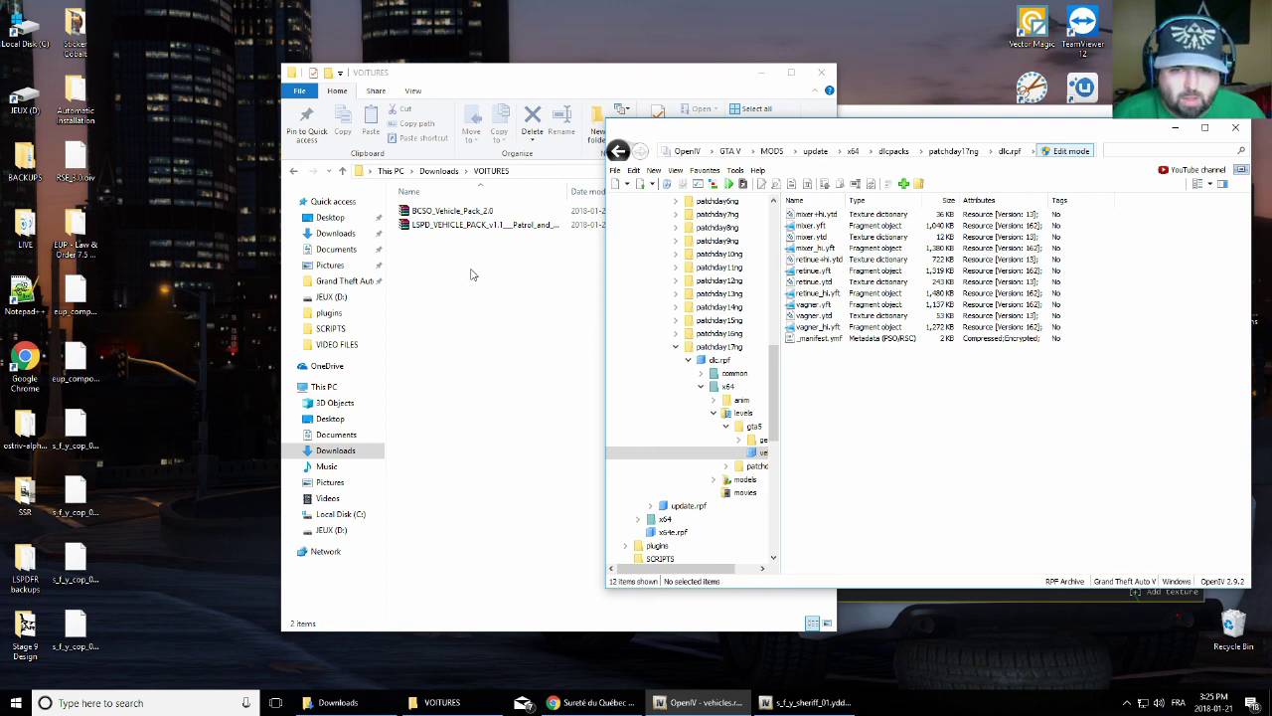
Open the BCSO_Vehicle_Pack_2.0 archive beside OpenIV and go into its BCSO Vehicle Pack 2.0 folder
left_click_drag(507, 88, 410, 90)
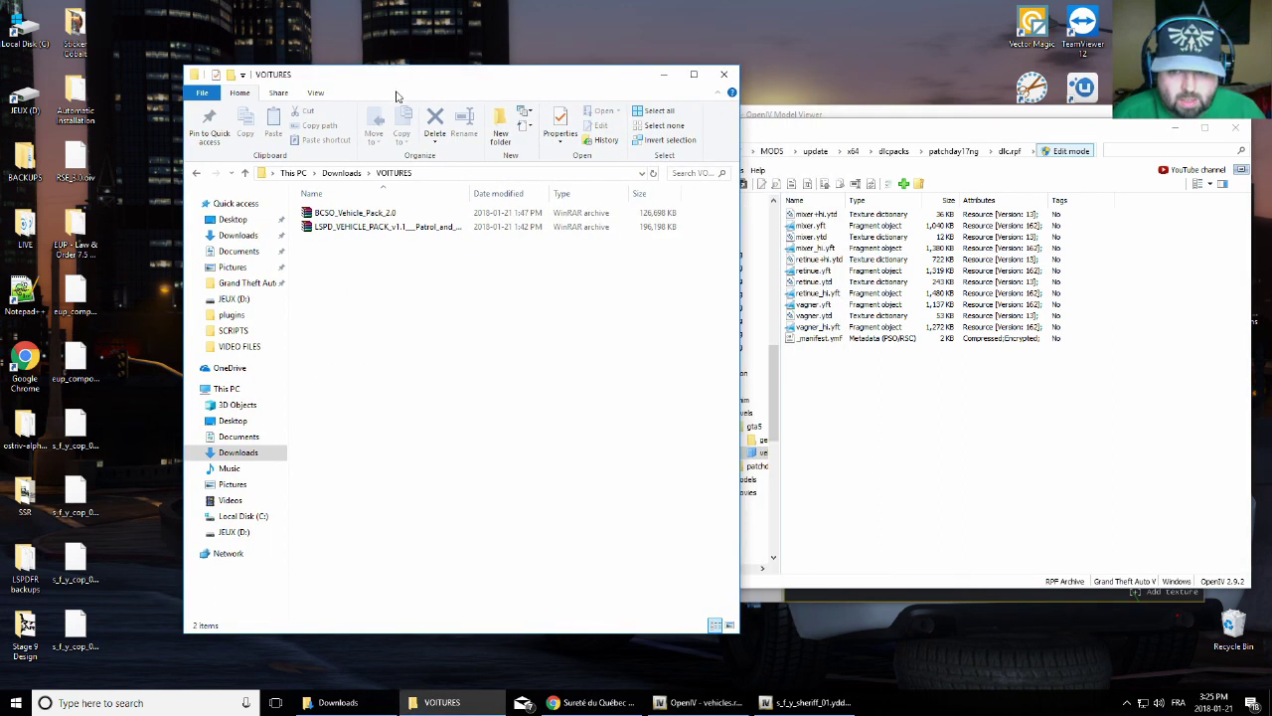
double_click(358, 214)
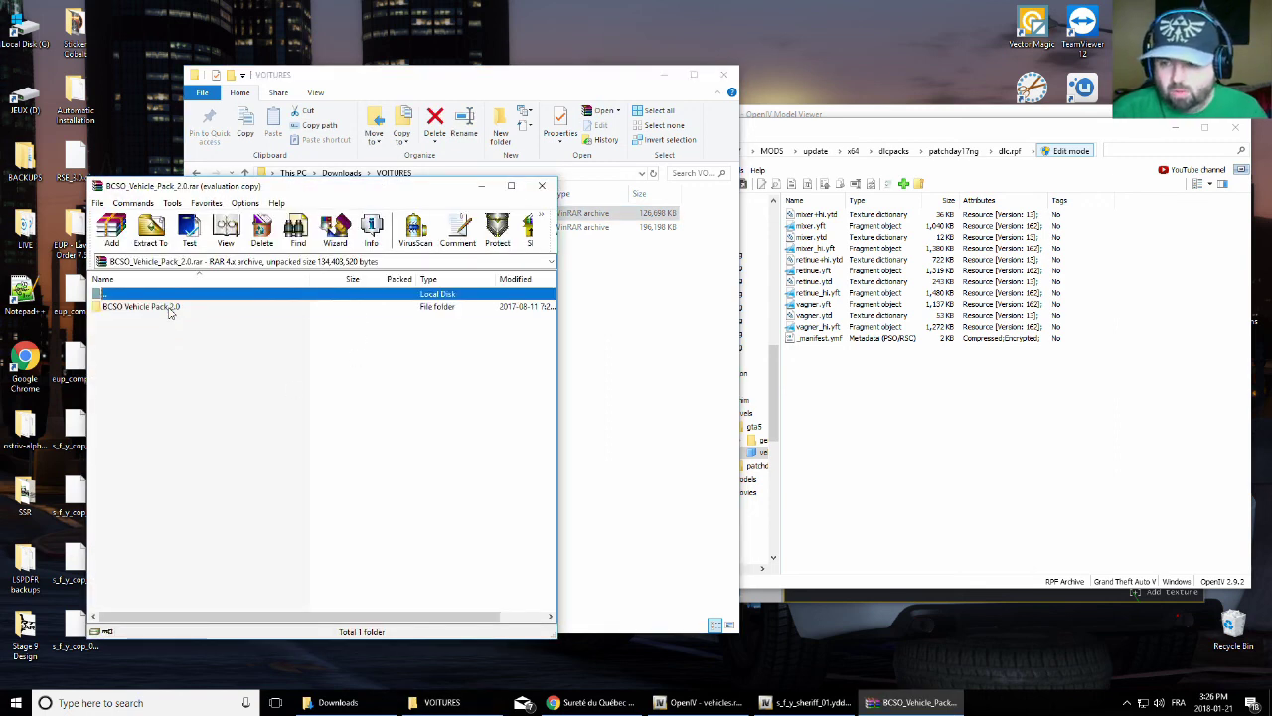
left_click(171, 311)
key("Escape")
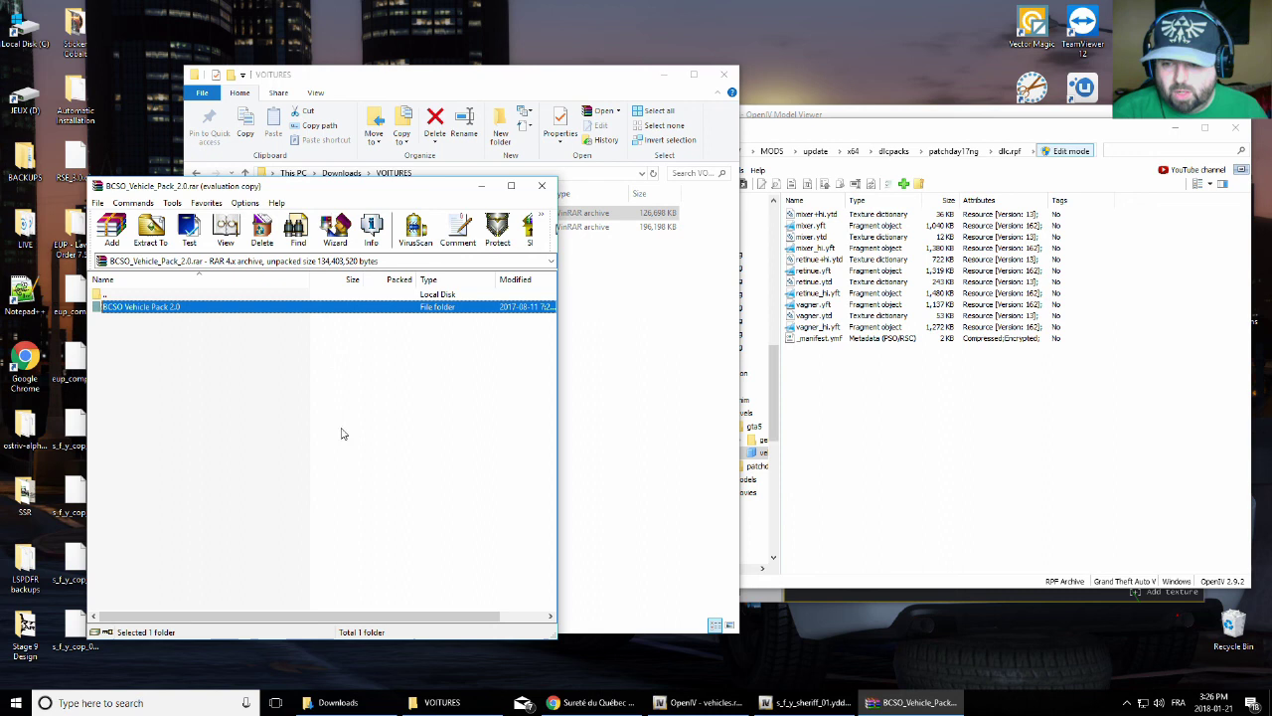
double_click(162, 308)
left_click_drag(323, 196, 450, 169)
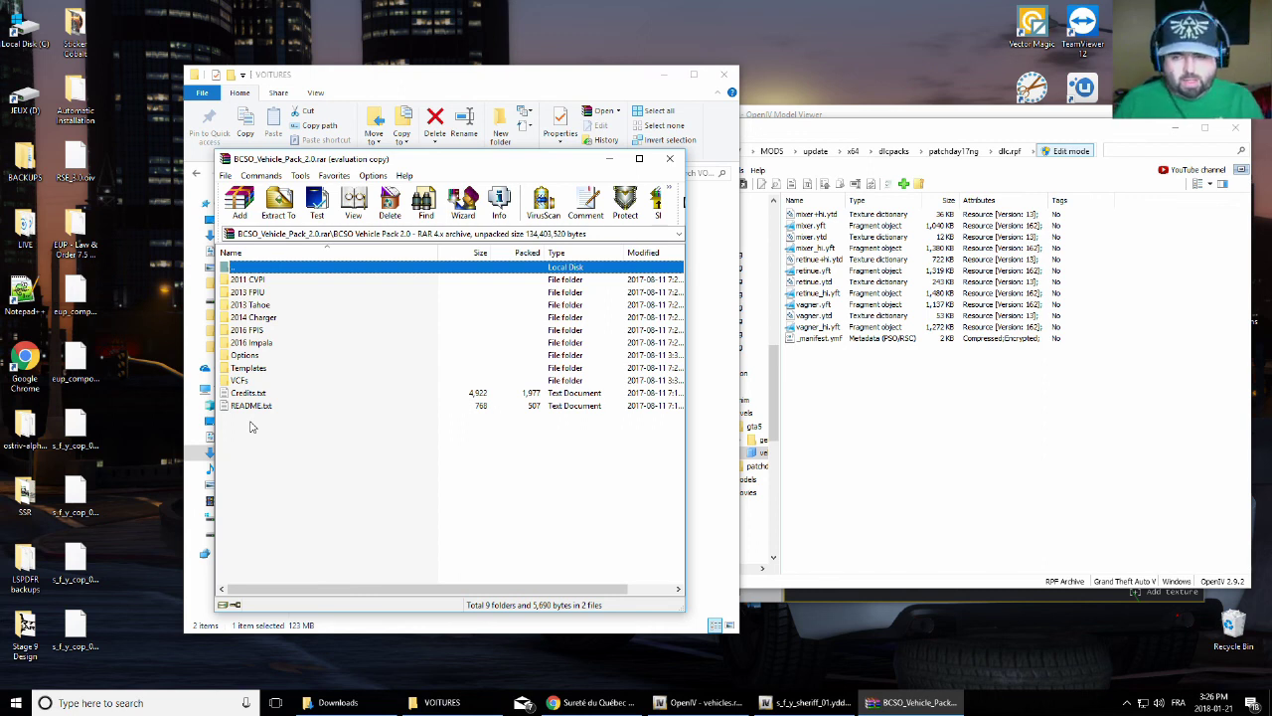
Add the four sheriff model and texture files from the 2011 CVPI folder to vehicles.rpf
double_click(260, 280)
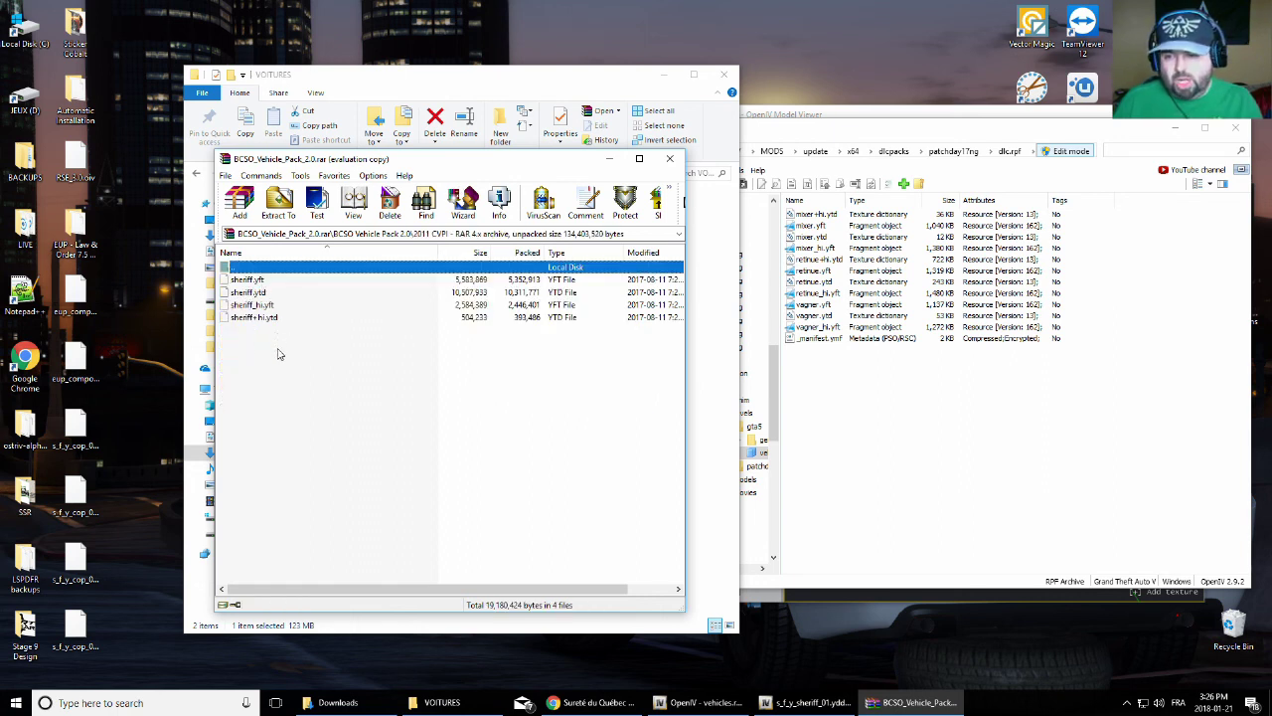
left_click_drag(278, 354, 245, 282)
left_click_drag(750, 413, 829, 403)
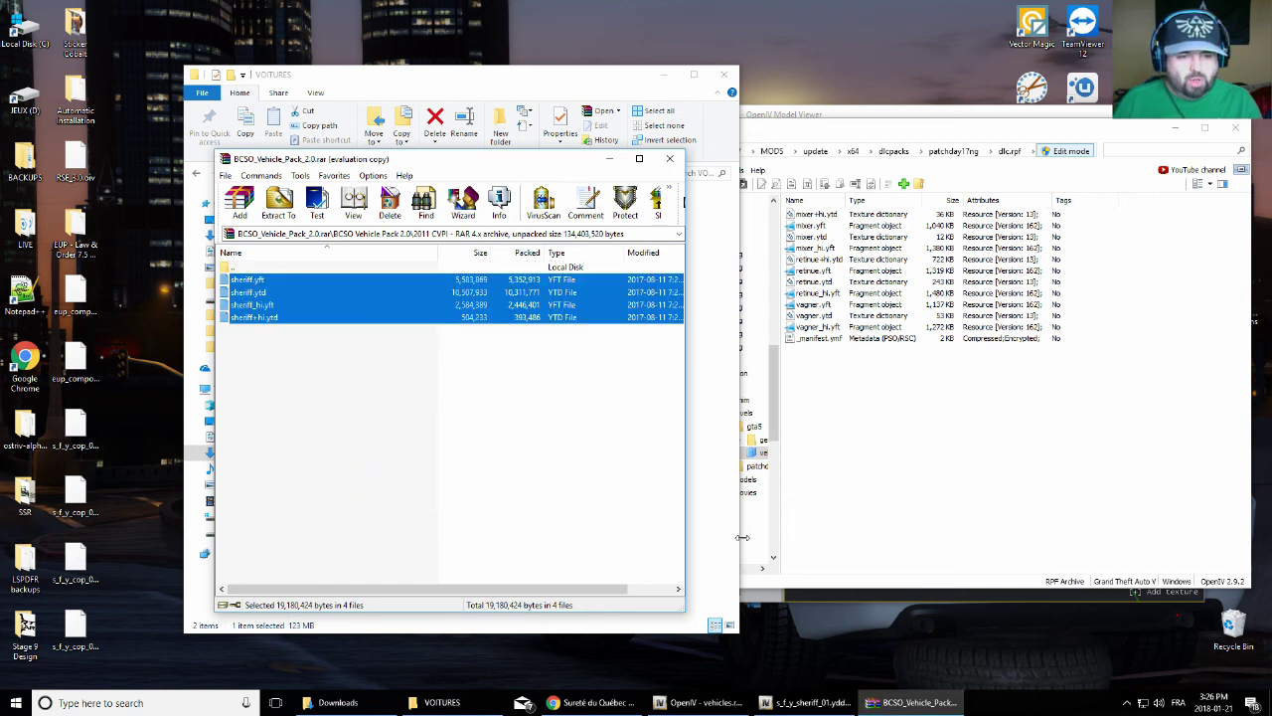
left_click(532, 491)
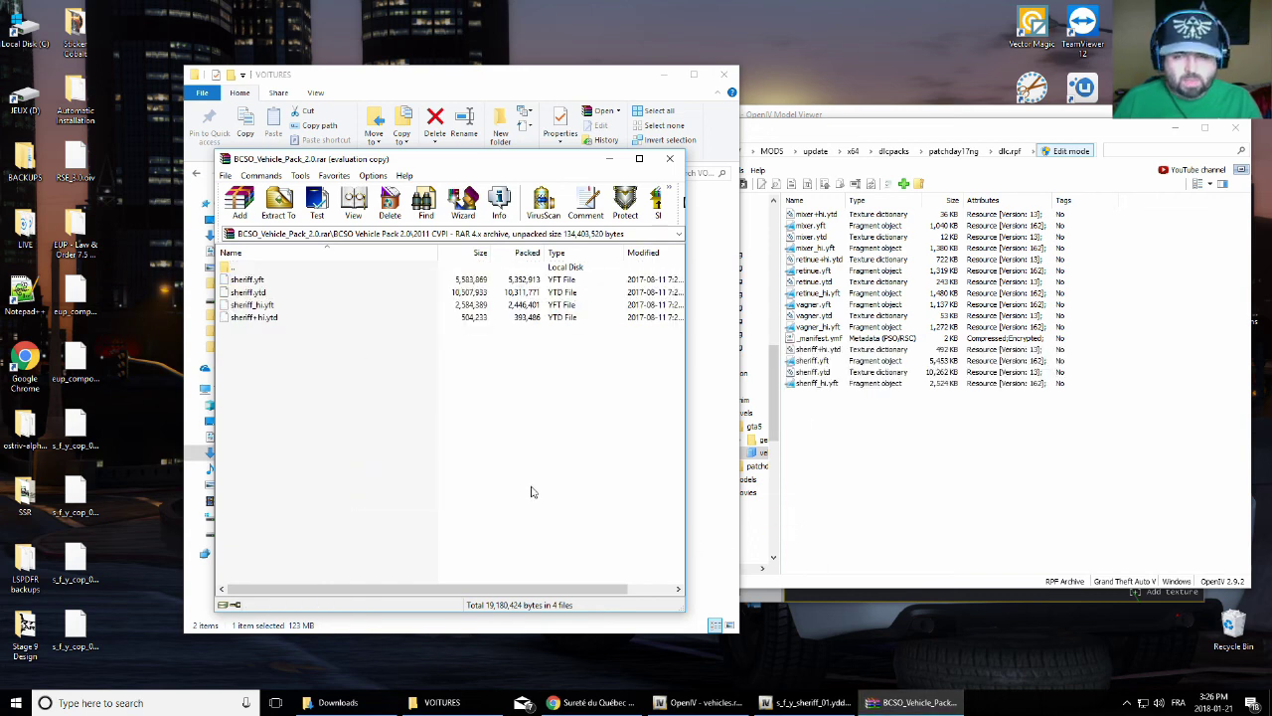
Add the four fbi2 model and texture files from the 2013 FPIU folder to vehicles.rpf
double_click(235, 270)
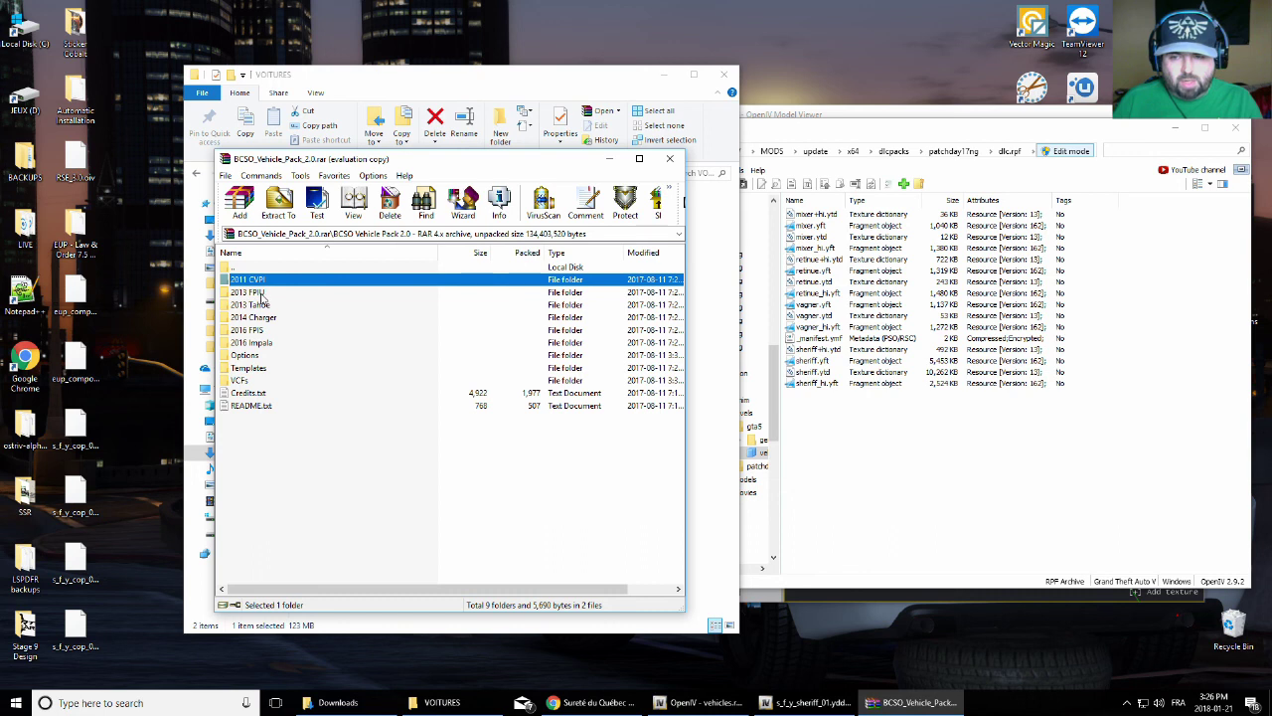
double_click(248, 293)
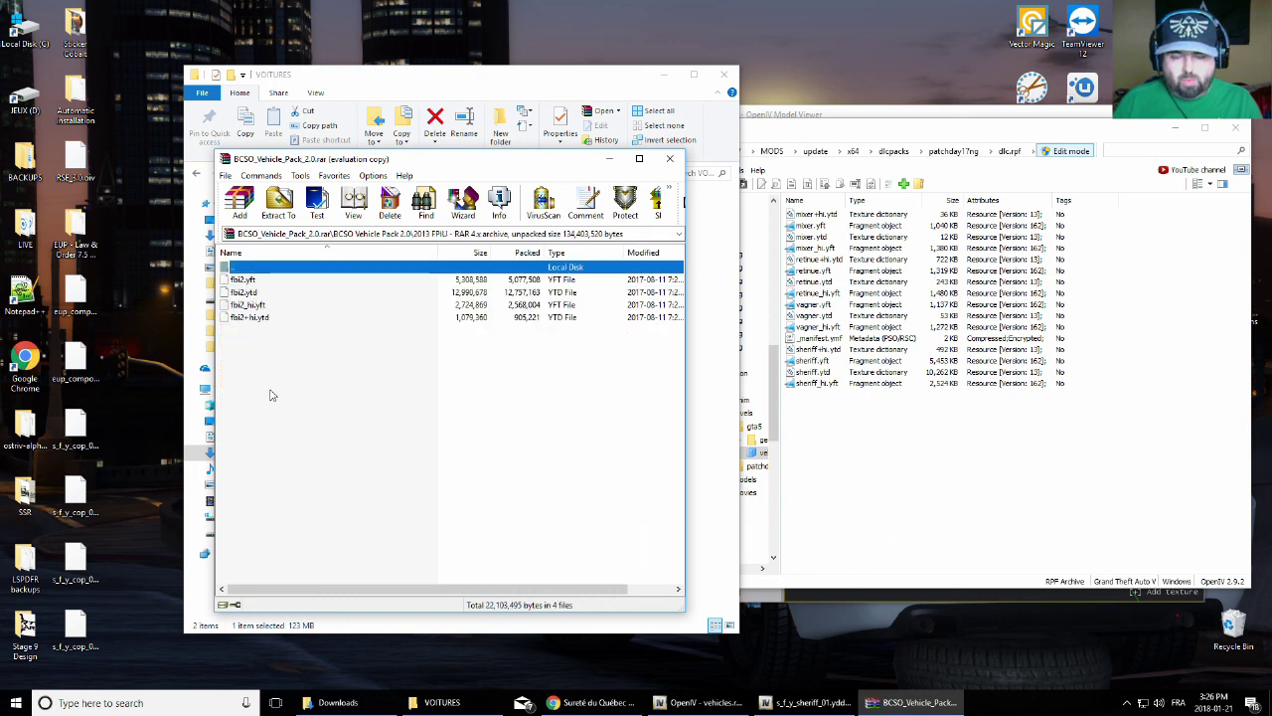
left_click_drag(292, 443, 850, 423)
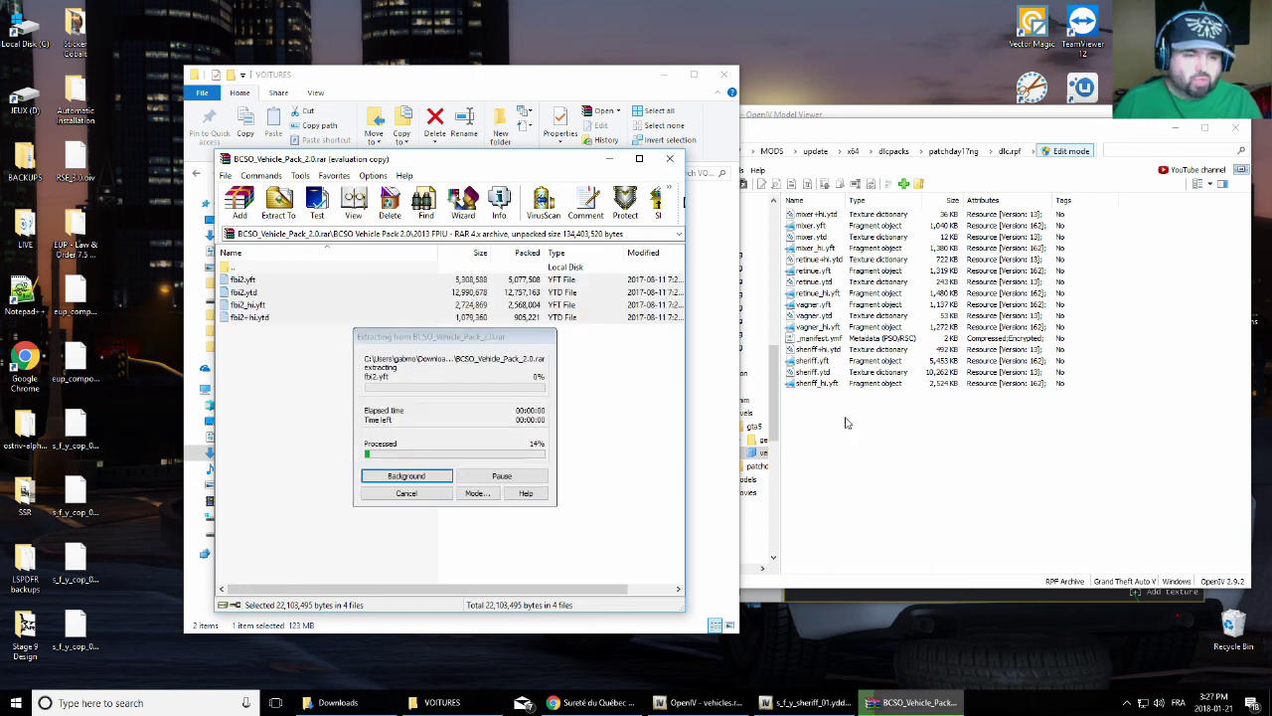
Rename fbi2+hi.ytd as sheriff2+hi.ytd and fbi2.yft as sheriff2.yft in vehicles.rpf
left_click(811, 396)
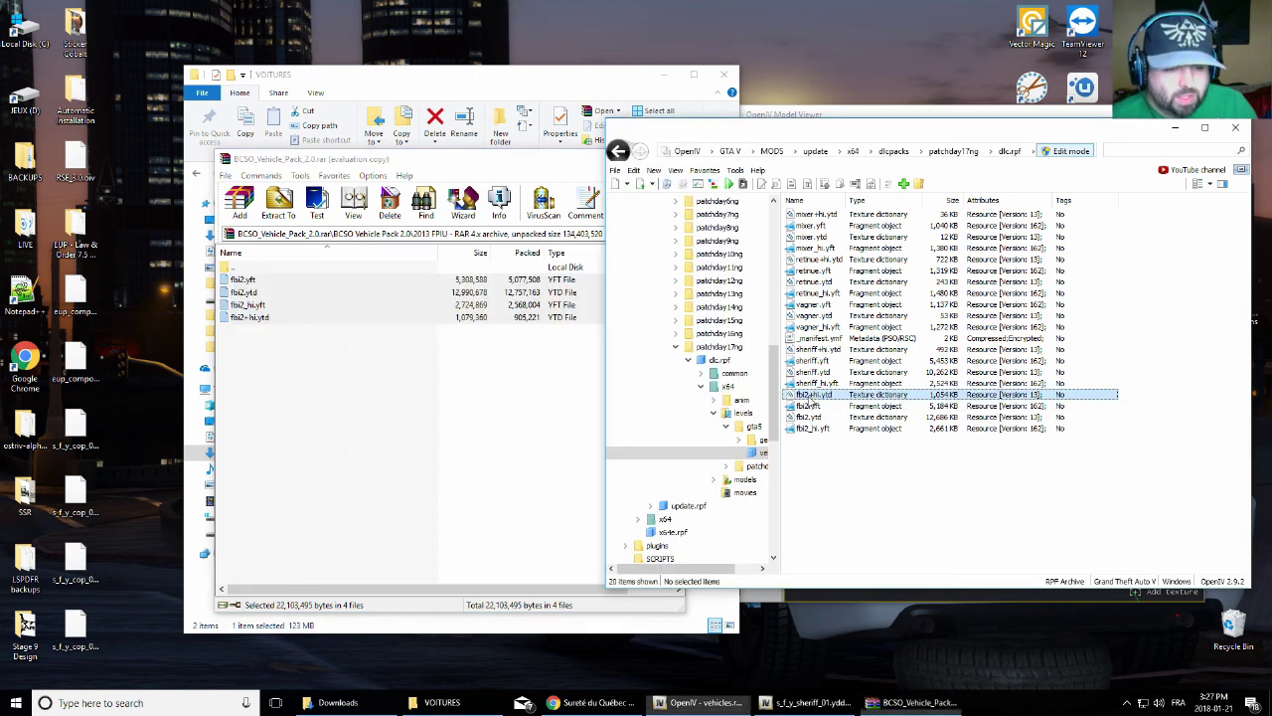
left_click(810, 398)
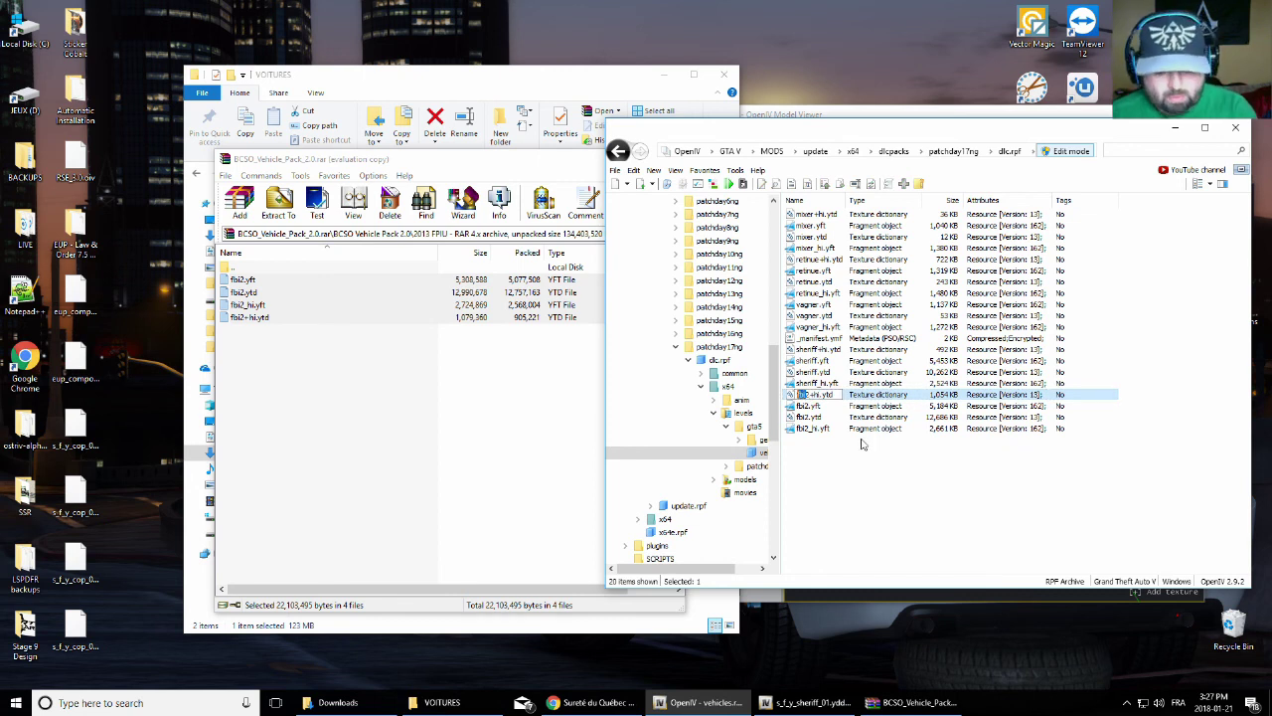
type("sheriff")
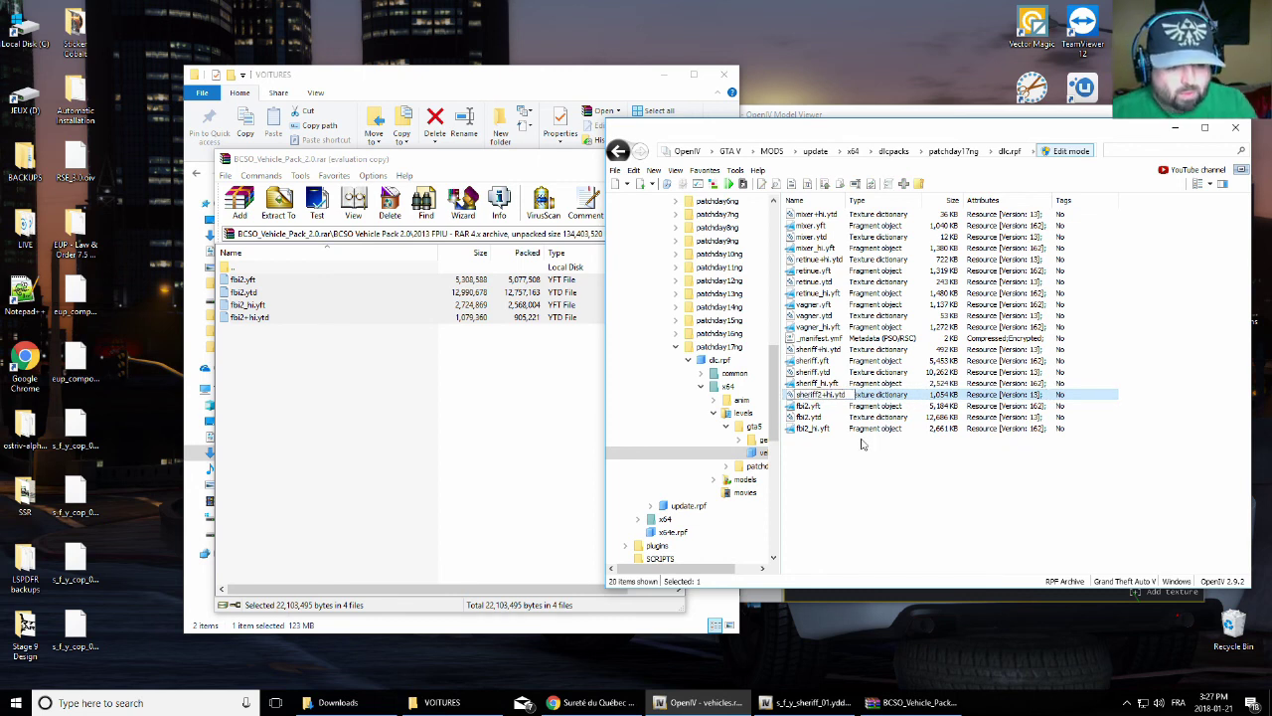
left_click(809, 407)
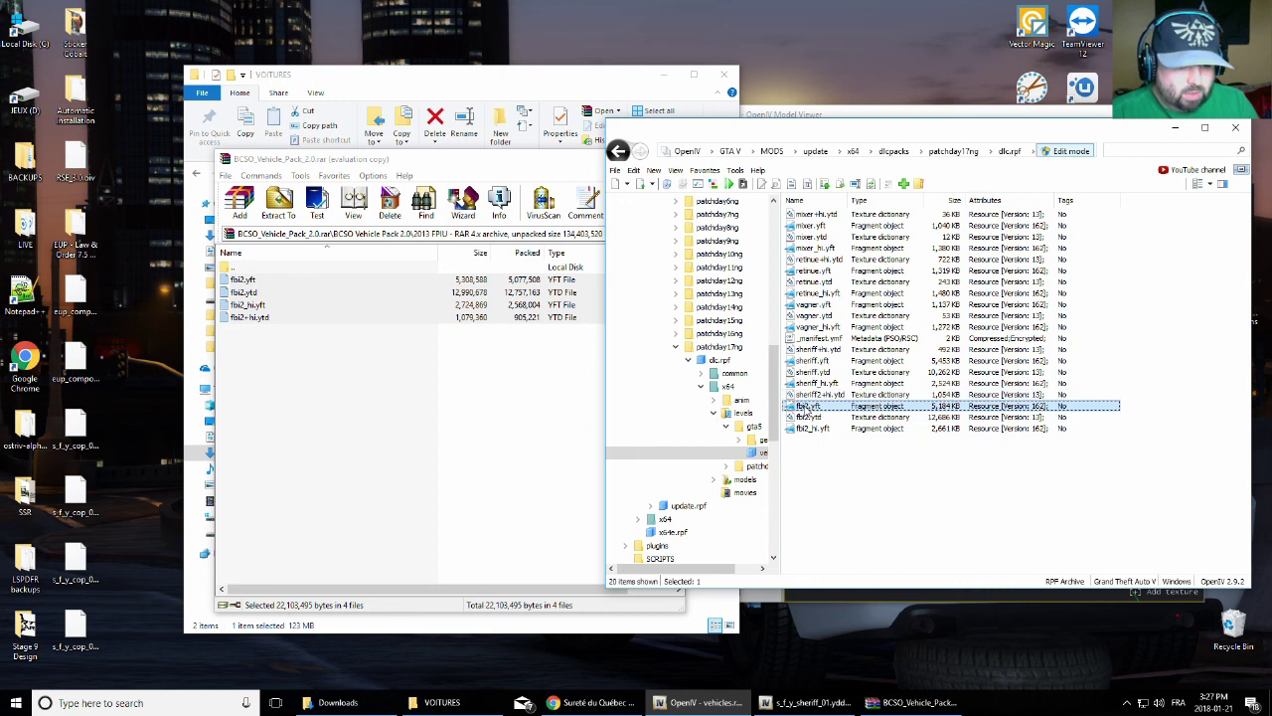
left_click(808, 407)
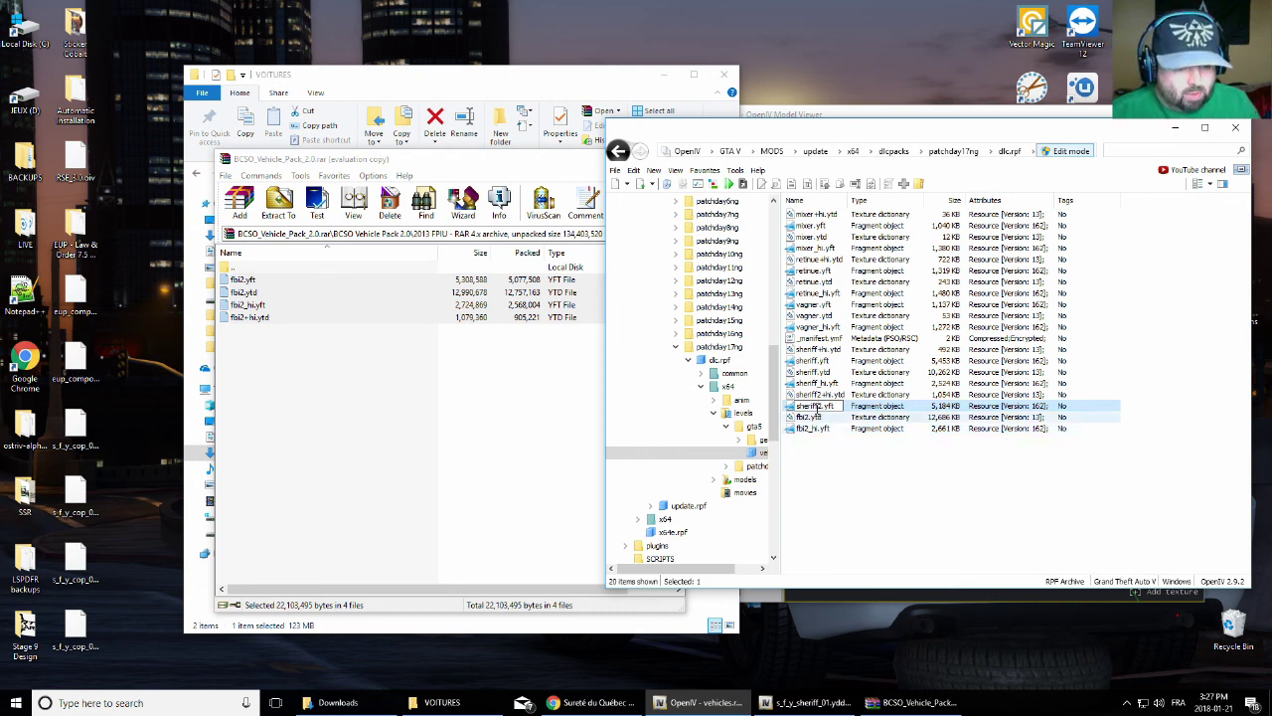
Rename fbi2.ytd as sheriff2.ytd and fbi2_hi.yft as sheriff2_hi.yft in vehicles.rpf
left_click(828, 417)
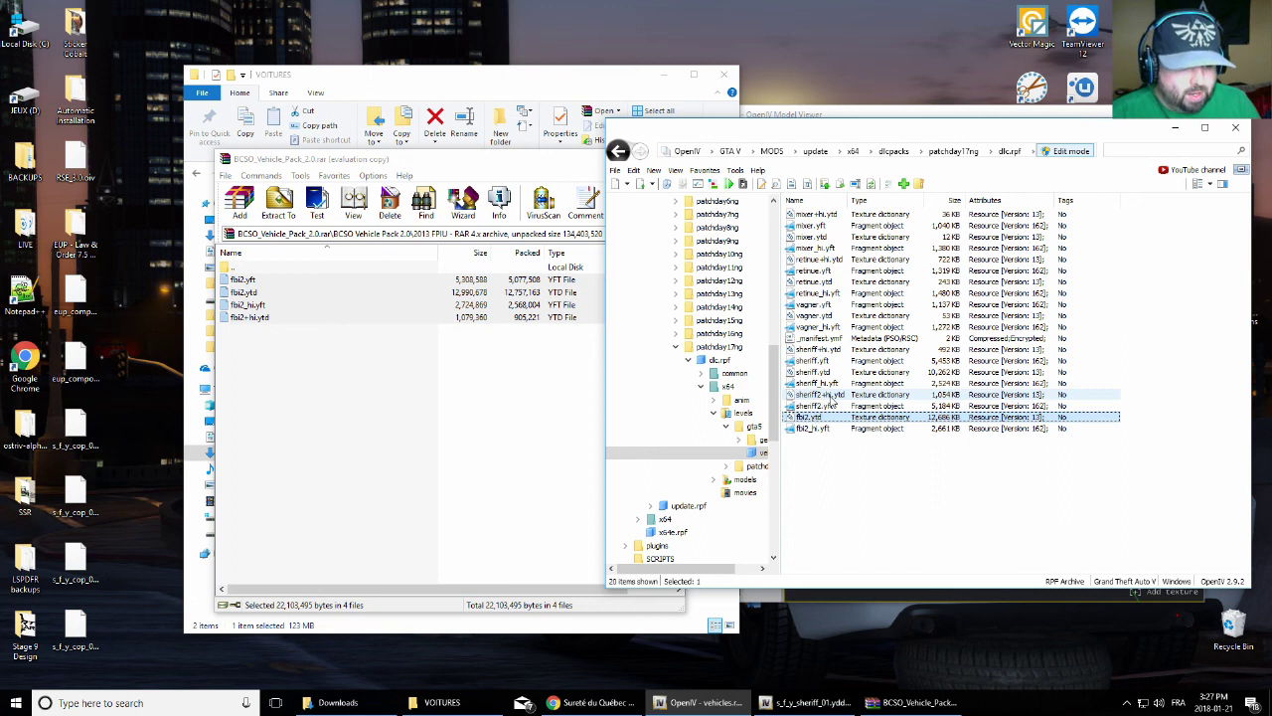
left_click(801, 420)
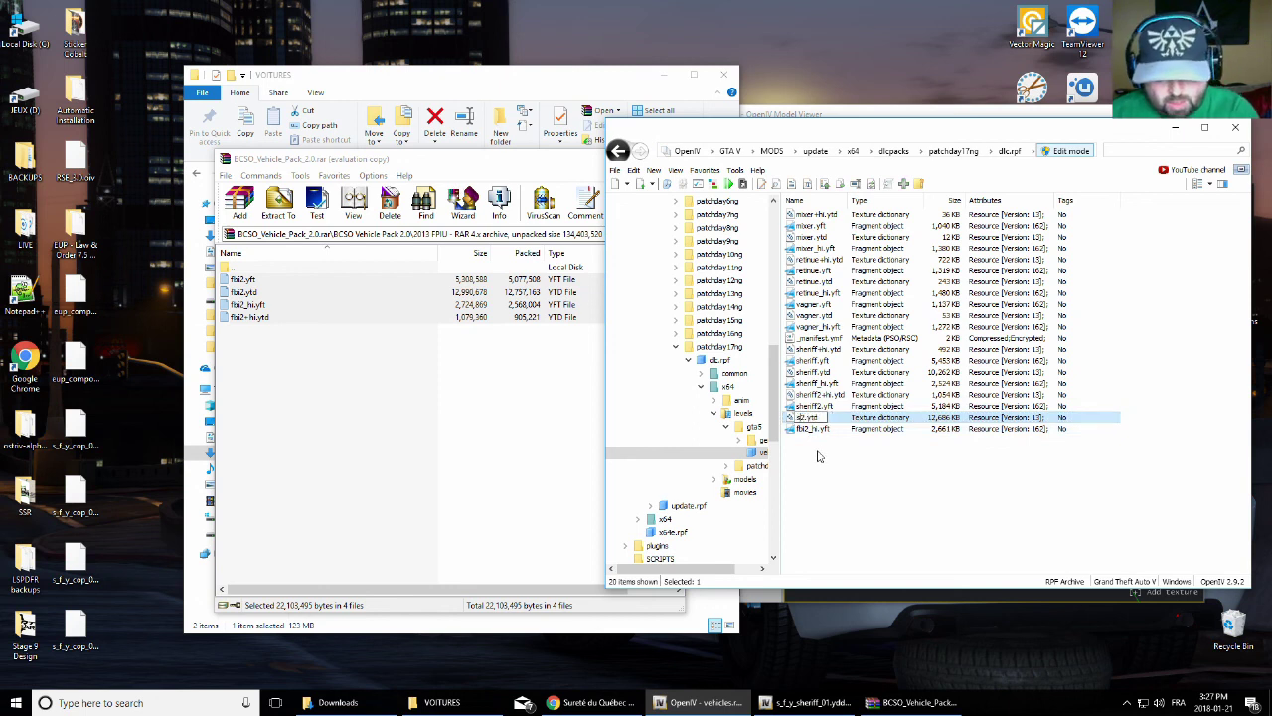
type("sheriff2")
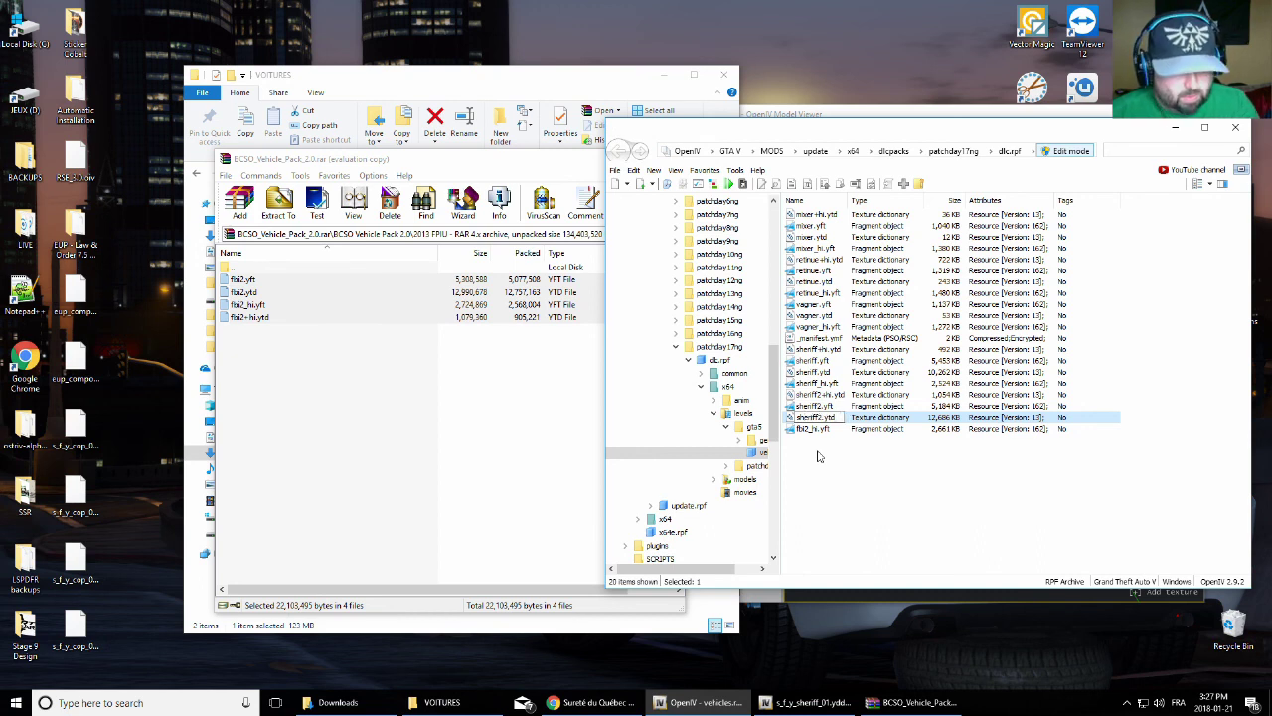
left_click(807, 431)
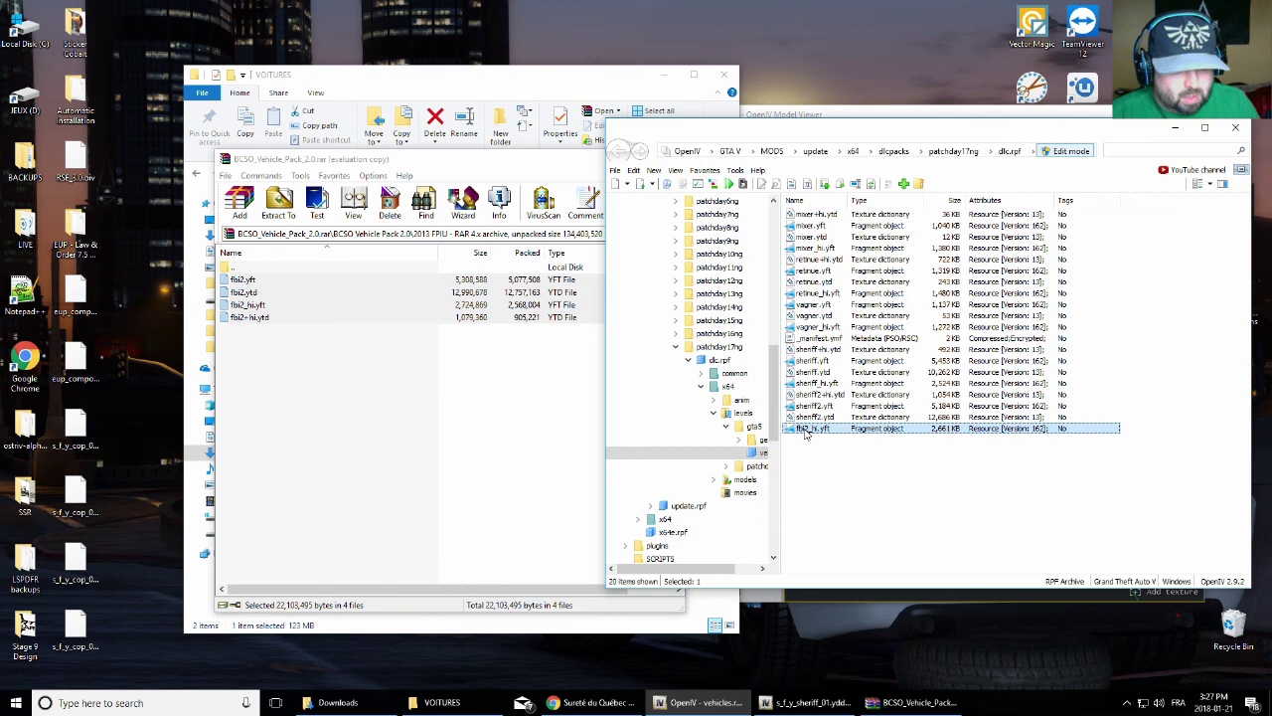
left_click(806, 431)
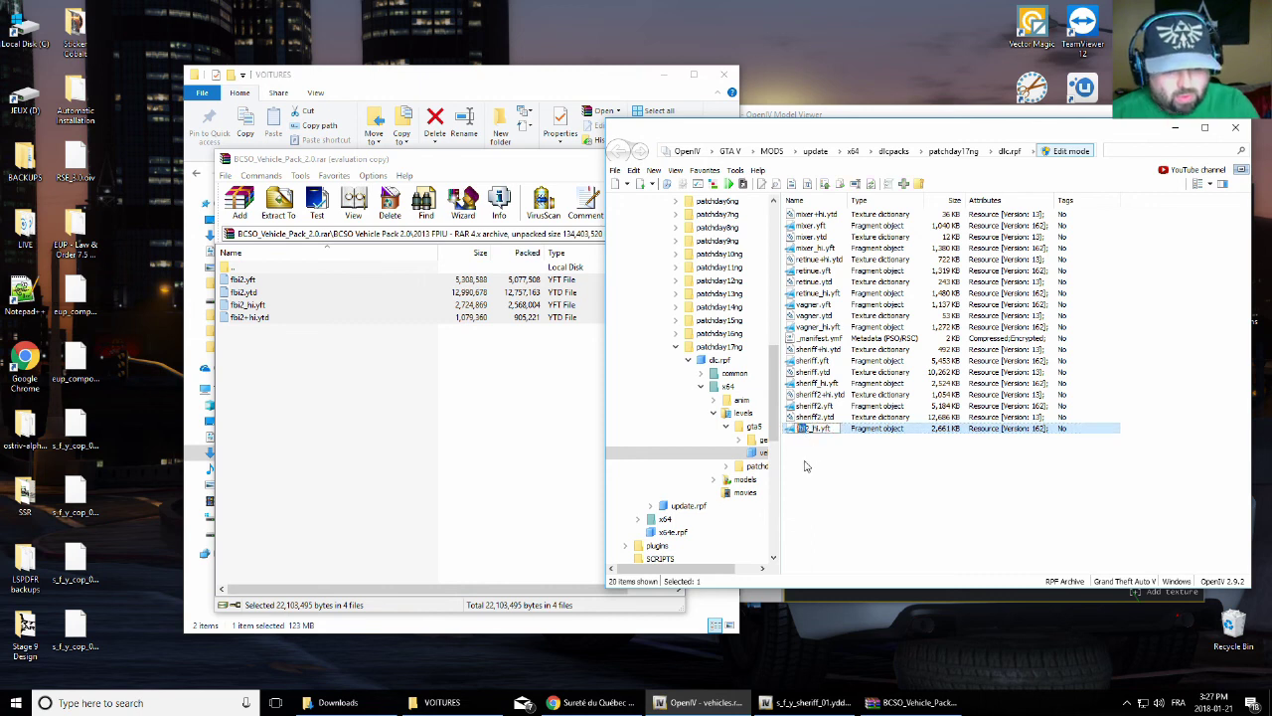
type("sheriff")
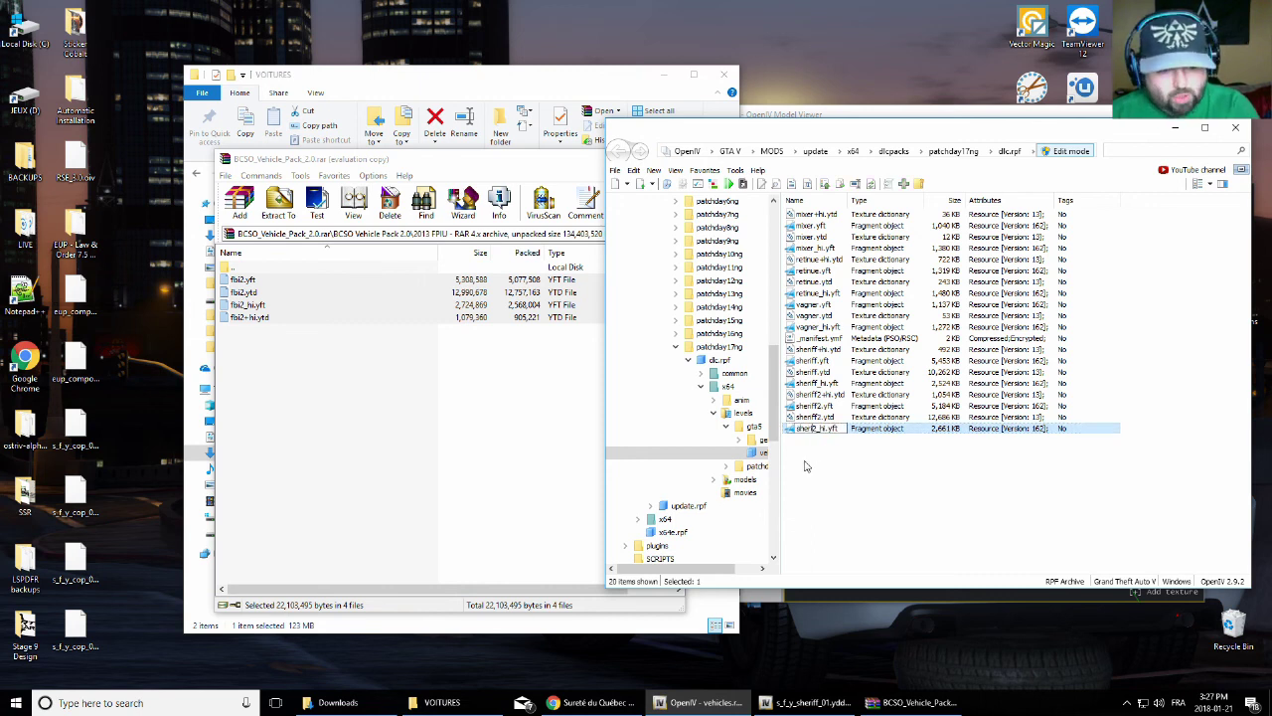
left_click(806, 466)
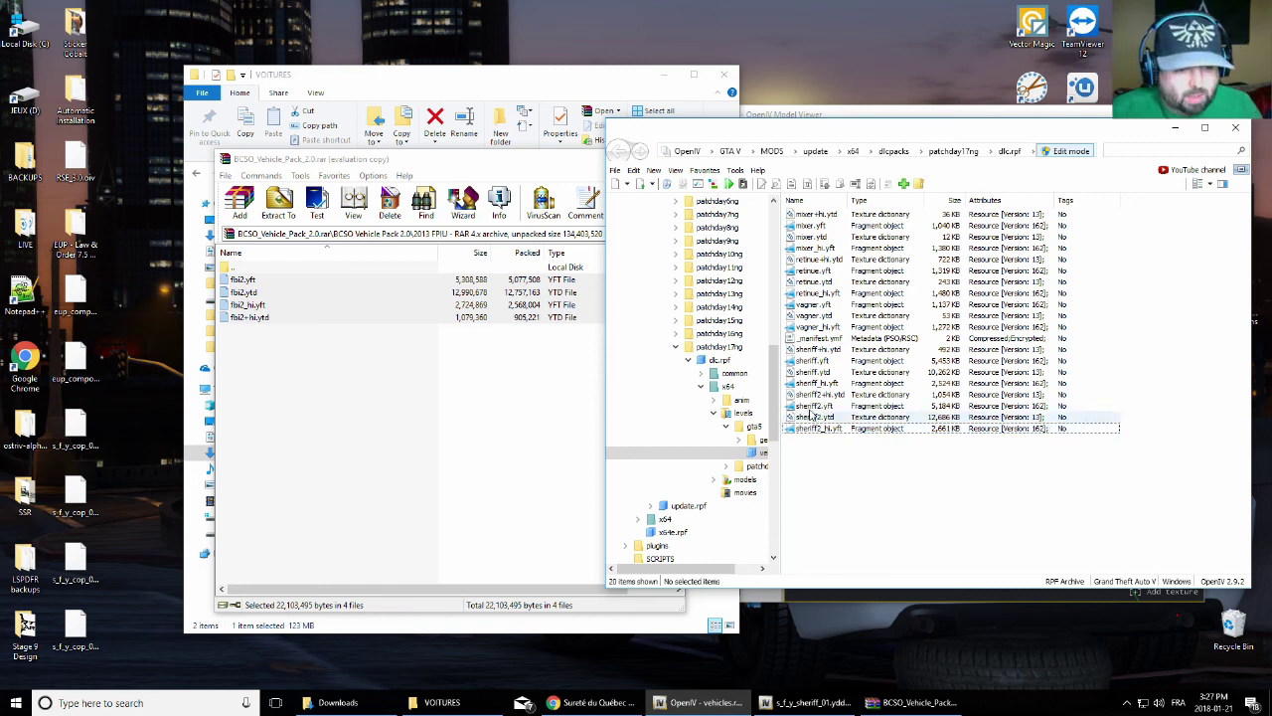
Inspect the sheriff2.yft vehicle from several sides in the model viewer, close it and preview sheriff.yft
left_click(816, 407)
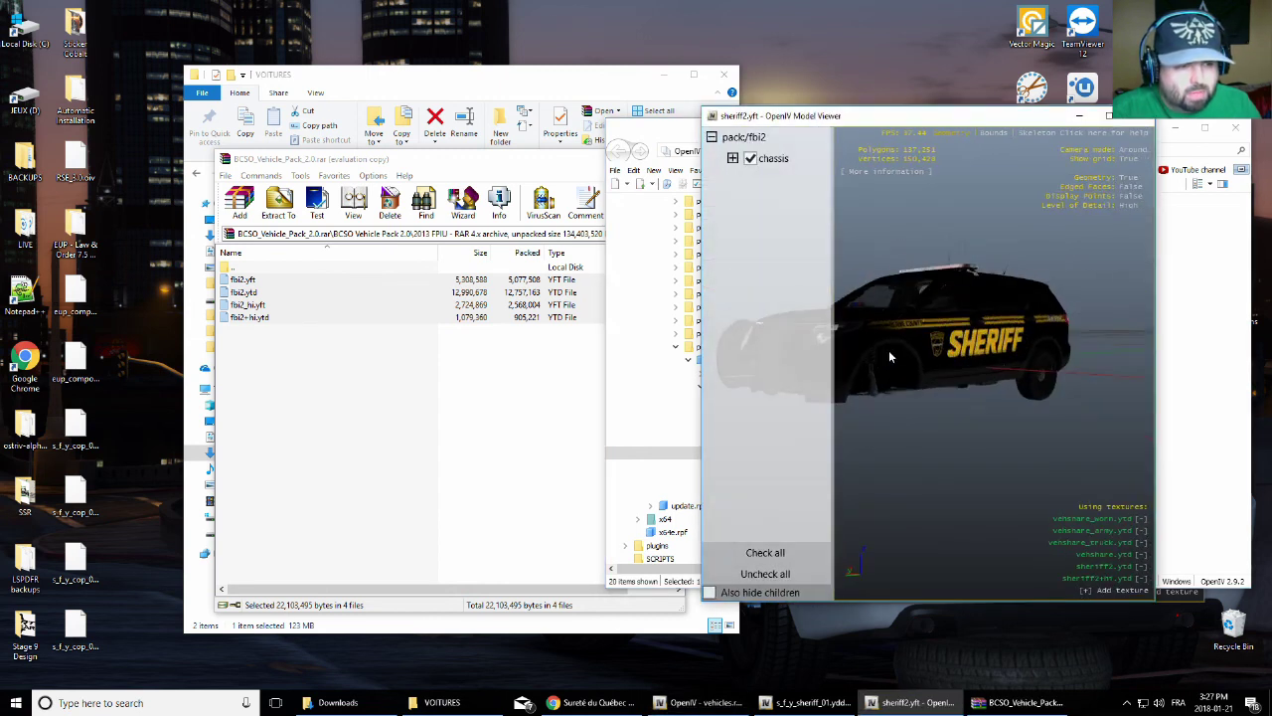
left_click_drag(891, 356, 1005, 391)
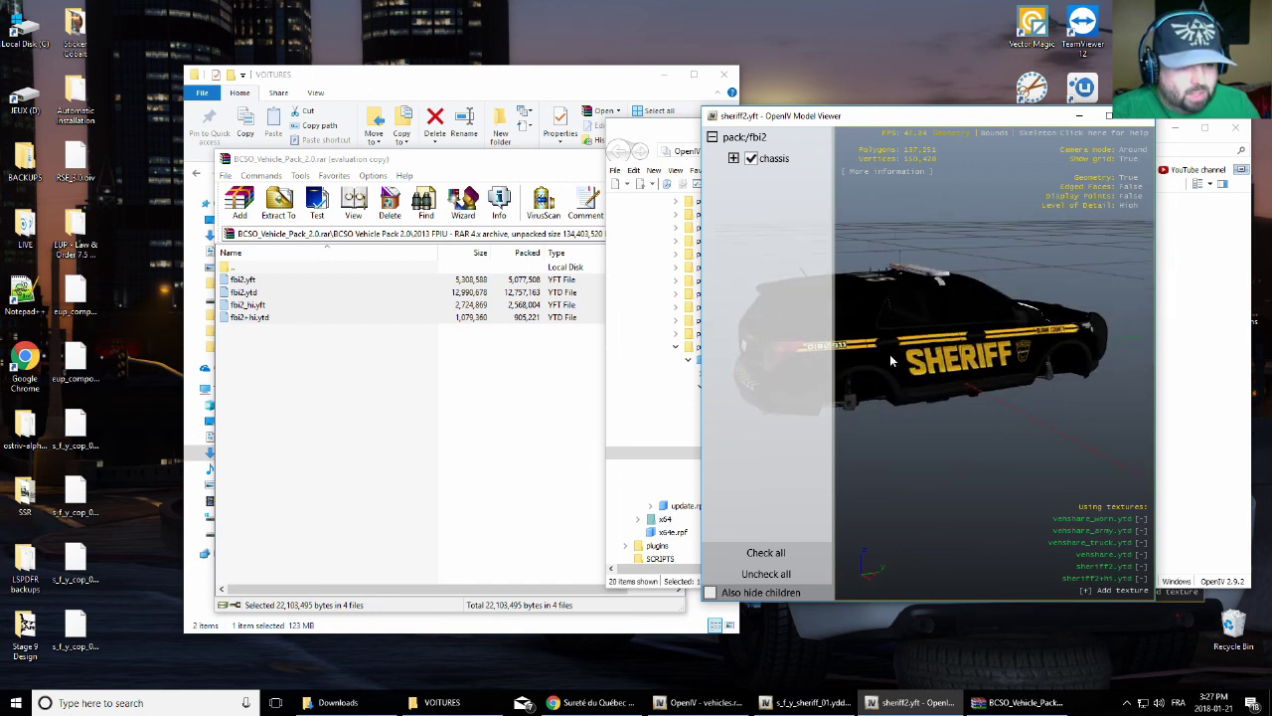
left_click_drag(890, 360, 1106, 225)
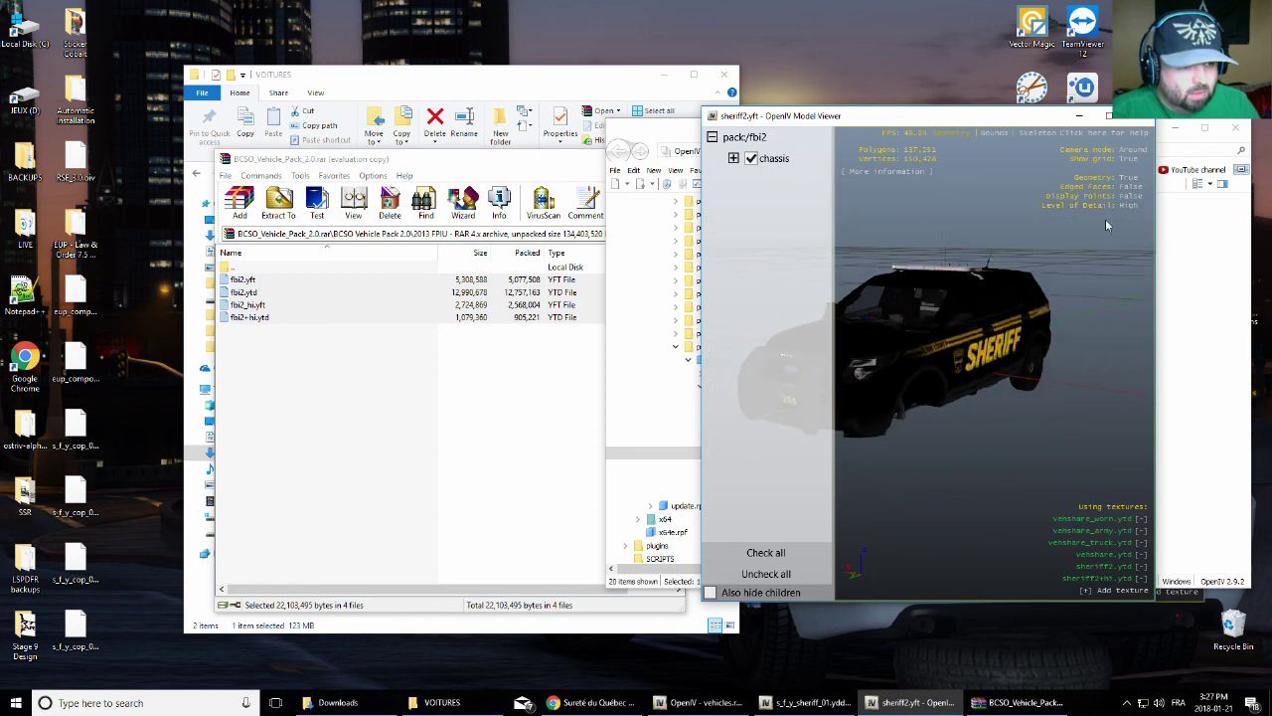
left_click_drag(1025, 129, 941, 140)
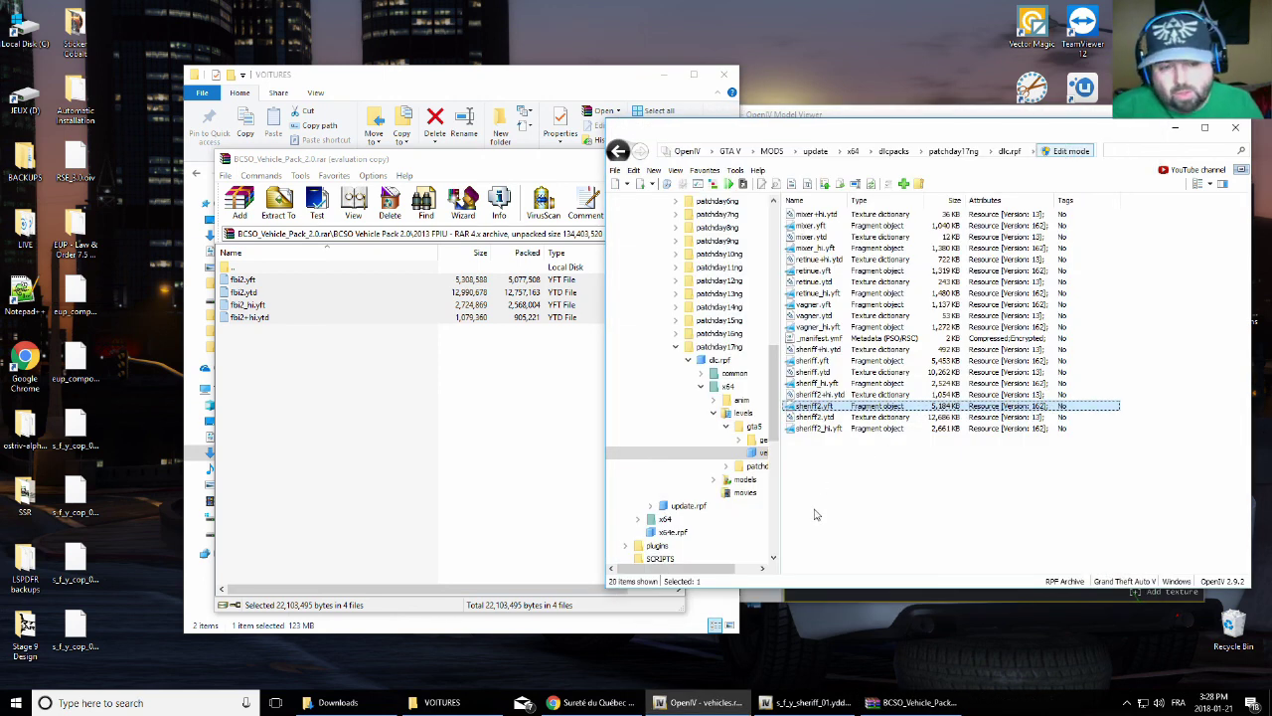
double_click(803, 361)
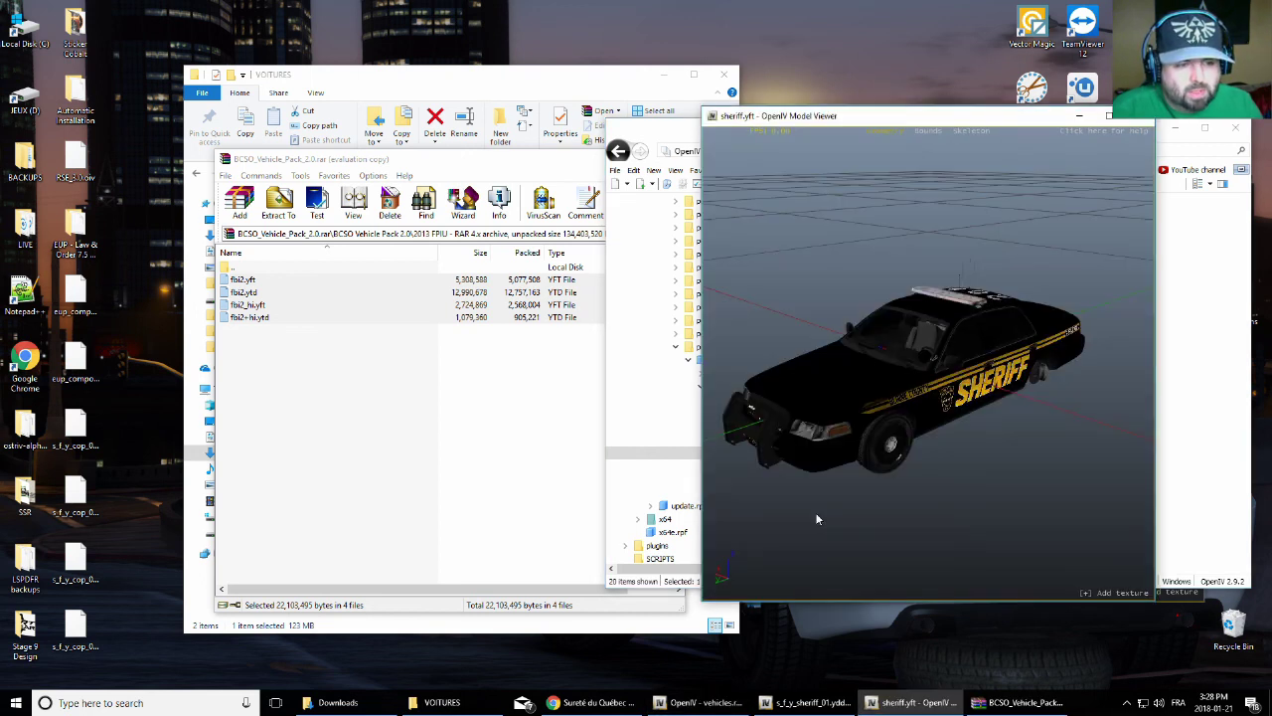
Examine the other side of the sheriff.yft vehicle in the model viewer and close the viewer
left_click_drag(947, 381, 1074, 299)
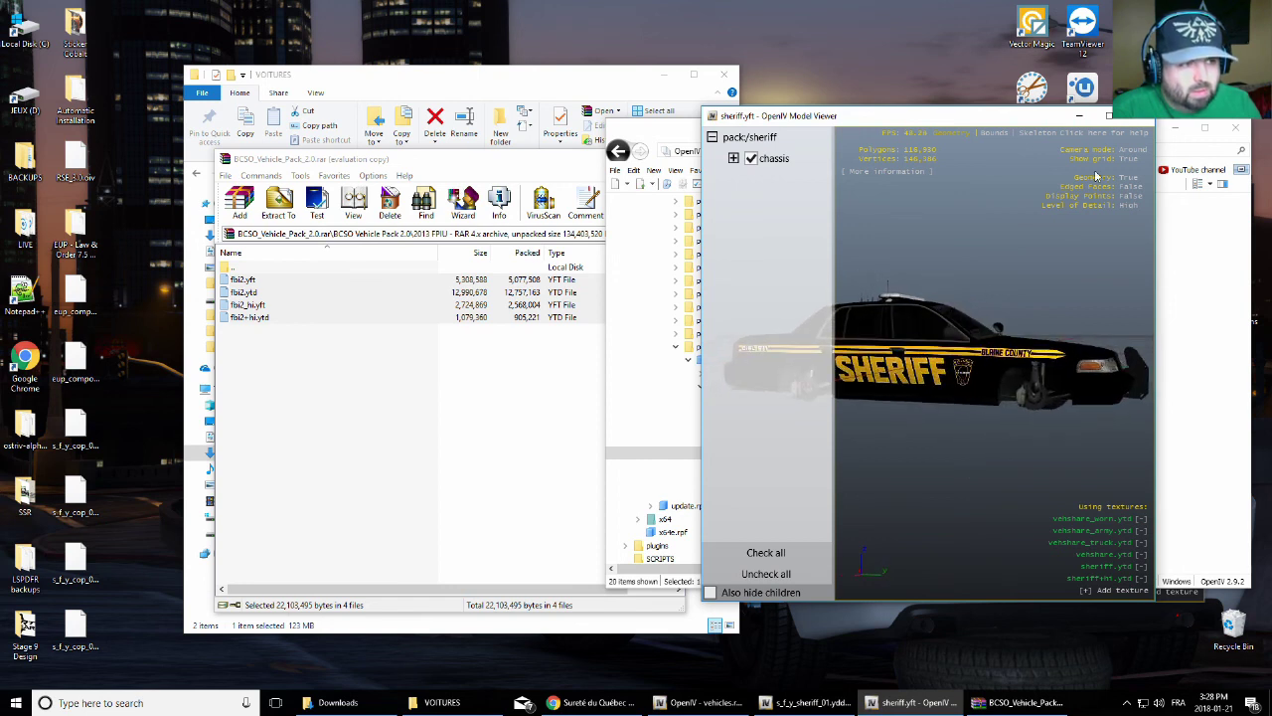
left_click_drag(1071, 123, 1022, 123)
left_click(1090, 115)
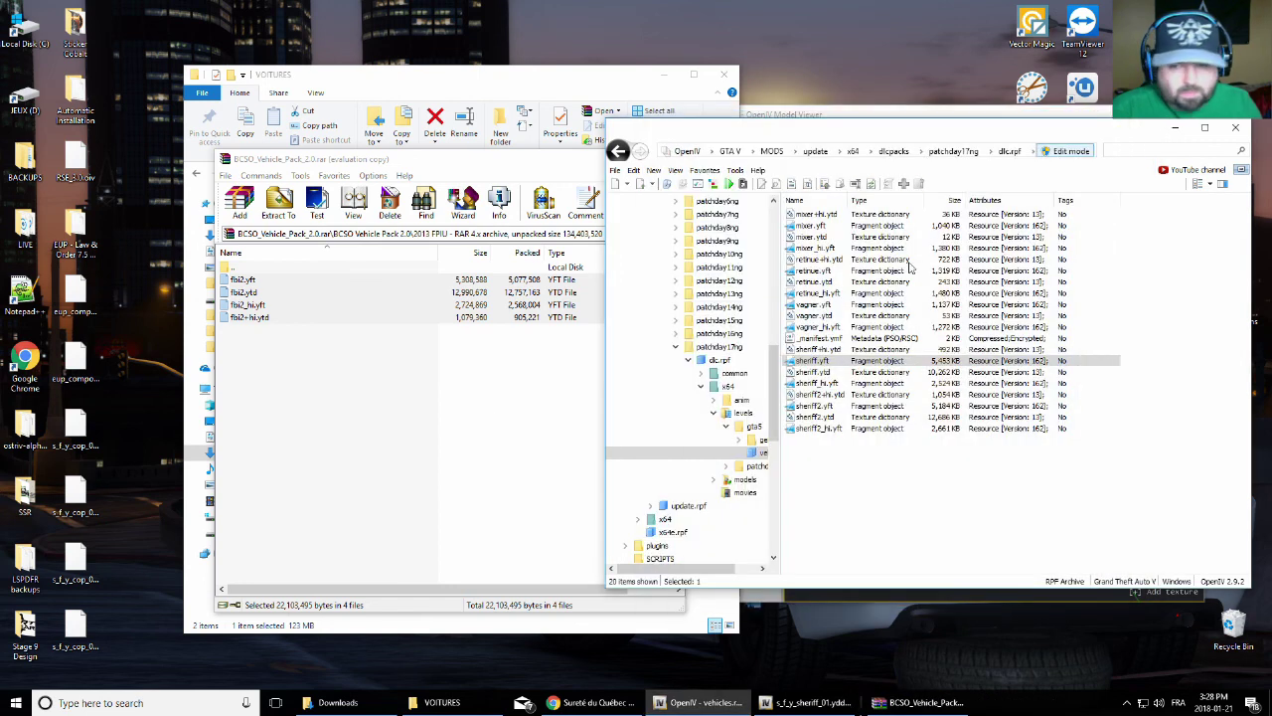
Add the four police2 model and texture files from the pack's 2014 Charger folder to vehicles.rpf
double_click(281, 265)
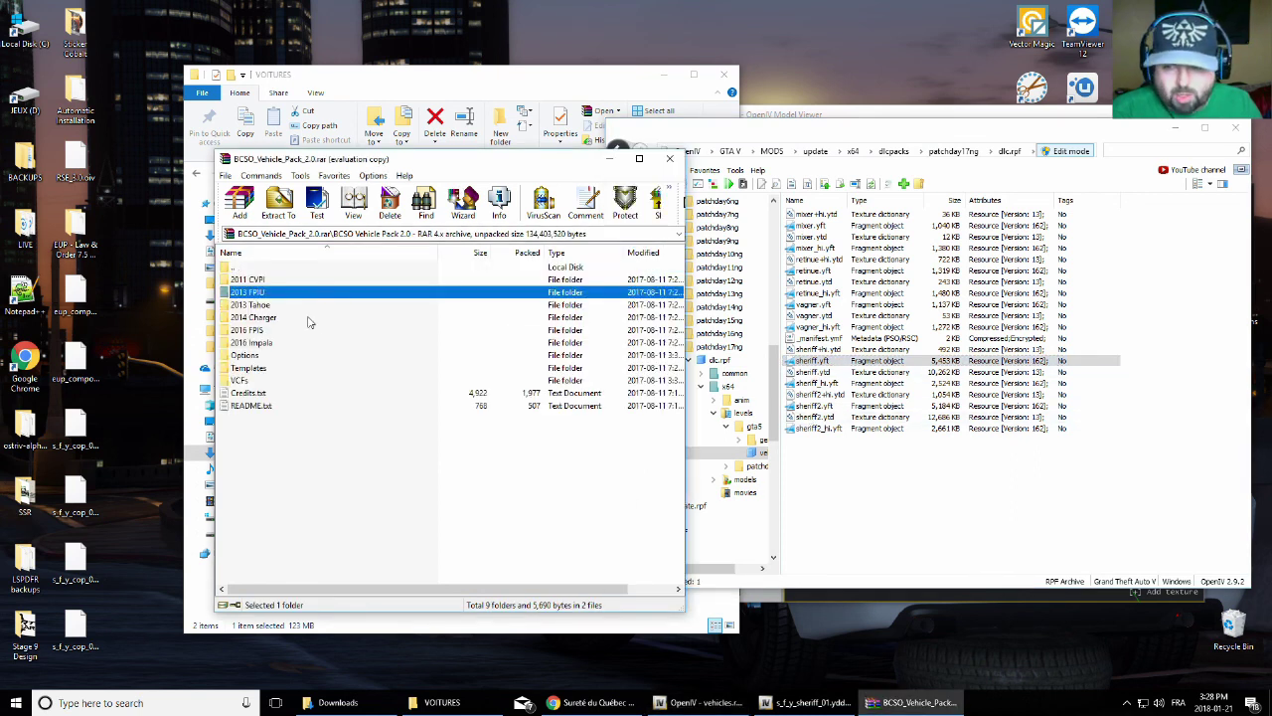
double_click(255, 319)
key("Down")
left_click(253, 318, "shift")
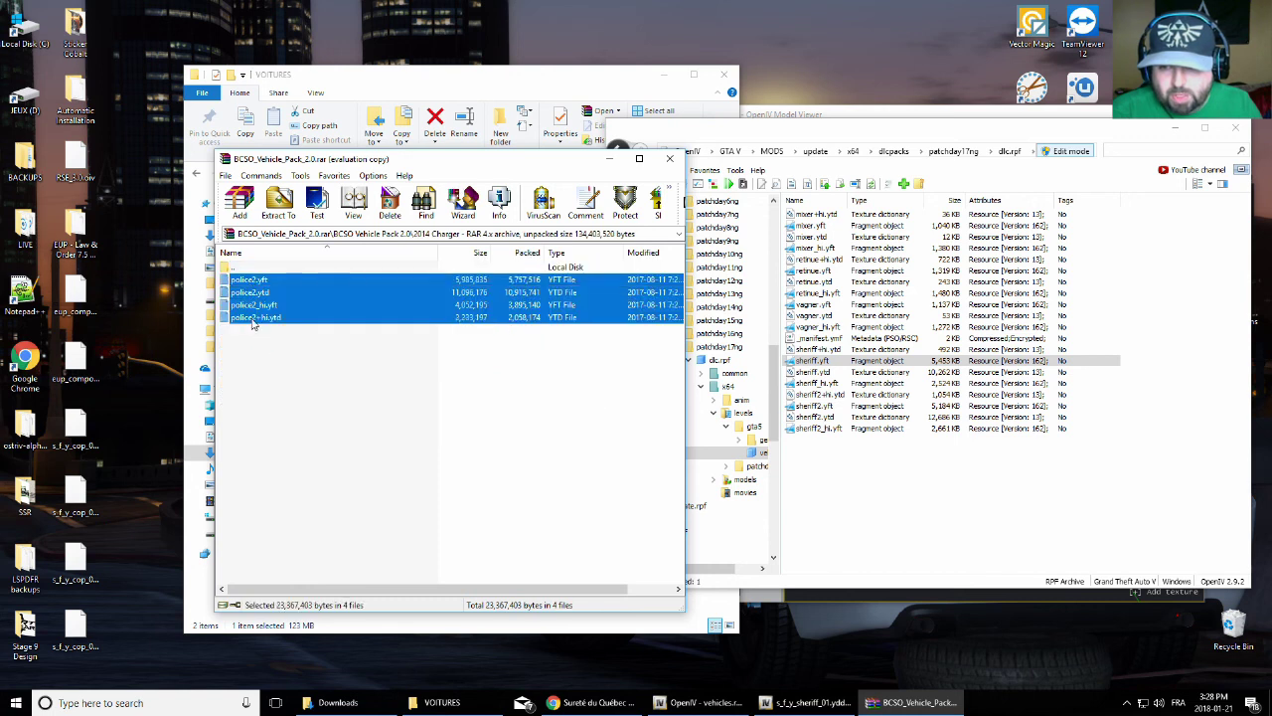
left_click_drag(250, 281, 845, 448)
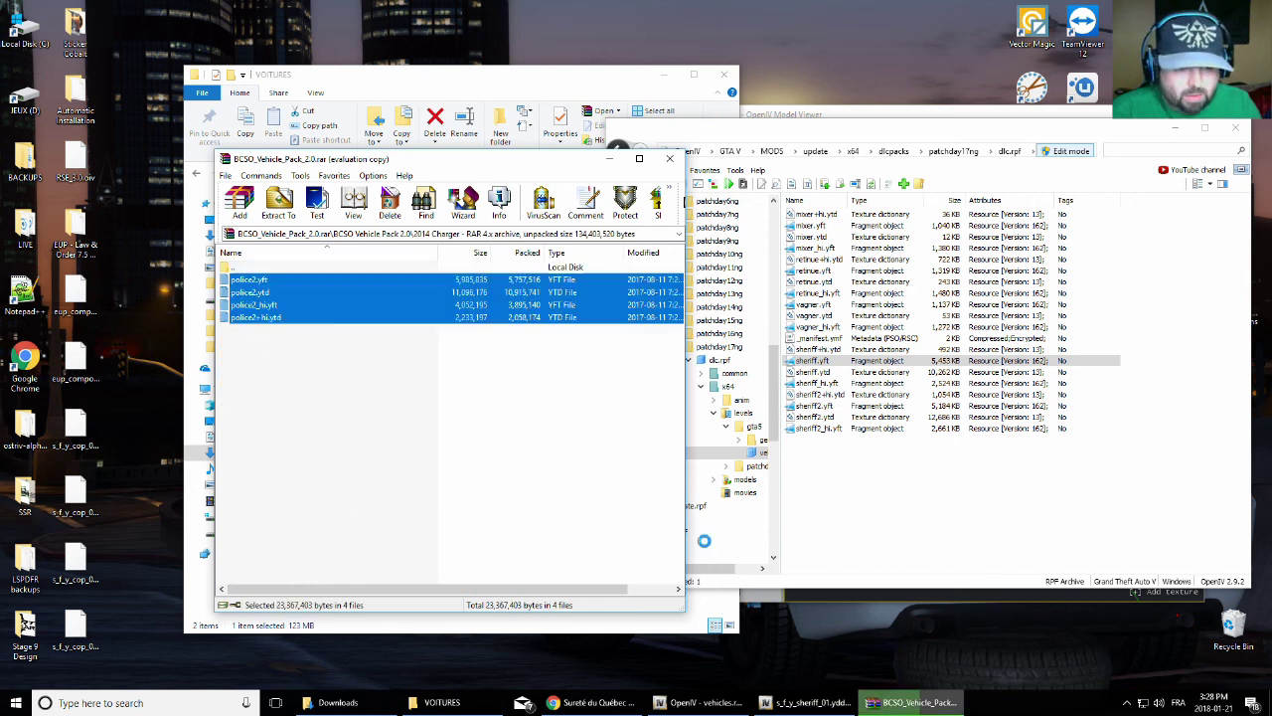
left_click(456, 373)
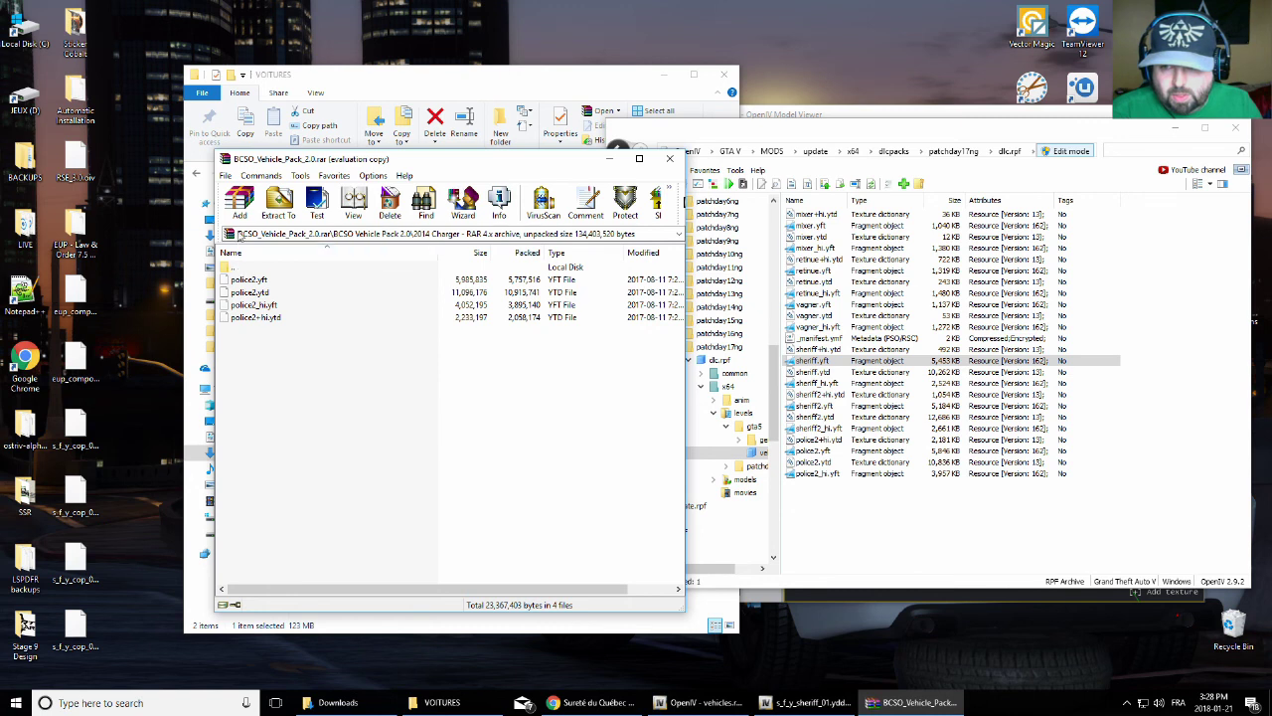
Add the four police3 model and texture files from the 2016 FPIS folder to vehicles.rpf
double_click(238, 267)
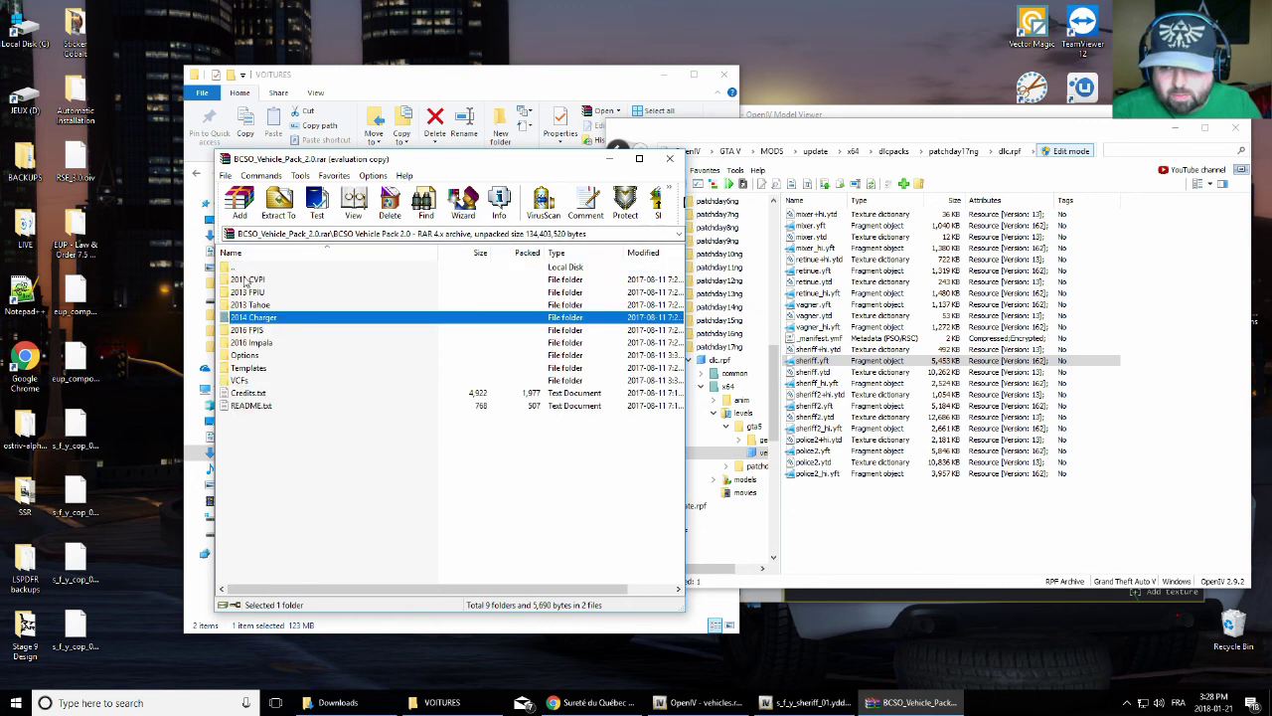
double_click(256, 330)
left_click_drag(262, 334, 809, 494)
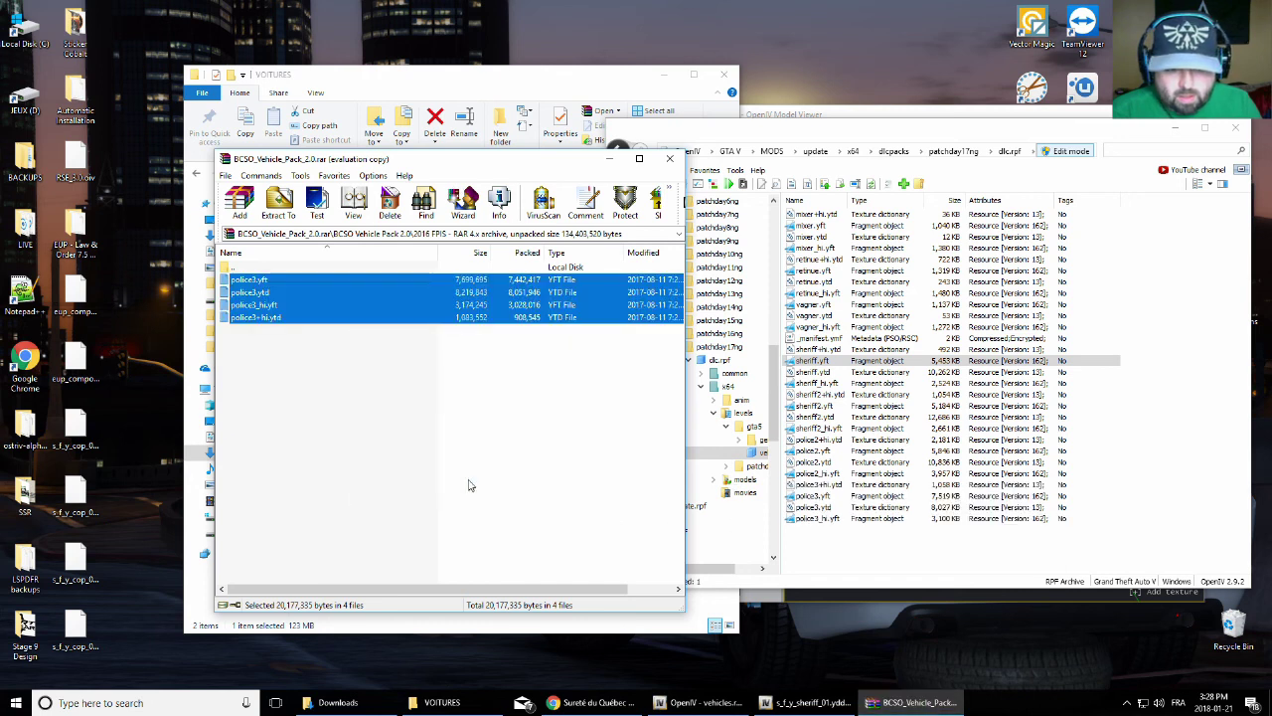
Add the four police model and texture files from the 2016 Impala folder to vehicles.rpf and return to the pack's main folder
double_click(236, 269)
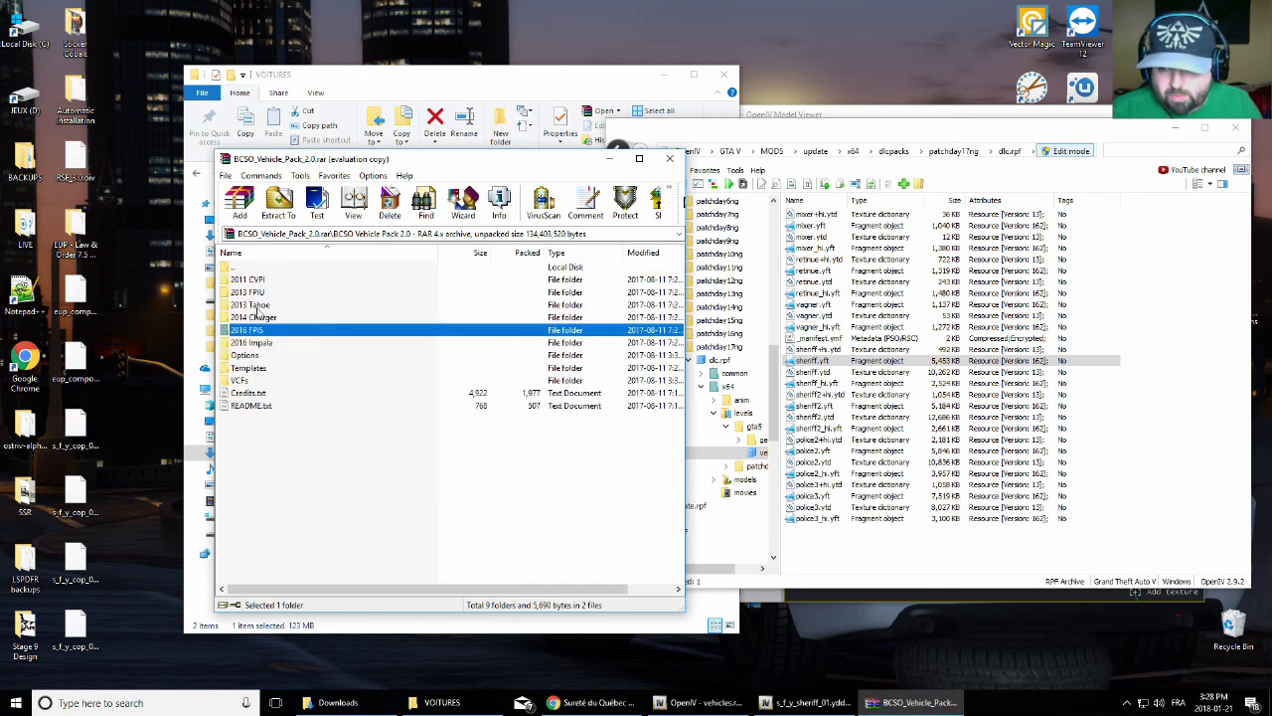
double_click(261, 342)
left_click_drag(263, 356, 827, 535)
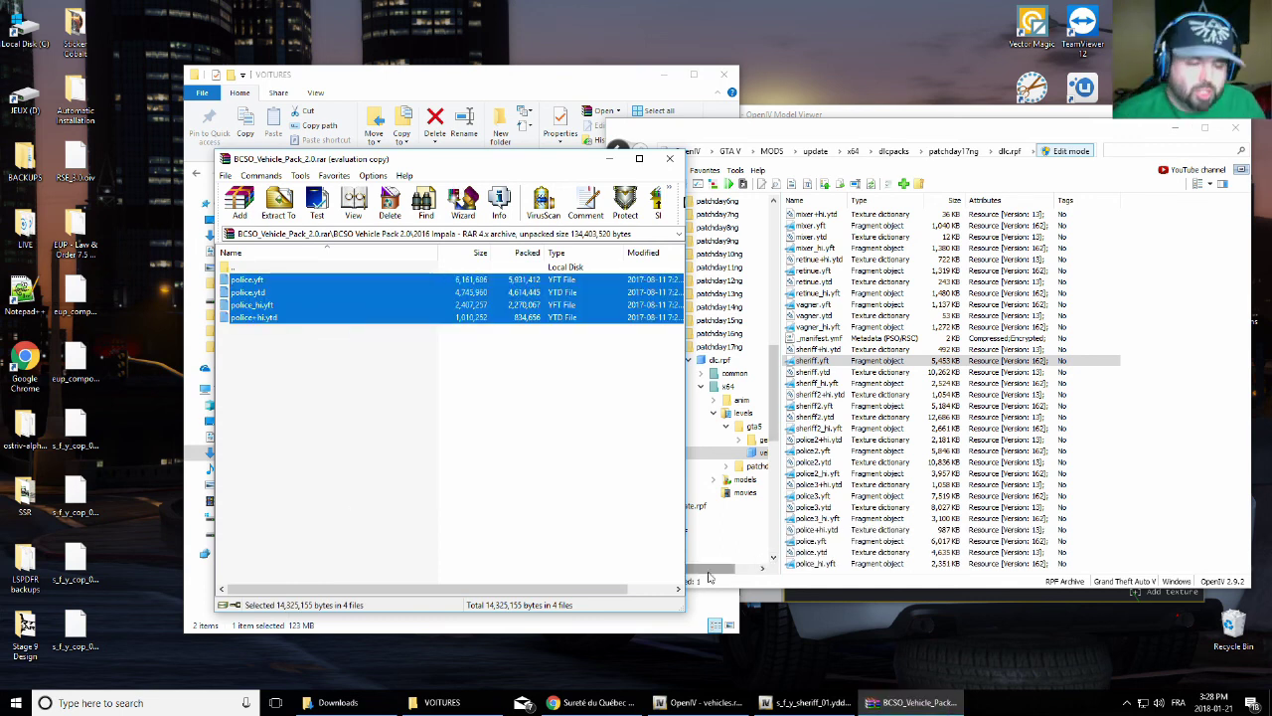
left_click(232, 270)
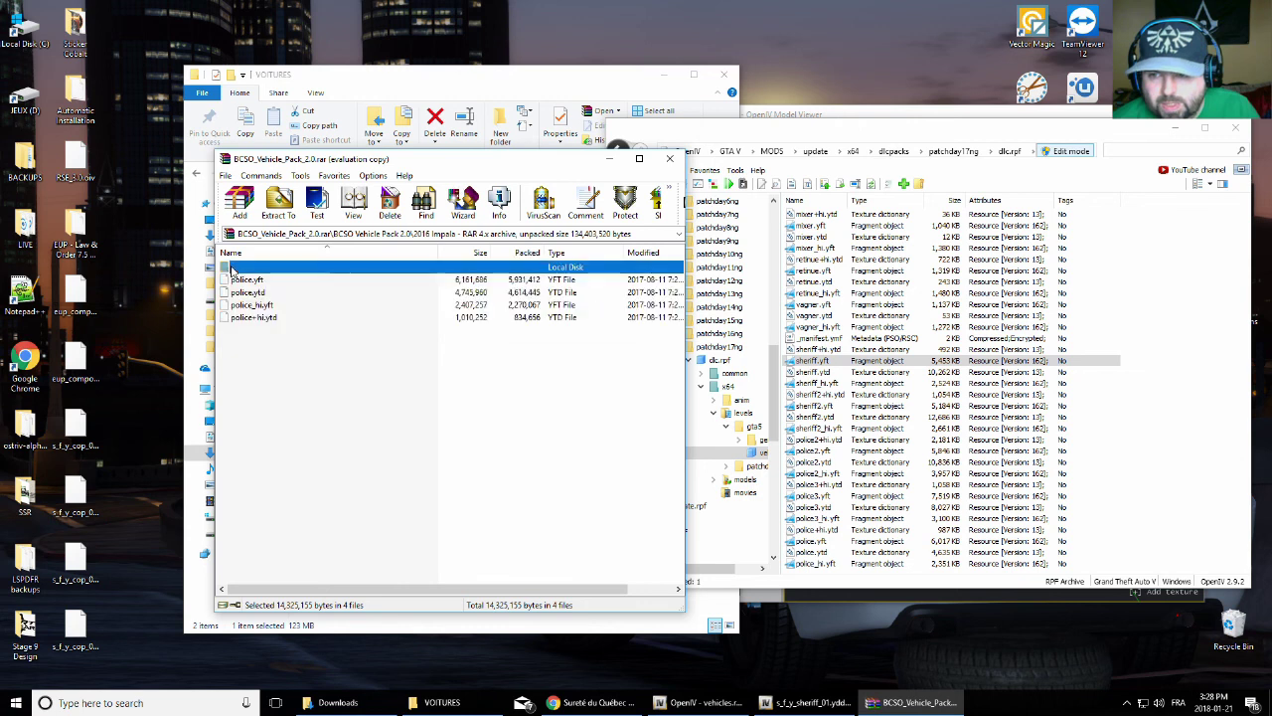
double_click(231, 269)
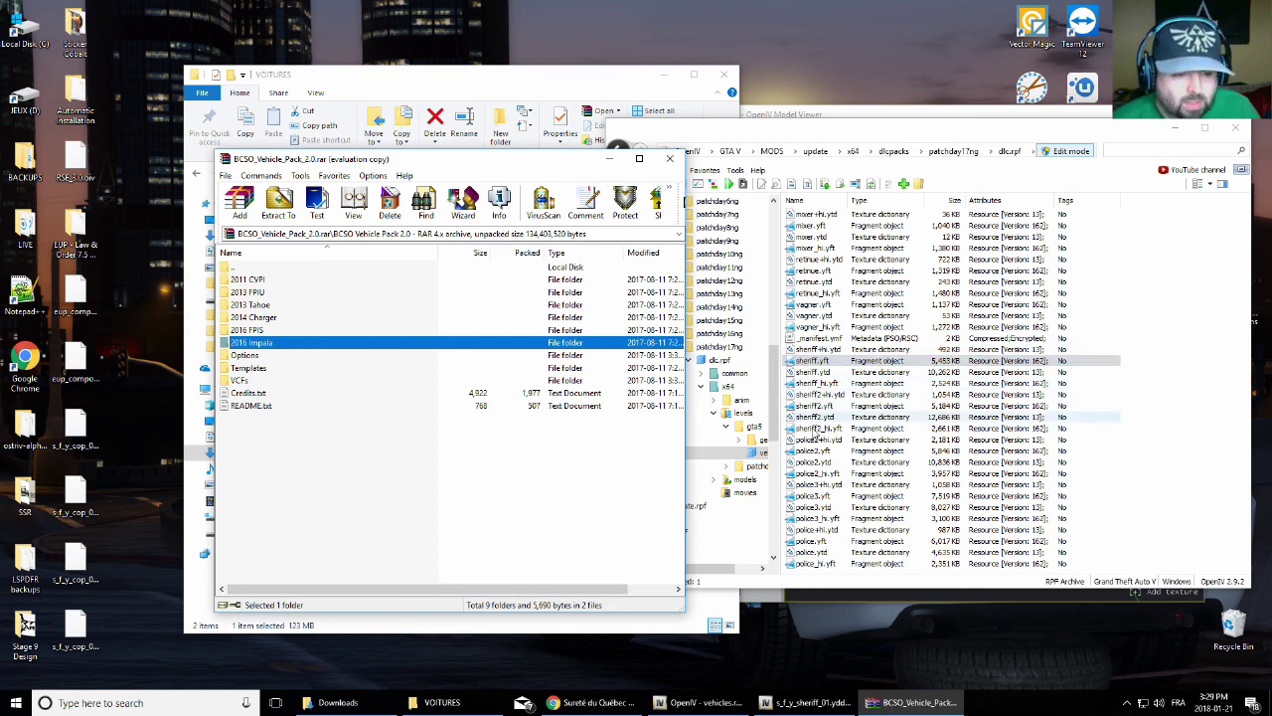
Preview sheriff.yft in the model viewer, look at the car's front and close the viewer
left_click(812, 360)
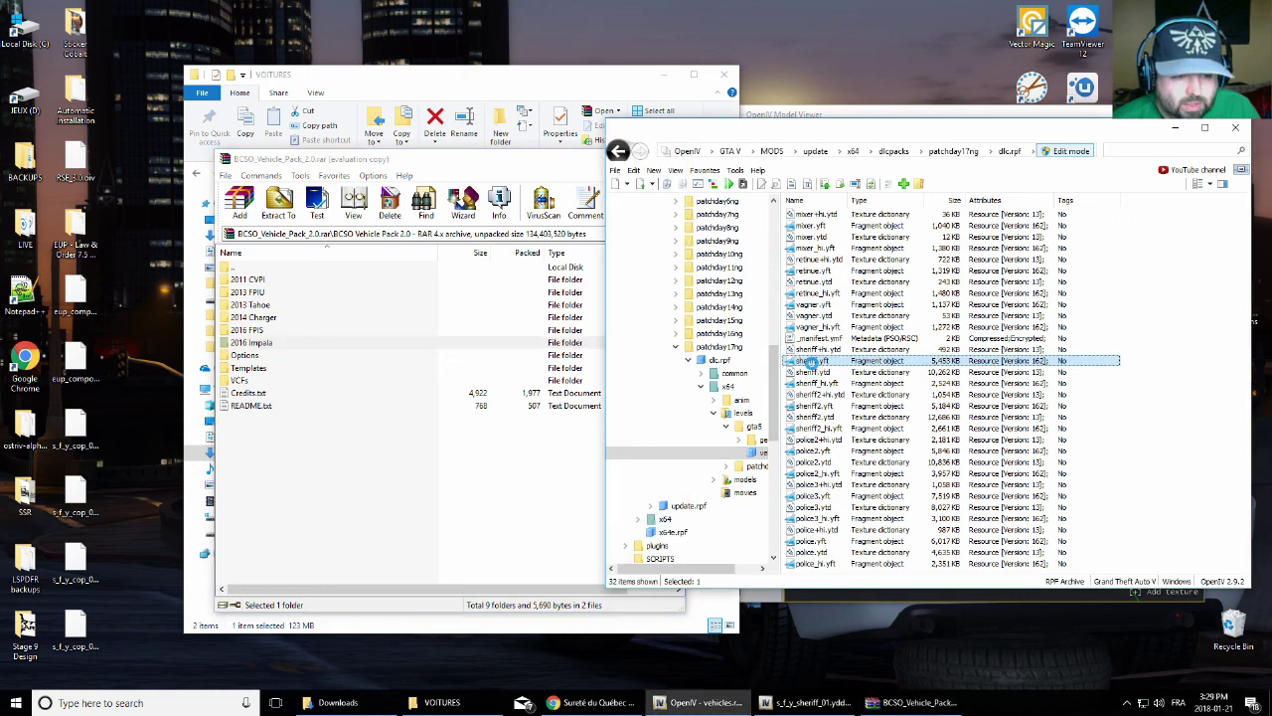
double_click(811, 365)
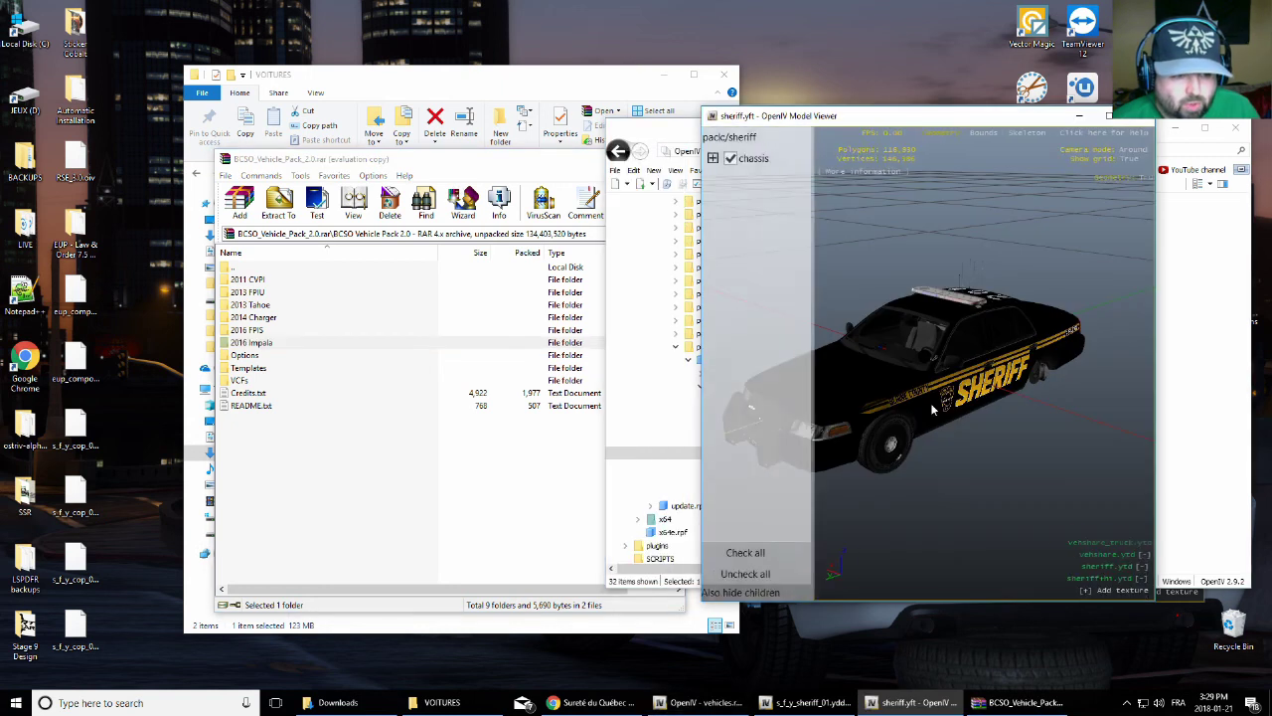
left_click_drag(1083, 370, 934, 380)
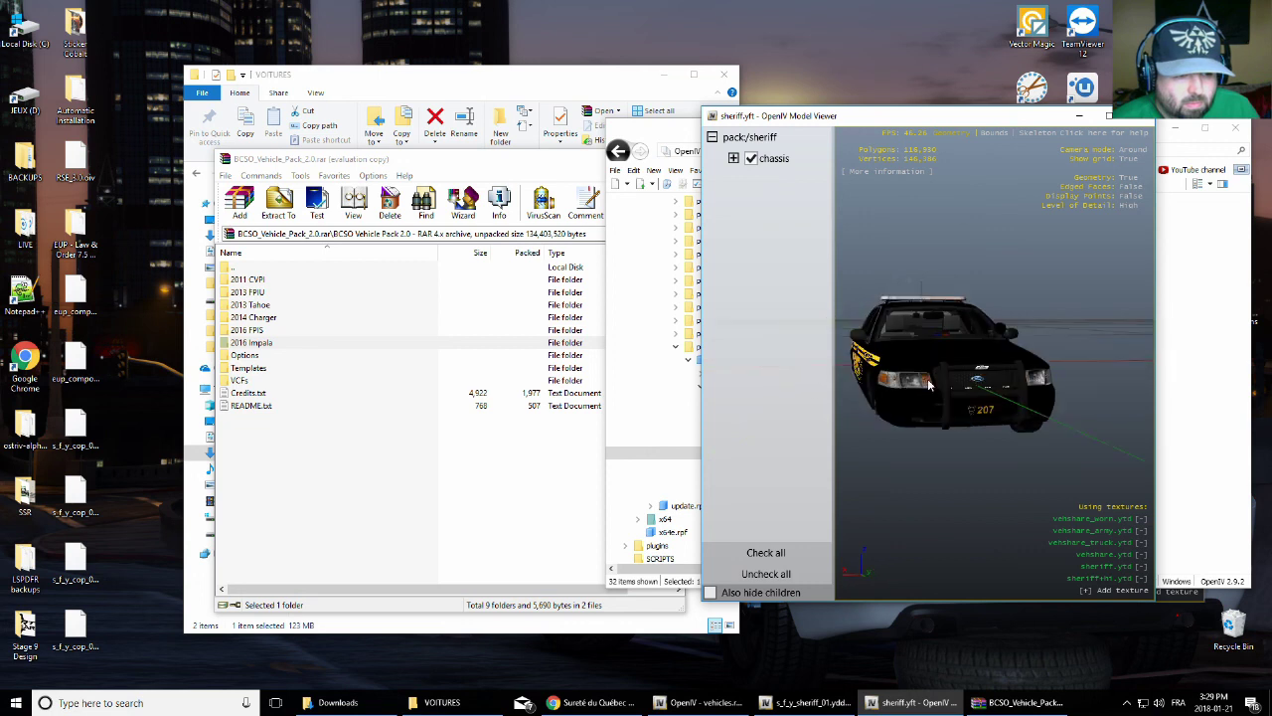
left_click_drag(1059, 121, 963, 129)
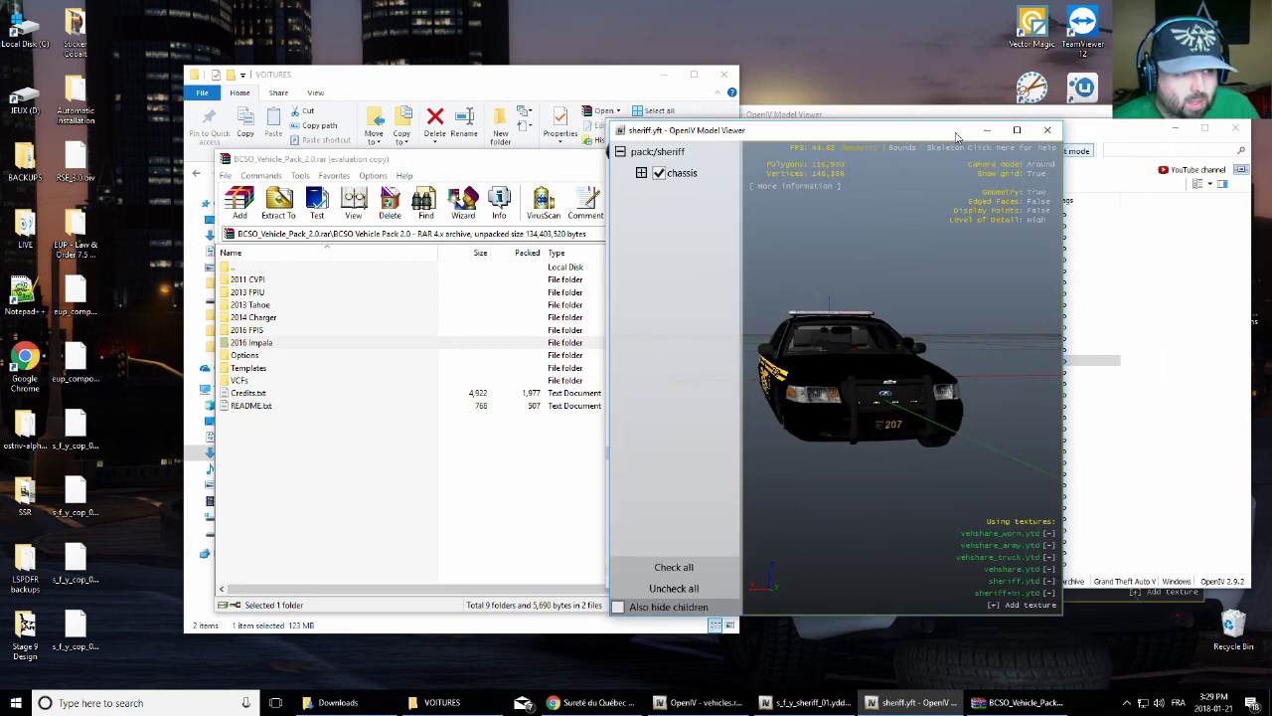
left_click(1044, 129)
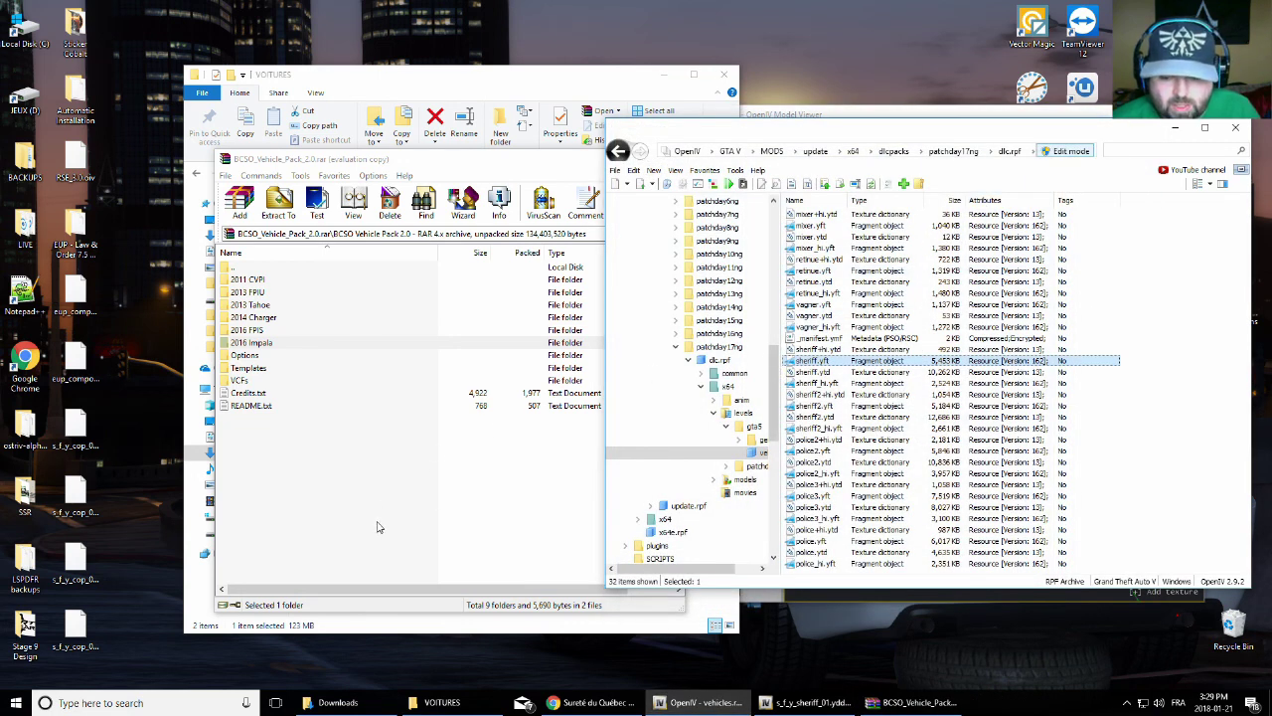
Download the Sûreté du Québec 4k Skin pack for BradM's BCSO Pack from the account's uploads on LCPDFR.com in Chrome
left_click(596, 702)
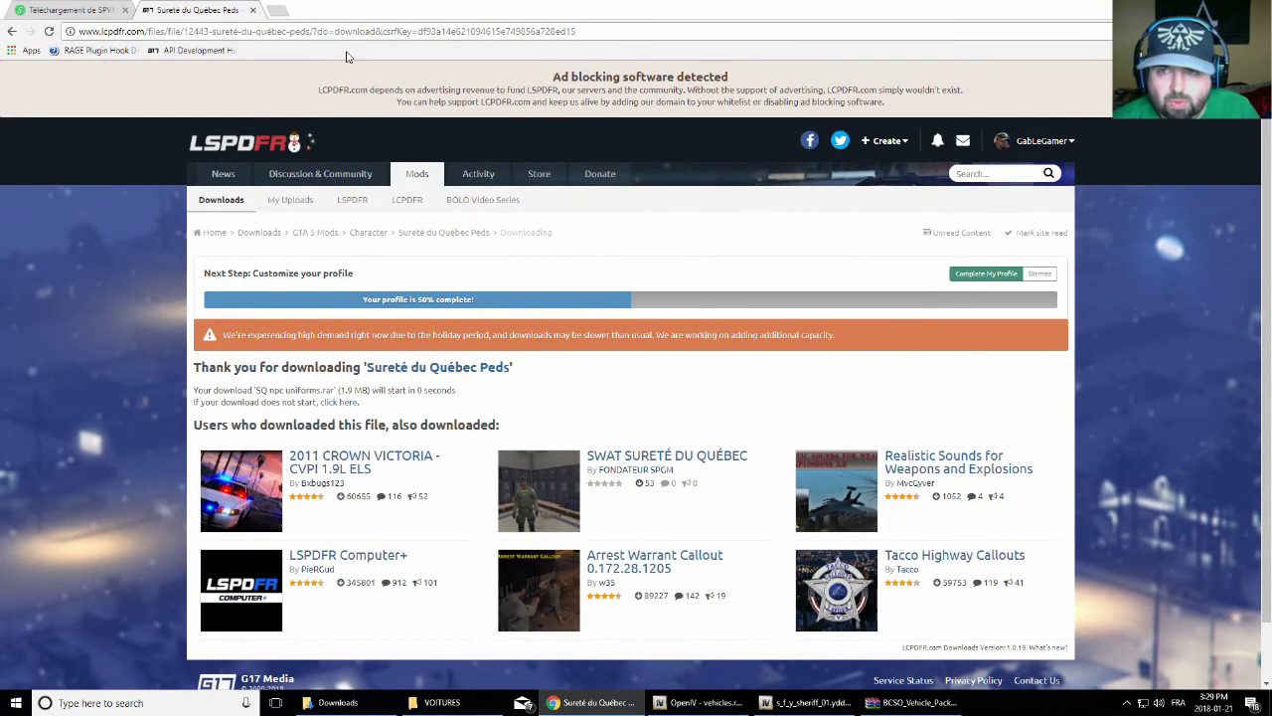
left_click(294, 203)
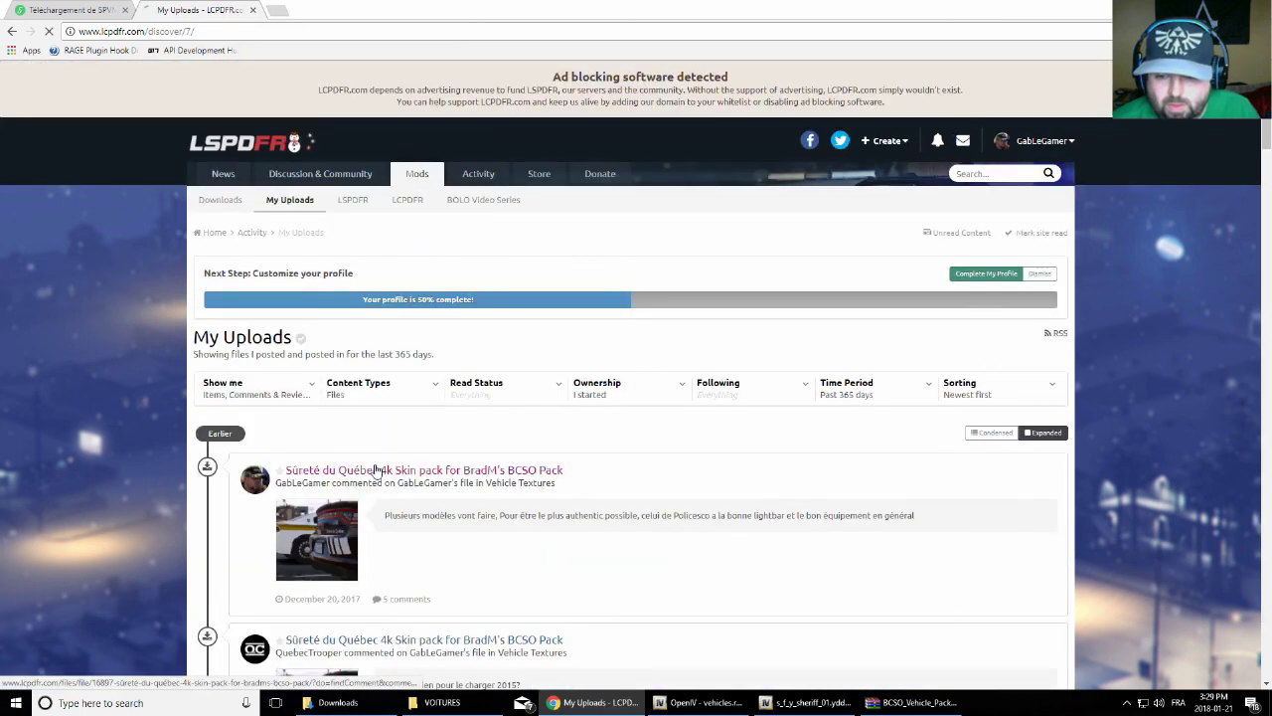
left_click(376, 469)
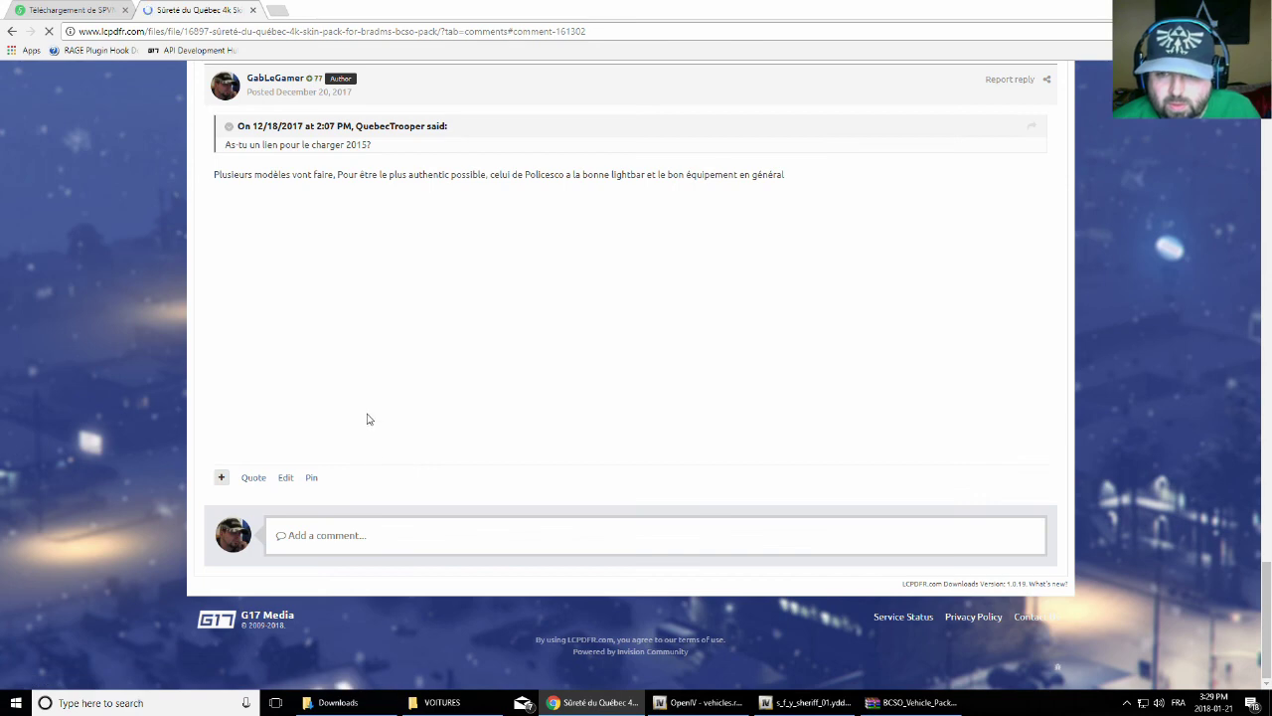
scroll(110, 310, "up", 15)
scroll(106, 314, "up", 10)
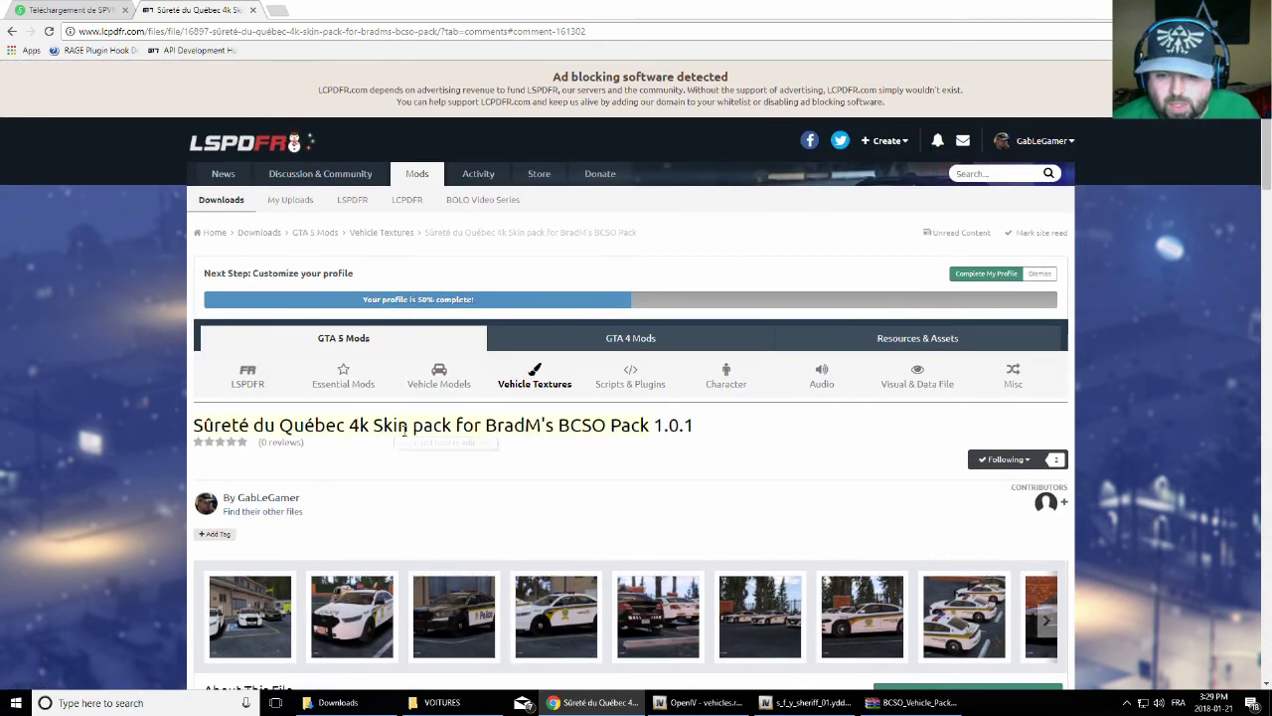
scroll(733, 474, "down", 1)
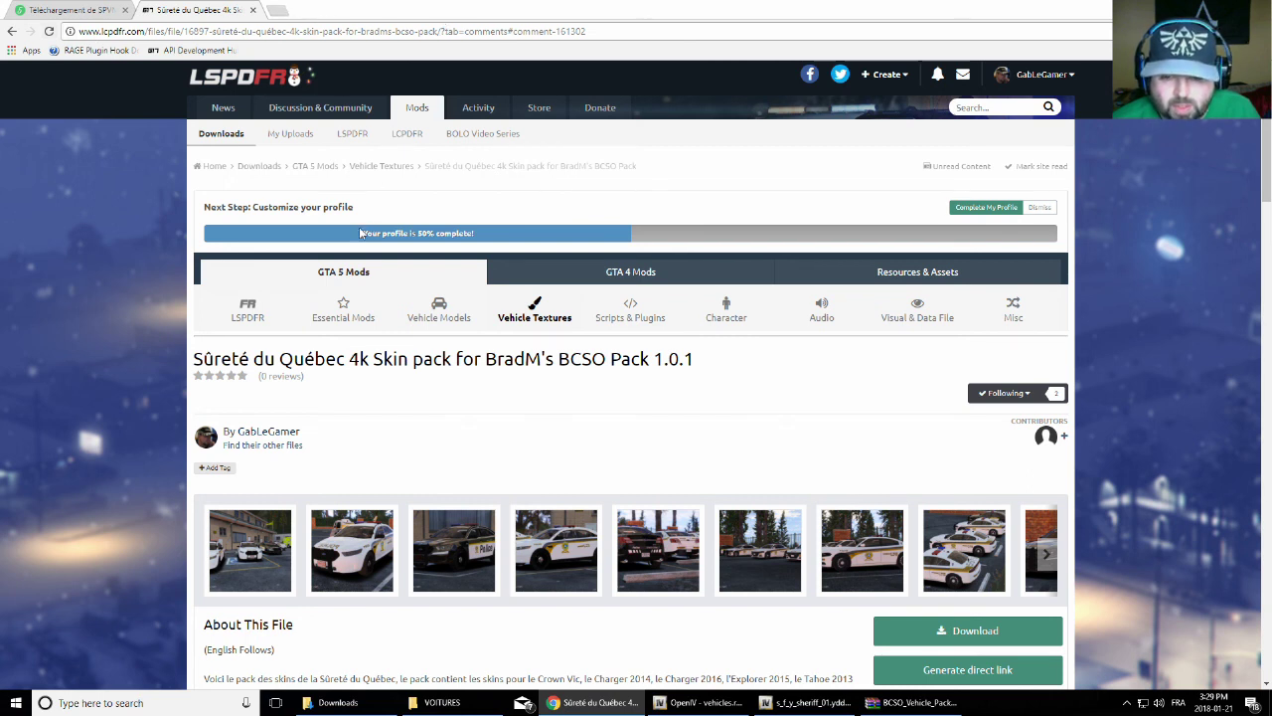
scroll(483, 413, "down", 2)
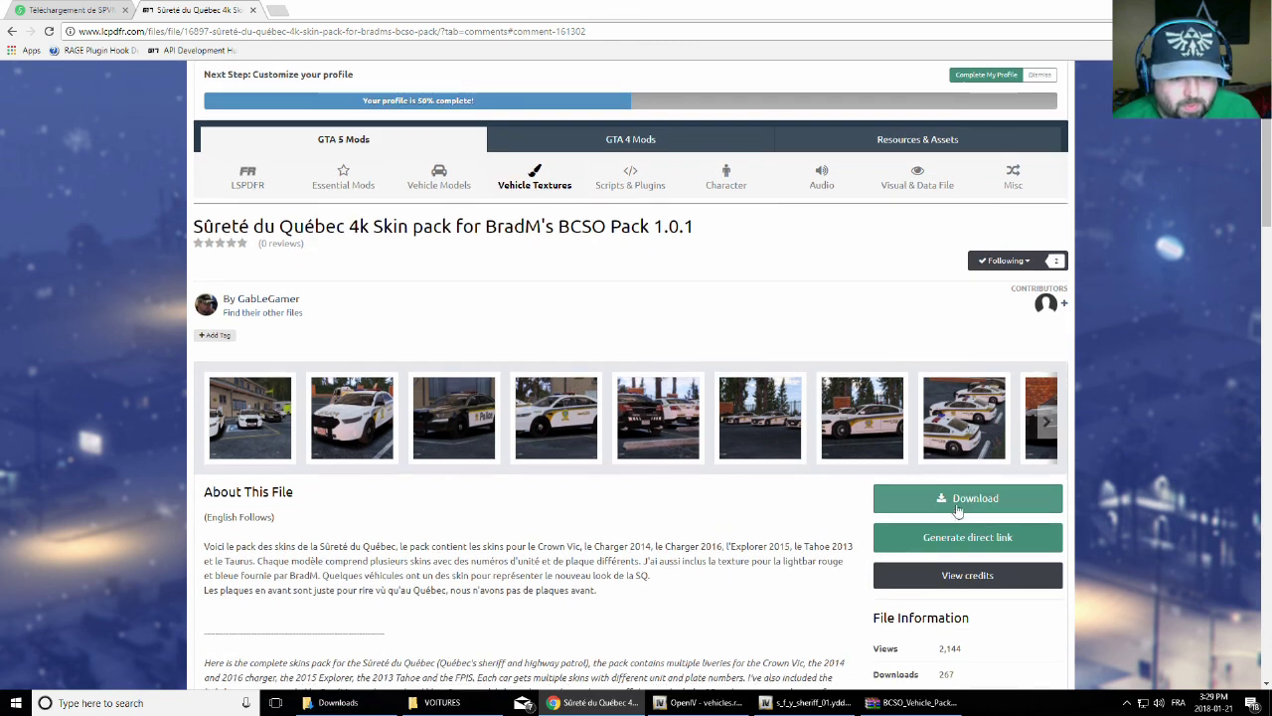
left_click(957, 509)
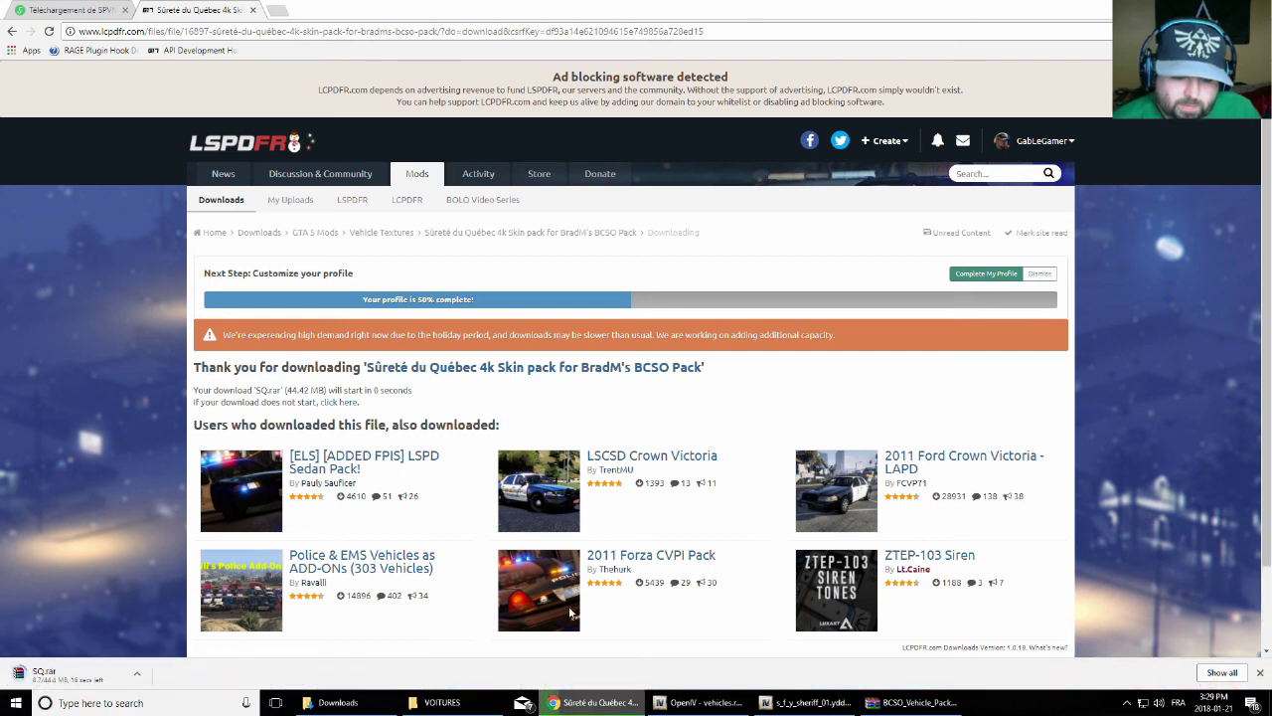
Close the s_f_y_sheriff_01.ydd model viewer and open sheriff+hi.ytd from vehicles.rpf in the OpenIV texture editor
left_click(807, 702)
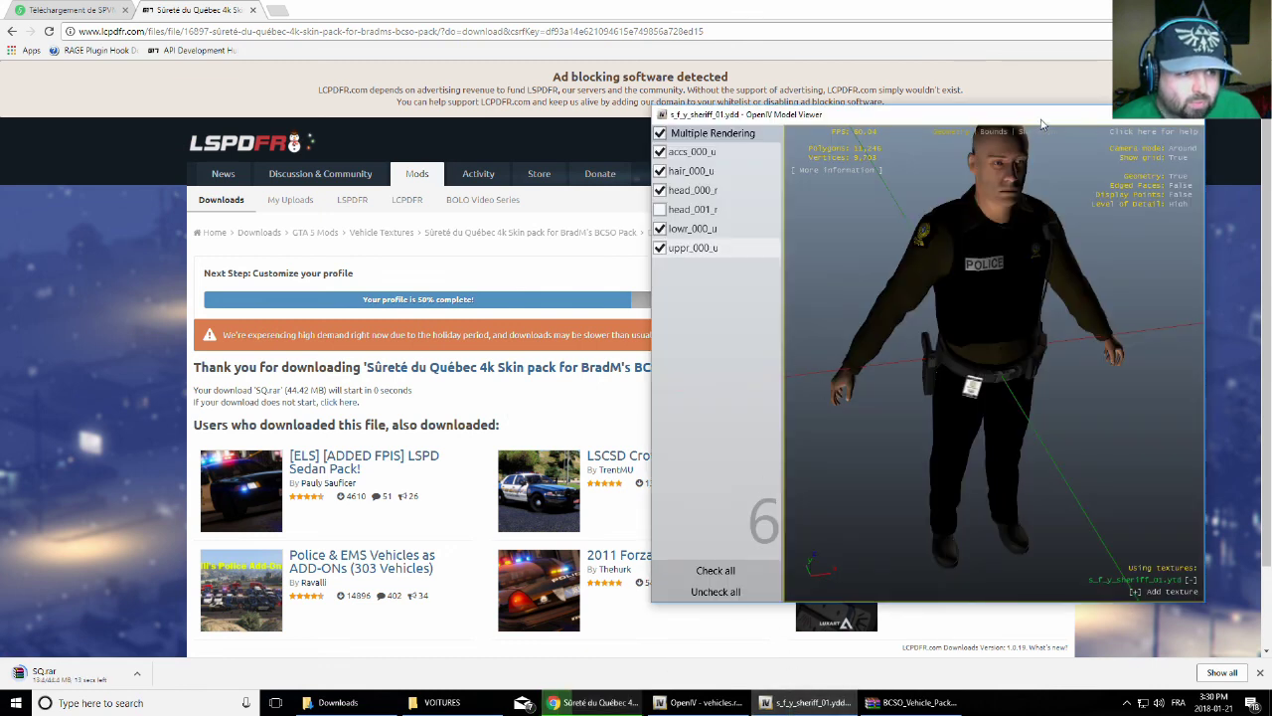
key("Escape")
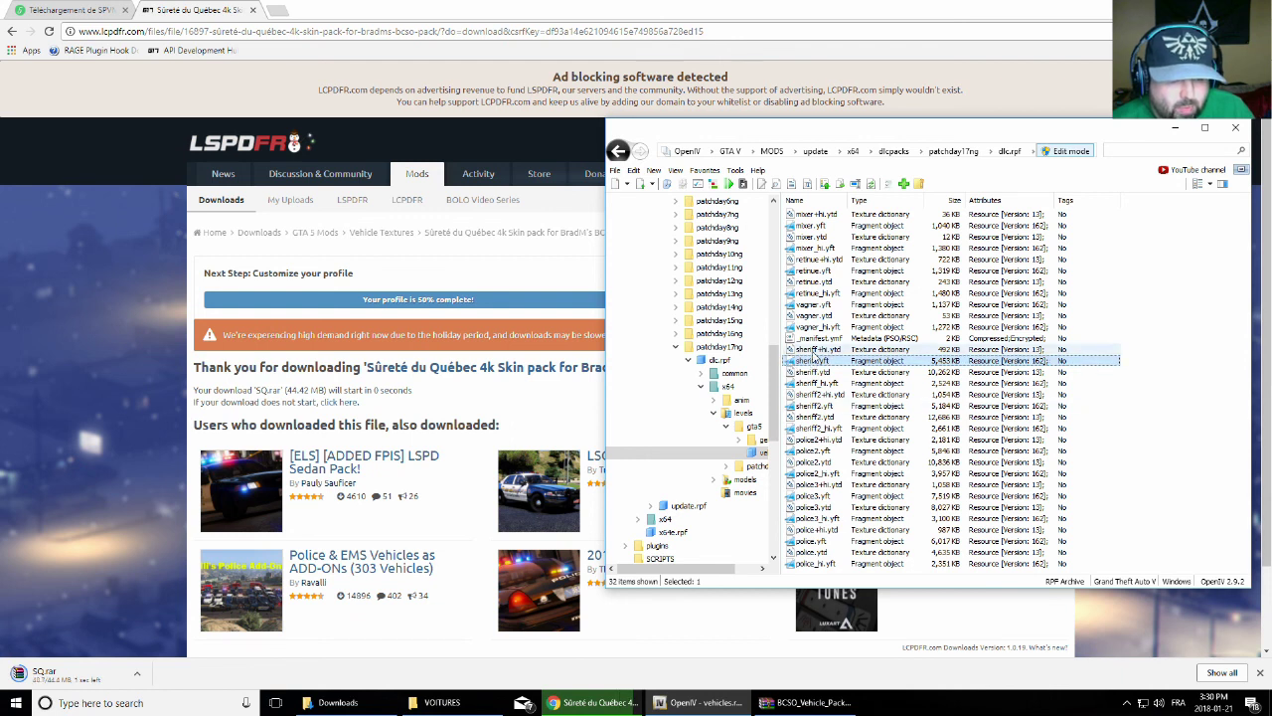
left_click(790, 350)
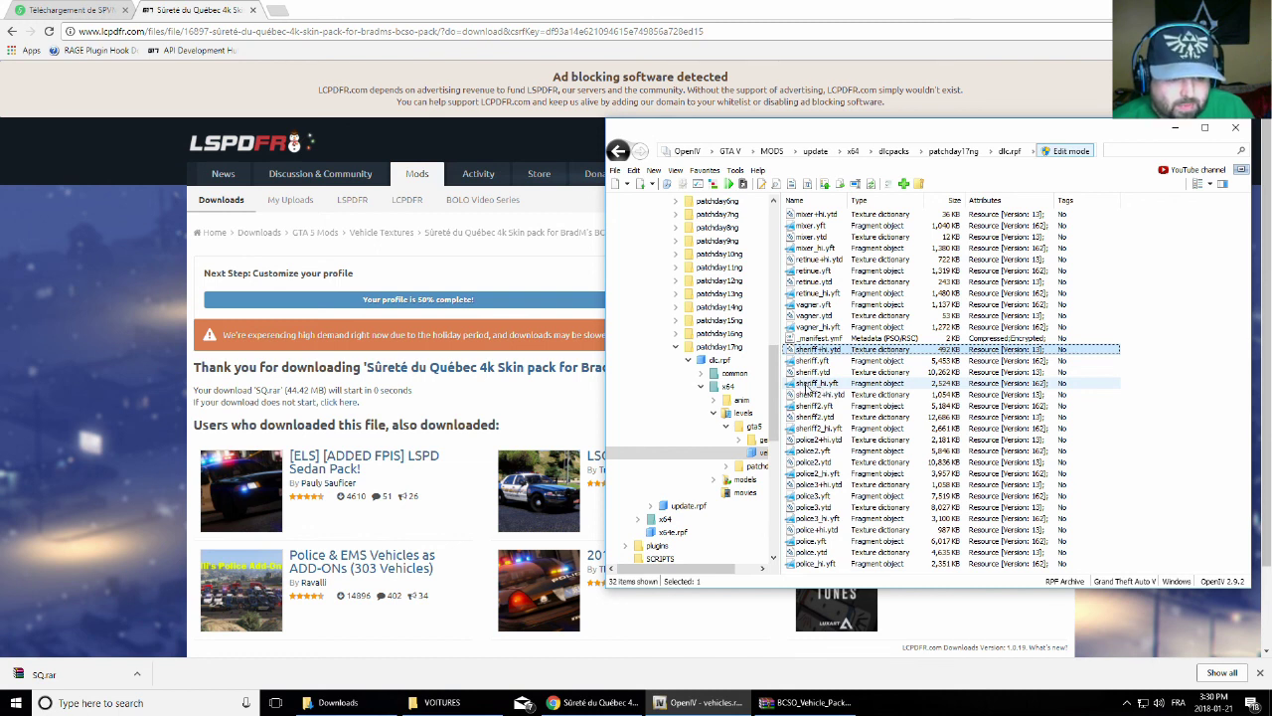
left_click(806, 384)
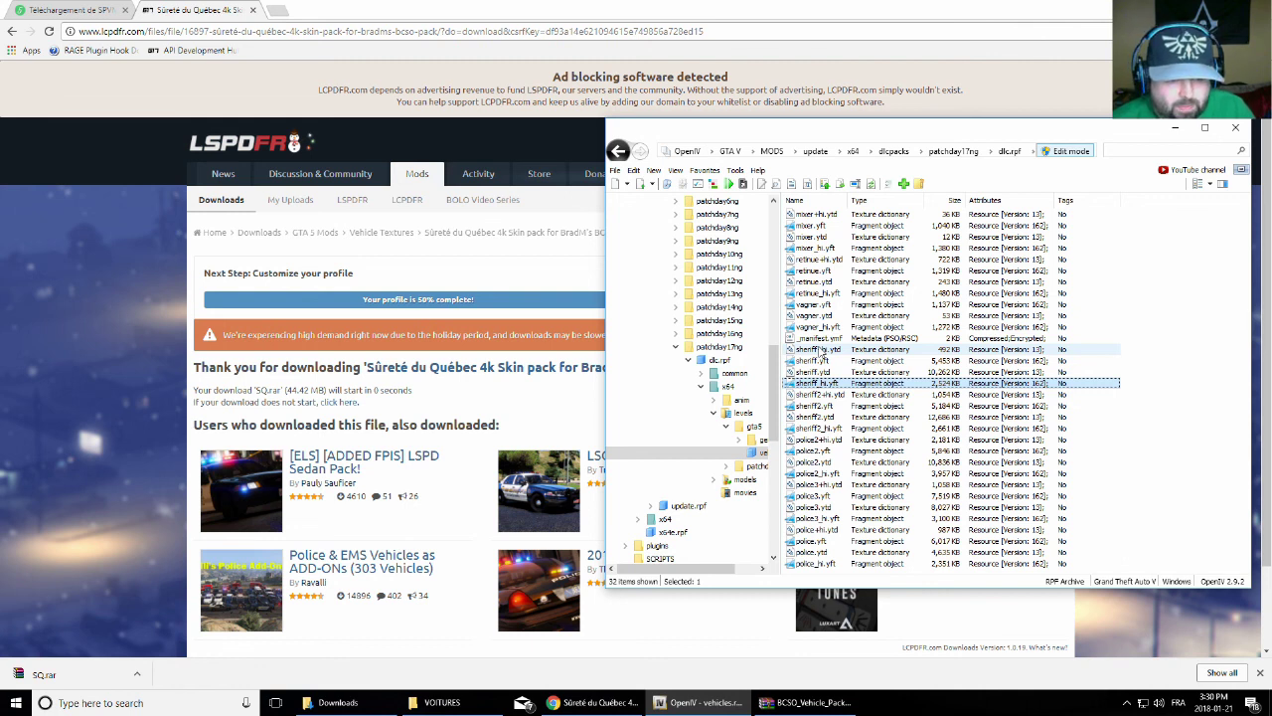
double_click(819, 349)
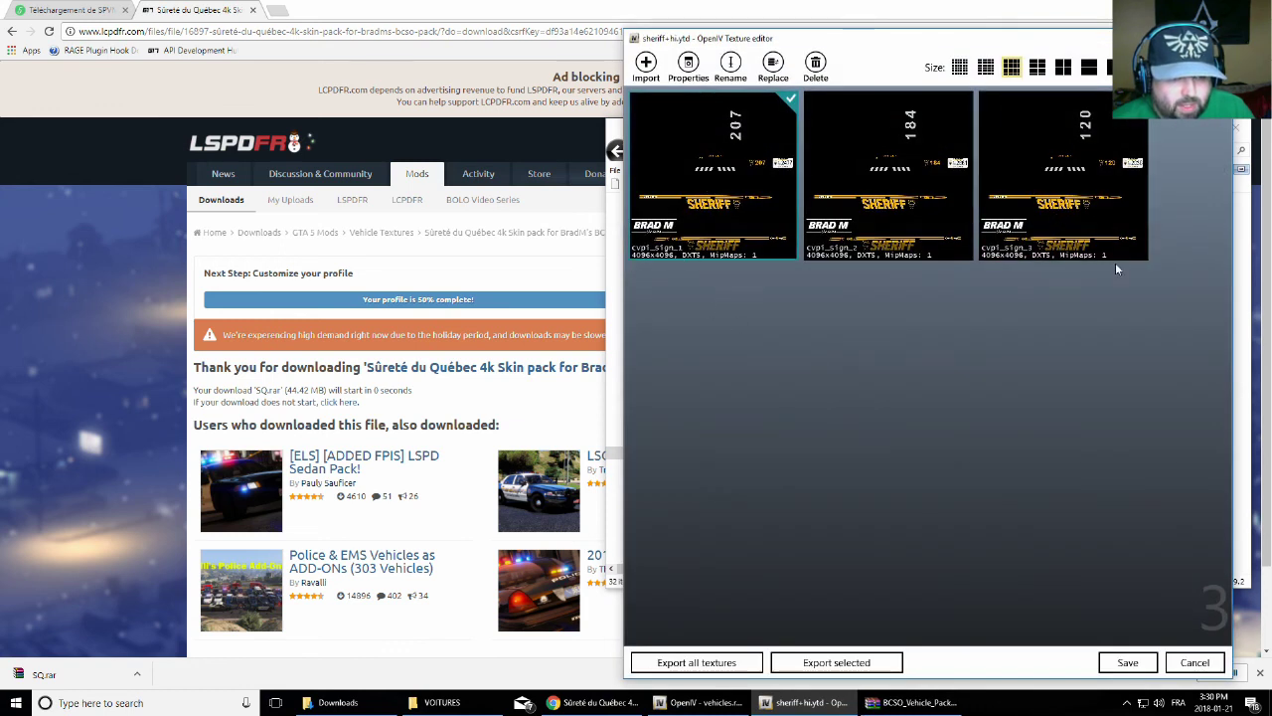
Open the downloaded SQ.rar archive and go into its 2011 CVPI folder
left_click(78, 677)
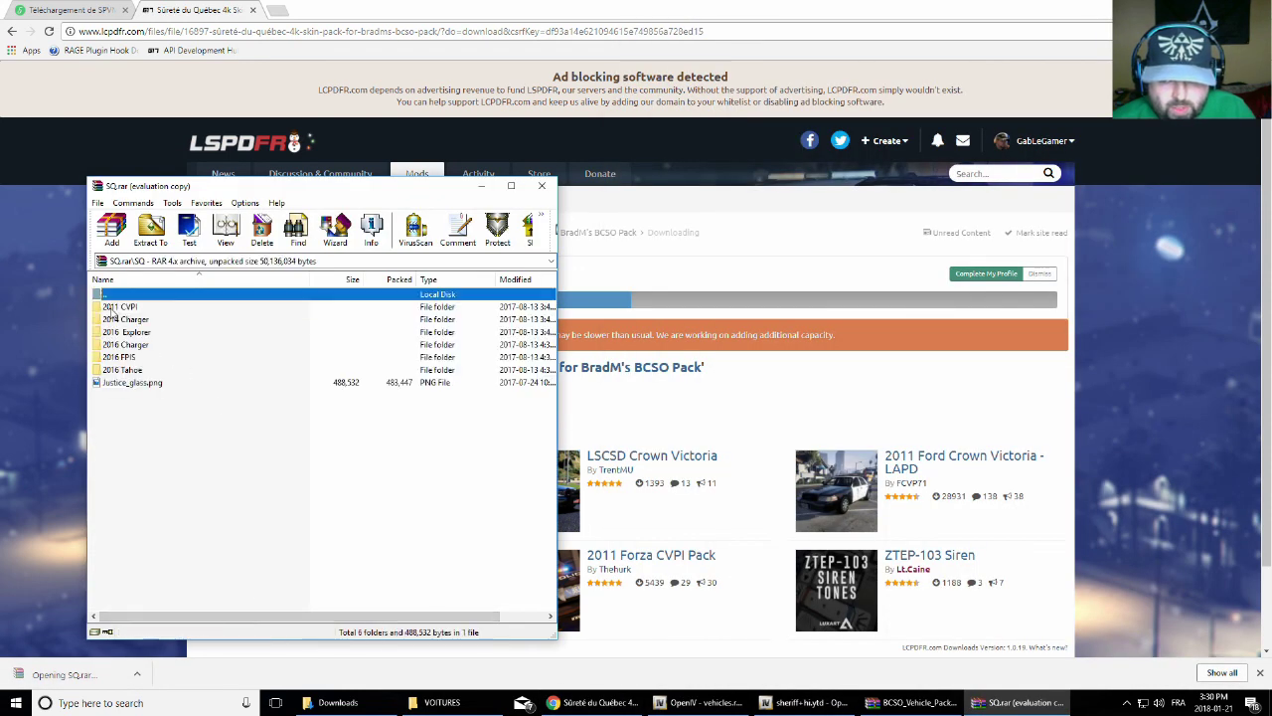
left_click(393, 417)
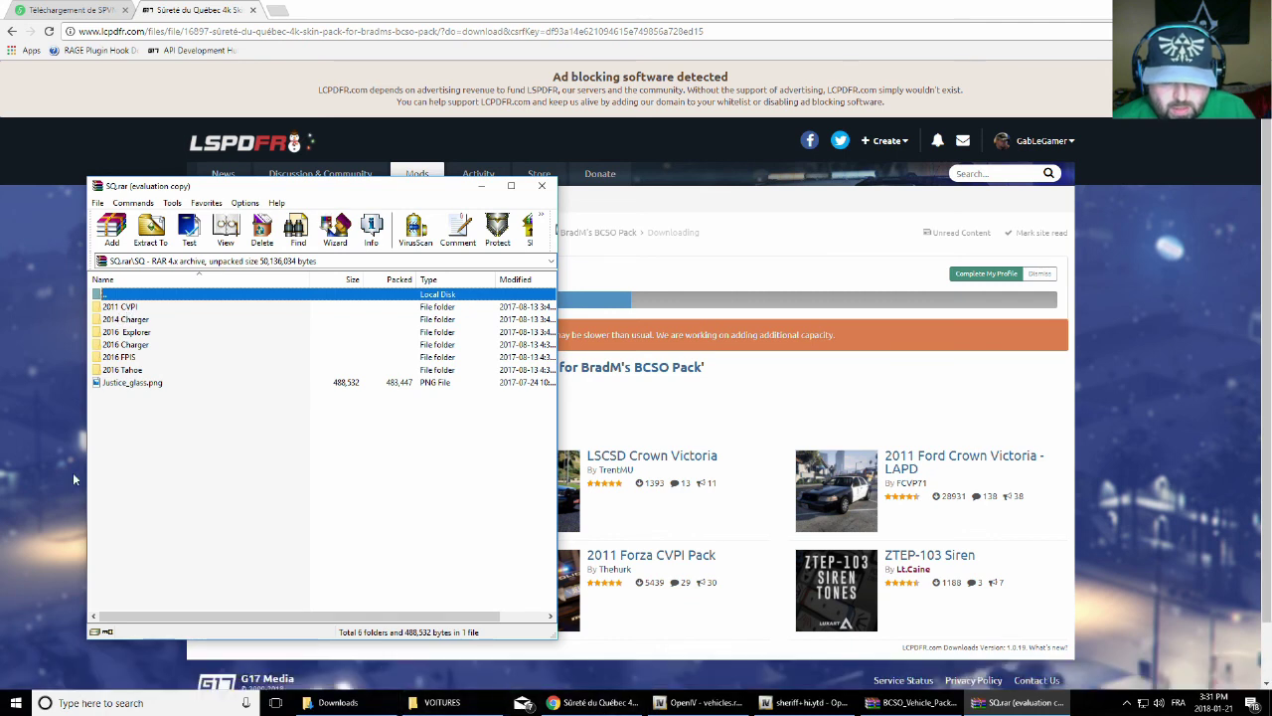
double_click(121, 306)
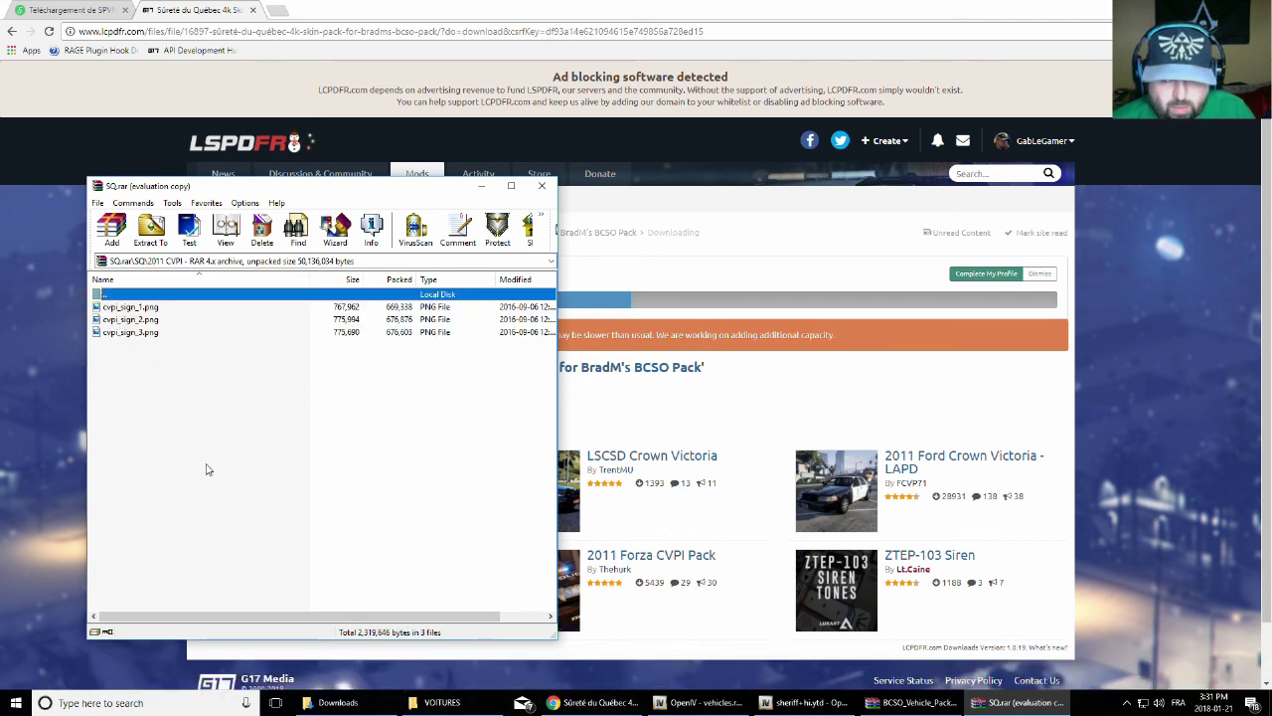
Import cvpi_sign_1.png, cvpi_sign_2.png and cvpi_sign_3.png into sheriff+hi.ytd with automatic MipMaps and texture format, and save it
left_click(130, 308)
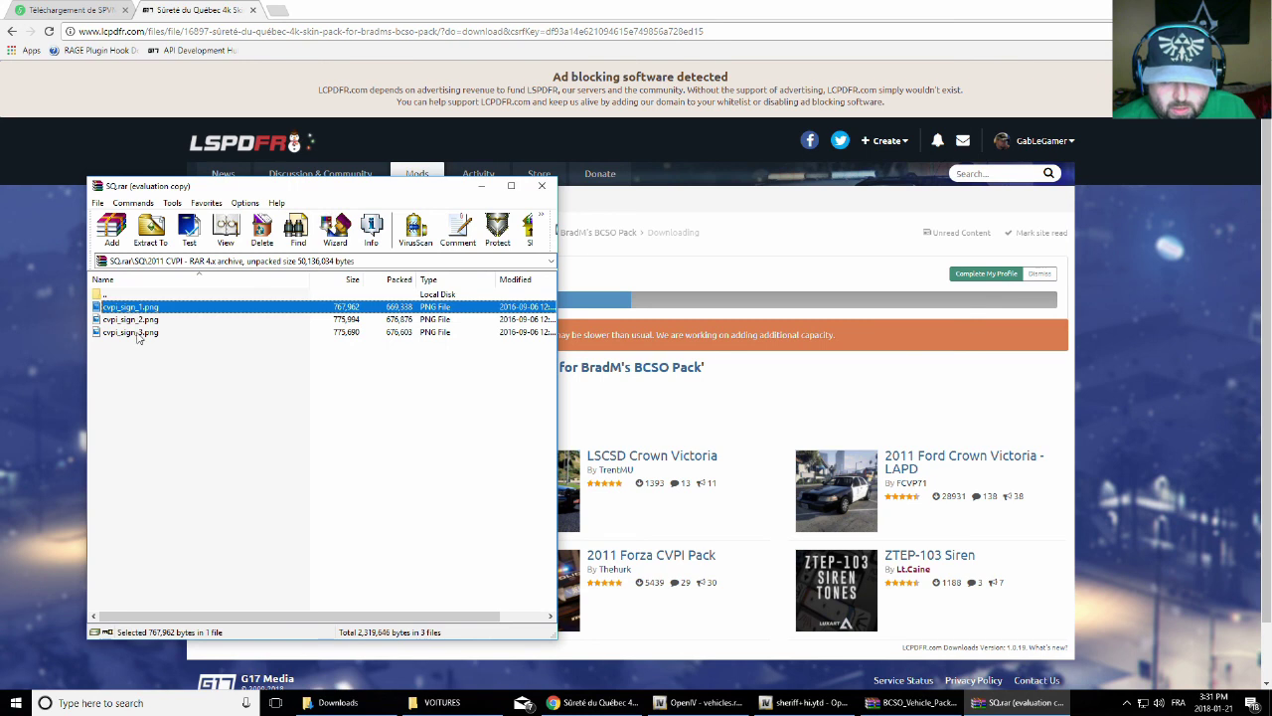
left_click(136, 333, "shift")
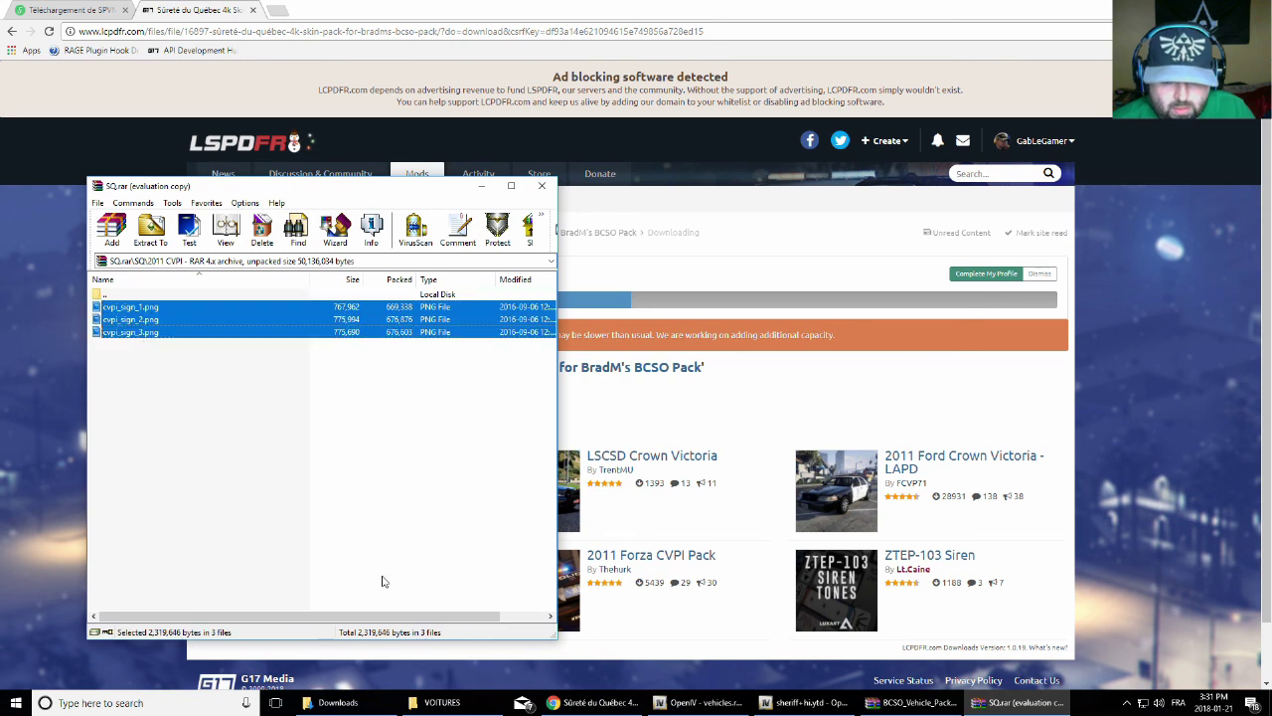
left_click(840, 705)
left_click_drag(148, 310, 823, 474)
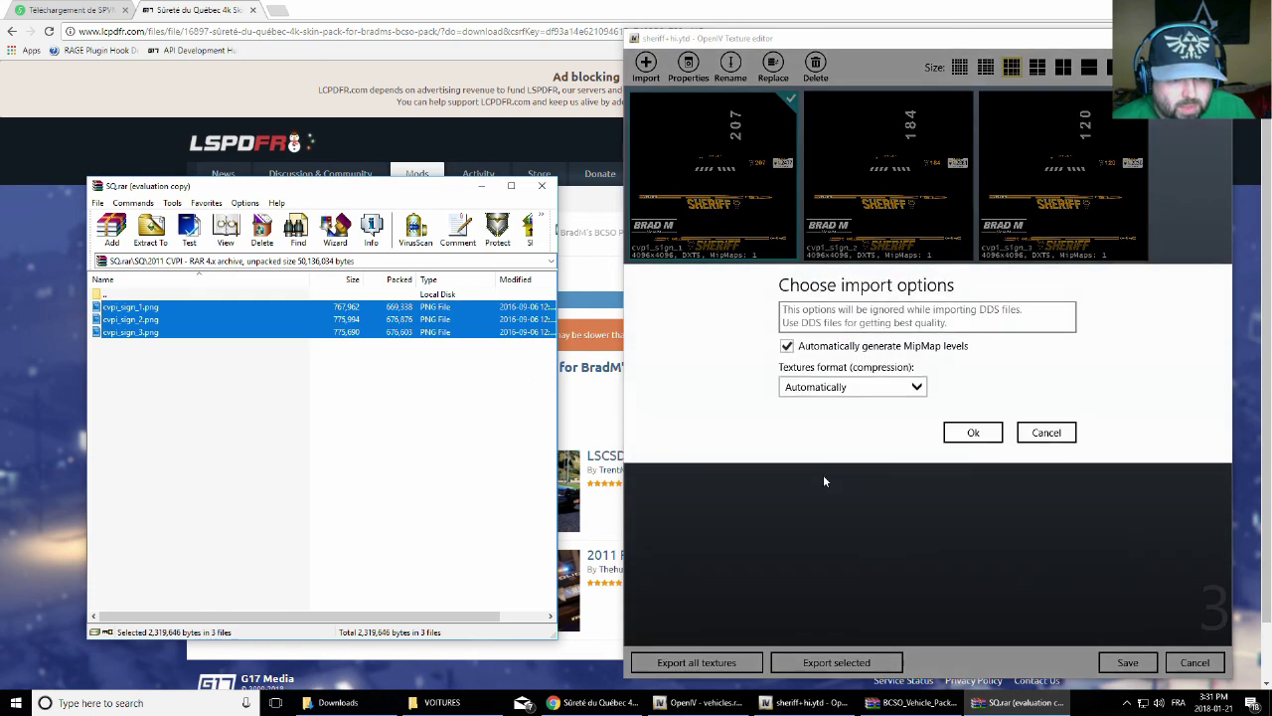
left_click(945, 437)
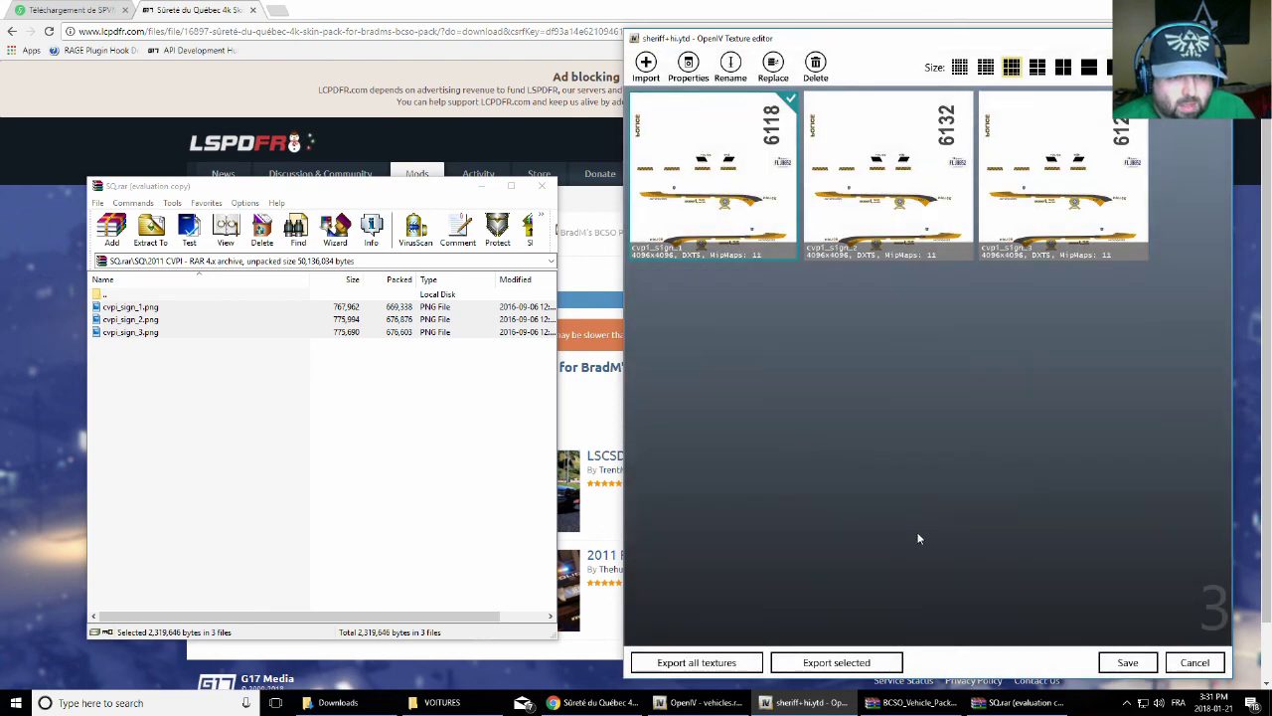
left_click(1124, 662)
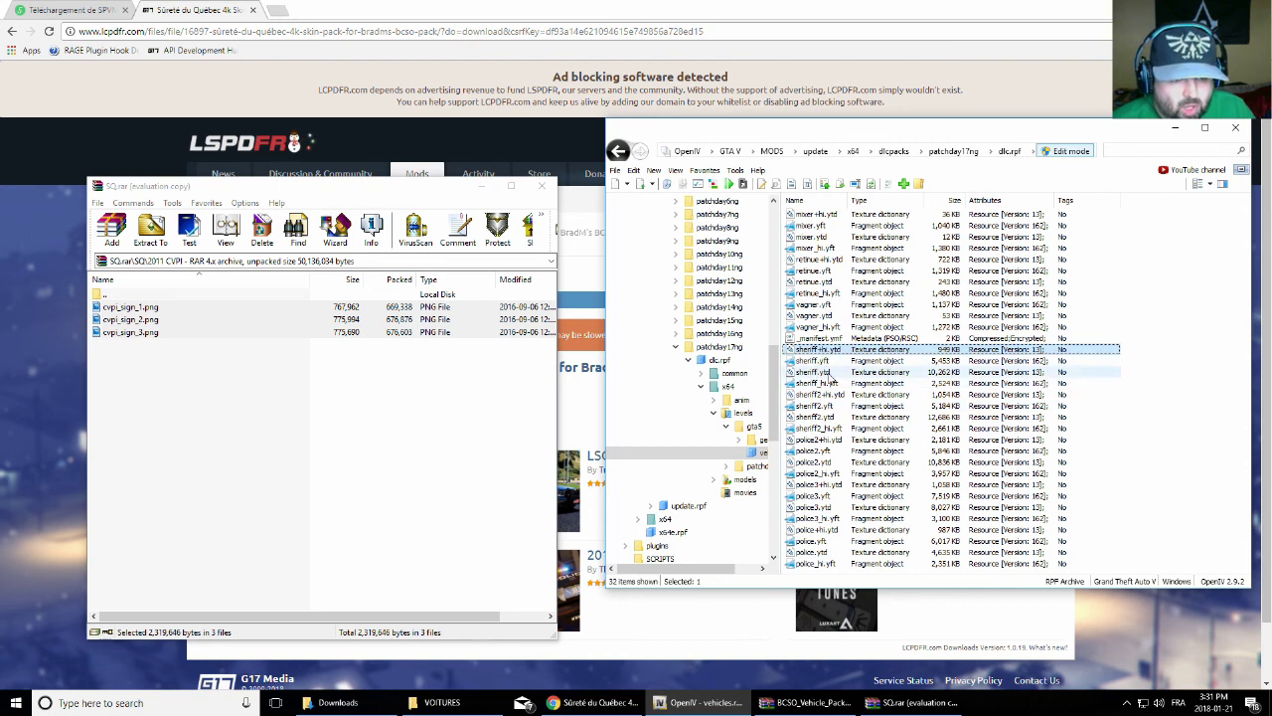
Replace the three cvpi_sign textures in sheriff.ytd with the 2011 CVPI PNG files, check the new liveries and save
double_click(801, 375)
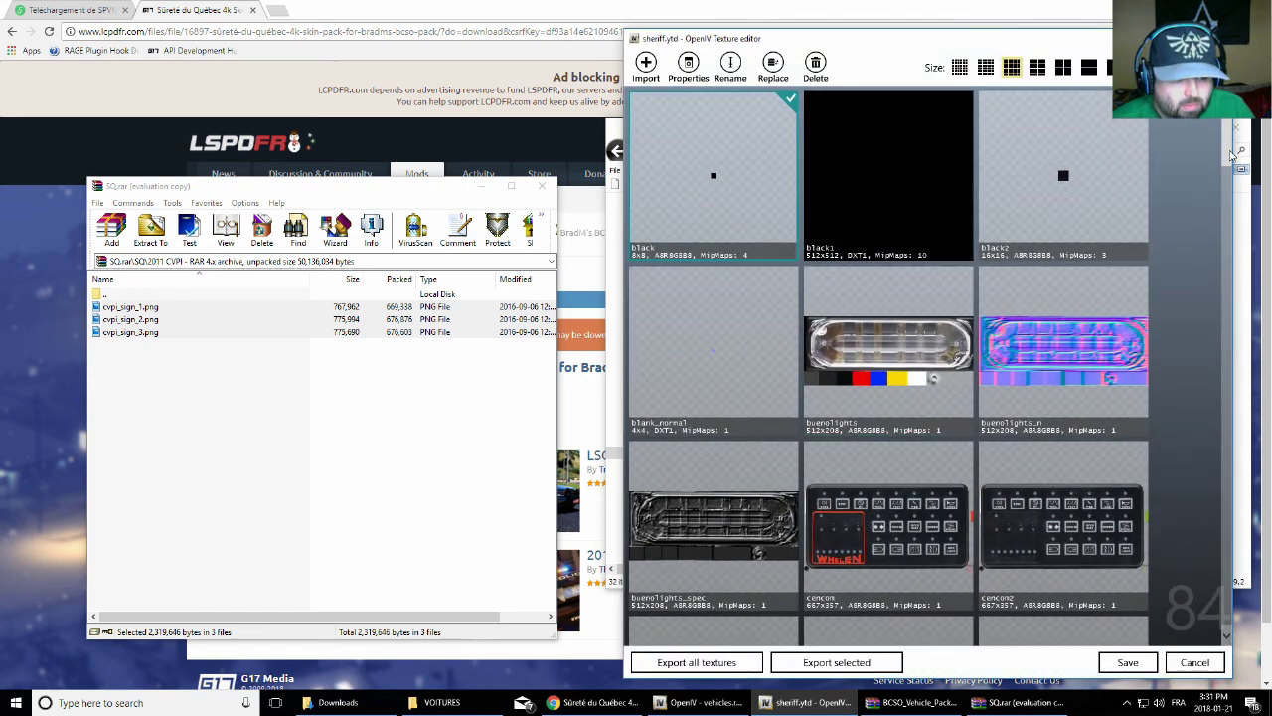
left_click_drag(1230, 164, 1229, 252)
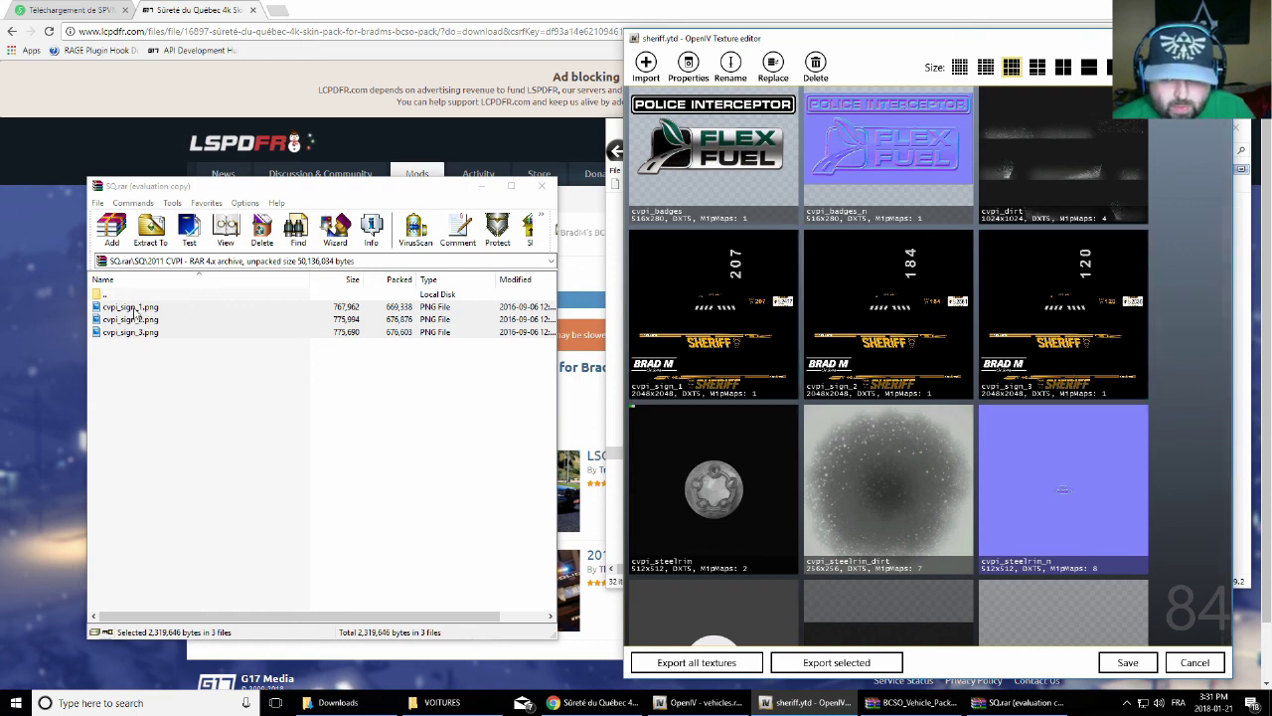
left_click_drag(125, 312, 1203, 396)
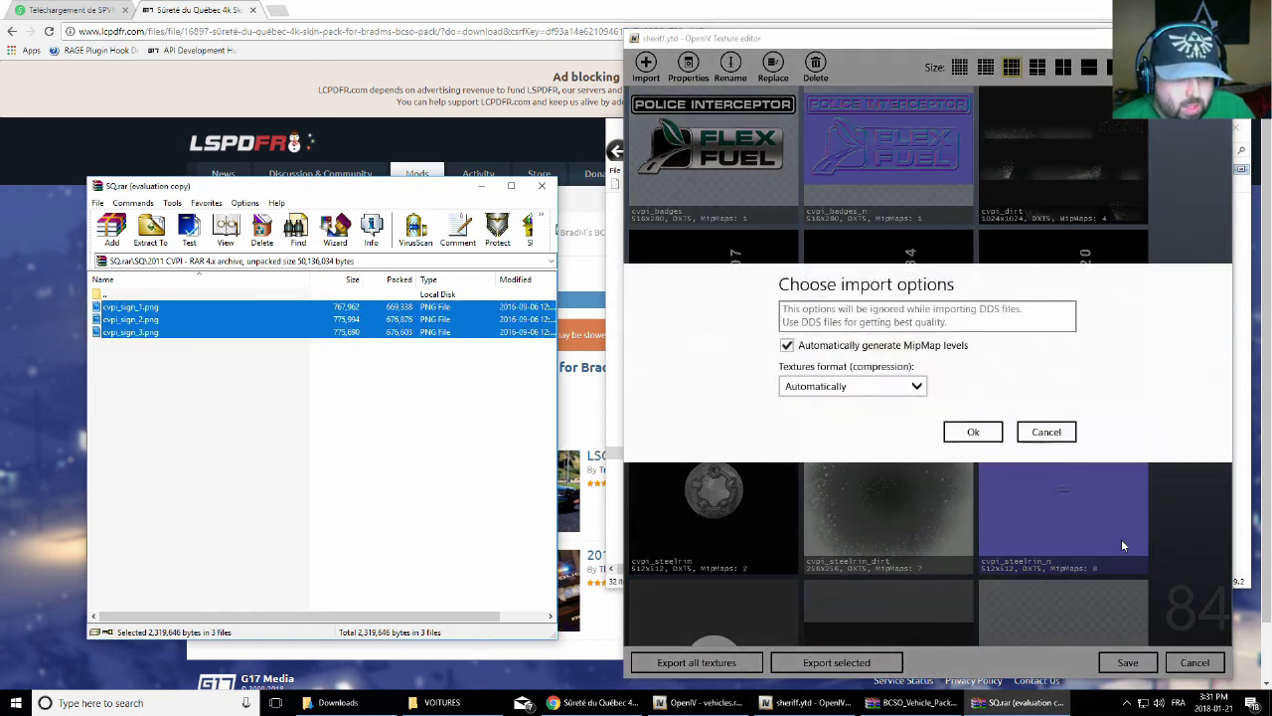
left_click(975, 434)
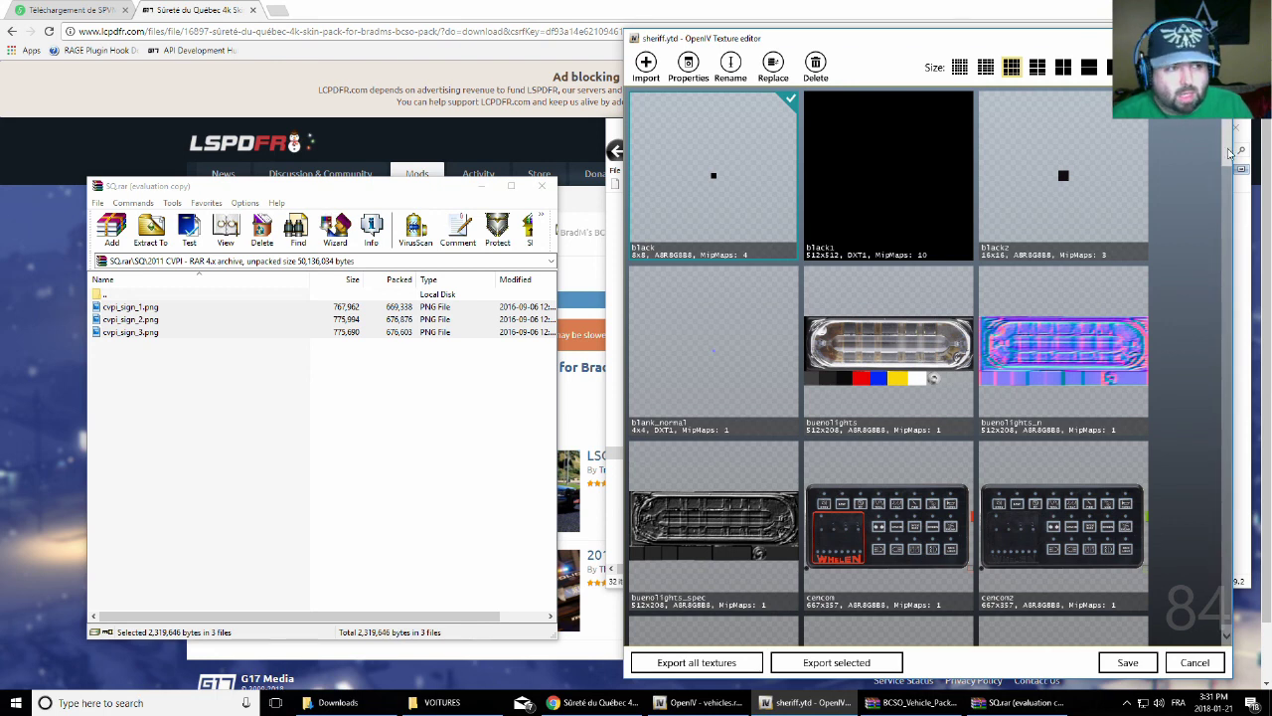
left_click_drag(1230, 151, 1224, 254)
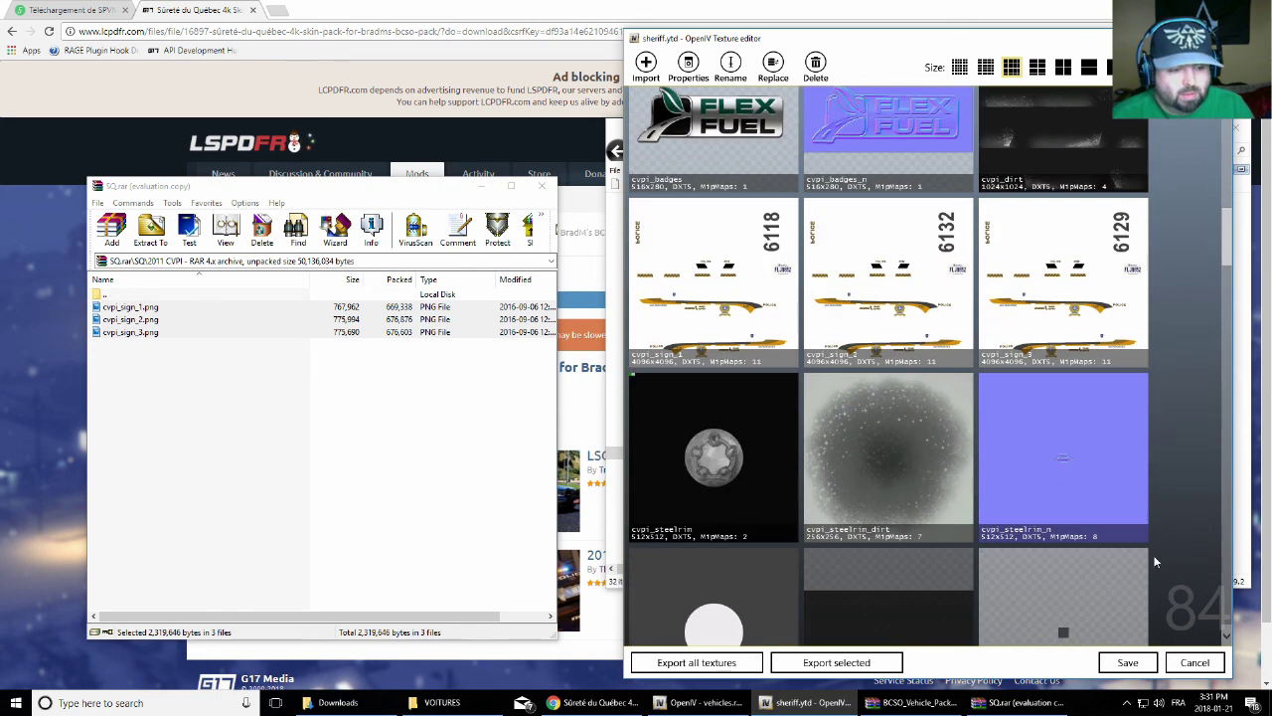
left_click(1128, 662)
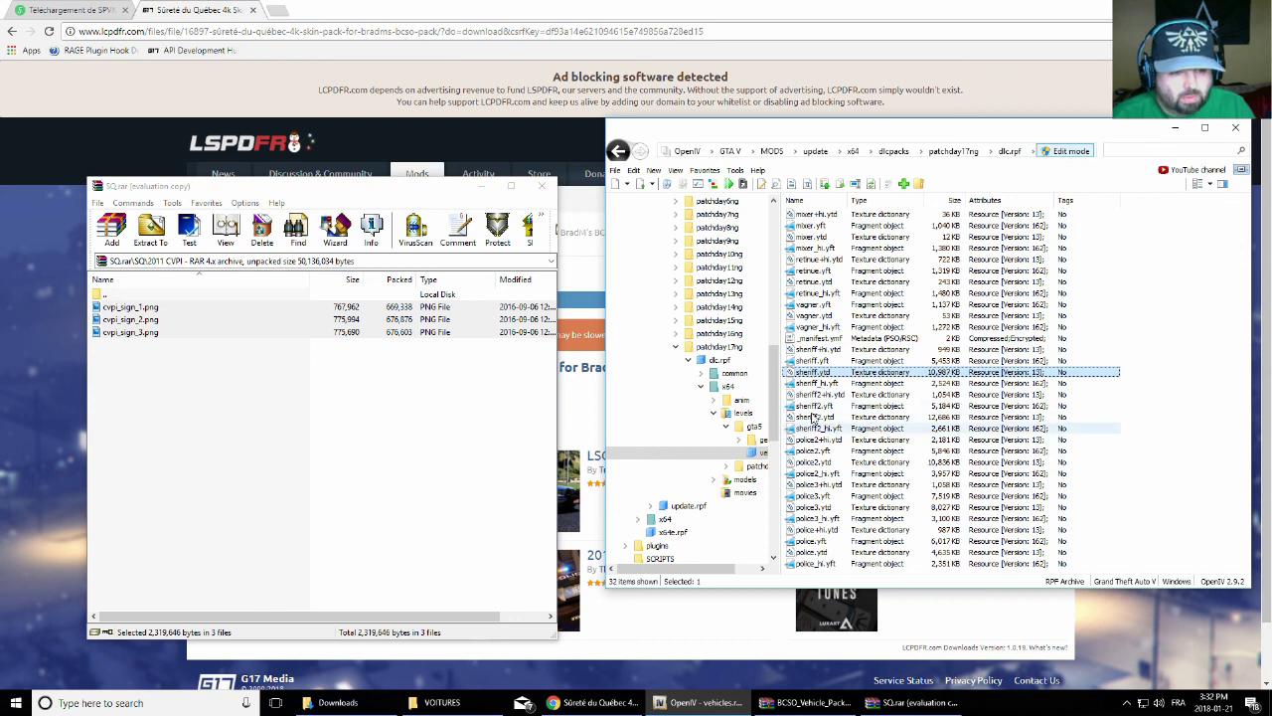
Preview sheriff.yft in the model viewer, inspect the livery on the car and close the viewer
double_click(812, 361)
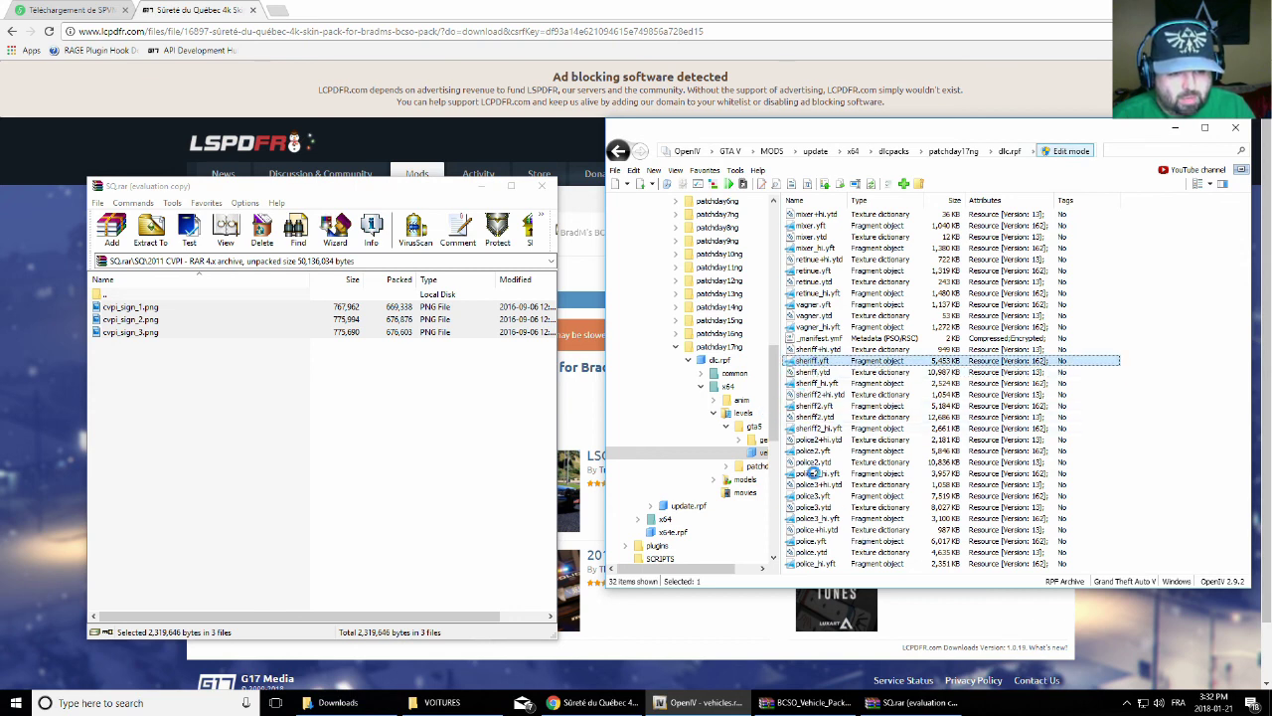
left_click_drag(870, 462, 1016, 408)
left_click_drag(1088, 115, 970, 115)
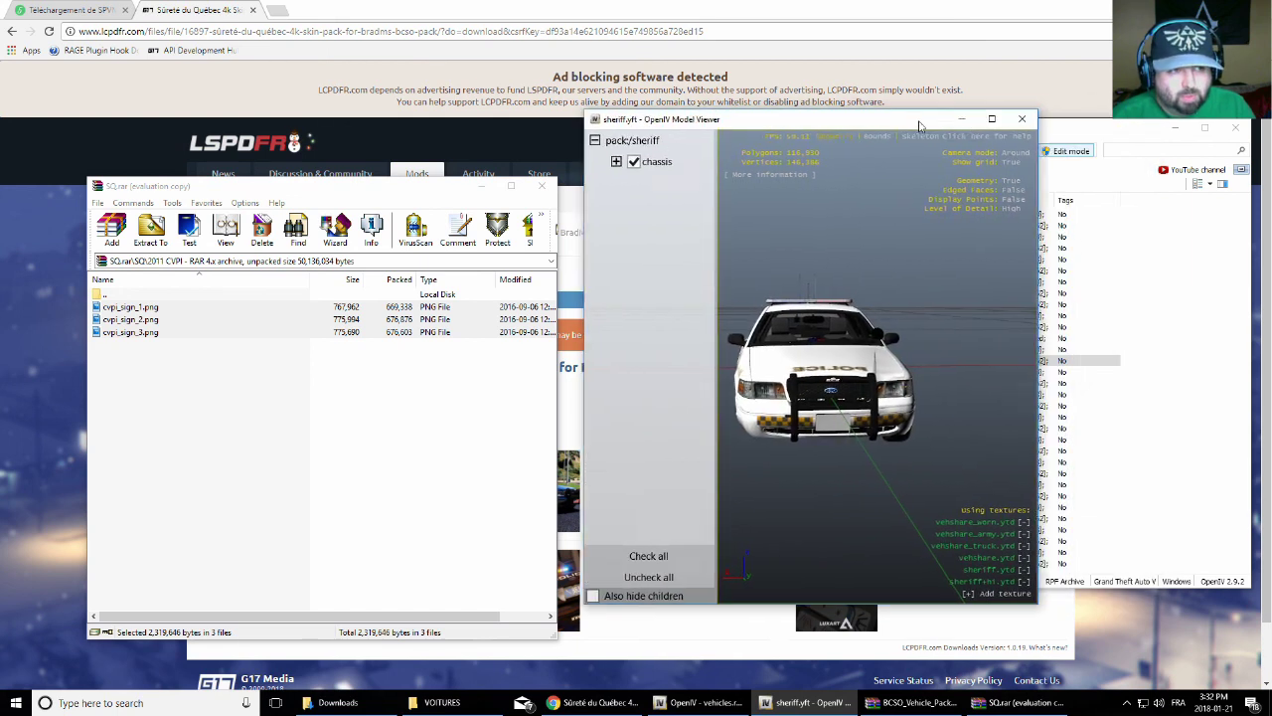
left_click(990, 115)
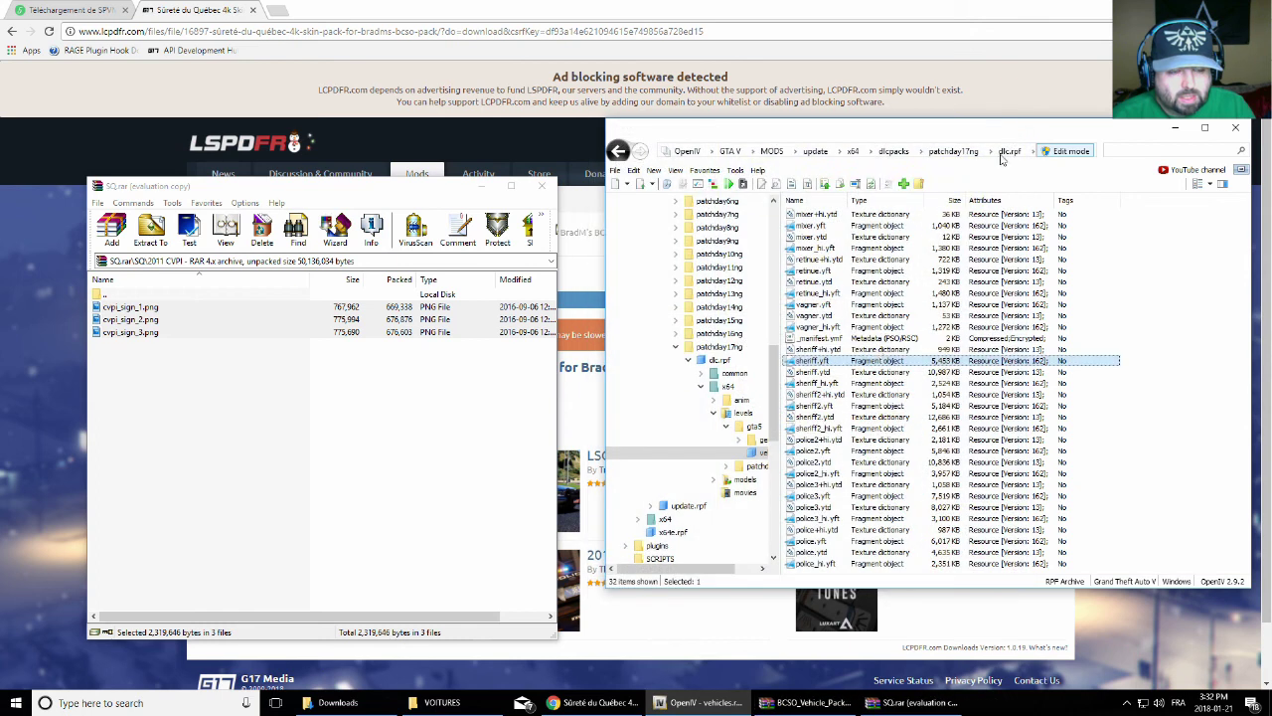
Import exp_sign_1.png to exp_sign_4.png from the archive's 2016 Explorer folder into sheriff2+hi.ytd and save it
double_click(817, 396)
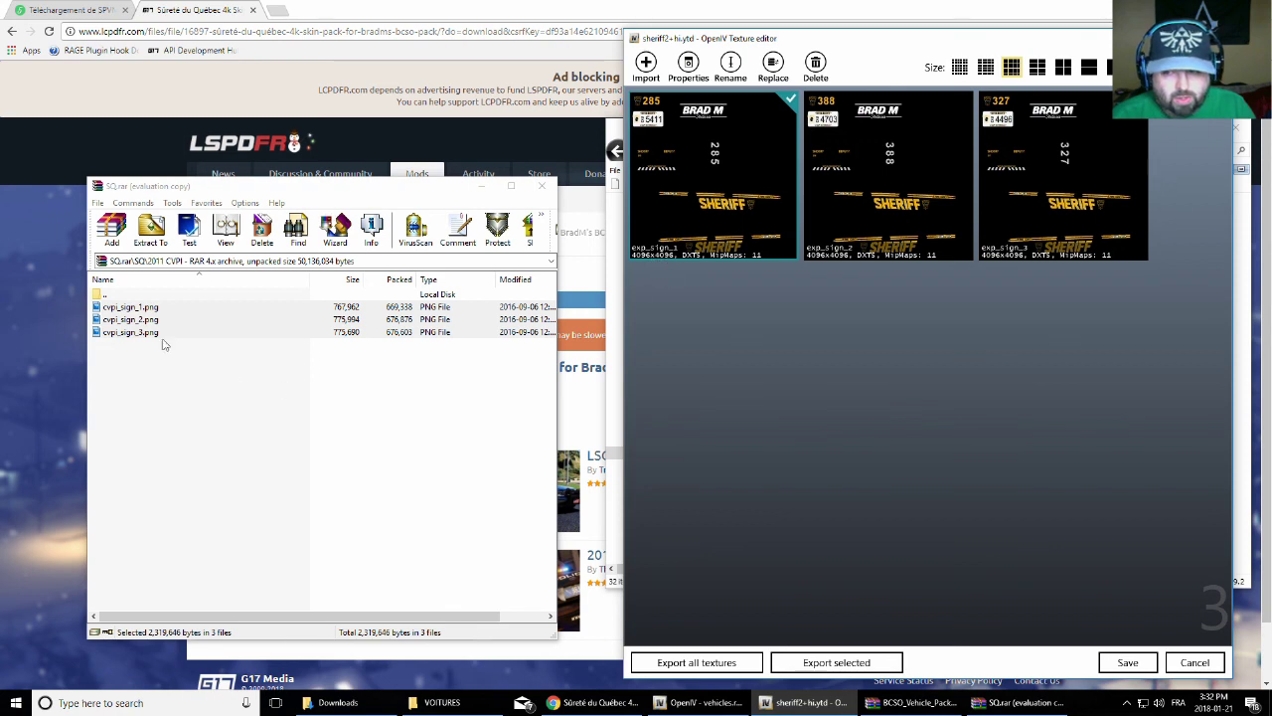
left_click(105, 298)
double_click(108, 297)
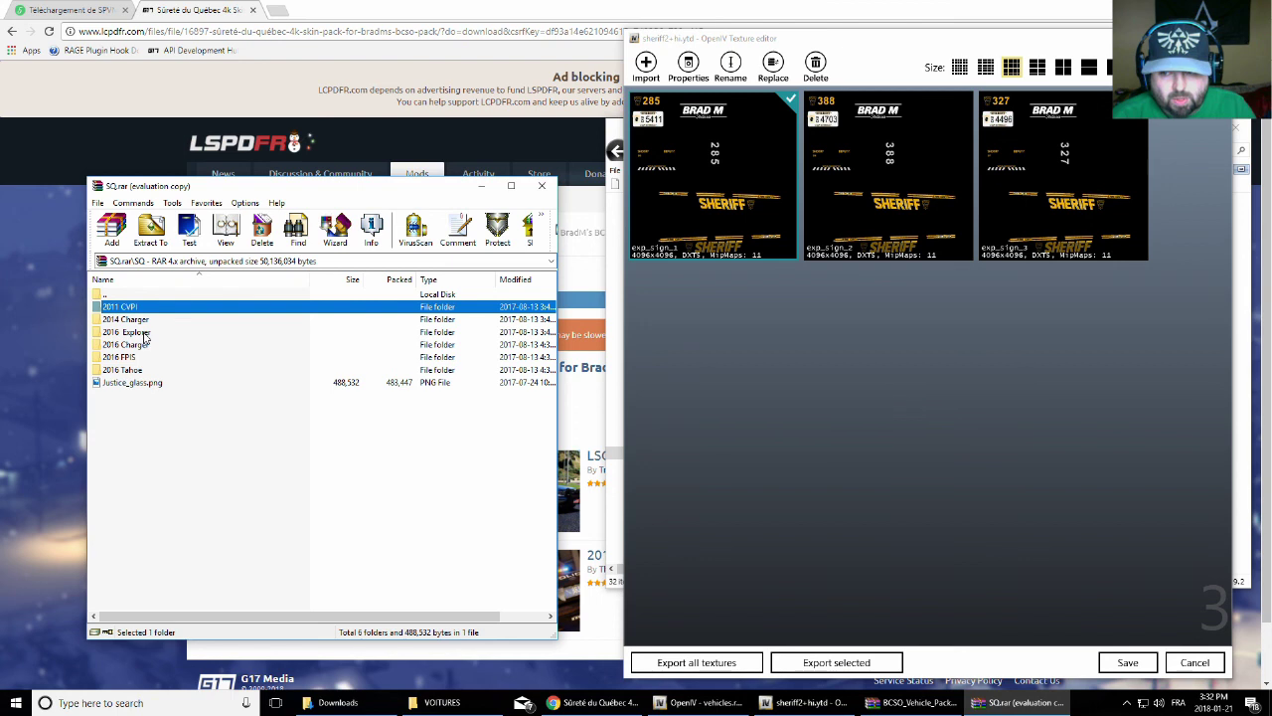
double_click(145, 334)
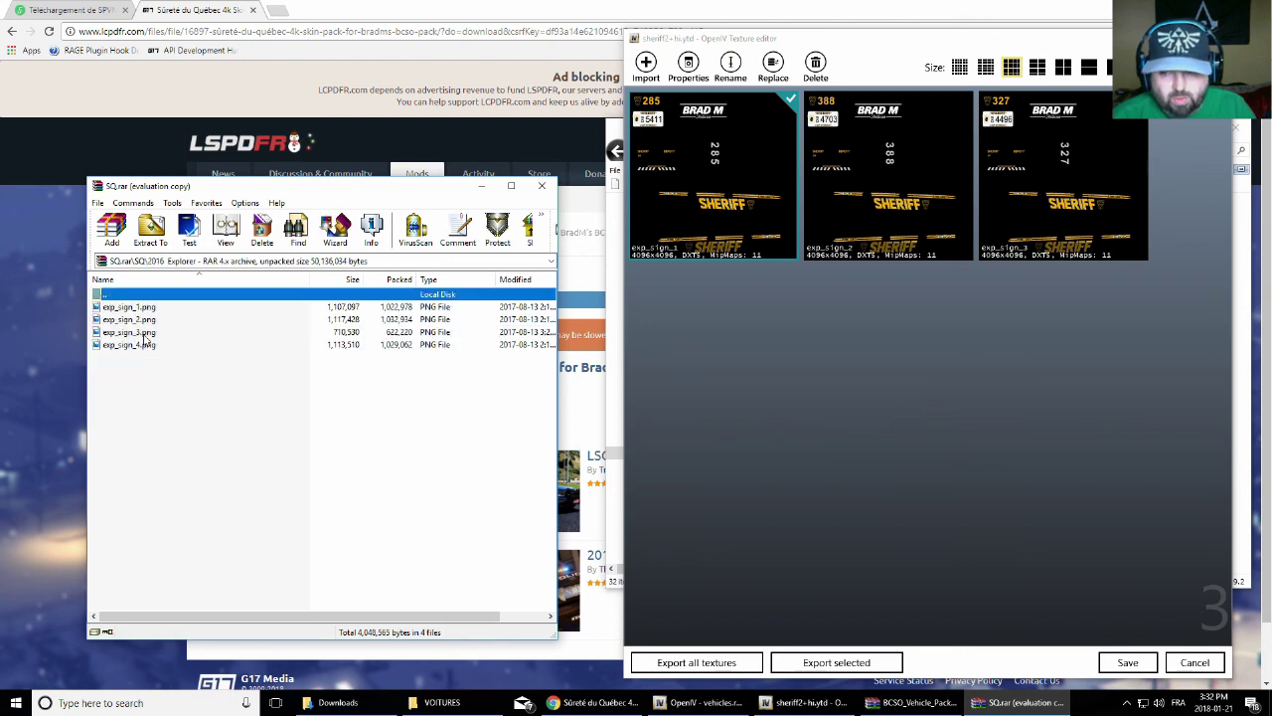
left_click_drag(145, 396, 842, 441)
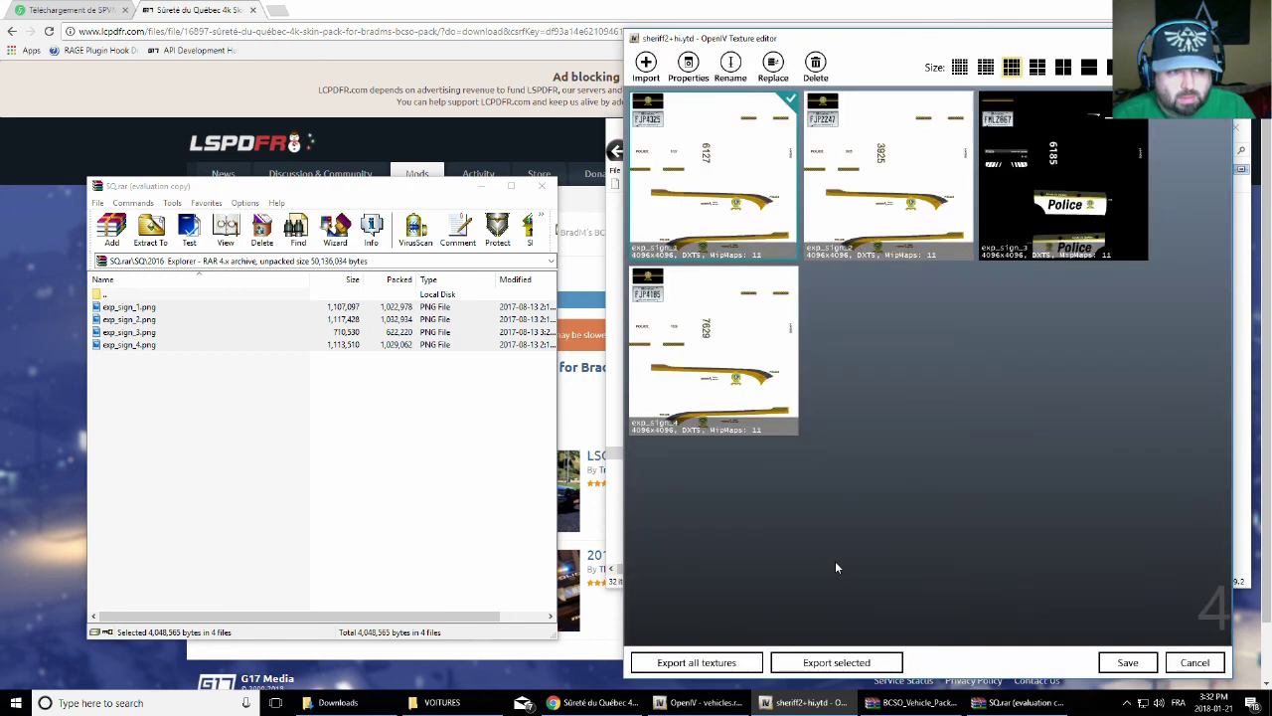
left_click(1105, 660)
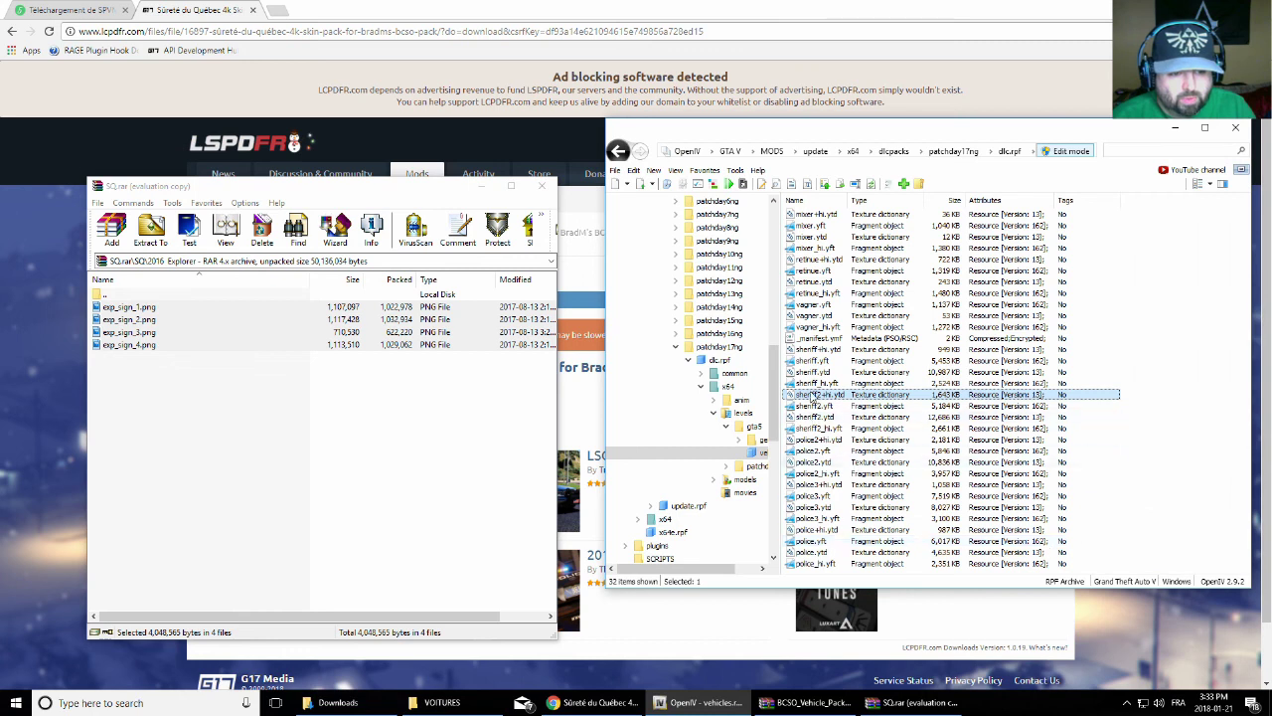
Import the four 2016 Explorer exp_sign PNG files into sheriff2.ytd with automatic MipMaps and texture format, and save it
left_click(812, 418)
double_click(812, 418)
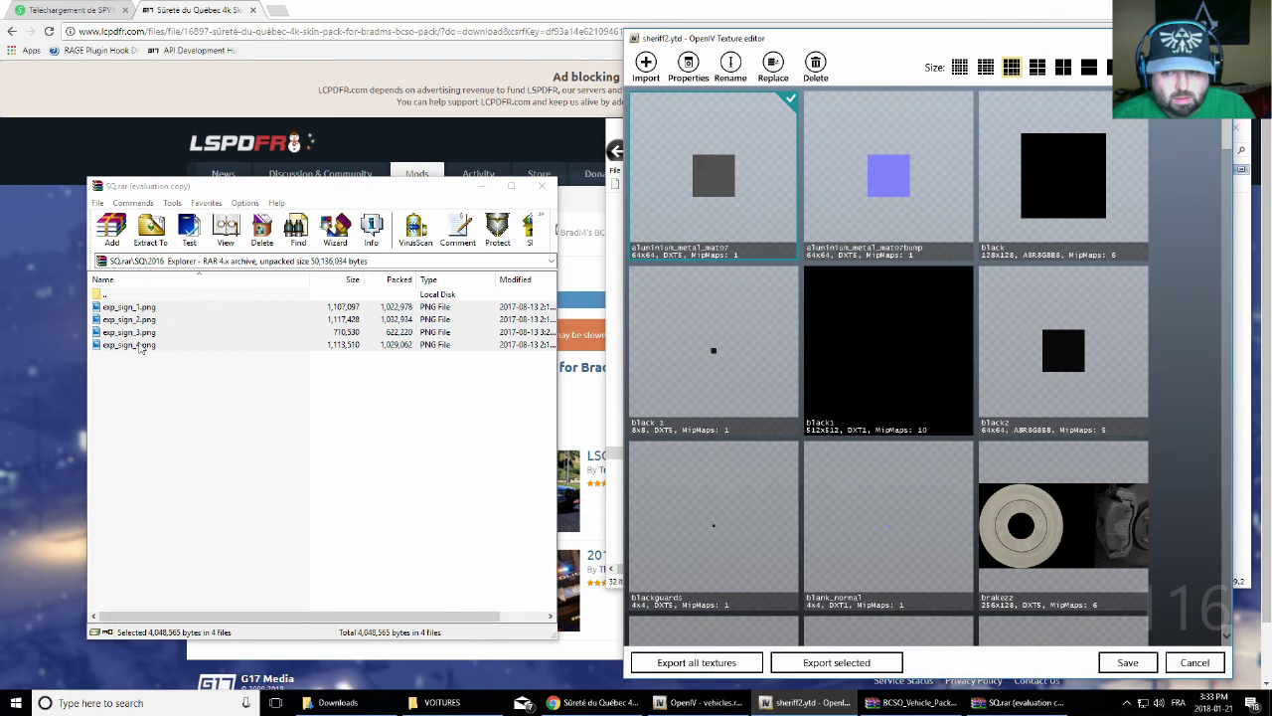
left_click_drag(168, 310, 1124, 500)
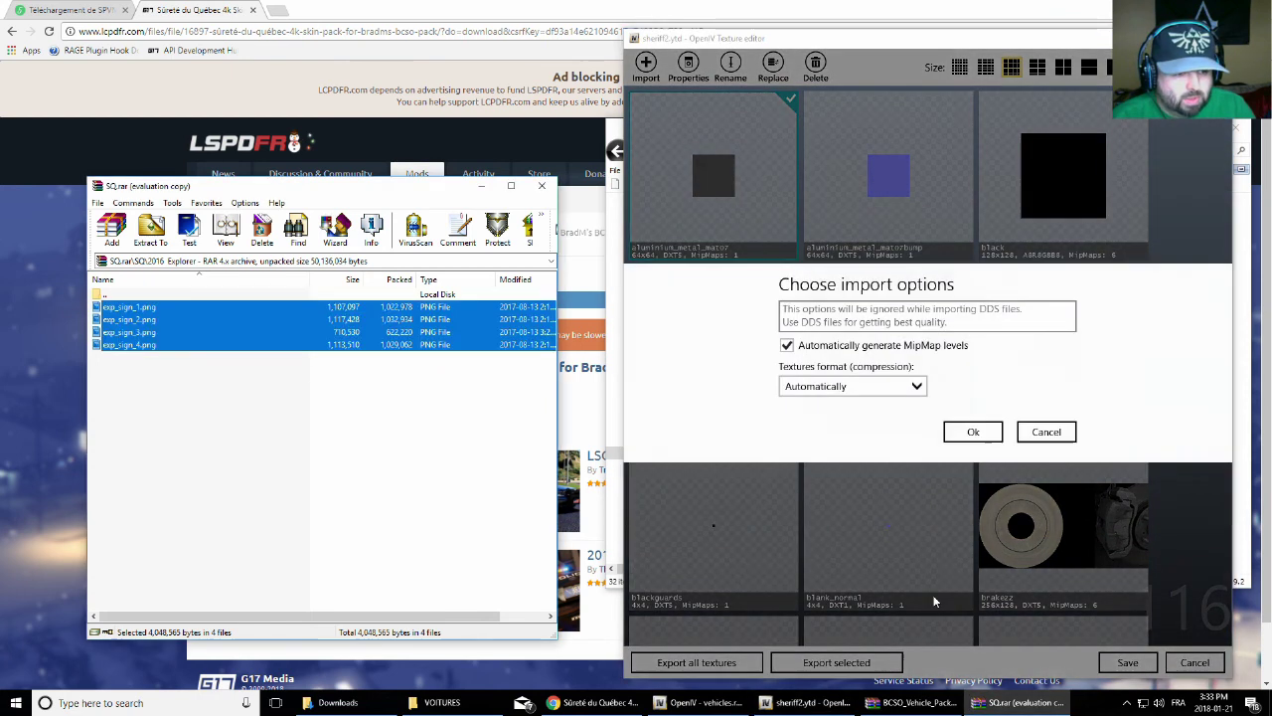
left_click(976, 436)
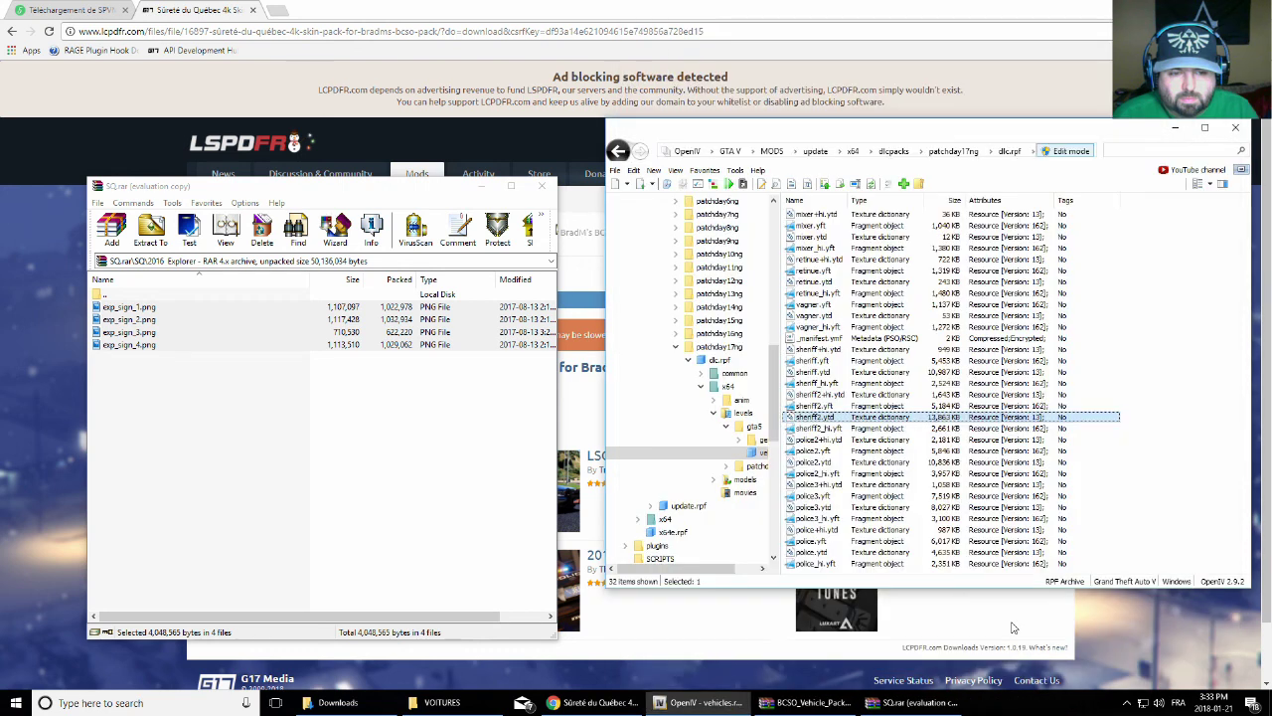
Preview sheriff2.yft in the model viewer, inspect the Explorer's livery and close the viewer
left_click(826, 407)
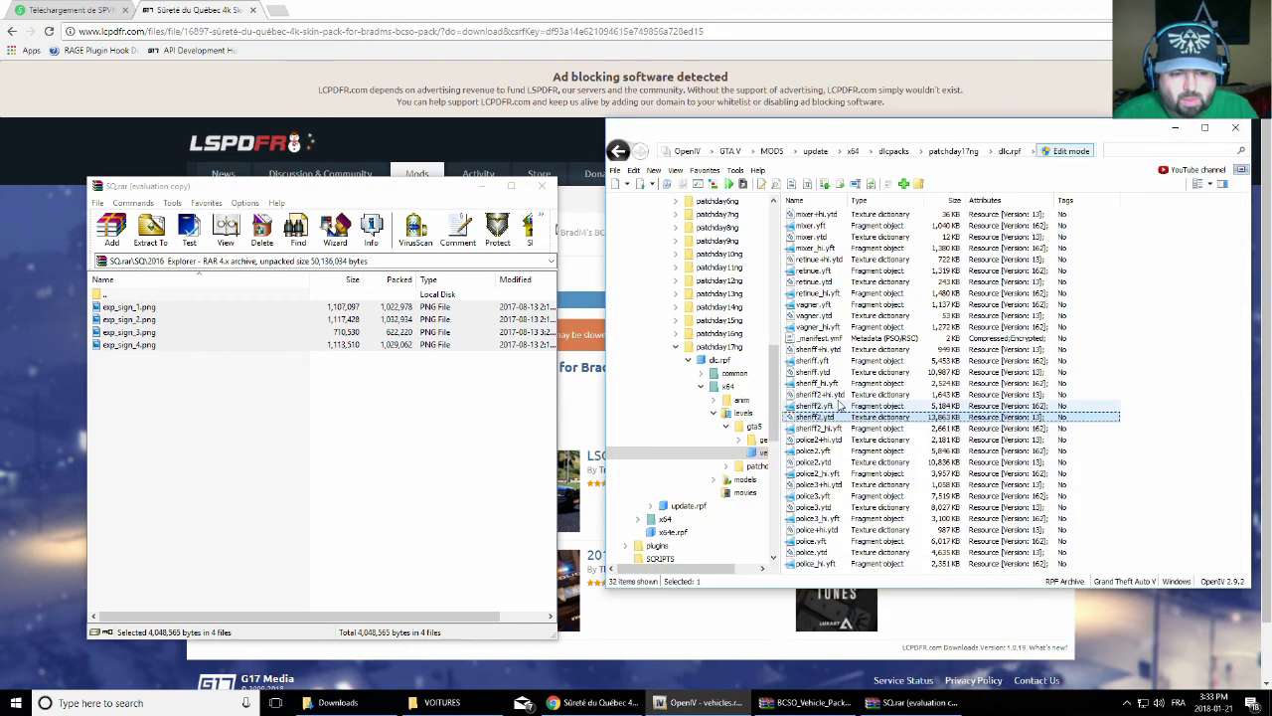
double_click(799, 408)
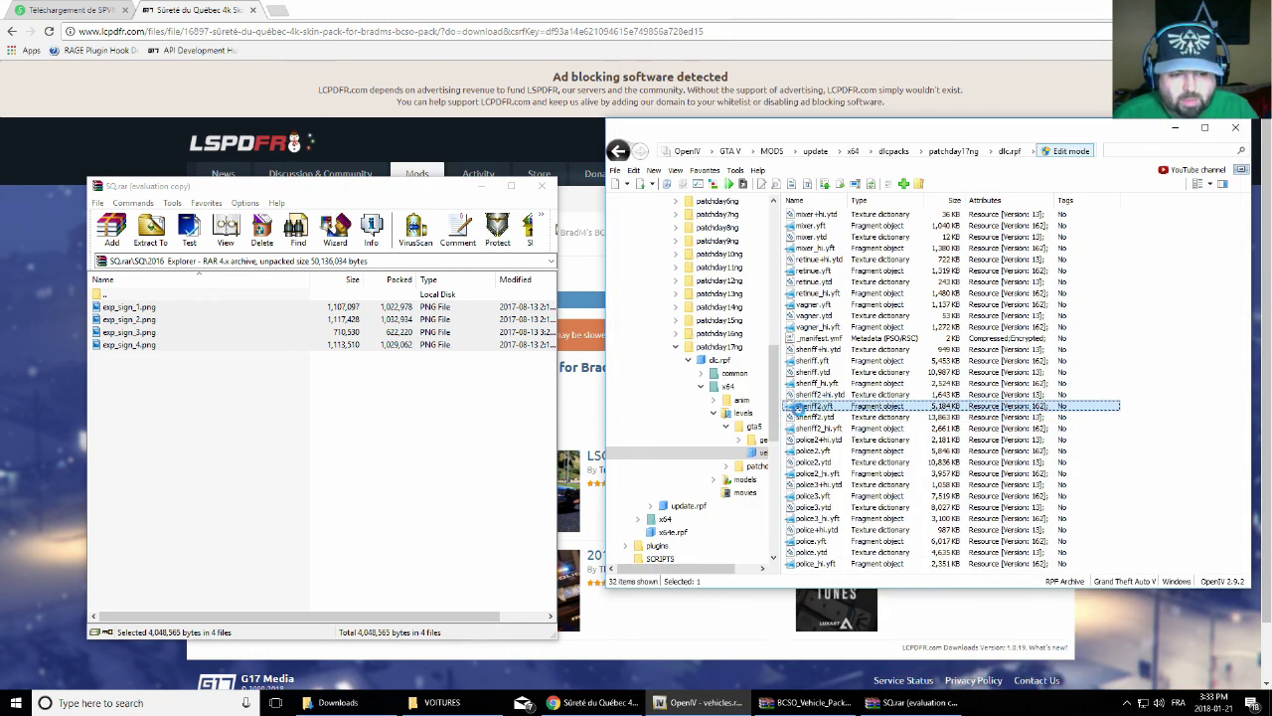
left_click_drag(1099, 379, 867, 391)
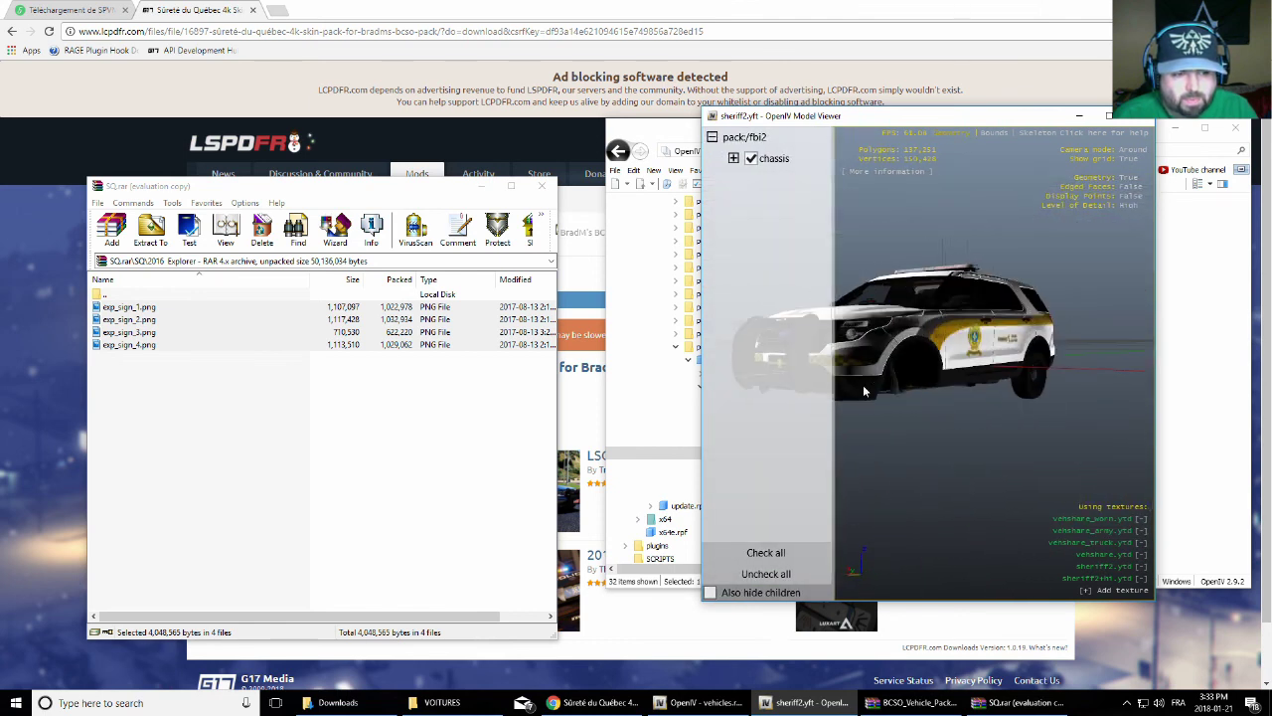
left_click_drag(1028, 110, 879, 114)
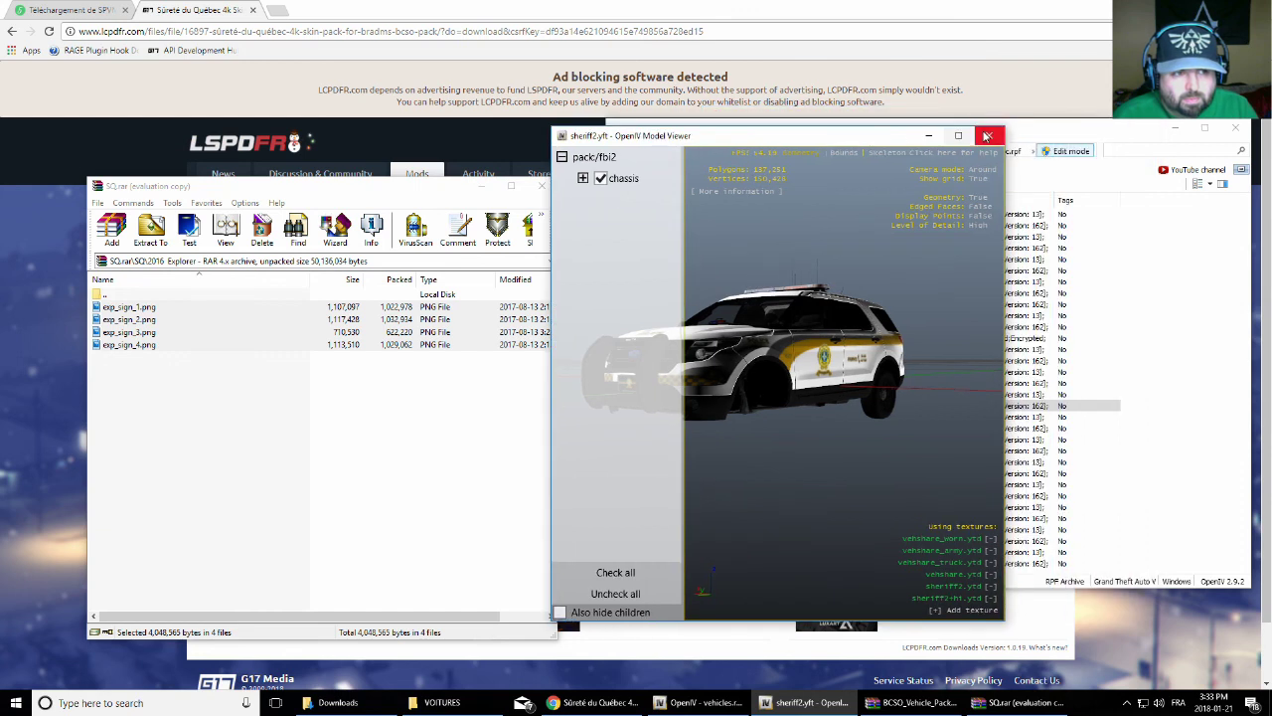
left_click(980, 133)
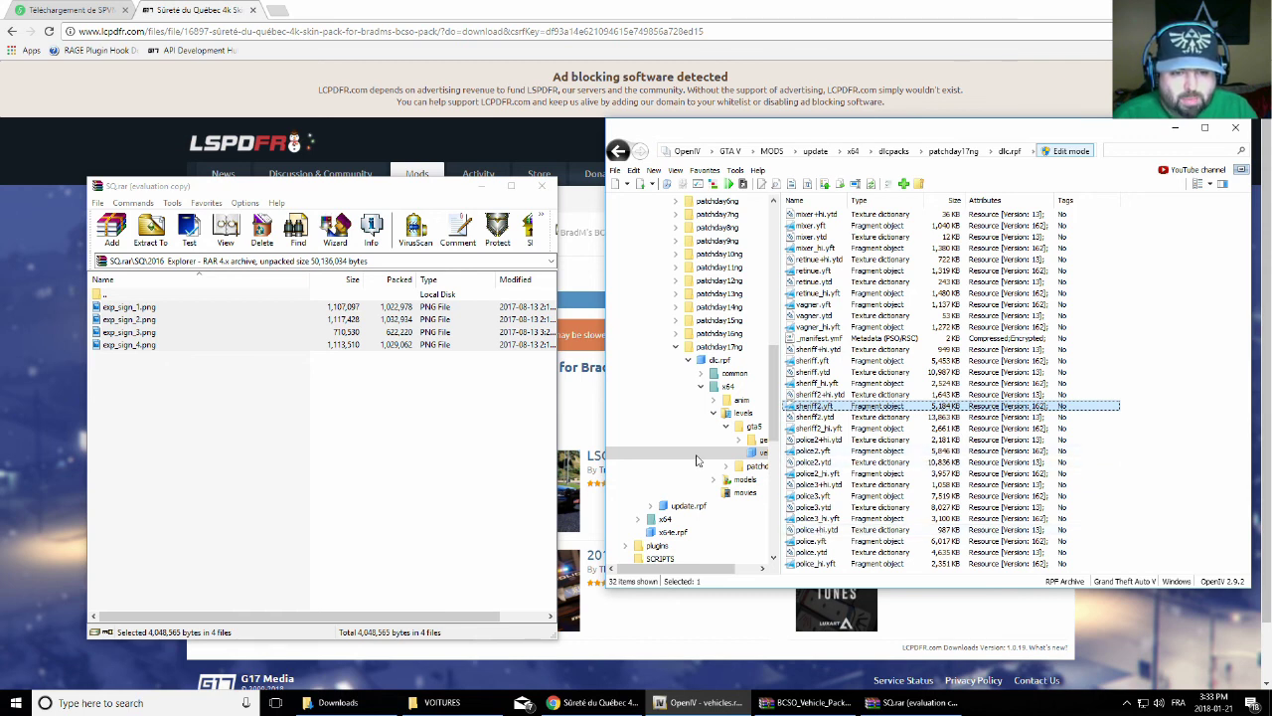
Search the mods folder for sheriff2 and select the sheriff2+hi.ytd result in patchday17ng to check its location
scroll(726, 338, "up", 3)
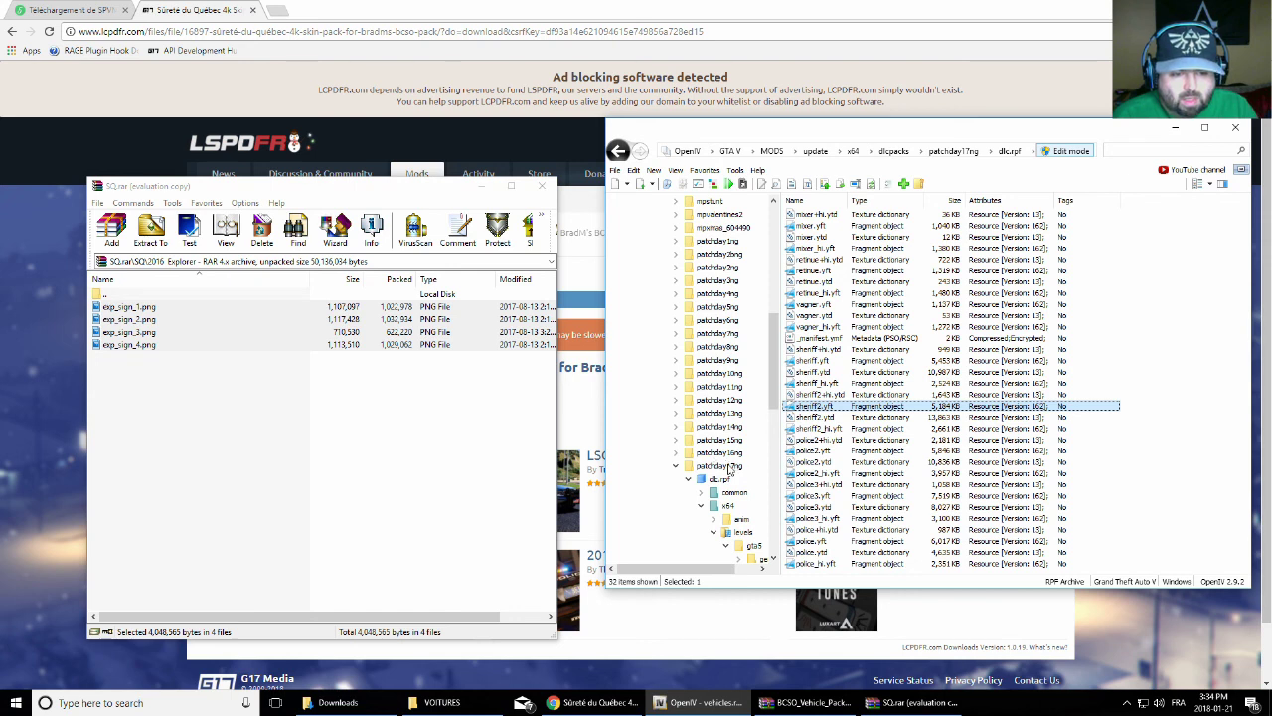
left_click(665, 186)
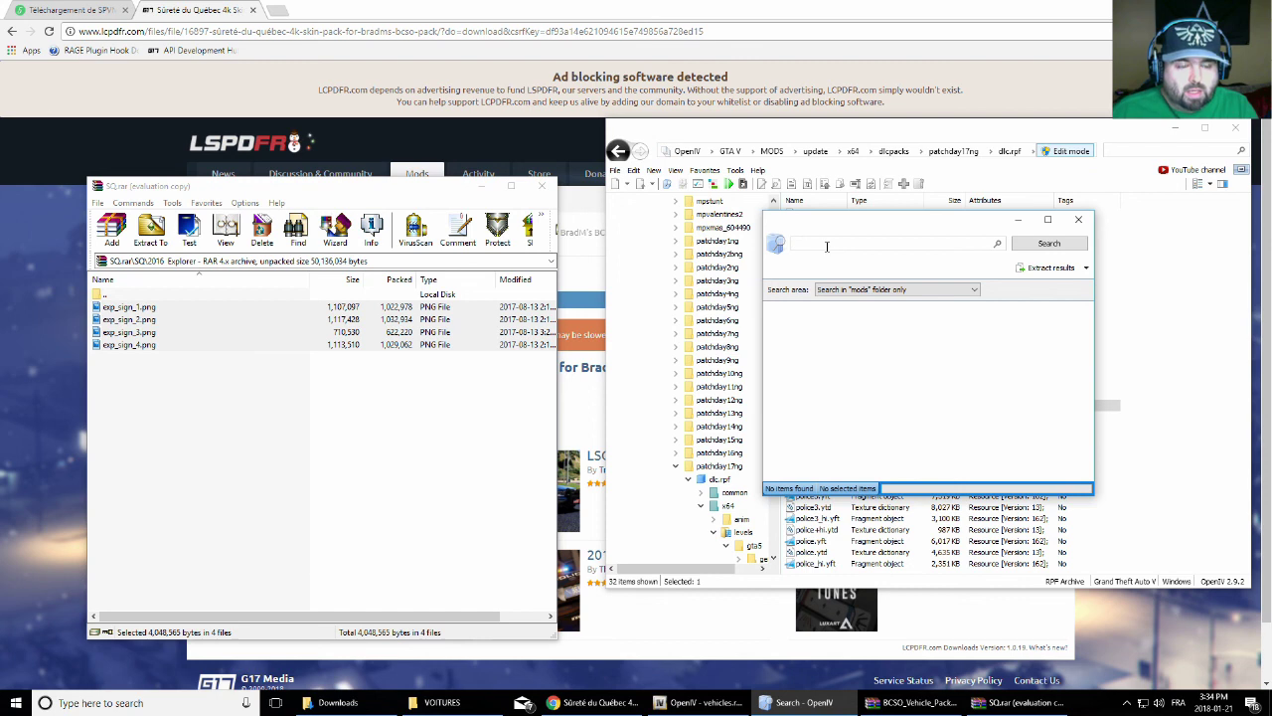
type("sh")
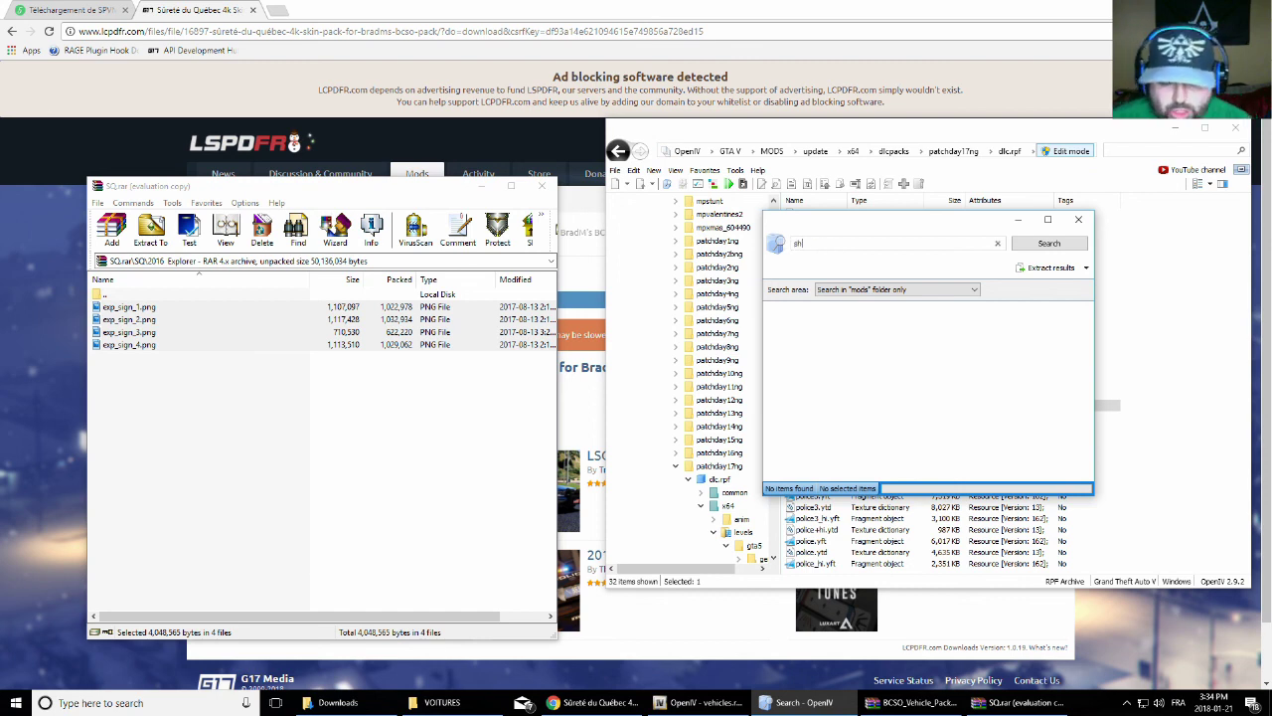
type("eriff2")
key("Return")
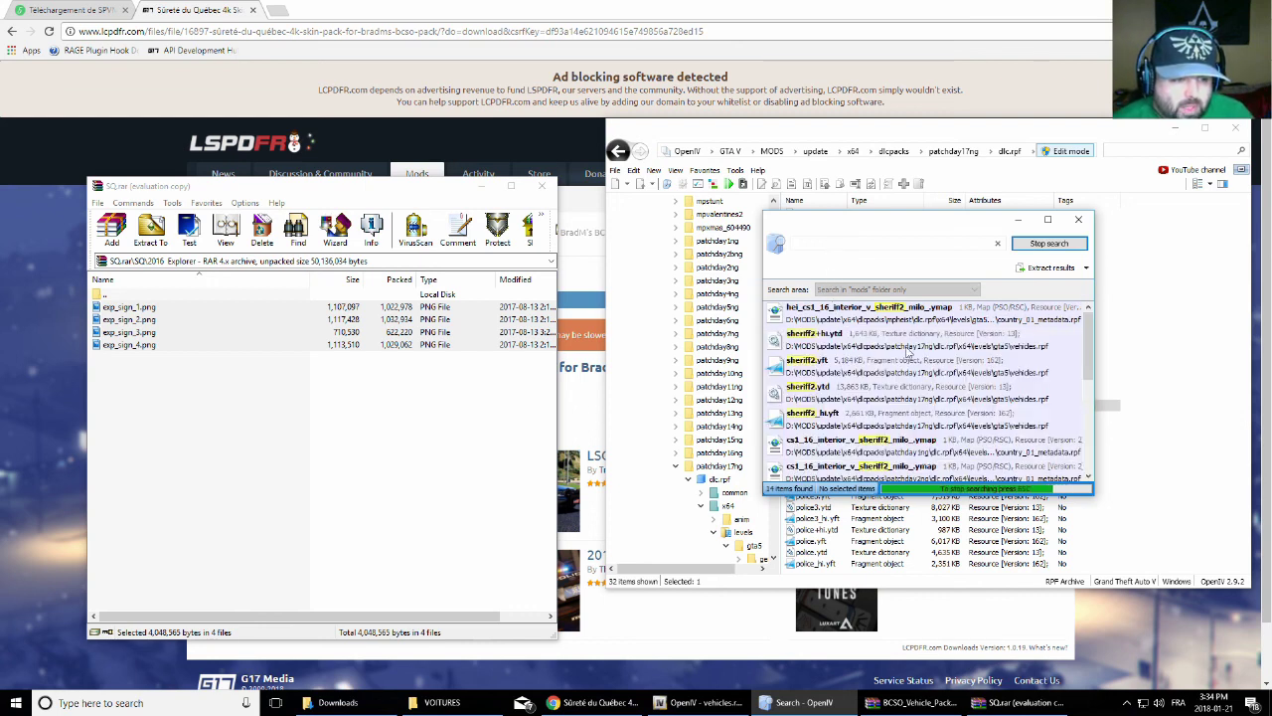
left_click(922, 352)
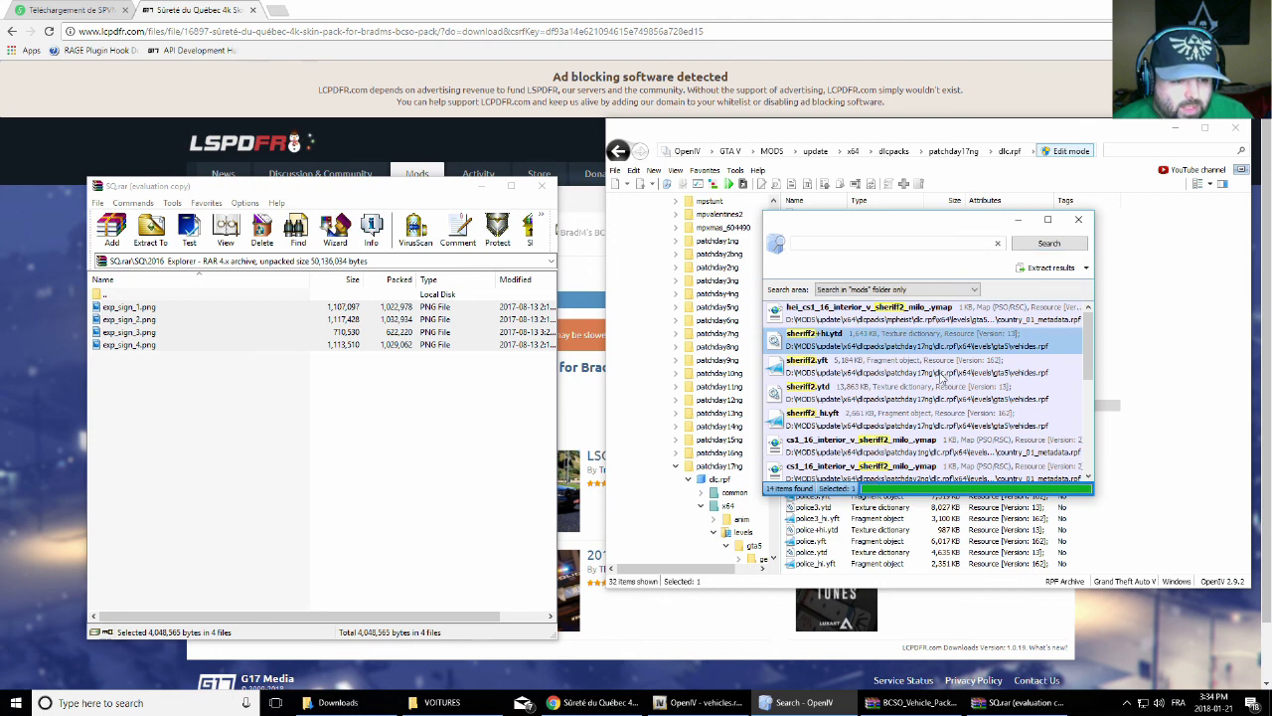
Review the sheriff2 search results and select the sheriff2+hi.ytd entry in patchday3ng to check its location
scroll(940, 376, "down", 2)
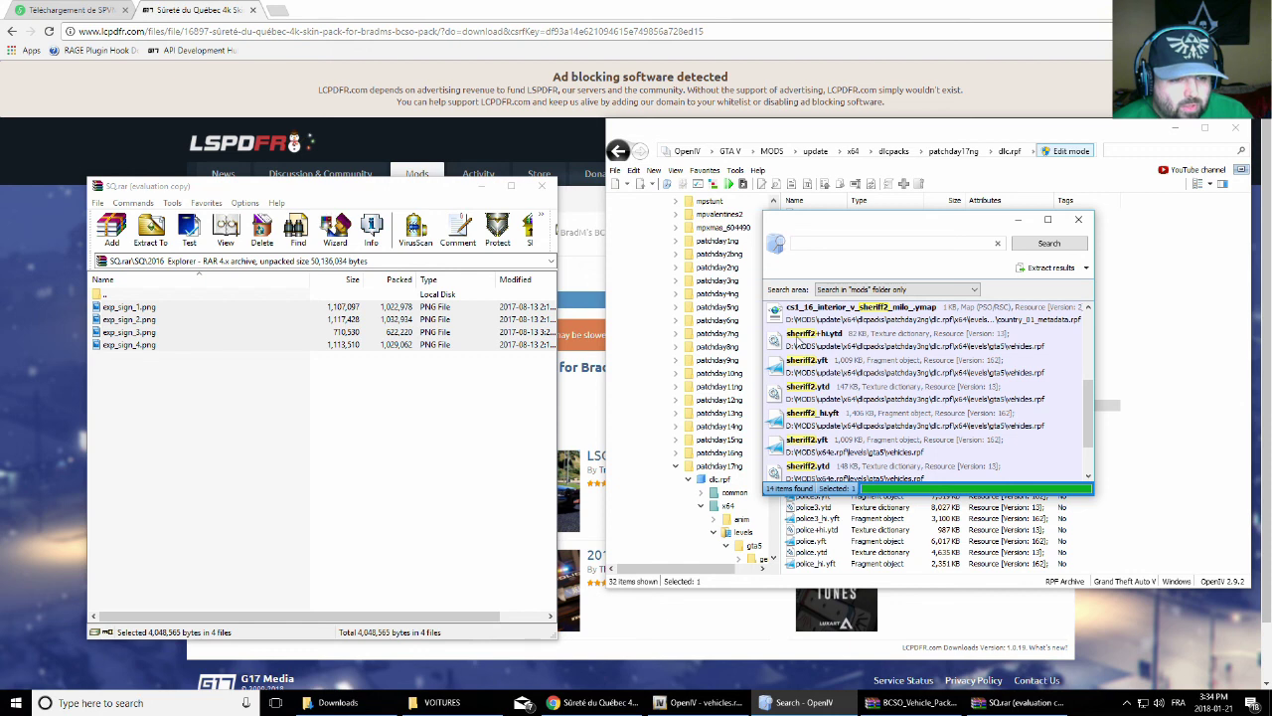
left_click(896, 350)
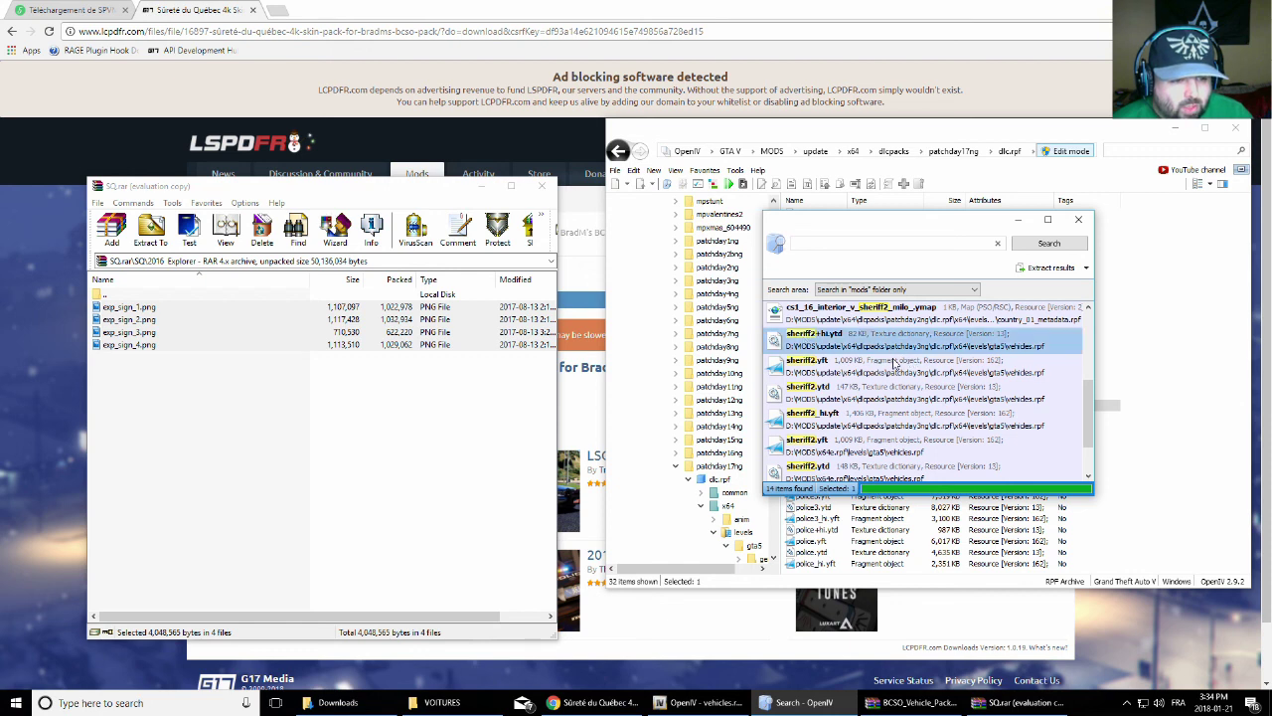
scroll(903, 421, "down", 2)
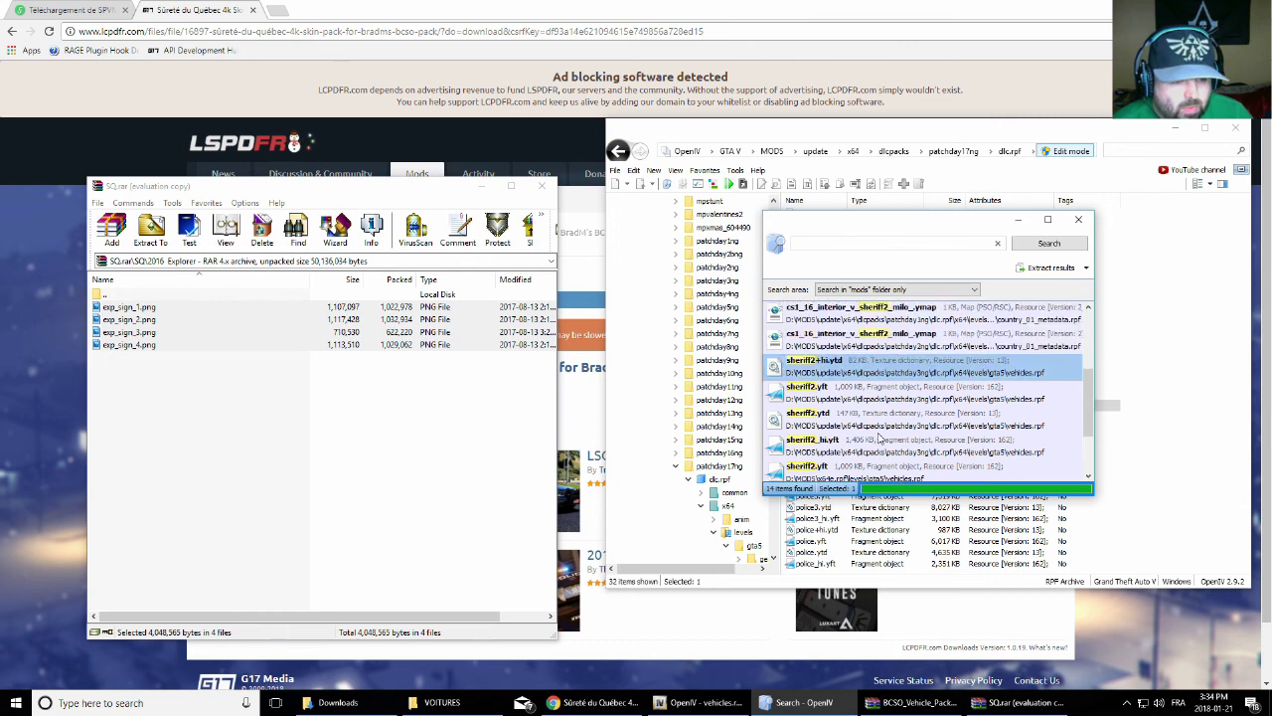
scroll(859, 366, "up", 3)
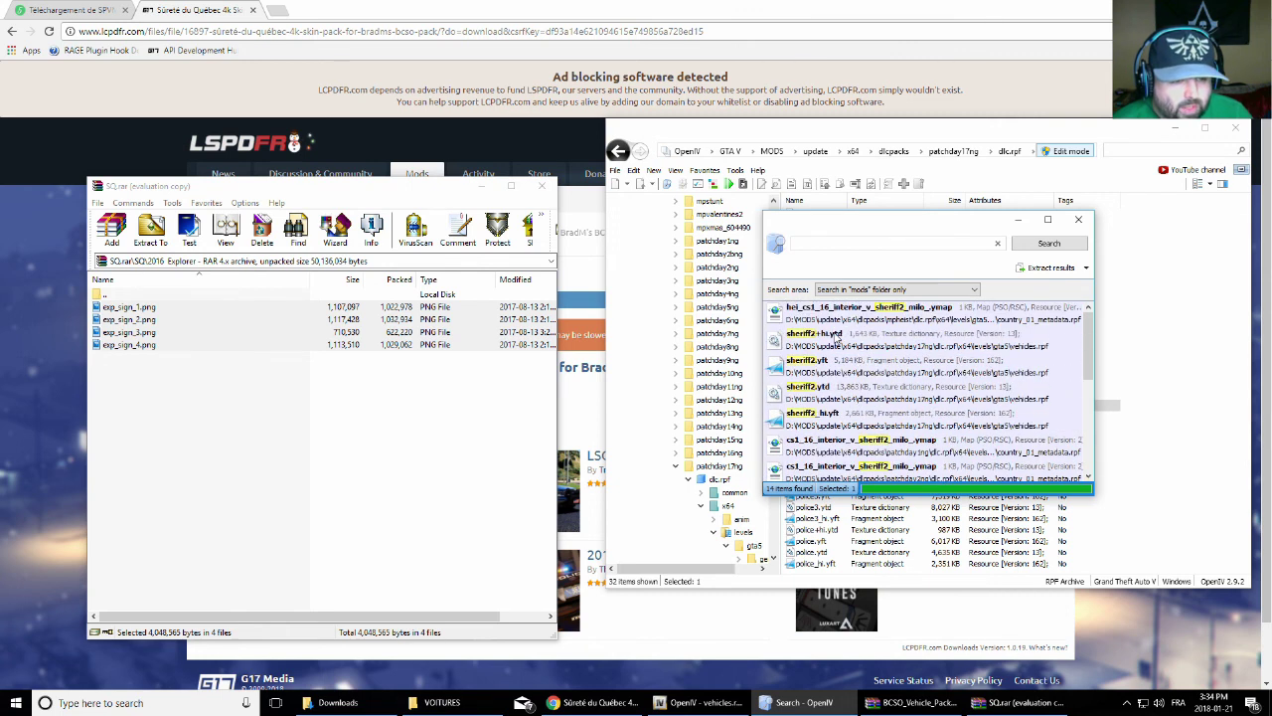
scroll(835, 358, "down", 3)
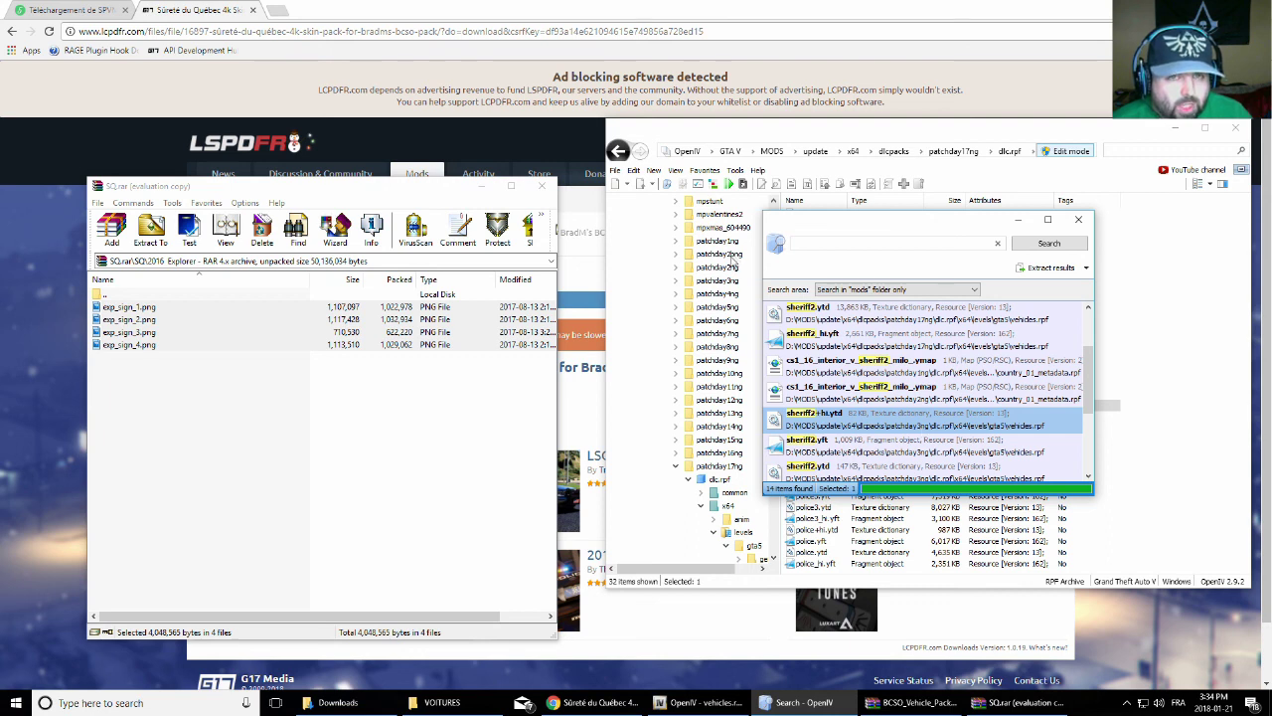
Browse the mods dlcpacks to patchday3ng and open vehicles.rpf inside its dlc.rpf, under x64, levels, gta5
left_click(677, 242)
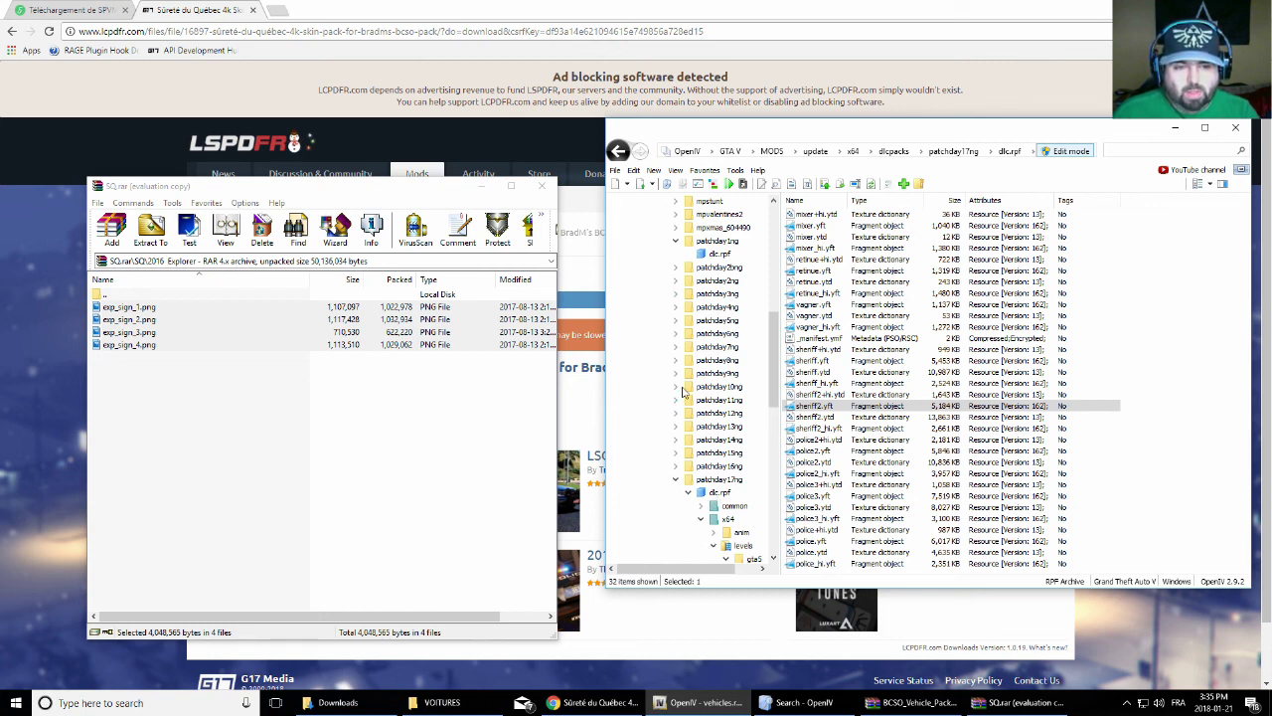
left_click(676, 294)
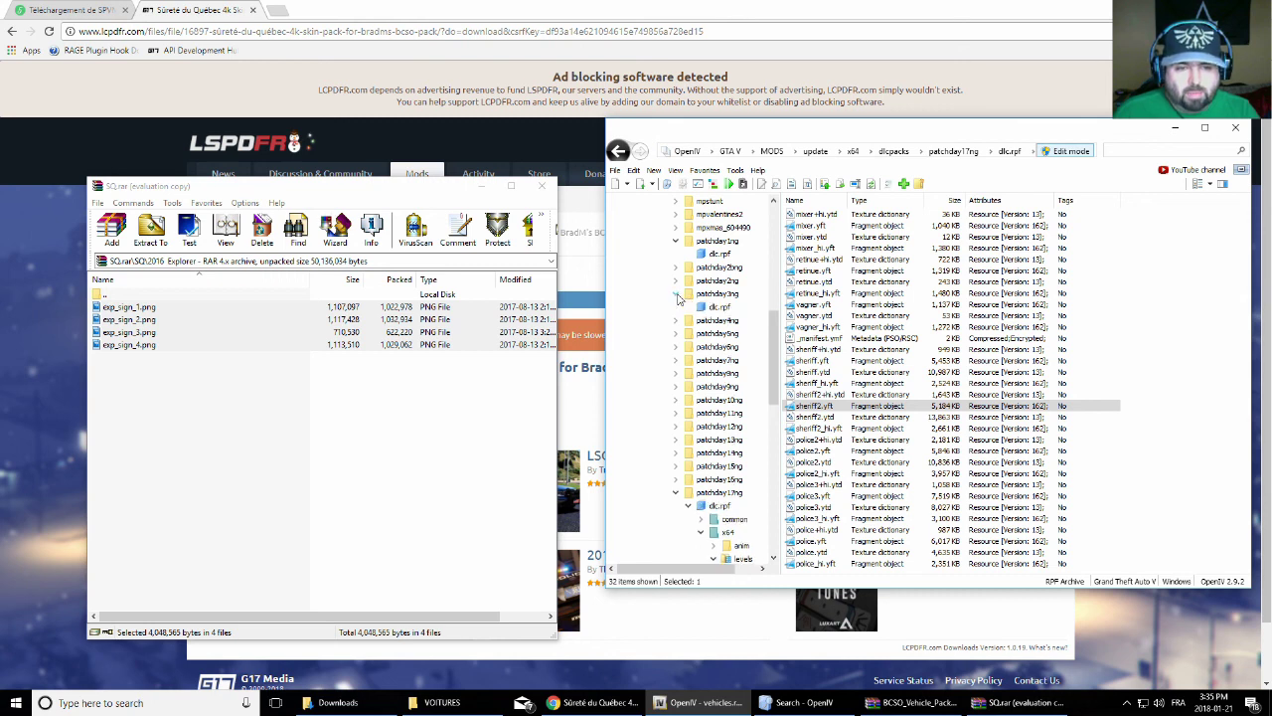
left_click(692, 309)
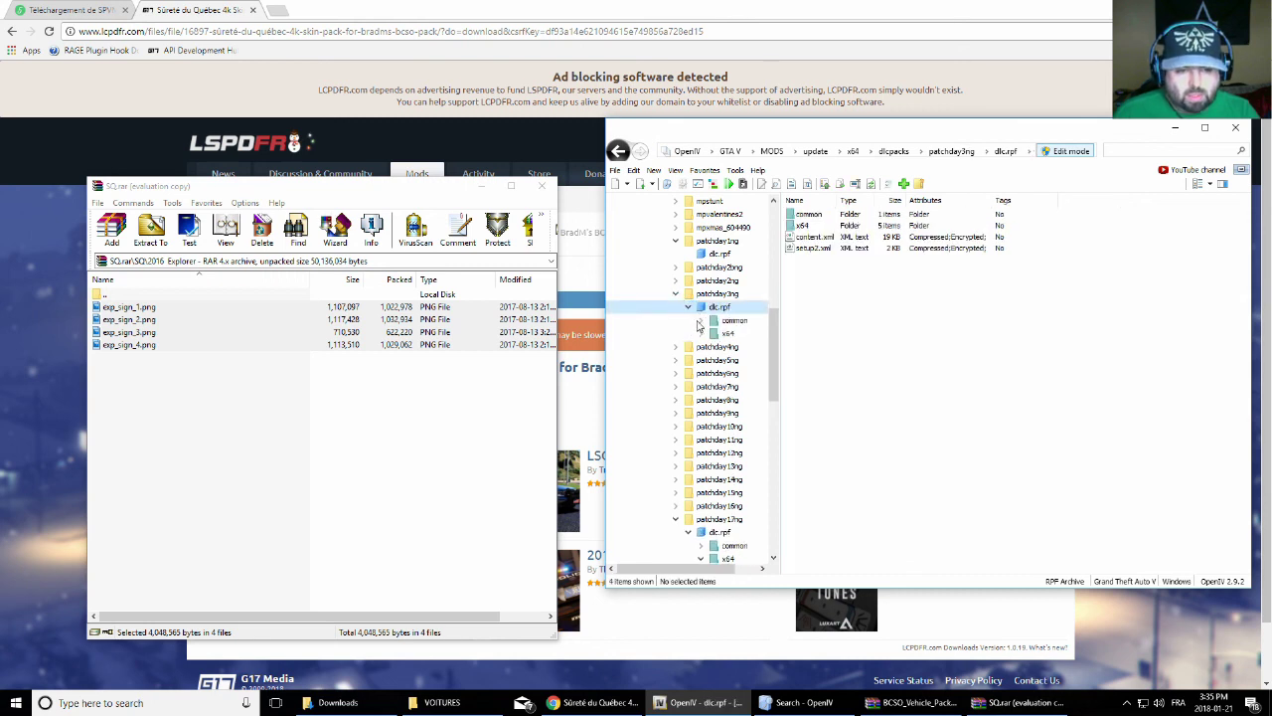
left_click(700, 333)
left_click(708, 376)
left_click(713, 373)
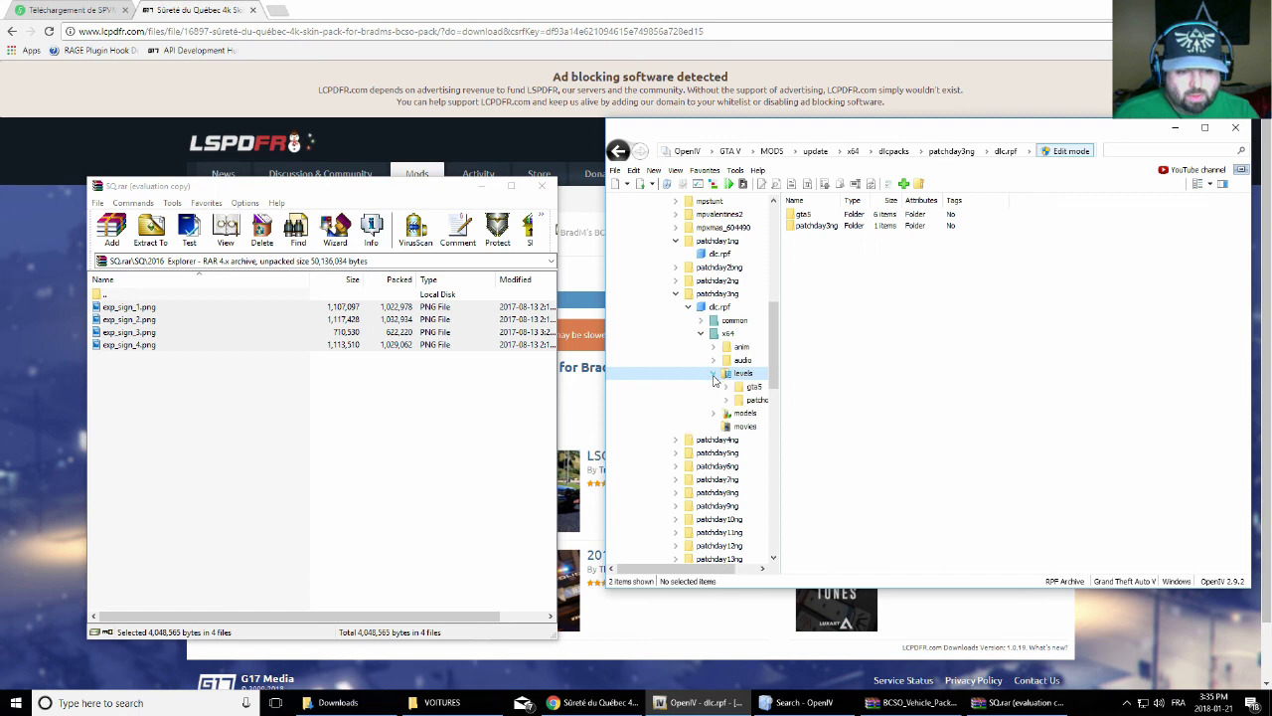
left_click(726, 385)
left_click(753, 467)
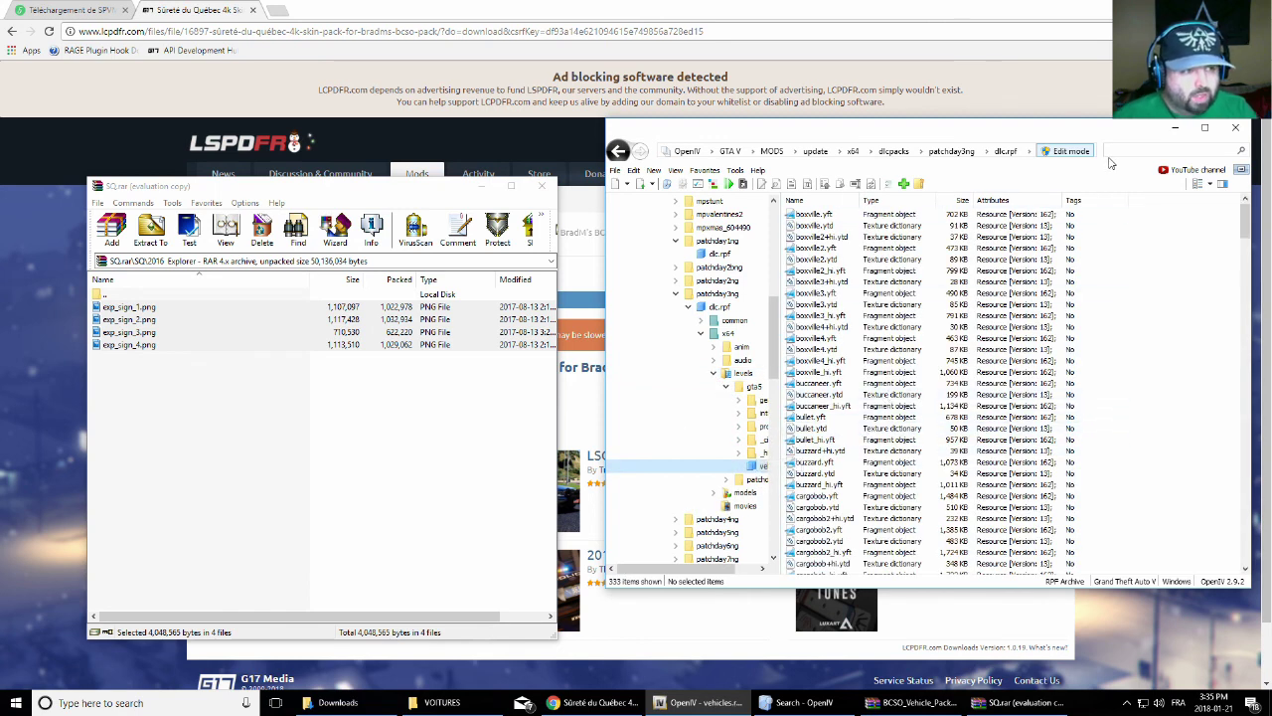
Filter the patchday3ng vehicles.rpf for sheriff, preview sheriff.yft from behind in the model viewer and put the viewer away
left_click(1113, 151)
type("sh")
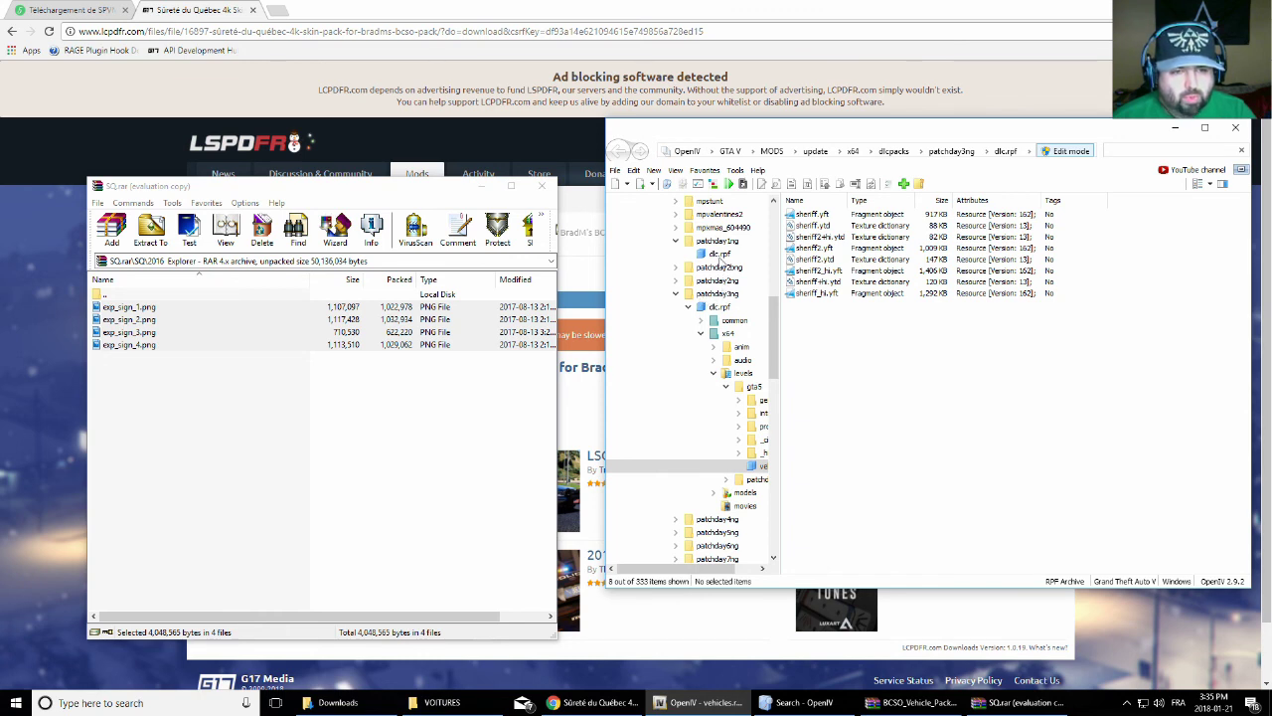
left_click(807, 215)
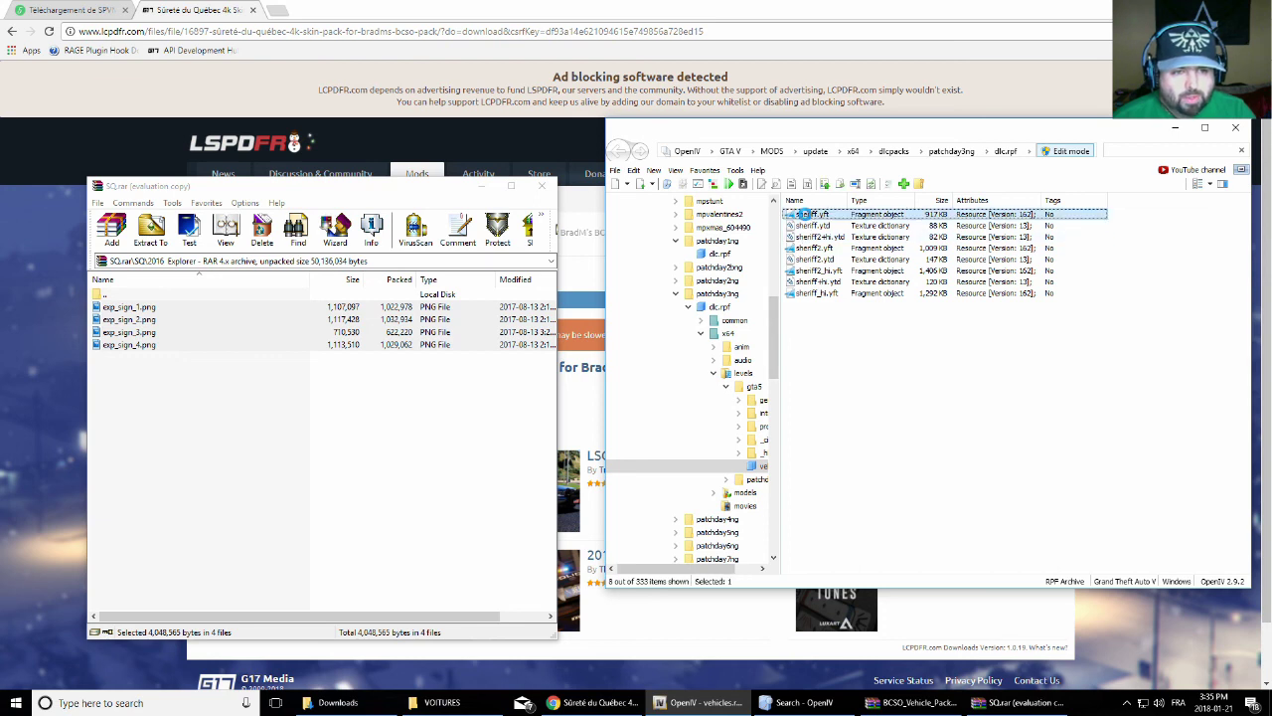
double_click(805, 214)
left_click_drag(906, 468, 1090, 273)
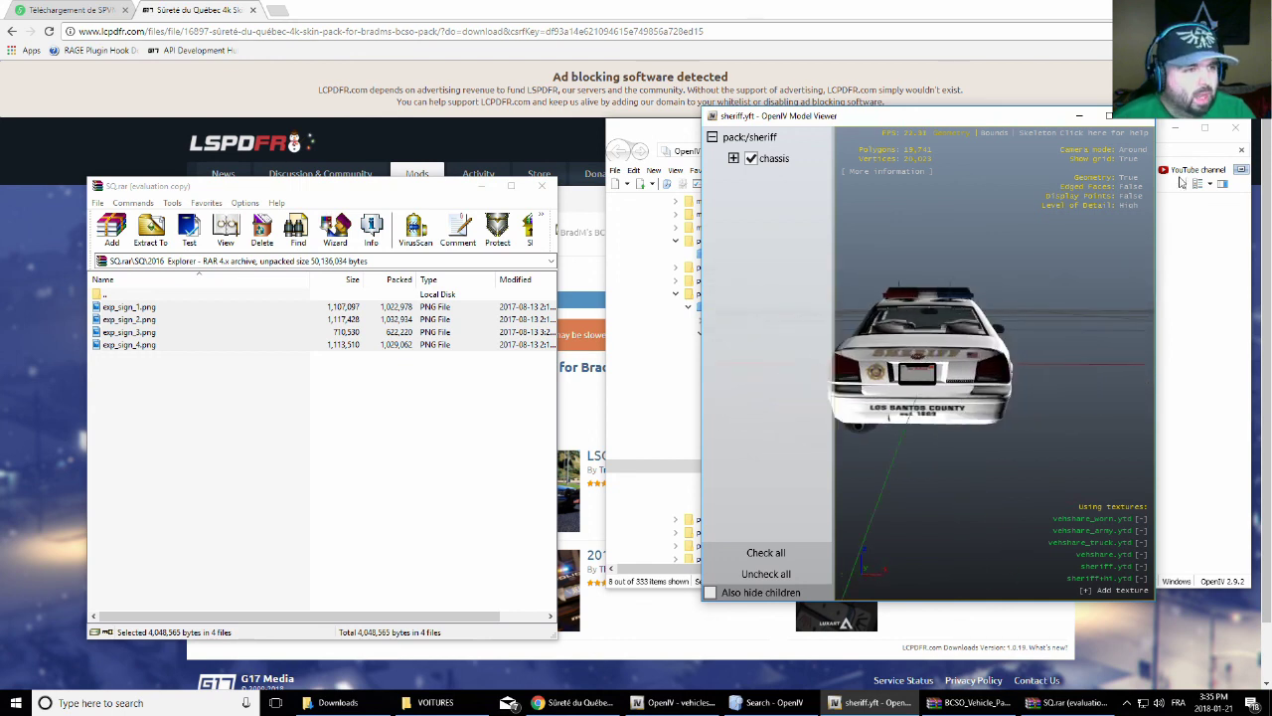
left_click(1080, 116)
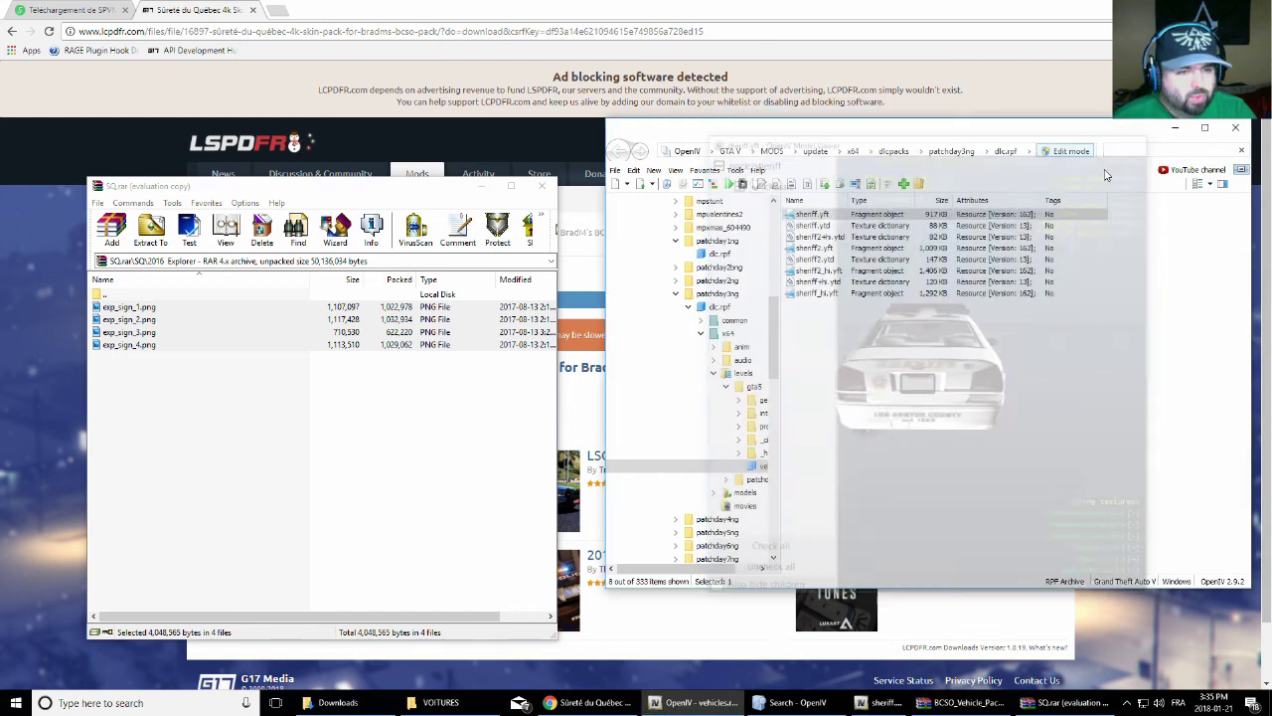
Collapse the patchday1ng and patchday3ng folders in the dlcpacks tree
left_click(676, 241)
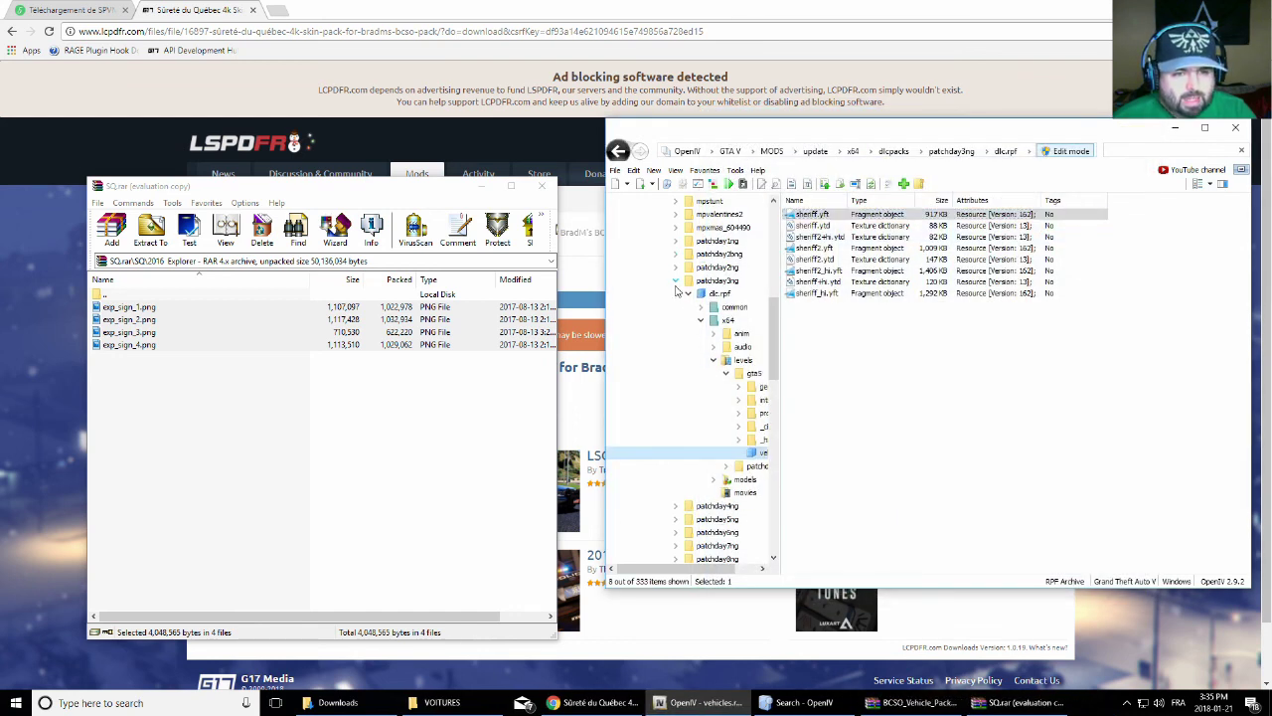
left_click(676, 282)
scroll(718, 477, "down", 3)
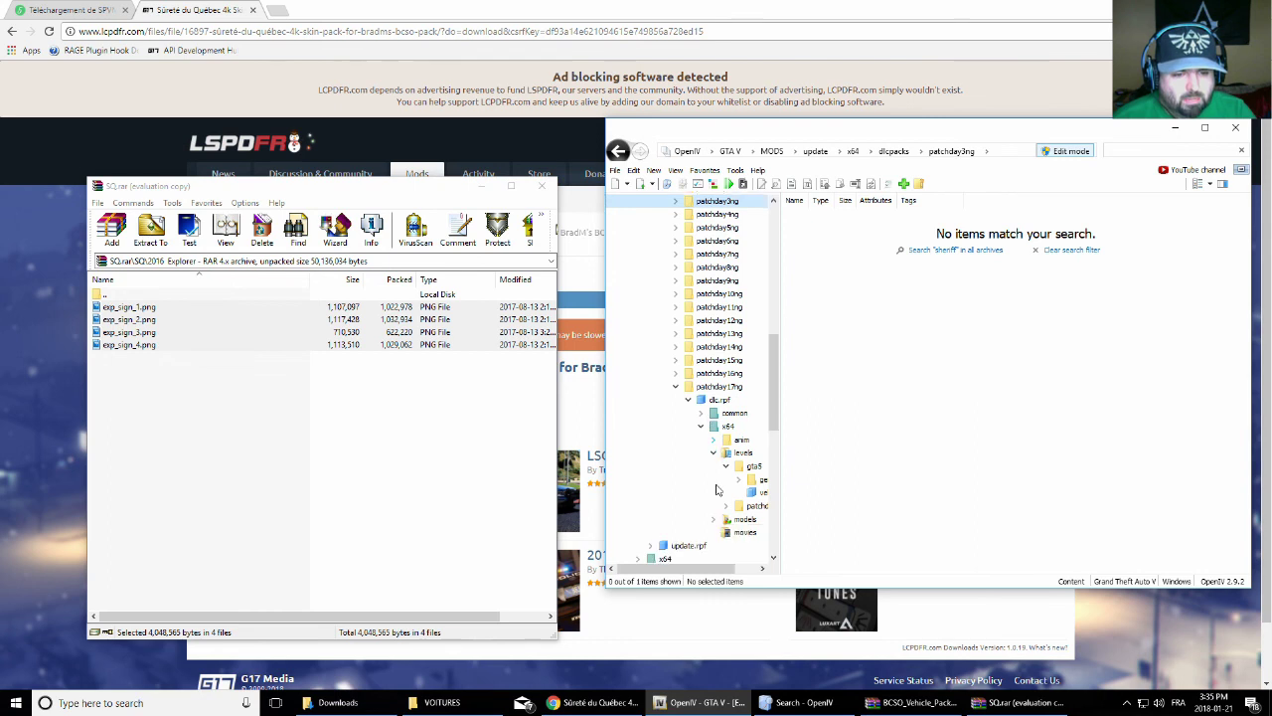
scroll(717, 489, "down", 1)
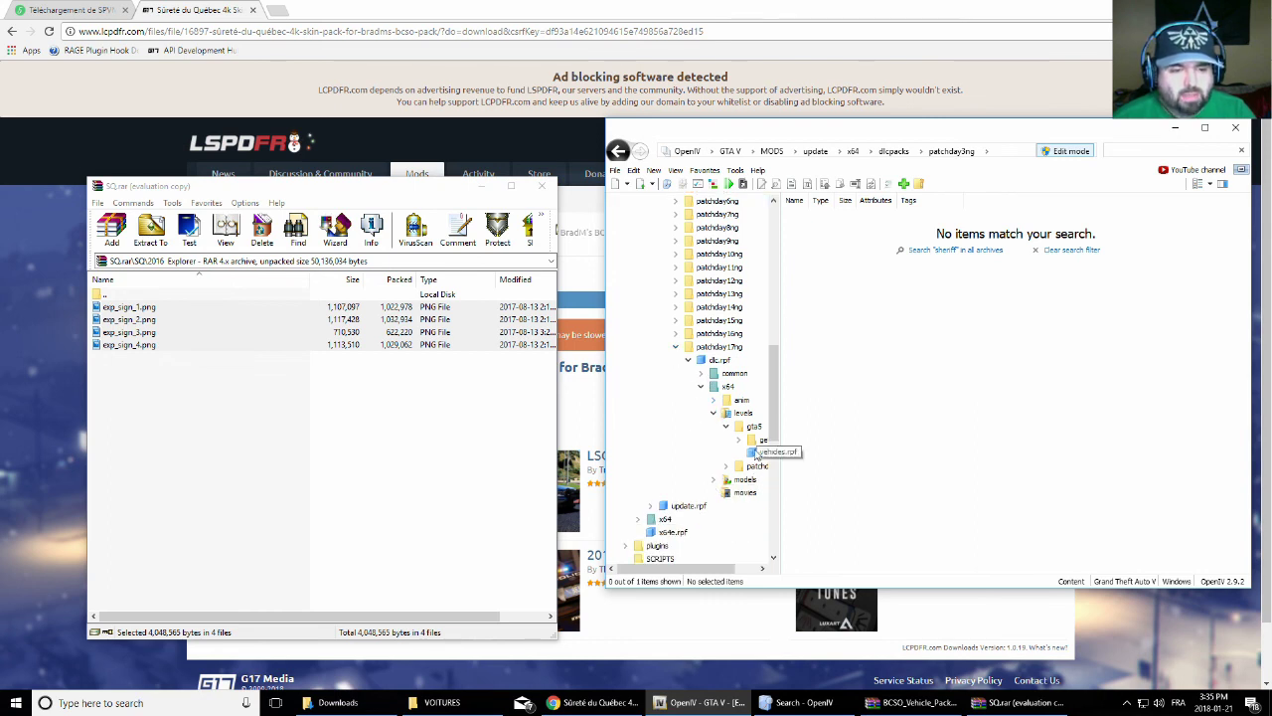
Return to vehicles.rpf in patchday17ng and clear the sheriff filter so that all its files are listed
left_click(676, 347)
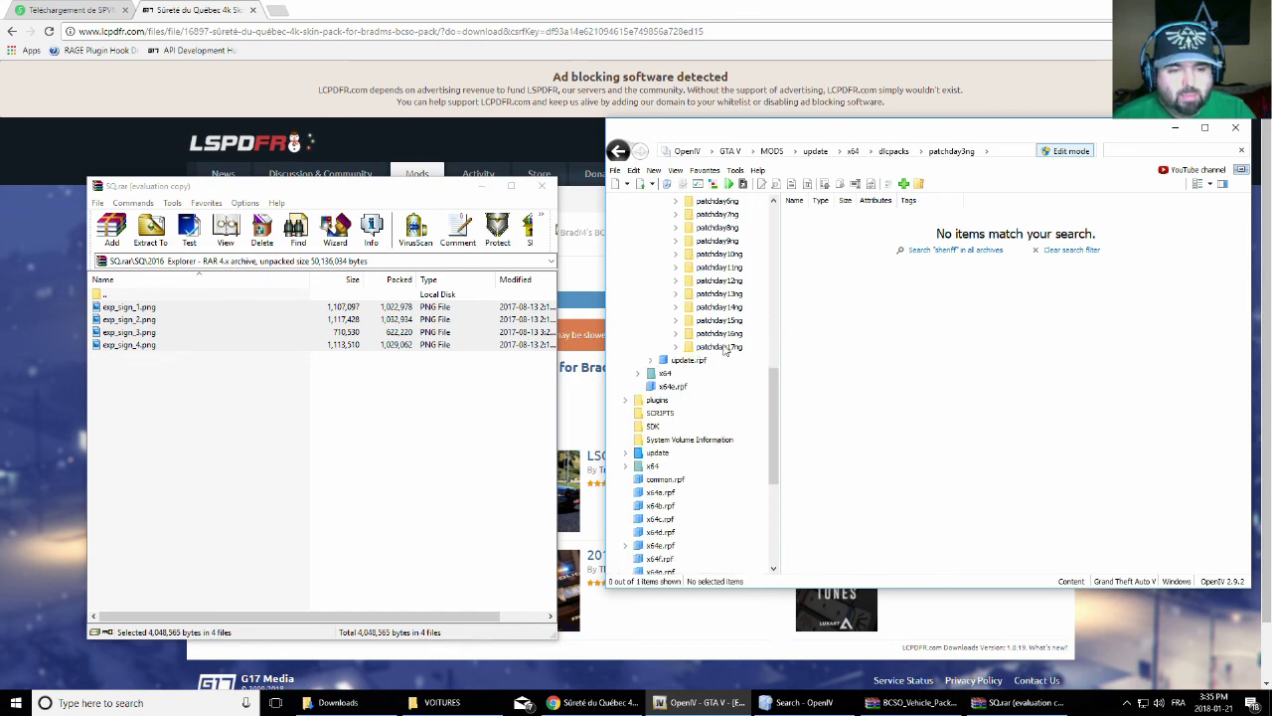
left_click(730, 347)
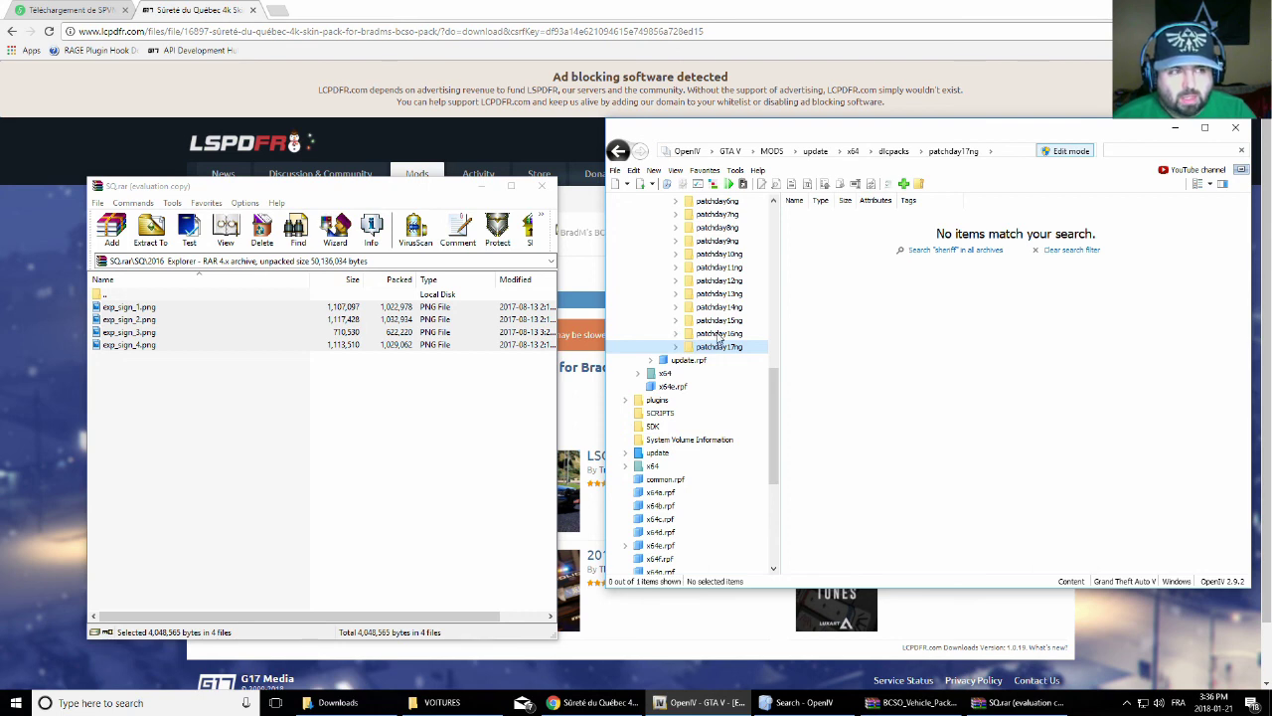
left_click(735, 335)
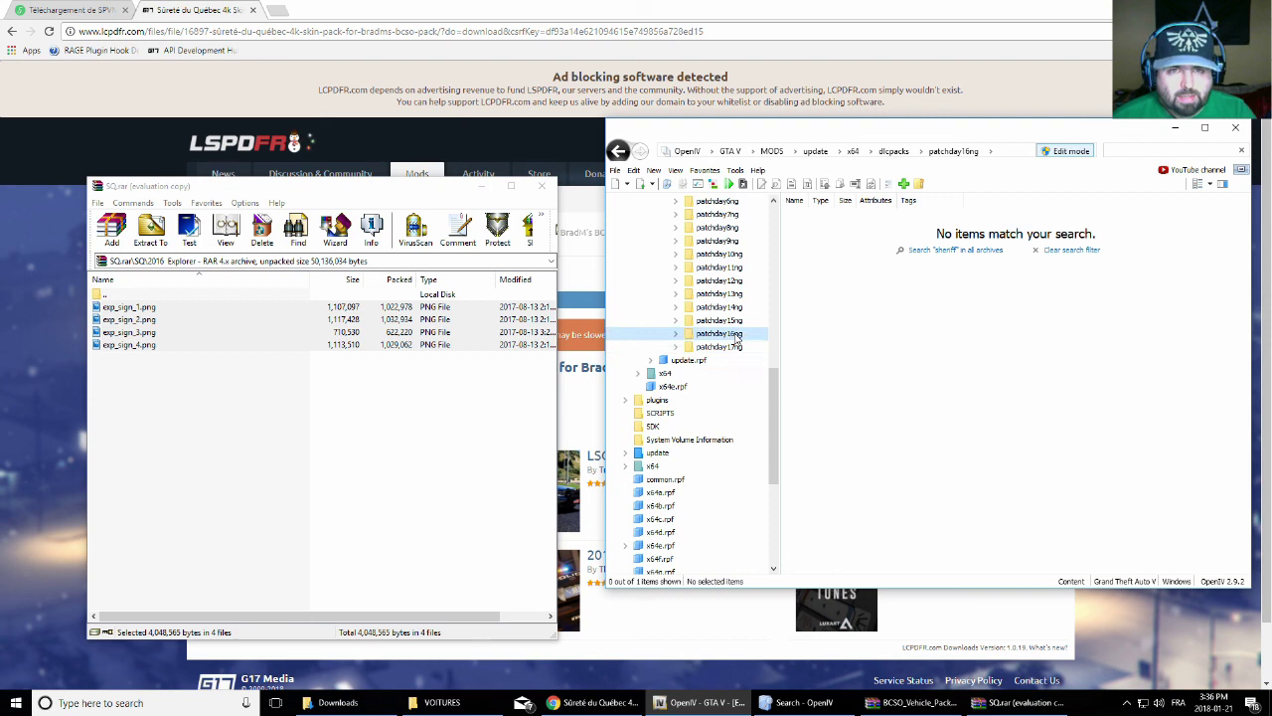
left_click(677, 346)
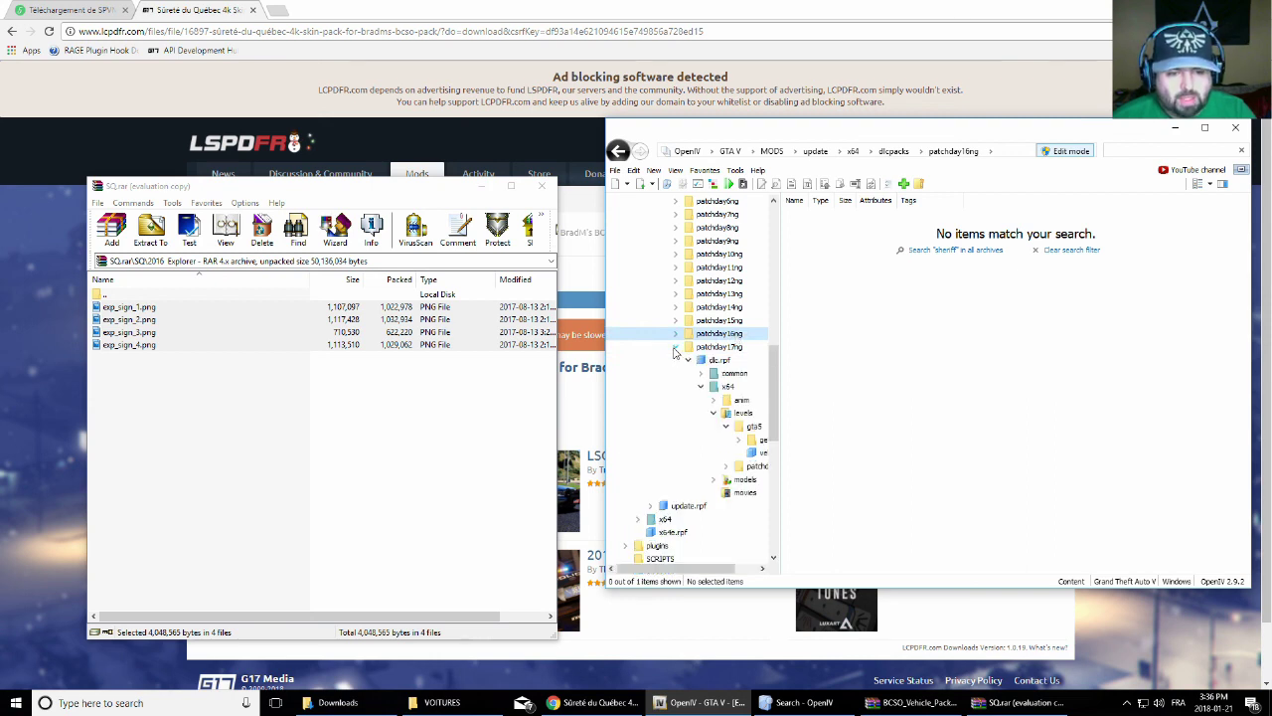
left_click(756, 452)
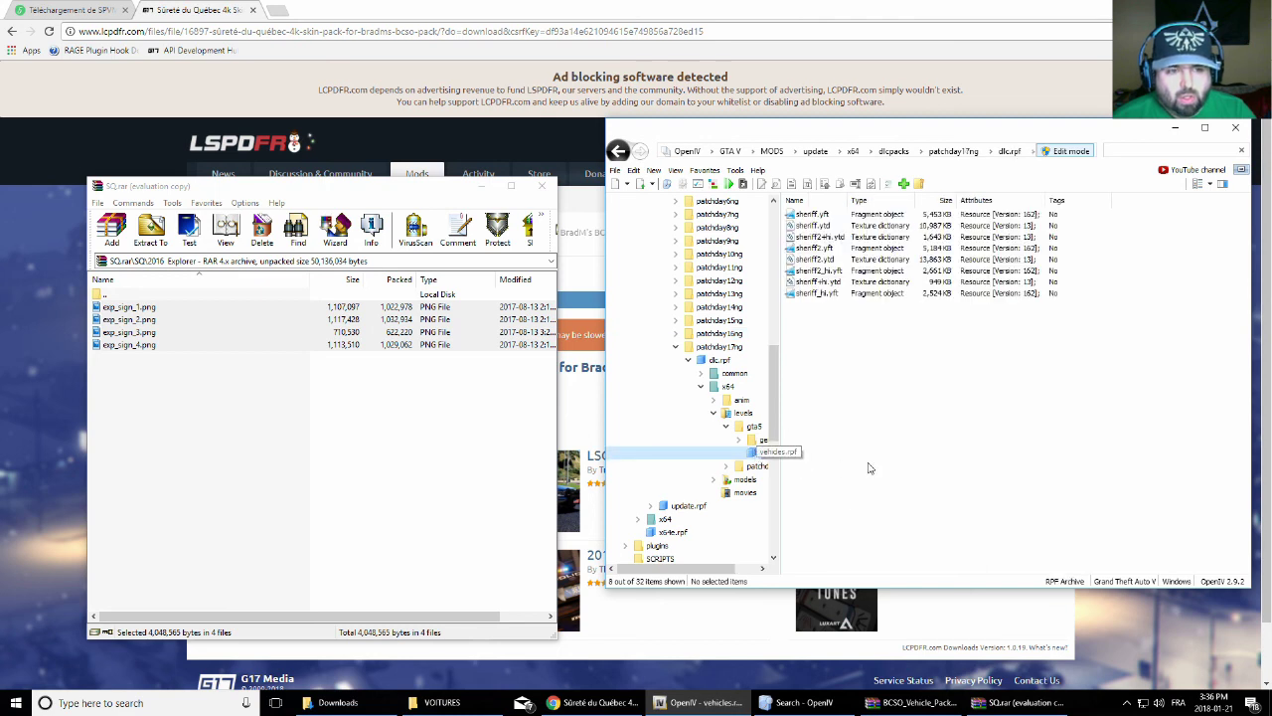
left_click(1242, 150)
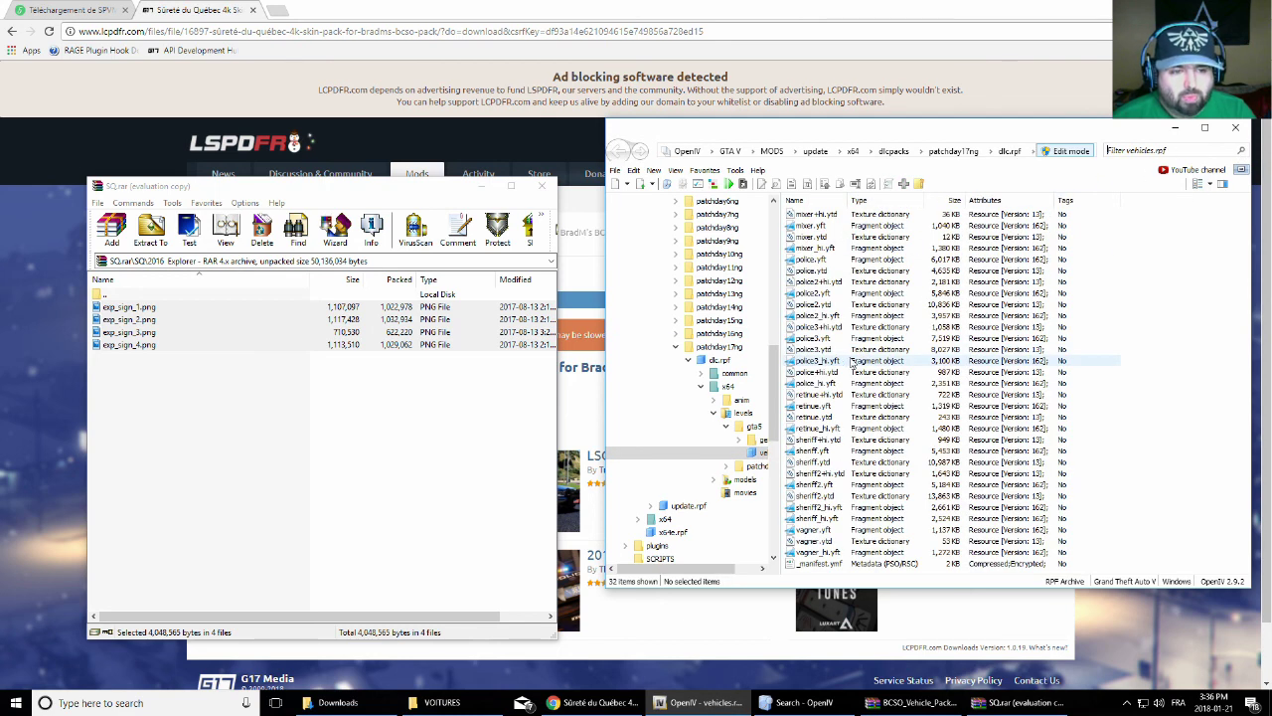
left_click(853, 421)
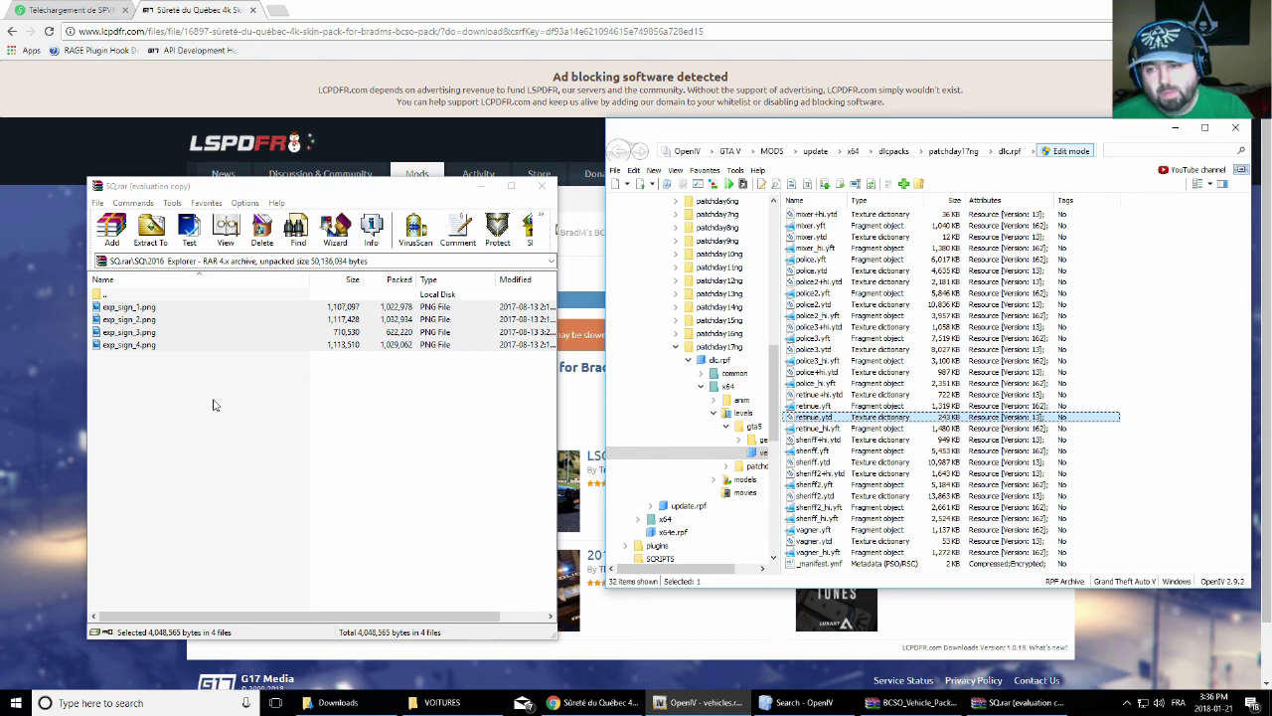
Close the SQ archive and open the LSPD_VEHICLE_PACK_v1.1 archive from the VOITURES downloads folder, entering its main vehicle pack folder
left_click(680, 347)
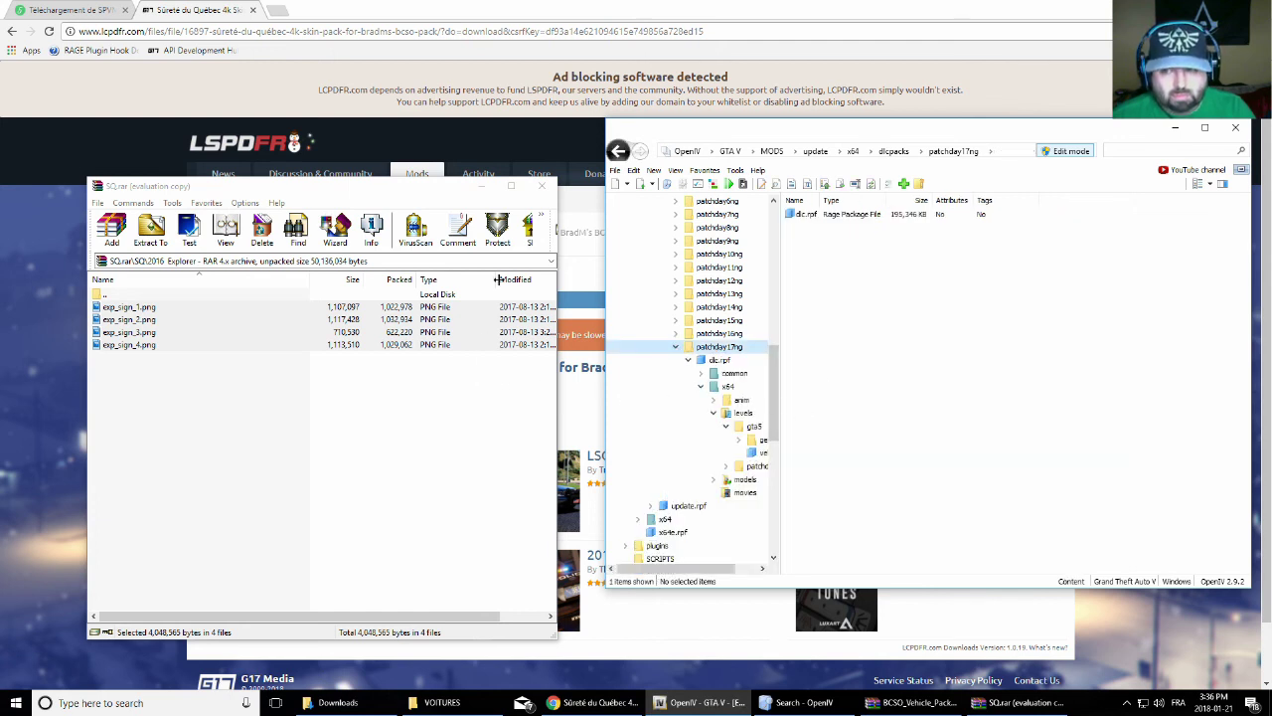
left_click(542, 186)
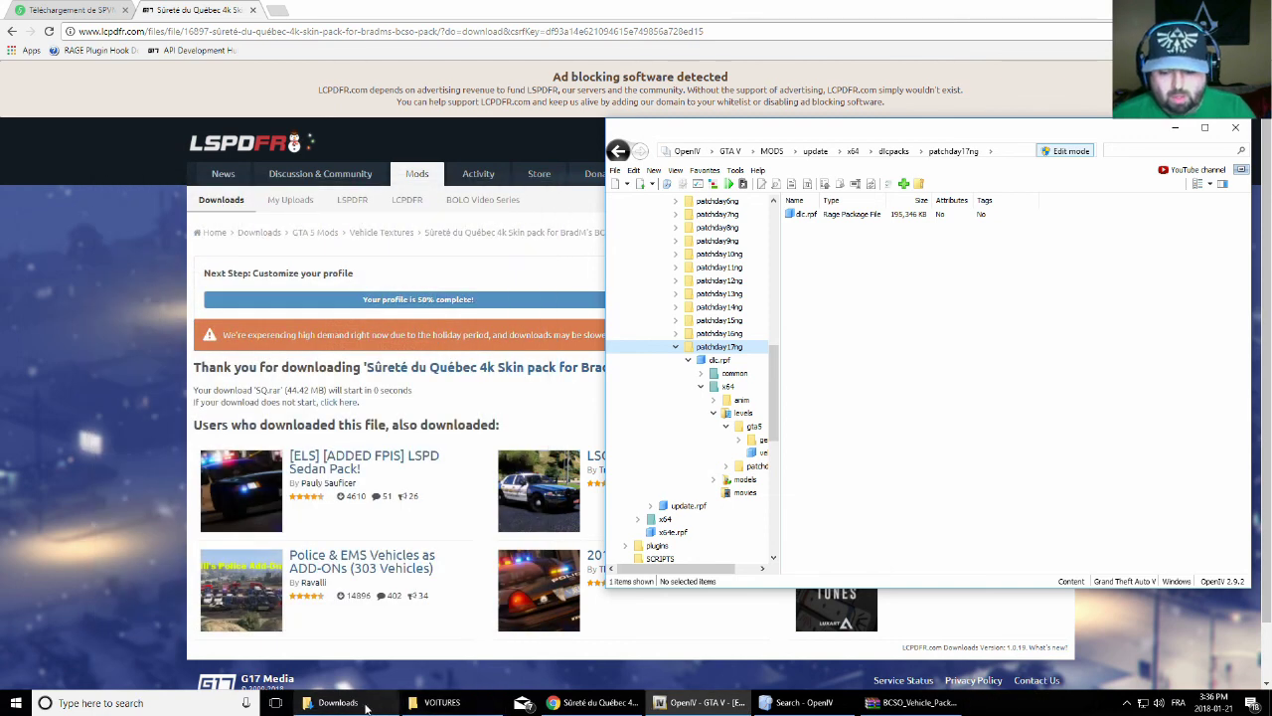
left_click(366, 706)
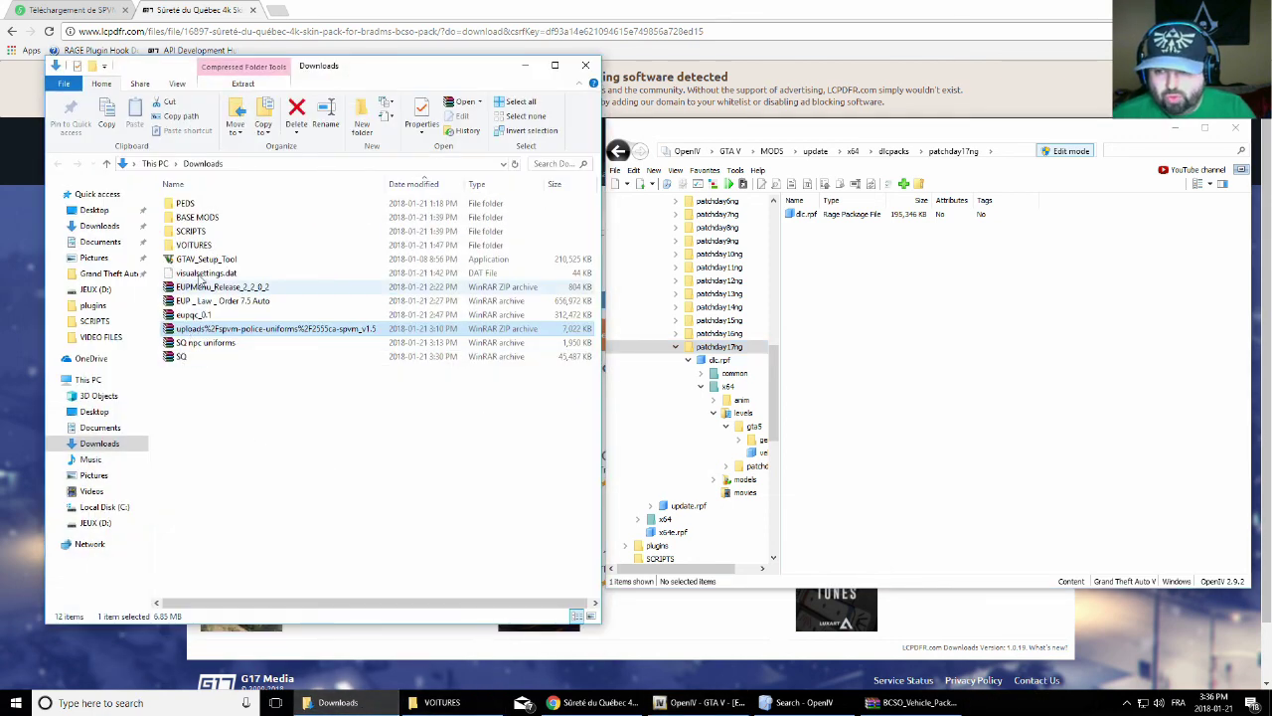
double_click(196, 244)
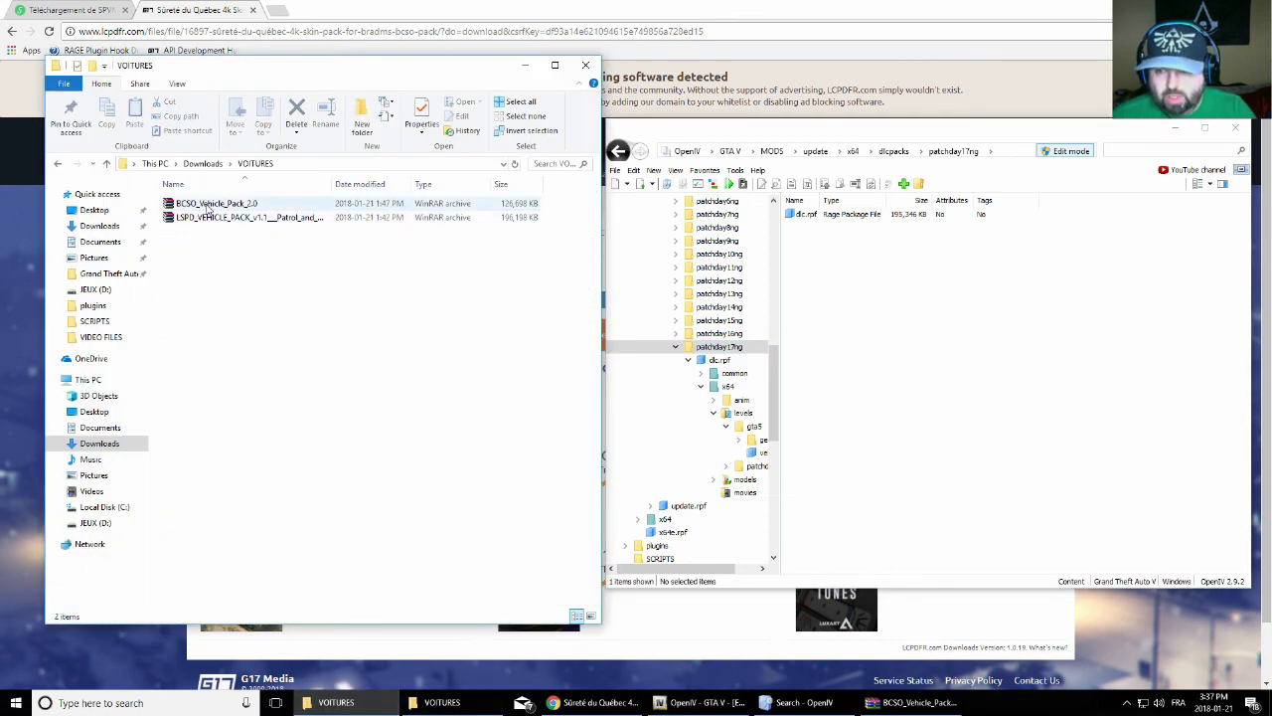
double_click(214, 217)
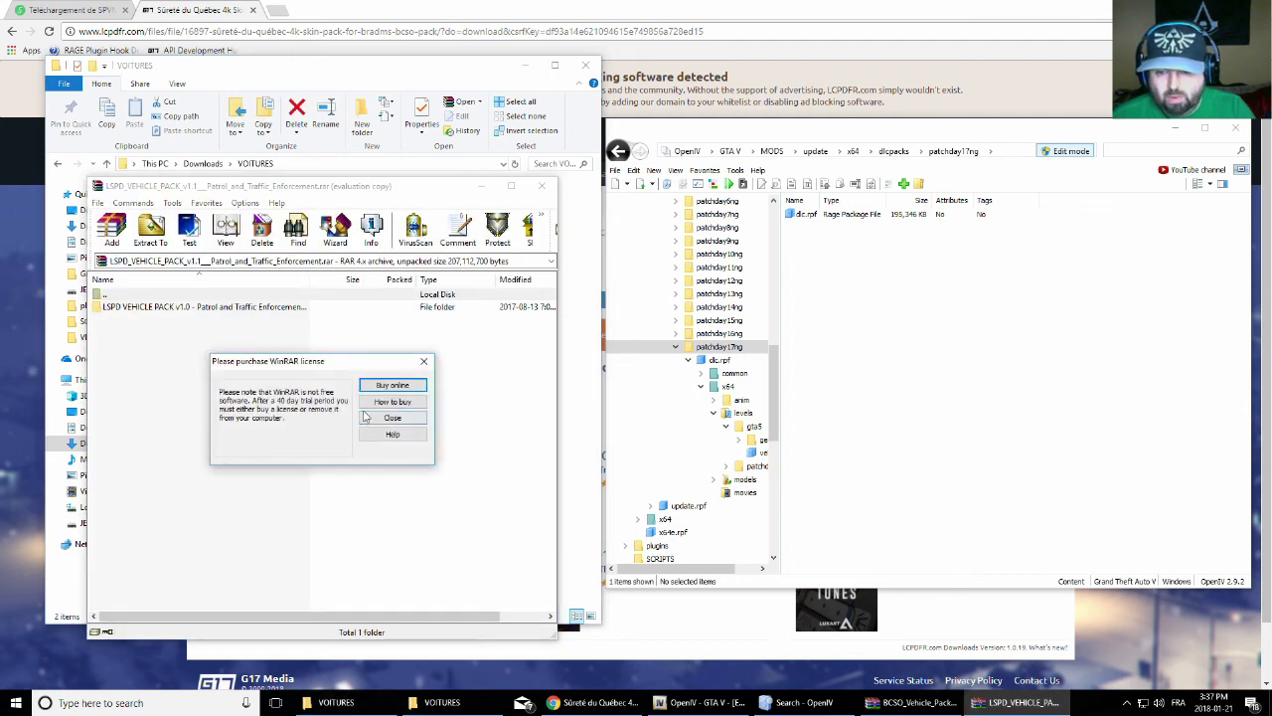
left_click(367, 417)
double_click(219, 310)
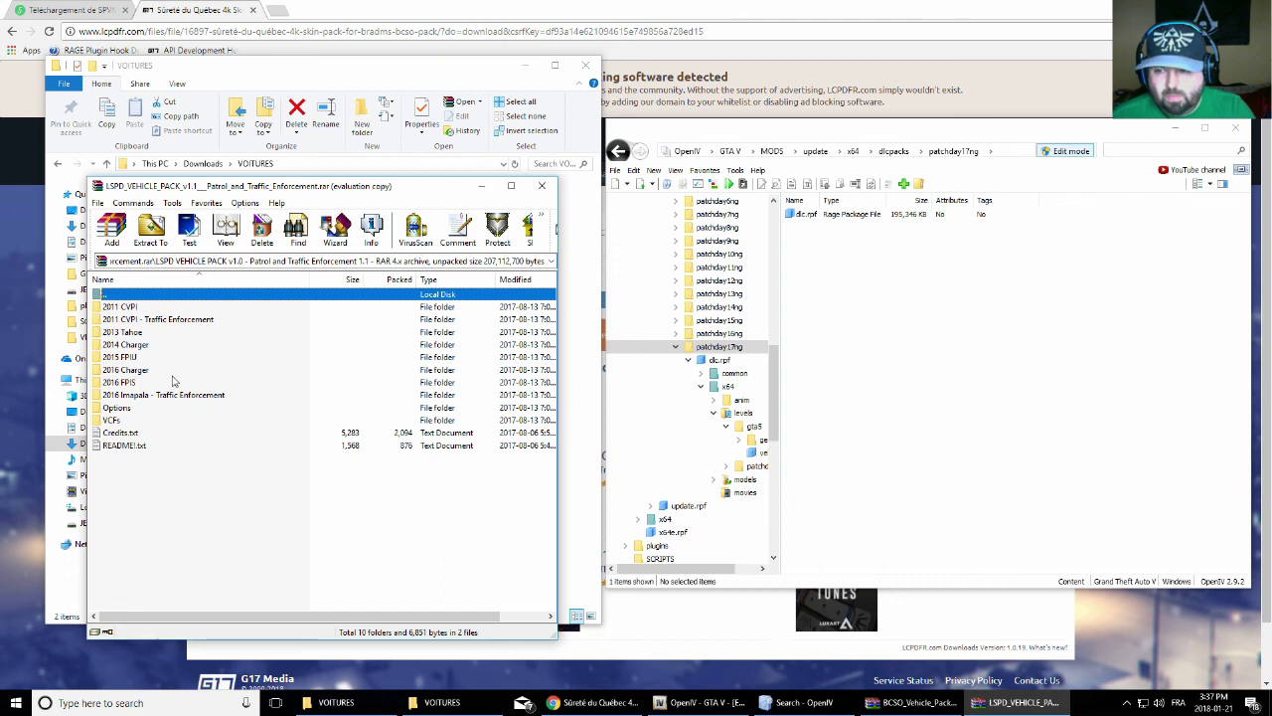
Open the archive's 2016 Charger folder and display patchday17ng's vehicles.rpf beside it
left_click(117, 372)
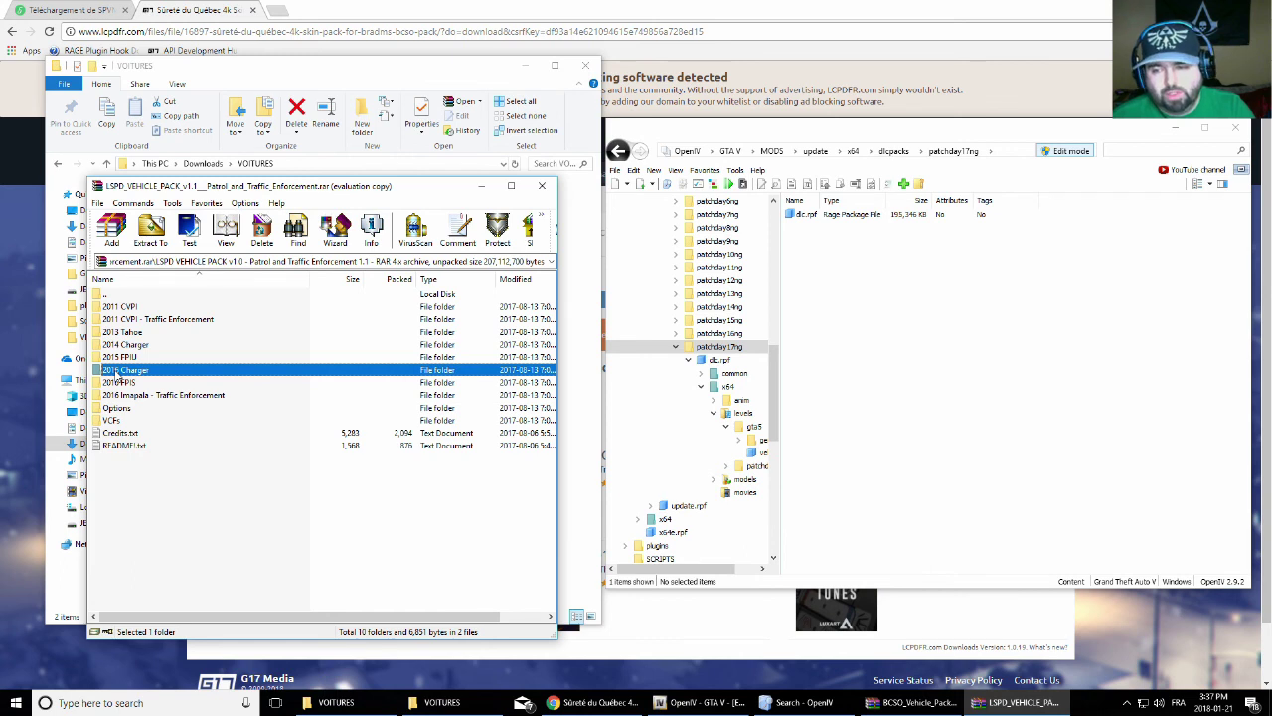
double_click(117, 373)
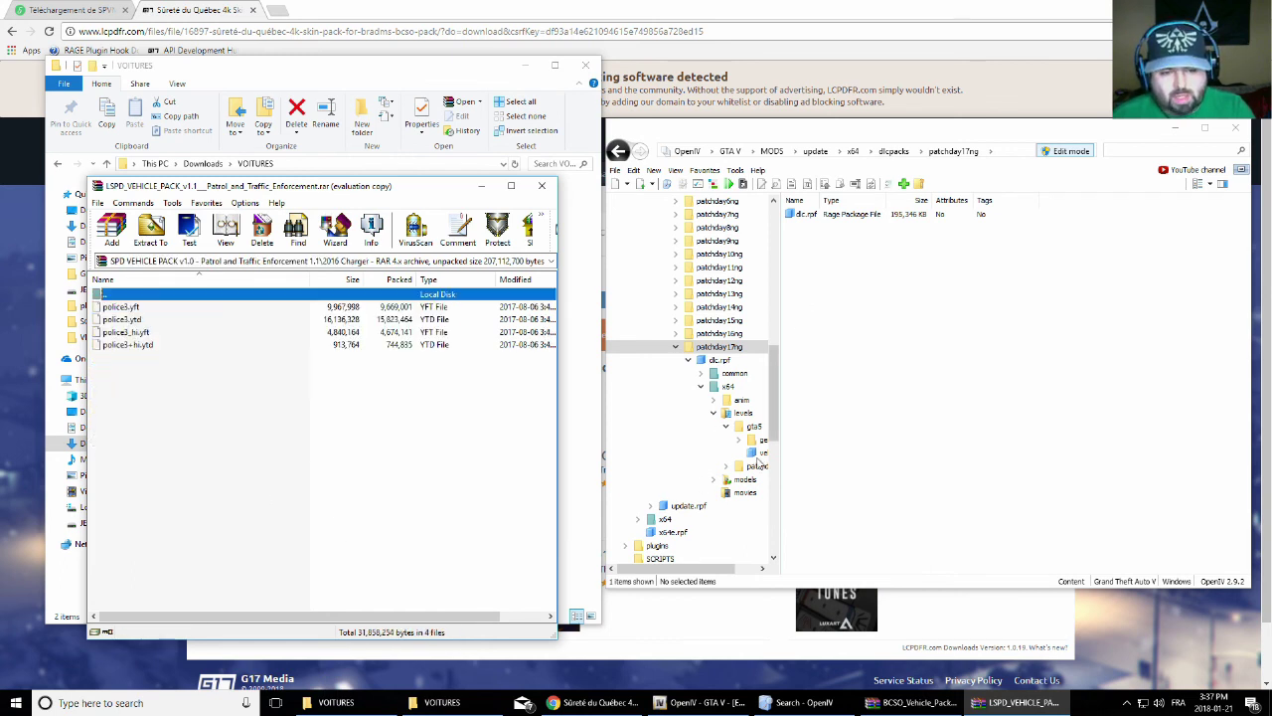
left_click(760, 453)
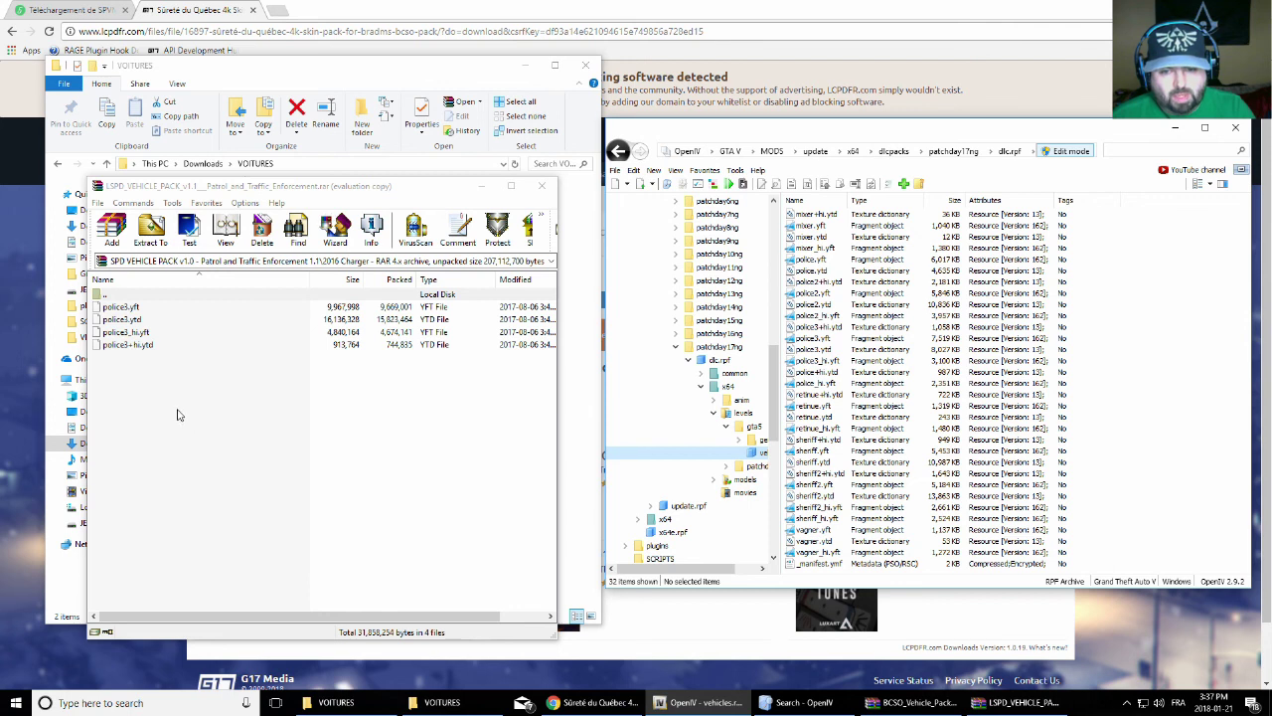
Rename police3.yft to police5.yft and police3.ytd to police5.ytd in the archive's 2016 Charger folder
left_click(111, 309)
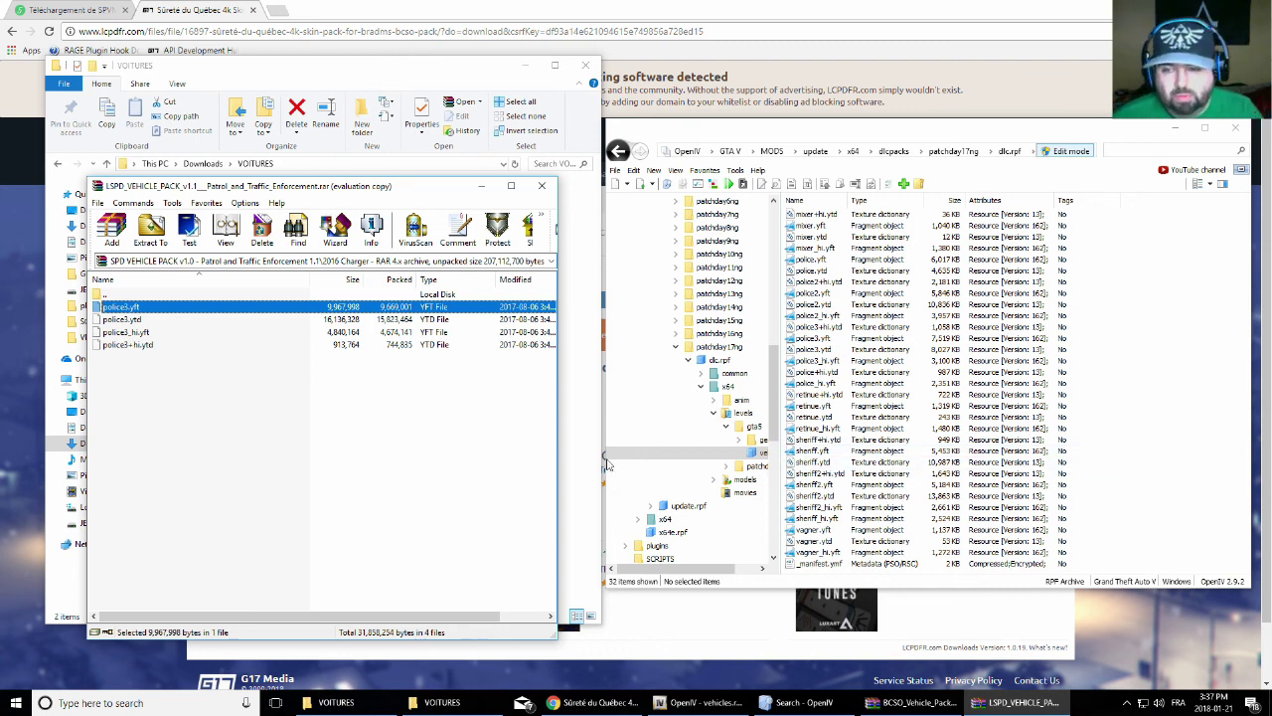
left_click(130, 307)
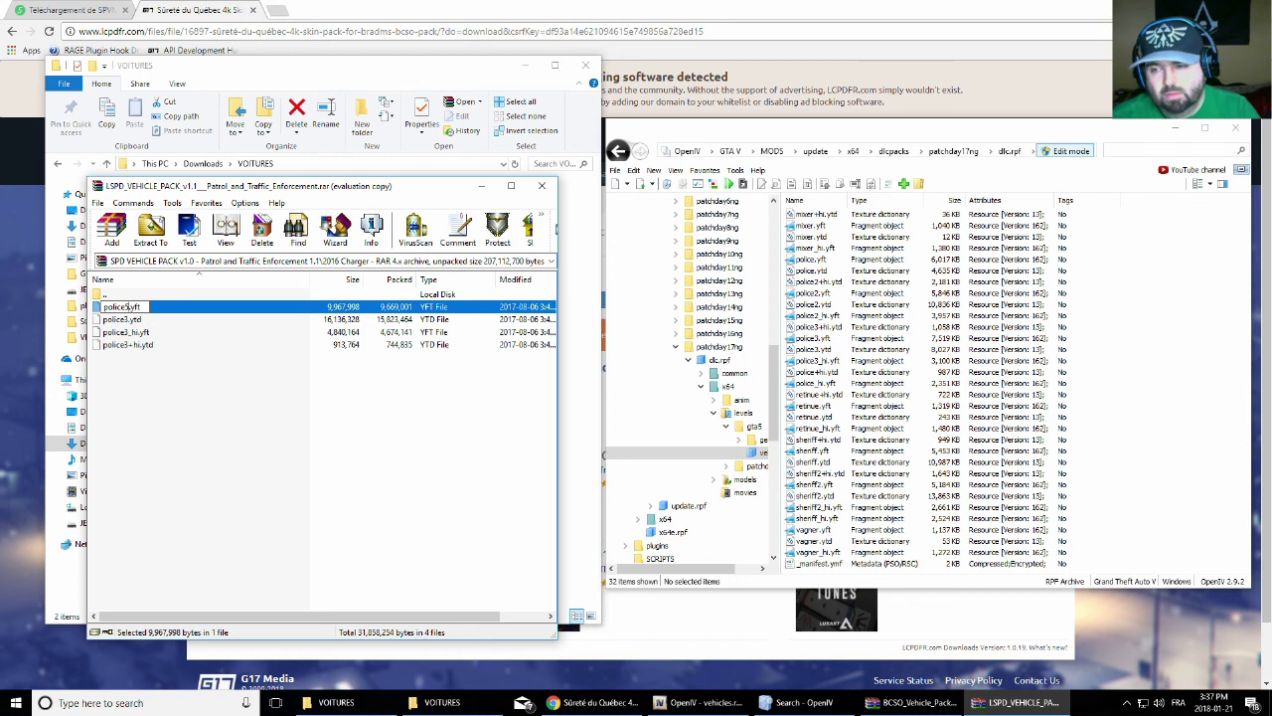
key("Return")
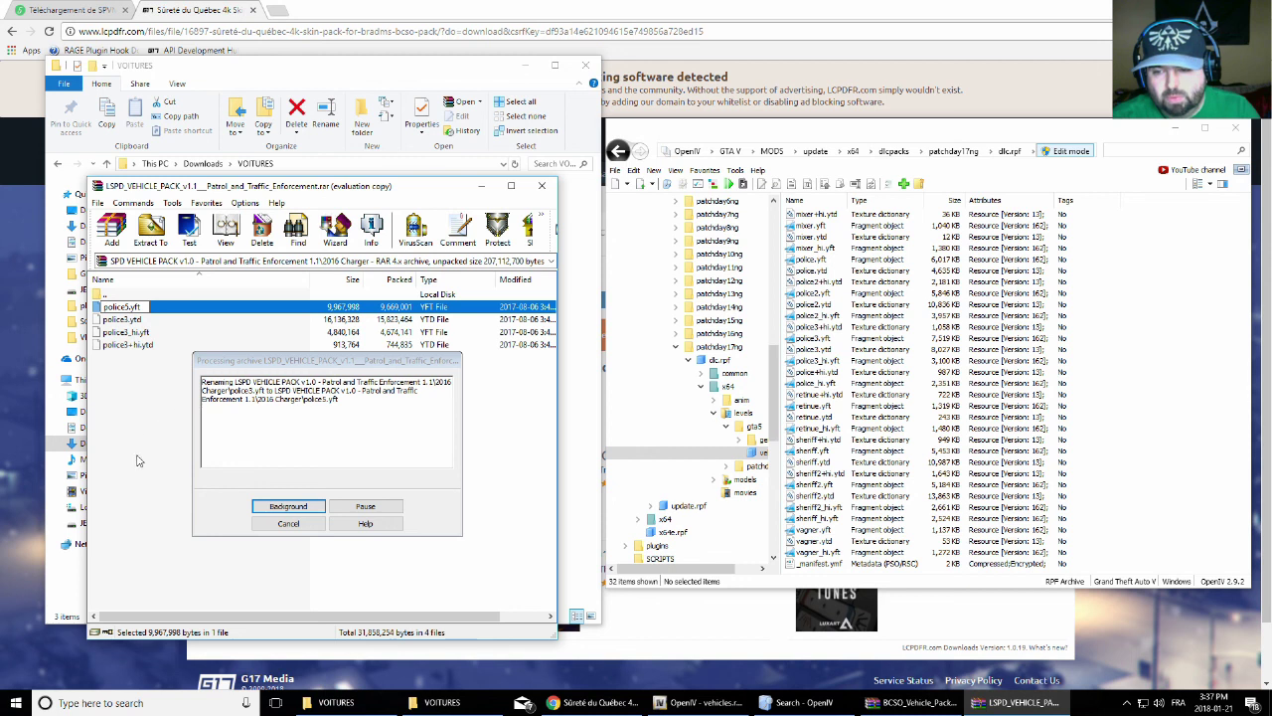
left_click(128, 310)
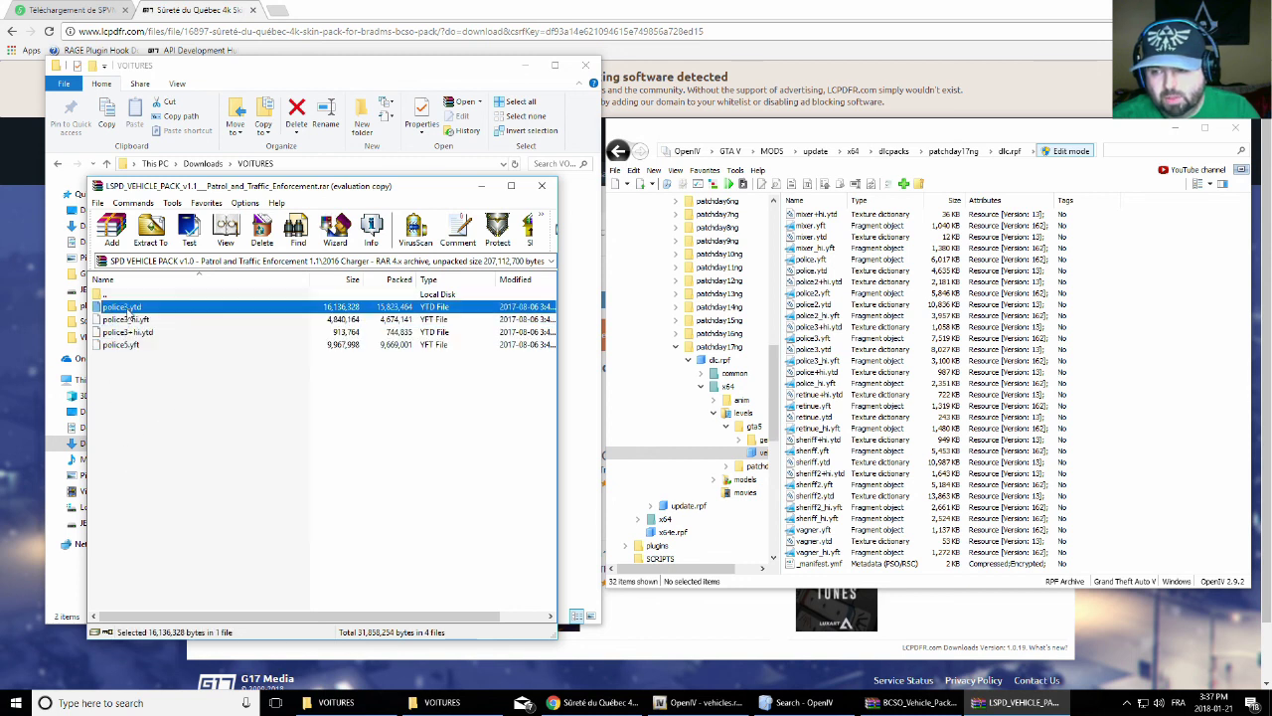
left_click(125, 307)
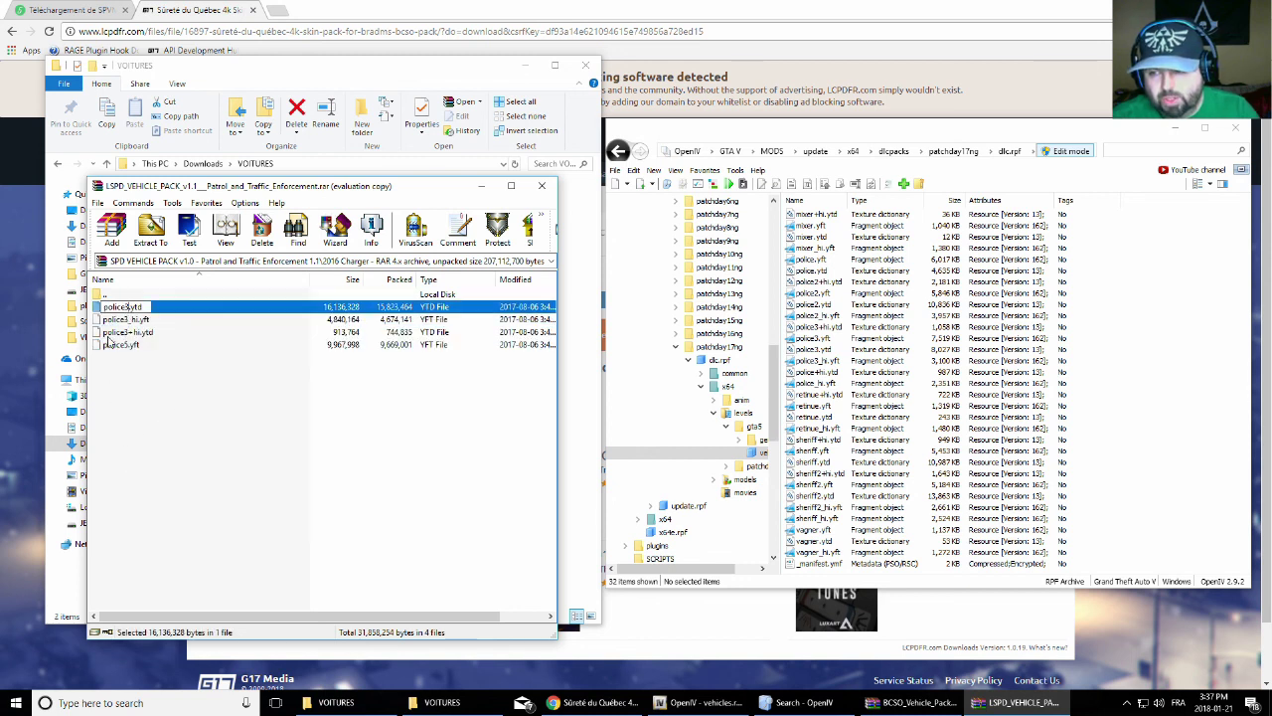
type("5")
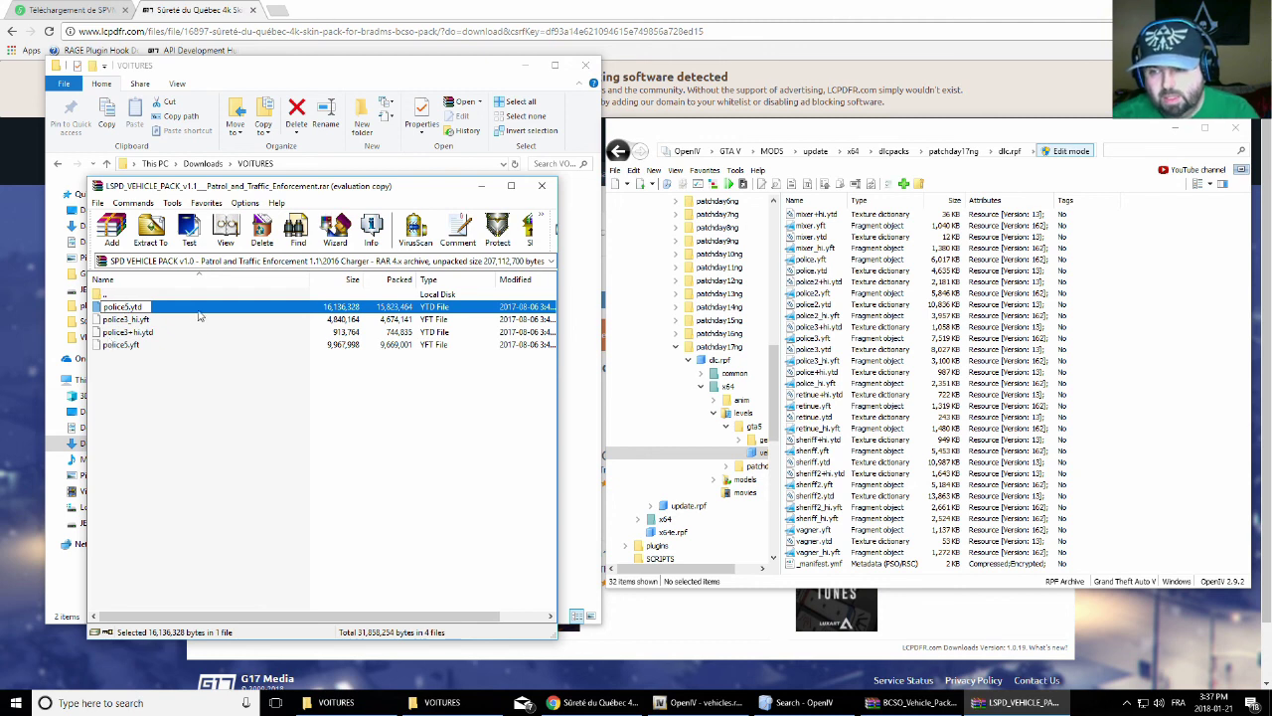
key("Return")
Rename the police3+hi.ytd file in the 2016 Charger folder to police5+hi.ytd
left_click(132, 320)
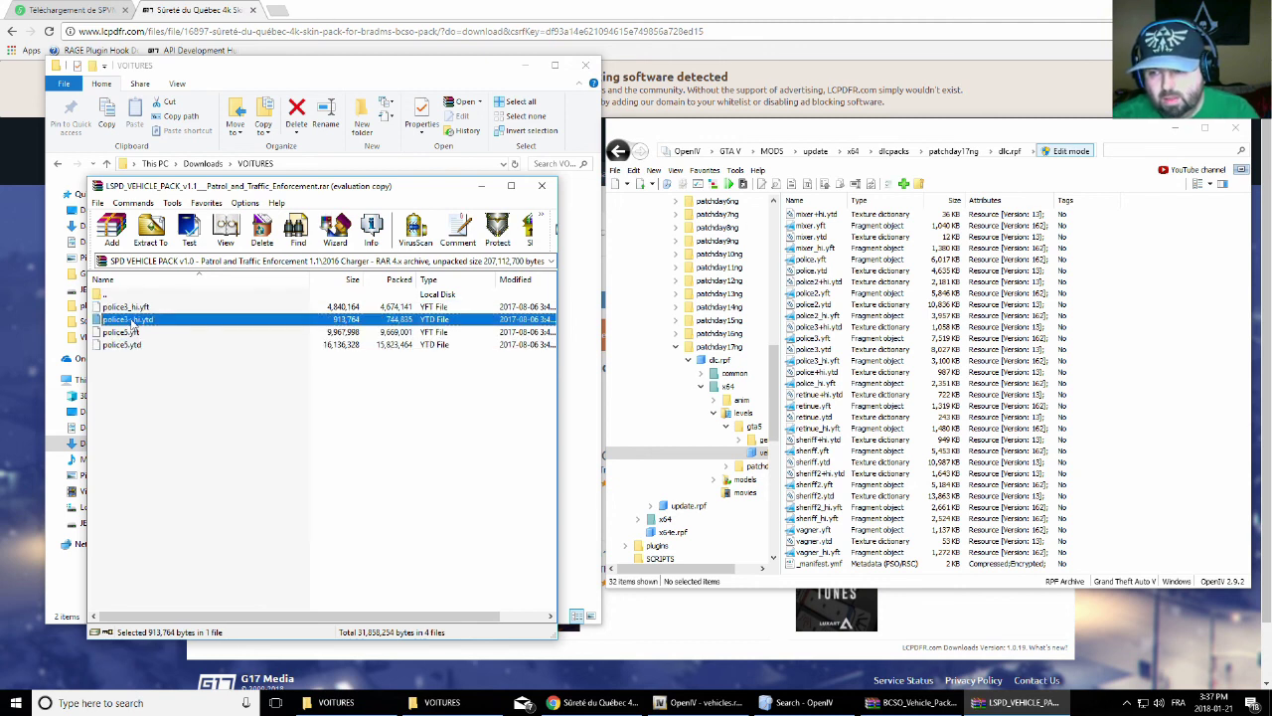
left_click(129, 320)
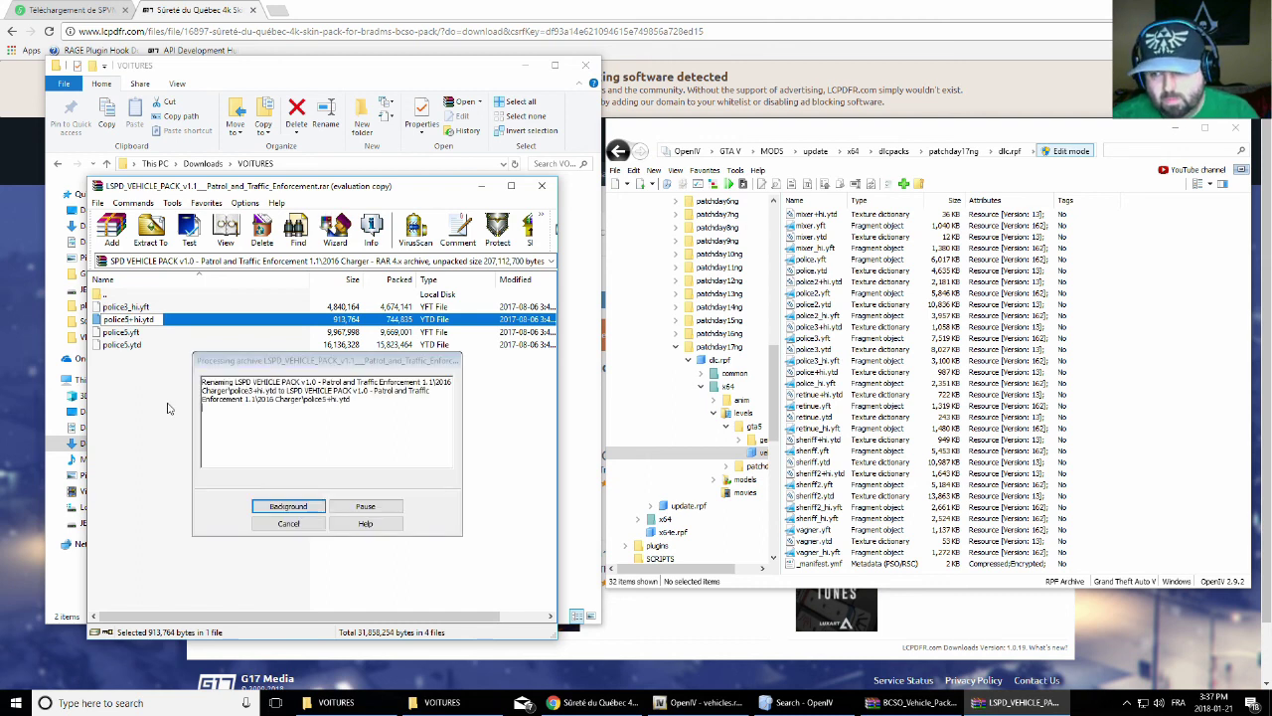
left_click_drag(167, 403, 125, 311)
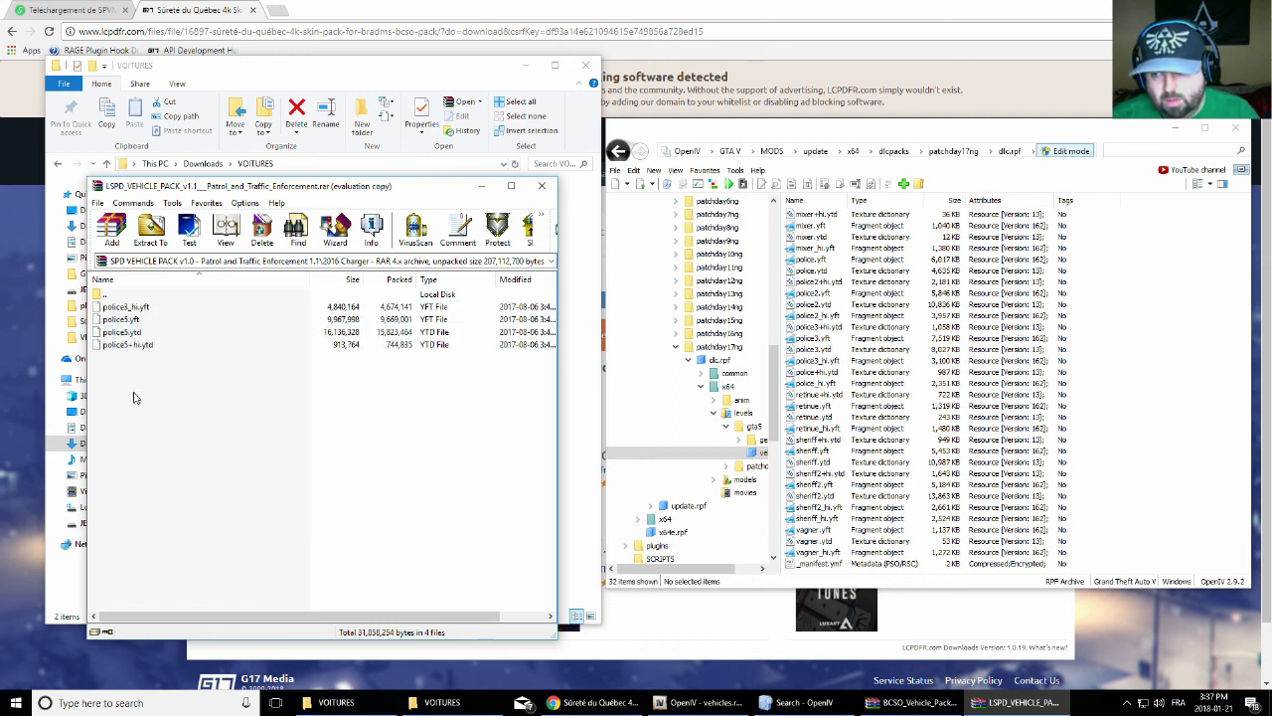
Rename the archive's police3_hi.yft as police5_hi.yft and add all four police5 files to patchday17ng's vehicles.rpf
left_click(126, 308)
left_click(127, 308)
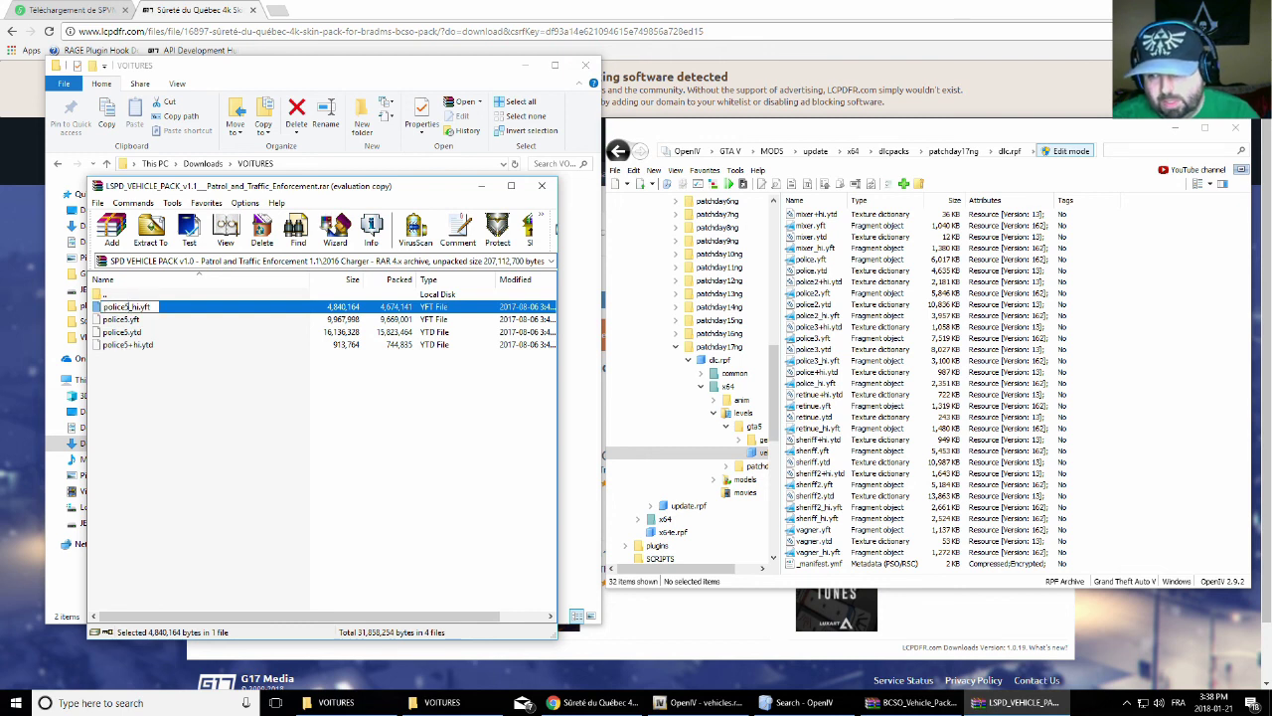
key("Return")
key("Return")
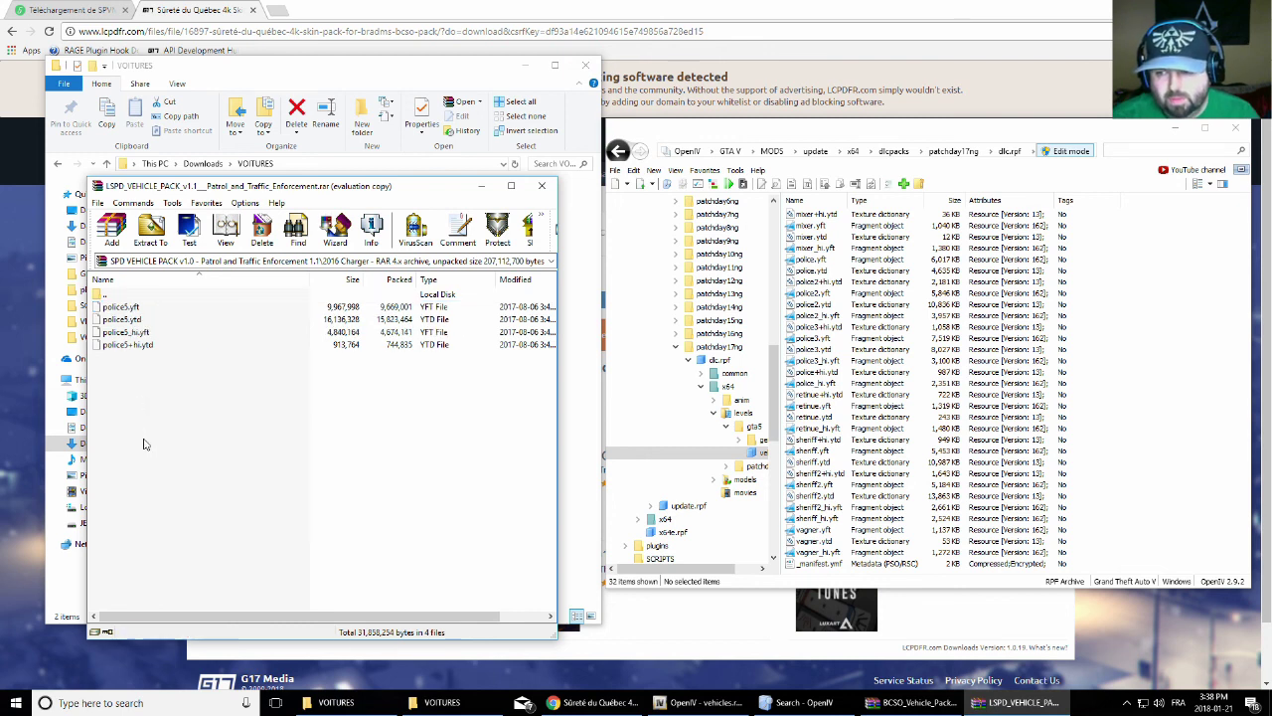
left_click_drag(164, 435, 1143, 402)
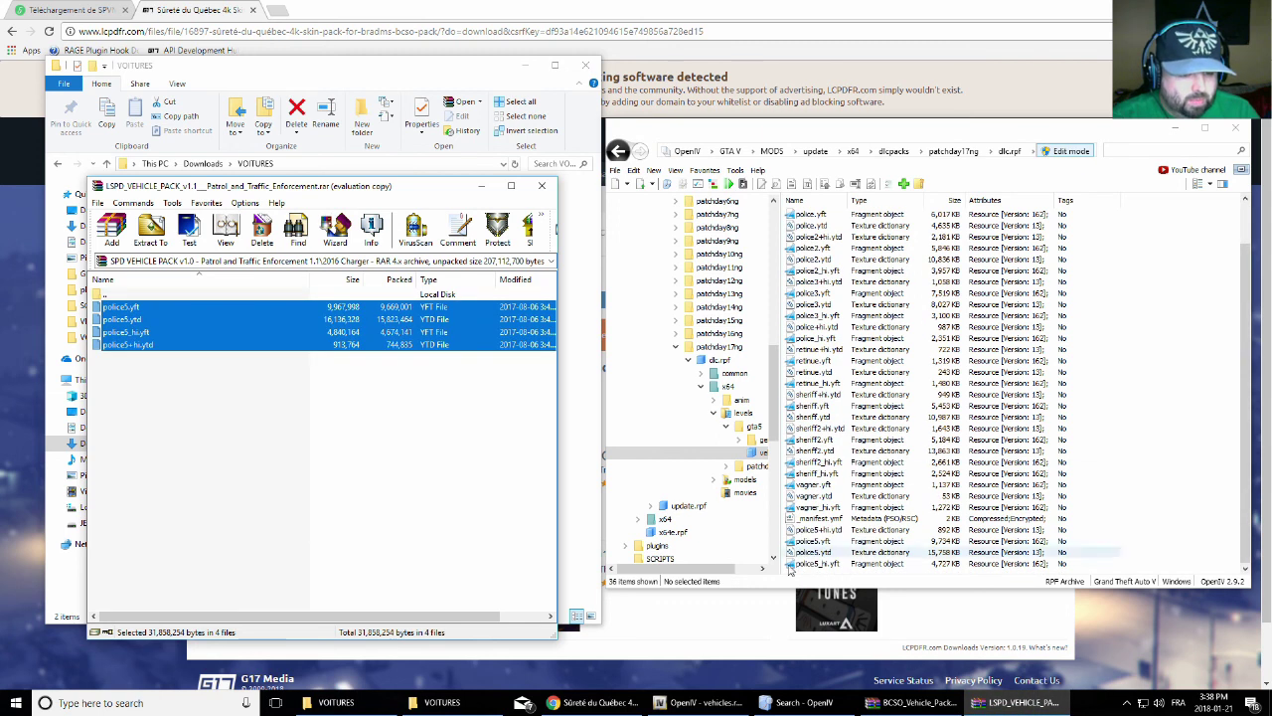
Inspect the added police5.yft in the model viewer from the front and rear, and close the viewer
left_click(800, 542)
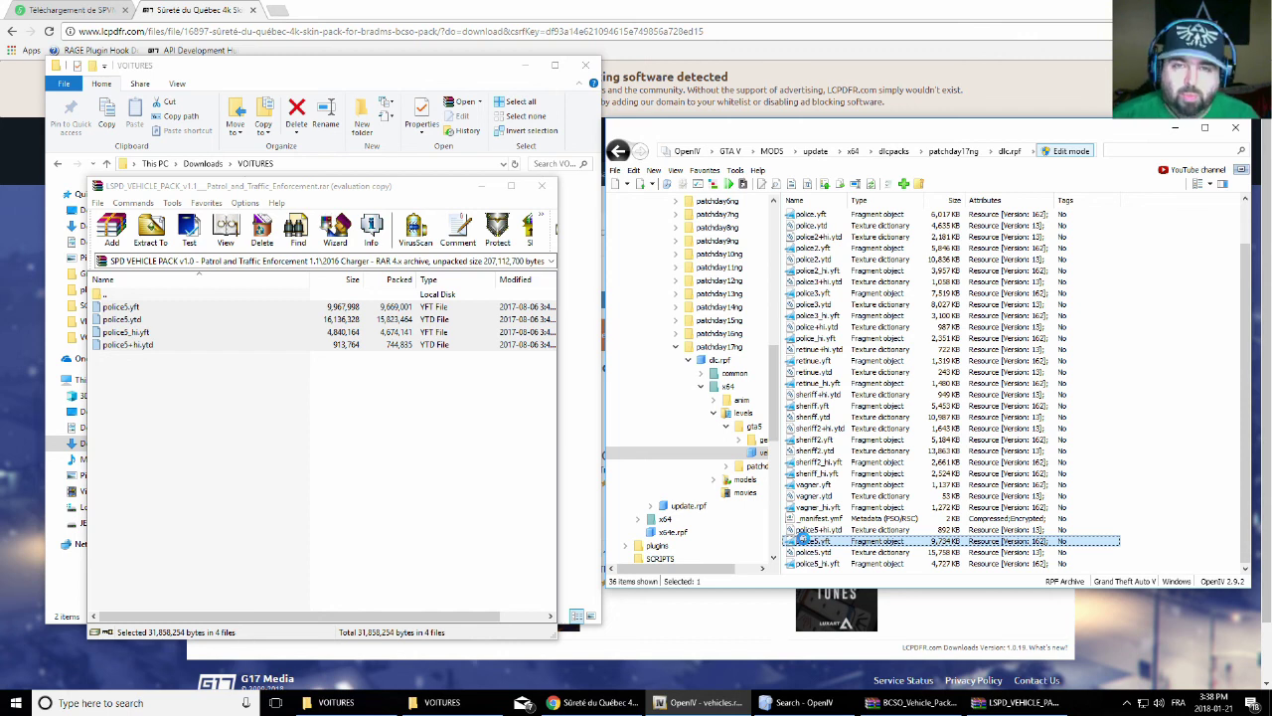
double_click(804, 539)
mouse_move(793, 382)
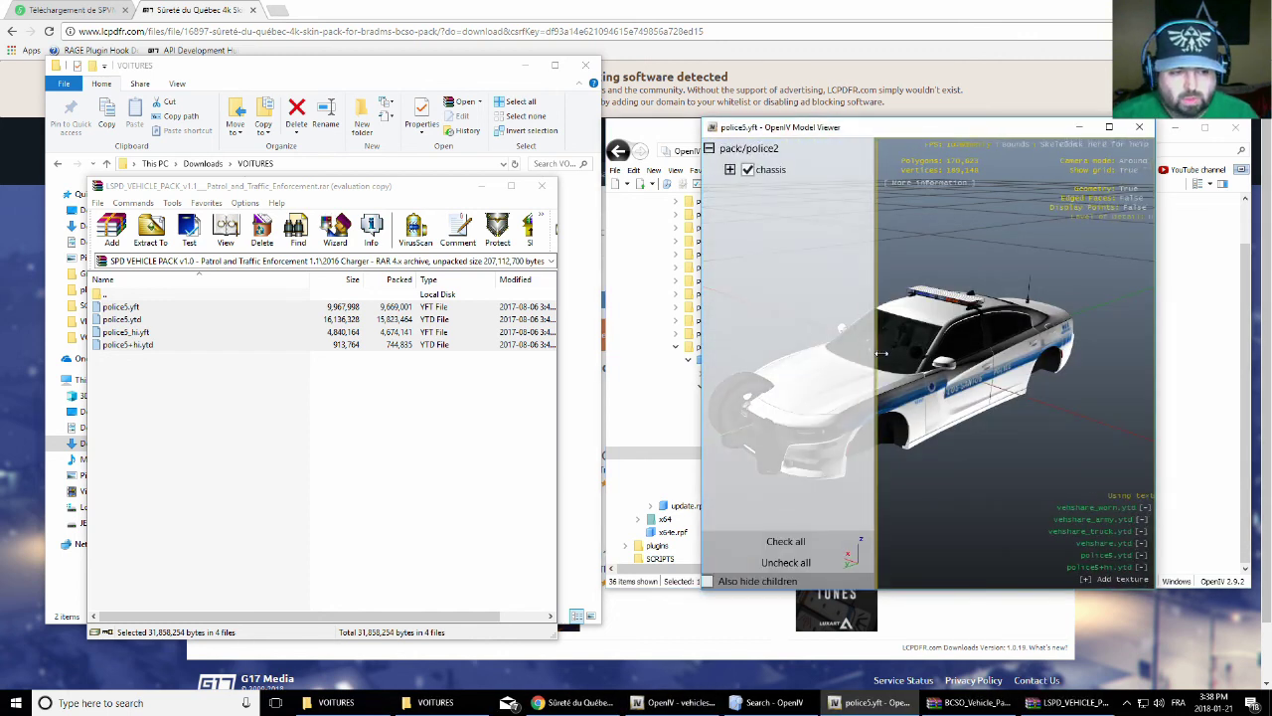
left_click_drag(845, 392, 1015, 369)
left_click_drag(1058, 135, 939, 149)
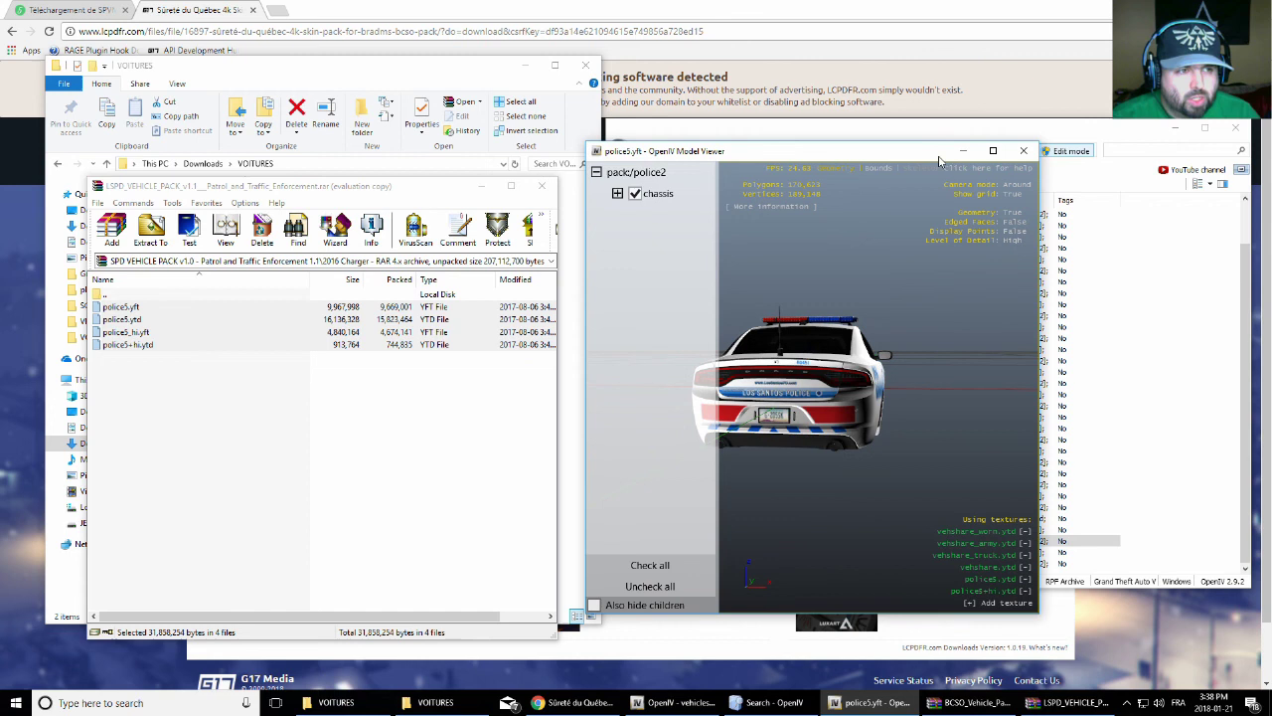
left_click(1020, 149)
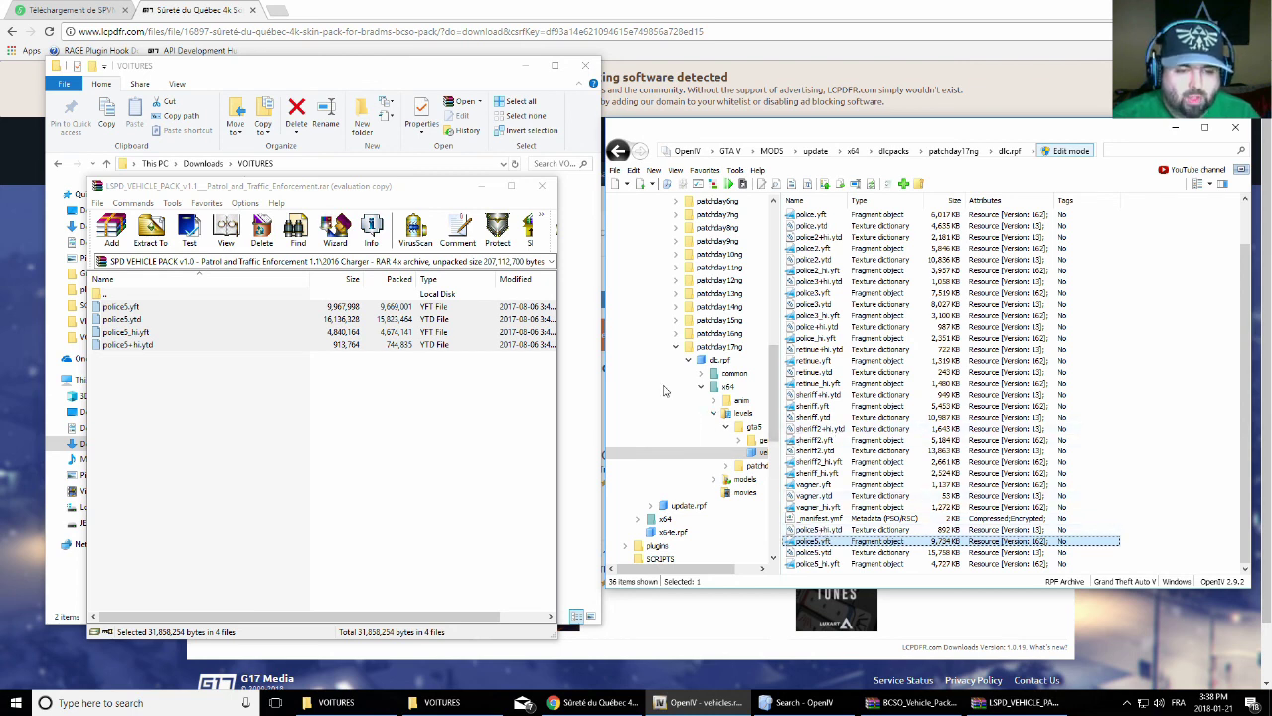
Collapse the patchday17ng, dlcpacks and x64 folders under MODS/update in the folder tree
left_click(676, 347)
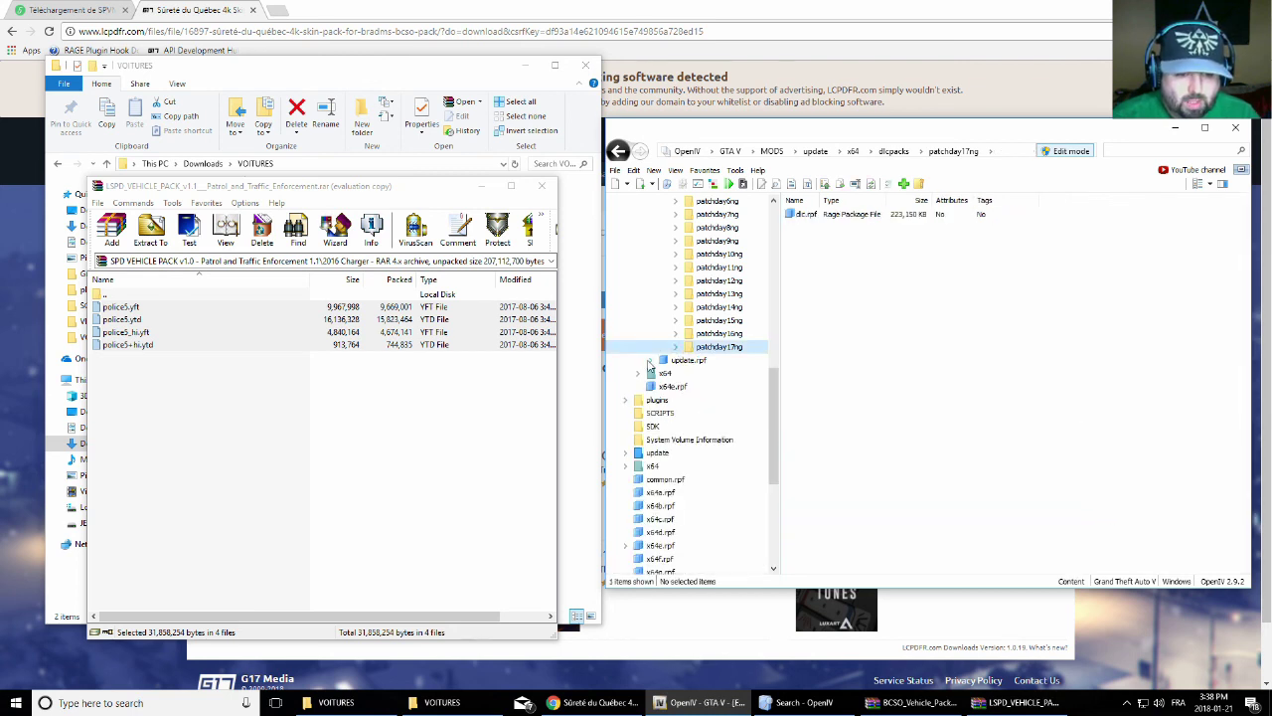
left_click(648, 364)
scroll(647, 328, "up", 15)
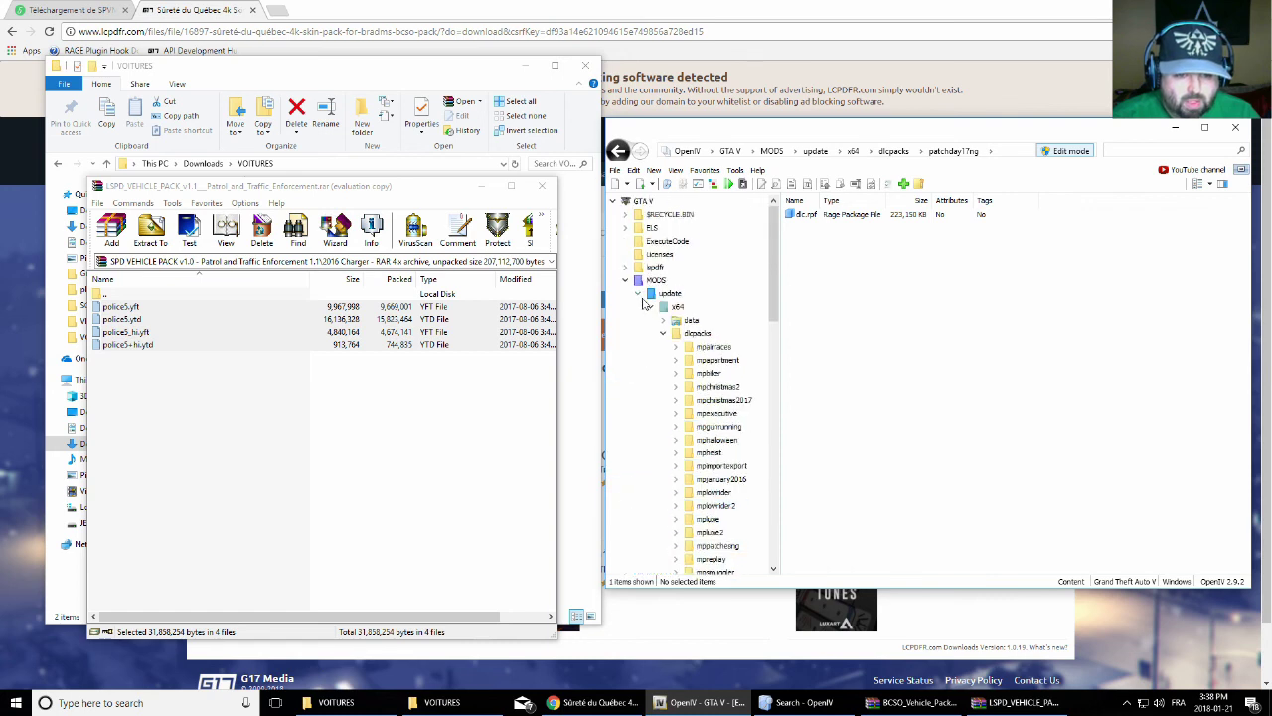
left_click(639, 294)
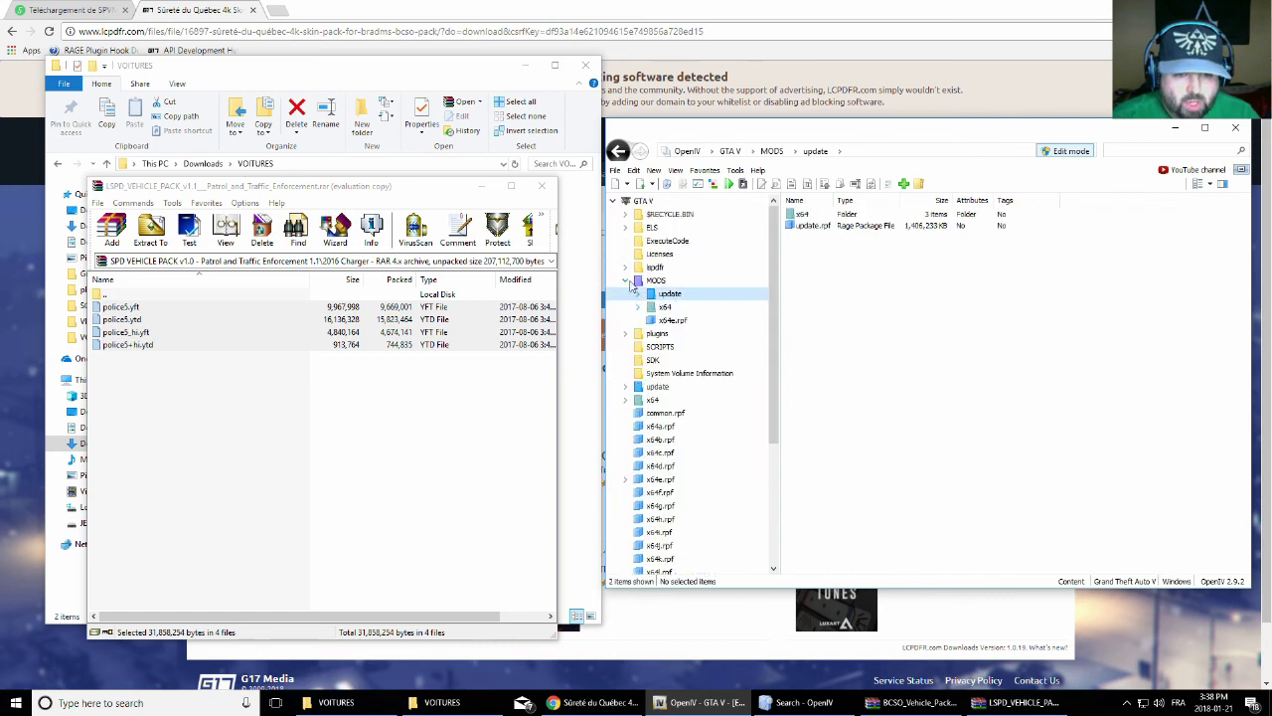
left_click(640, 296)
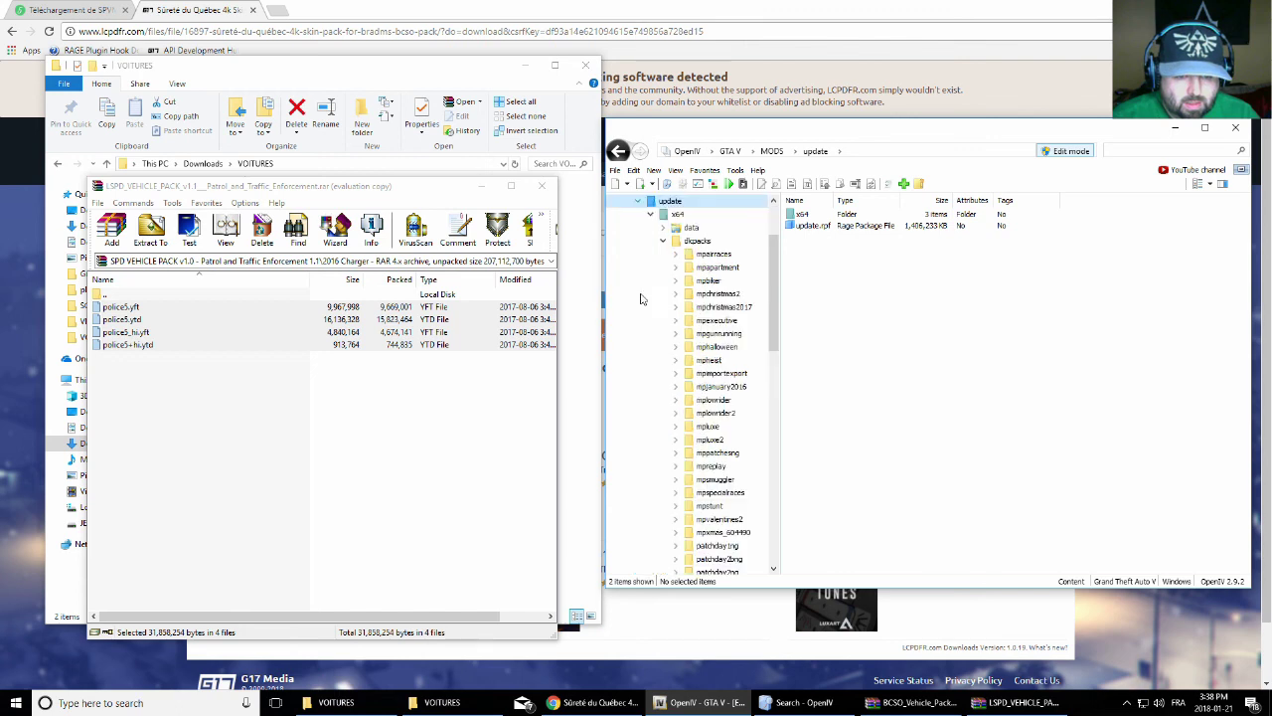
left_click(663, 241)
left_click(652, 214)
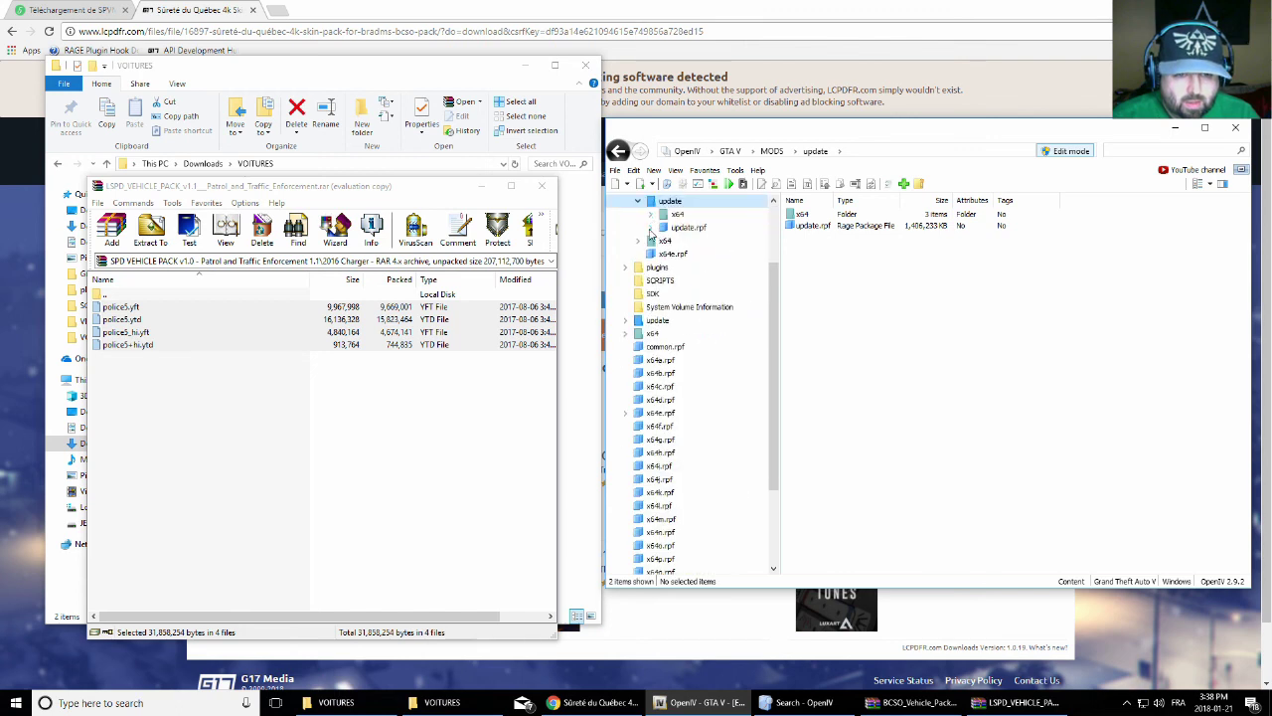
scroll(653, 235, "up", 3)
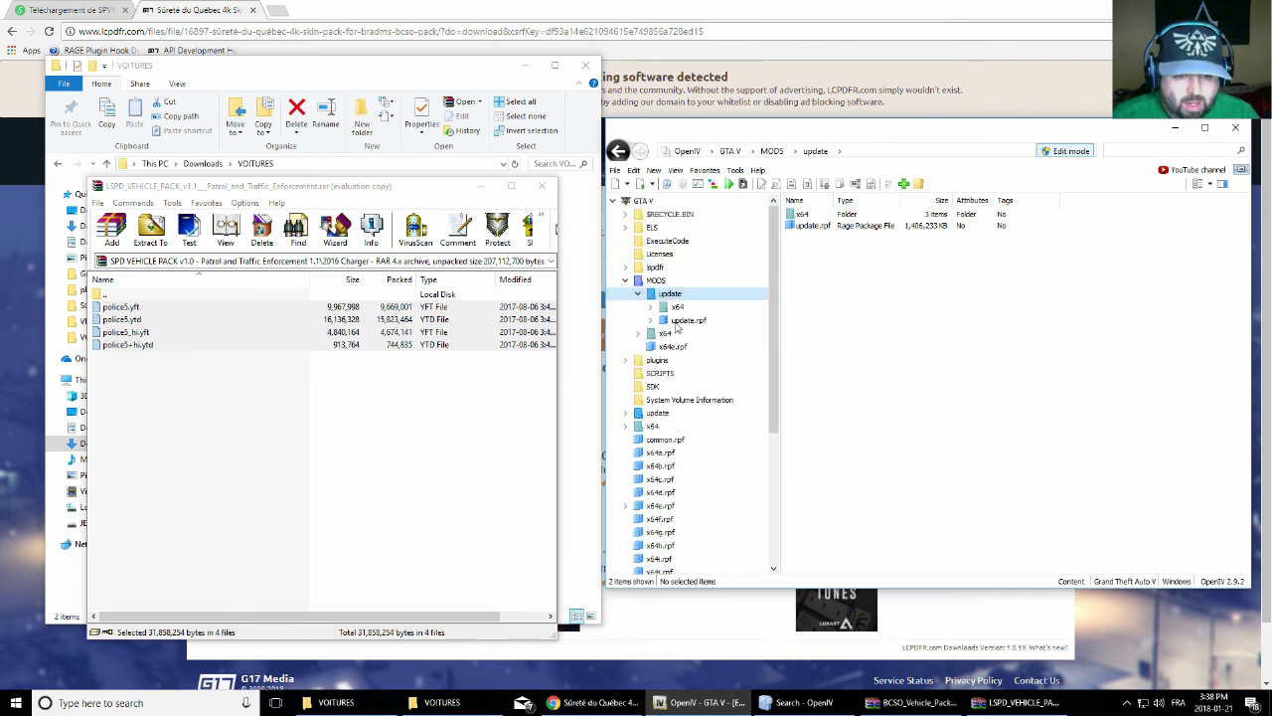
Go to the folder common/data/levels/gta5 inside update.rpf under MODS/update
left_click(653, 324)
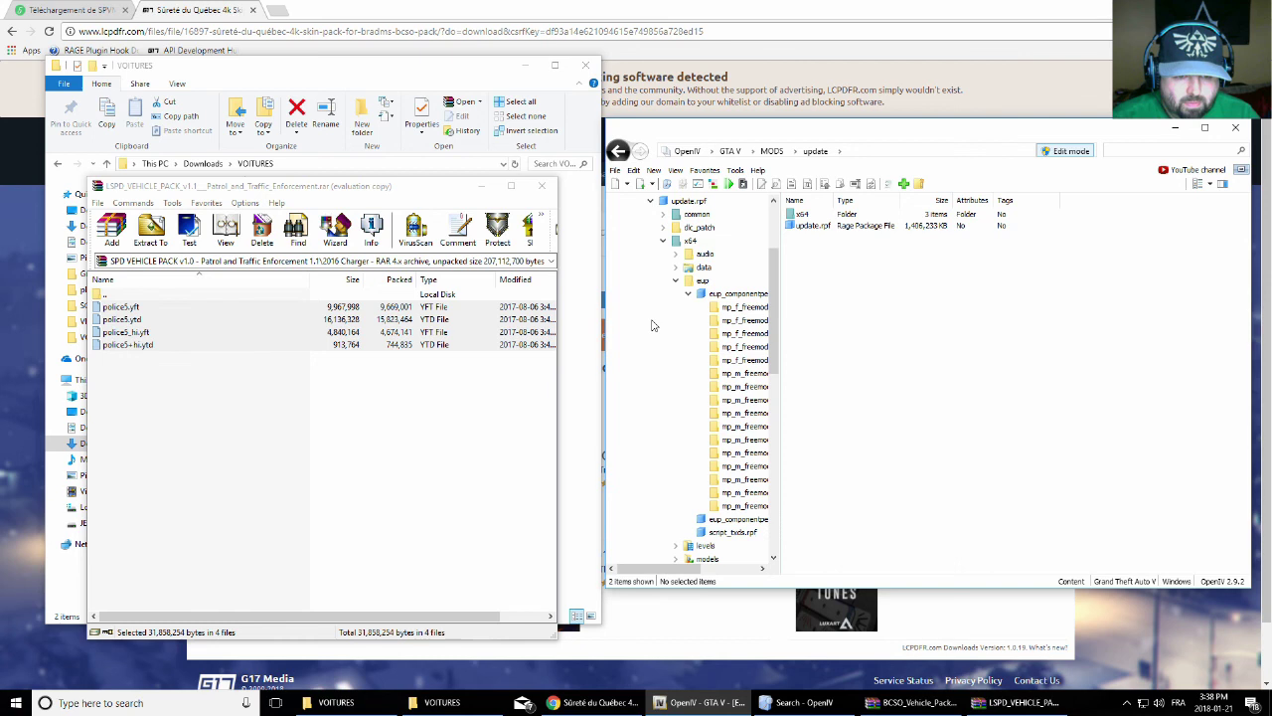
left_click(664, 241)
scroll(669, 272, "up", 3)
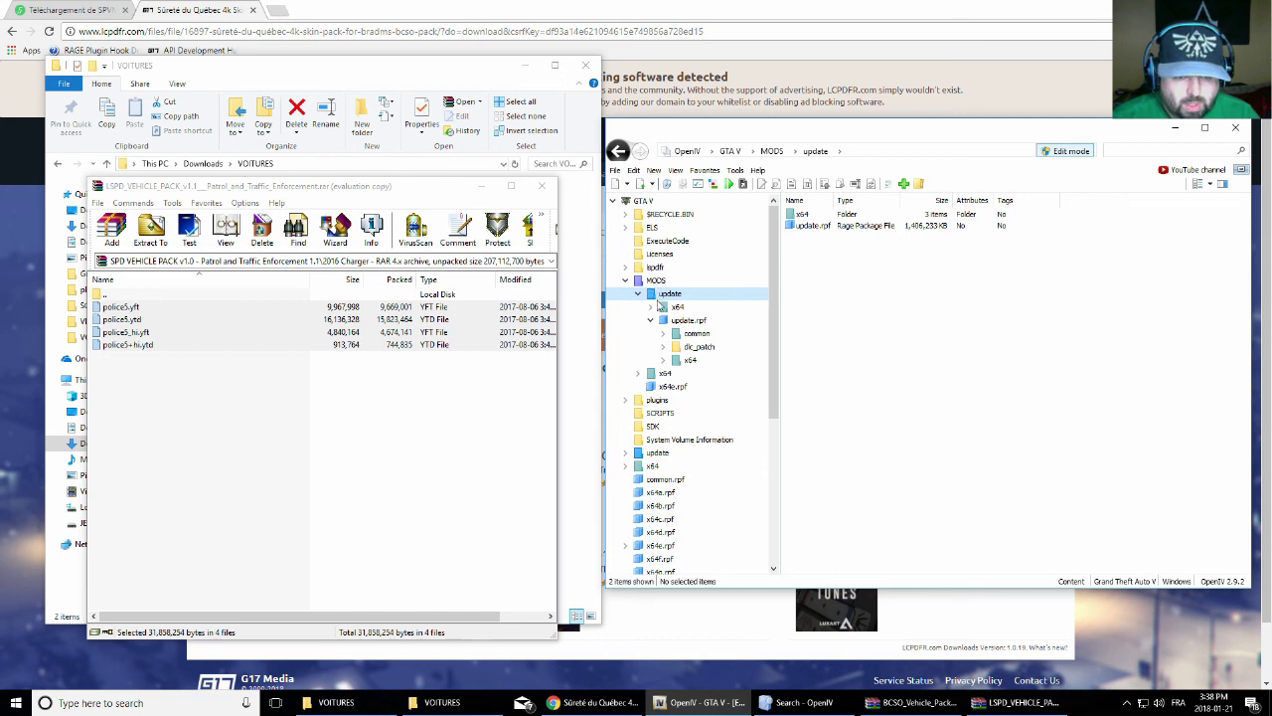
left_click(663, 334)
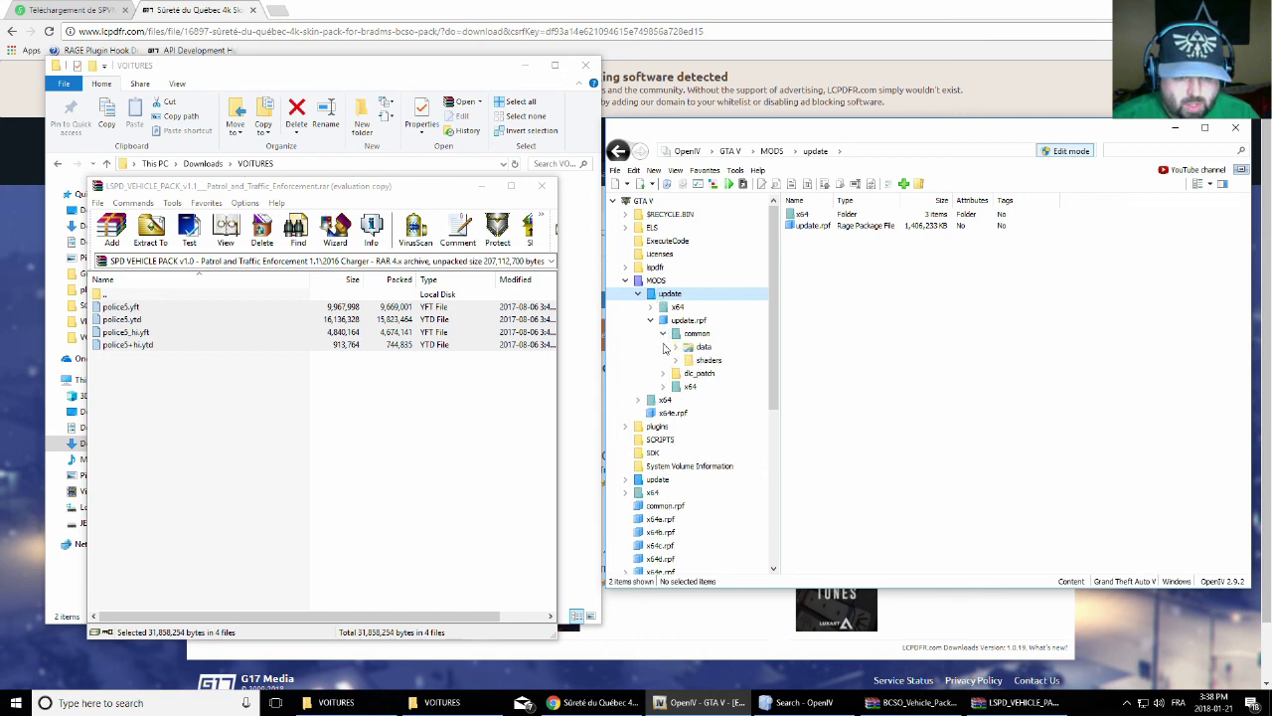
left_click(679, 347)
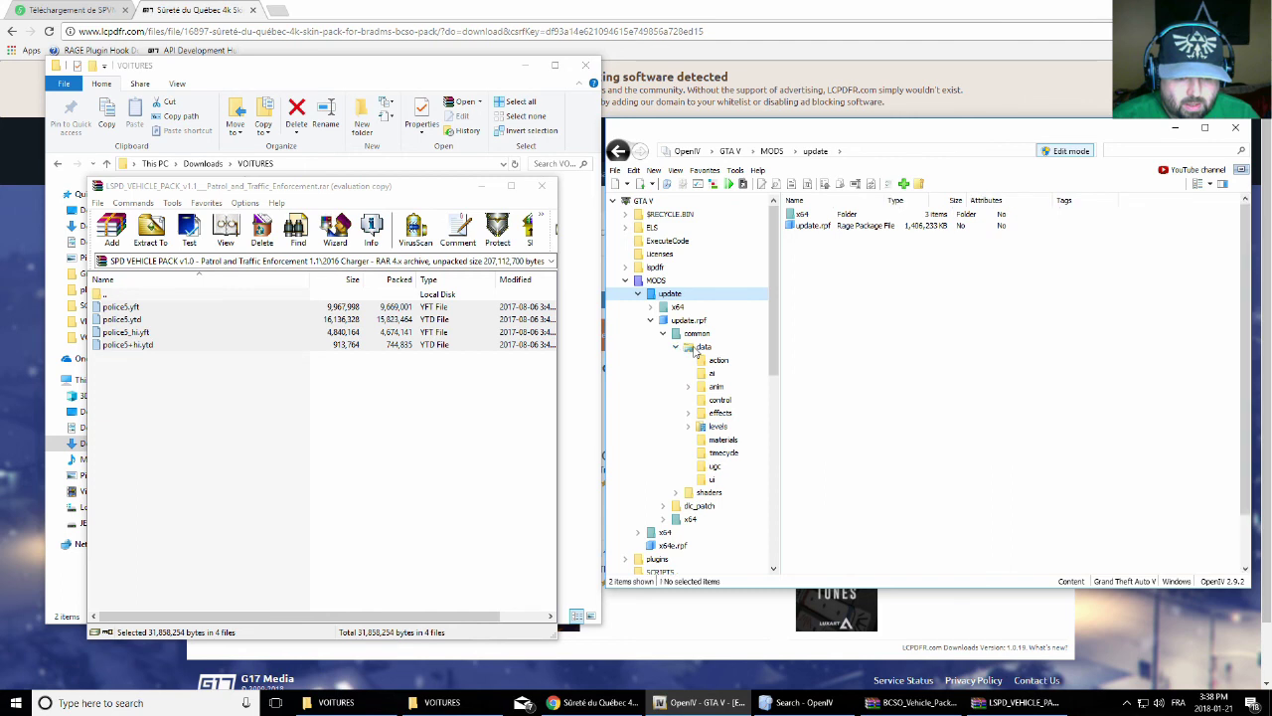
left_click(696, 348)
left_click(714, 427)
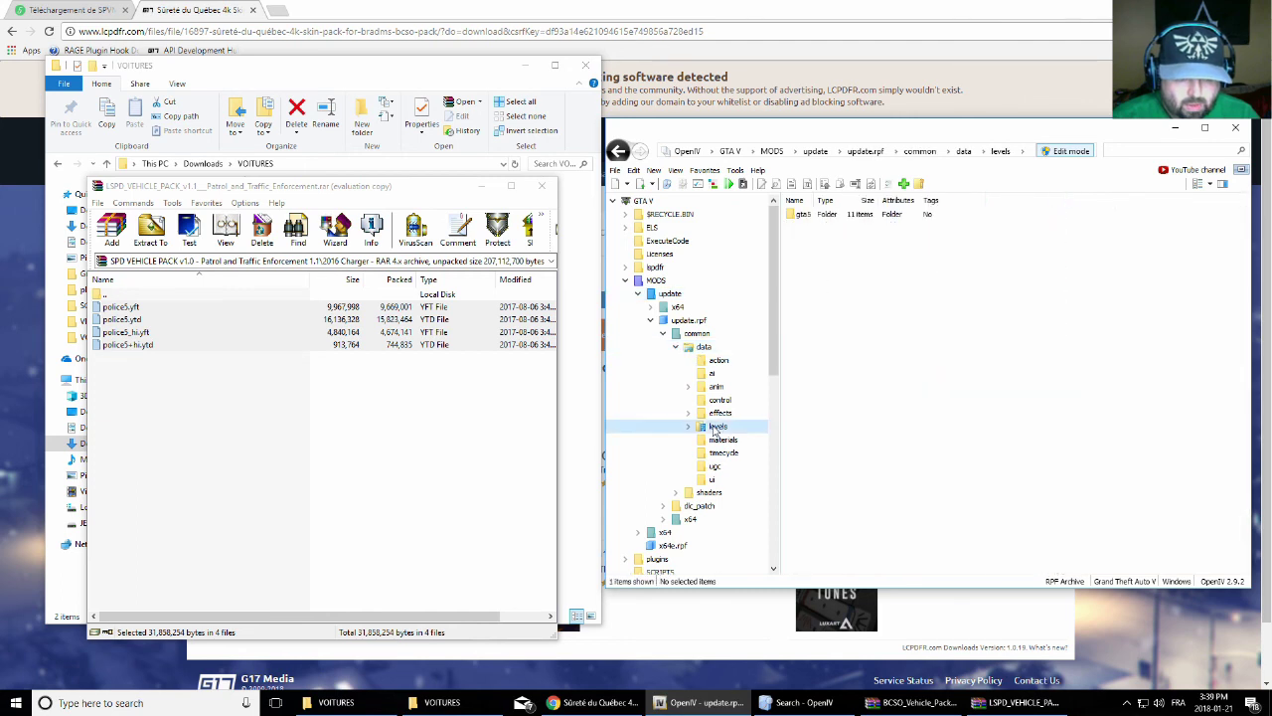
left_click(801, 222)
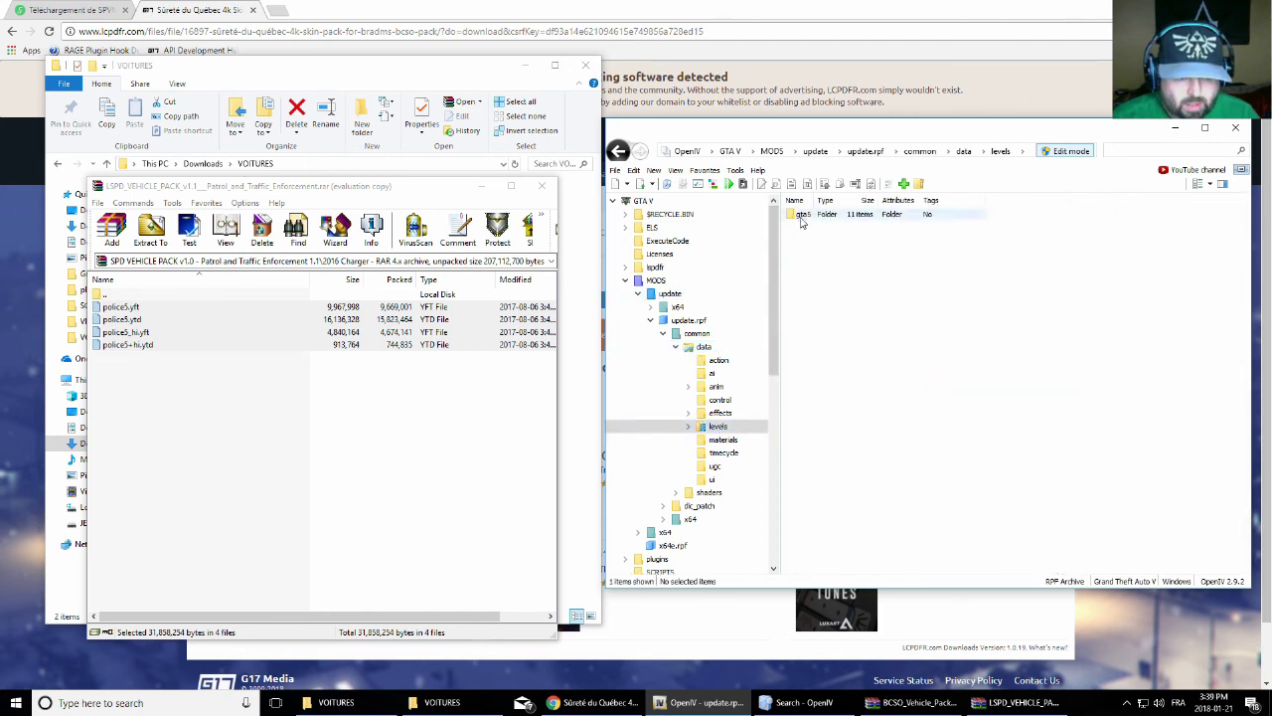
double_click(801, 223)
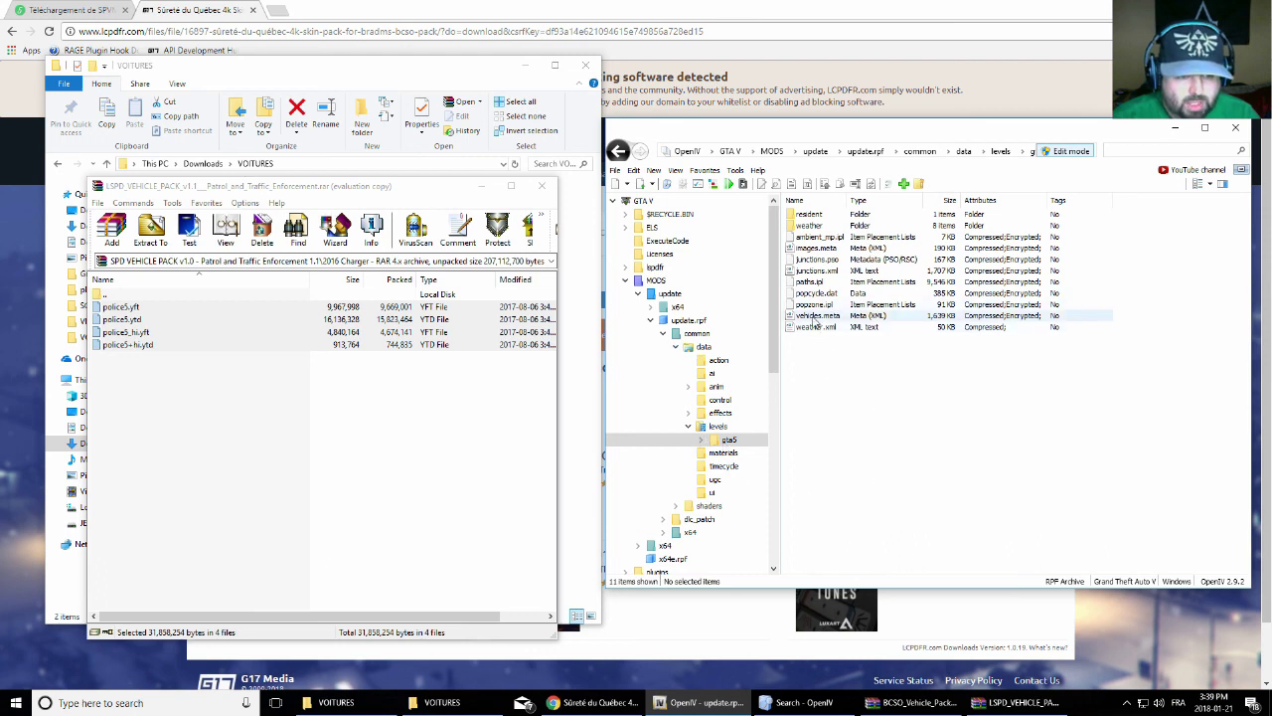
Open vehicles.meta from the gta5 folder for editing
left_click(817, 320)
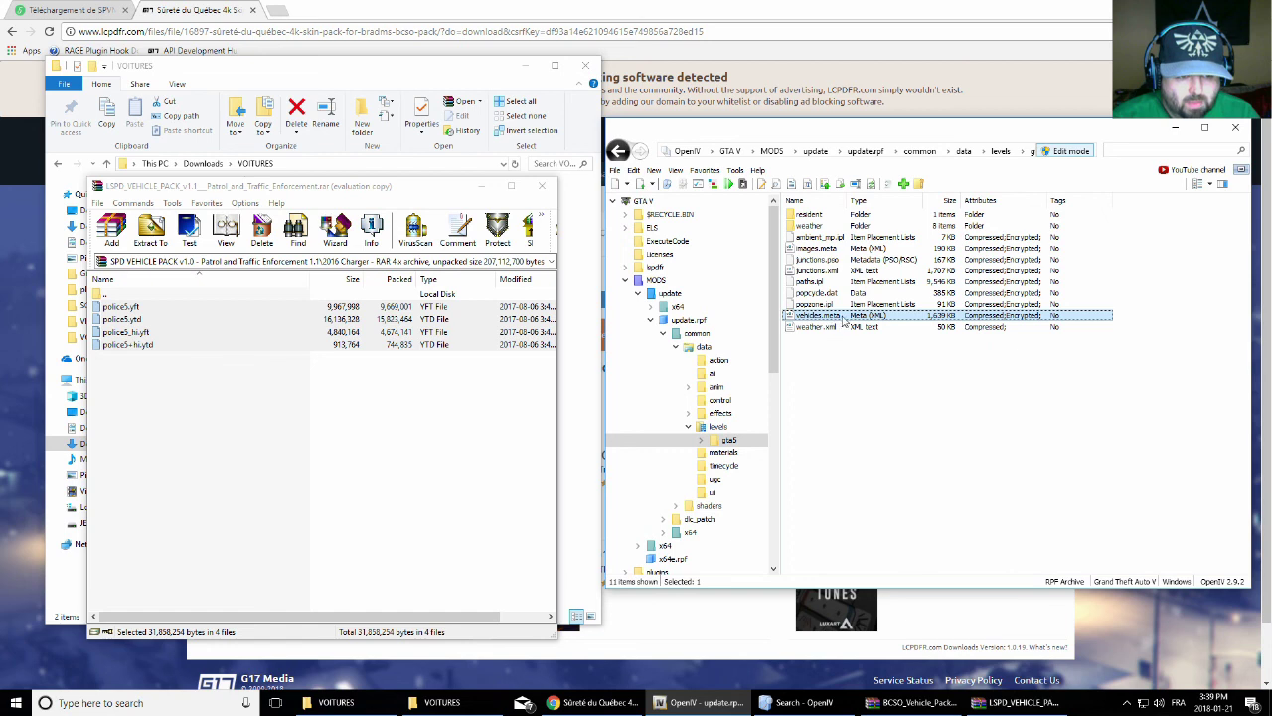
right_click(832, 323)
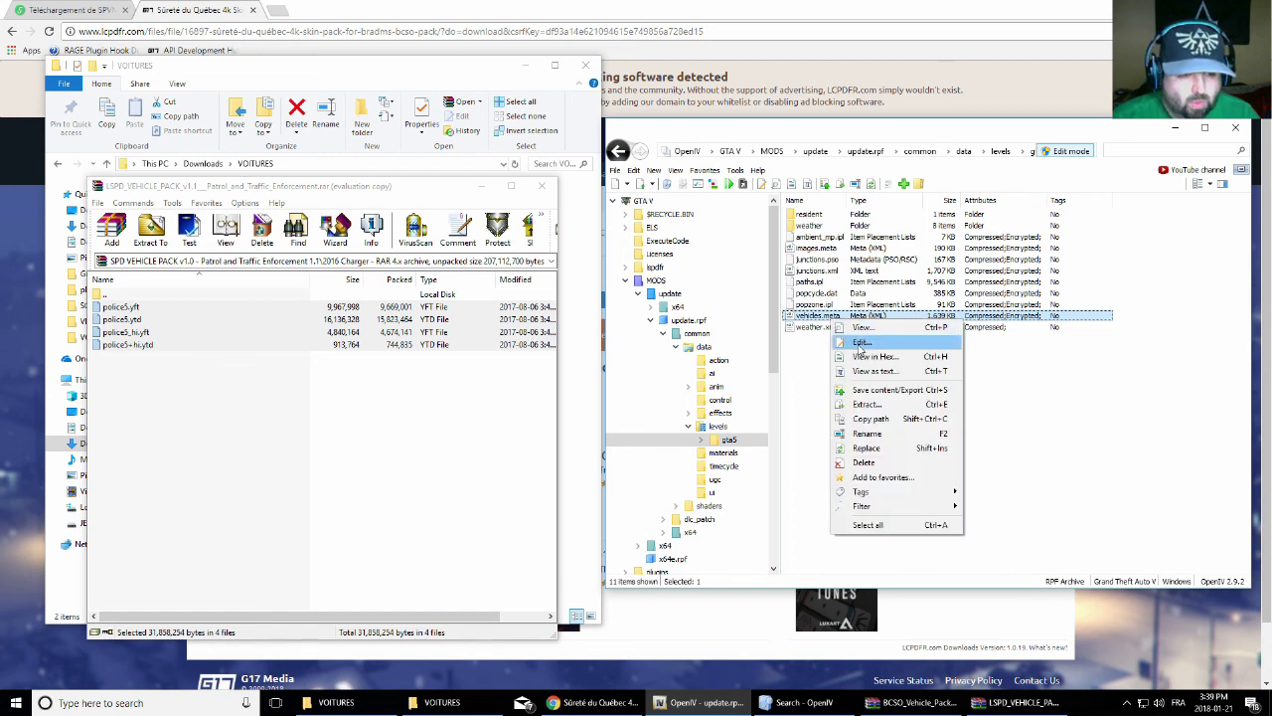
left_click(860, 344)
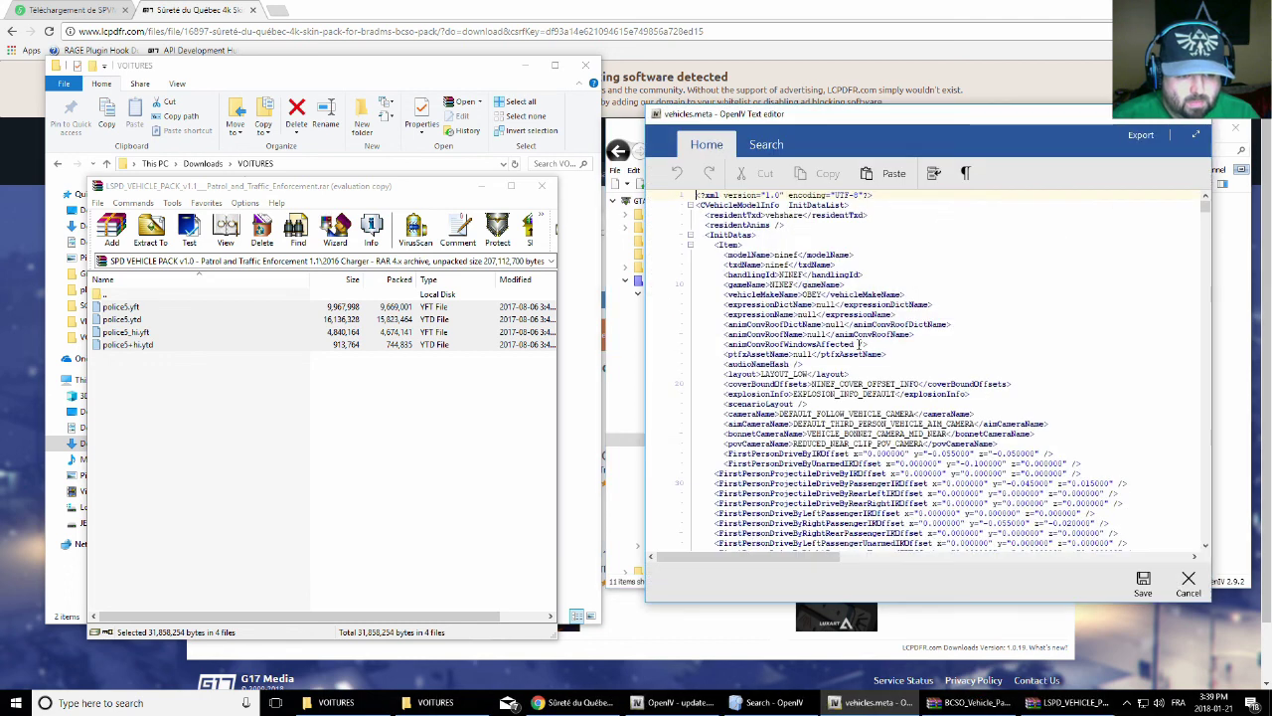
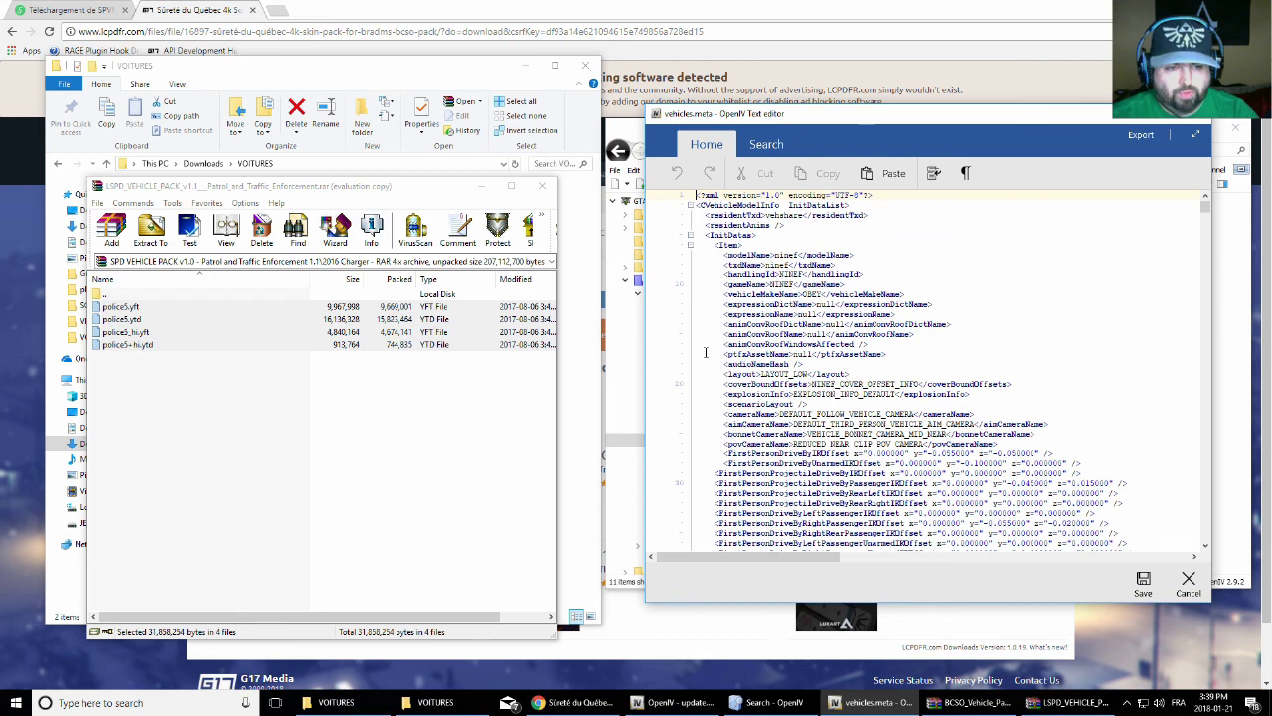
Search vehicles.meta for police2 and advance through the matches to its modelName entry
key("ctrl+f")
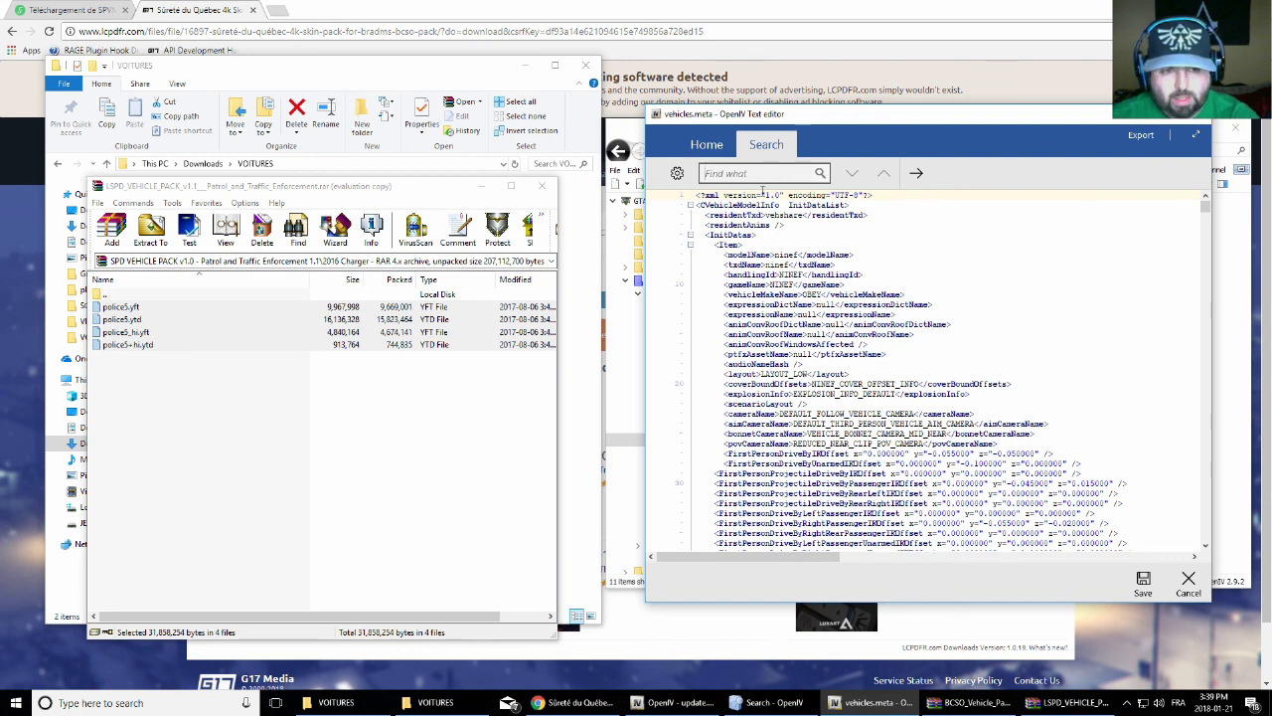
type("police2")
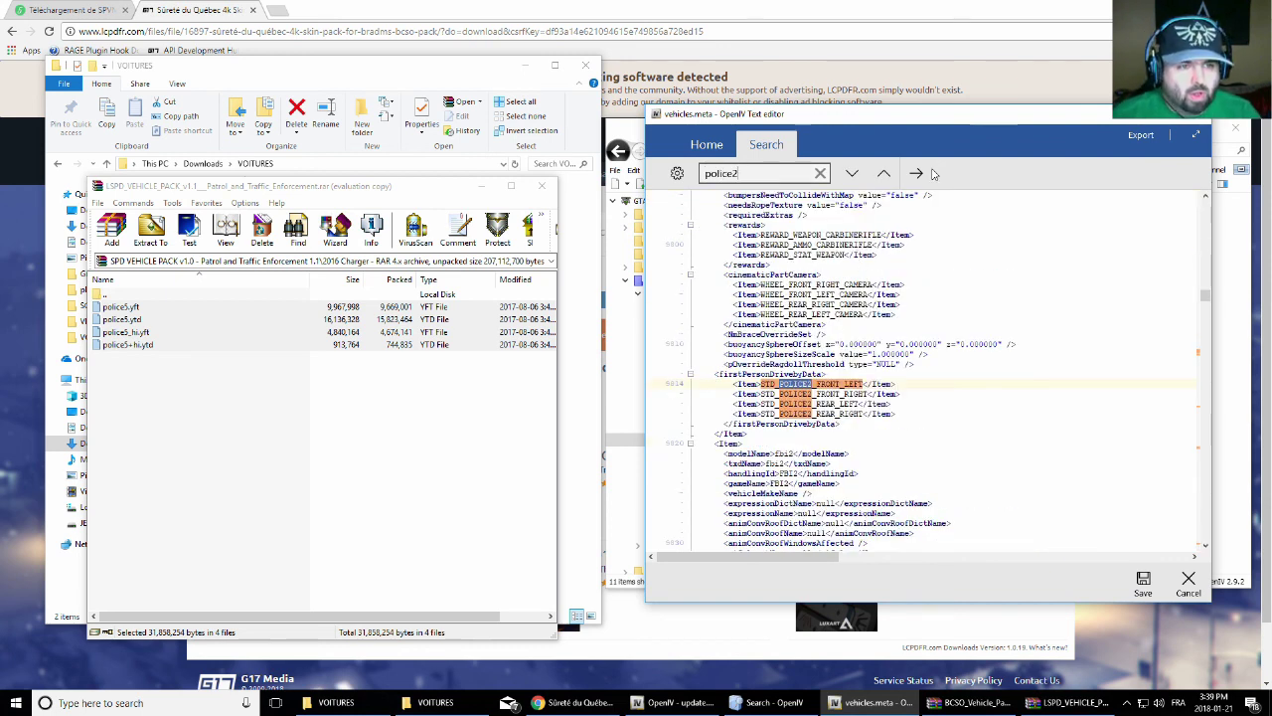
left_click(852, 174)
left_click(853, 175)
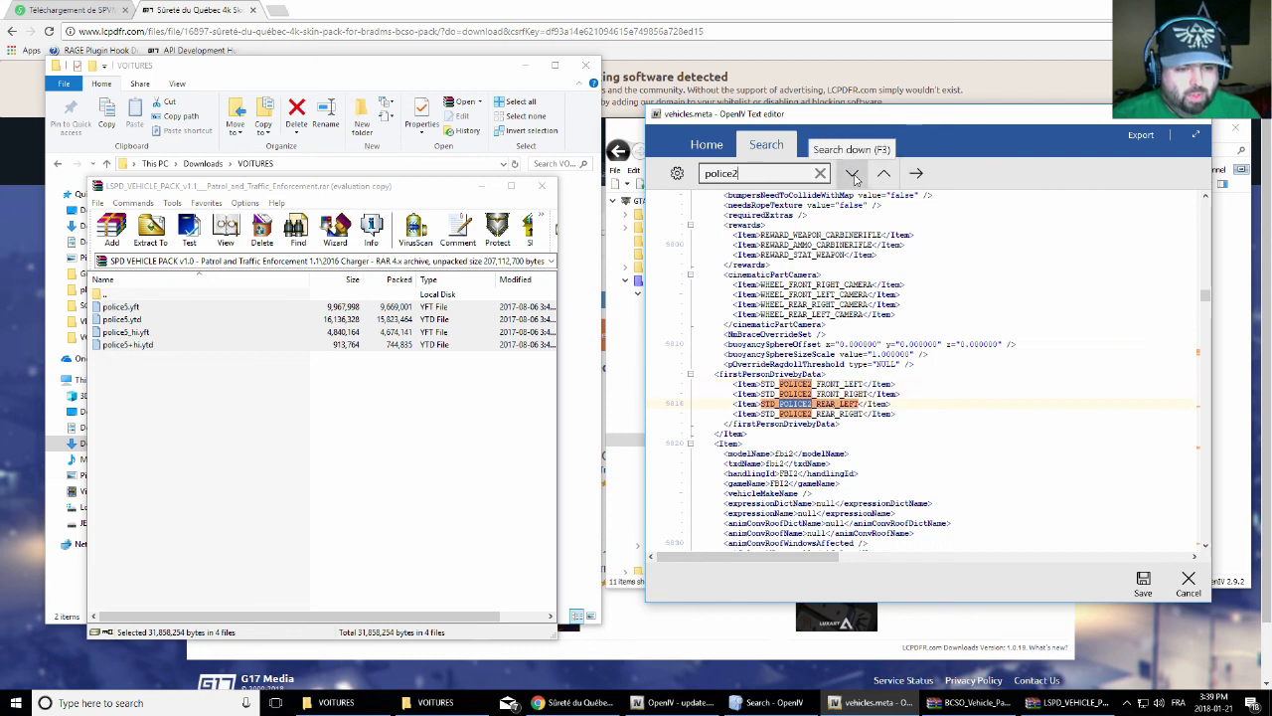
left_click(853, 175)
left_click(853, 175)
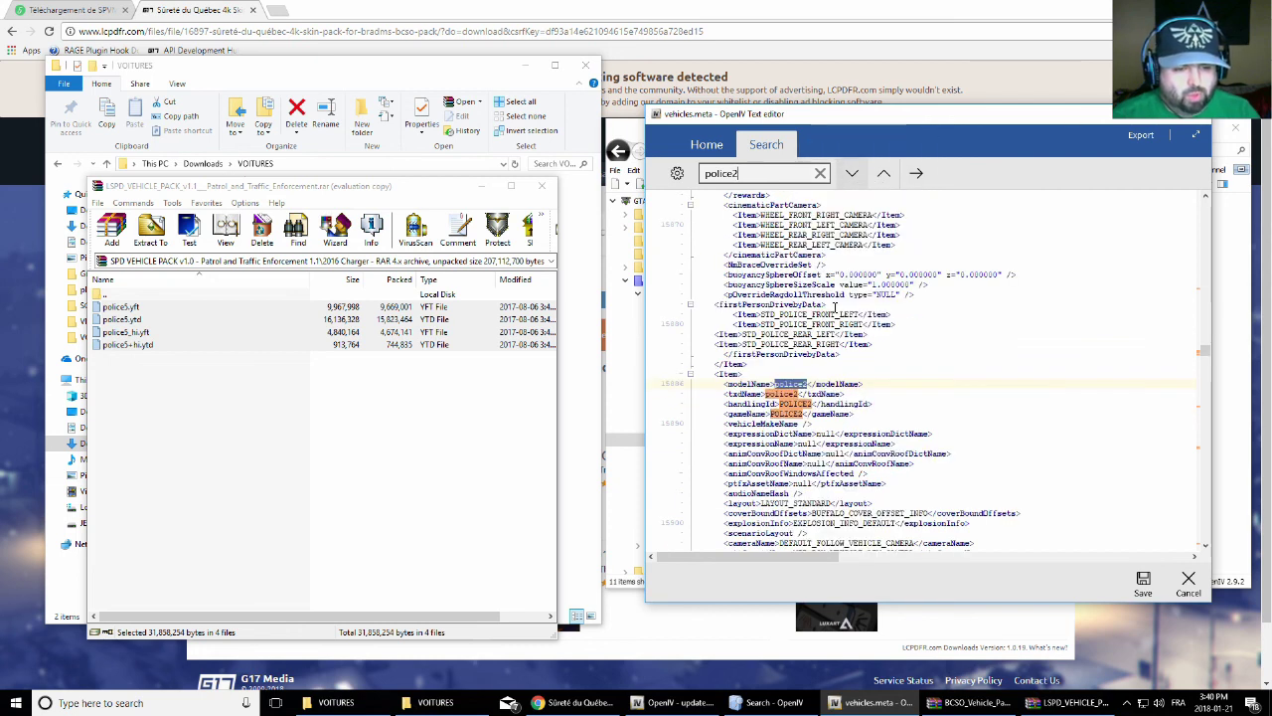
left_click(763, 374)
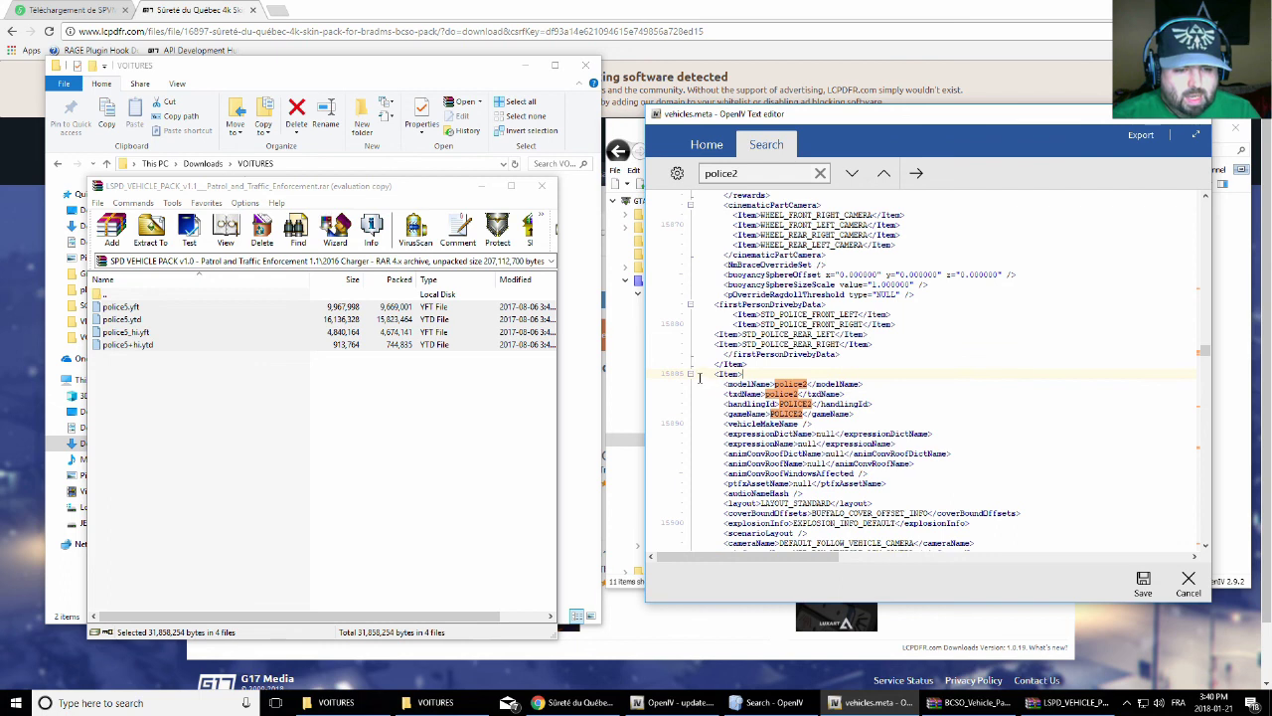
left_click_drag(700, 374, 870, 412)
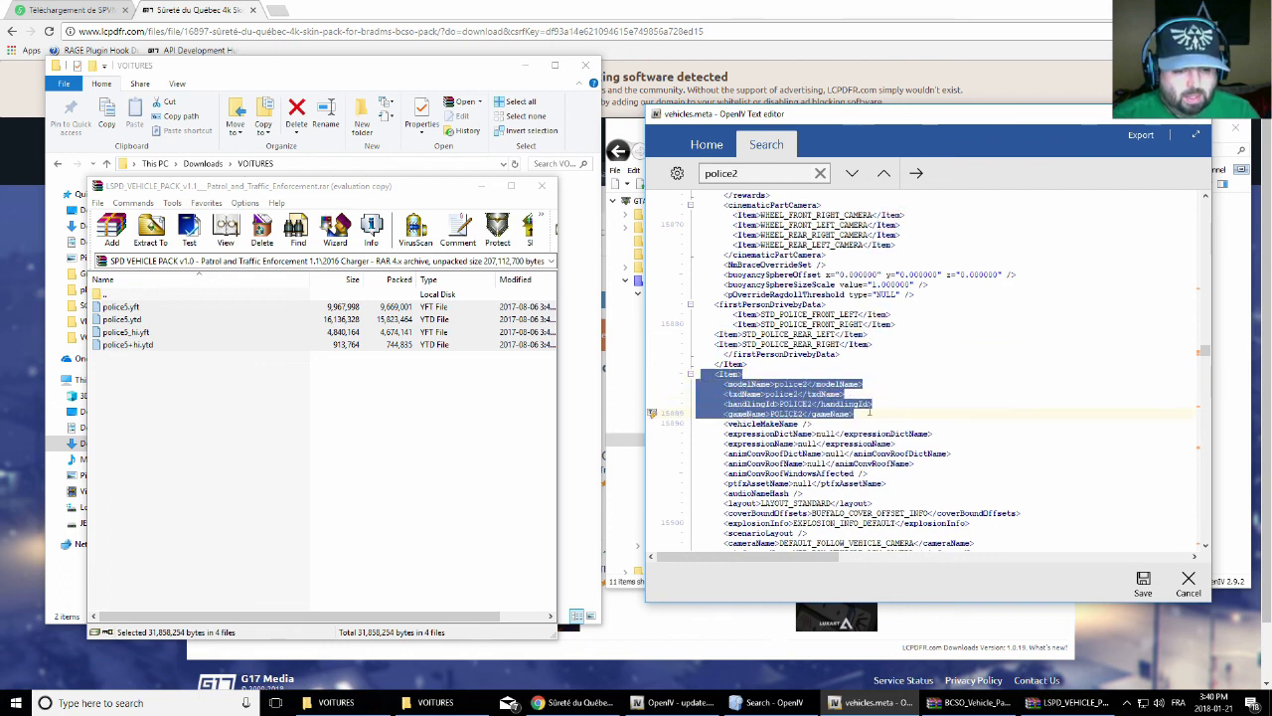
left_click(708, 366)
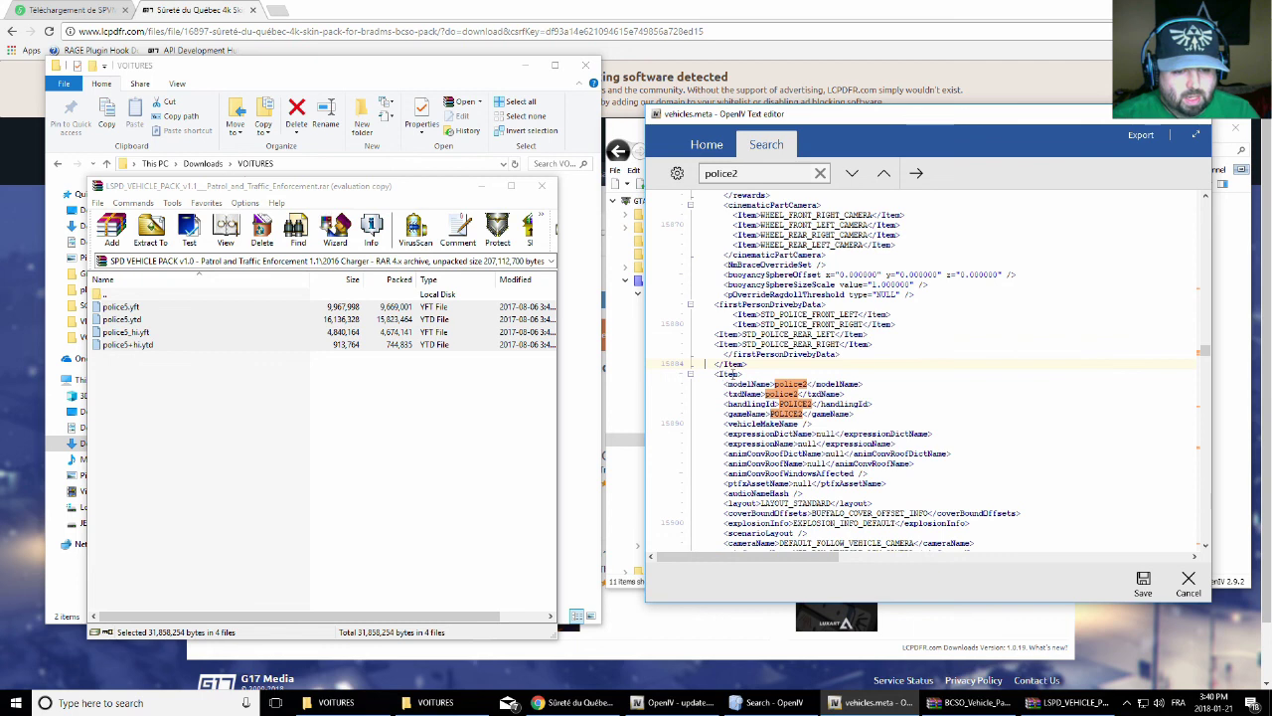
left_click(711, 373)
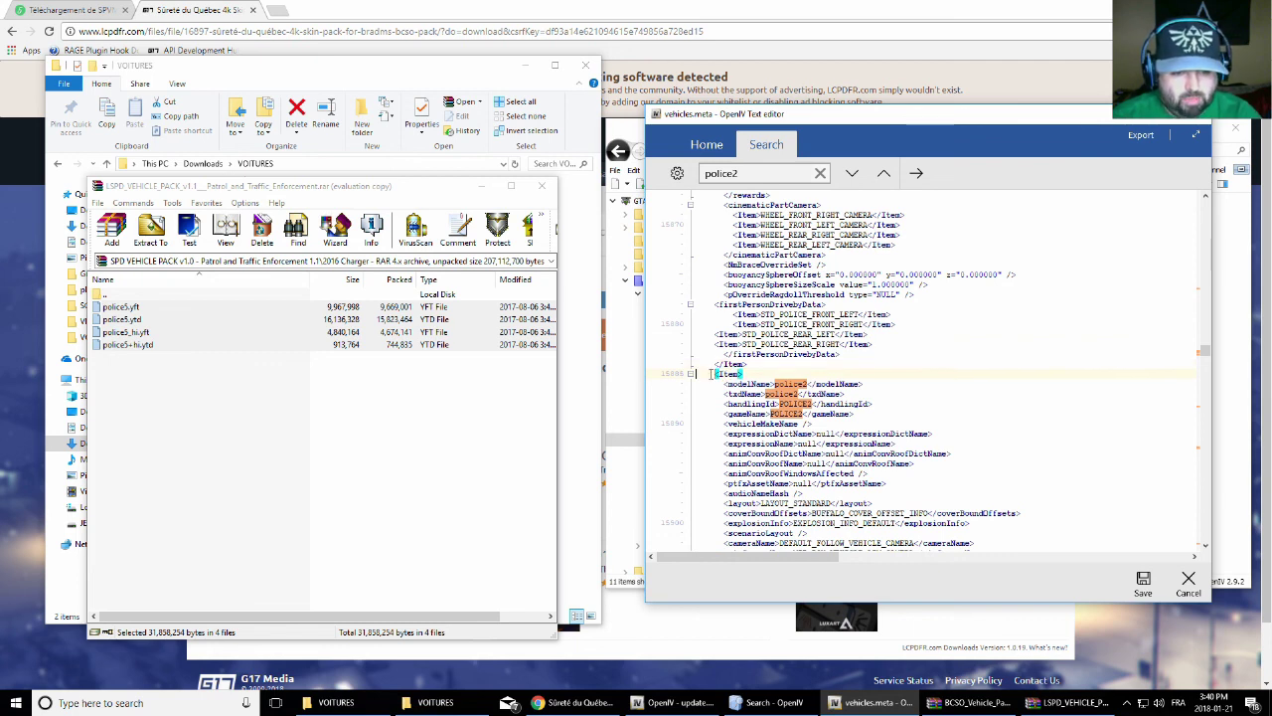
Copy the entire police2 Item block in vehicles.meta, from its opening Item tag through its closing tag before police3
triple_click(712, 373)
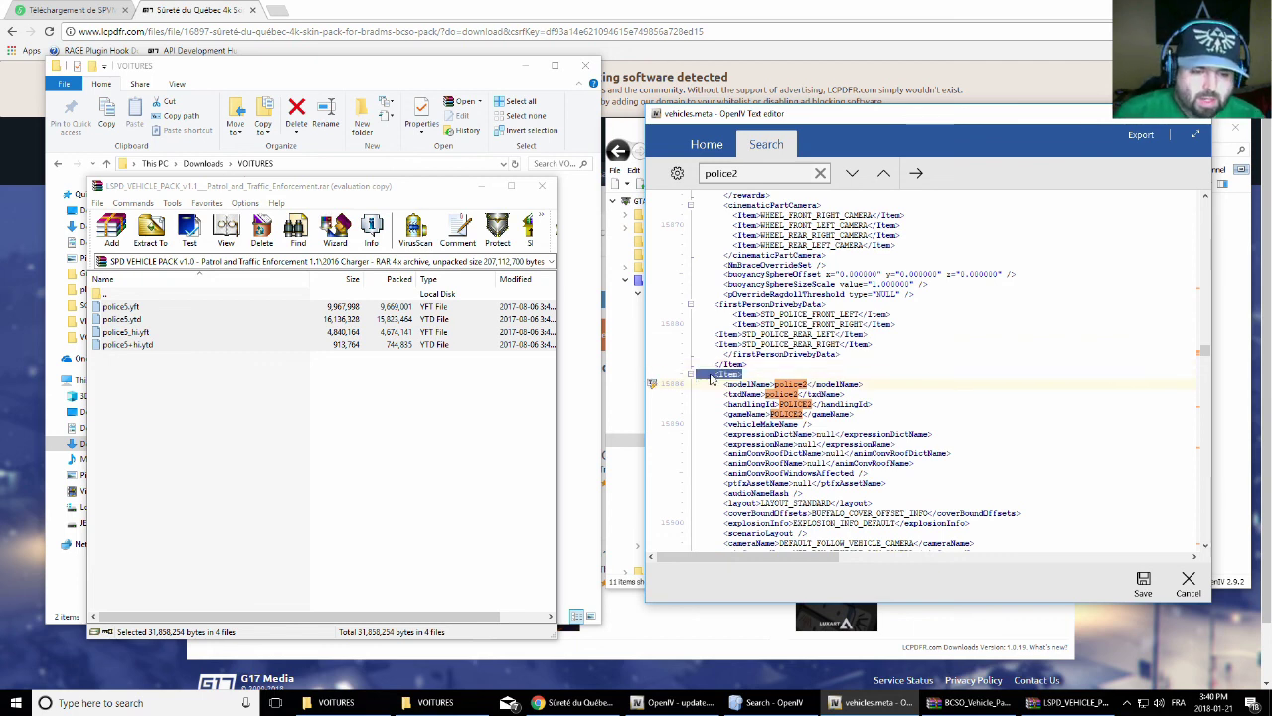
key("shift+Down")
key("shift+Down")
key("shift+Down")
key("shift+Down")
key("shift+Down")
key("shift+Down")
key("shift+Down")
key("shift+Down")
key("shift+Down")
key("shift+Down")
key("shift+Down")
key("shift+Down")
key("shift+Down")
key("shift+Down")
key("shift+Down")
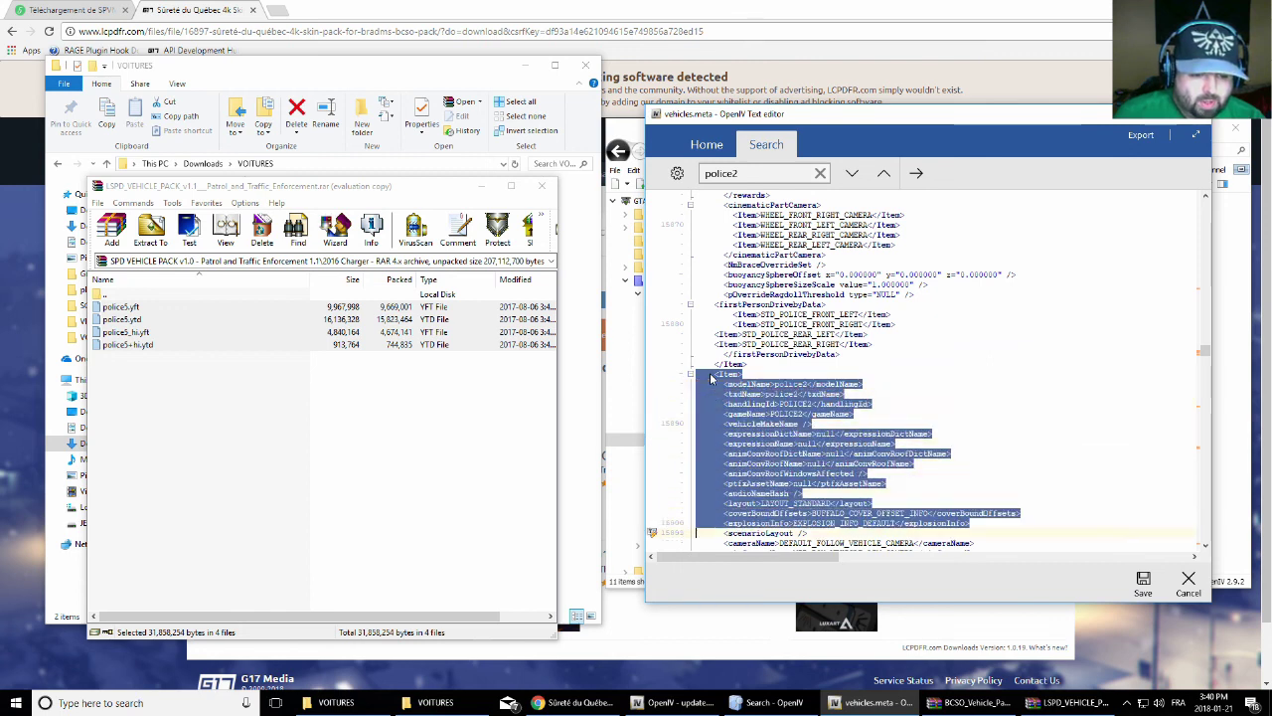
key("shift+Down")
key("shift+Down")
key("shift+Down")
key("shift+Down")
key("shift+Down")
key("shift+Down")
key("shift+Down")
key("shift+Down")
key("shift+Down")
key("shift+Down")
key("shift+Down")
key("shift+Down")
key("shift+Down")
key("shift+Down")
key("shift+Down")
key("shift+Down")
key("shift+Down")
key("shift+Down")
key("shift+Down")
key("shift+Down")
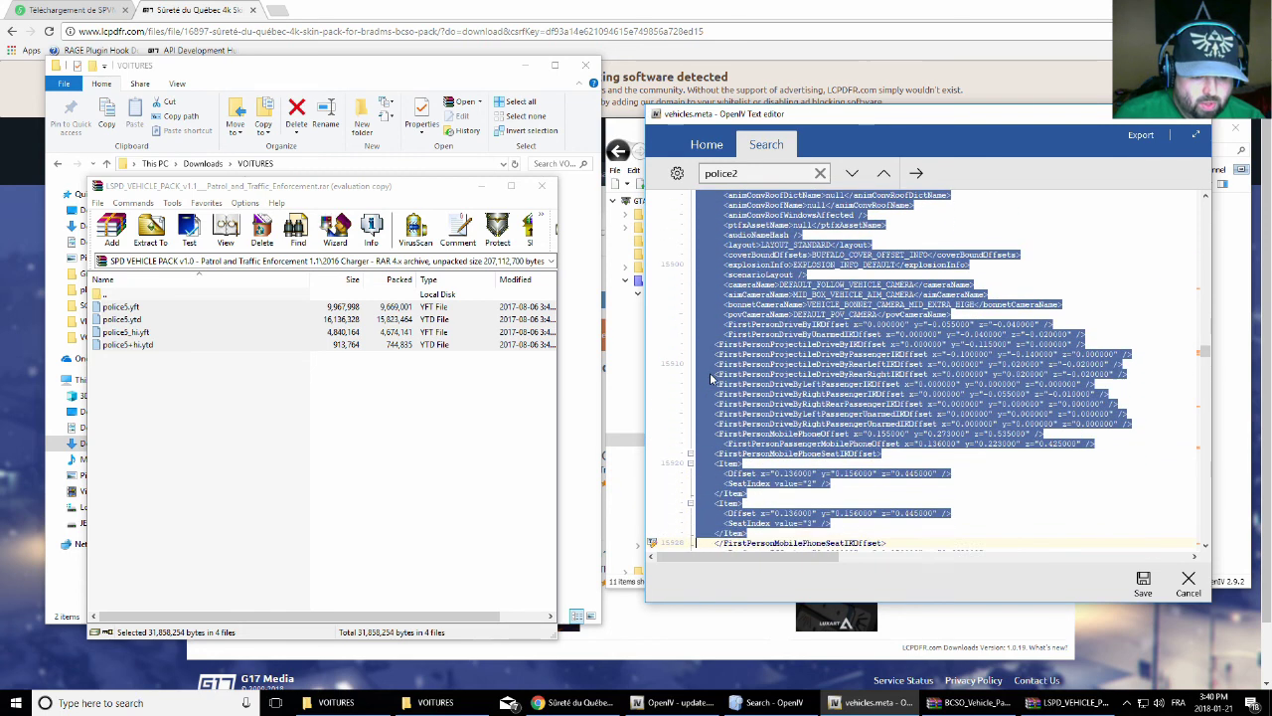
key("shift+Down")
key("shift+Down")
key("shift+Down")
key("shift+Down")
key("shift+Down")
key("shift+Down")
key("shift+Down")
key("shift+Down")
key("shift+Down")
key("shift+Down")
key("shift+Down")
key("shift+Down")
key("shift+Down")
key("shift+Down")
key("shift+Down")
key("shift+Down")
key("shift+Down")
key("shift+Down")
key("shift+Down")
key("shift+Down")
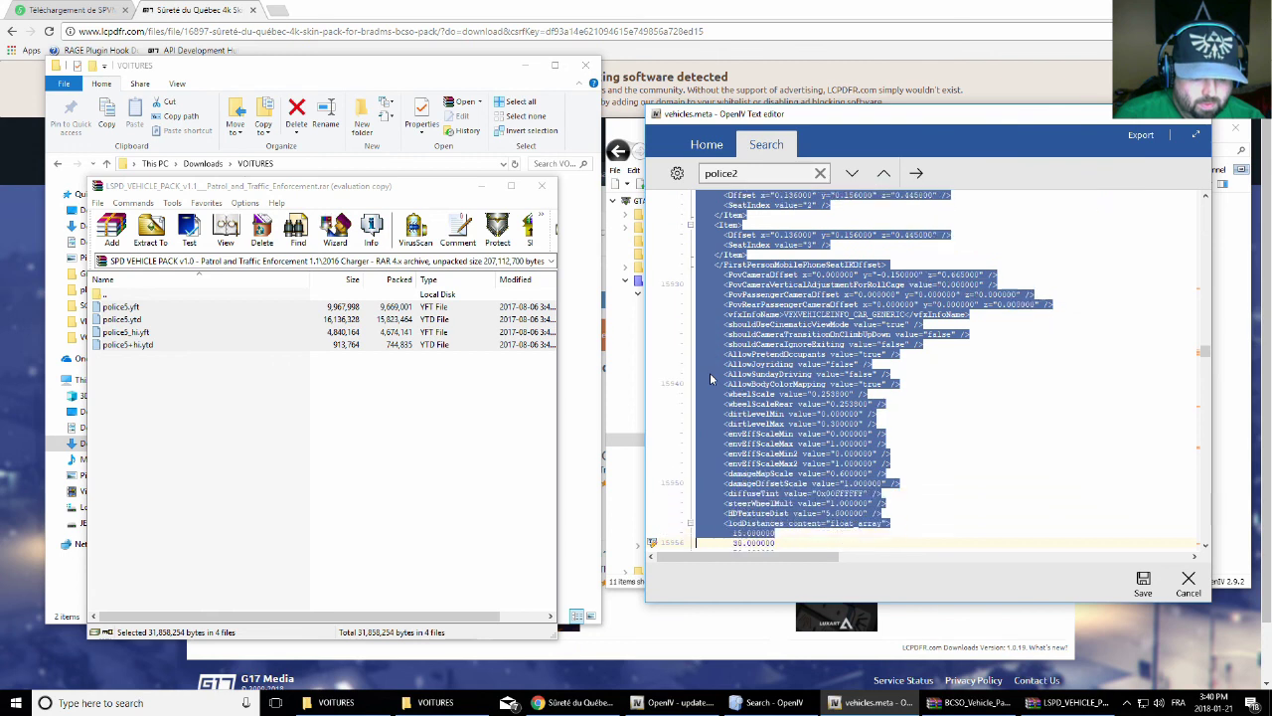
key("shift+Down")
key("shift+Down")
key("shift+Down")
key("shift+Down")
key("shift+Down")
key("shift+Down")
key("shift+Down")
key("shift+Down")
key("shift+Down")
key("shift+Down")
key("shift+Down")
key("shift+Down")
key("shift+Down")
key("shift+Down")
key("shift+Down")
key("shift+Down")
key("shift+Down")
key("shift+Down")
key("shift+Down")
key("shift+Down")
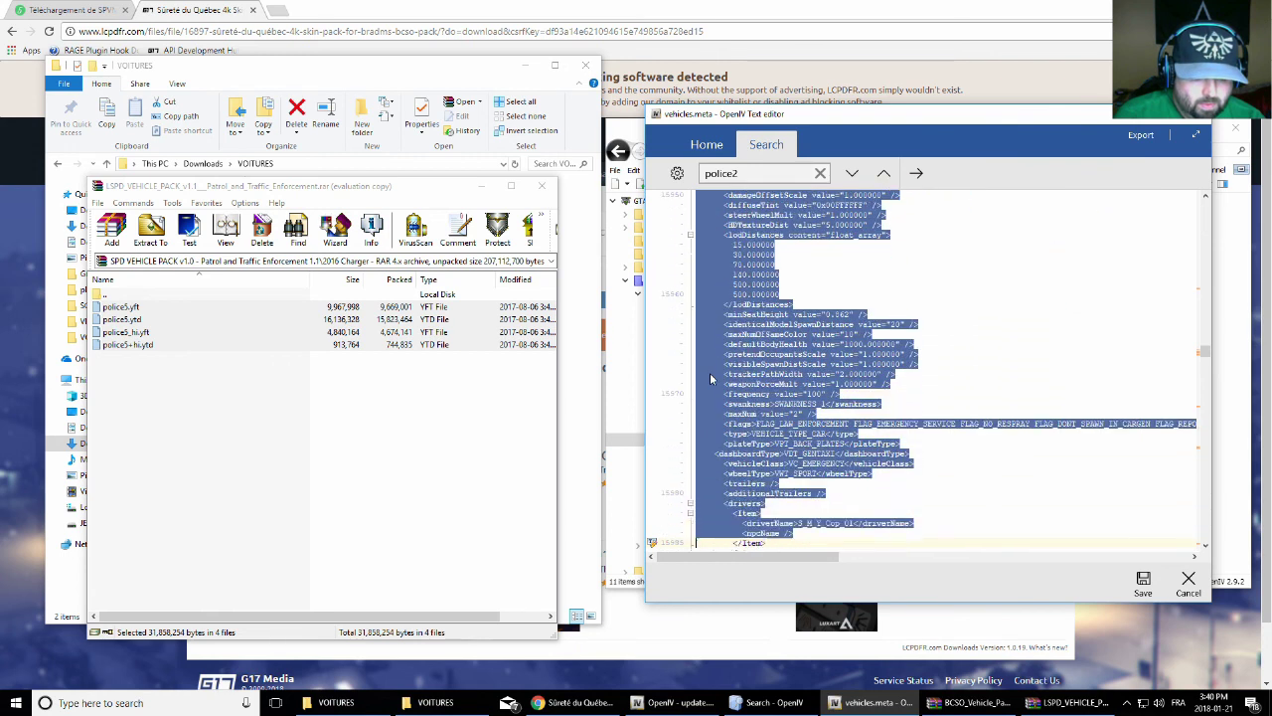
key("shift+Down")
key("shift+Down")
key("shift+Down")
key("shift+Down")
key("shift+Down")
key("shift+Down")
key("shift+Down")
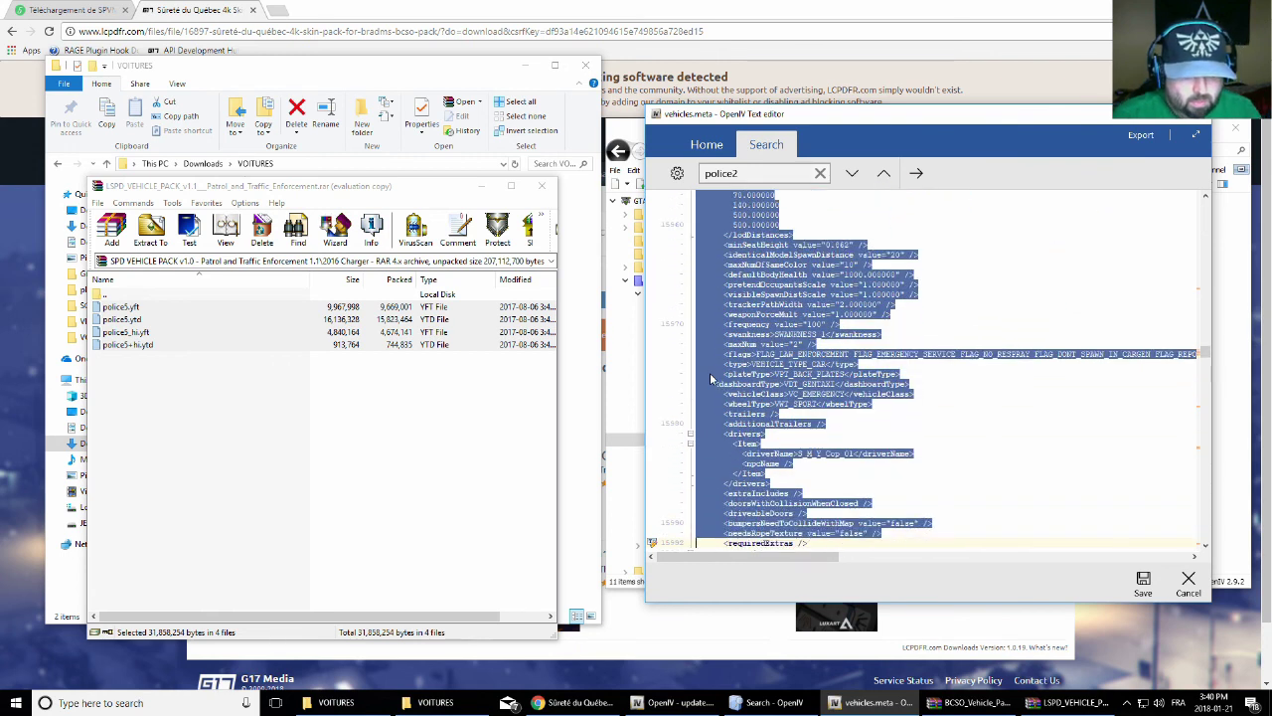
key("shift+Down")
key("shift+Down")
key("shift+Down")
key("shift+Down")
key("shift+Down")
key("shift+Down")
key("shift+Down")
key("shift+Down")
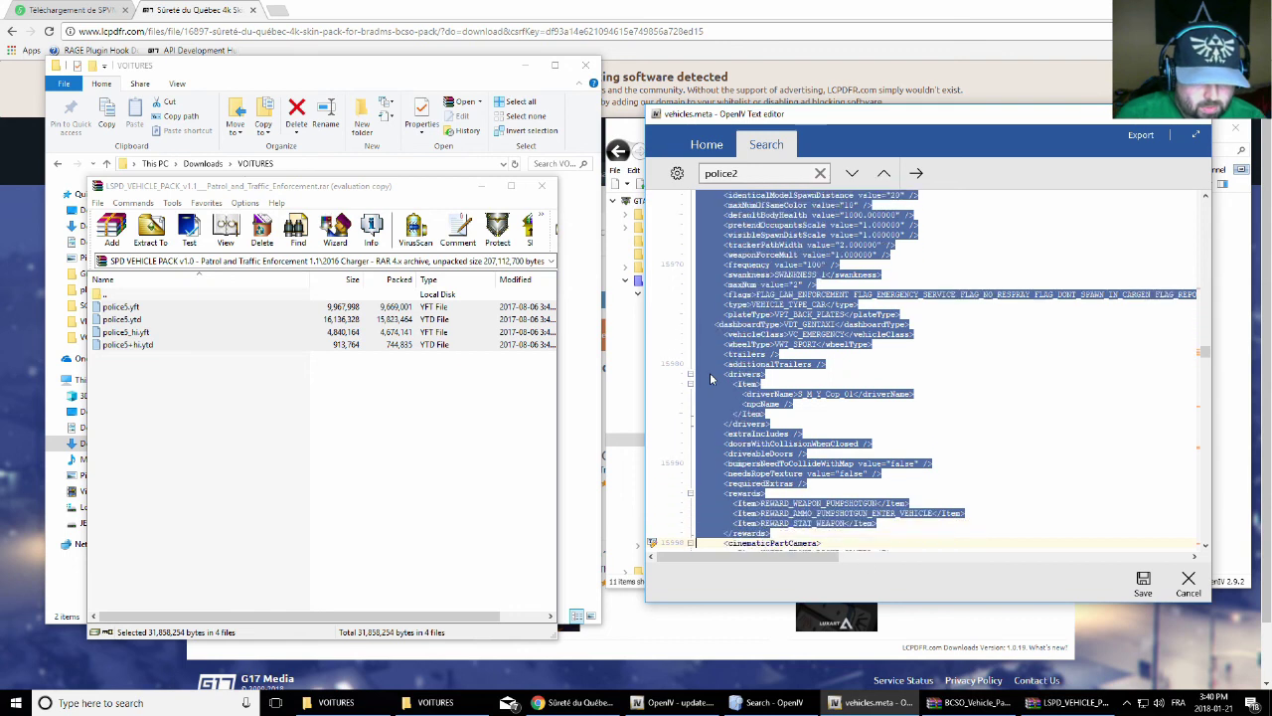
key("shift+Down")
key("shift+Down")
key("shift+Down")
key("shift+Down")
key("shift+Down")
key("shift+Down")
key("shift+Down")
key("shift+Down")
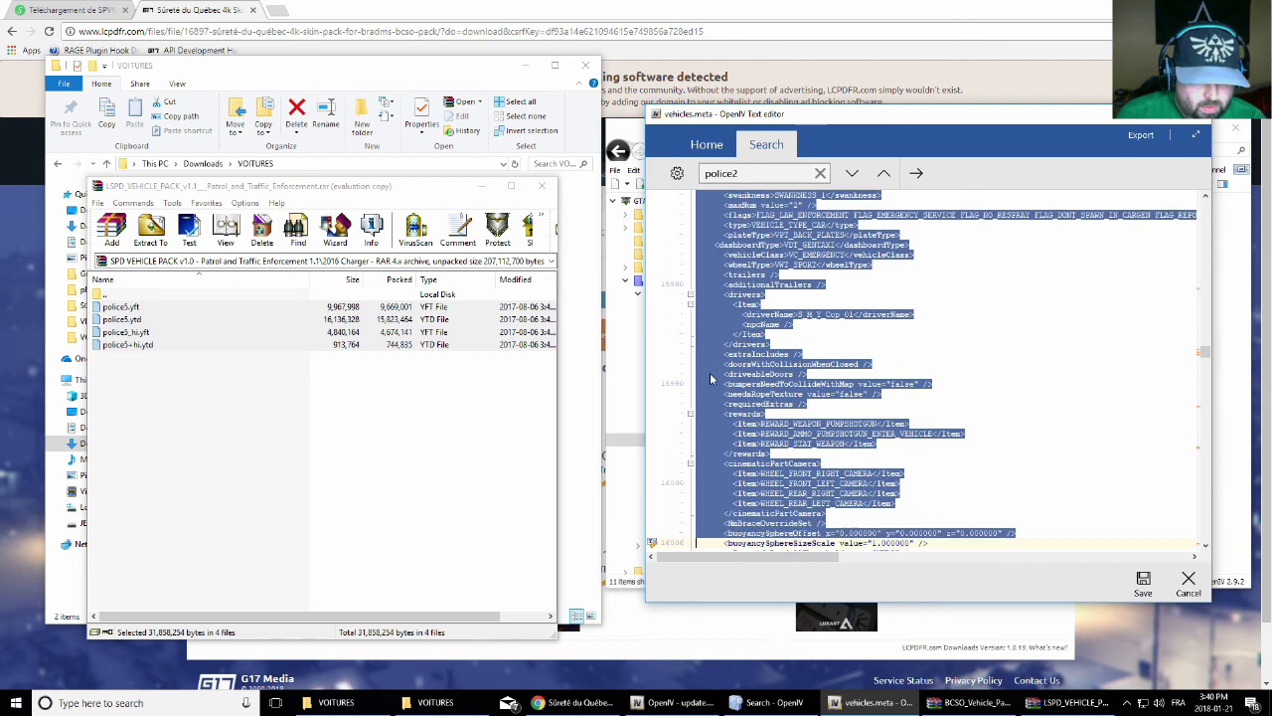
key("shift+Down")
key("shift+Down")
key("shift+Down")
key("shift+Down")
key("shift+Down")
key("shift+Down")
key("shift+Down")
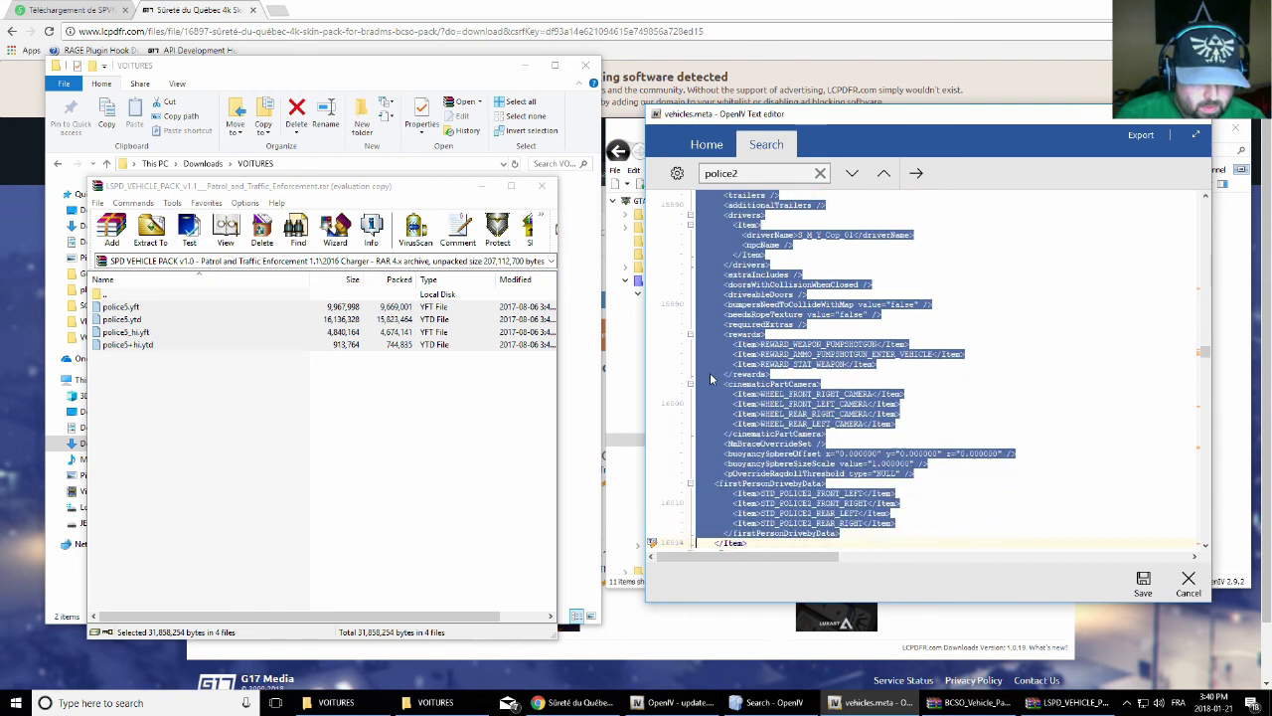
key("shift+Down")
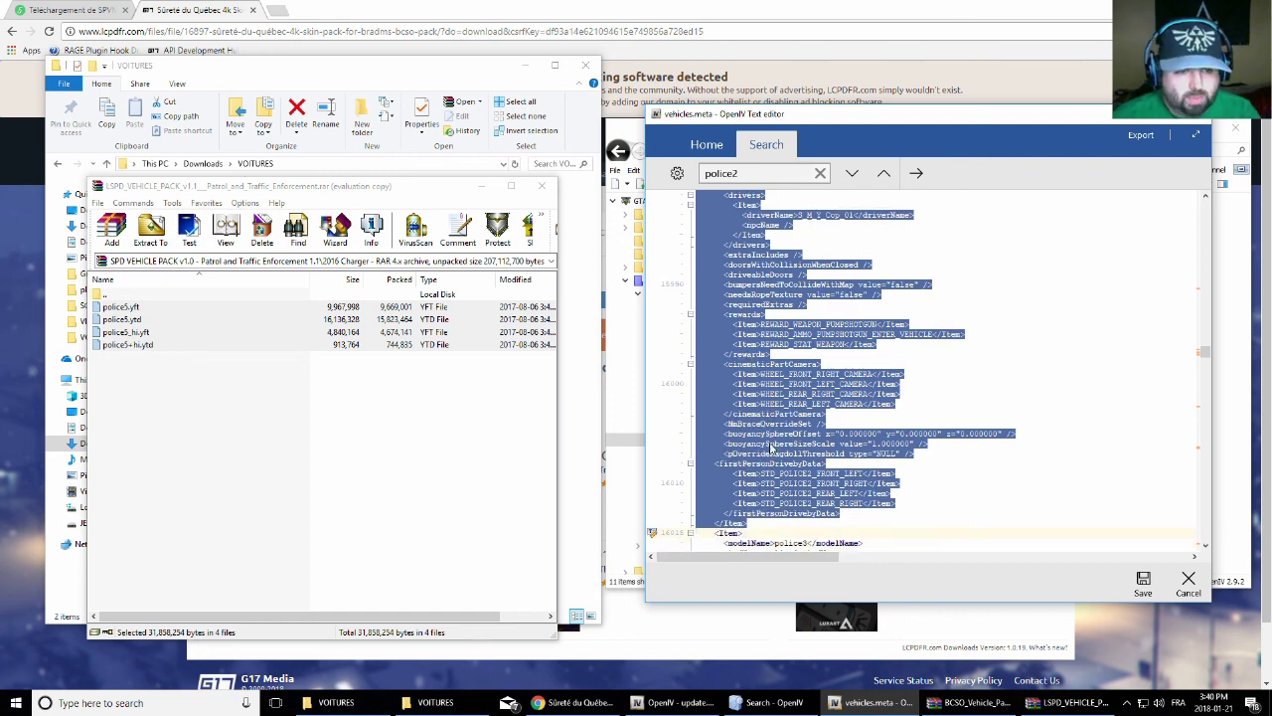
scroll(795, 395, "up", 5)
scroll(795, 395, "down", 10)
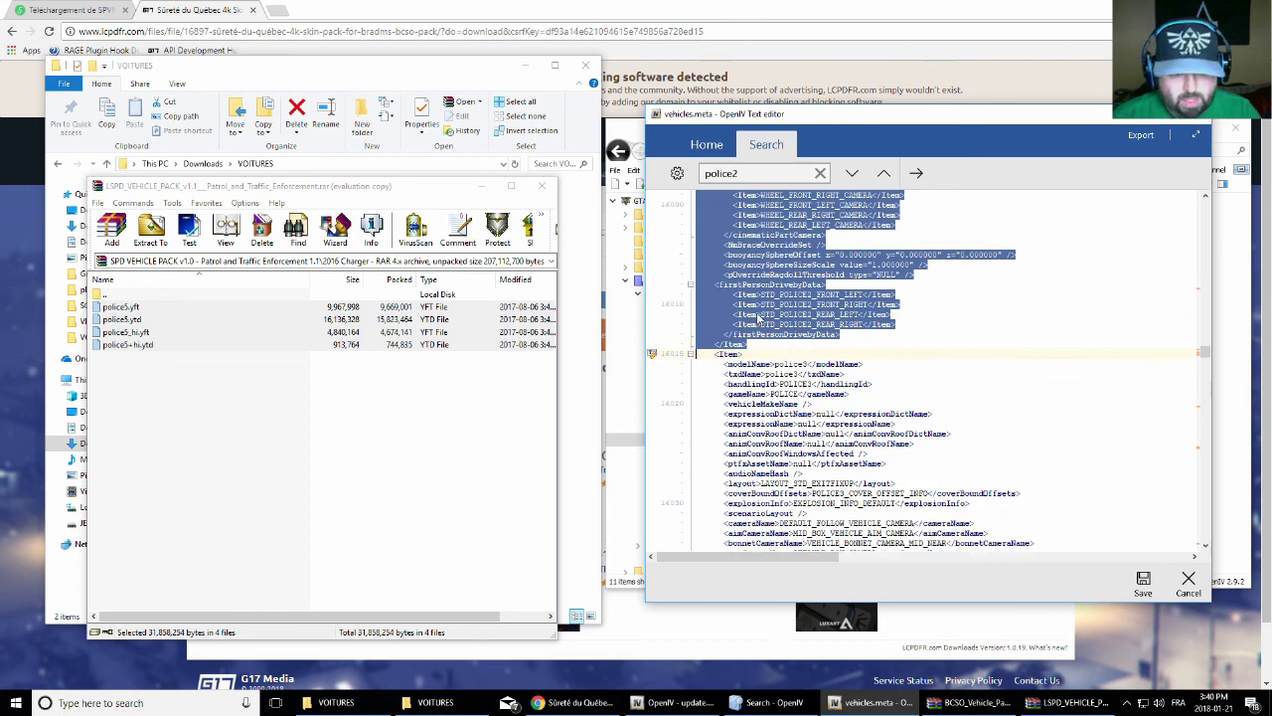
Paste the copied police2 block directly below the original and remove the blank line before the police3 Item
left_click(755, 346)
key("Return")
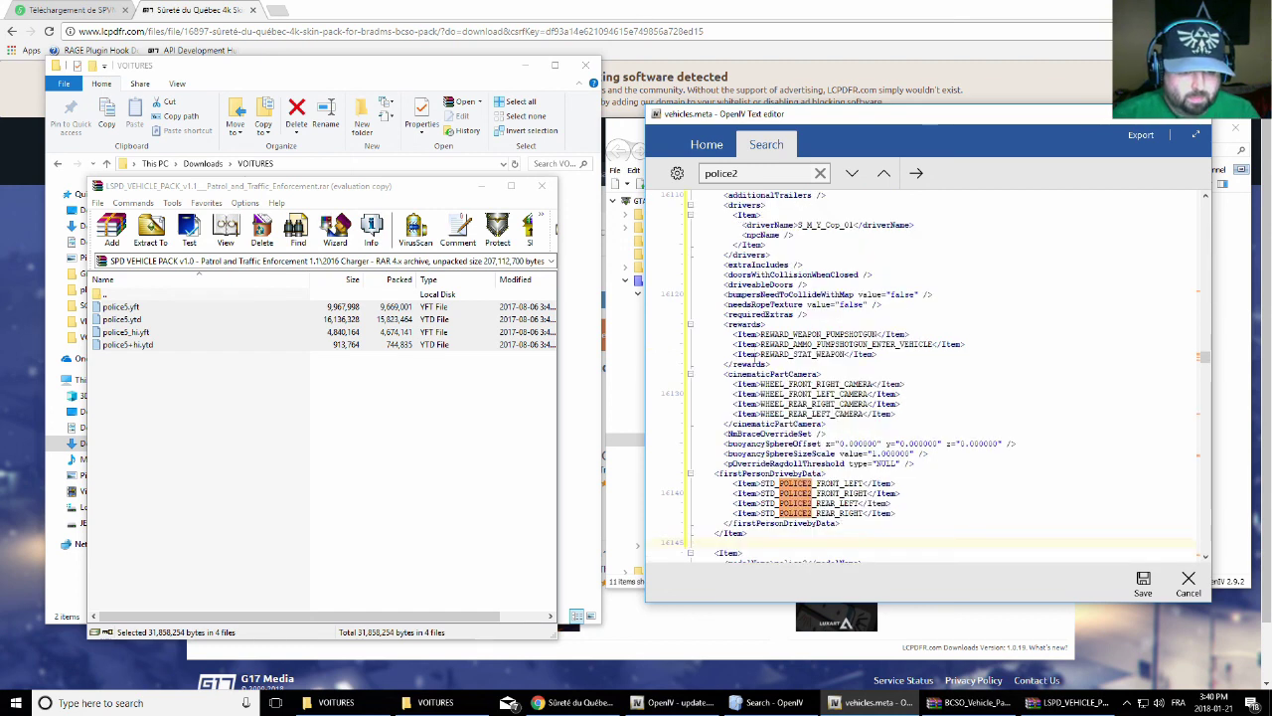
scroll(833, 377, "down", 4)
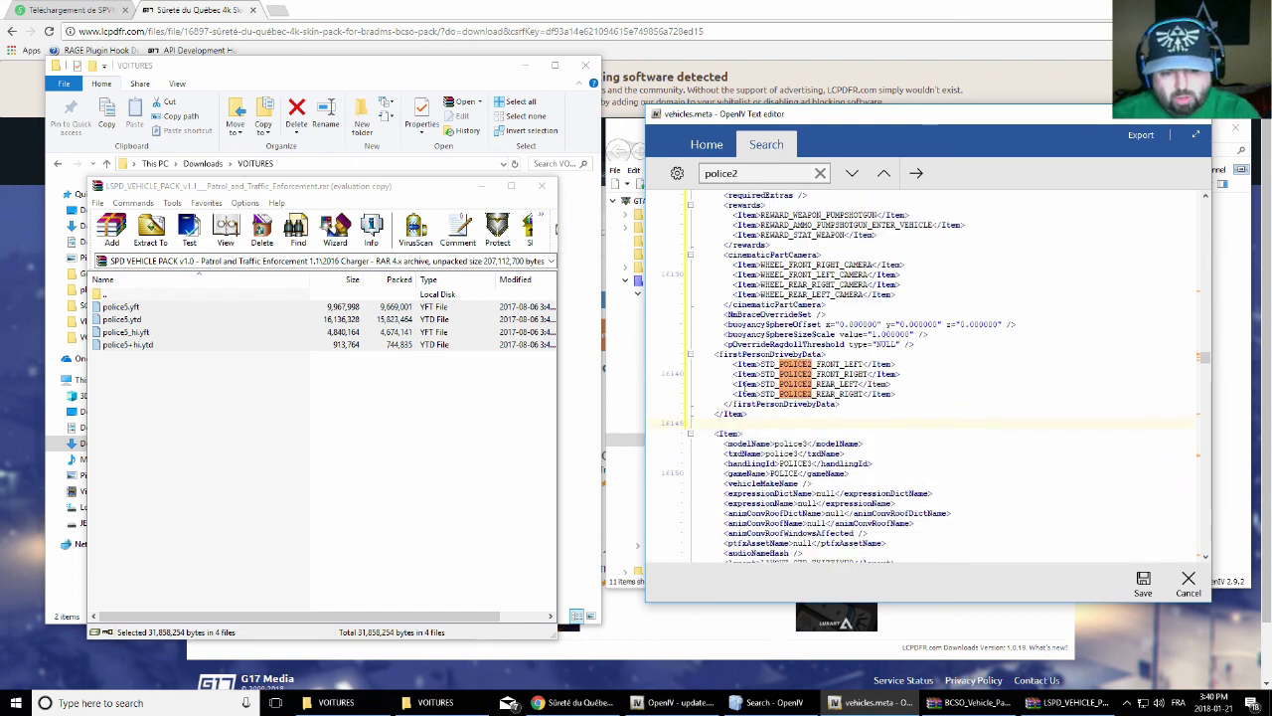
key("Delete")
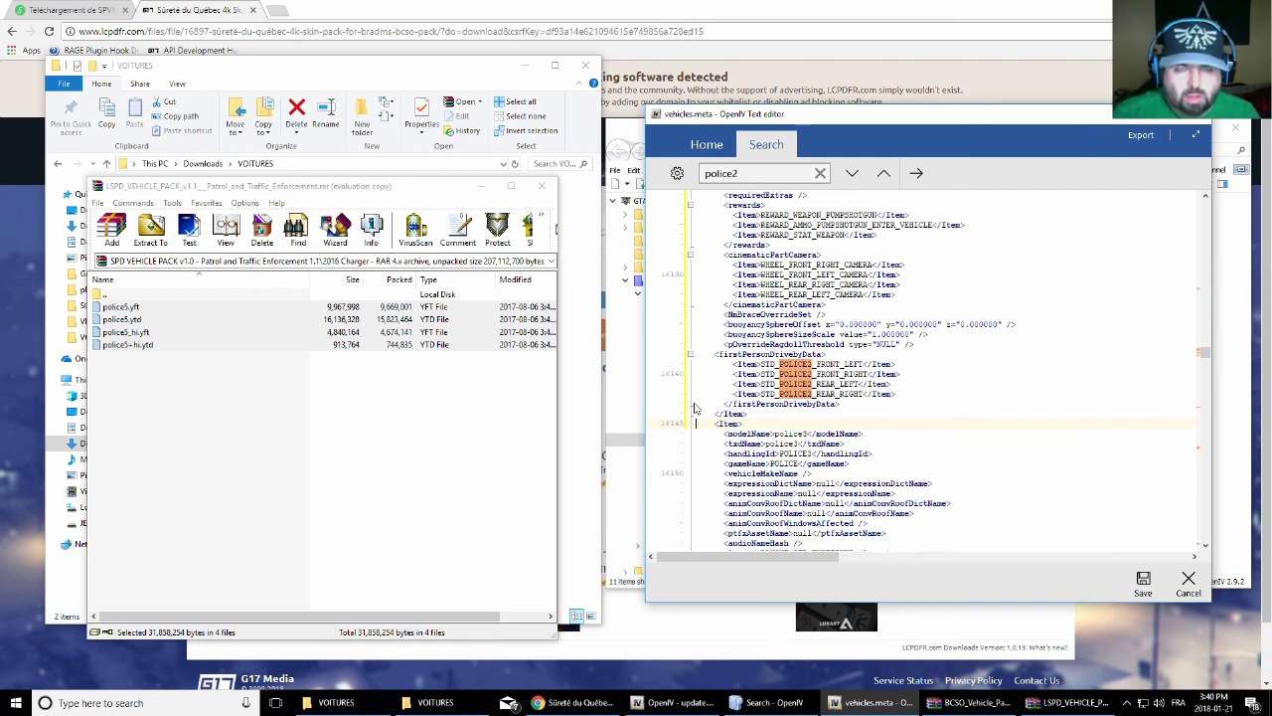
Set both modelName and txdName to police5 in the first of the two police2 blocks
scroll(765, 415, "up", 20)
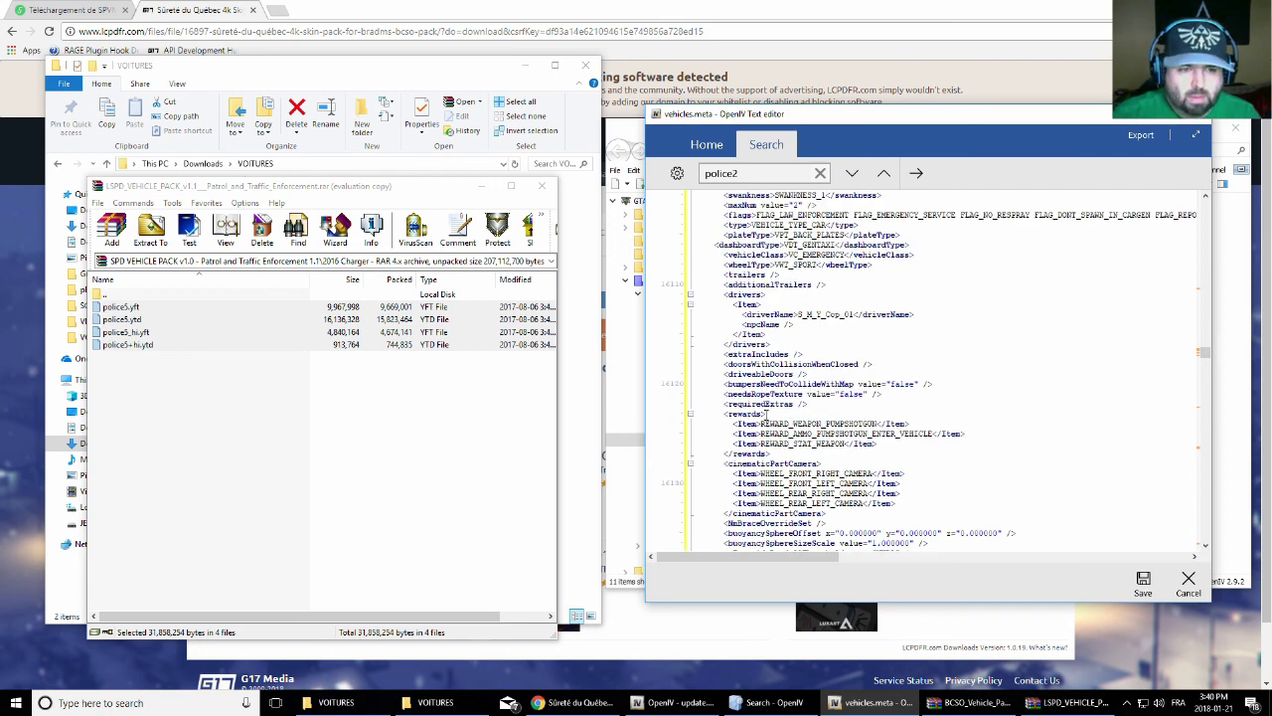
scroll(766, 416, "up", 15)
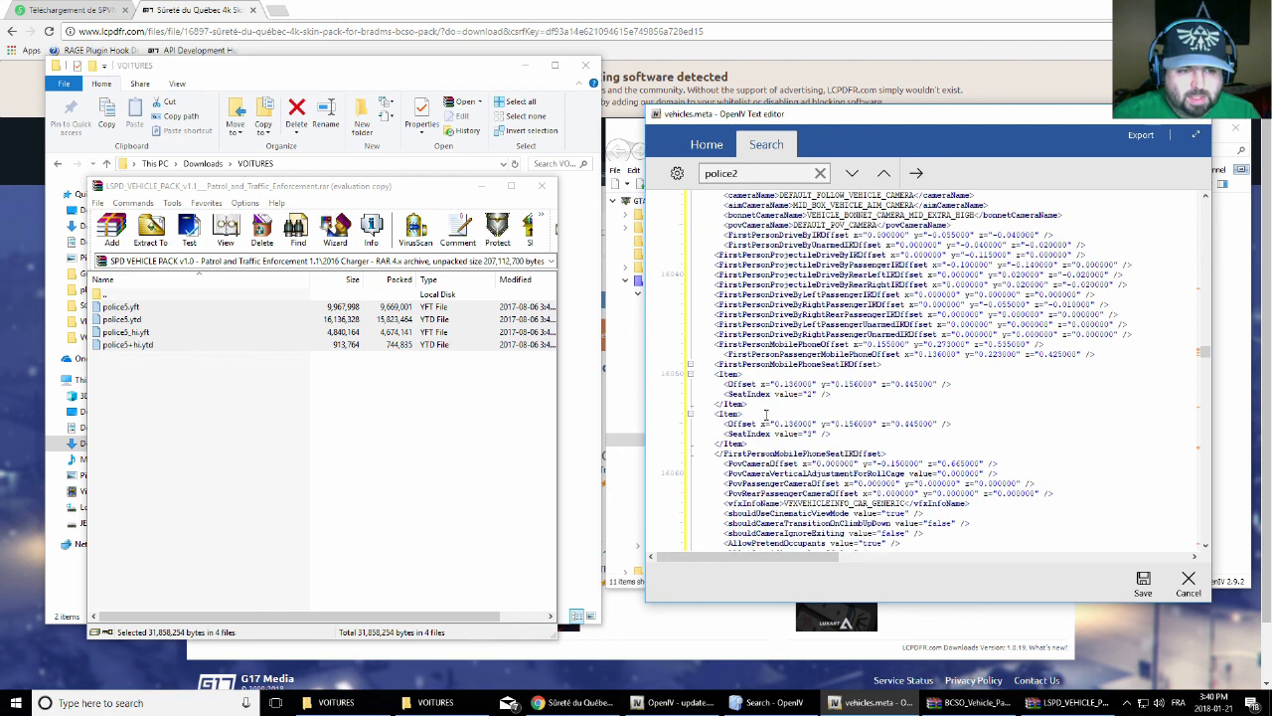
scroll(765, 416, "up", 15)
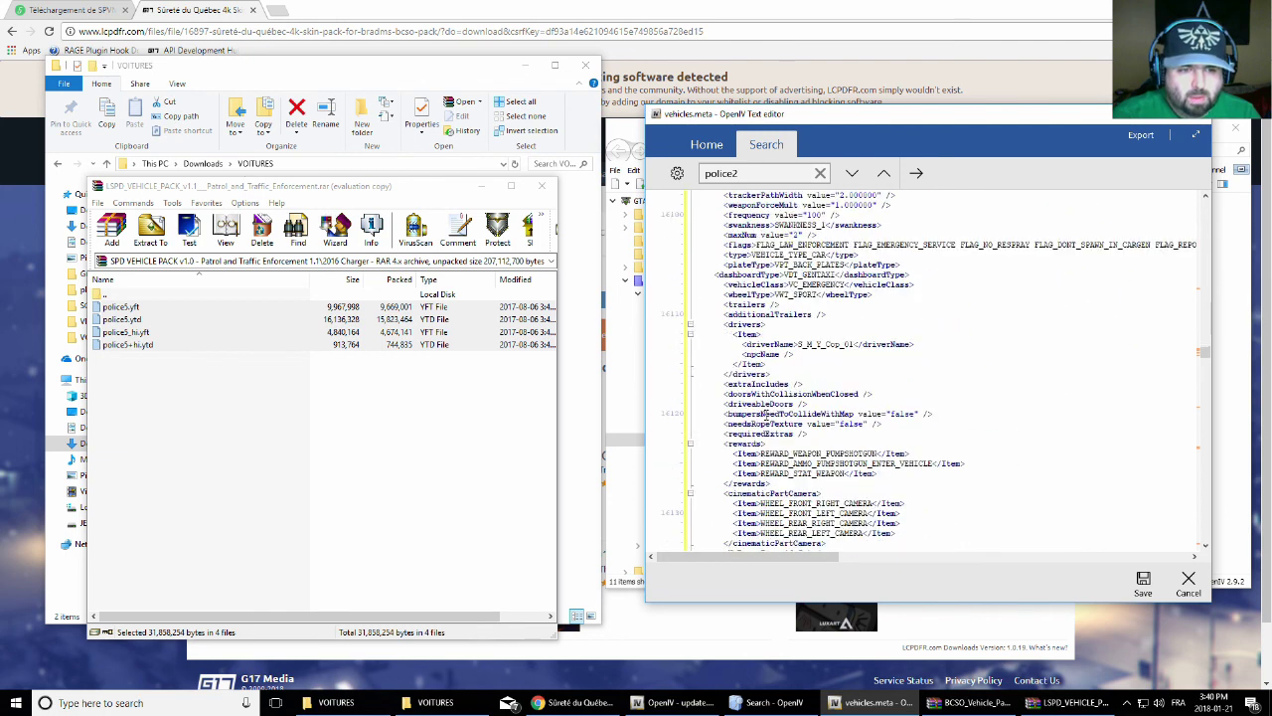
scroll(766, 415, "up", 20)
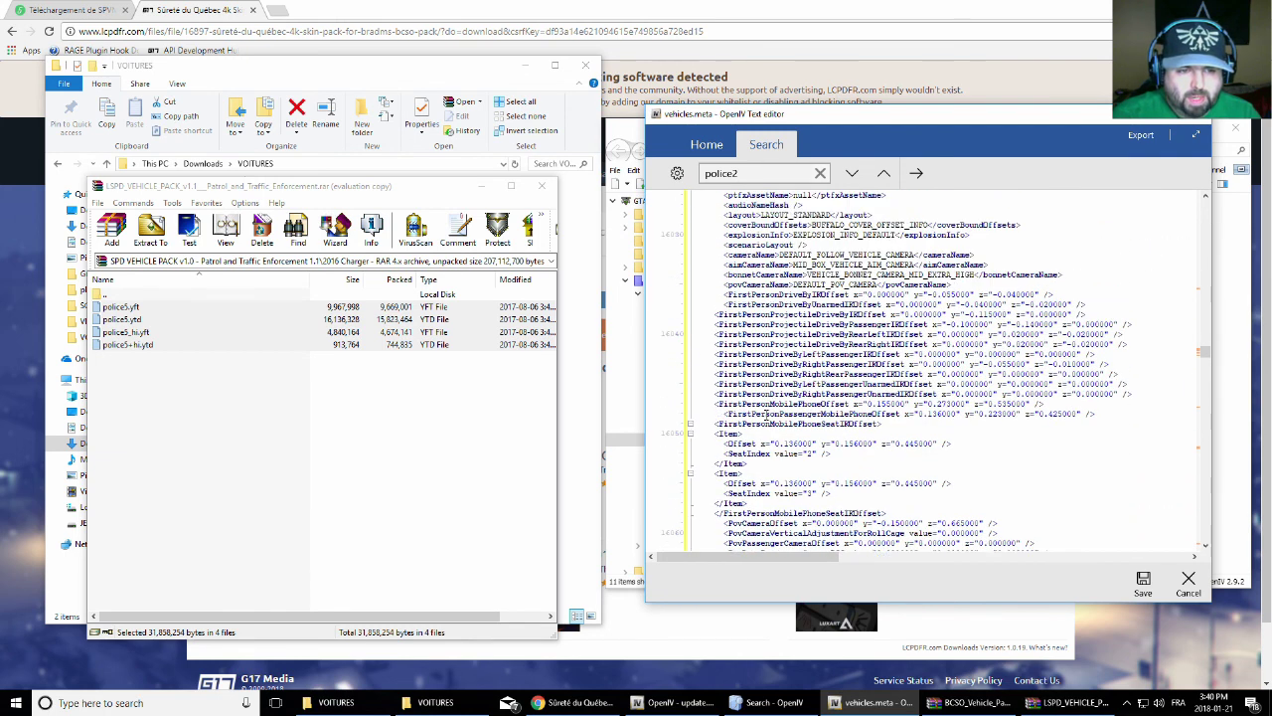
scroll(766, 416, "up", 20)
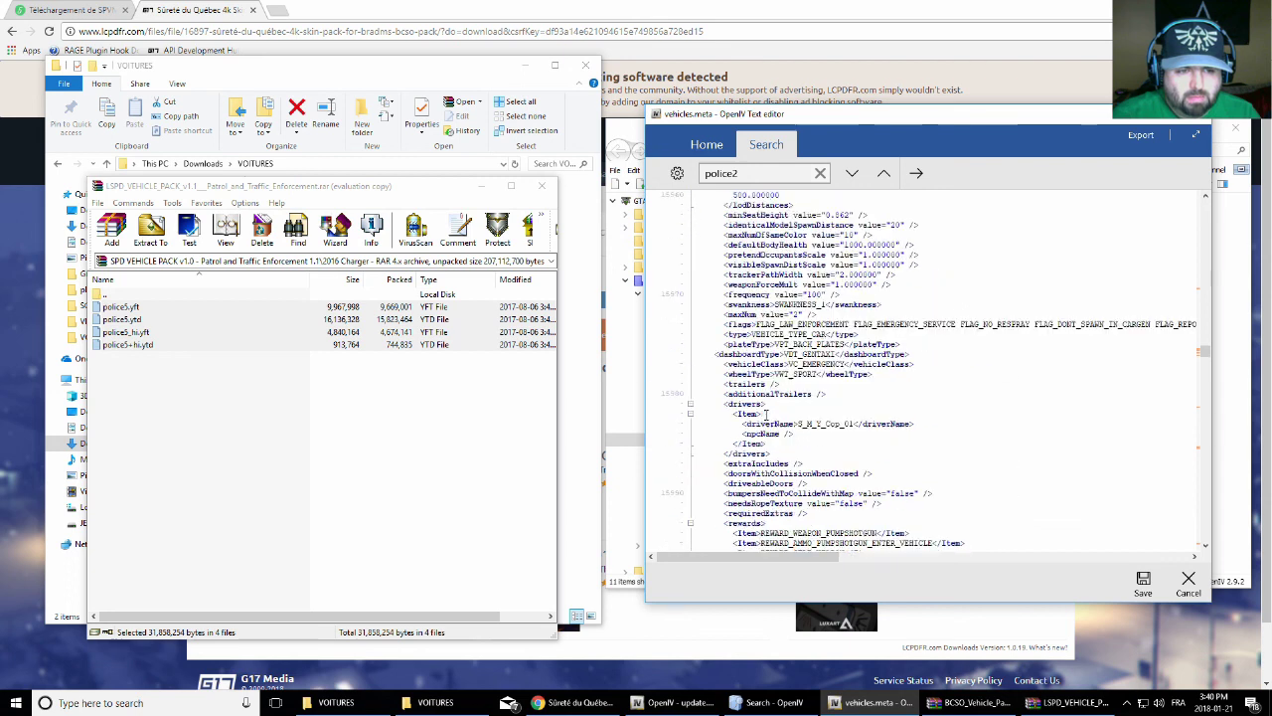
scroll(765, 415, "up", 12)
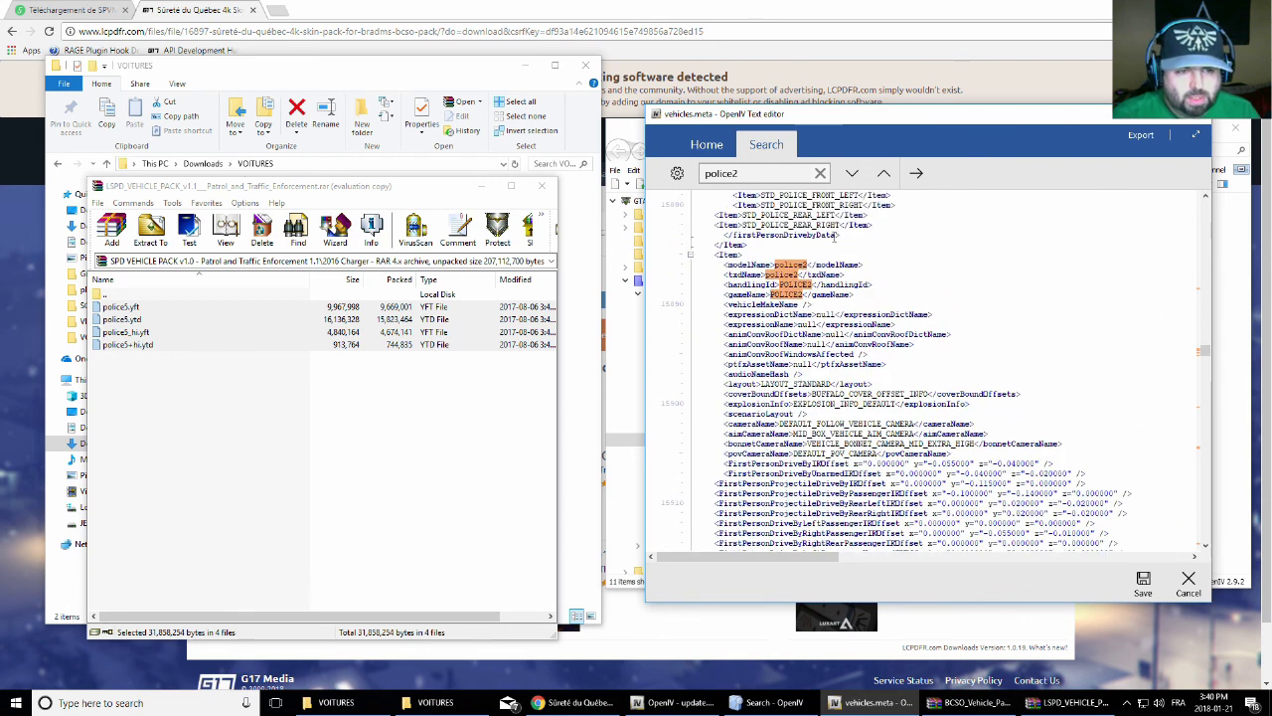
left_click(810, 264)
key("BackSpace")
type("5")
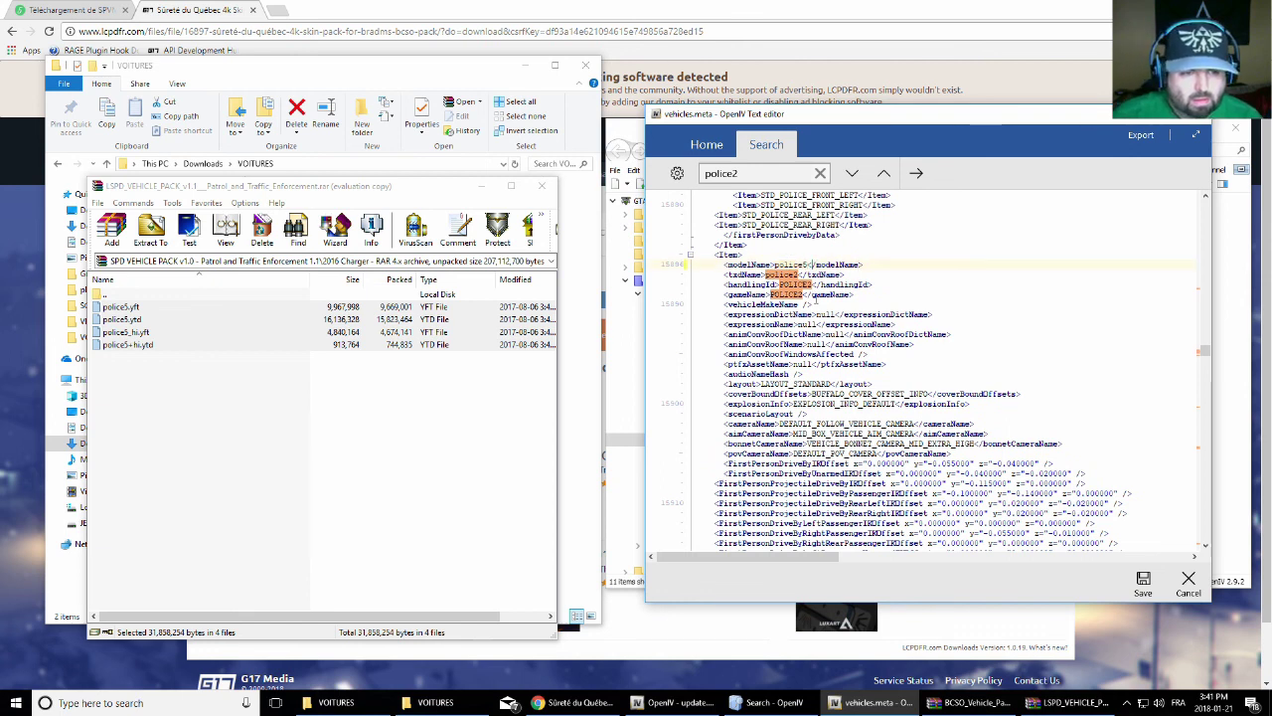
key("Down")
key("Left")
key("Left")
key("BackSpace")
type("5")
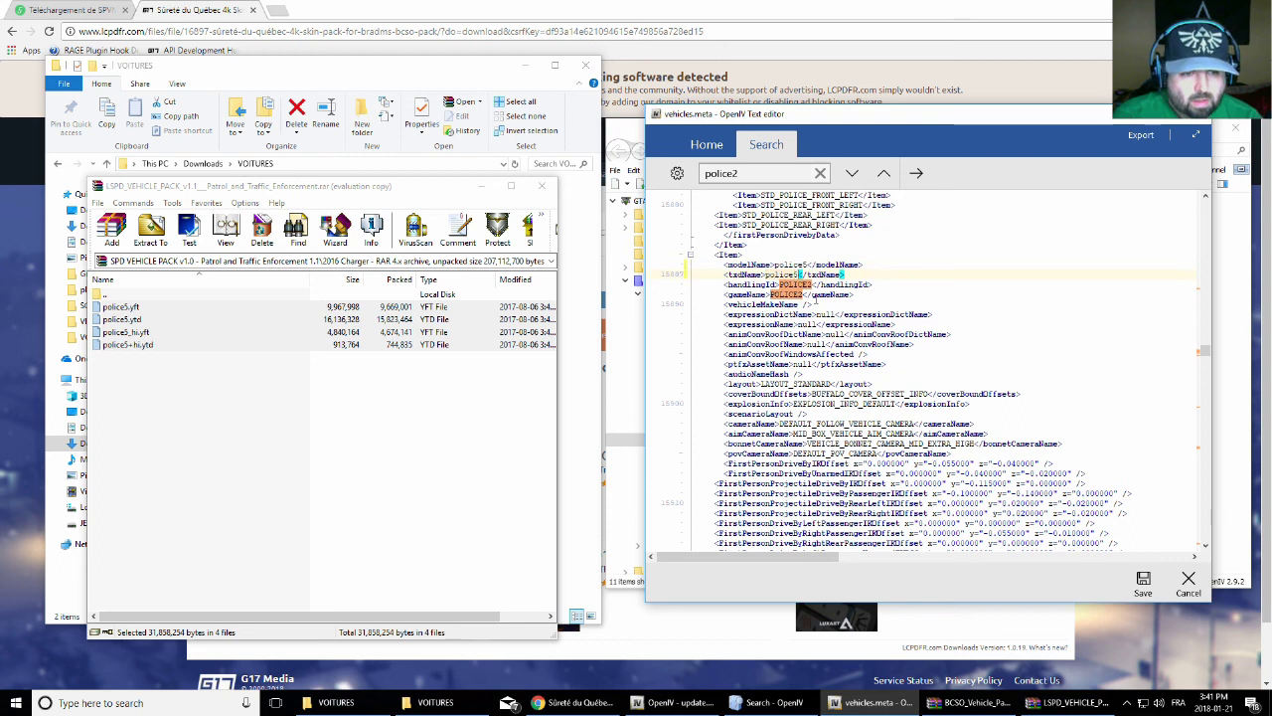
Set the gameName of the police5 block to POLICE5
key("Down")
key("Down")
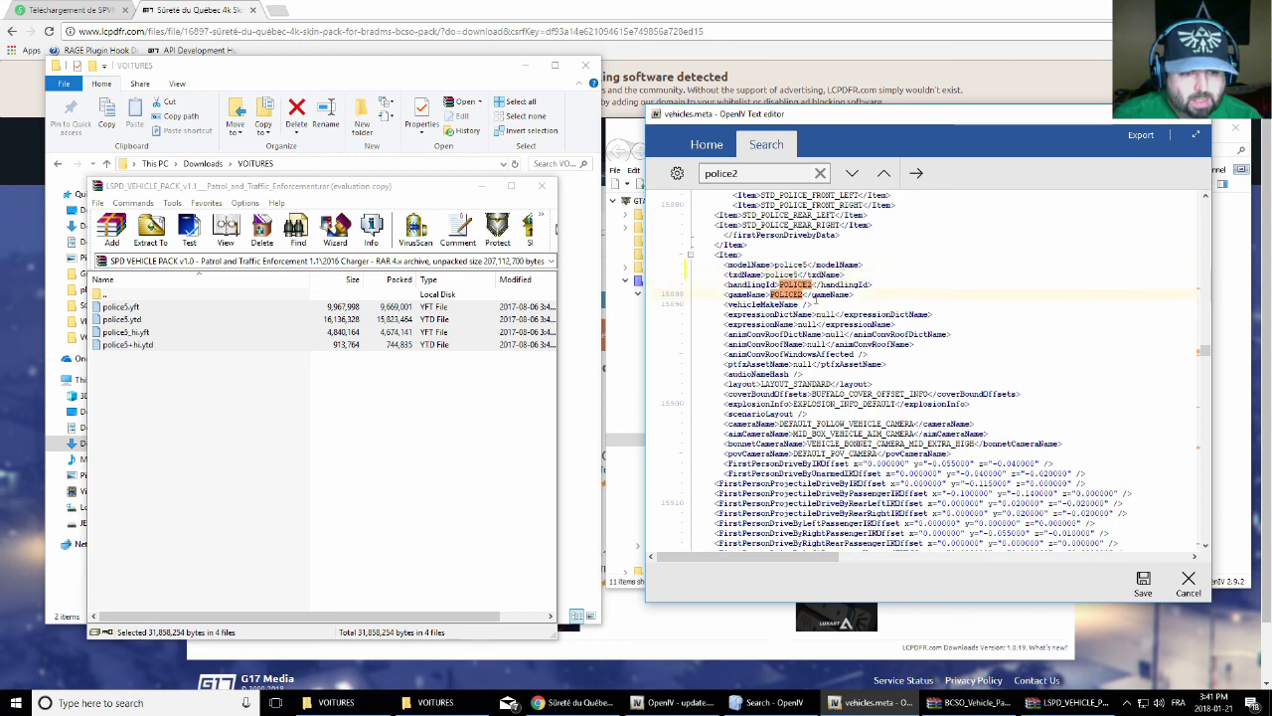
key("Up")
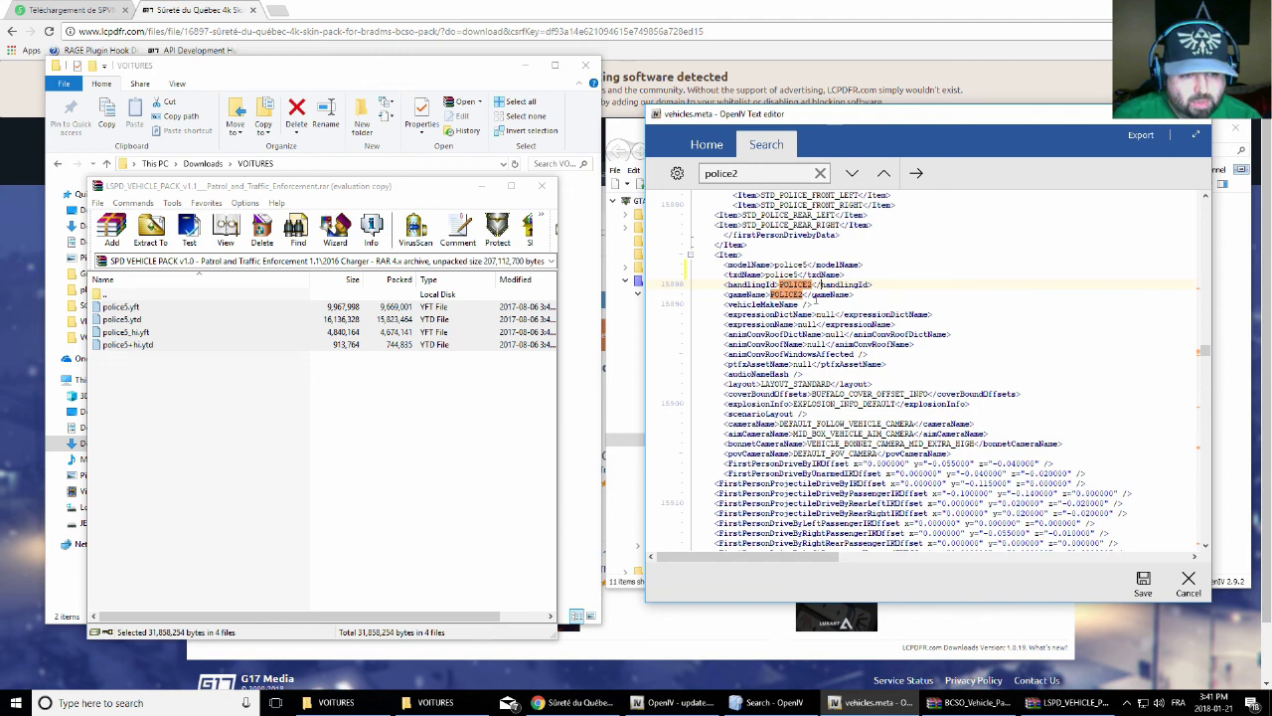
key("Down")
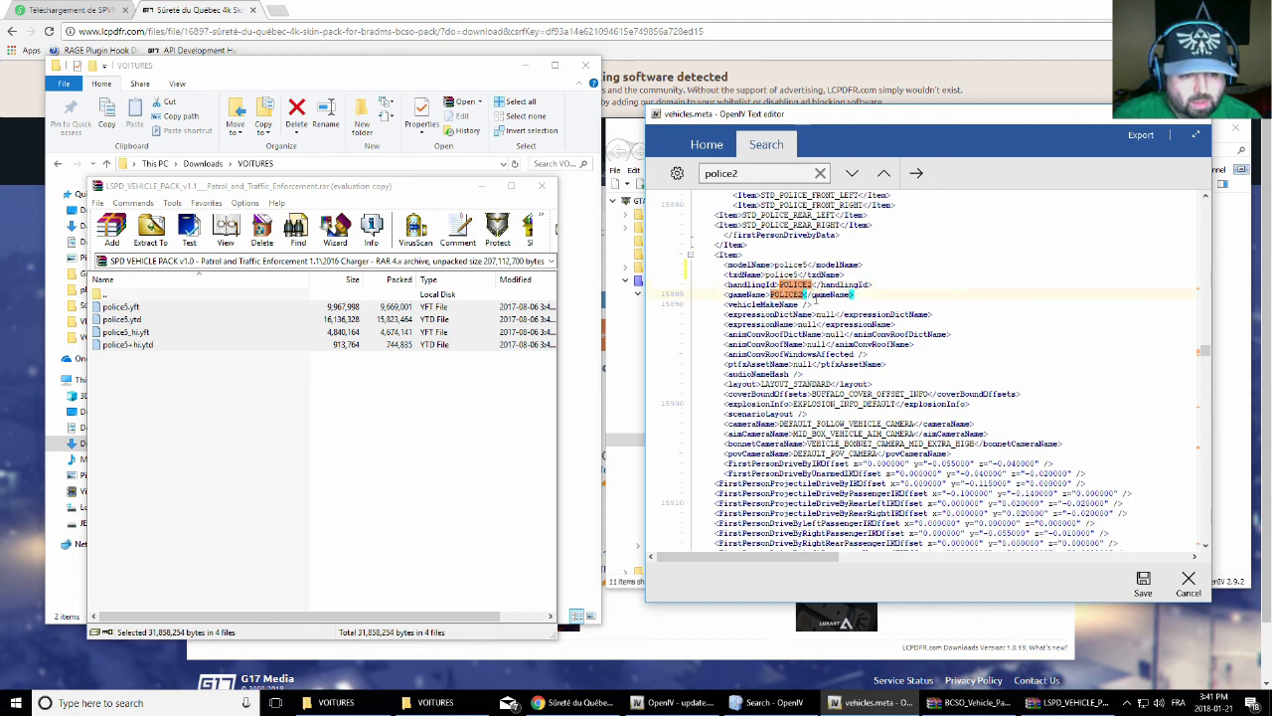
key("BackSpace")
type("5")
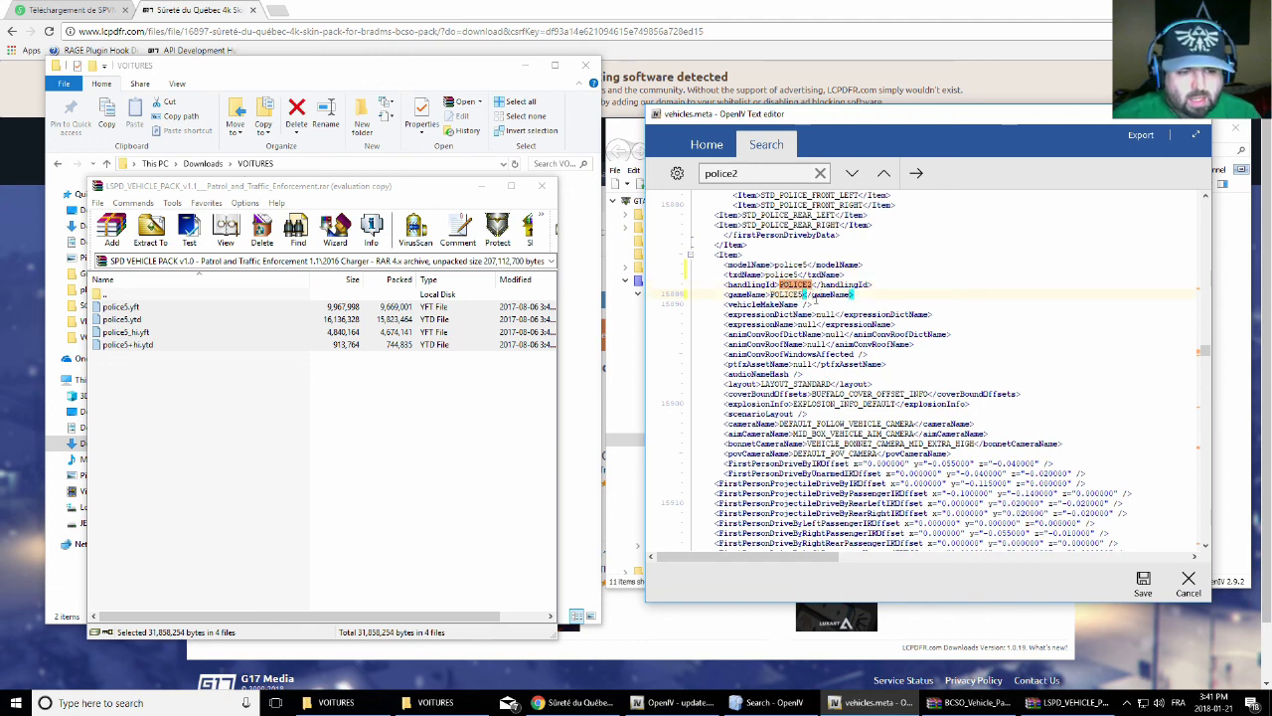
Highlight the handlingId value in the police5 block to examine which vehicle's handling it uses
left_click(813, 284)
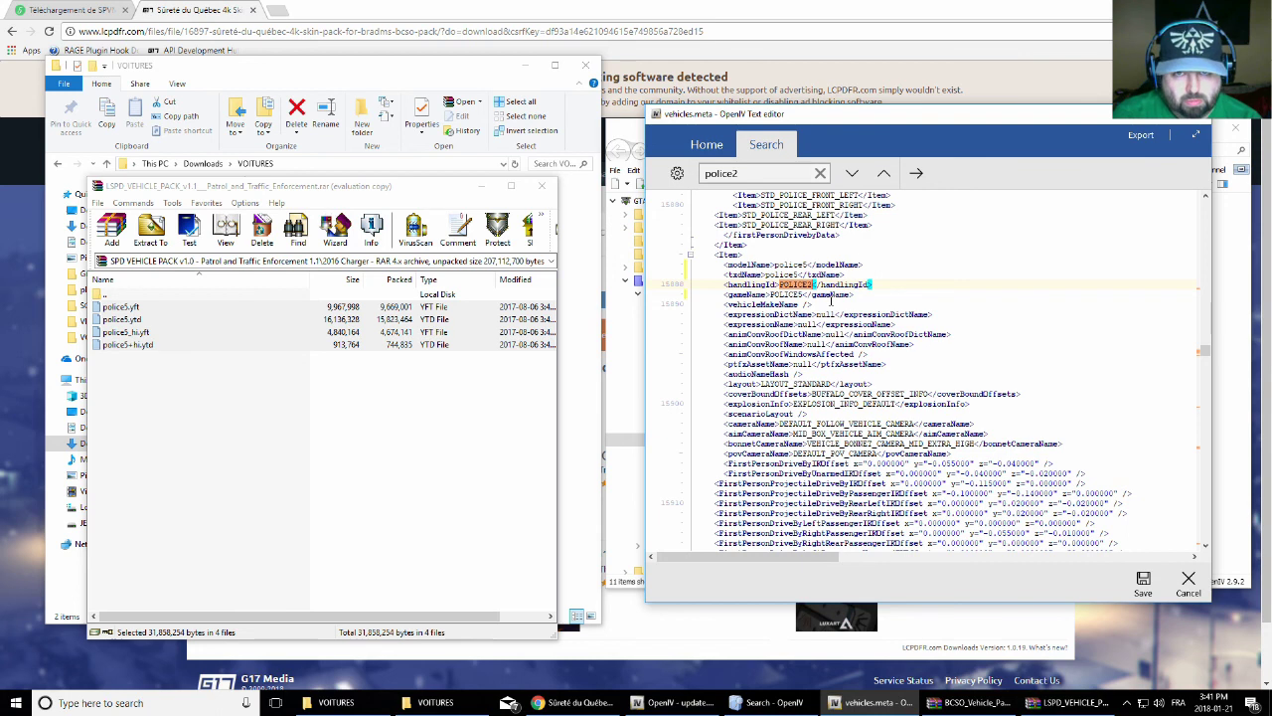
key("shift+Left")
key("shift+Left")
key("shift+Left")
key("shift+Left")
key("shift+Left")
key("shift+Left")
key("shift+Left")
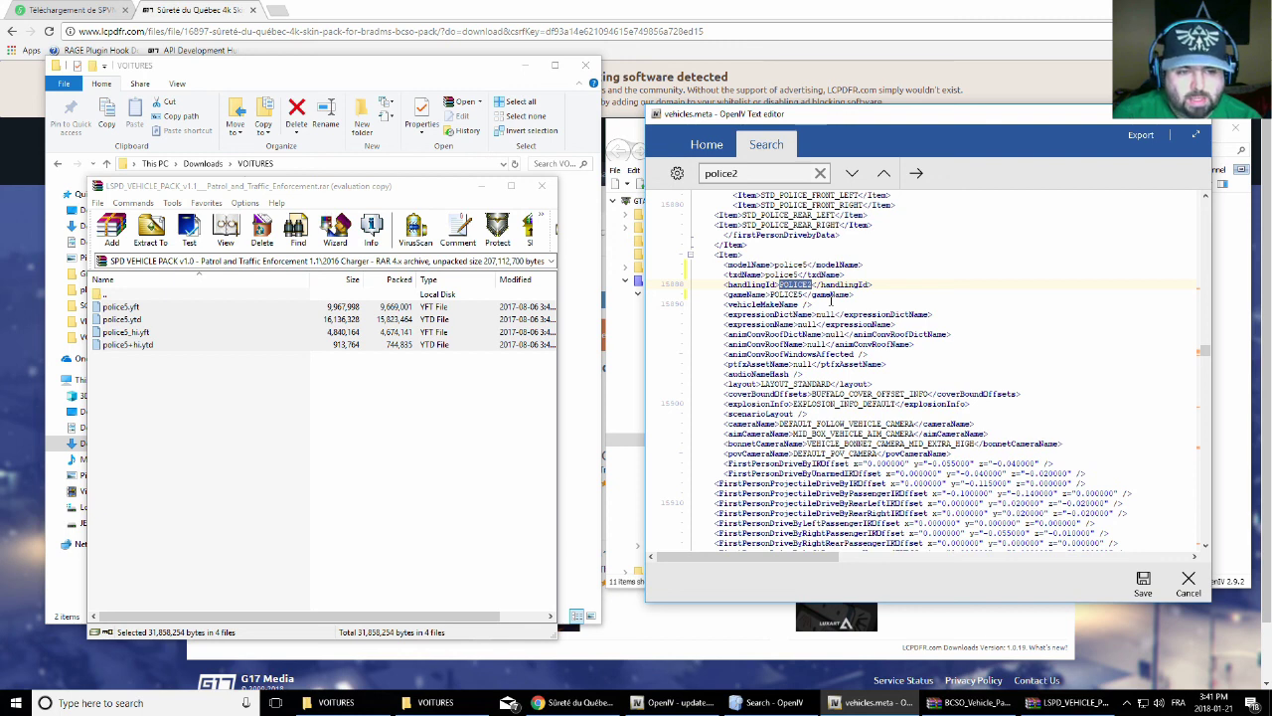
key("Down")
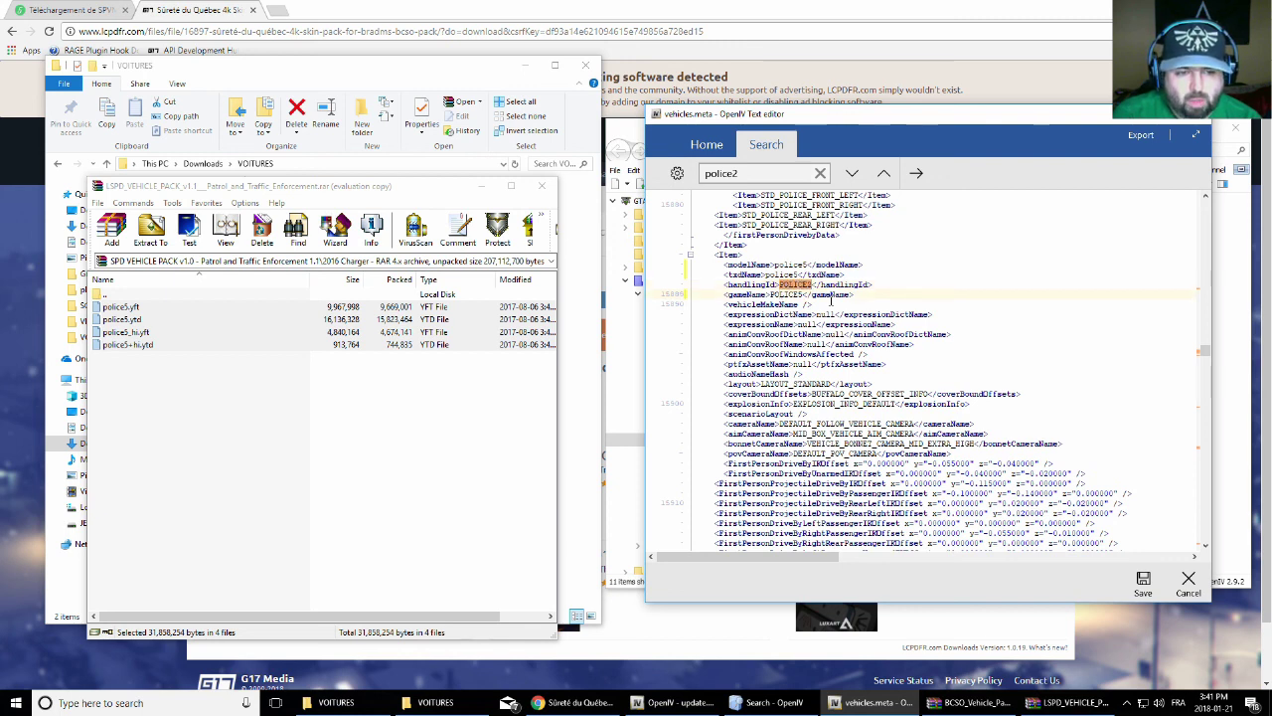
key("Up")
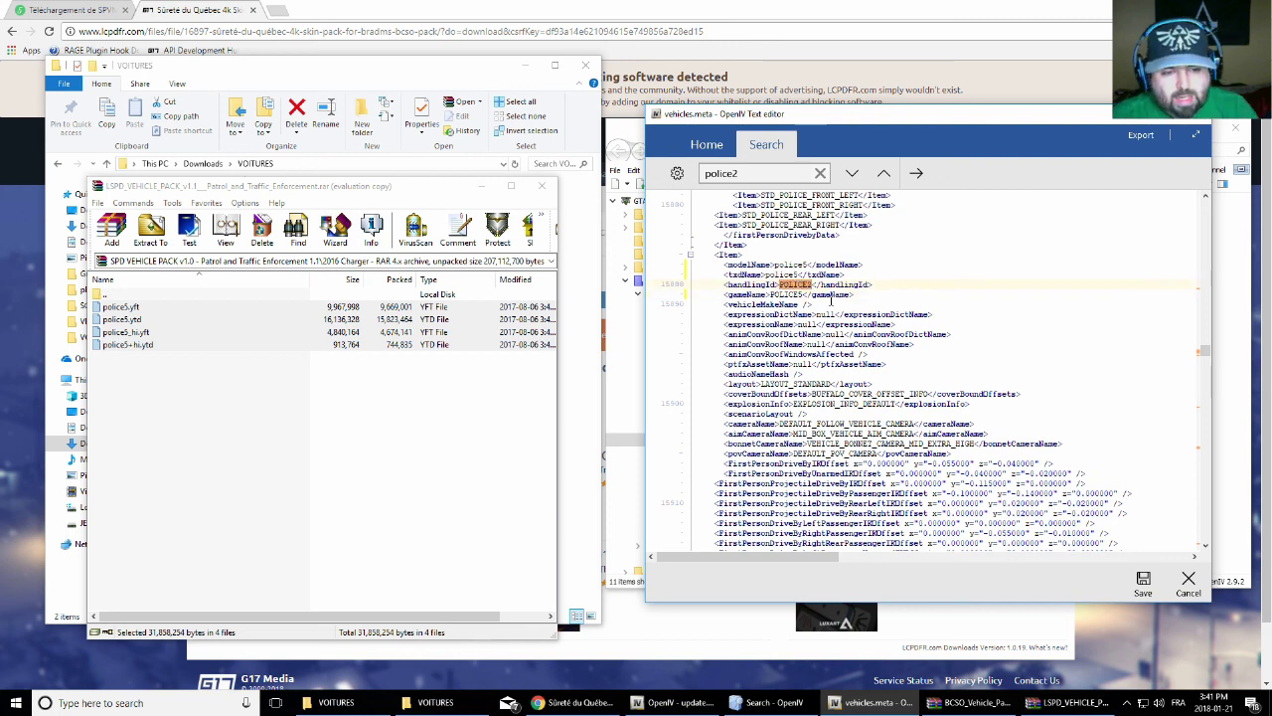
key("ctrl+Left")
left_click_drag(816, 376, 785, 378)
left_click(787, 376)
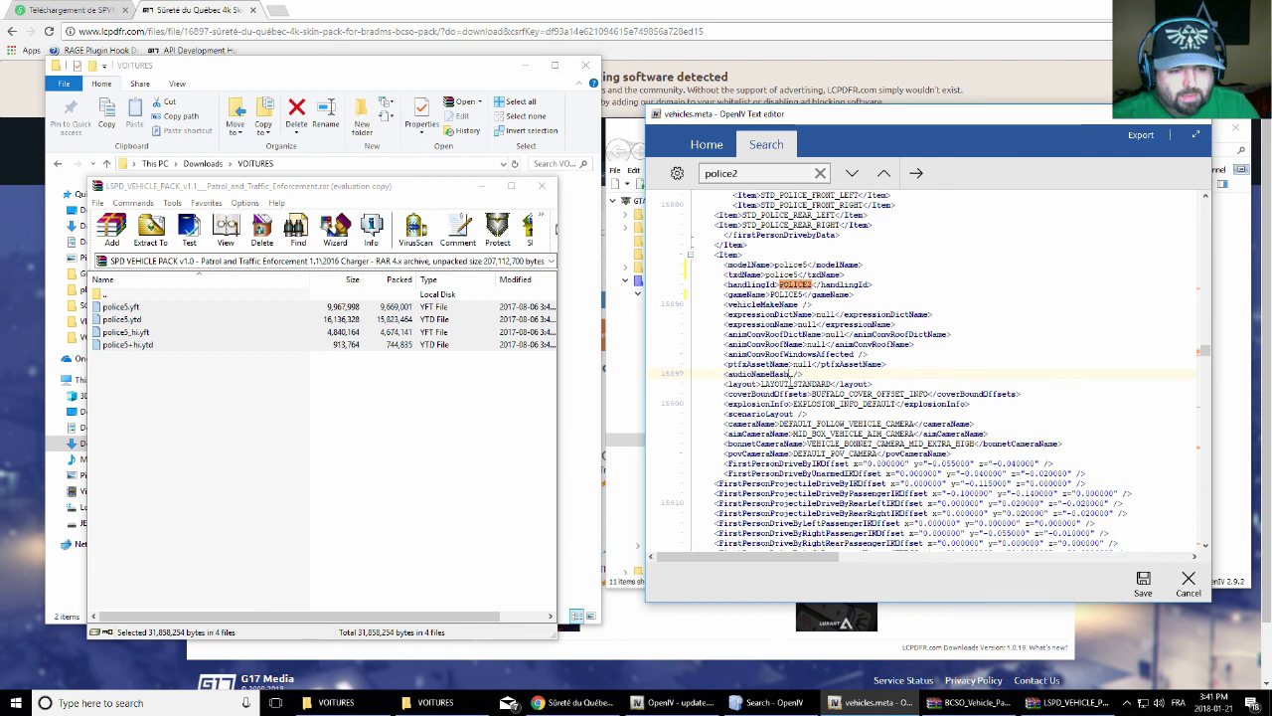
key("Delete")
key("Delete")
key("Delete")
type(">")
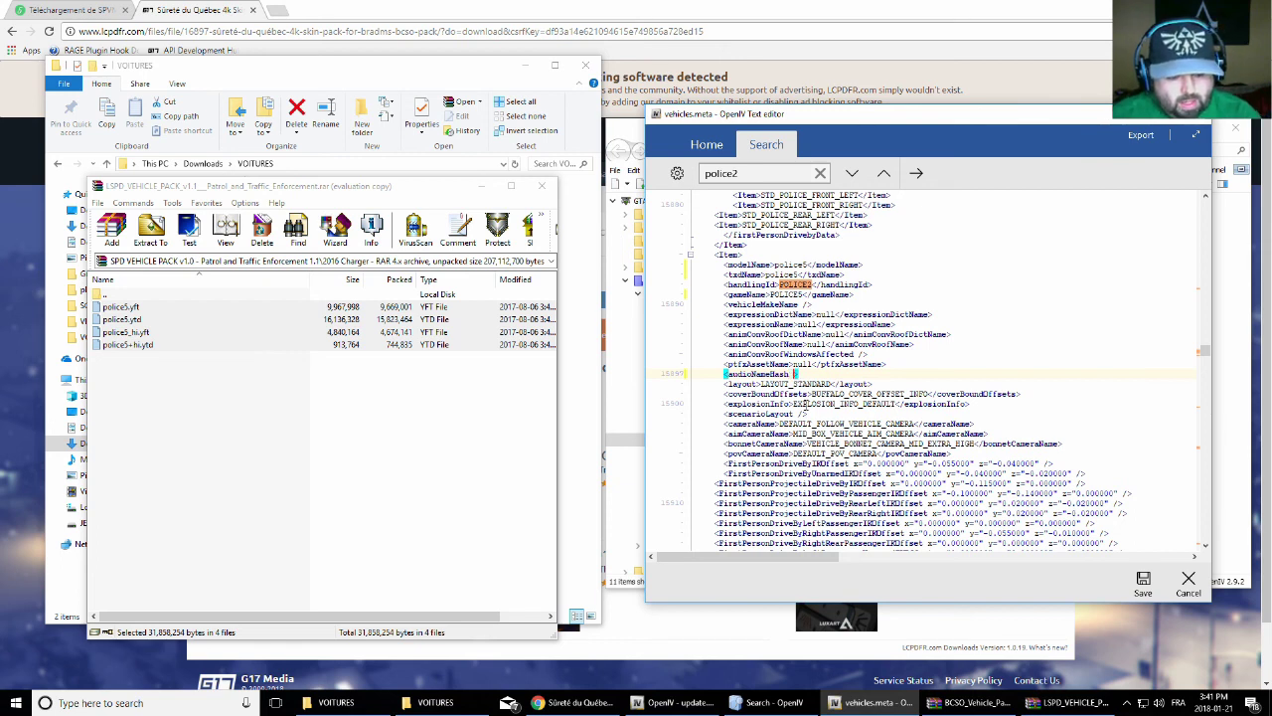
type("/")
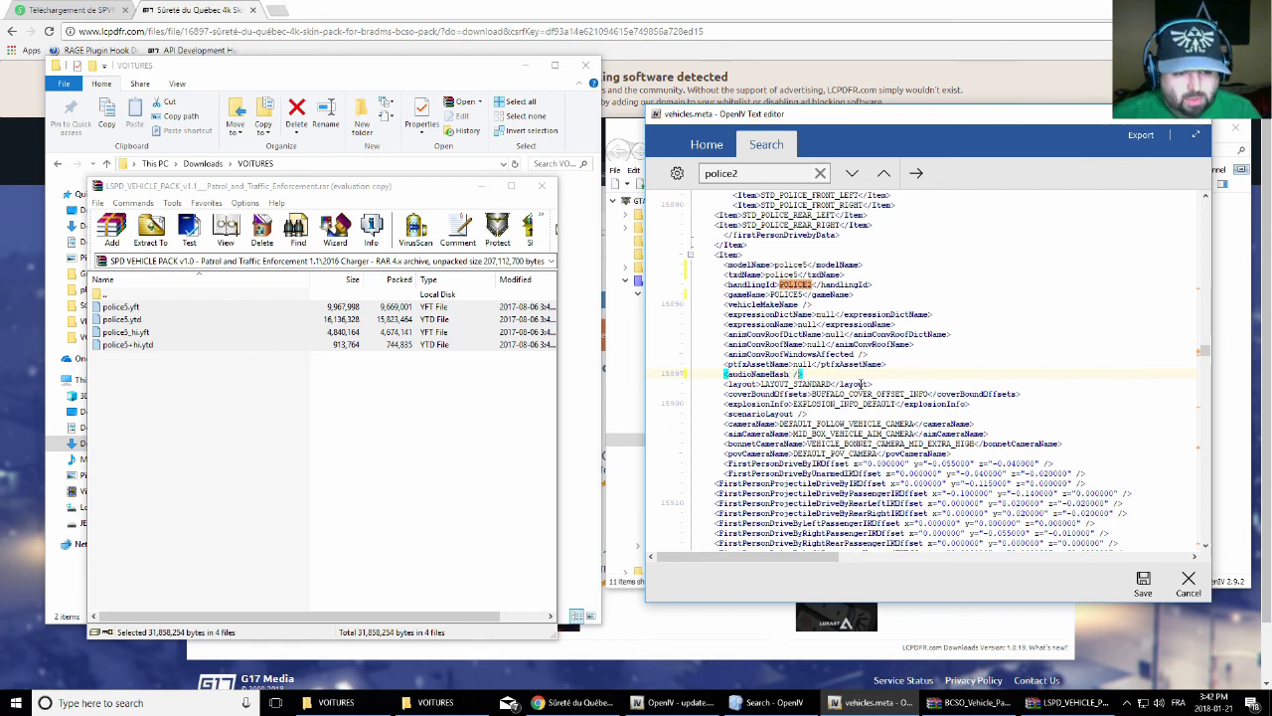
type(">")
key("Down")
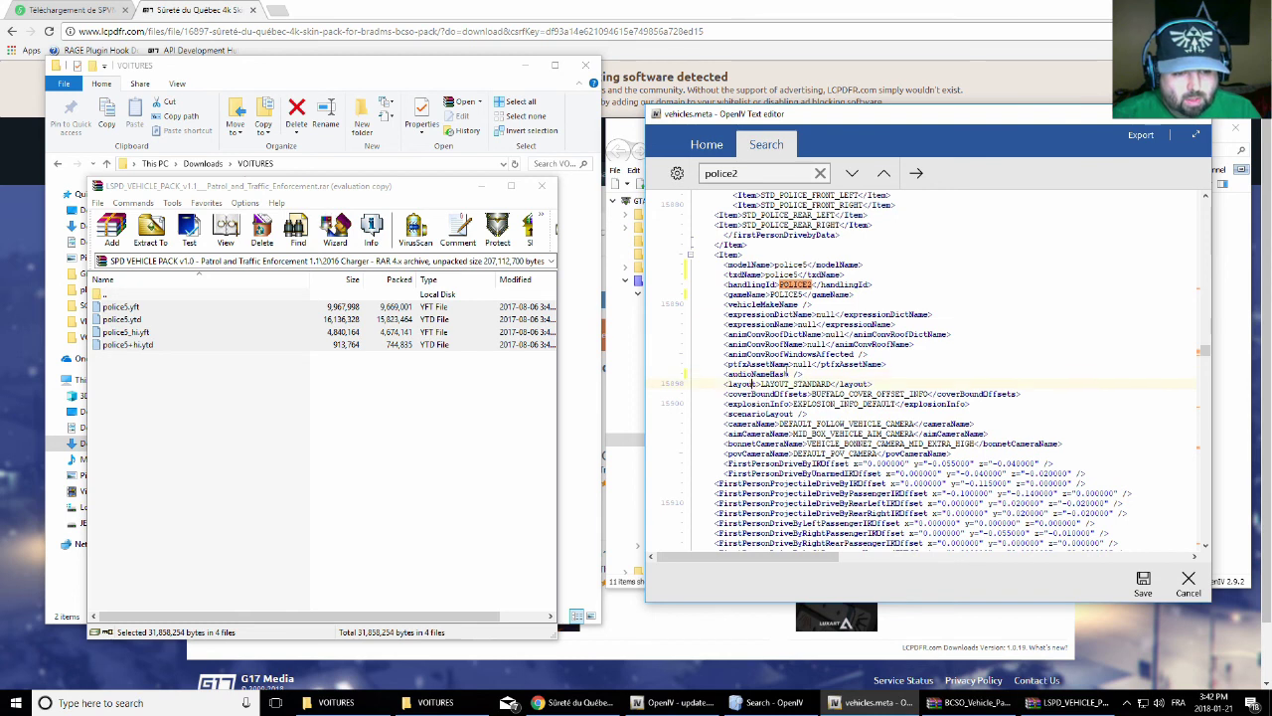
left_click(884, 377)
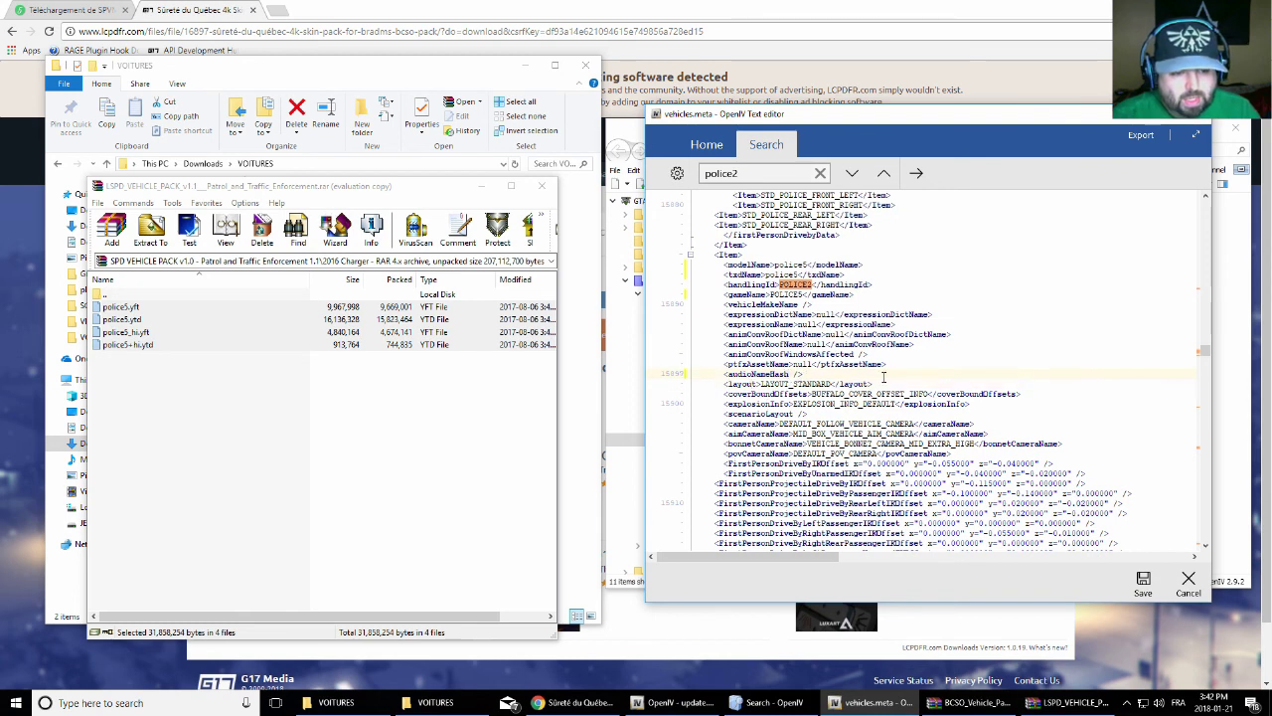
Replace the police5 block's self-closing audioNameHash entry with an opening and closing audioNameHash tag pair around the value POLICE2
key("Left")
key("Left")
key("Left")
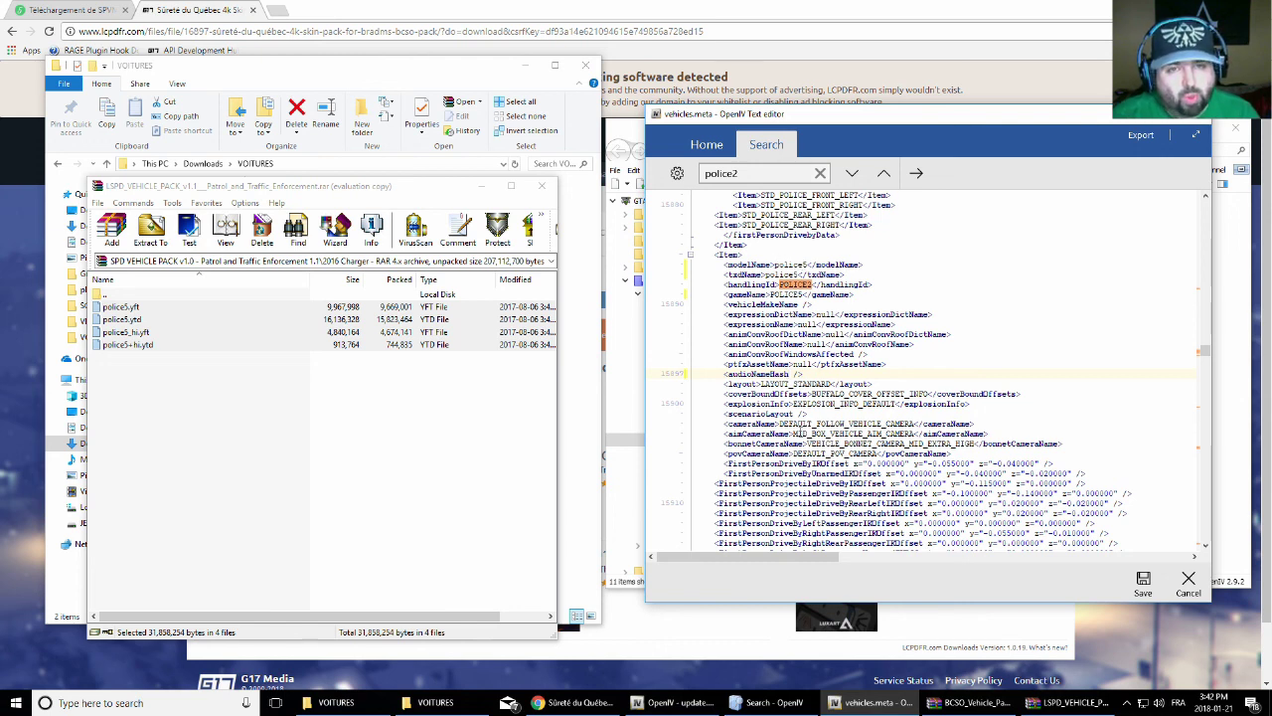
key("Delete")
key("Delete")
key("Delete")
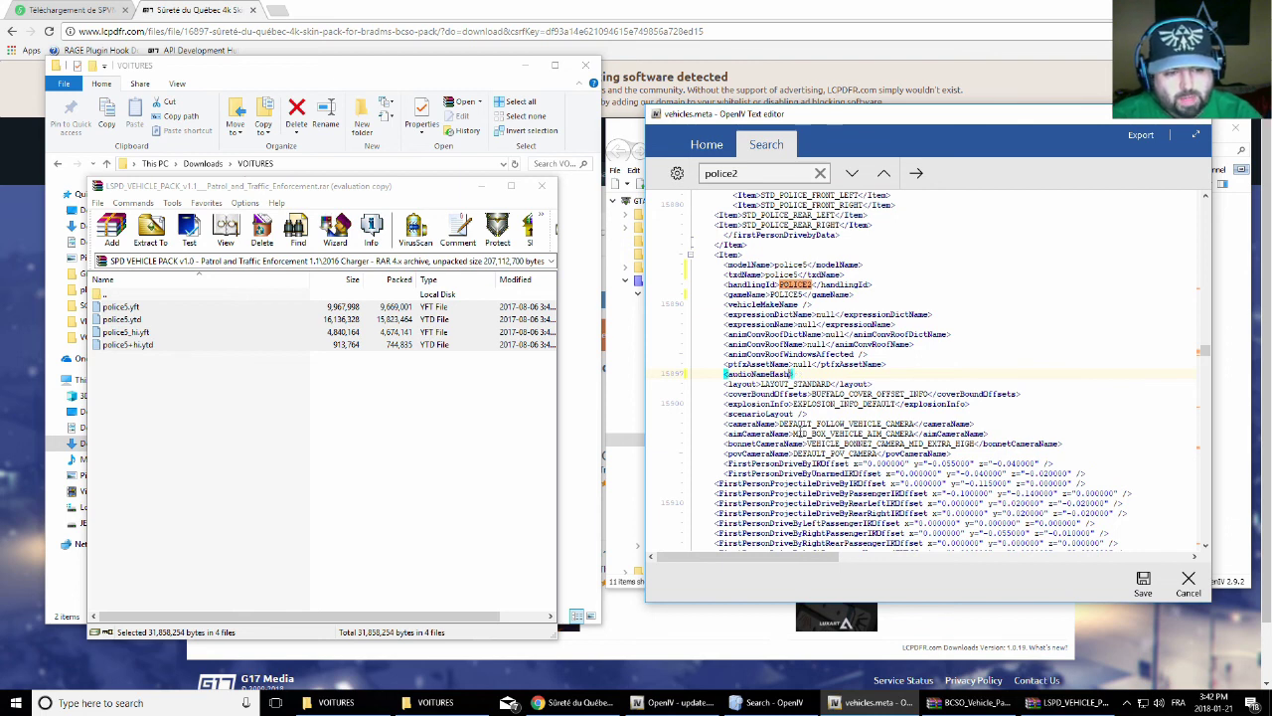
type(">")
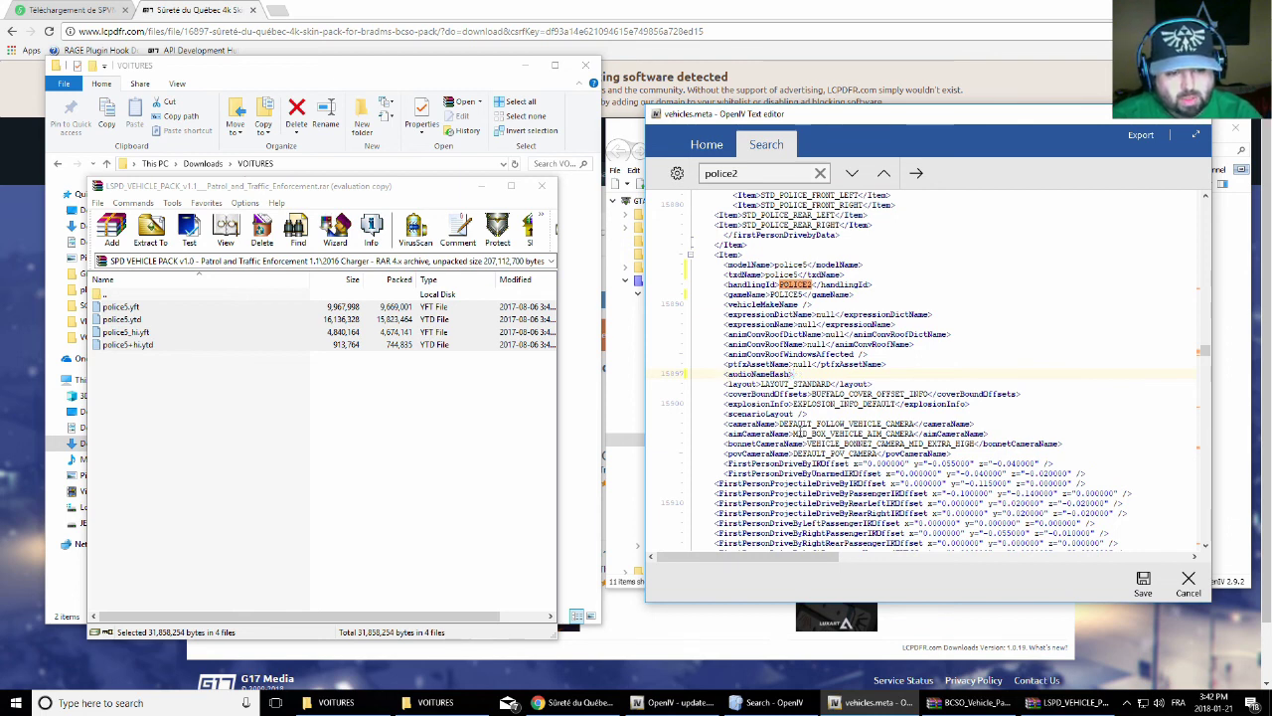
type("POLICE2")
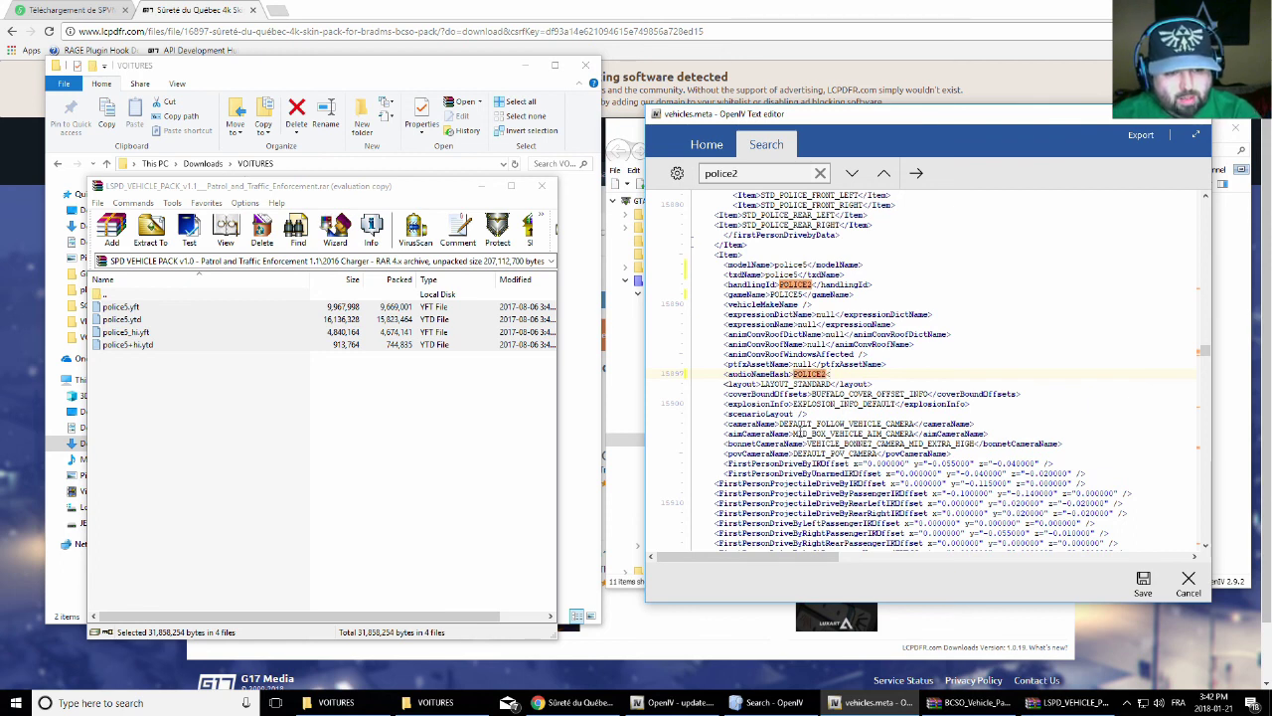
type("</audioN")
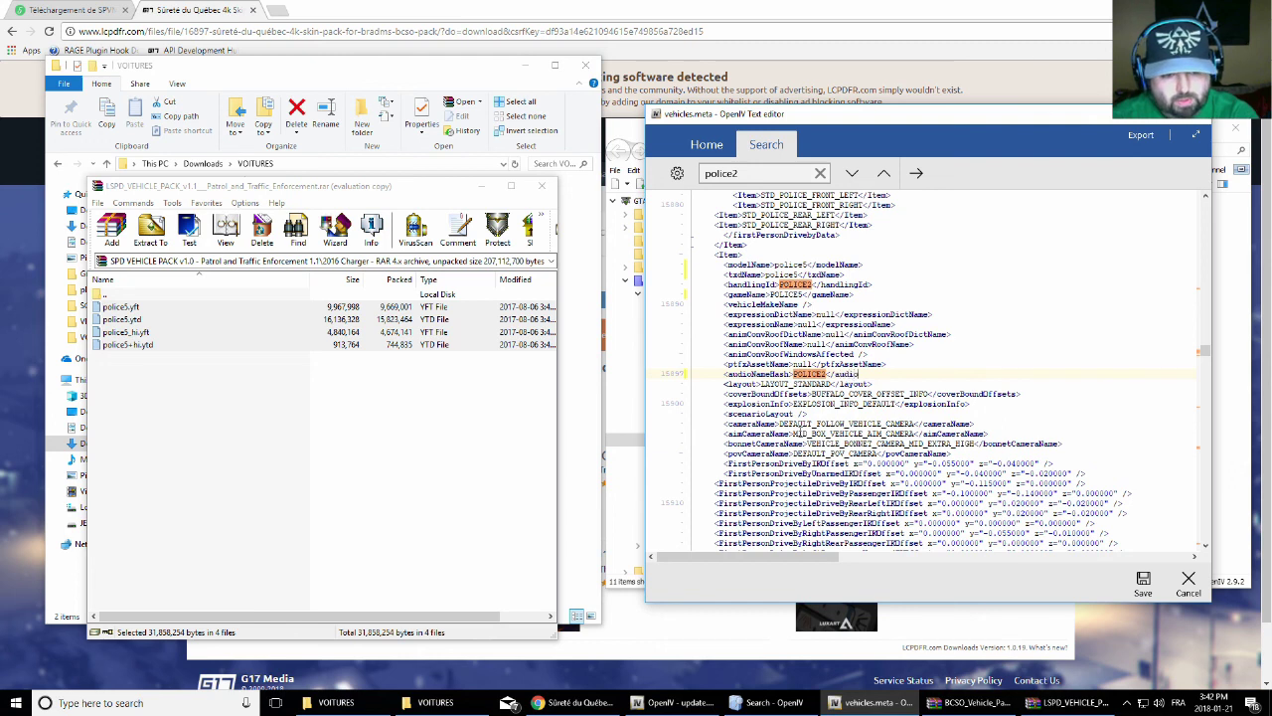
type("ameHash")
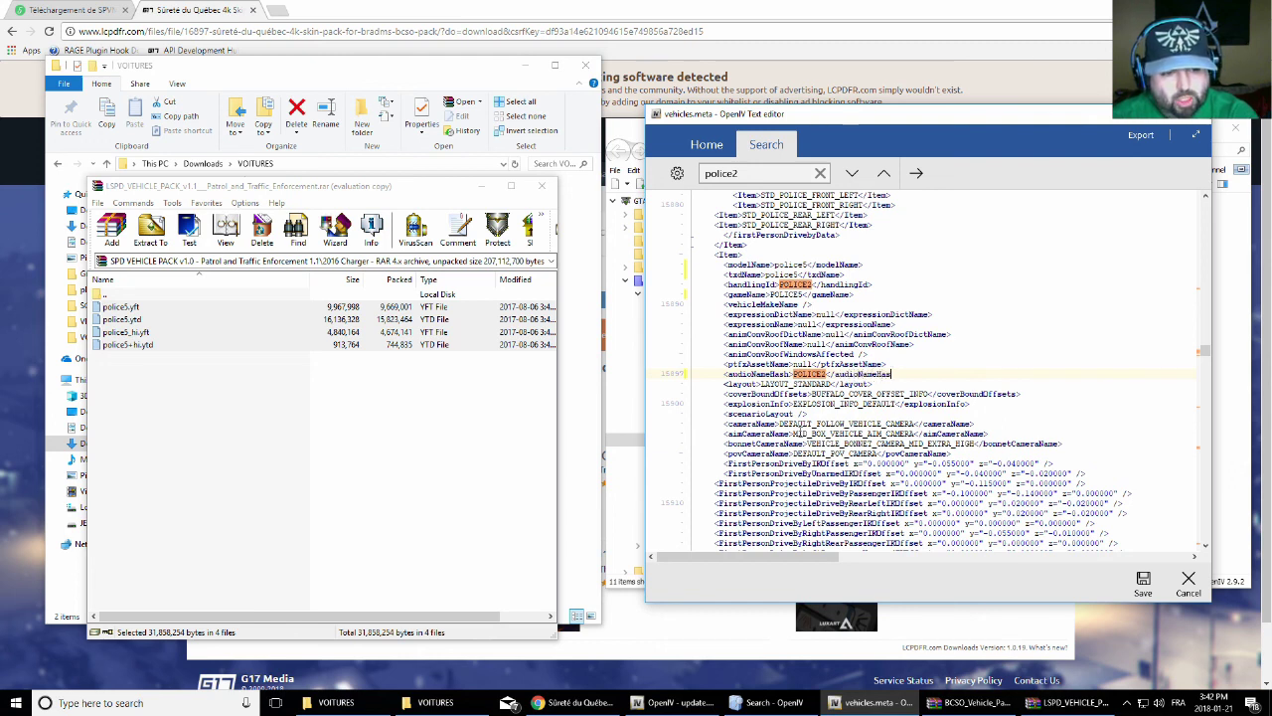
type(">")
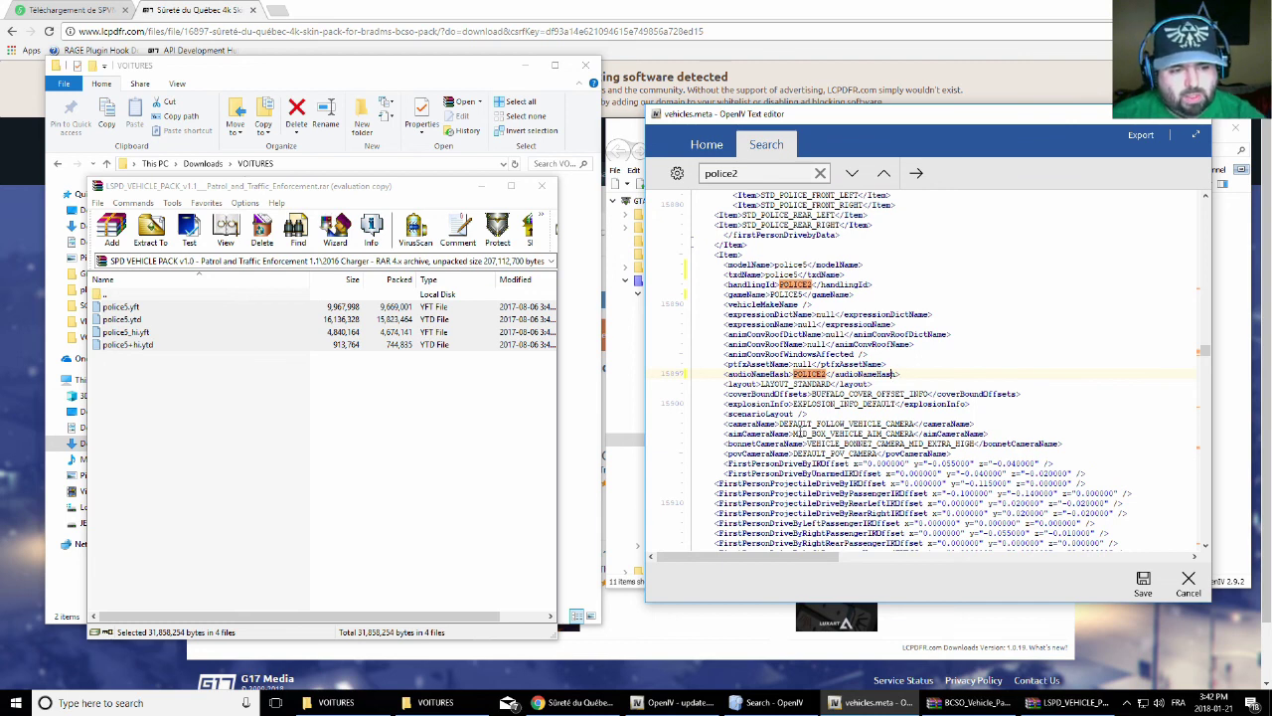
Check the spelling of the opening and closing audioNameHash tags and the value between them in the police5 block
left_click(892, 373)
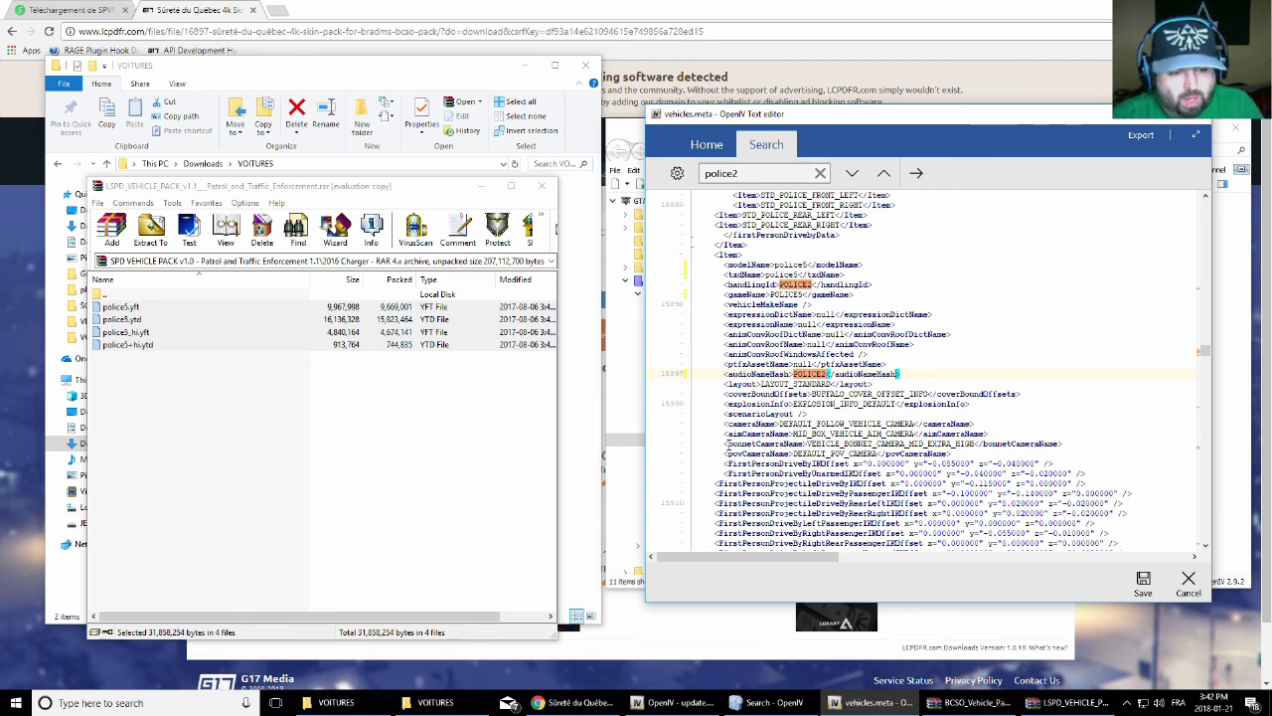
left_click(728, 376, "shift")
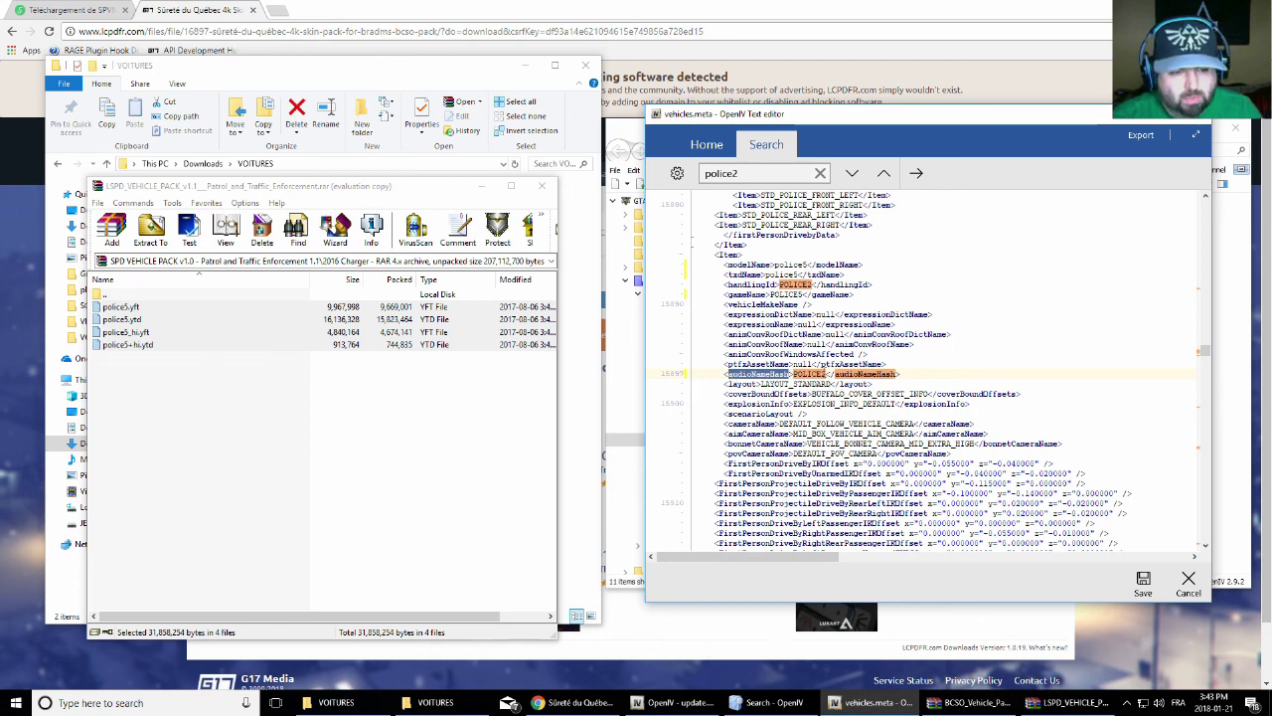
left_click(831, 374)
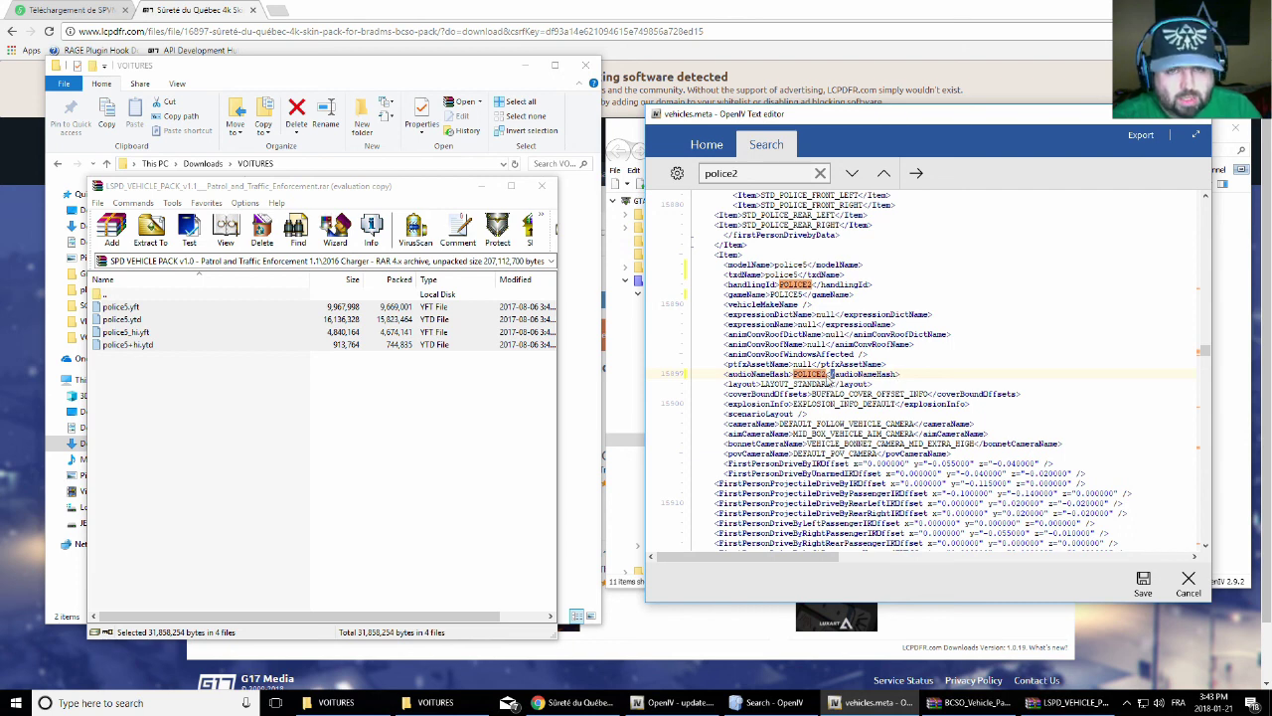
left_click(830, 375)
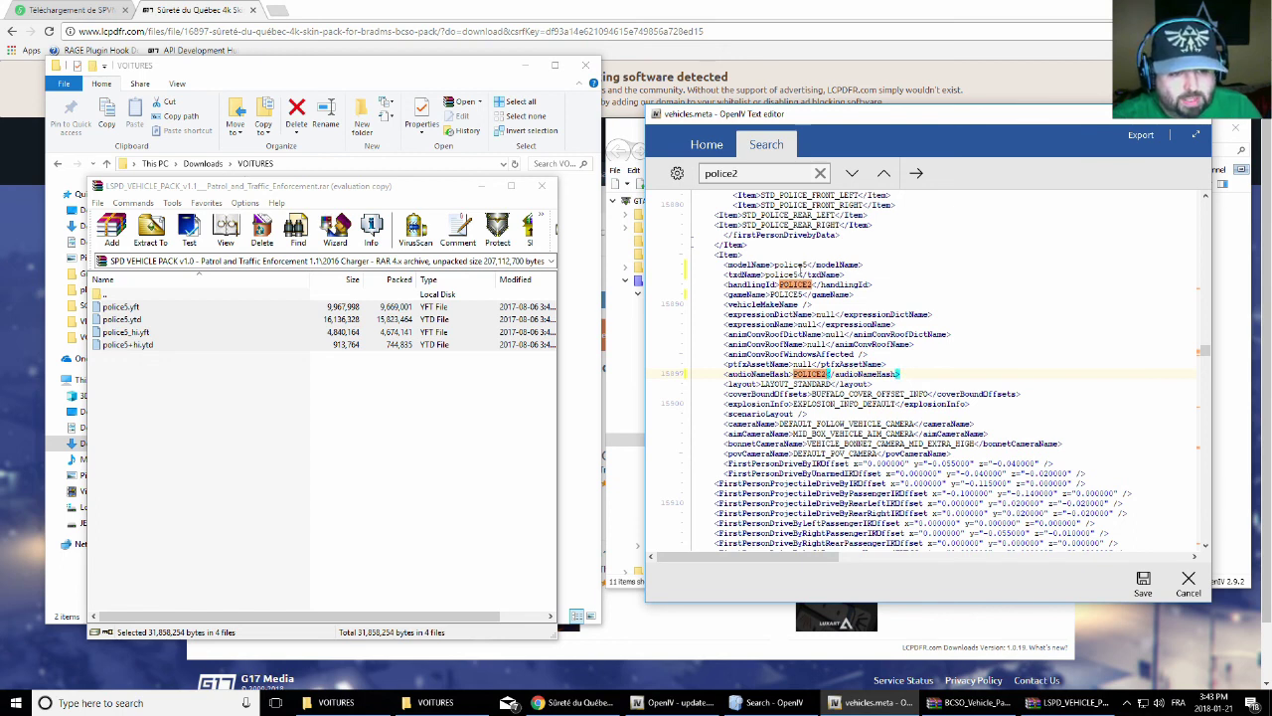
key("BackSpace")
type("5")
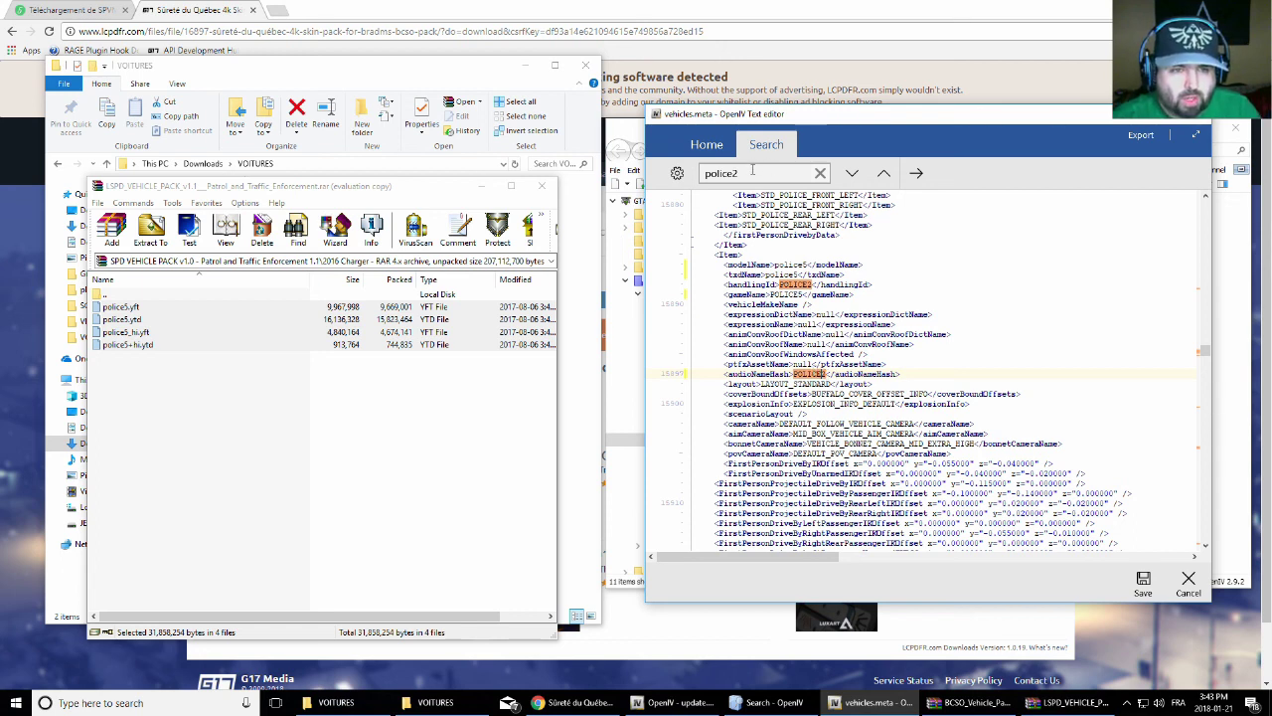
Search vehicles.meta for buffalo, advance to the buffalo vehicle's own block and check its audioNameHash entry
left_click_drag(752, 174, 675, 197)
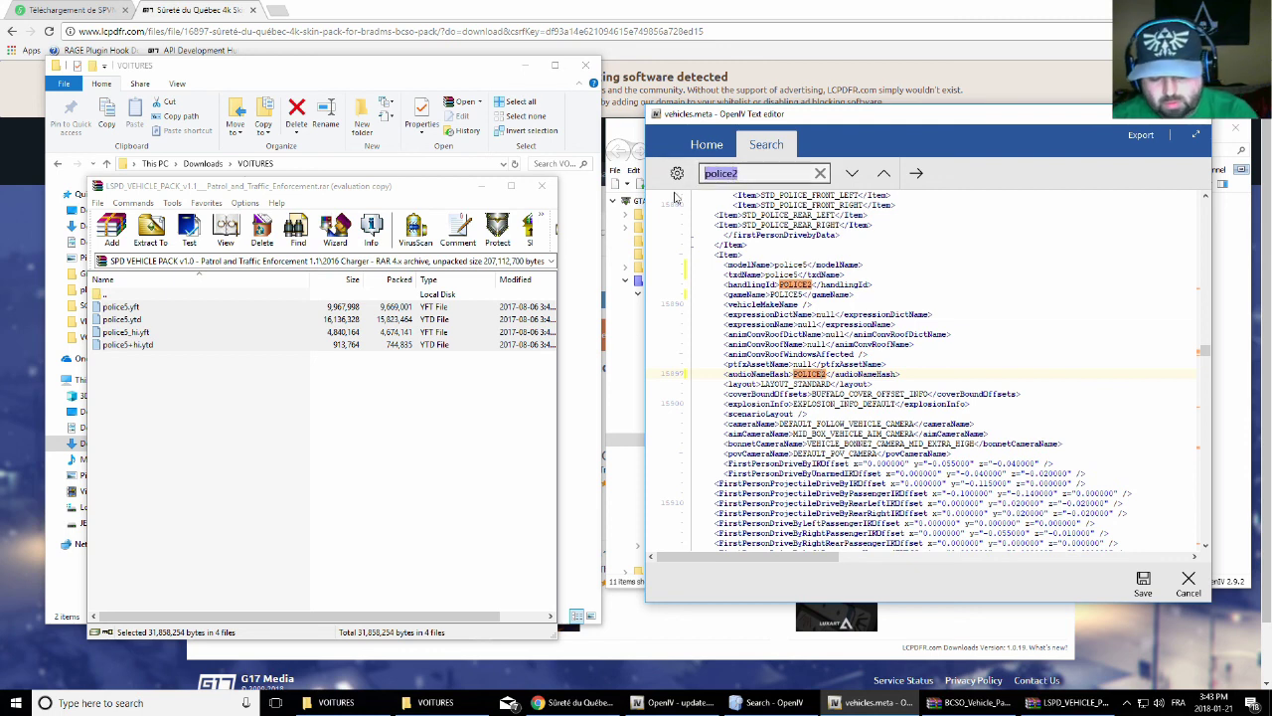
type("buffalo")
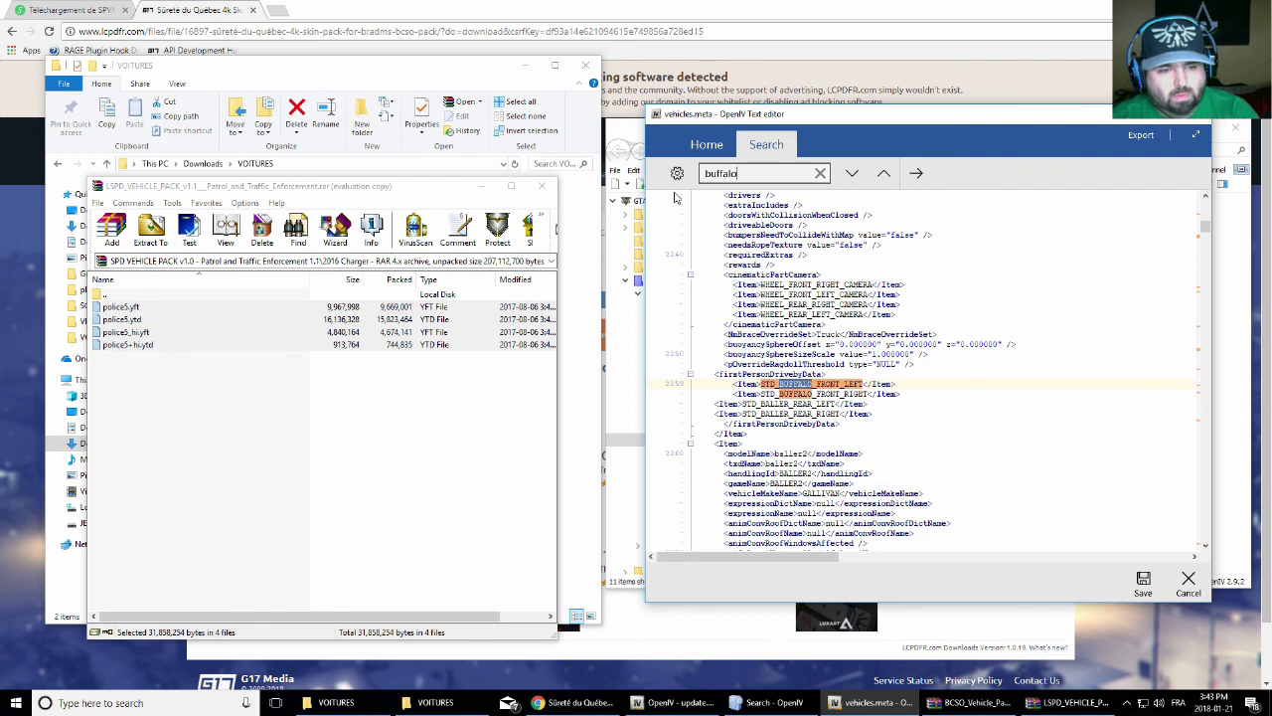
left_click(856, 183)
left_click(856, 183)
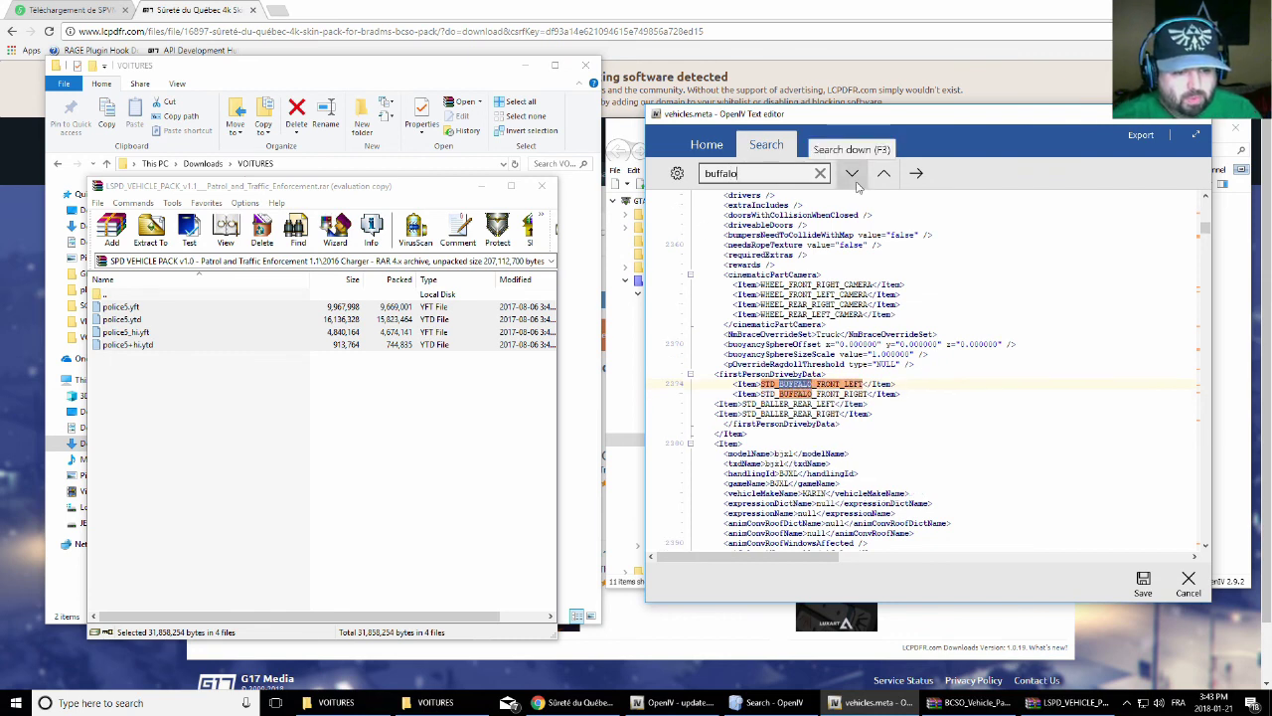
left_click(856, 184)
left_click(856, 184)
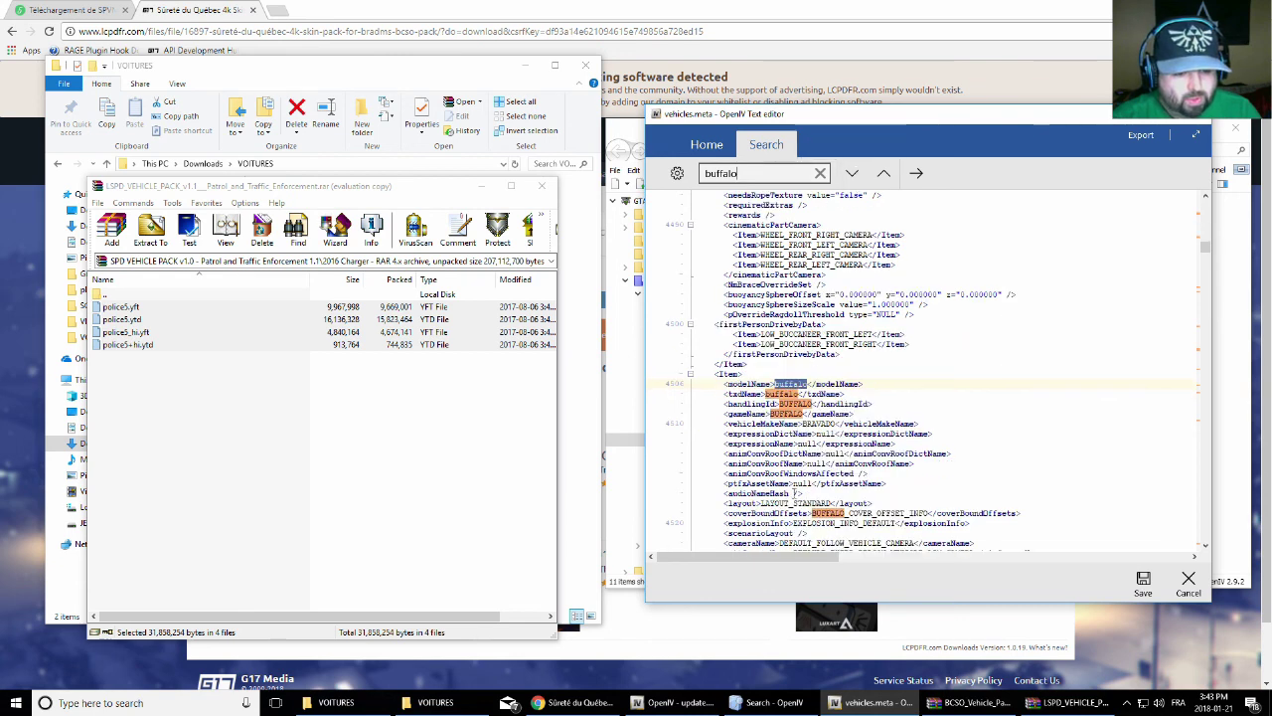
left_click(790, 493)
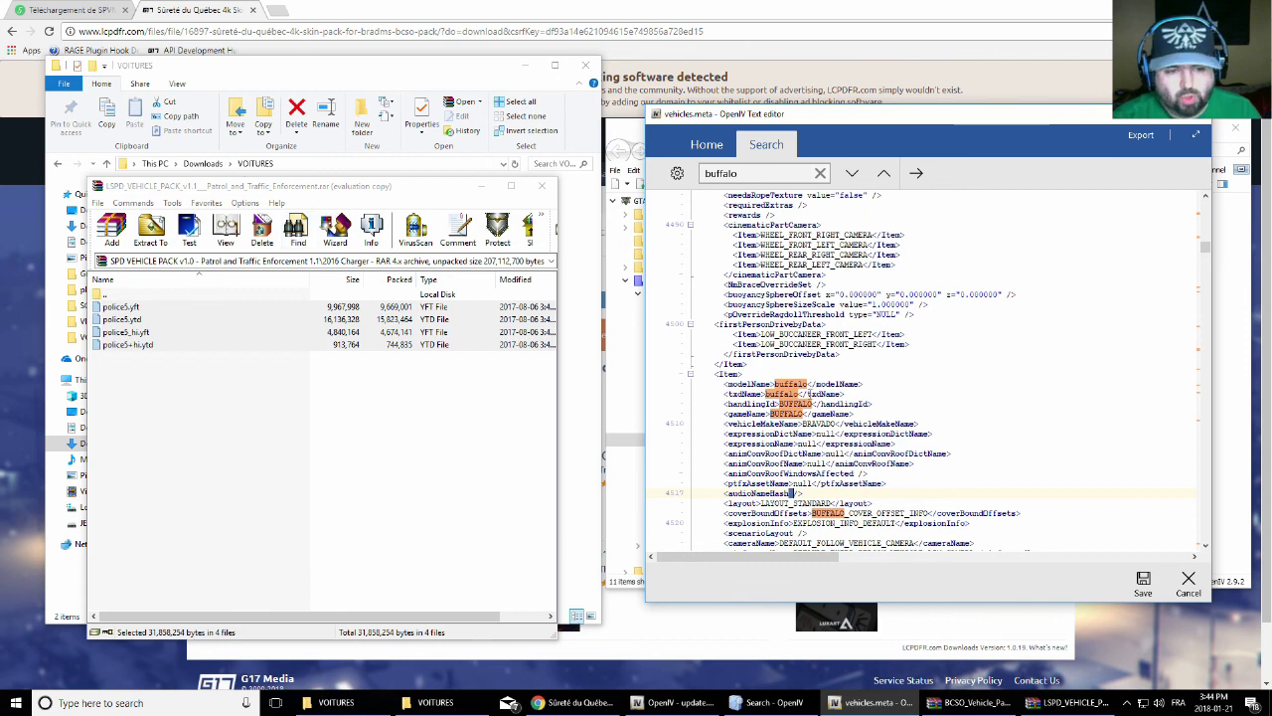
Copy the BUFFALO value from the handlingId of the buffalo block
left_click(809, 383)
left_click_drag(809, 383, 781, 408)
key("ctrl+c")
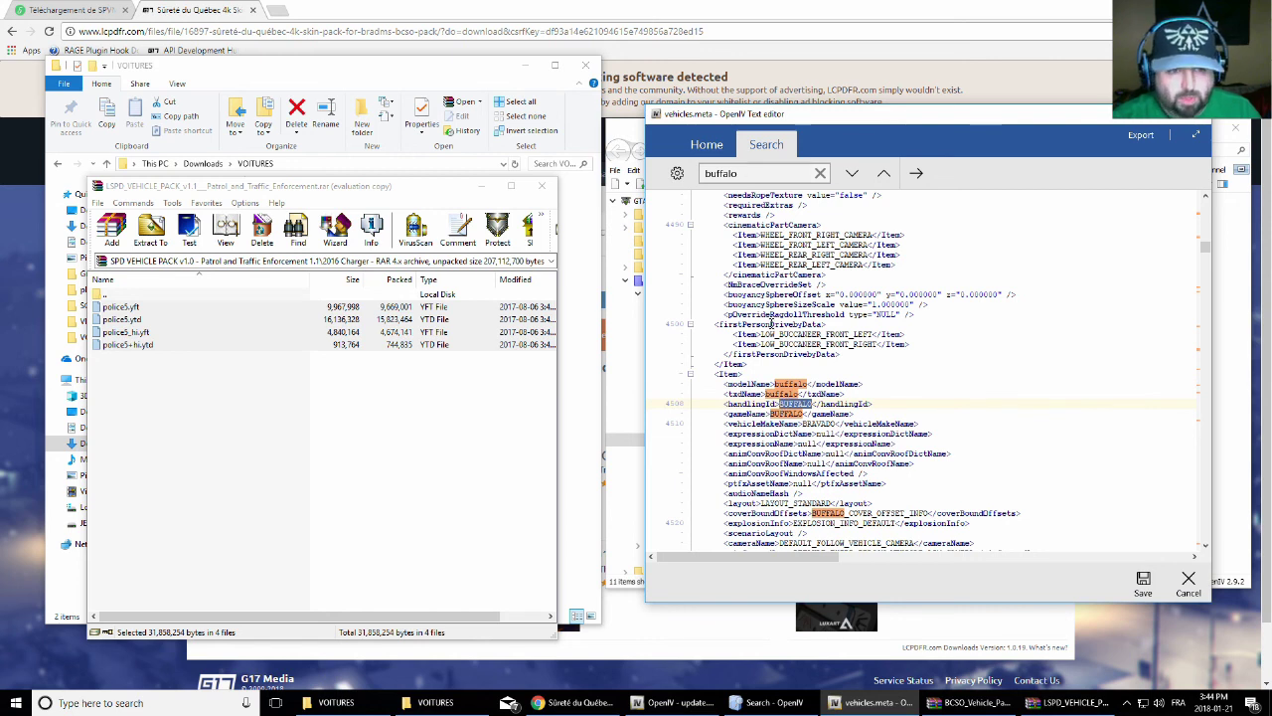
Return to the police5 block by searching for police5 and replace its audioNameHash value with BUFFALO
double_click(746, 175)
type("police5")
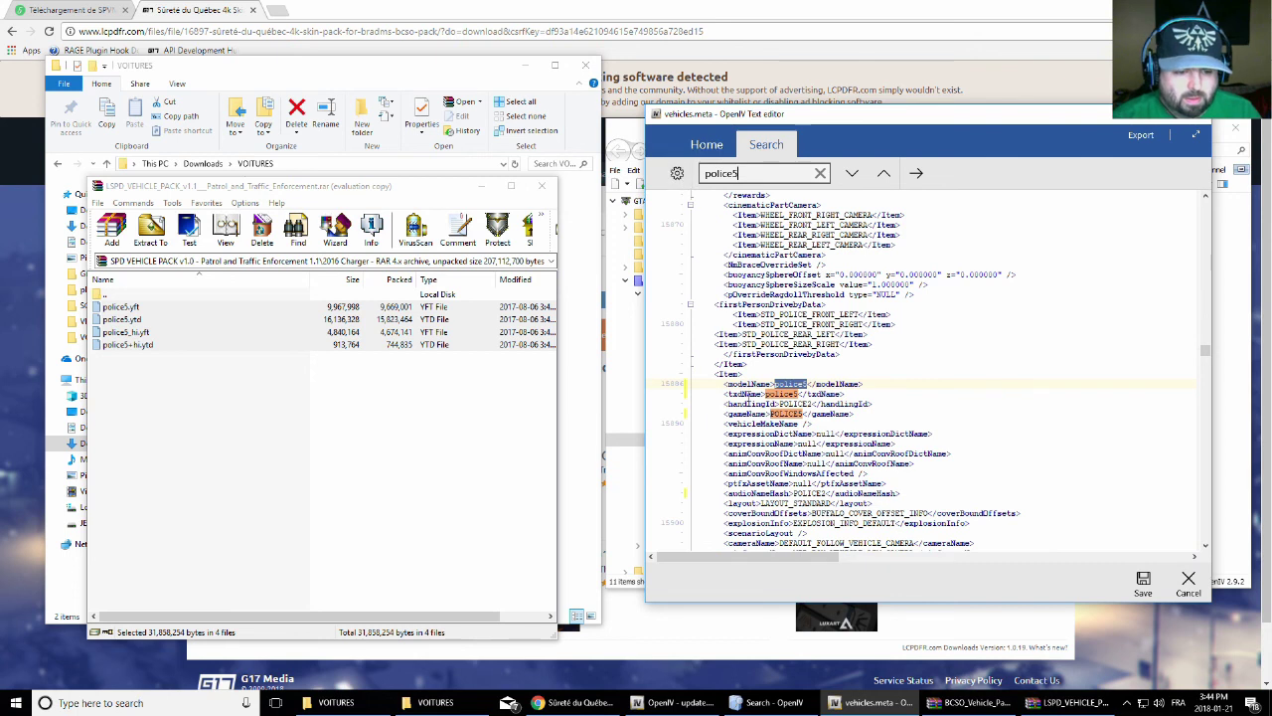
left_click(792, 493)
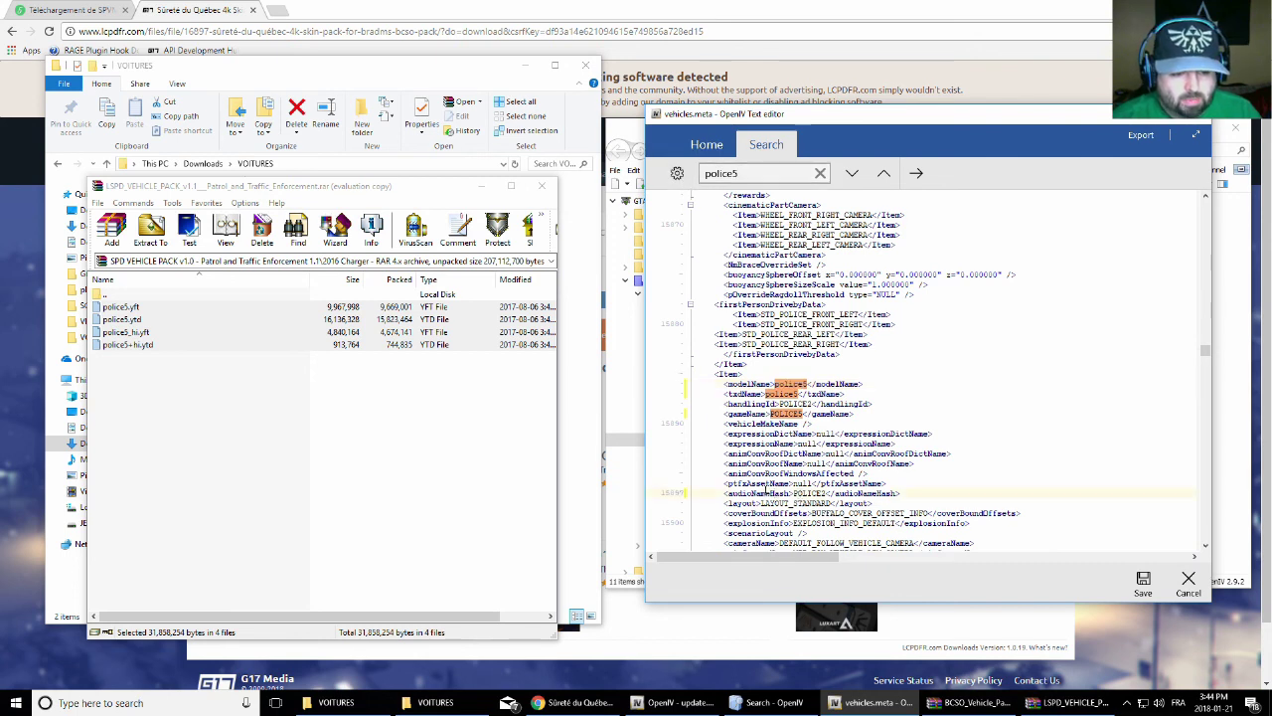
left_click_drag(793, 493, 827, 493)
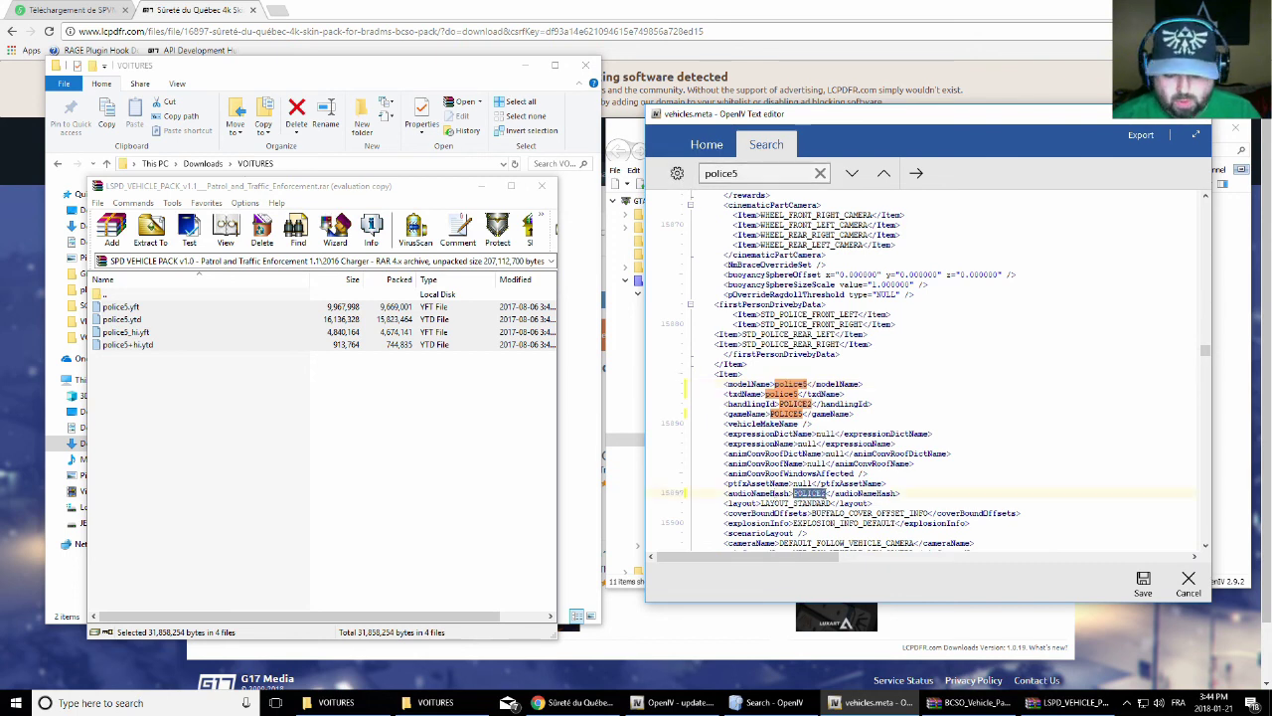
key("ctrl+v")
left_click(939, 481)
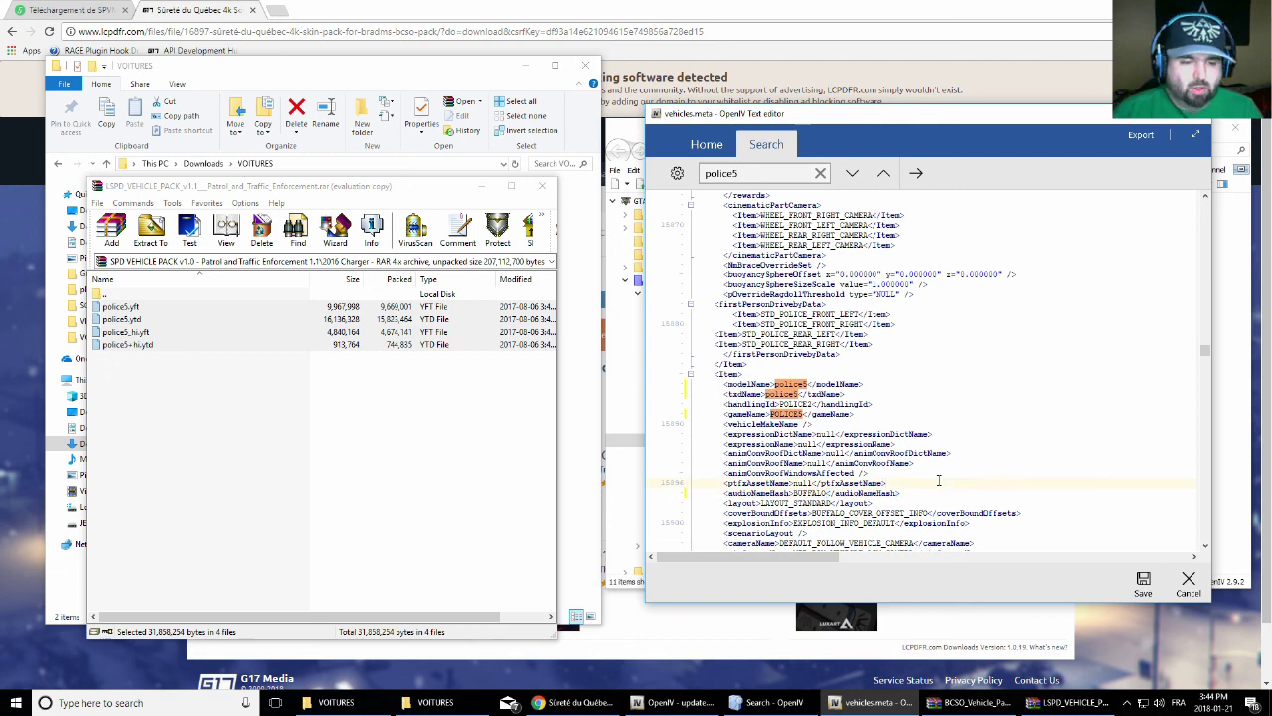
Review the police5 block's names, audio hash and remaining settings, and save vehicles.meta
left_click(789, 382)
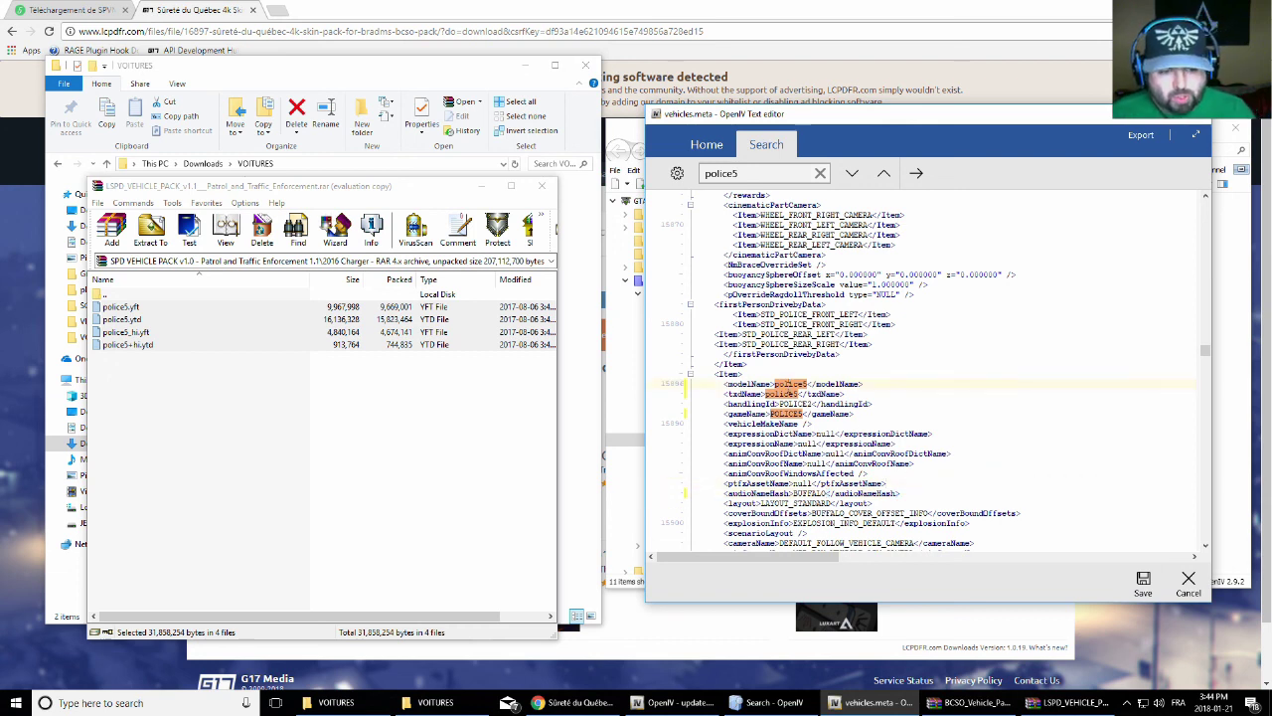
double_click(825, 493)
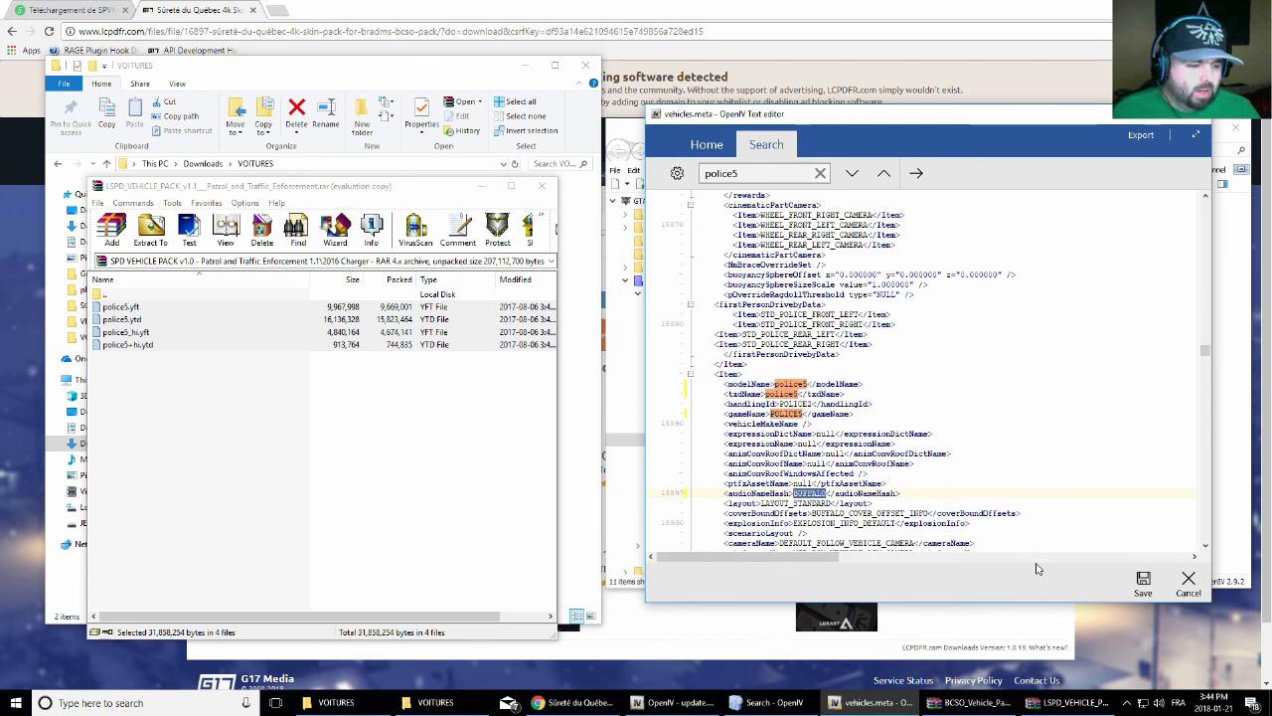
left_click(1144, 585)
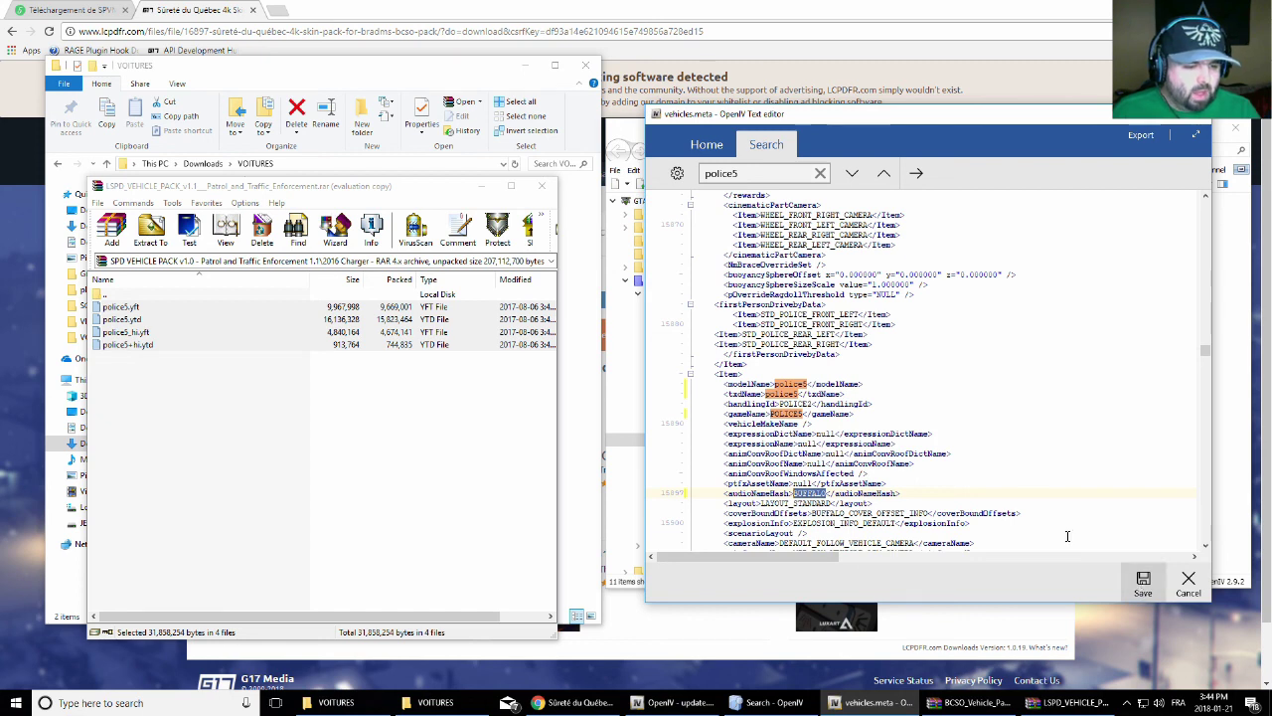
scroll(962, 463, "down", 19)
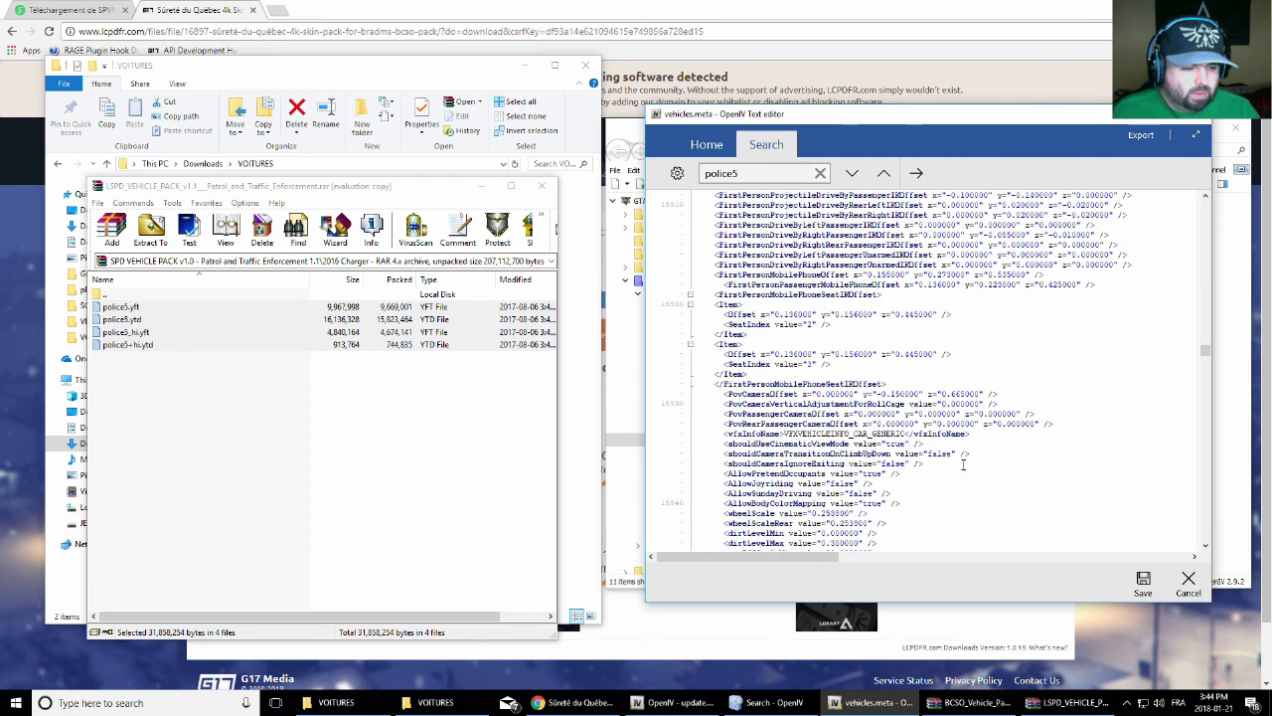
scroll(962, 463, "down", 9)
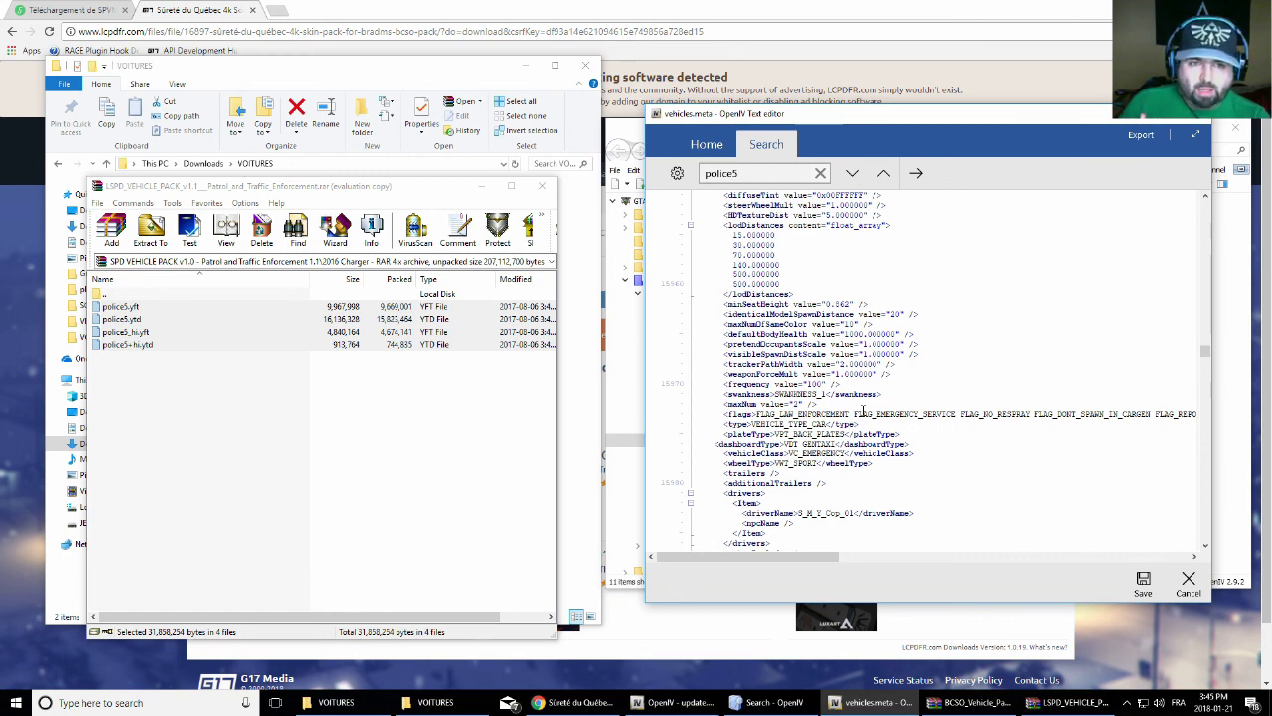
left_click(1143, 584)
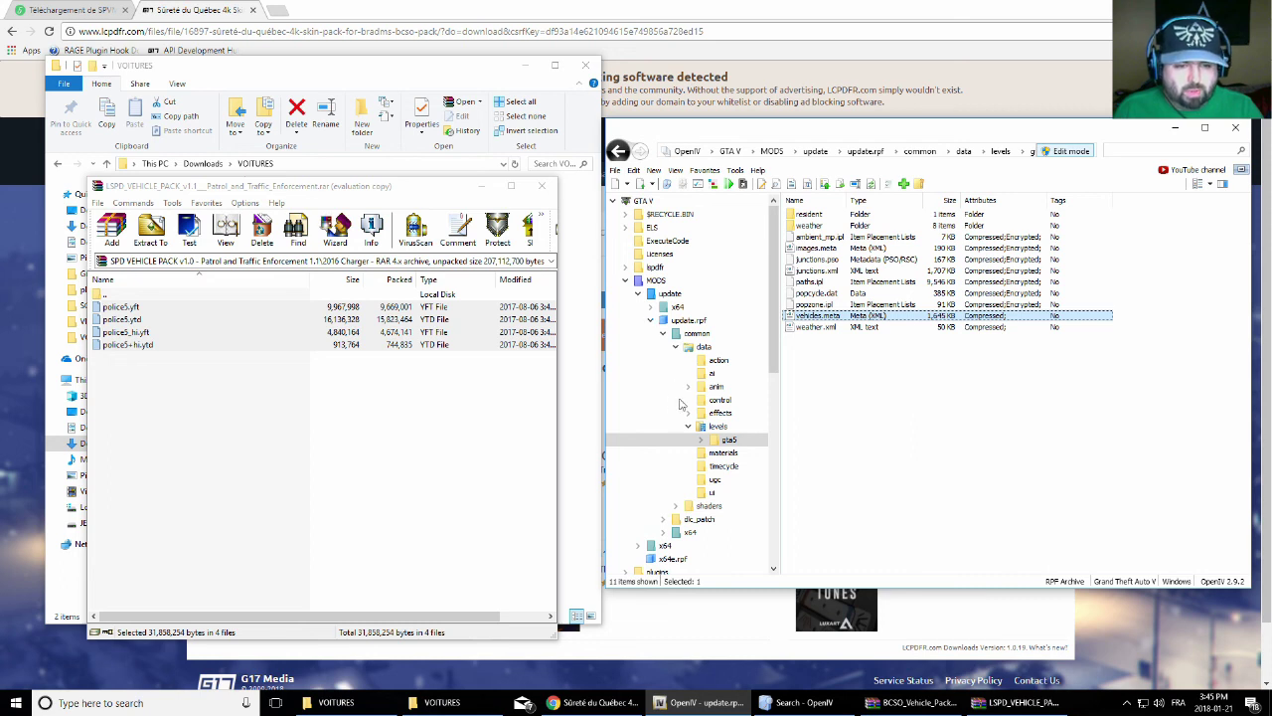
Collapse the common folder of update.rpf and expand MODS > update > x64 > dlcpacks in the folder tree
left_click(664, 338)
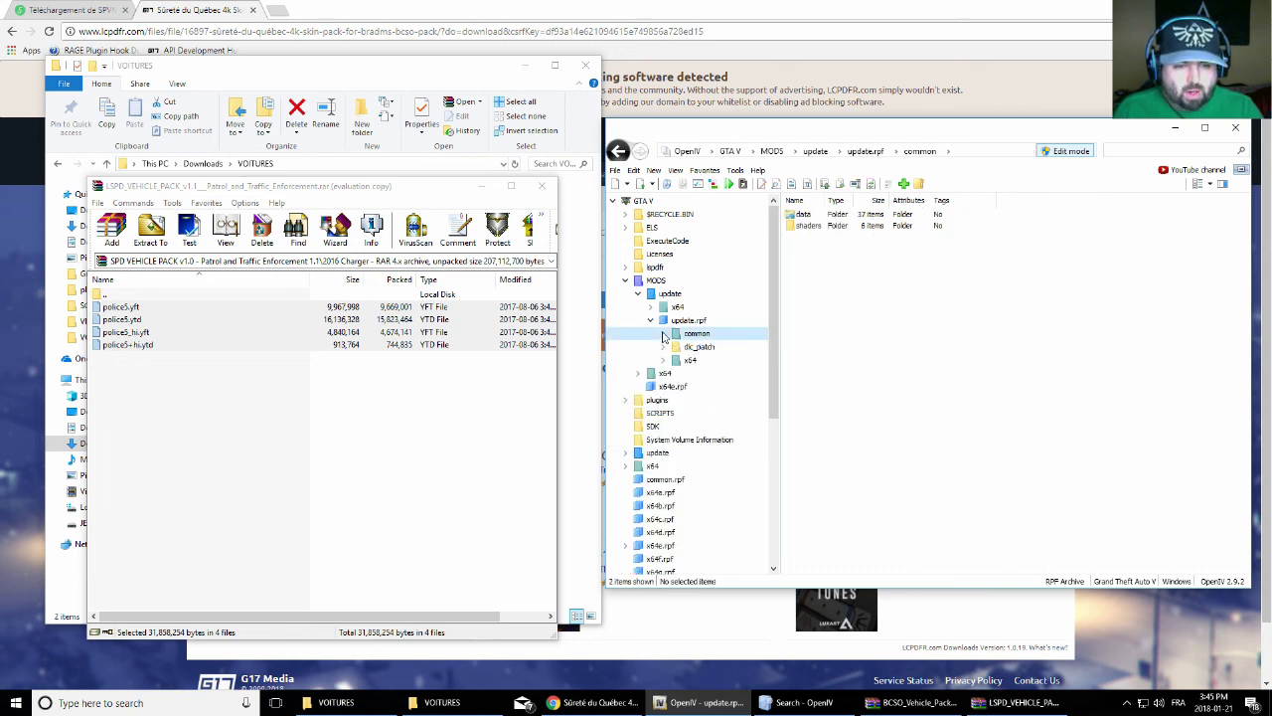
left_click(639, 296)
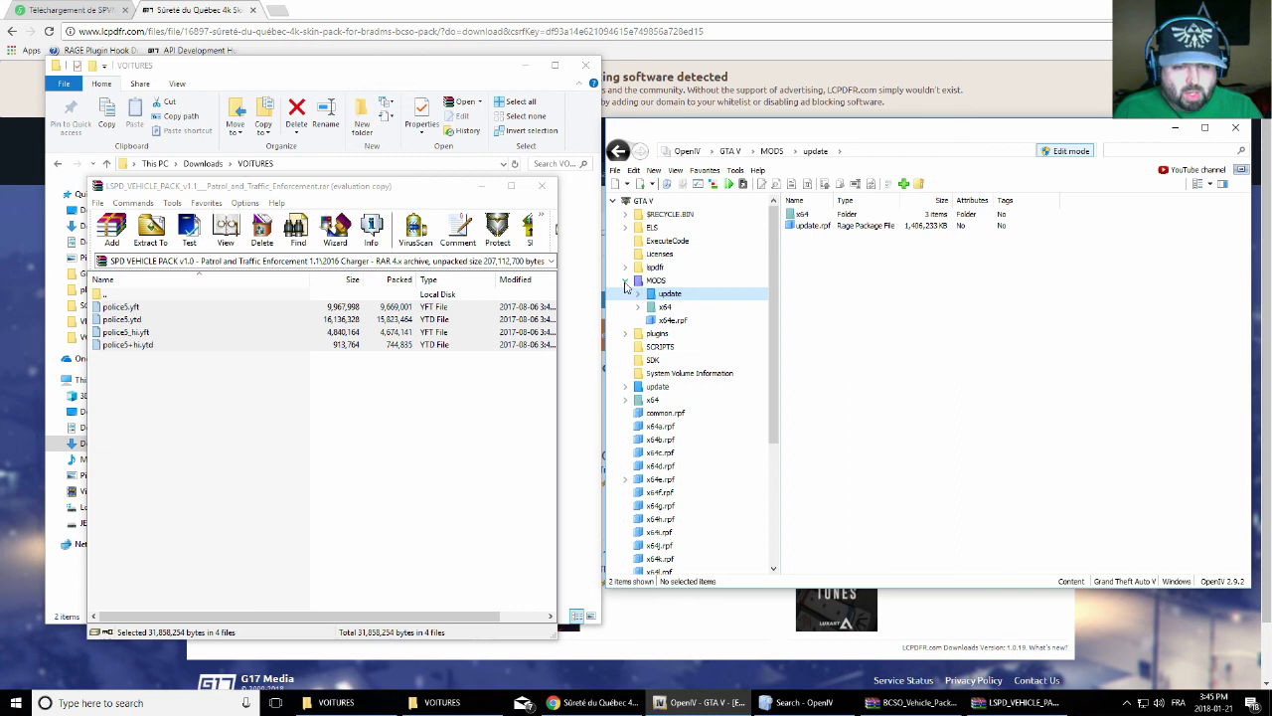
left_click(641, 298)
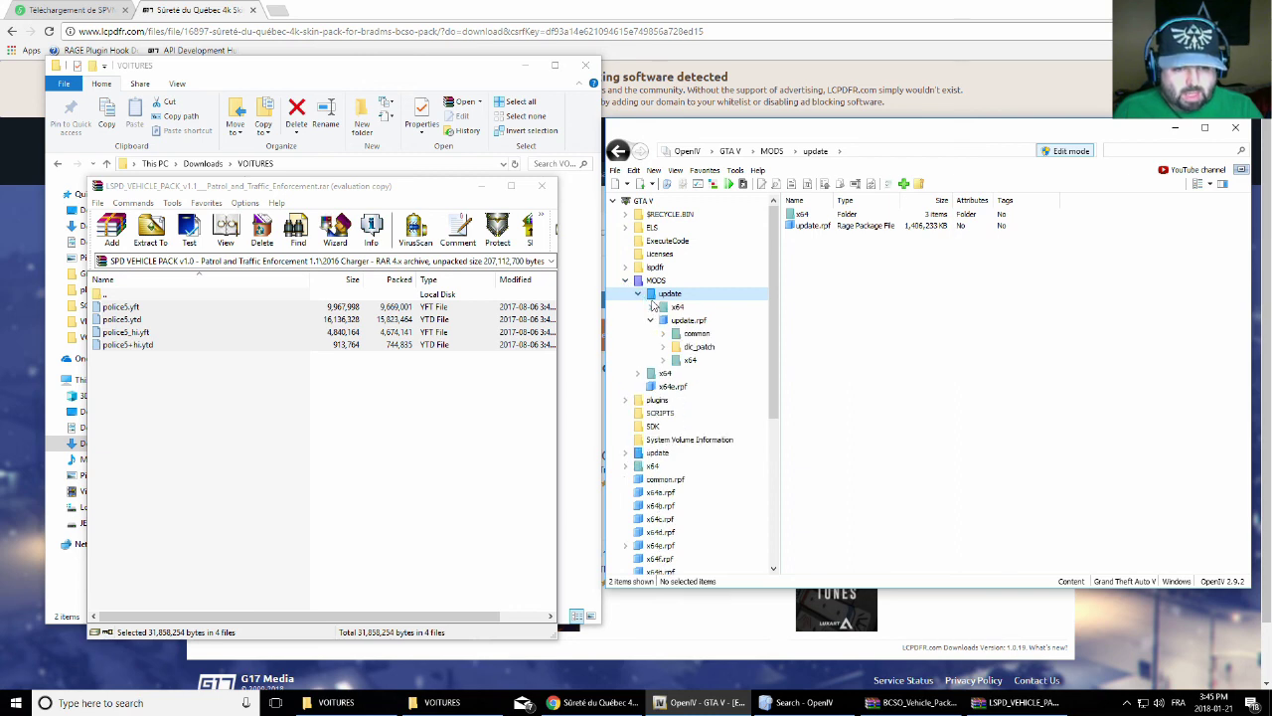
left_click(651, 308)
left_click(664, 334)
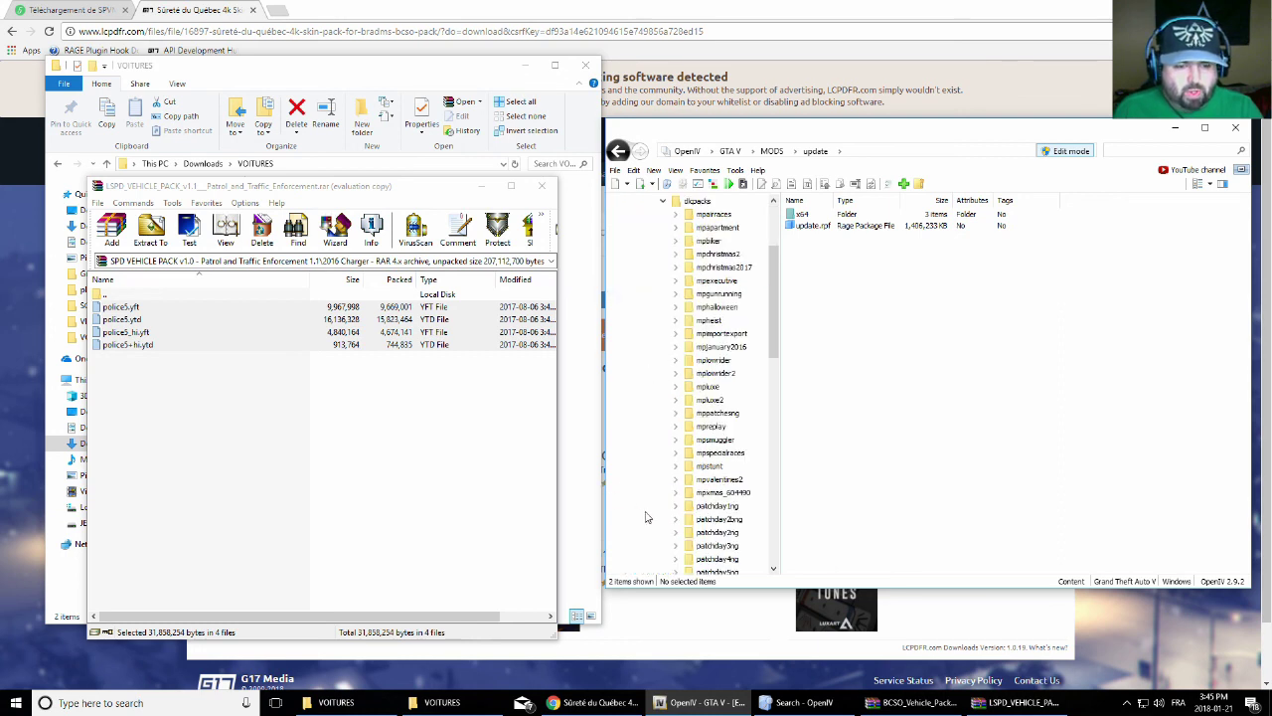
Open the dlc.rpf archive of the mpgunrunning pack and expand its folders
left_click(720, 493)
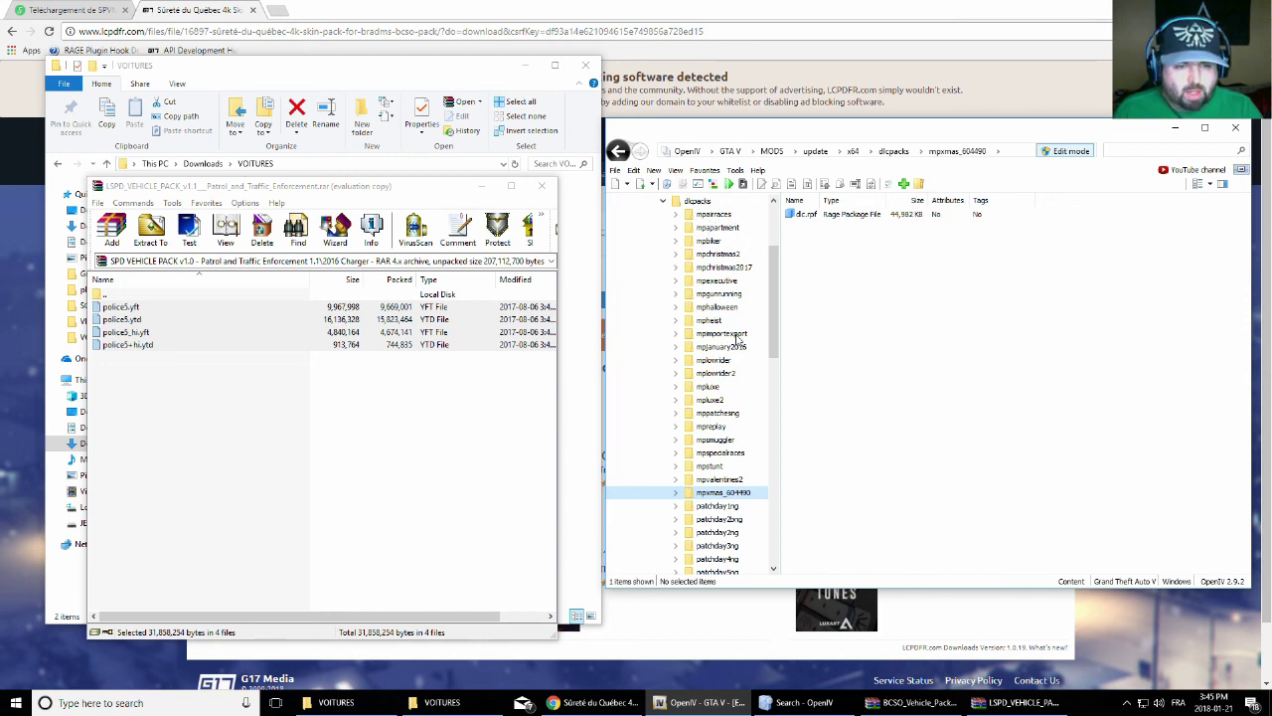
left_click(676, 294)
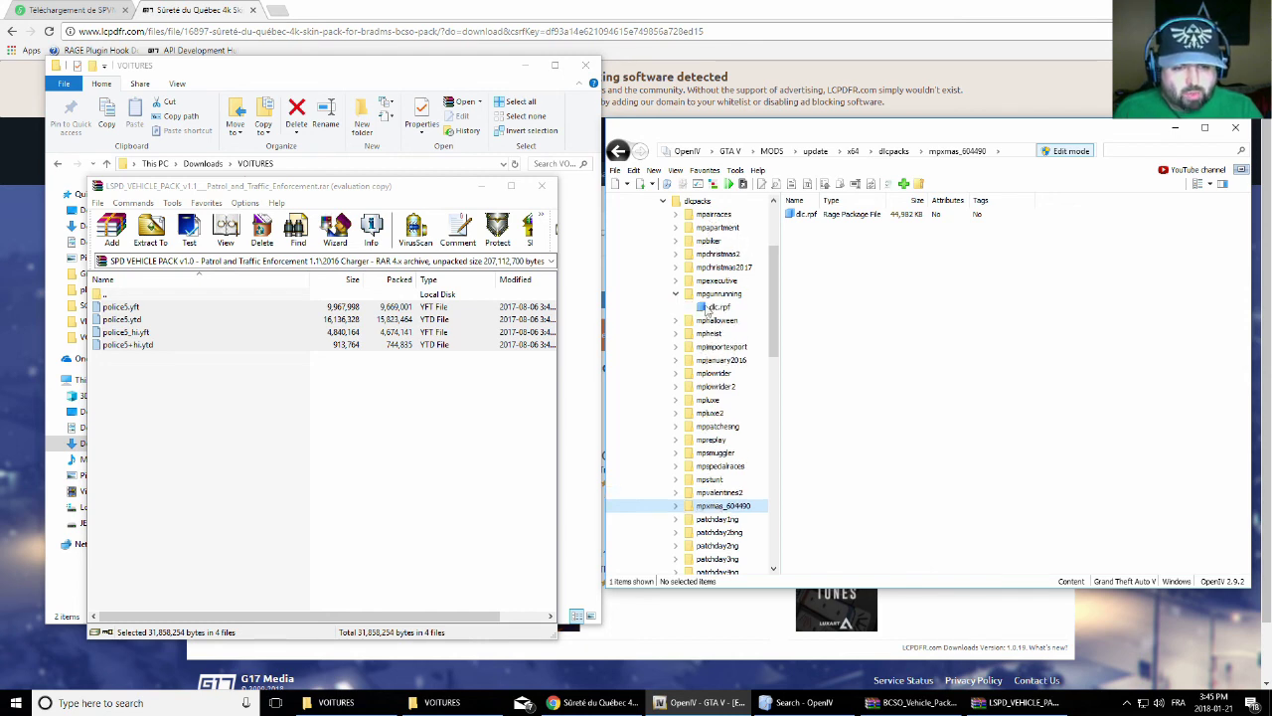
left_click(712, 309)
left_click(689, 308)
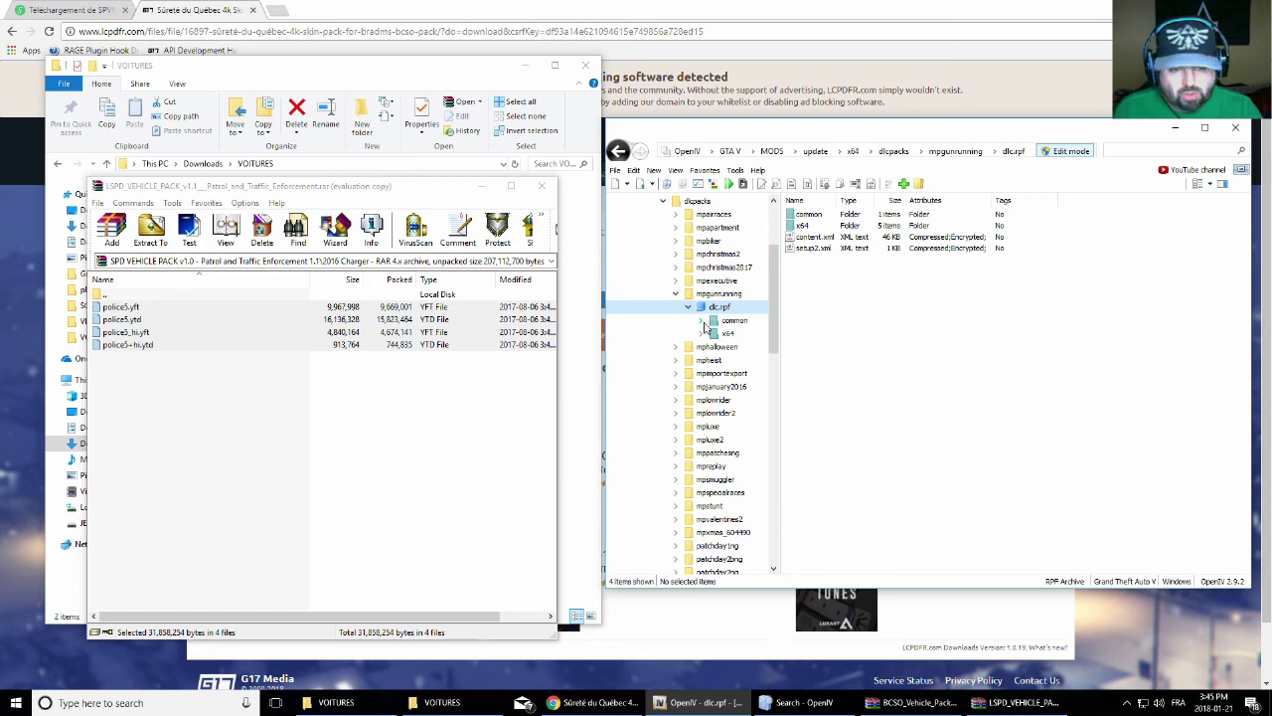
Expand common > data in the mpgunrunning dlc.rpf and open its carvariations.meta file for editing
left_click(702, 321)
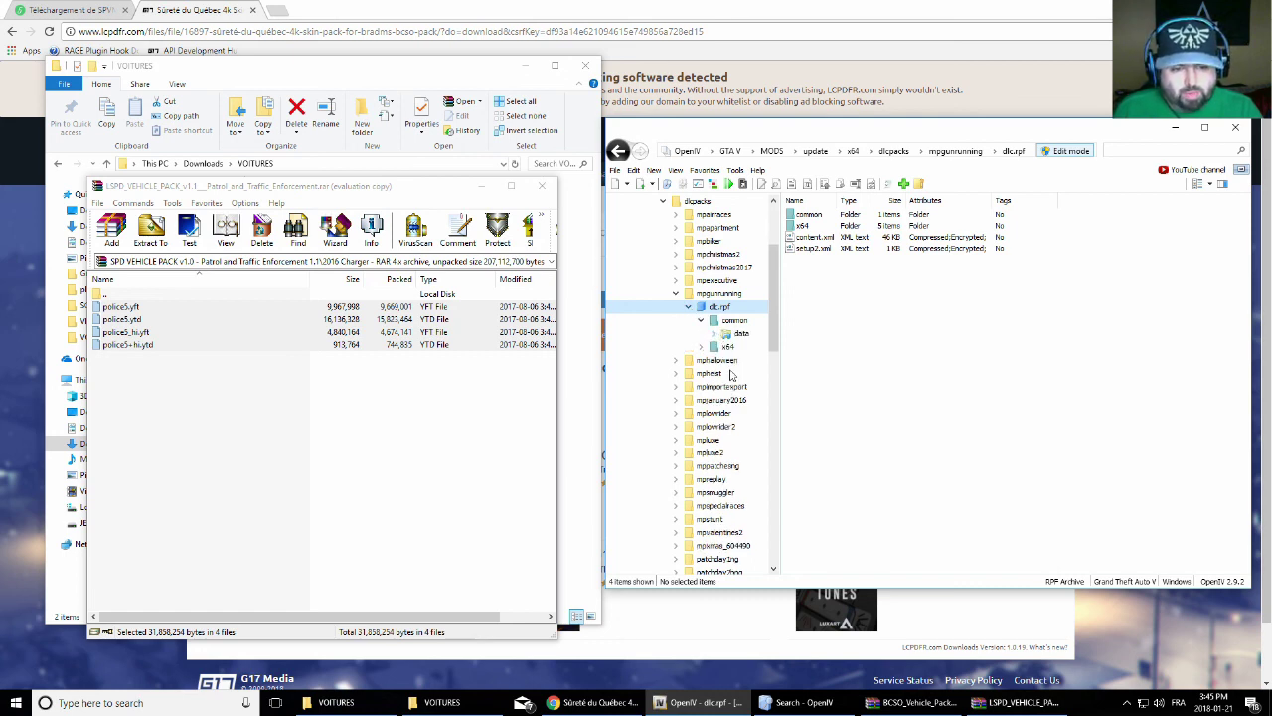
left_click(715, 335)
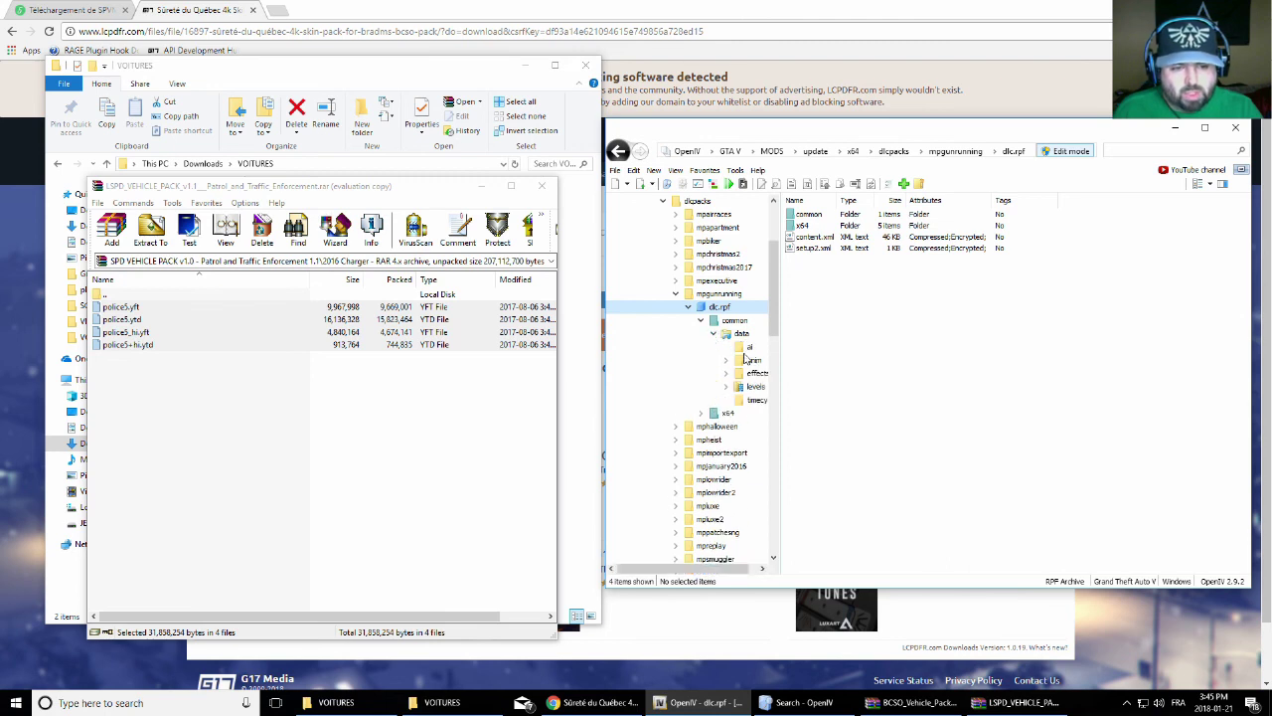
left_click(737, 339)
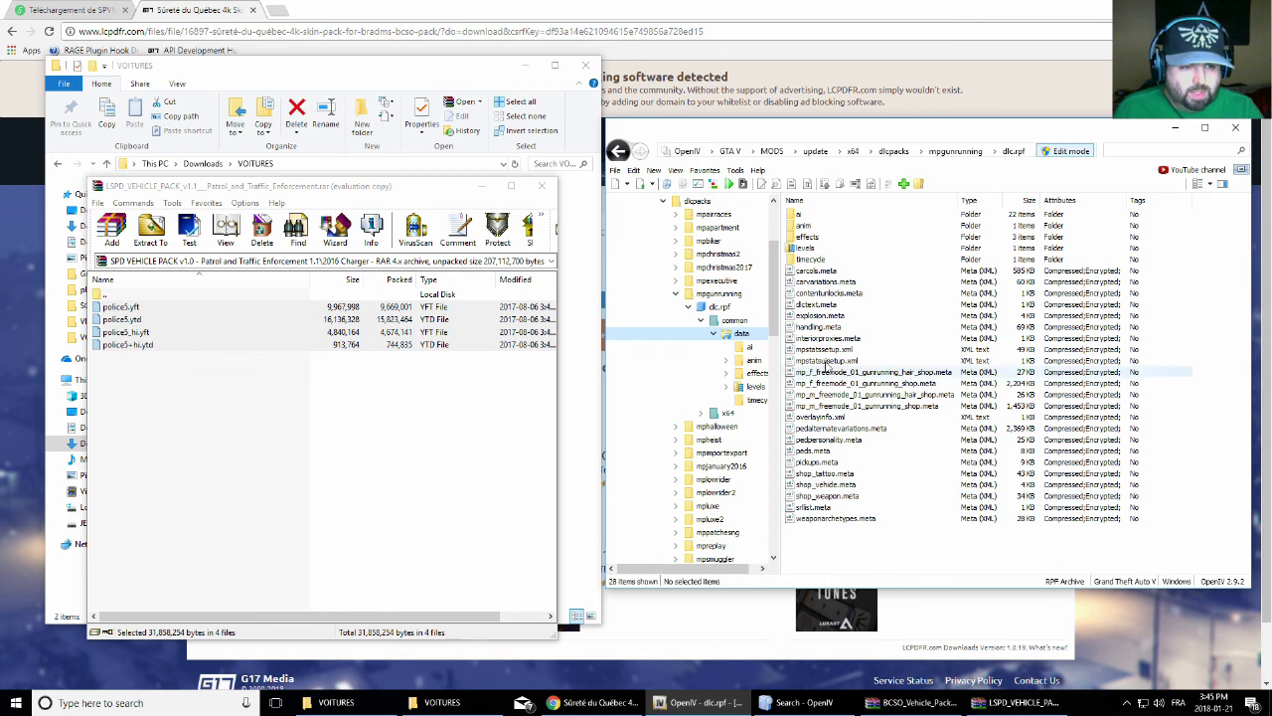
right_click(827, 284)
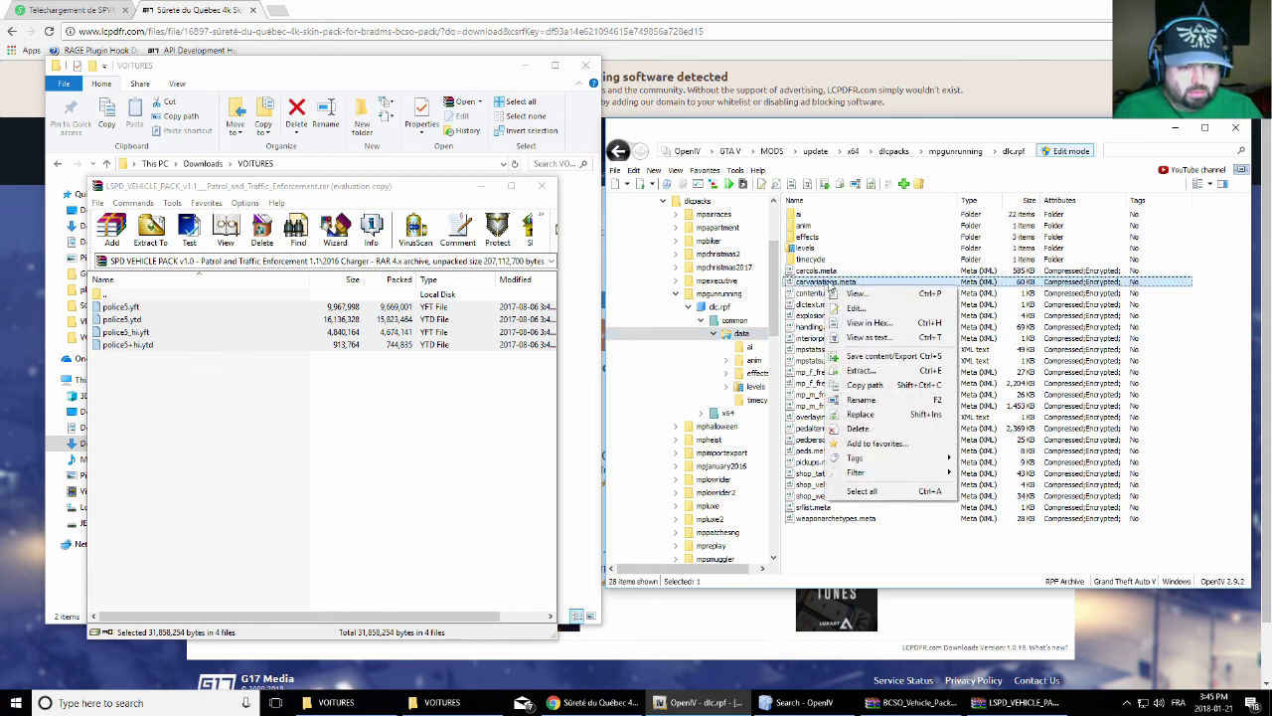
left_click(858, 309)
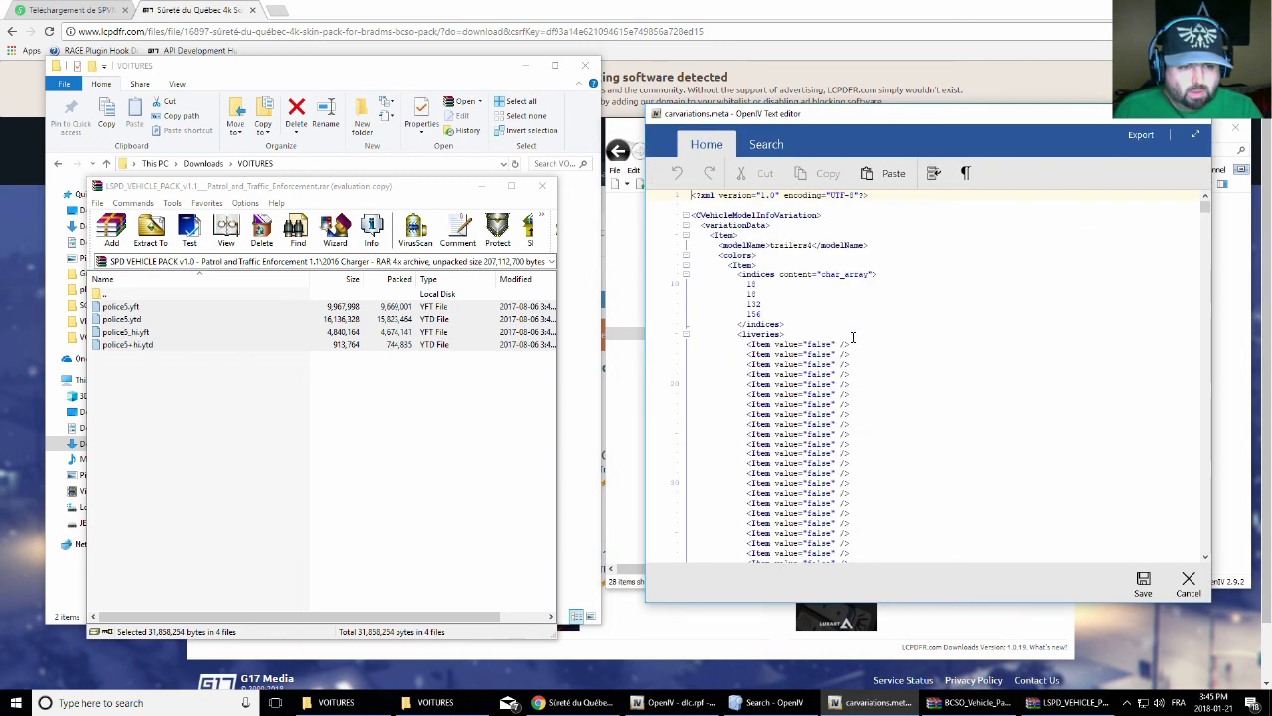
Find the vagner entry in carvariations.meta and copy its complete Item block, from the opening Item tag through its closing tag
scroll(852, 338, "down", 20)
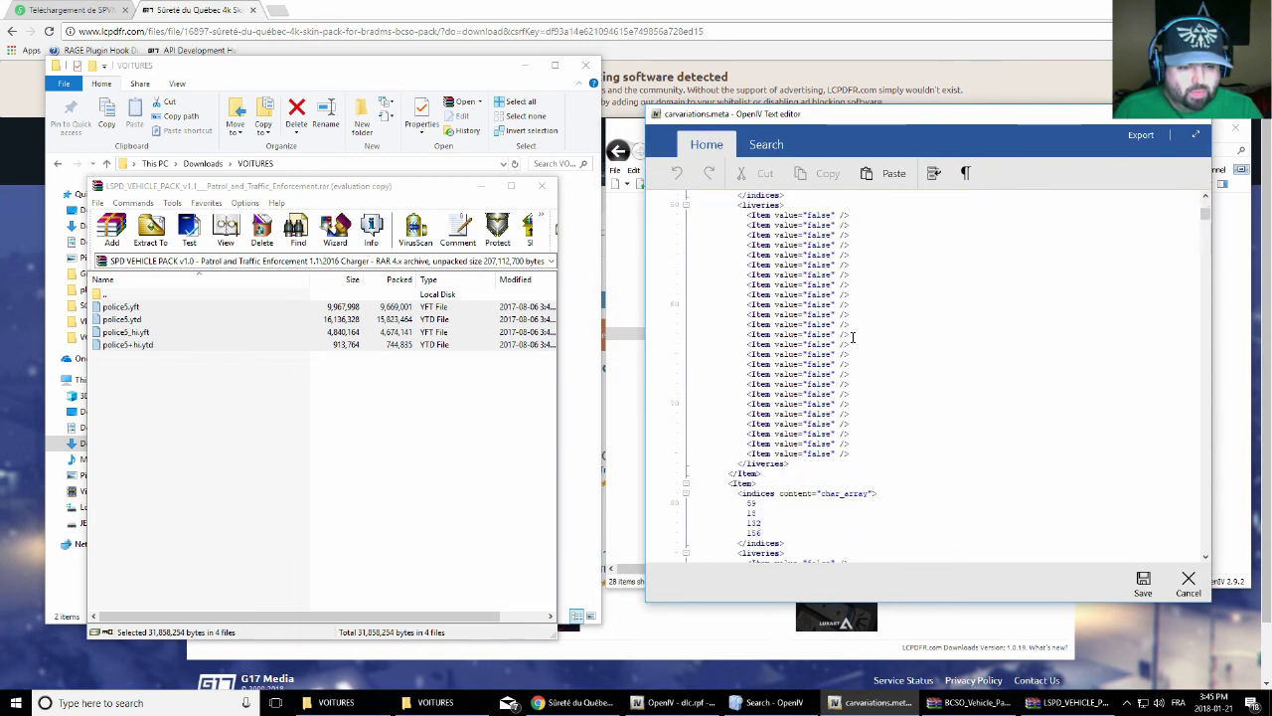
scroll(852, 338, "down", 20)
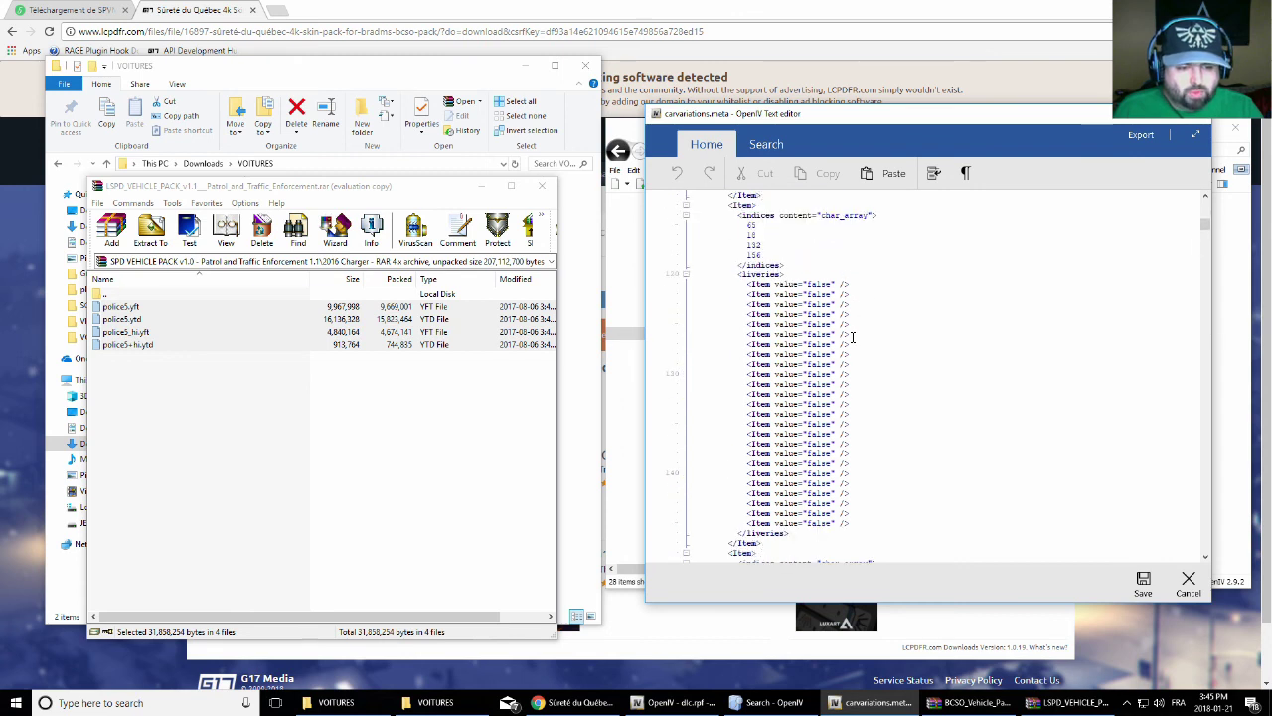
scroll(853, 338, "down", 11)
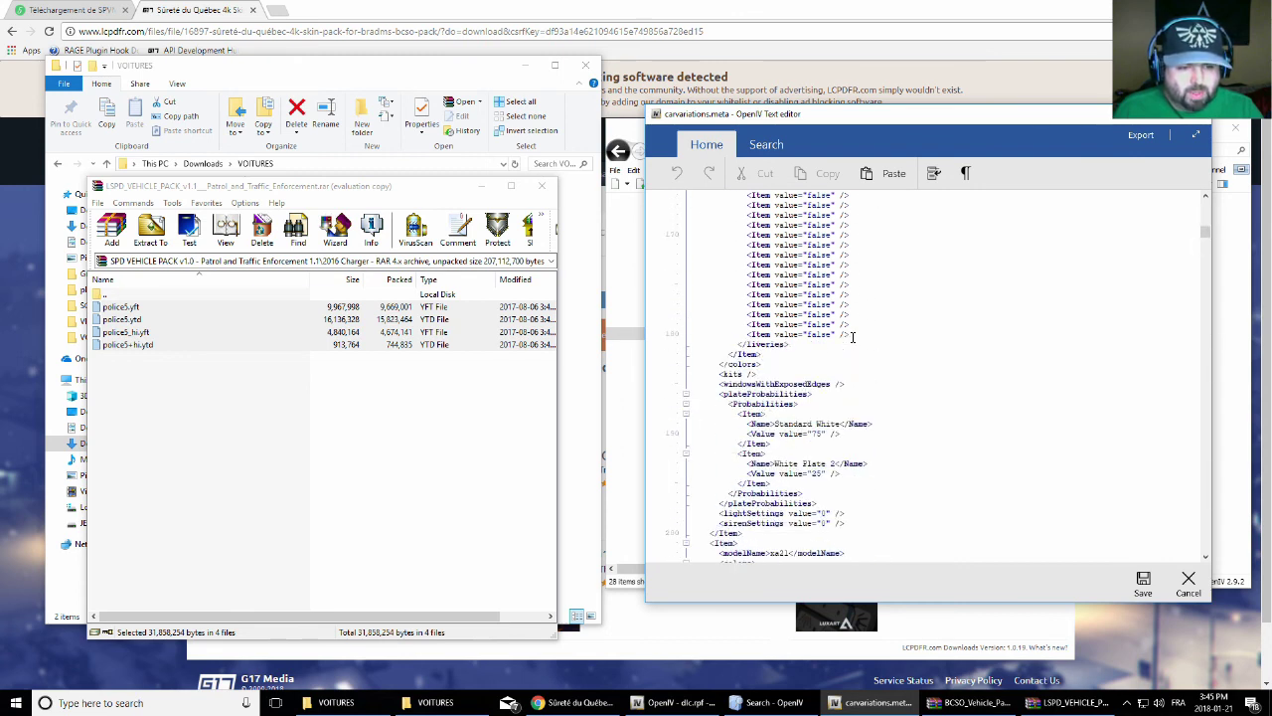
scroll(853, 338, "down", 13)
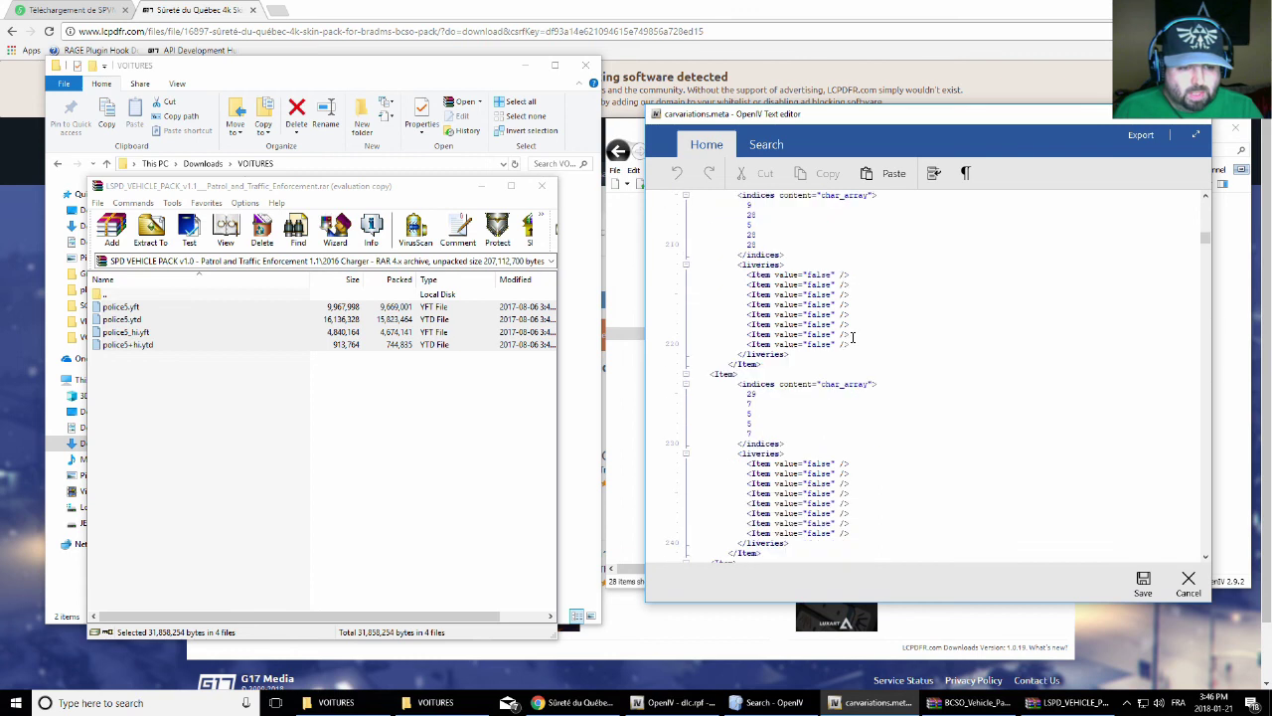
scroll(853, 338, "down", 14)
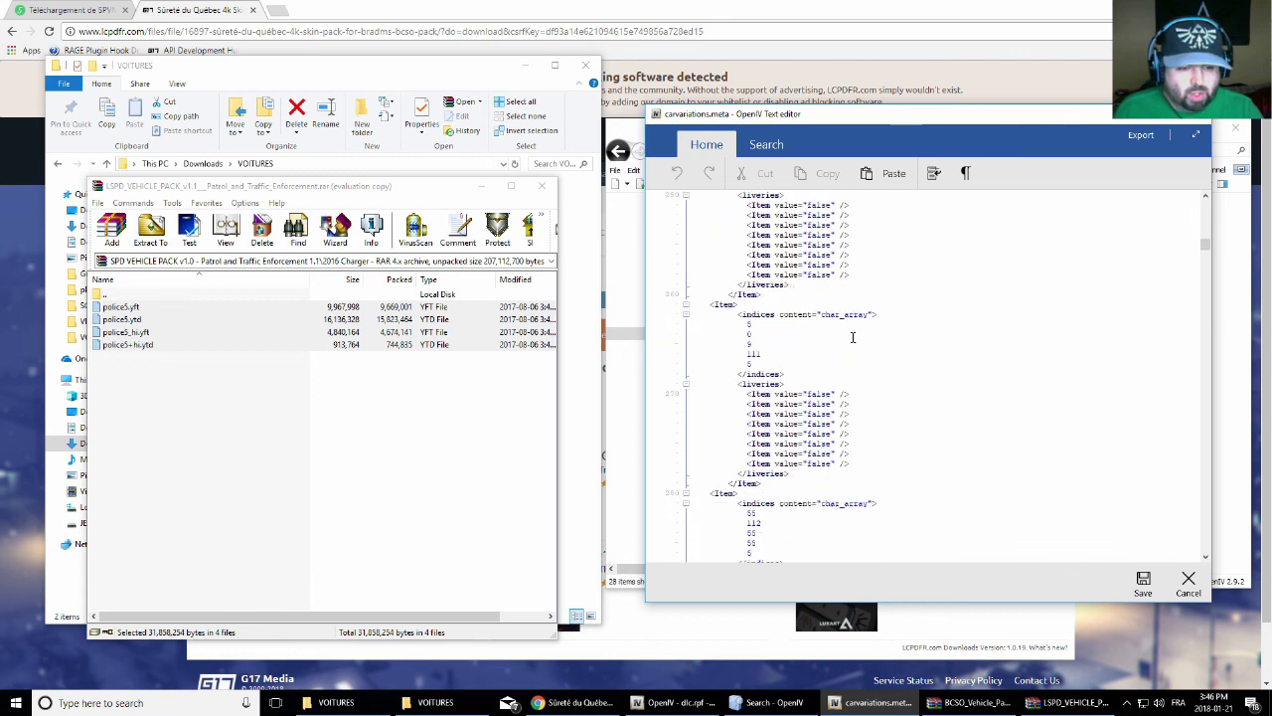
scroll(853, 338, "down", 9)
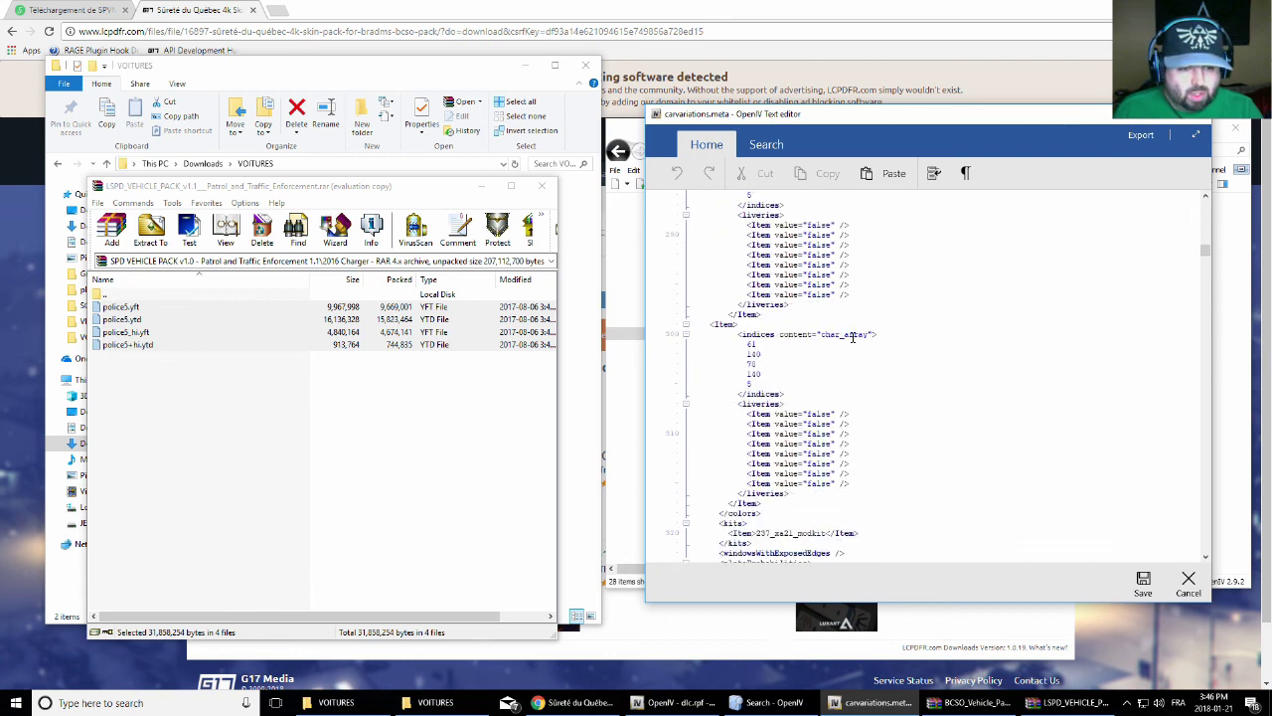
scroll(853, 338, "down", 9)
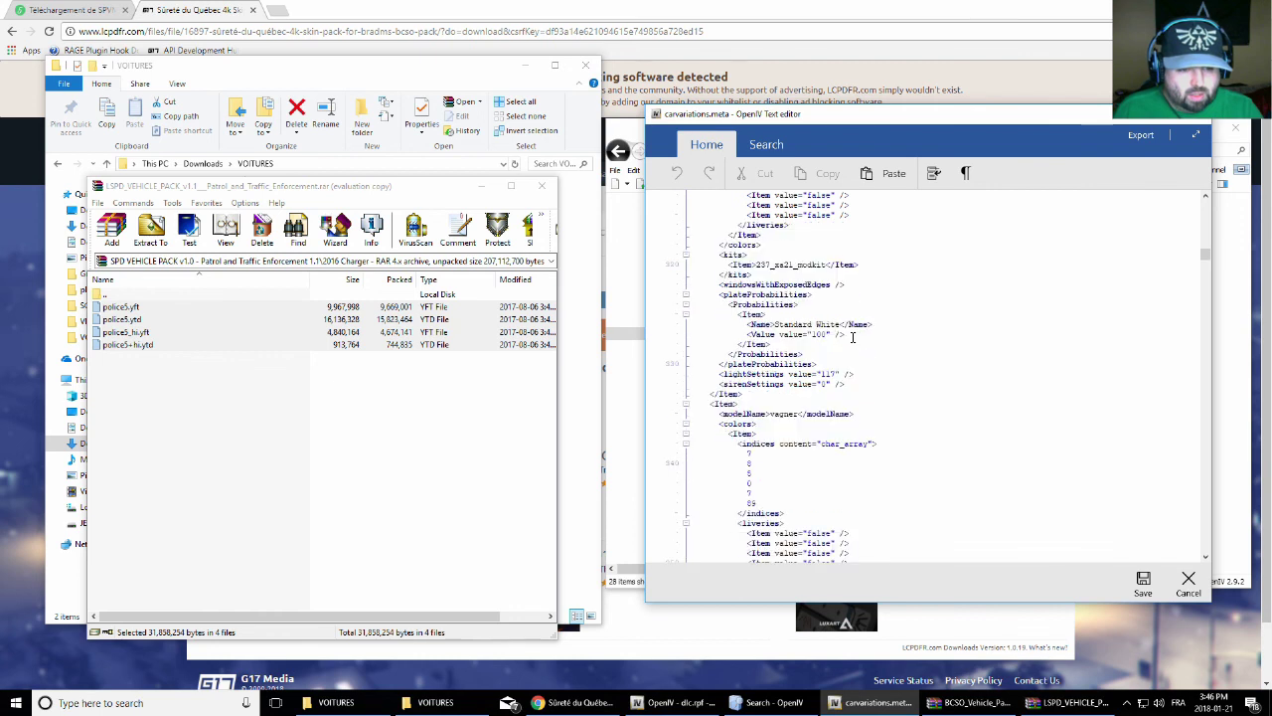
scroll(853, 338, "down", 1)
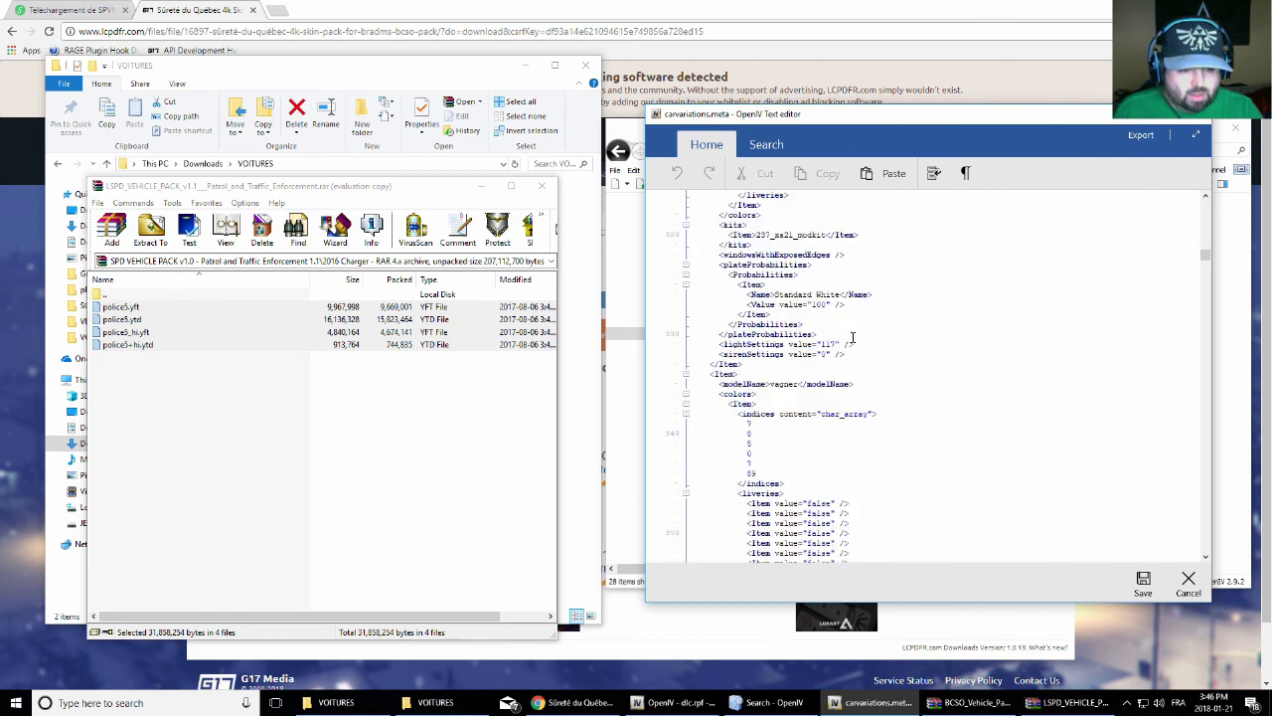
scroll(853, 338, "down", 1)
left_click(743, 343)
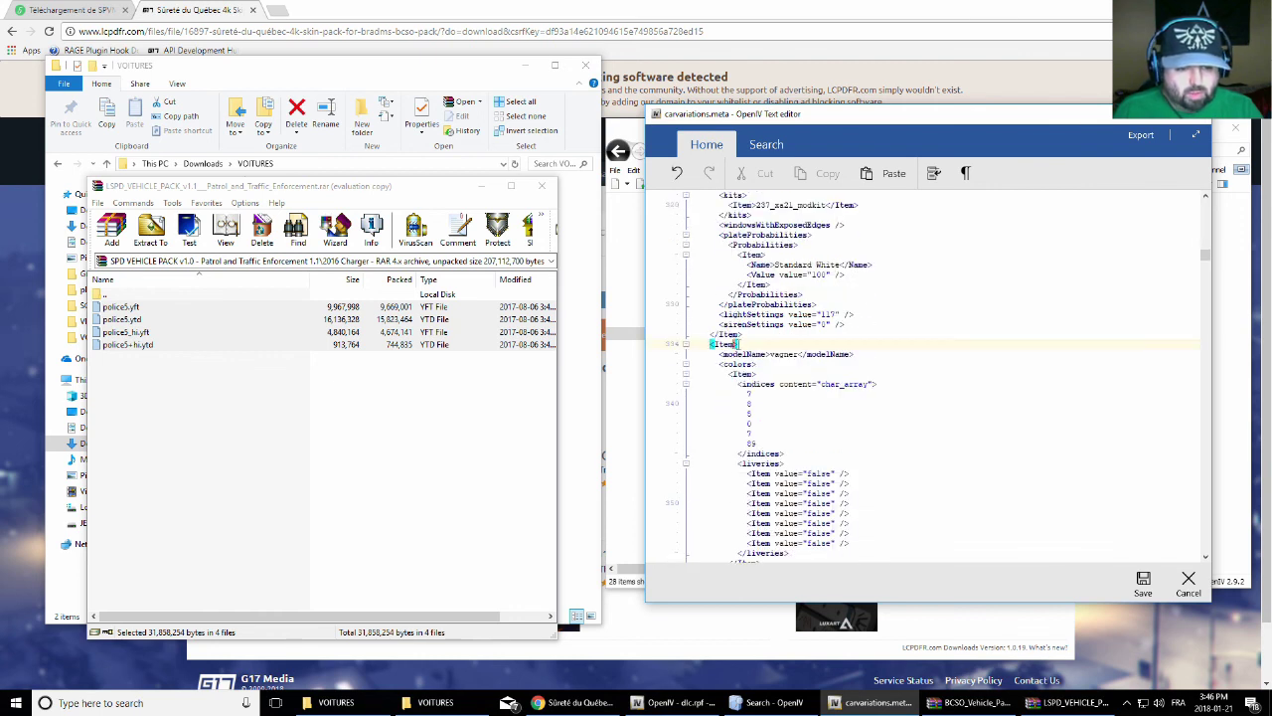
key("shift+Home")
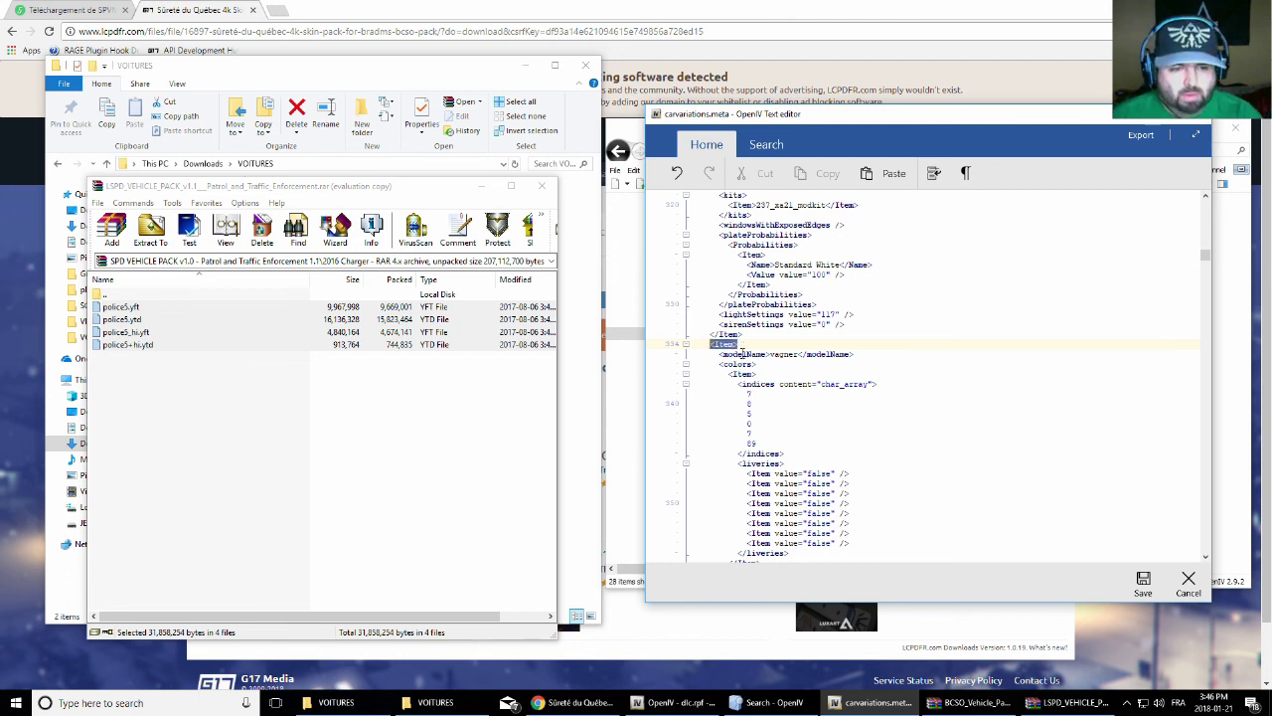
key("Right")
key("shift+Down")
key("shift+Down")
key("shift+Down")
key("shift+Down")
key("shift+Down")
key("shift+Down")
key("shift+Down")
key("shift+Down")
key("shift+Down")
key("shift+Down")
key("shift+Down")
key("shift+Down")
key("shift+Down")
key("shift+Down")
key("shift+Down")
key("shift+Down")
key("shift+Down")
key("shift+Down")
key("shift+Down")
key("shift+Down")
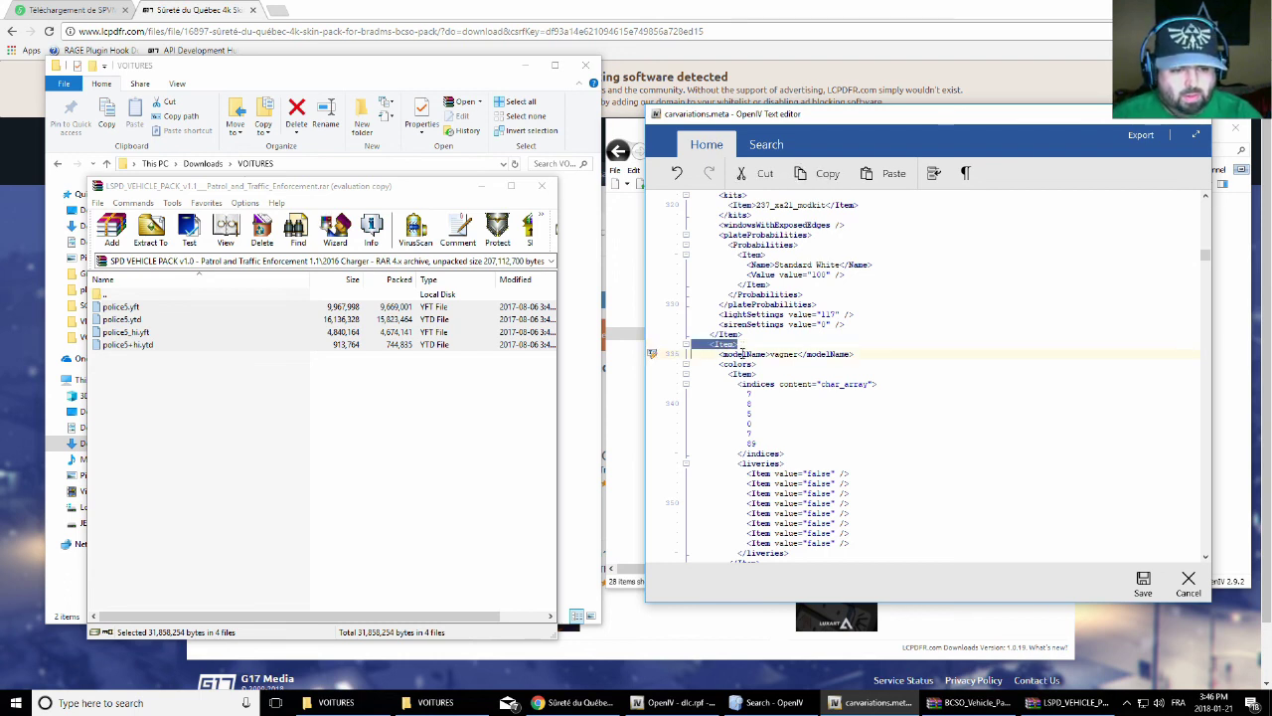
key("shift+Down")
key("shift+Down")
key("shift+Down")
key("shift+Down")
key("shift+Down")
key("shift+Down")
key("shift+Down")
key("shift+Down")
key("shift+Down")
key("shift+Down")
key("shift+Down")
key("shift+Down")
key("shift+Down")
key("shift+Down")
key("shift+Down")
key("shift+Down")
key("shift+Down")
key("shift+Down")
key("shift+Down")
key("shift+Down")
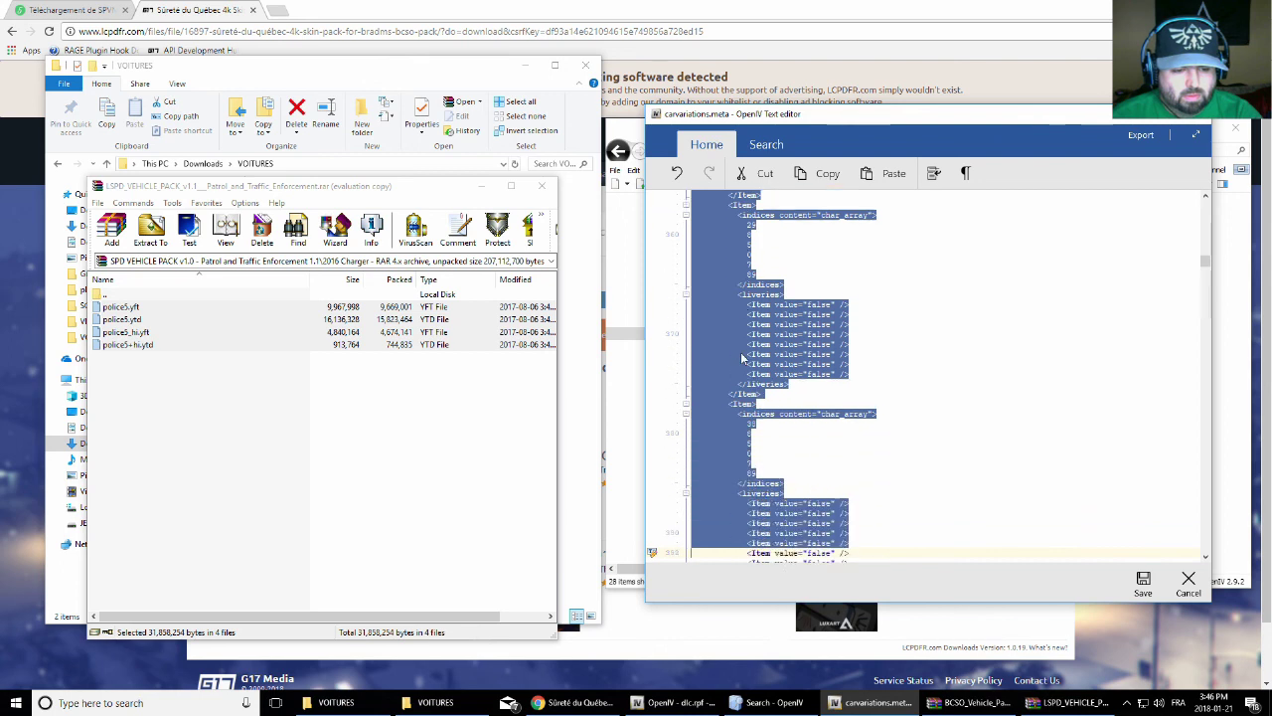
key("shift+Down")
key("shift+Down")
key("shift+Down")
key("shift+Down")
key("shift+Down")
key("shift+Down")
key("shift+Down")
key("shift+Down")
key("shift+Down")
key("shift+Down")
key("shift+Down")
key("shift+Down")
key("shift+Down")
key("shift+Down")
key("shift+Down")
key("shift+Down")
key("shift+Down")
key("shift+Down")
key("shift+Down")
key("shift+Down")
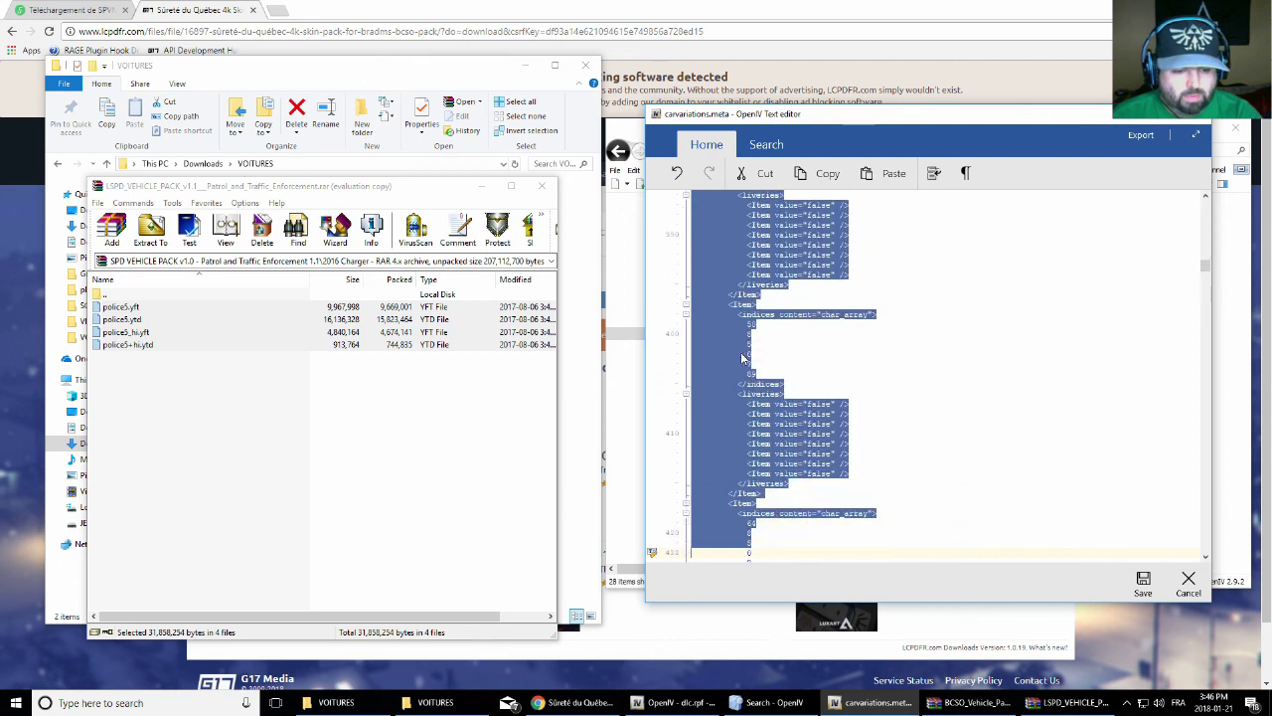
key("shift+Down")
key("shift+Down")
key("shift+Down")
key("shift+Down")
key("shift+Down")
key("shift+Down")
key("shift+Down")
key("shift+Down")
key("shift+Down")
key("shift+Down")
key("shift+Down")
key("shift+Down")
key("shift+Down")
key("shift+Down")
key("shift+Down")
key("shift+Down")
key("shift+Down")
key("shift+Down")
key("shift+Down")
key("shift+Down")
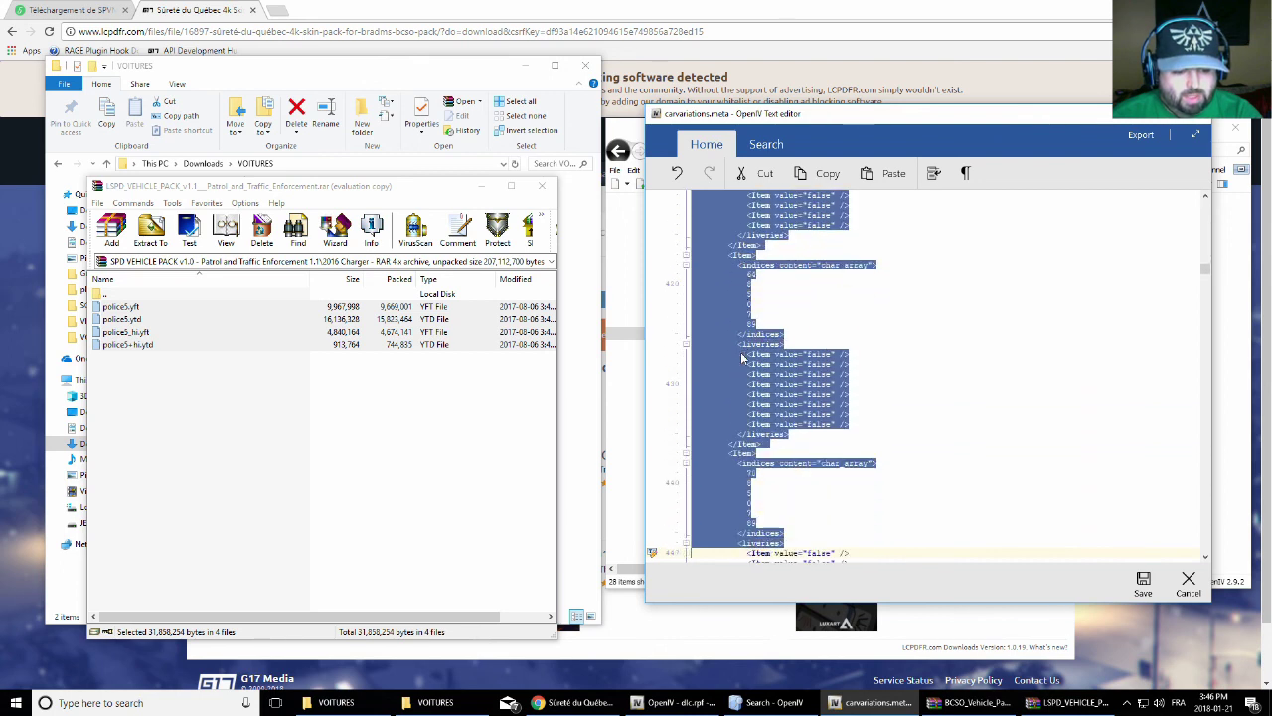
key("shift+Down")
key("shift+Down")
key("shift+Down")
key("shift+Down")
key("shift+Down")
key("shift+Down")
key("shift+Down")
key("shift+Down")
key("shift+Down")
key("shift+Down")
key("shift+Down")
key("shift+Down")
key("shift+Down")
key("shift+Down")
key("shift+Down")
key("shift+Down")
key("shift+Down")
key("shift+Down")
key("shift+Down")
key("shift+Down")
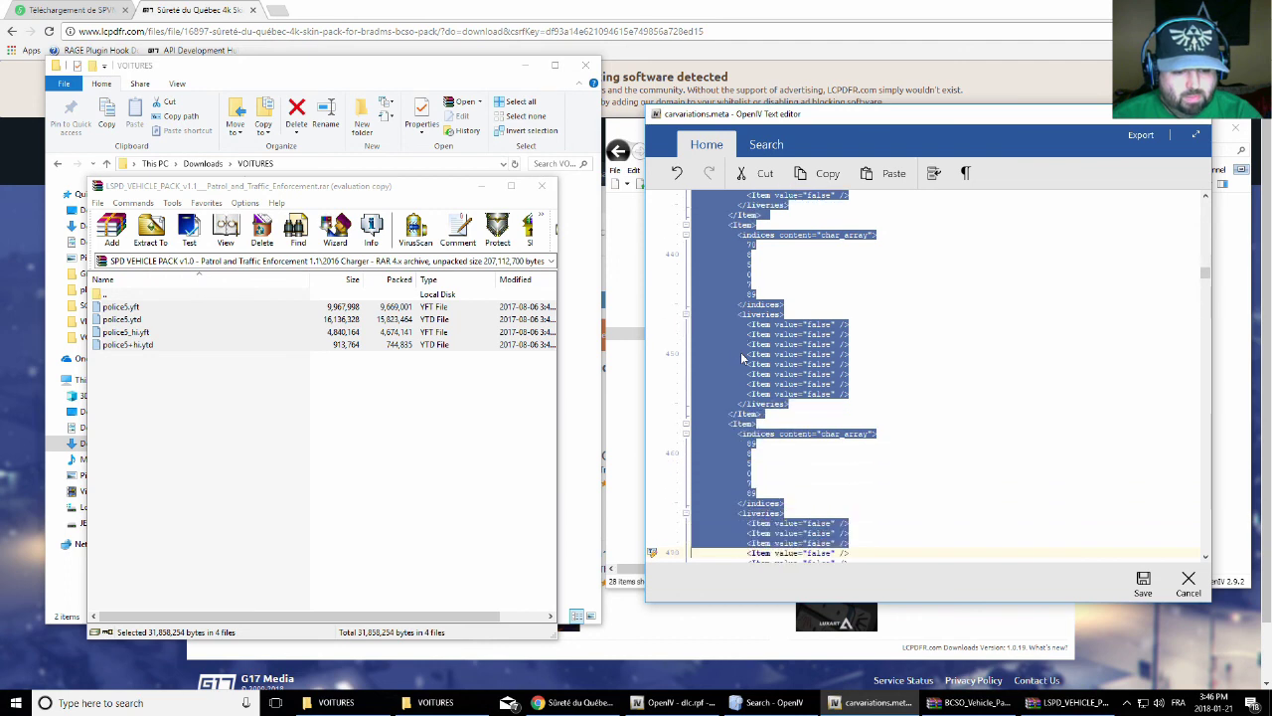
key("shift+Down")
key("shift+Down")
key("shift+Down")
key("shift+Down")
key("shift+Down")
key("shift+Down")
key("shift+Down")
key("shift+Down")
key("shift+Down")
key("shift+Down")
key("shift+Down")
key("shift+Down")
key("shift+Down")
key("shift+Down")
key("shift+Down")
key("shift+Down")
key("shift+Down")
key("shift+Down")
key("shift+Down")
key("shift+Down")
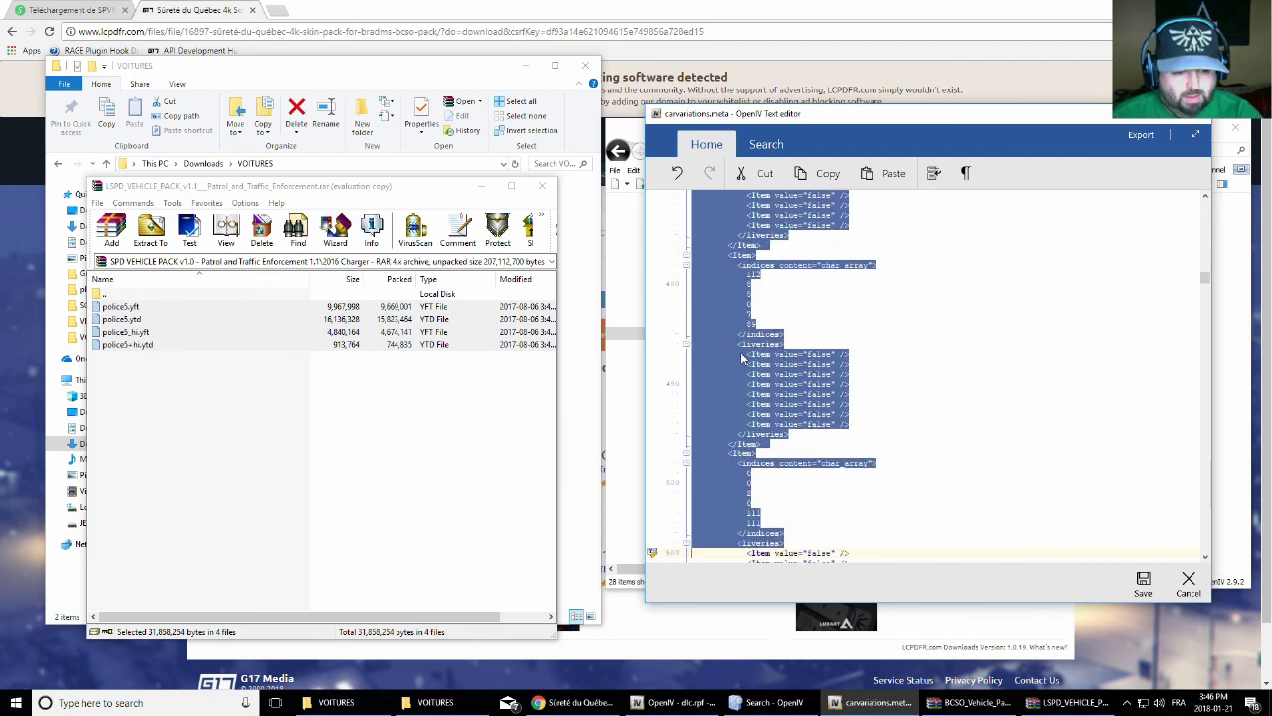
key("shift+Down")
key("shift+Down")
key("shift+Down")
key("shift+Down")
key("shift+Down")
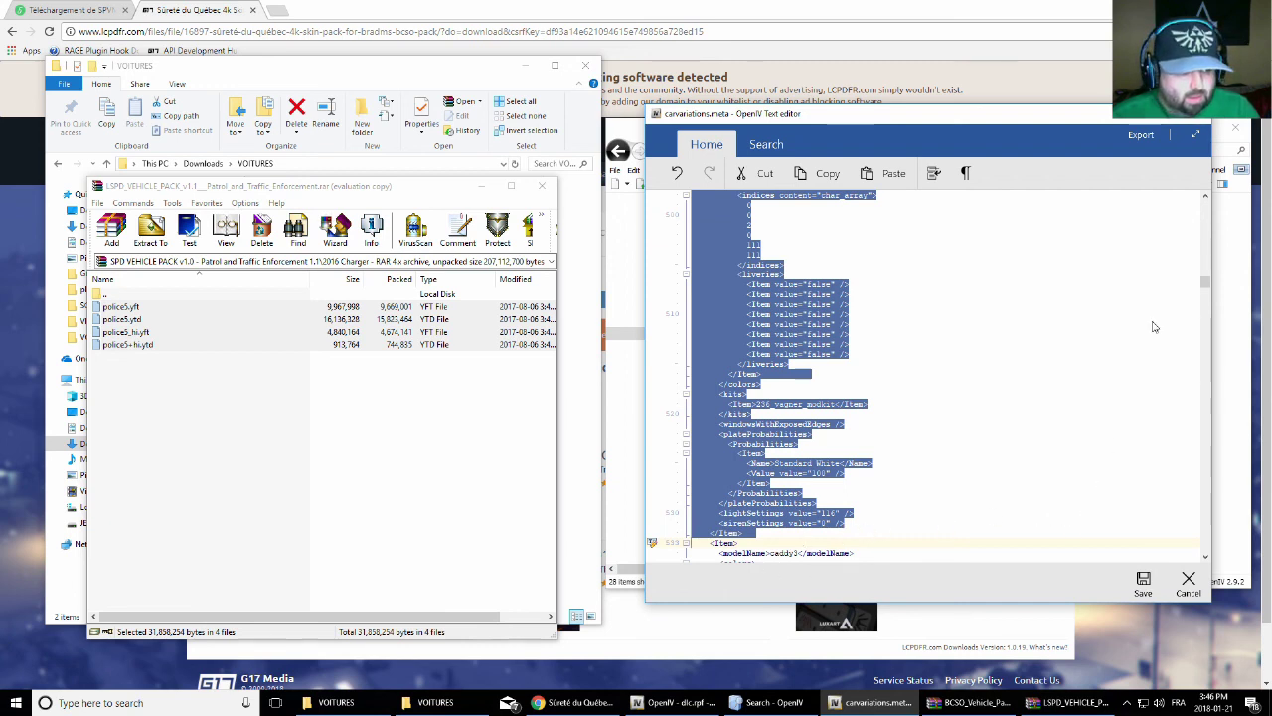
Paste the copied vagner block as the first Item under variationData, directly before the trailers4 entry, without a blank line between them
left_click_drag(1206, 283, 1218, 204)
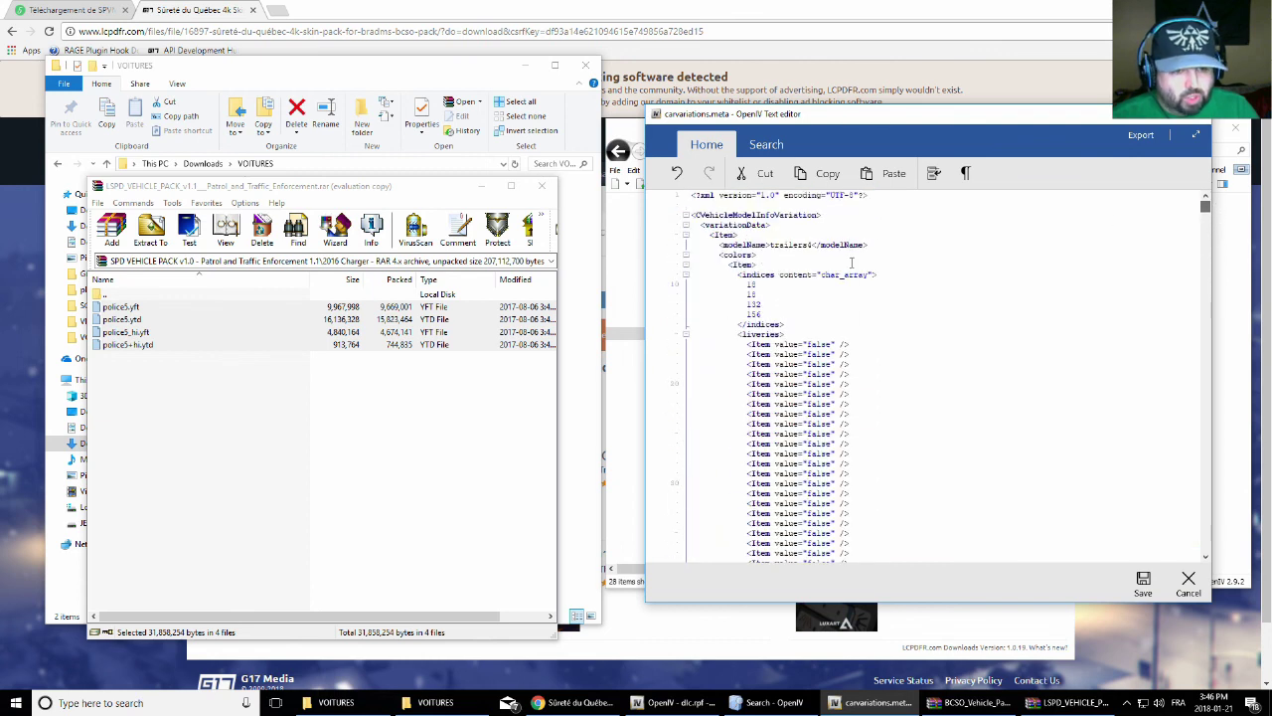
left_click(773, 231)
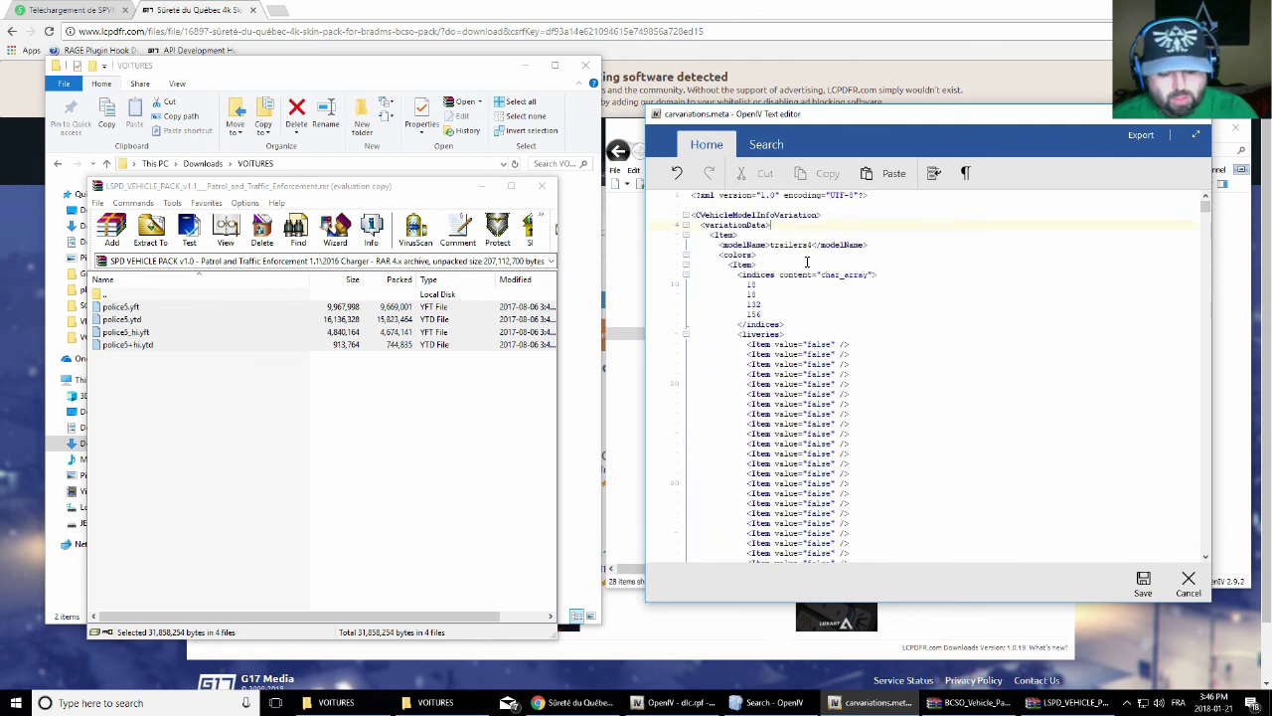
key("Return")
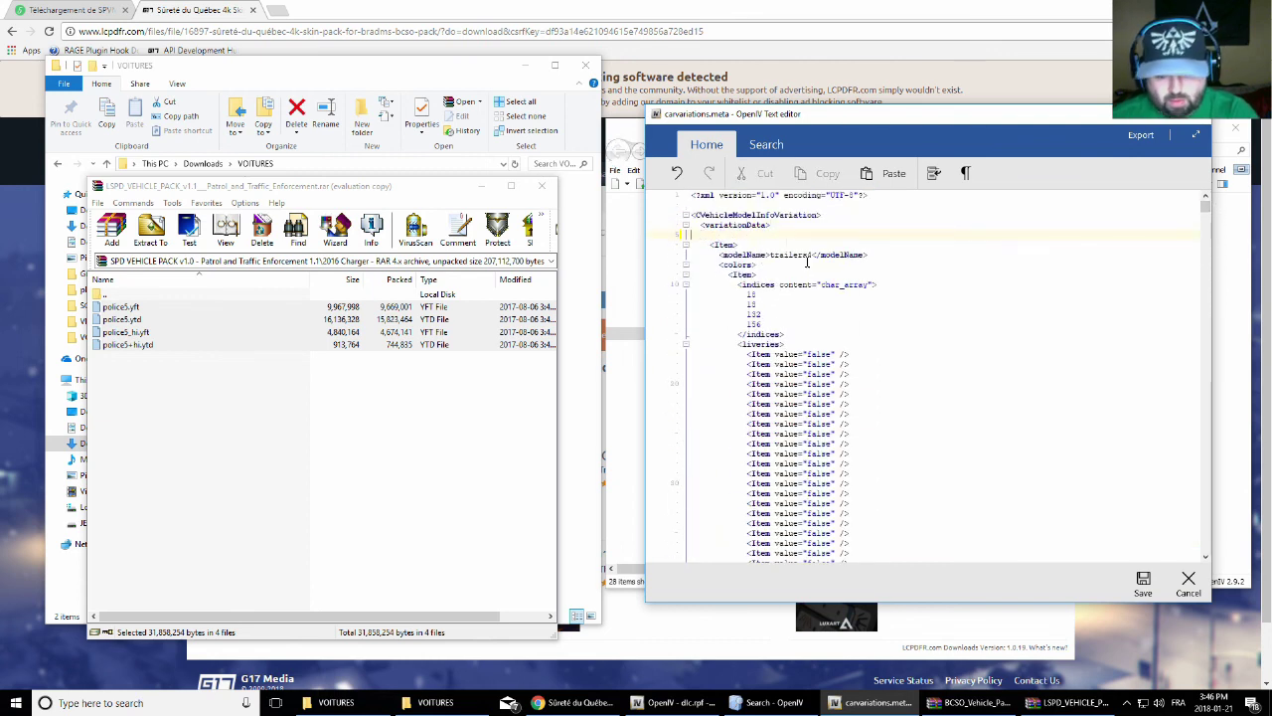
scroll(807, 262, "down", 15)
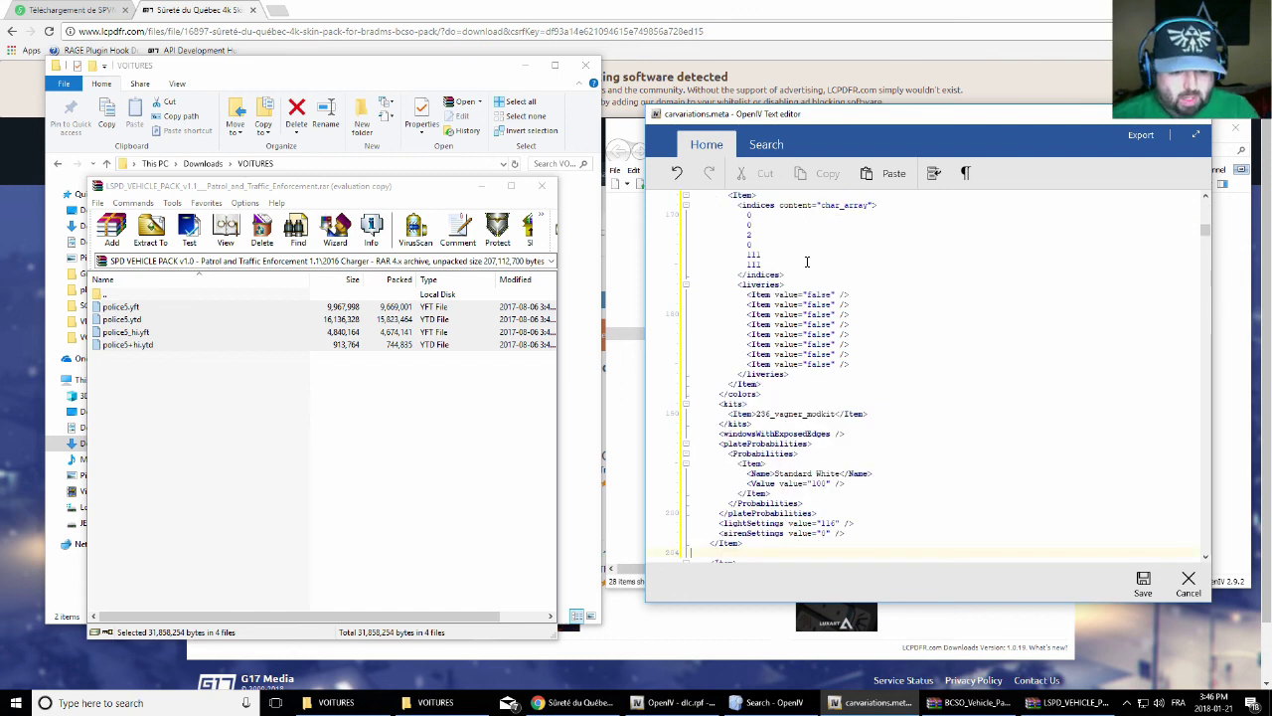
scroll(741, 418, "down", 3)
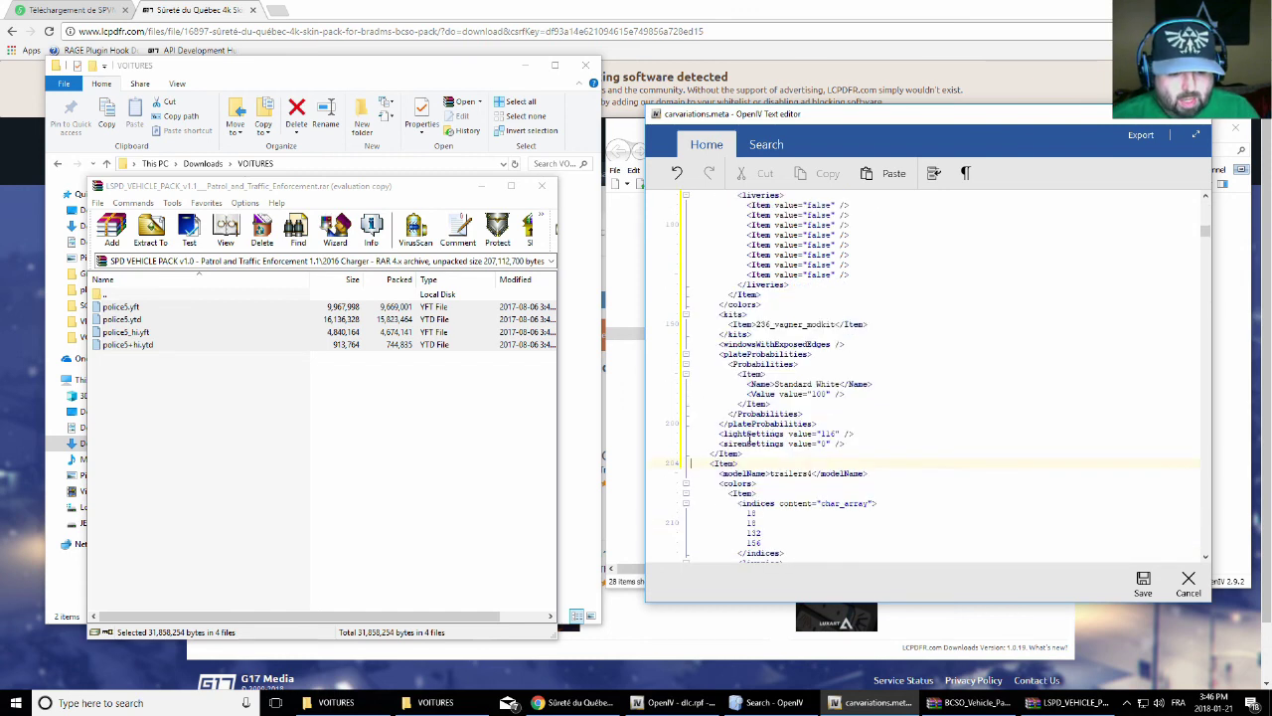
key("Return")
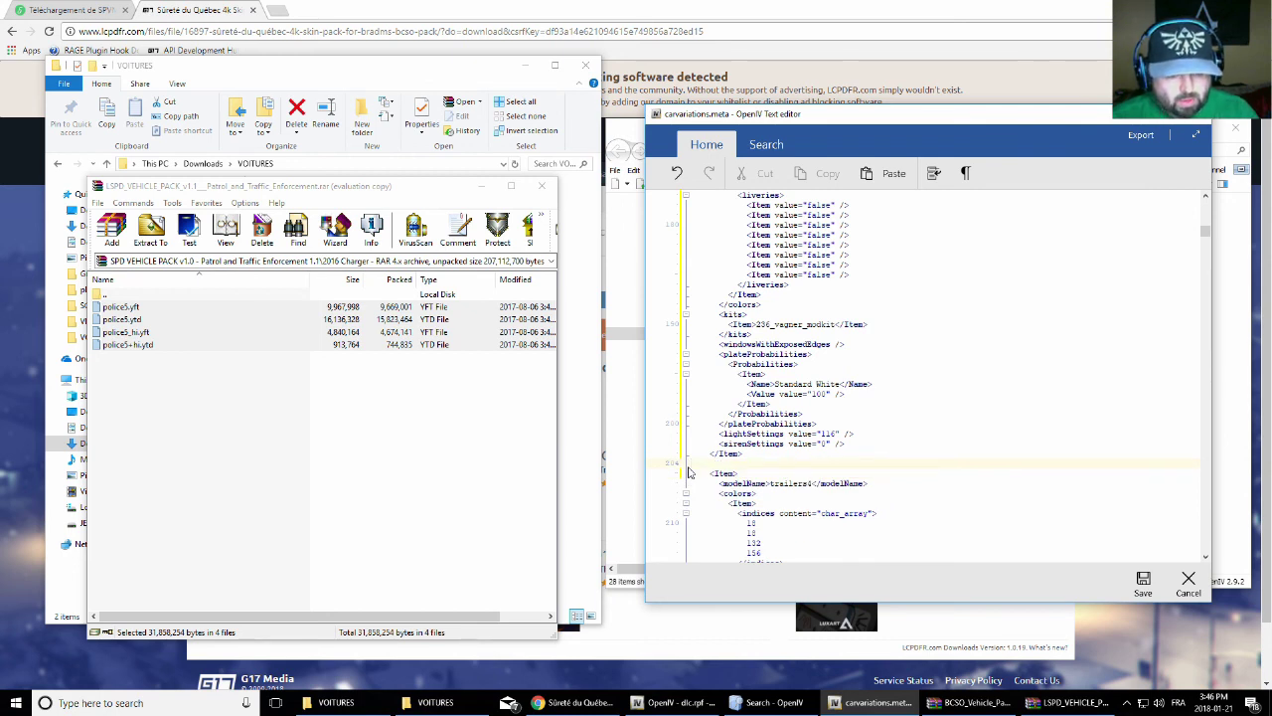
key("BackSpace")
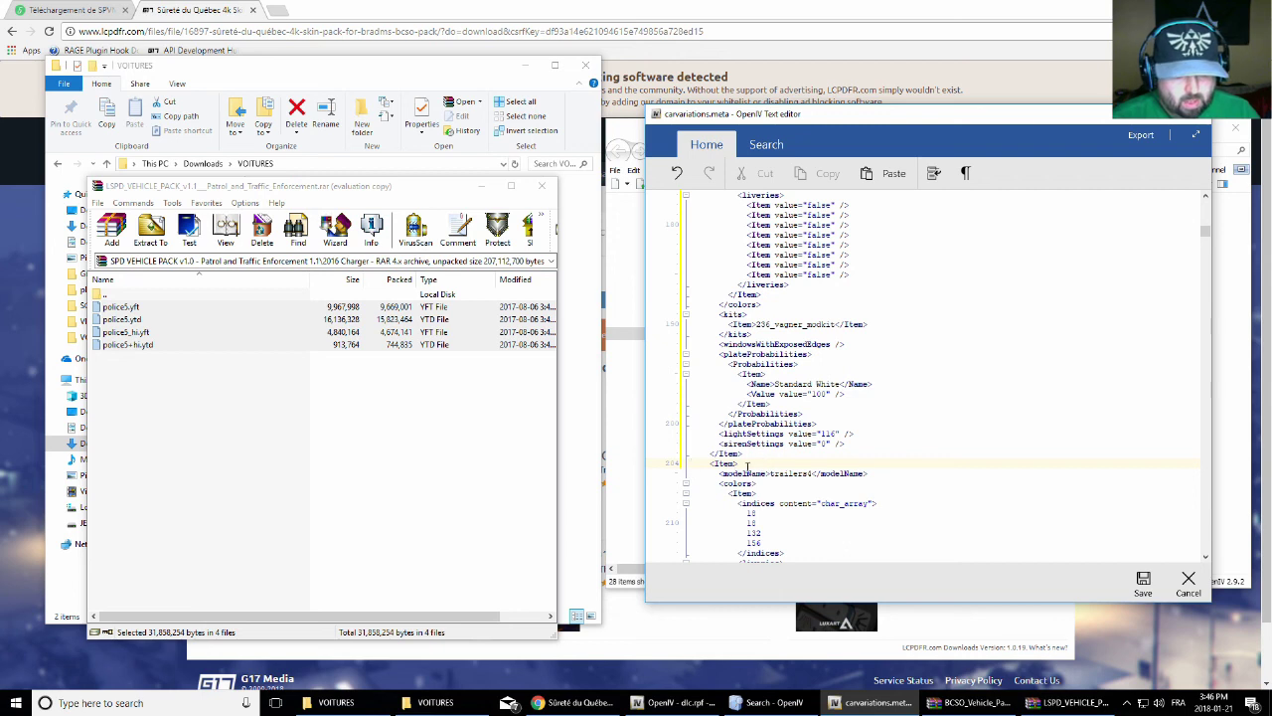
Set the sirenSettings value of the pasted vagner block to 17 and go back to the block's modelName line
double_click(821, 445)
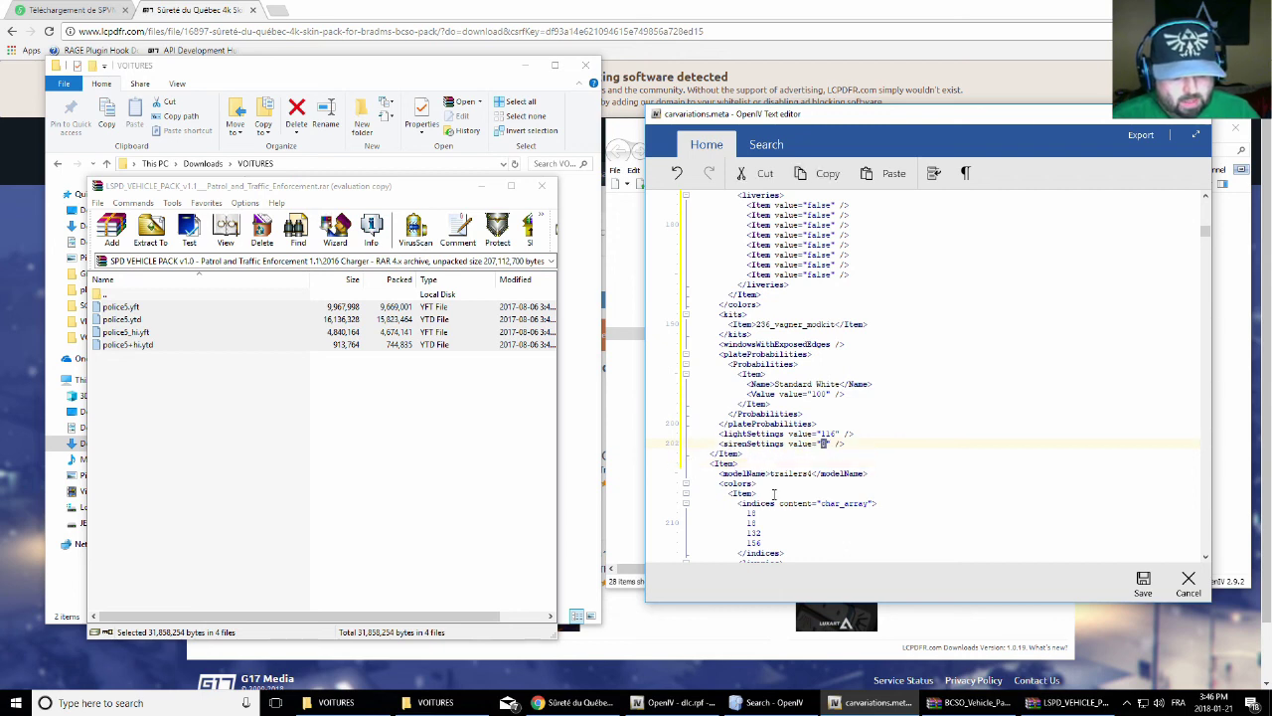
type("17")
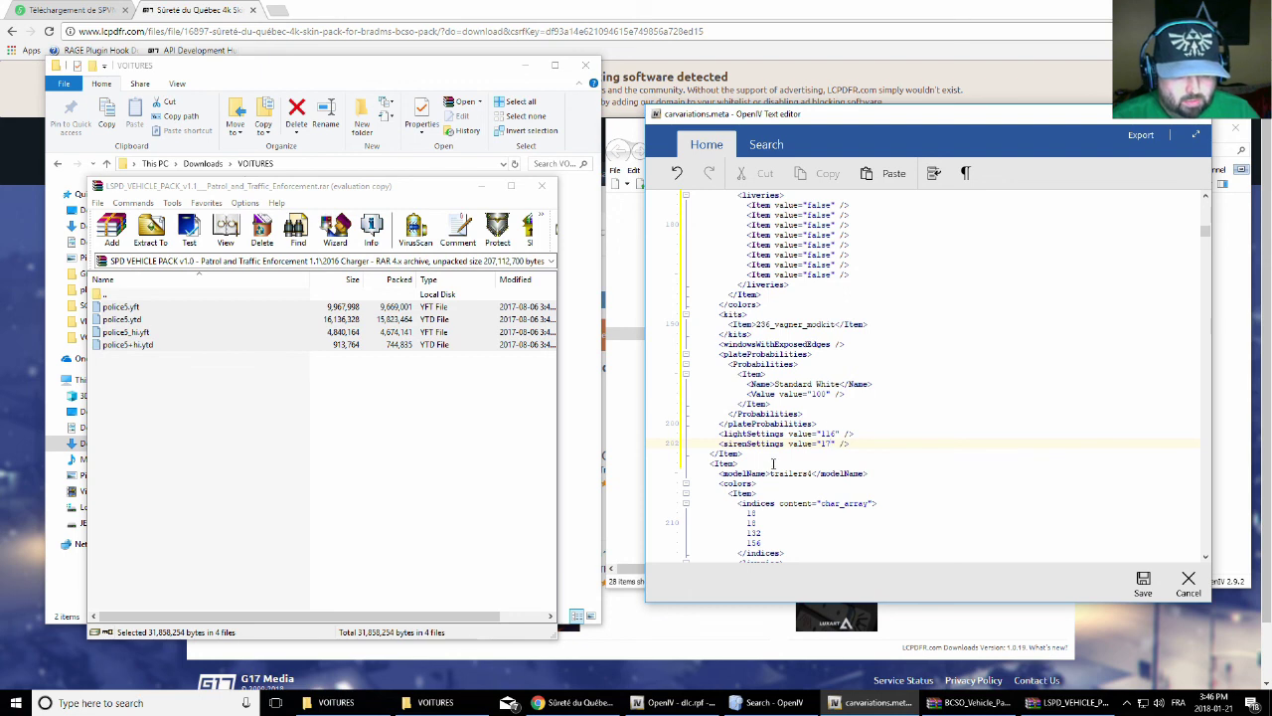
scroll(773, 463, "up", 5)
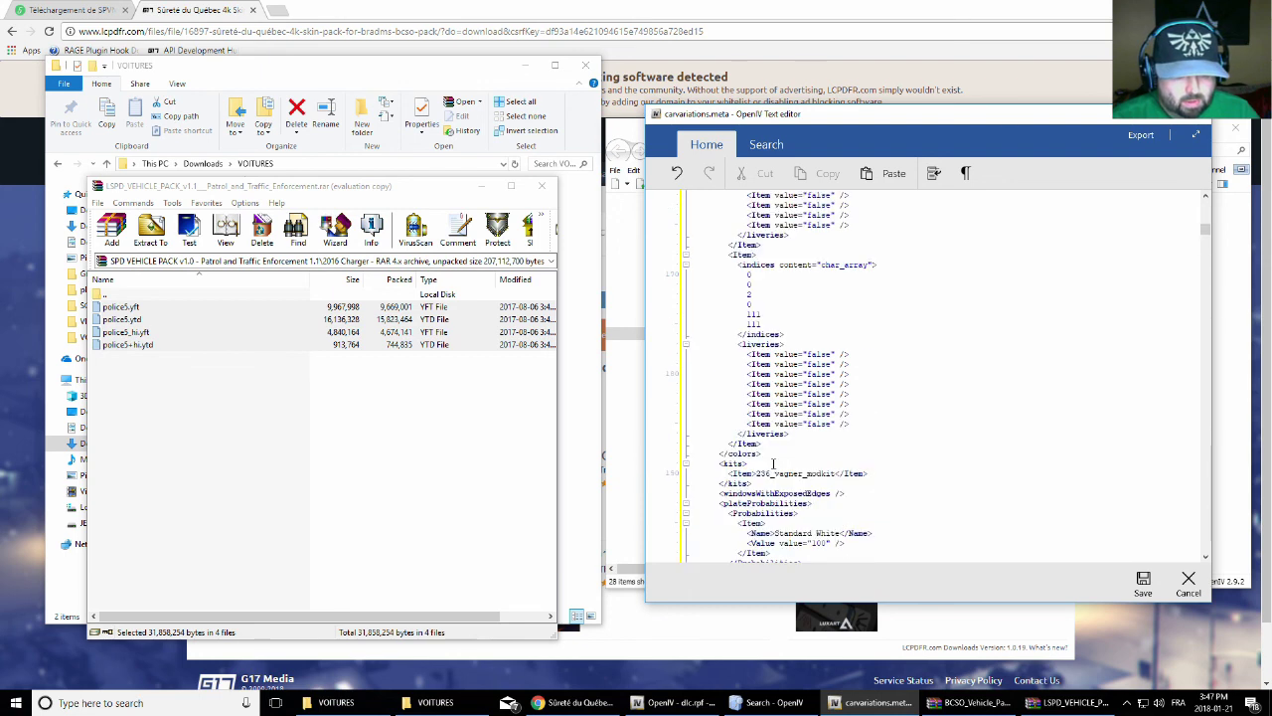
scroll(805, 467, "up", 14)
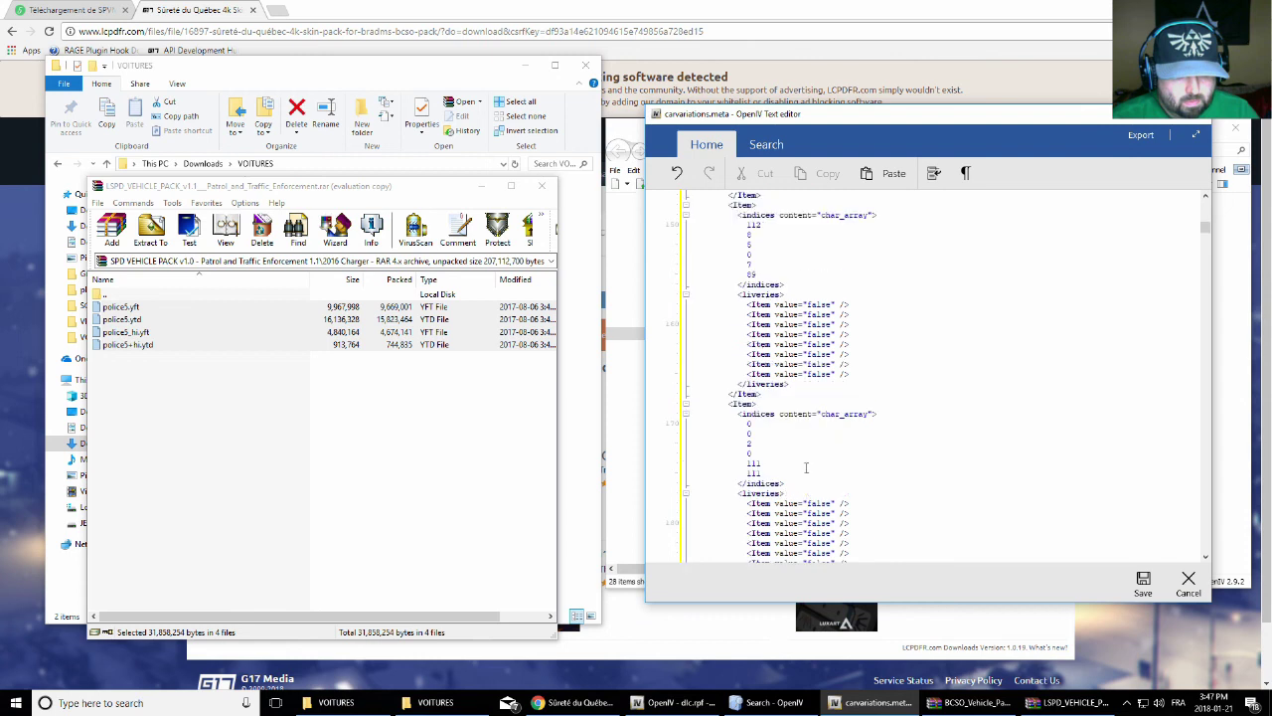
scroll(807, 467, "up", 20)
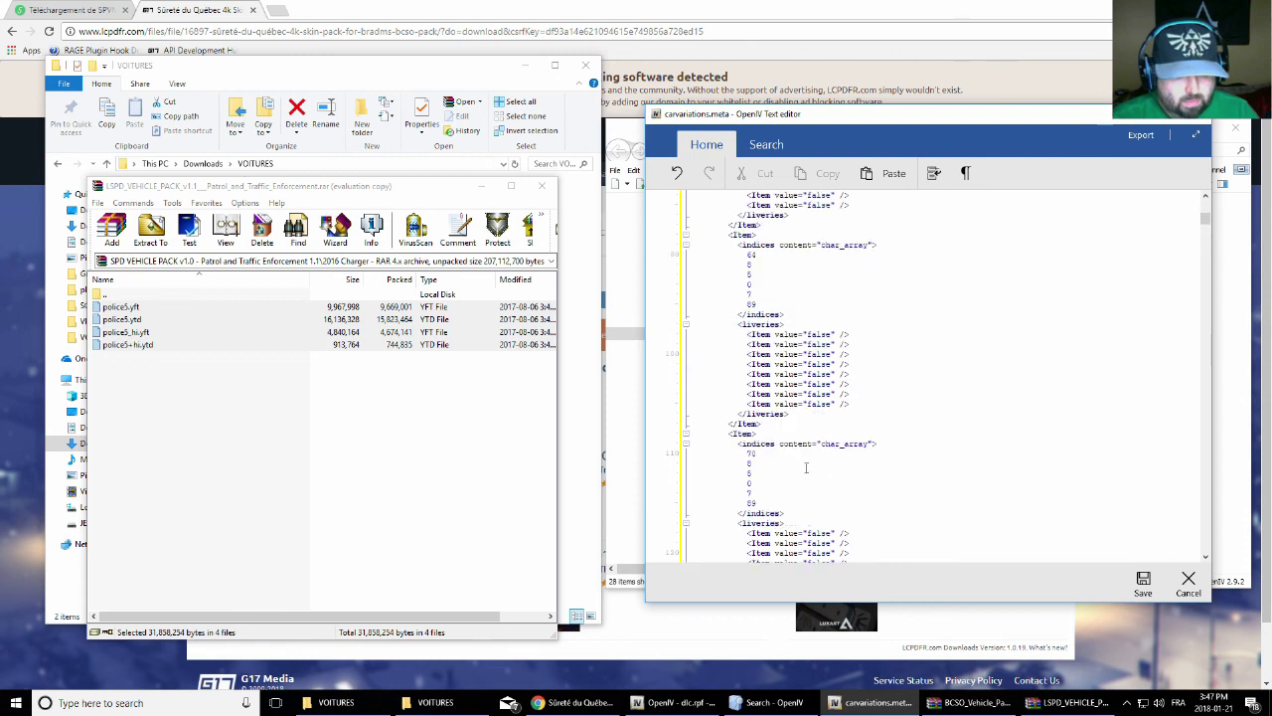
scroll(806, 468, "up", 8)
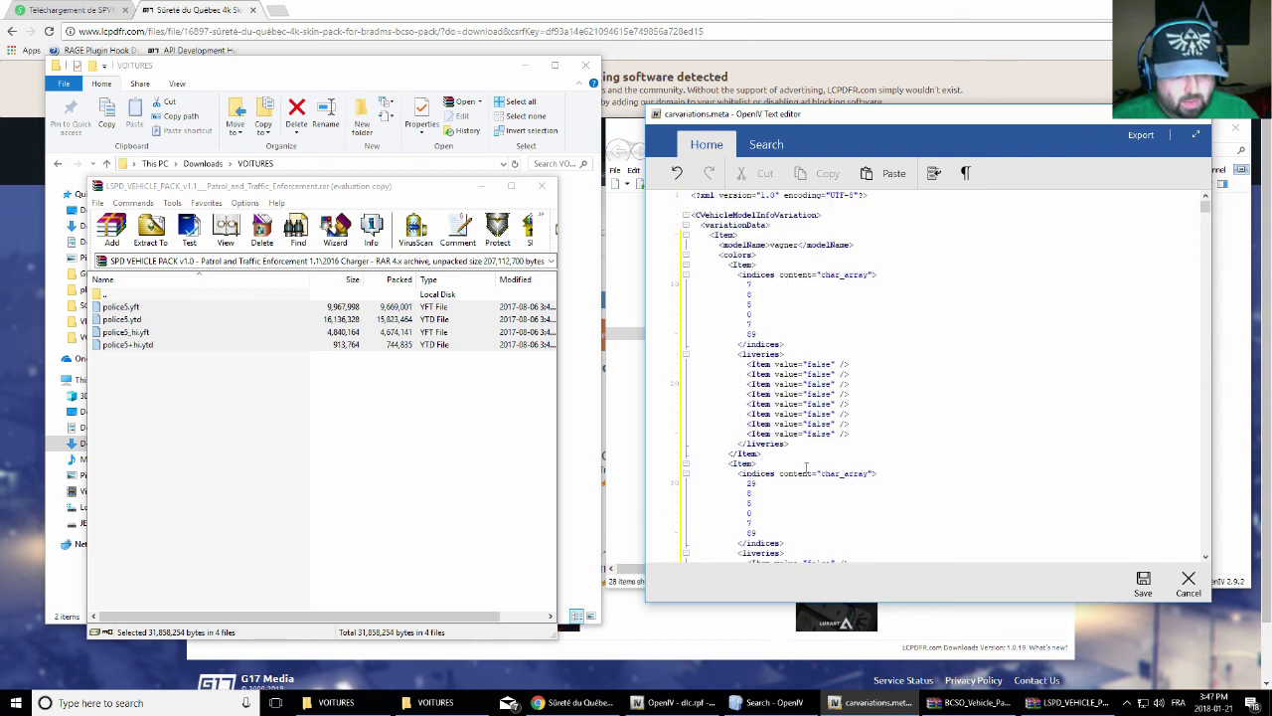
Replace vagner with police5 as the modelName of the pasted block and save carvariations.meta
double_click(795, 245)
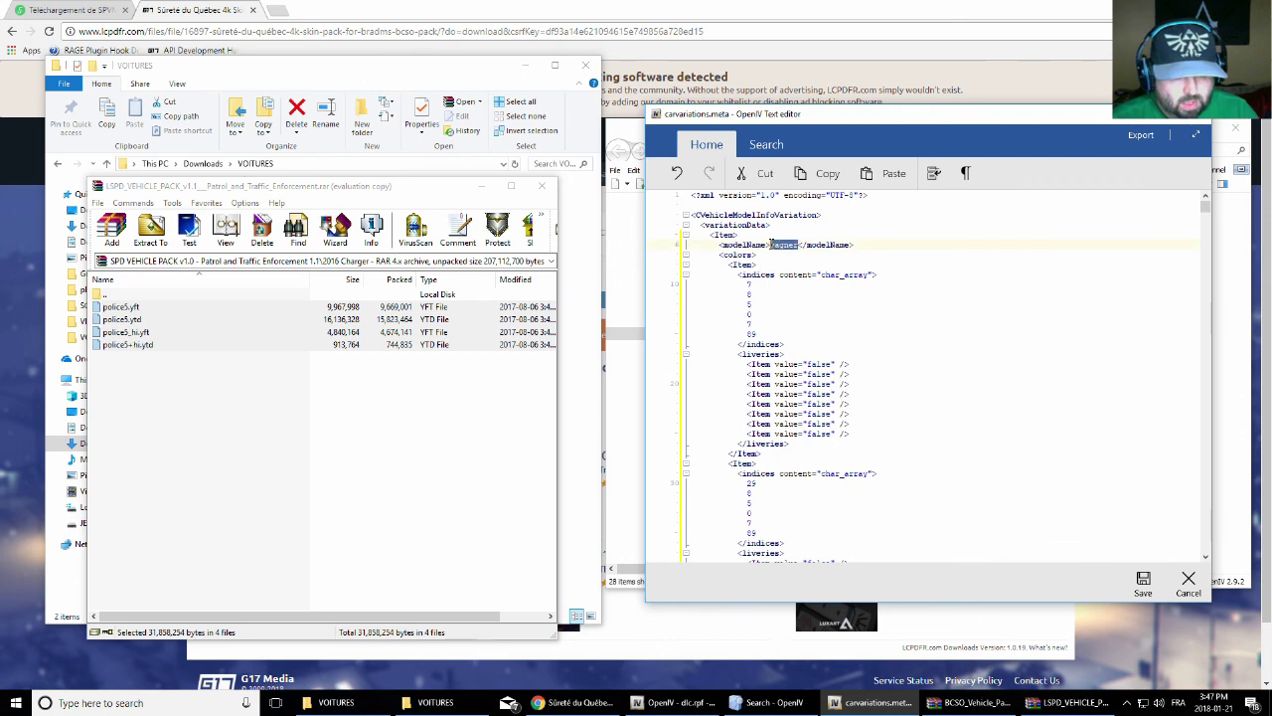
type("police5")
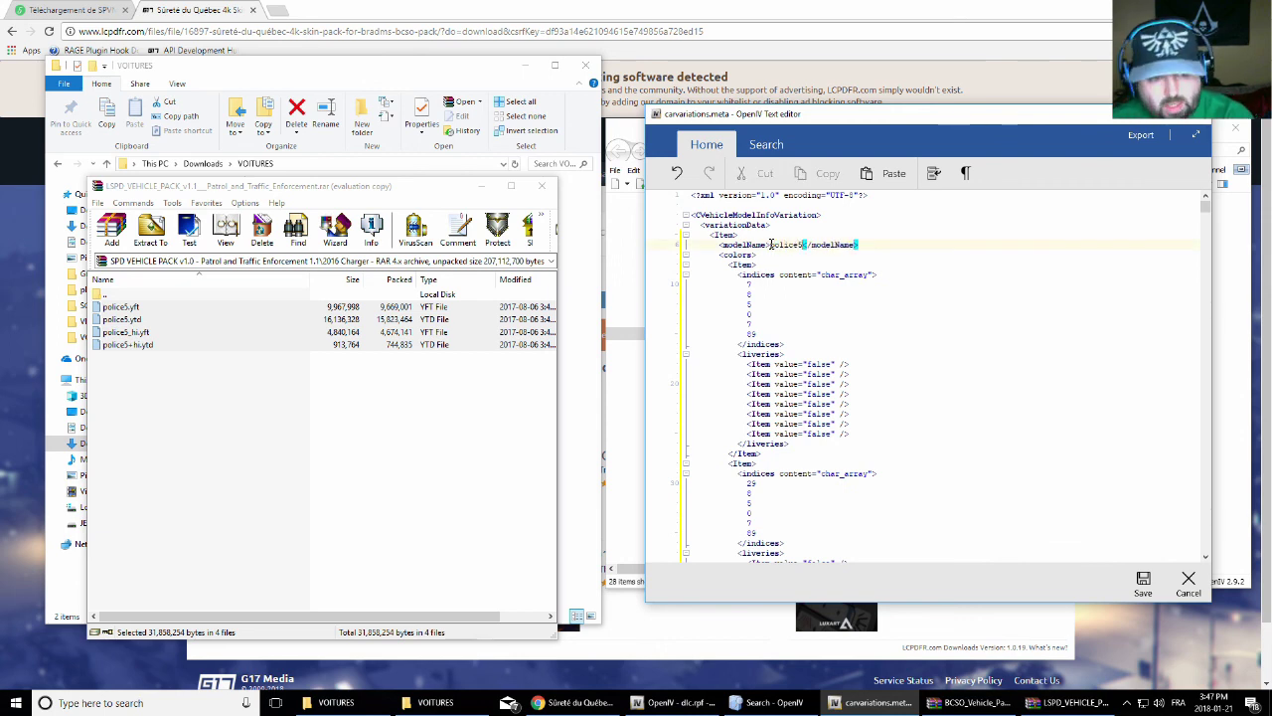
left_click(1143, 583)
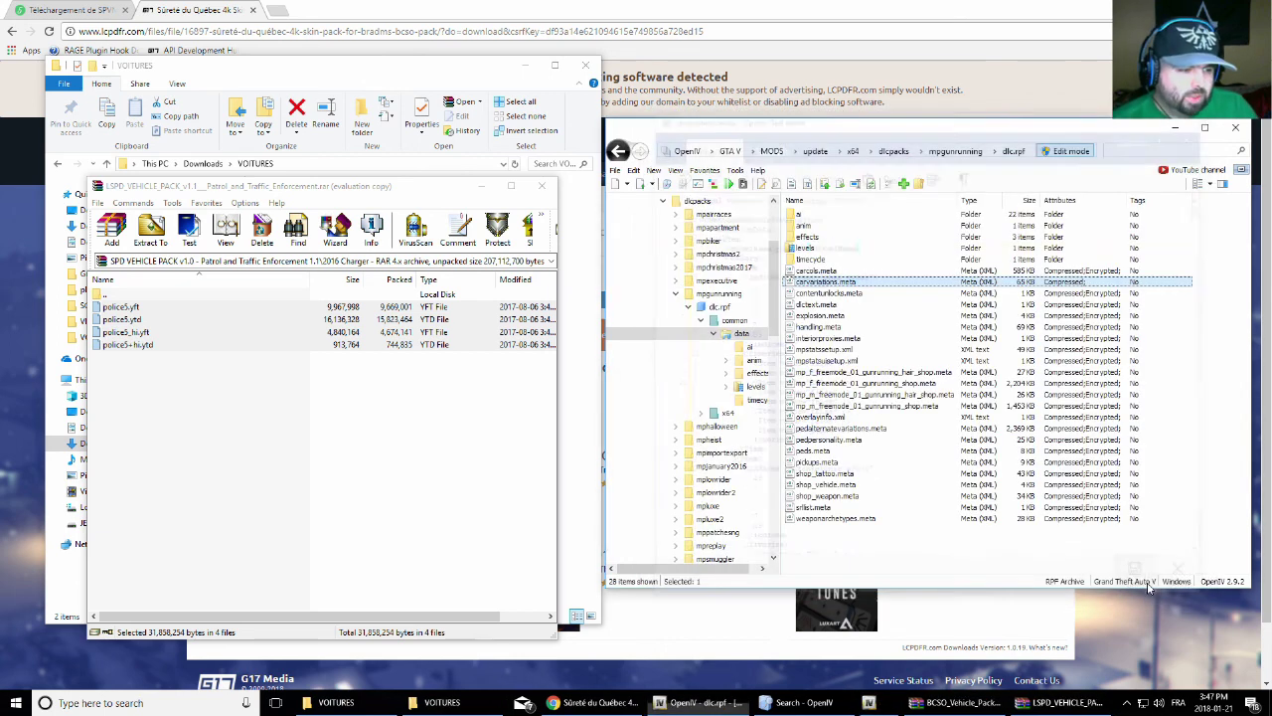
Close OpenIV, both vehicle pack archives, the browser and the VOITURES folder windows to clear the desktop
left_click_drag(1073, 134, 866, 164)
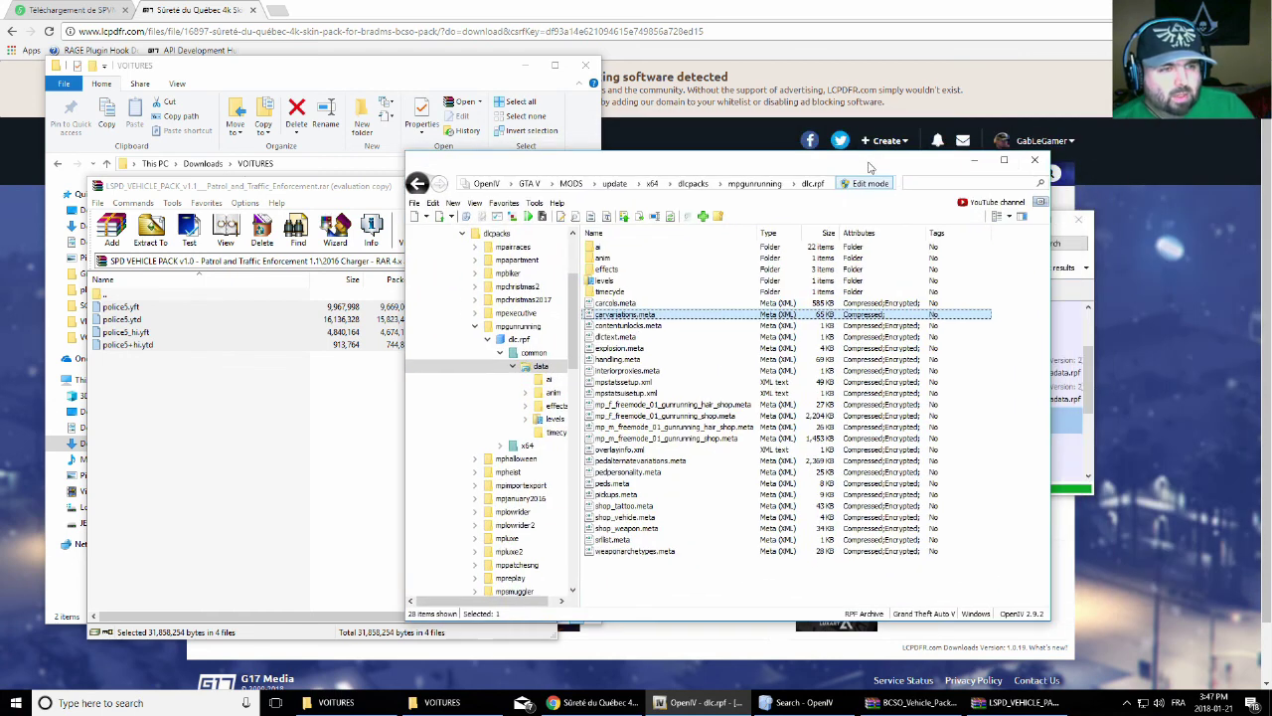
left_click(1029, 157)
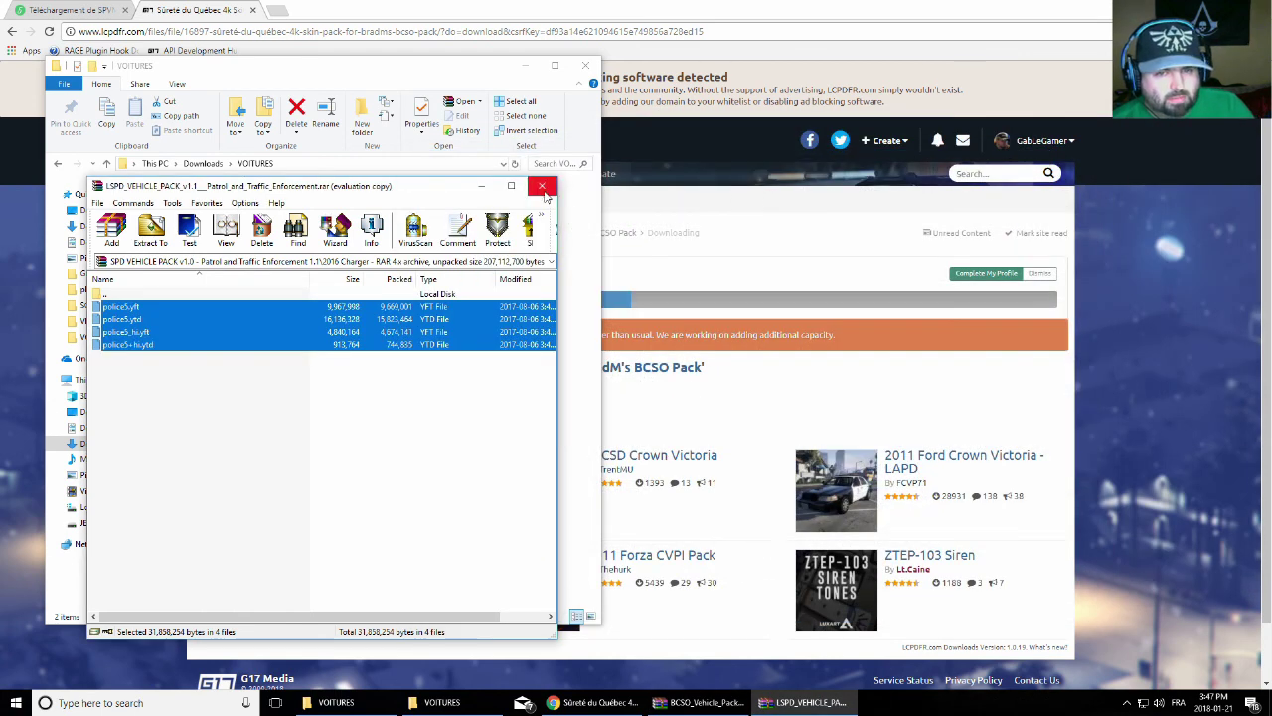
left_click(542, 187)
left_click(586, 64)
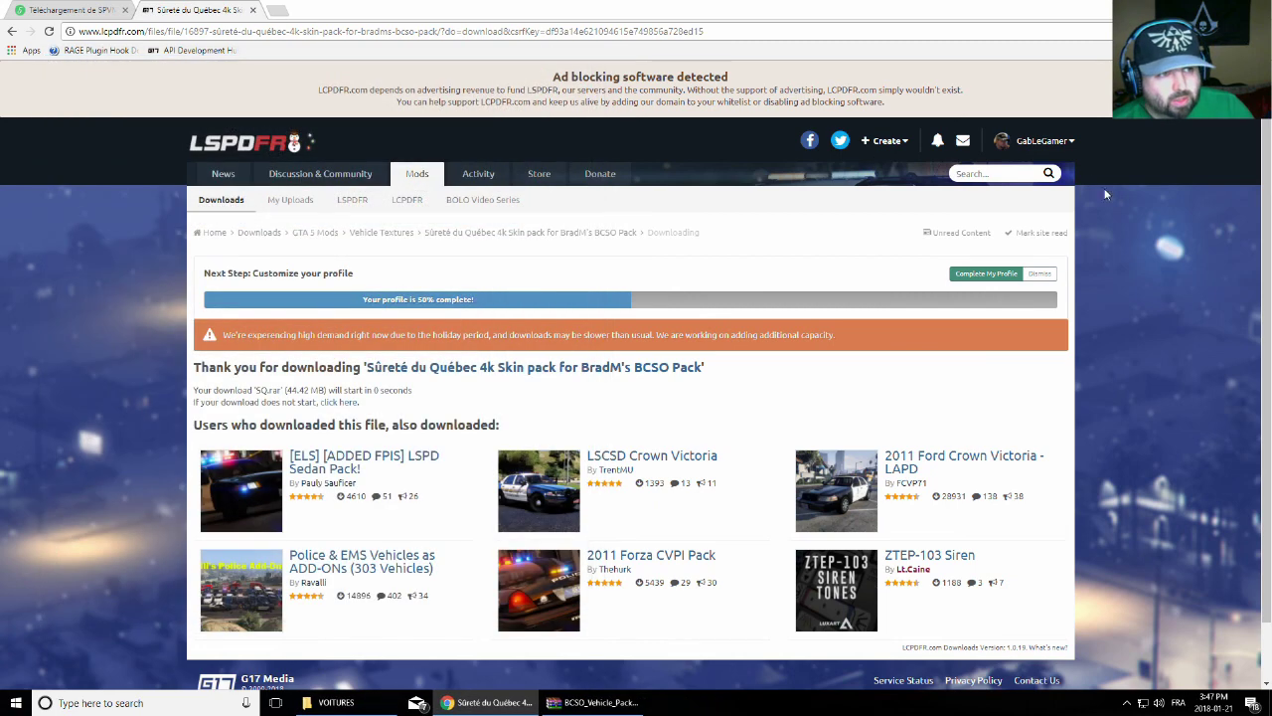
left_click_drag(1039, 18, 958, 87)
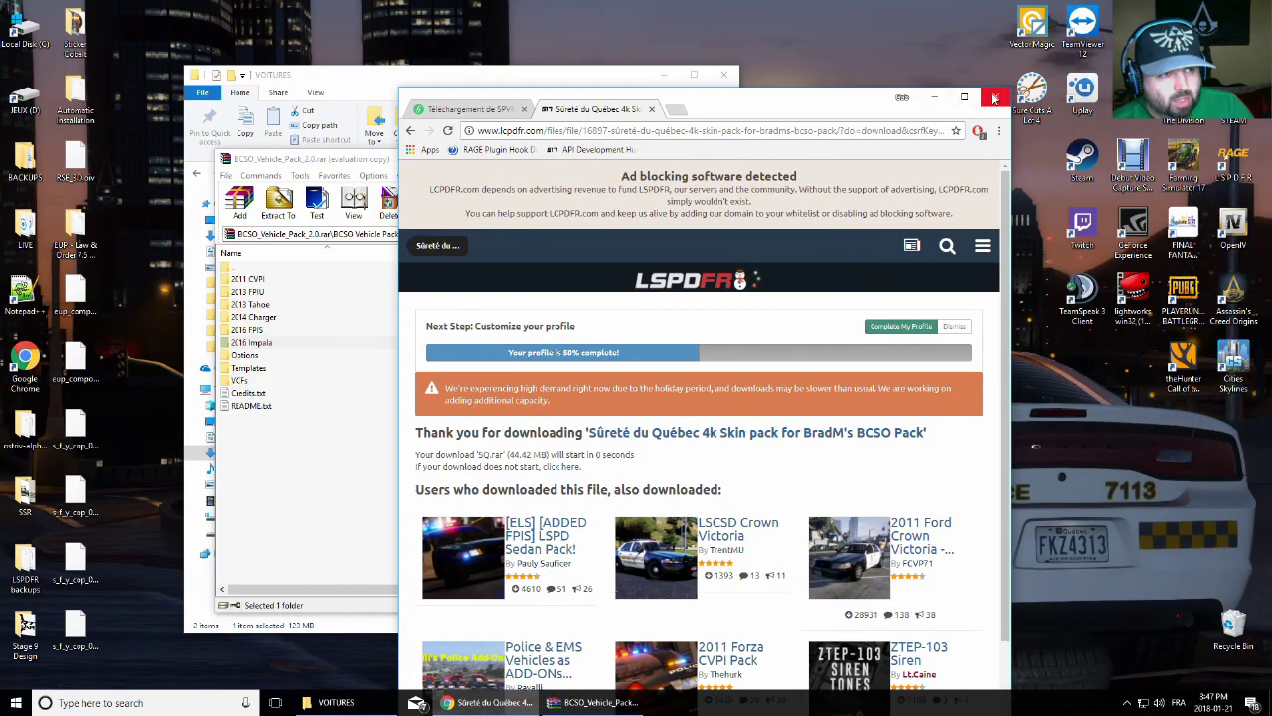
left_click(940, 95)
left_click(669, 159)
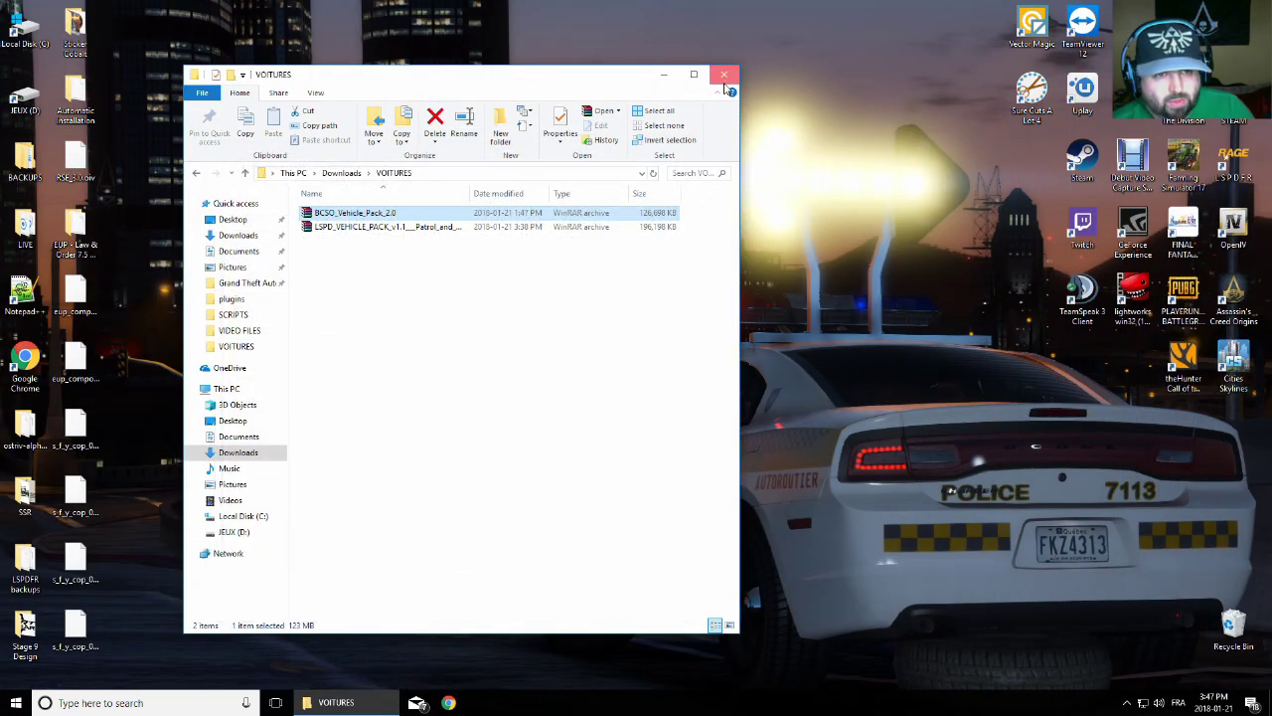
left_click(724, 74)
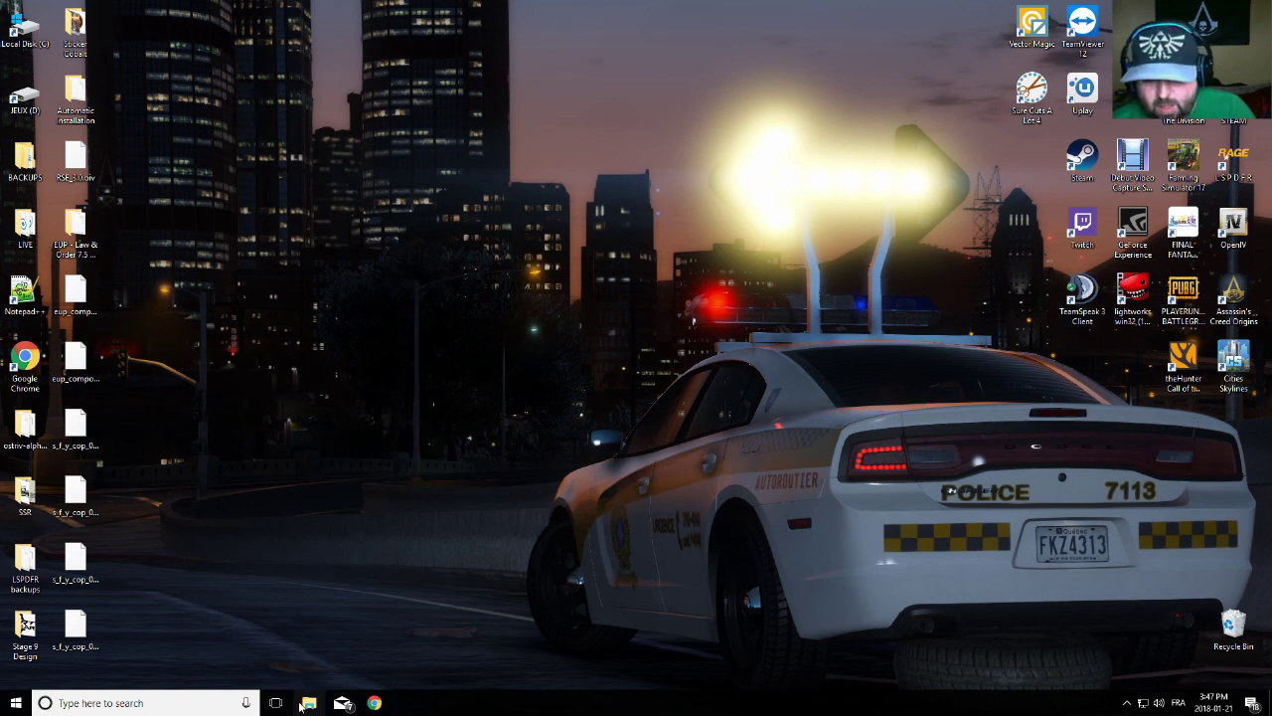
Open the JEUX (D:) drive in File Explorer and launch the RAGEPluginHook application to start the game
left_click(309, 702)
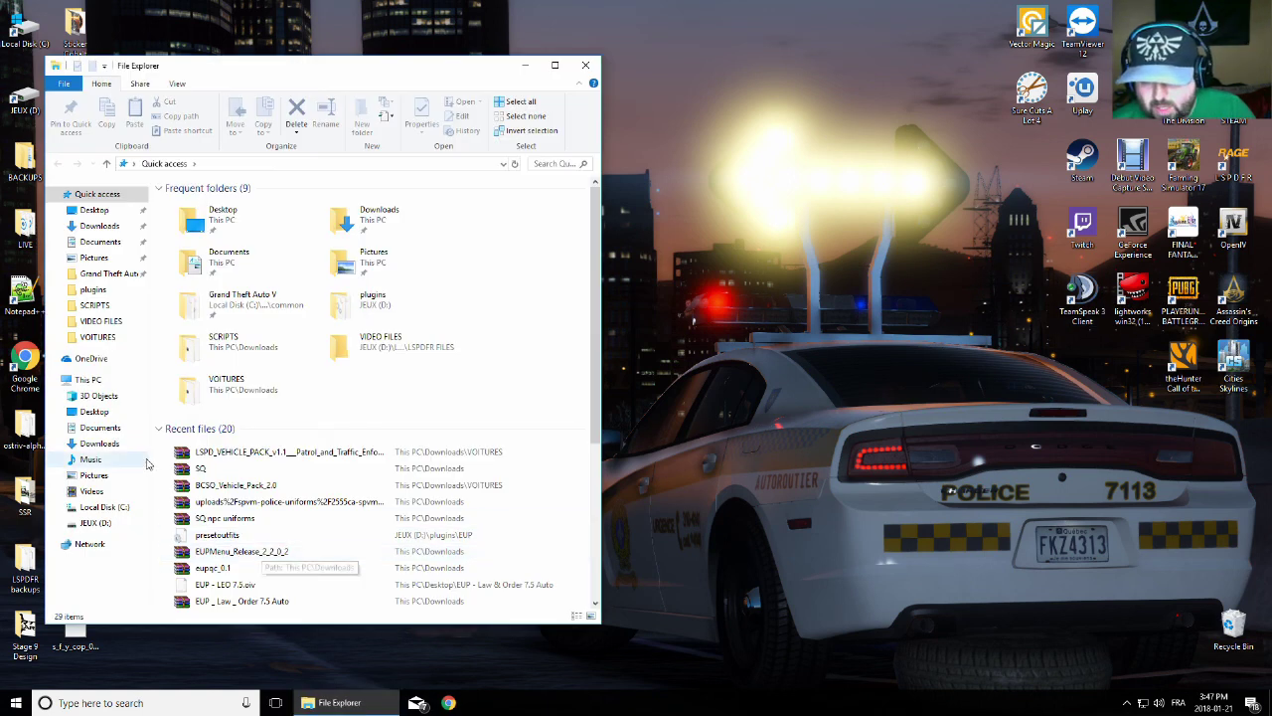
left_click(97, 524)
scroll(229, 497, "down", 15)
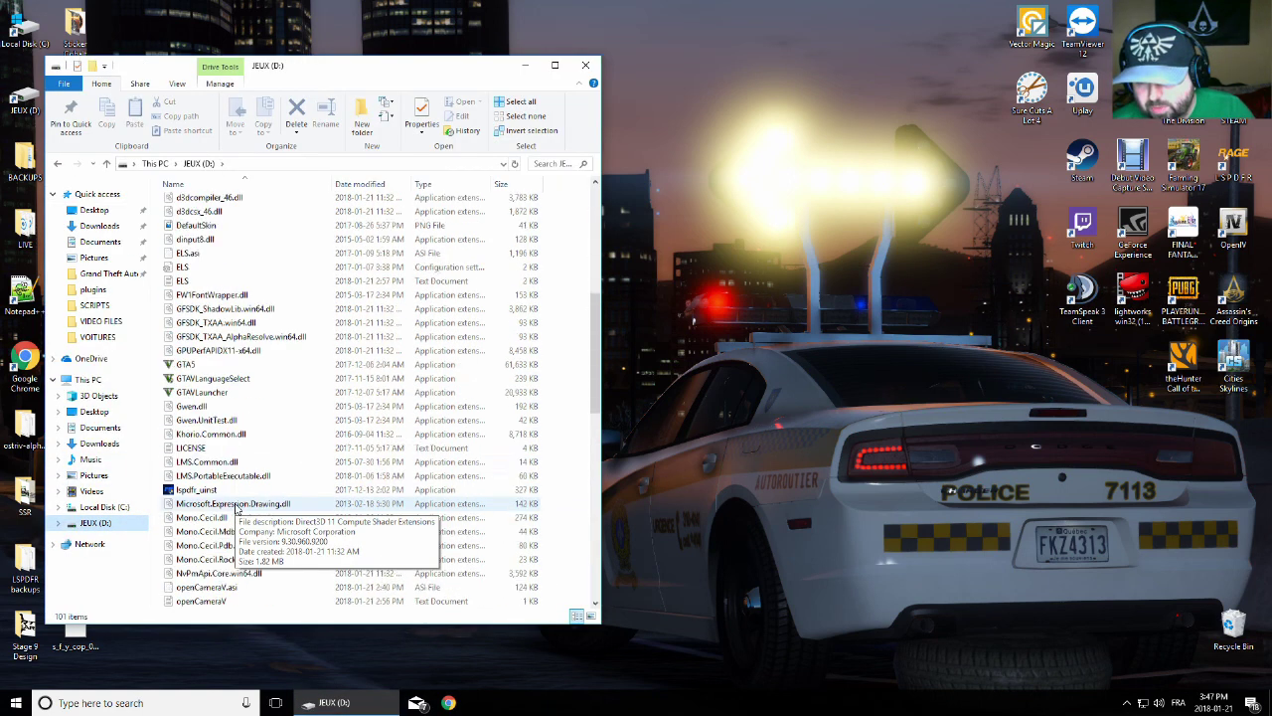
left_click(223, 448)
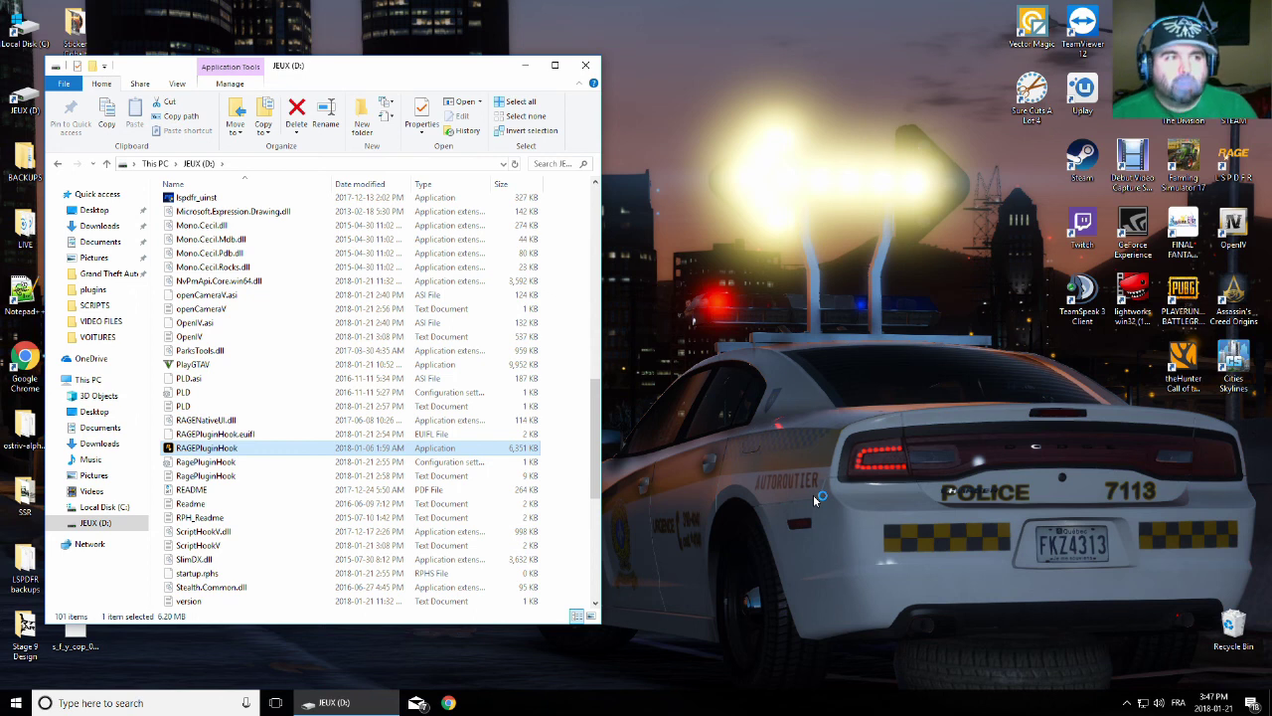
key("Return")
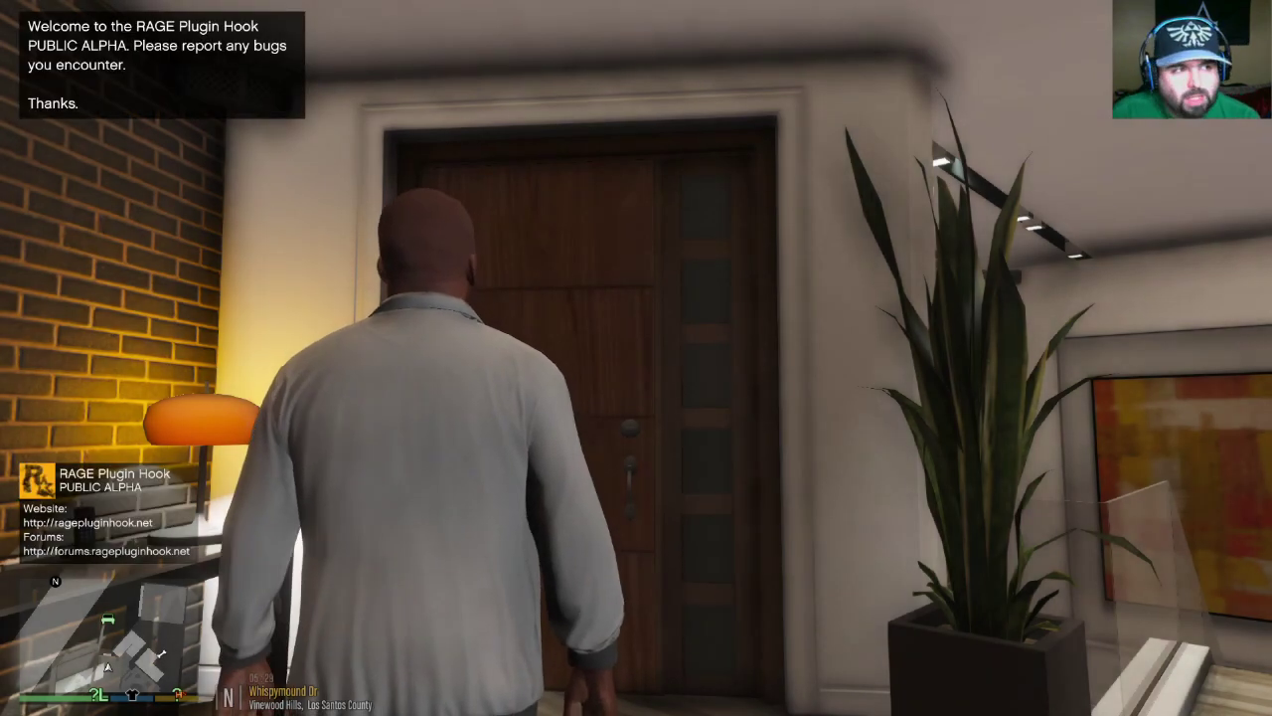
Walk the character through the front door and past the parked vehicles to the roadside
key("w")
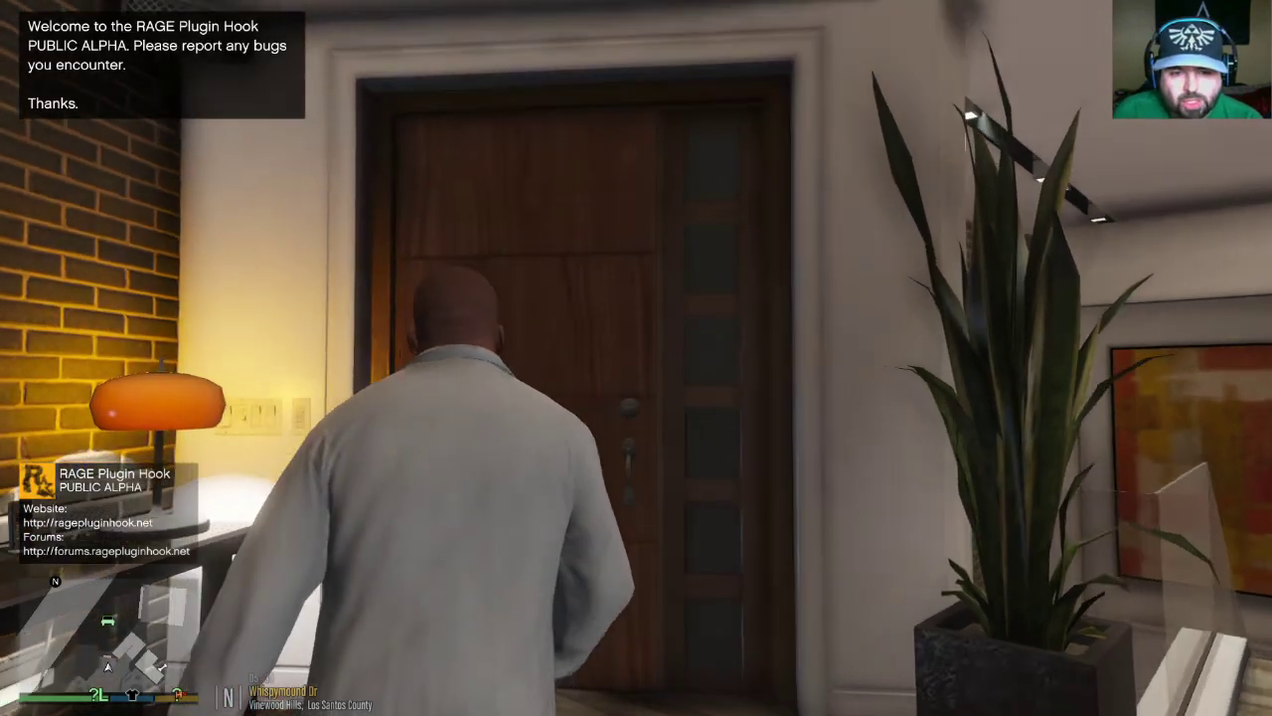
key("w")
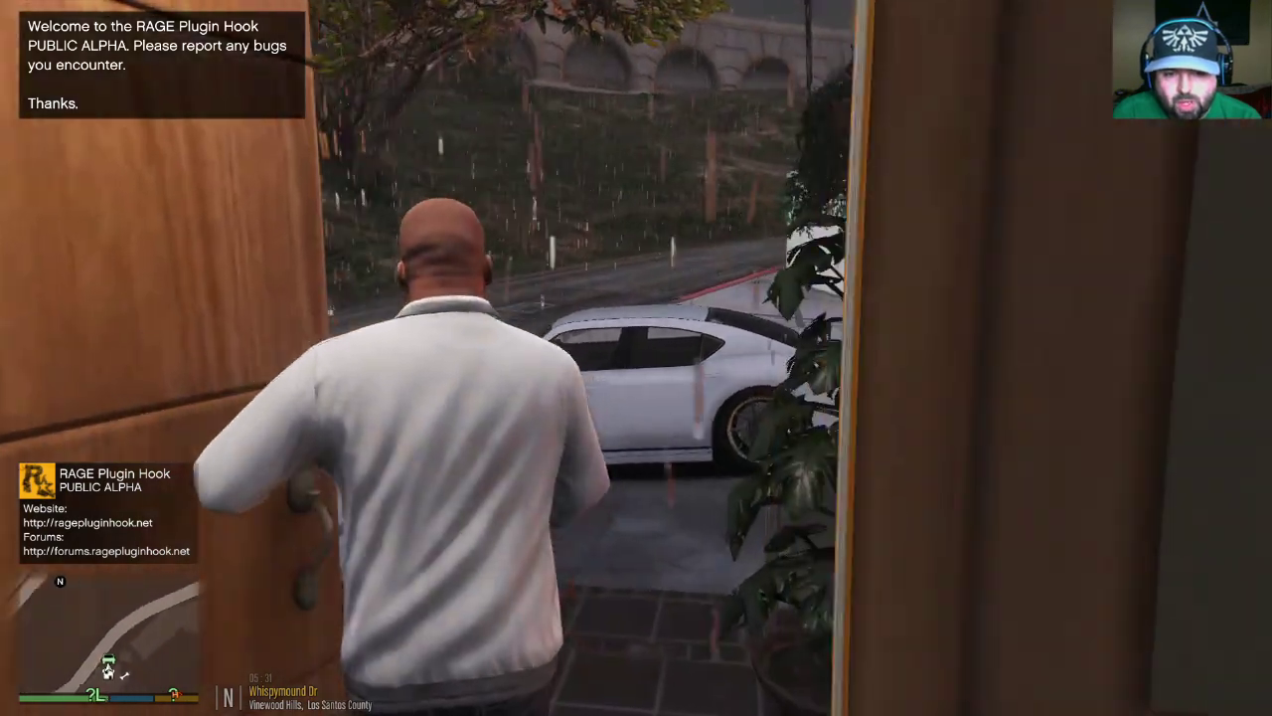
key("w")
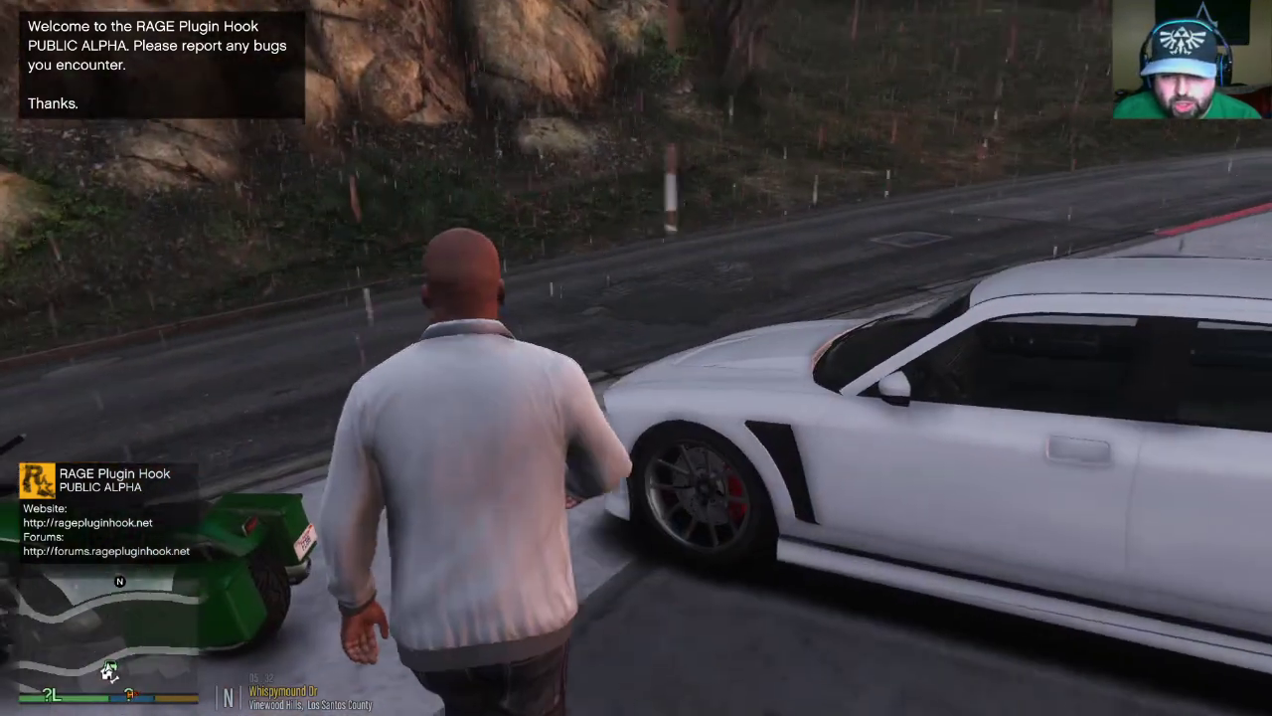
key("w")
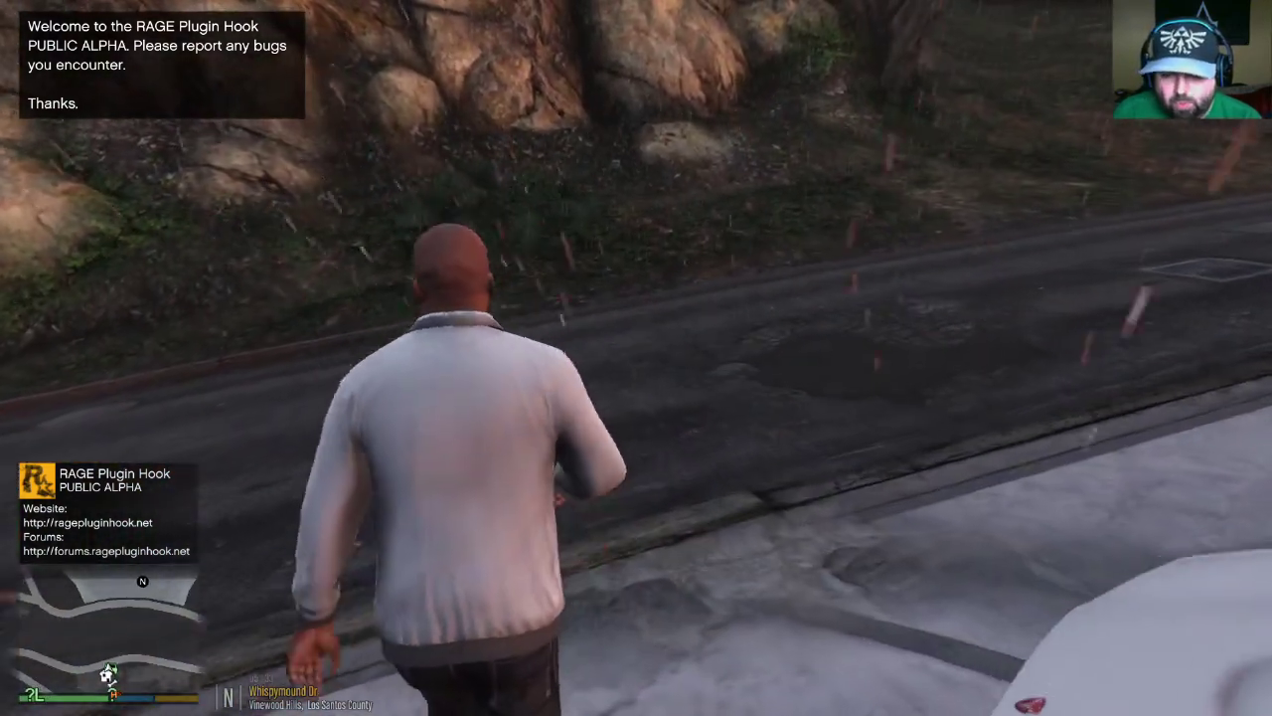
key("w")
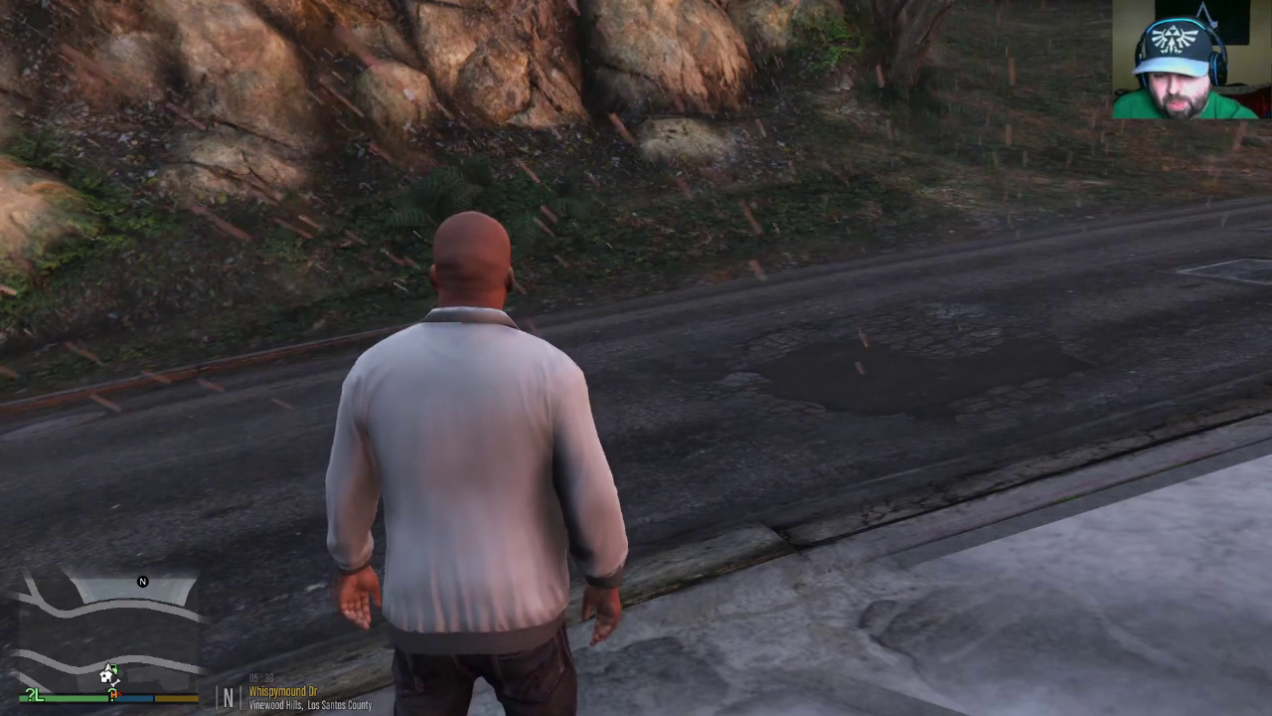
Spawn the police5 car with the SpawnAndWarp console command and close the console
key("F4")
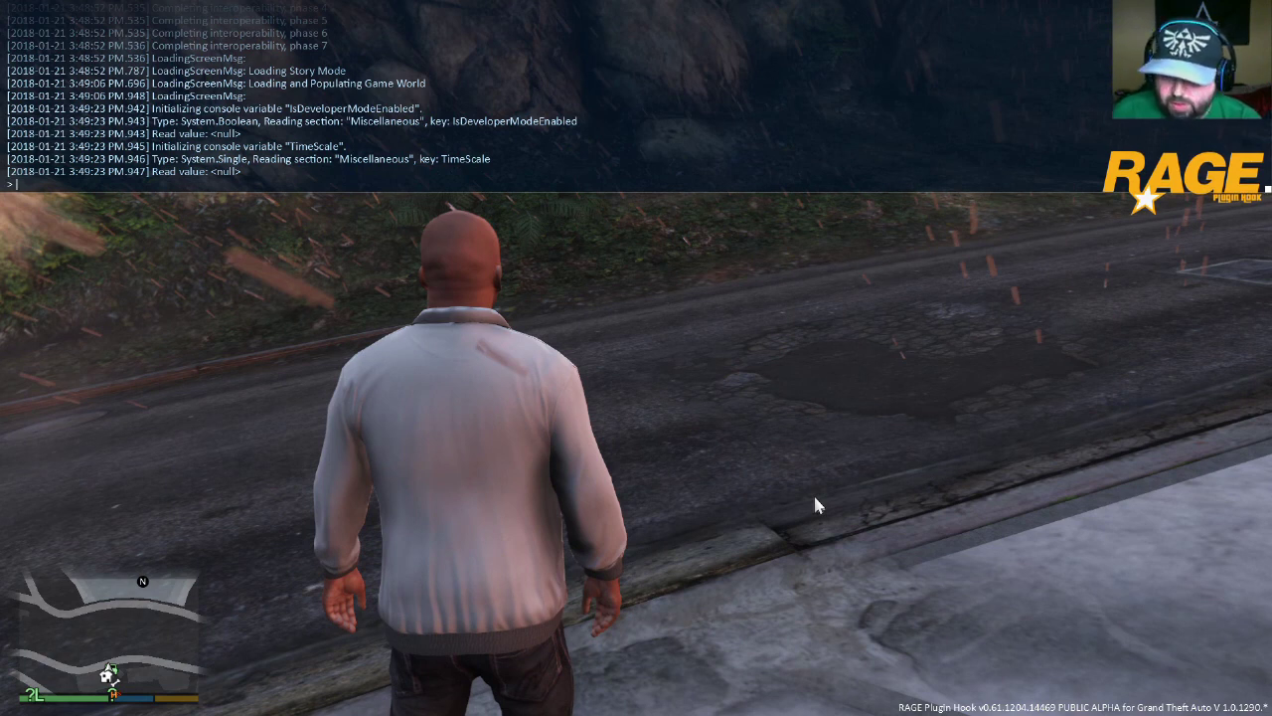
type("spawnand")
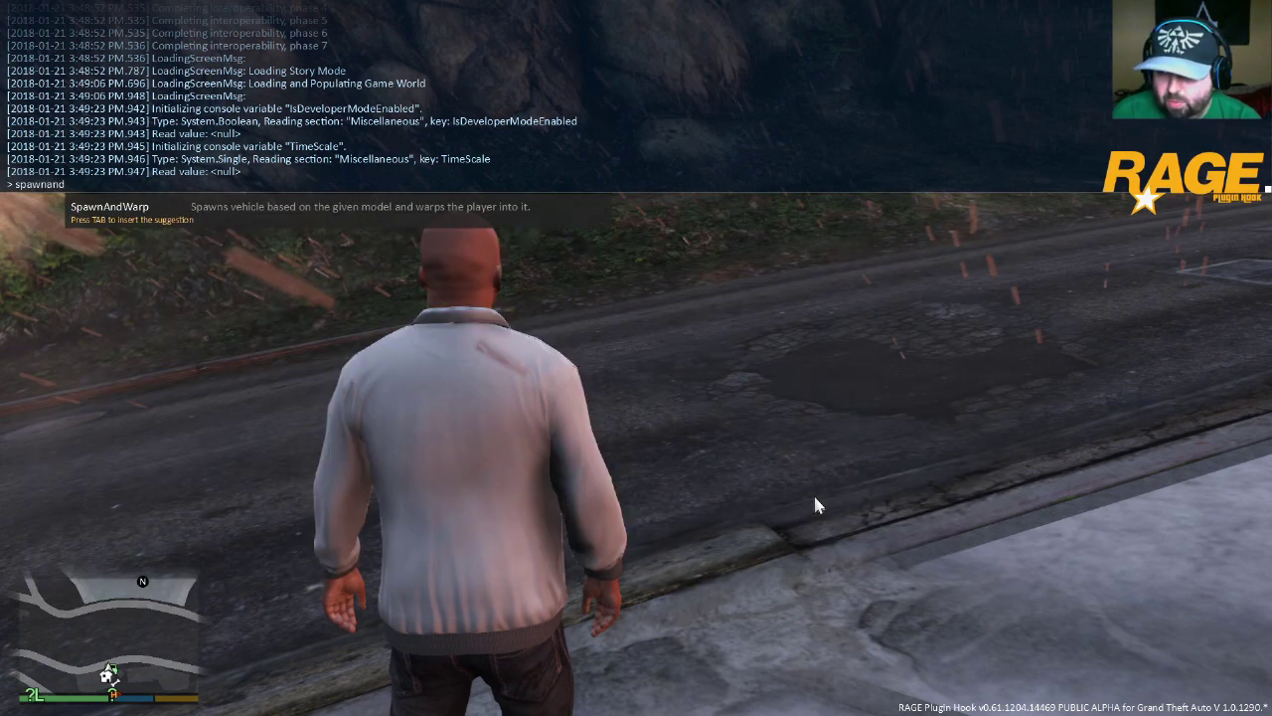
key("Tab")
type("poli")
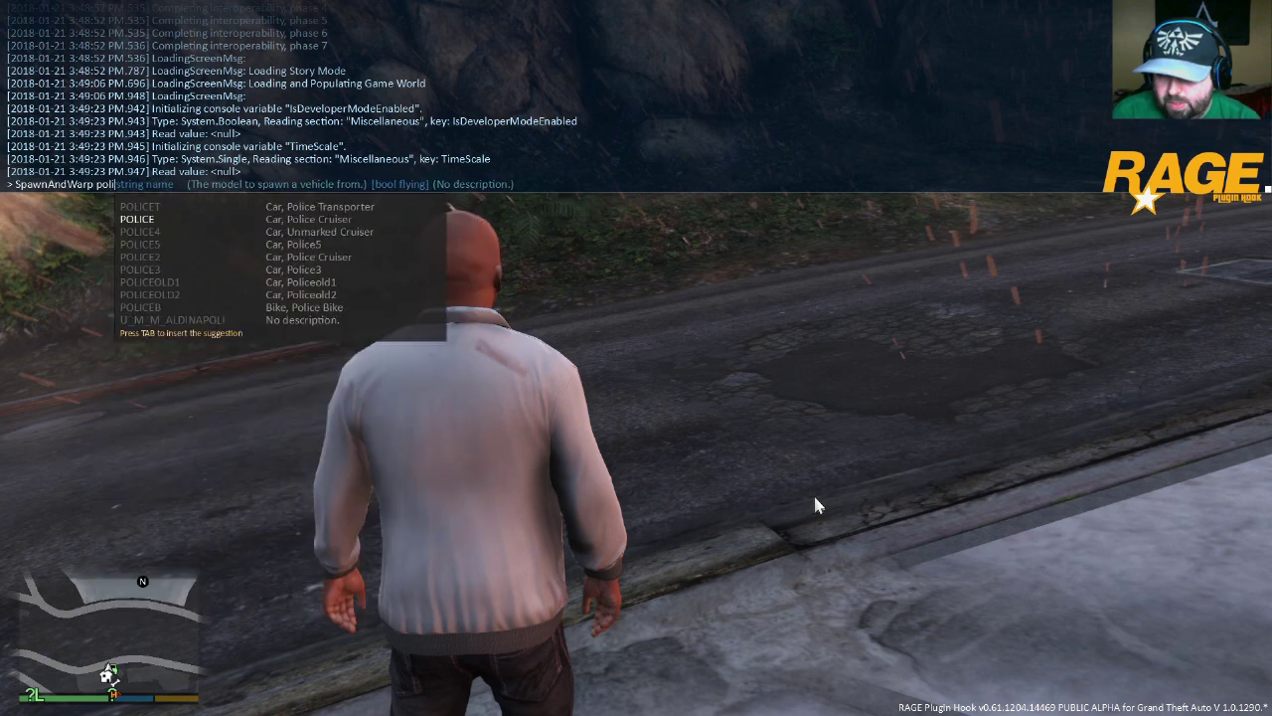
type("ce5")
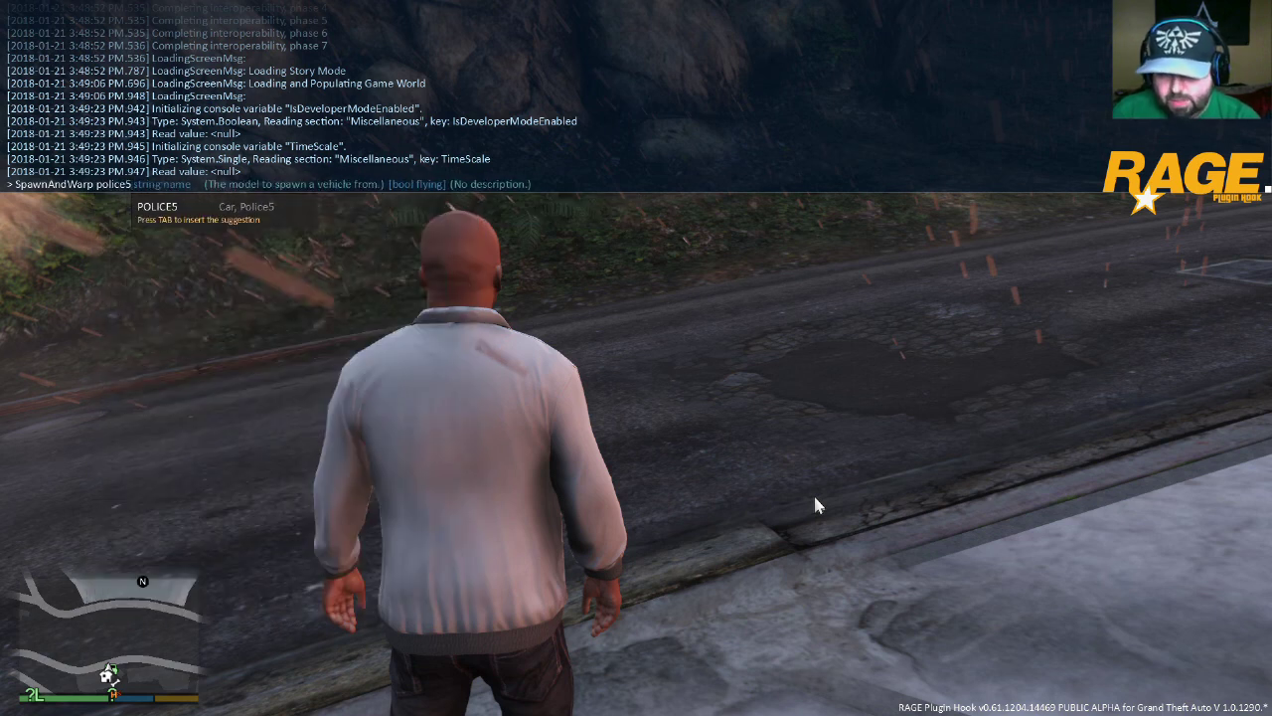
key("Return")
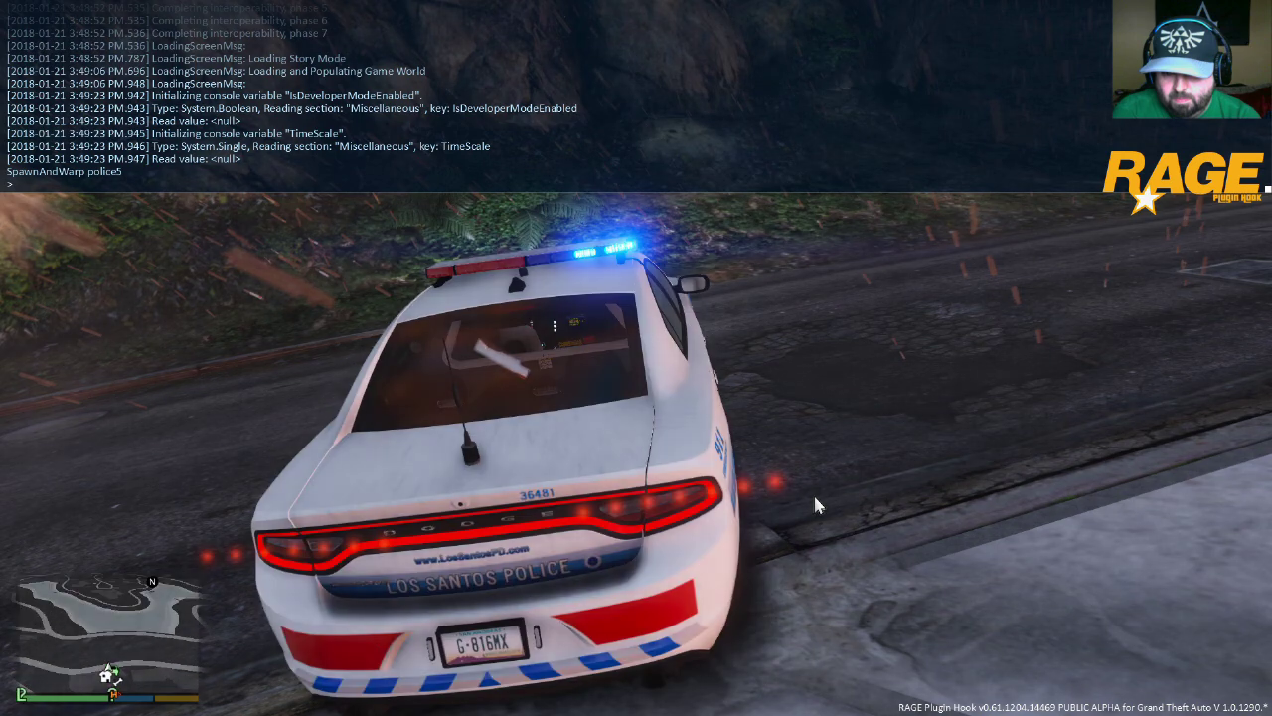
key("F4")
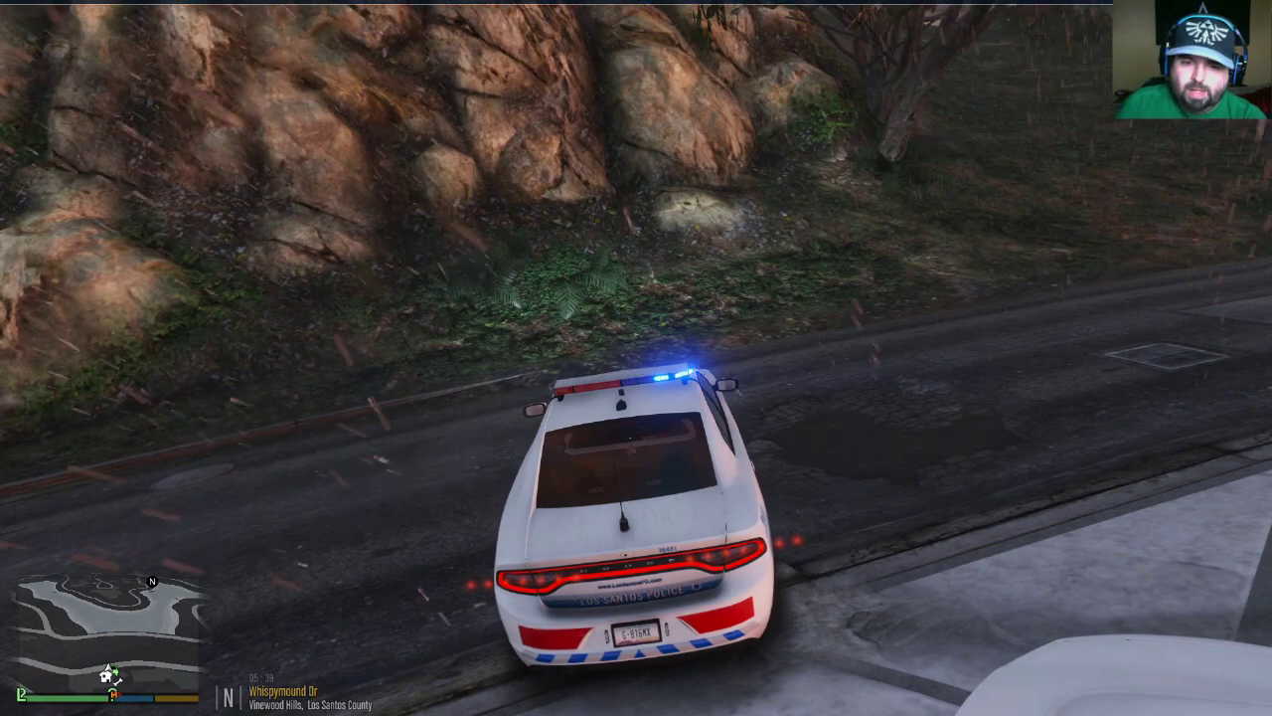
Test-drive the spawned police5 car along Whispymound Dr and examine its model, livery and emergency lights
key("w")
key("a")
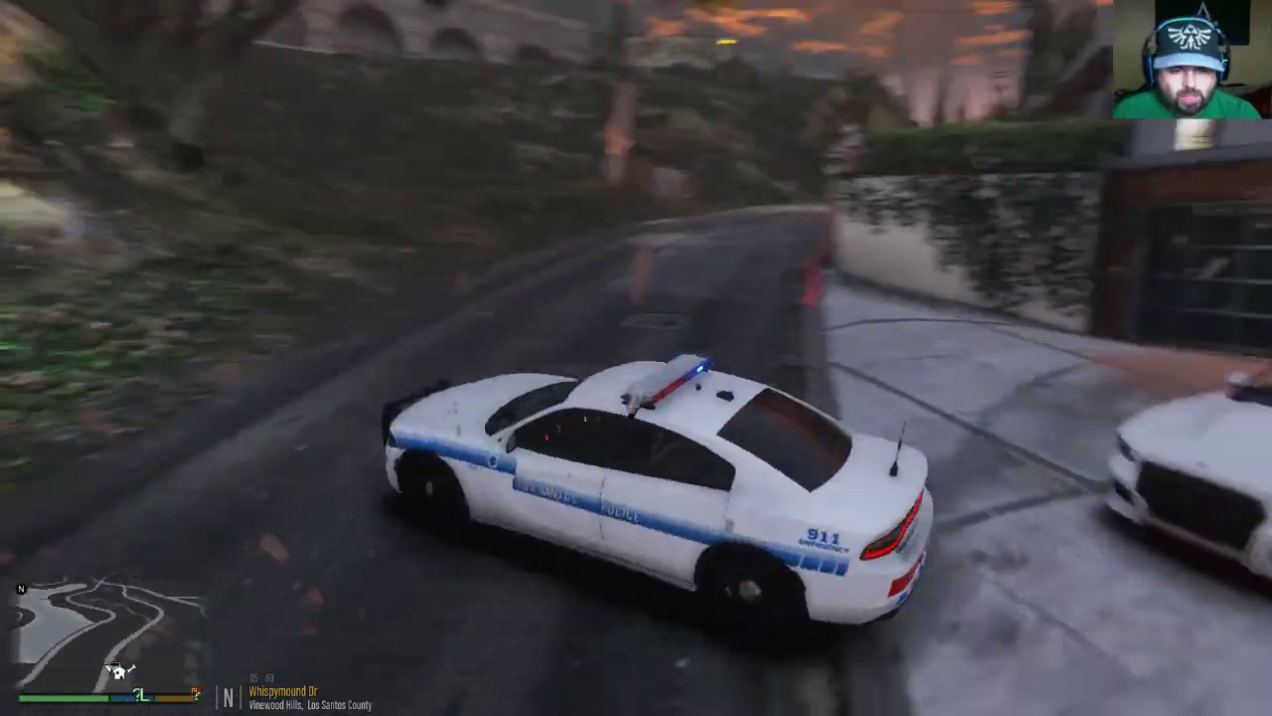
key("w")
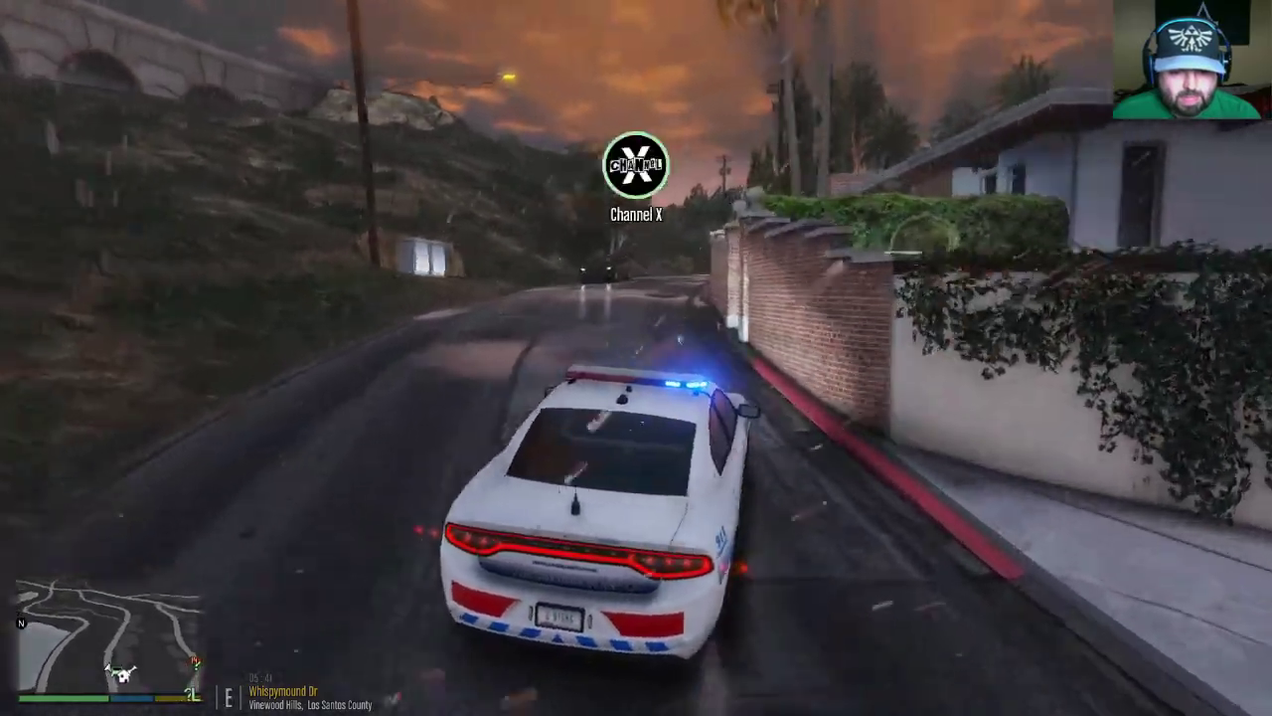
key("w")
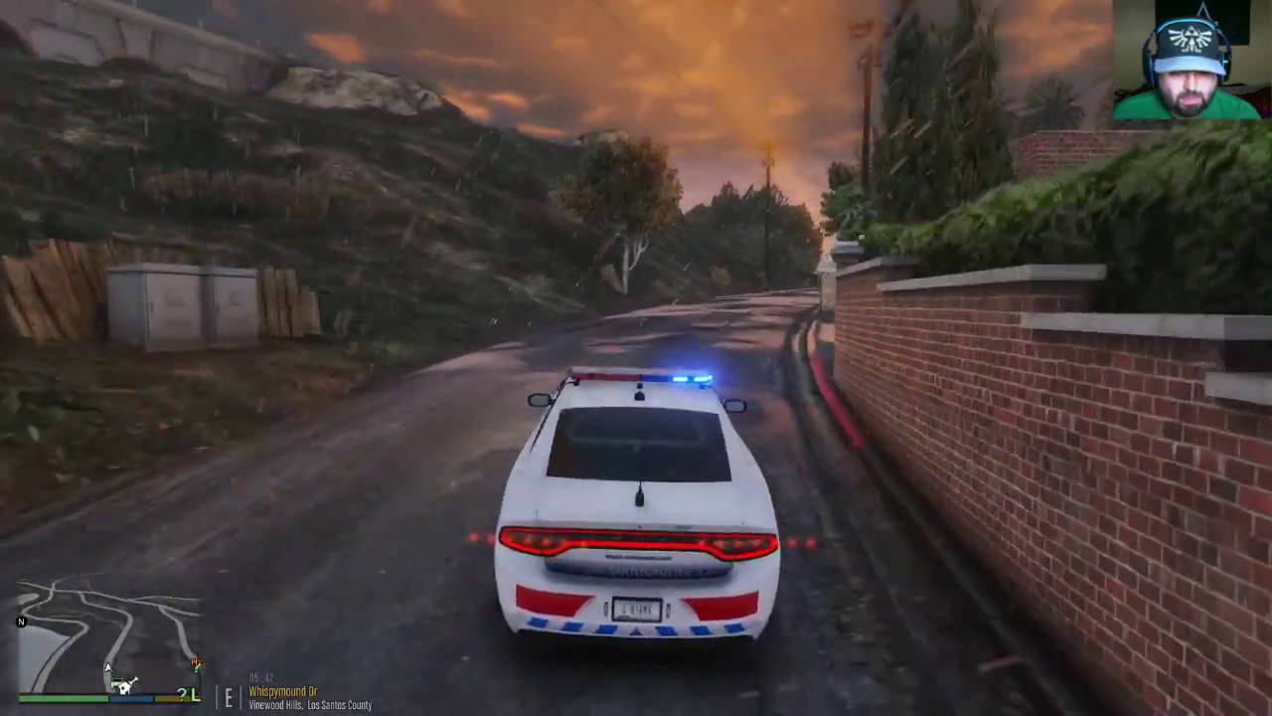
key("d")
key("s")
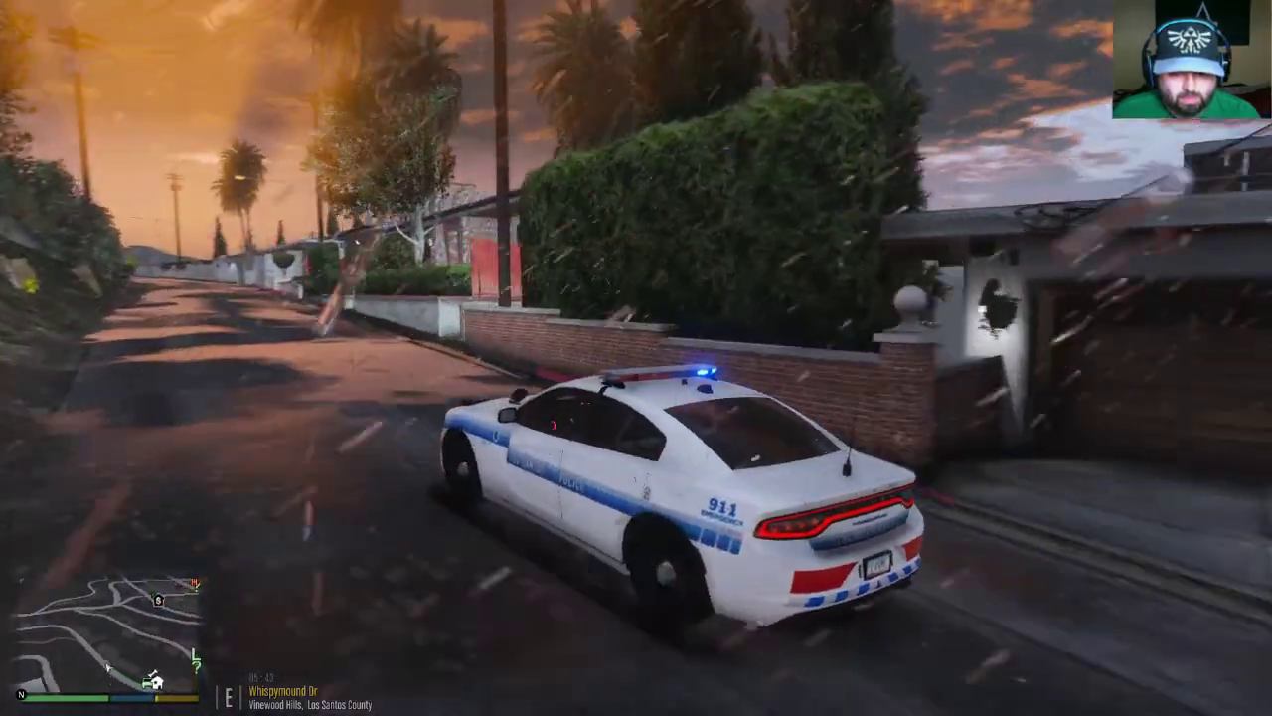
key("w")
key("a")
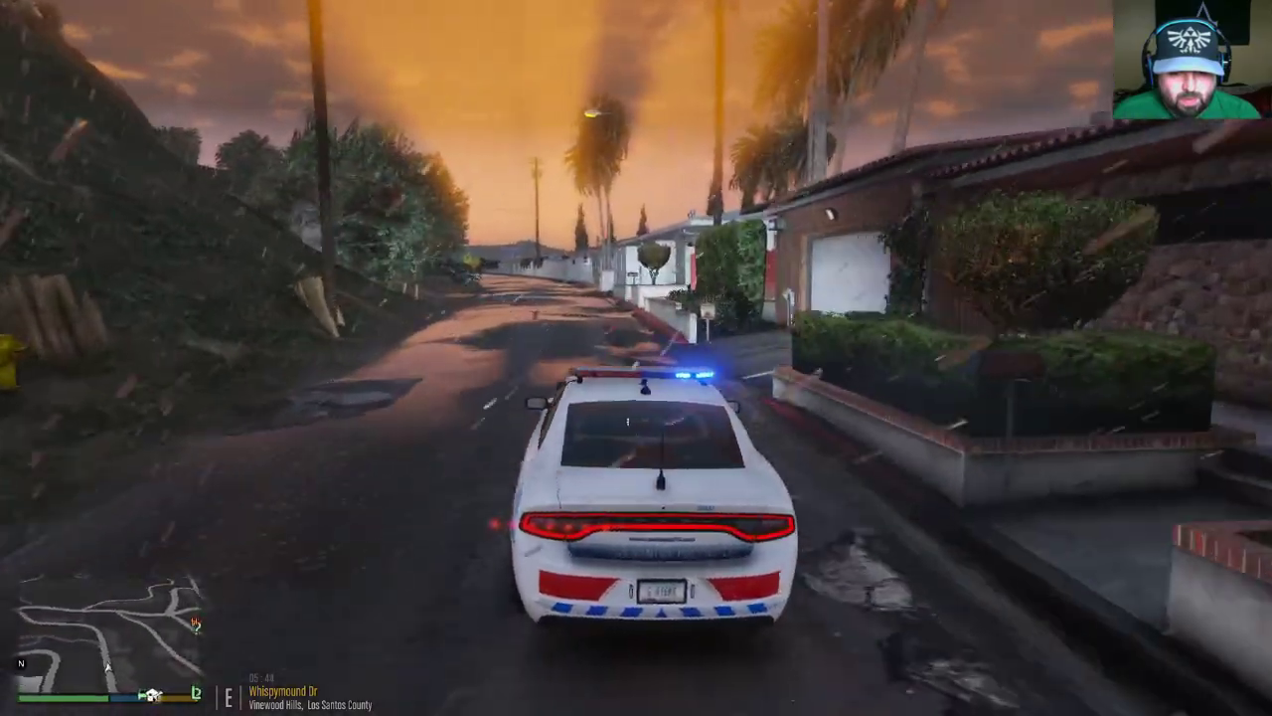
key("w")
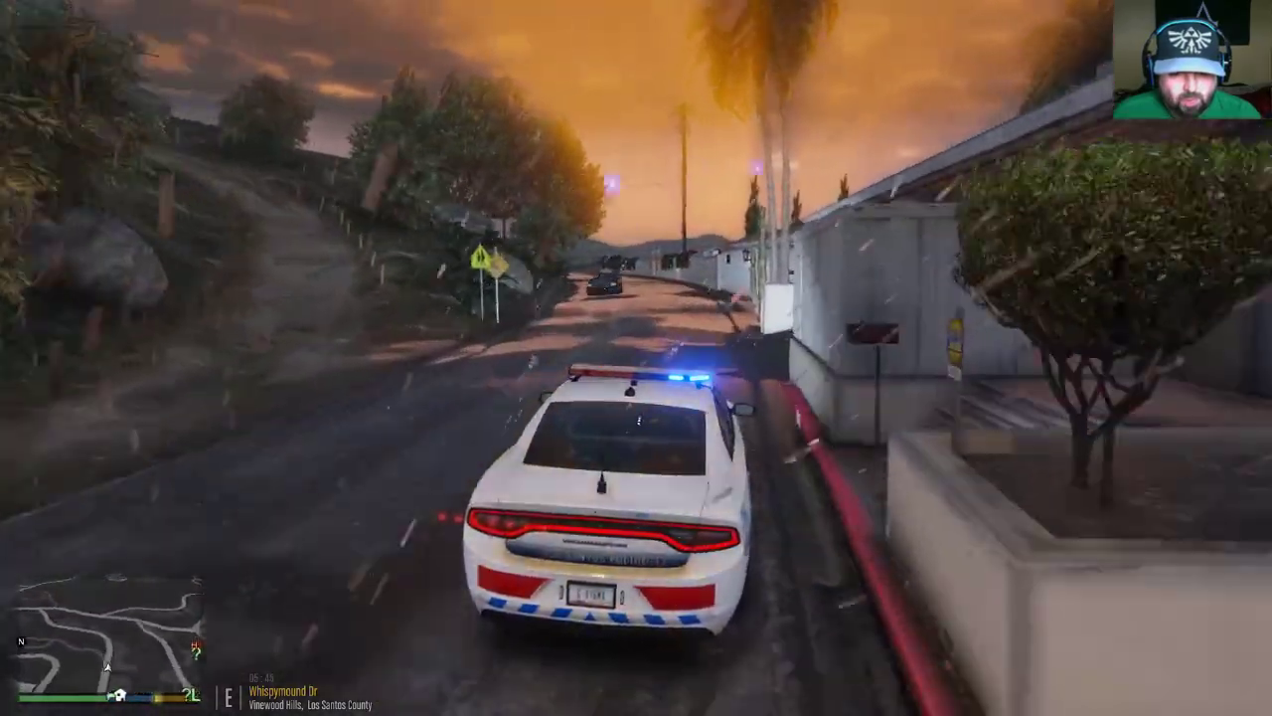
key("w")
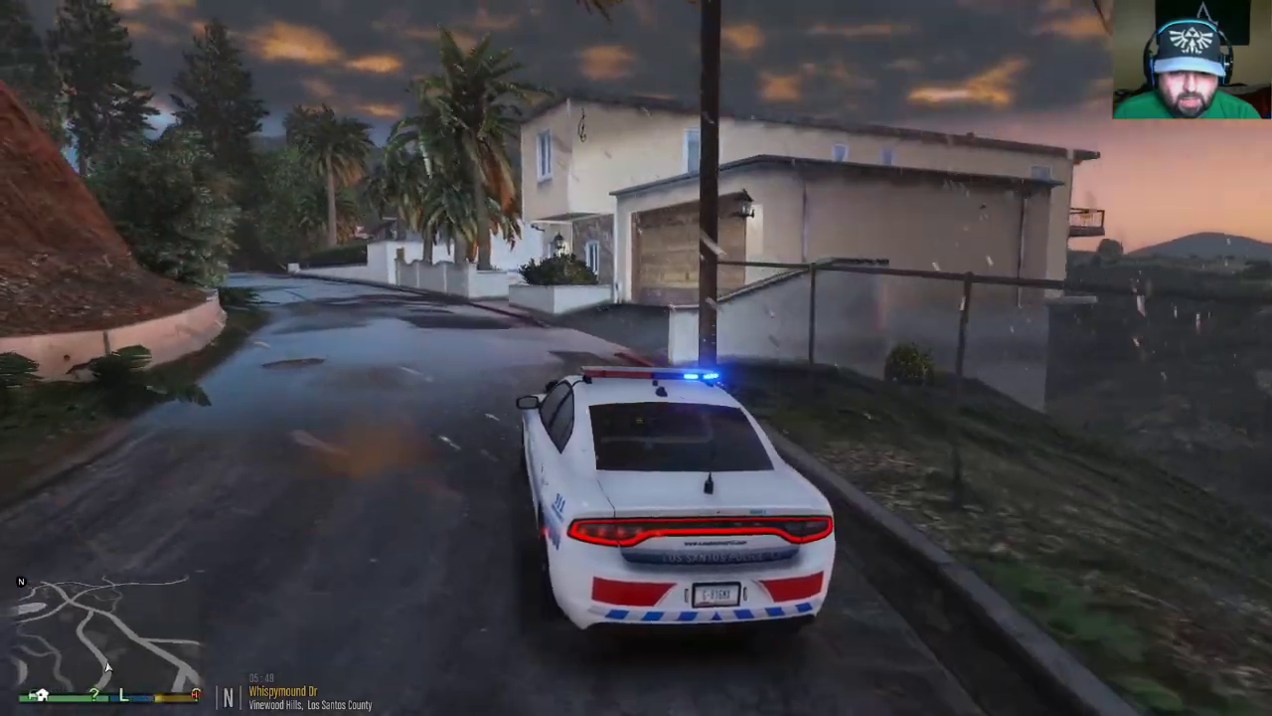
key("d")
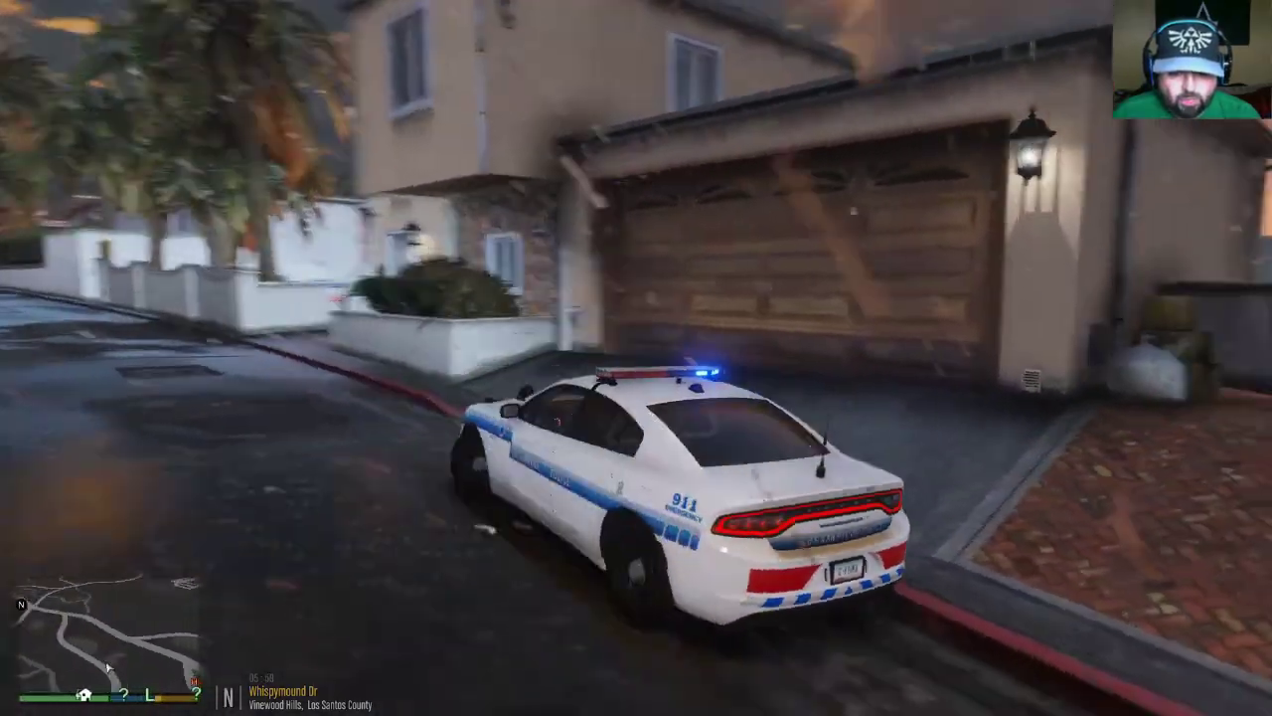
key("w")
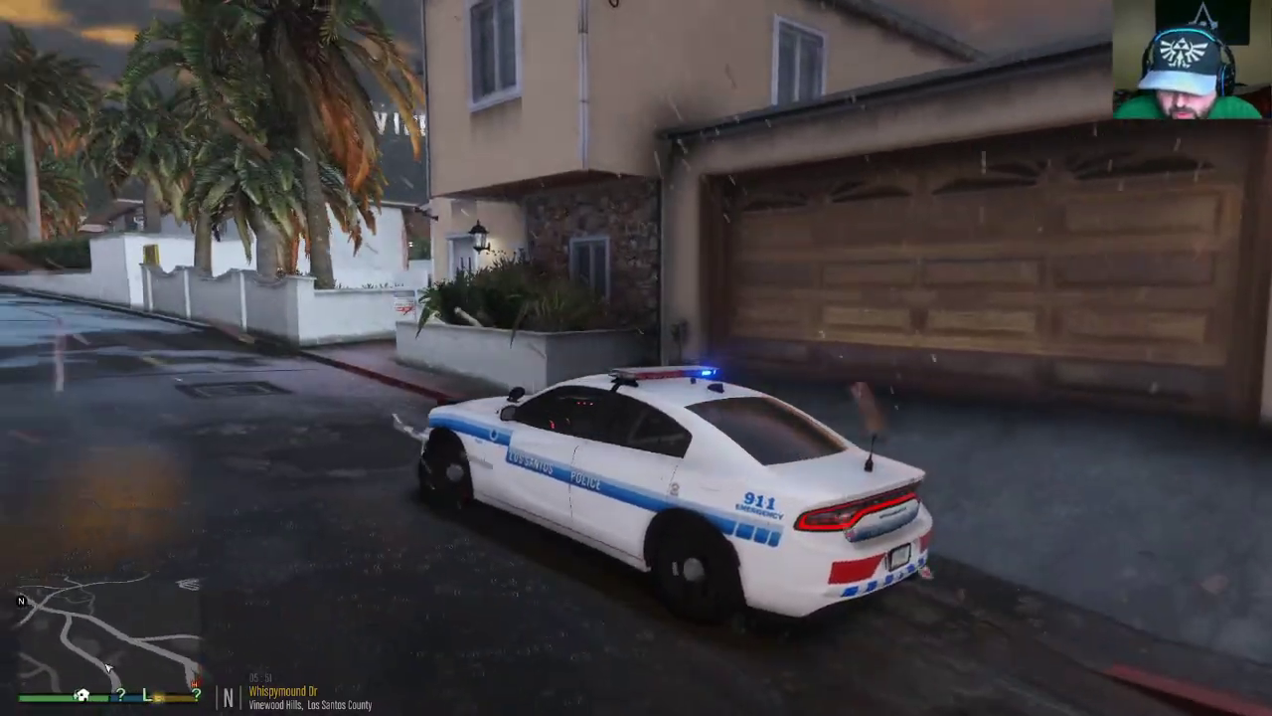
key("w")
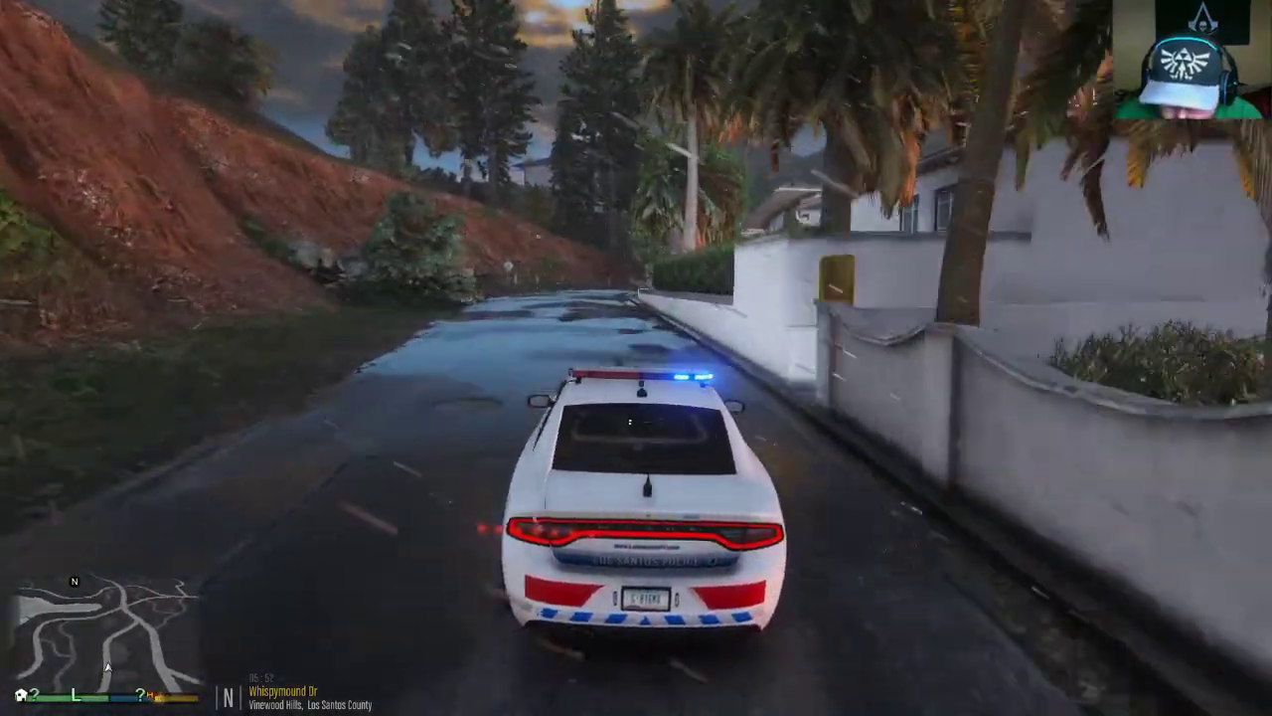
key("w")
key("a")
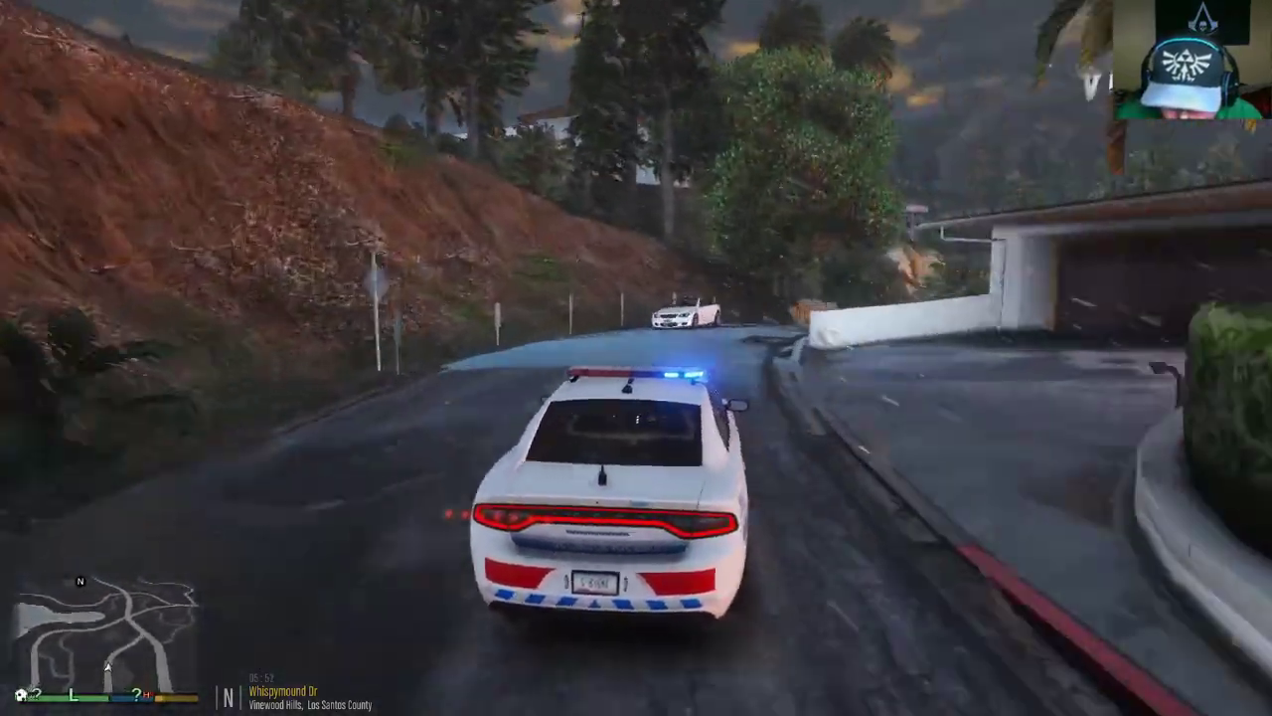
Drive the police5 car along Whispymound Dr to Baytree Canyon Rd, quit the game and close the JEUX (D:) window
key("w")
key("d")
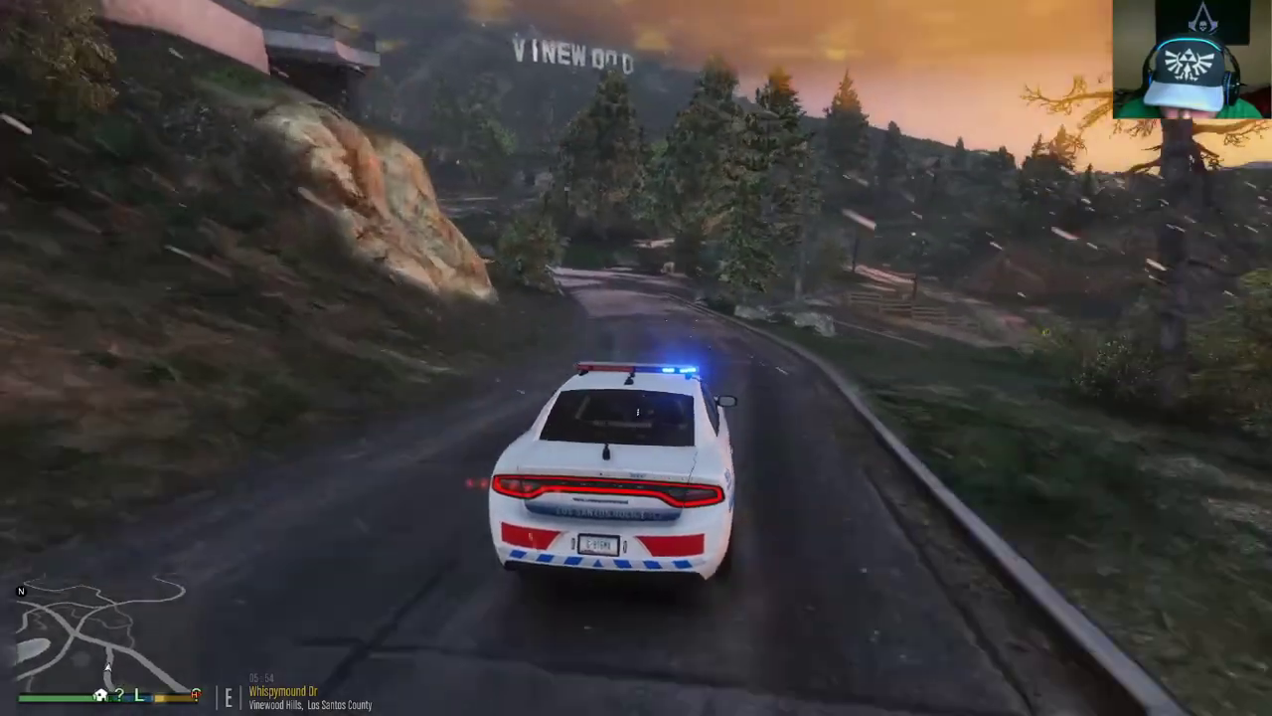
key("w")
key("a")
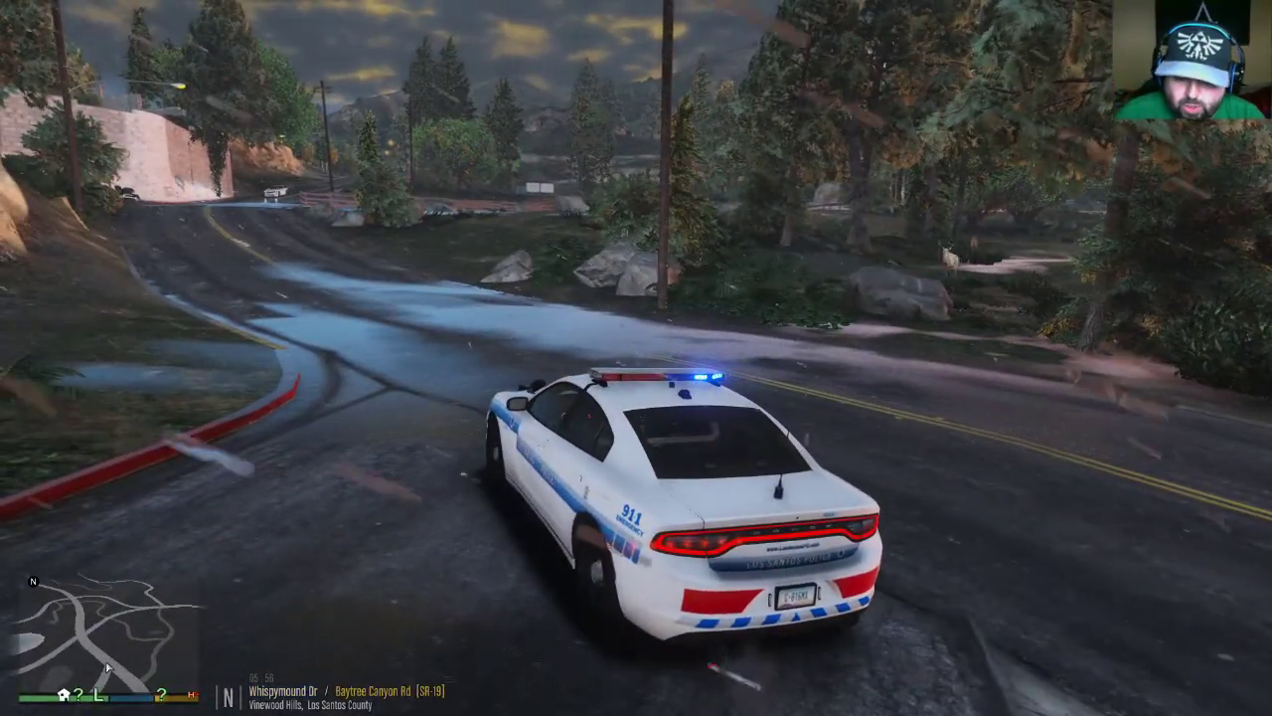
key("F1")
key("alt+F4")
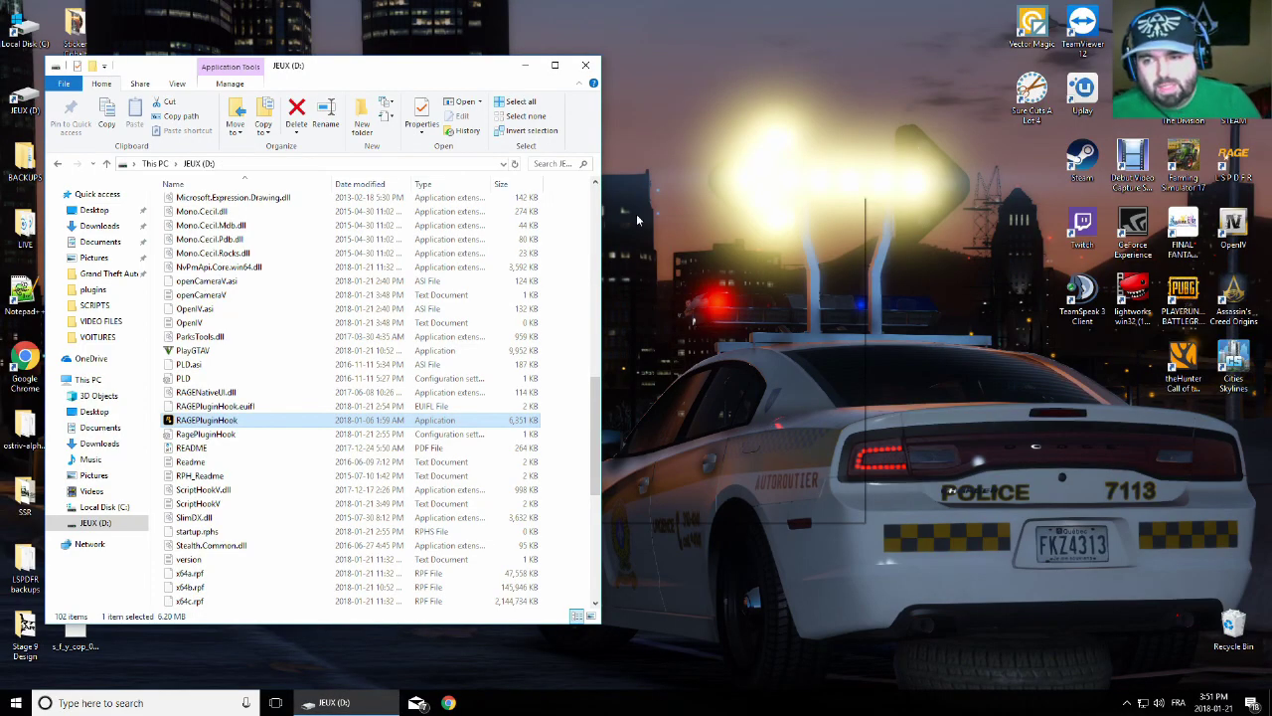
left_click(585, 64)
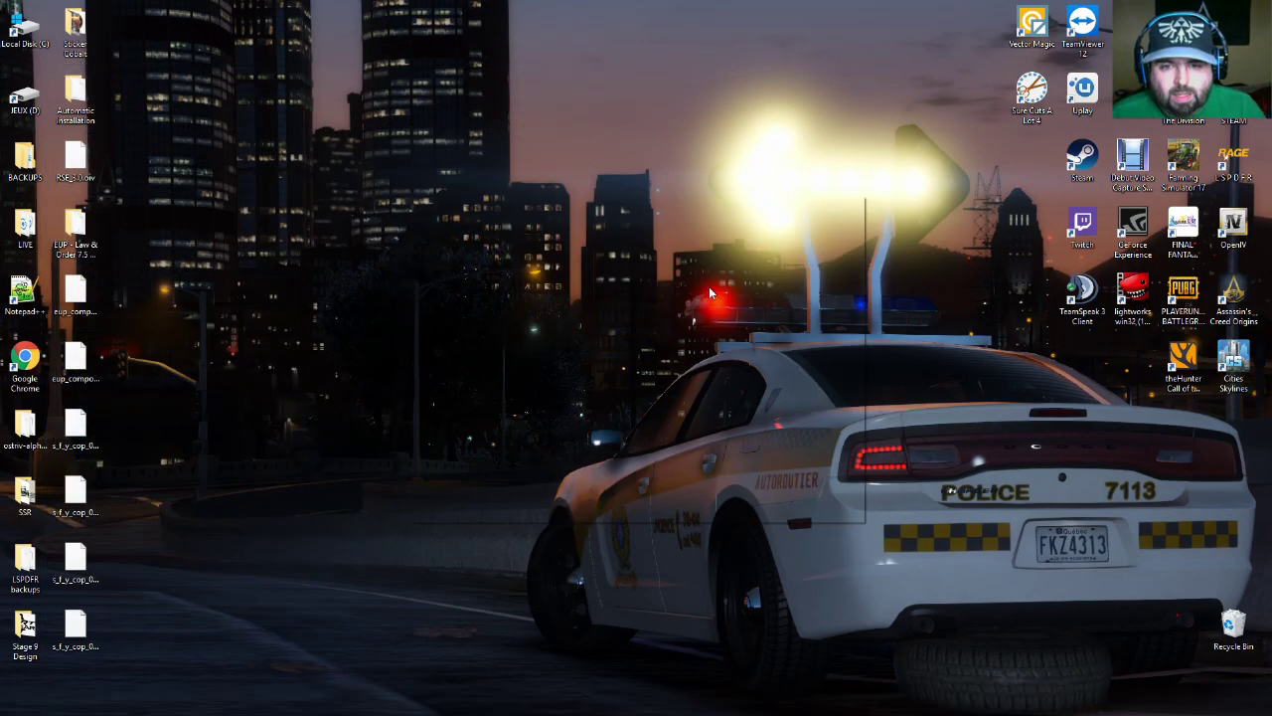
Open the ELS\pack_default folder on the JEUX (D:) drive in File Explorer and delete its POLICE XML file
left_click(309, 703)
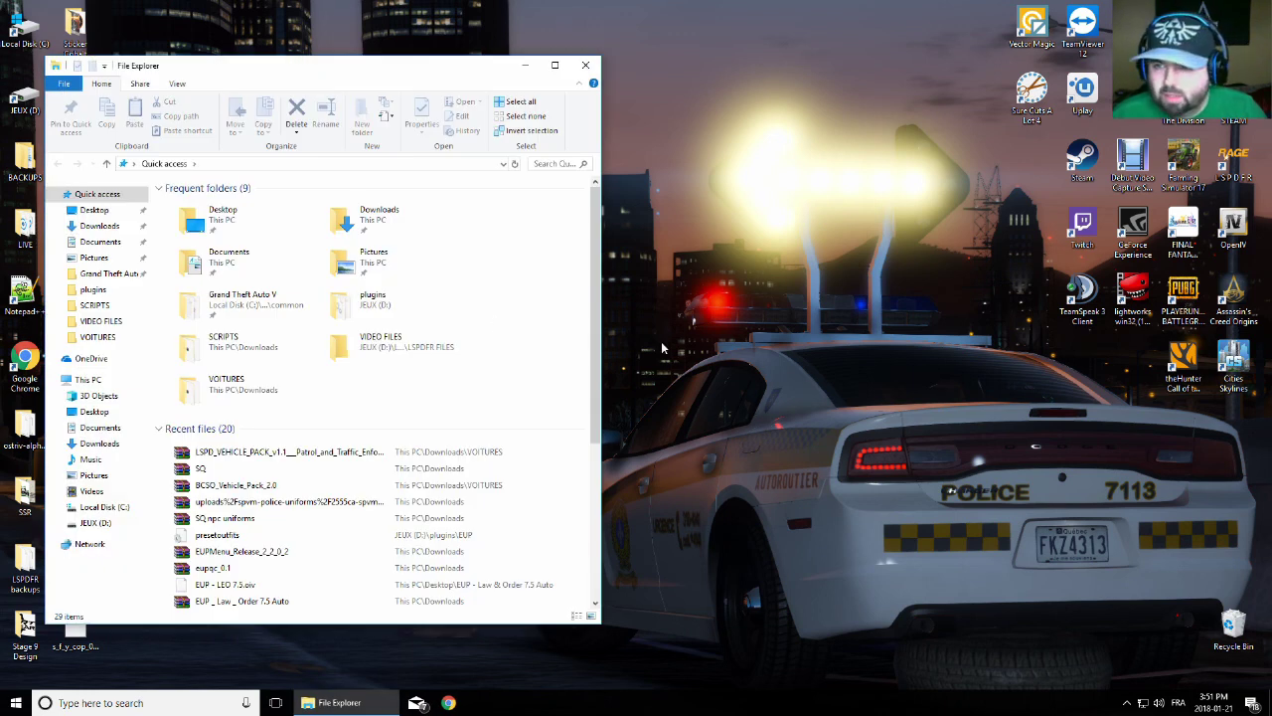
left_click(95, 522)
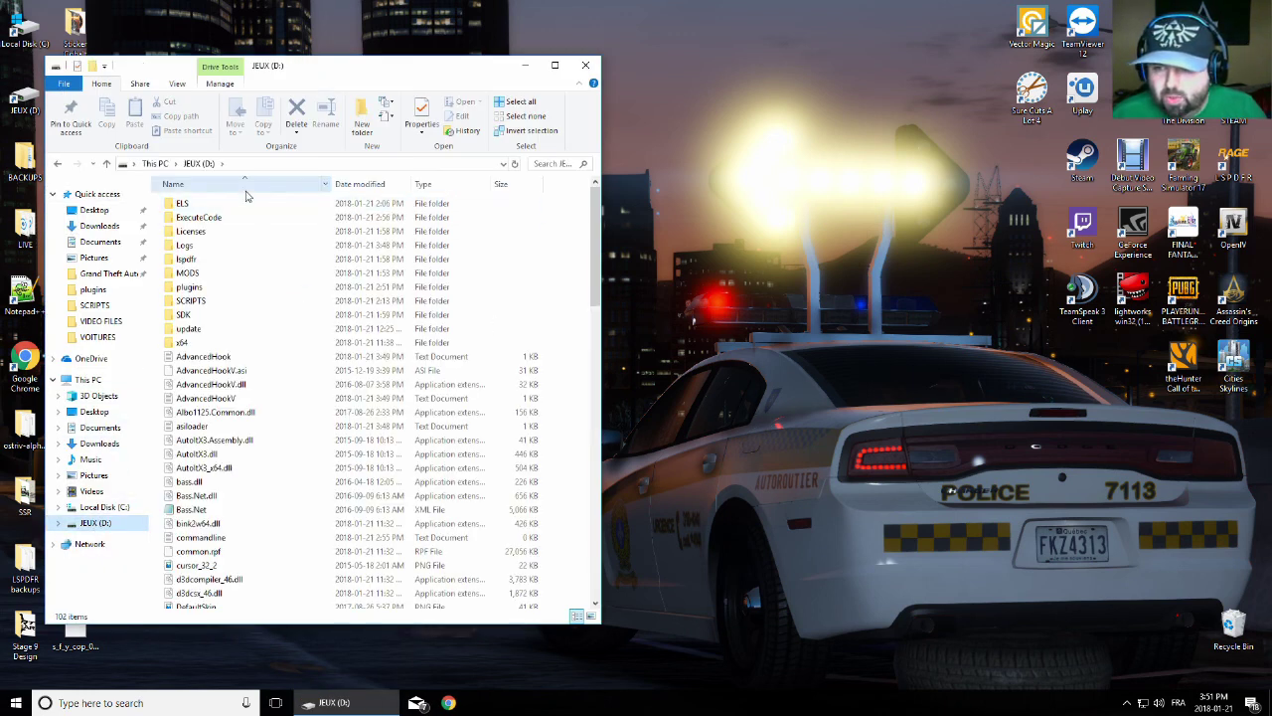
left_click_drag(296, 71, 836, 109)
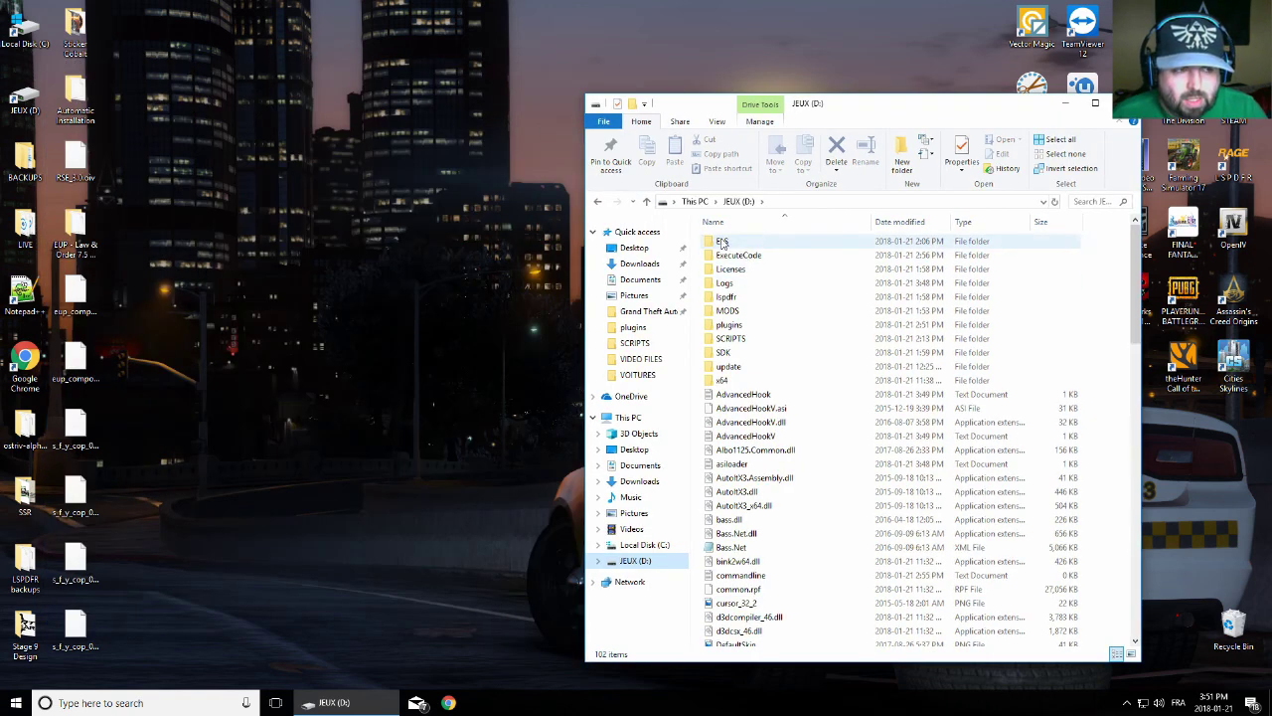
left_click(733, 245)
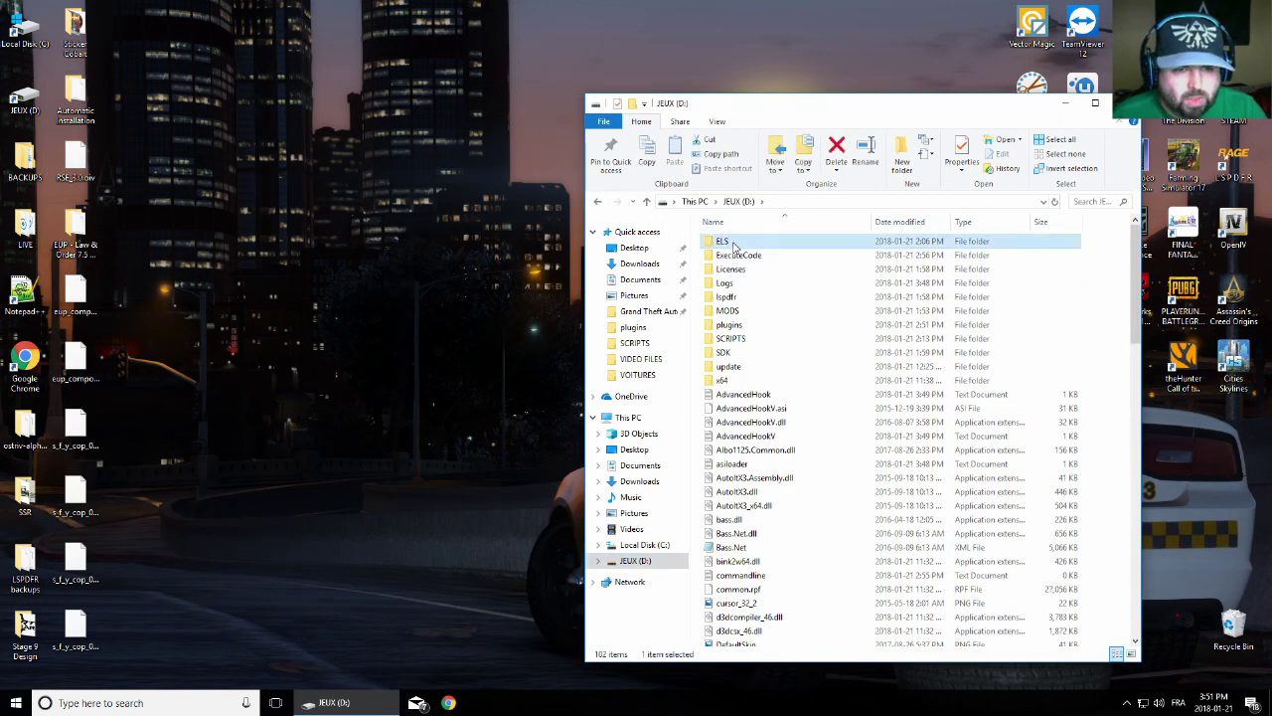
double_click(733, 243)
double_click(737, 240)
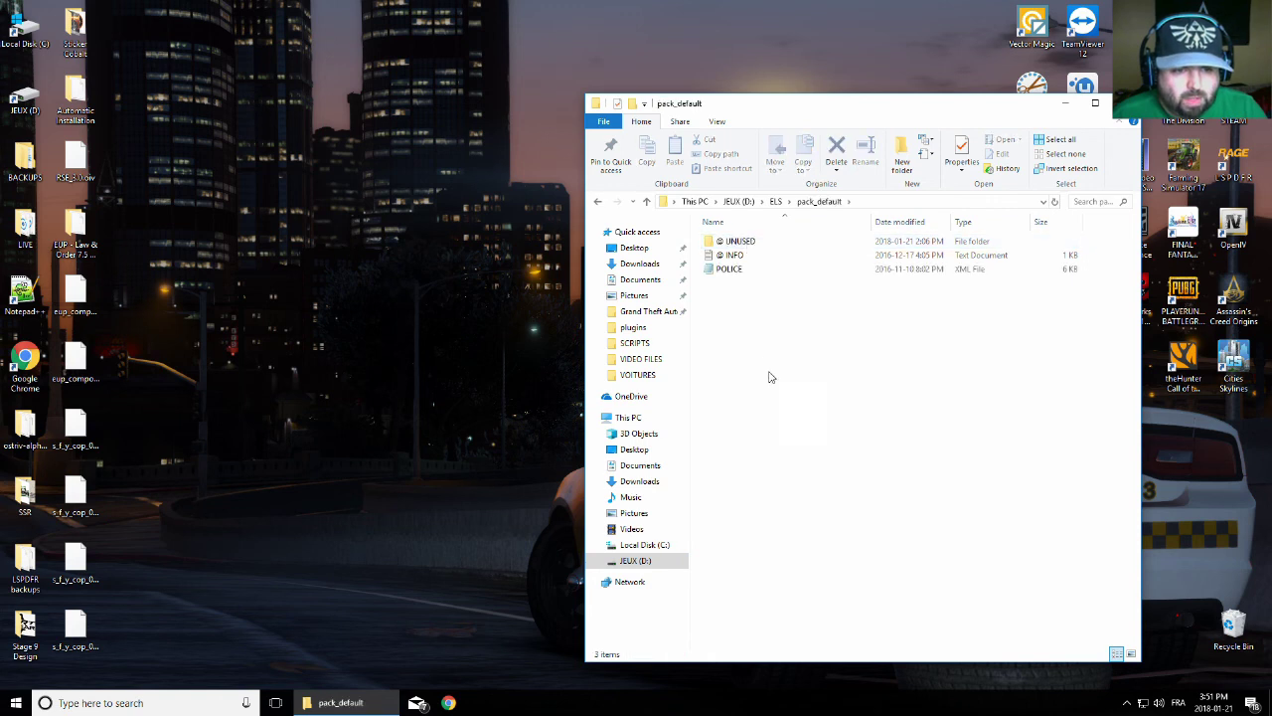
left_click(735, 274)
key("Delete")
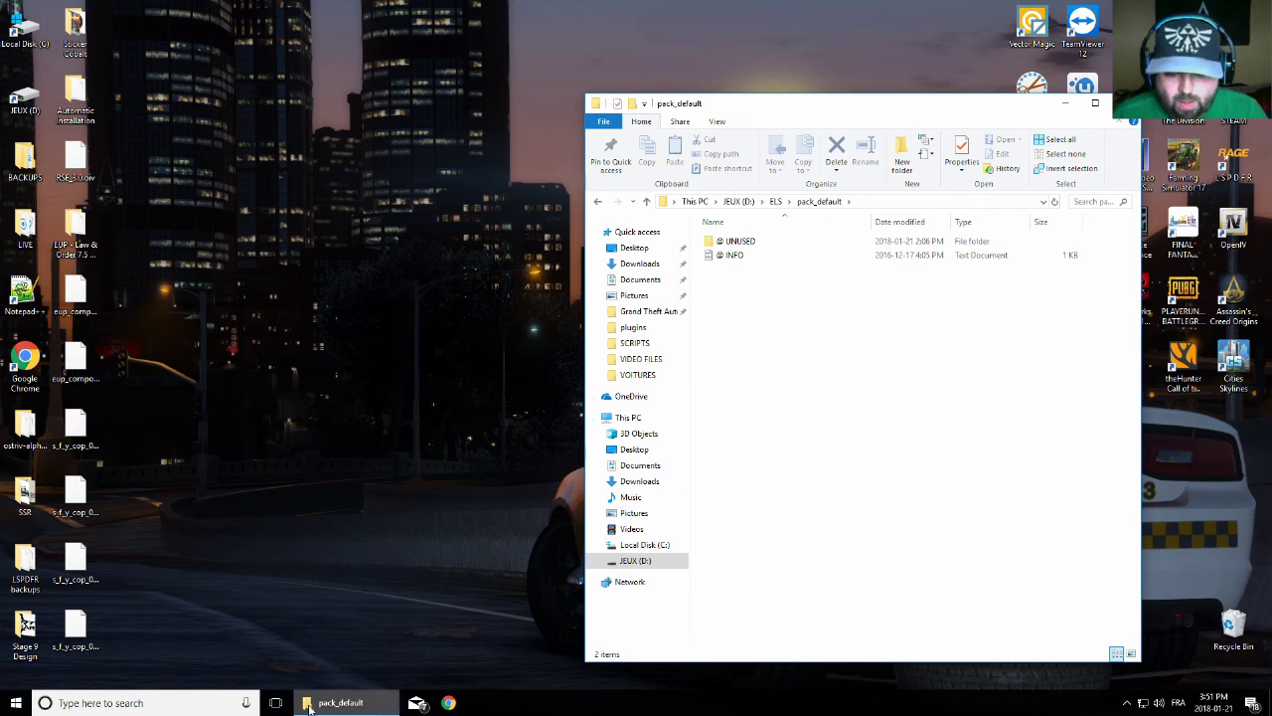
Open Downloads\VOITURES in a separate File Explorer window and open the BCSO_Vehicle_Pack_2.0 archive in WinRAR
right_click(639, 481)
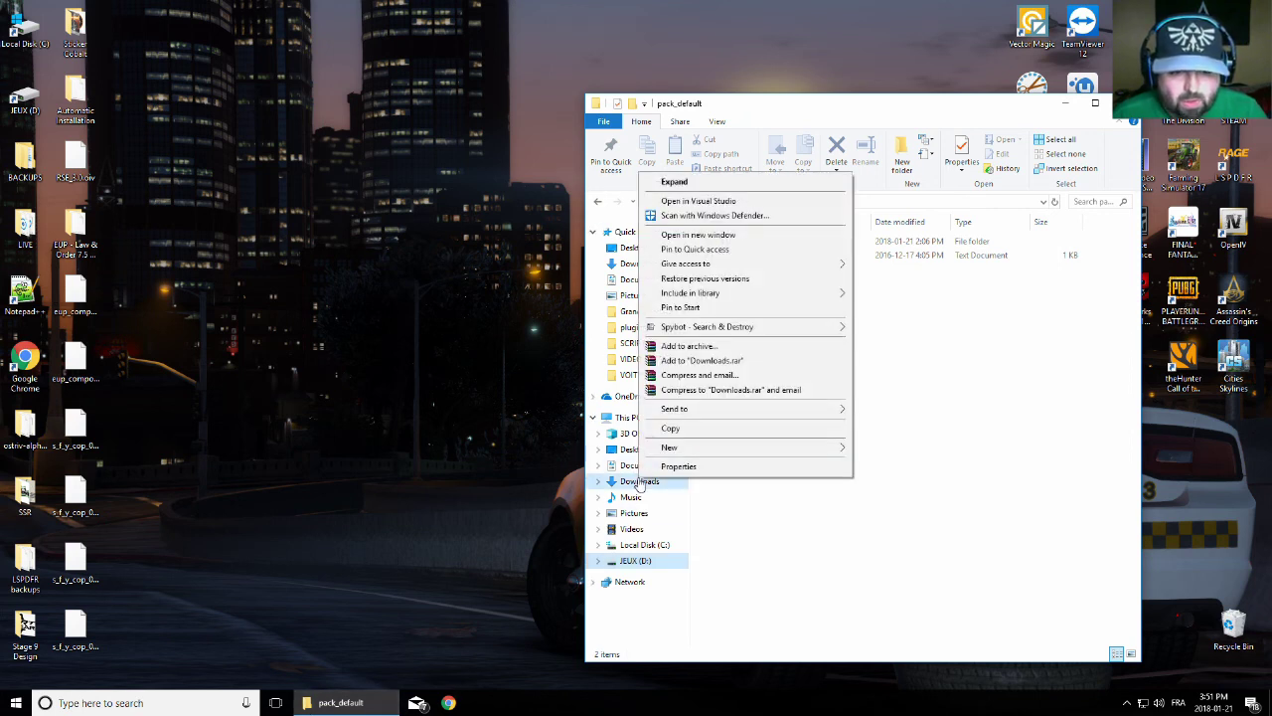
left_click(696, 235)
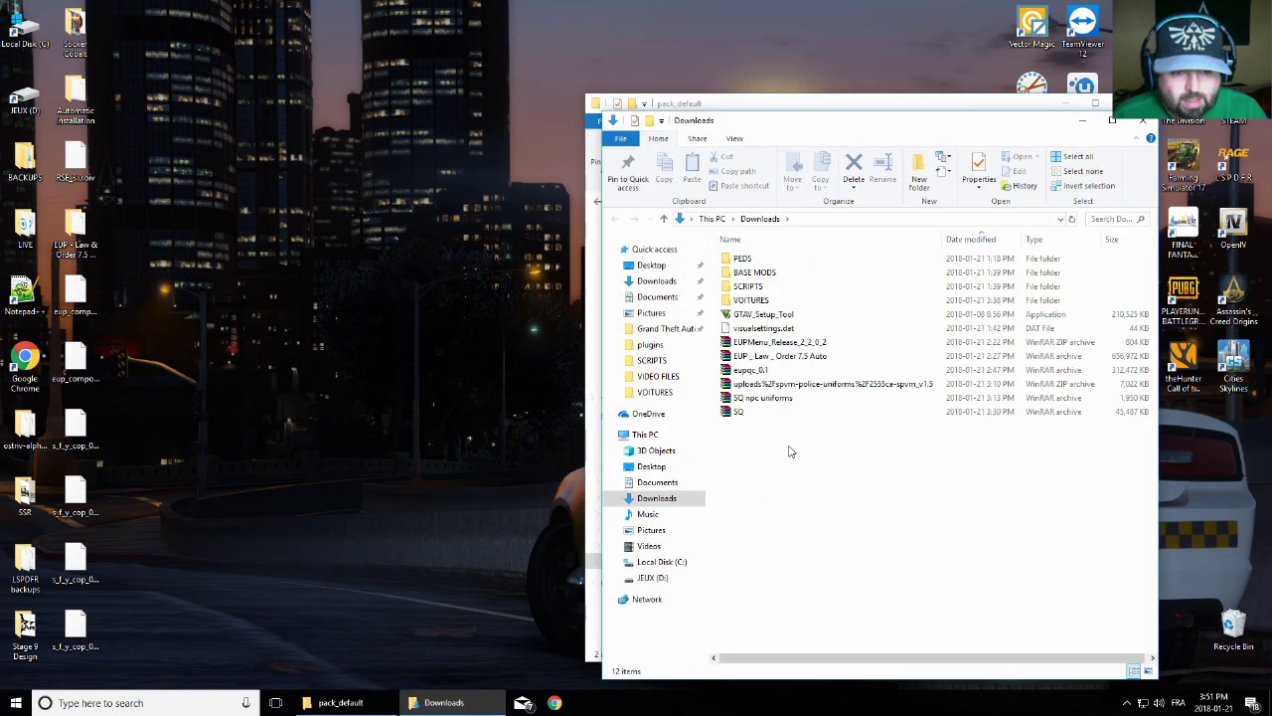
double_click(762, 302)
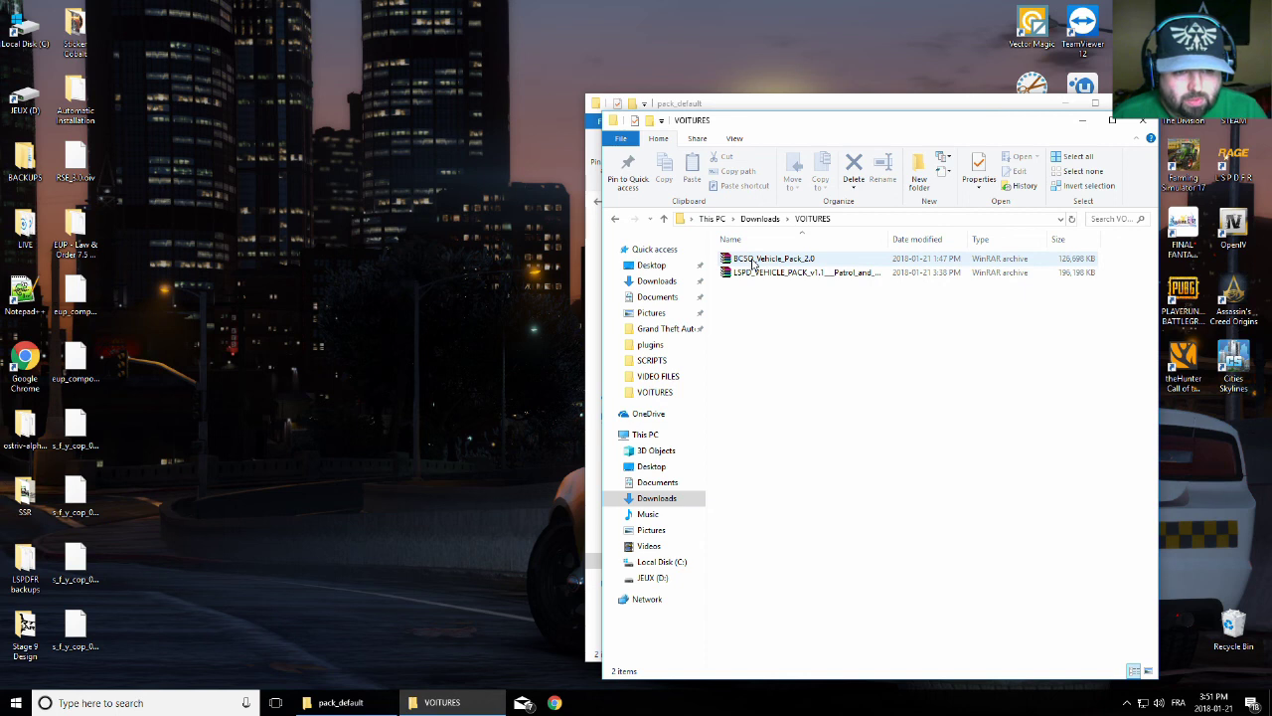
double_click(756, 261)
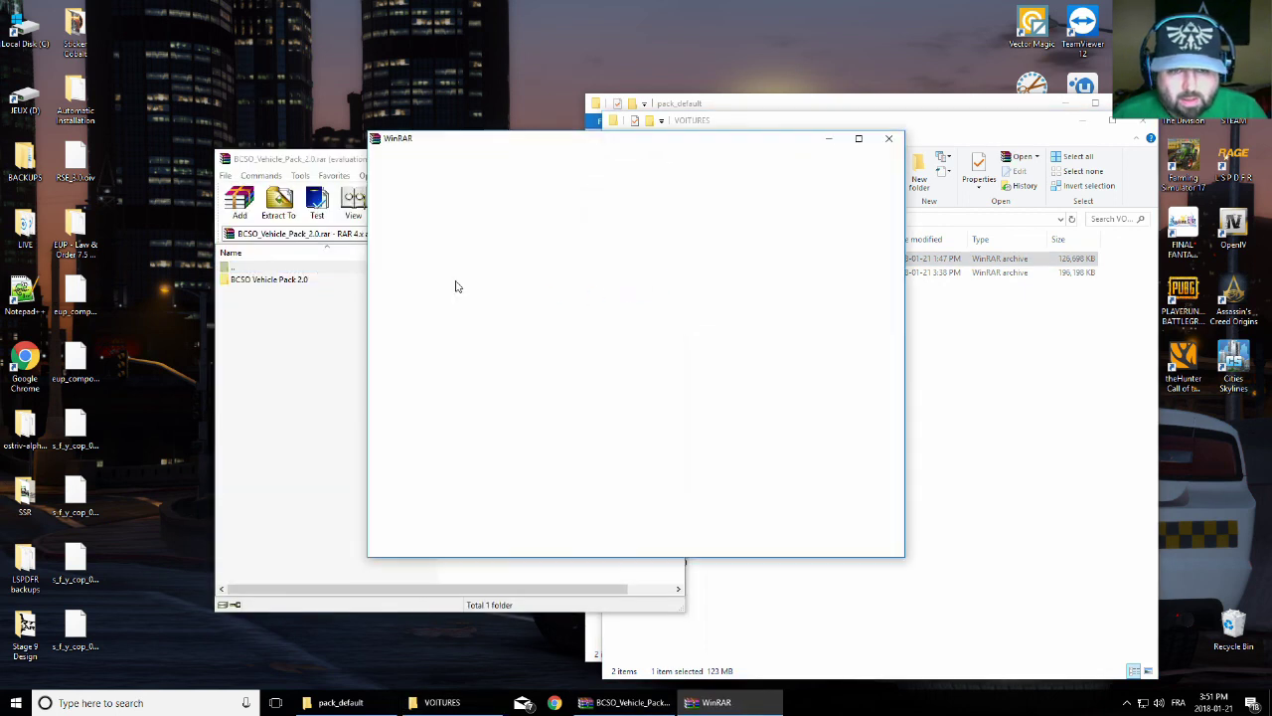
left_click(490, 330)
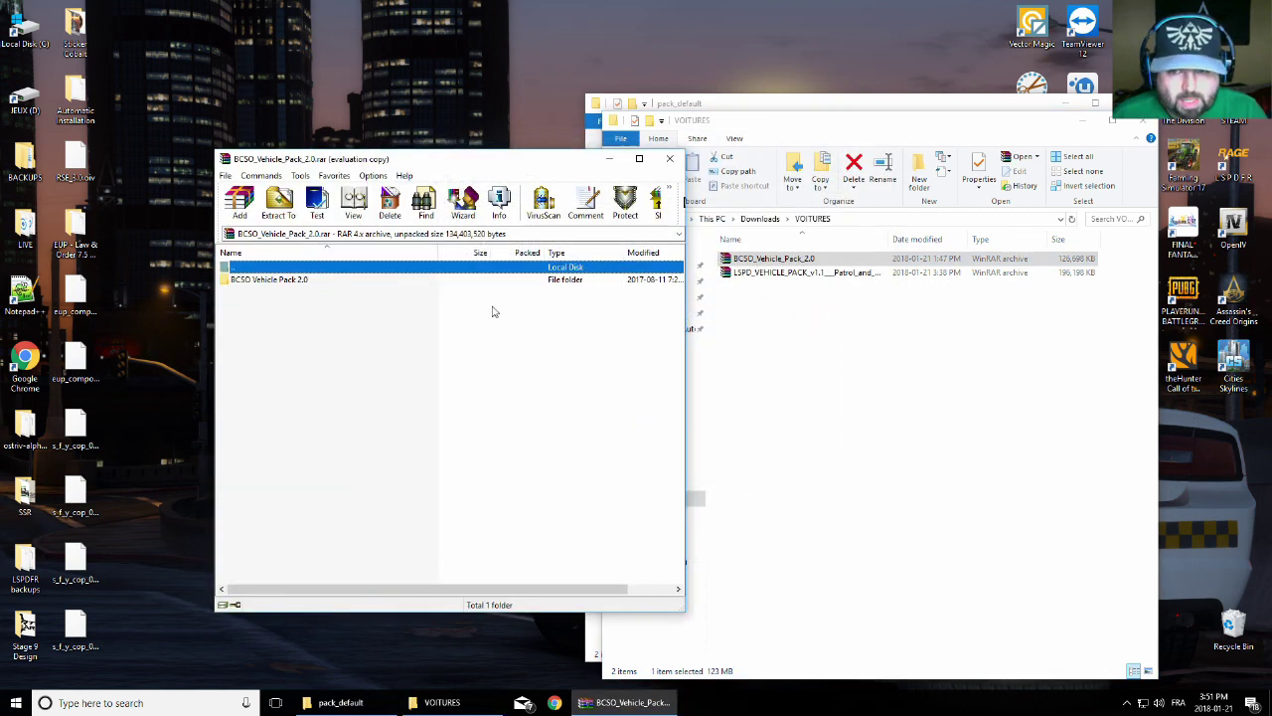
Browse the archive's BCSO Vehicle Pack 2.0 folder and open its VCFs subfolder
double_click(282, 282)
double_click(264, 282)
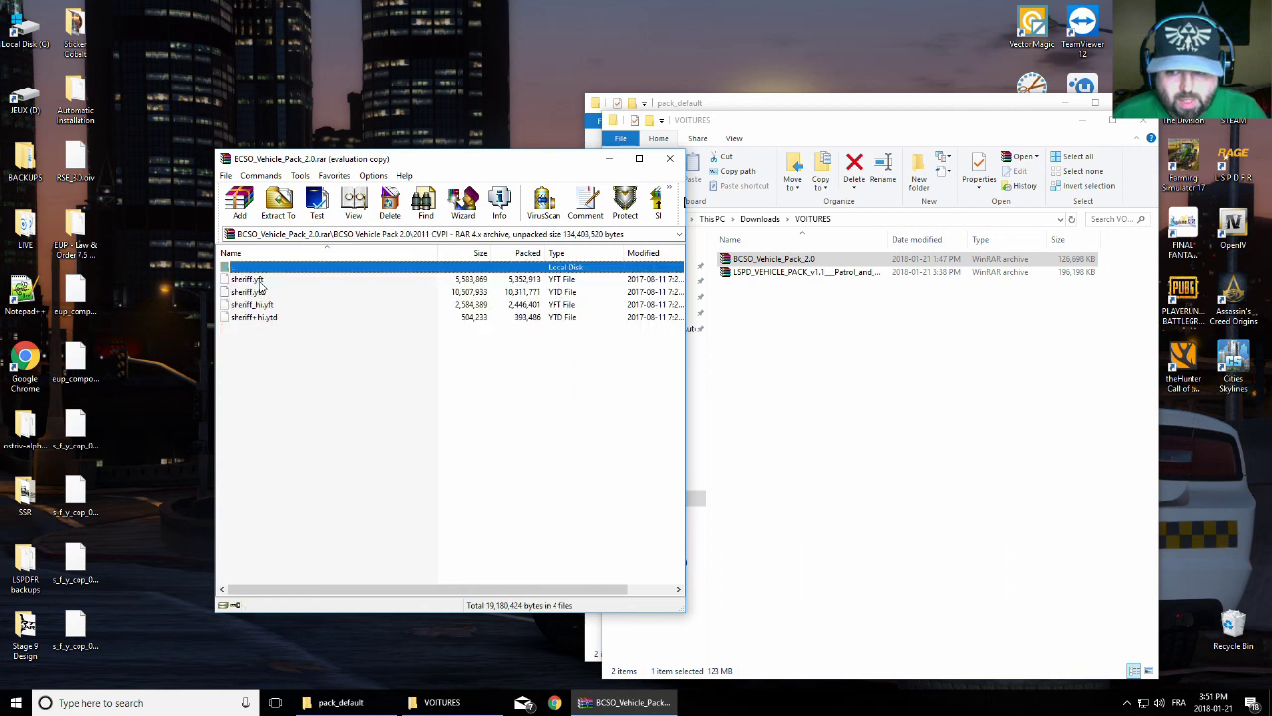
double_click(234, 268)
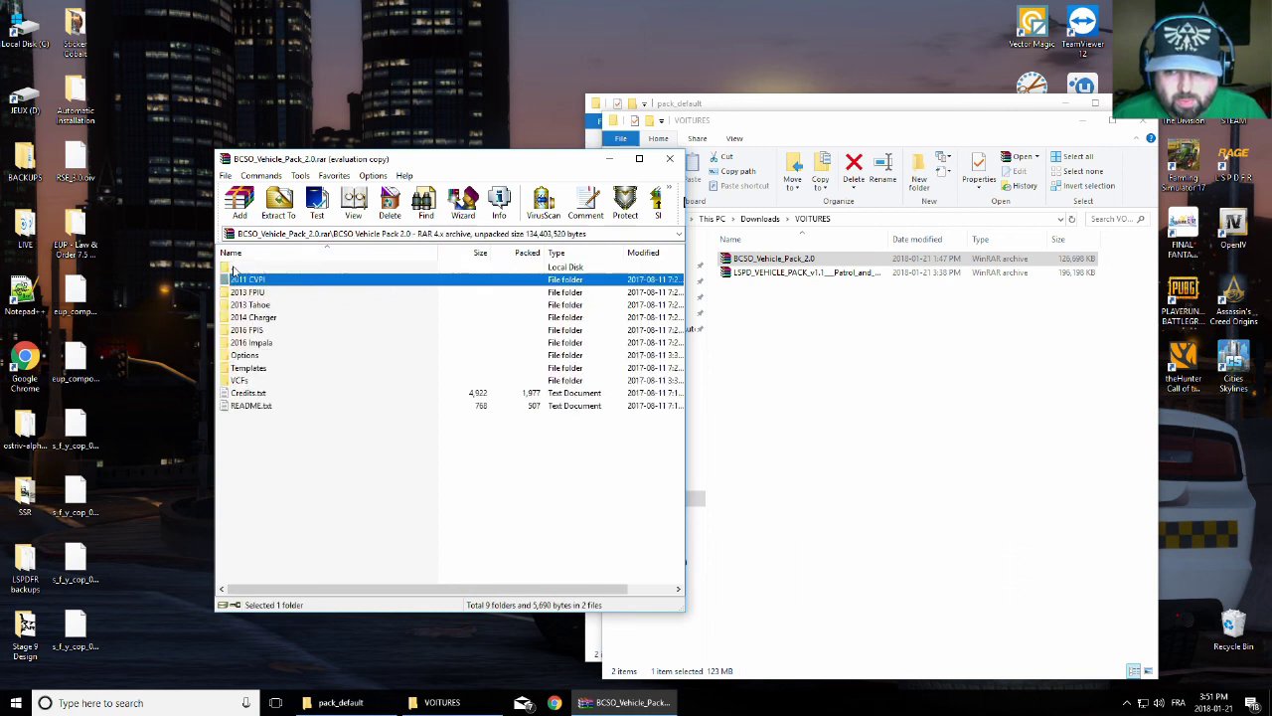
left_click(239, 383)
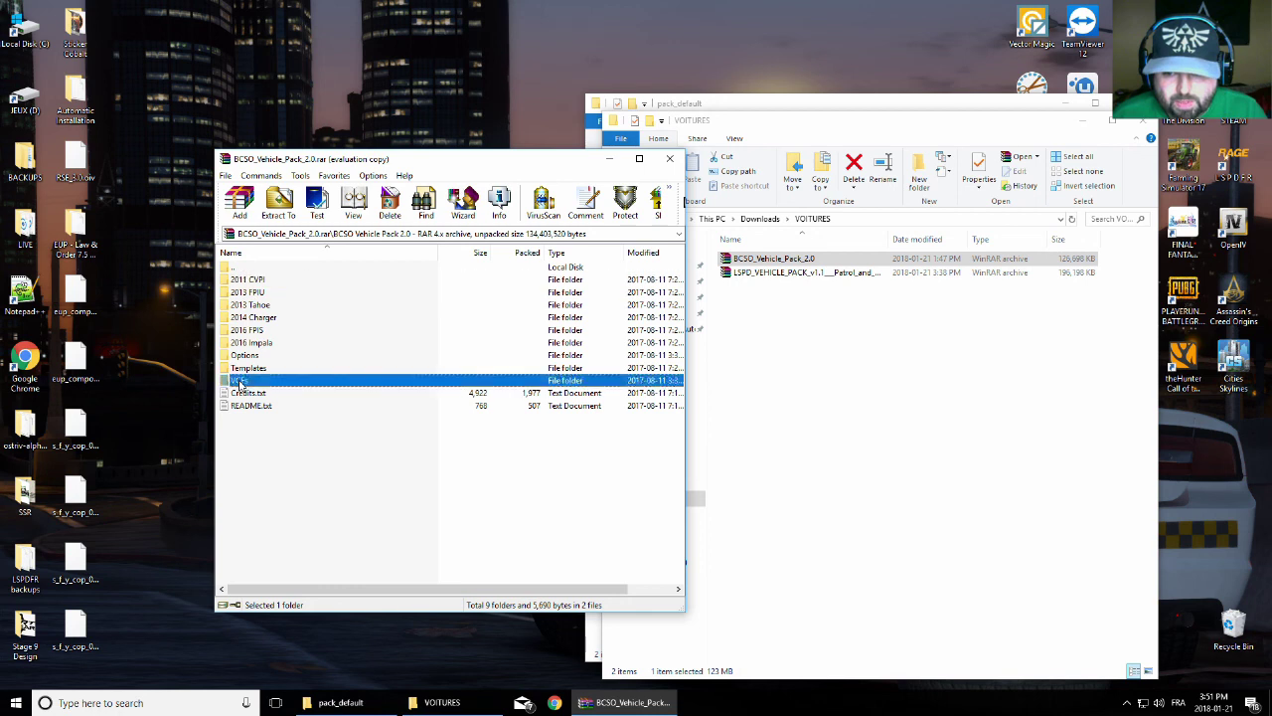
double_click(239, 383)
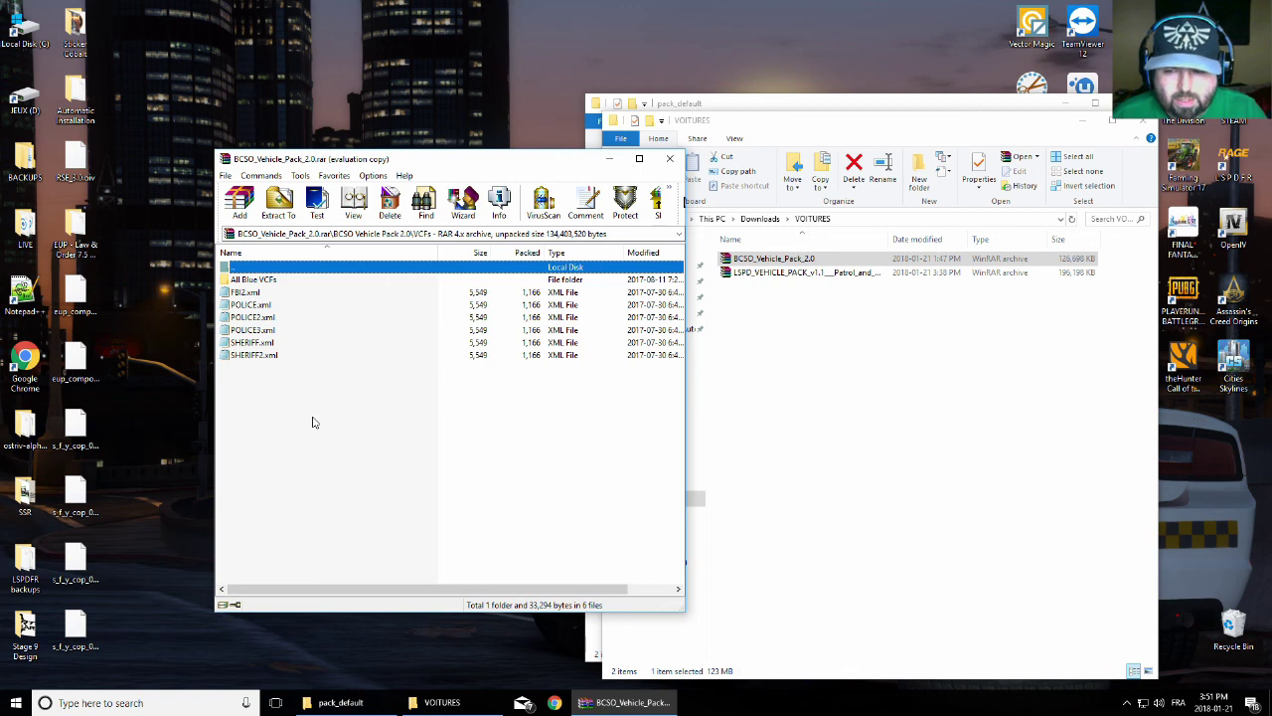
Delete SHERIFF2.xml from the VCFs folder of the BCSO archive
left_click(245, 294)
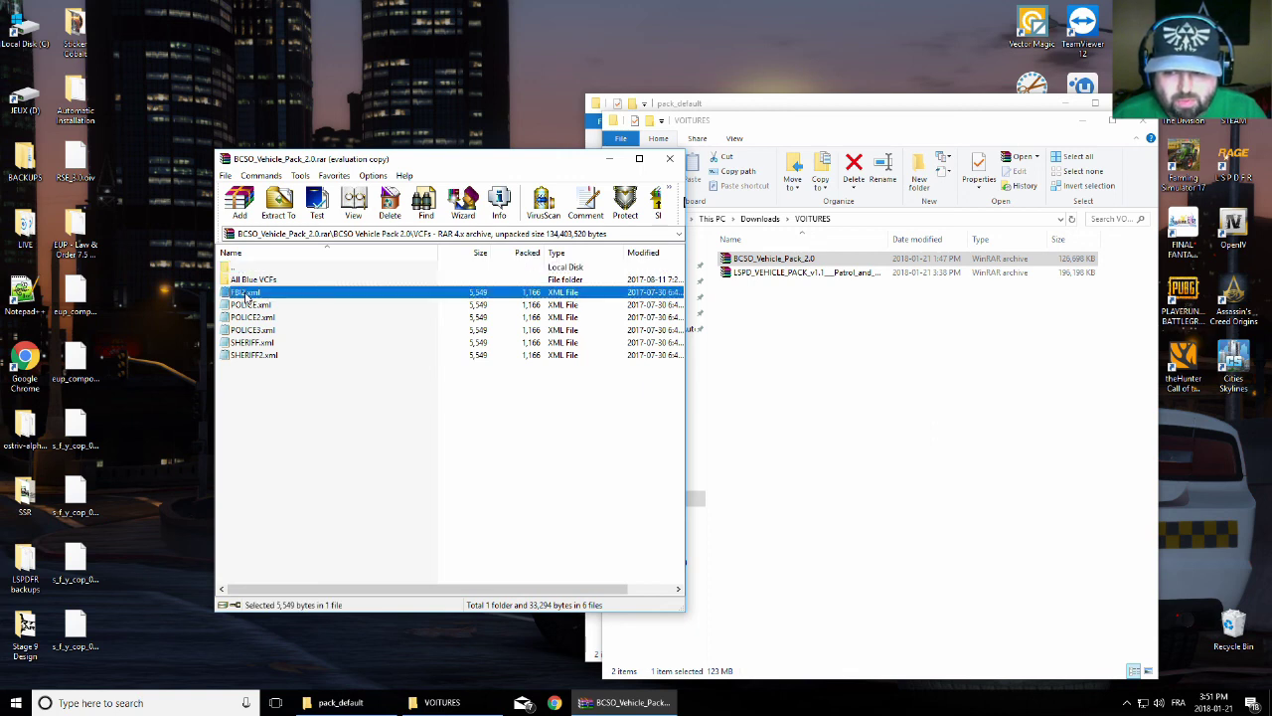
left_click(245, 294)
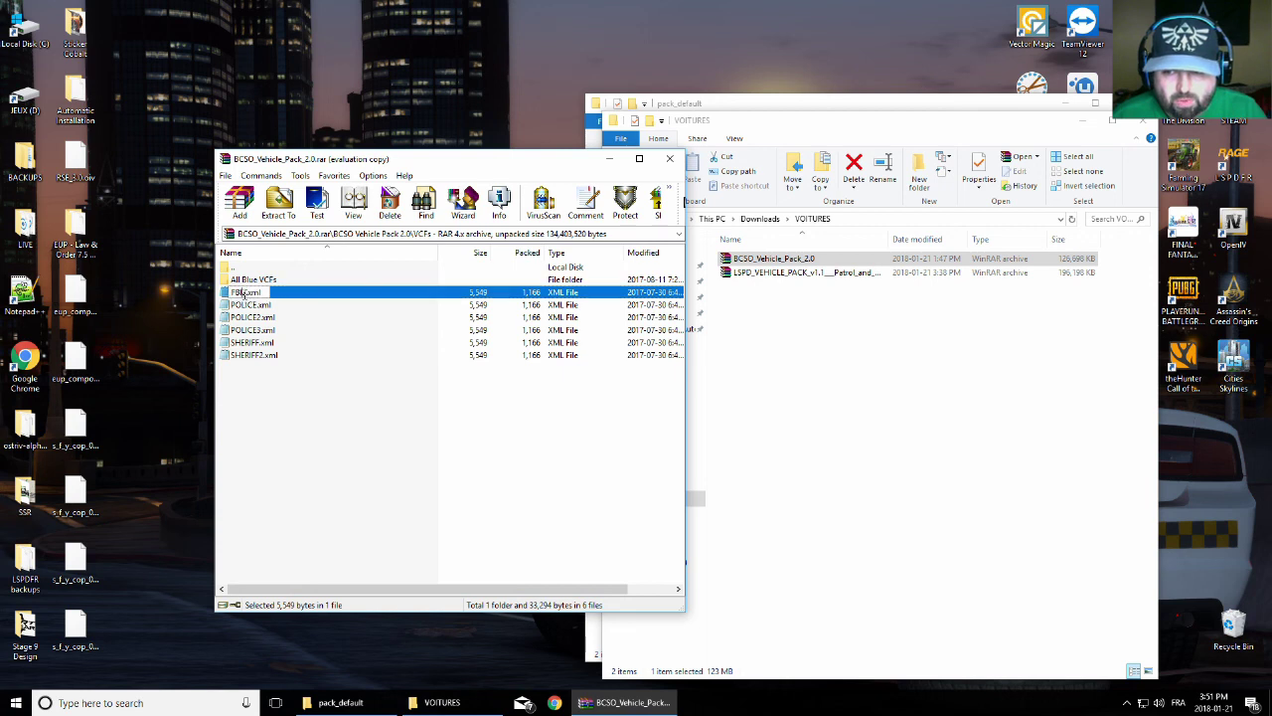
left_click(258, 356)
key("Delete")
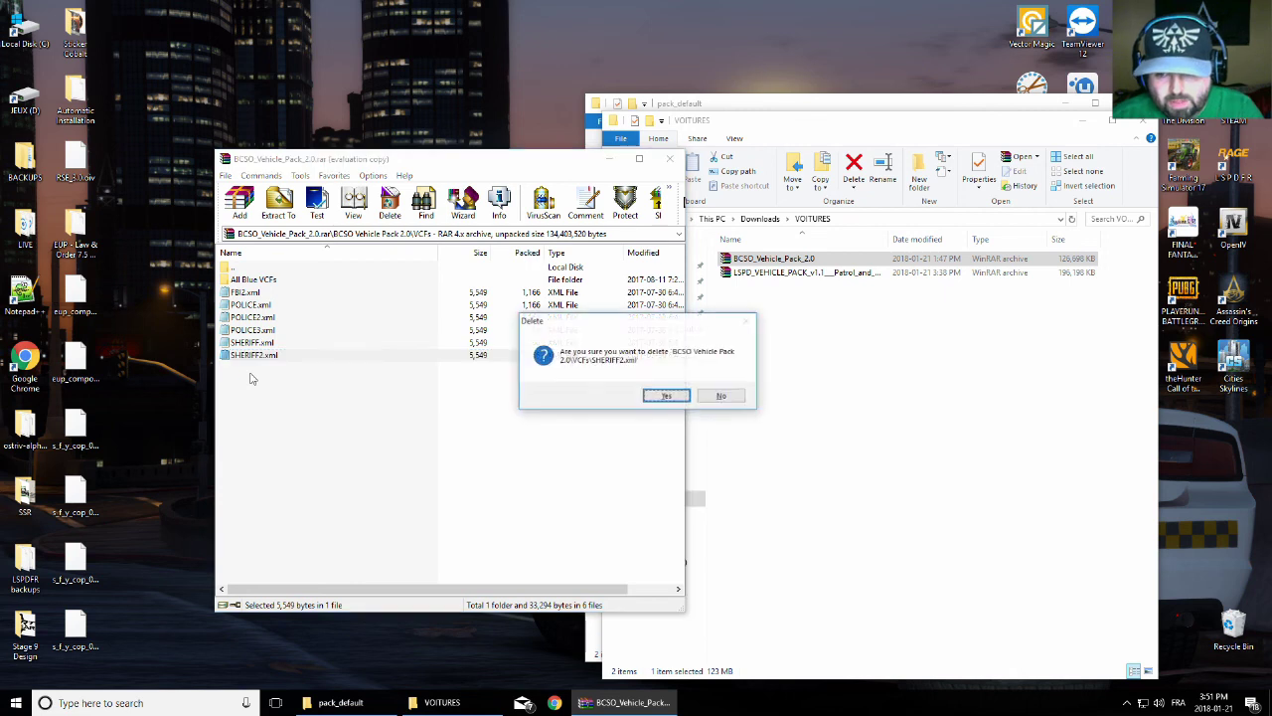
left_click(665, 395)
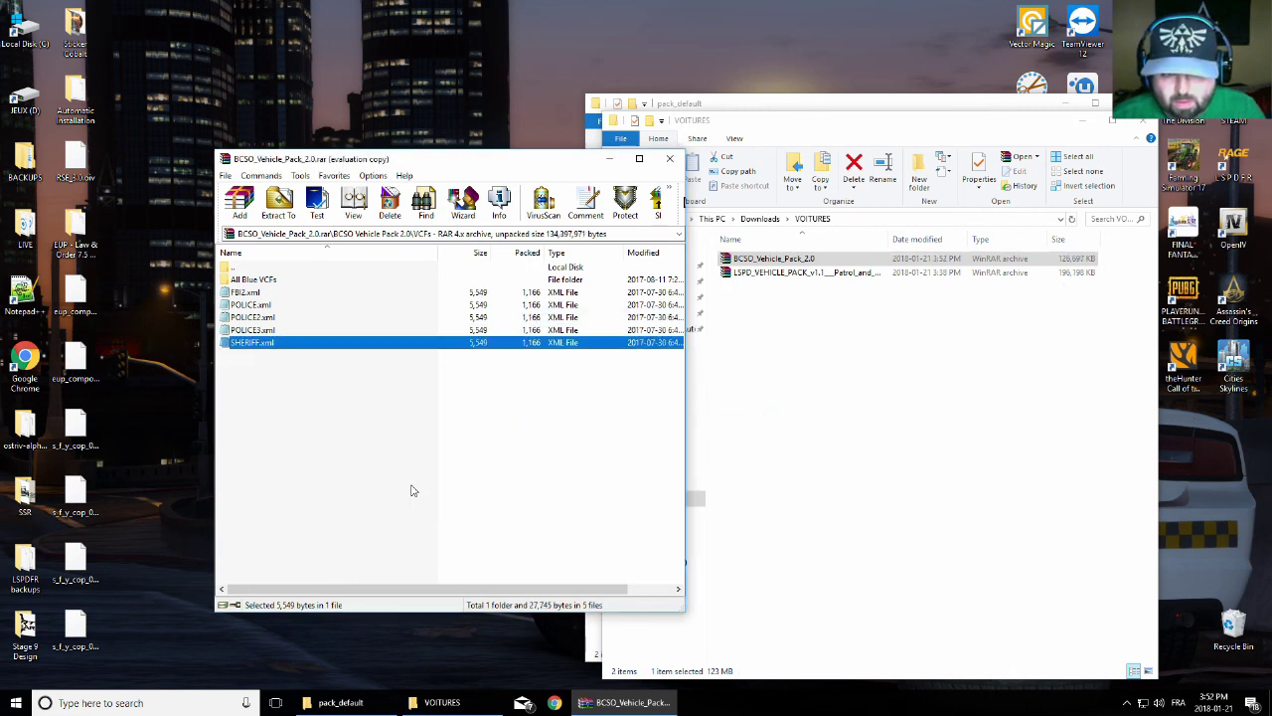
Rename FBI2.xml in the archive's VCFs folder as SHERIFF2.xml
left_click(245, 295)
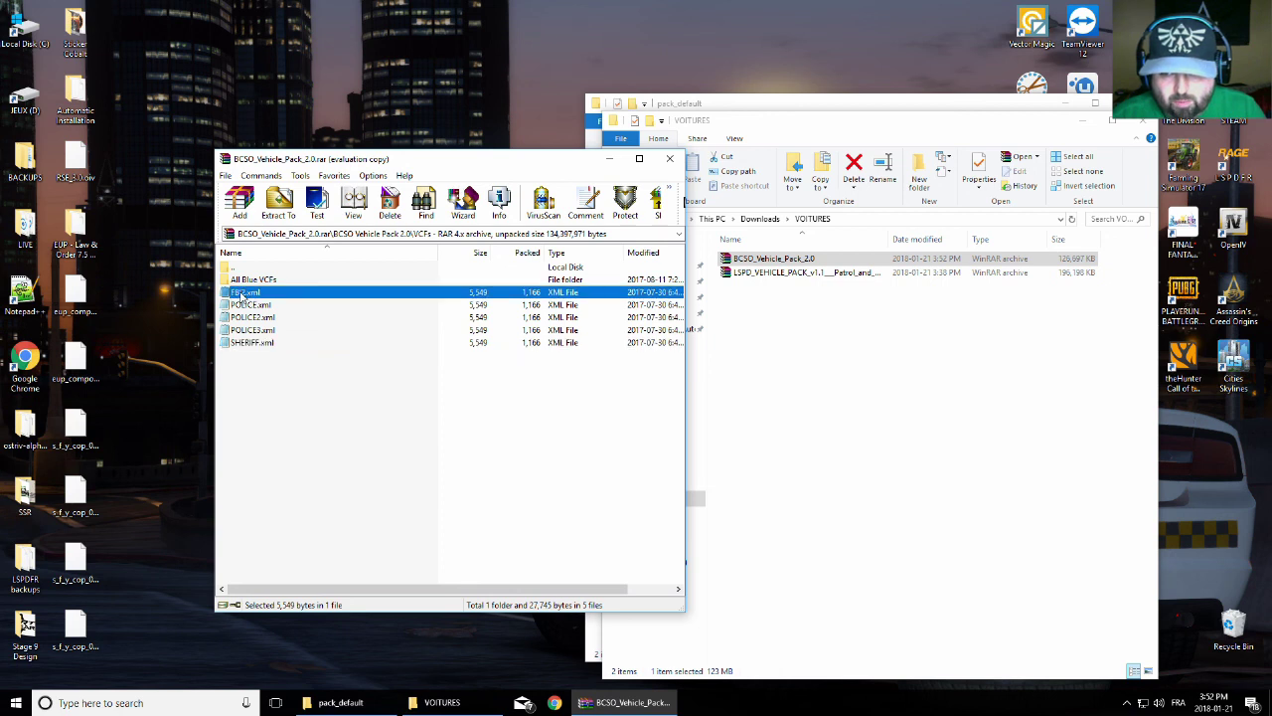
left_click(243, 293)
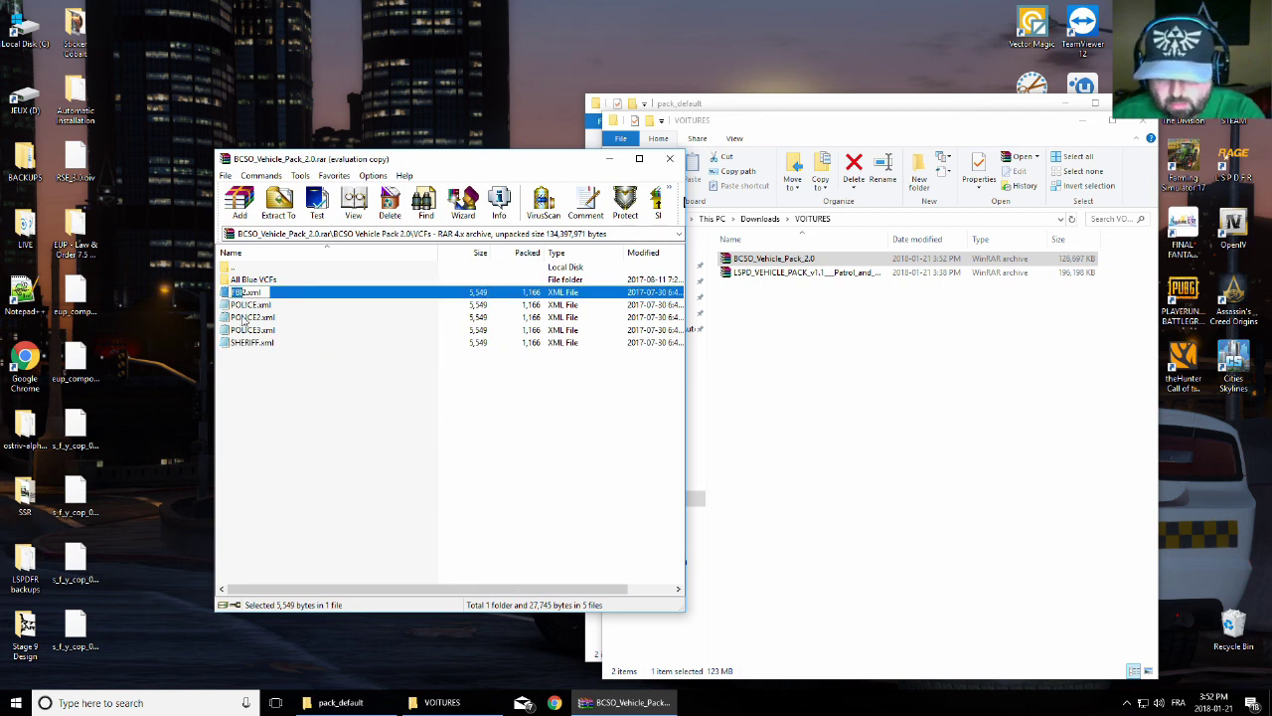
type("SHERIFF2")
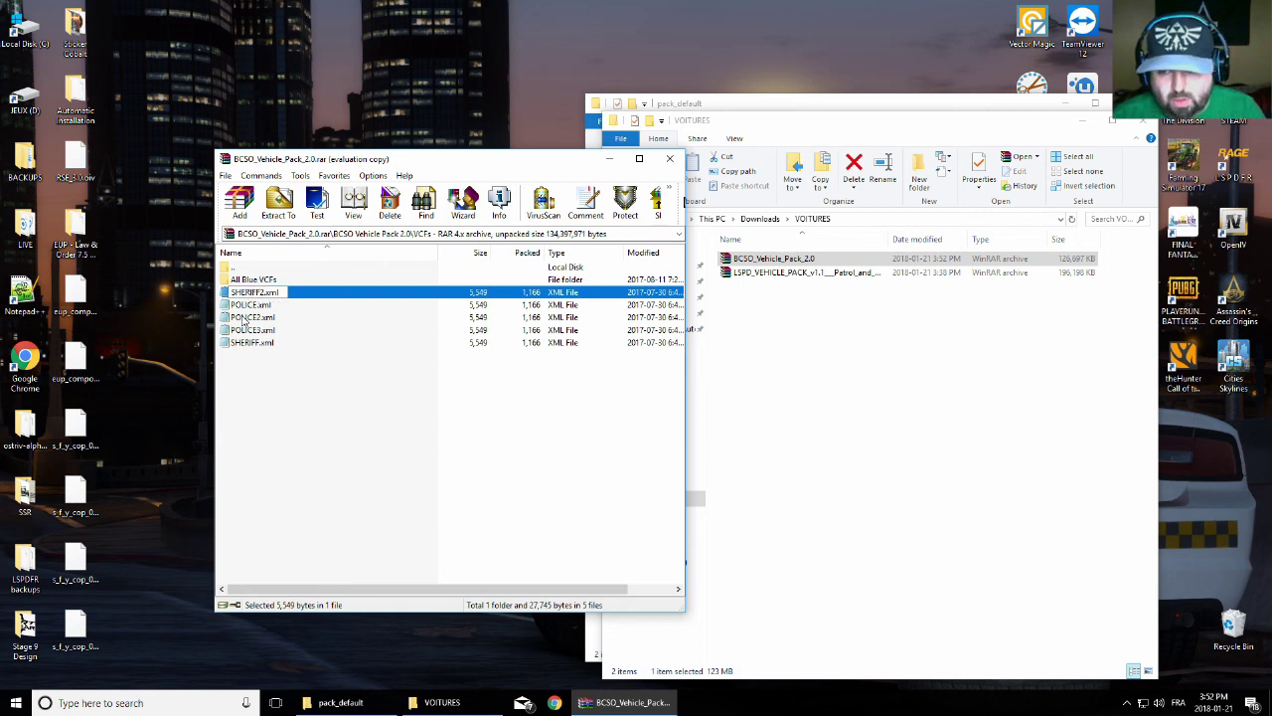
key("Return")
Extract the POLICE, POLICE2, POLICE3, SHERIFF and SHERIFF2 XML files from the archive into the ELS pack_default folder
left_click_drag(261, 376, 286, 338)
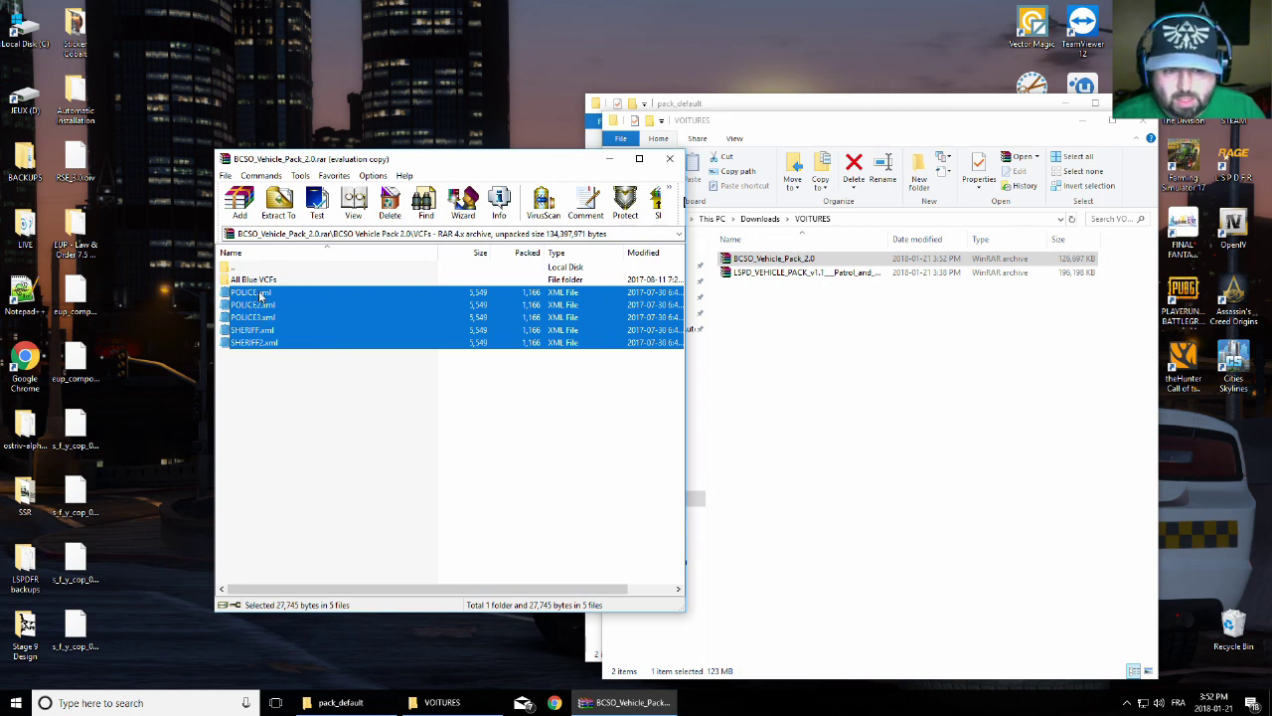
left_click(731, 105)
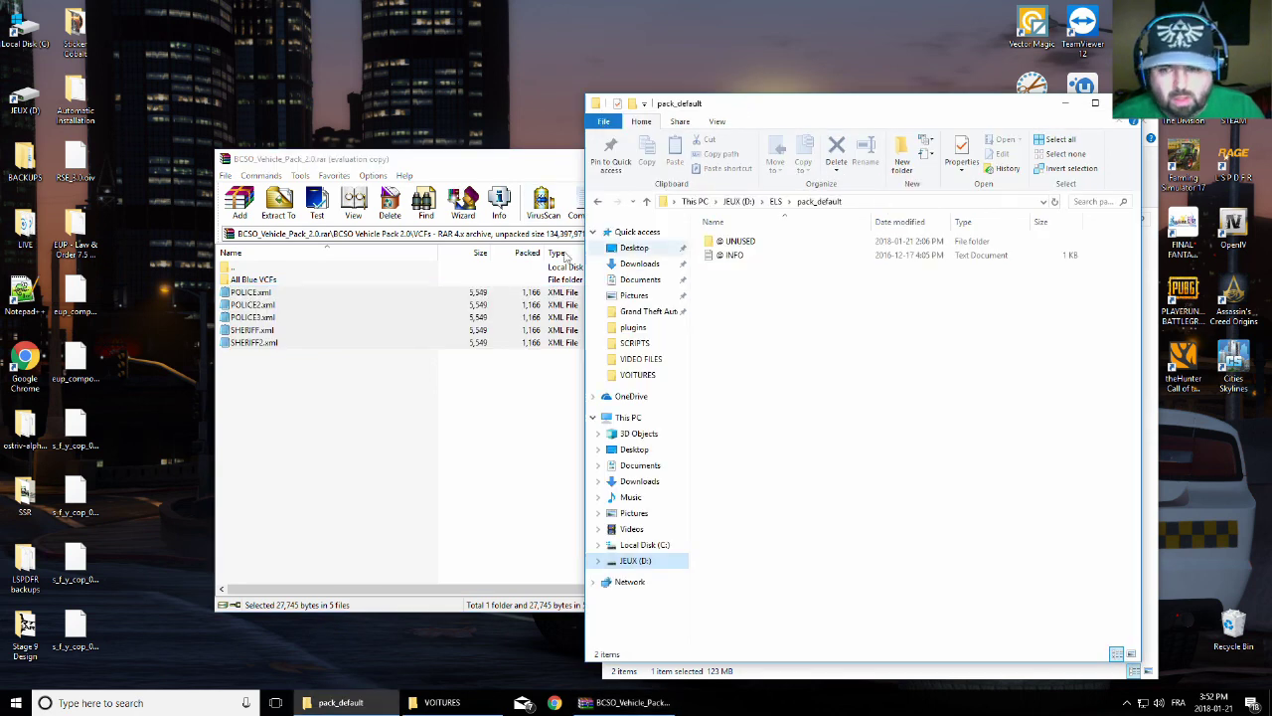
left_click_drag(234, 297, 815, 397)
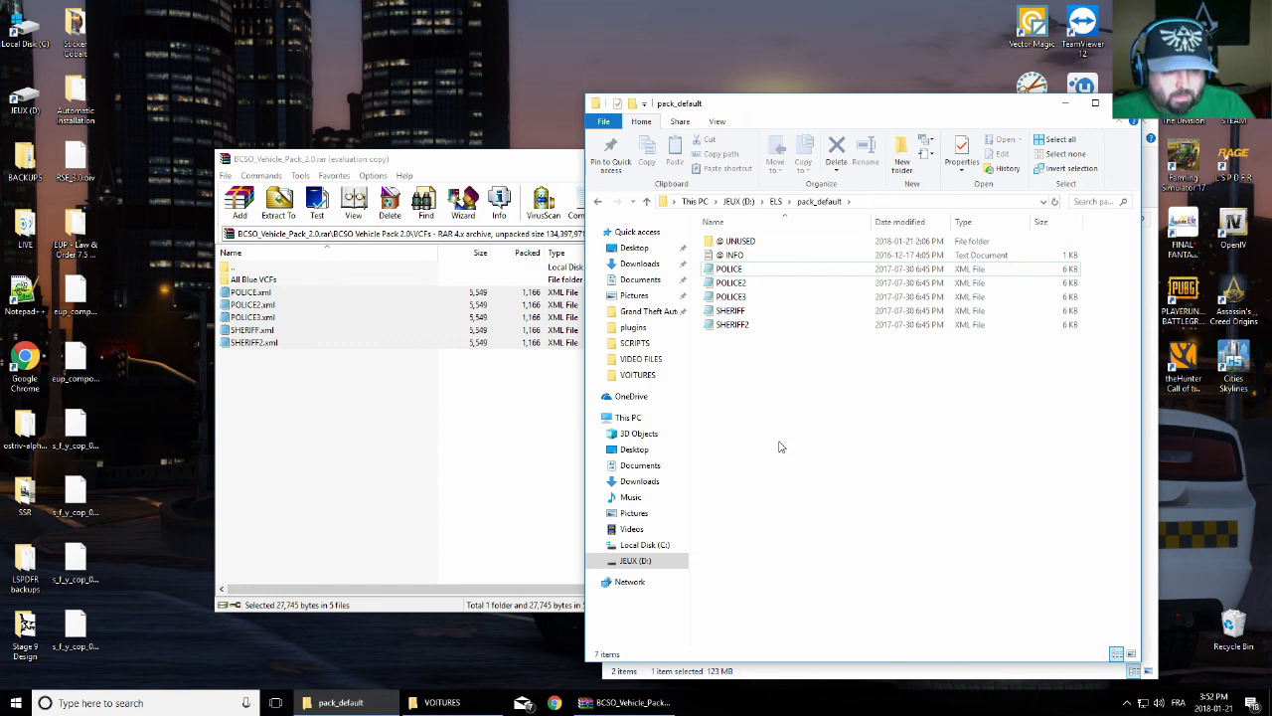
Open the POLICE file from pack_default and review its INTERFACE, EOVERRIDE and MISC settings, including activation type, button light color and VehicleIsSlicktop
double_click(729, 270)
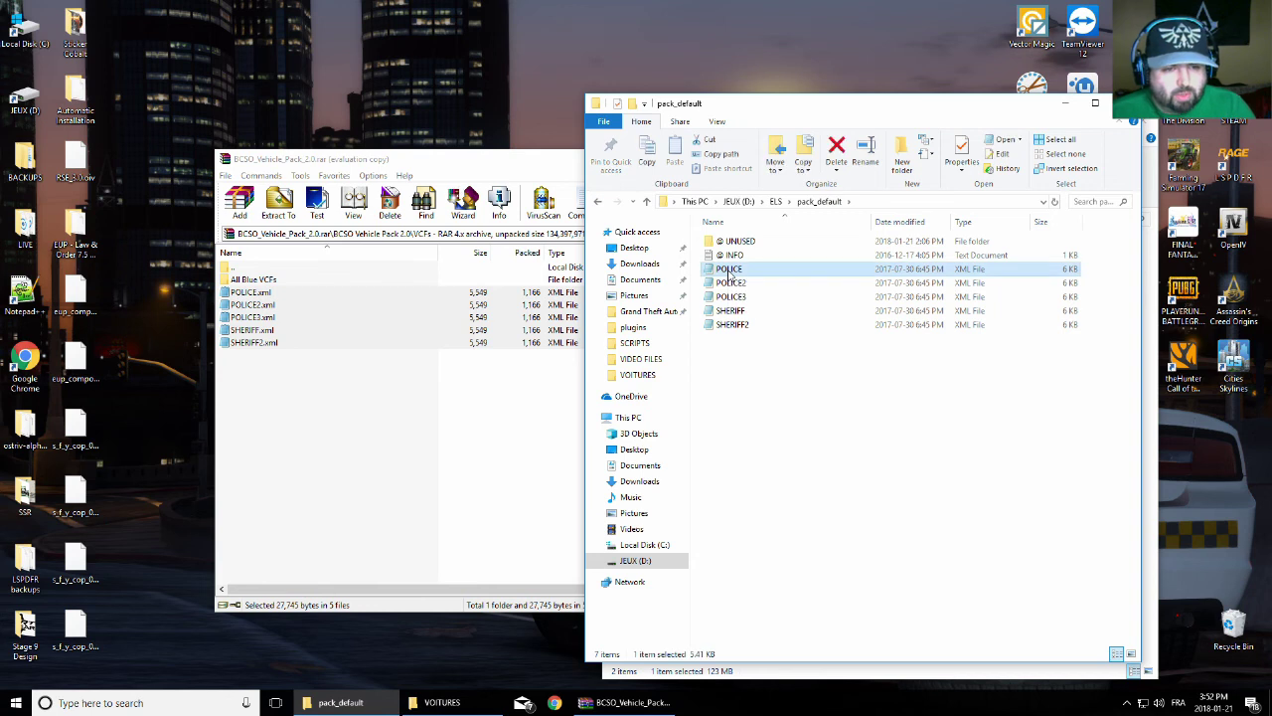
left_click(953, 115)
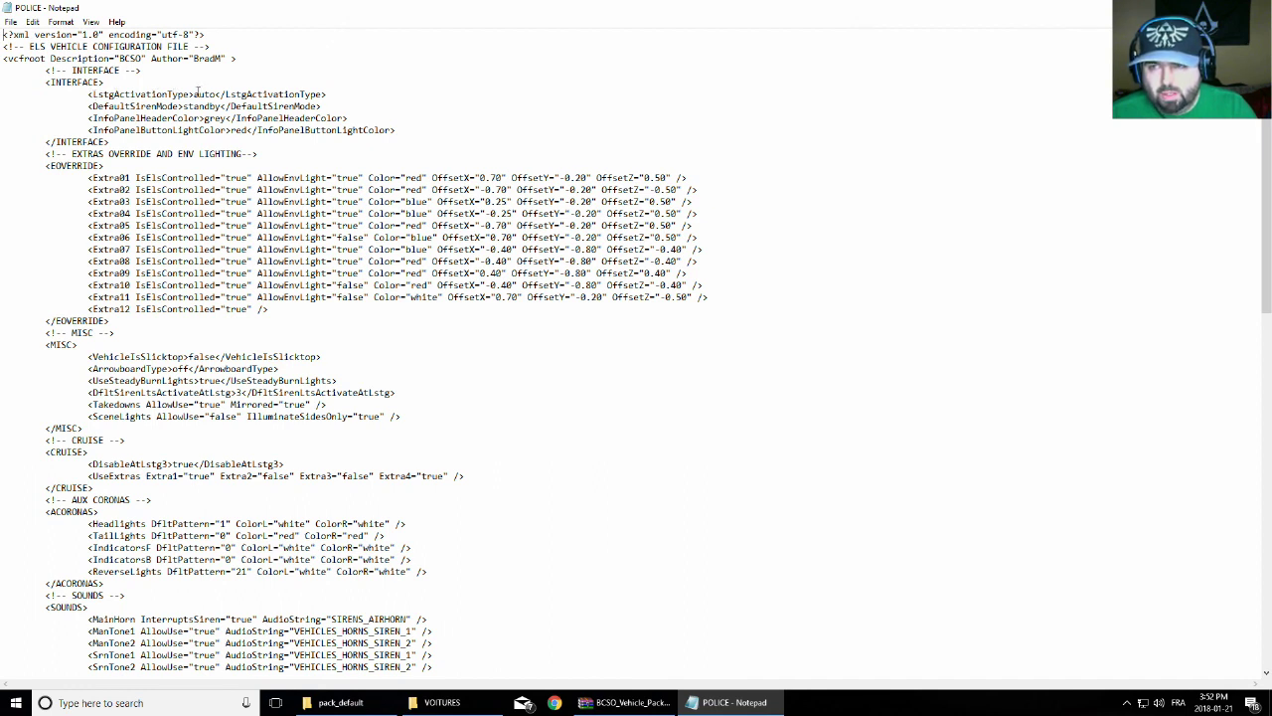
left_click_drag(194, 92, 215, 92)
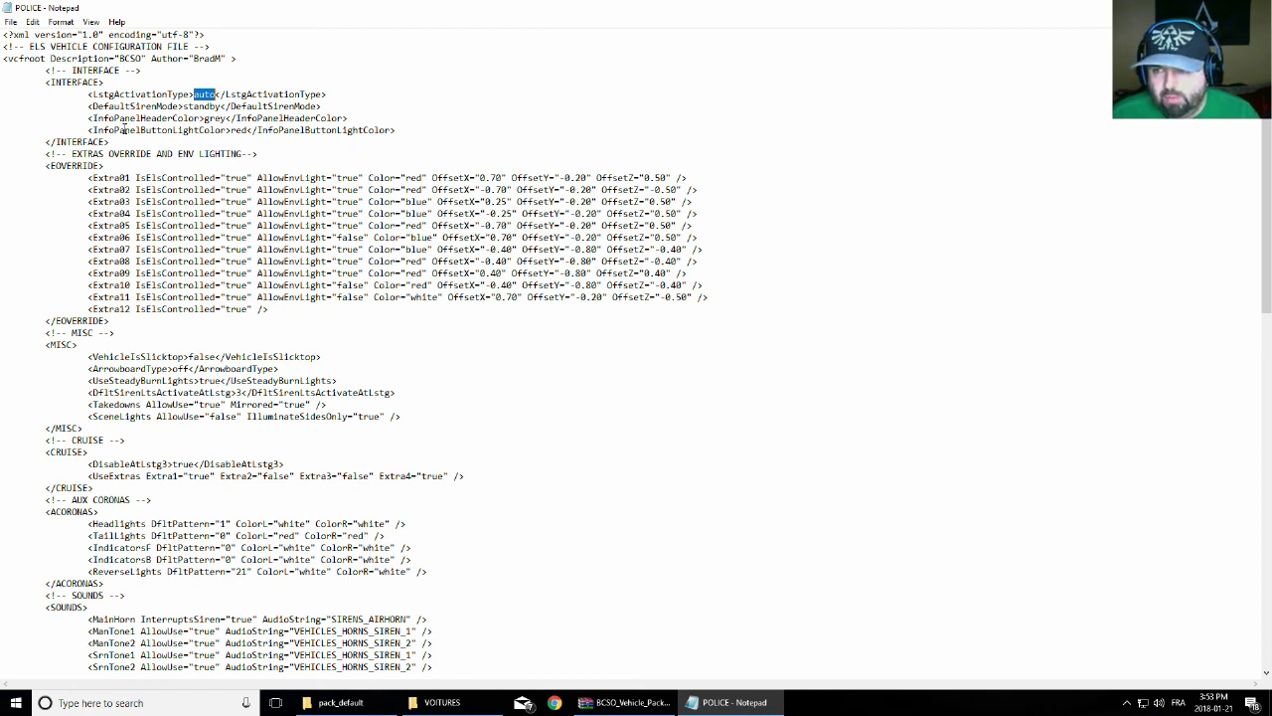
left_click_drag(205, 130, 125, 130)
left_click_drag(231, 131, 248, 131)
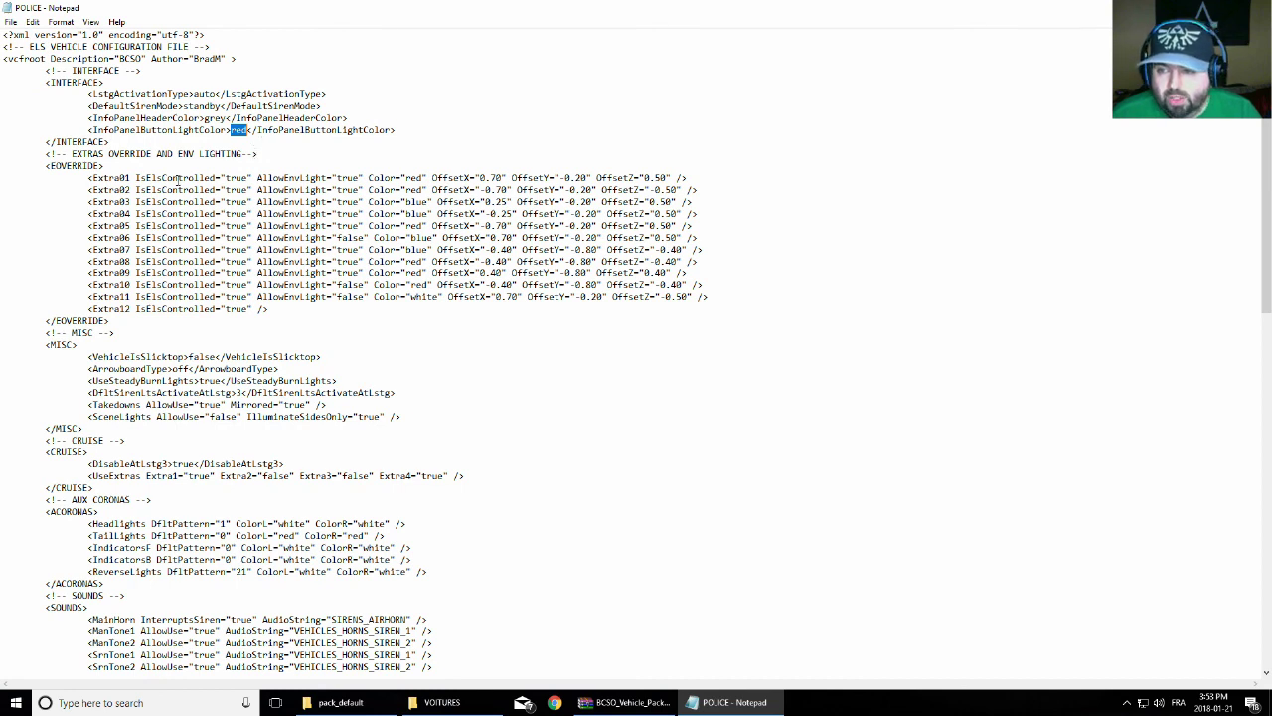
left_click_drag(743, 334, 2, 167)
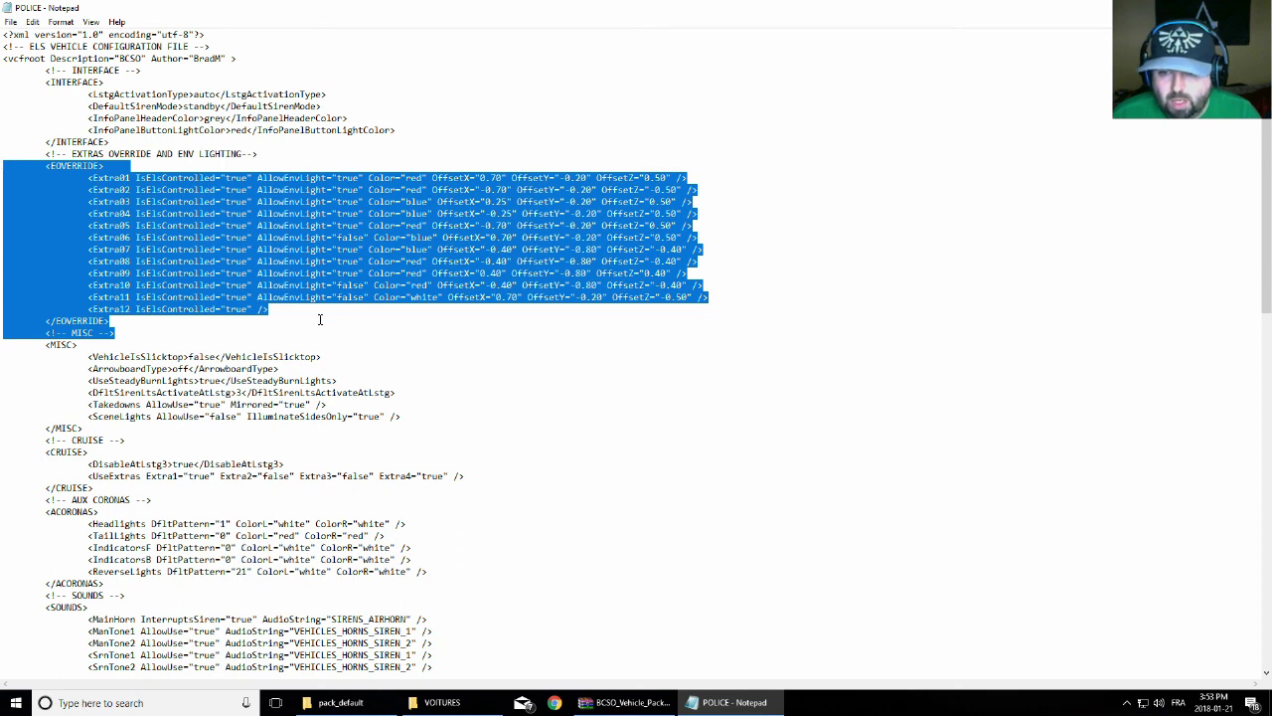
left_click(517, 345)
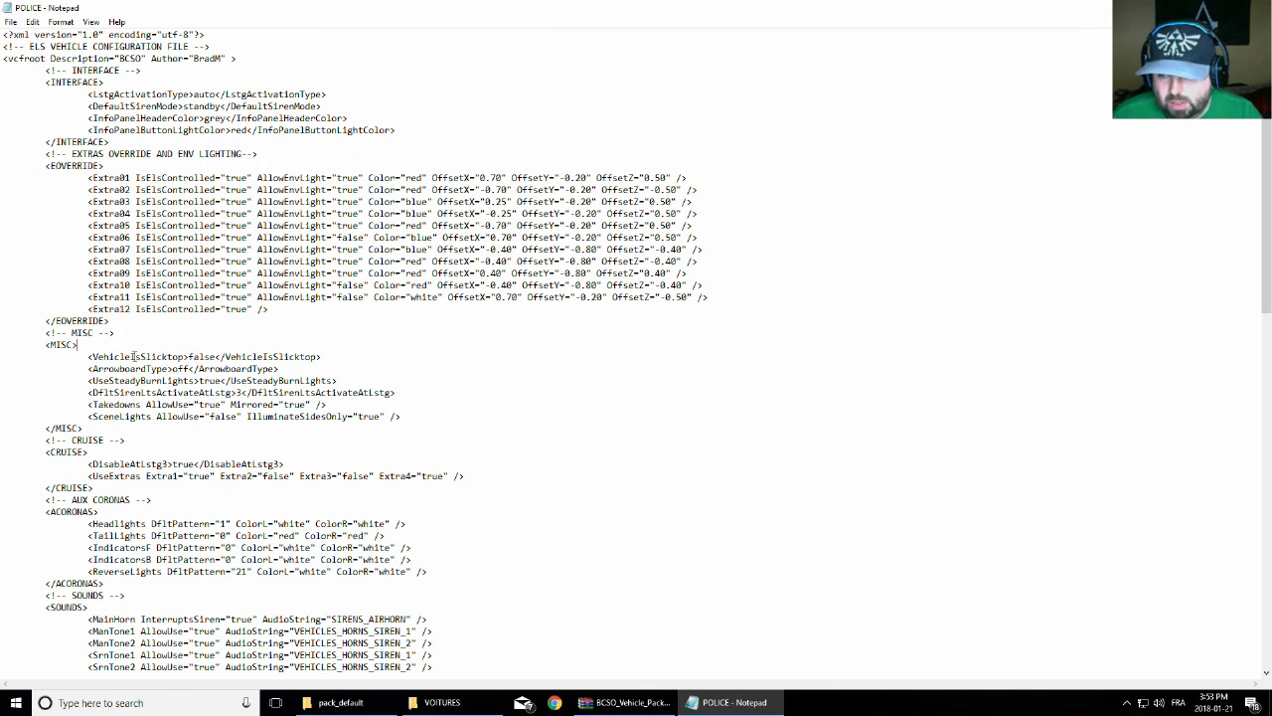
left_click_drag(133, 356, 185, 362)
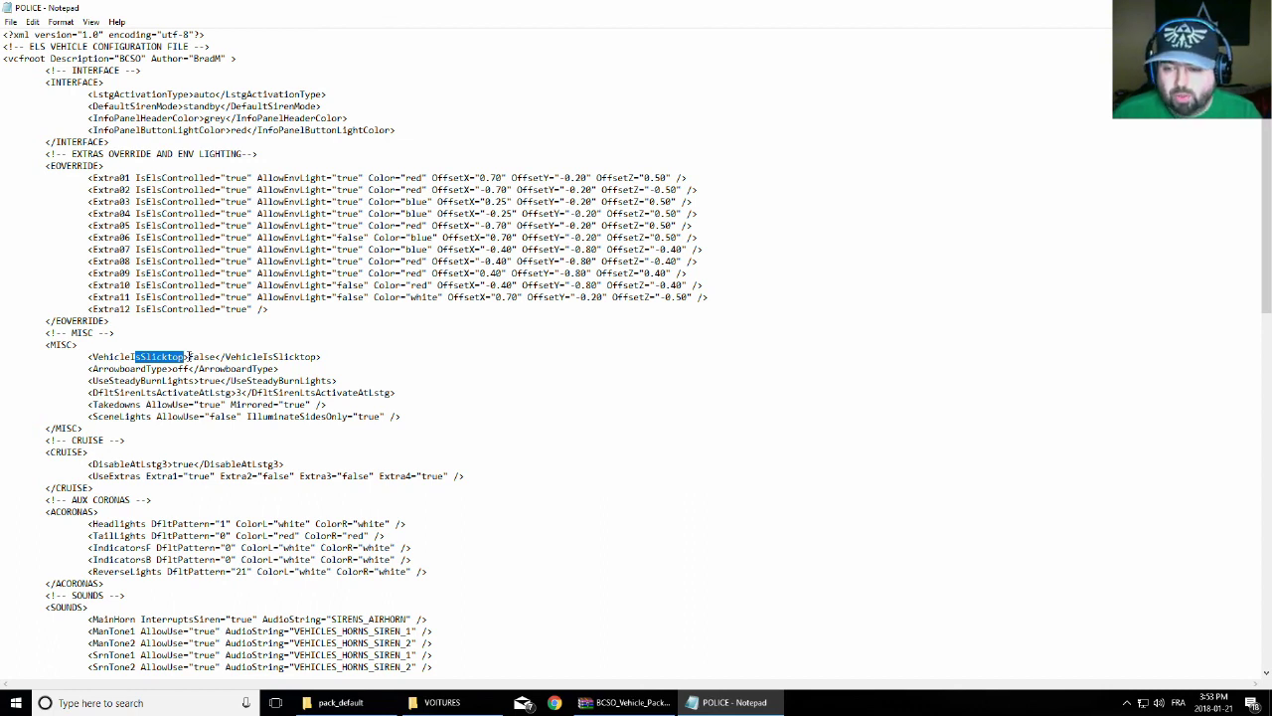
left_click_drag(188, 356, 214, 358)
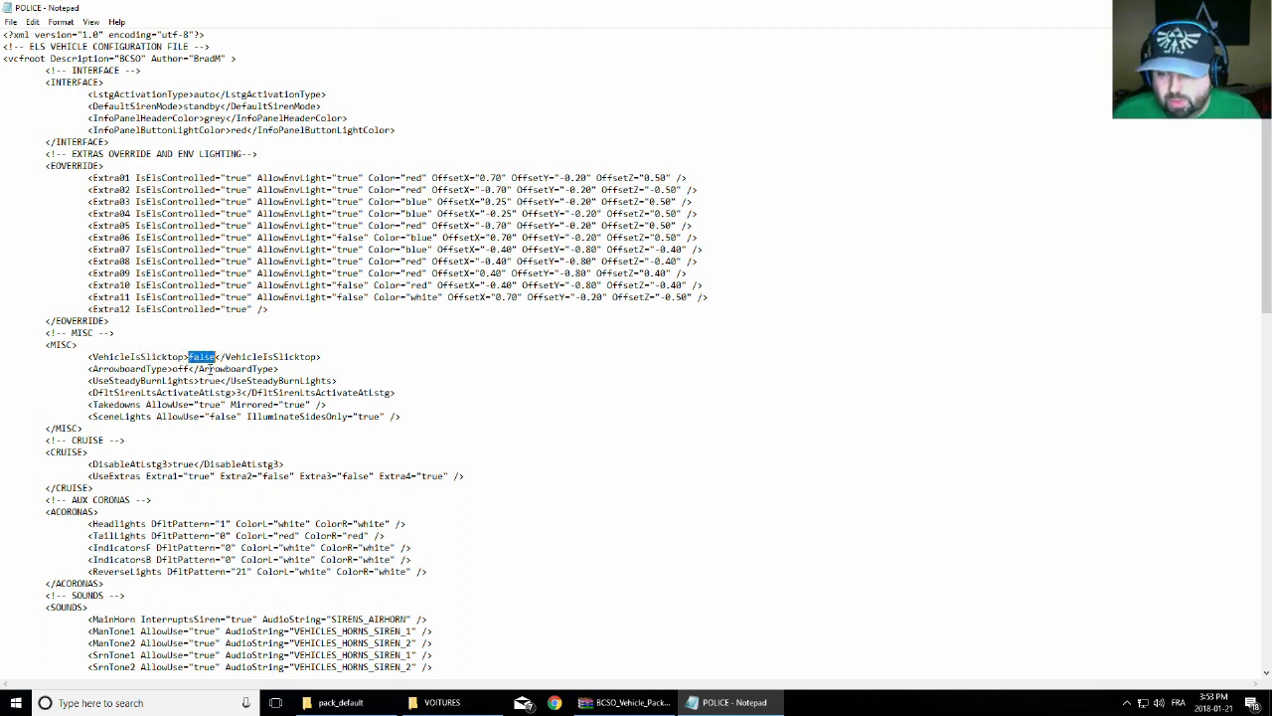
left_click(198, 394)
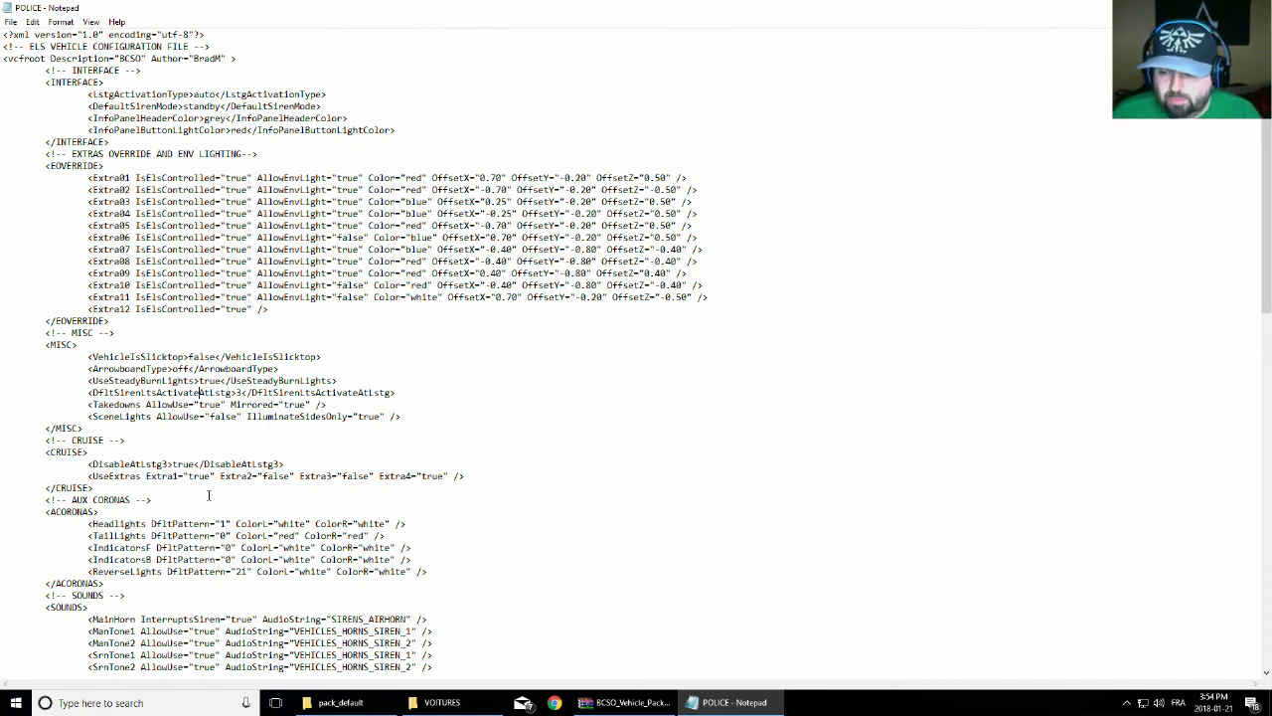
In the ACORONAS section, set the Headlights DfltPattern to 13 and the TailLights DfltPattern to 14
scroll(209, 495, "down", 1)
left_click_drag(53, 477, 405, 489)
left_click(214, 490)
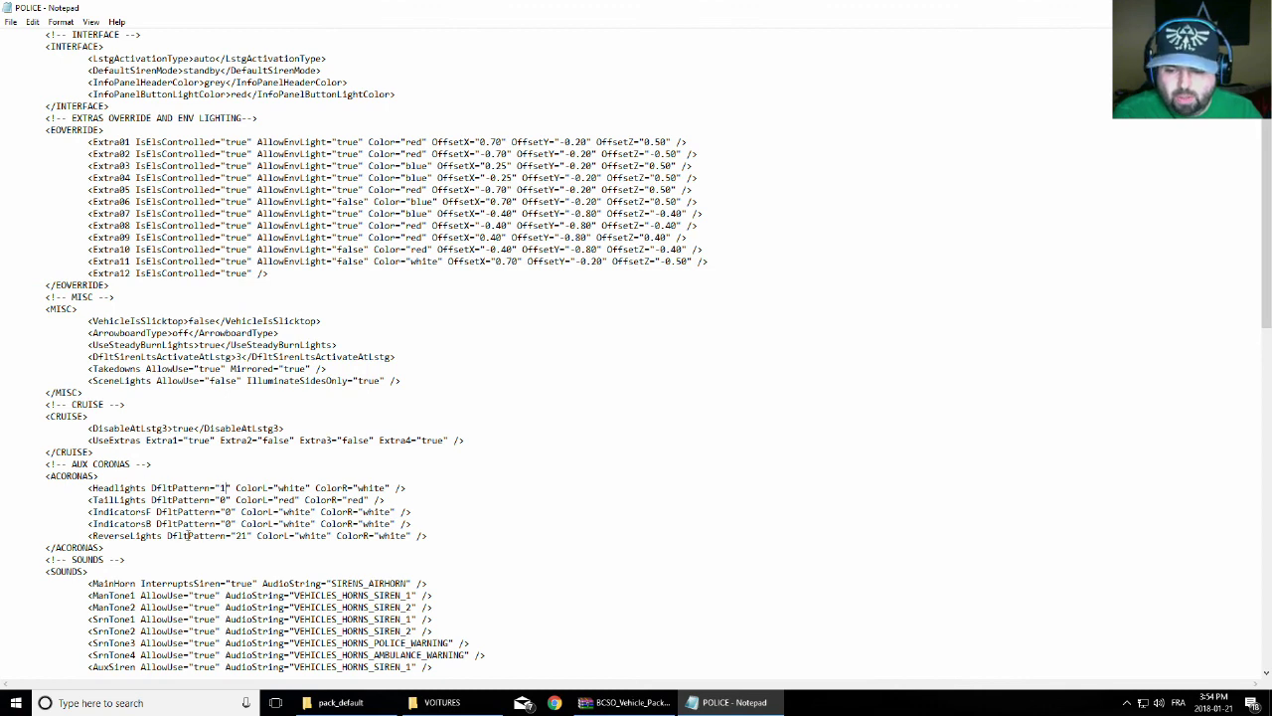
double_click(224, 487)
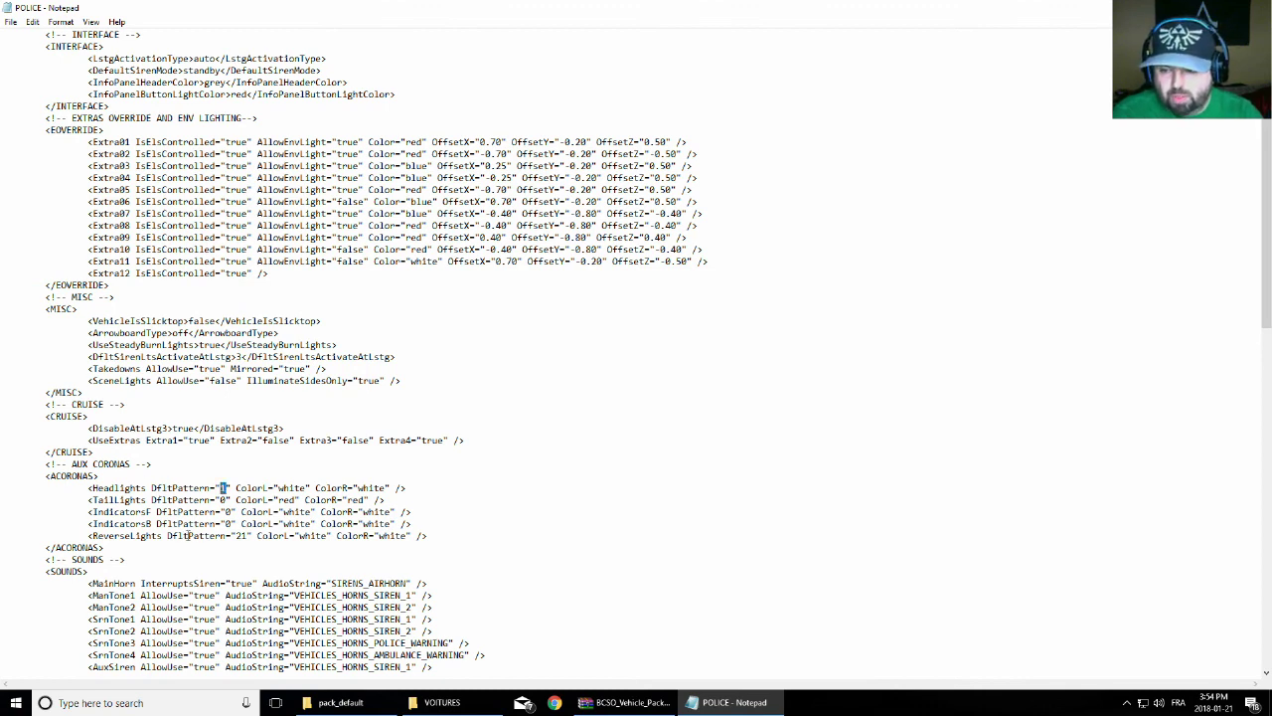
type("13")
key("Down")
key("Left")
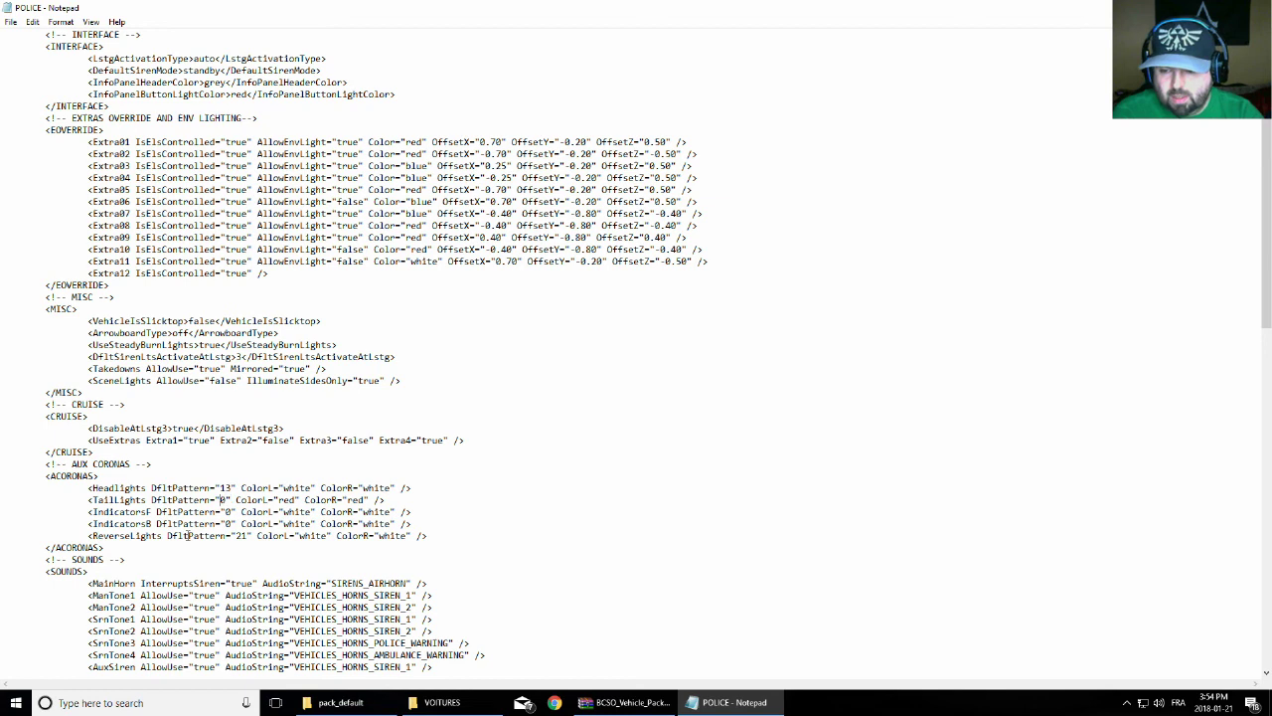
key("shift+Left")
type("14")
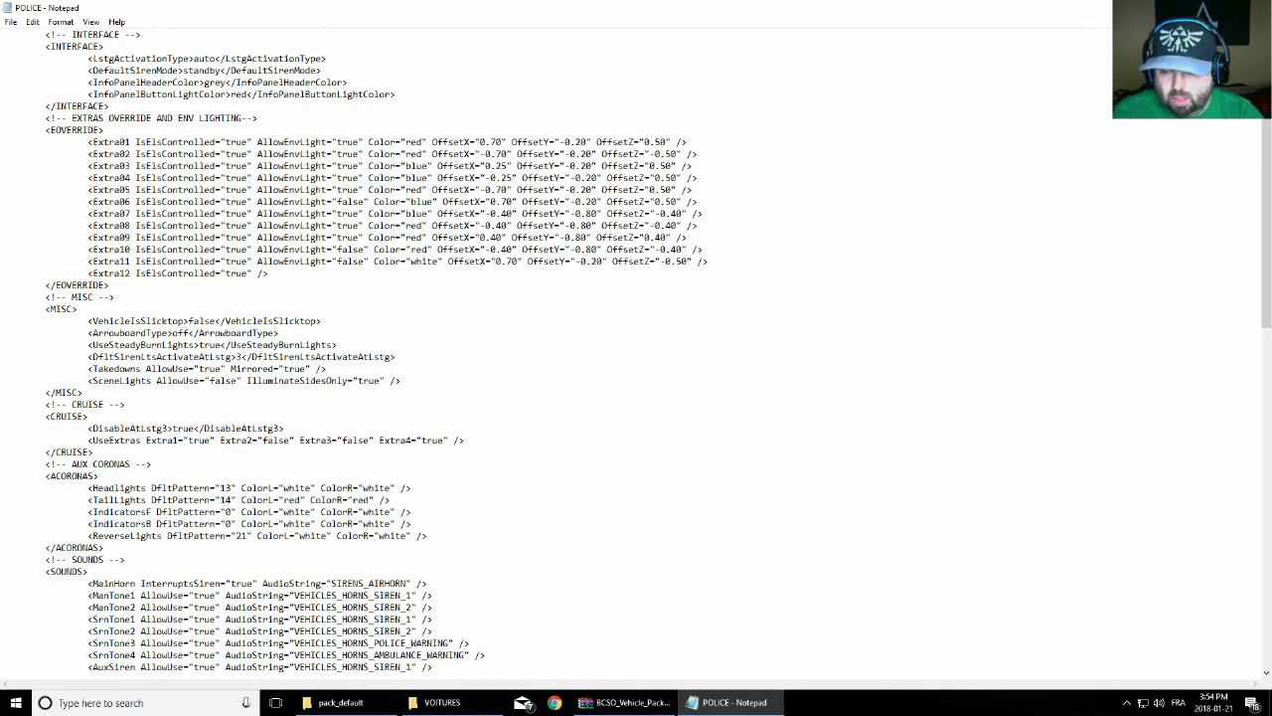
Set the DfltPattern of both IndicatorsF and IndicatorsB to 13 in the ACORONAS section
key("Down")
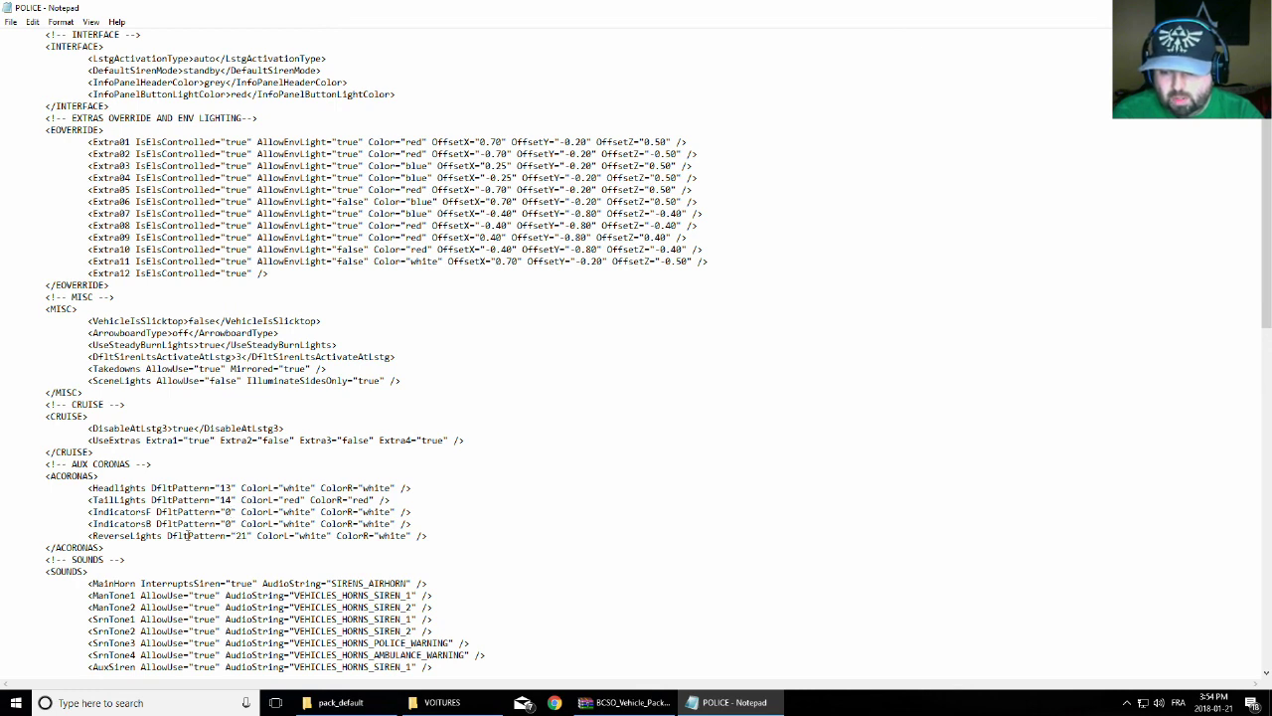
key("BackSpace")
type("13")
key("Down")
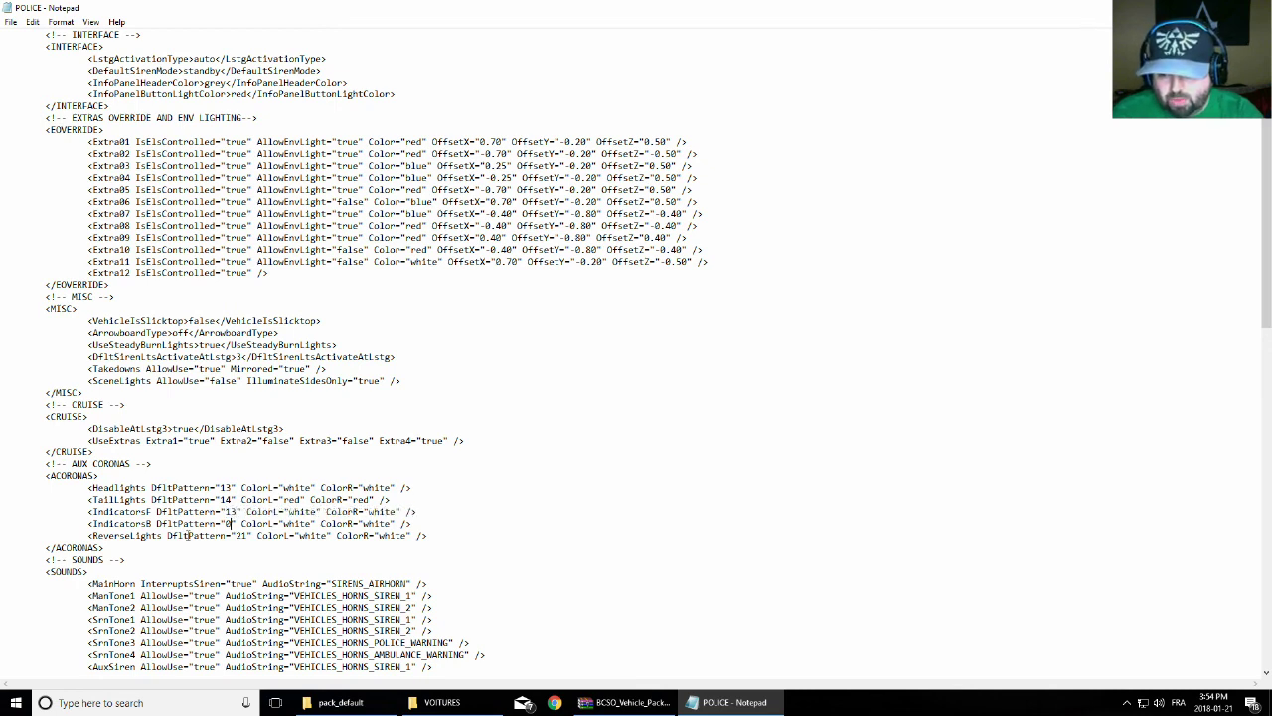
key("BackSpace")
type("13")
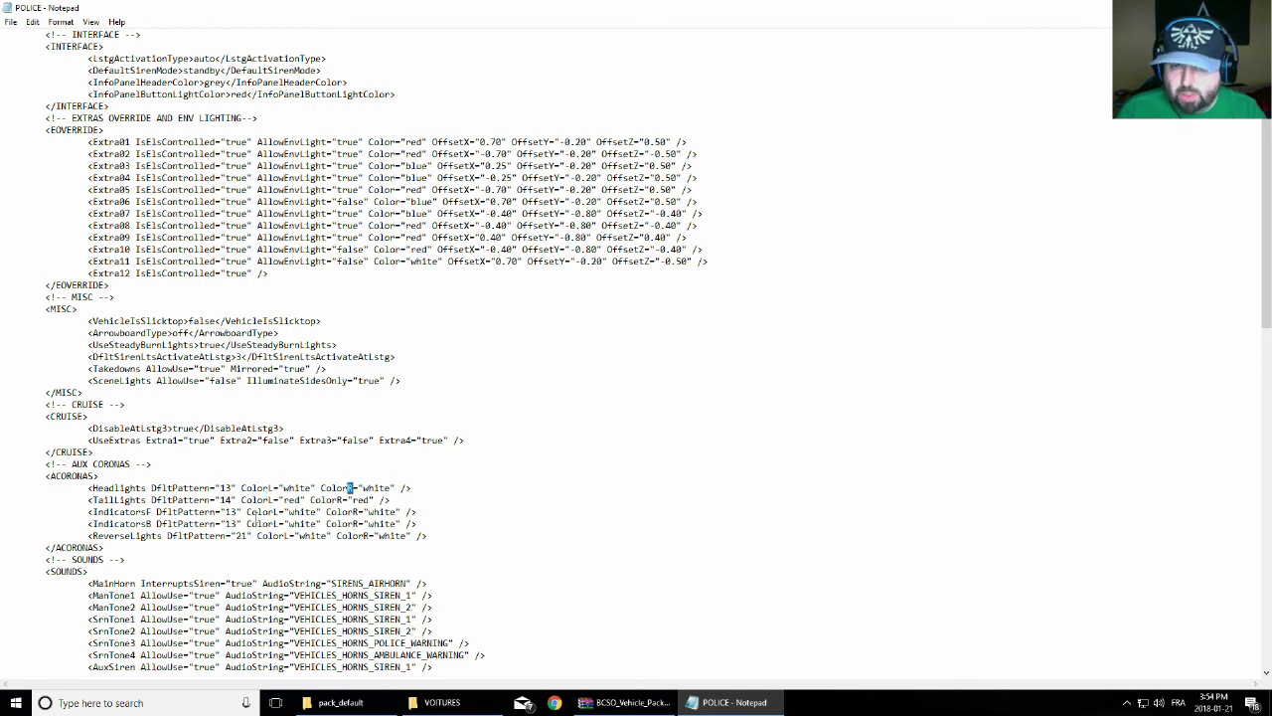
Set AllowUse to false for SrnTone4, the ambulance warning tone, in the SOUNDS section
scroll(281, 534, "down", 1)
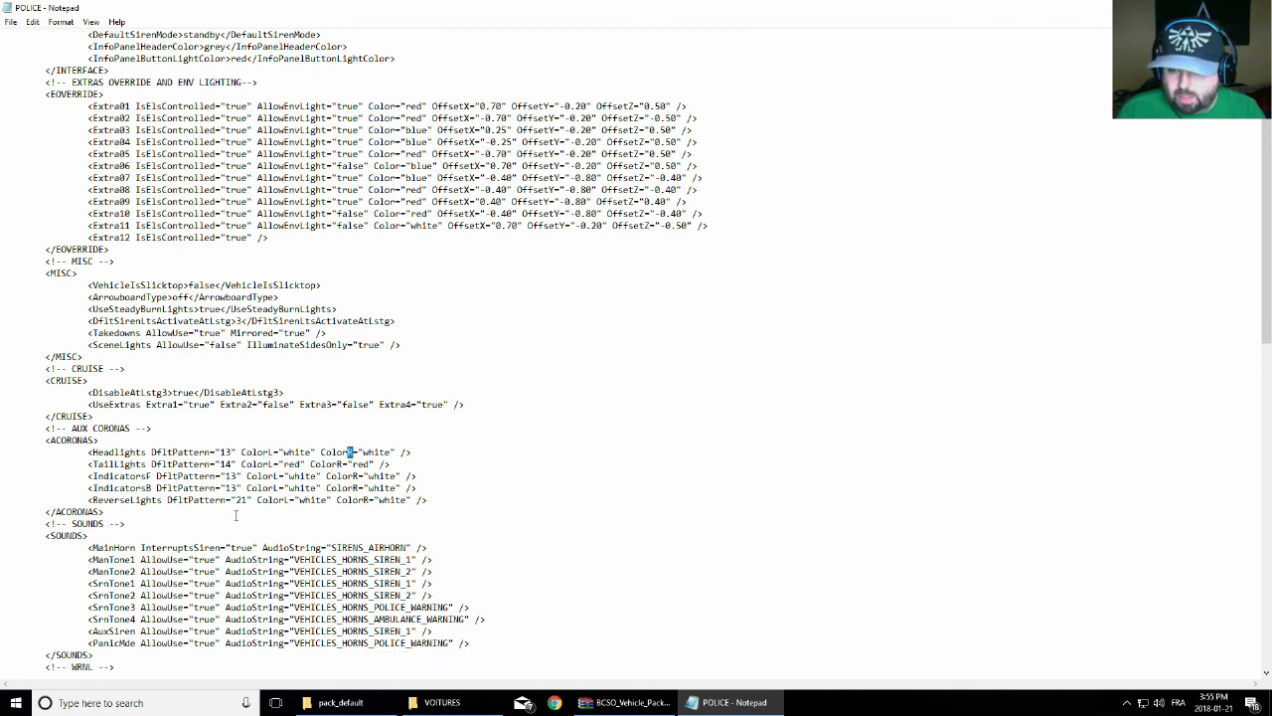
scroll(288, 537, "down", 1)
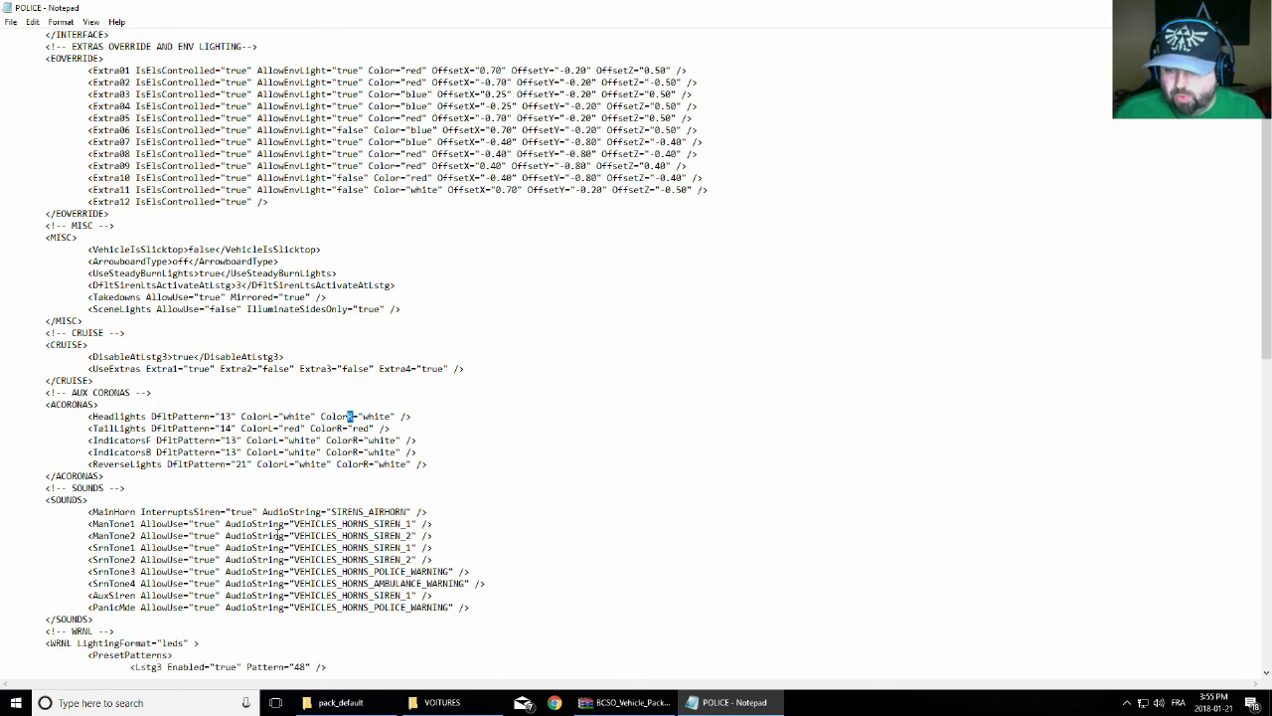
scroll(108, 512, "down", 1)
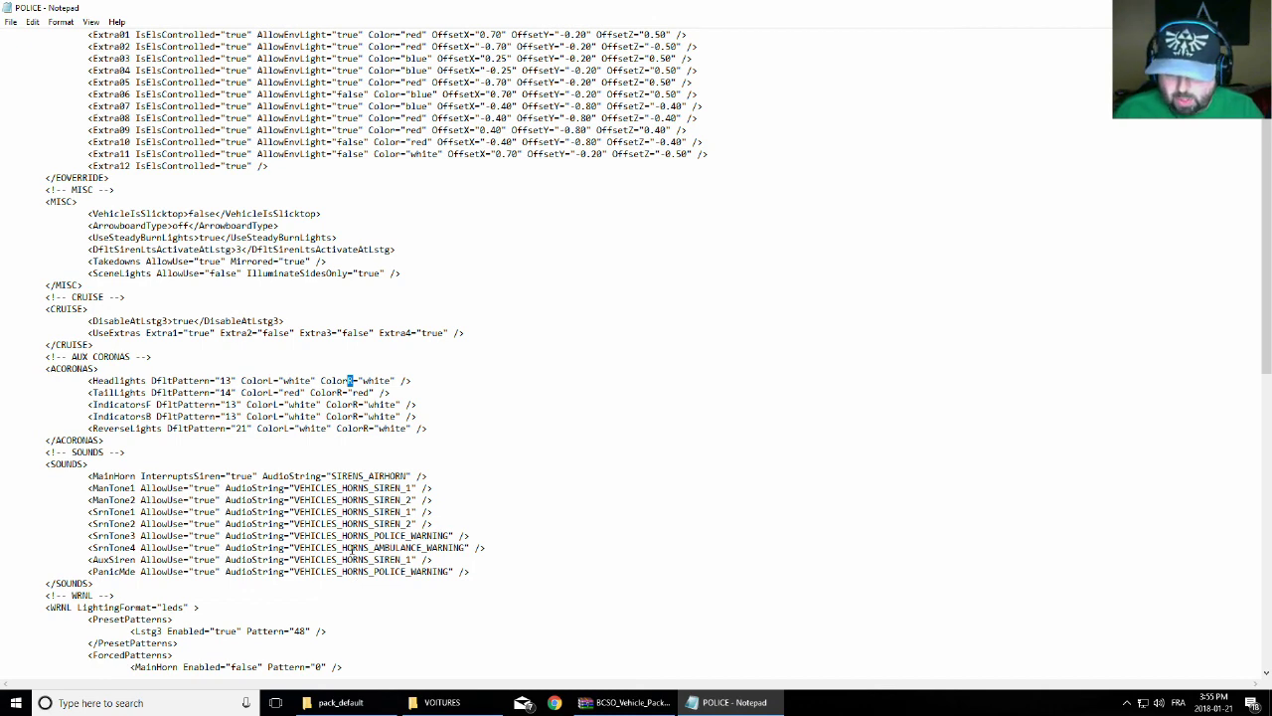
left_click_drag(351, 550, 443, 550)
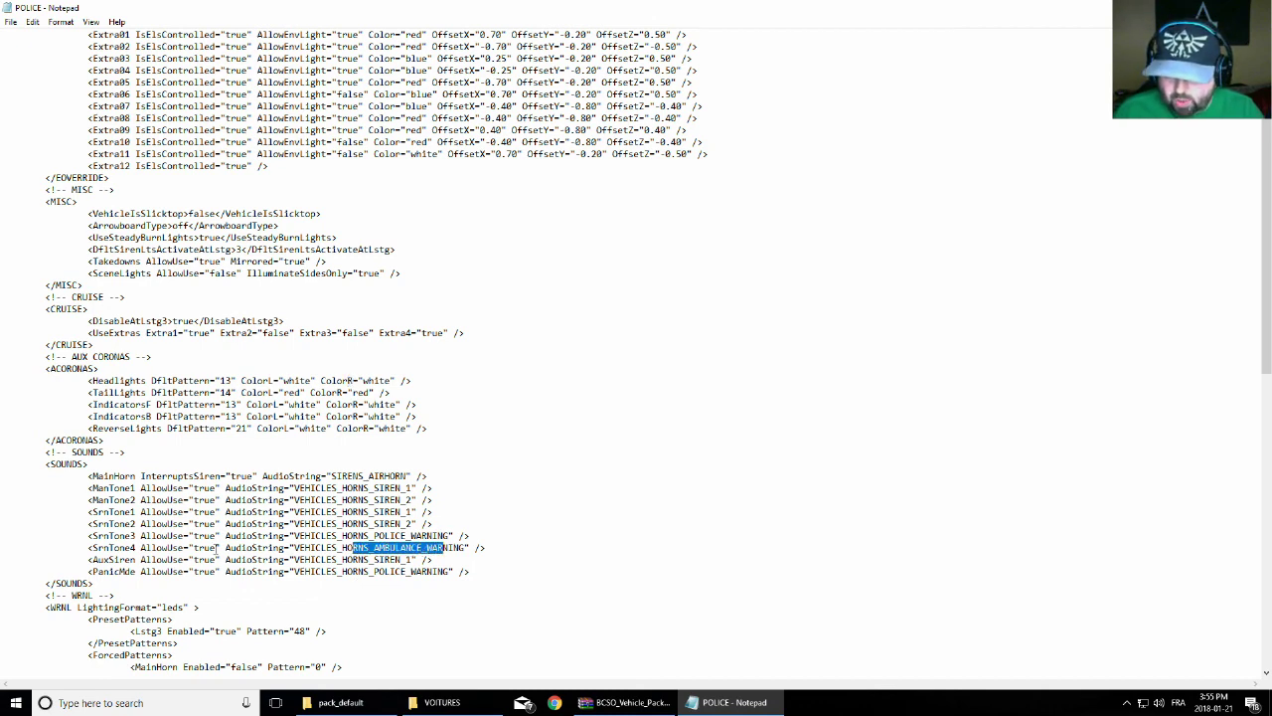
left_click_drag(216, 548, 193, 547)
type("fa")
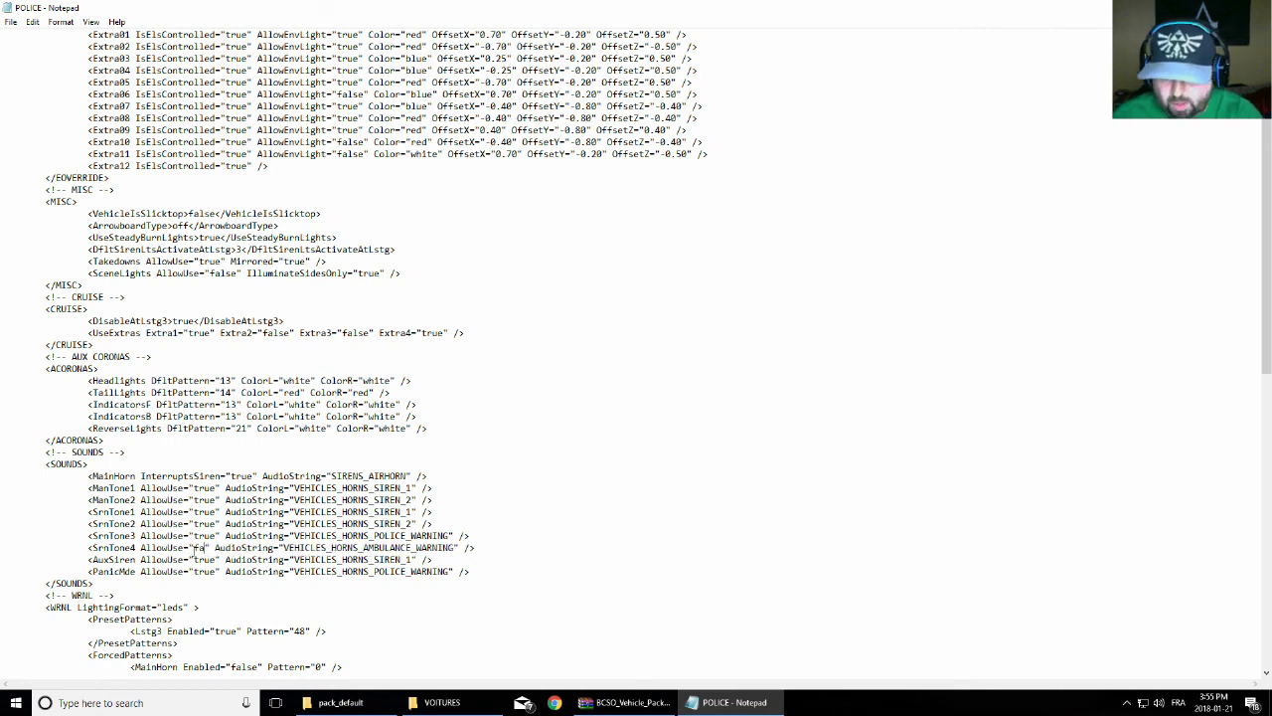
type("lse")
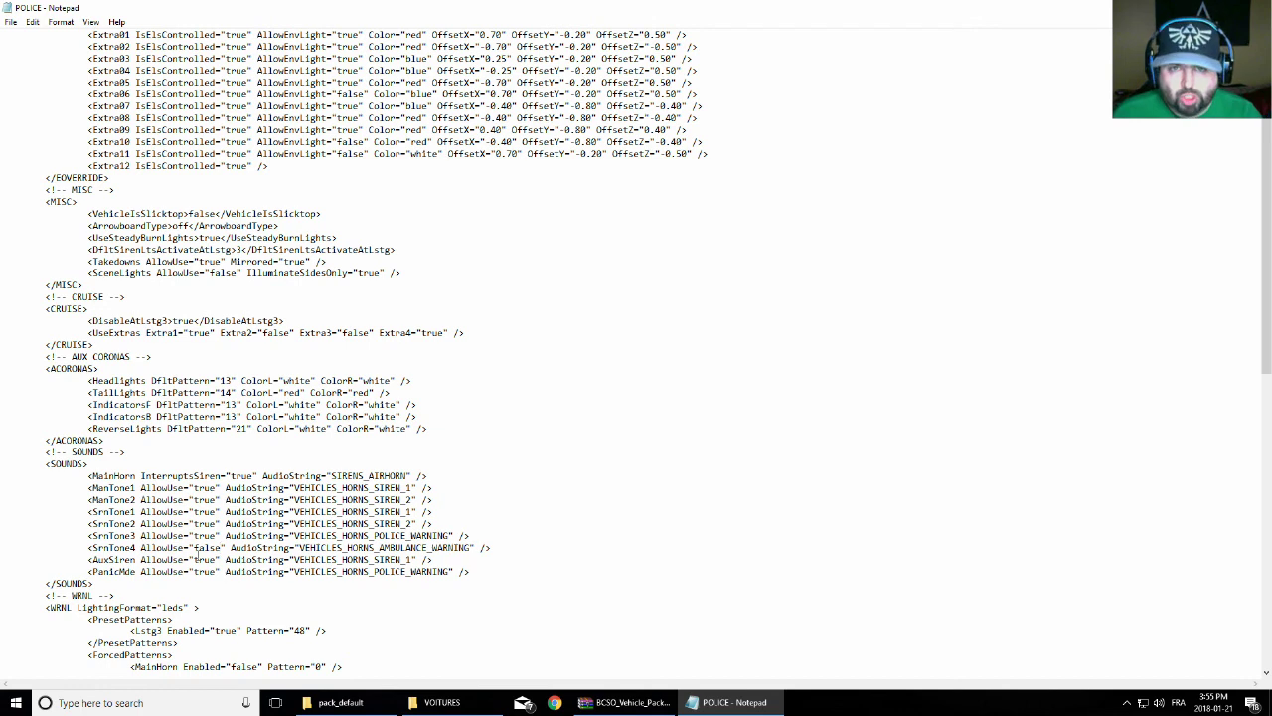
Review the WRNL section's lighting patterns, especially the Lstg3 preset pattern
scroll(196, 554, "down", 2)
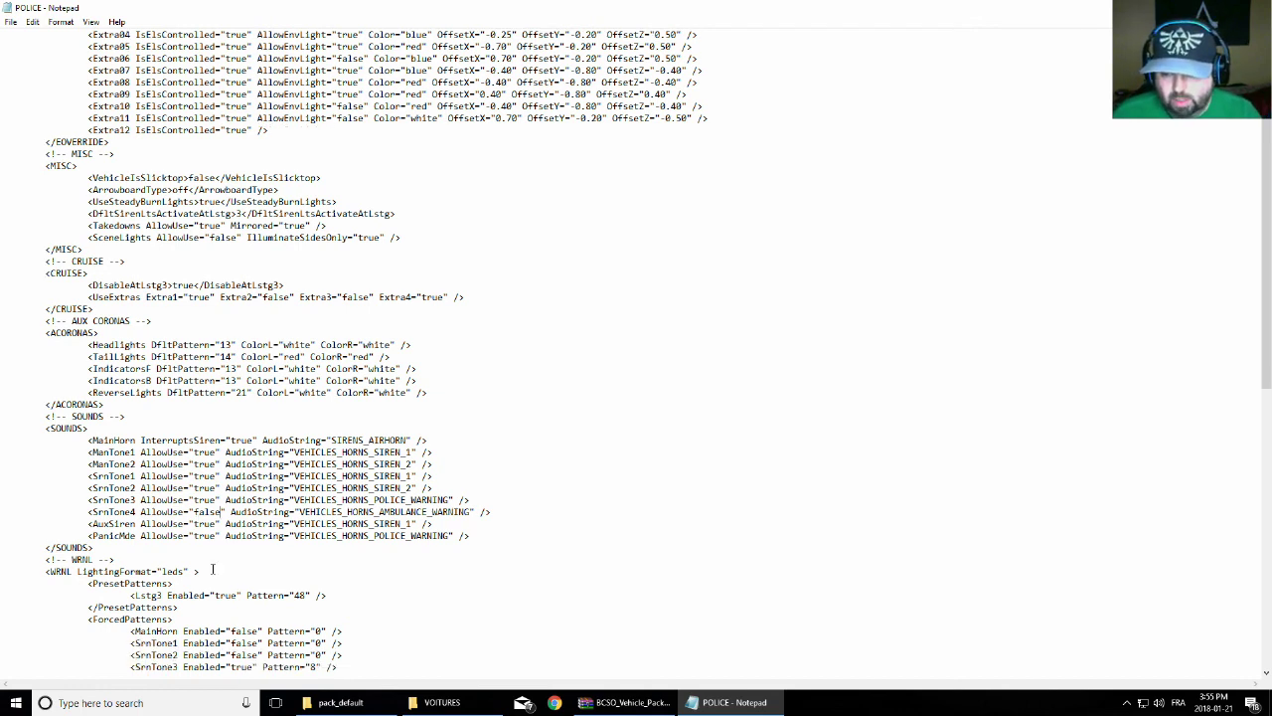
scroll(90, 537, "down", 2)
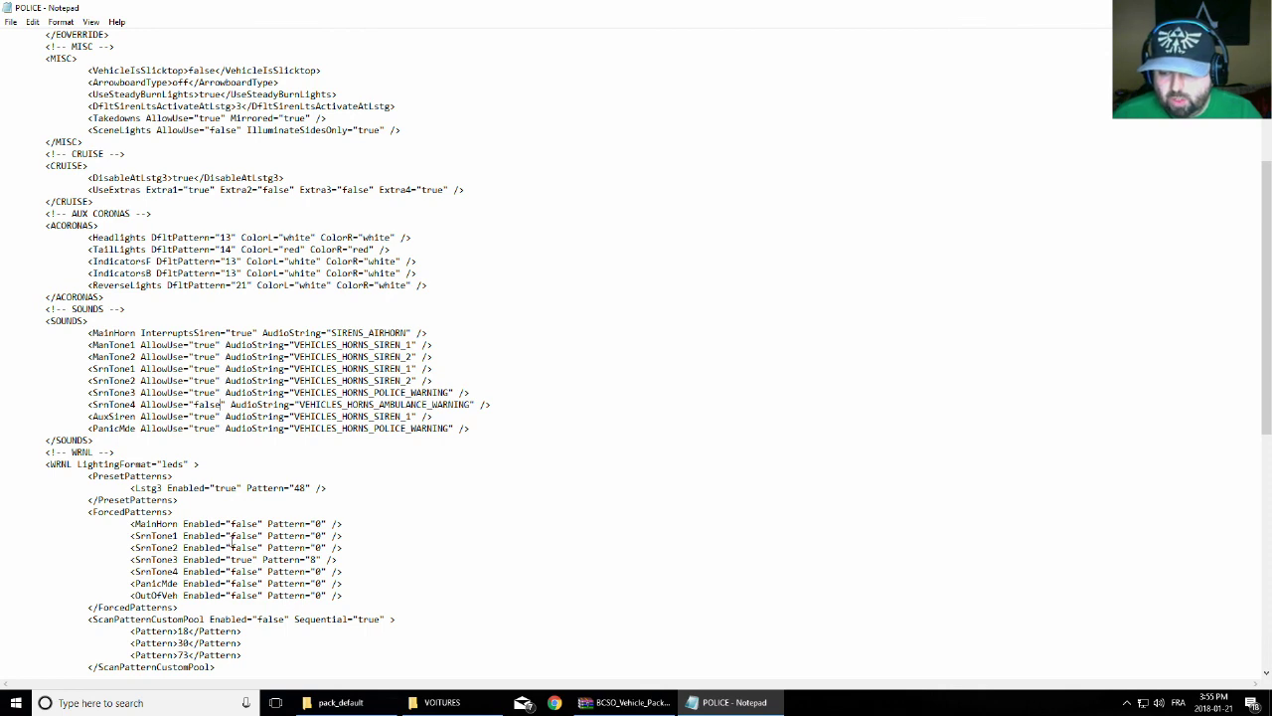
scroll(294, 497, "down", 3)
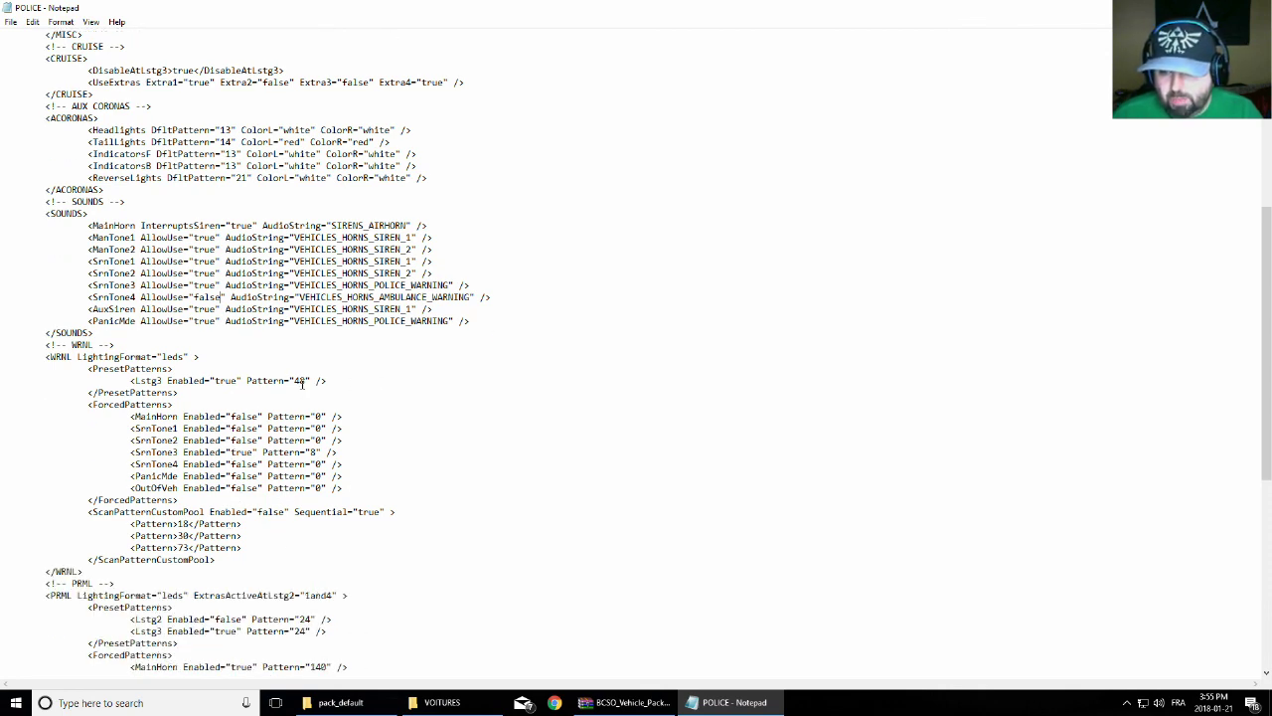
left_click_drag(306, 380, 289, 381)
double_click(300, 381)
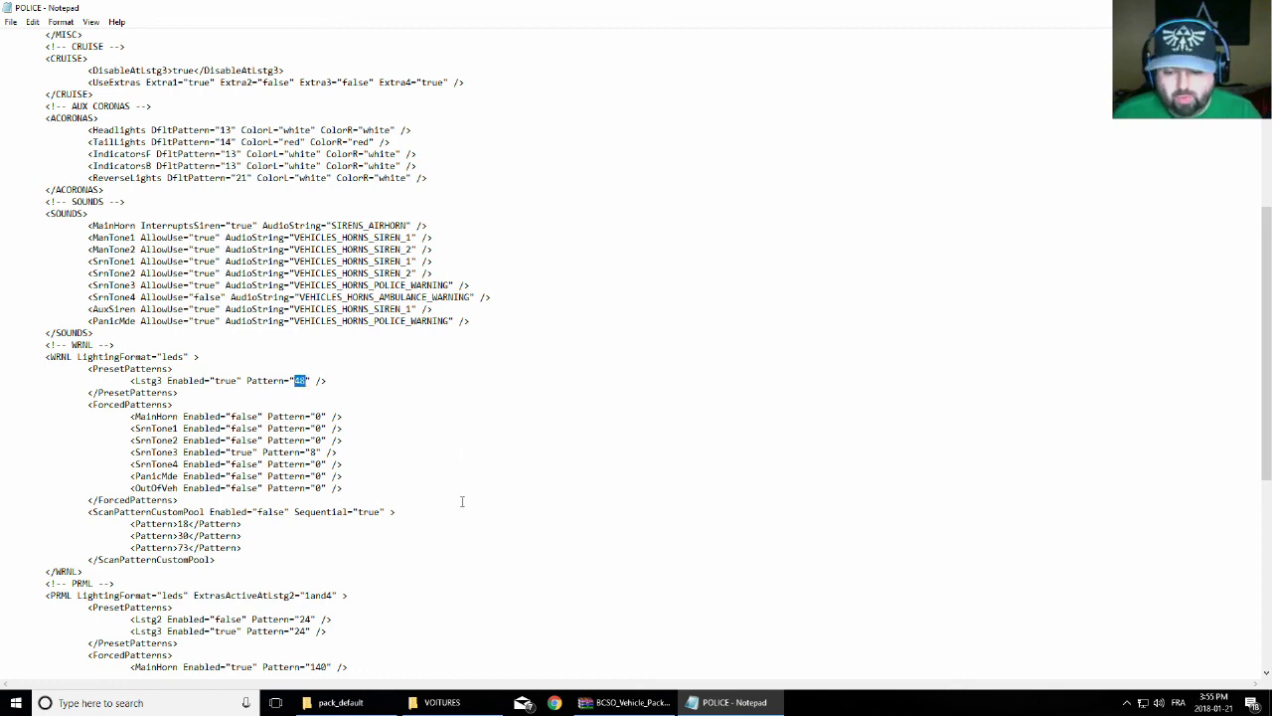
scroll(461, 501, "down", 2)
scroll(268, 519, "down", 1)
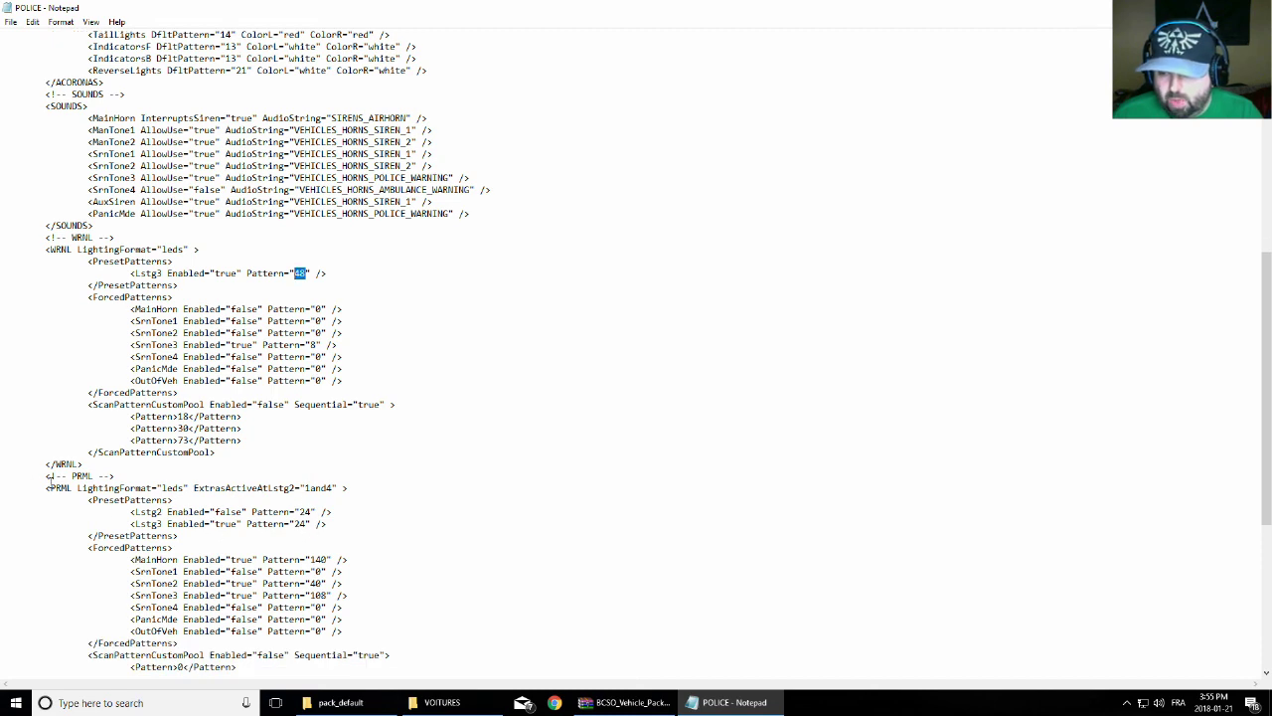
Set the Lstg2 and Lstg3 preset patterns in the PRML section to 120
left_click_drag(50, 488, 78, 489)
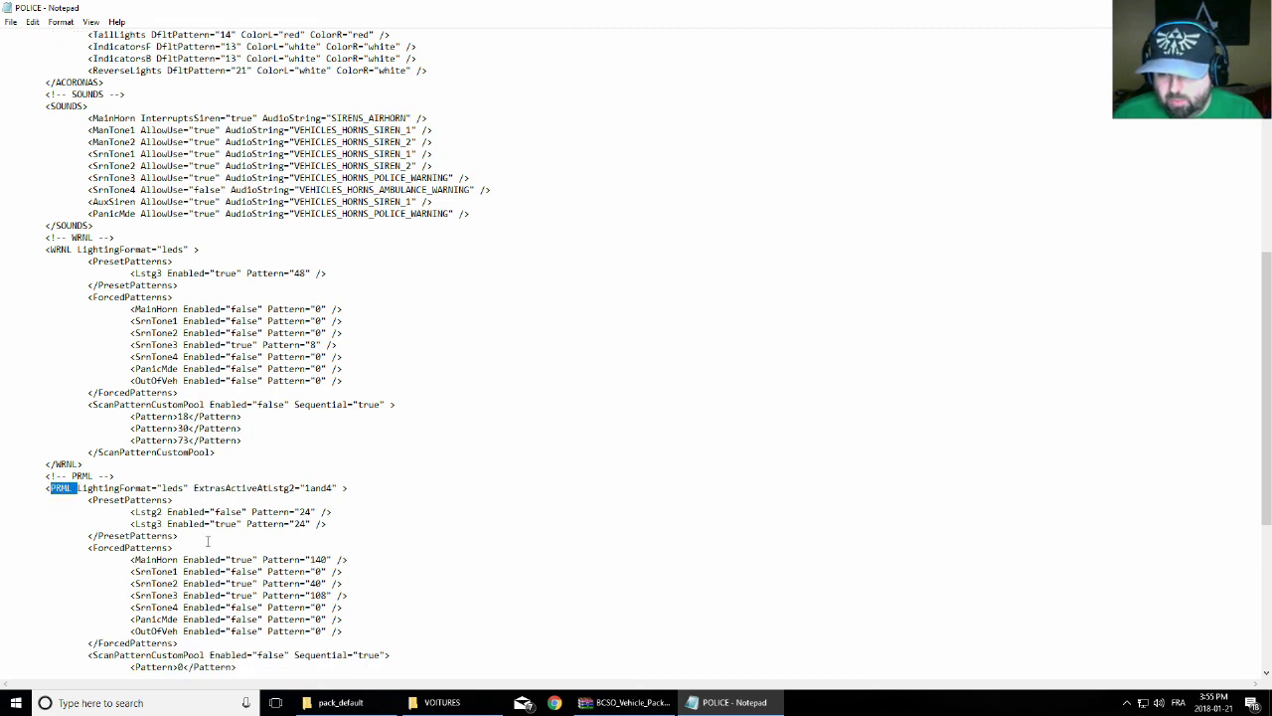
double_click(304, 512)
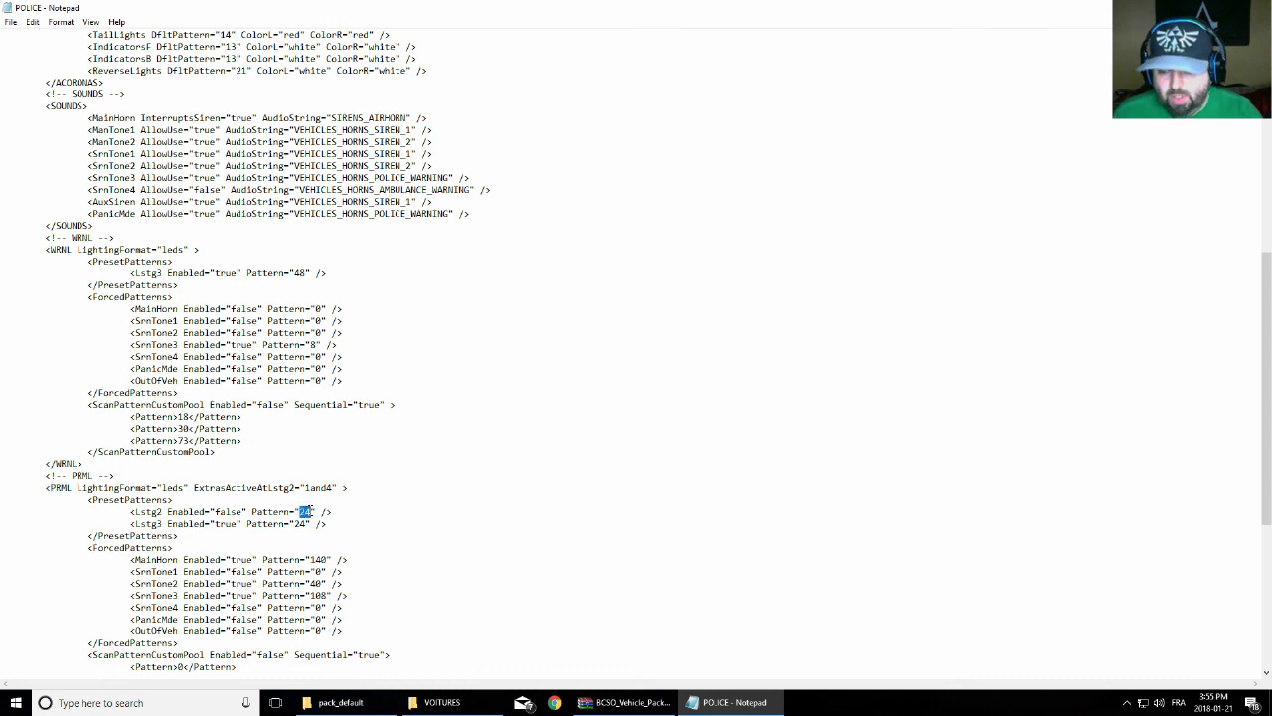
type("10")
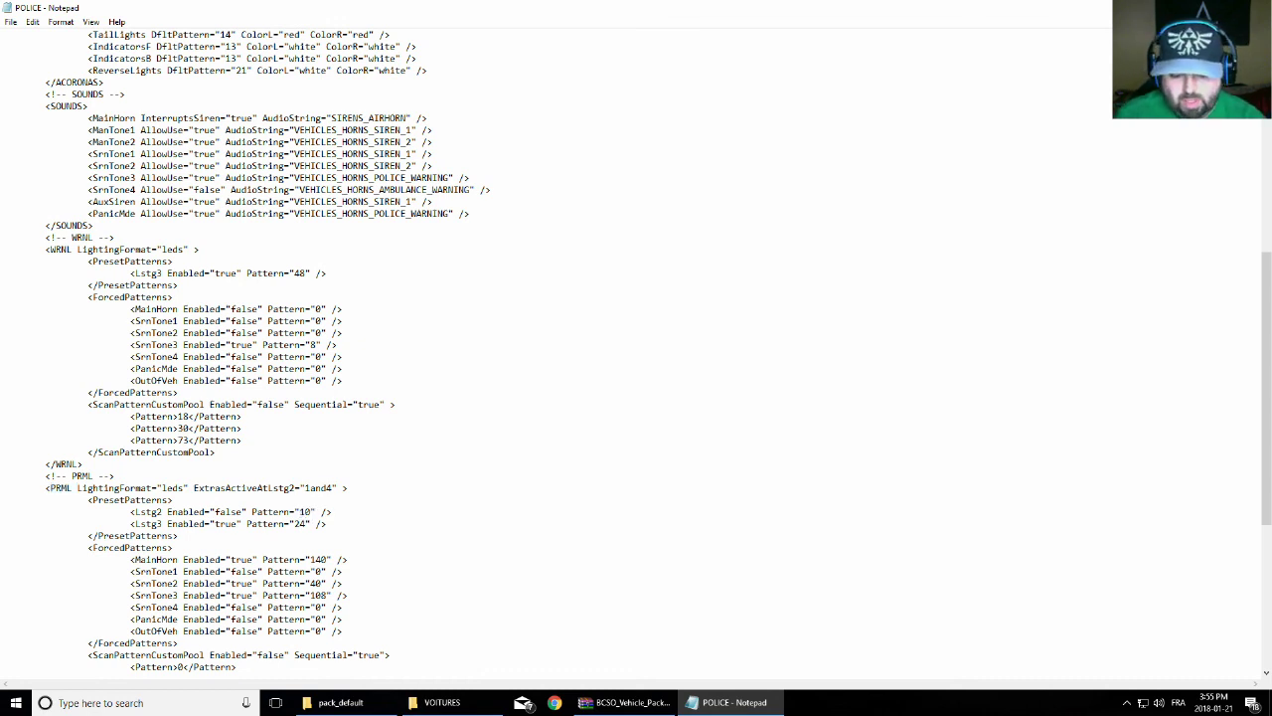
key("BackSpace")
key("BackSpace")
type("120")
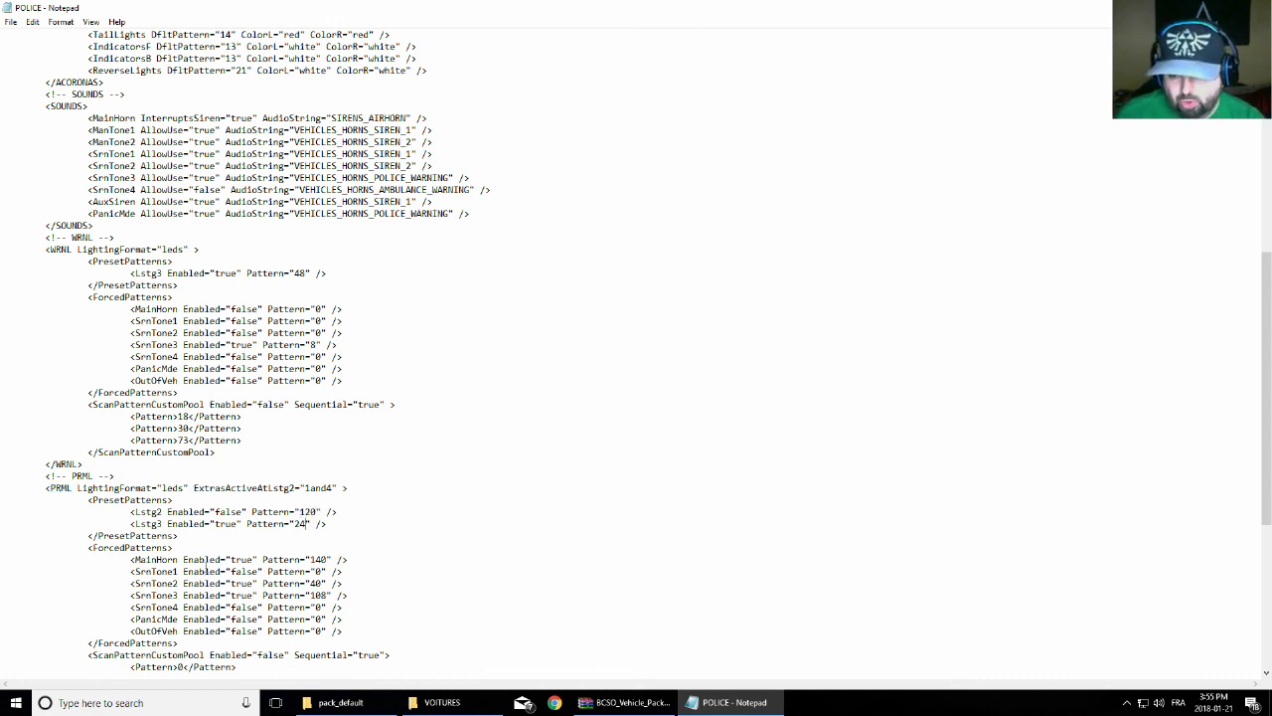
key("shift+Left")
key("shift+Left")
type("120")
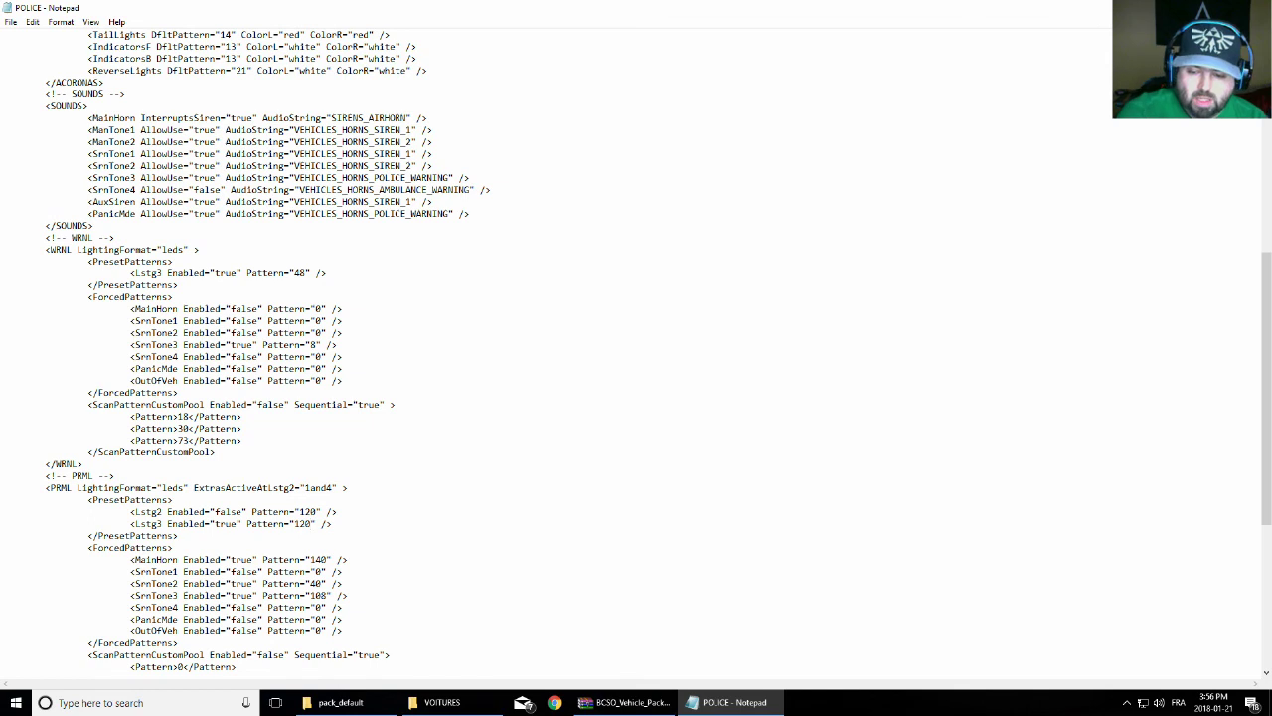
Try scan as the Lstg3 preset pattern in the PRML section and restore the pattern to 120
key("shift+Left")
key("shift+Left")
key("shift+Left")
type("sca")
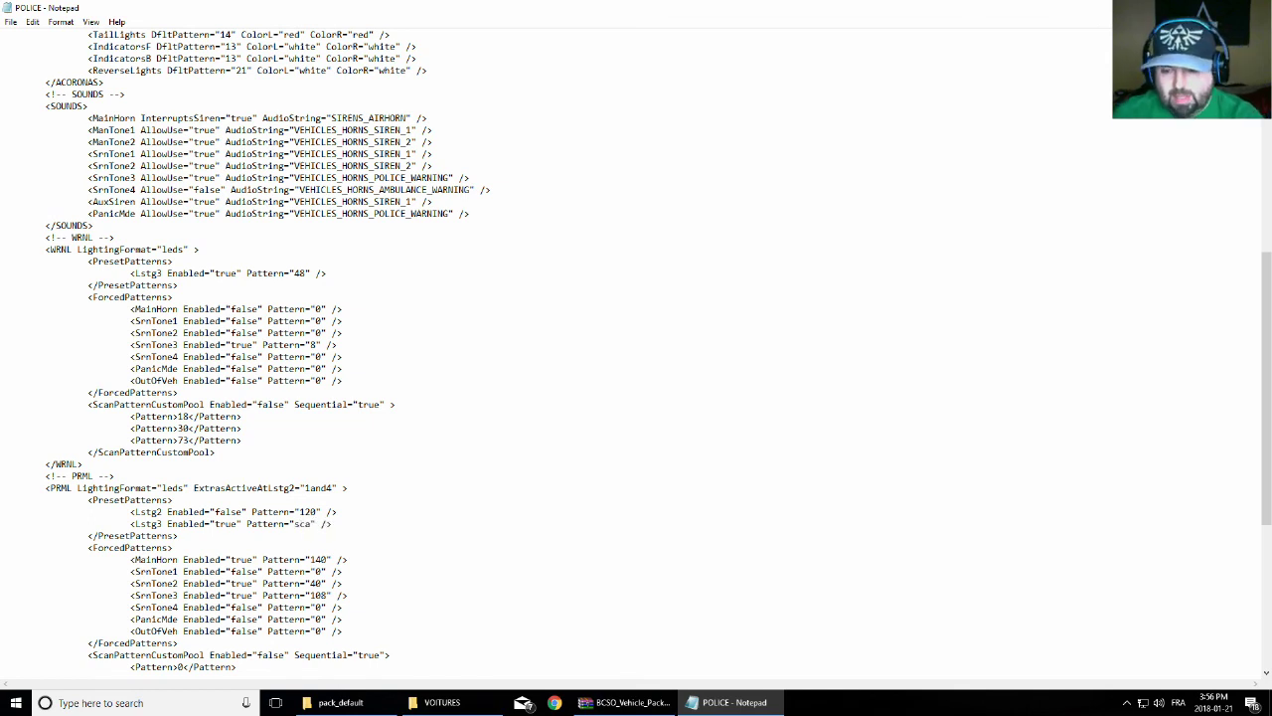
type("n")
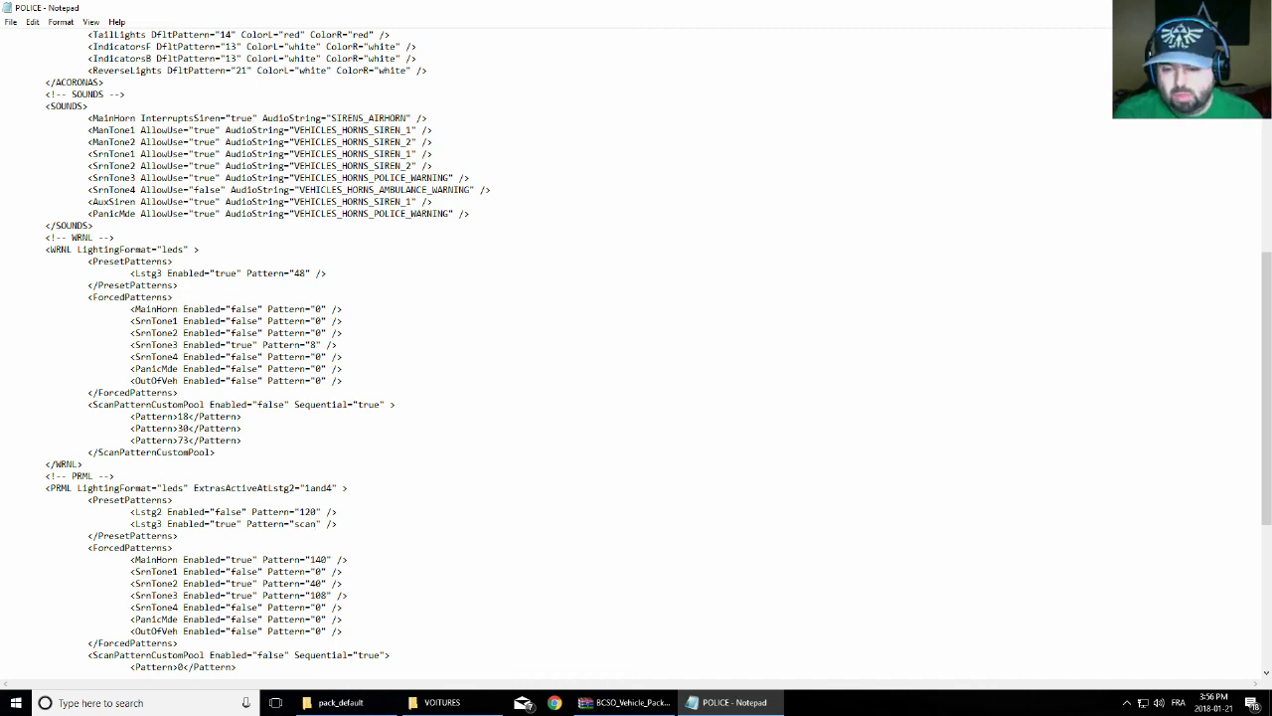
key("shift+Left")
key("shift+Left")
key("shift+Left")
key("shift+Left")
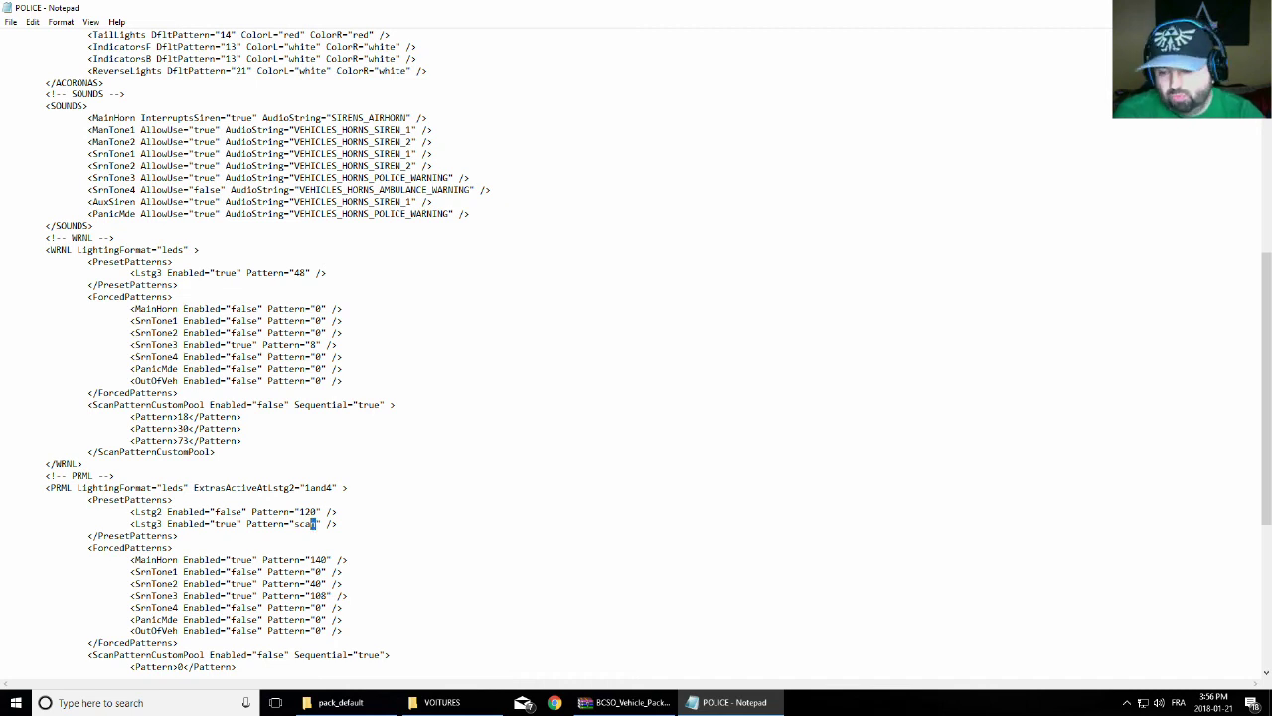
type("120")
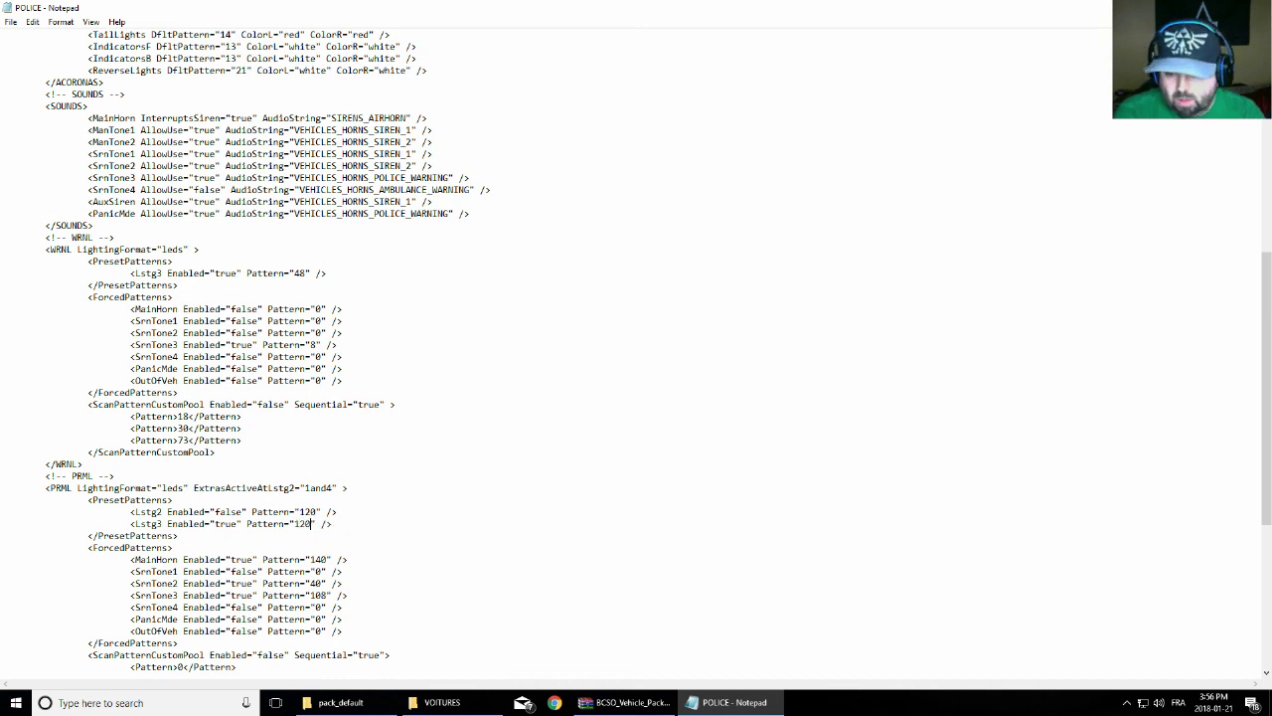
Review the SECL section's preset patterns, especially Lstg1, and compare them with the PRML and WRNL sections
scroll(336, 551, "down", 6)
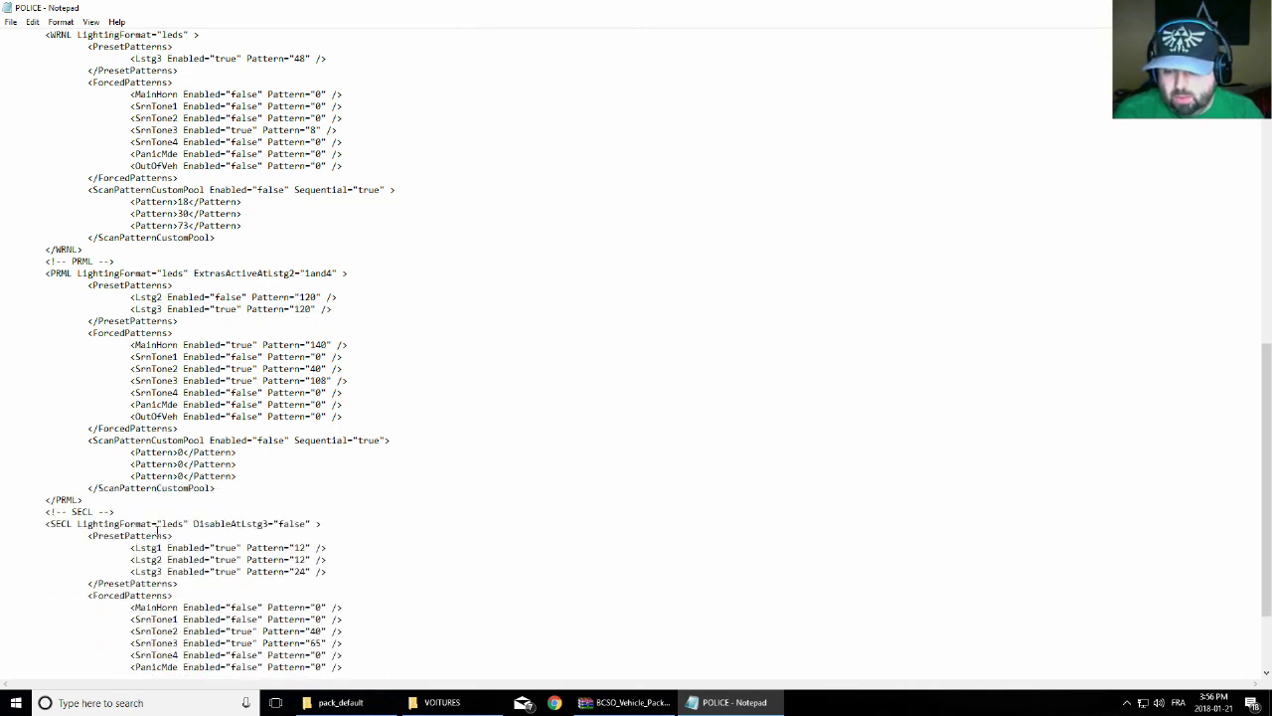
scroll(408, 550, "down", 3)
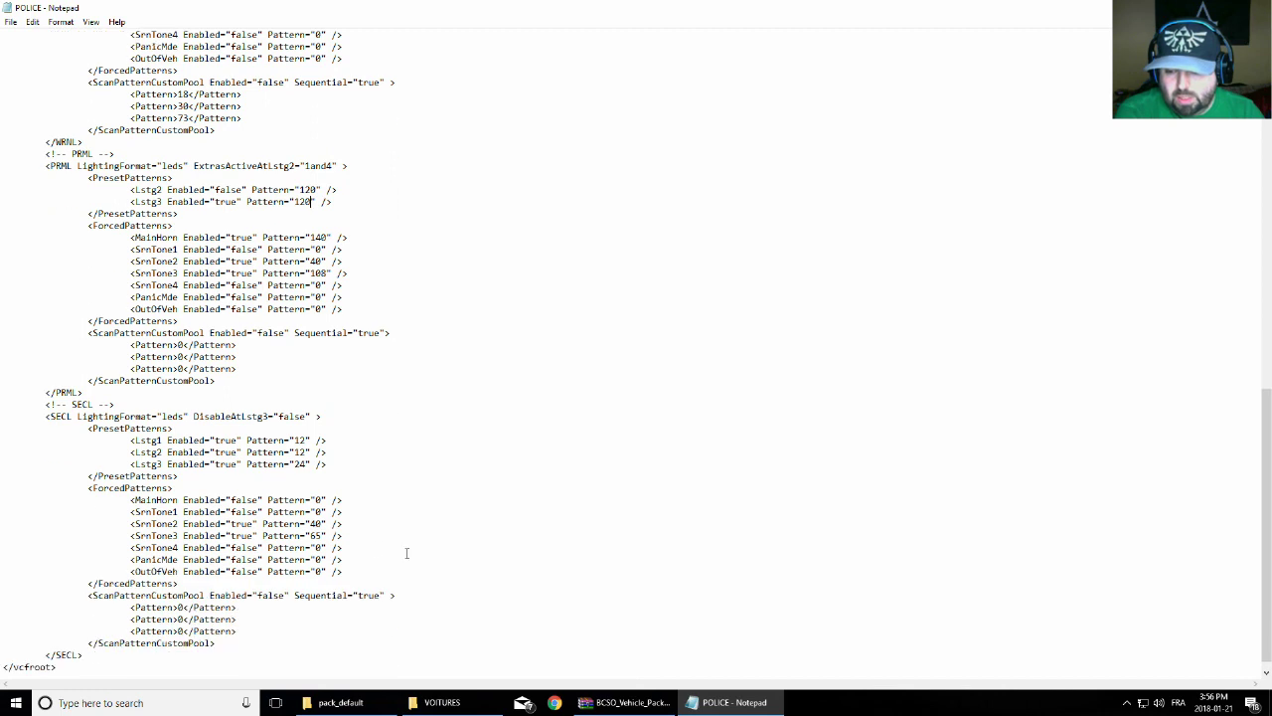
scroll(265, 542, "down", 1)
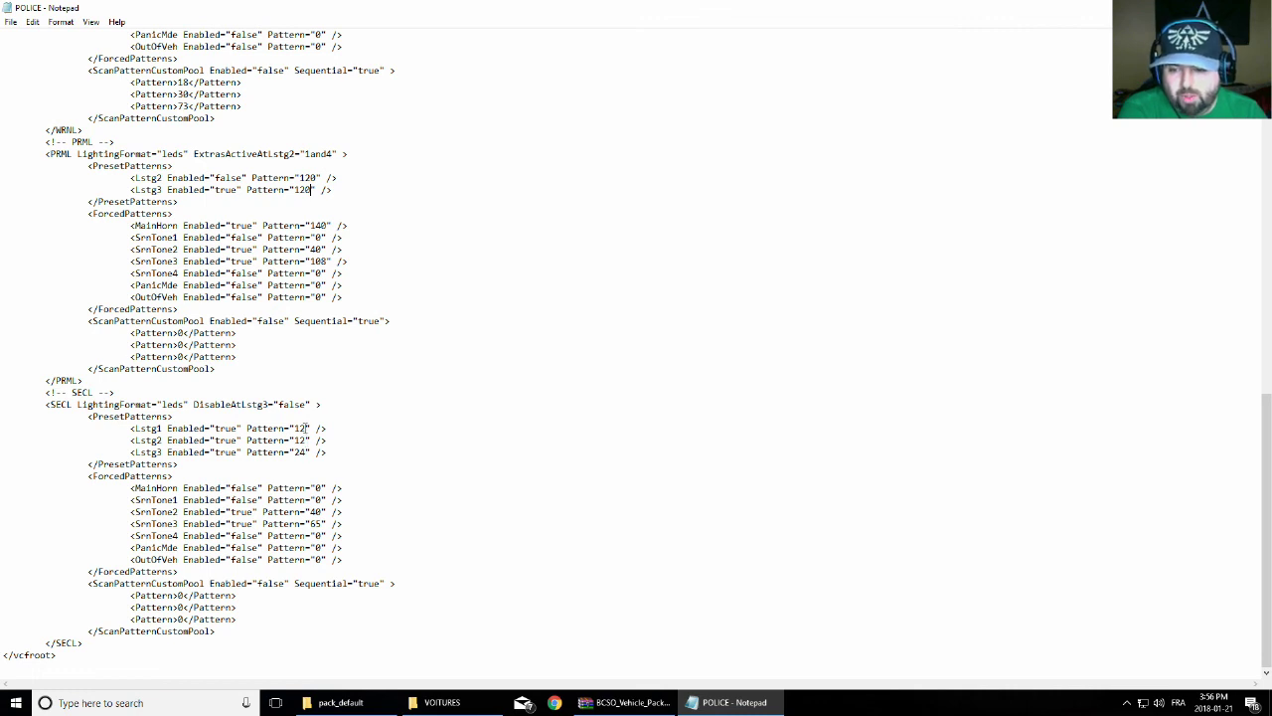
double_click(304, 427)
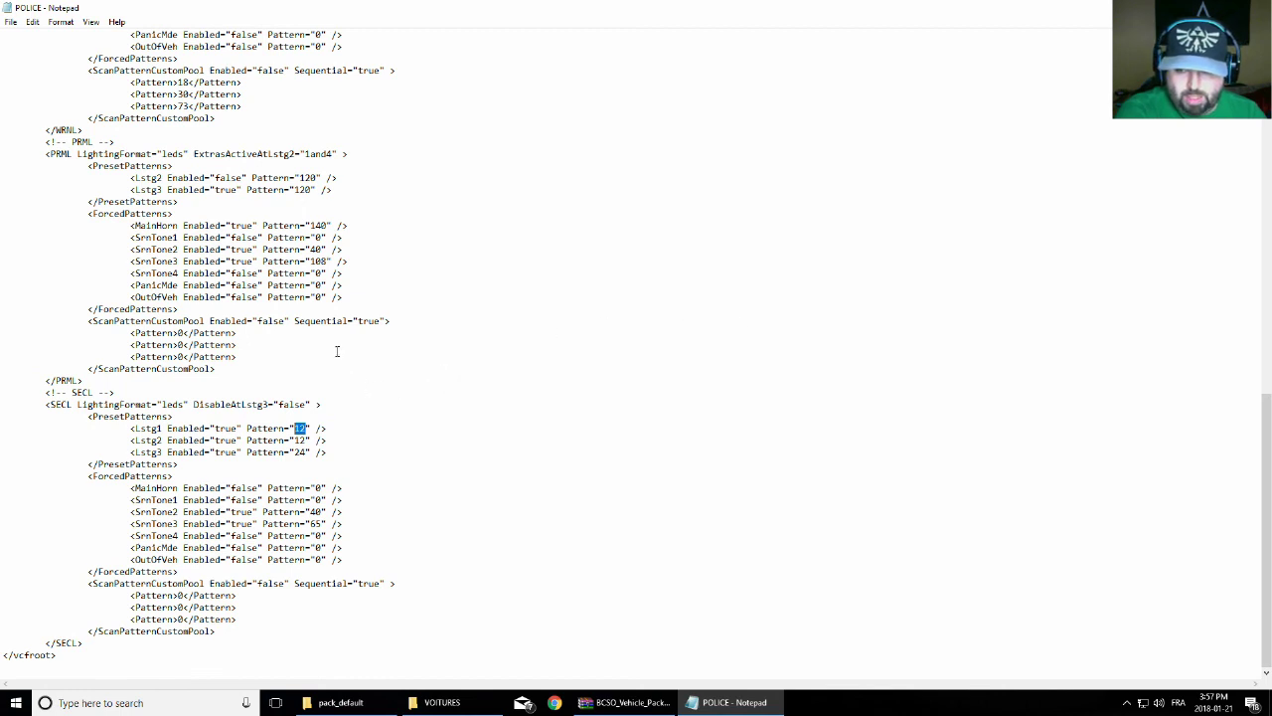
scroll(282, 352, "up", 5)
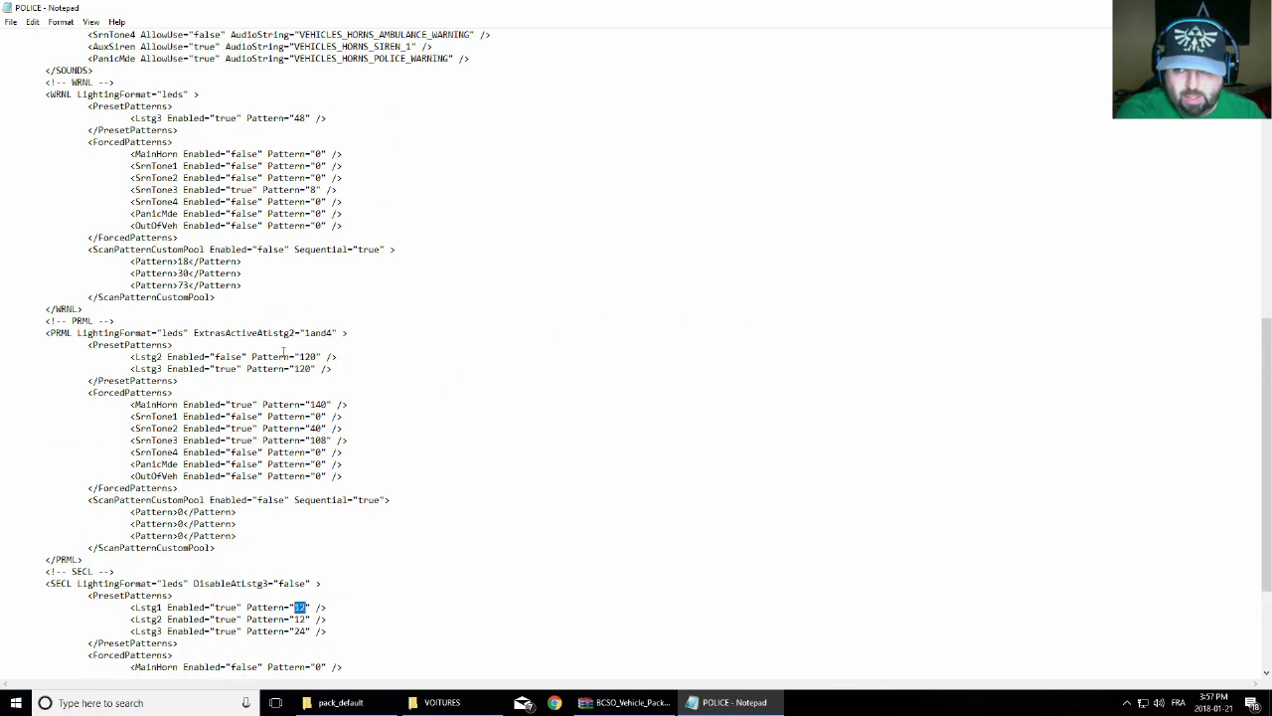
scroll(283, 351, "up", 4)
scroll(282, 351, "down", 3)
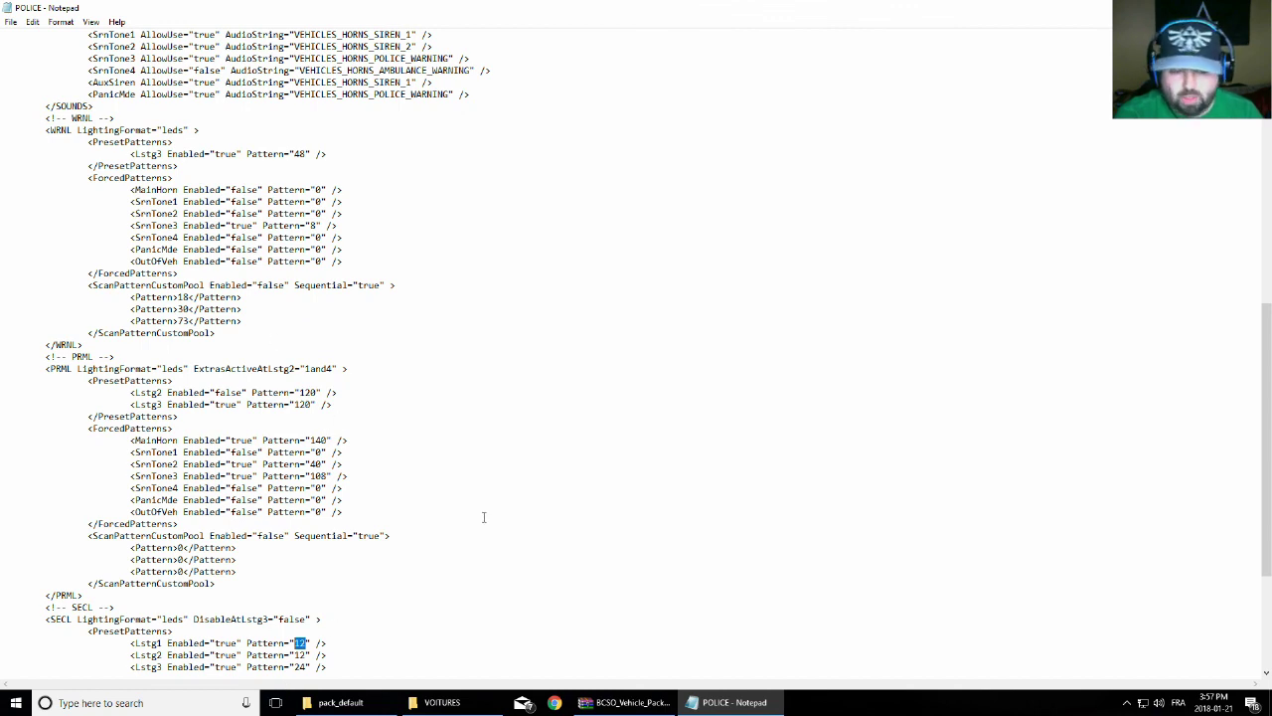
scroll(484, 517, "down", 6)
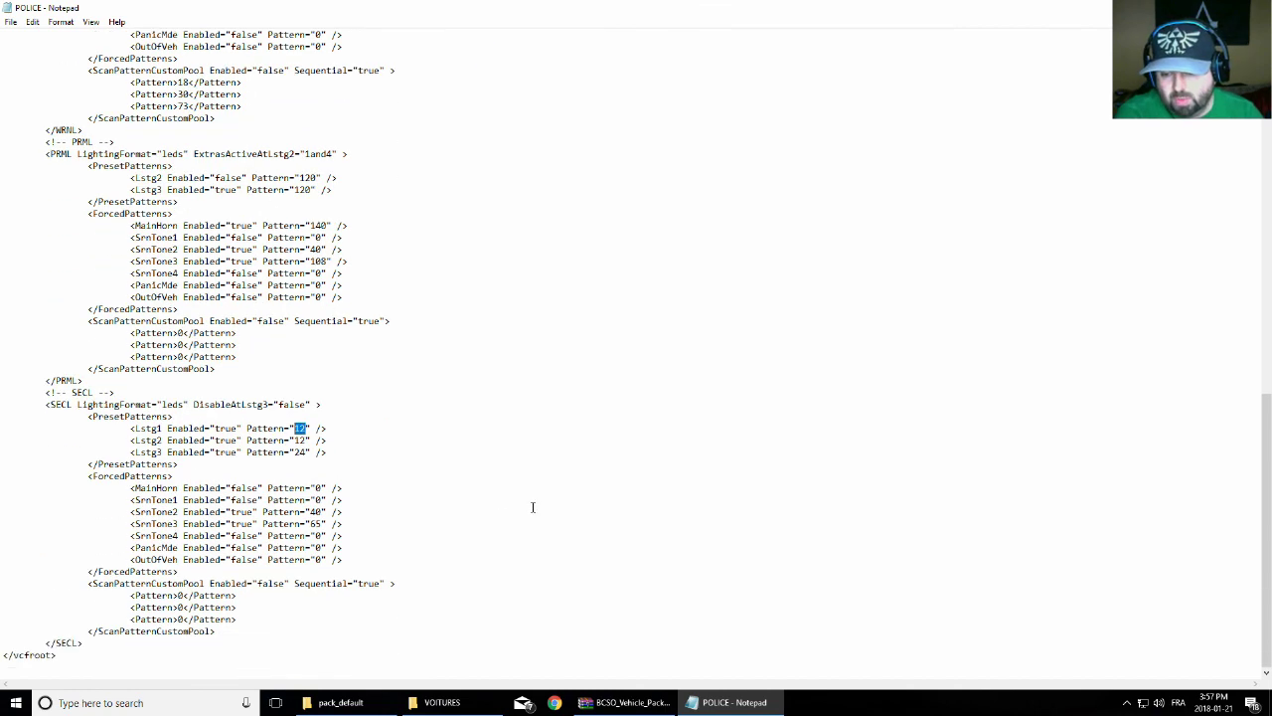
Close POLICE.xml and save its changes
key("alt+F4")
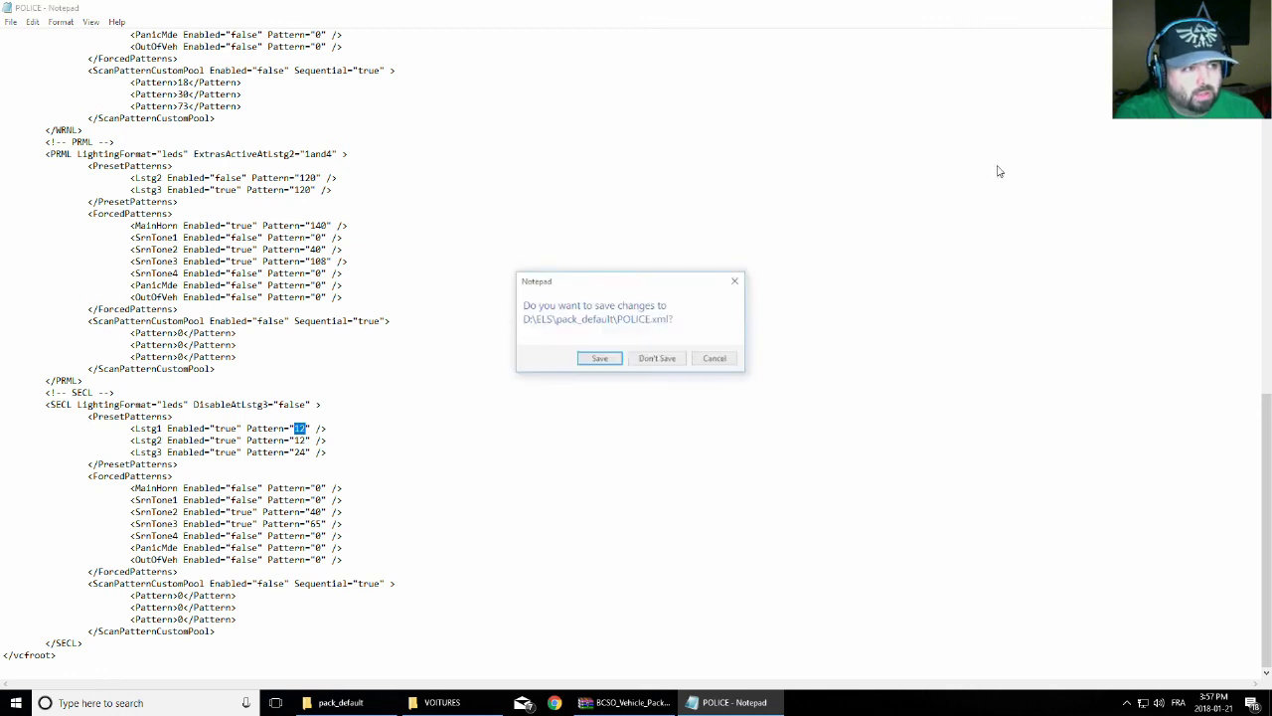
left_click(602, 359)
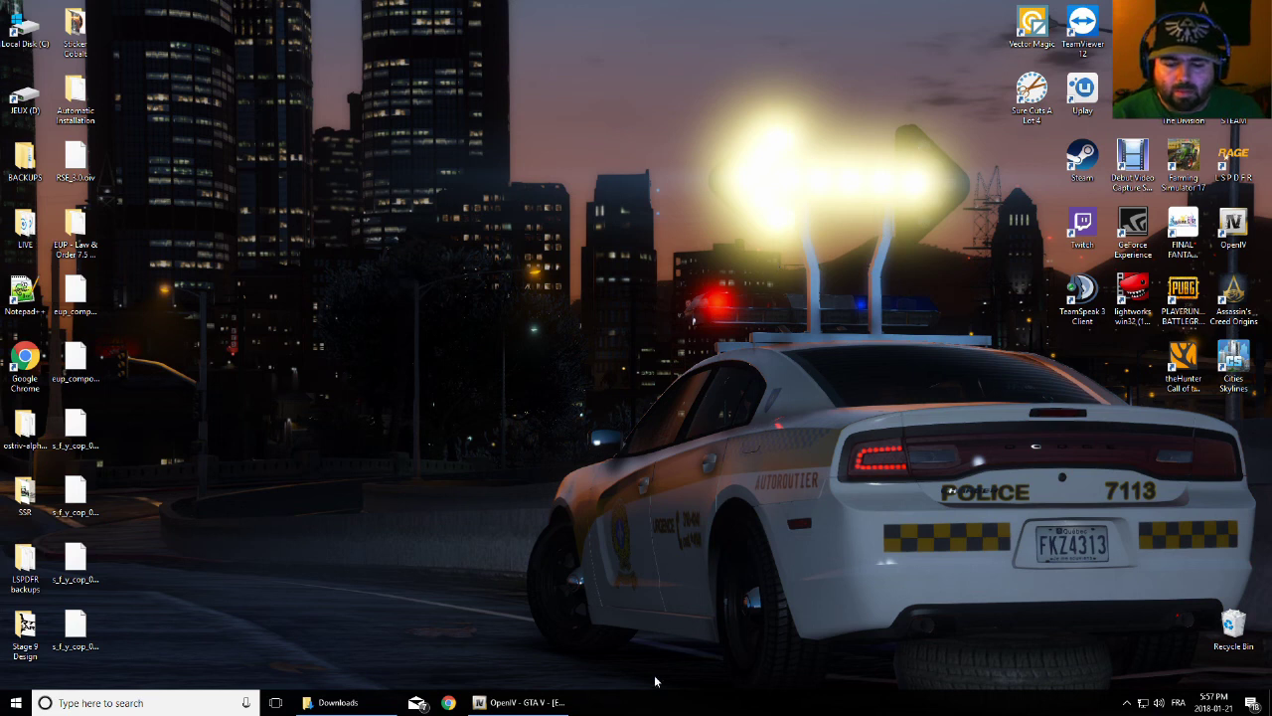
Switch to OpenIV and open the MODS > update > x64 > dlcpacks folder
left_click(536, 703)
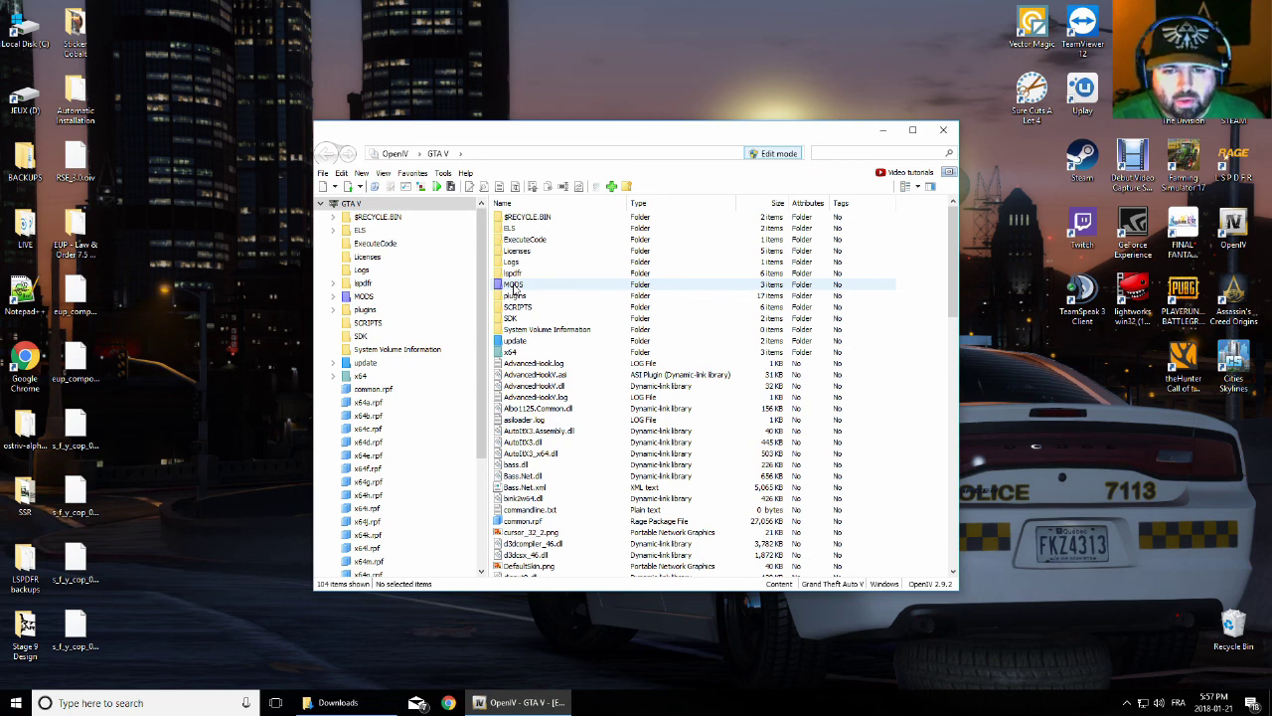
double_click(513, 285)
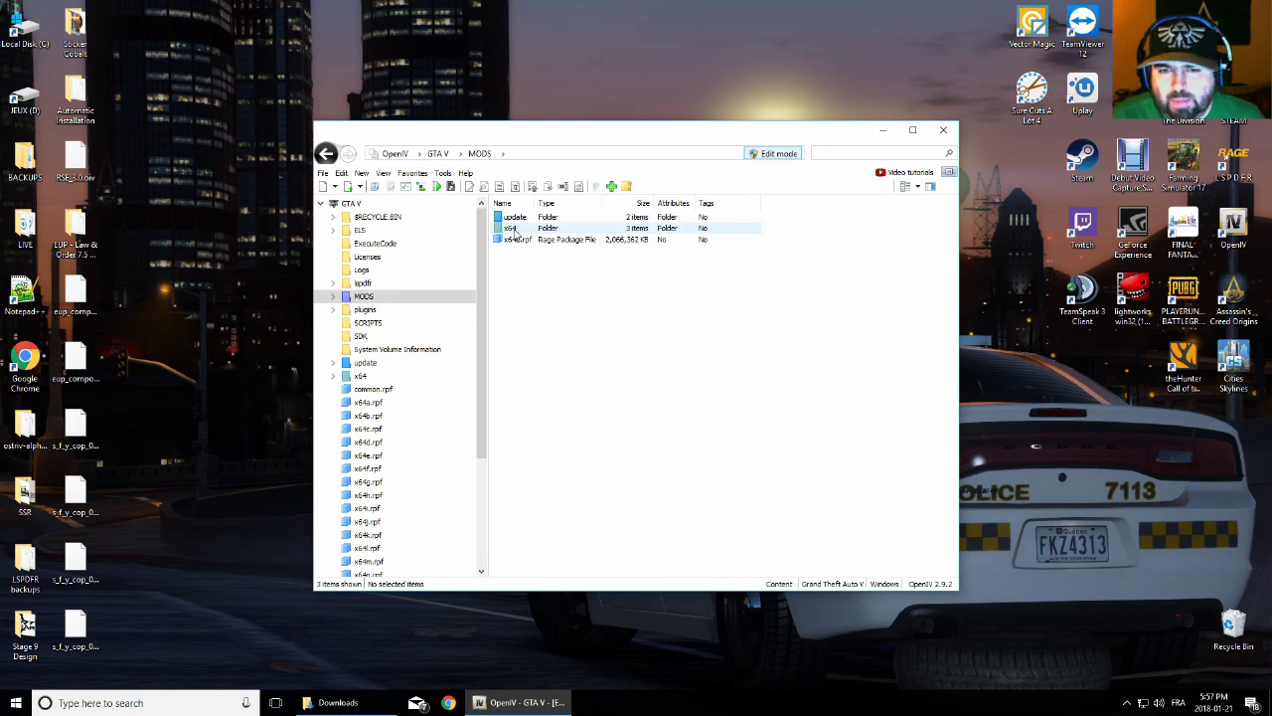
double_click(366, 296)
double_click(370, 322)
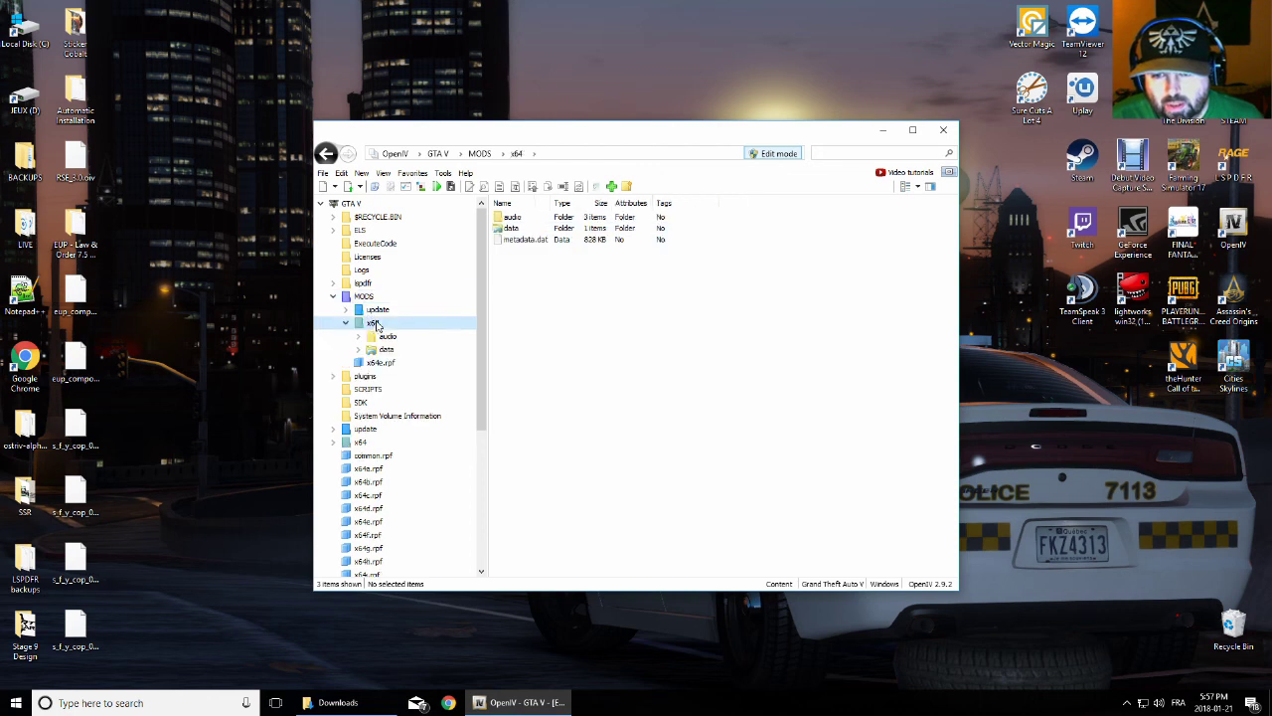
double_click(374, 320)
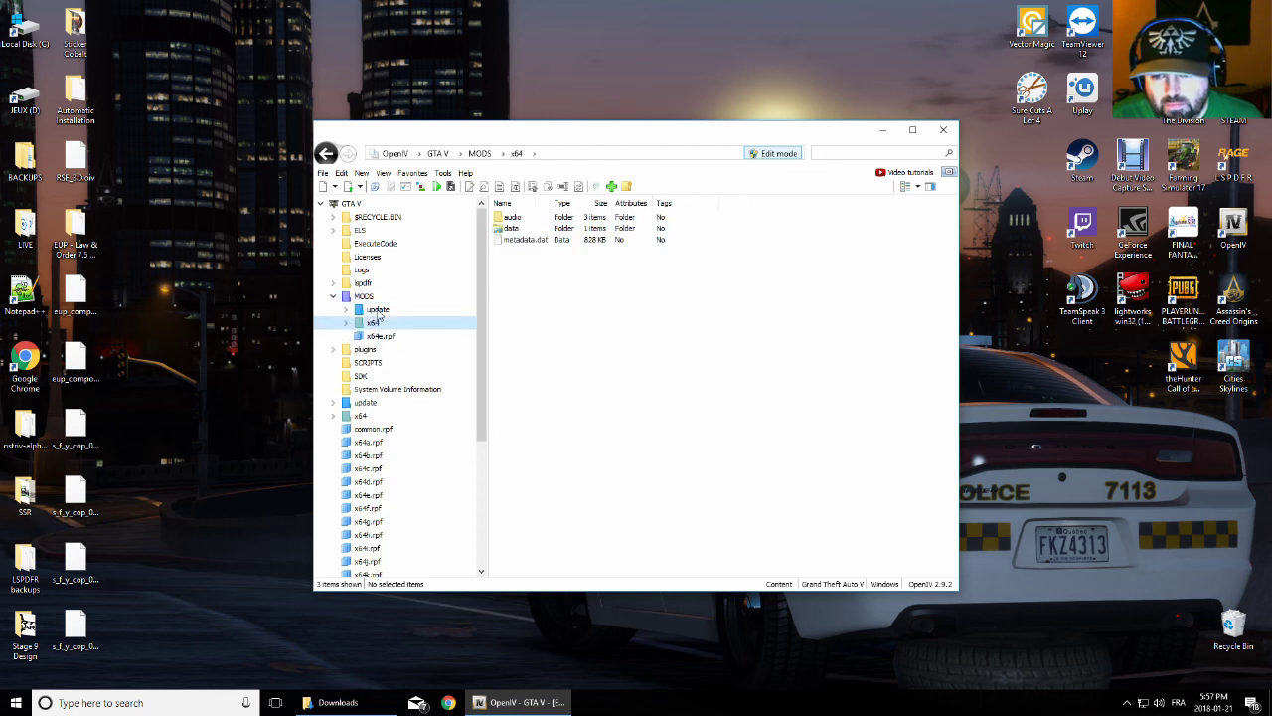
double_click(378, 310)
double_click(384, 322)
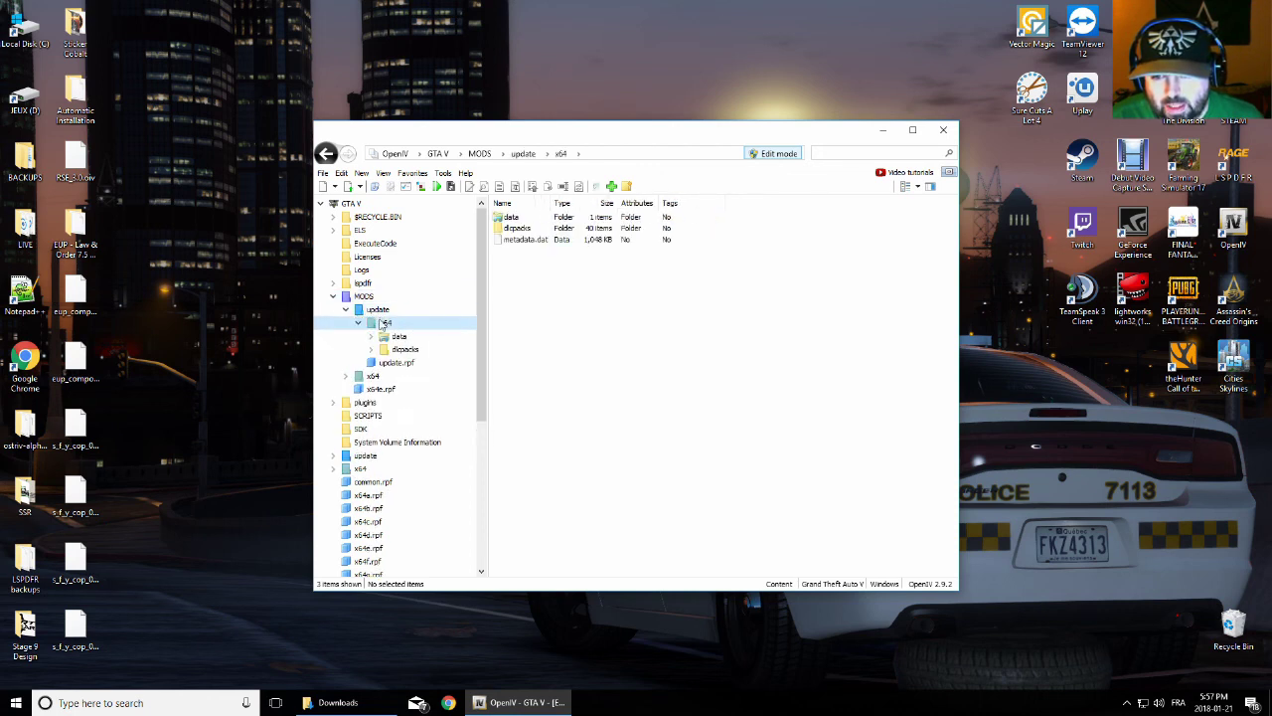
left_click(384, 350)
double_click(384, 352)
Open patchday17ng.rpf inside patchday17ng > dlc.rpf > x64 > models > cdimages, with edit mode on
scroll(417, 370, "down", 5)
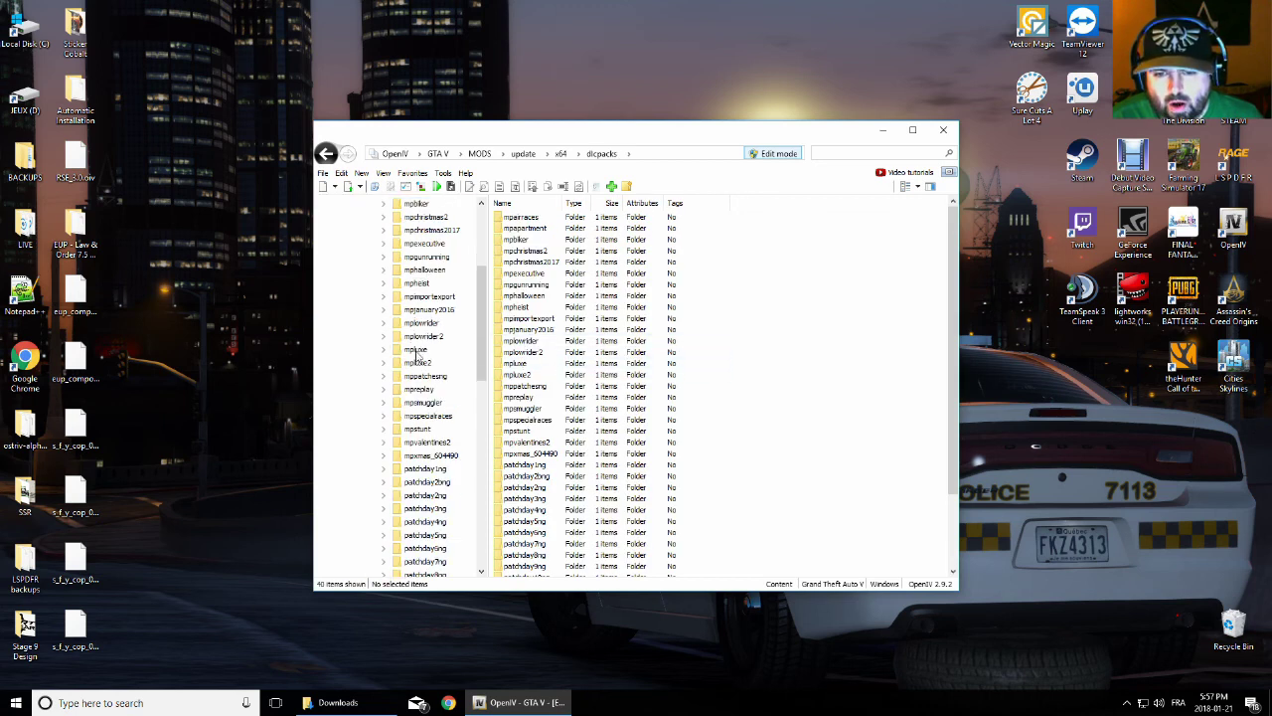
scroll(417, 369, "down", 3)
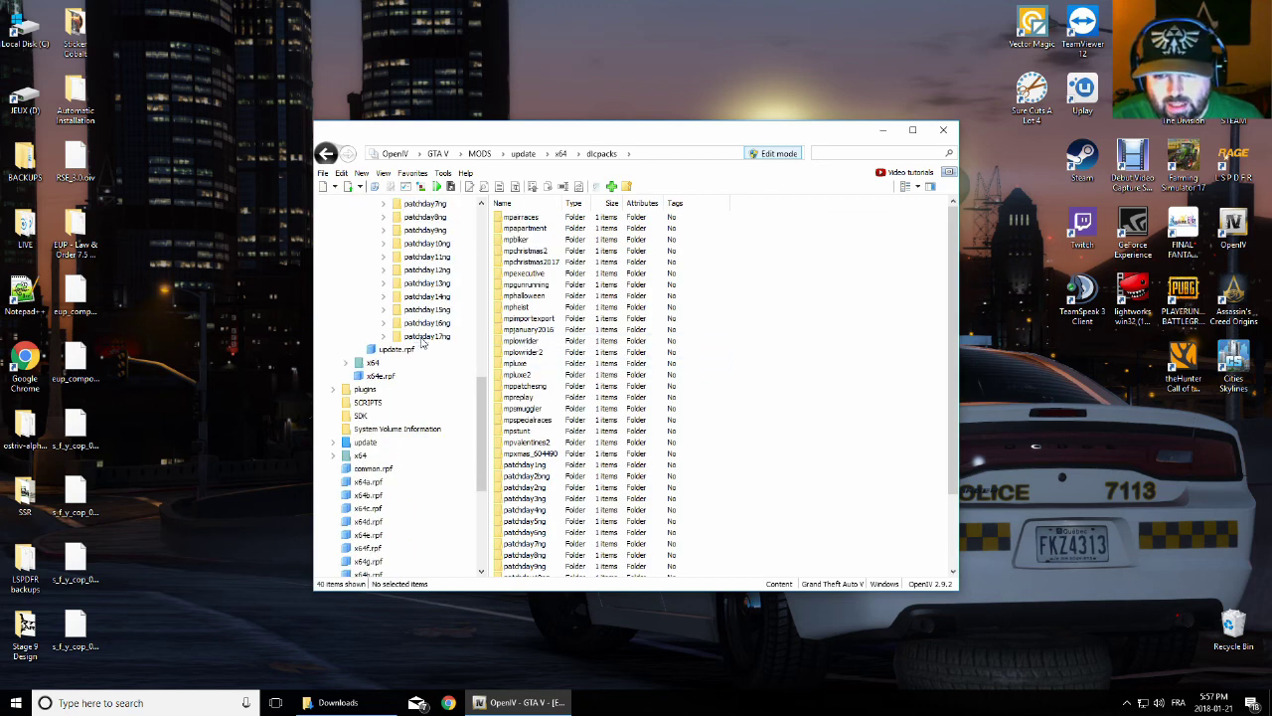
left_click(426, 338)
left_click(384, 336)
double_click(407, 353)
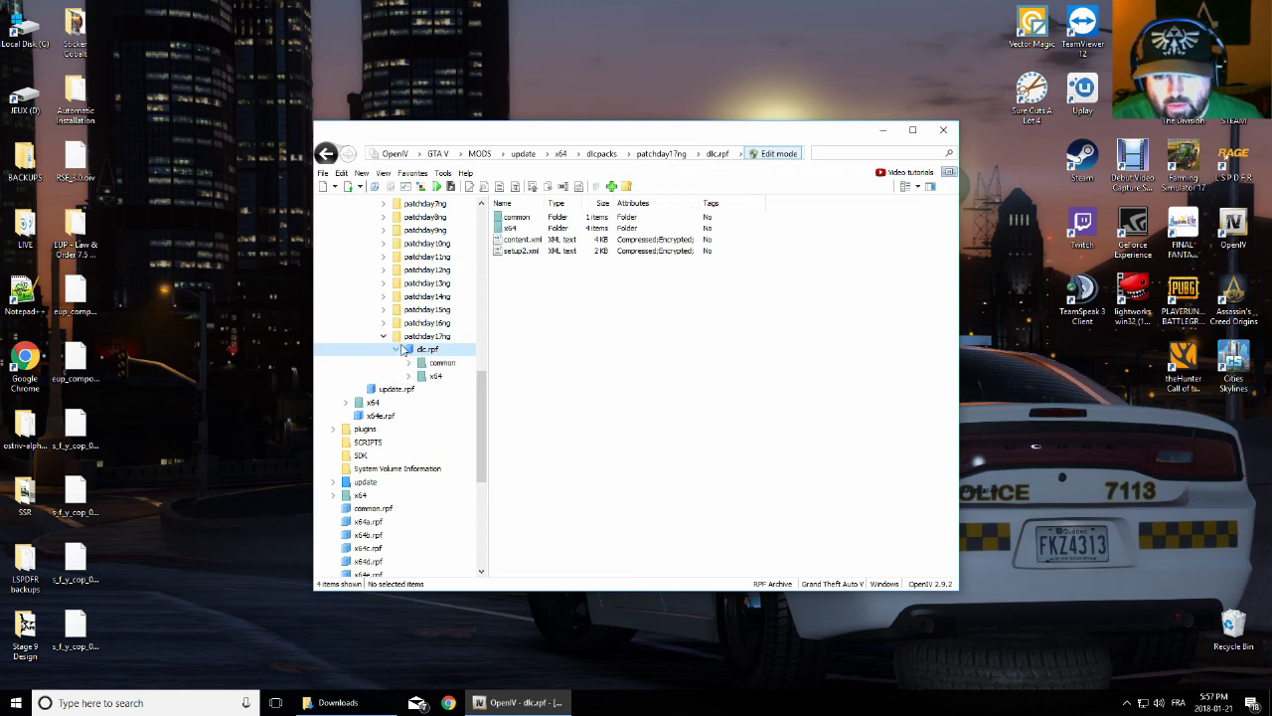
left_click(409, 376)
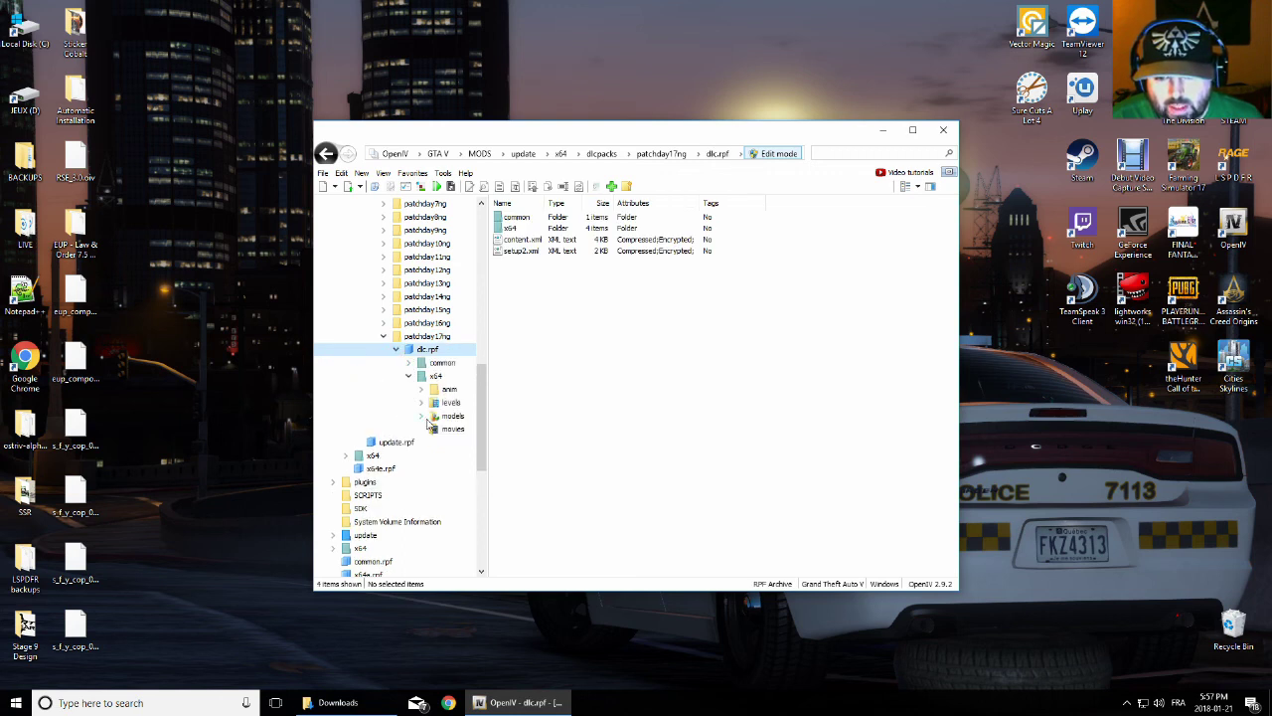
left_click(449, 416)
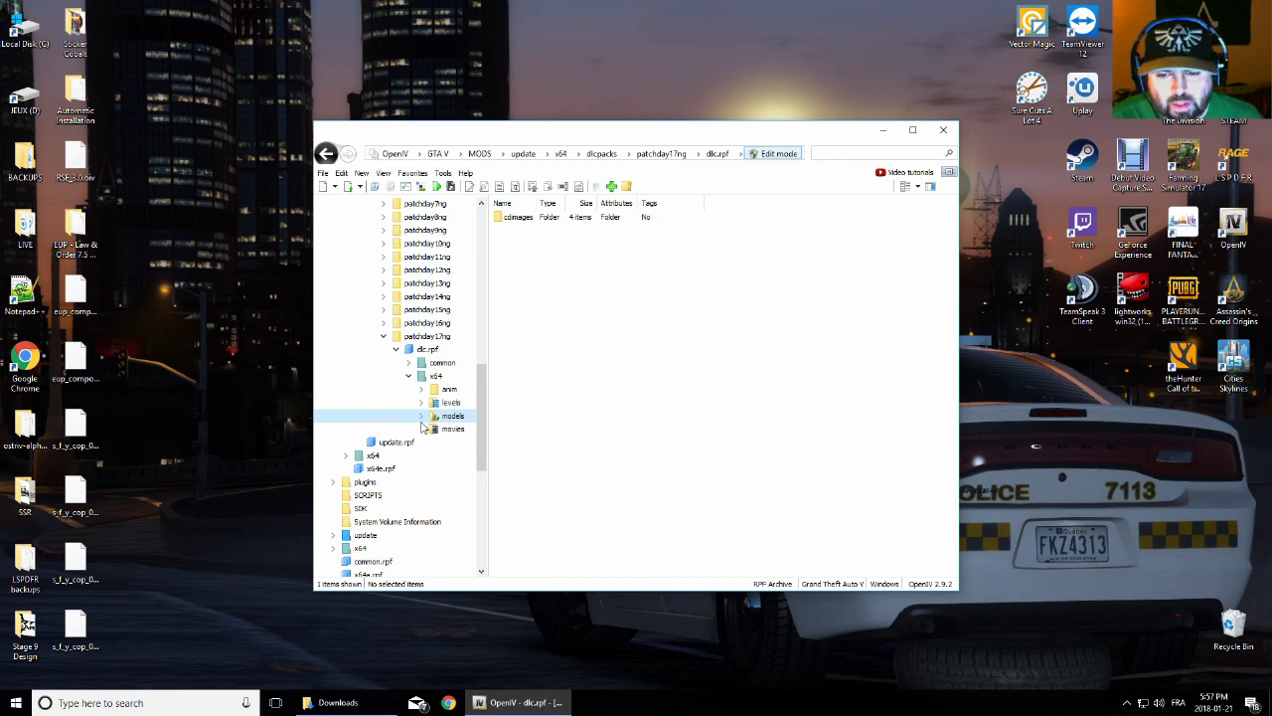
left_click(421, 417)
left_click(446, 430)
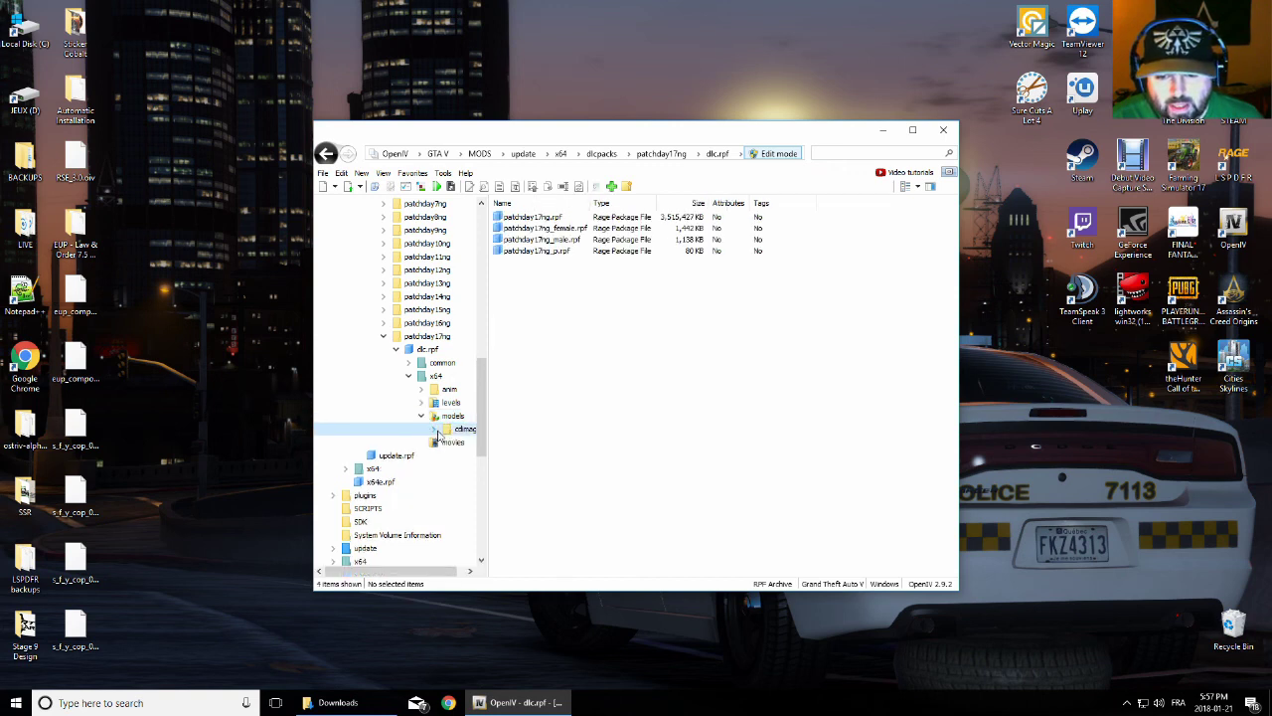
left_click(526, 222)
double_click(524, 221)
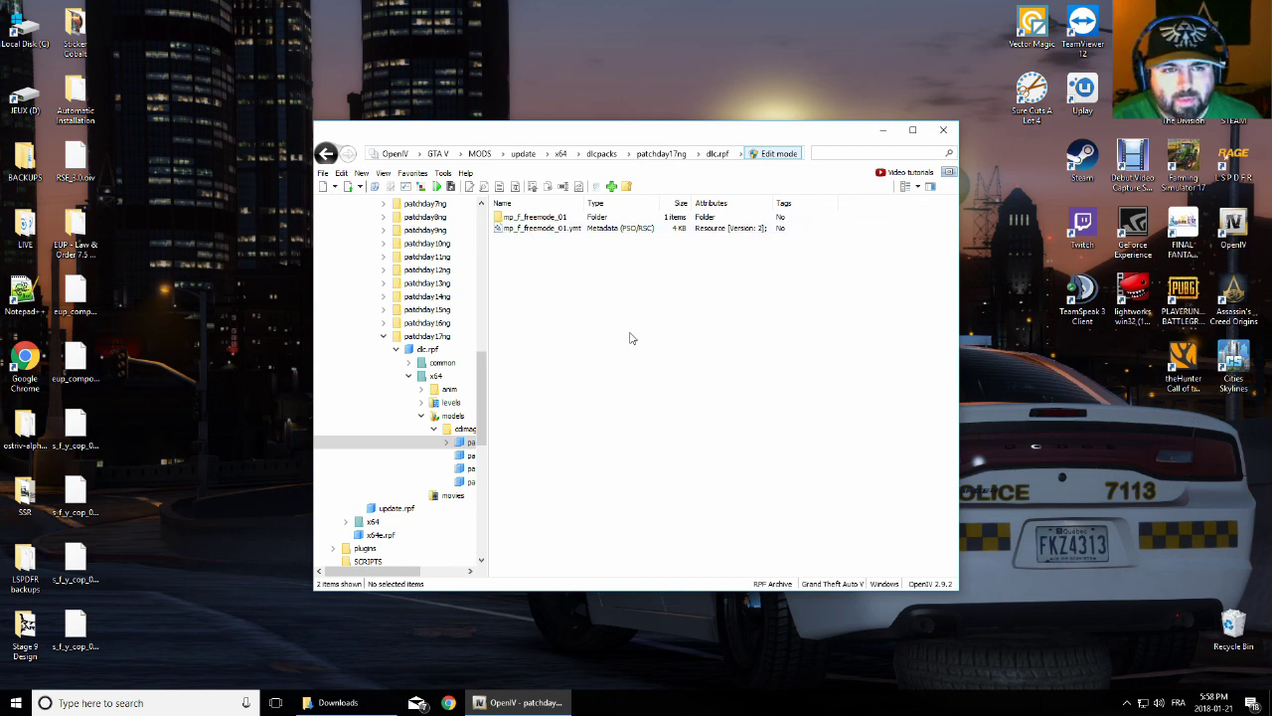
left_click(778, 155)
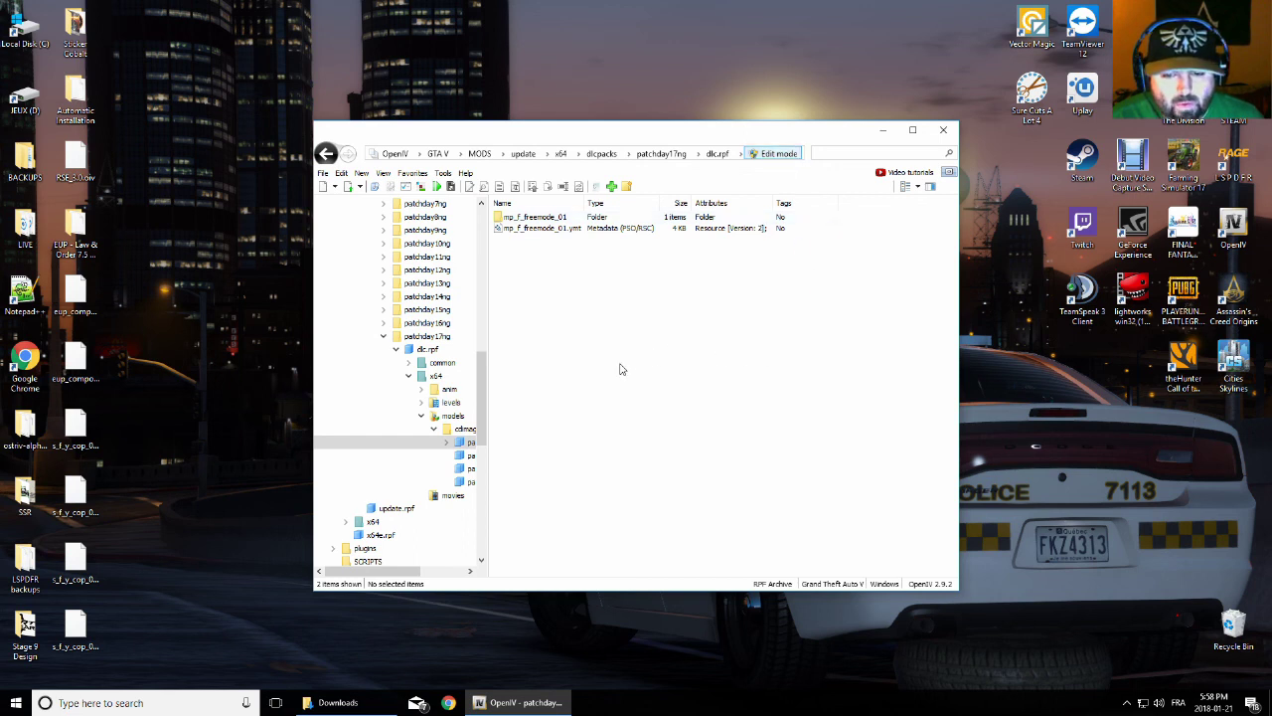
Add the four s_m_y_sheriff_01 files from the downloaded SQ npc uniforms archive to patchday17ng.rpf in OpenIV
left_click(338, 702)
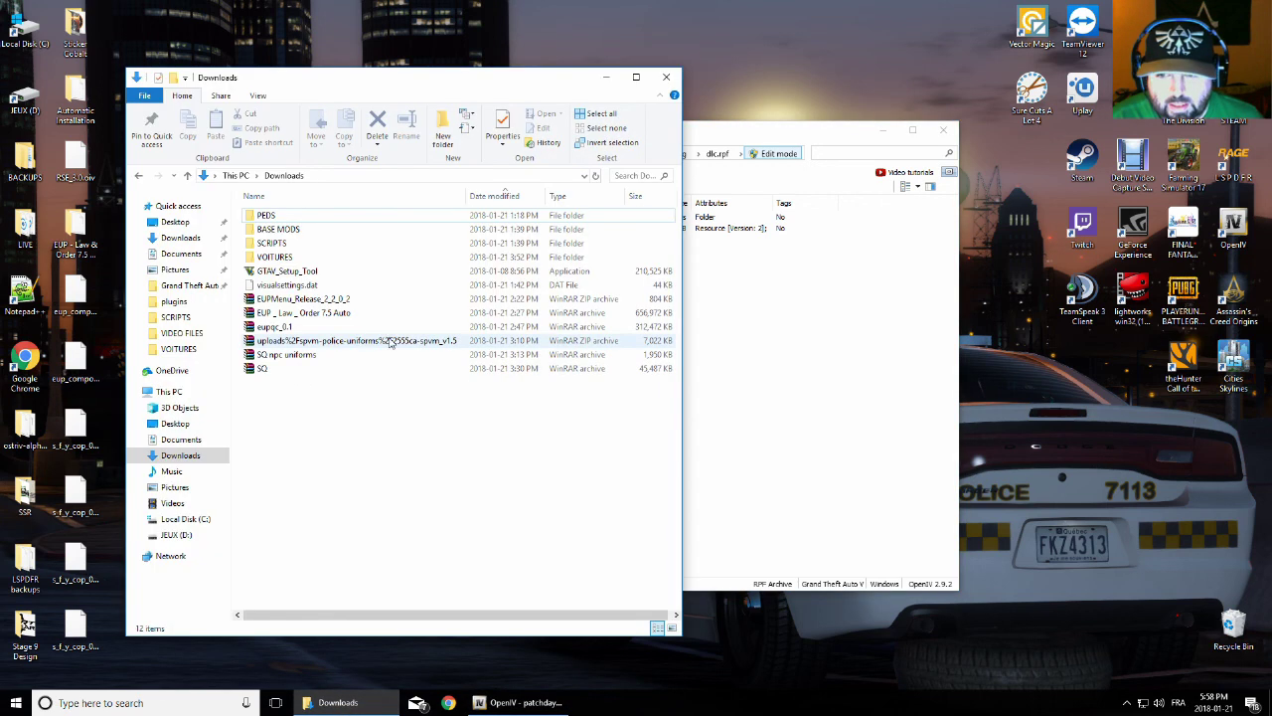
double_click(287, 356)
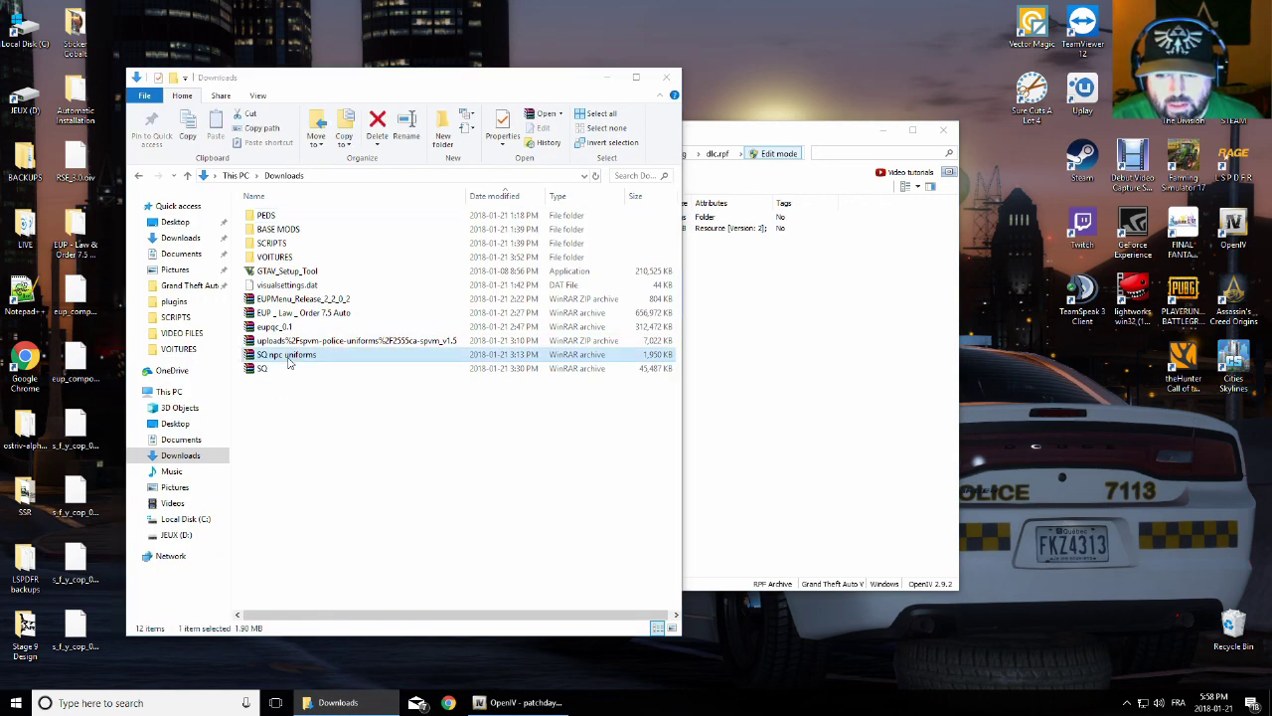
left_click_drag(283, 381, 282, 291)
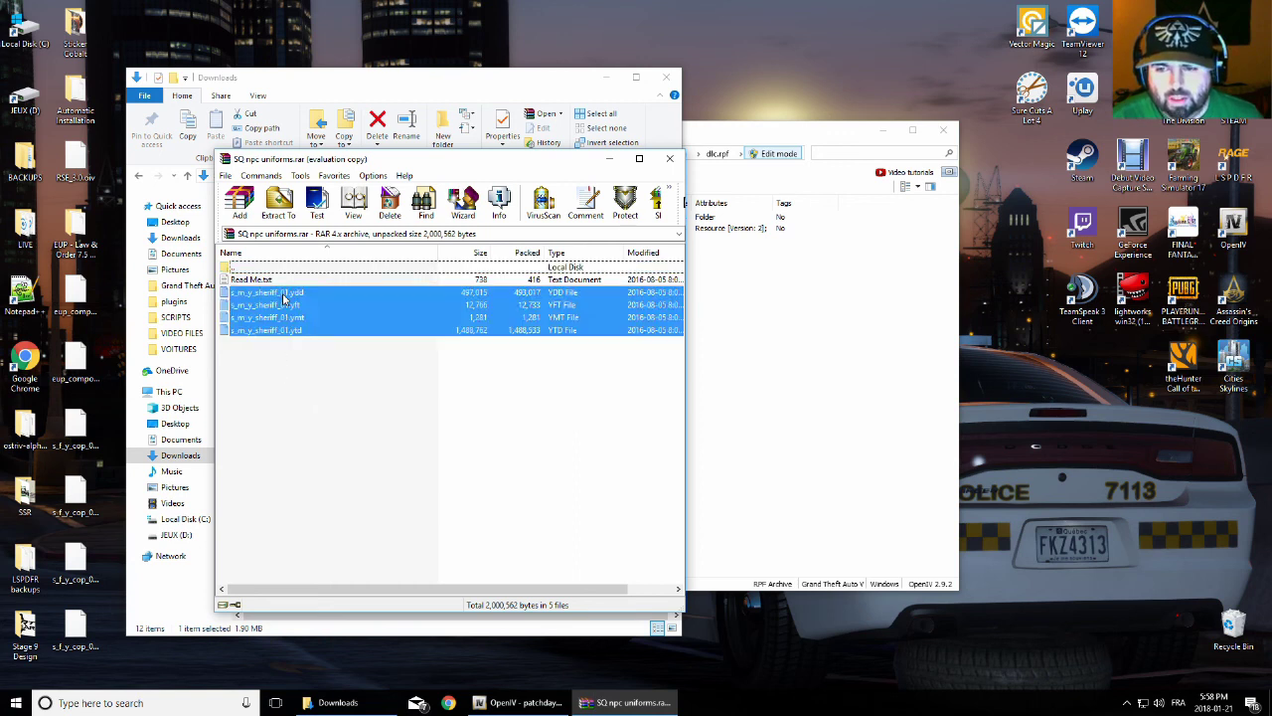
left_click(502, 392)
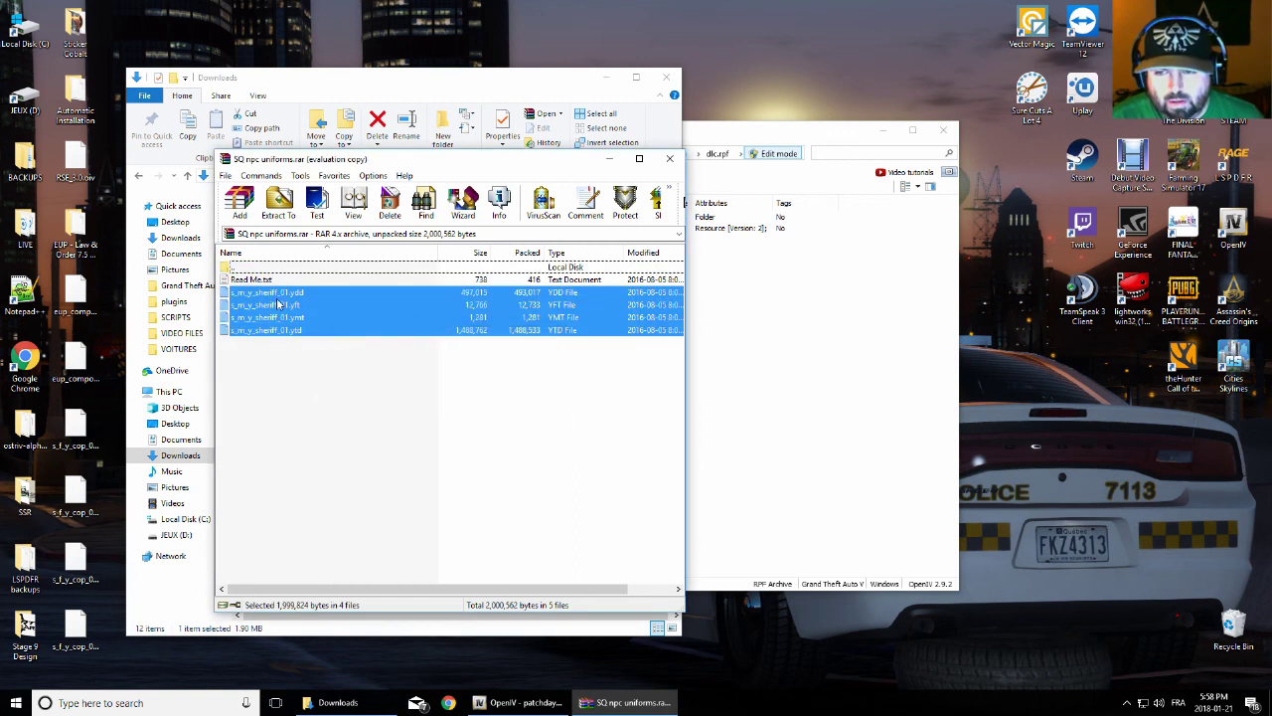
left_click_drag(290, 294, 763, 484)
left_click(764, 484)
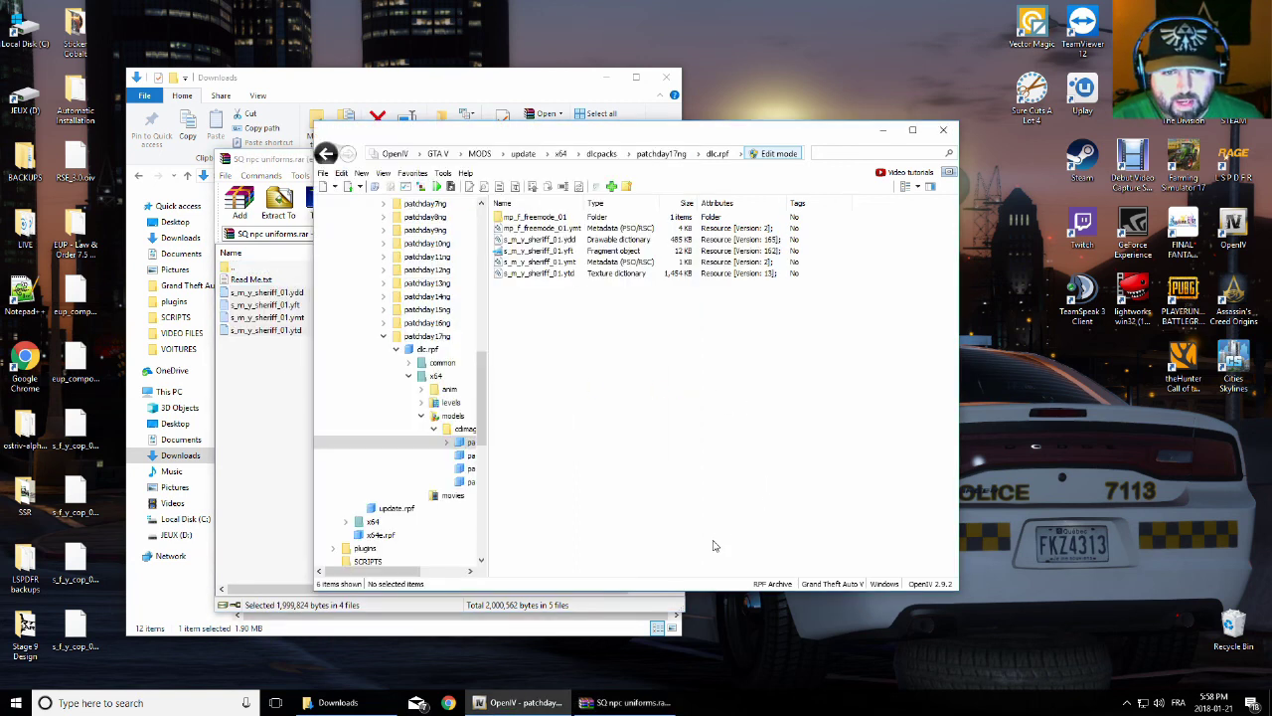
Preview s_m_y_sheriff_01.ydd in the model viewer with accs_000_u, hair_000_u, head_000_r, lowr_000_u and uppr_000_u shown, and close the viewer
double_click(531, 241)
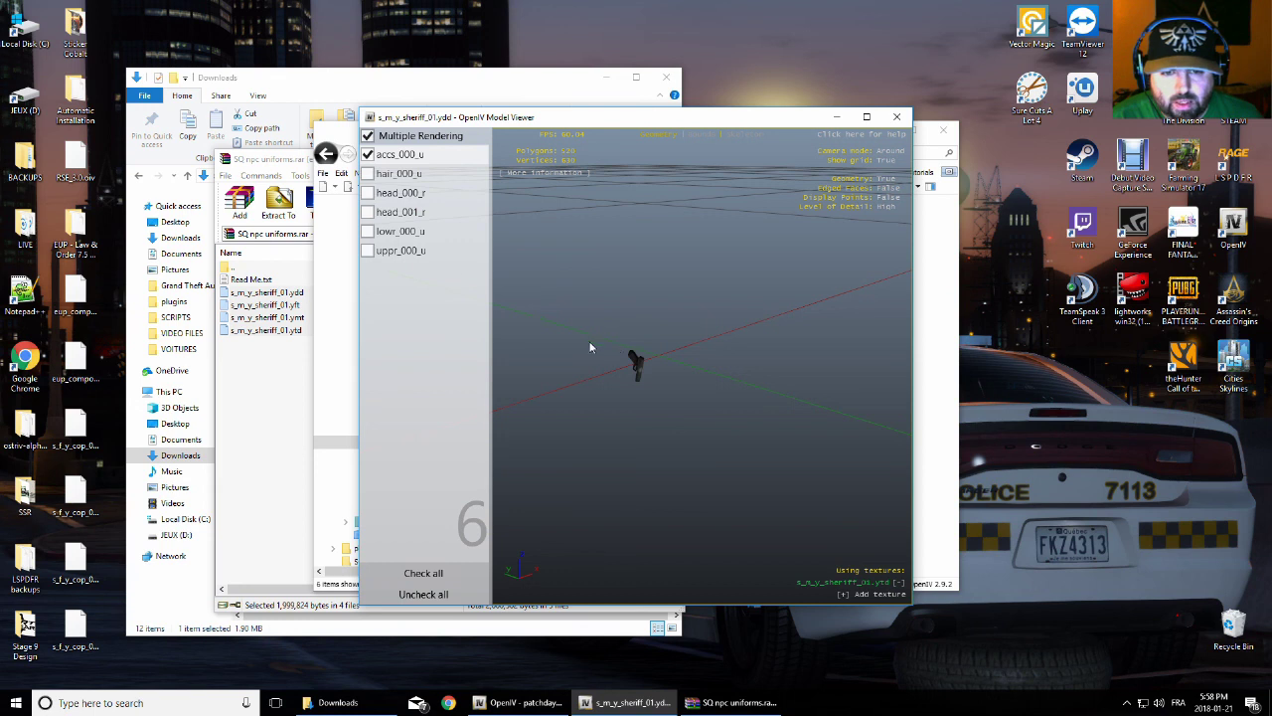
left_click_drag(502, 125, 651, 344)
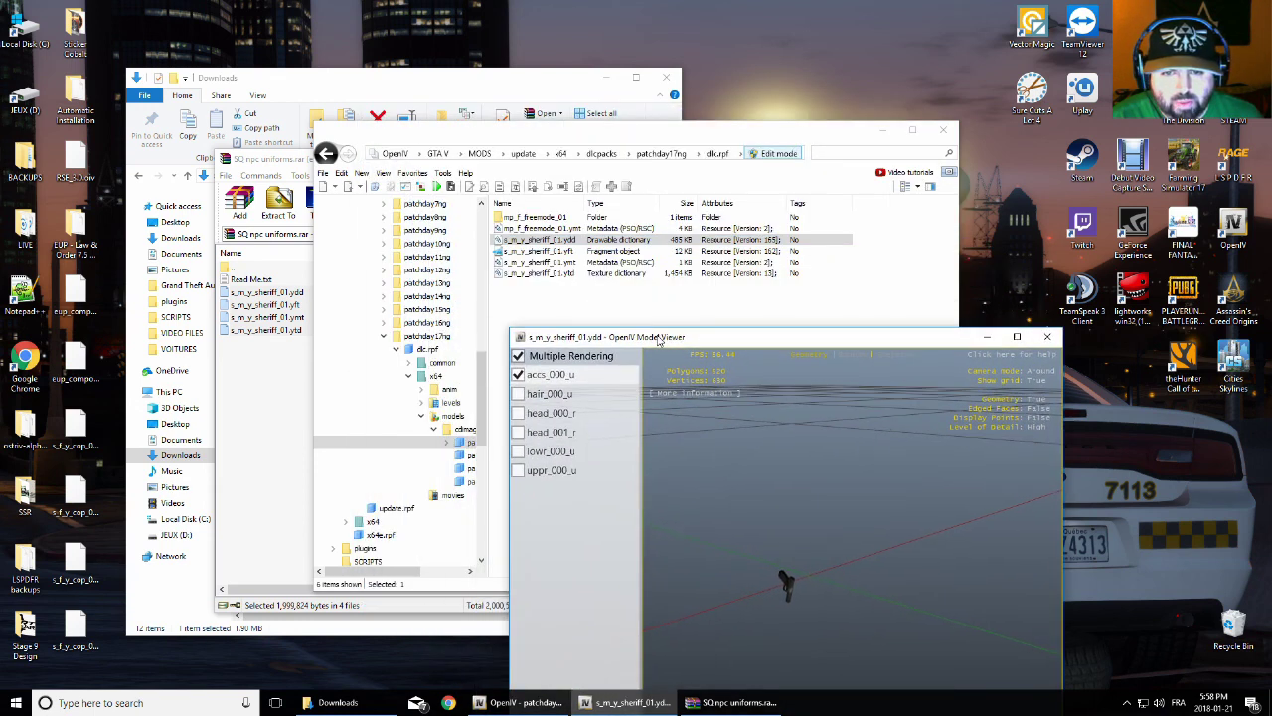
left_click(507, 243)
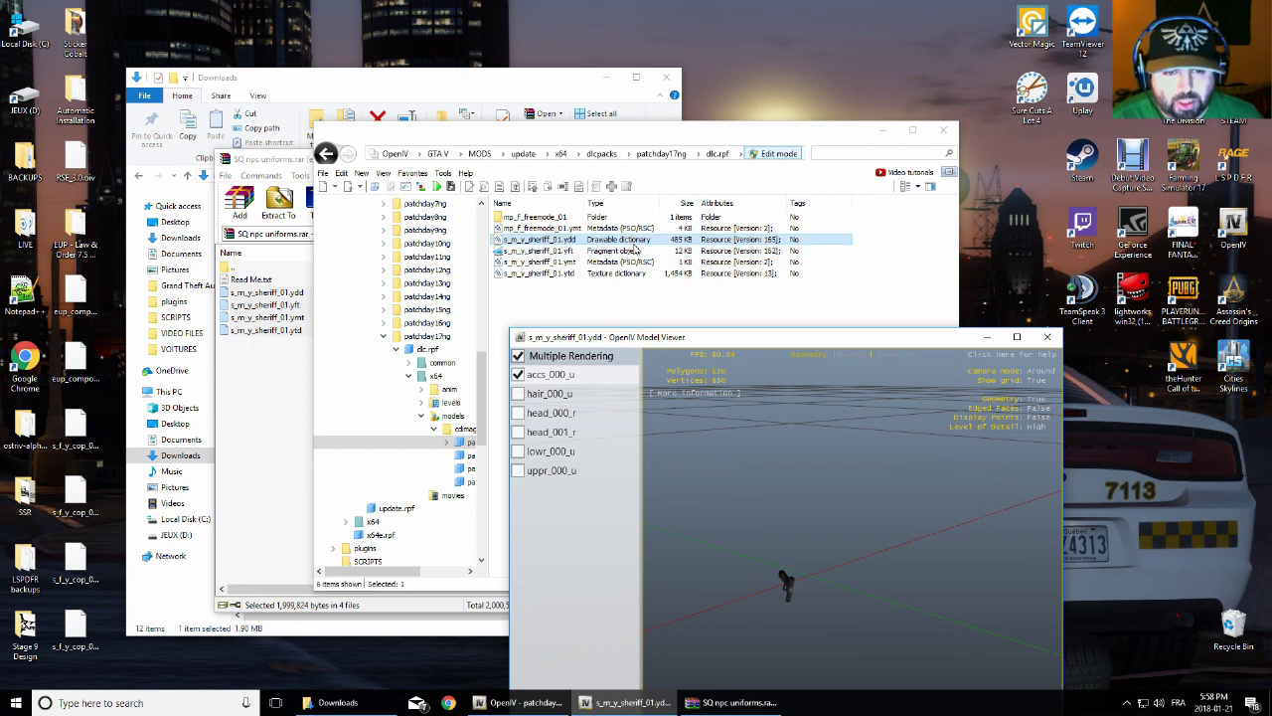
left_click_drag(775, 342, 677, 220)
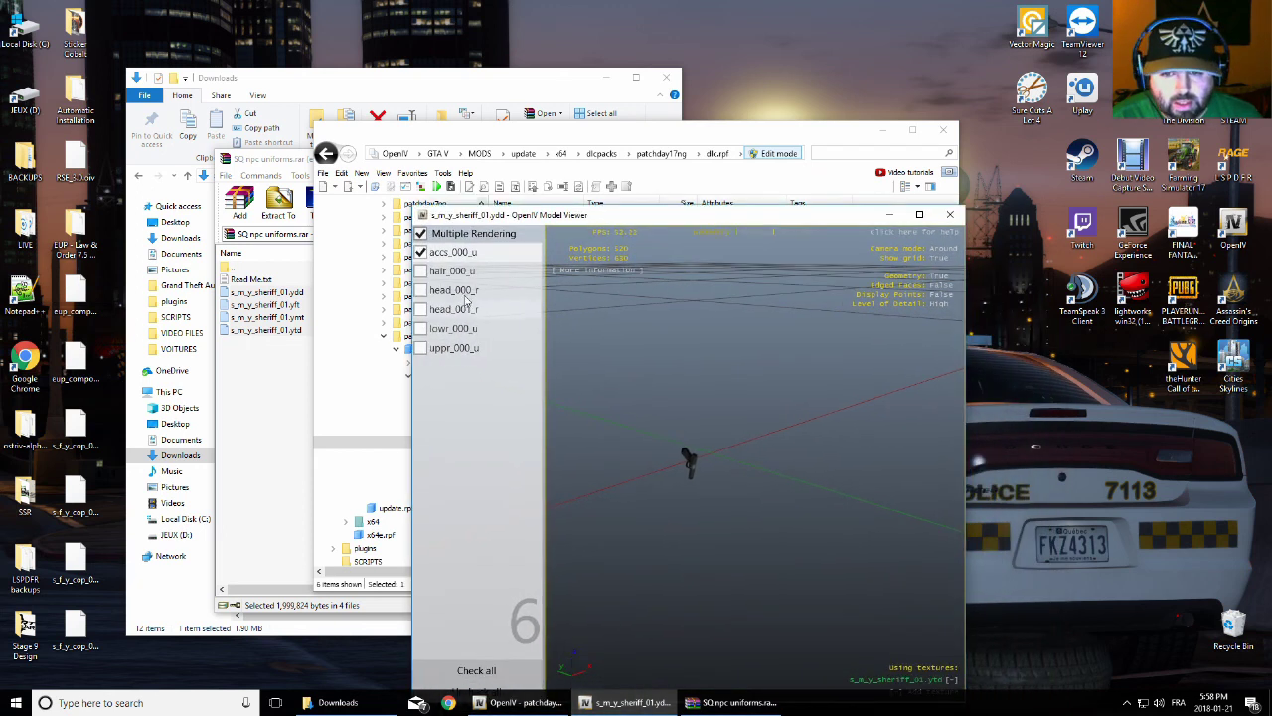
left_click(421, 270)
left_click(421, 290)
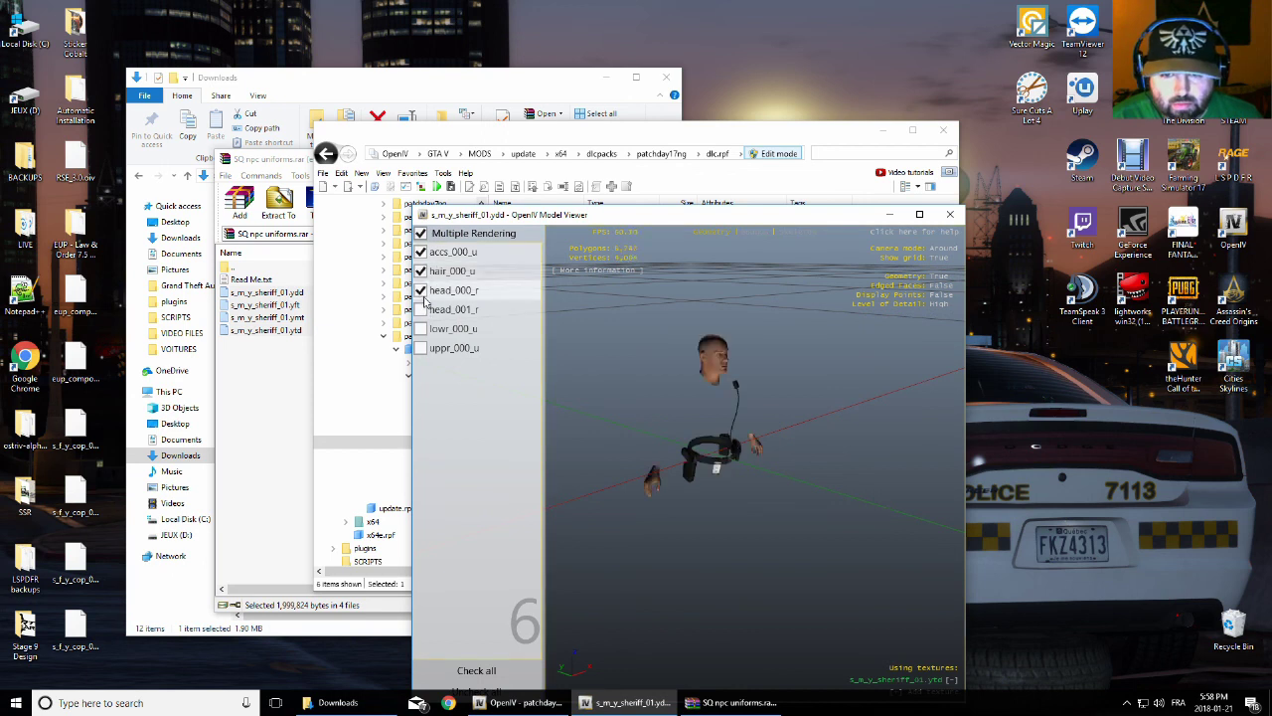
left_click(421, 328)
left_click(421, 348)
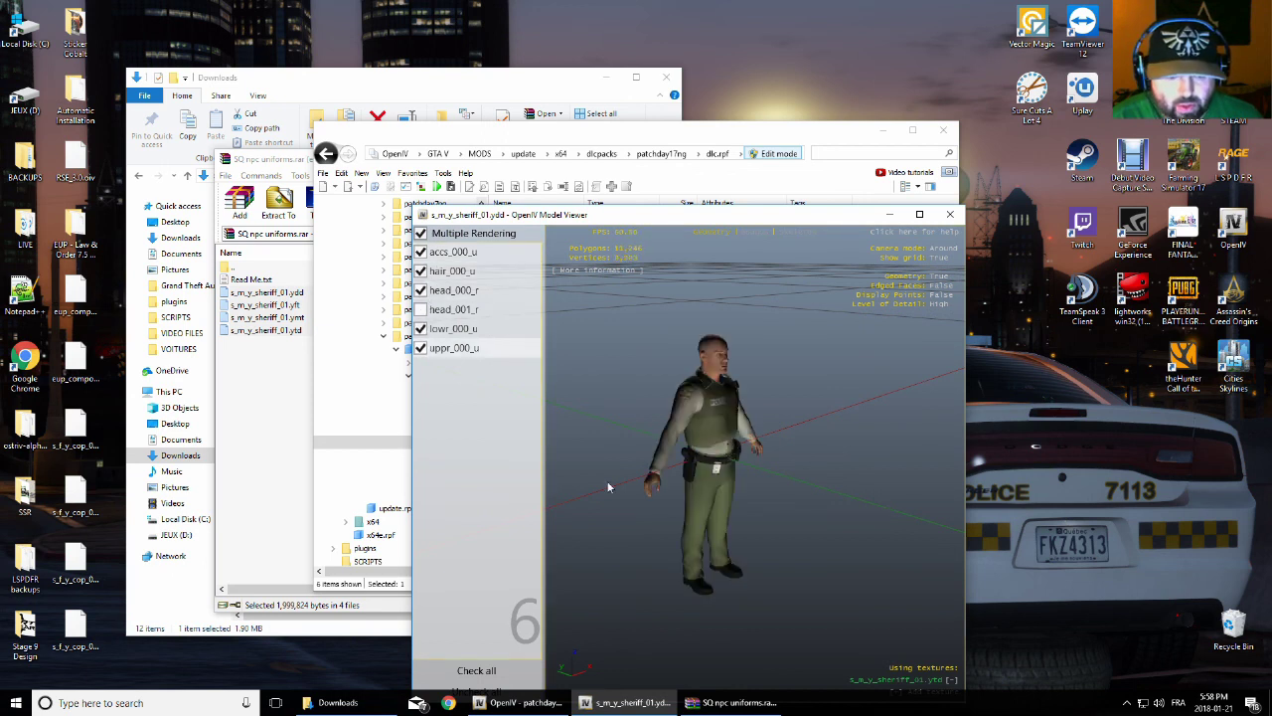
left_click_drag(678, 479, 753, 408)
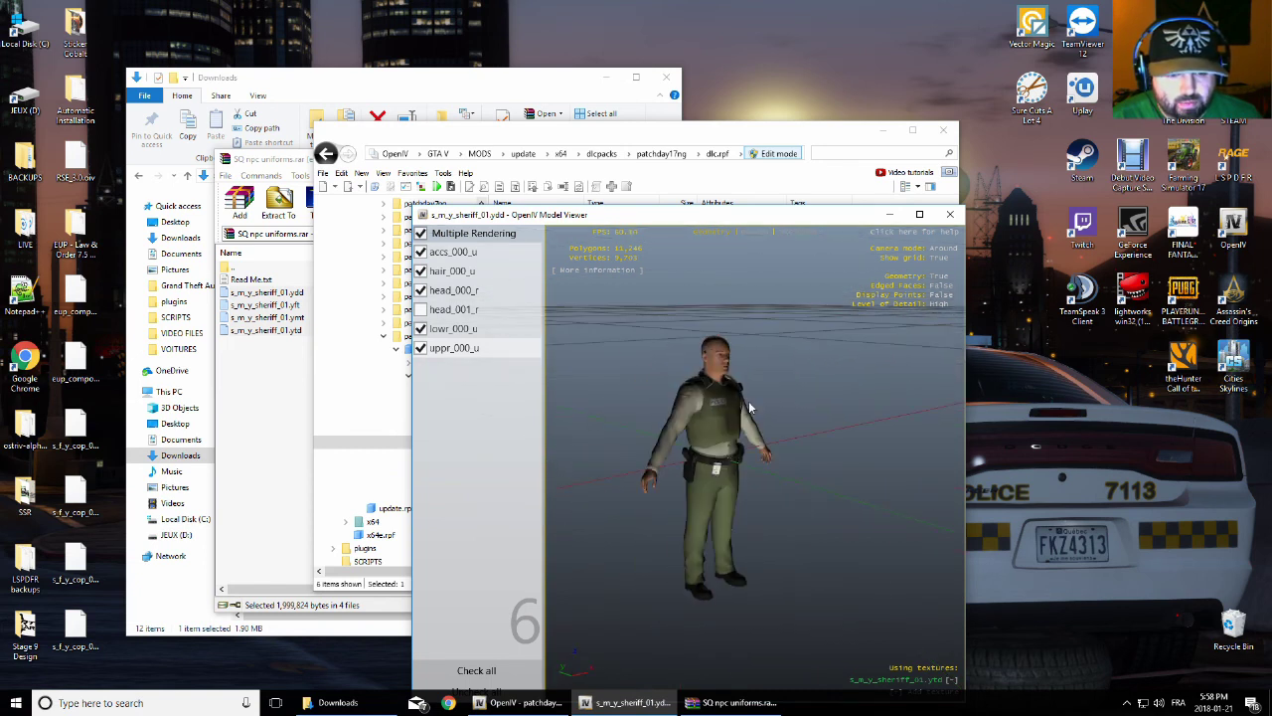
left_click(949, 214)
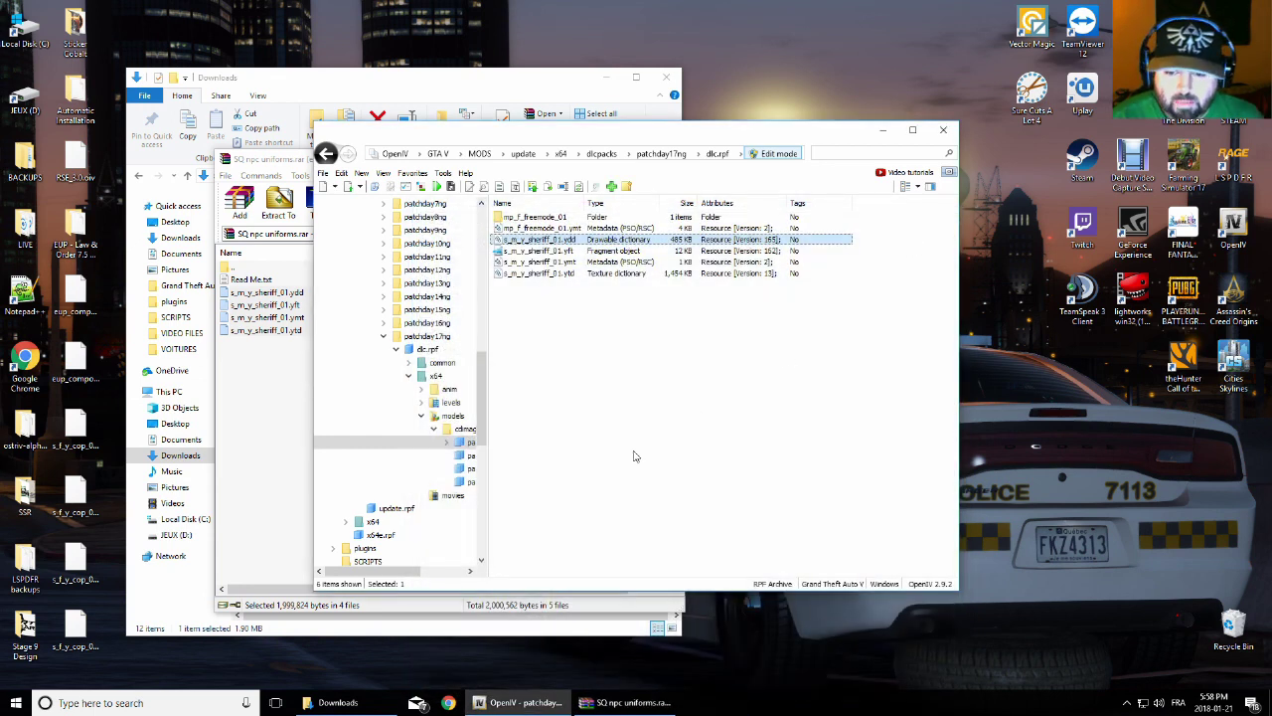
Open the spvm-police-uniforms v1.5 archive from Downloads and select s_m_y_cop_01.ytd in Uniforms > Dark Blue Pants
left_click(333, 703)
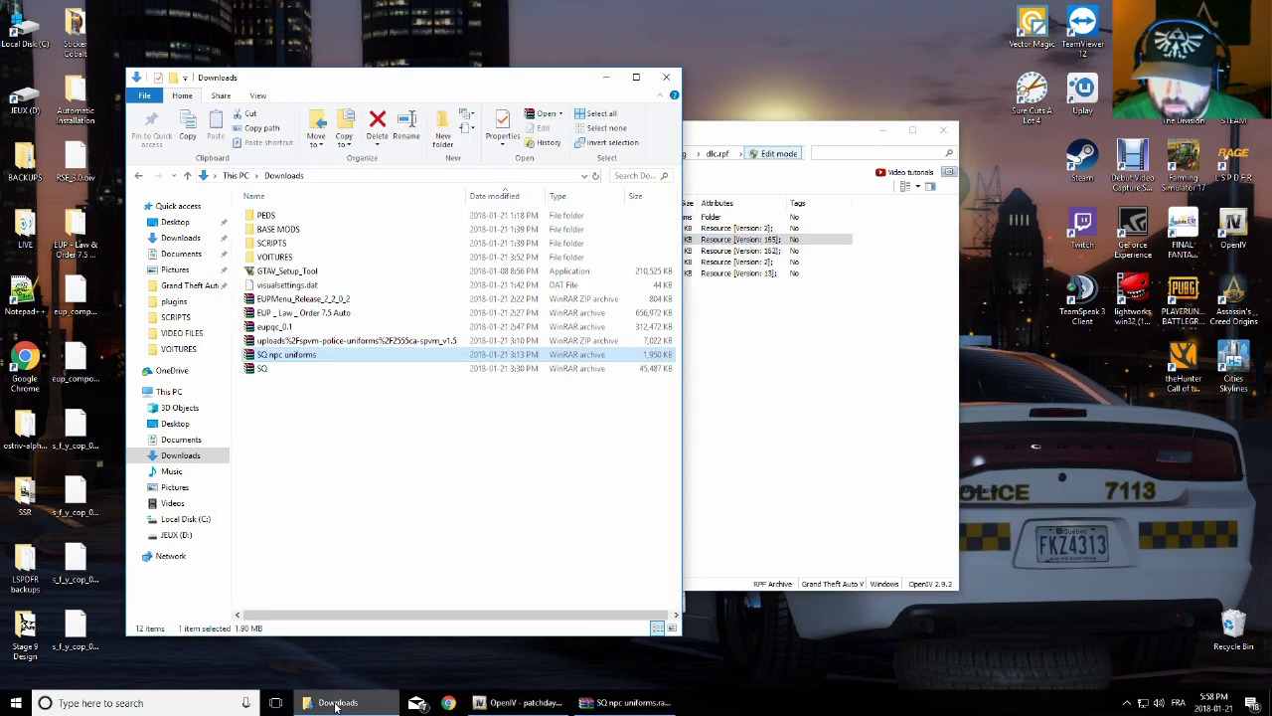
double_click(376, 341)
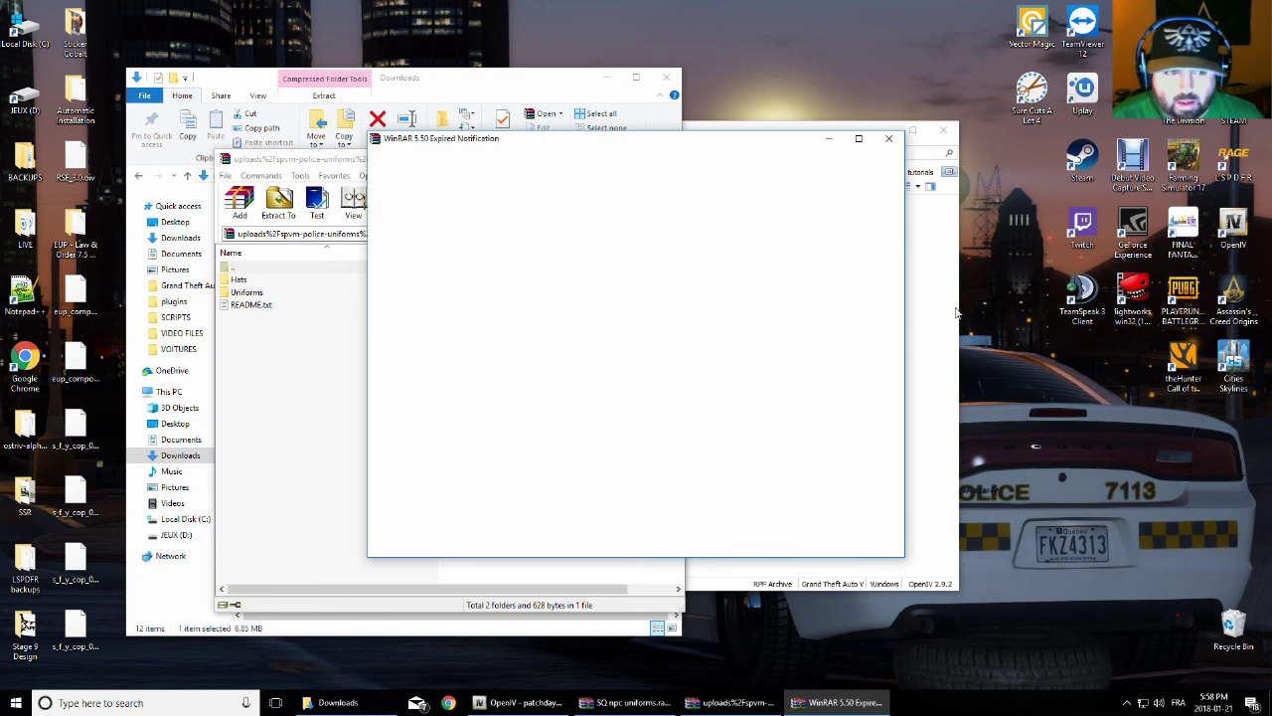
key("Escape")
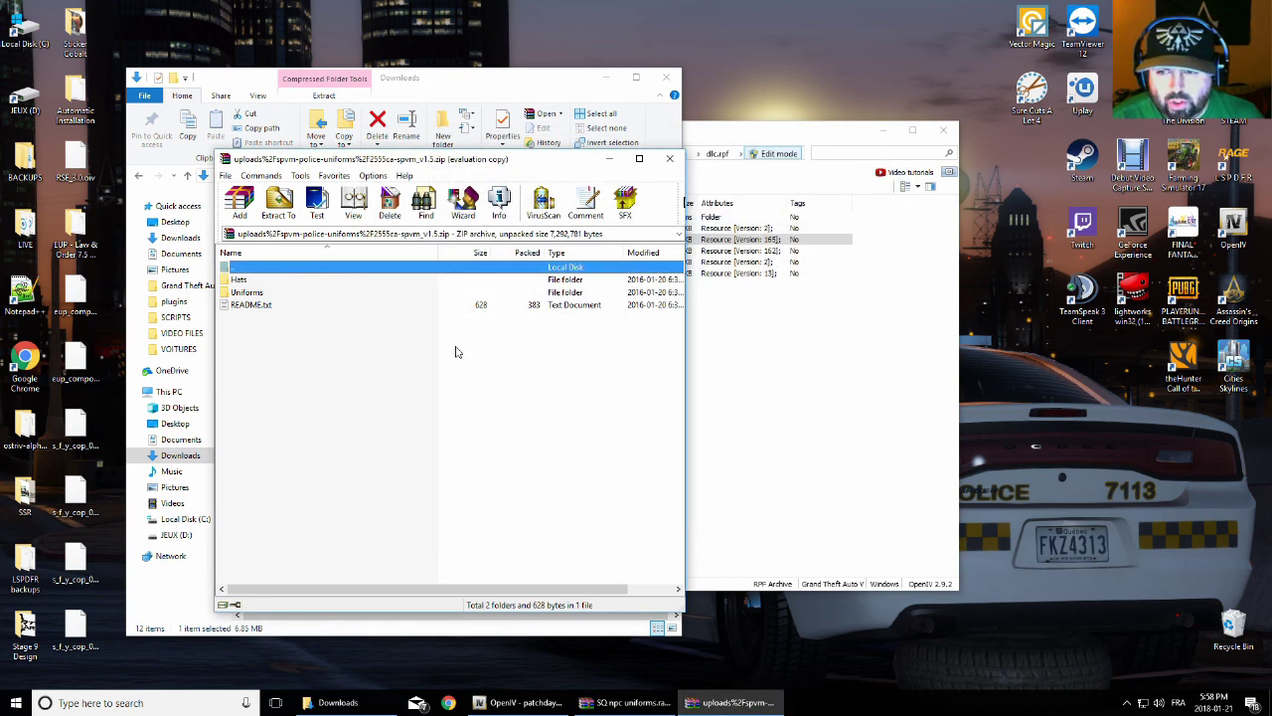
double_click(252, 293)
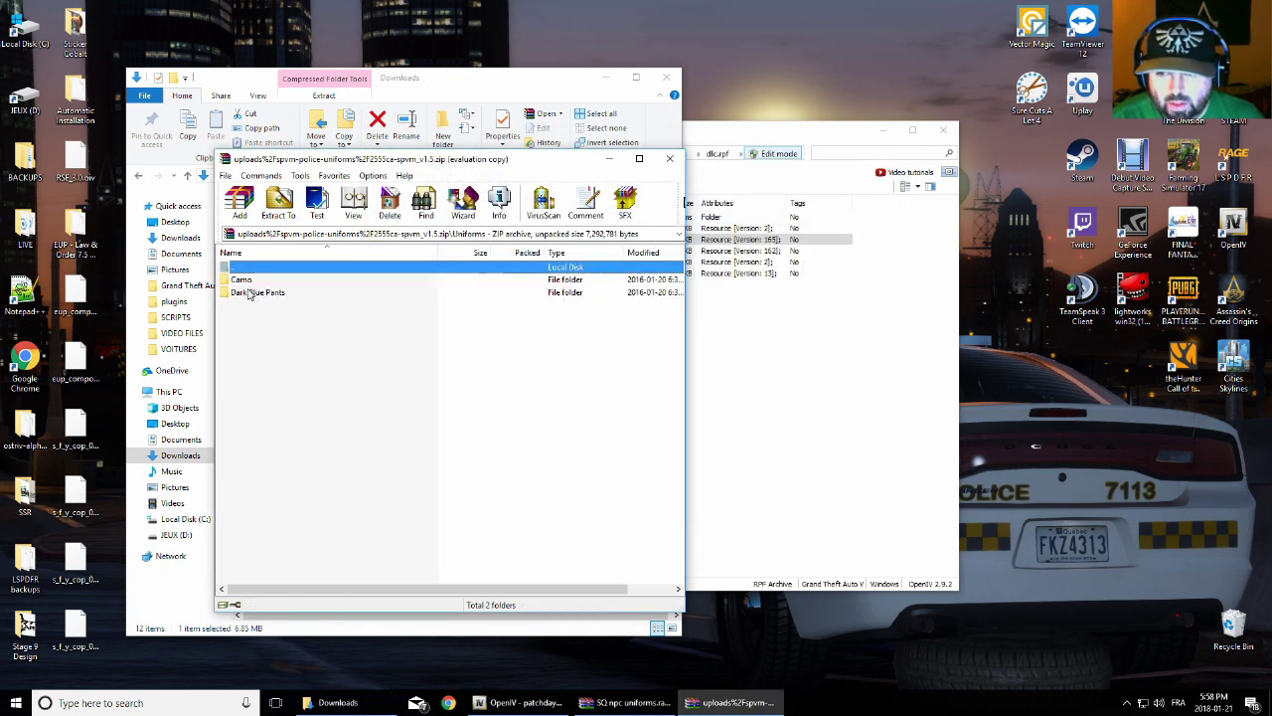
left_click(249, 282)
left_click(249, 294)
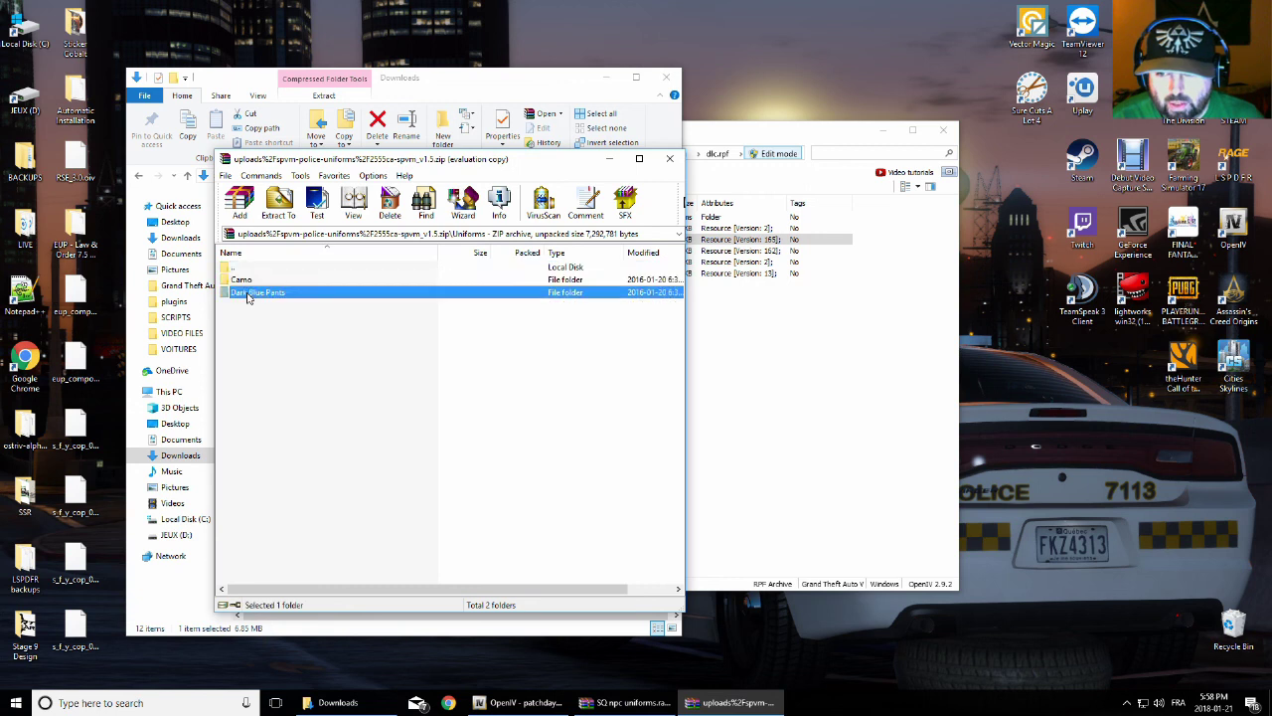
double_click(249, 294)
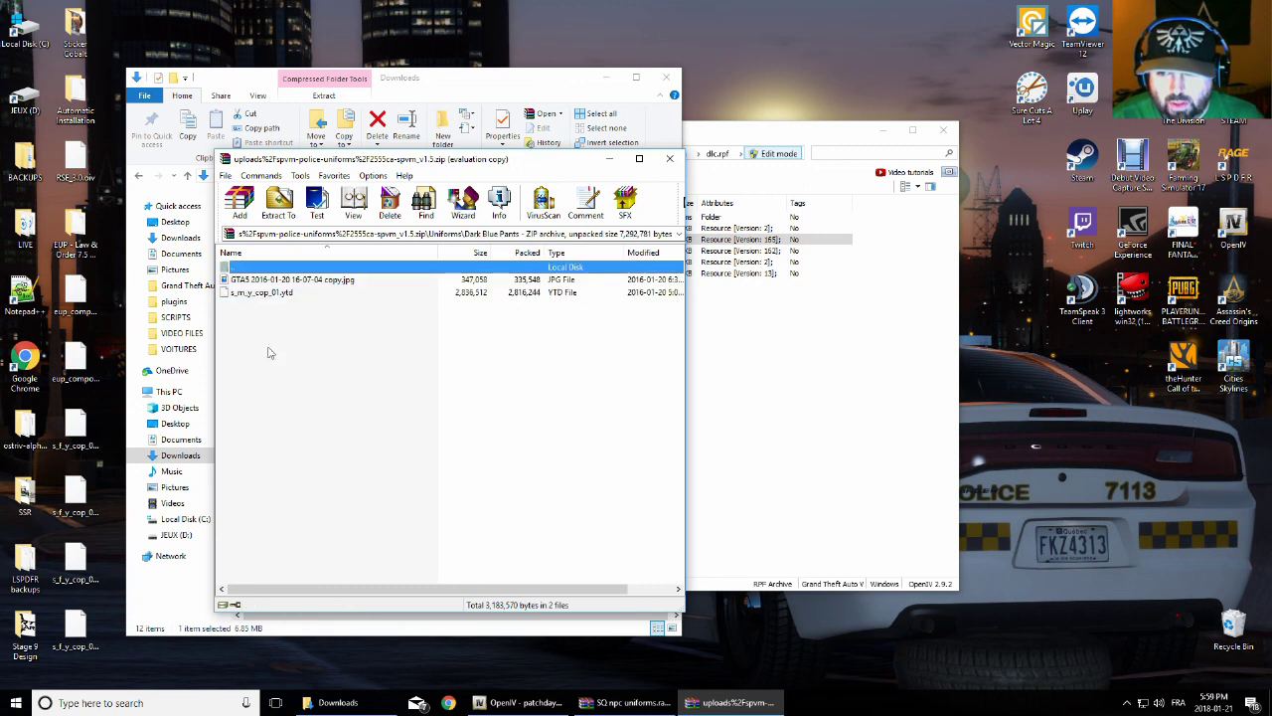
left_click(277, 294)
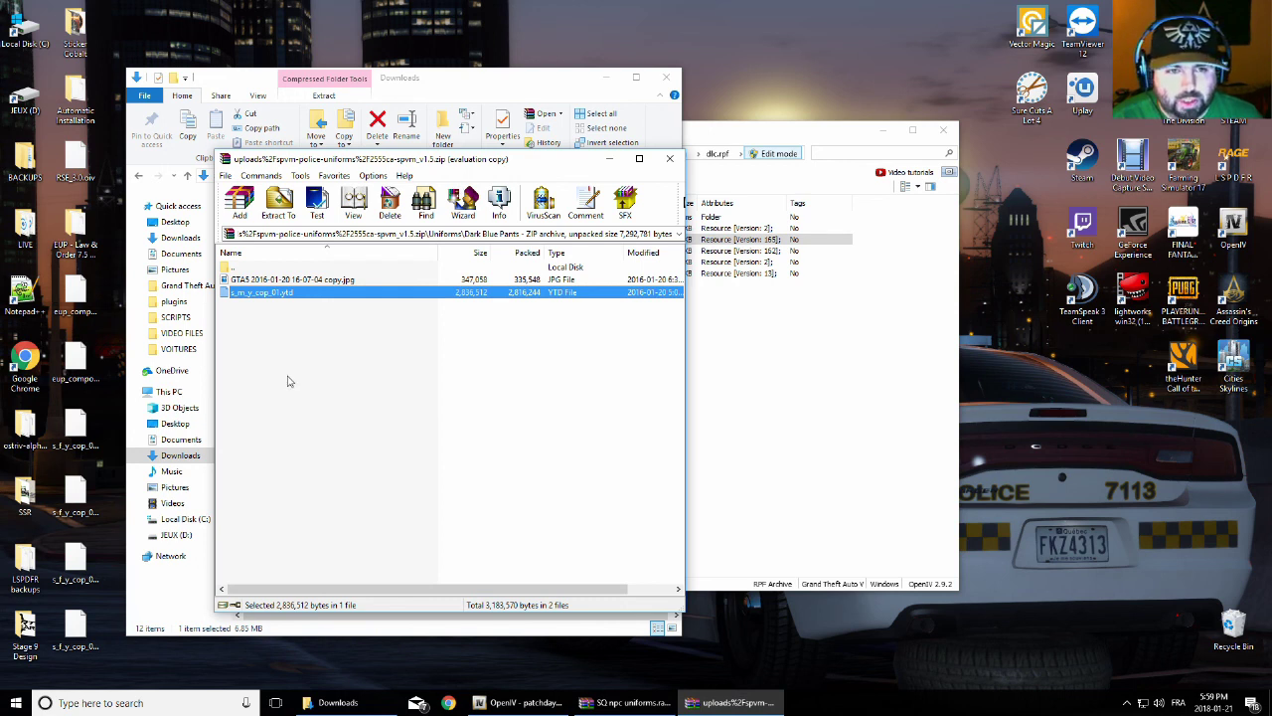
Switch to OpenIV and place its window beside the uniforms archive so both file lists are accessible
left_click(715, 133)
left_click_drag(686, 137, 933, 164)
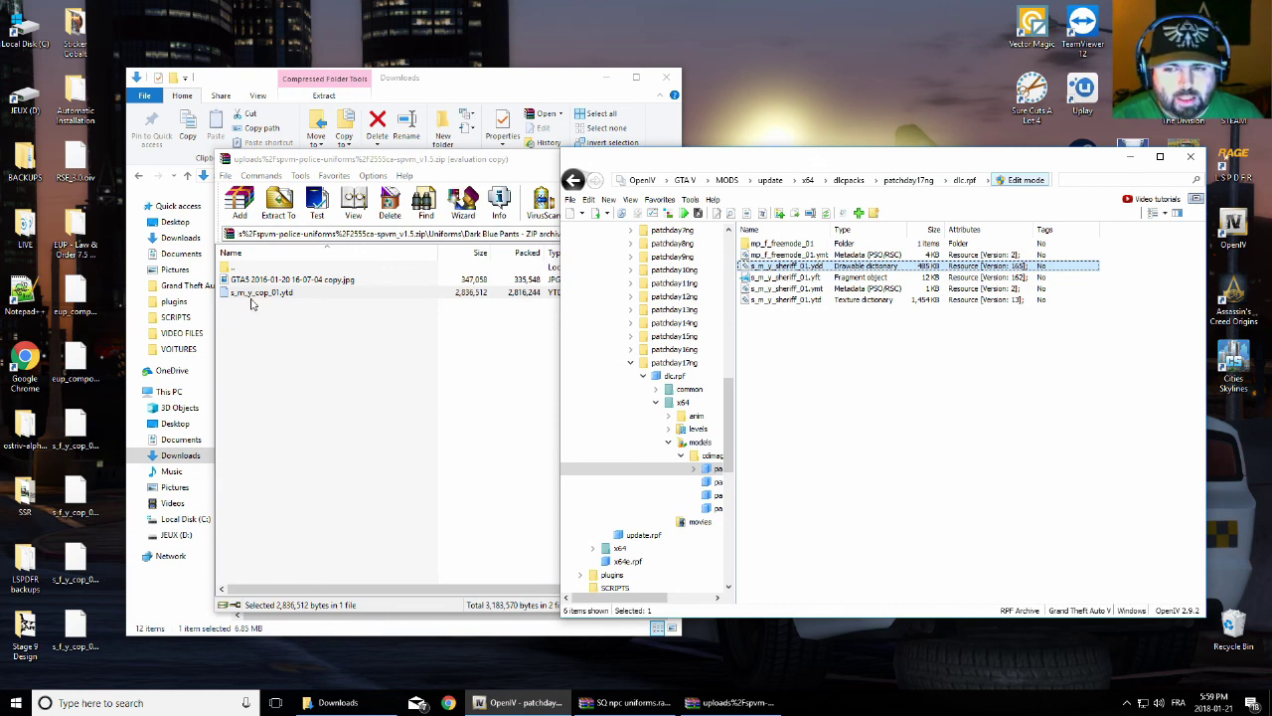
left_click_drag(801, 359, 772, 268)
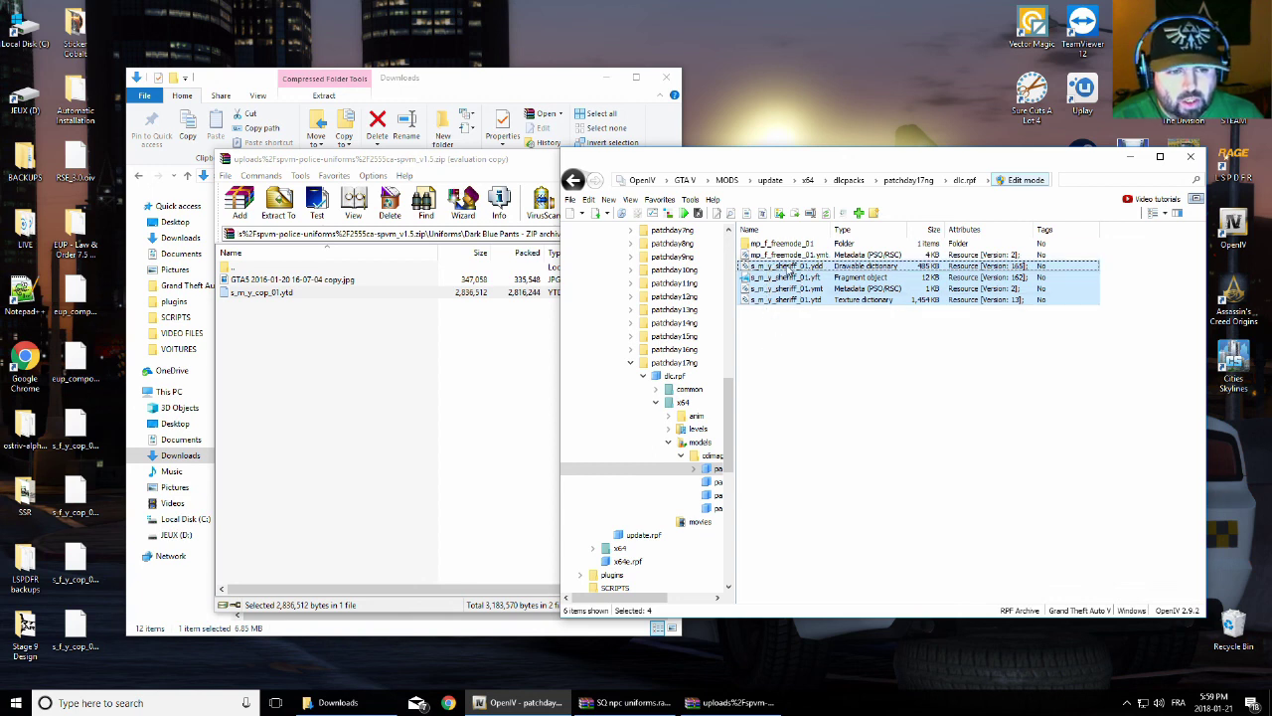
left_click(781, 341)
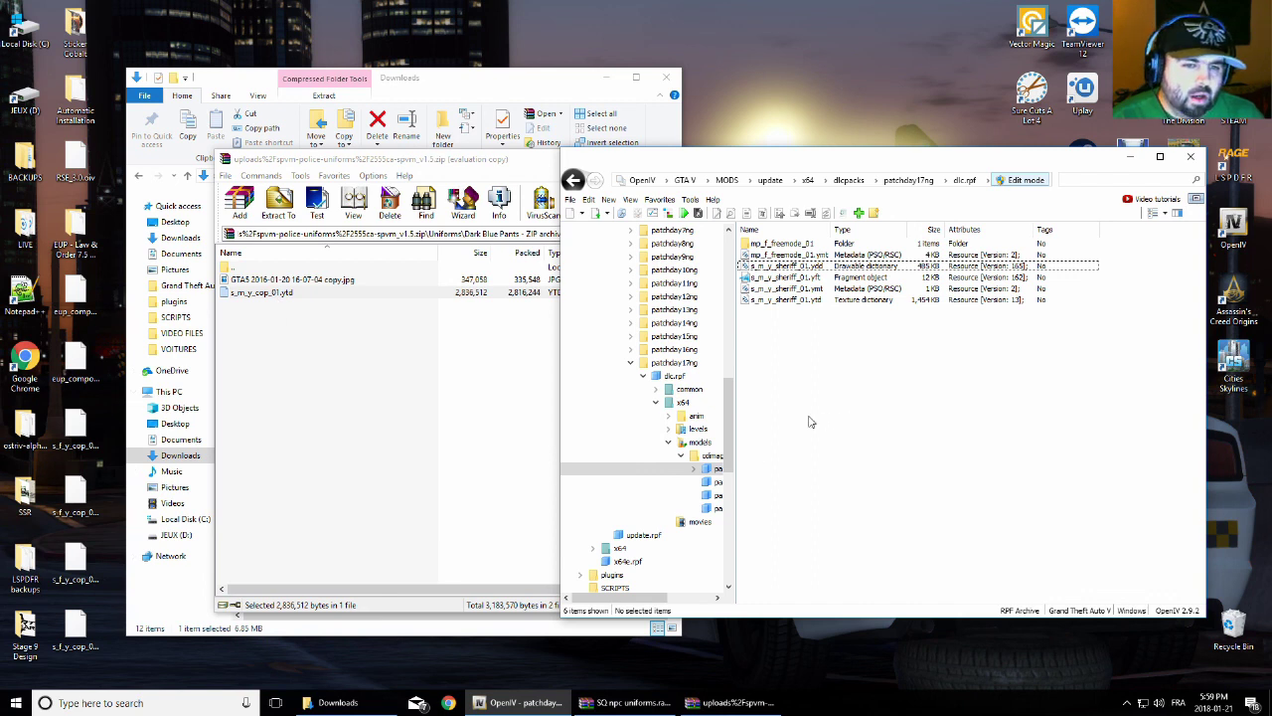
Search the mods folder for "cop" and go to the location of s_m_y_cop_01.ydd in patchday9ng
left_click(622, 214)
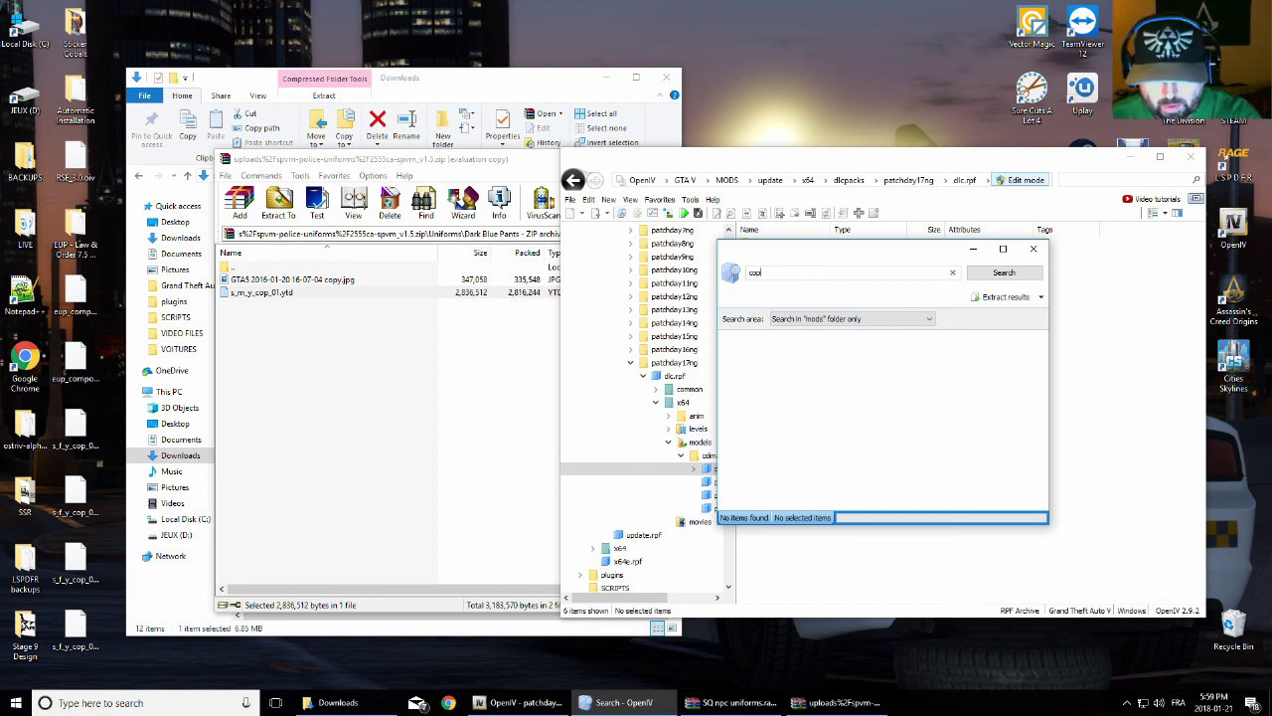
key("Return")
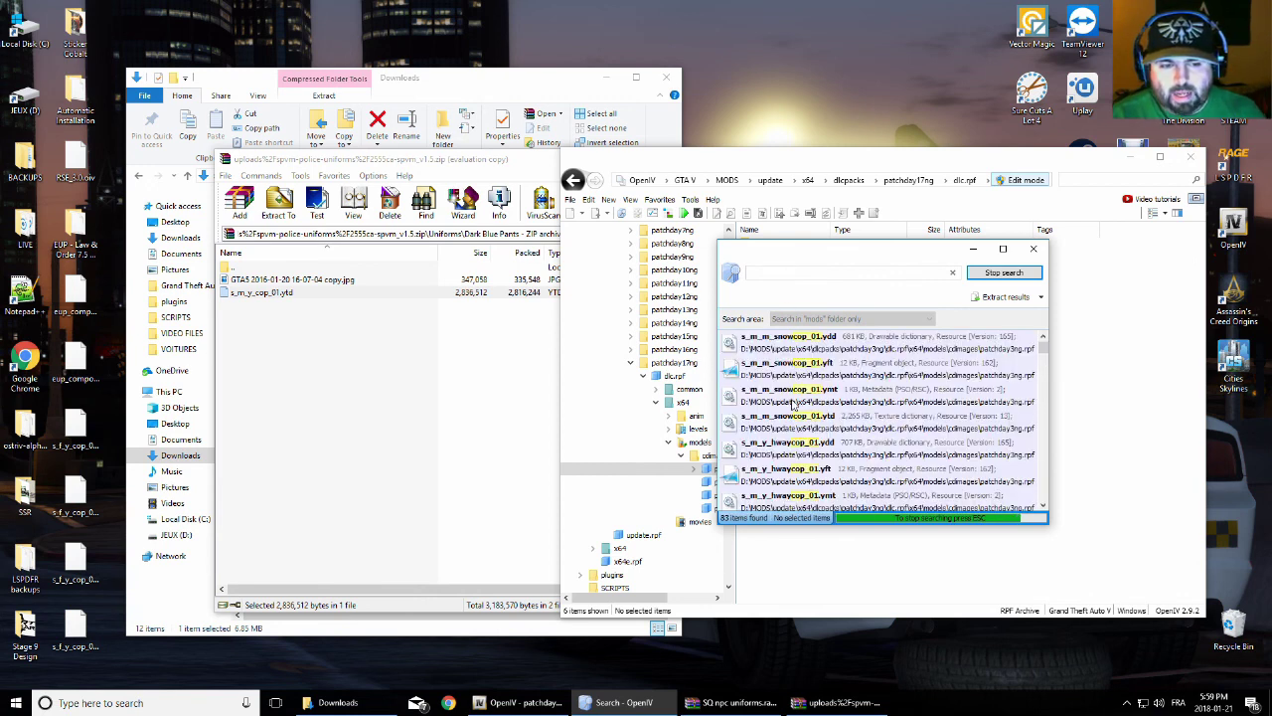
scroll(810, 417, "down", 2)
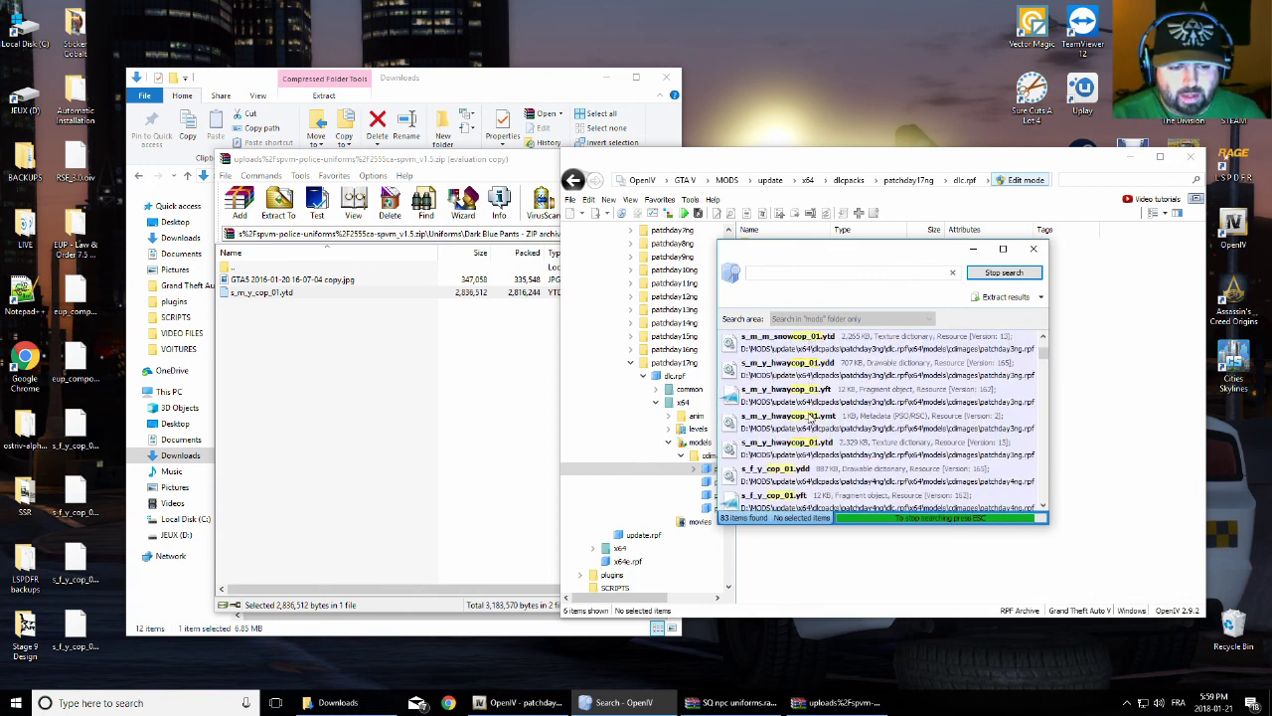
scroll(810, 418, "down", 3)
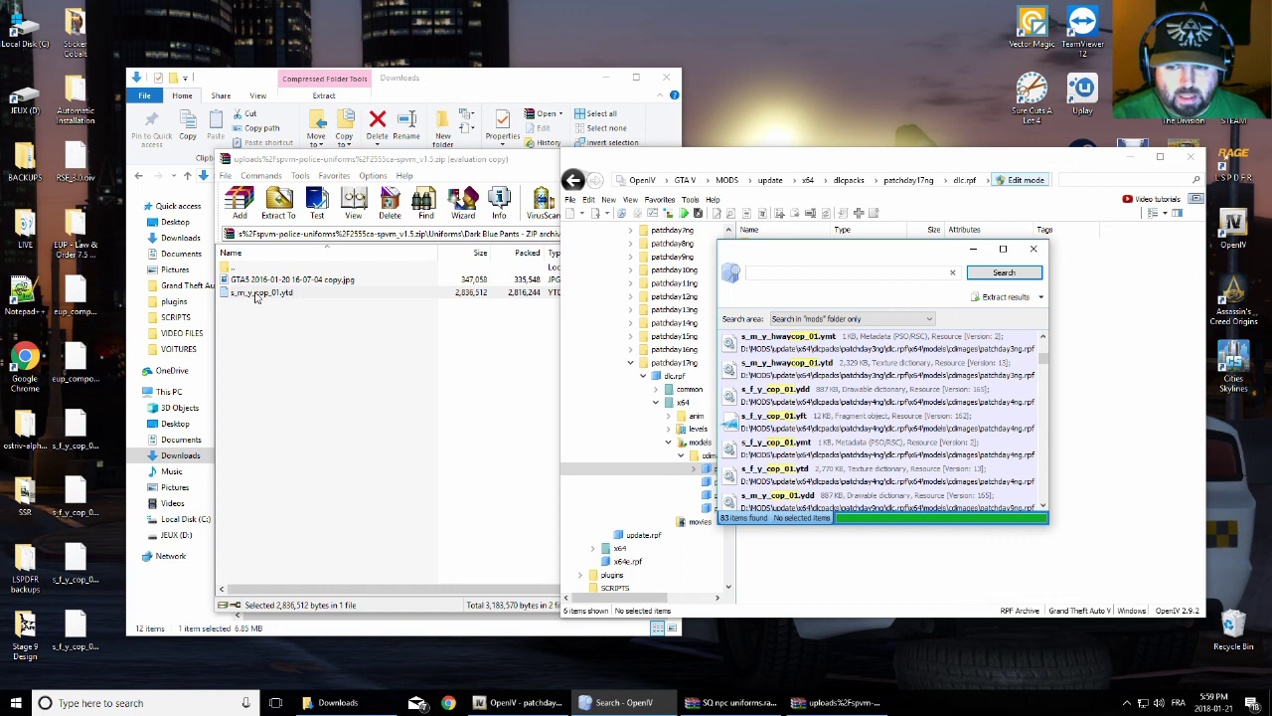
scroll(773, 449, "down", 2)
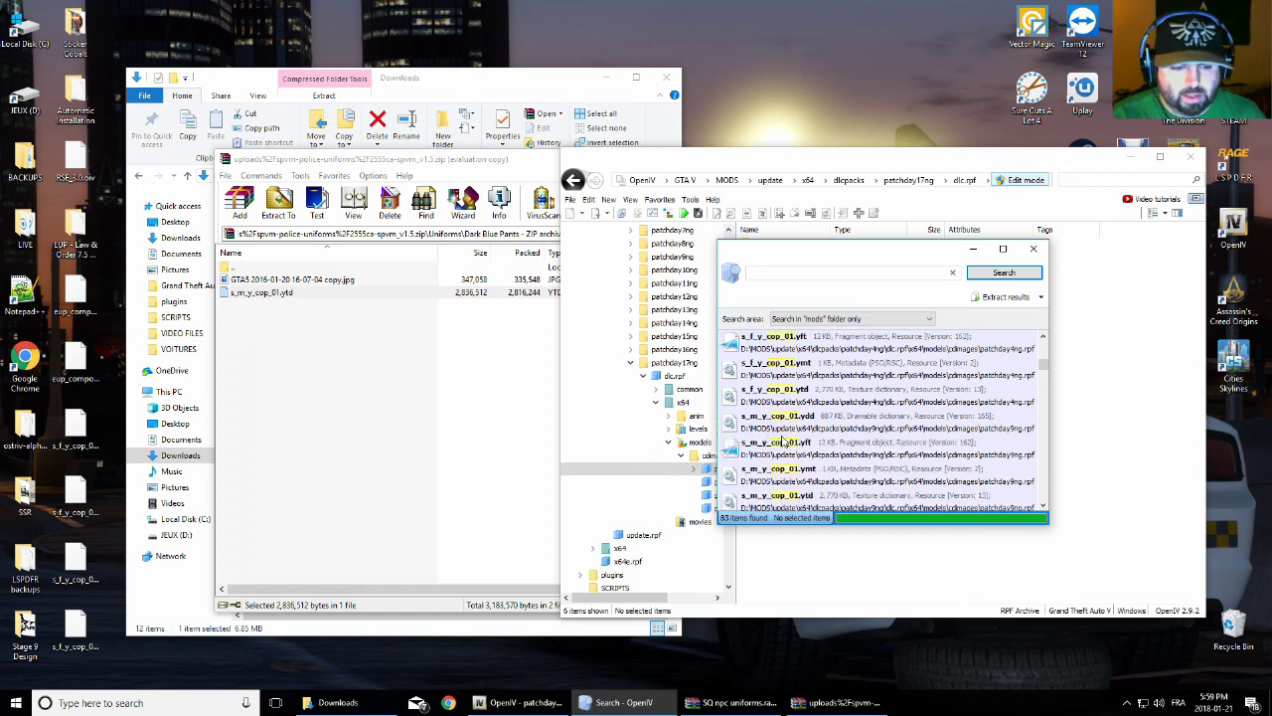
left_click(764, 422)
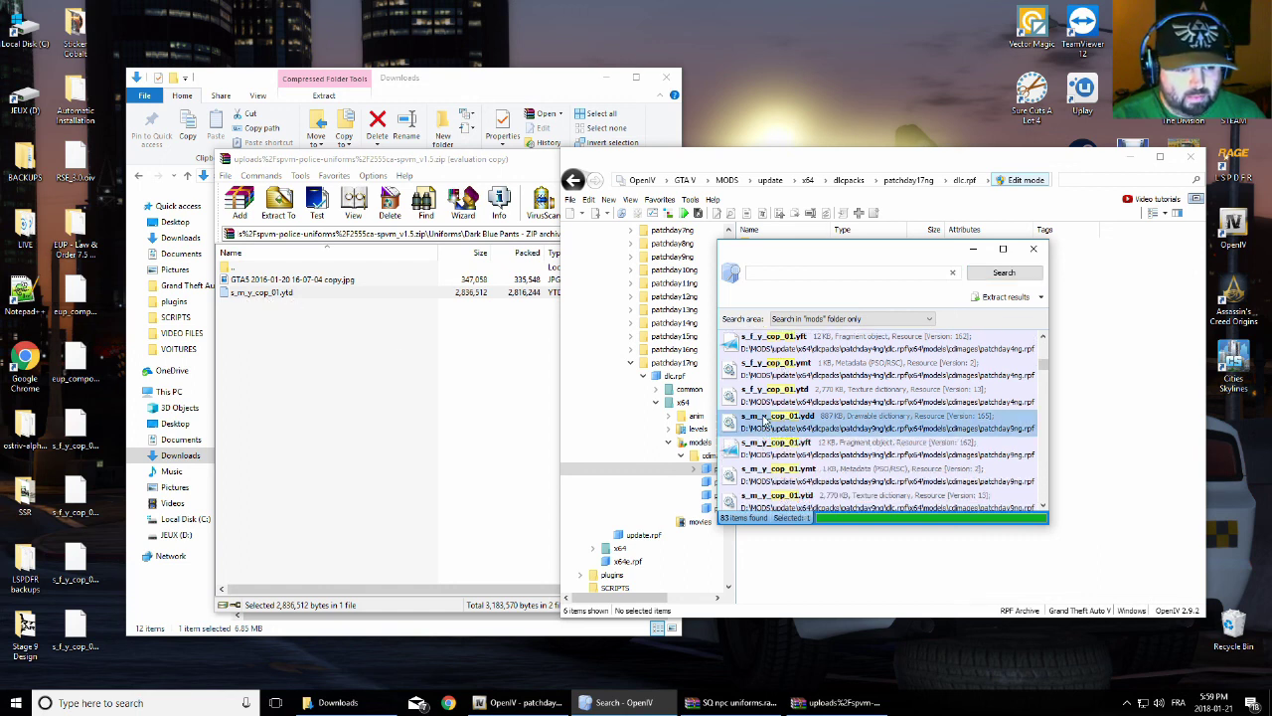
right_click(1009, 434)
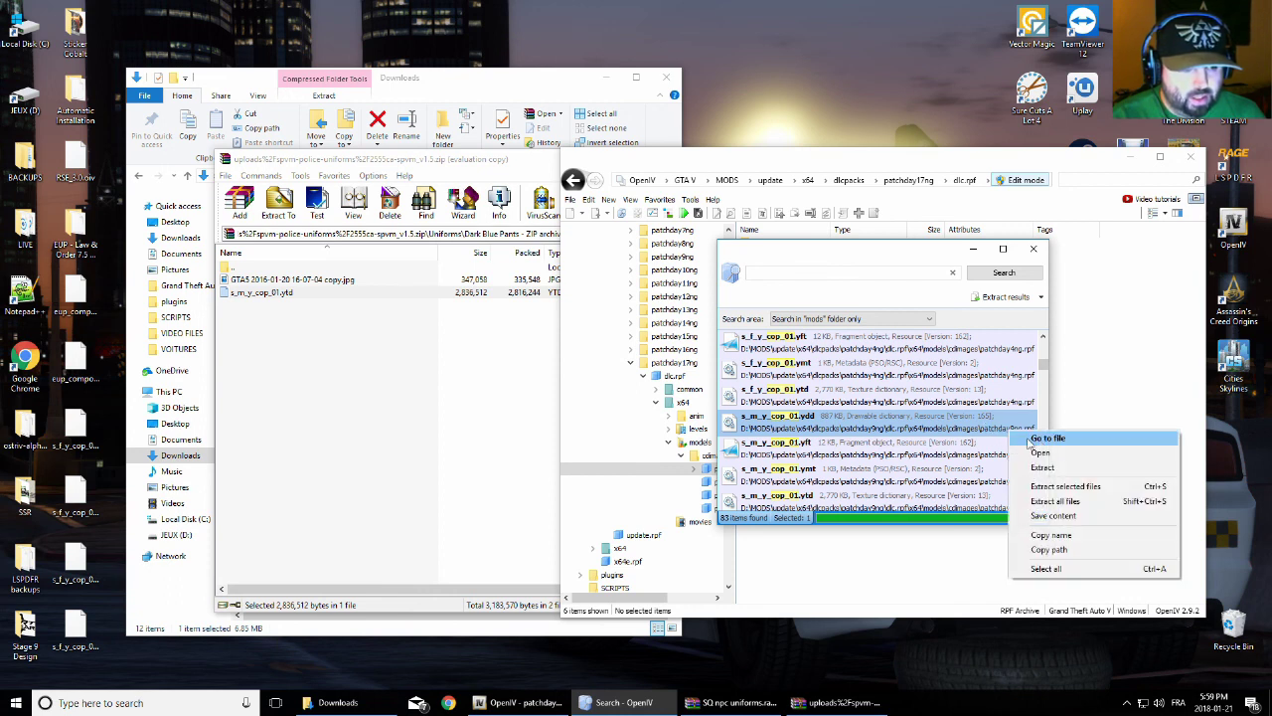
left_click(1046, 439)
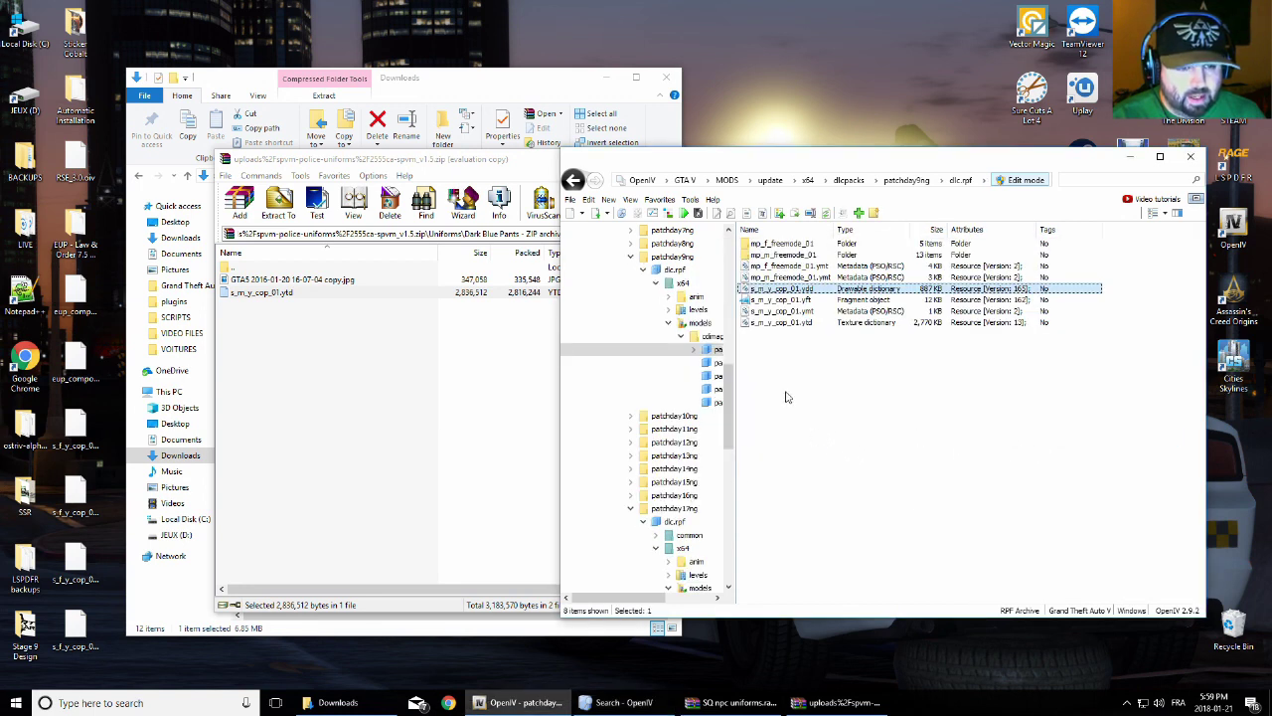
Extract the four s_m_y_cop_01 files (.ydd, .yft, .ymt and .ytd) from patchday9ng to the Desktop
left_click(784, 324, "shift")
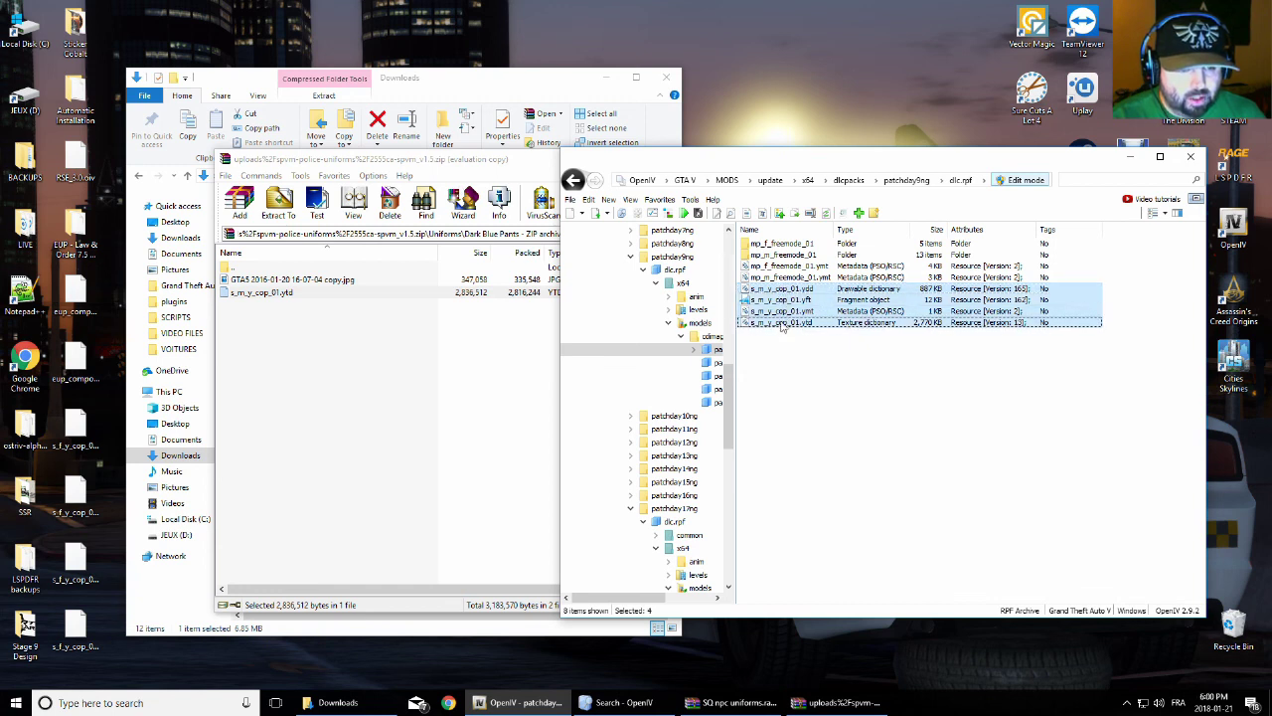
right_click(784, 328)
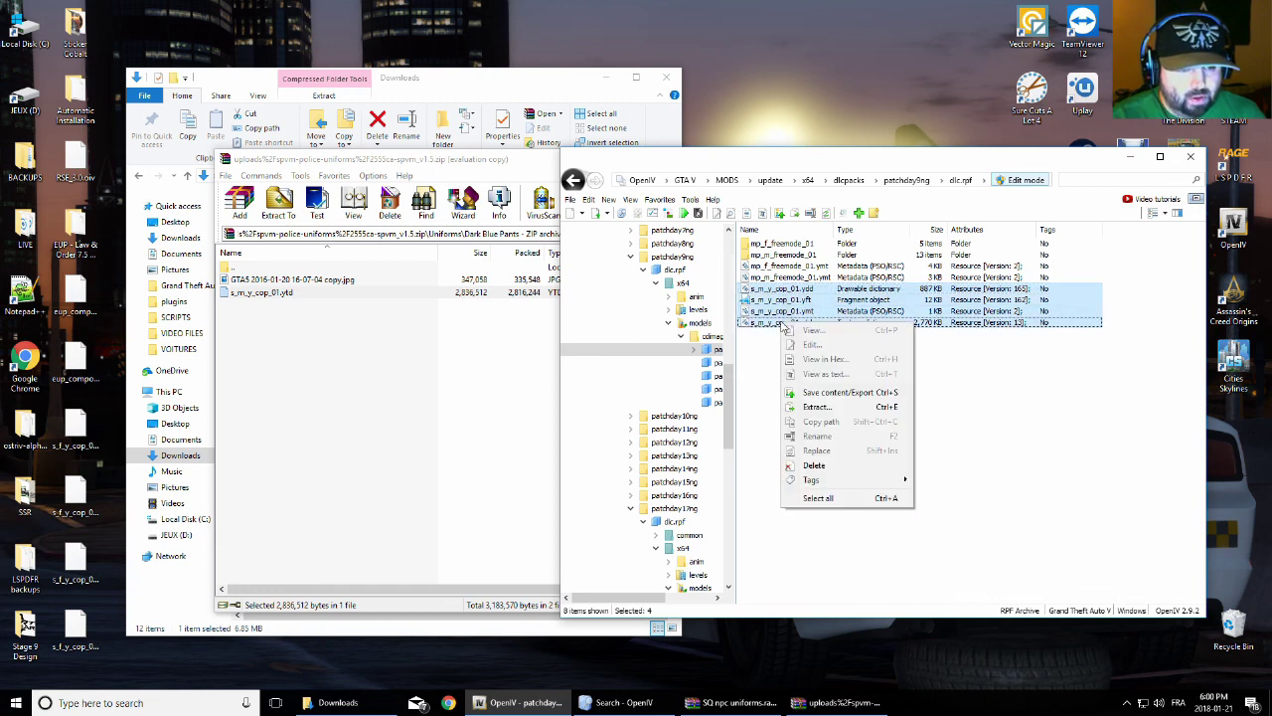
left_click(822, 408)
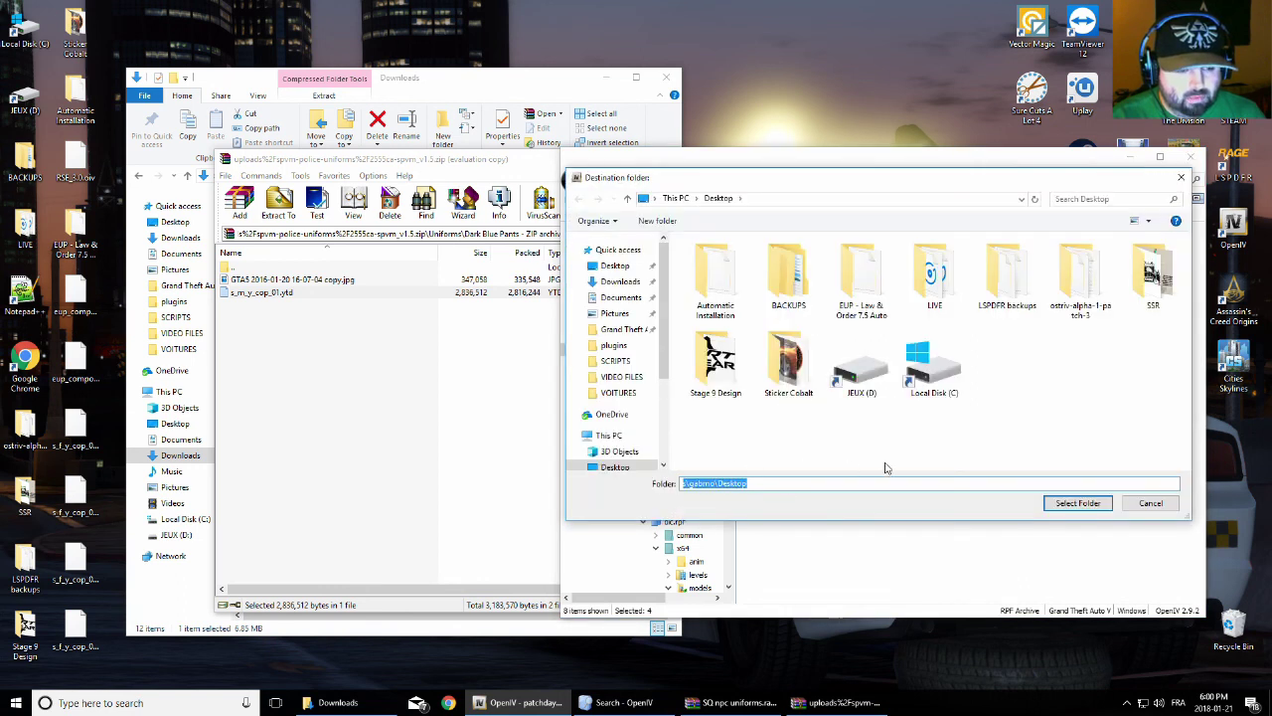
left_click(1078, 503)
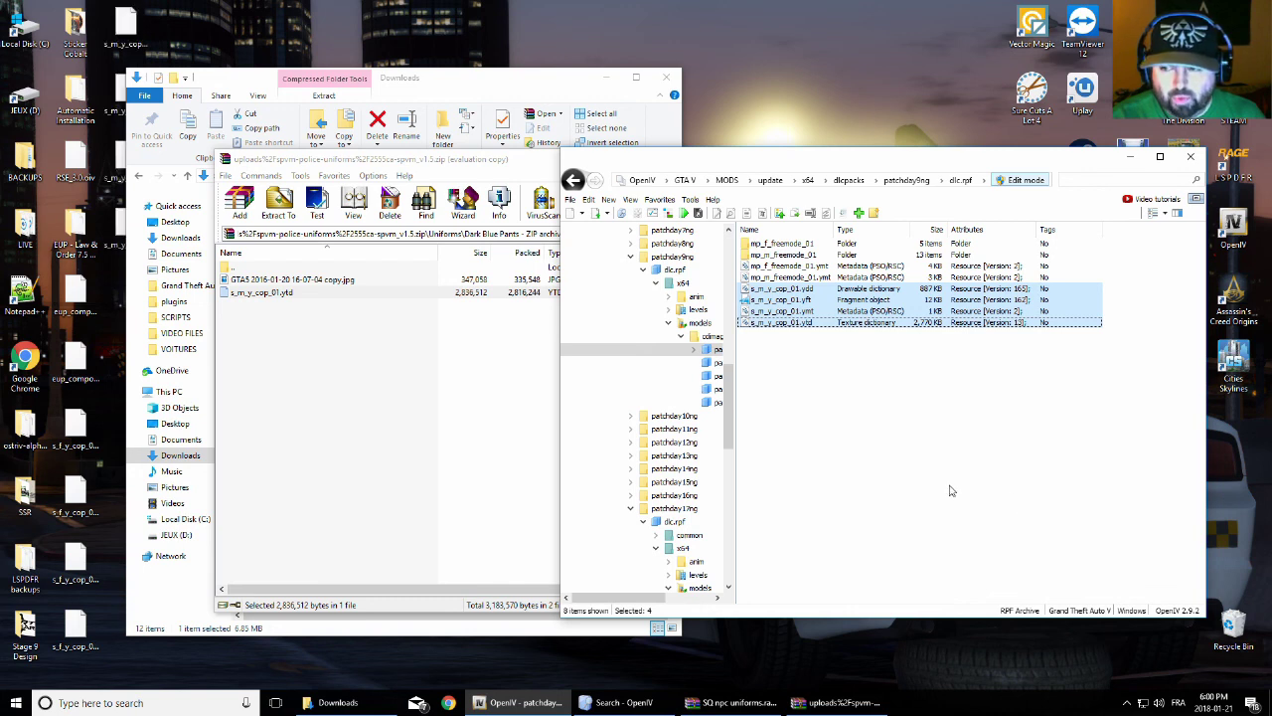
left_click(906, 486)
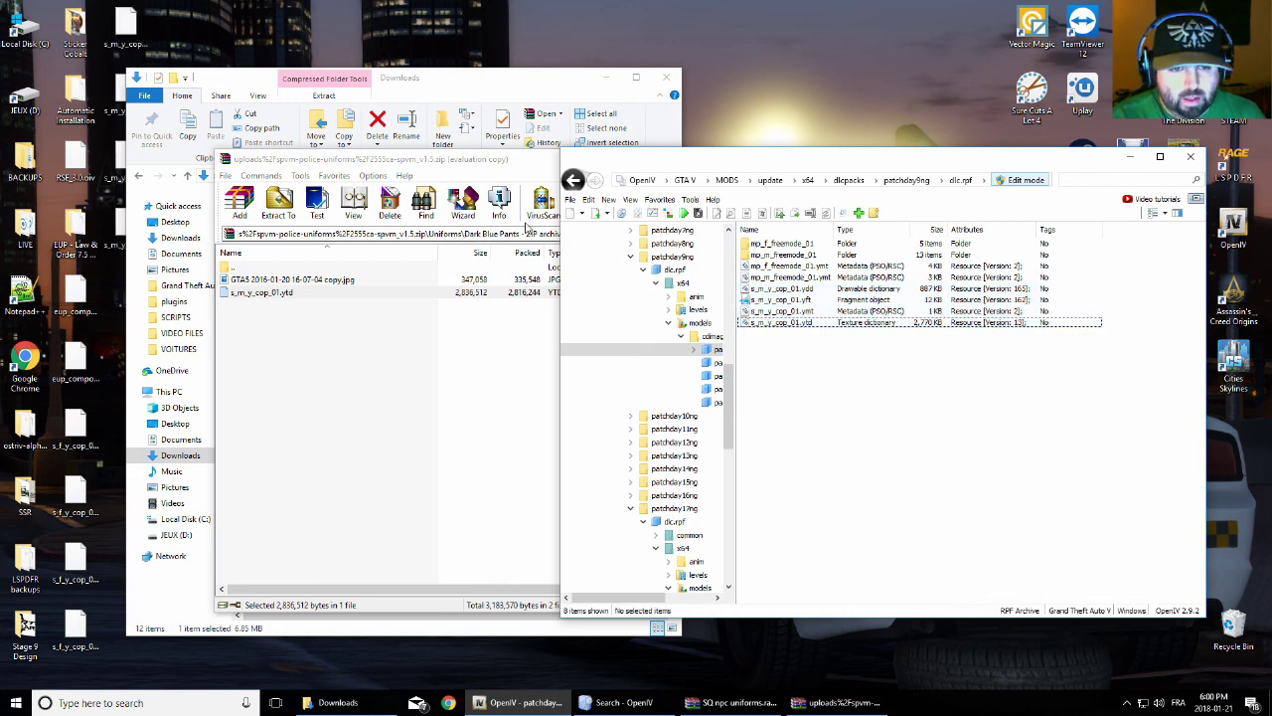
Reopen patchday17ng.rpf in patchday17ng's cdimages folder and add the four extracted s_m_y_cop_01 files from the Desktop
left_click(630, 258)
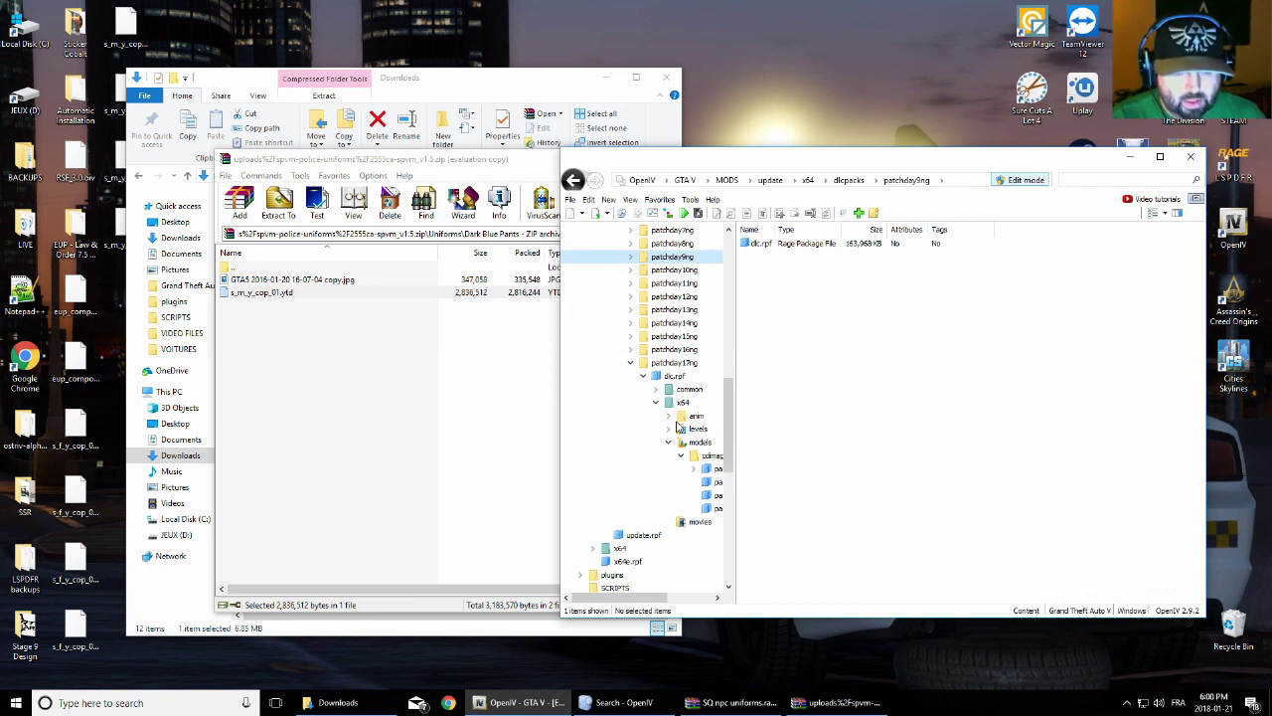
left_click(712, 469)
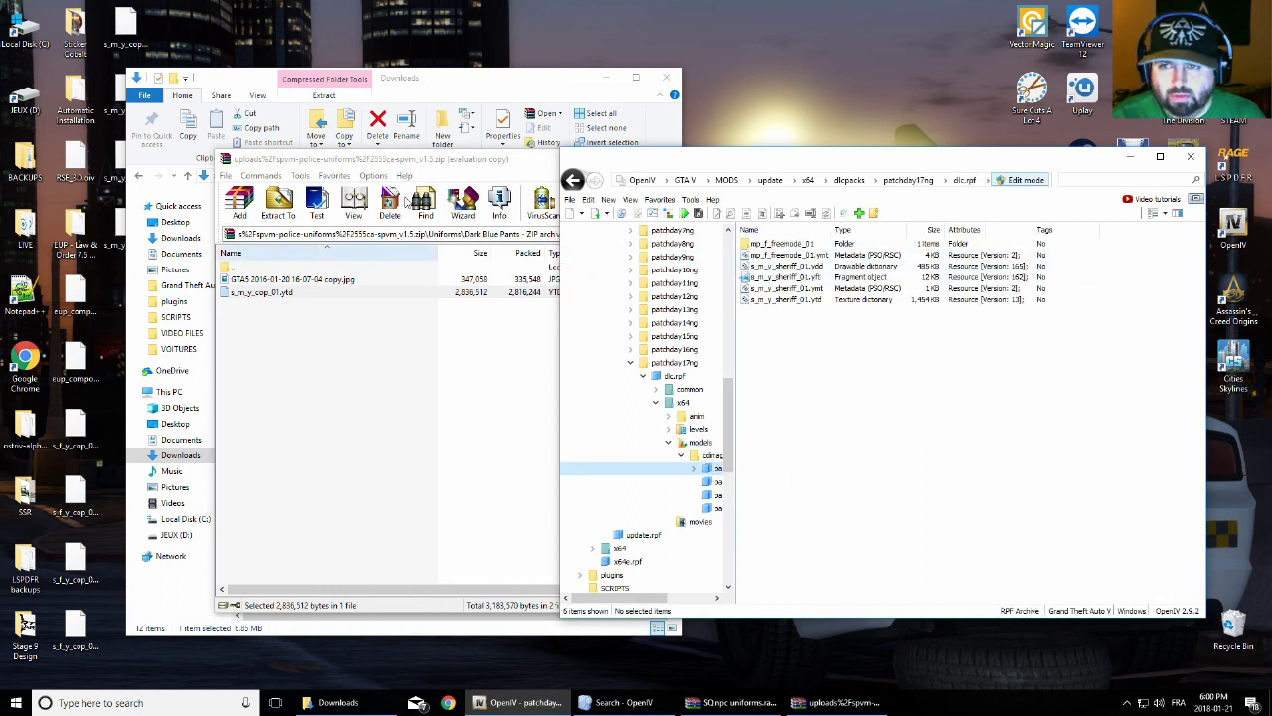
left_click(608, 77)
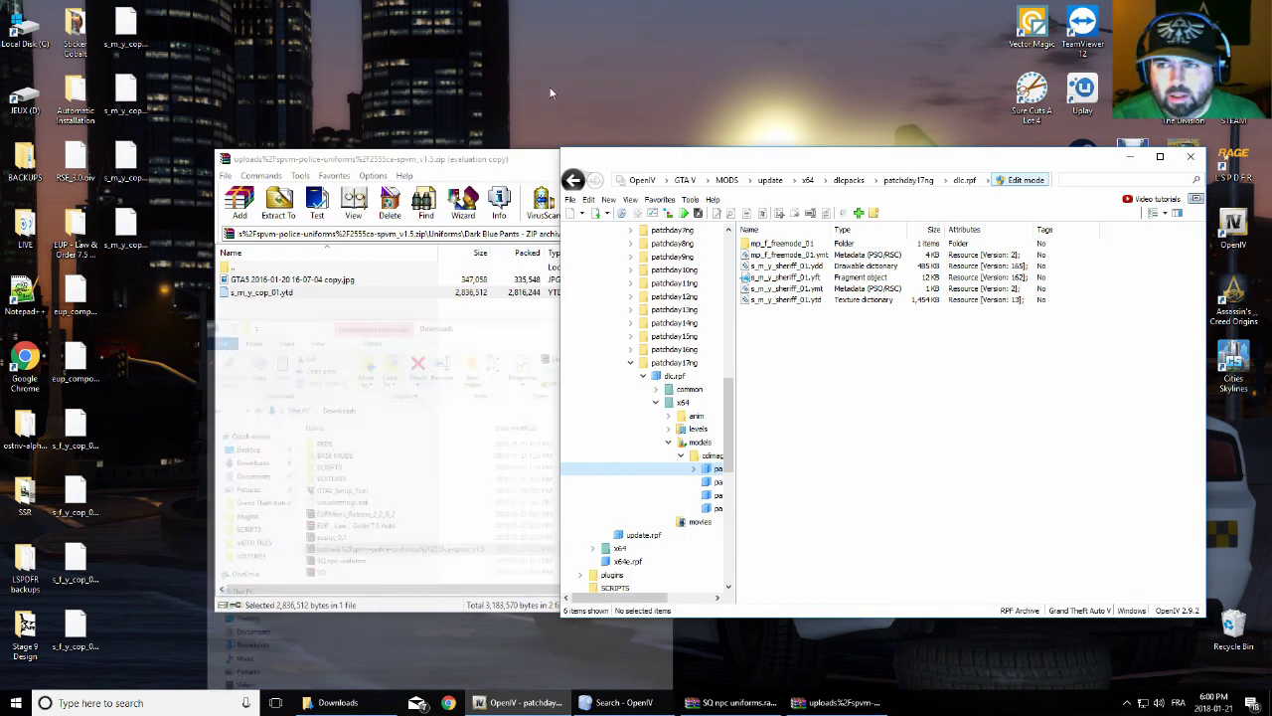
left_click_drag(144, 291, 807, 439)
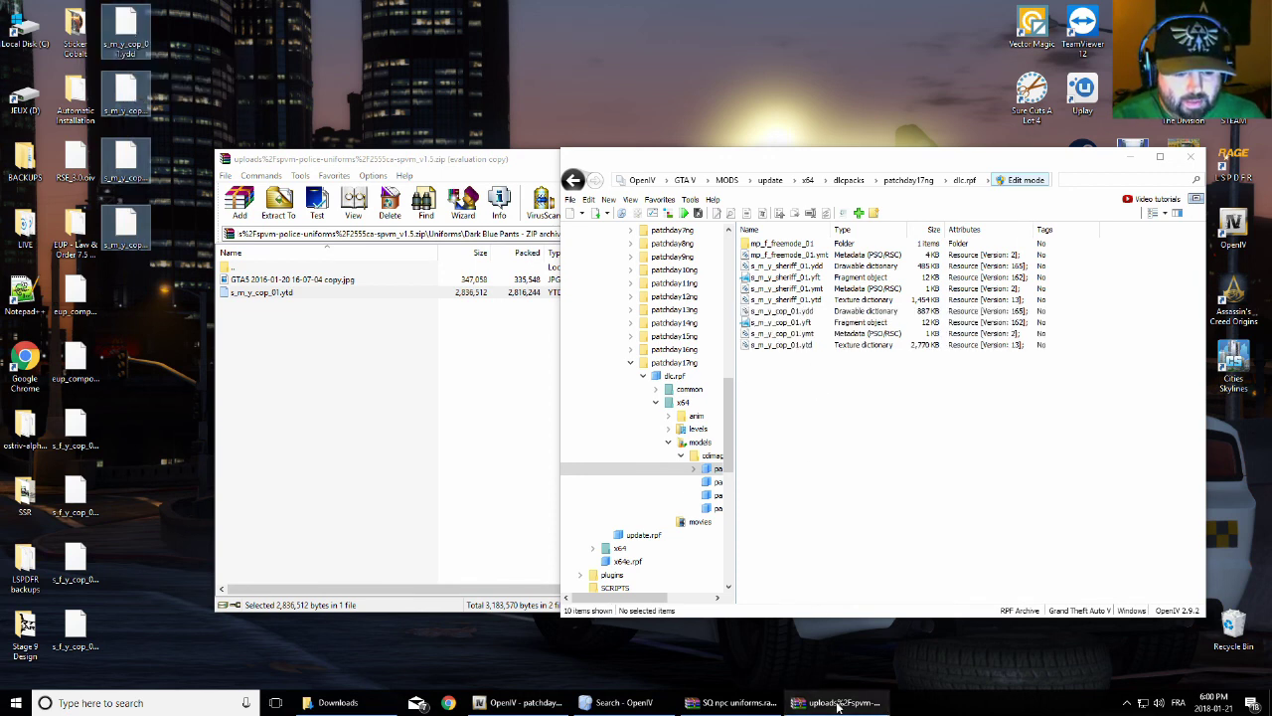
Add the custom s_m_y_cop_01.ytd from the uniforms archive's Dark Blue Pants folder to the open patchday17ng.rpf, overwriting the existing texture
mouse_move(830, 695)
left_click(800, 617)
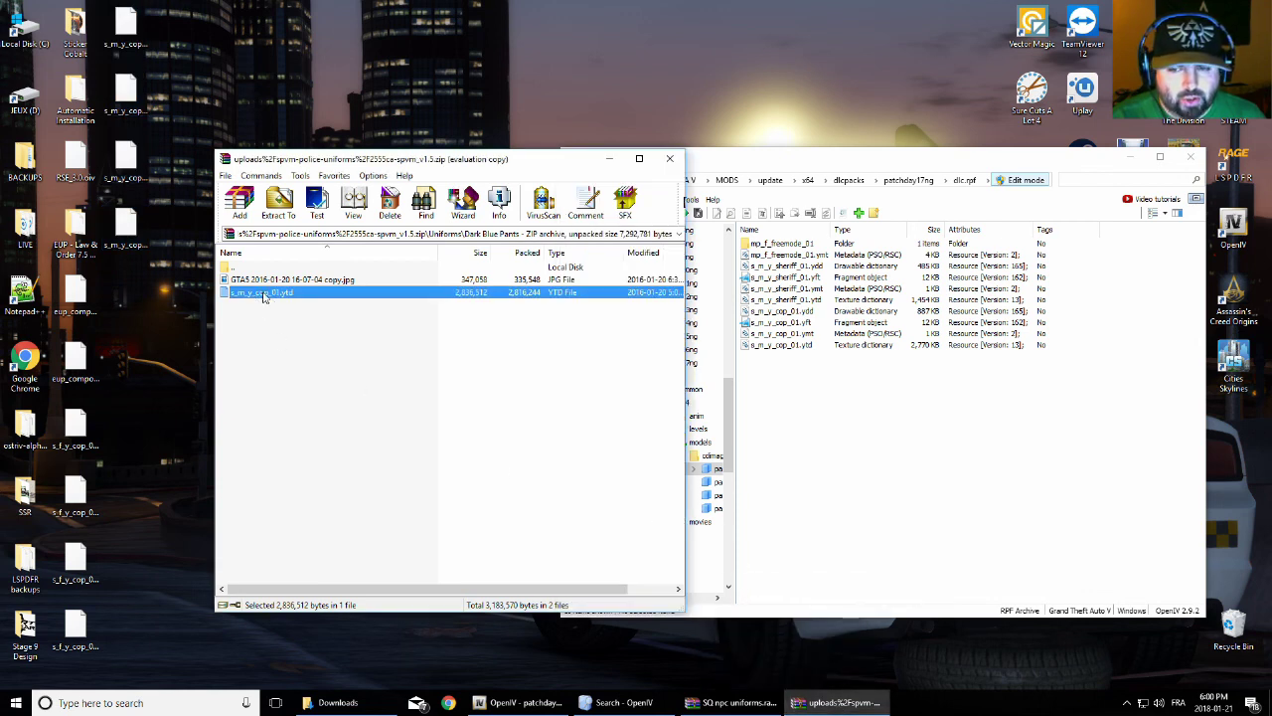
left_click(863, 517)
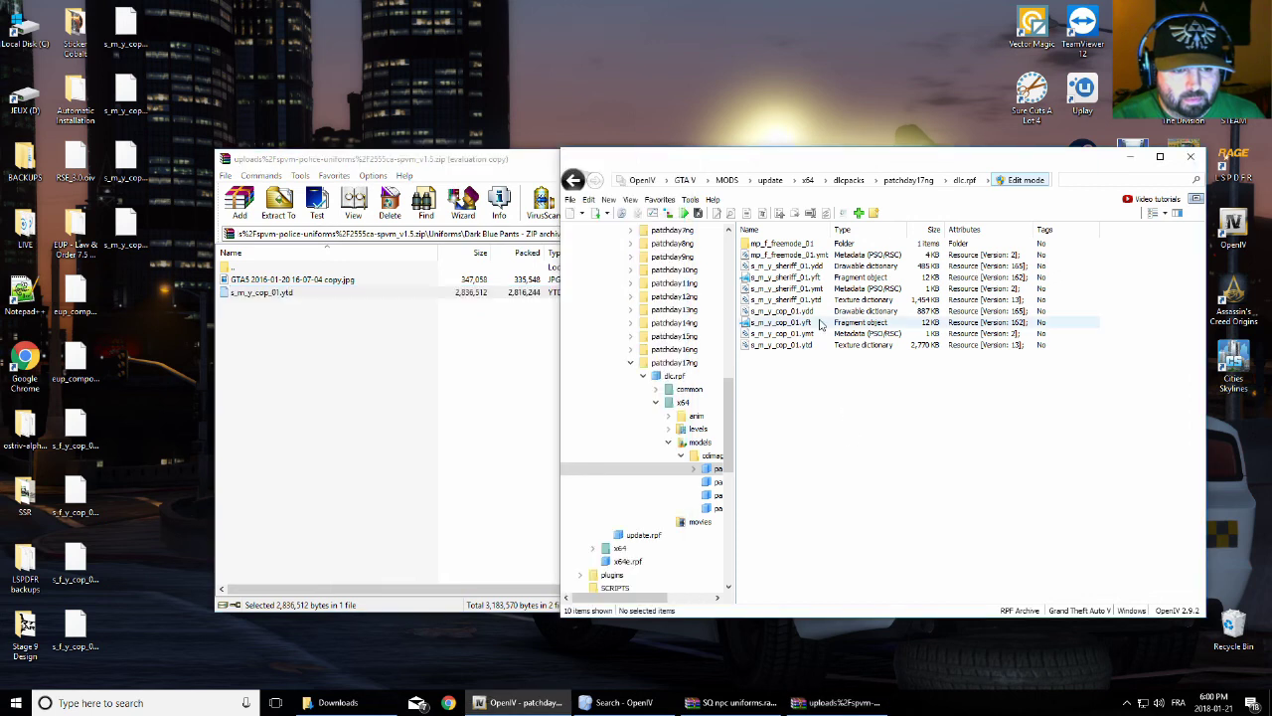
Preview s_m_y_cop_01.ydd in the model viewer with accs_000_u, decl_000_u, head_000_r, lowr_000_u, task_000_u and uppr_000_r shown to check the uniform
left_click(879, 312)
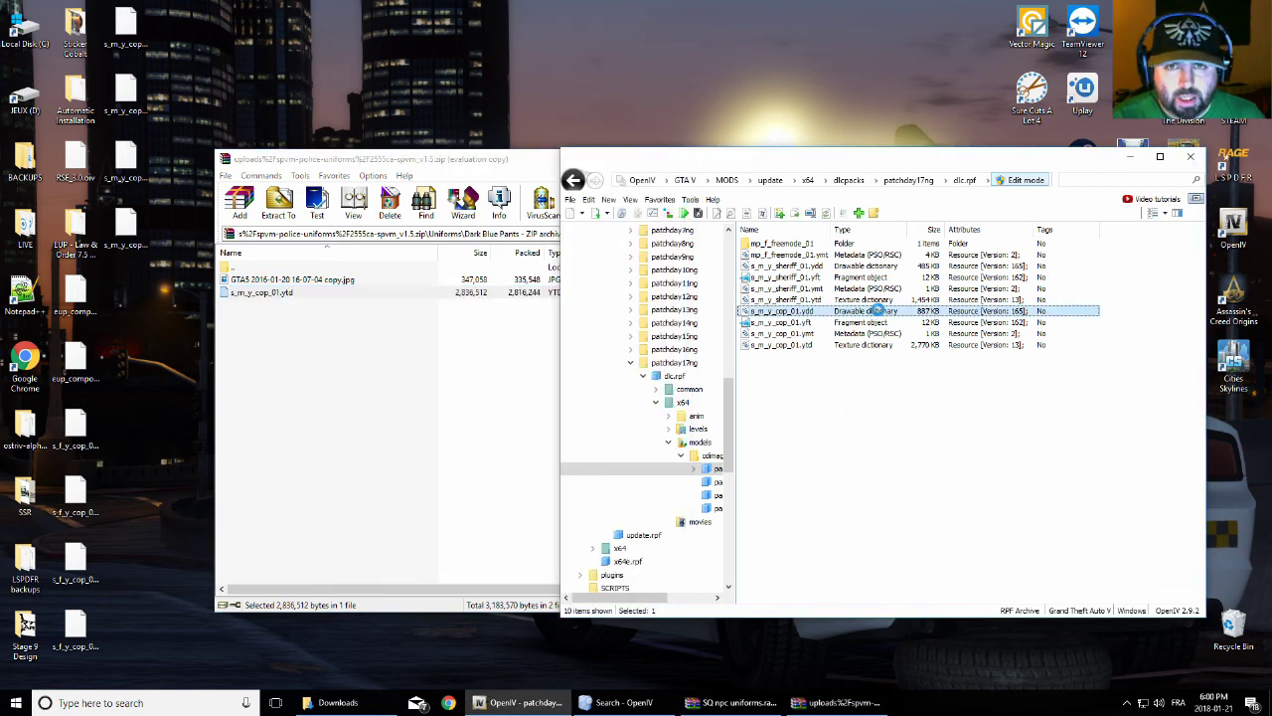
double_click(878, 311)
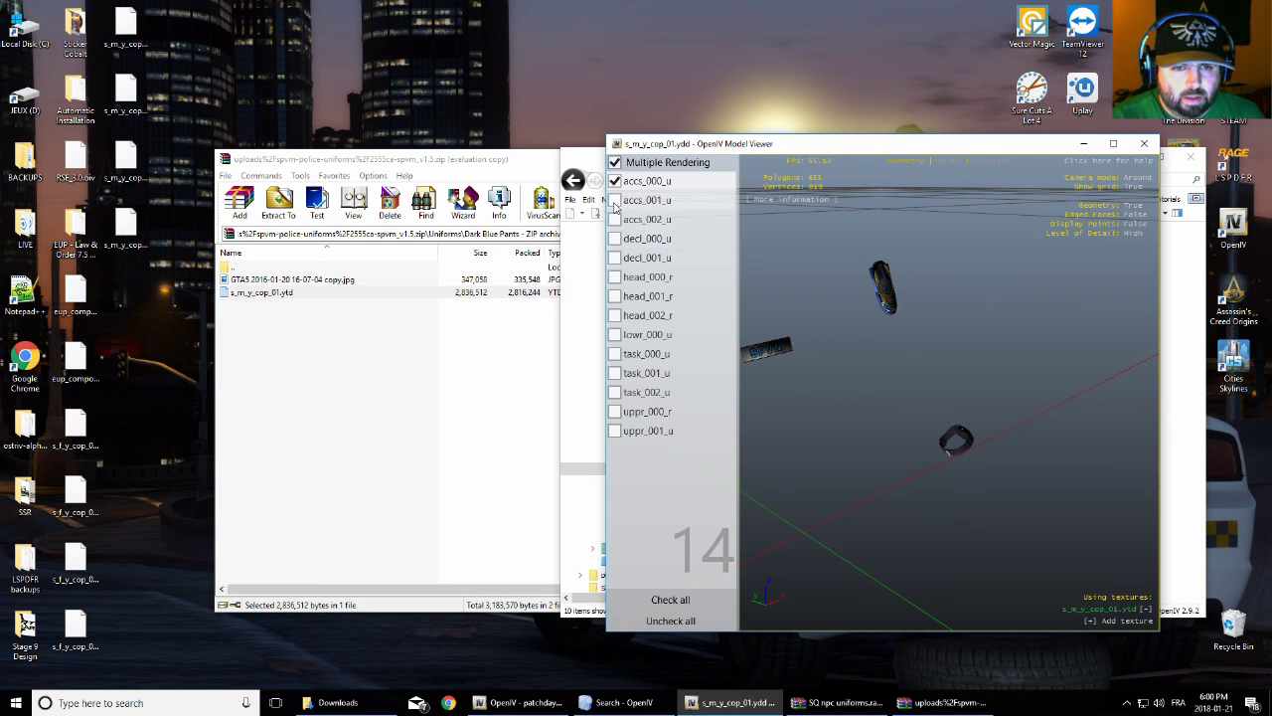
left_click(615, 239)
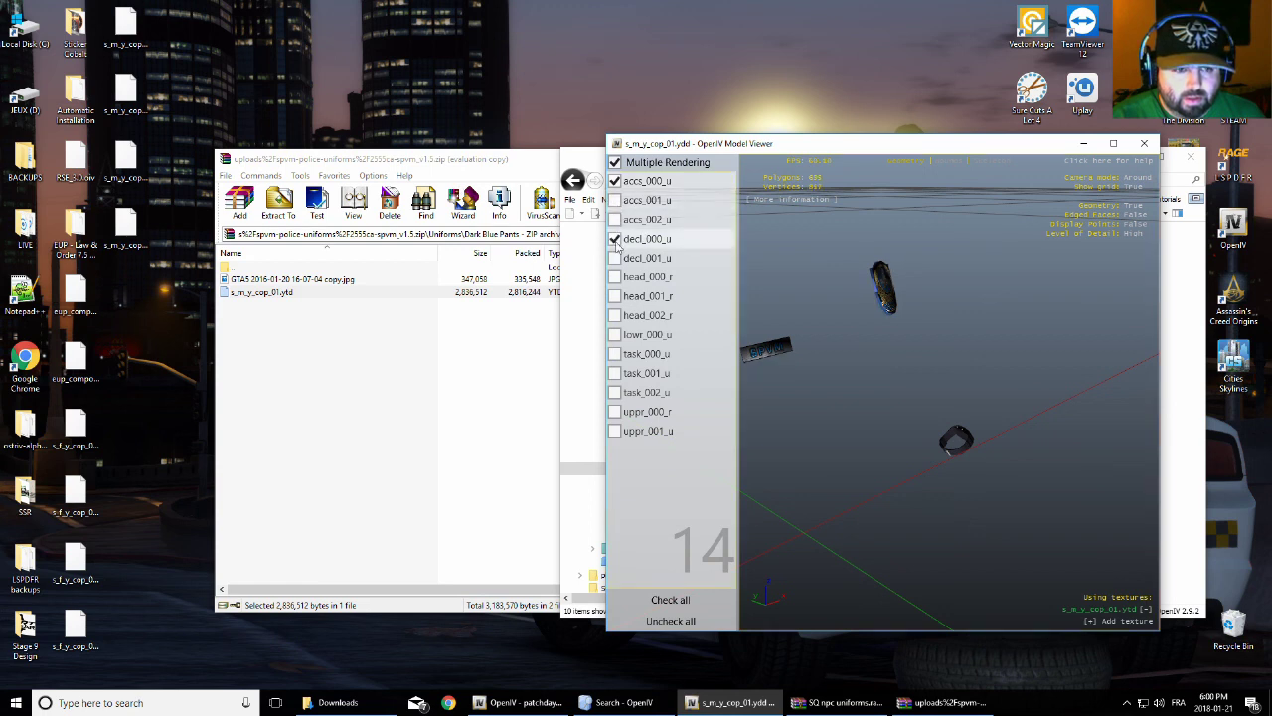
left_click(615, 277)
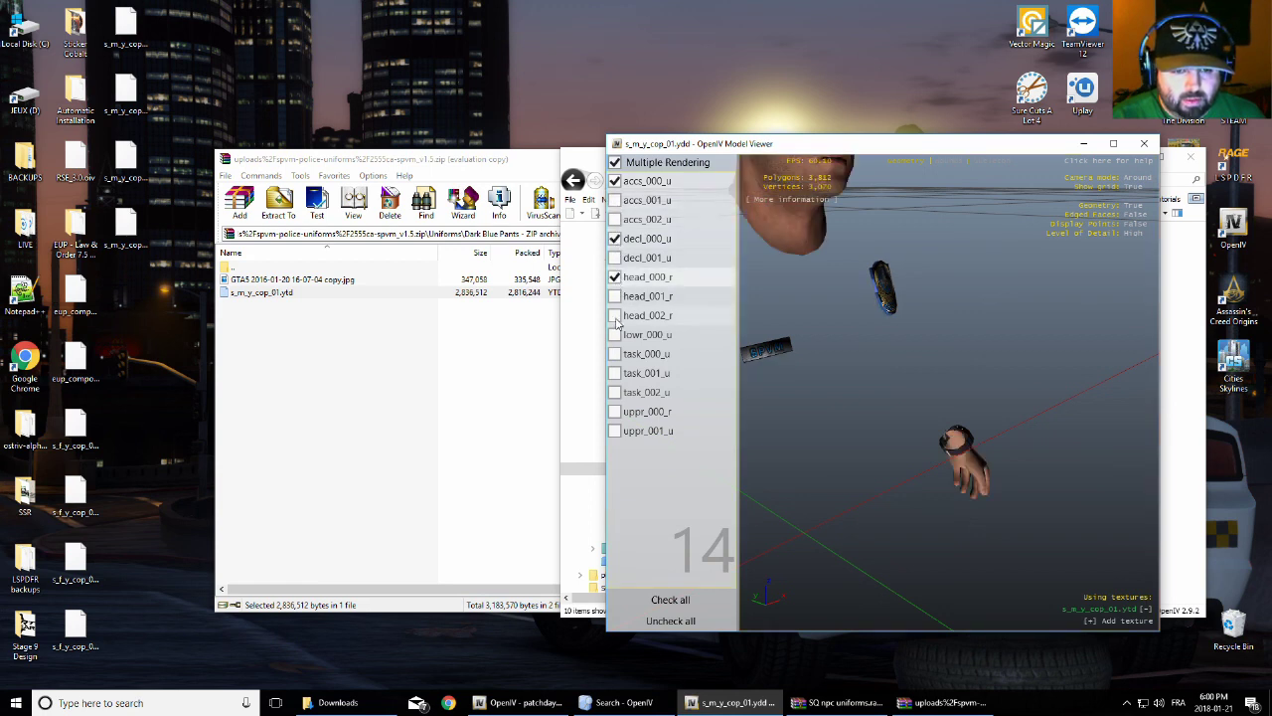
left_click(614, 335)
left_click(614, 354)
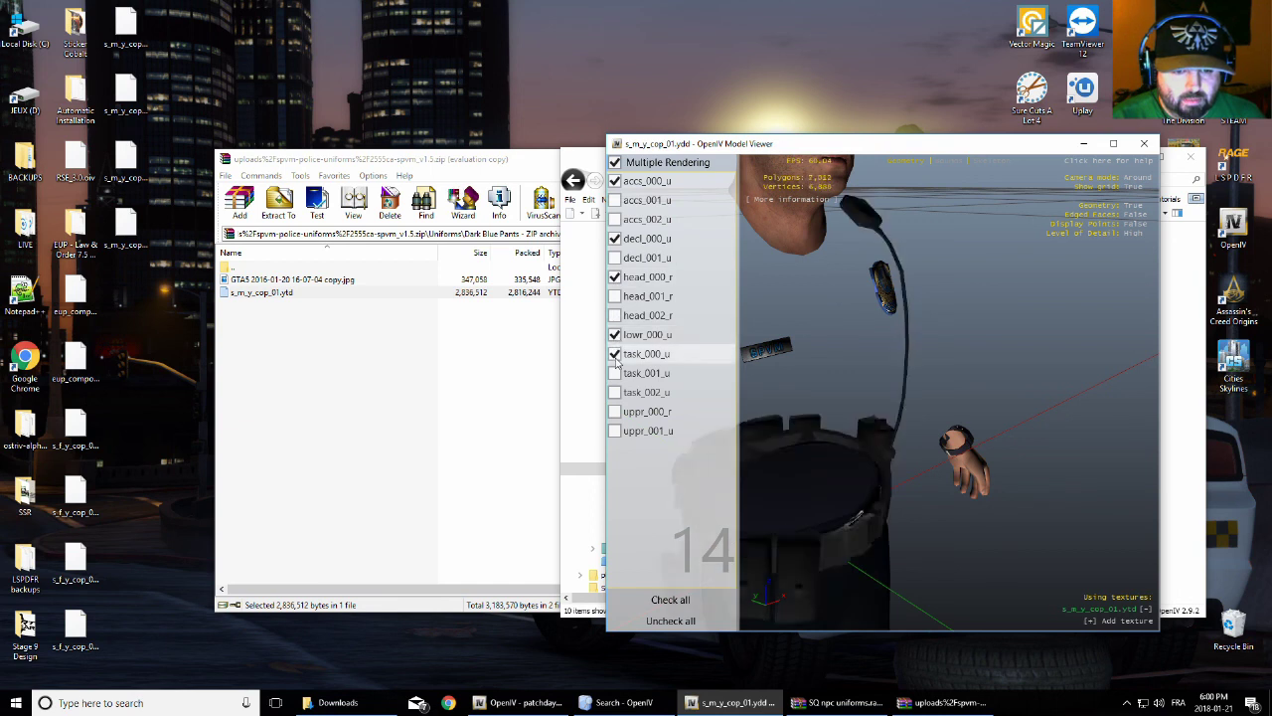
left_click(615, 412)
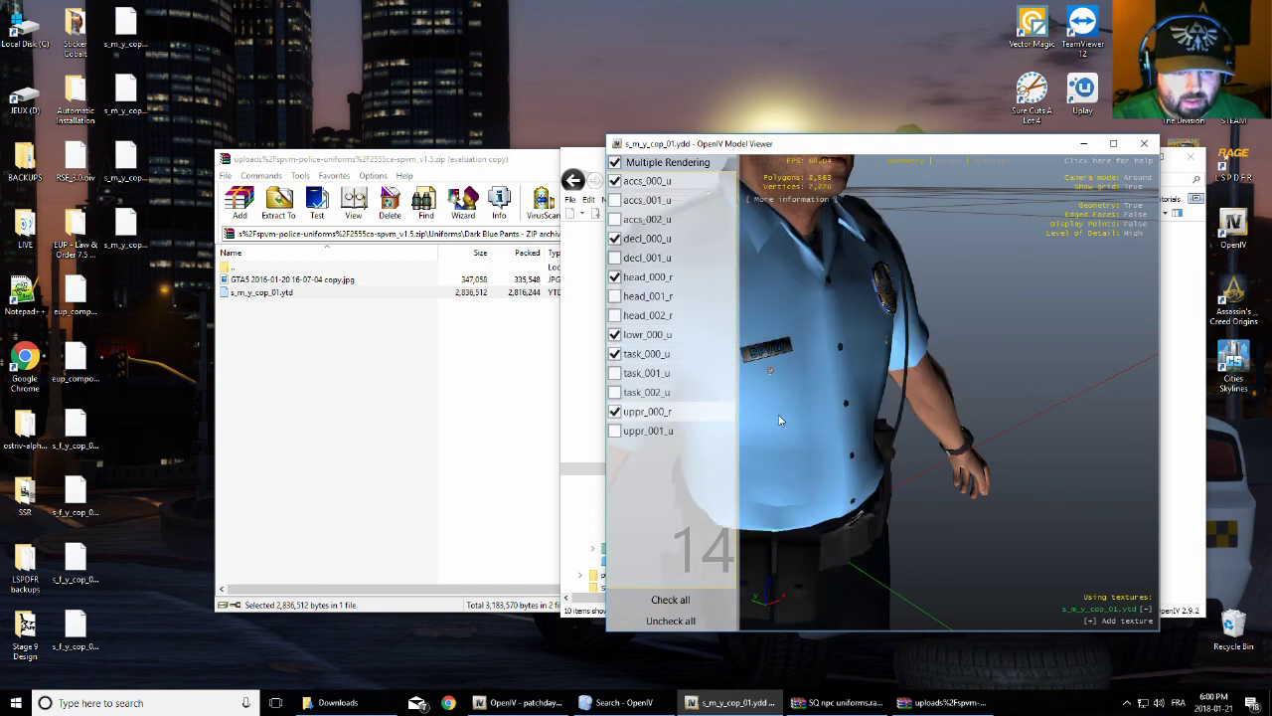
scroll(778, 415, "down", 5)
left_click_drag(778, 414, 880, 420)
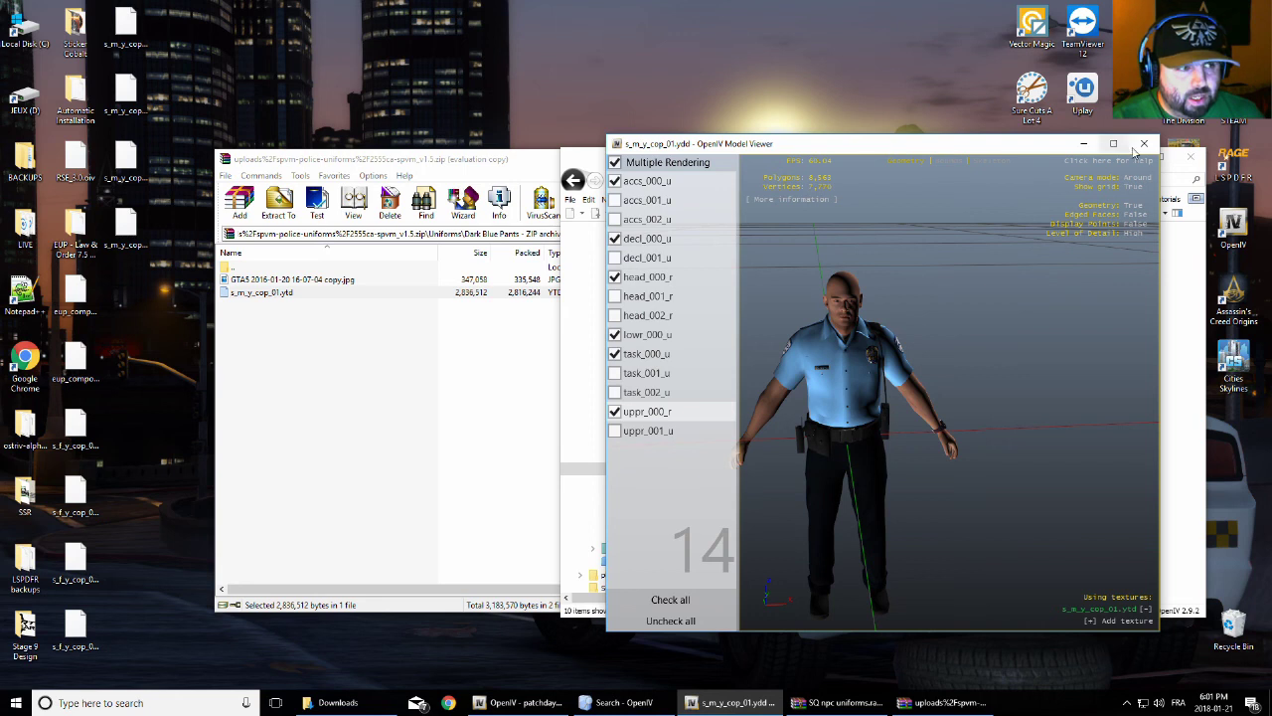
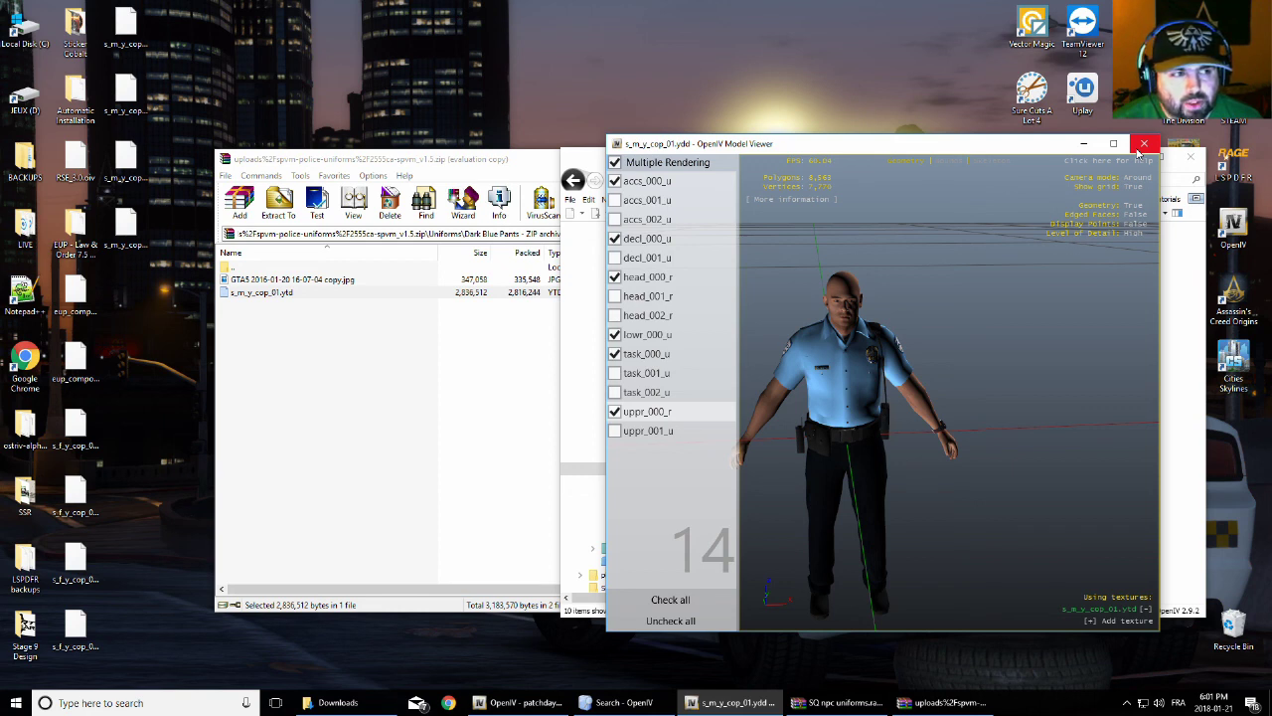
left_click(1144, 144)
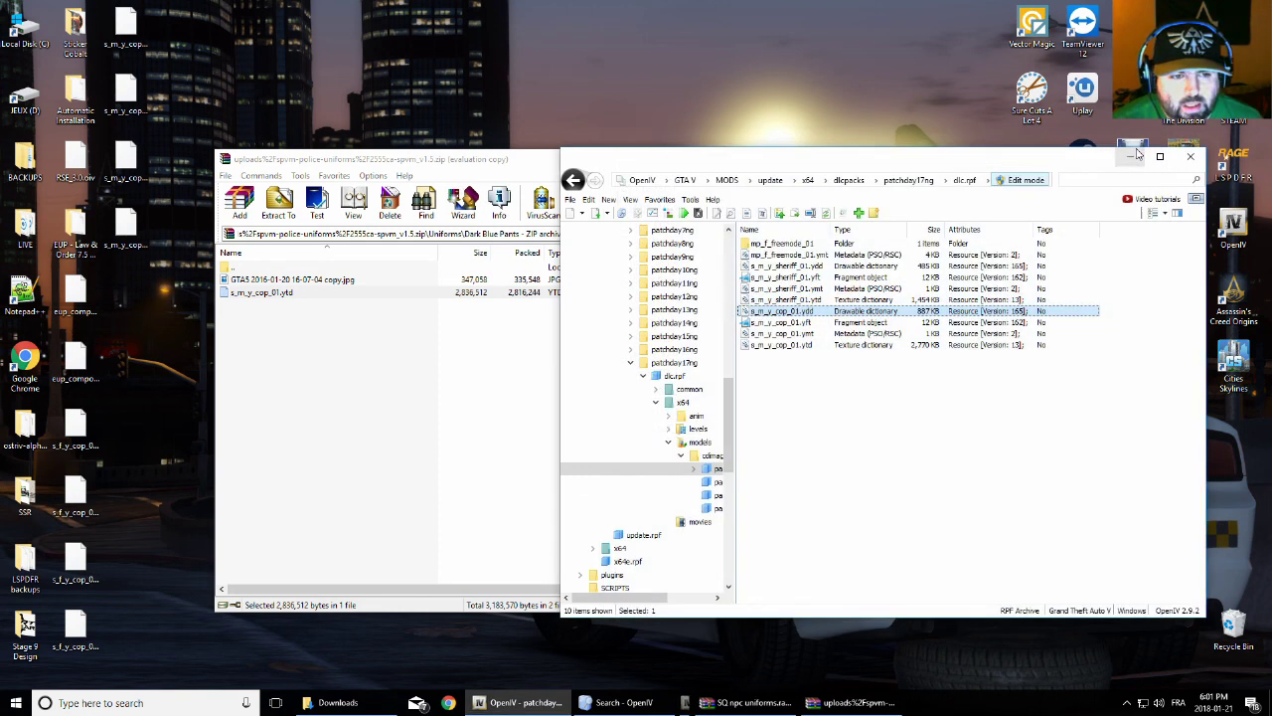
Extract the eight s_m_y_sheriff_01 and s_m_y_cop_01 files from patchday17ng.rpf to the Desktop
left_click_drag(815, 392, 794, 268)
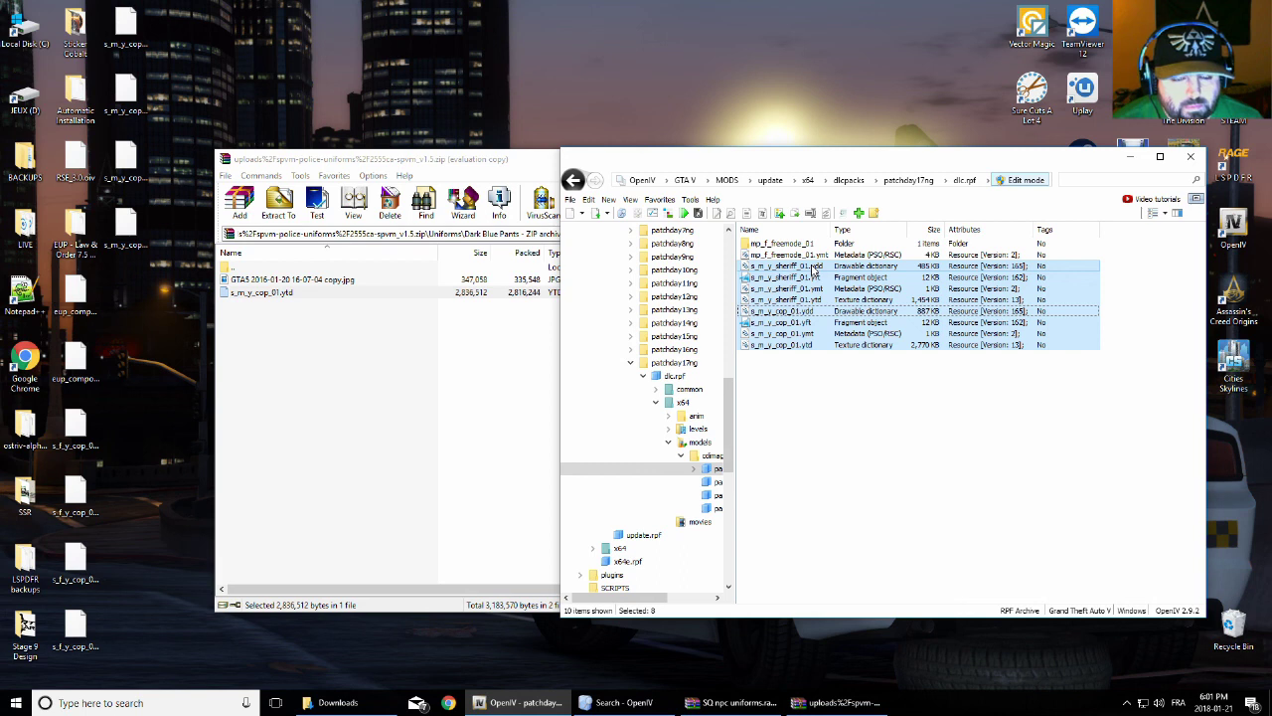
right_click(813, 268)
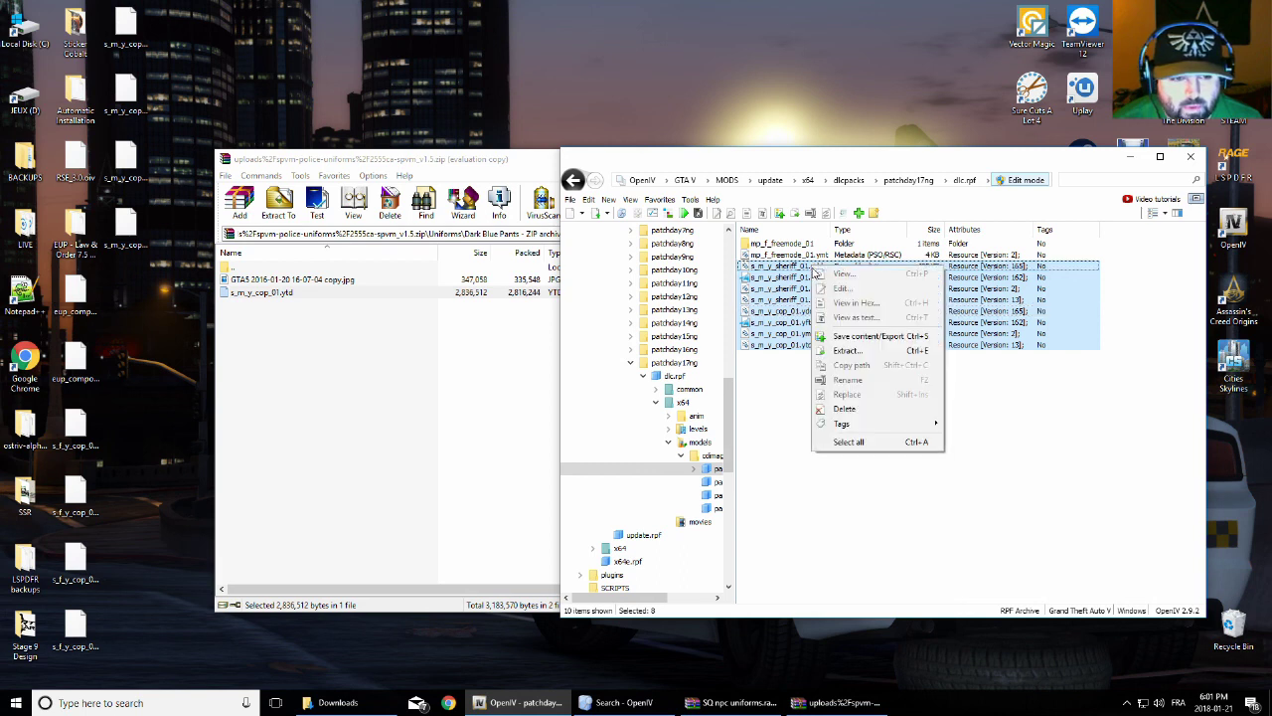
left_click(847, 350)
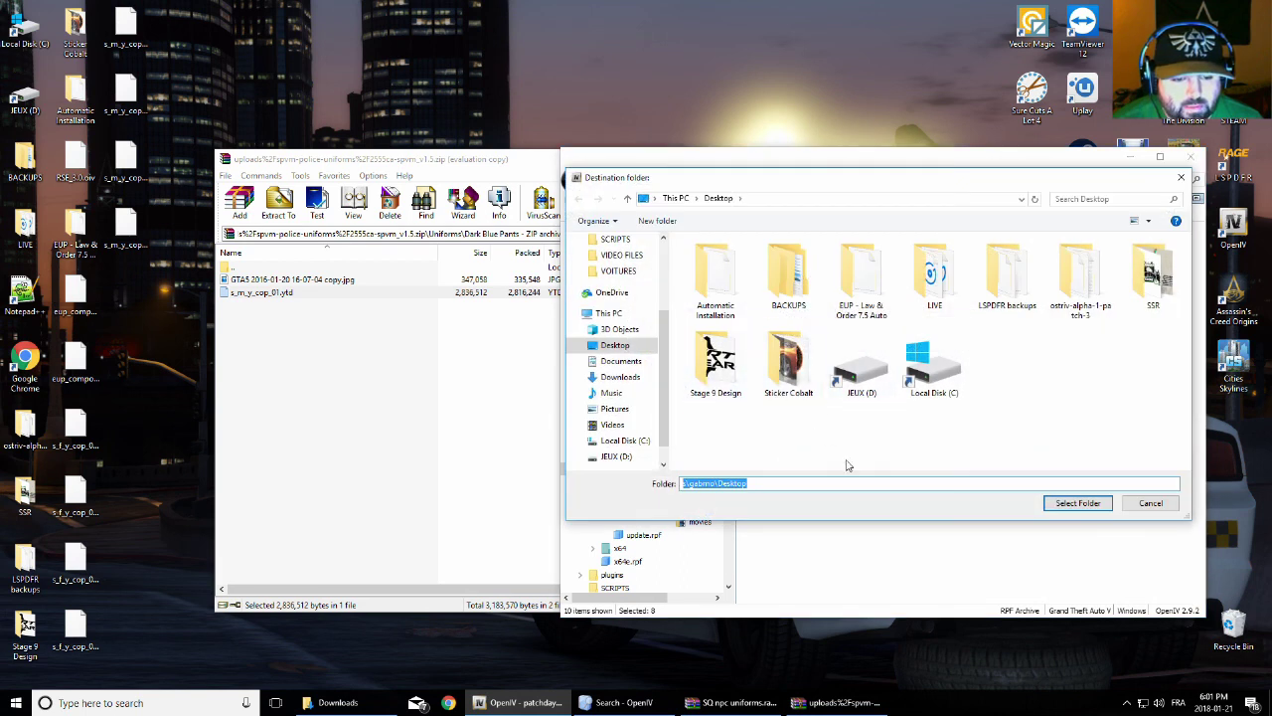
left_click(1061, 507)
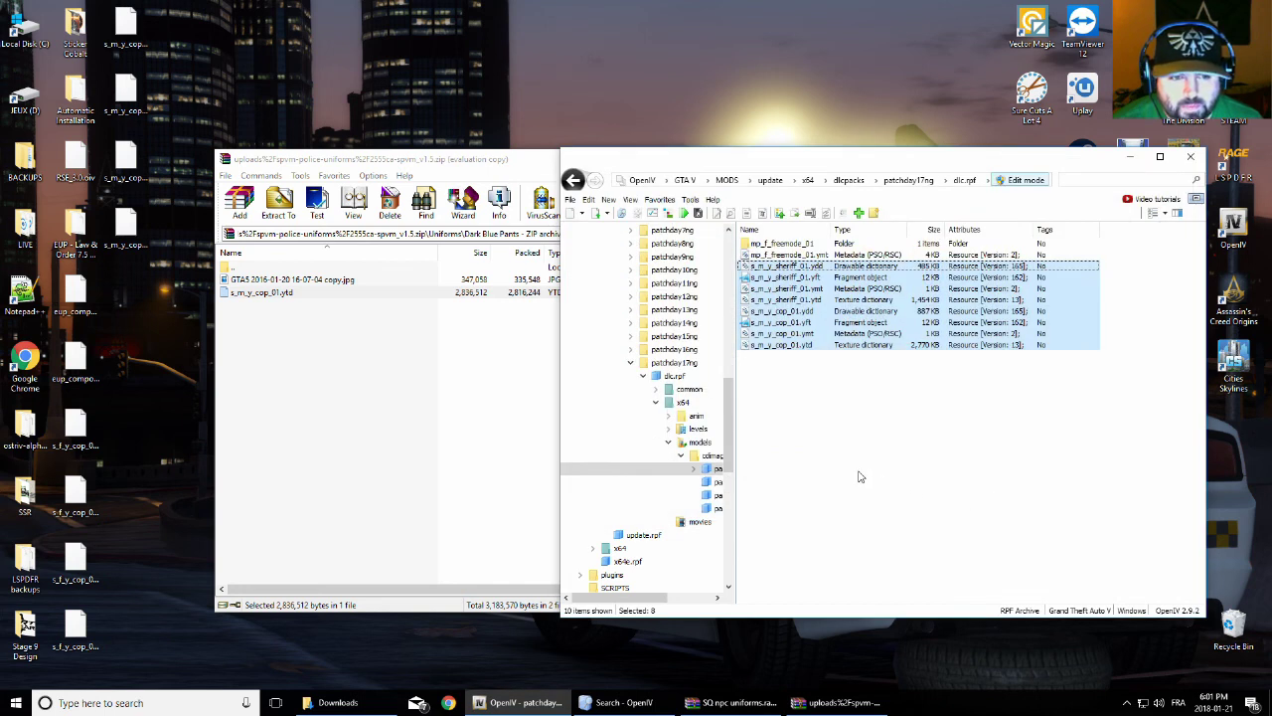
Delete the four old s_f_y_cop_01 files from the Desktop
left_click(175, 570)
left_click_drag(104, 648, 64, 447)
key("Delete")
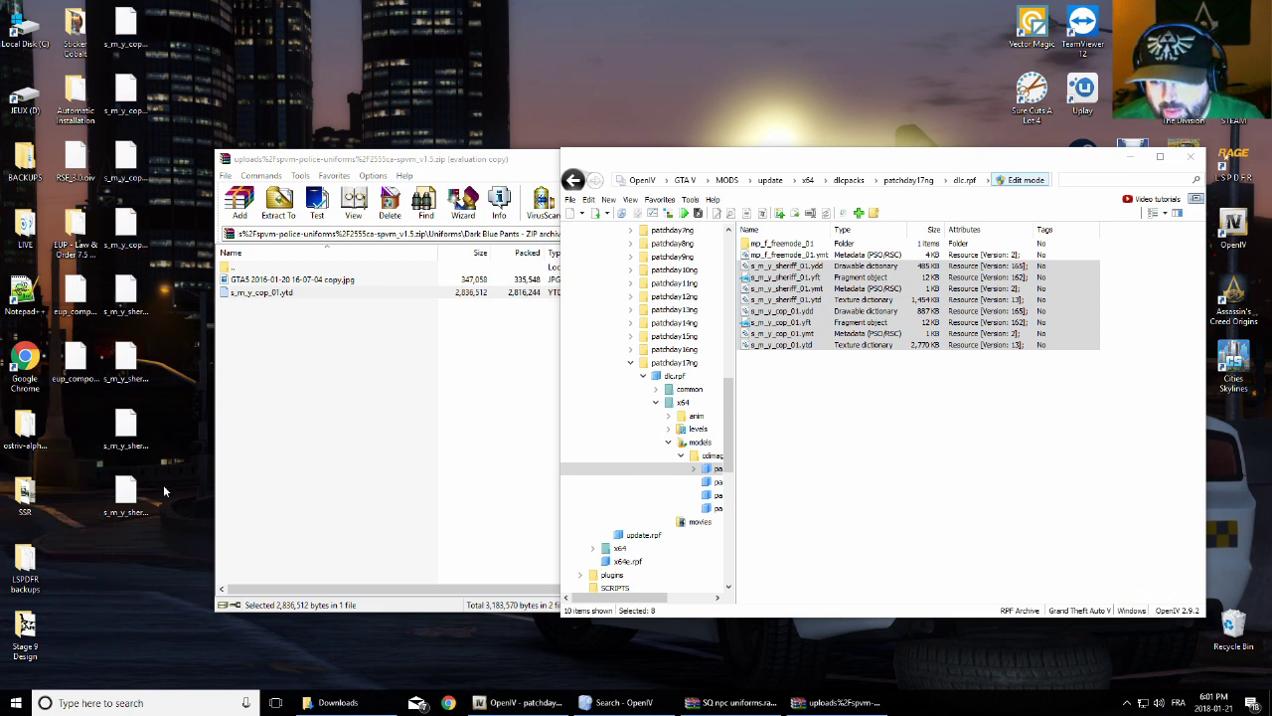
Rename the Desktop's s_m_y_sheriff_01 .ytd and .ymt files to s_f_y_sheriff_01.ytd and s_f_y_sheriff_01.ymt
left_click(119, 481)
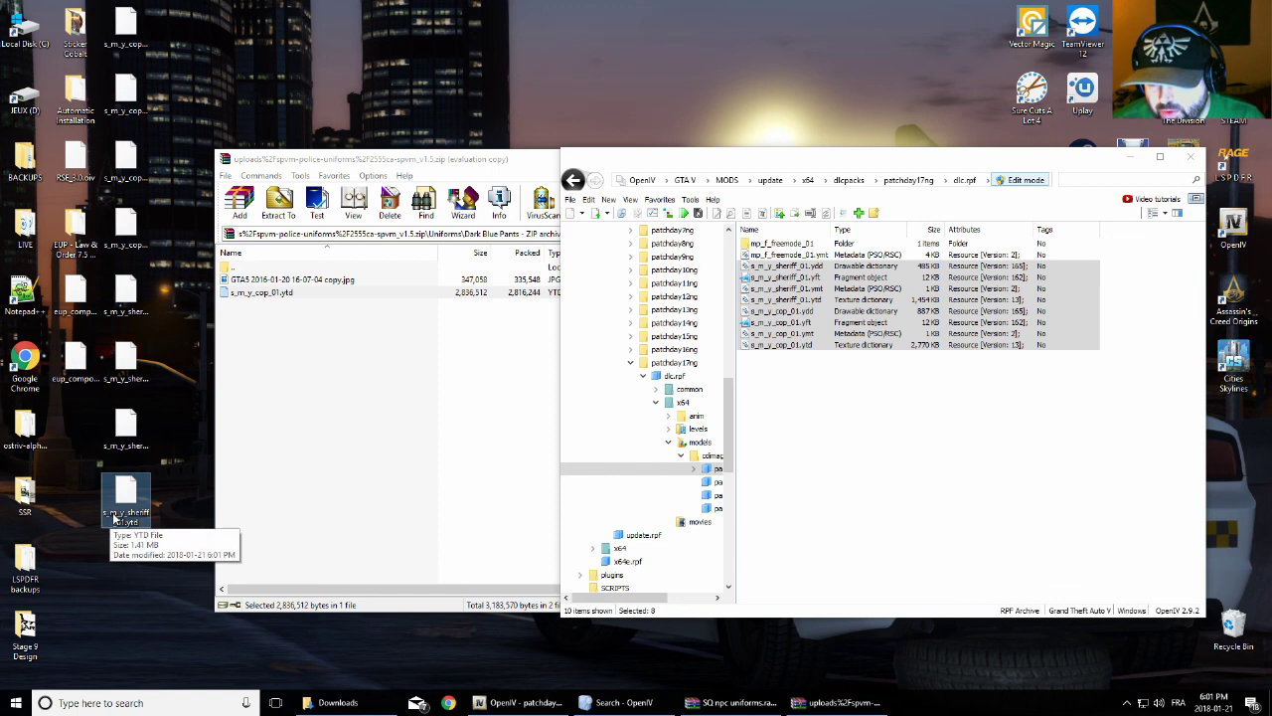
left_click(111, 515)
left_click(113, 514)
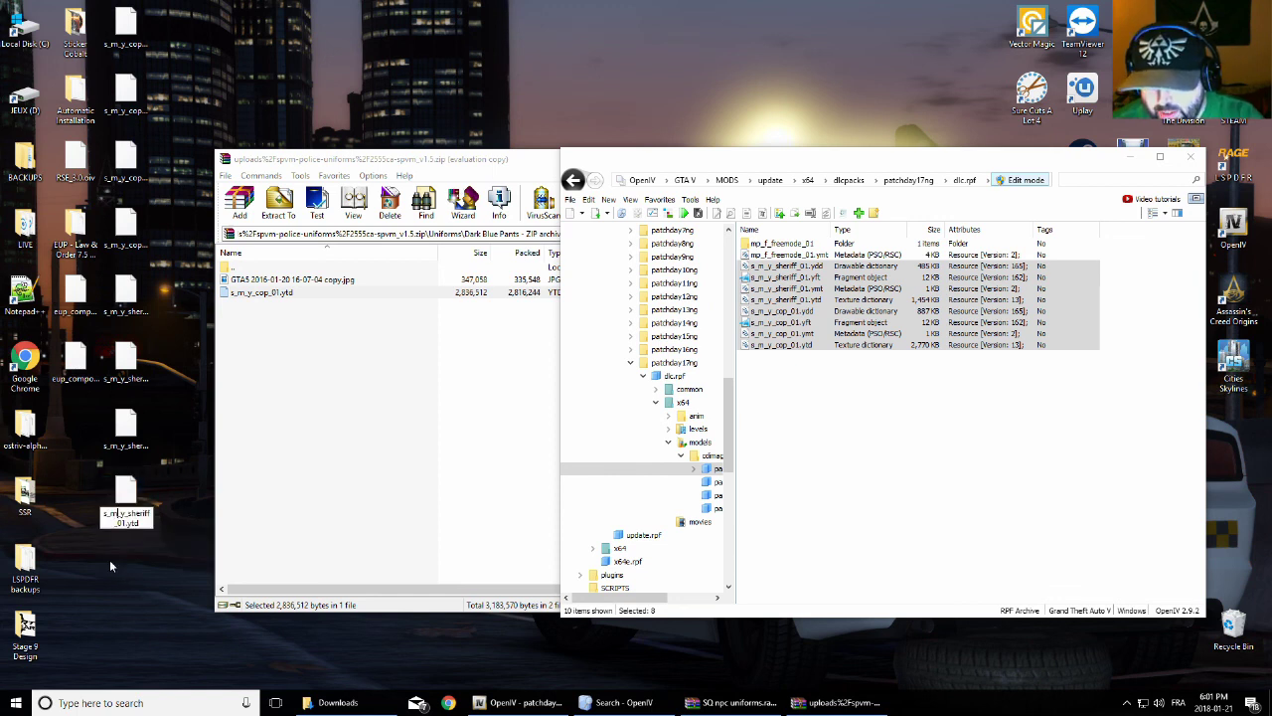
key("BackSpace")
type("f")
key("Return")
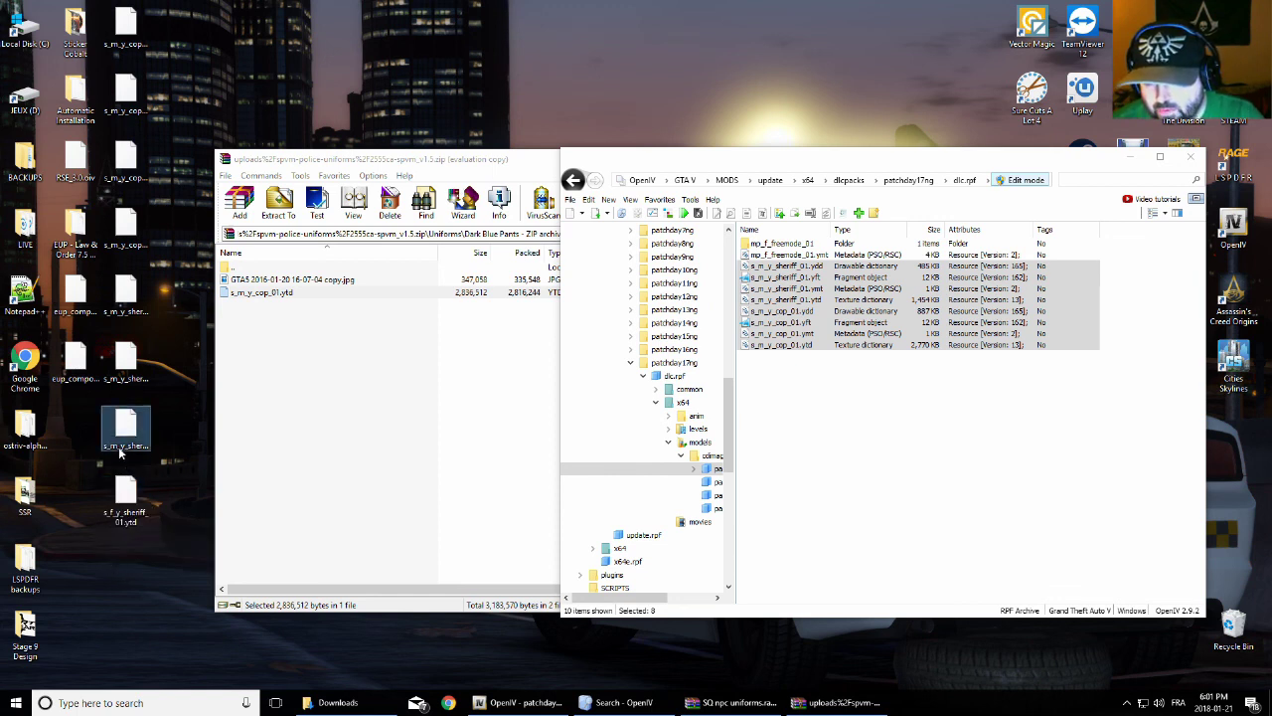
left_click(117, 450)
left_click(118, 447)
left_click(116, 447)
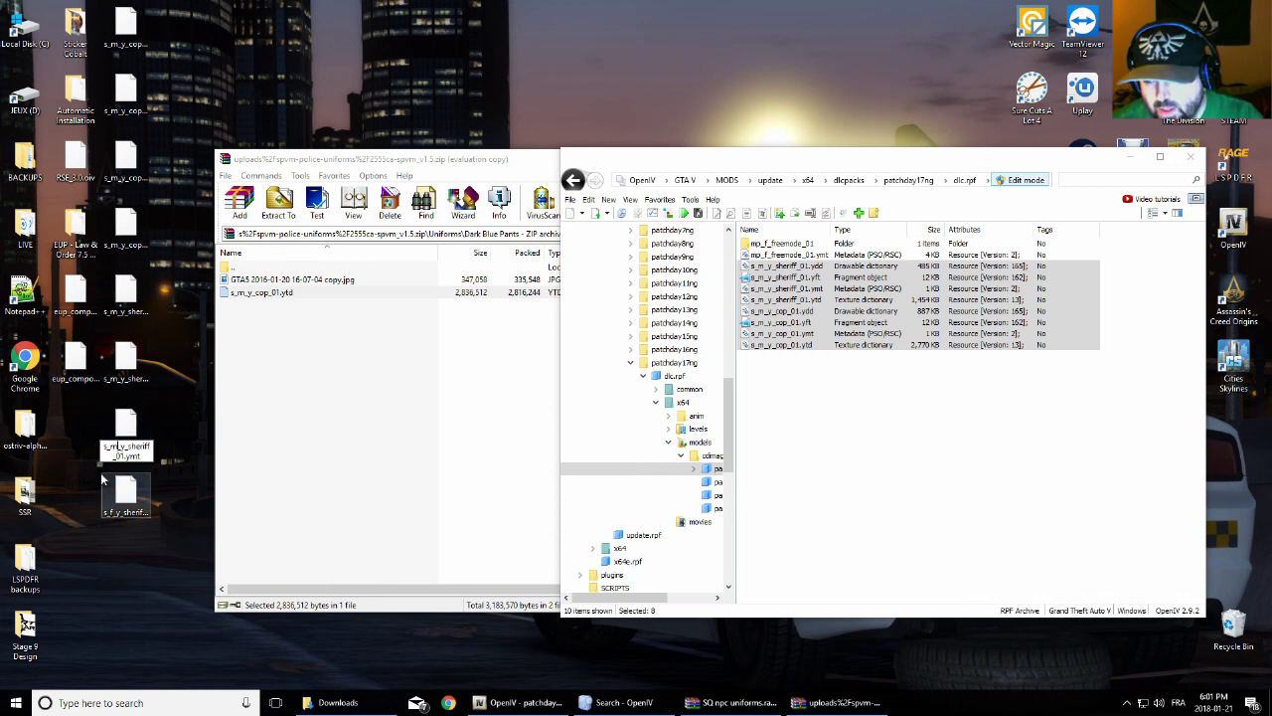
key("BackSpace")
type("f")
Rename the Desktop's s_m_y_sheriff_01 .yft and .ydd files to s_f_y_sheriff_01.yft and s_f_y_sheriff_01.ydd
left_click(117, 381)
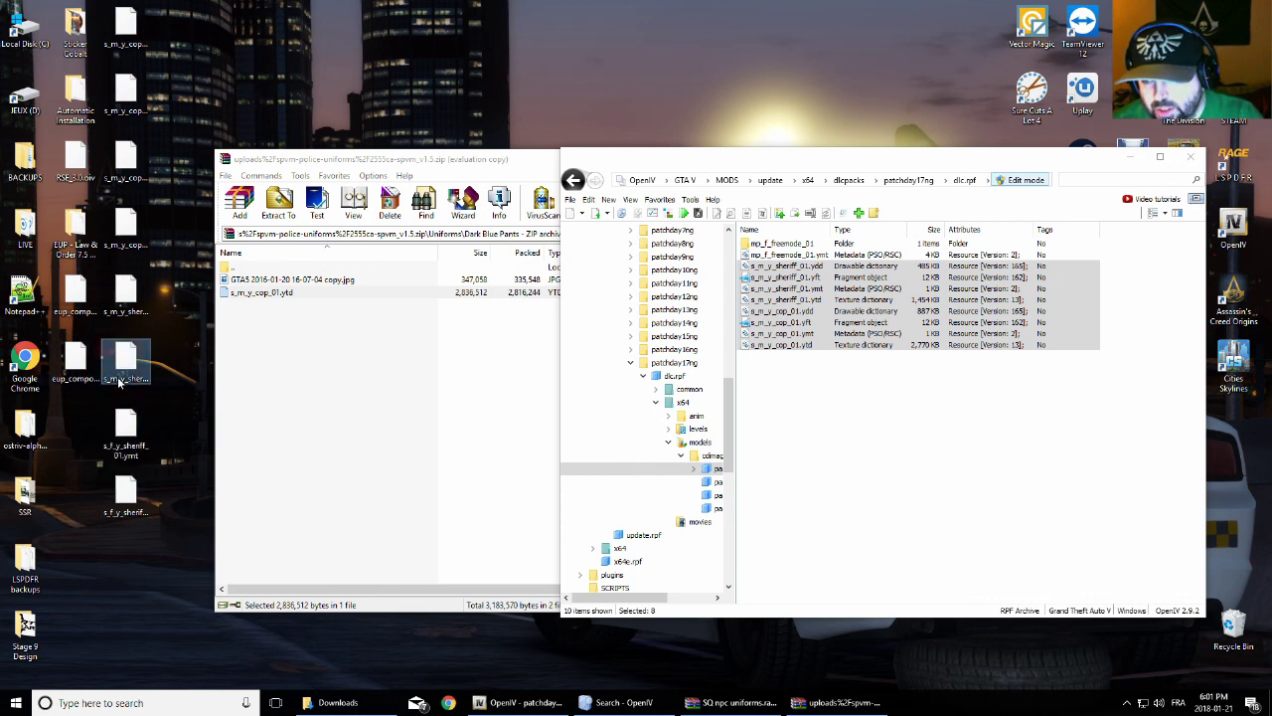
left_click(117, 381)
left_click(116, 378)
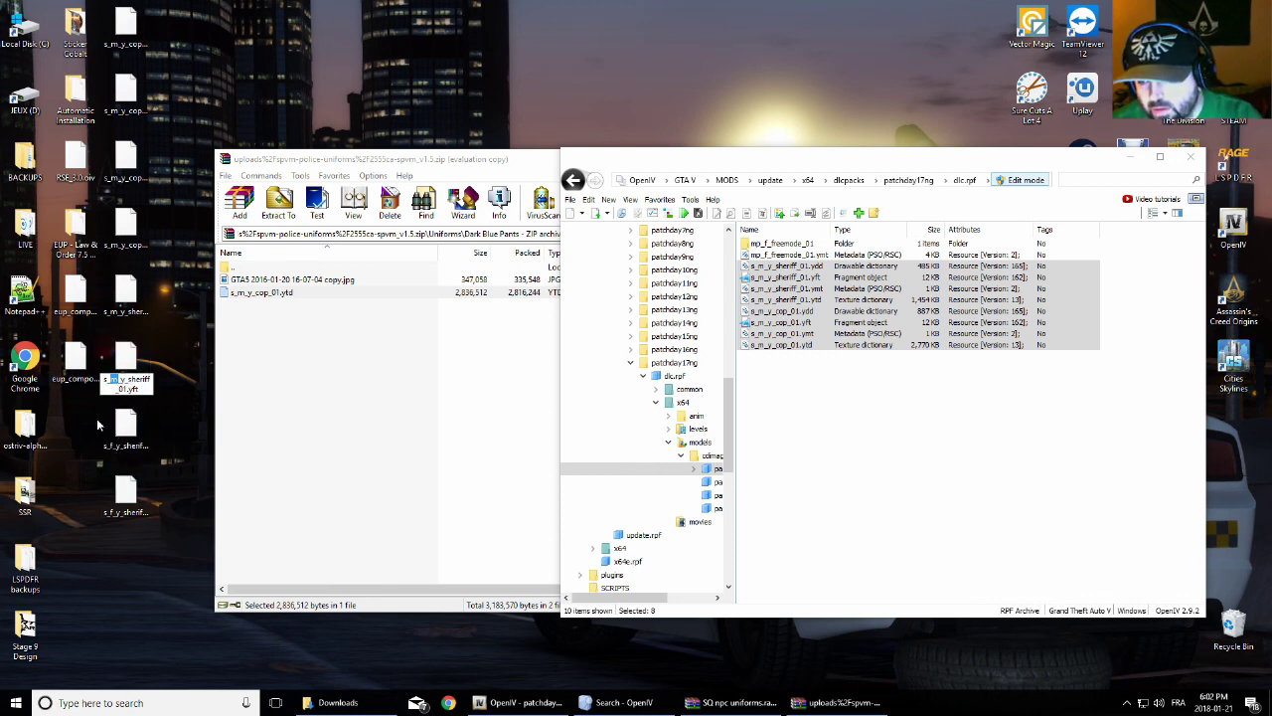
key("BackSpace")
type("f")
left_click(117, 313)
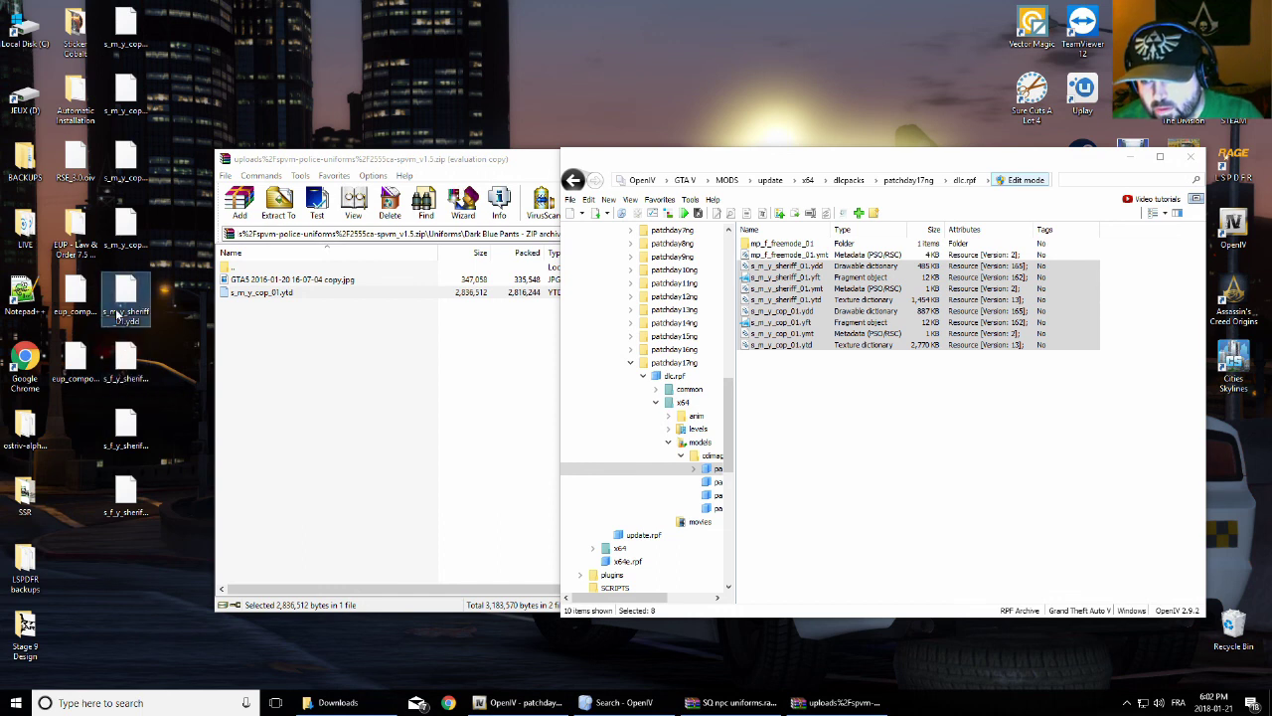
left_click(117, 316)
left_click(114, 313)
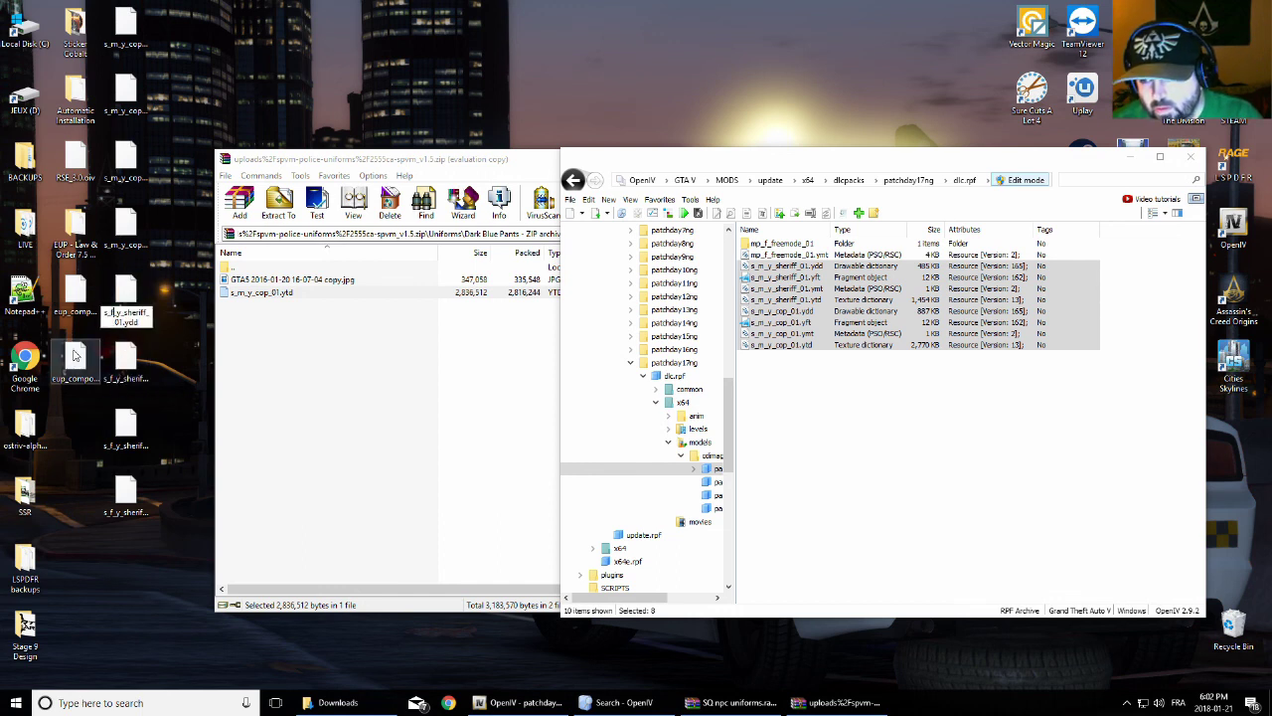
Rename the Desktop's s_m_y_cop_01 .ytd and .ymt files to s_f_y_cop_01.ytd and s_f_y_cop_01.ymt
left_click(119, 250)
left_click(118, 250)
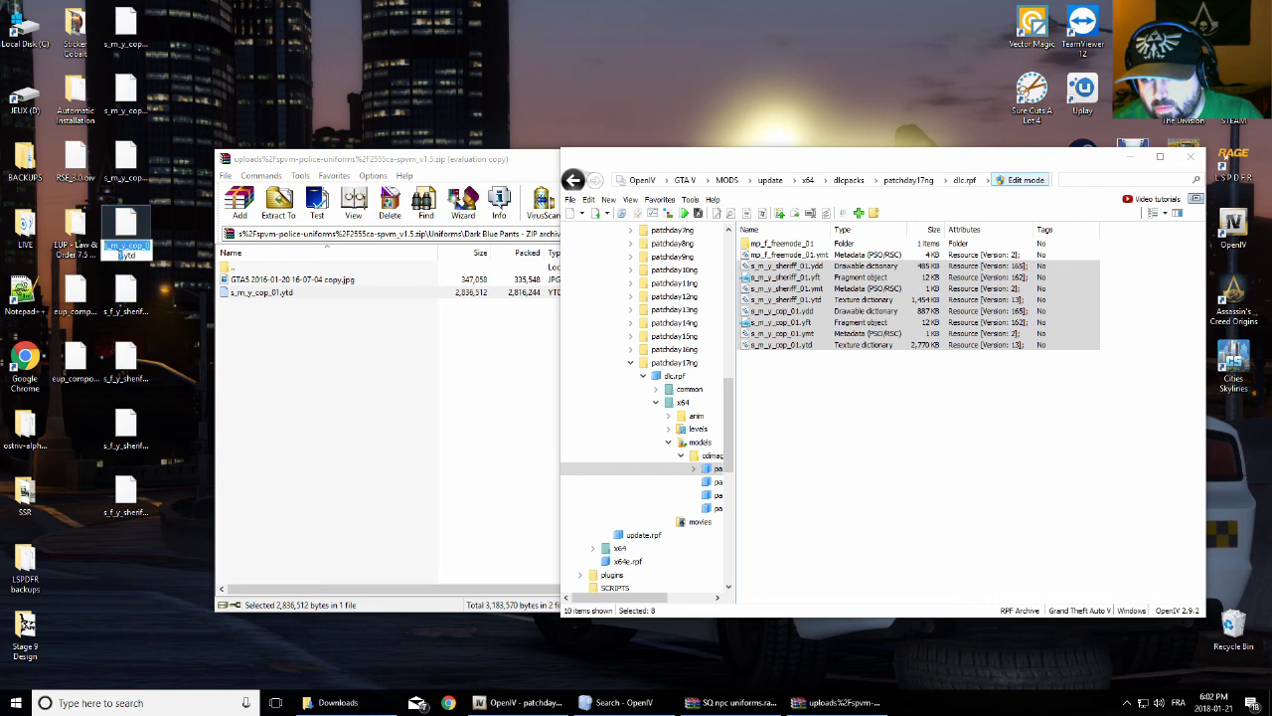
left_click(116, 245)
key("BackSpace")
type("f")
left_click(115, 179)
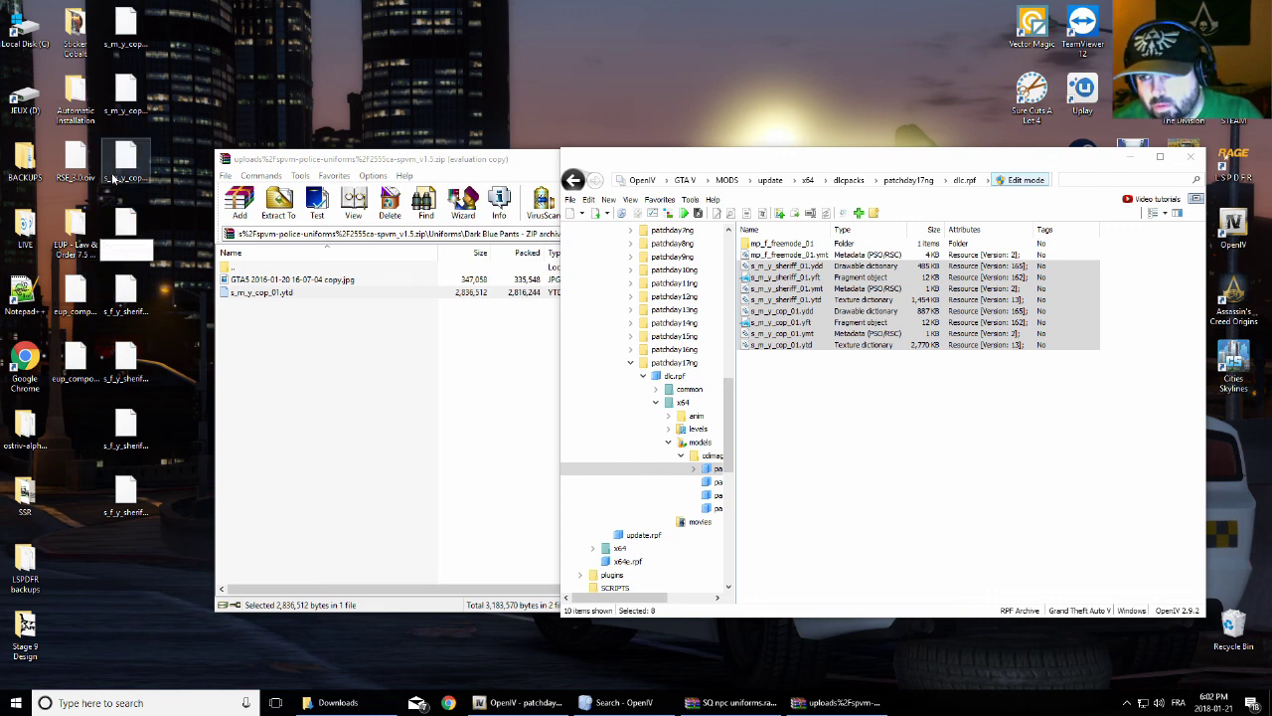
left_click(115, 179)
left_click(116, 179)
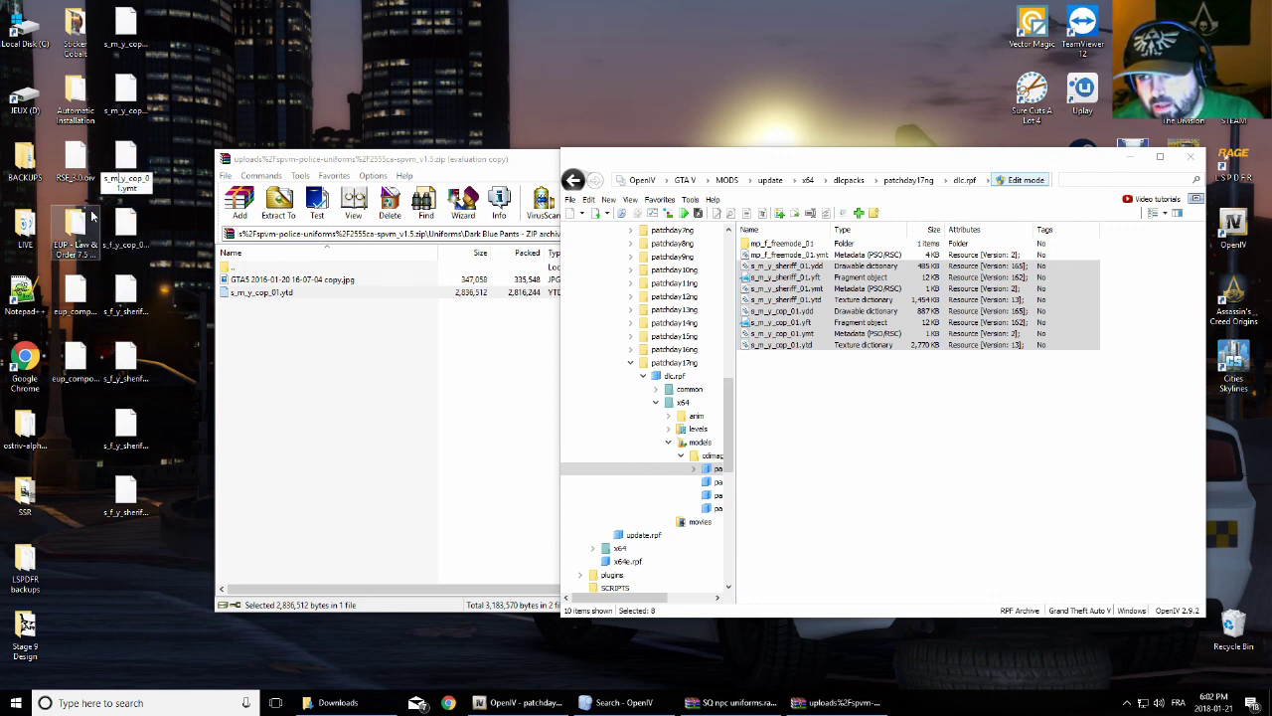
key("BackSpace")
type("f")
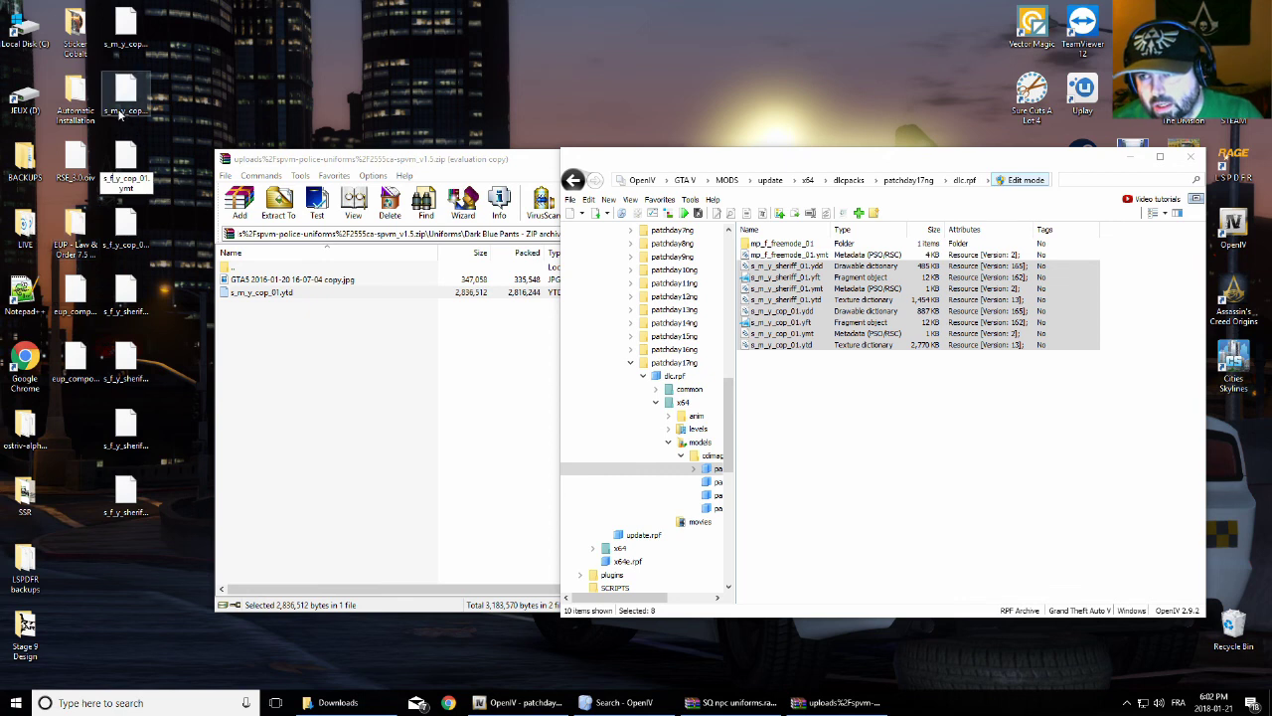
Rename the Desktop's s_m_y_cop_01 .yft and .ydd files to s_f_y_cop_01.yft and s_f_y_cop_01.ydd
left_click(119, 113)
left_click(121, 115)
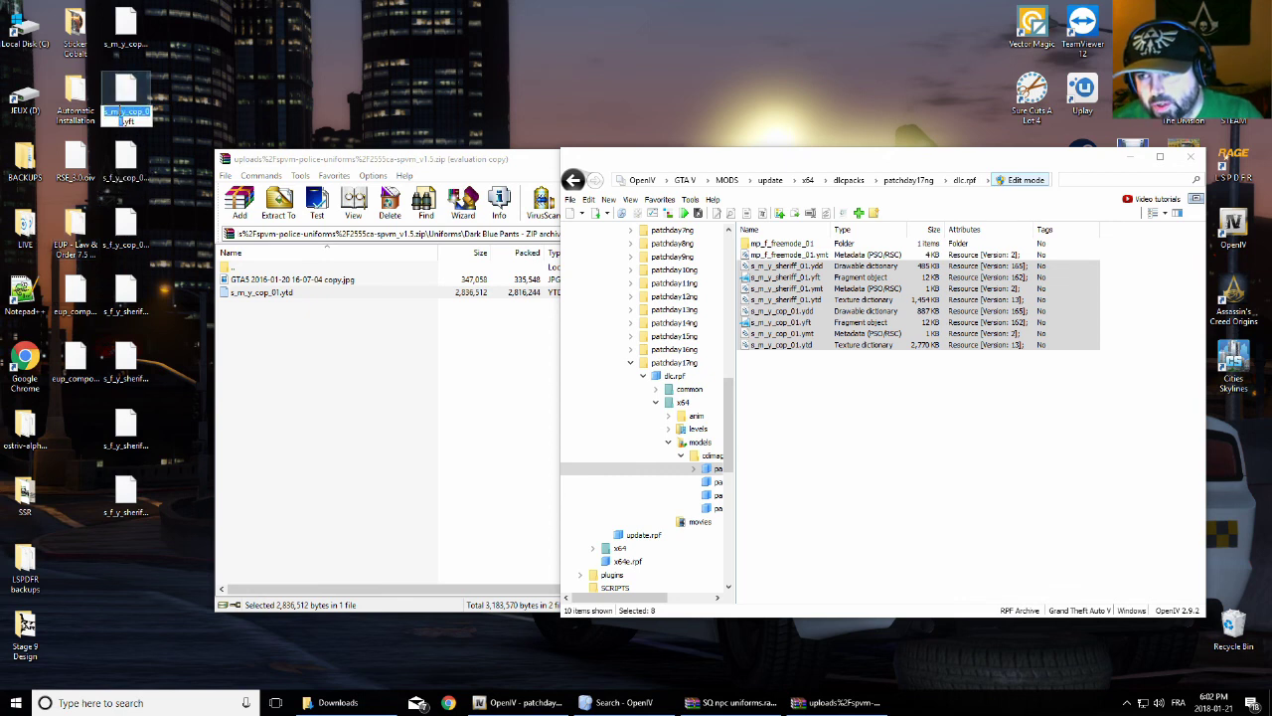
type("f")
left_click(117, 45)
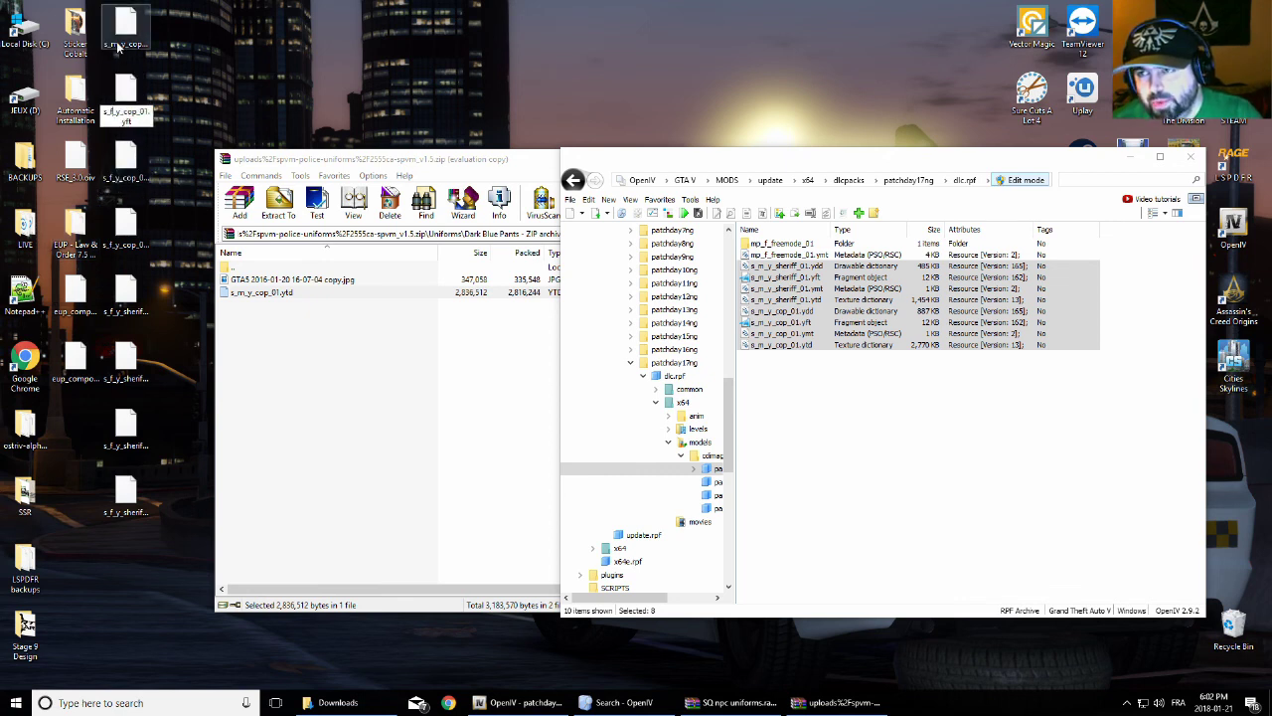
left_click(117, 46)
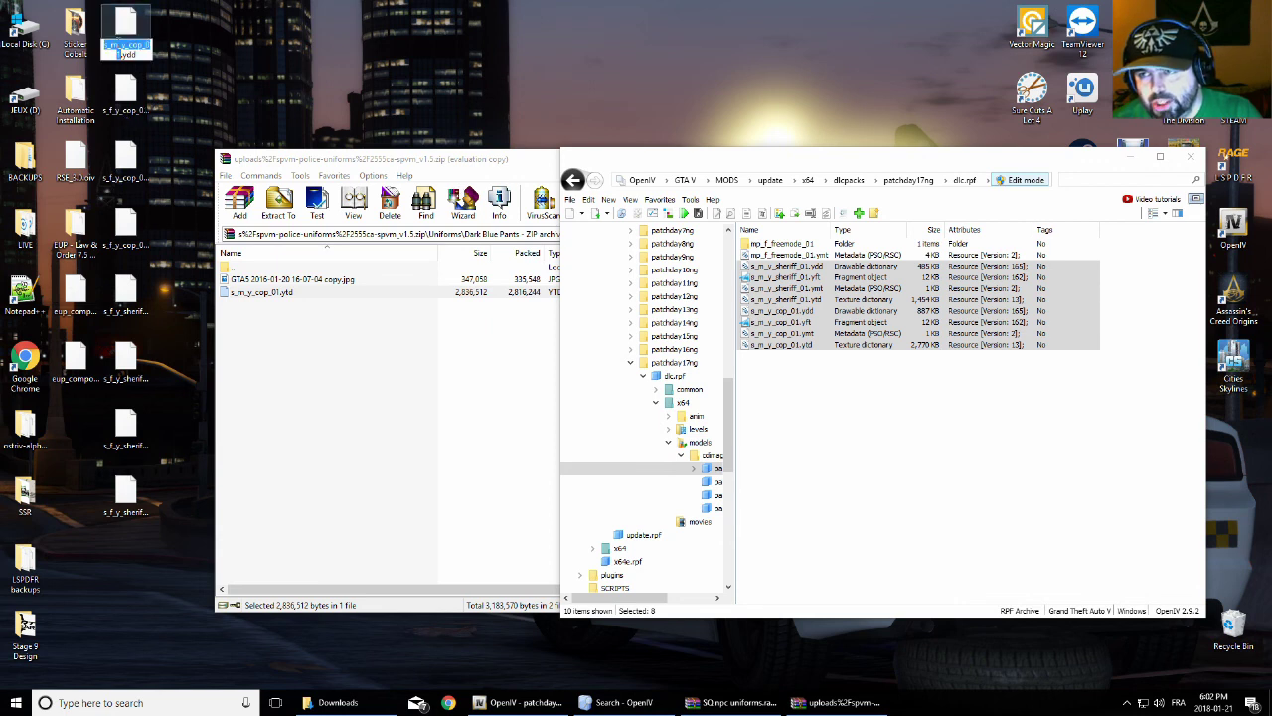
type("f")
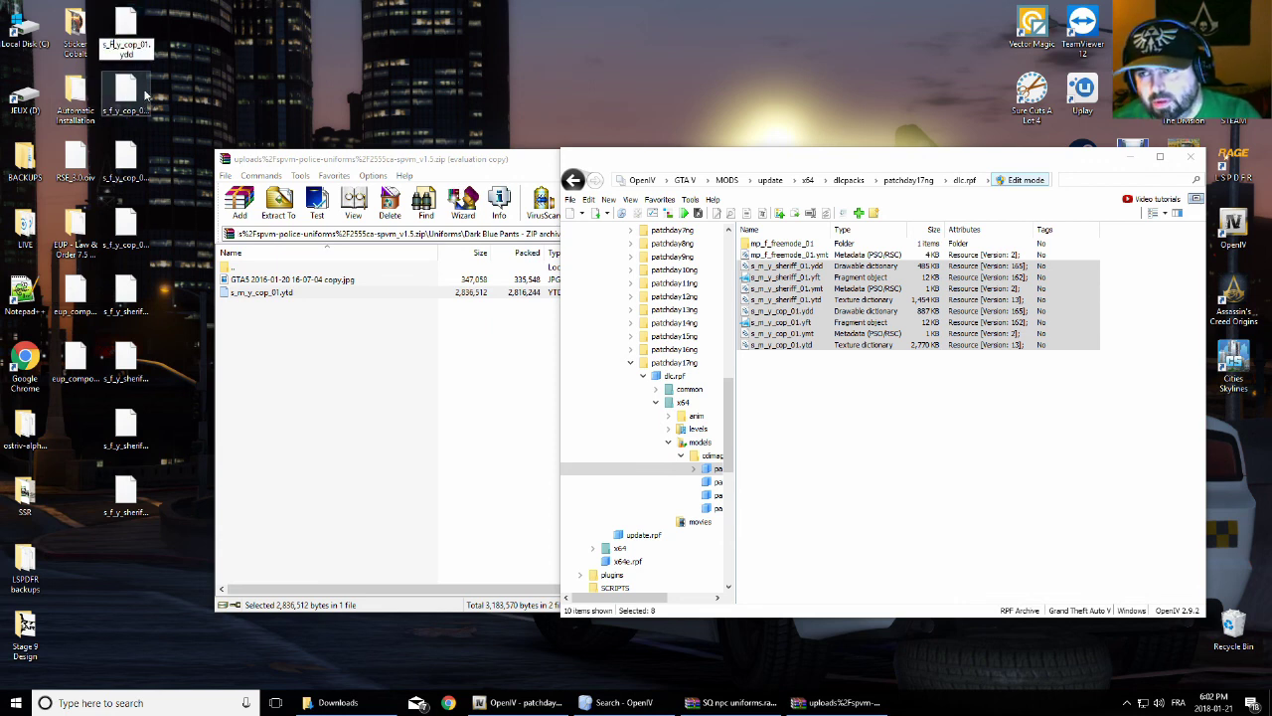
key("Return")
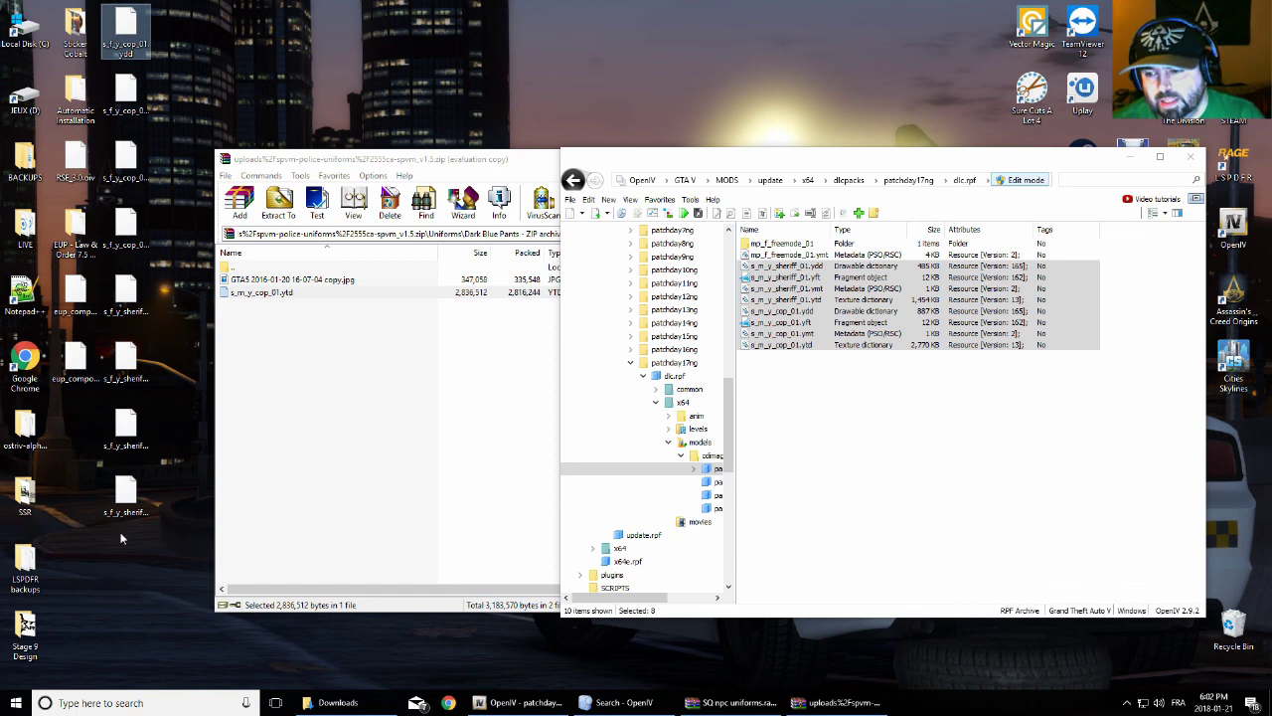
Add the eight renamed s_f_y_cop_01 and s_f_y_sheriff_01 files from the Desktop to patchday17ng.rpf, then clear the file selection
left_click_drag(175, 537, 885, 438)
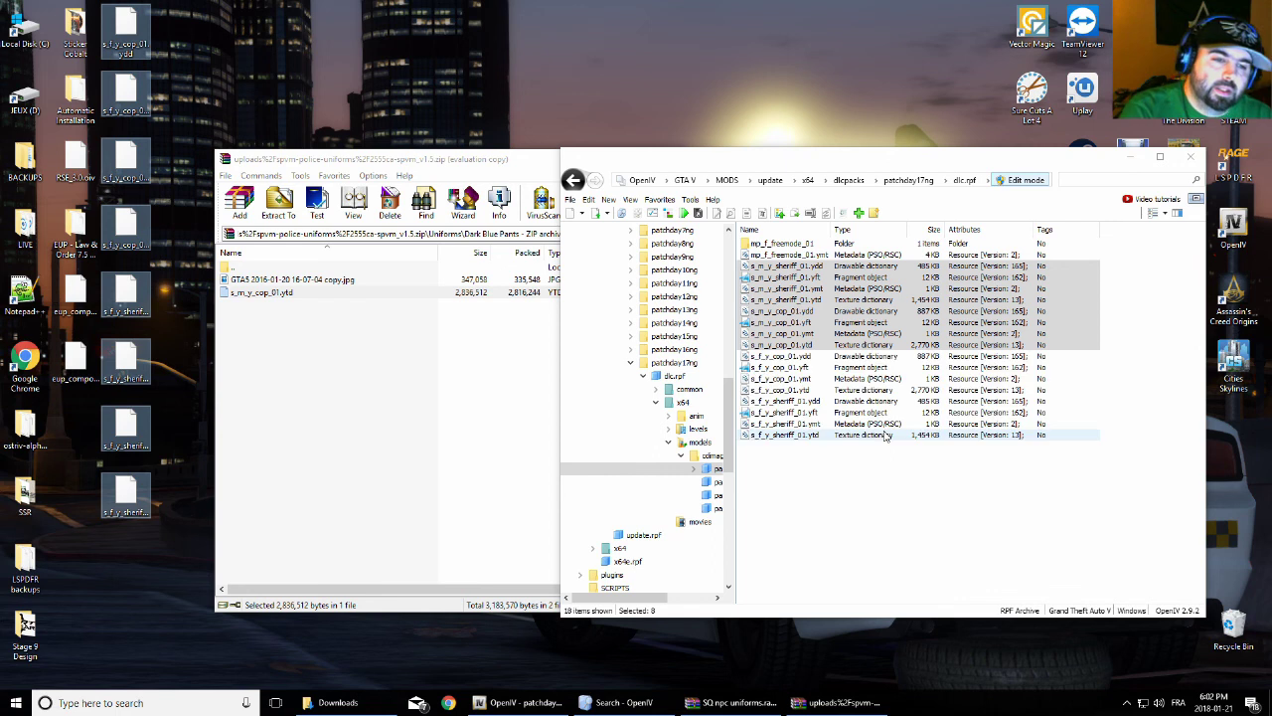
left_click(839, 464)
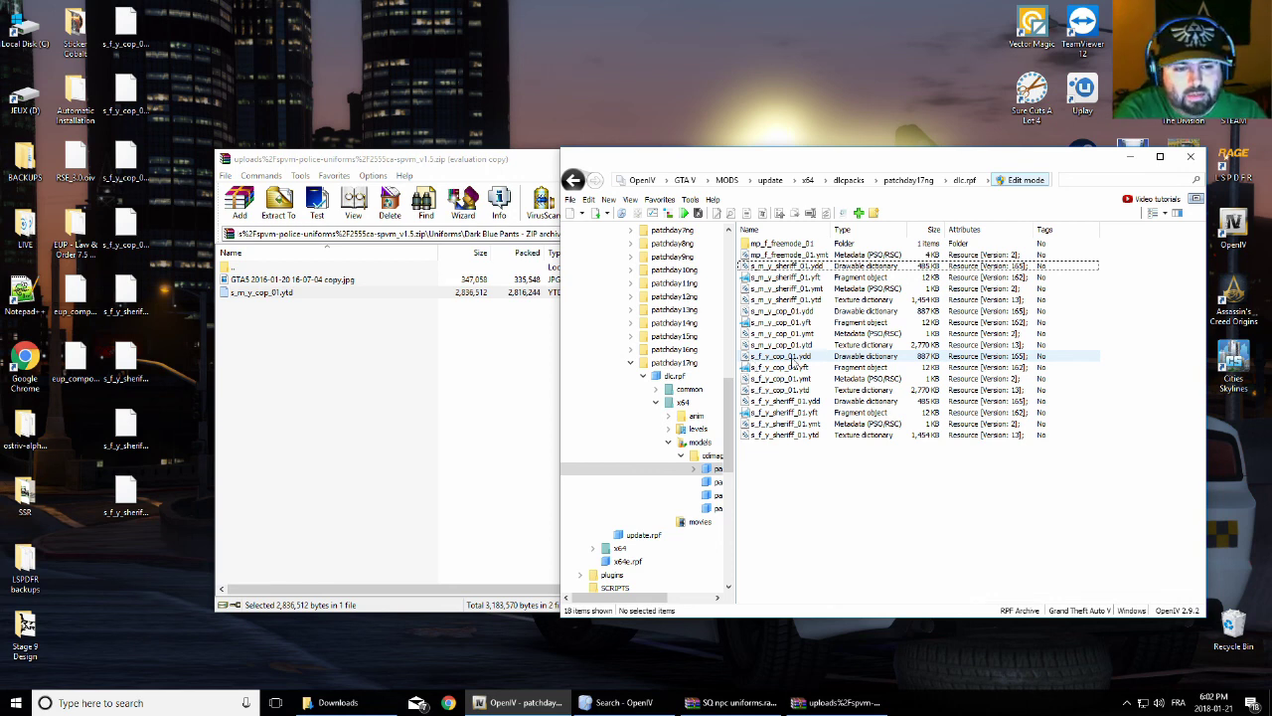
Preview the s_f_y_cop_01.ydd model with accs_002_u, head_001_r, task_000_u, uppr_000_r and lowr_000_u shown, and inspect it from the side
left_click(793, 360)
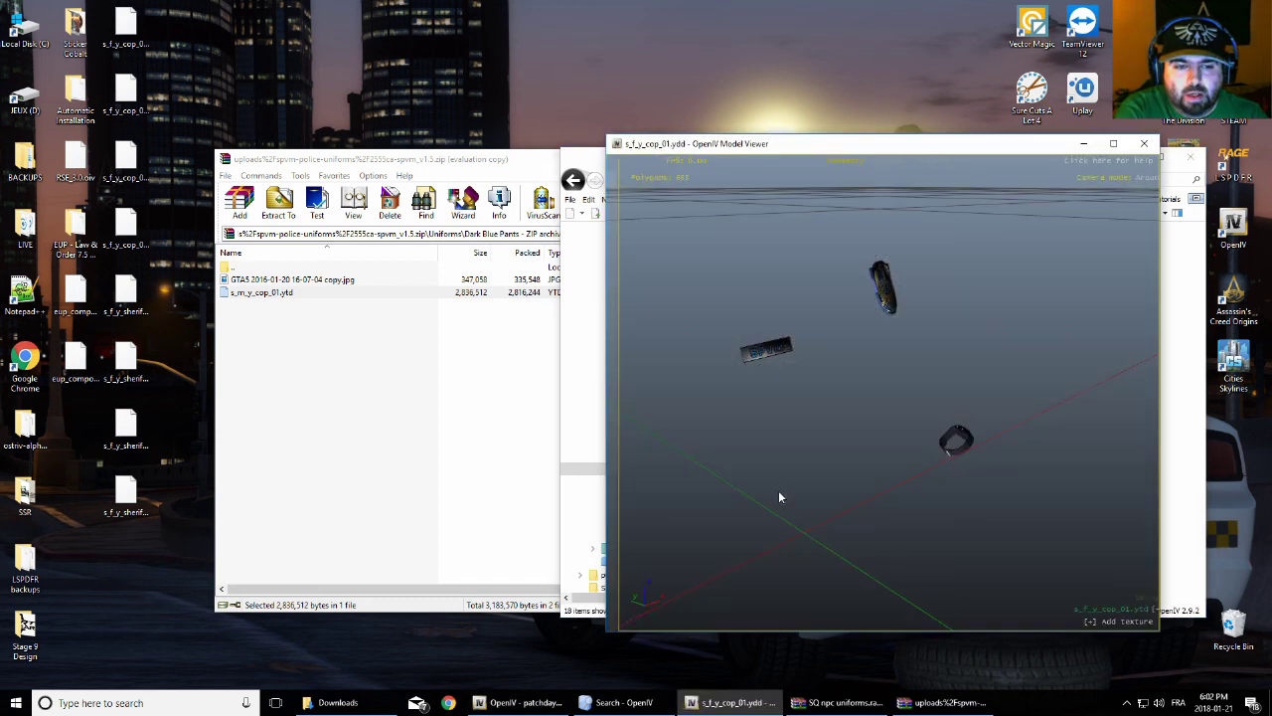
left_click(615, 296)
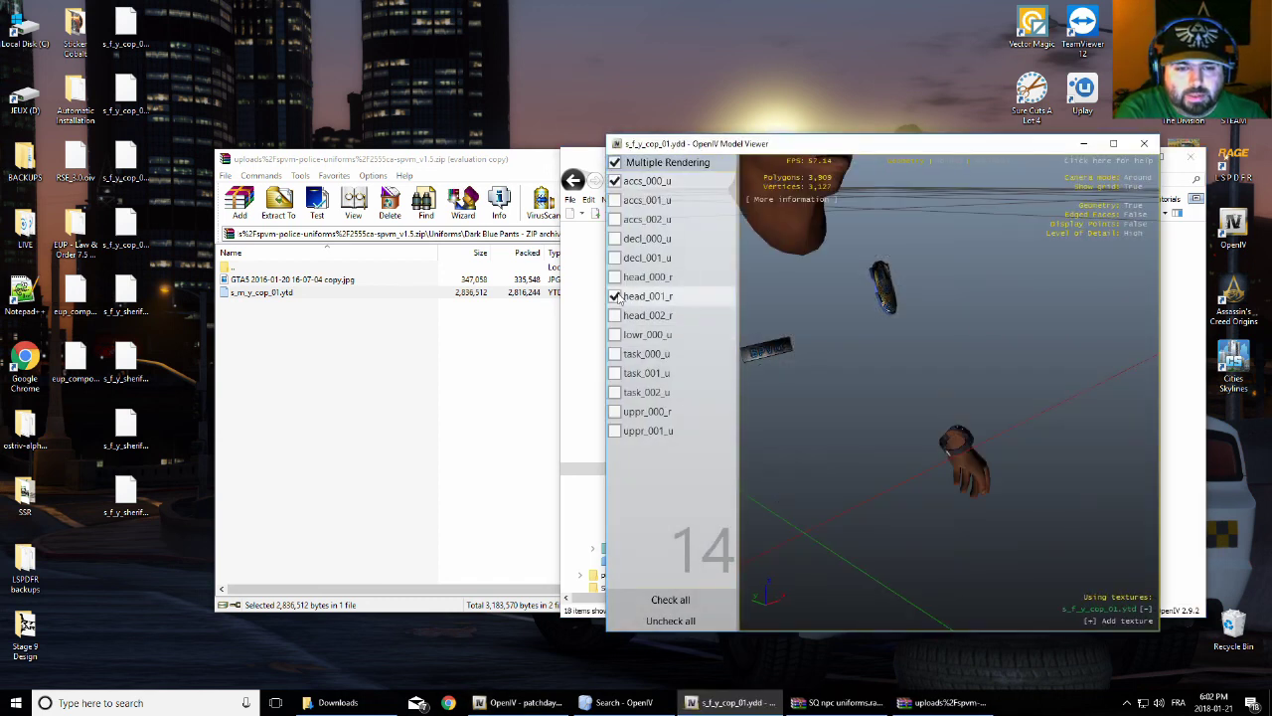
left_click(615, 354)
left_click(615, 411)
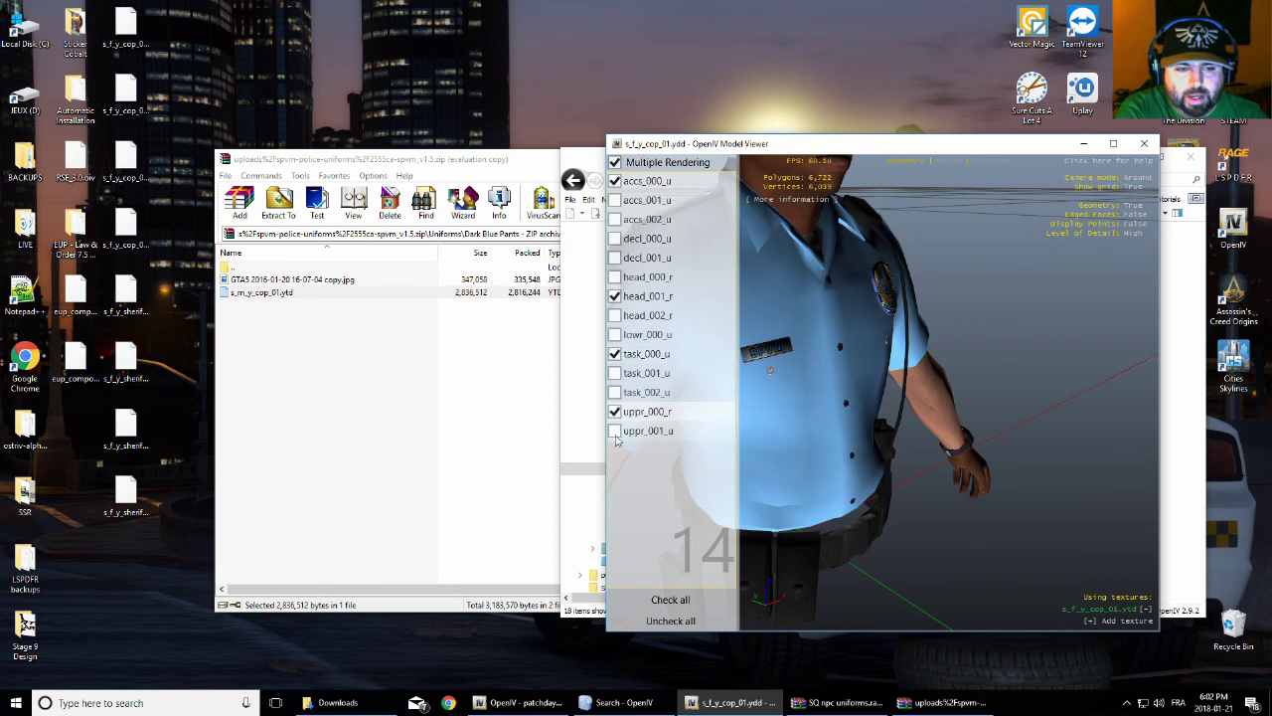
left_click(616, 219)
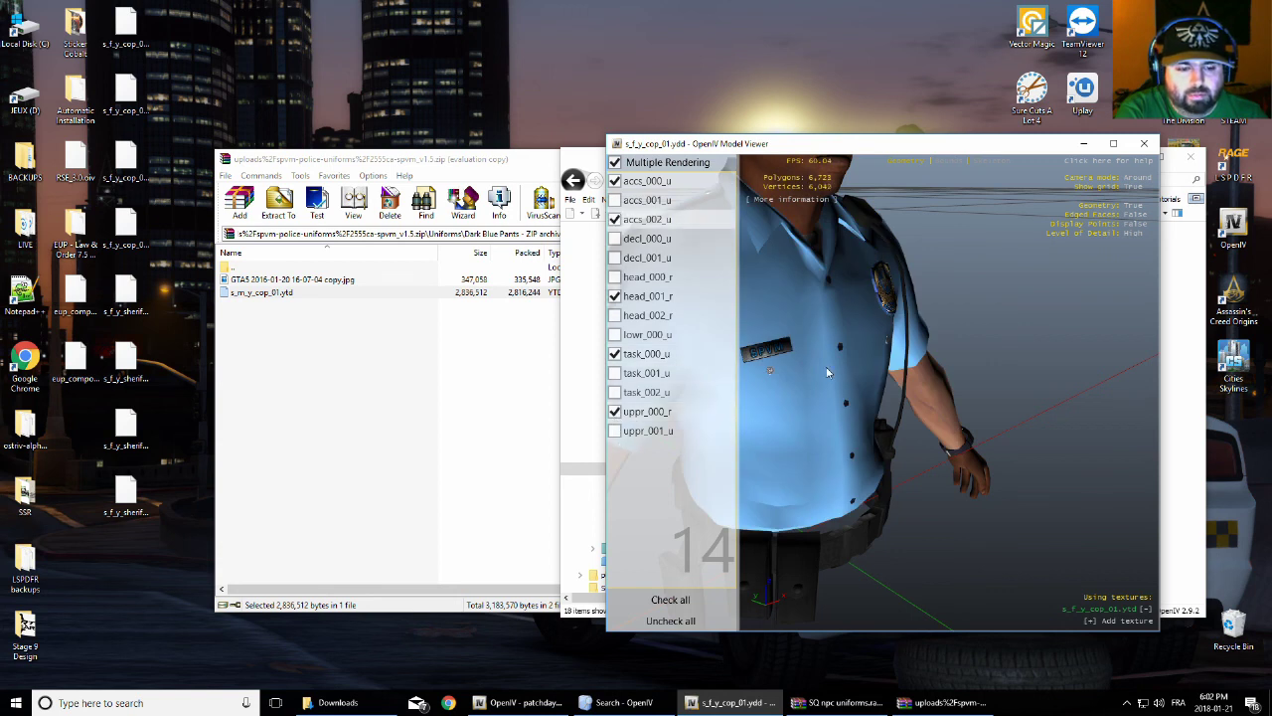
scroll(829, 381, "down", 5)
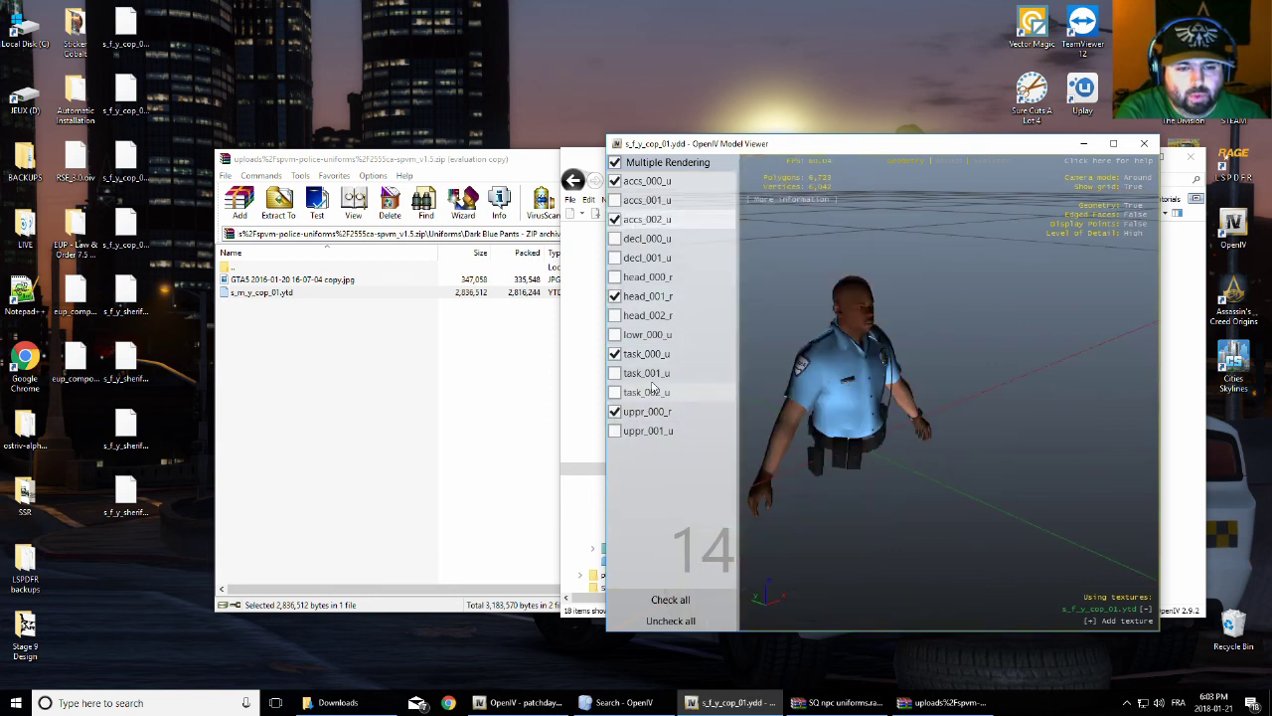
left_click(615, 335)
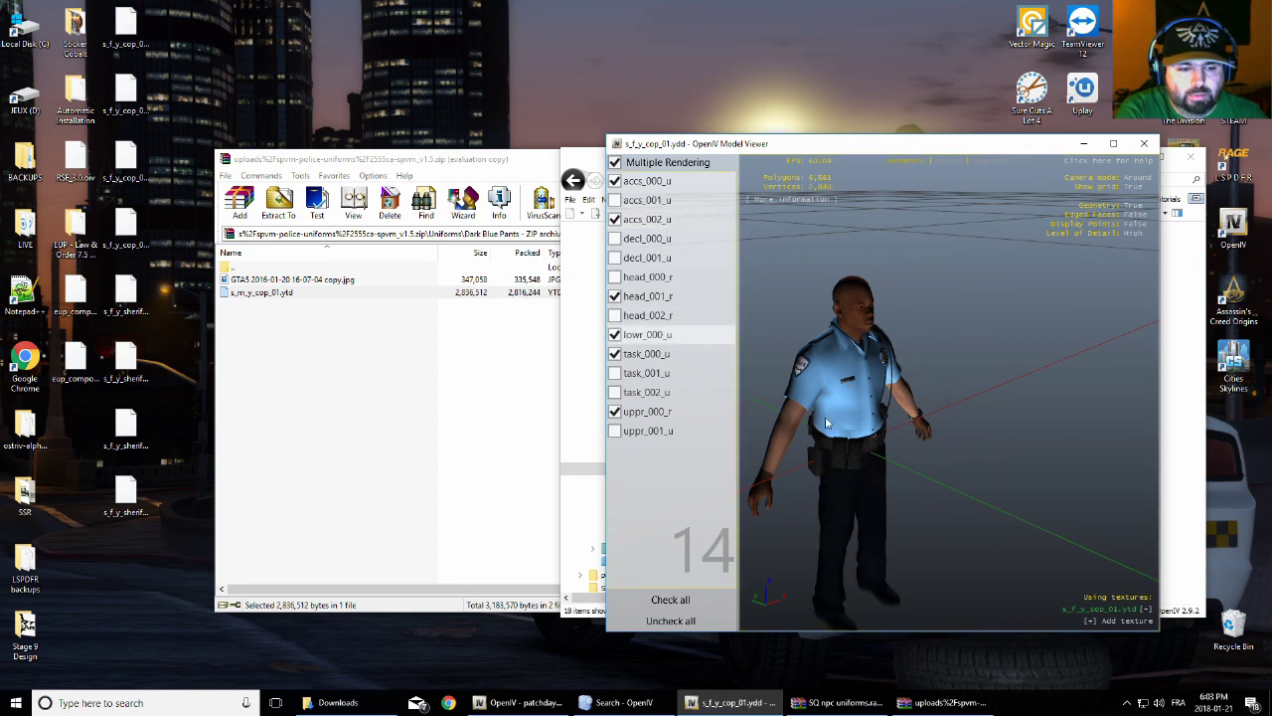
left_click_drag(829, 424, 927, 433)
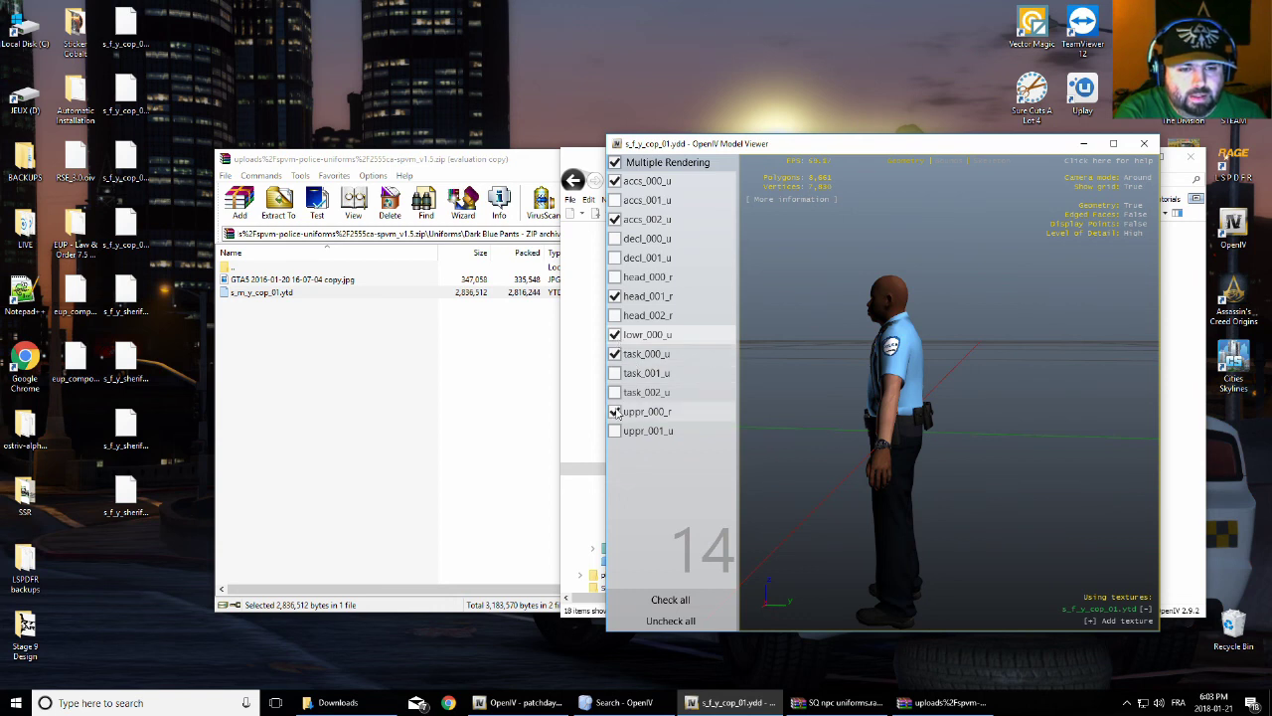
Swap the previewed cop's head from head_001_r to head_000_r, inspect the uniform from several angles, and close the model preview
left_click(614, 296)
left_click(615, 277)
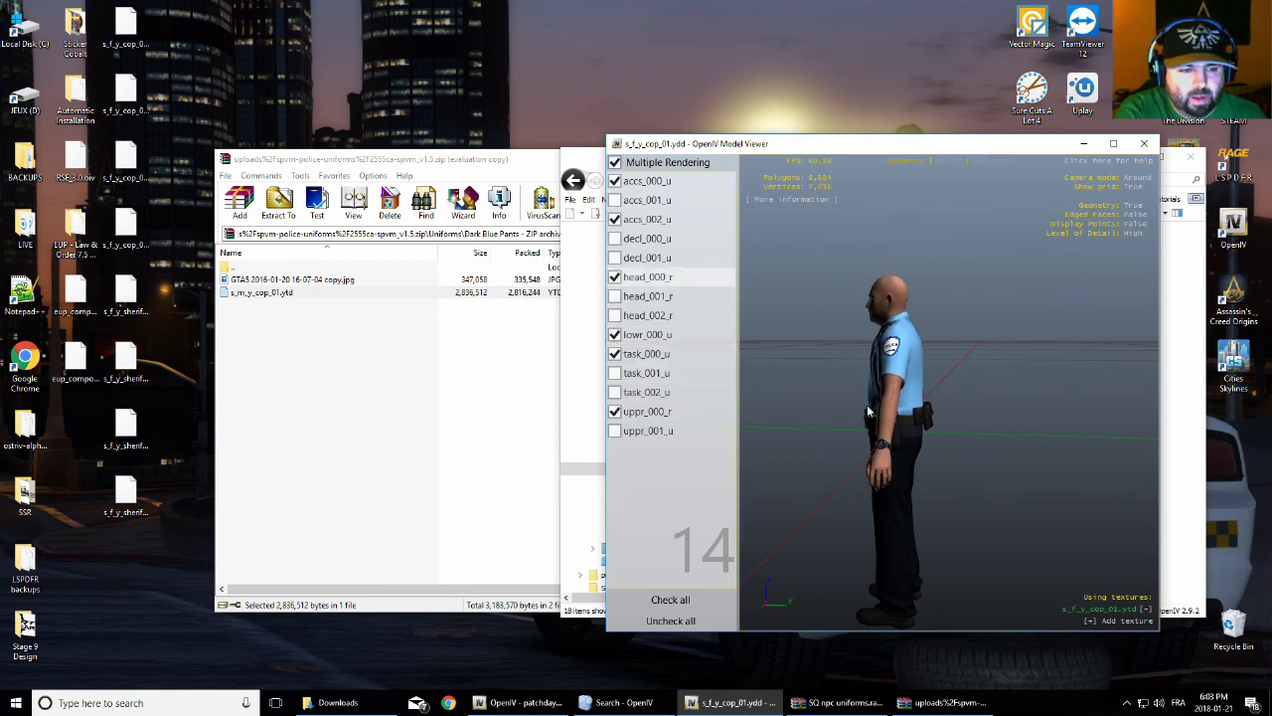
left_click_drag(867, 410, 987, 434)
left_click_drag(854, 421, 904, 439)
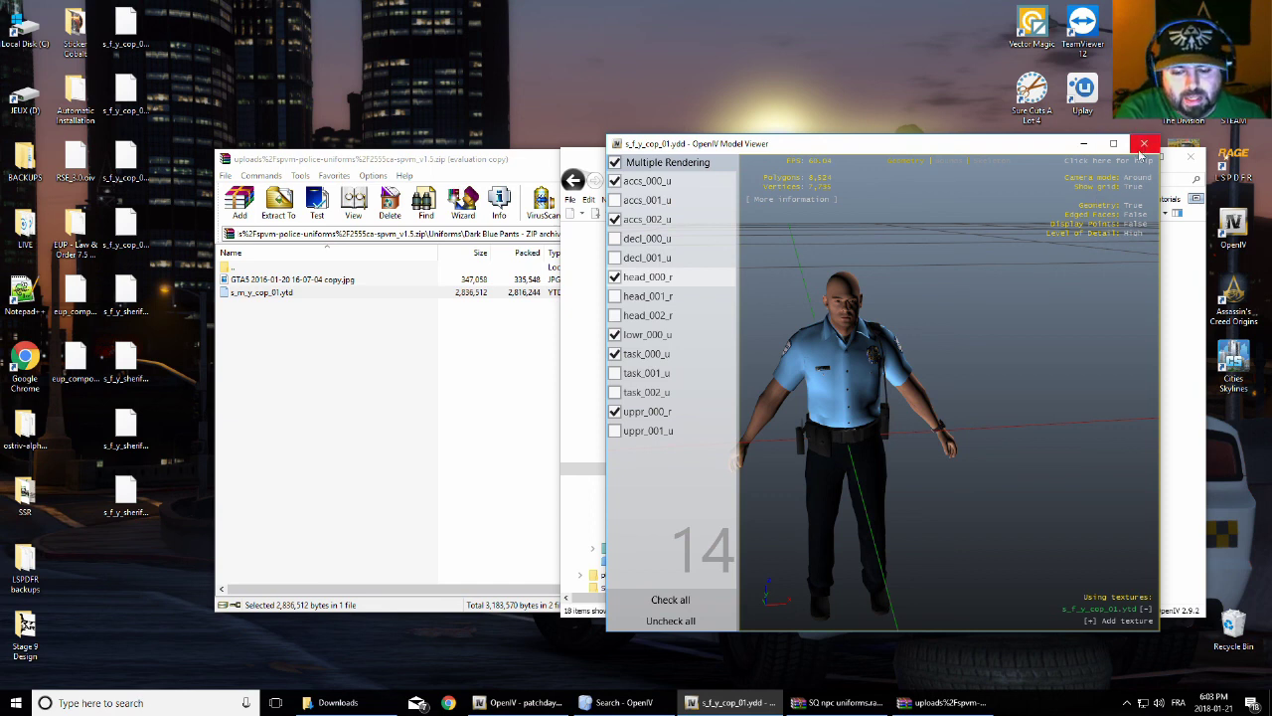
left_click(1141, 151)
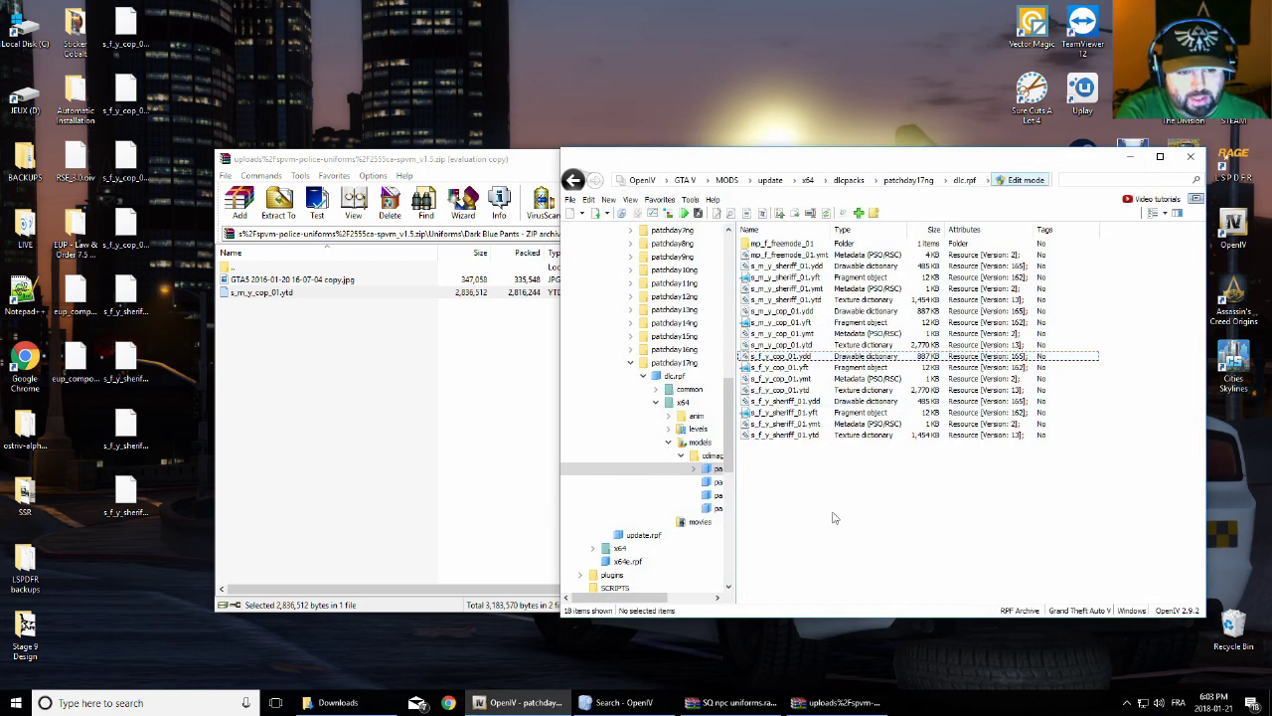
left_click_drag(815, 500, 758, 267)
left_click(880, 489)
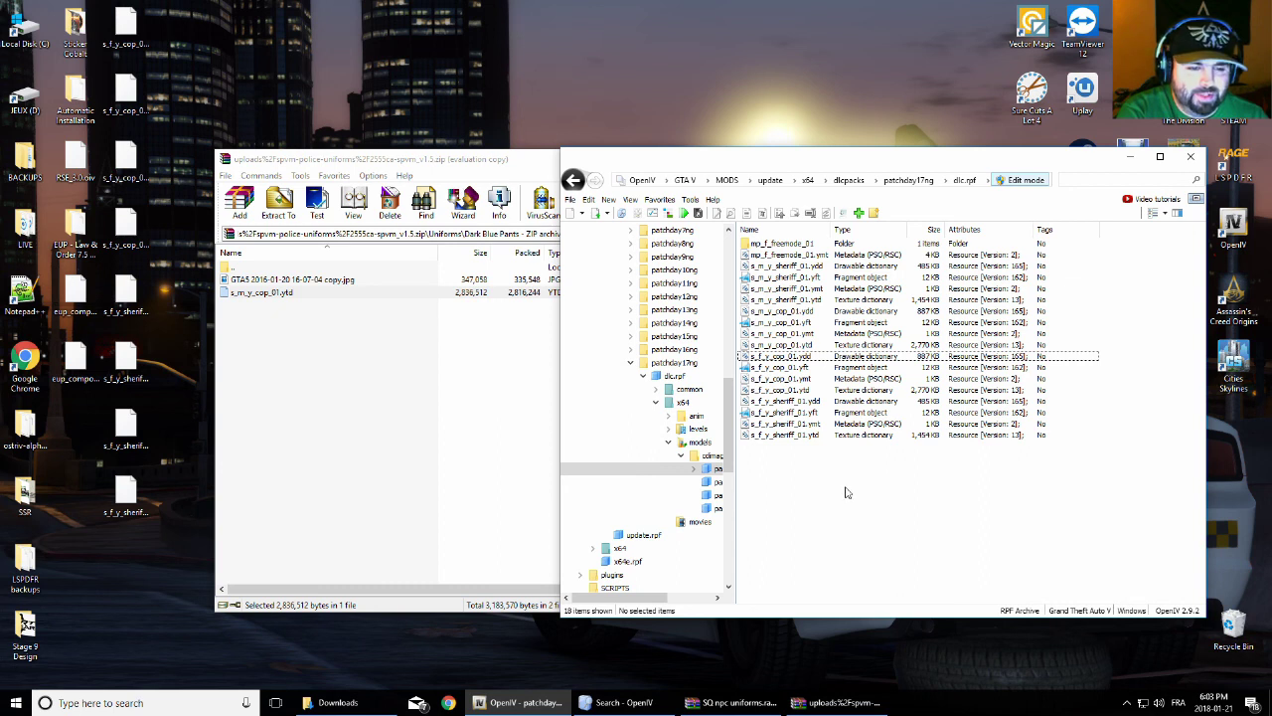
left_click_drag(844, 487, 753, 266)
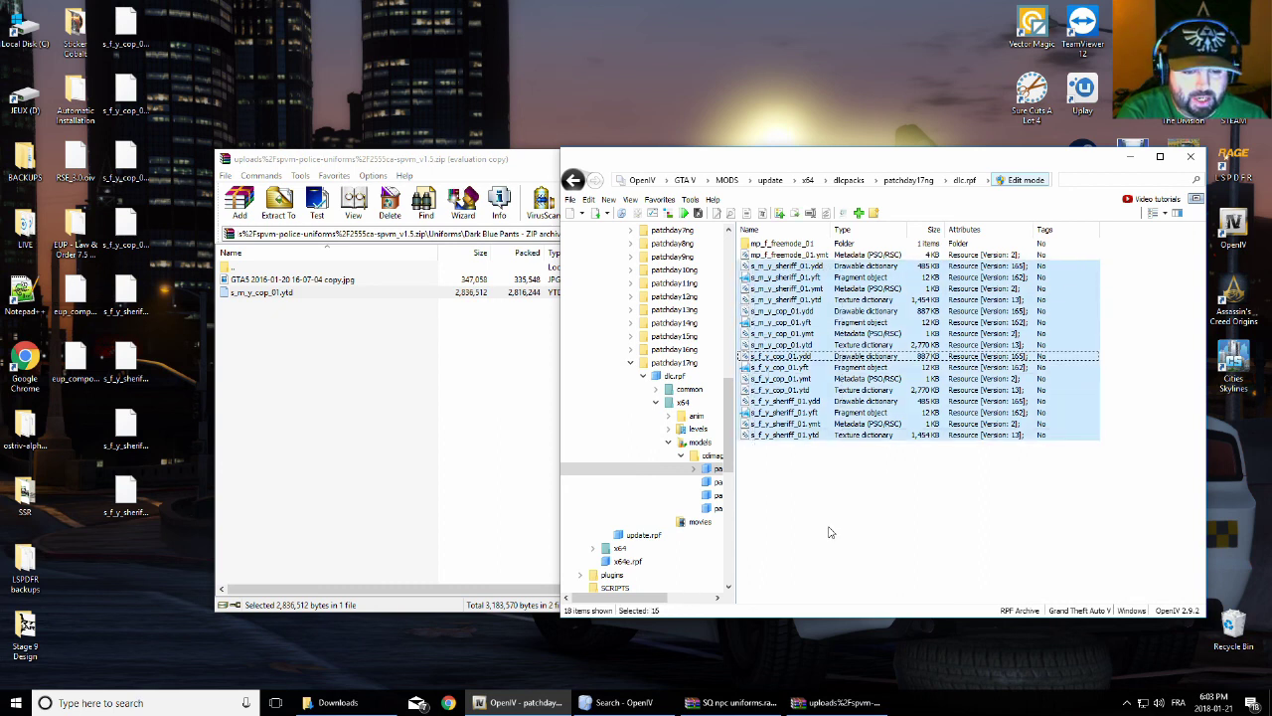
left_click(829, 528)
Switch to File Explorer and open the LSPDFR backups folder inside the Desktop's BACKUPS folder
left_click(338, 703)
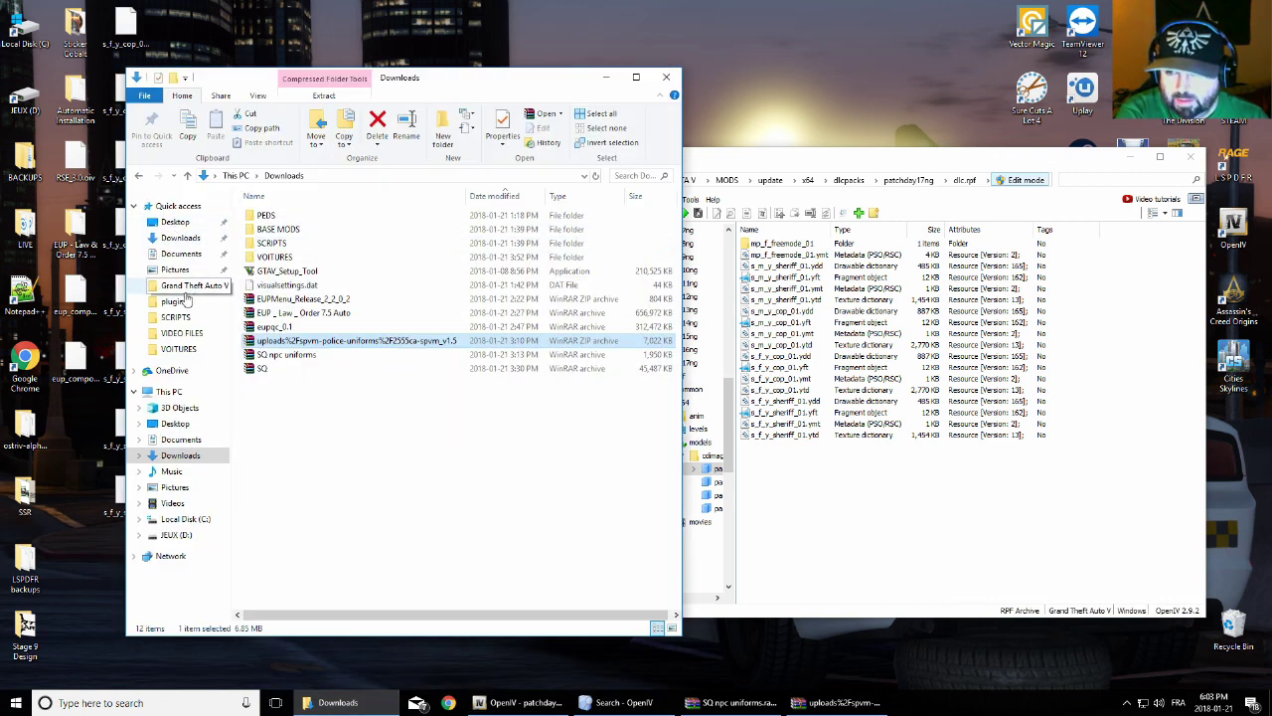
left_click(171, 226)
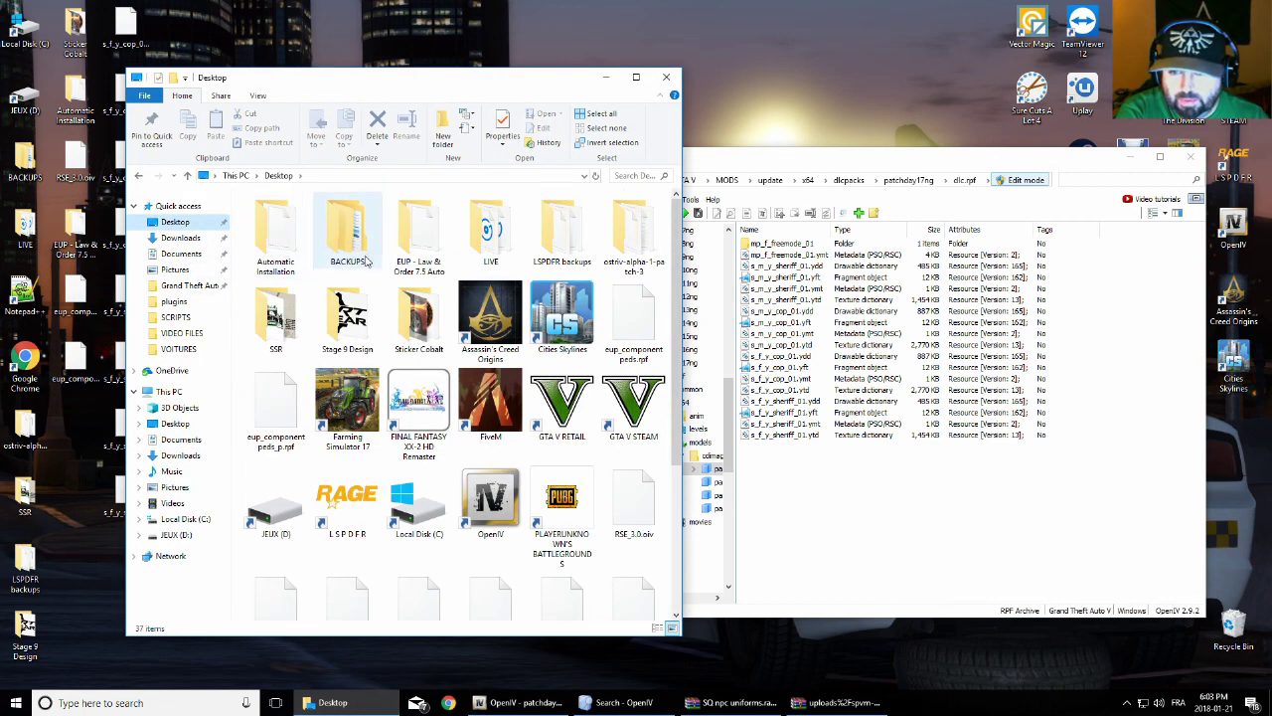
double_click(368, 258)
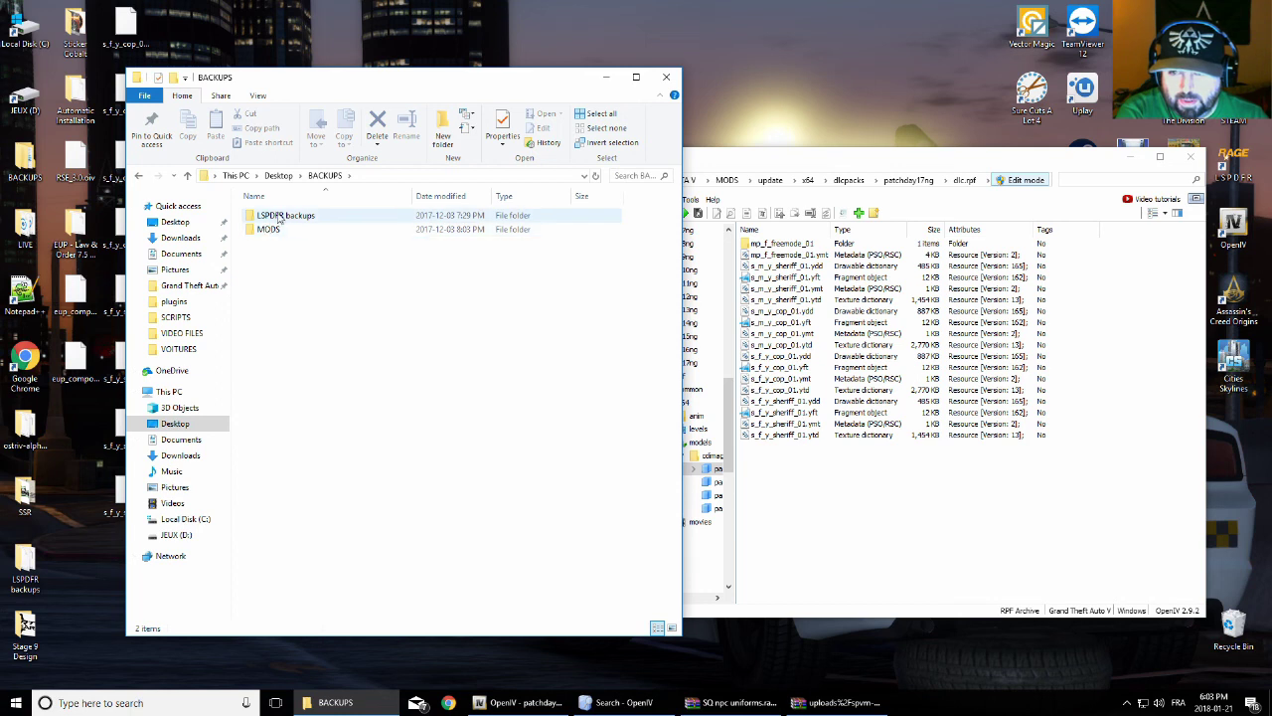
double_click(279, 216)
left_click(328, 242)
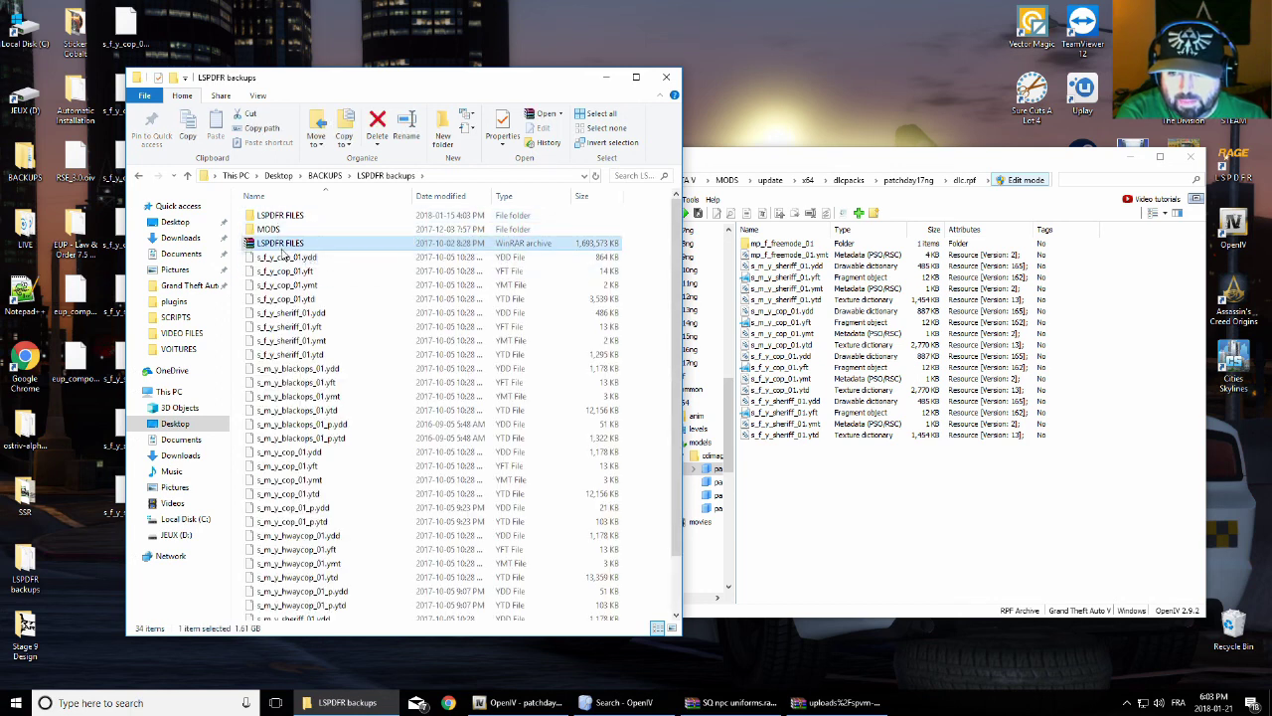
Add the backup ped files from s_f_y_cop_01.ydd through s_m_y_sheriff_01.ytd to the open patchday17ng archive, replacing the existing ones
left_click(336, 256)
scroll(346, 314, "down", 2)
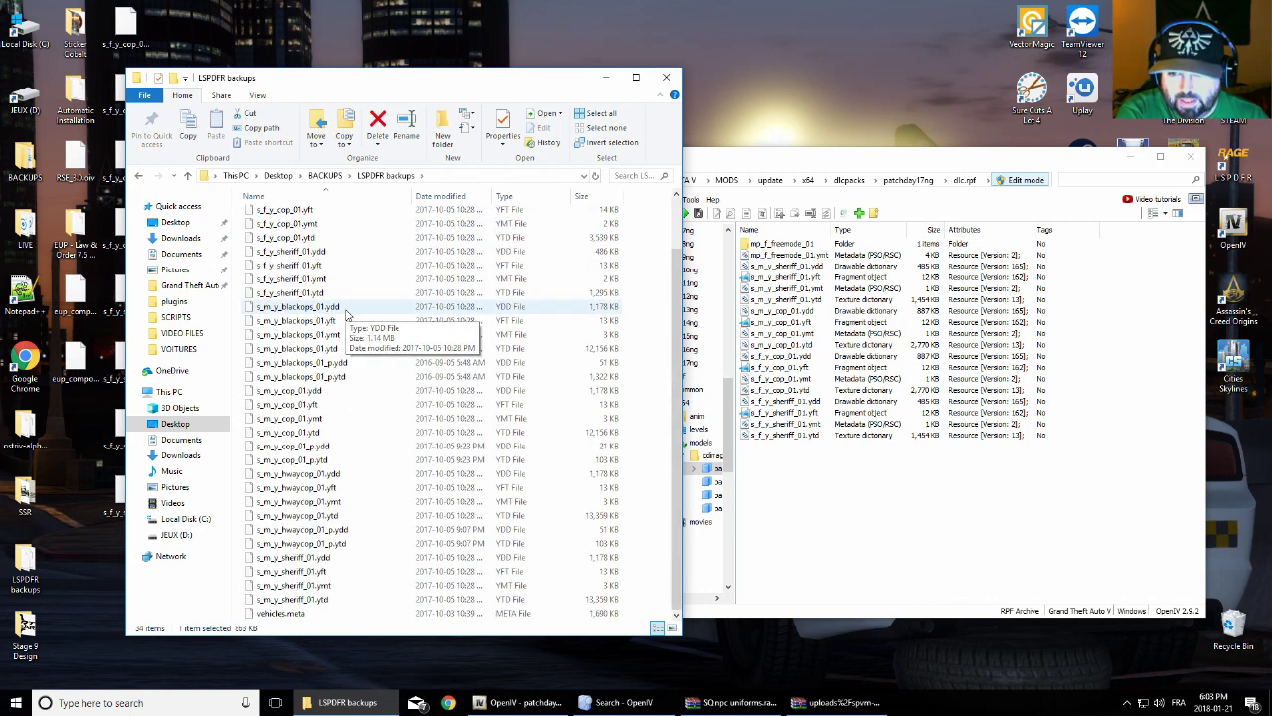
left_click(317, 599, "shift")
scroll(325, 435, "up", 2)
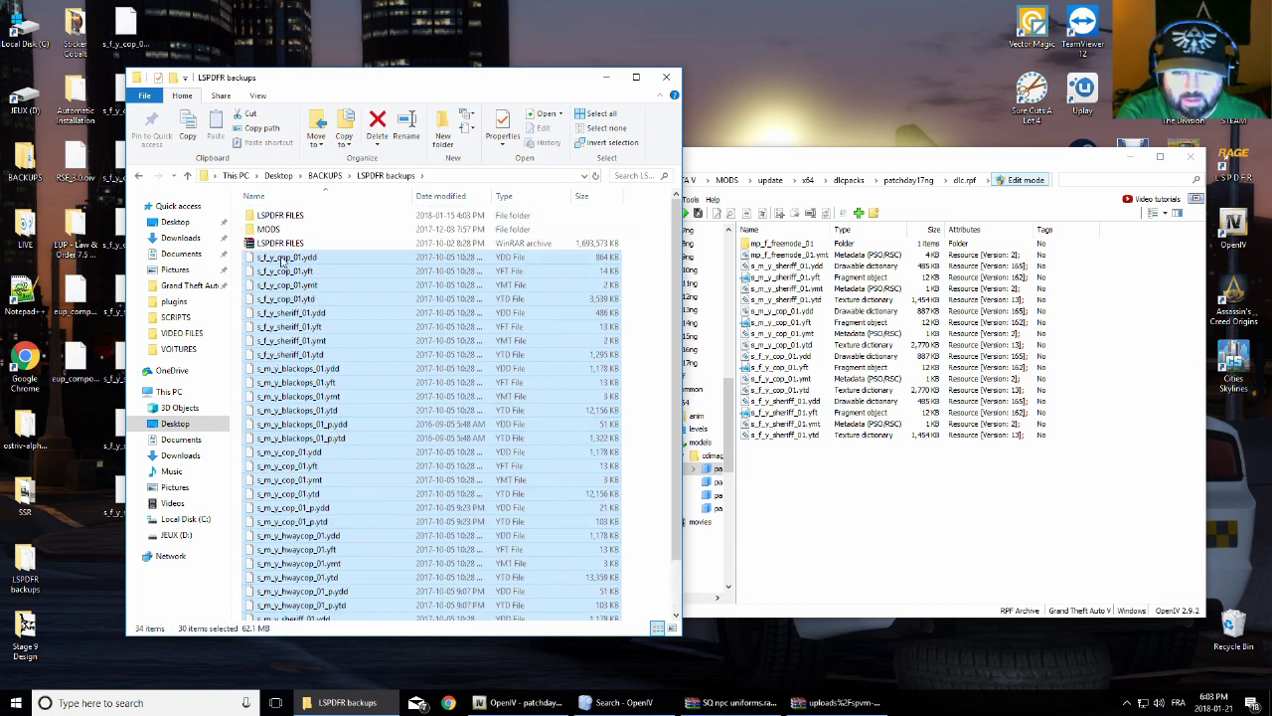
left_click_drag(283, 263, 936, 482)
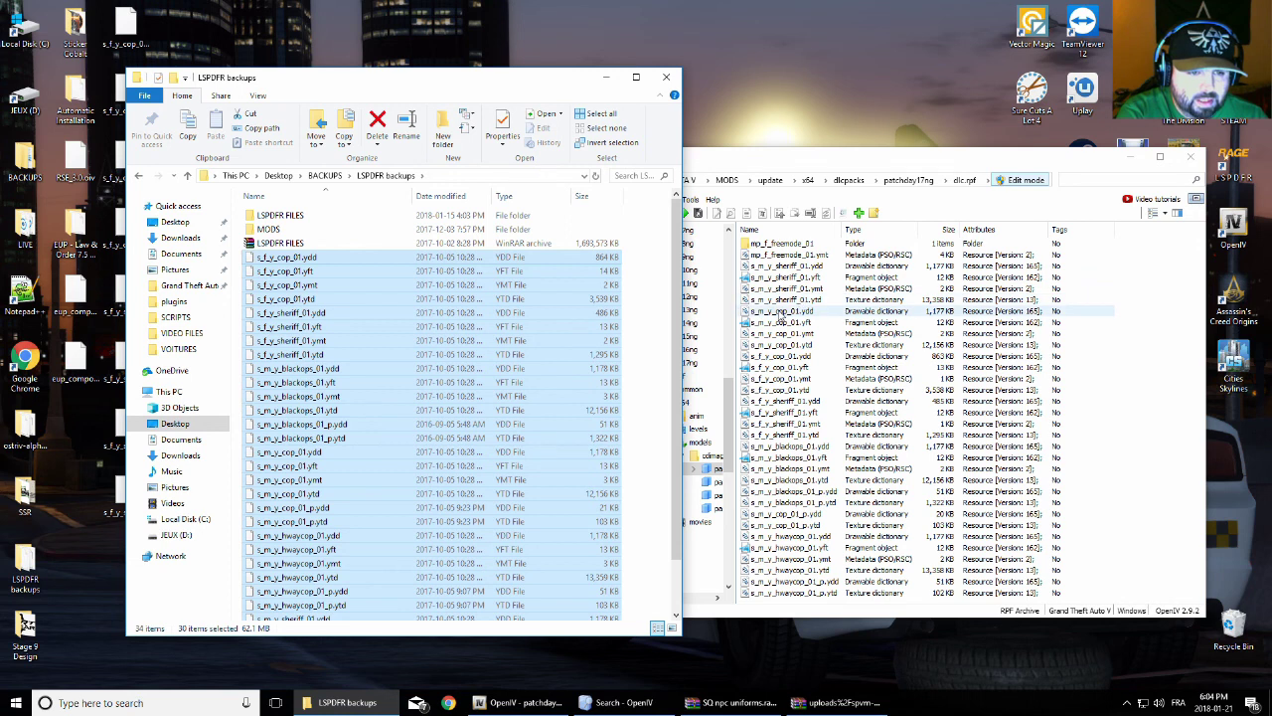
Open the s_m_y_cop_01.ydd model preview and show the accs_002_u vest in place of accs_000_u
left_click(777, 311)
double_click(777, 311)
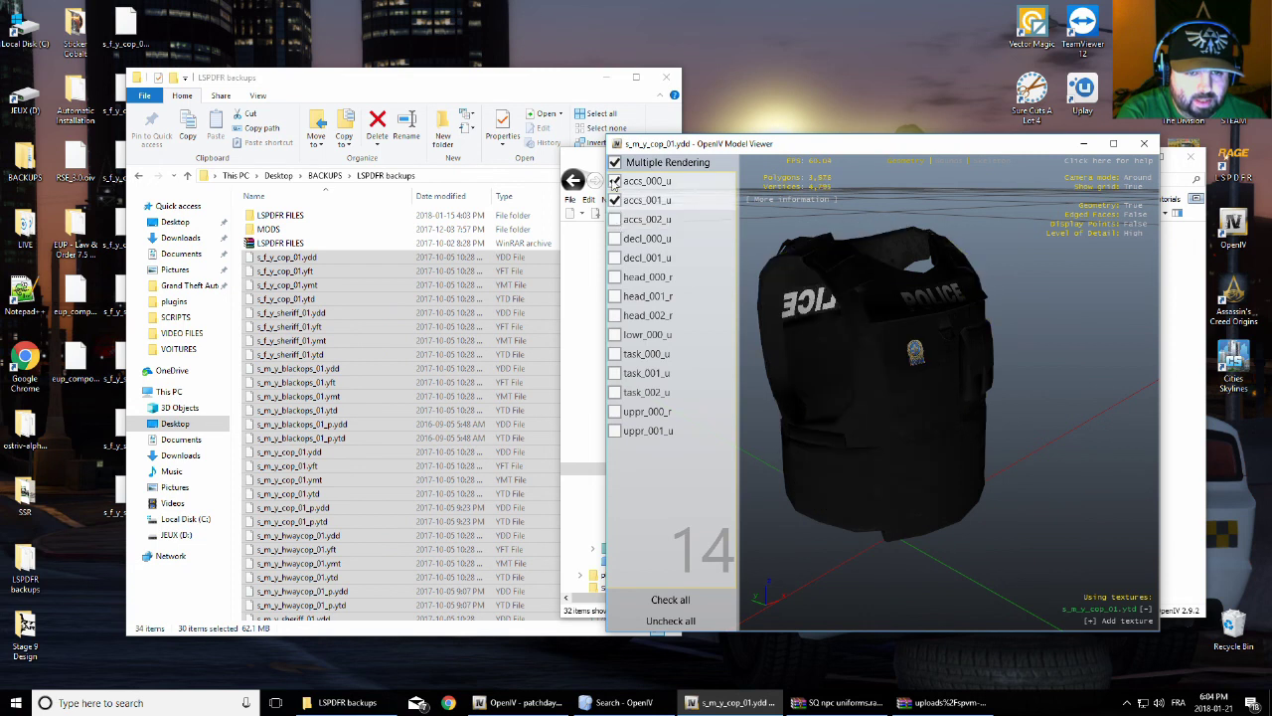
left_click(615, 181)
left_click(615, 219)
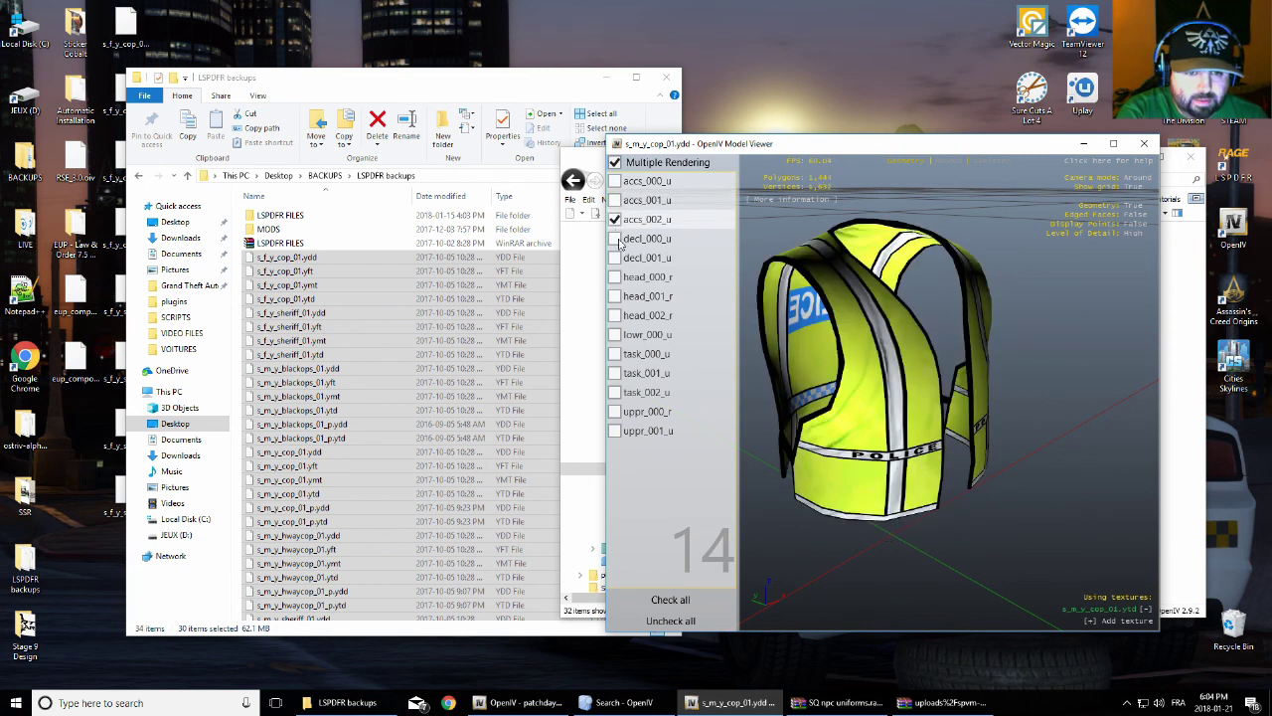
Show decl_001_u, head_001_r, lowr_000_u and uppr_001_u with the vest, inspect the whole cop model, and close the preview
left_click(614, 258)
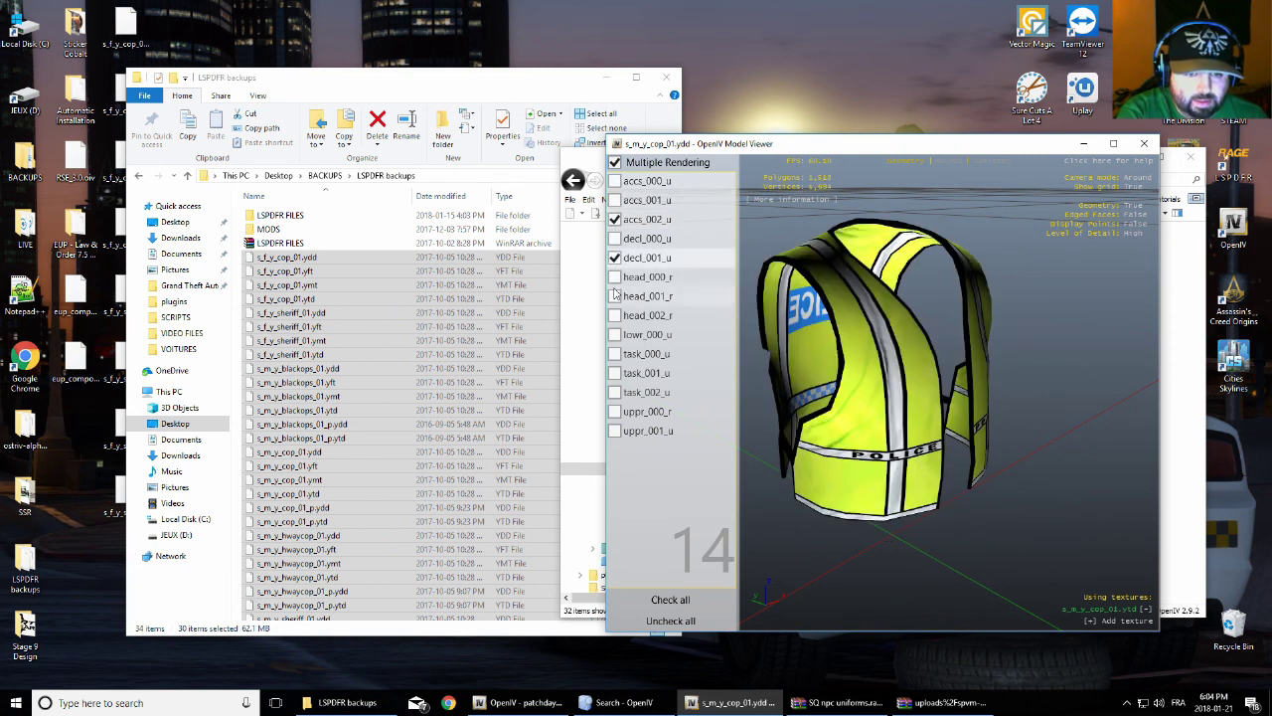
left_click(614, 296)
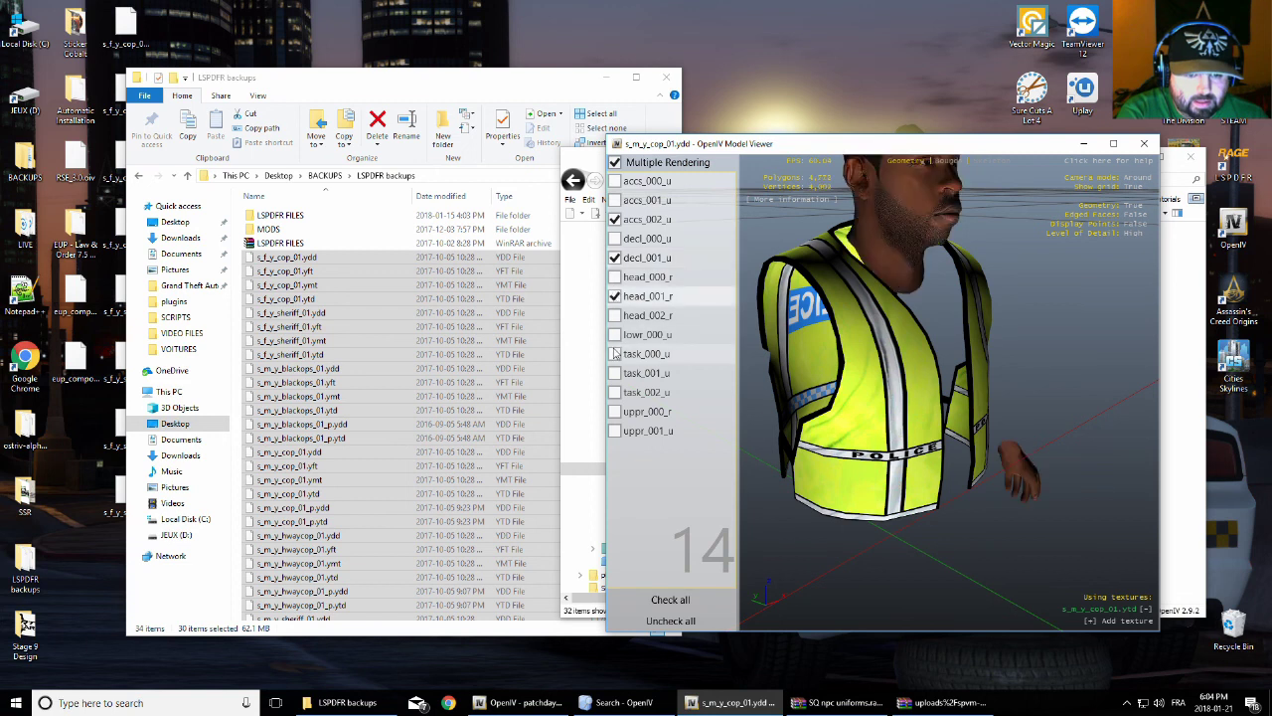
left_click(614, 335)
left_click(614, 430)
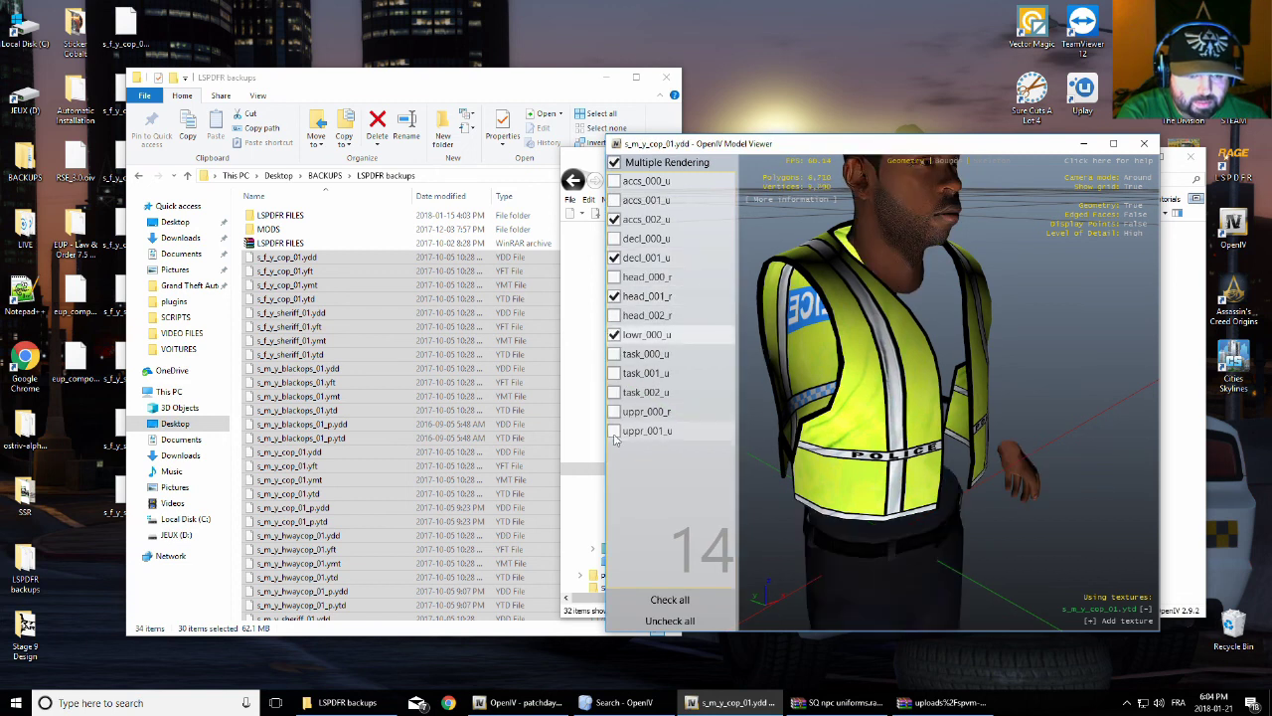
scroll(926, 395, "down", 5)
left_click_drag(927, 396, 830, 416)
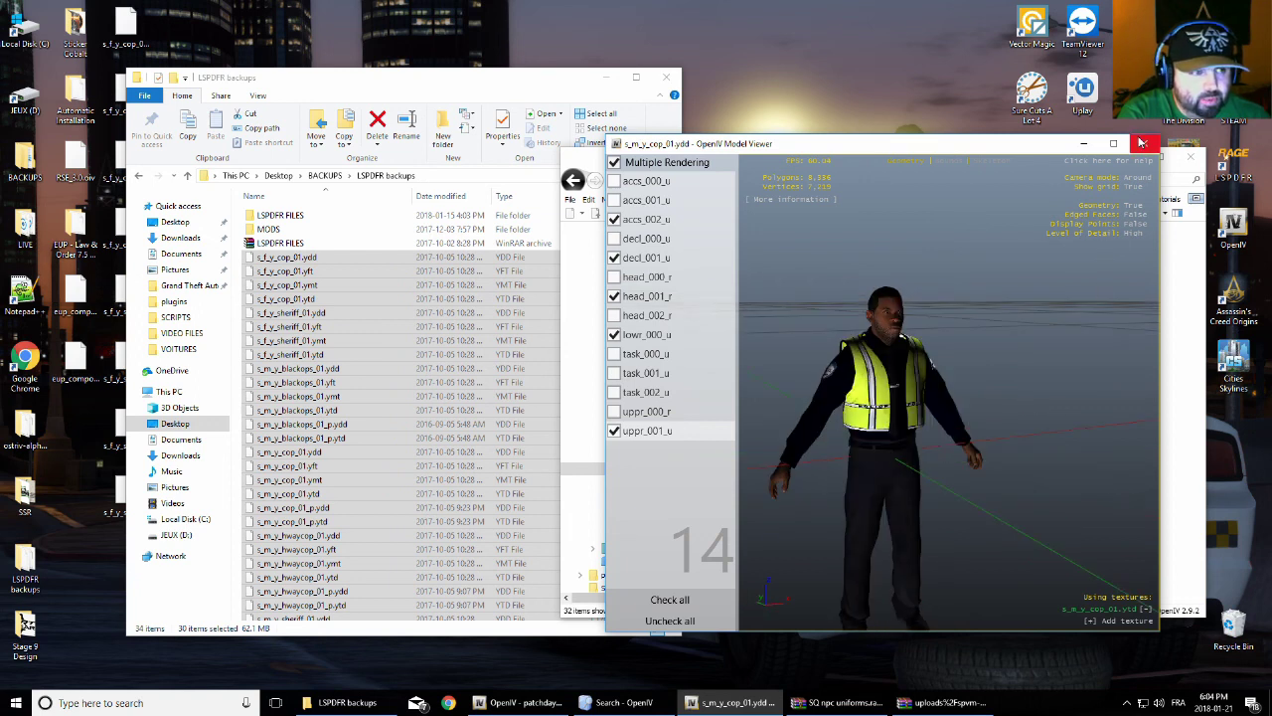
left_click(1143, 144)
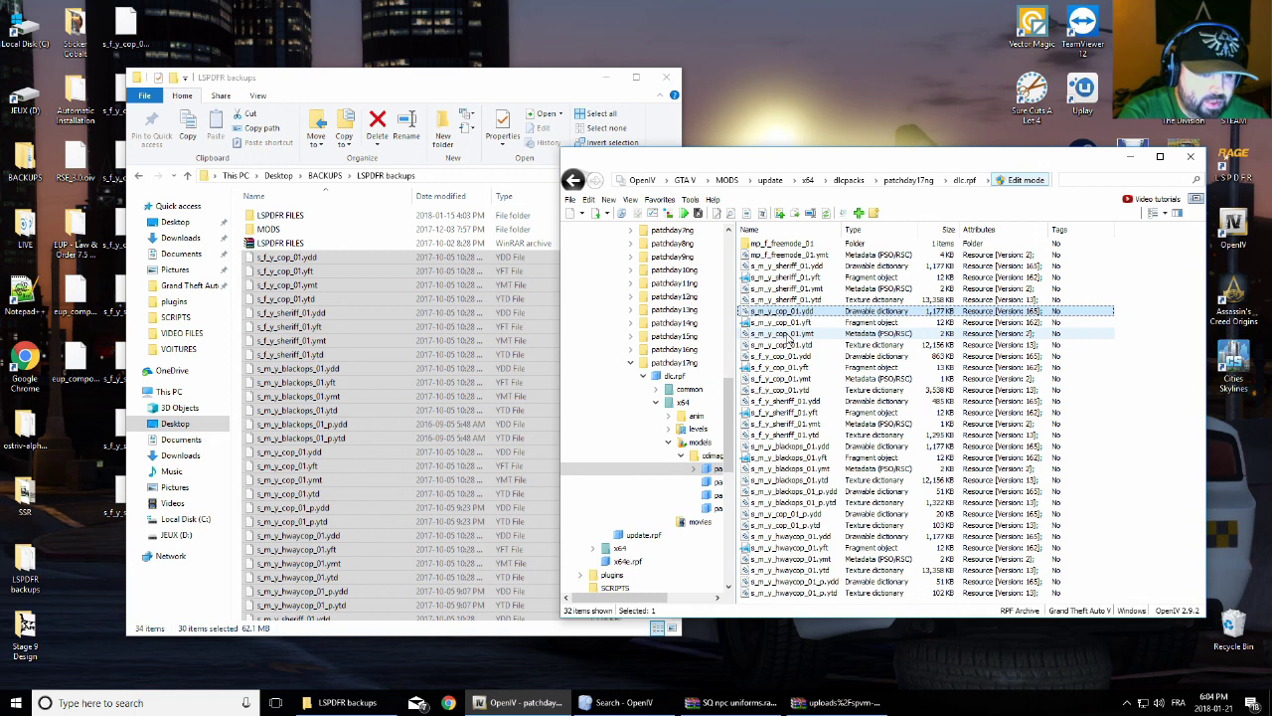
Open s_m_y_cop_01.ytd in the texture editor and examine its uniform textures through to the uppr textures at the end
left_click(891, 346)
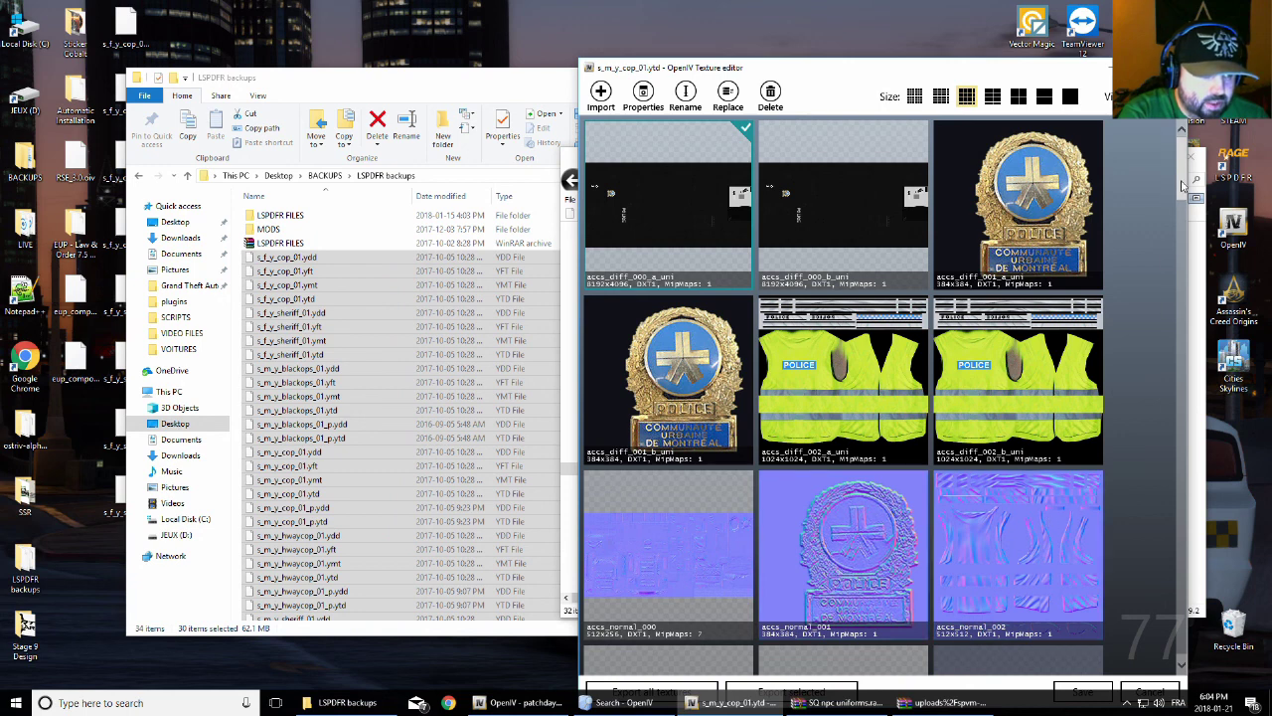
left_click_drag(1183, 185, 1168, 613)
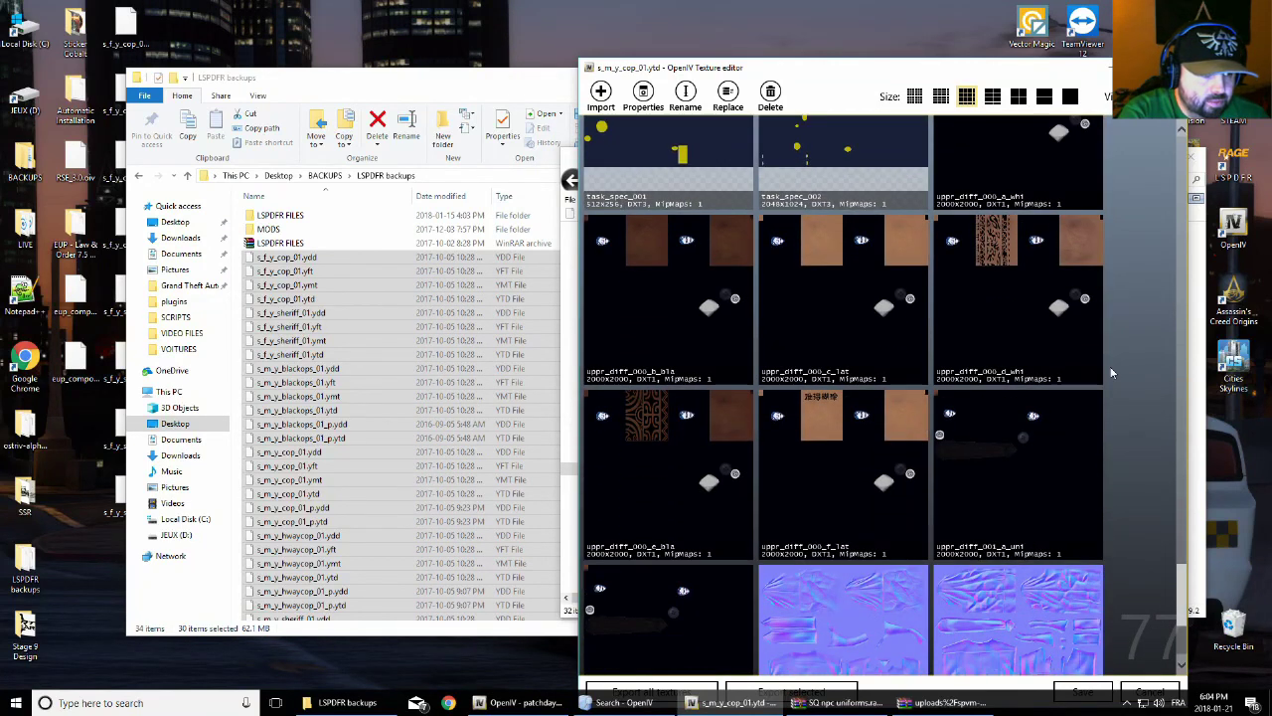
scroll(1135, 264, "up", 1)
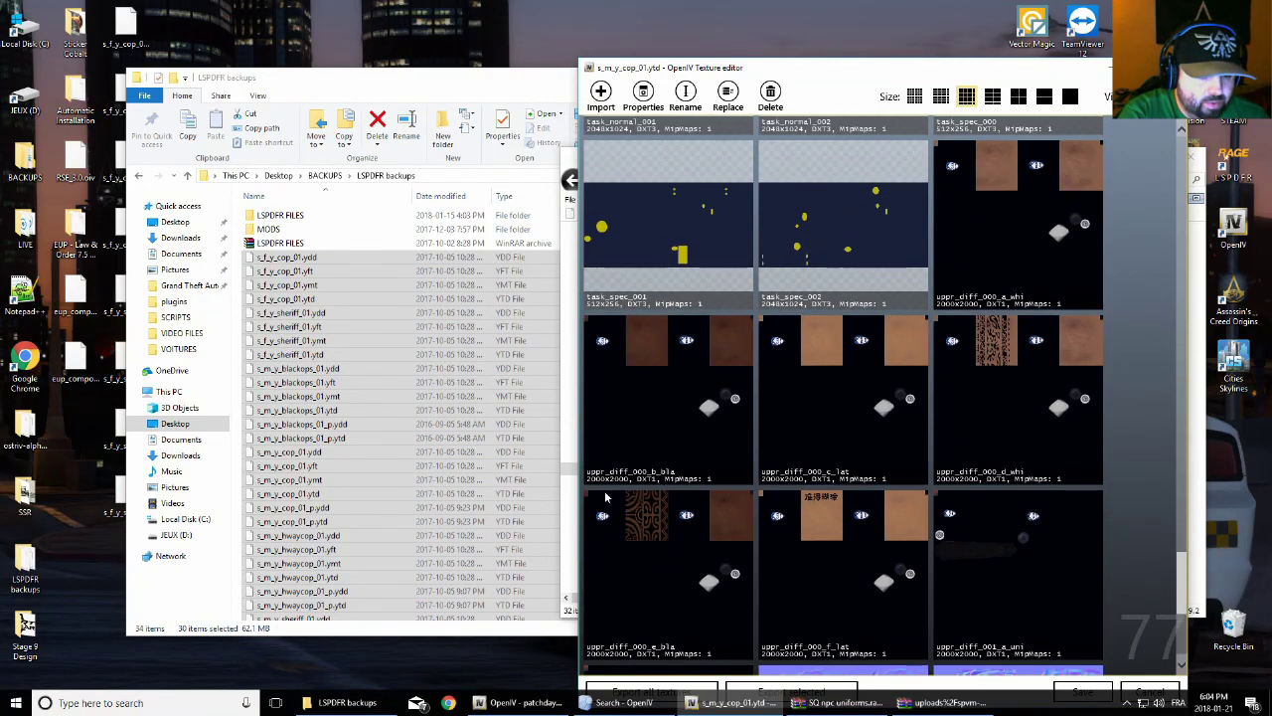
scroll(671, 536, "down", 2)
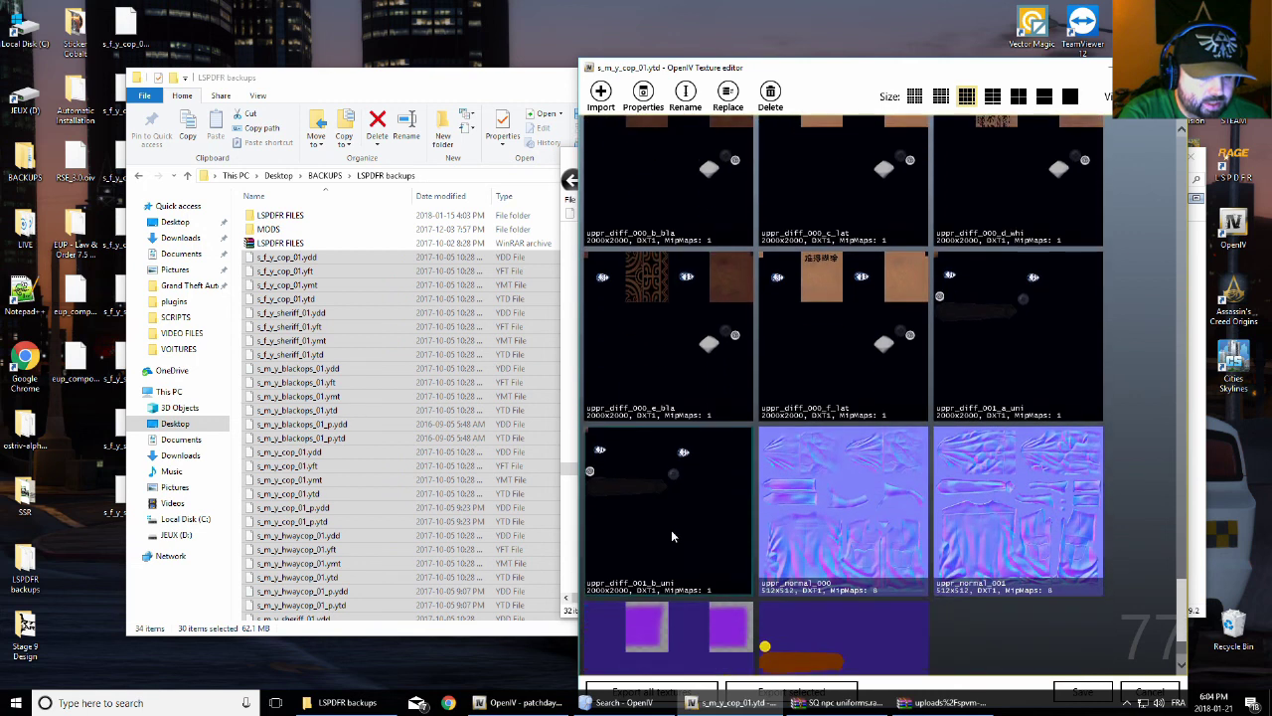
scroll(735, 516, "down", 1)
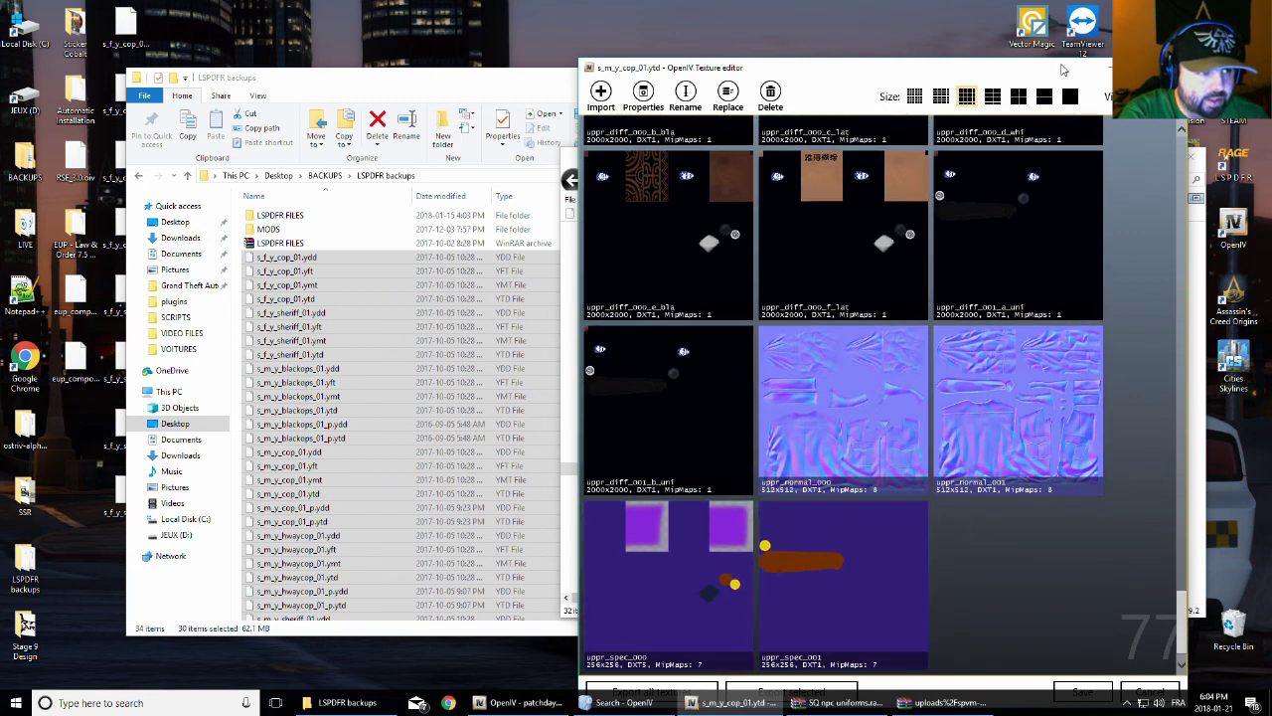
left_click_drag(1062, 70, 894, 84)
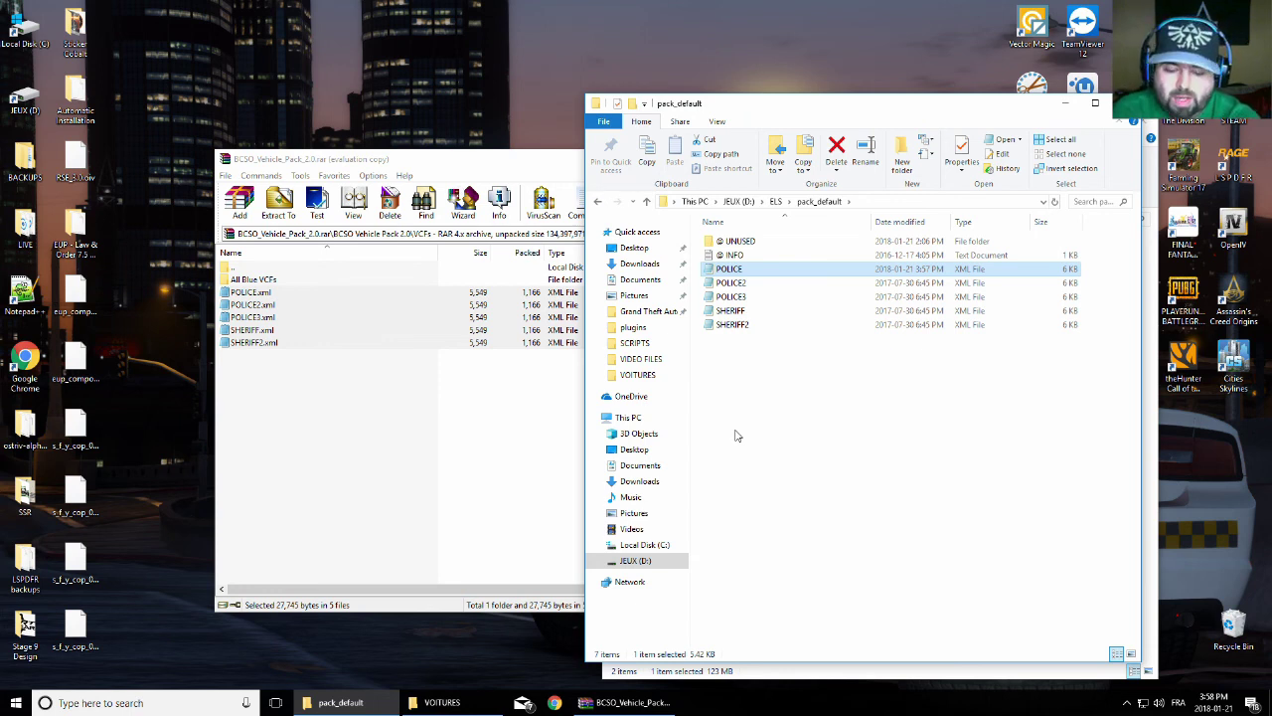
key("alt")
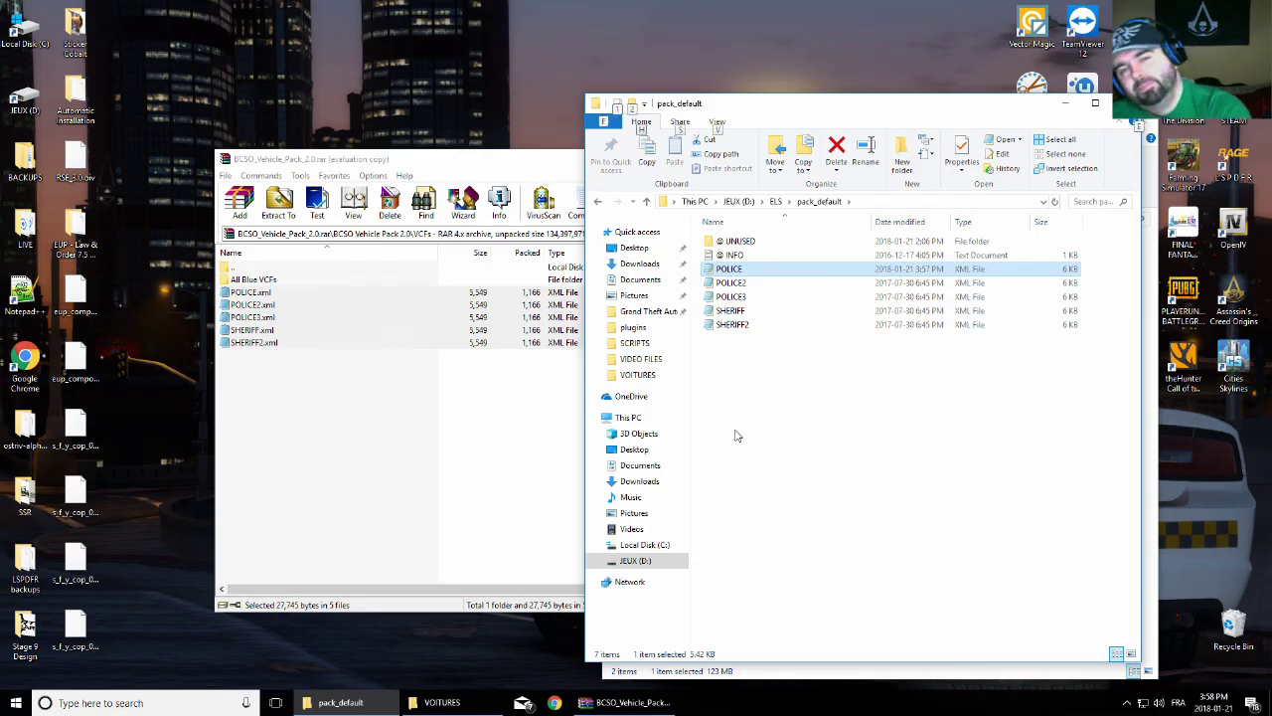